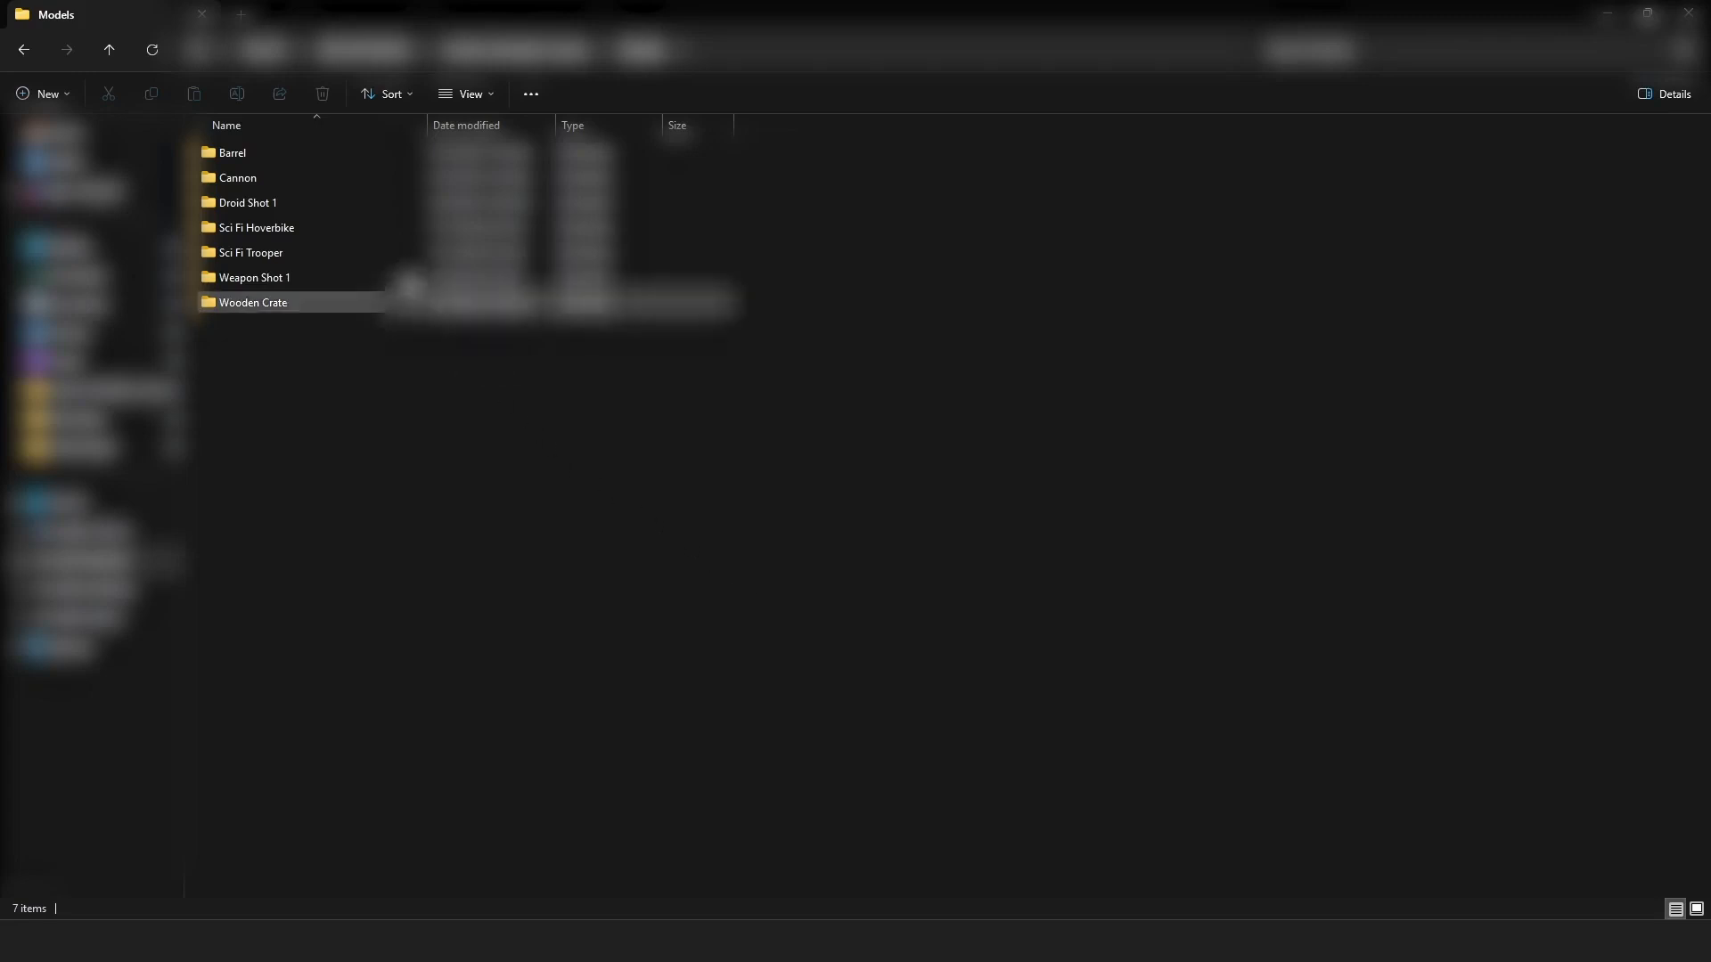
- Extract the flying_motorbike archive in place inside the Sci Fi Hoverbike folder
double_click(314, 230)
left_click(267, 160)
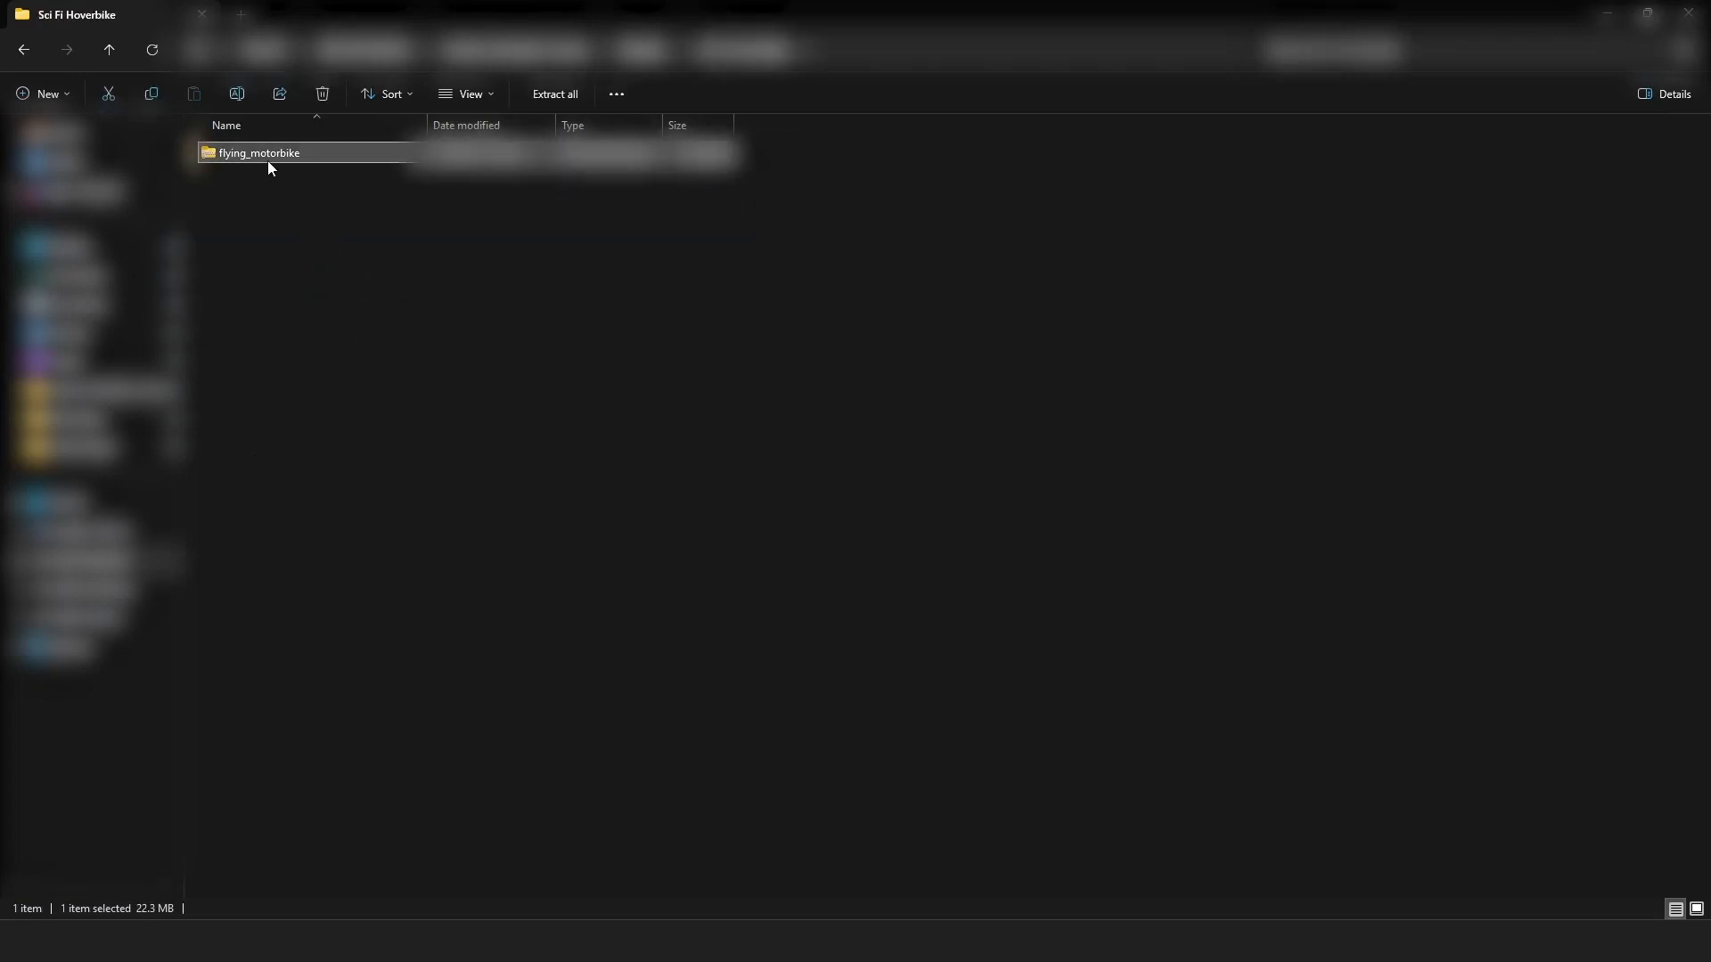
right_click(267, 161)
mouse_move(322, 584)
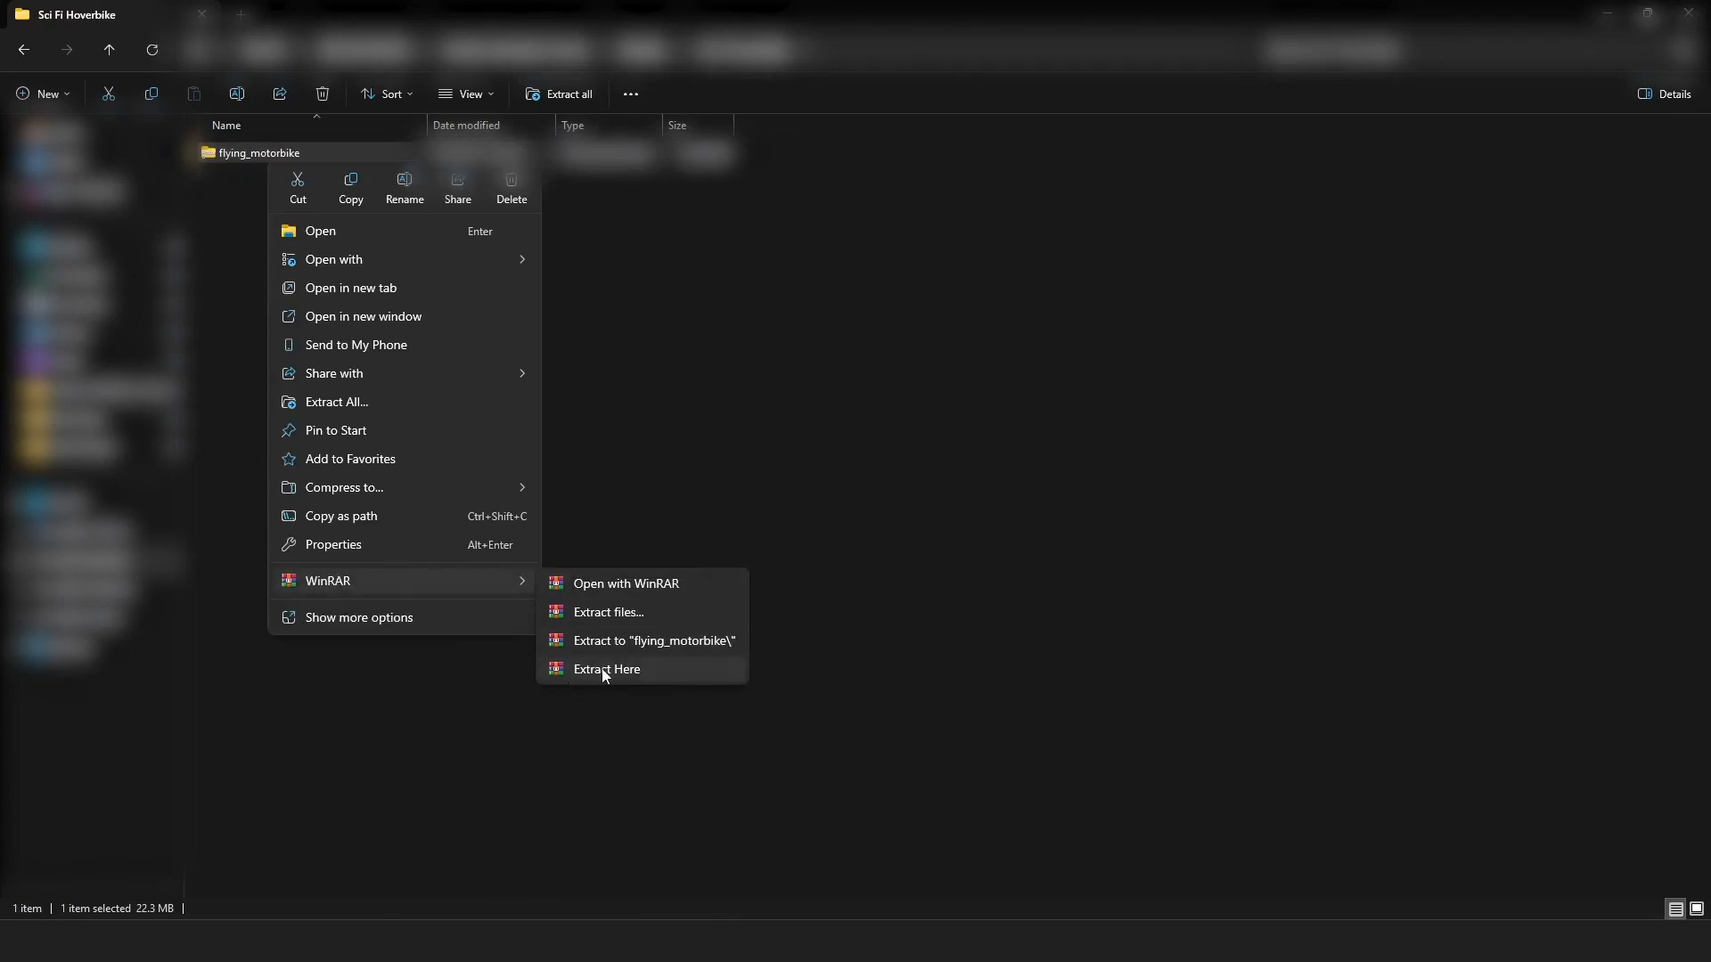
left_click(573, 668)
left_click(352, 454)
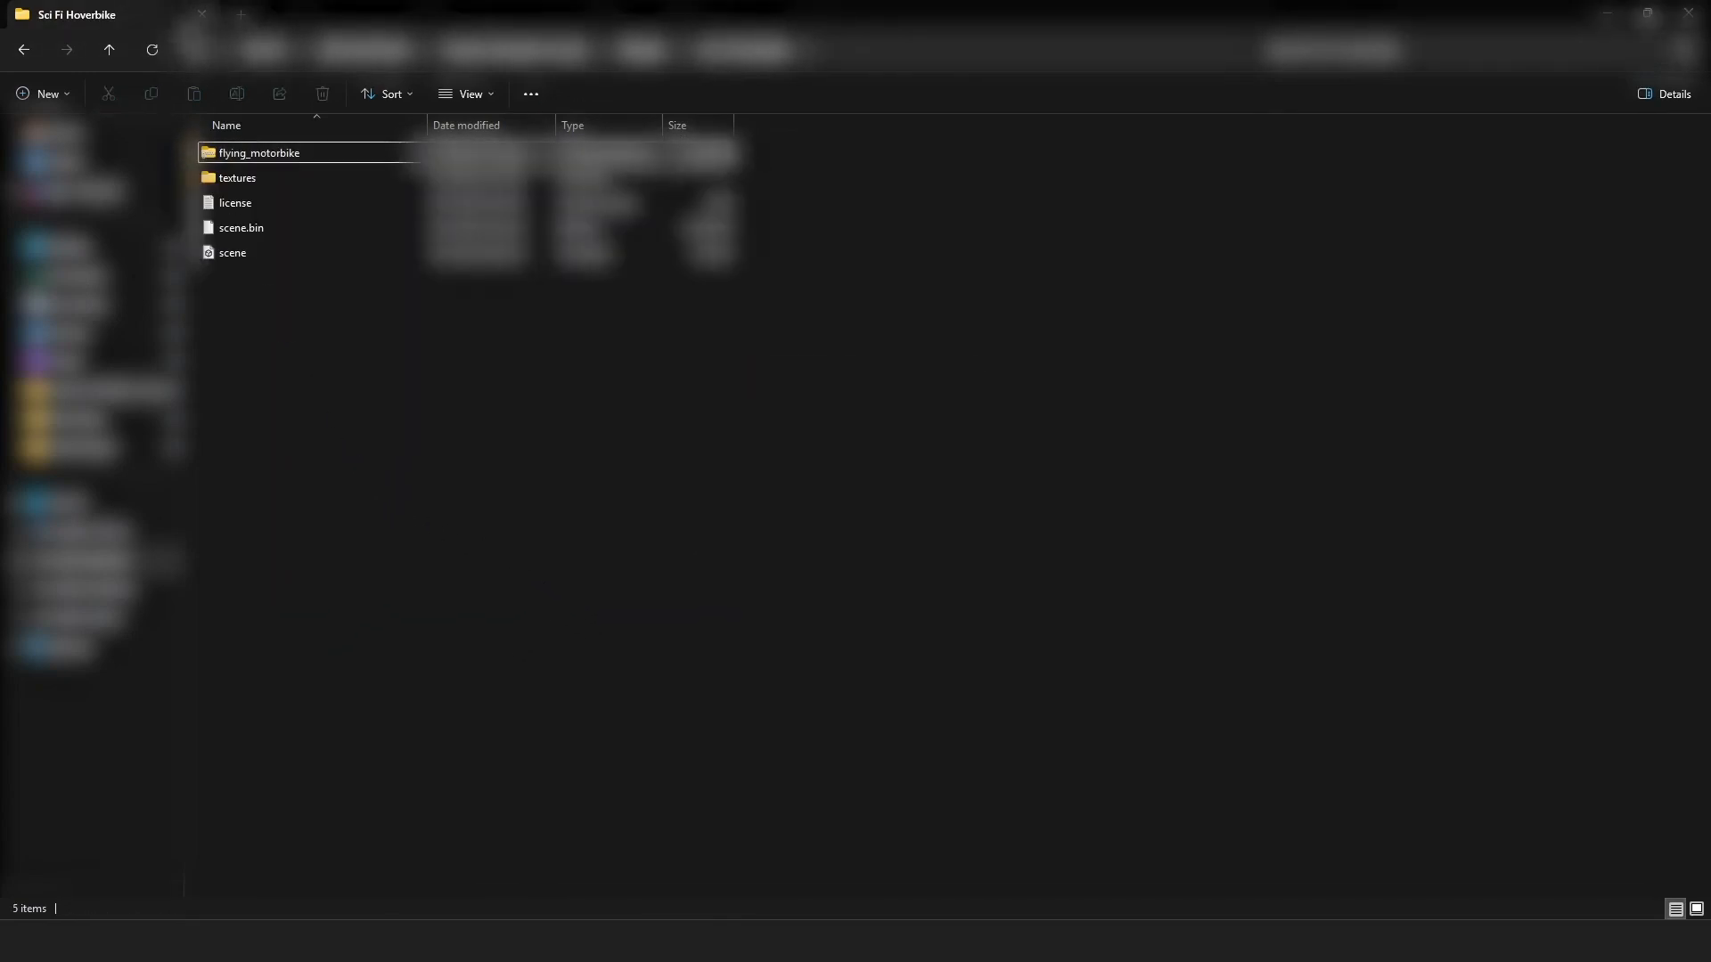
- Extract the sci-fi soldier archive in place inside the Sci Fi Trooper folder
left_click(109, 50)
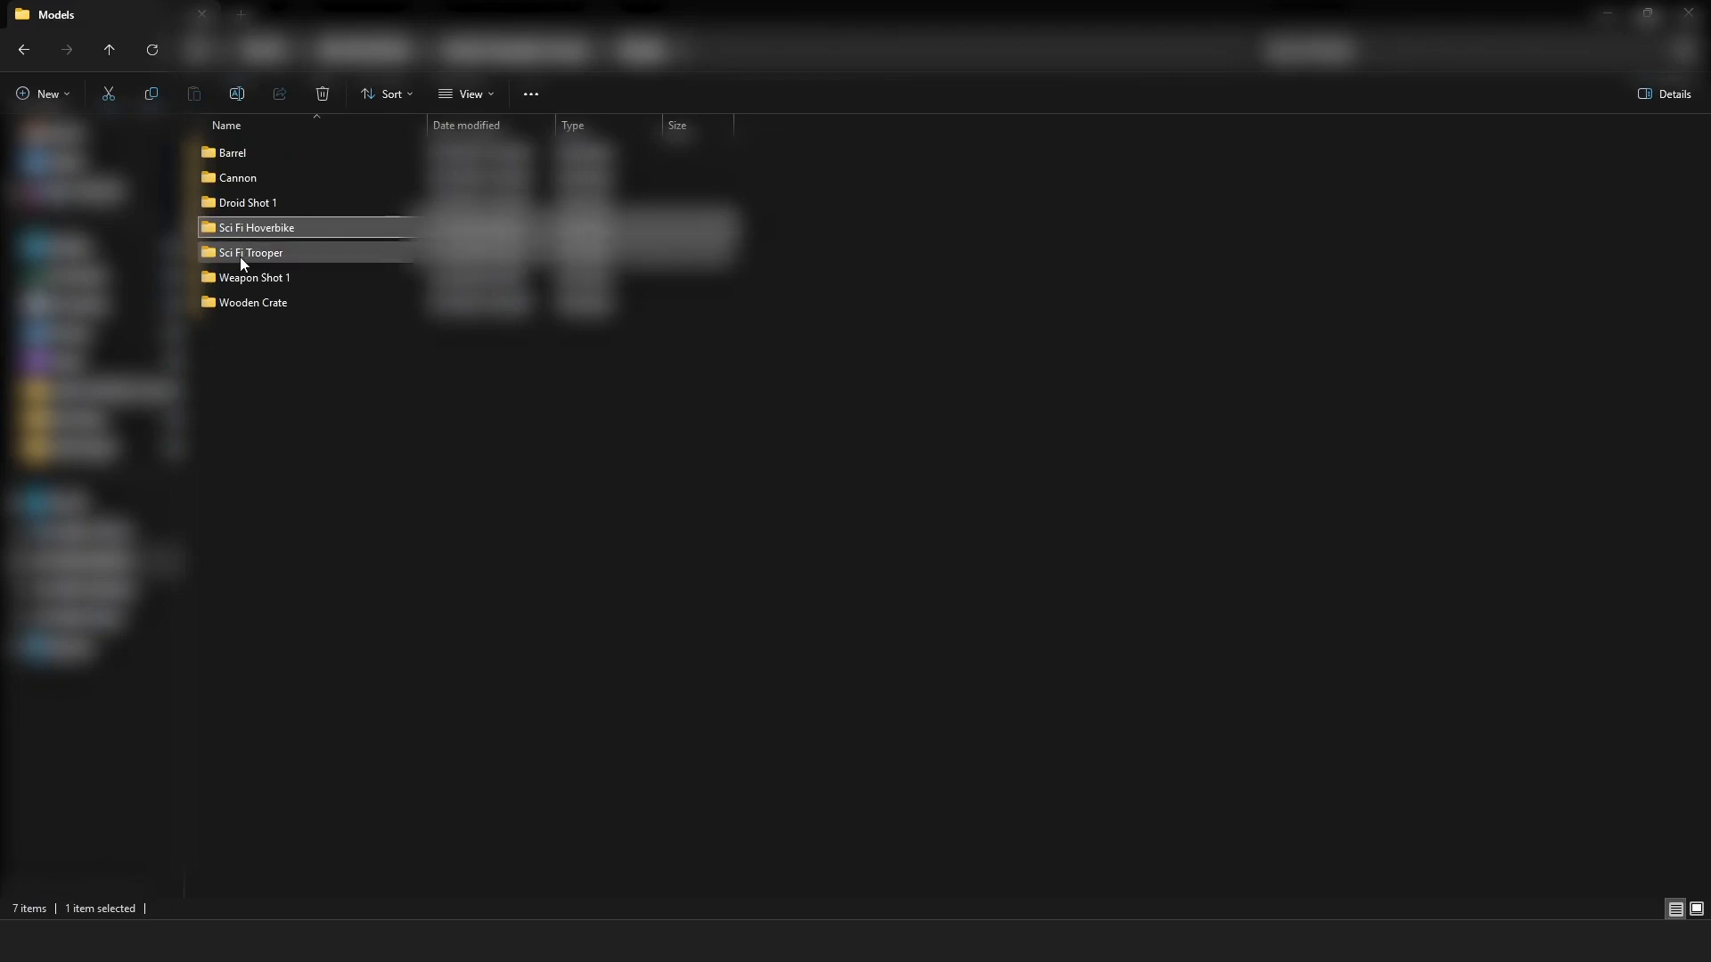
double_click(238, 255)
right_click(253, 157)
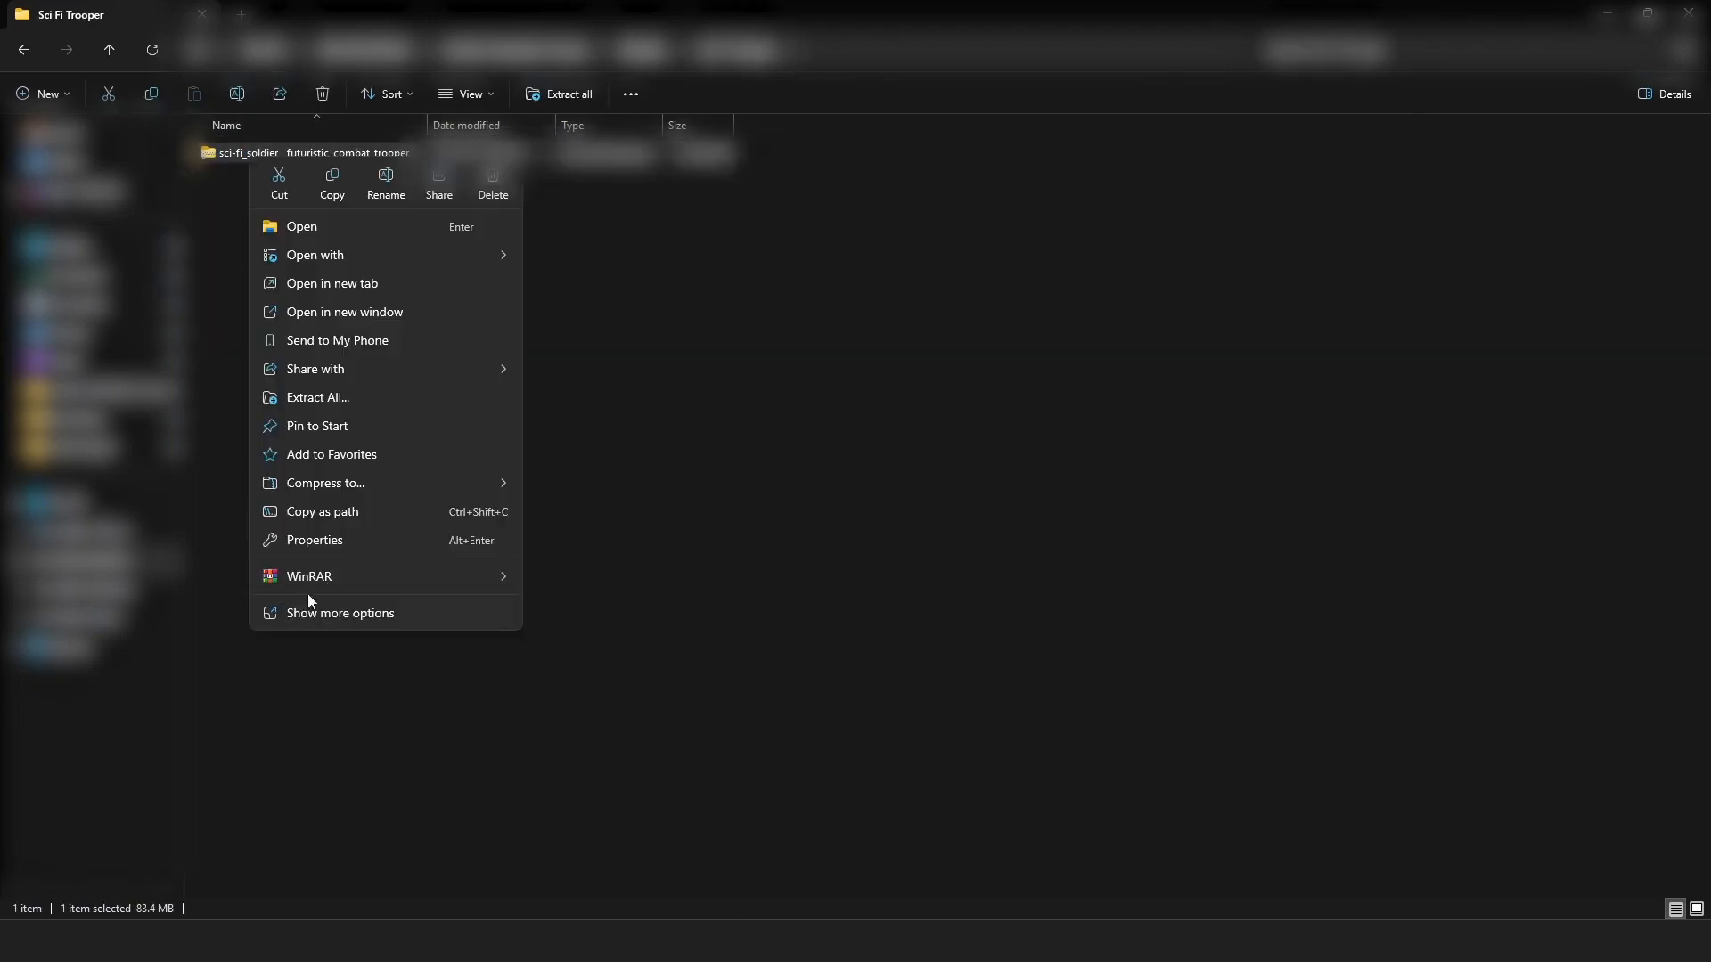
mouse_move(446, 577)
left_click(588, 665)
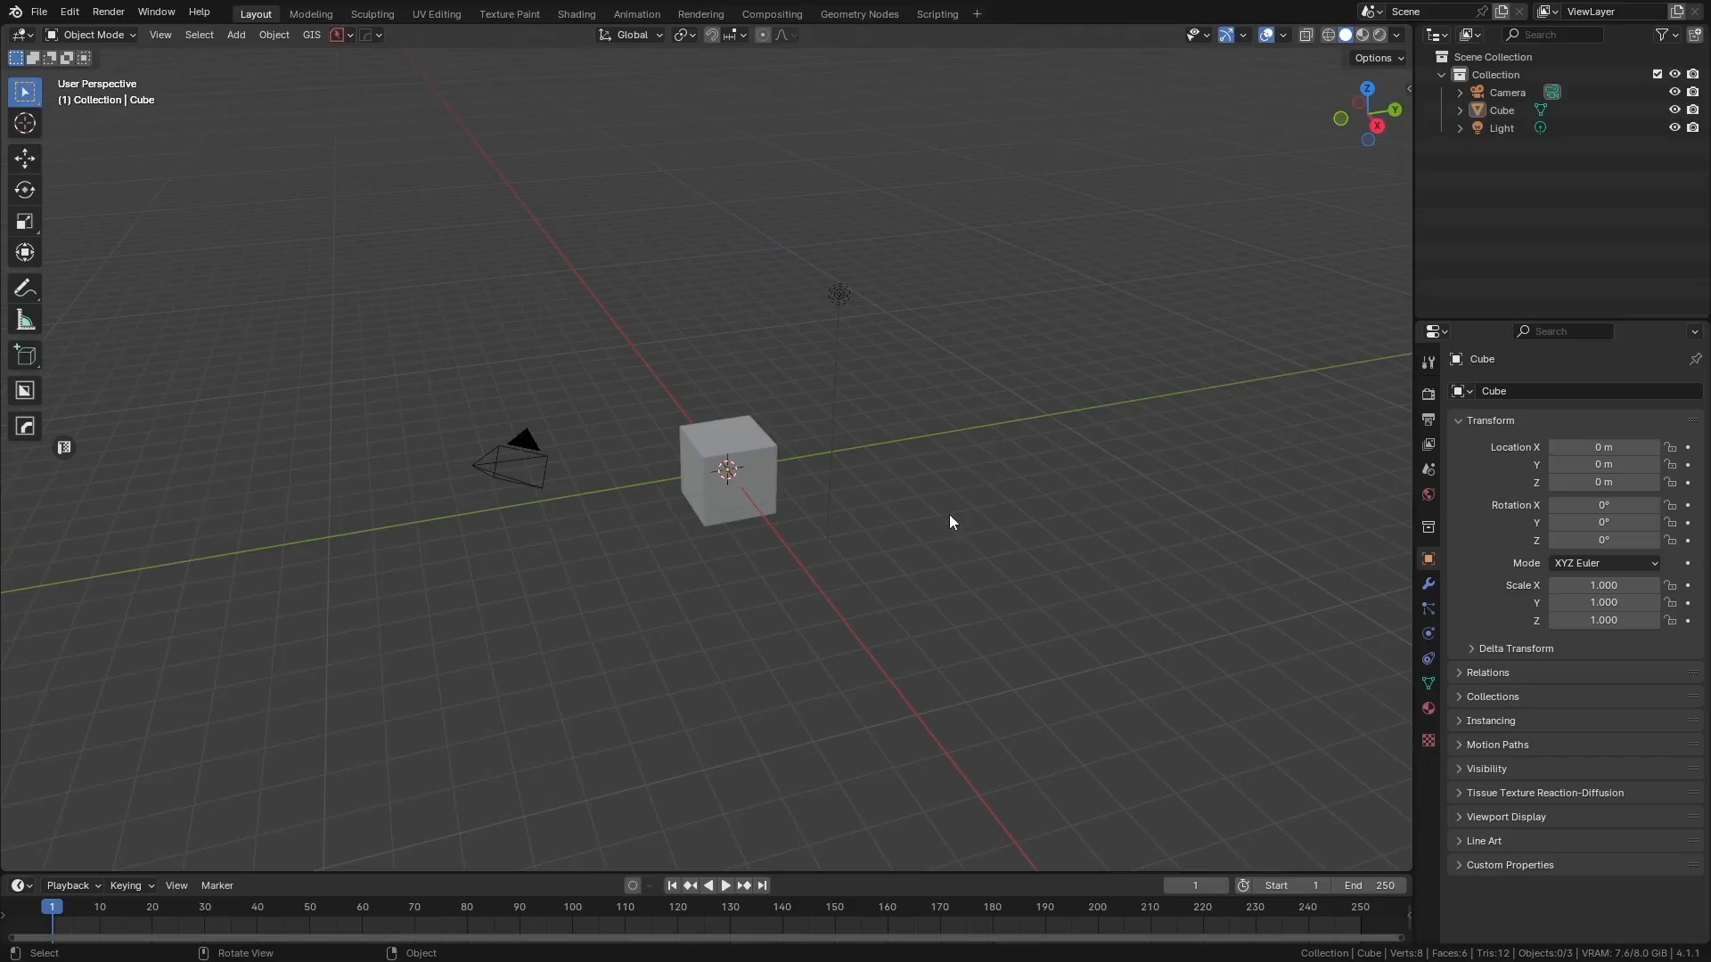
- Switch to Blender and delete the default camera, cube and light
left_click_drag(1045, 160, 463, 554)
key("Delete")
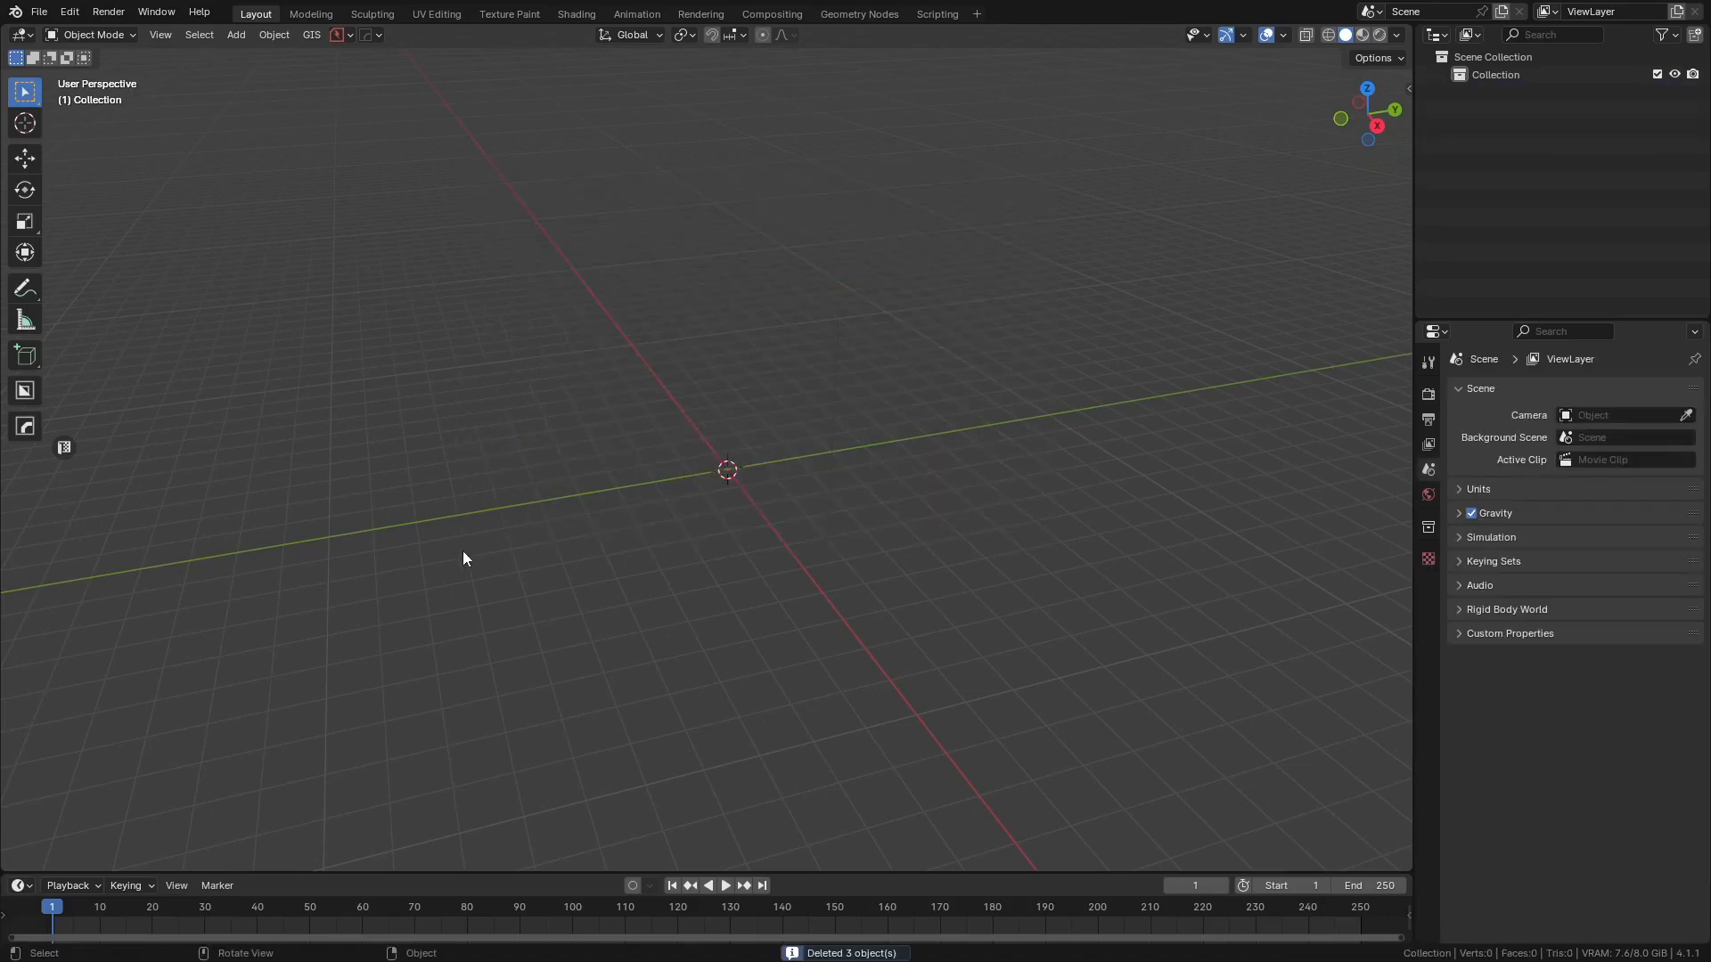
- Import scene.gltf from the Sci Fi Hoverbike folder as a glTF 2.0 model
left_click(39, 11)
mouse_move(113, 257)
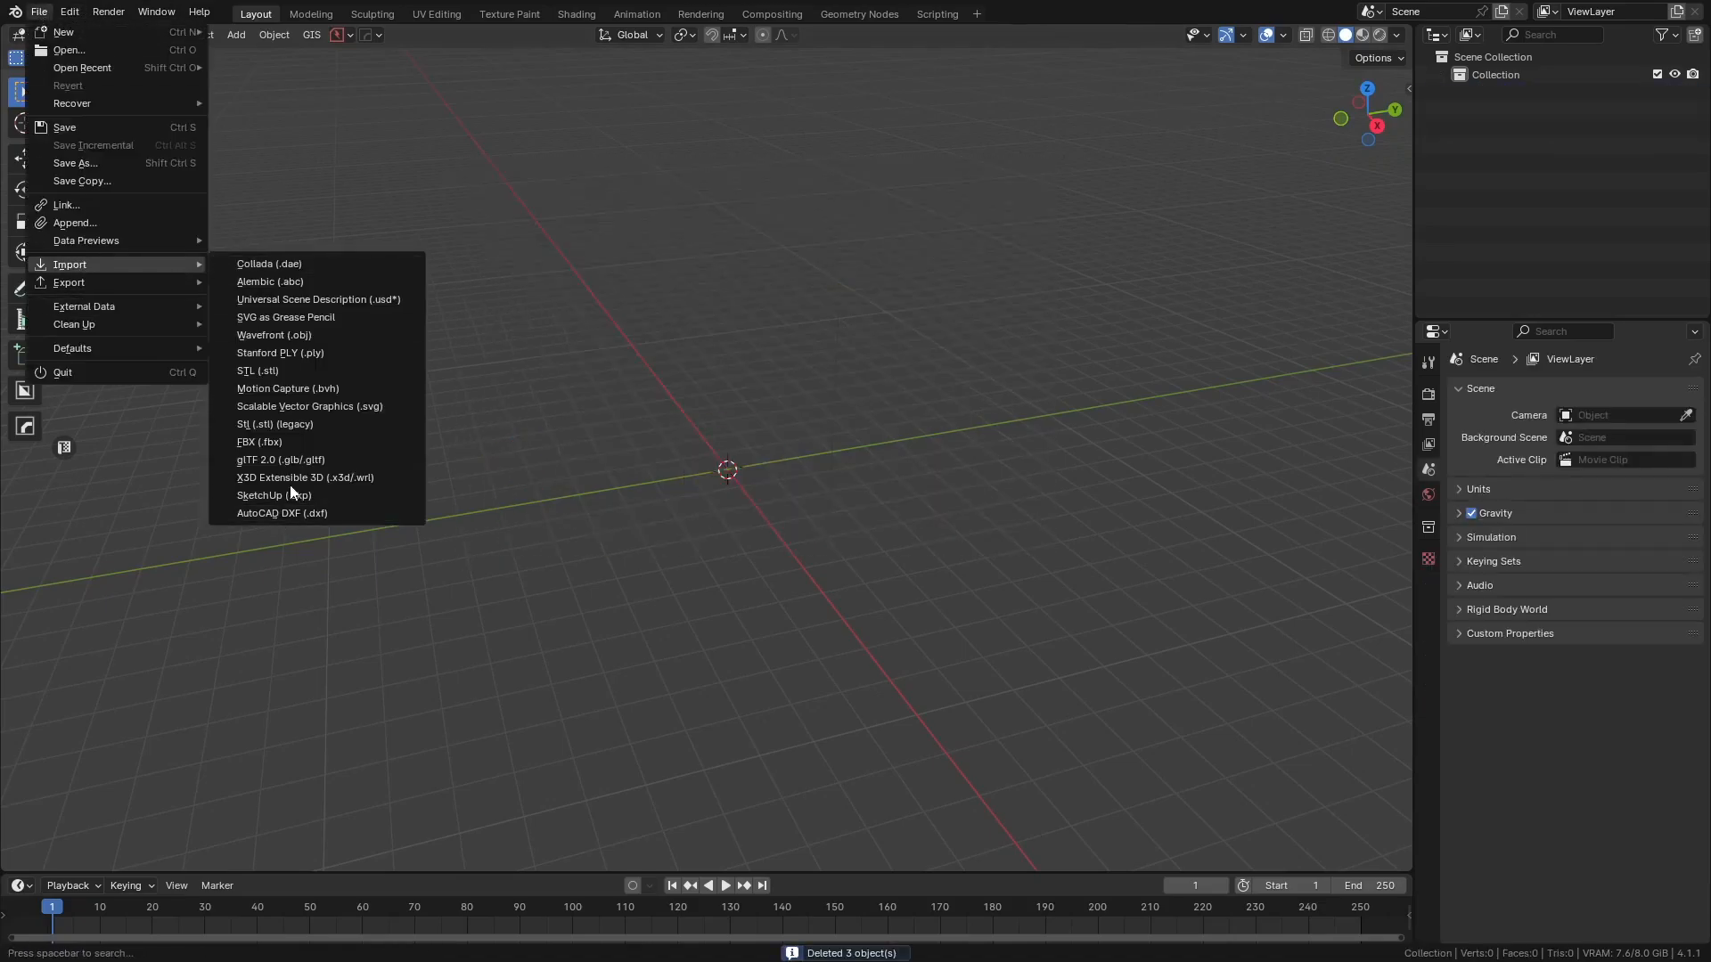
left_click(286, 458)
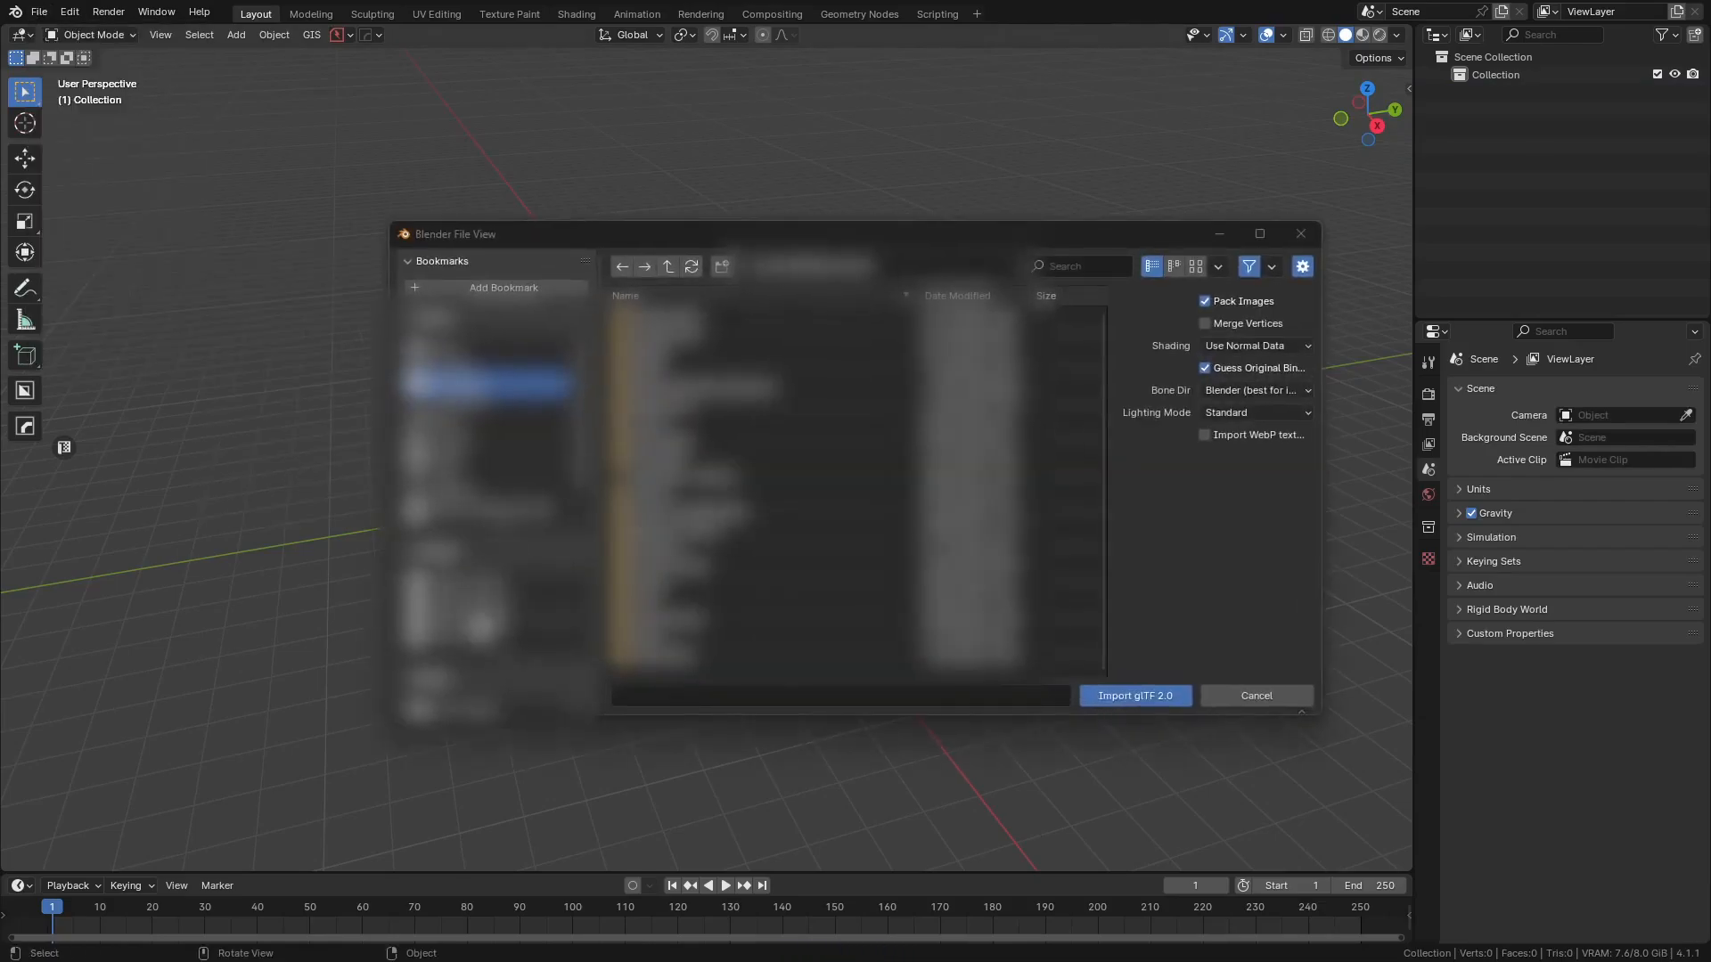
left_click(489, 604)
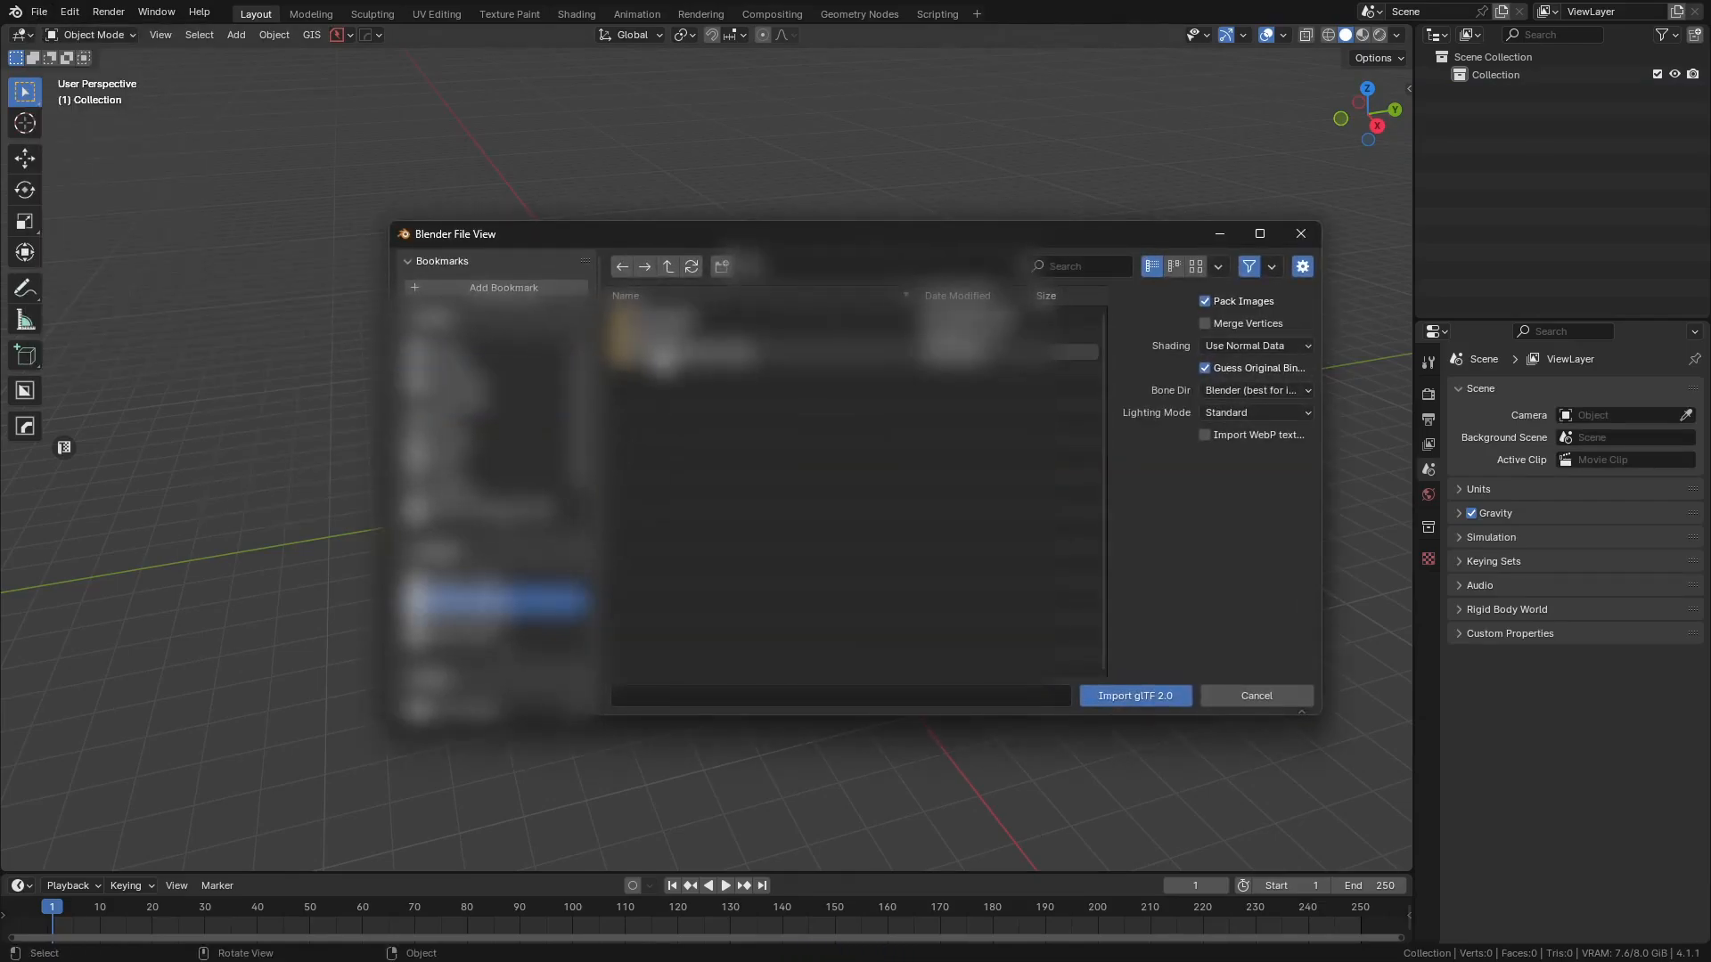
double_click(677, 352)
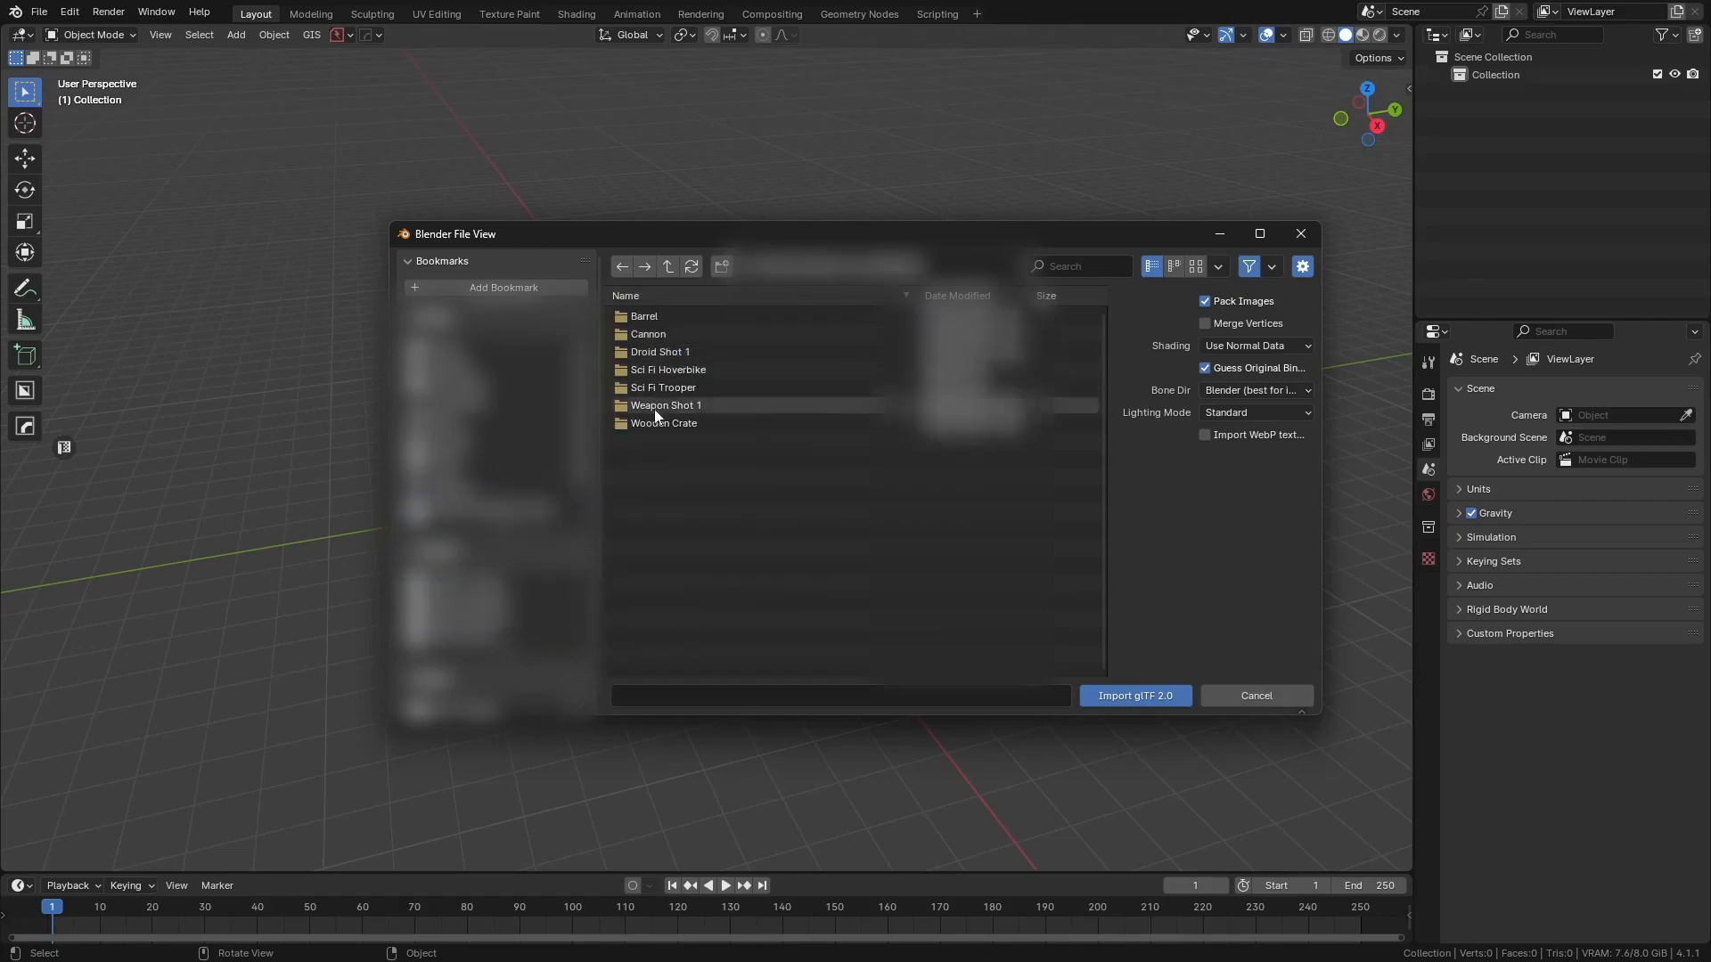
double_click(667, 375)
left_click(665, 334)
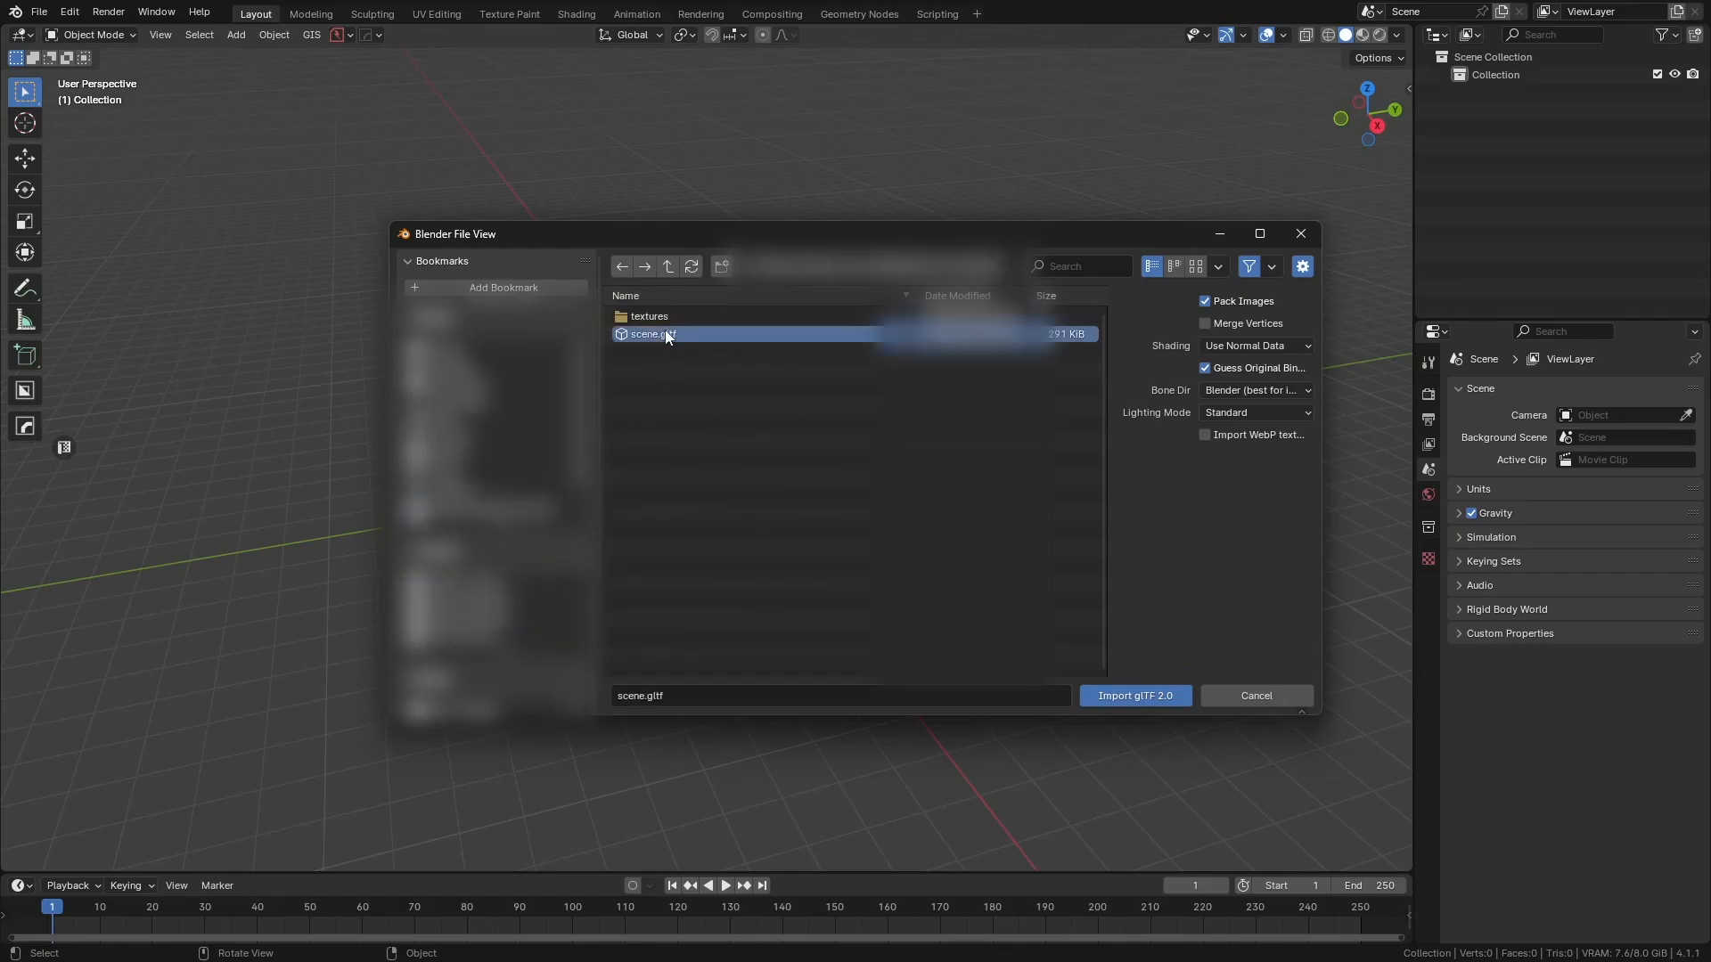
left_click(1120, 692)
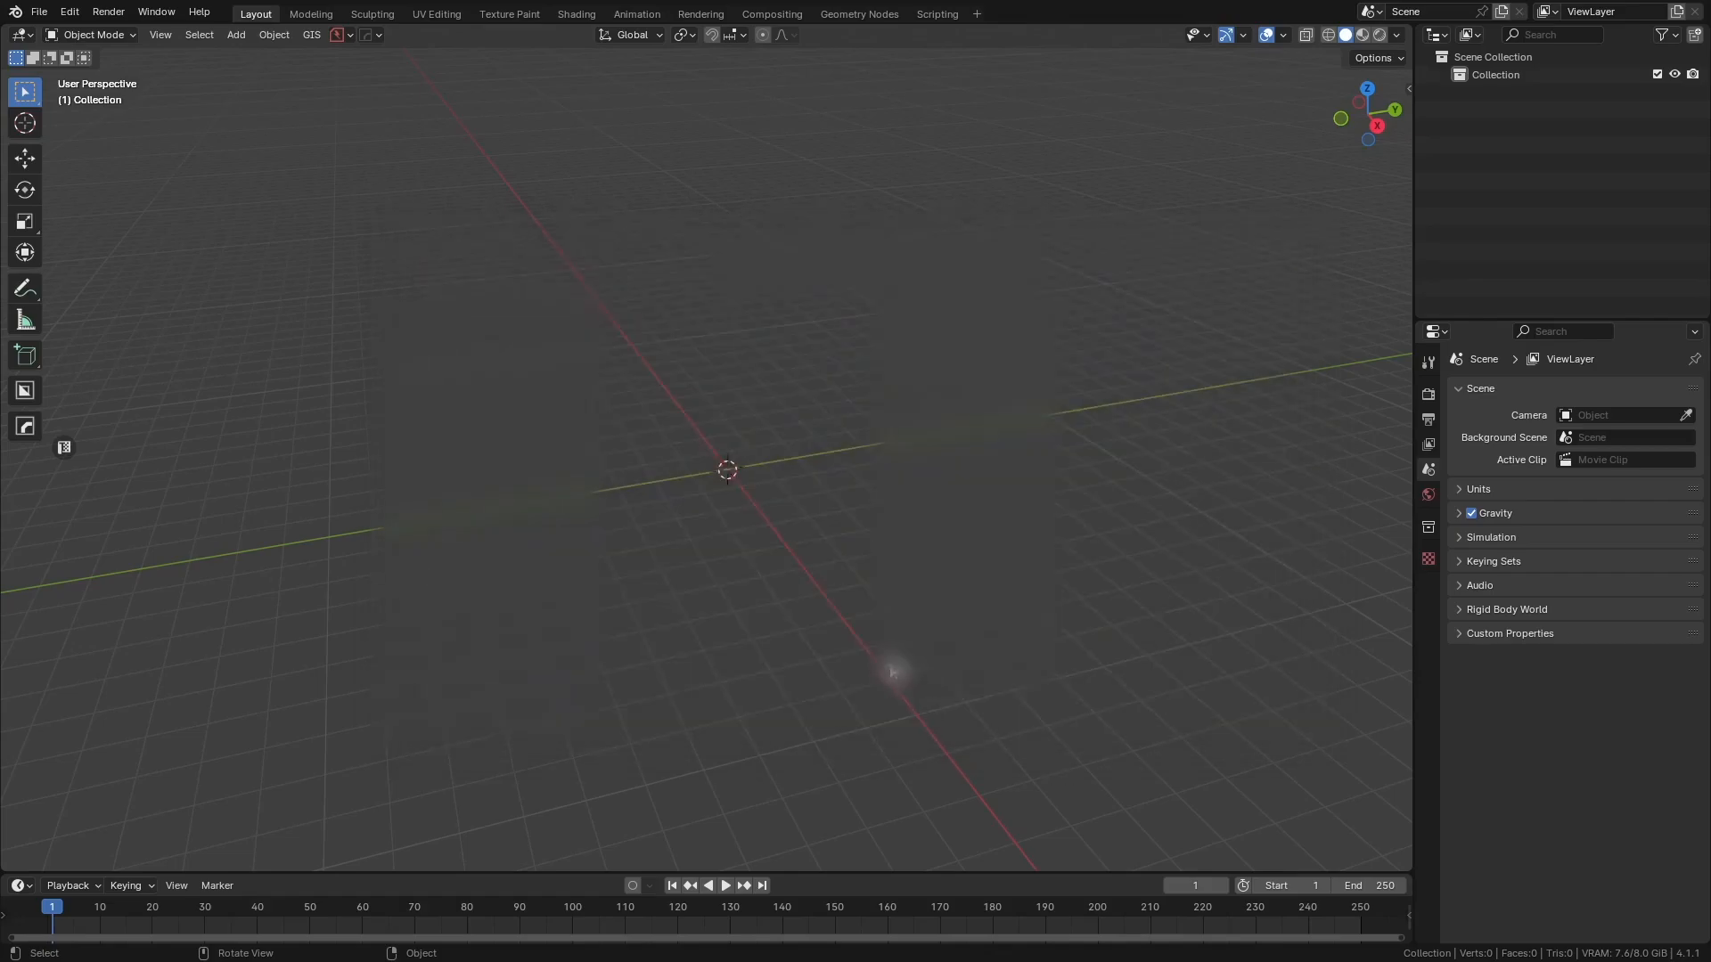
- Display the imported hoverbike in Material Preview shading and view it up close and from farther away
mouse_move(848, 611)
middle_mouse_down()
mouse_move(827, 588)
mouse_move(883, 543)
mouse_move(825, 374)
mouse_move(845, 415)
middle_mouse_up()
scroll(772, 408, "up", 10)
key("z")
left_click(671, 413)
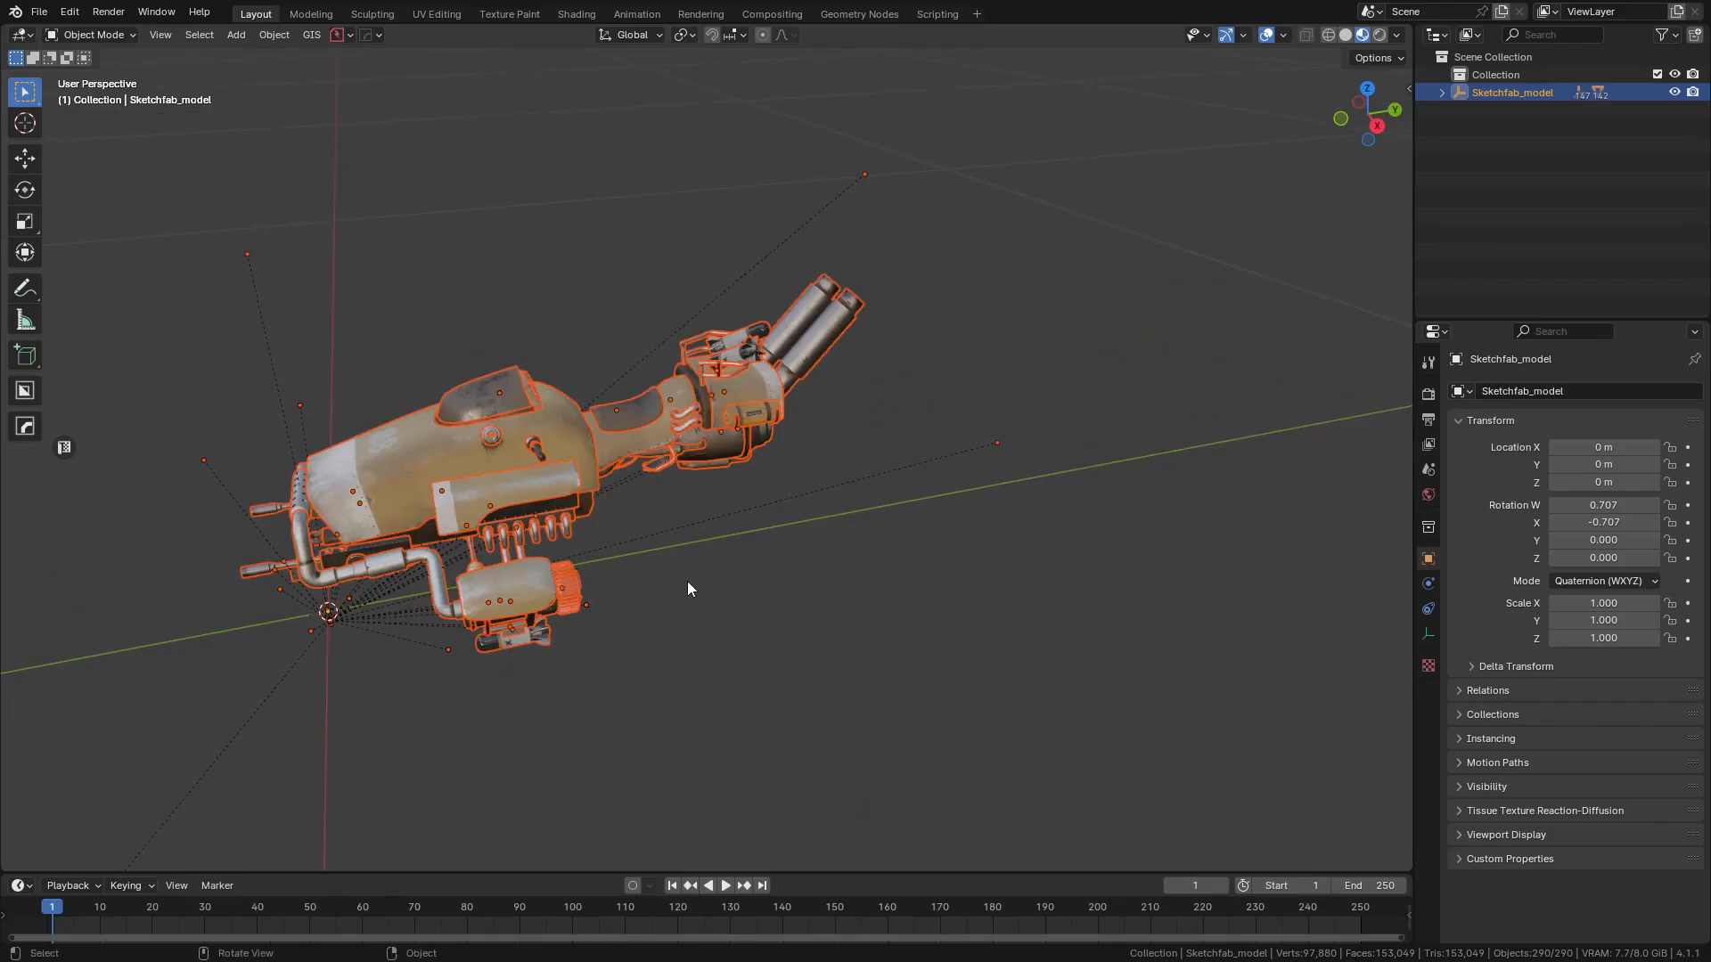
middle_click_drag(687, 581, 852, 378)
scroll(744, 398, "down", 6)
scroll(730, 395, "down", 5)
scroll(771, 426, "down", 5)
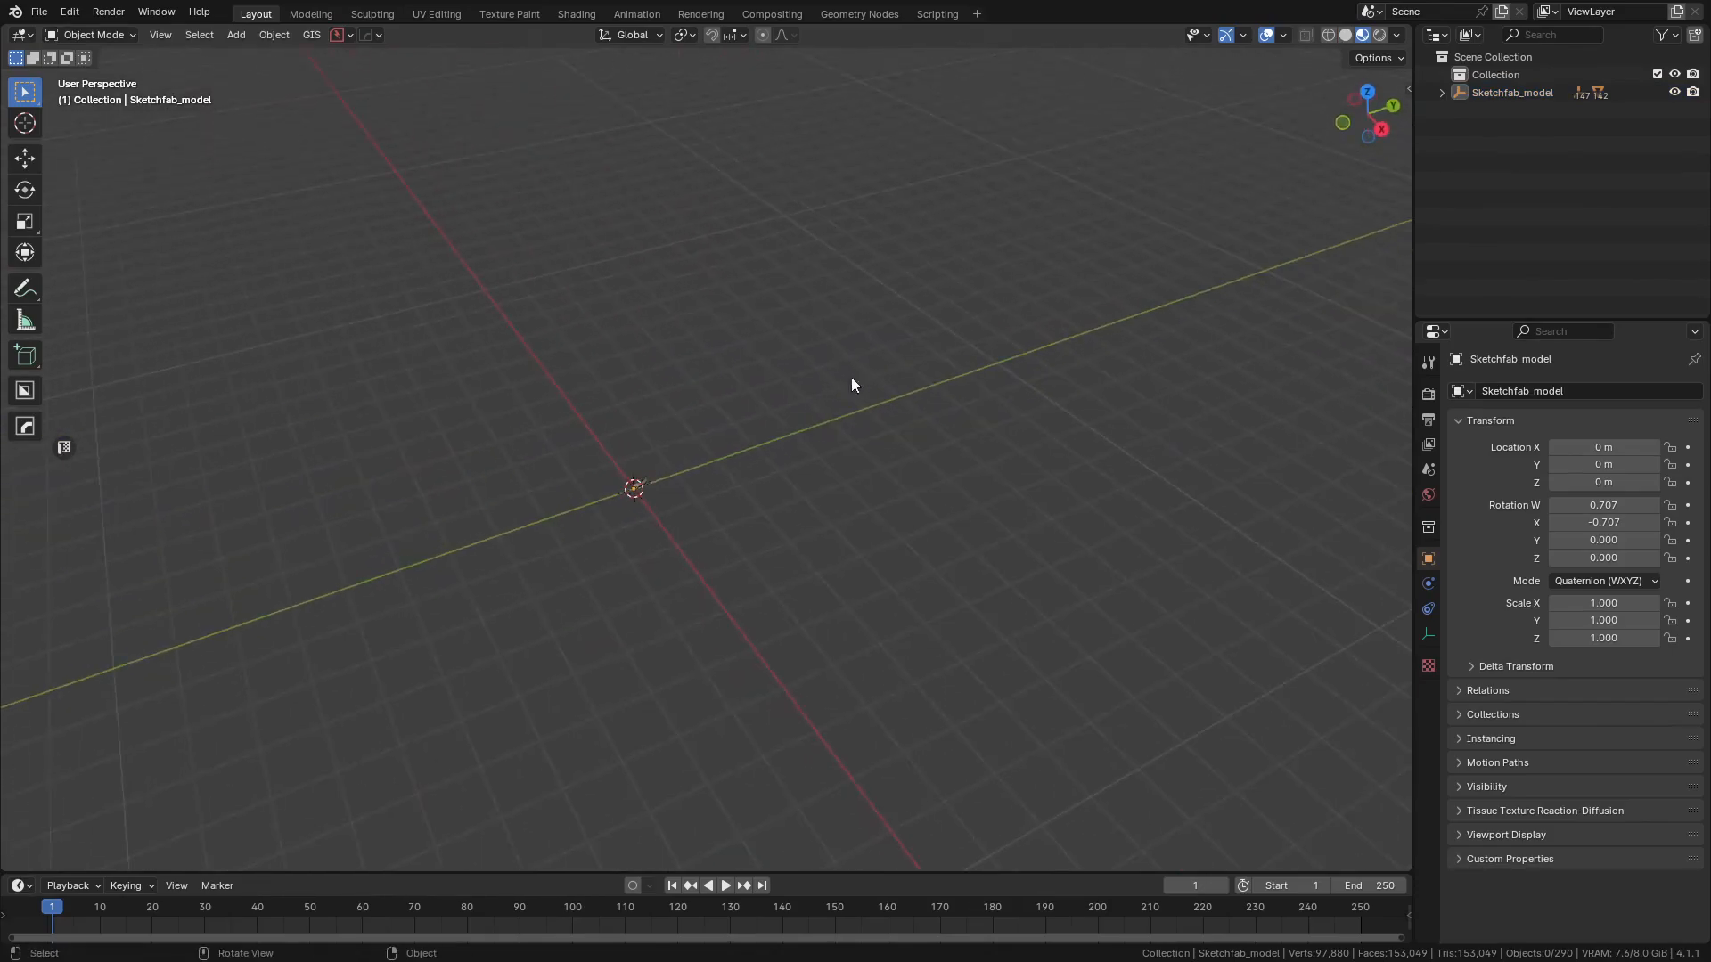
- Move the hoverbike's entire object hierarchy into the existing collection and rename that collection SciFi Hoverbike
right_click(1493, 83)
left_click(1450, 185)
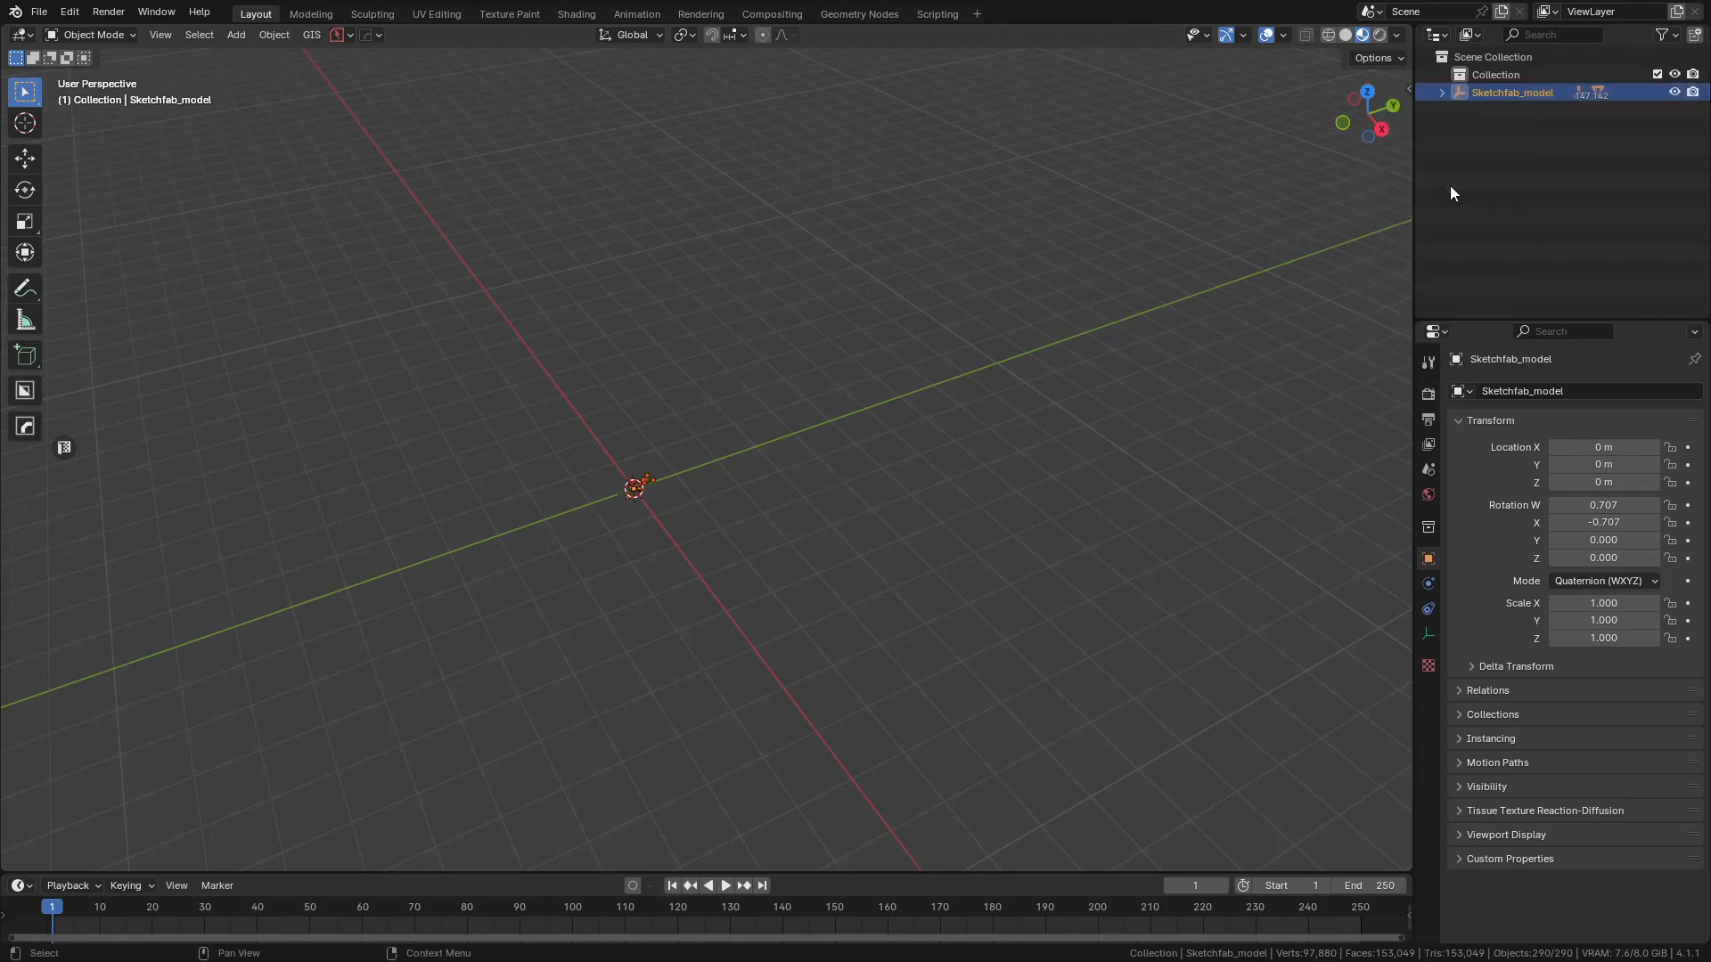
left_click_drag(1498, 93, 1502, 72)
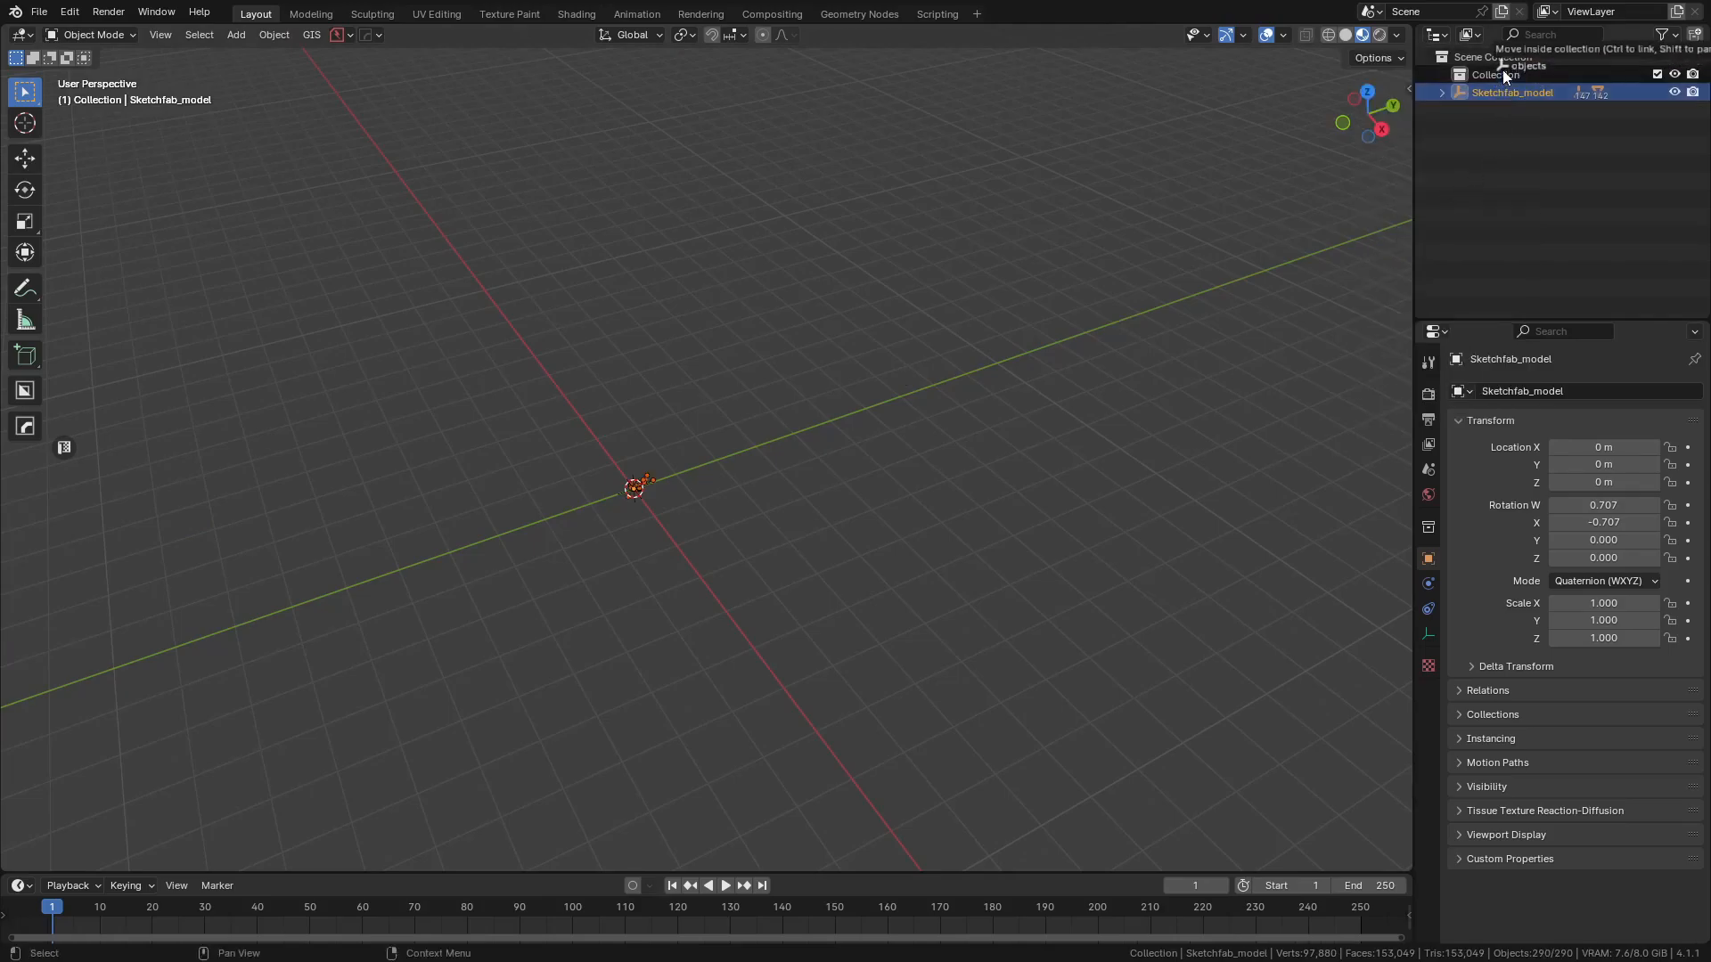
double_click(1502, 71)
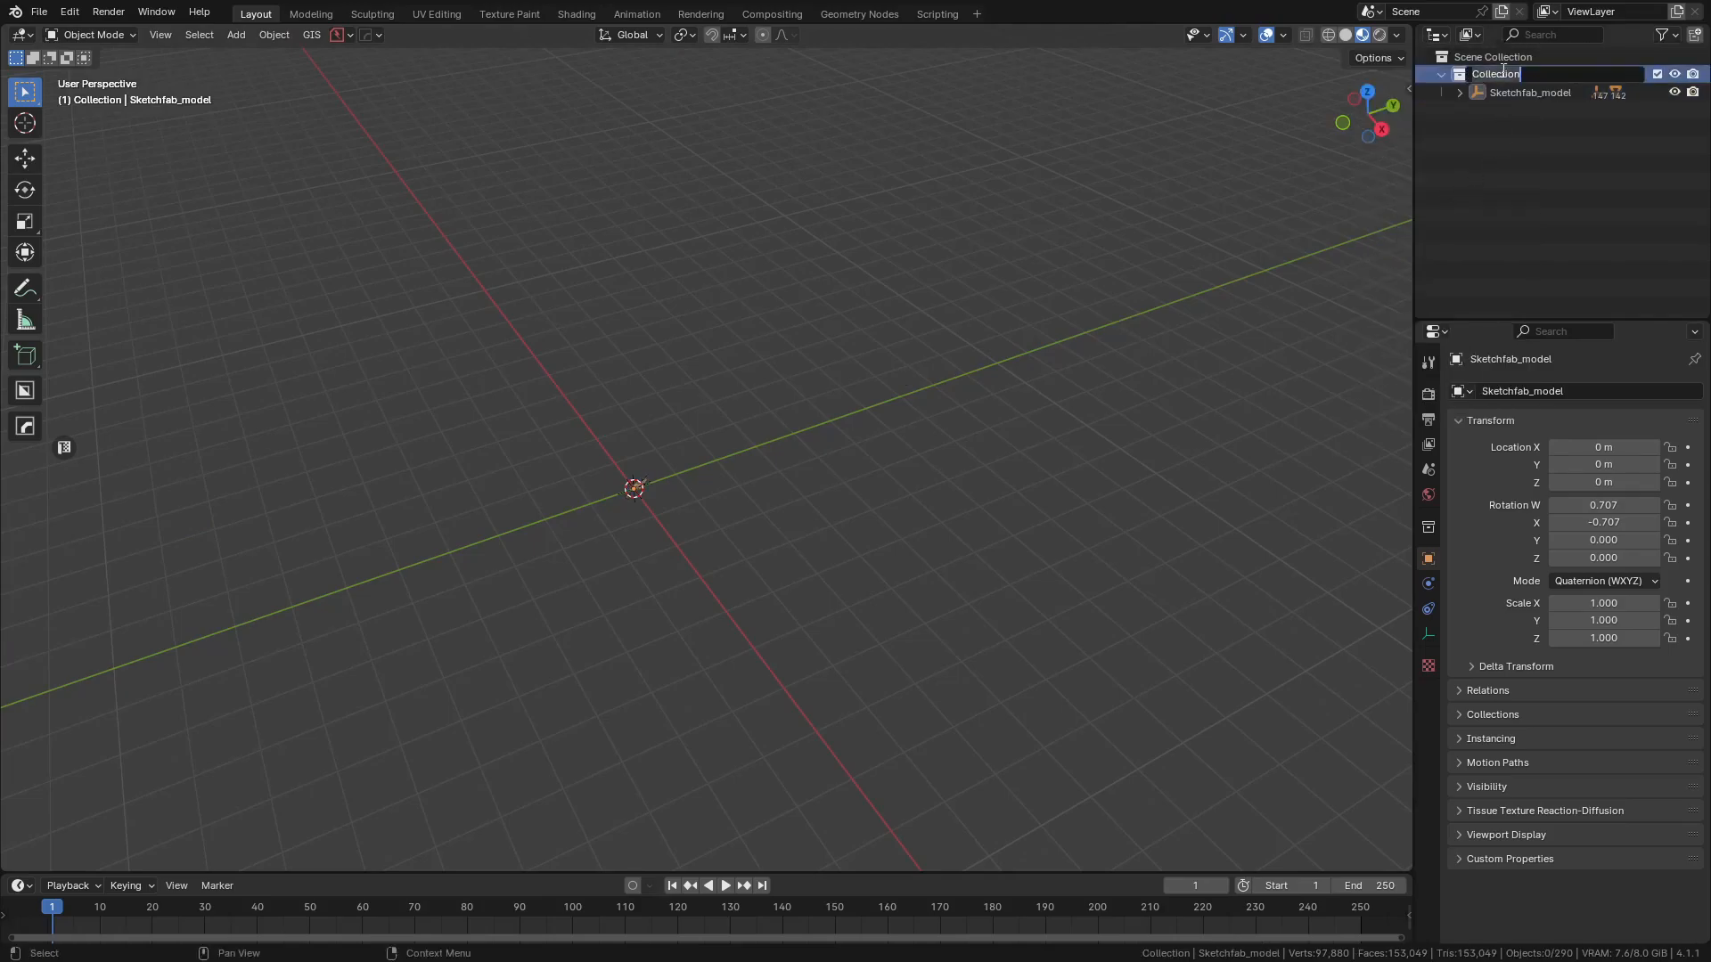
type("SciFi Hoverbike")
key("Return")
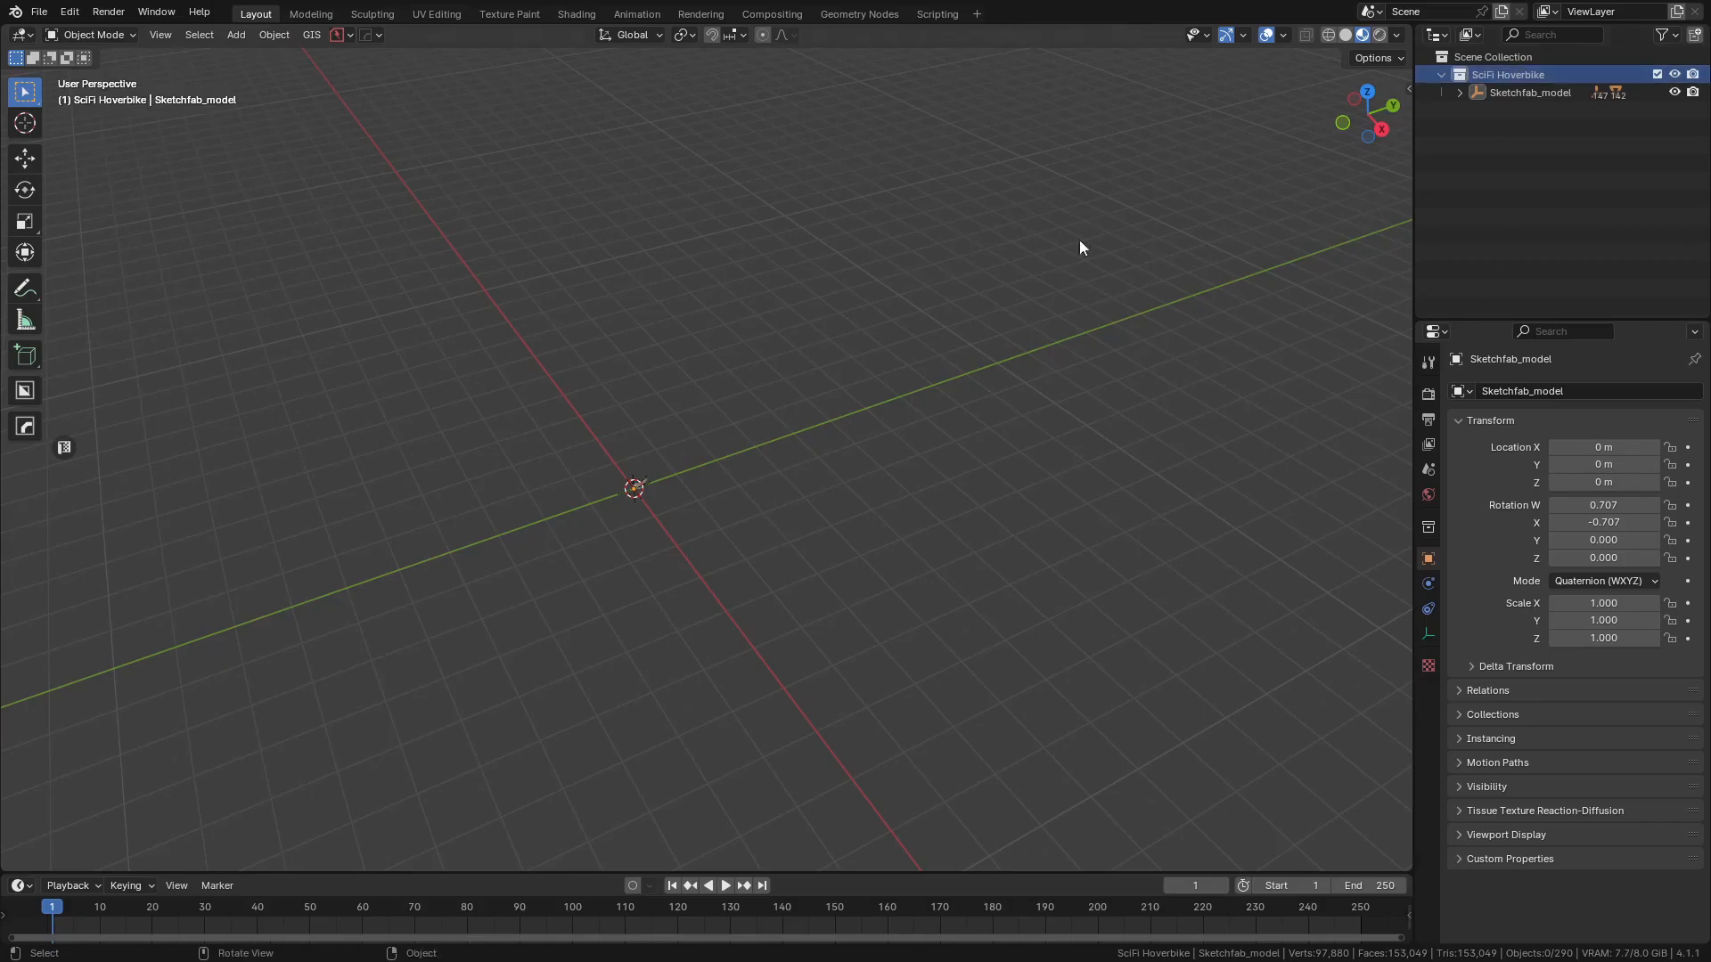
- Collapse the hoverbike collection and add a new collection named SciFi Trooper under the Scene Collection
left_click(1439, 74)
right_click(1485, 57)
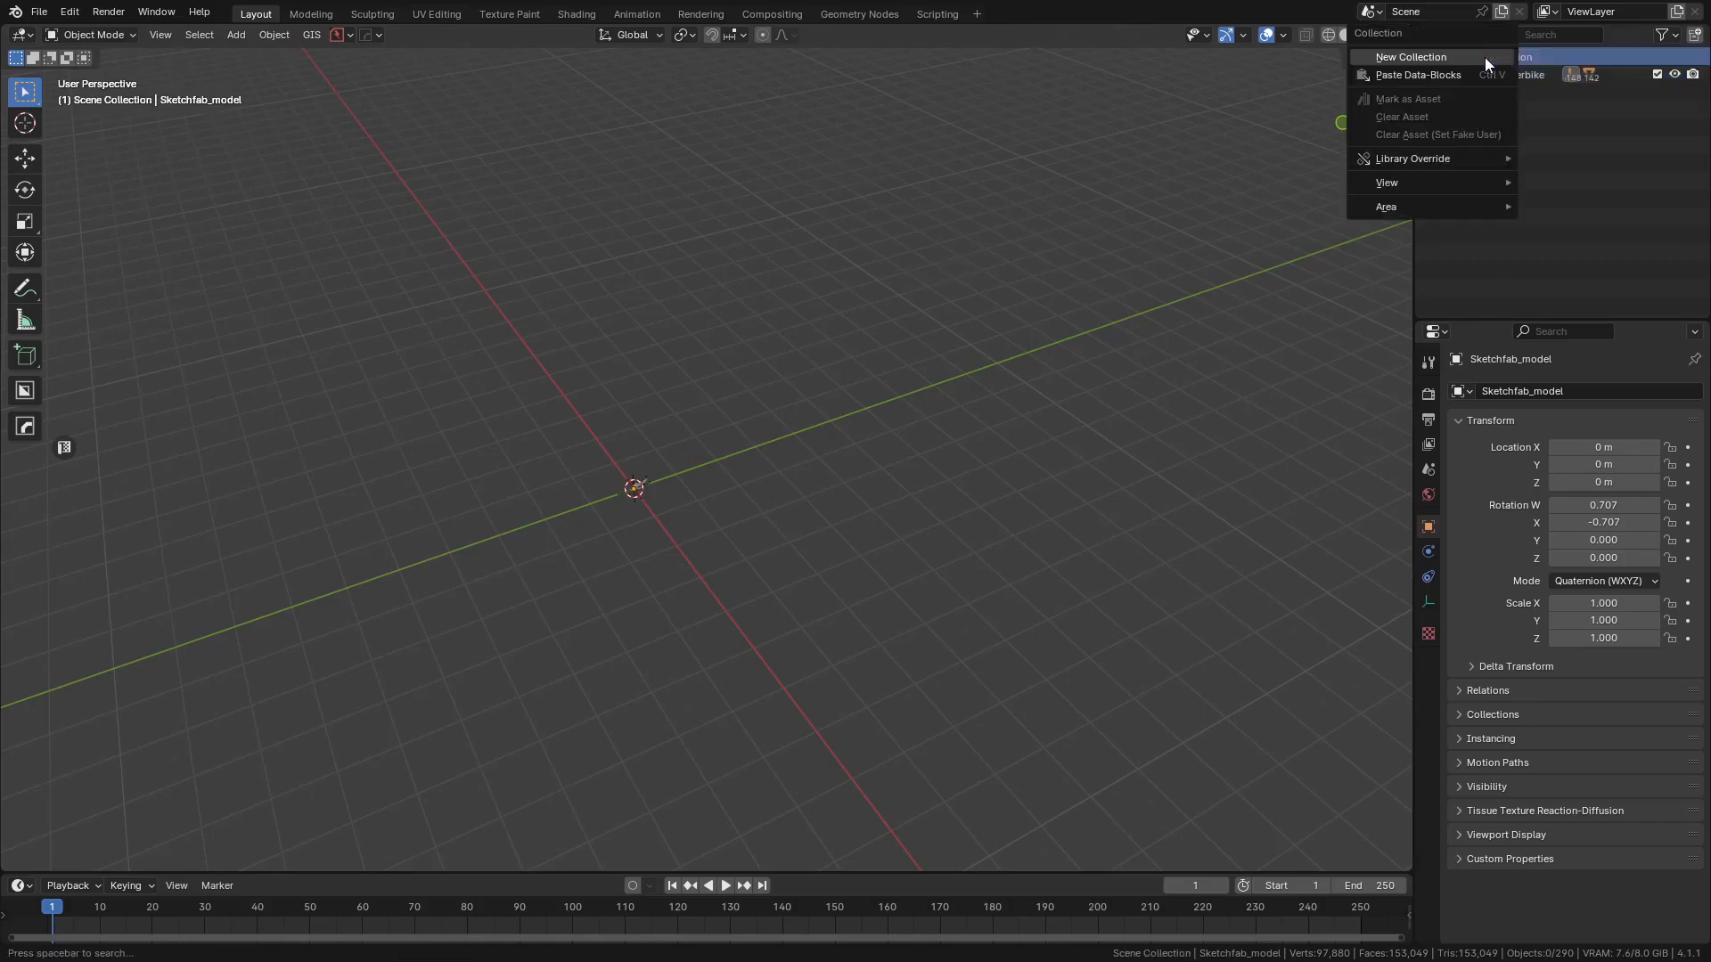
left_click(1485, 57)
left_click(1517, 92)
double_click(1517, 93)
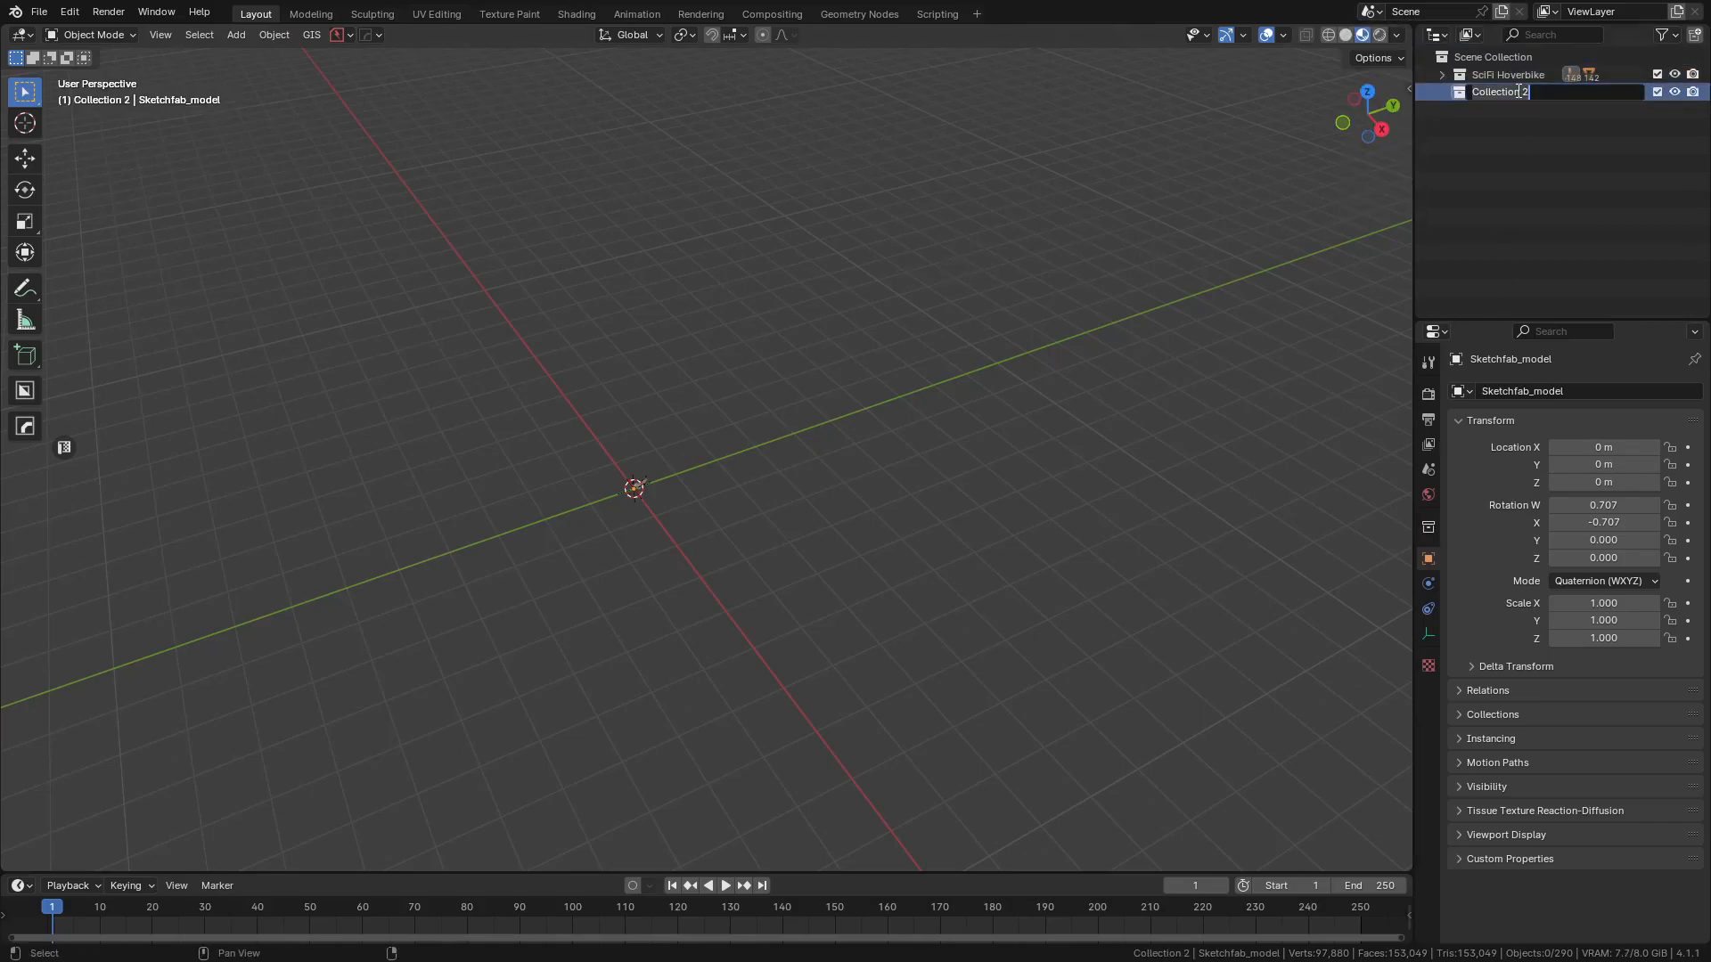
key("ctrl+a")
type("SciFi Tro")
key("Return")
- Import scene.gltf from the Sci Fi Trooper folder as a glTF 2.0 model
middle_click_drag(1028, 558, 908, 513)
left_click(39, 11)
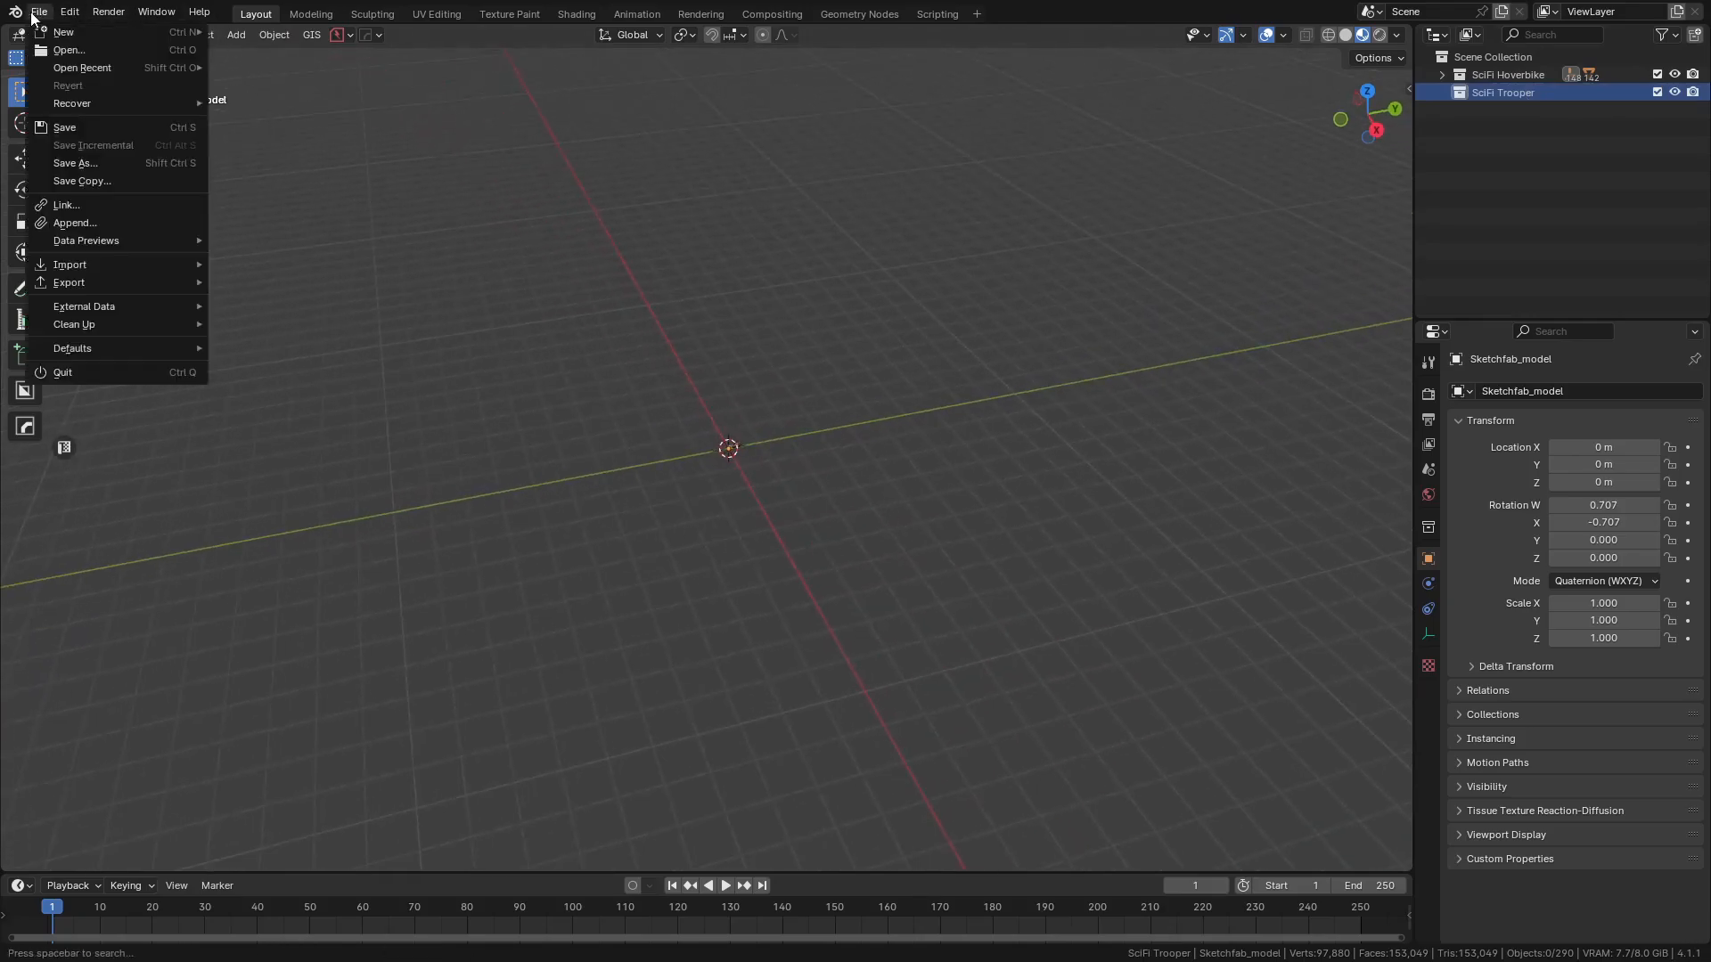
mouse_move(82, 264)
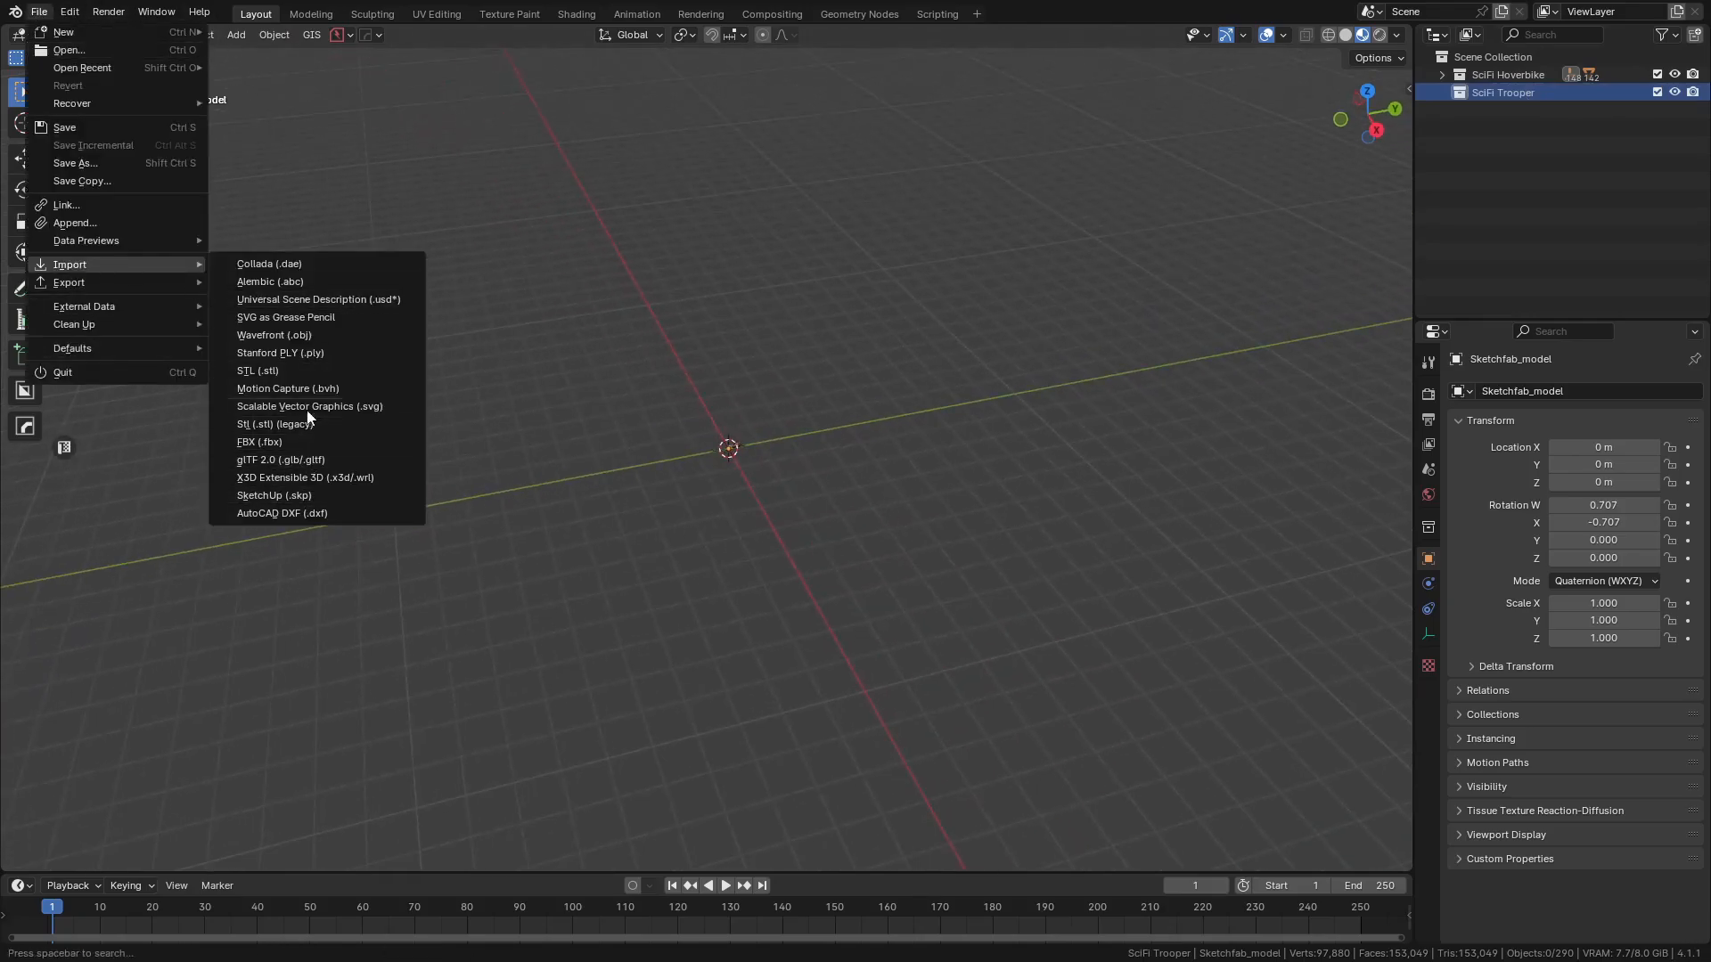
left_click(271, 459)
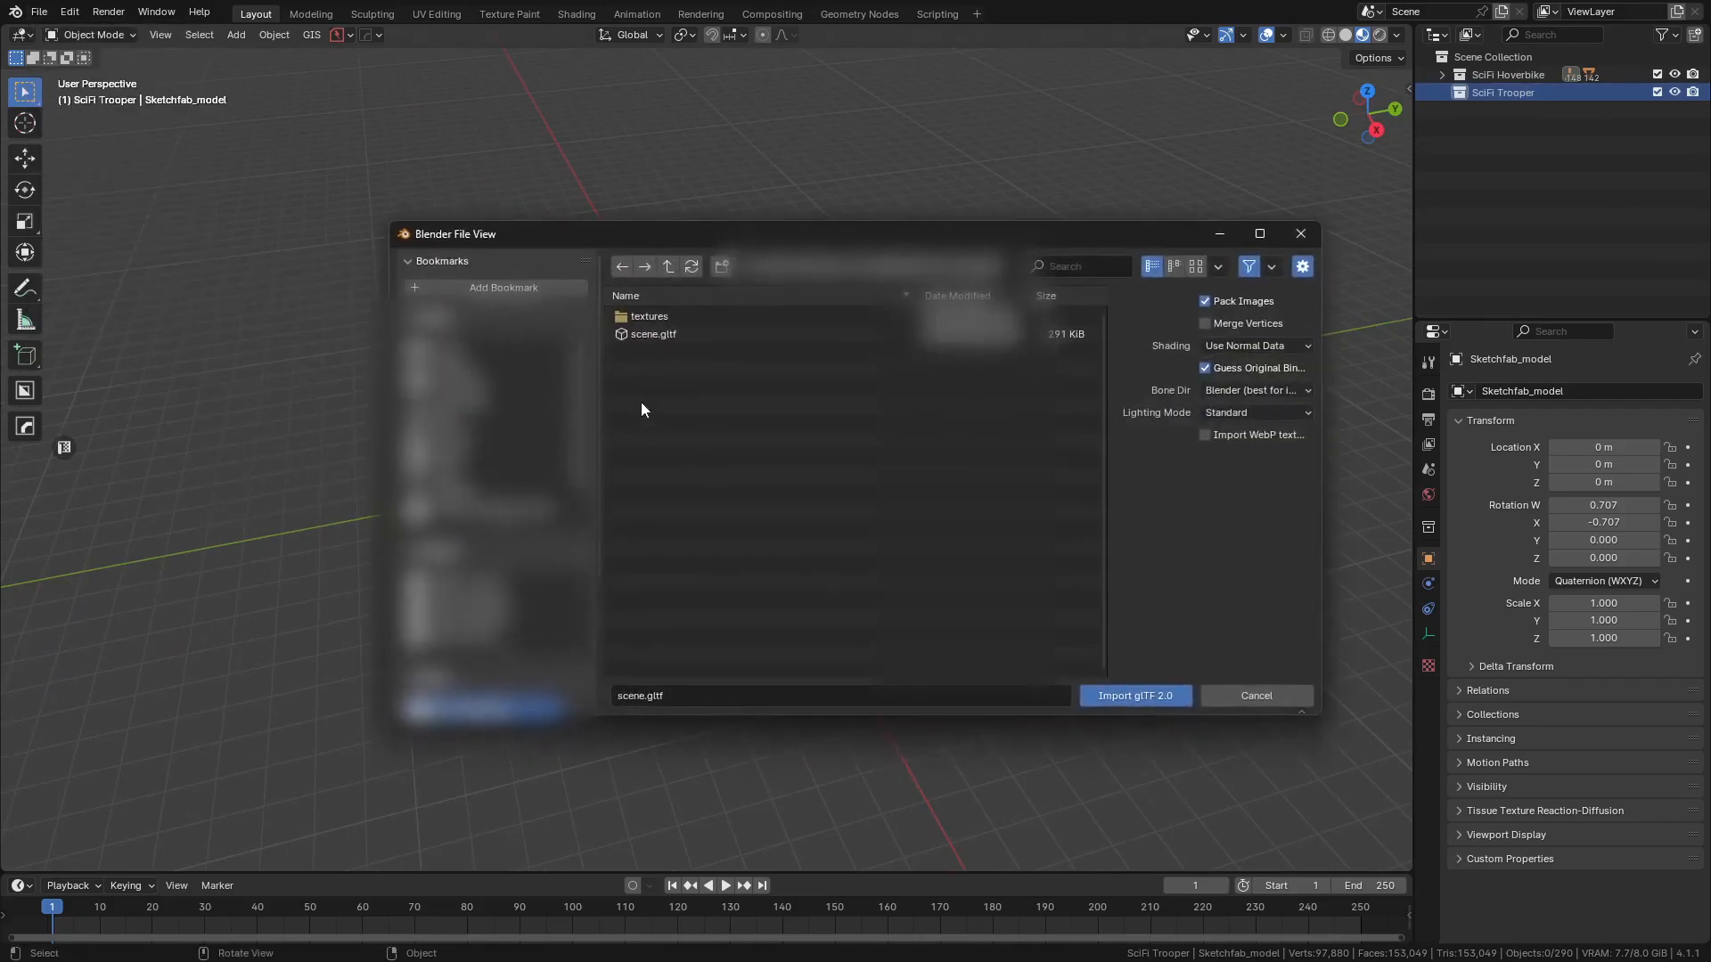
left_click(663, 271)
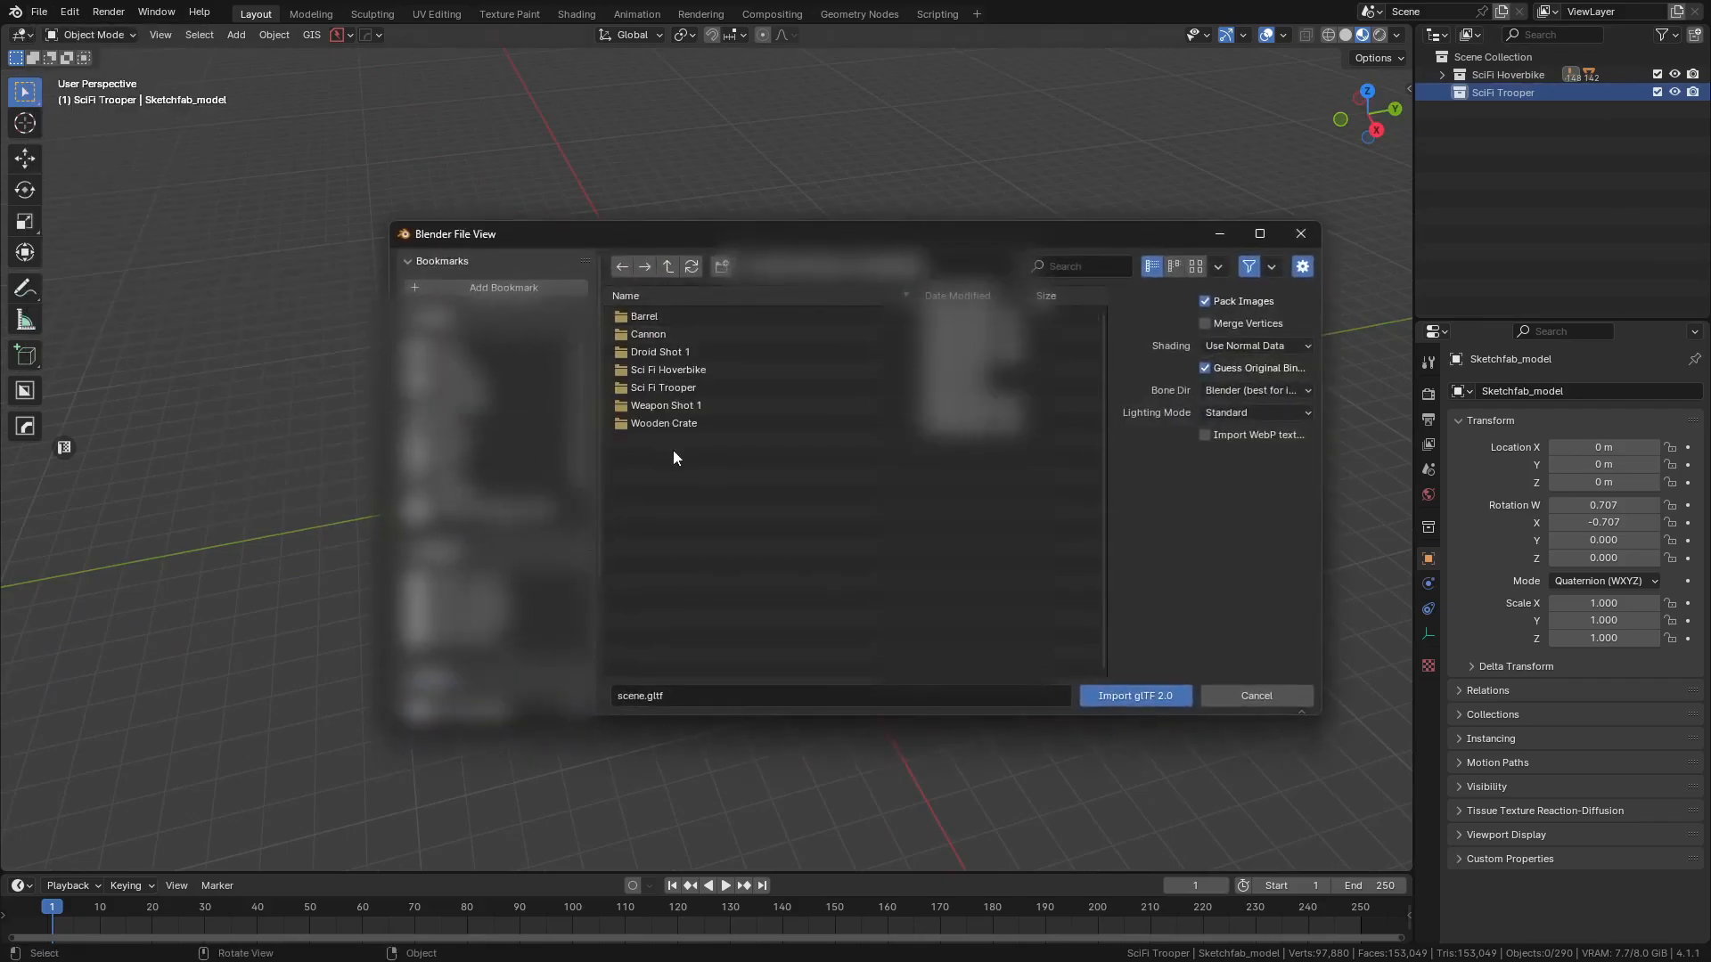
double_click(676, 388)
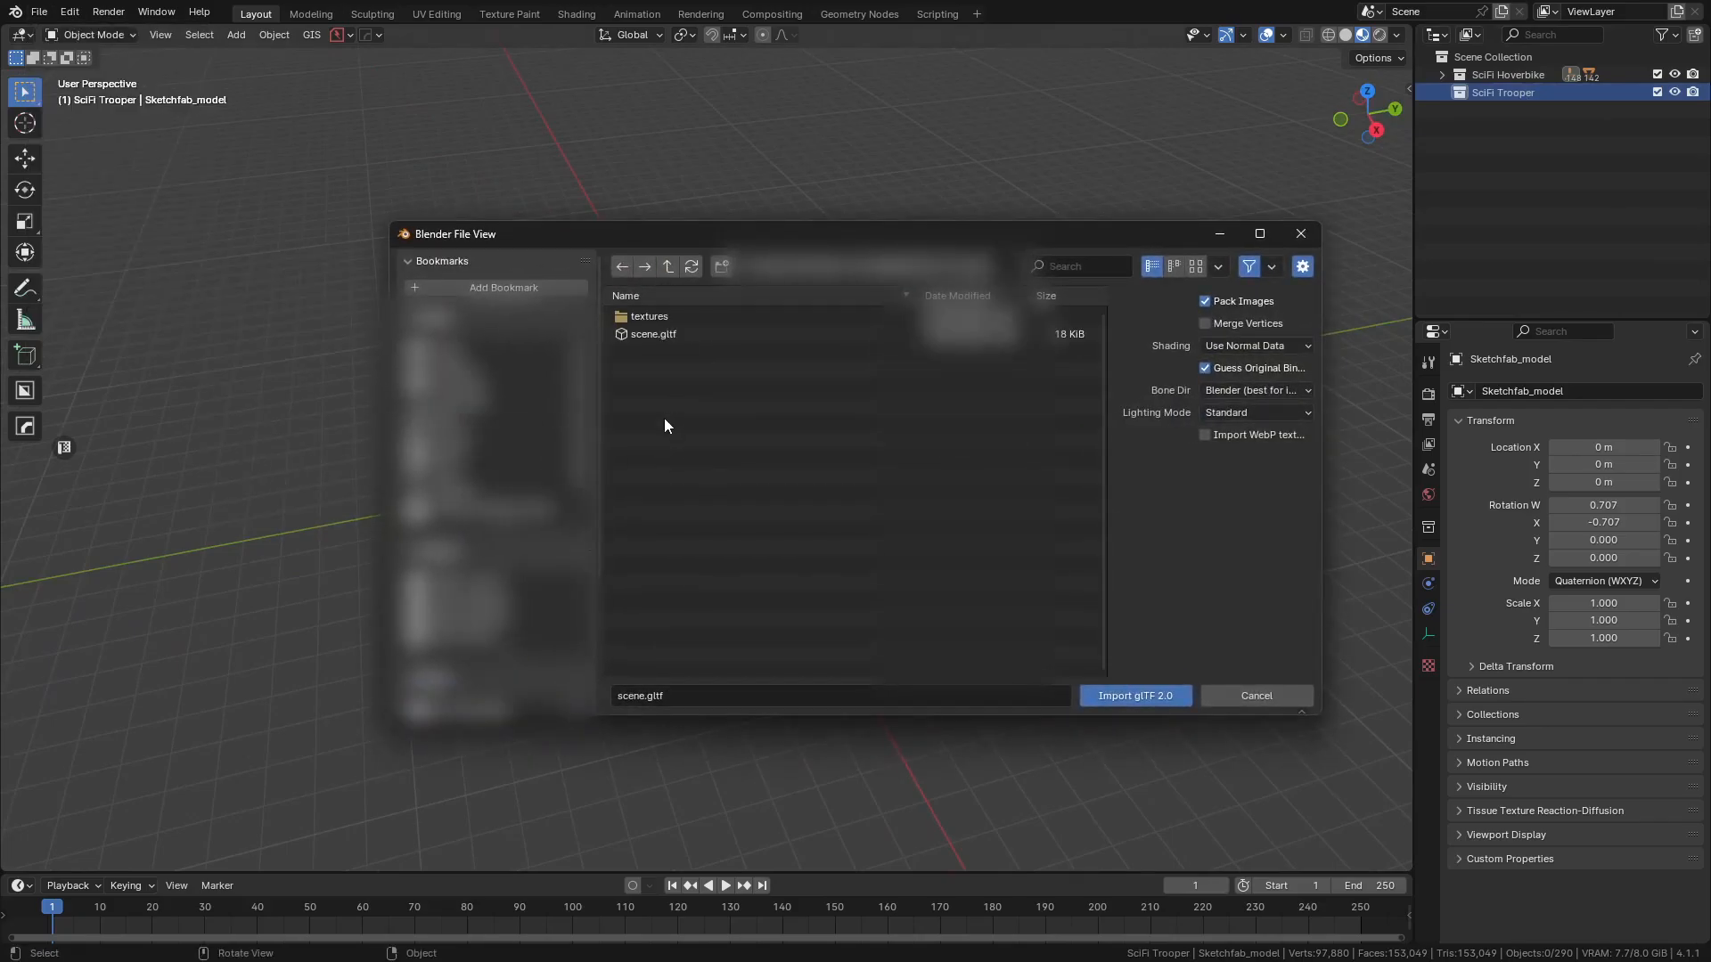
left_click(659, 335)
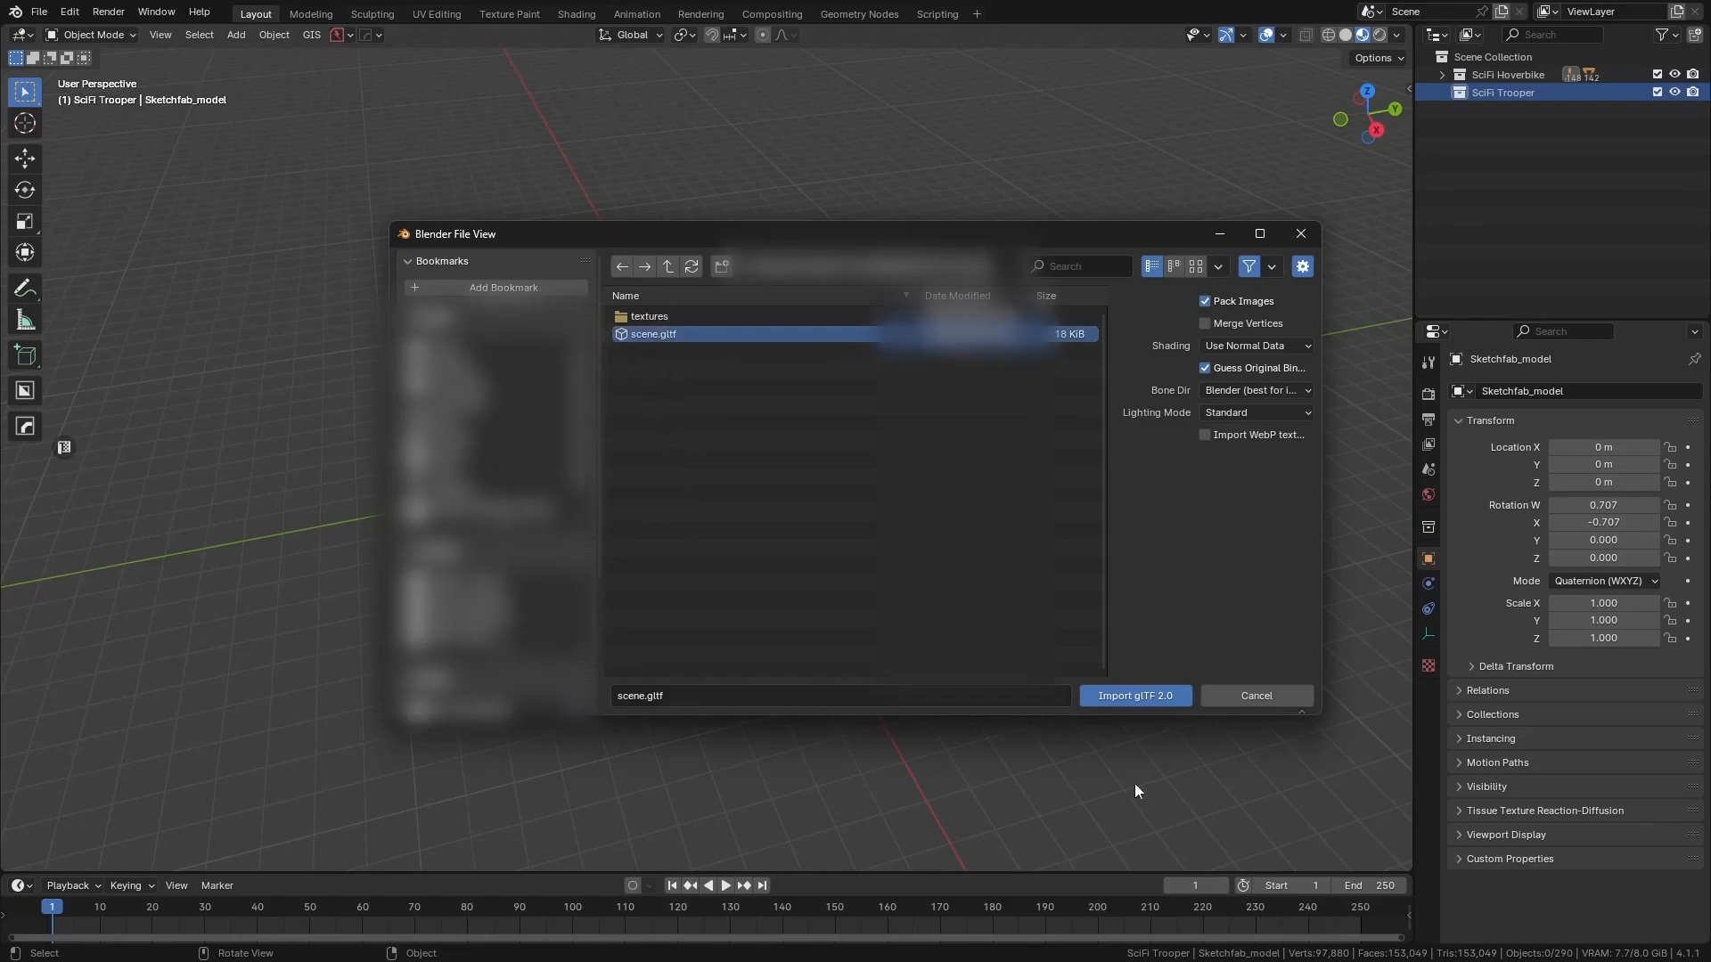
left_click(1147, 697)
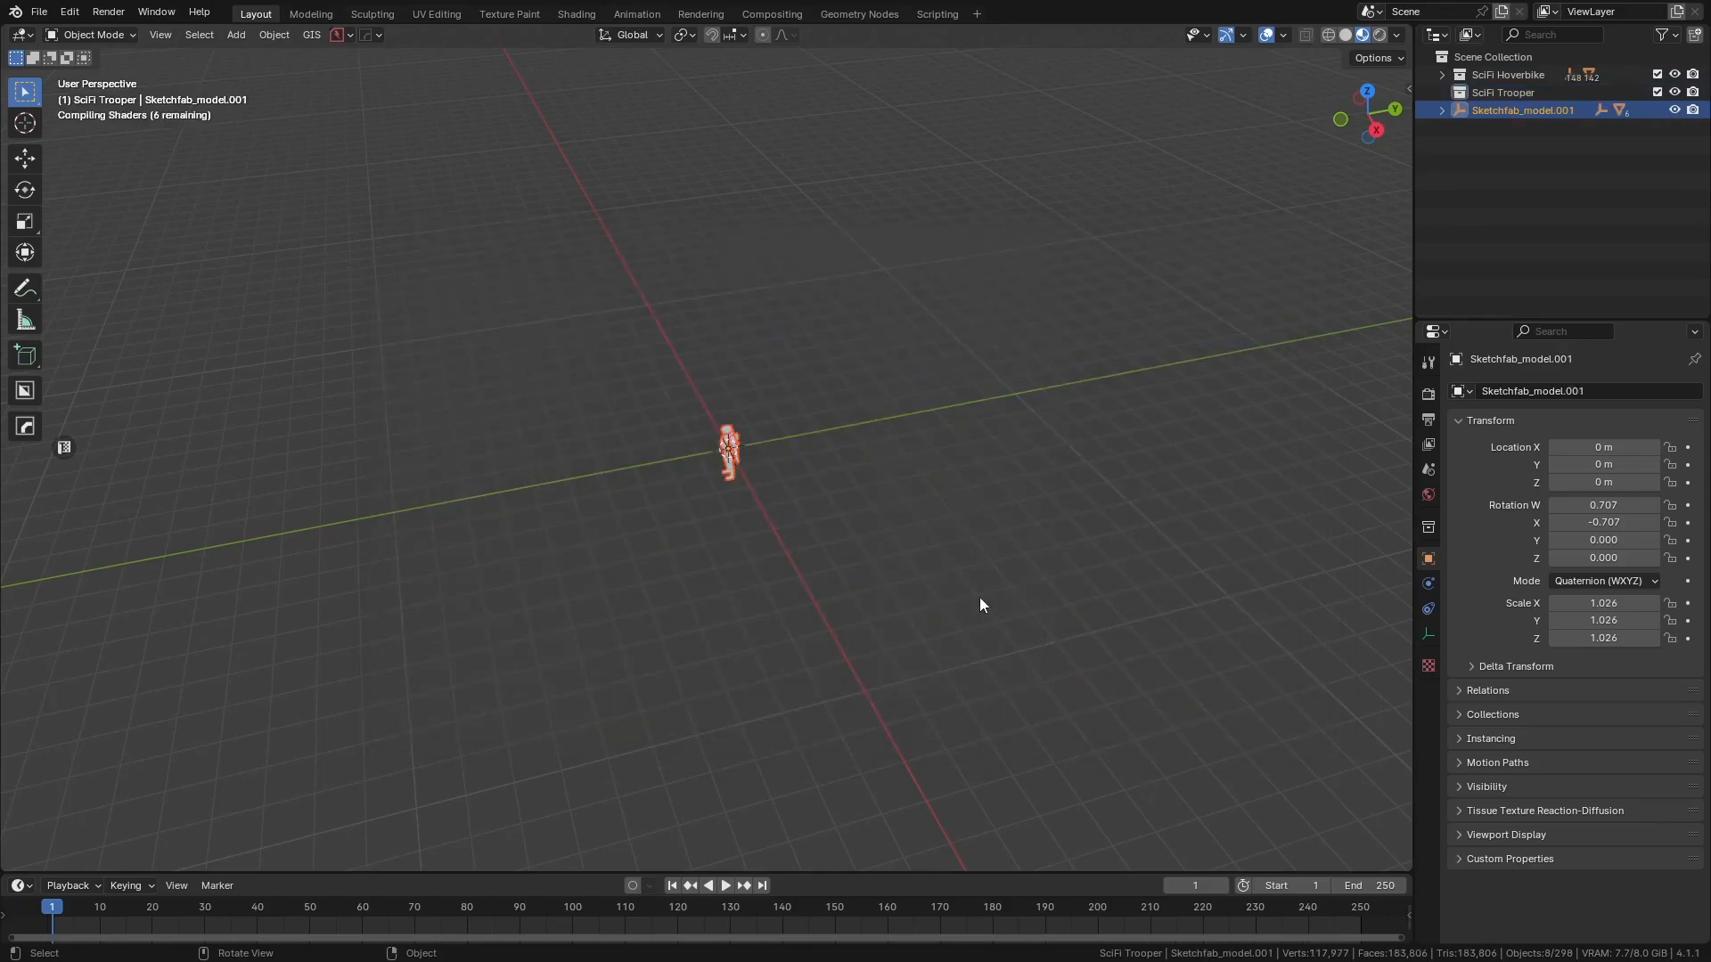
- In front view, raise the trooper about 1.04 m along the Z axis so its feet rest on the ground line
scroll(967, 591, "up", 9)
middle_click_drag(935, 517, 874, 476)
scroll(837, 459, "up", 6)
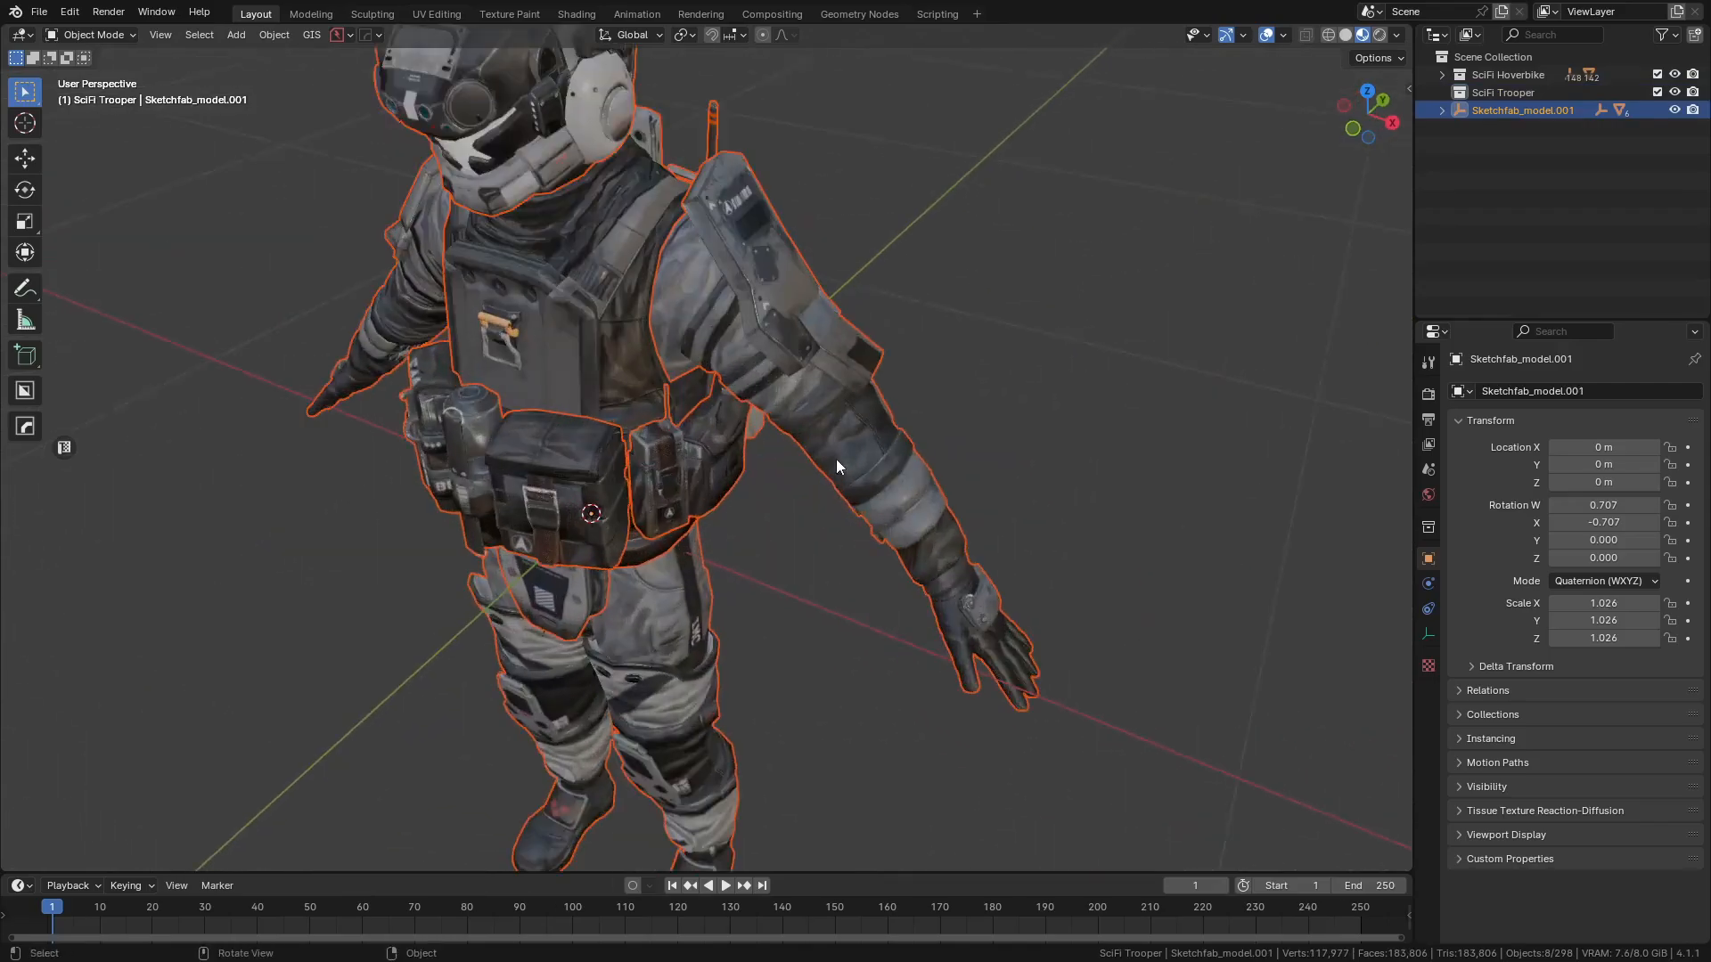
scroll(835, 458, "down", 8)
mouse_move(766, 392)
middle_mouse_down()
mouse_move(658, 381)
mouse_move(742, 404)
middle_mouse_up()
scroll(572, 387, "up", 8)
scroll(571, 386, "down", 8)
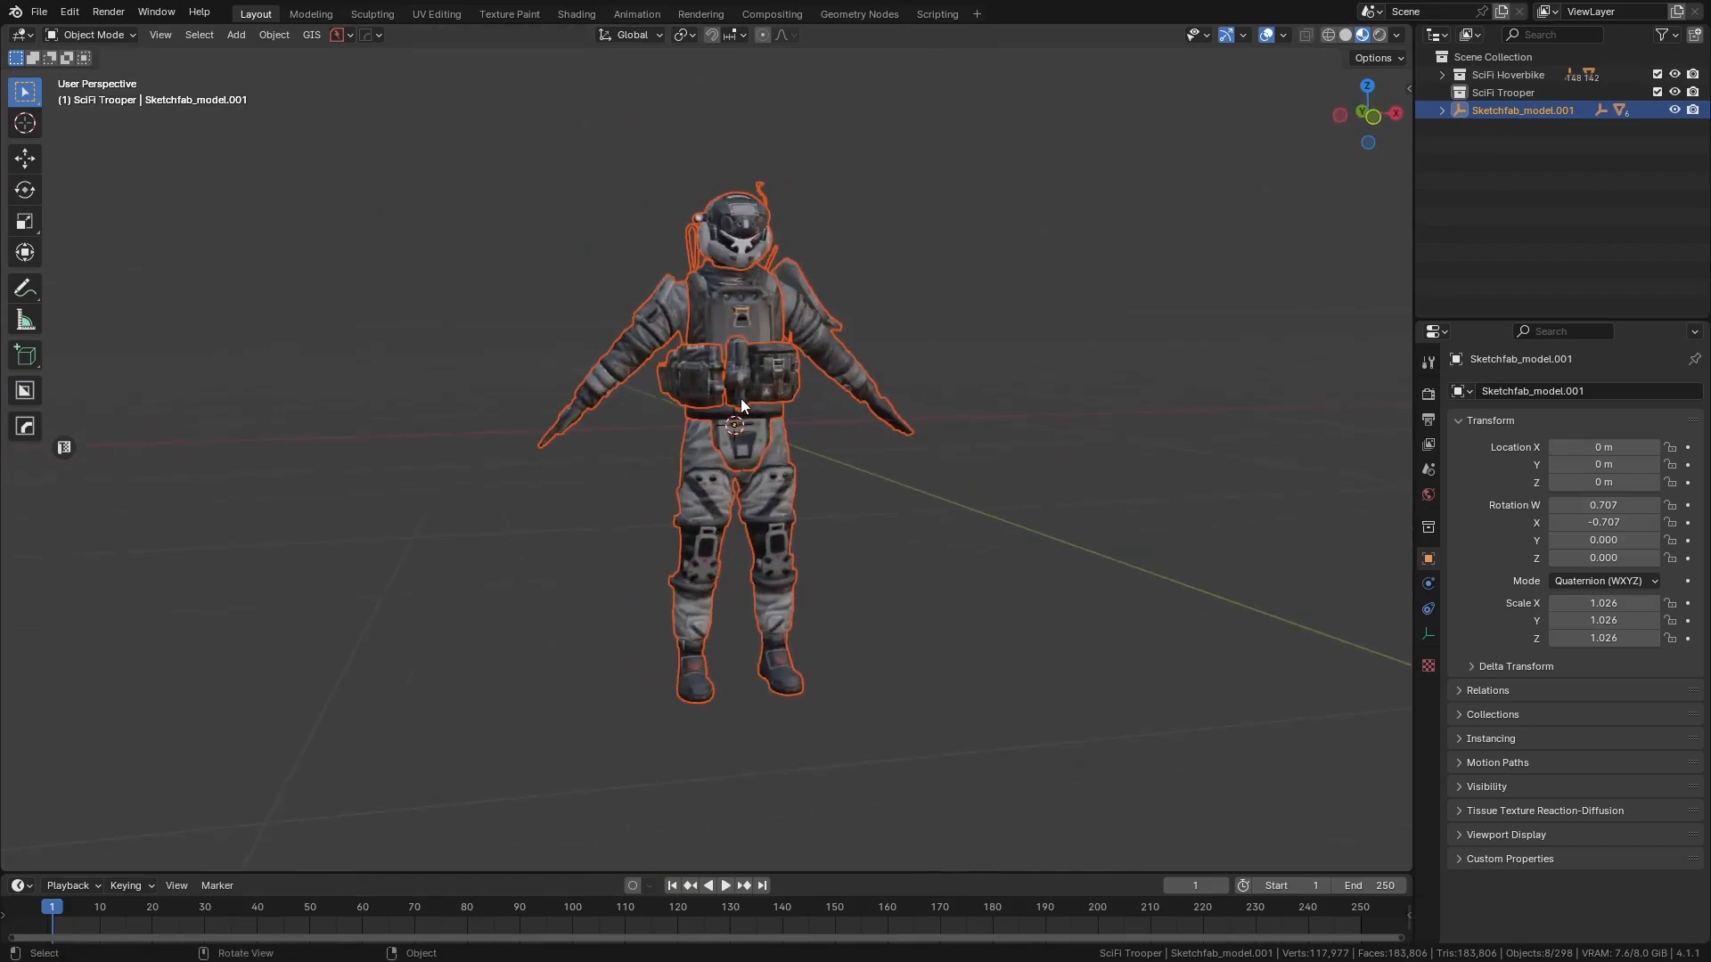
key("KP_1")
middle_click_drag(882, 408, 793, 458, "shift")
key("g")
key("z")
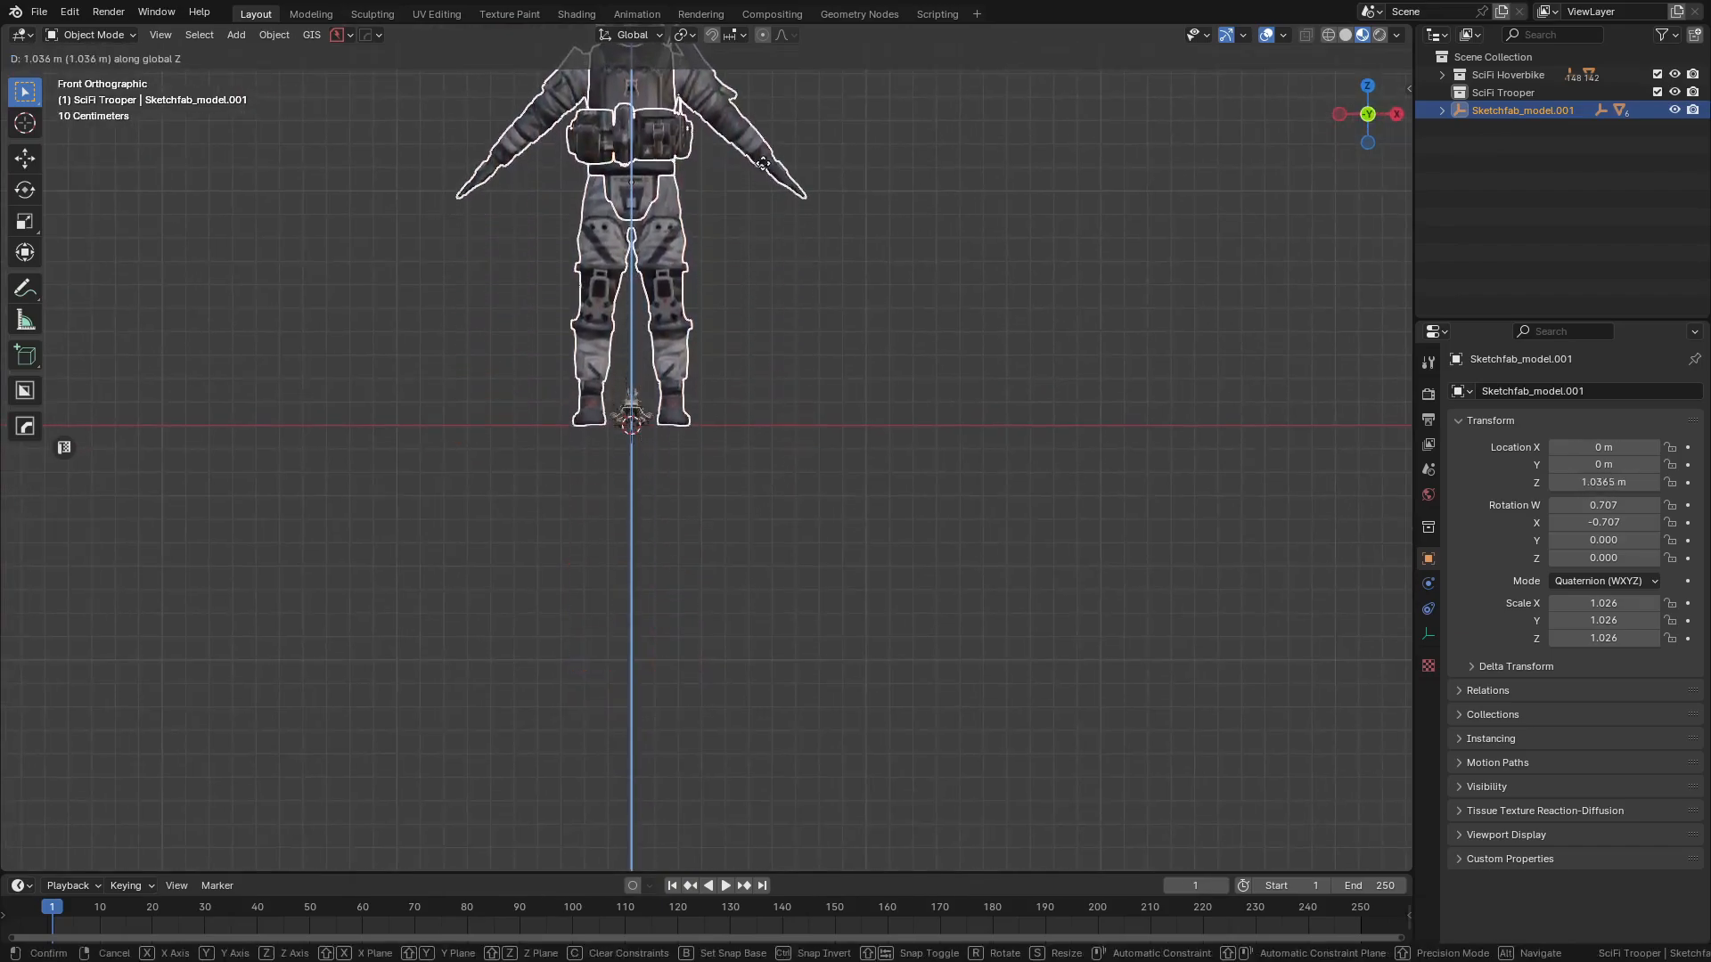
left_click(764, 162)
- Examine the trooper's foot placement on the ground line and compare its size with the hoverbike in front view
scroll(688, 255, "up", 5)
middle_click_drag(687, 254, 809, 508, "shift")
scroll(671, 563, "up", 5)
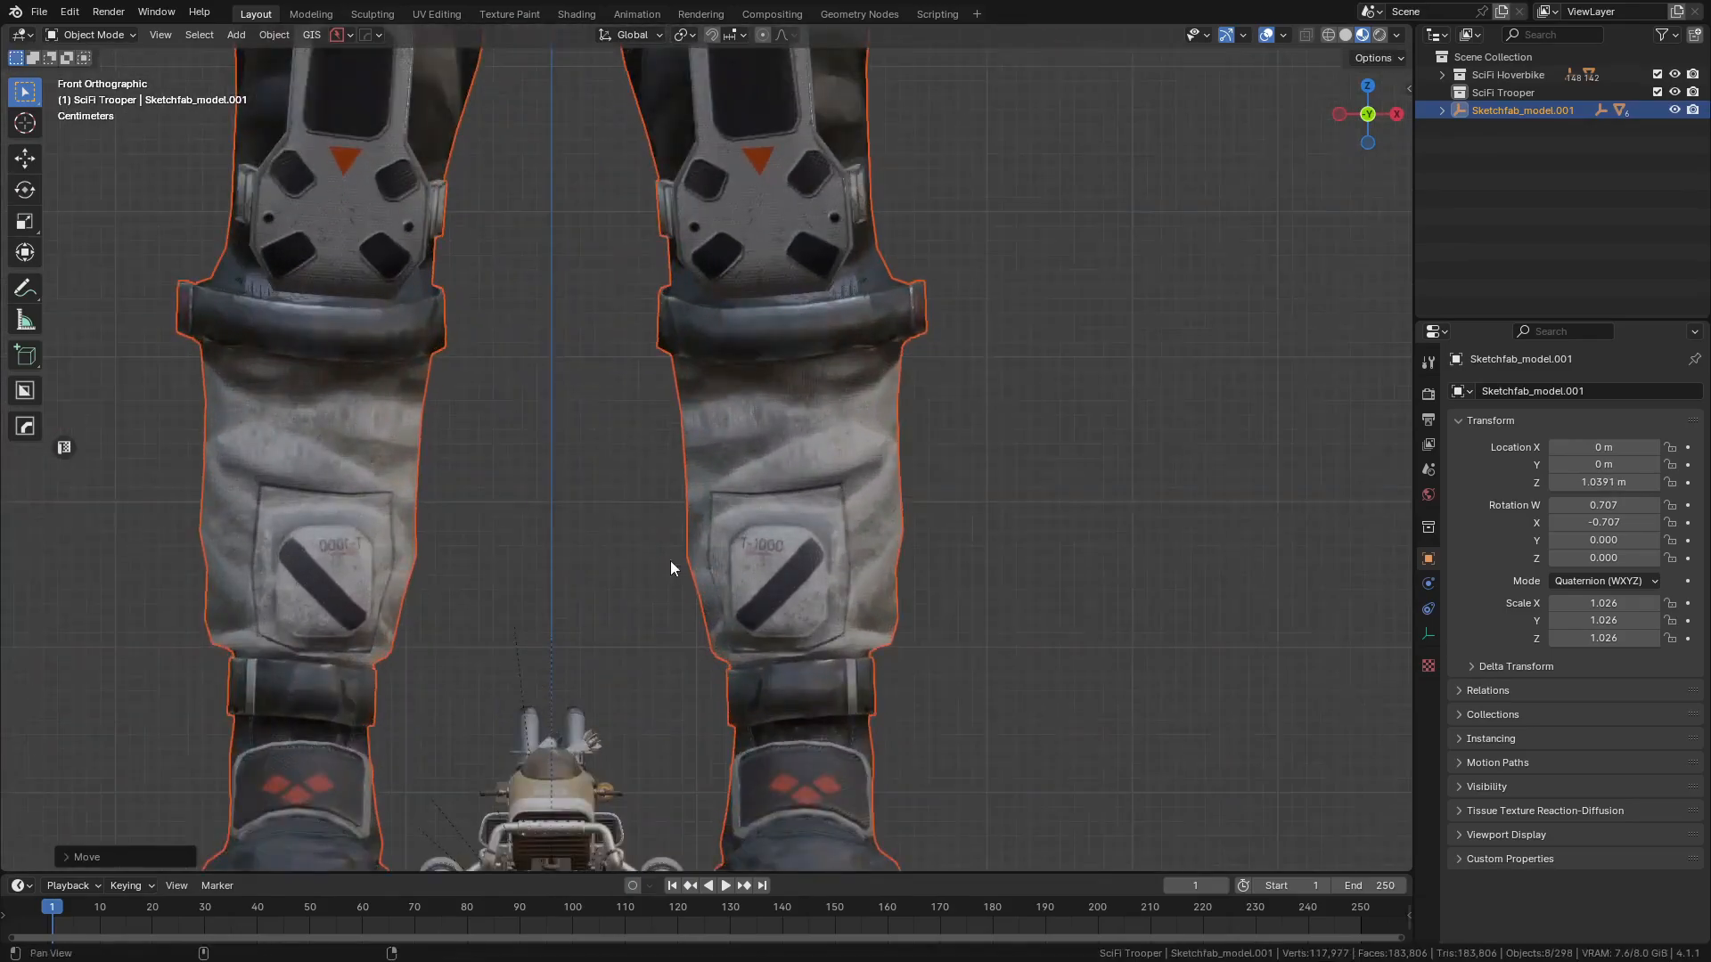
middle_click_drag(671, 561, 755, 283, "shift")
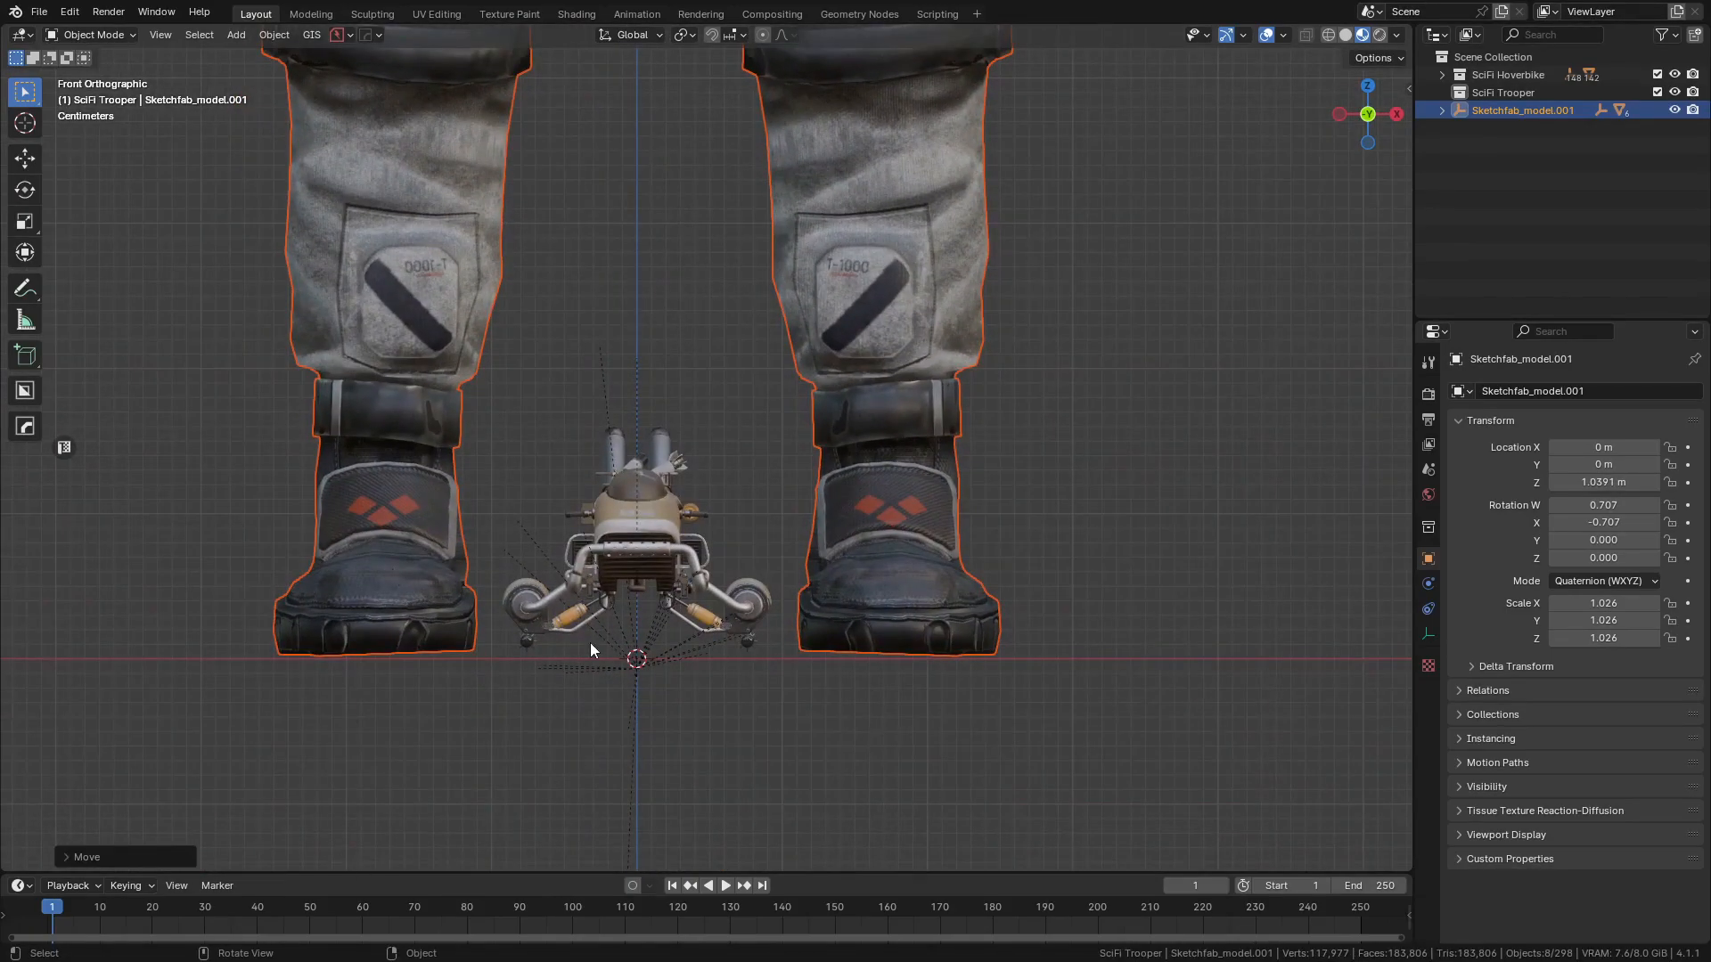
scroll(589, 643, "down", 8)
scroll(704, 365, "up", 1)
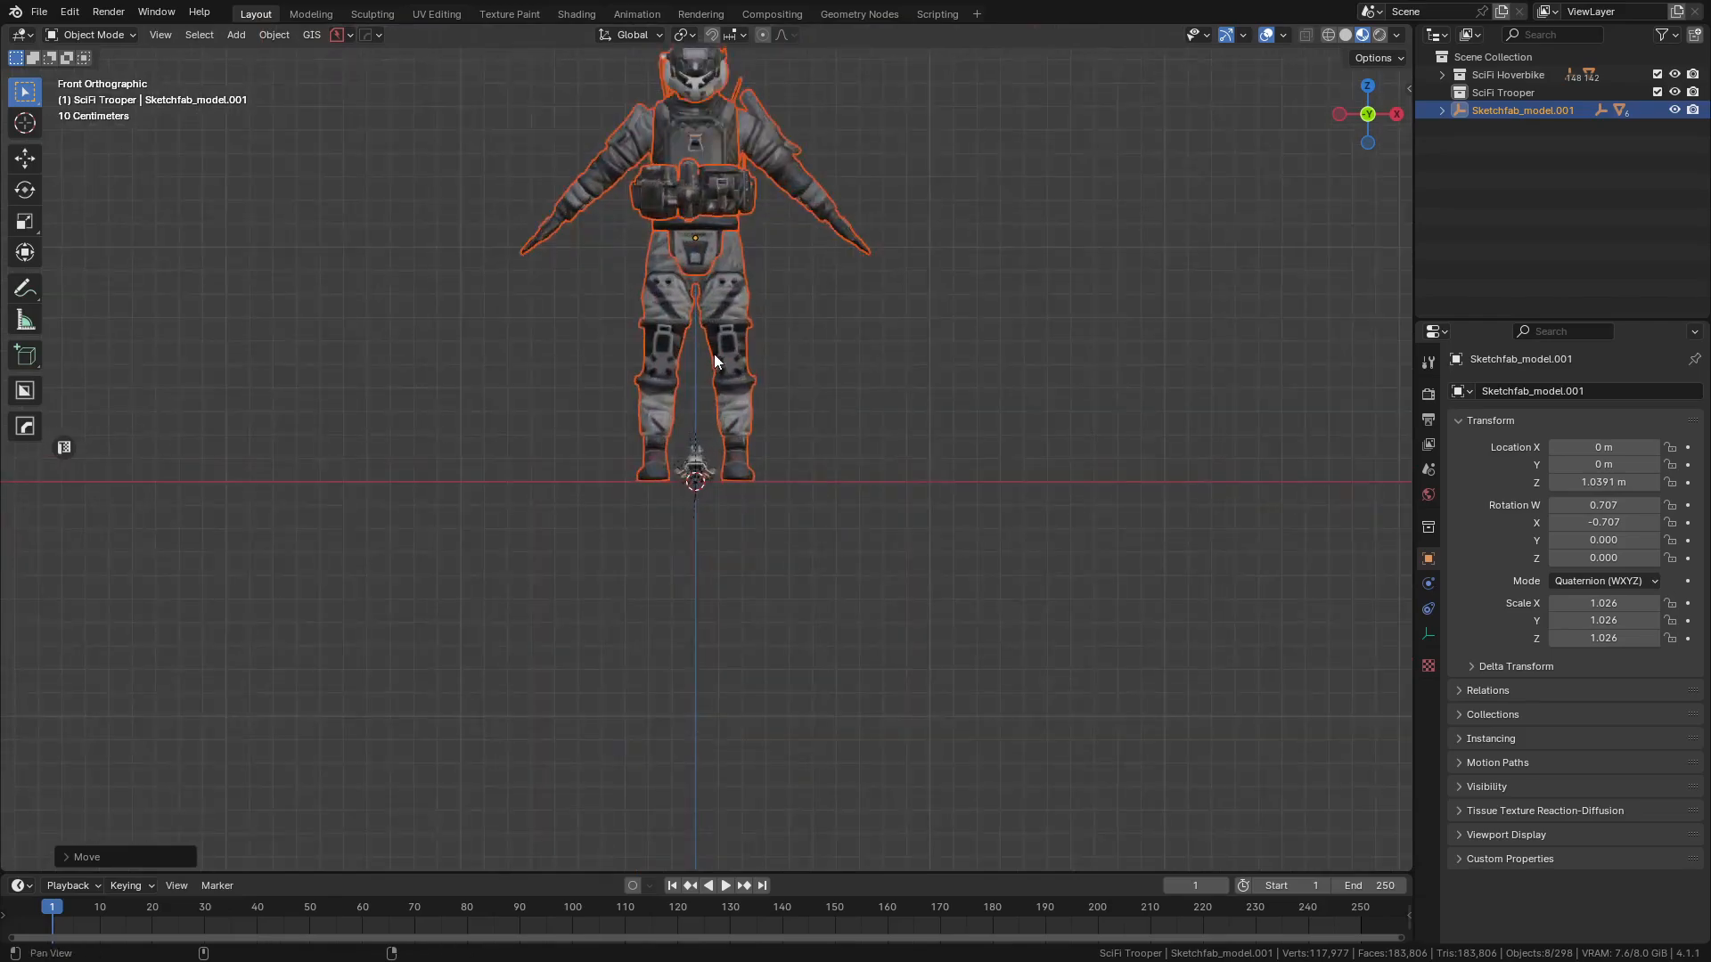
scroll(713, 360, "up", 5)
scroll(707, 445, "down", 7)
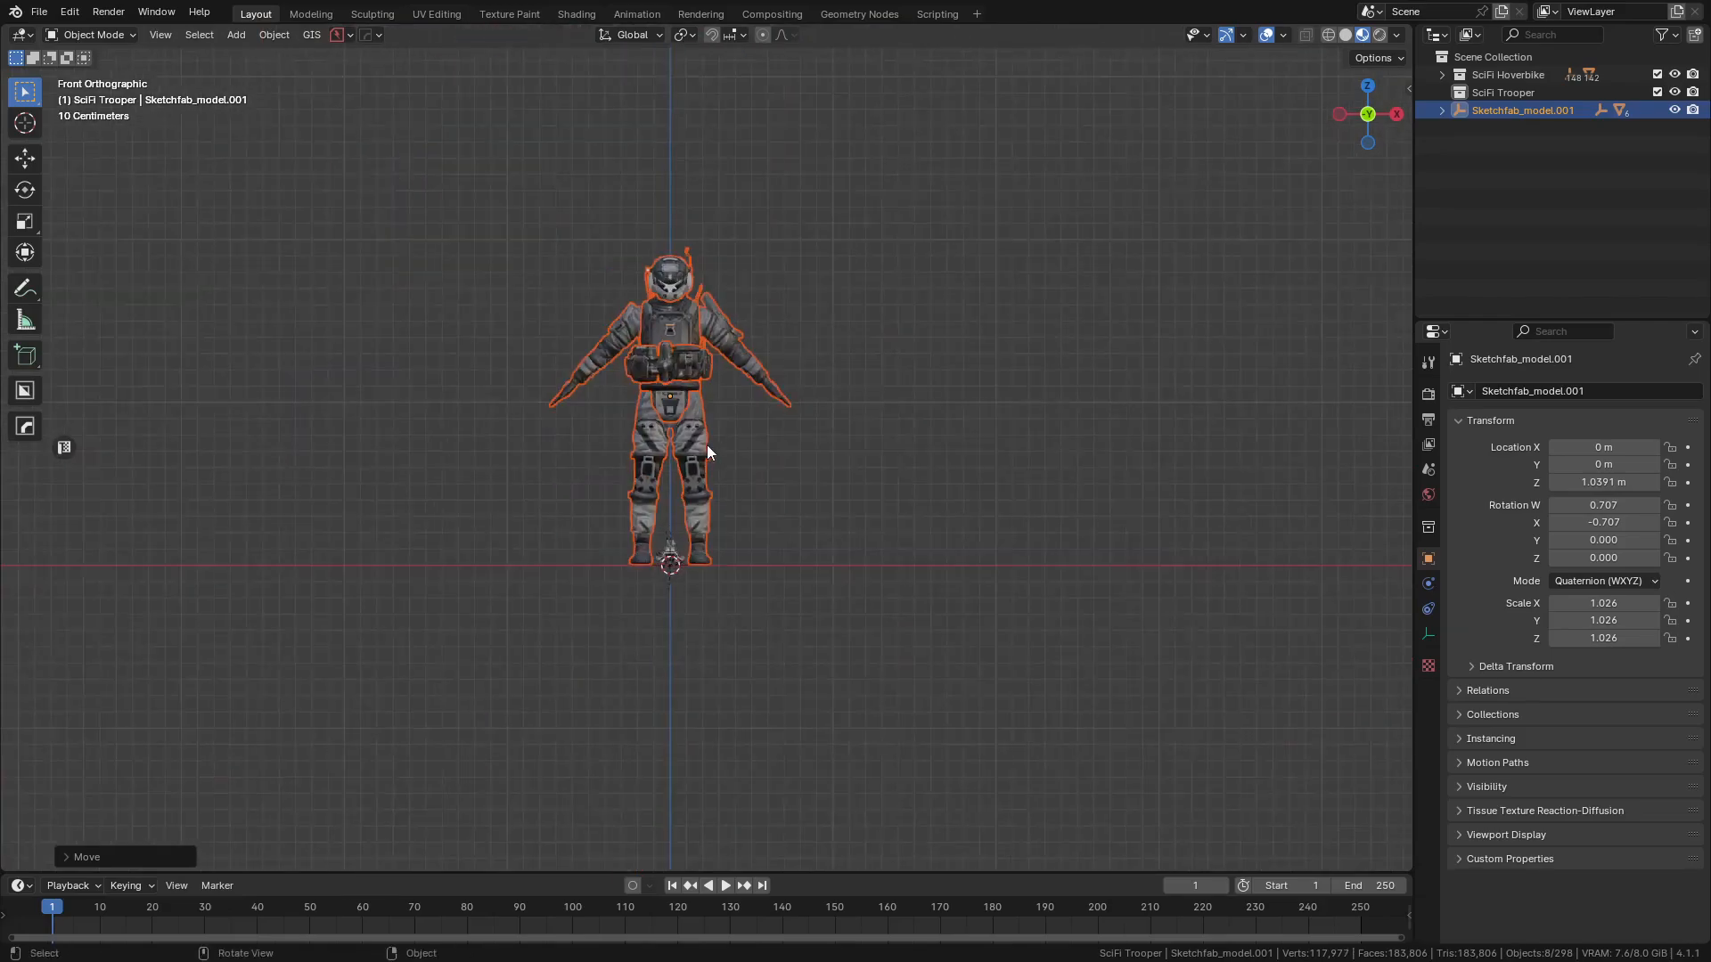
- Move the trooper's root object into the SciFi Trooper collection and show the model in right view
mouse_move(703, 558)
middle_mouse_down()
mouse_move(729, 531)
mouse_move(598, 537)
mouse_move(670, 528)
mouse_move(784, 552)
middle_mouse_up()
key("KP_3")
scroll(599, 537, "down", 2)
left_click_drag(1500, 105, 1511, 93)
left_click(1442, 92)
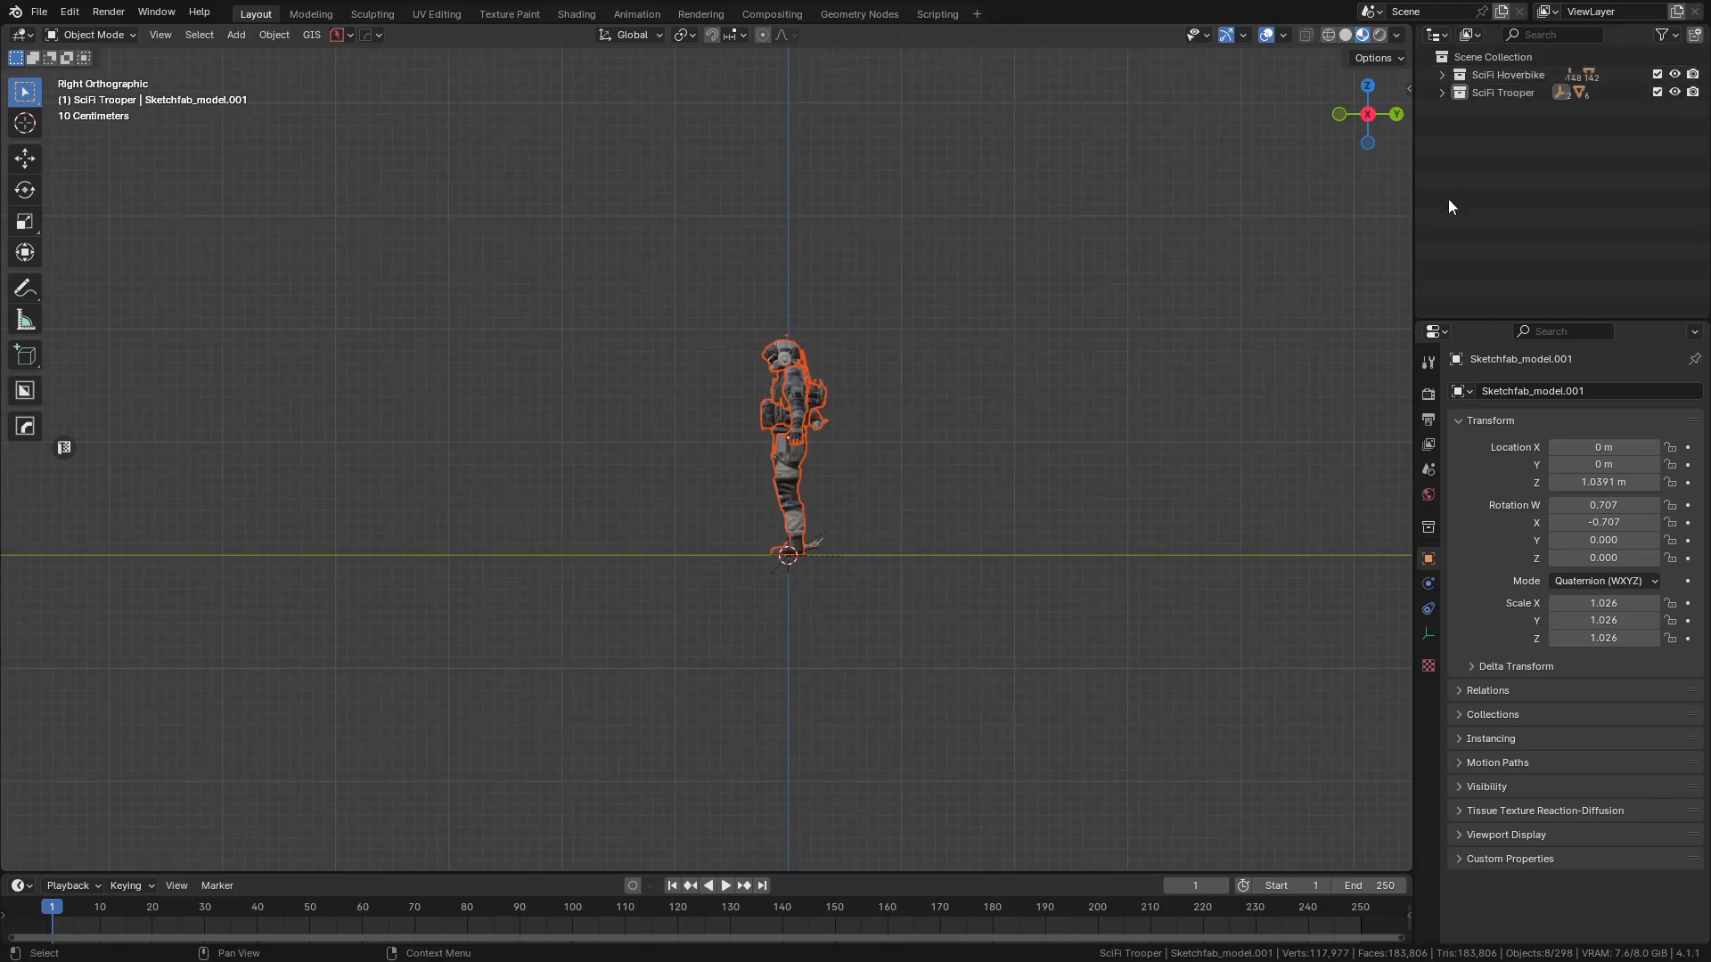
- Select the root object in the SciFi Hoverbike collection and move it along the Y axis to about -2.24 m
left_click(1444, 64)
left_click(1442, 73)
left_click(1499, 91)
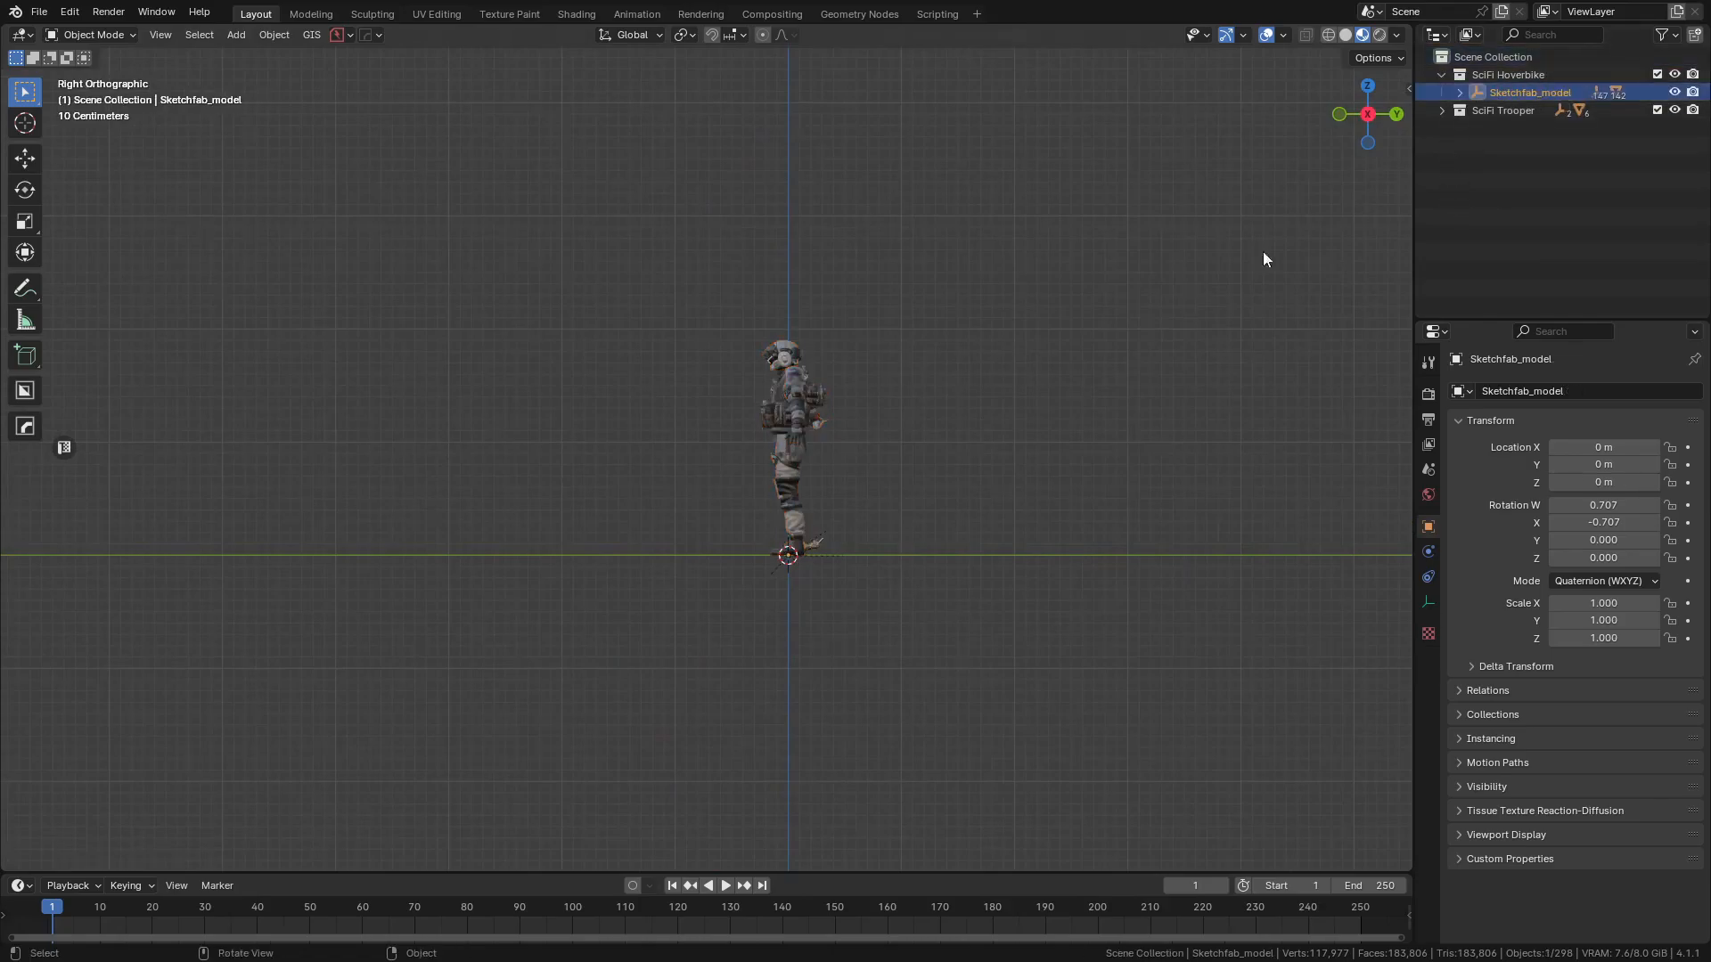
middle_click_drag(915, 447, 927, 446, "shift")
key("g")
key("y")
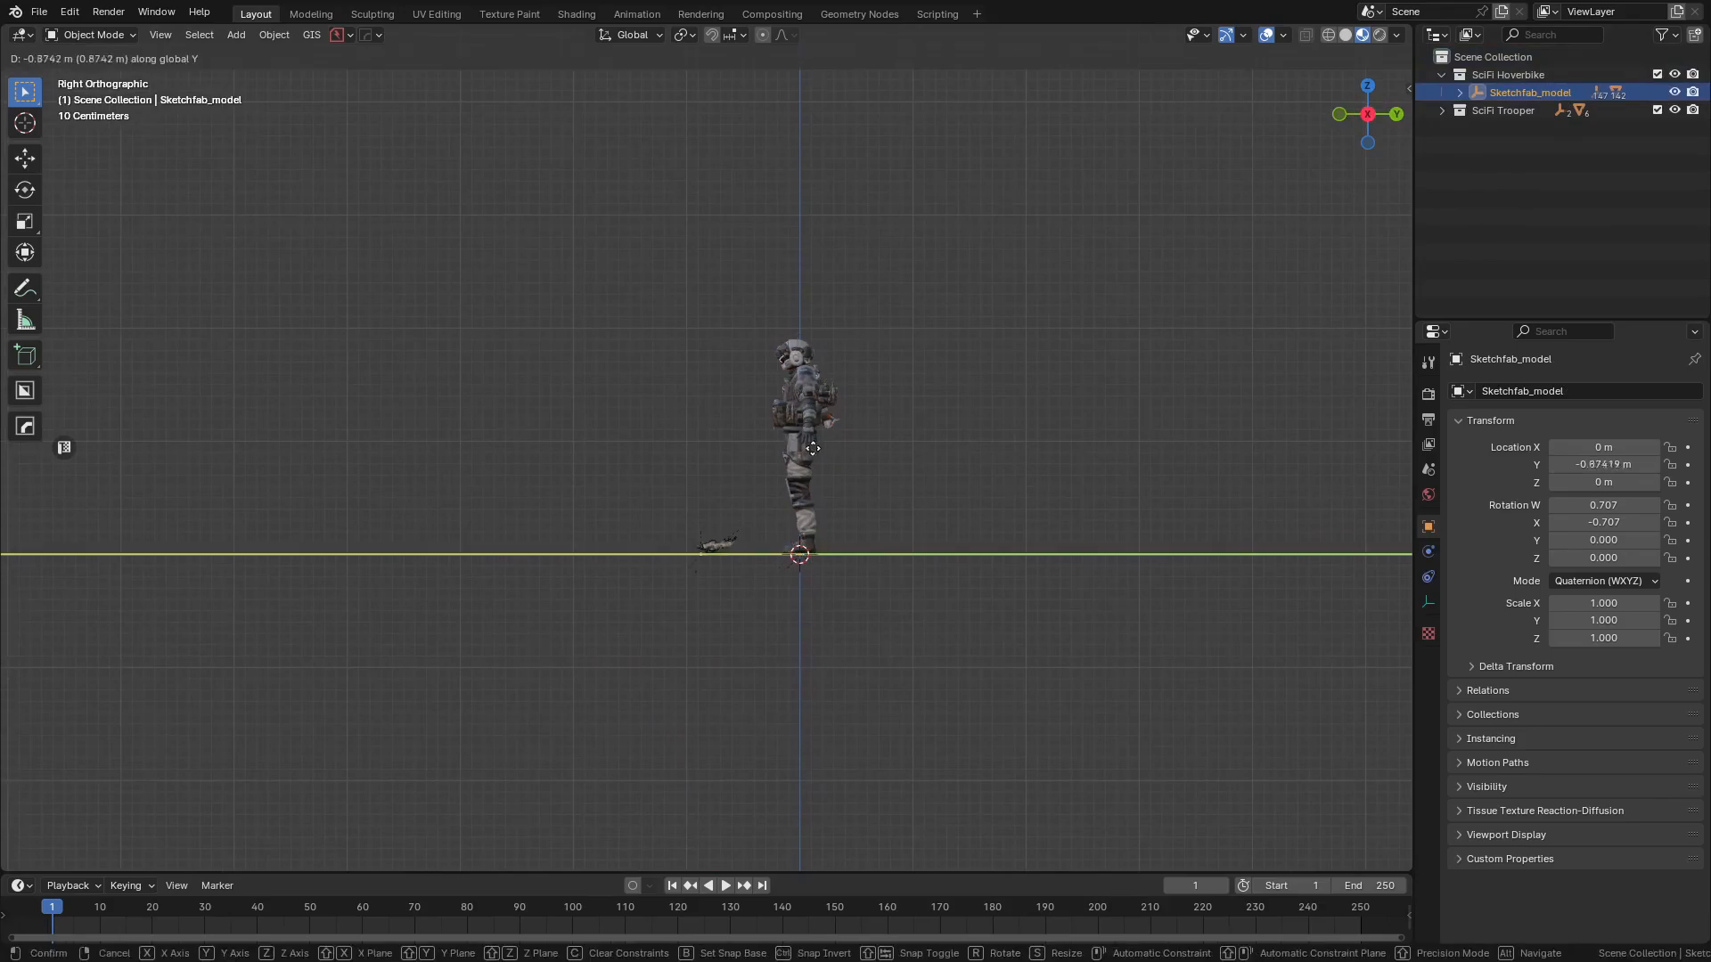
left_click(670, 446)
- Scale the hoverbike uniformly to about 4.94 and move it along the Y axis to about -3.42 m
key("s")
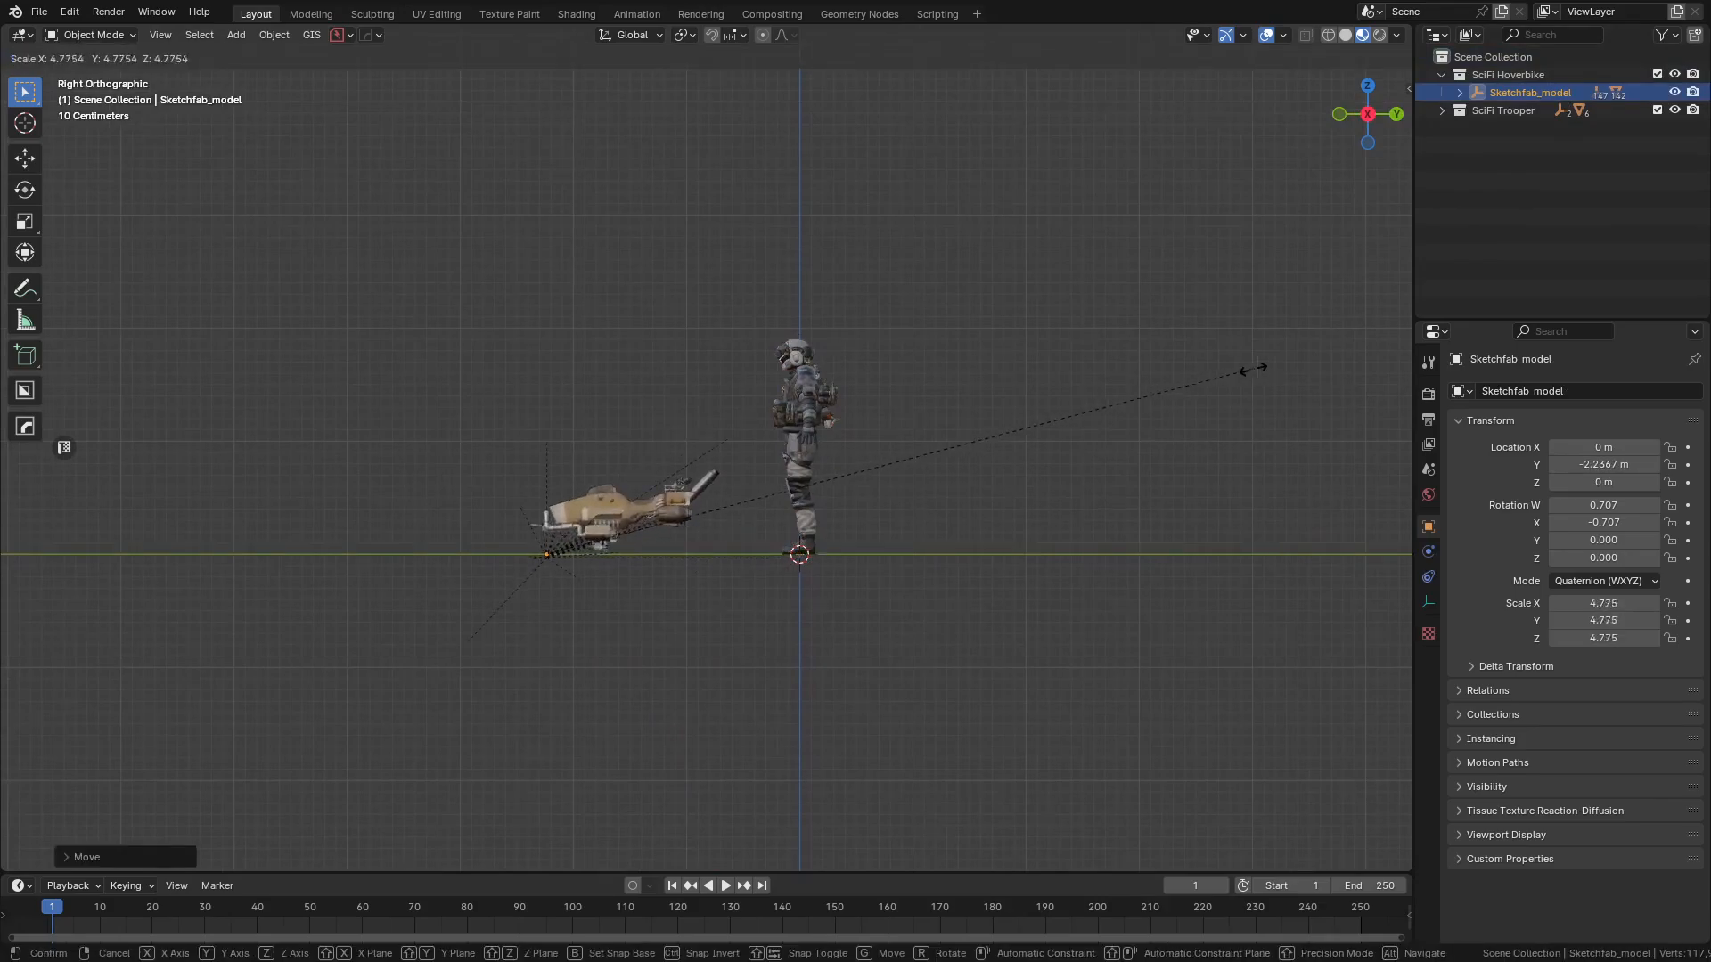
left_click(1278, 364)
key("g")
key("y")
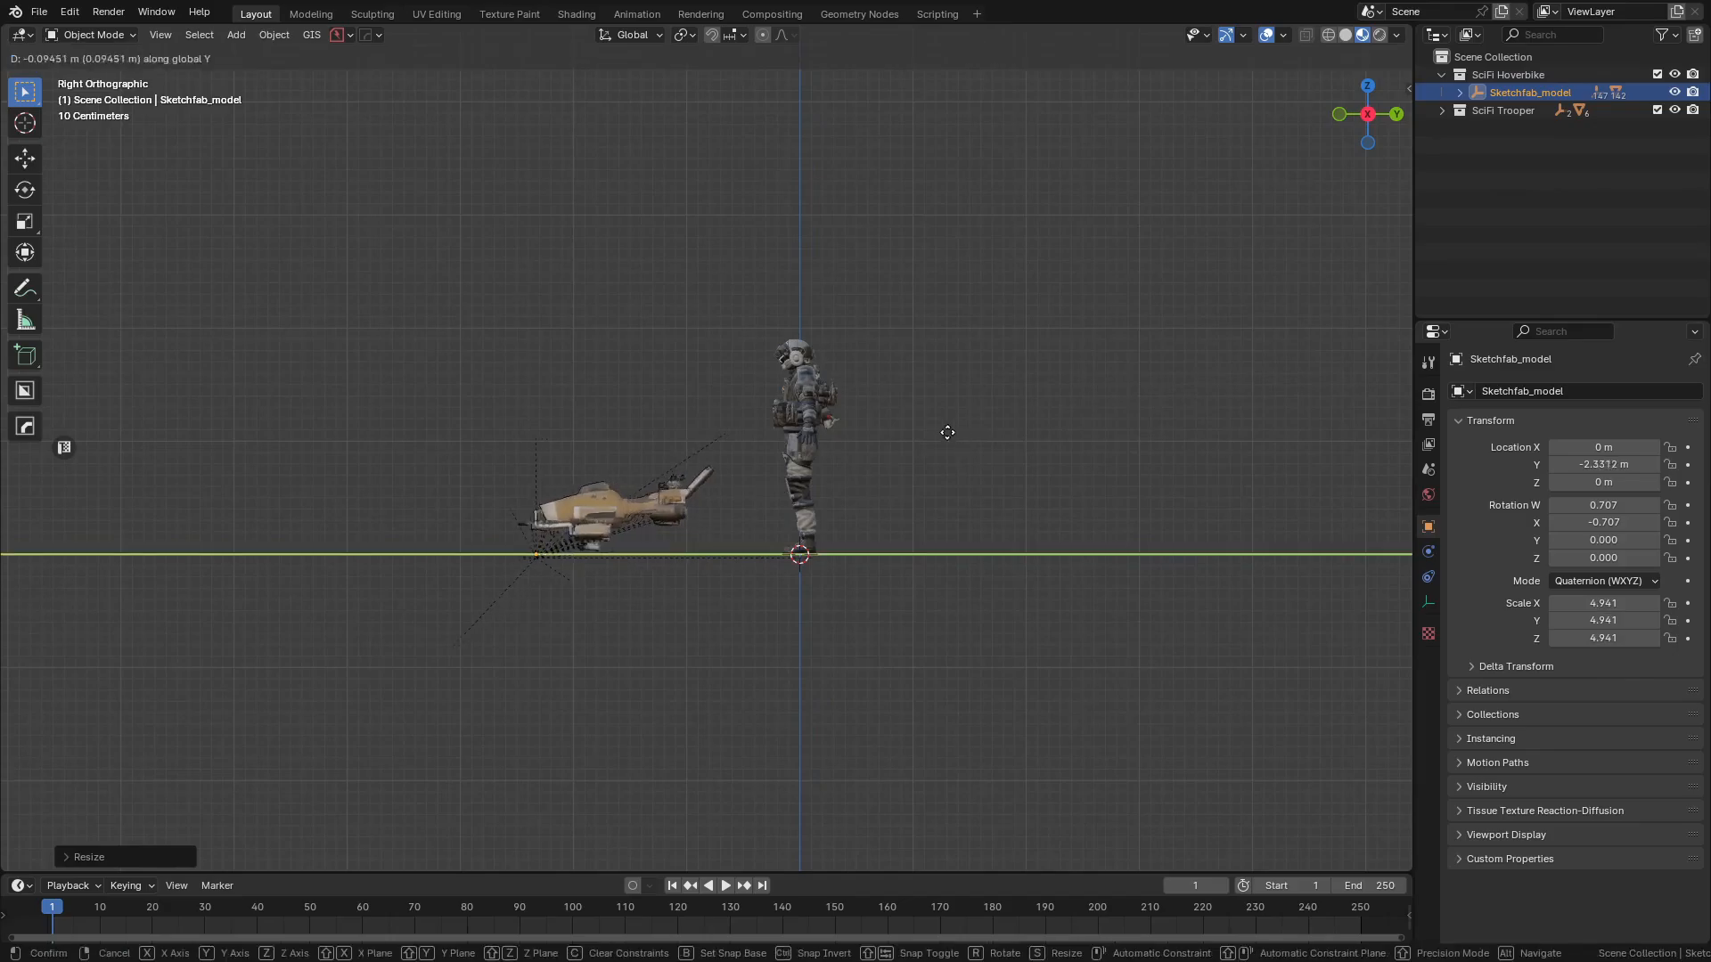
left_click(827, 436)
- Enlarge the hoverbike beside the trooper to a uniform scale of about 8.01
left_click(30, 161)
middle_click_drag(756, 331, 829, 299, "shift")
key("s")
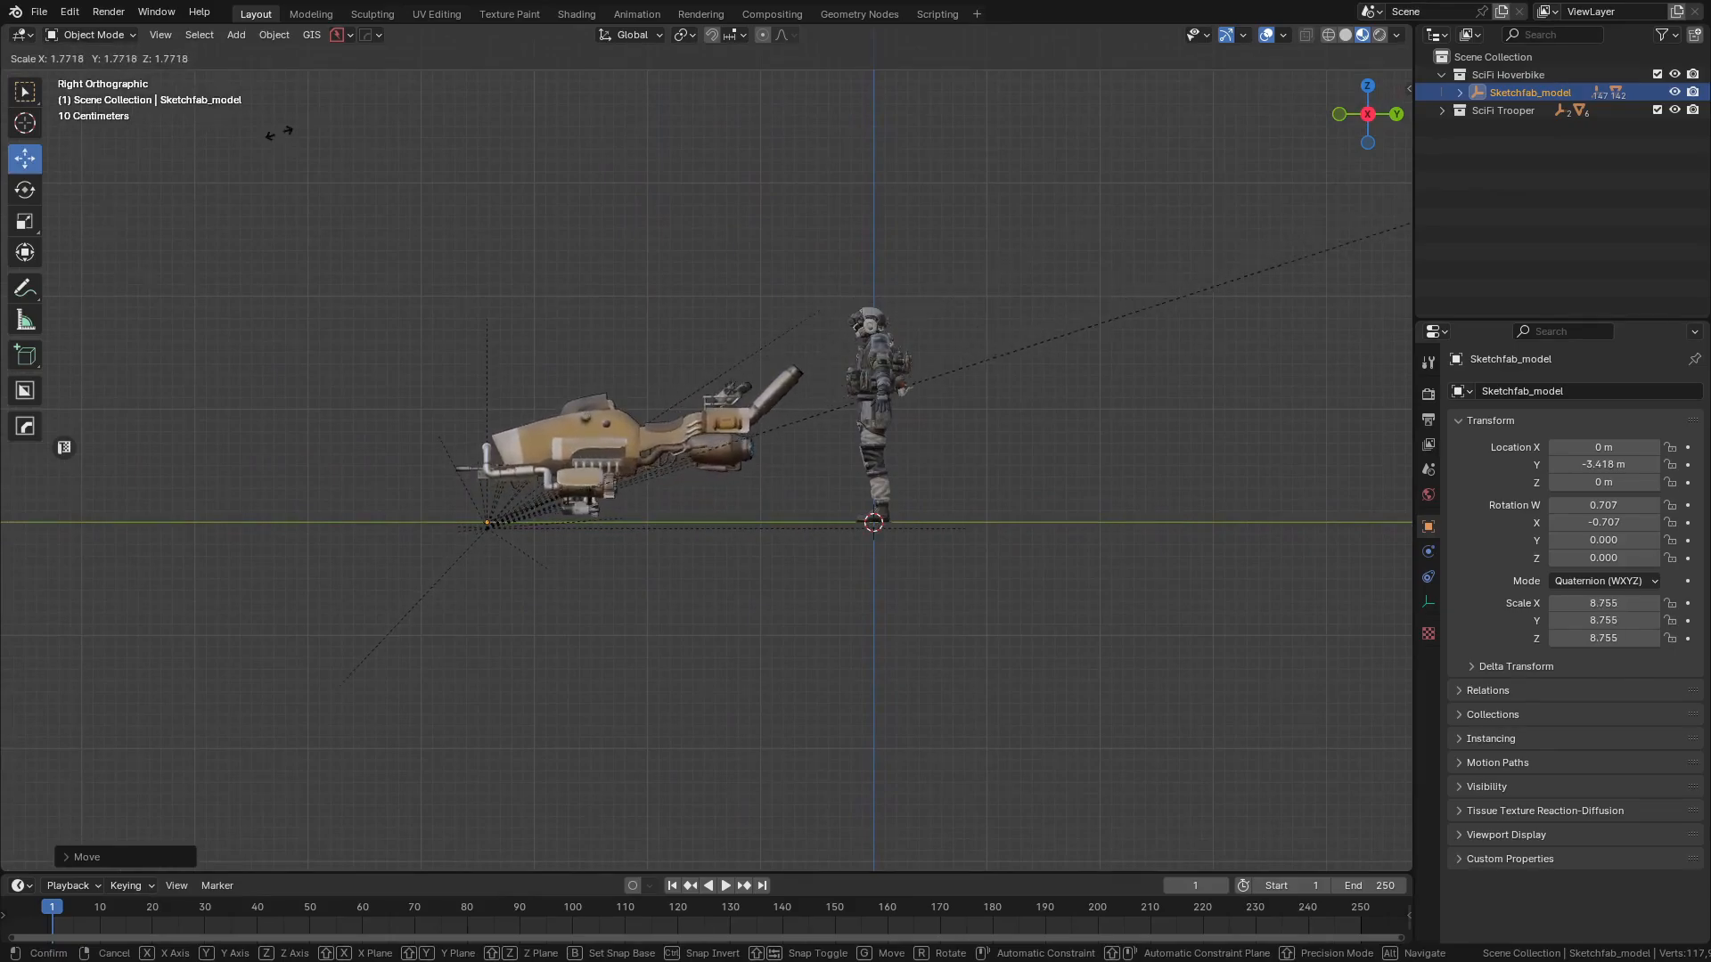
left_click(1393, 263)
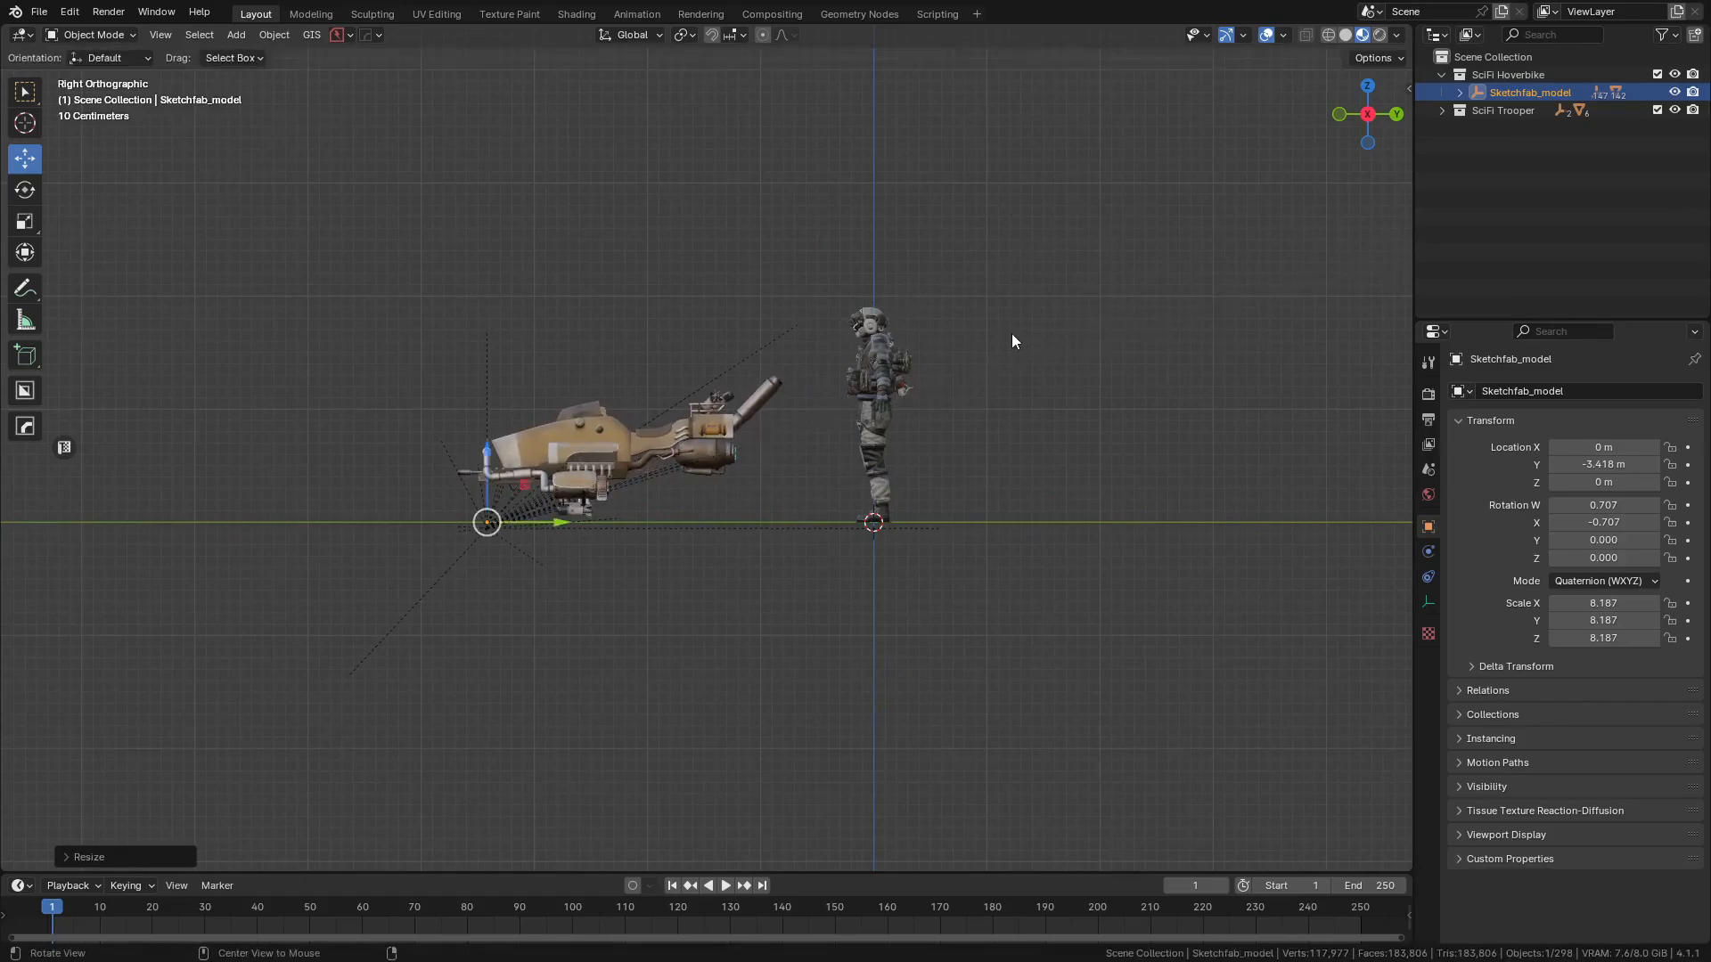
middle_click_drag(1012, 333, 1069, 351)
key("s")
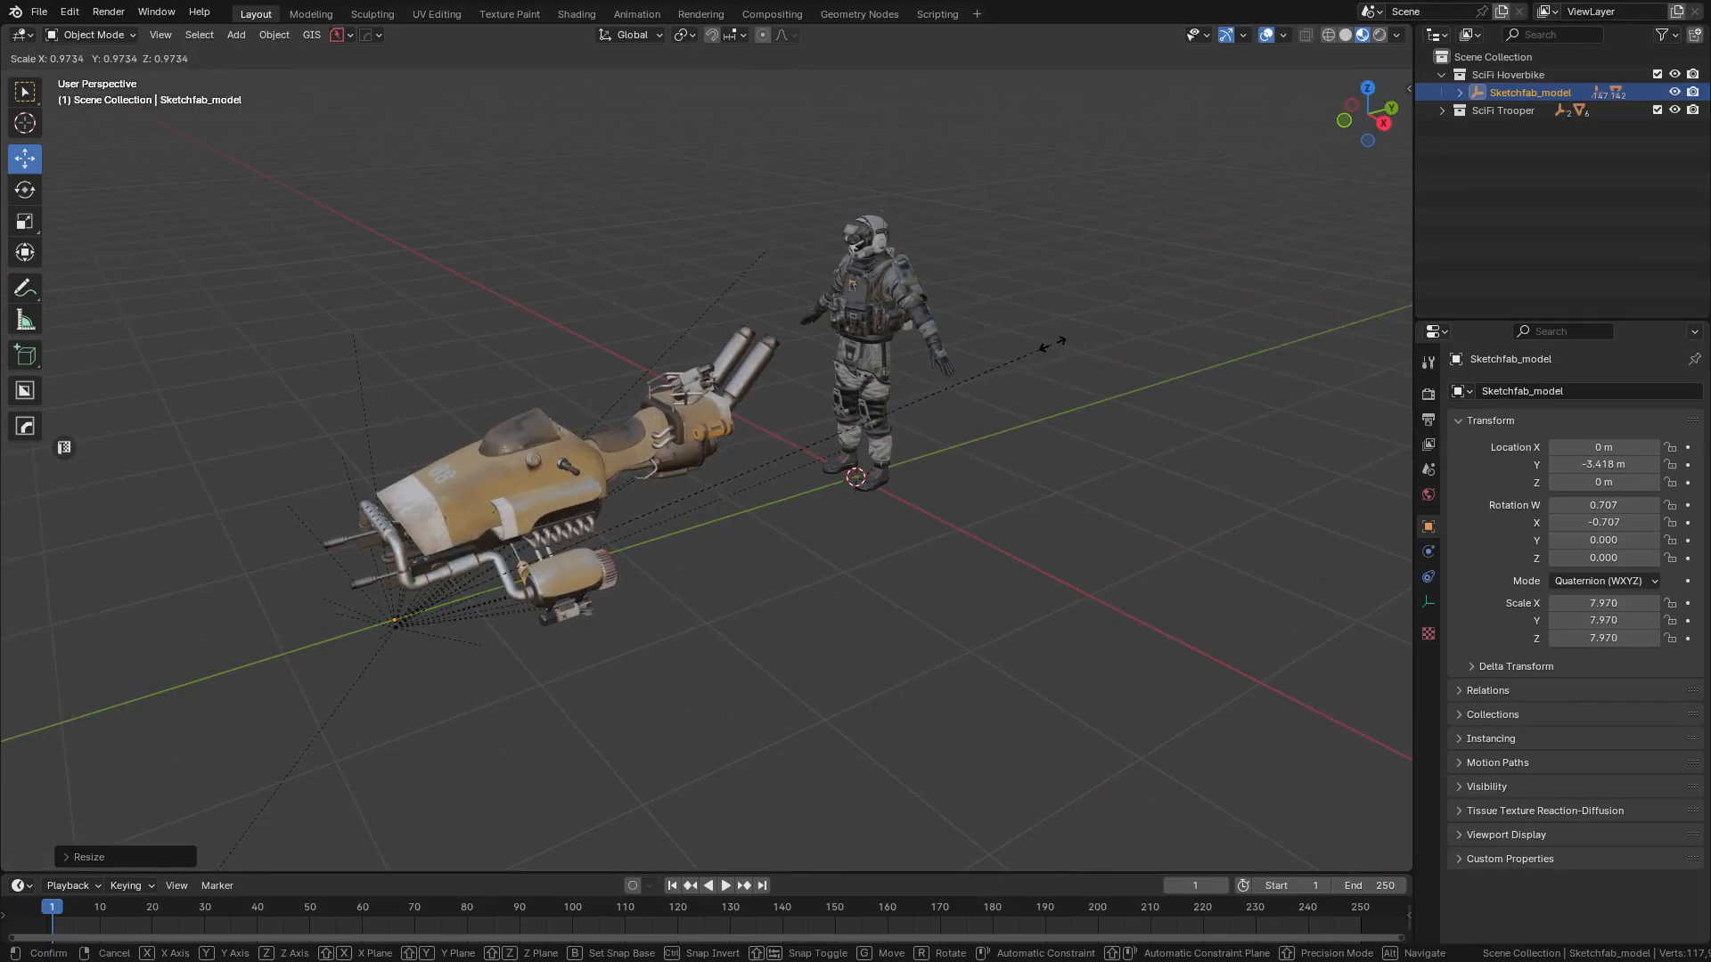
left_click(1085, 329)
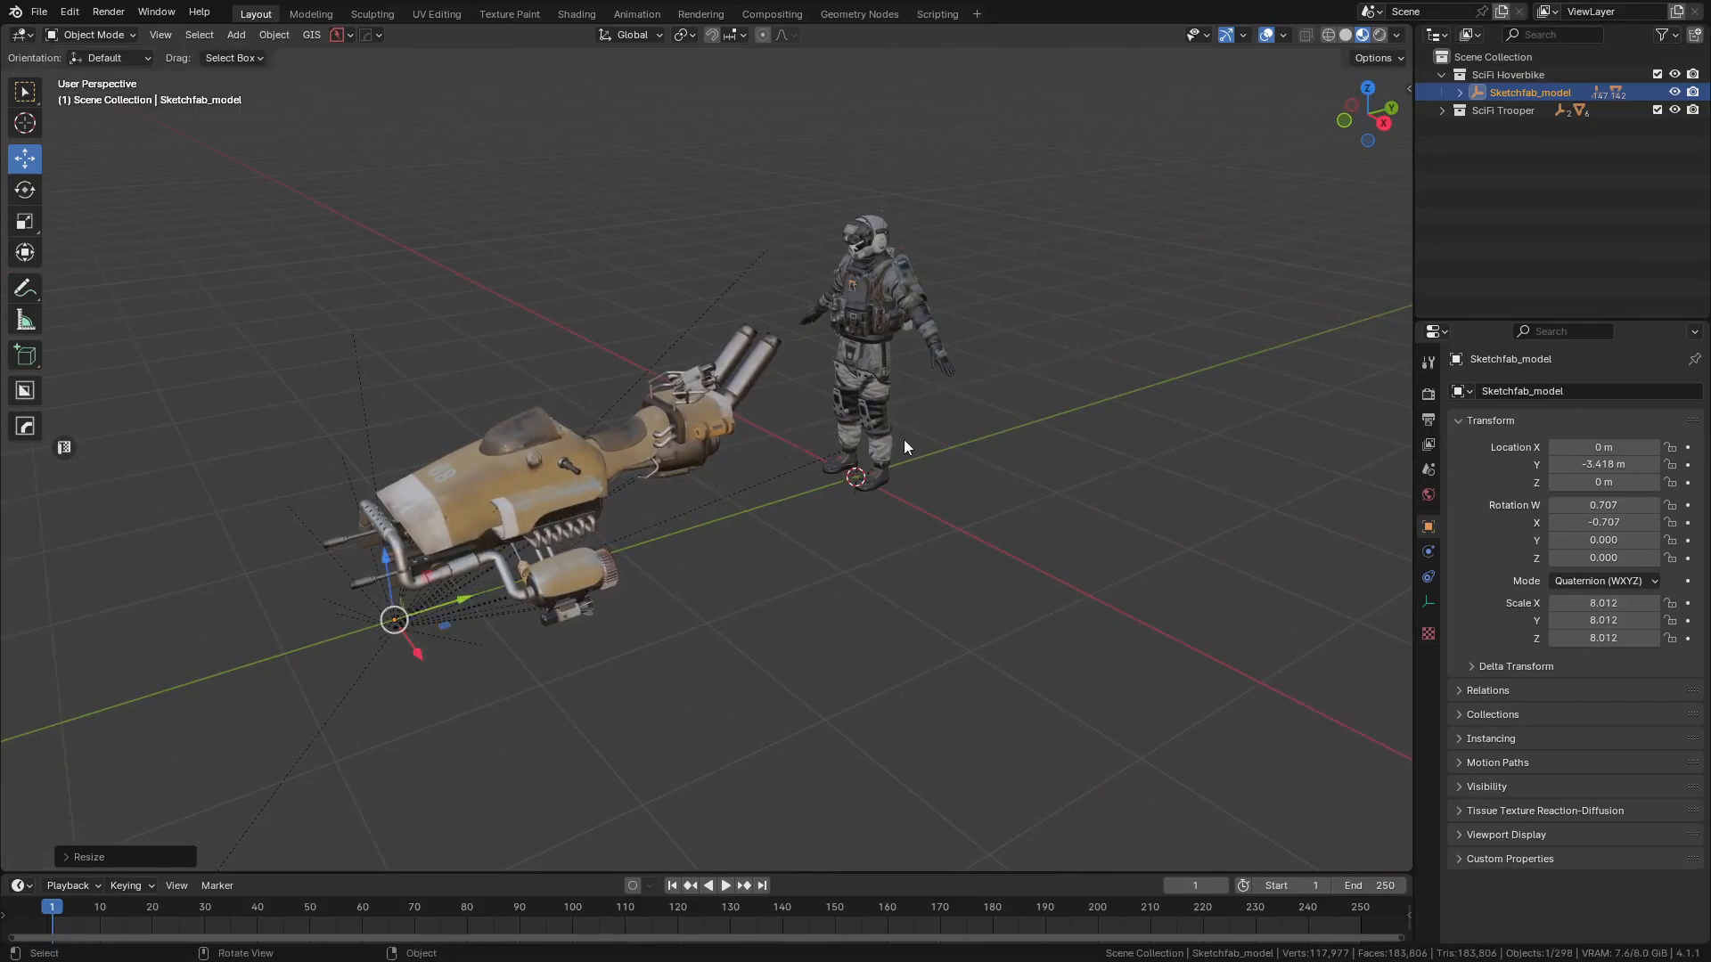
- Collapse the SciFi Hoverbike collection, show the outliner's selectable toggles and make that collection unselectable
middle_click_drag(904, 446, 789, 474)
scroll(788, 474, "up", 2)
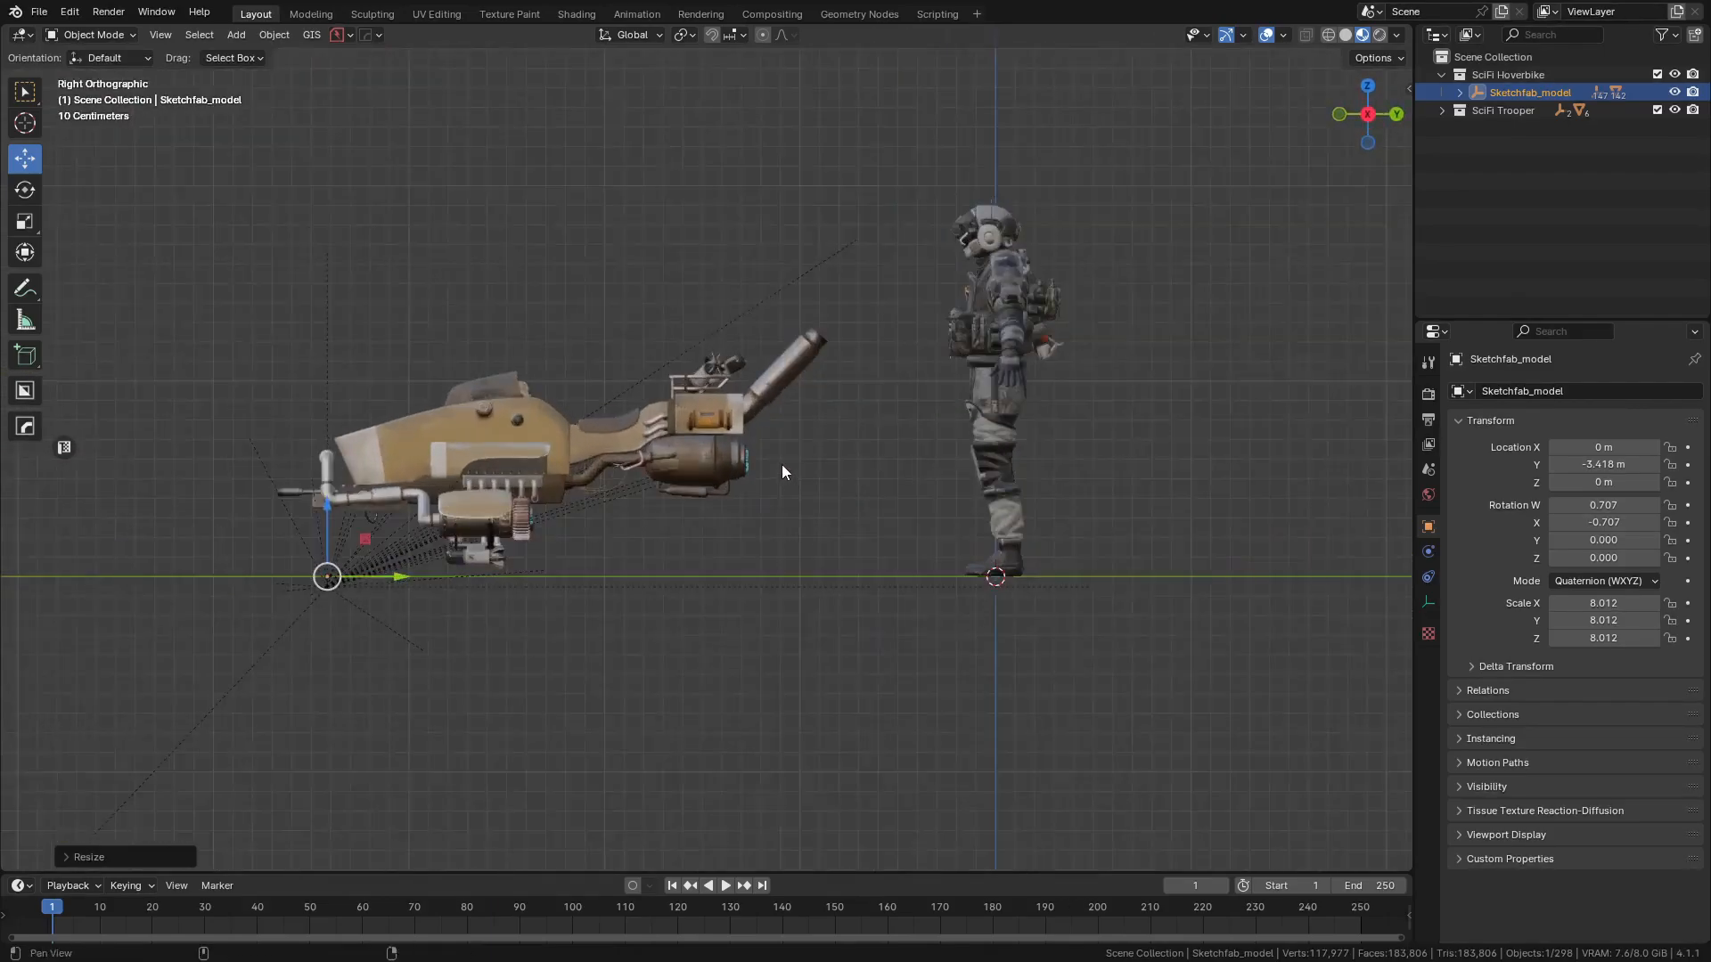
left_click(1442, 76)
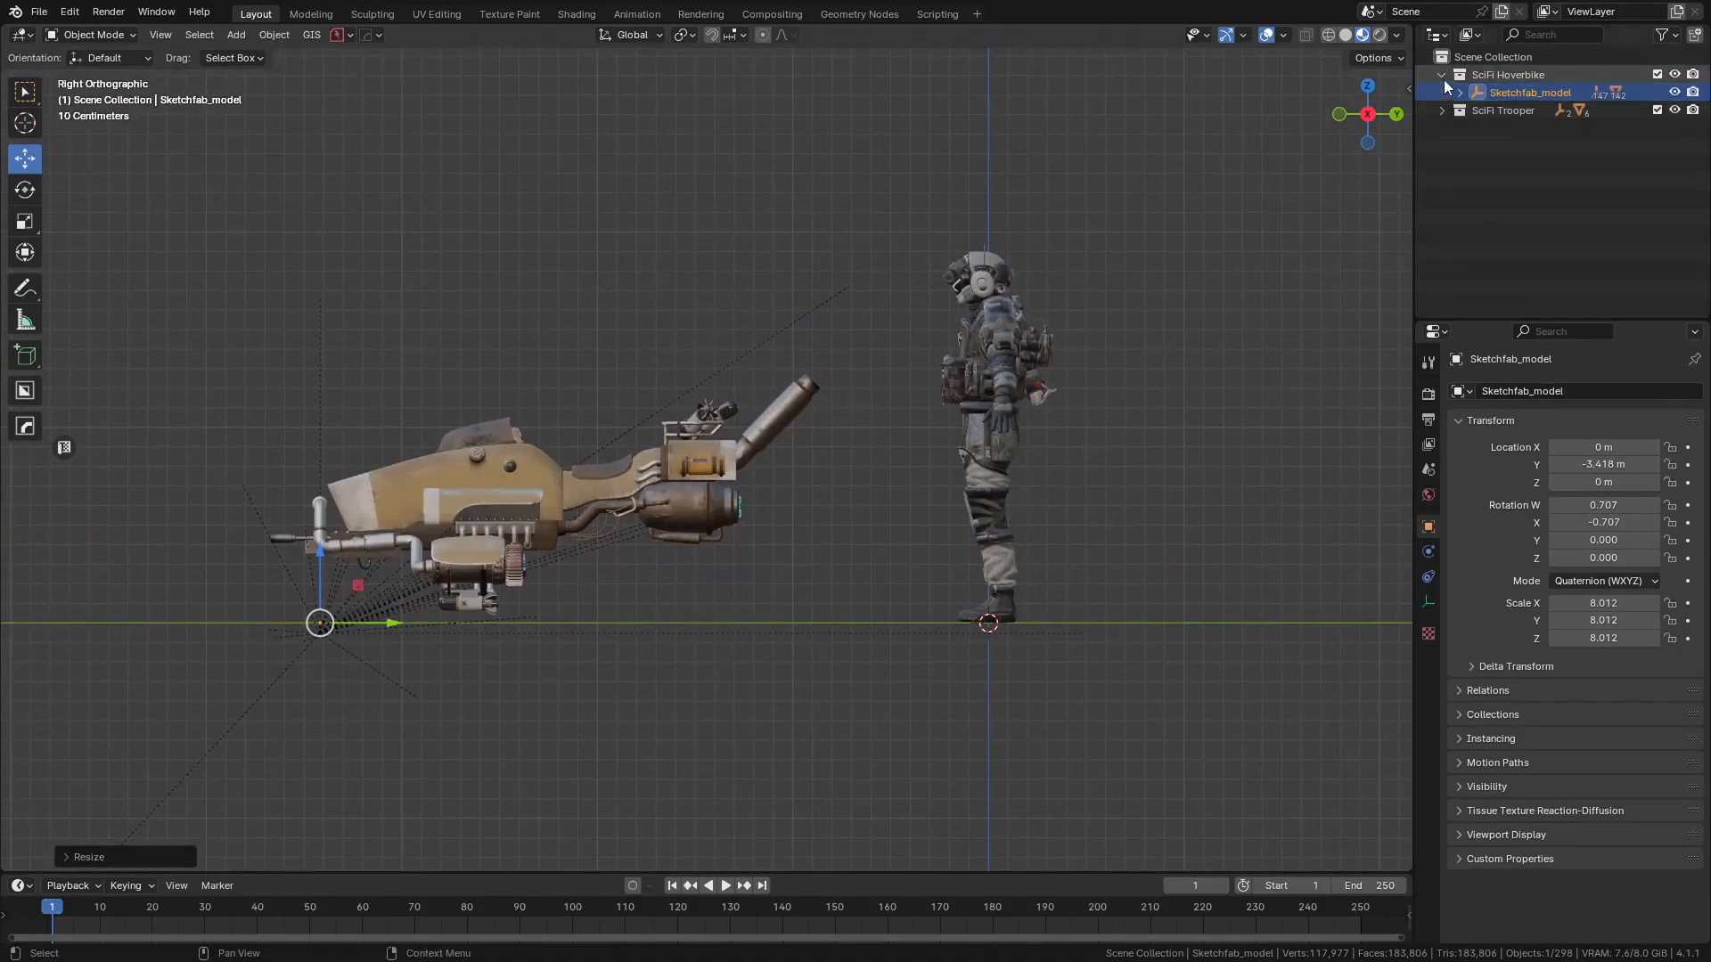
left_click(1437, 35)
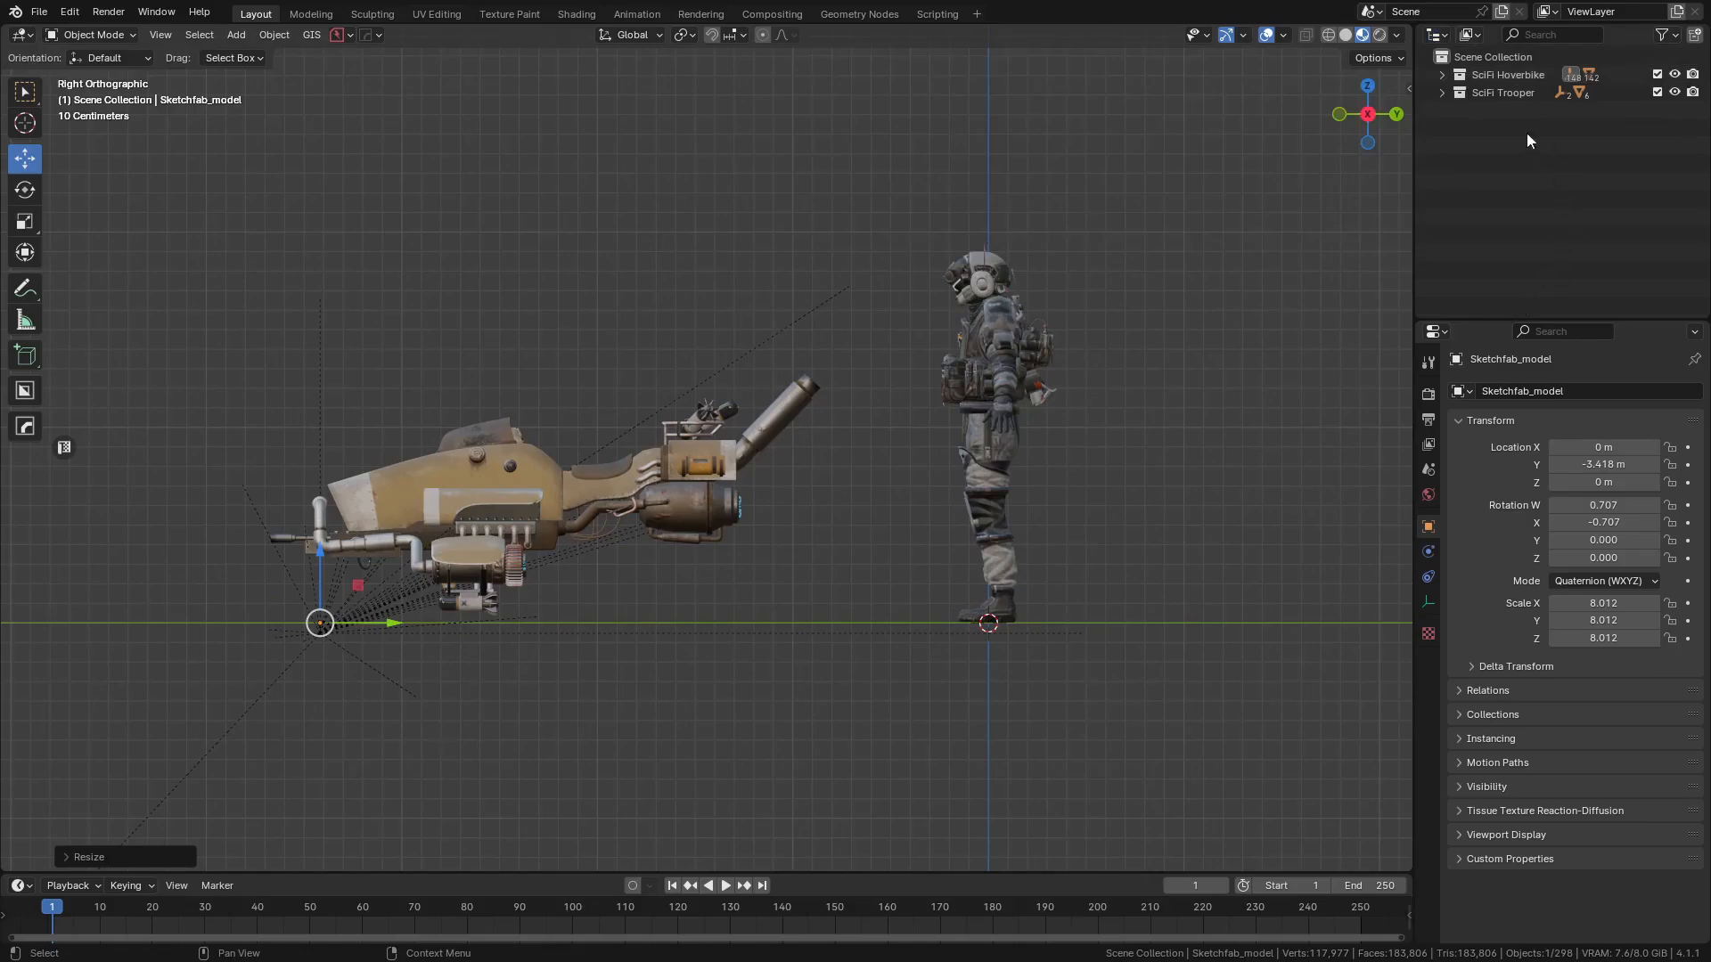
left_click(1664, 35)
left_click(1547, 95)
left_click(1657, 75)
- Select the root object in the SciFi Trooper collection and examine the trooper's upper-body mesh in wireframe shading
left_click(1440, 93)
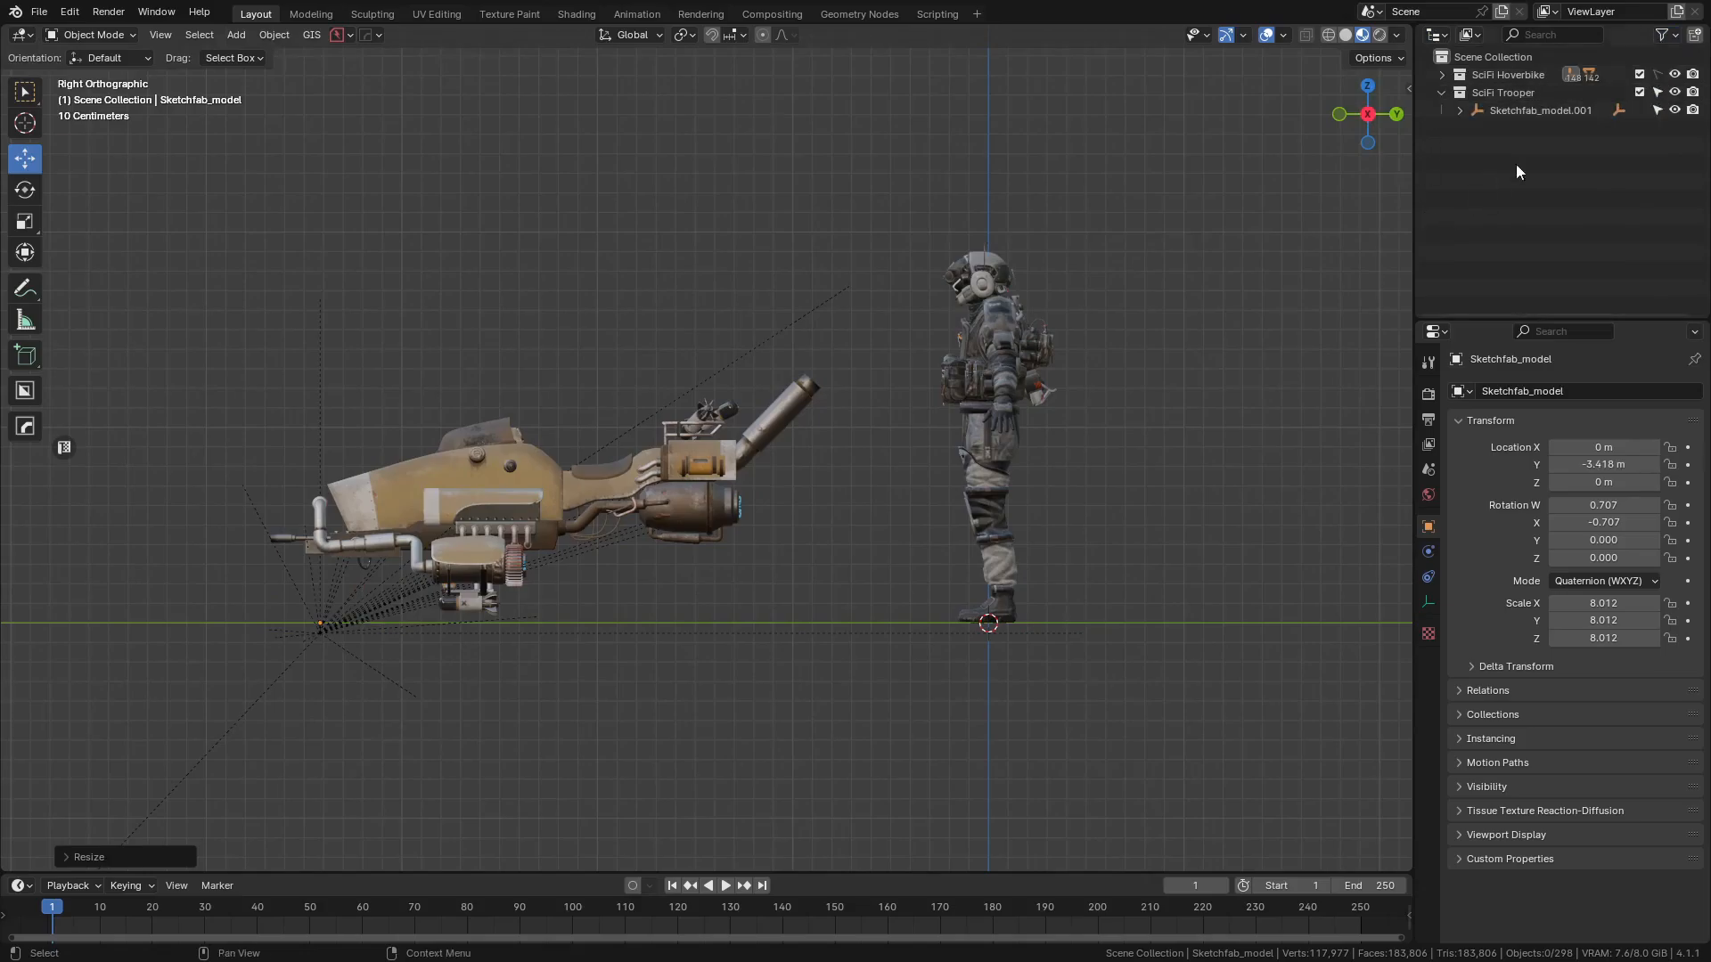
left_click(1531, 116)
mouse_move(917, 570)
middle_mouse_down()
mouse_move(1031, 488)
mouse_move(946, 465)
mouse_move(775, 571)
mouse_move(749, 376)
middle_mouse_up()
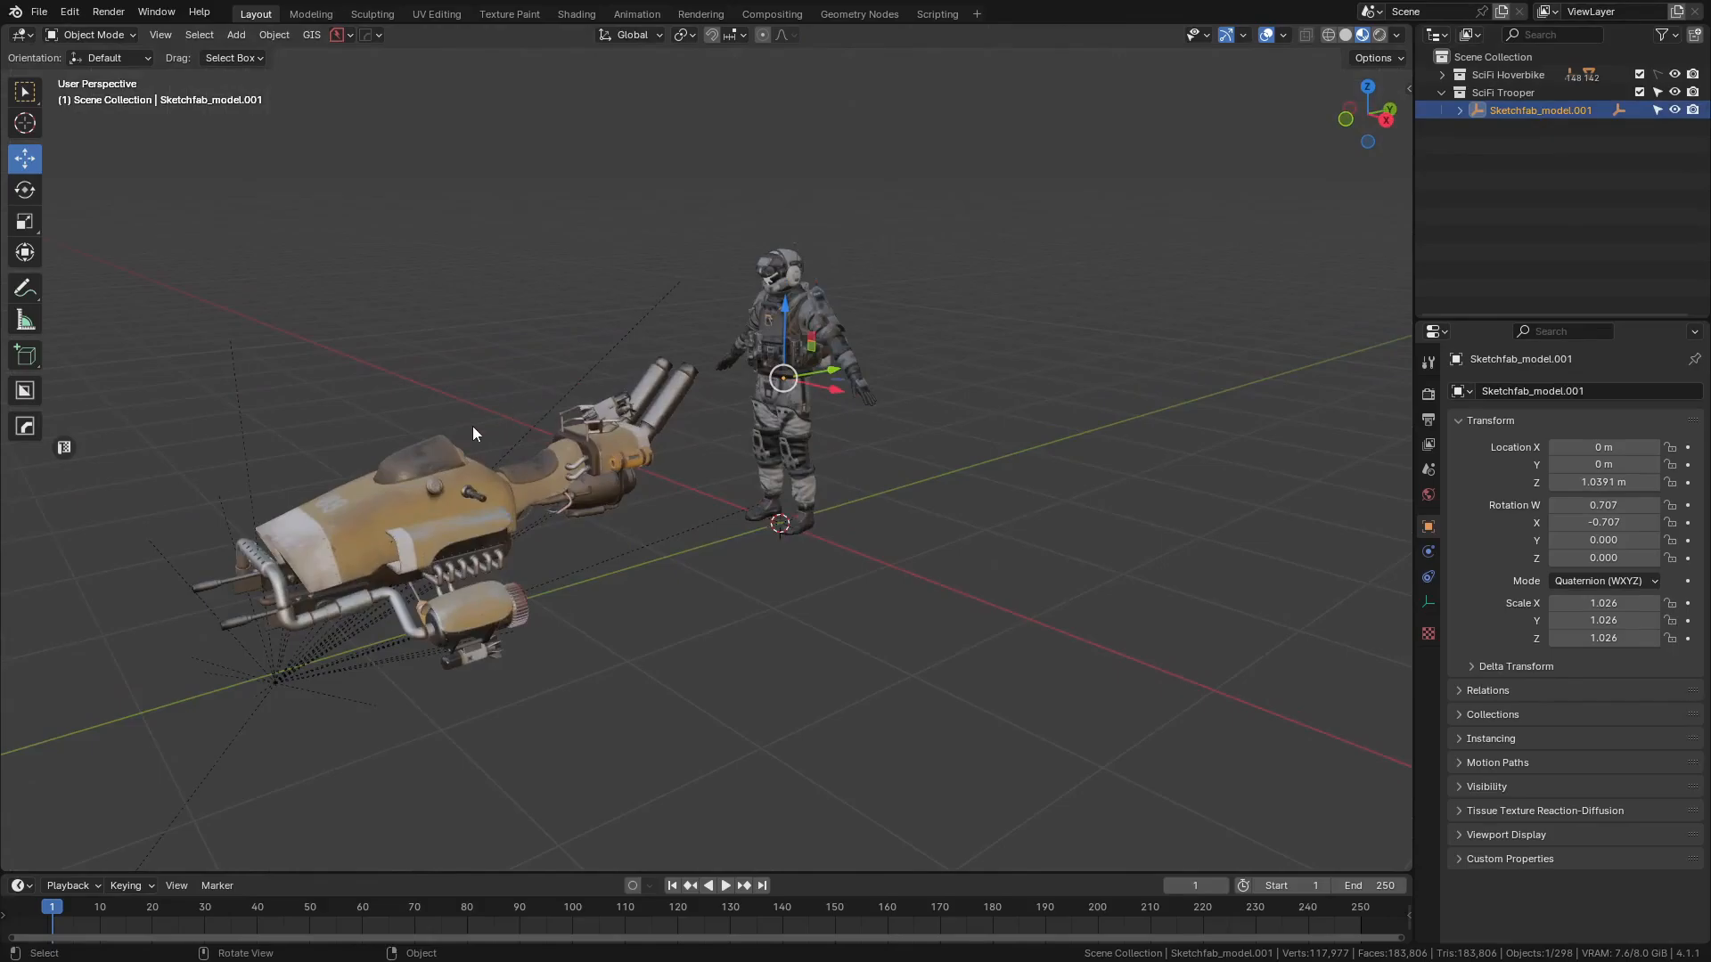
scroll(472, 428, "up", 4)
middle_click_drag(1167, 178, 1002, 440, "shift")
key("z")
scroll(668, 470, "up", 4)
middle_click_drag(663, 471, 804, 422)
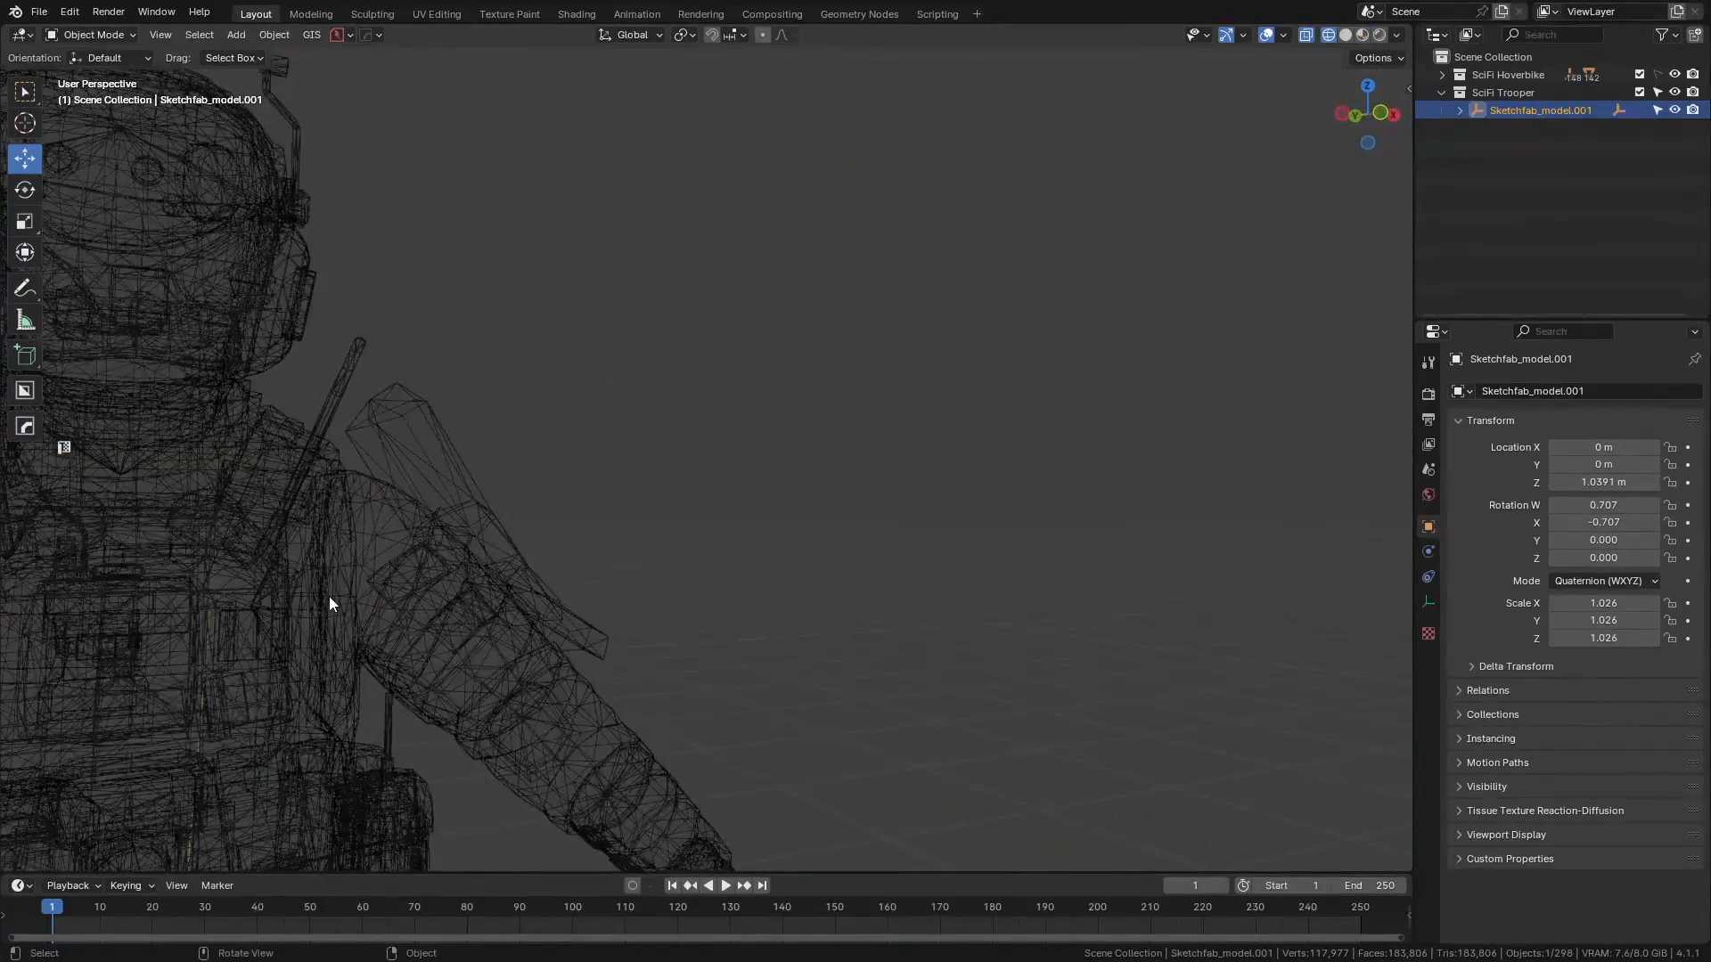
scroll(330, 603, "down", 3)
middle_click_drag(329, 595, 659, 475, "shift")
middle_click_drag(535, 481, 871, 429)
scroll(655, 476, "up", 2)
scroll(591, 455, "down", 2)
scroll(656, 499, "up", 3)
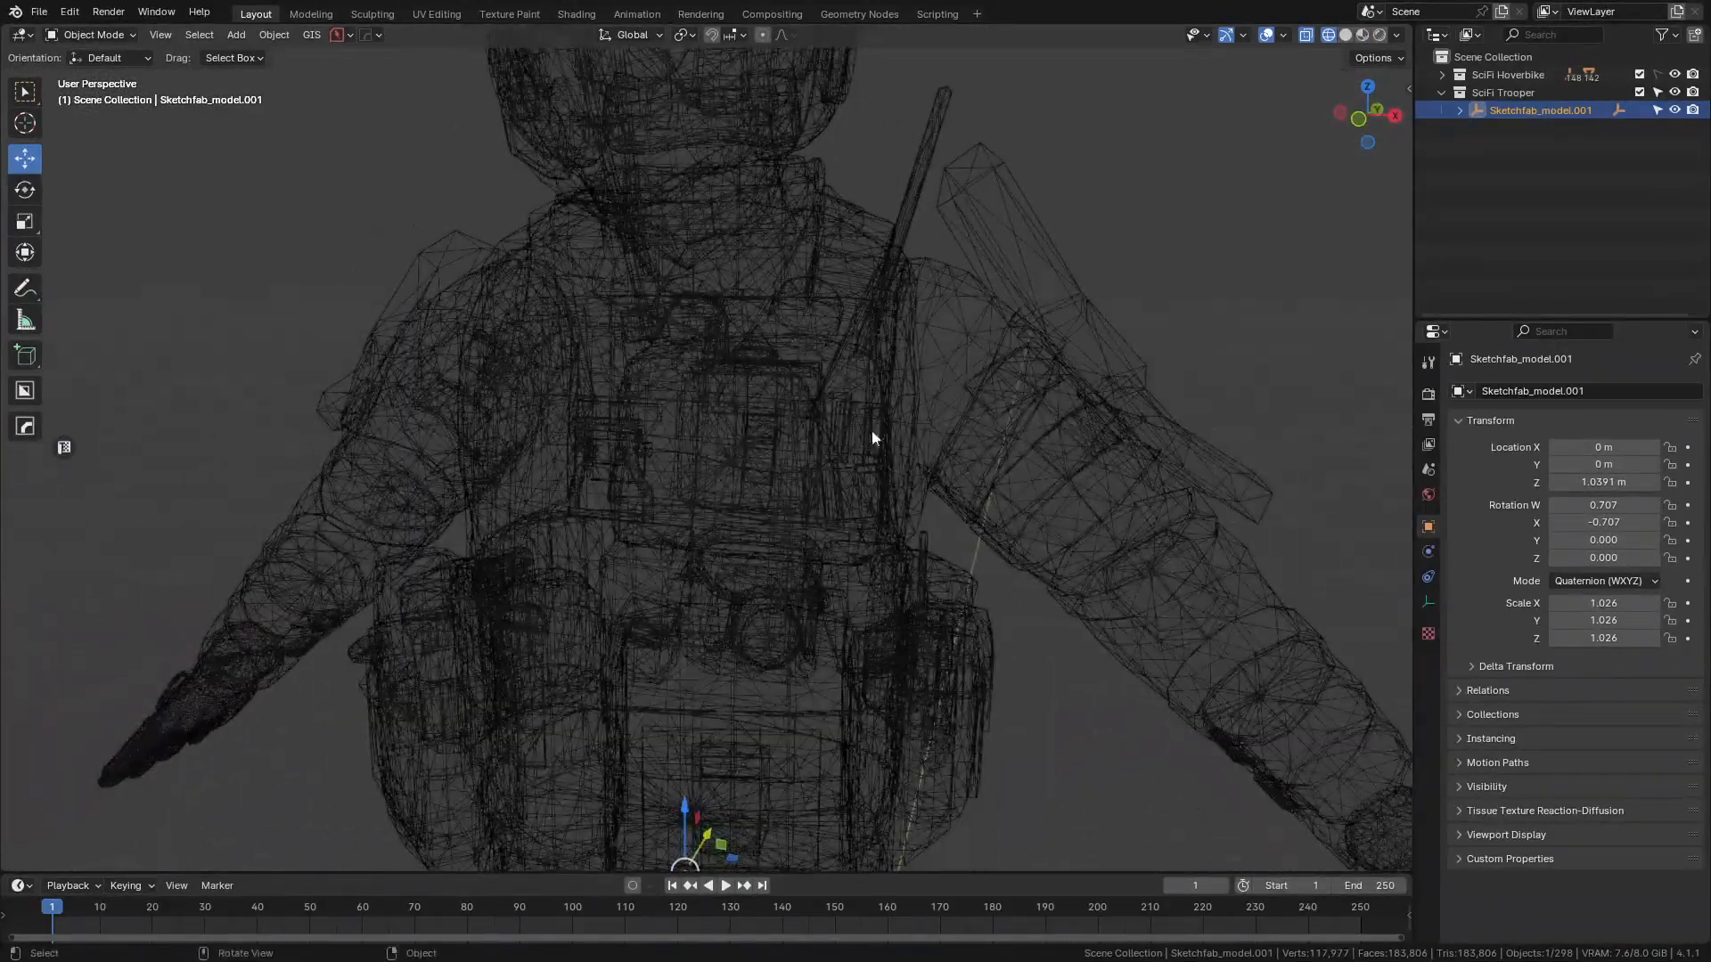
- Switch the viewport to solid shading and look over the whole trooper beside the hoverbike
key("z")
scroll(989, 476, "down", 7)
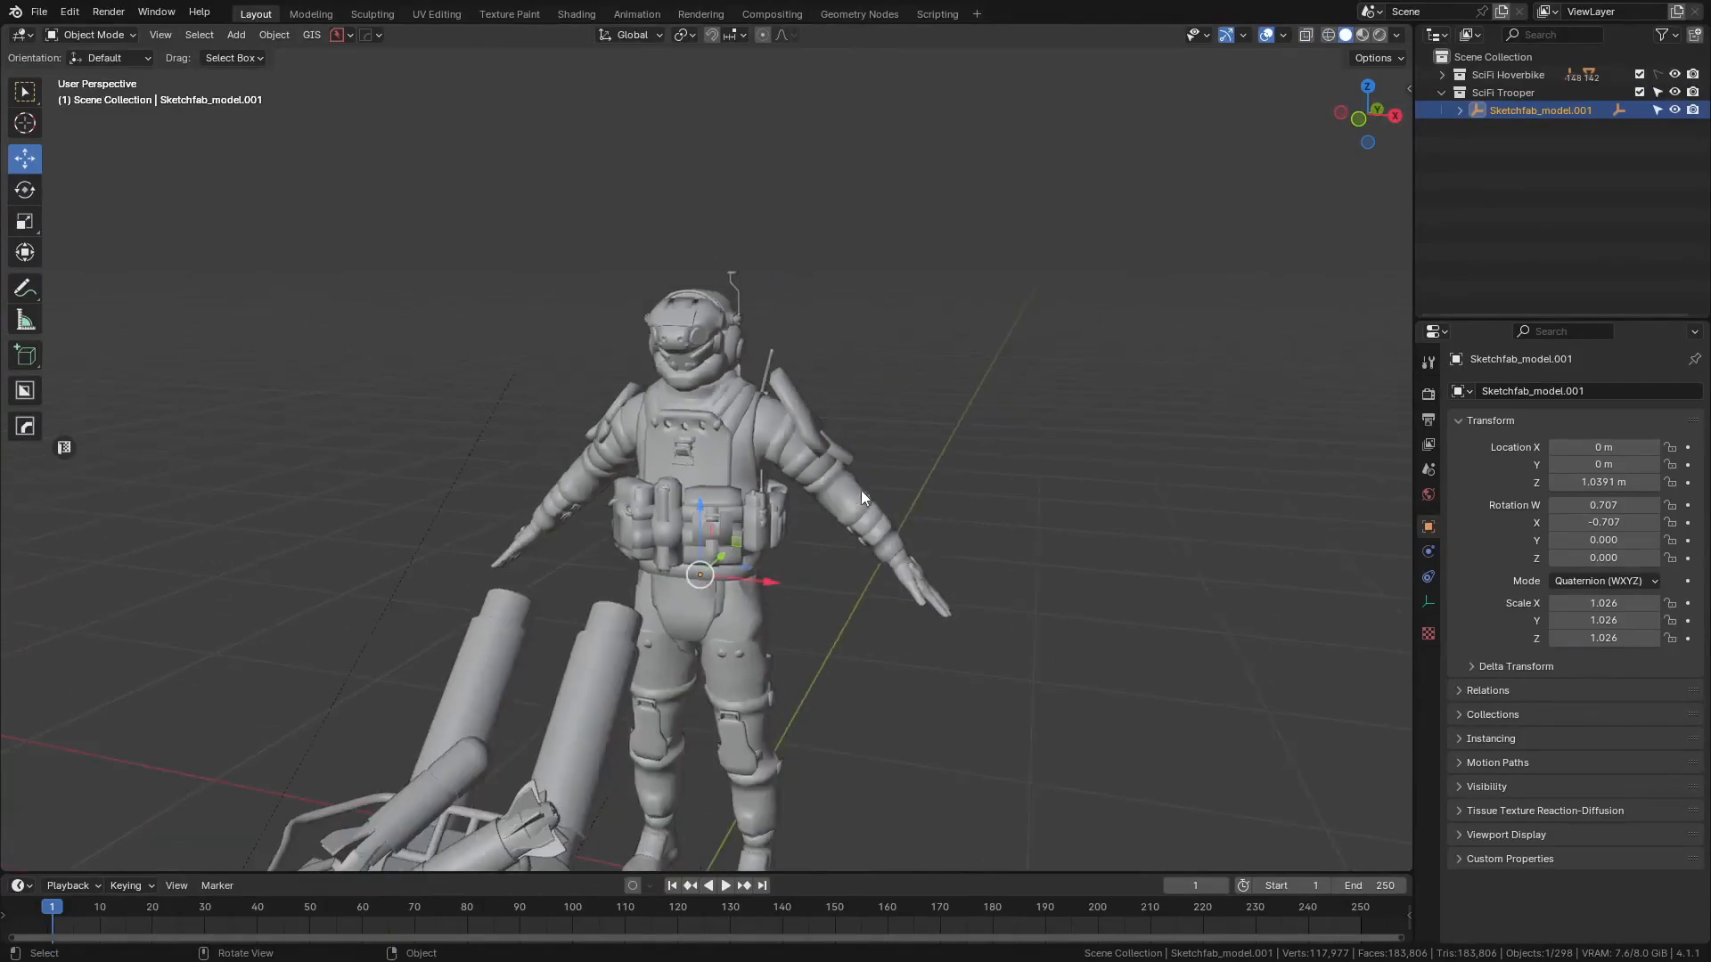
mouse_move(861, 490)
middle_mouse_down()
mouse_move(782, 474)
mouse_move(805, 467)
middle_mouse_up()
scroll(782, 474, "down", 2)
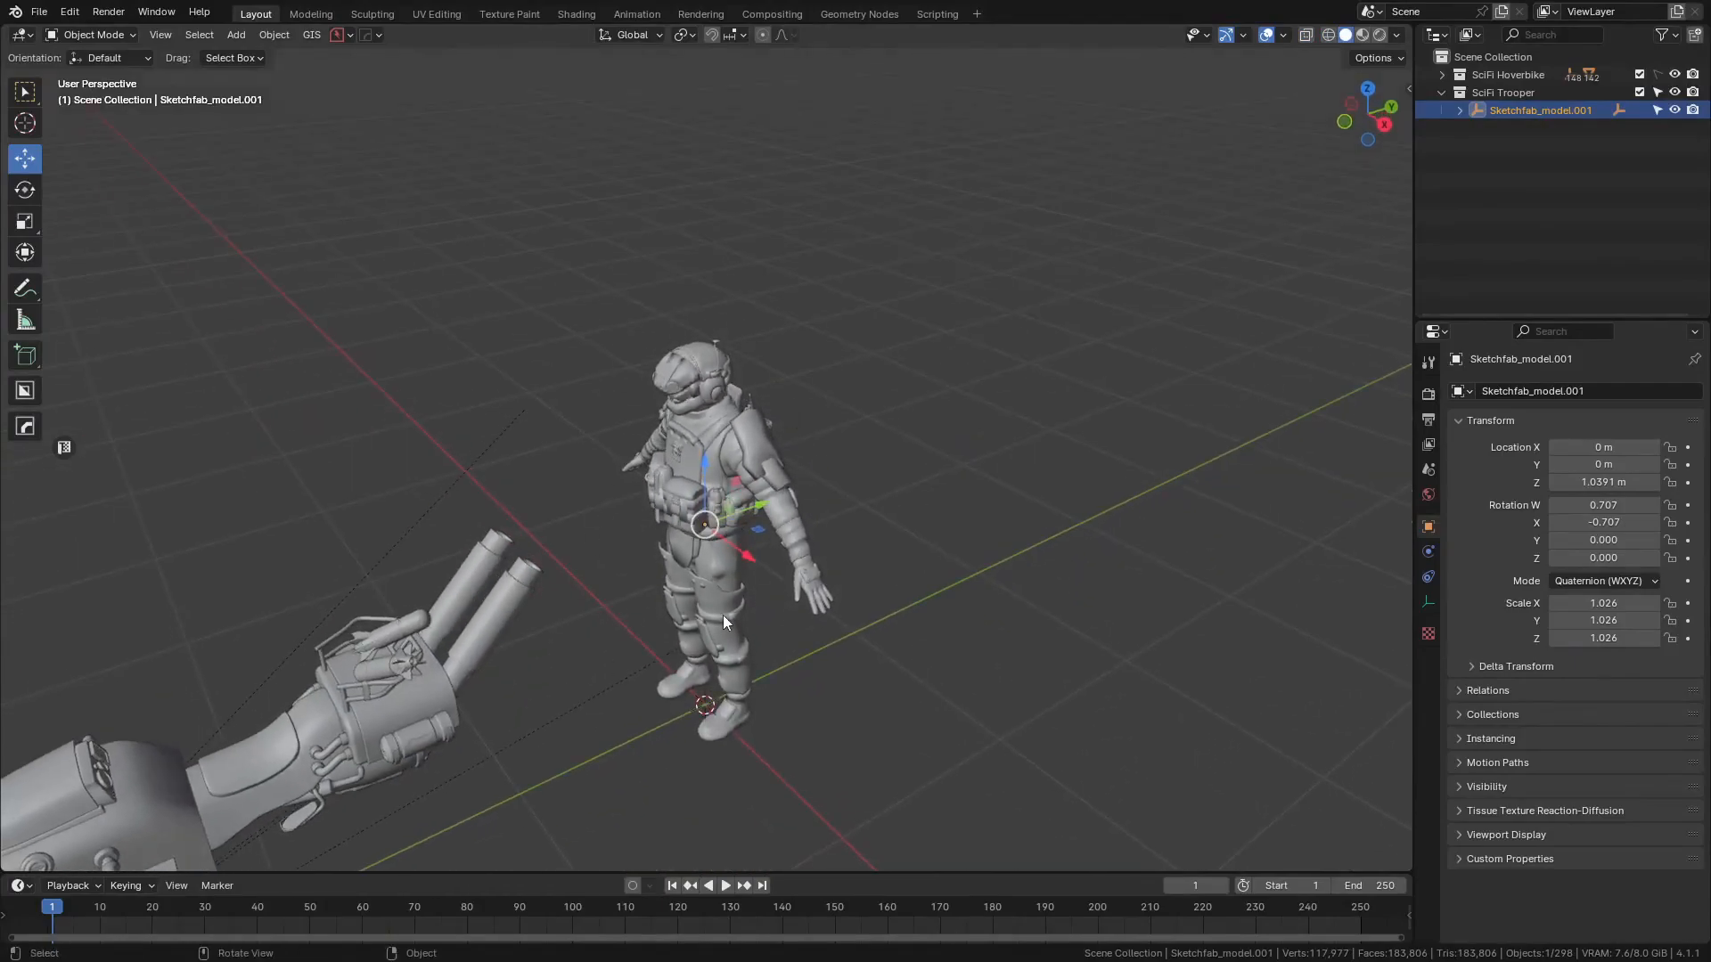
scroll(723, 622, "down", 4)
scroll(724, 622, "up", 3)
middle_click_drag(721, 618, 827, 583)
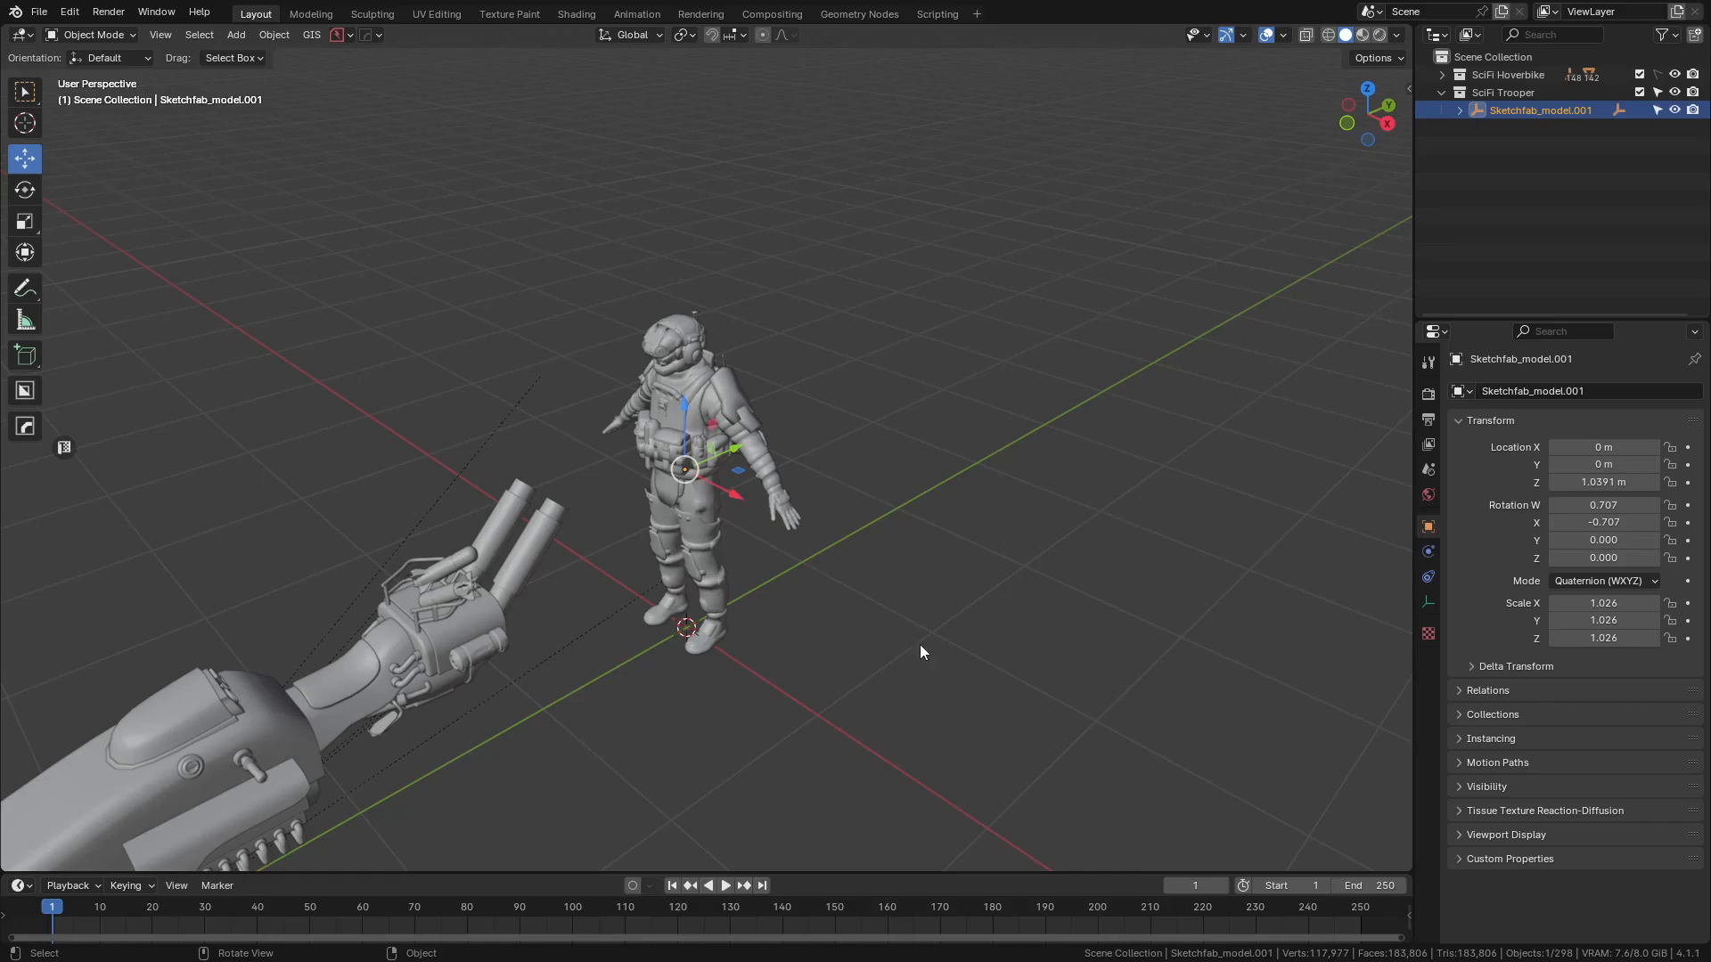
- Box-select all the trooper's parts in top-view wireframe and return to solid shading
scroll(919, 644, "down", 2)
scroll(862, 647, "up", 2)
left_click(928, 499)
key("KP_7")
key("z")
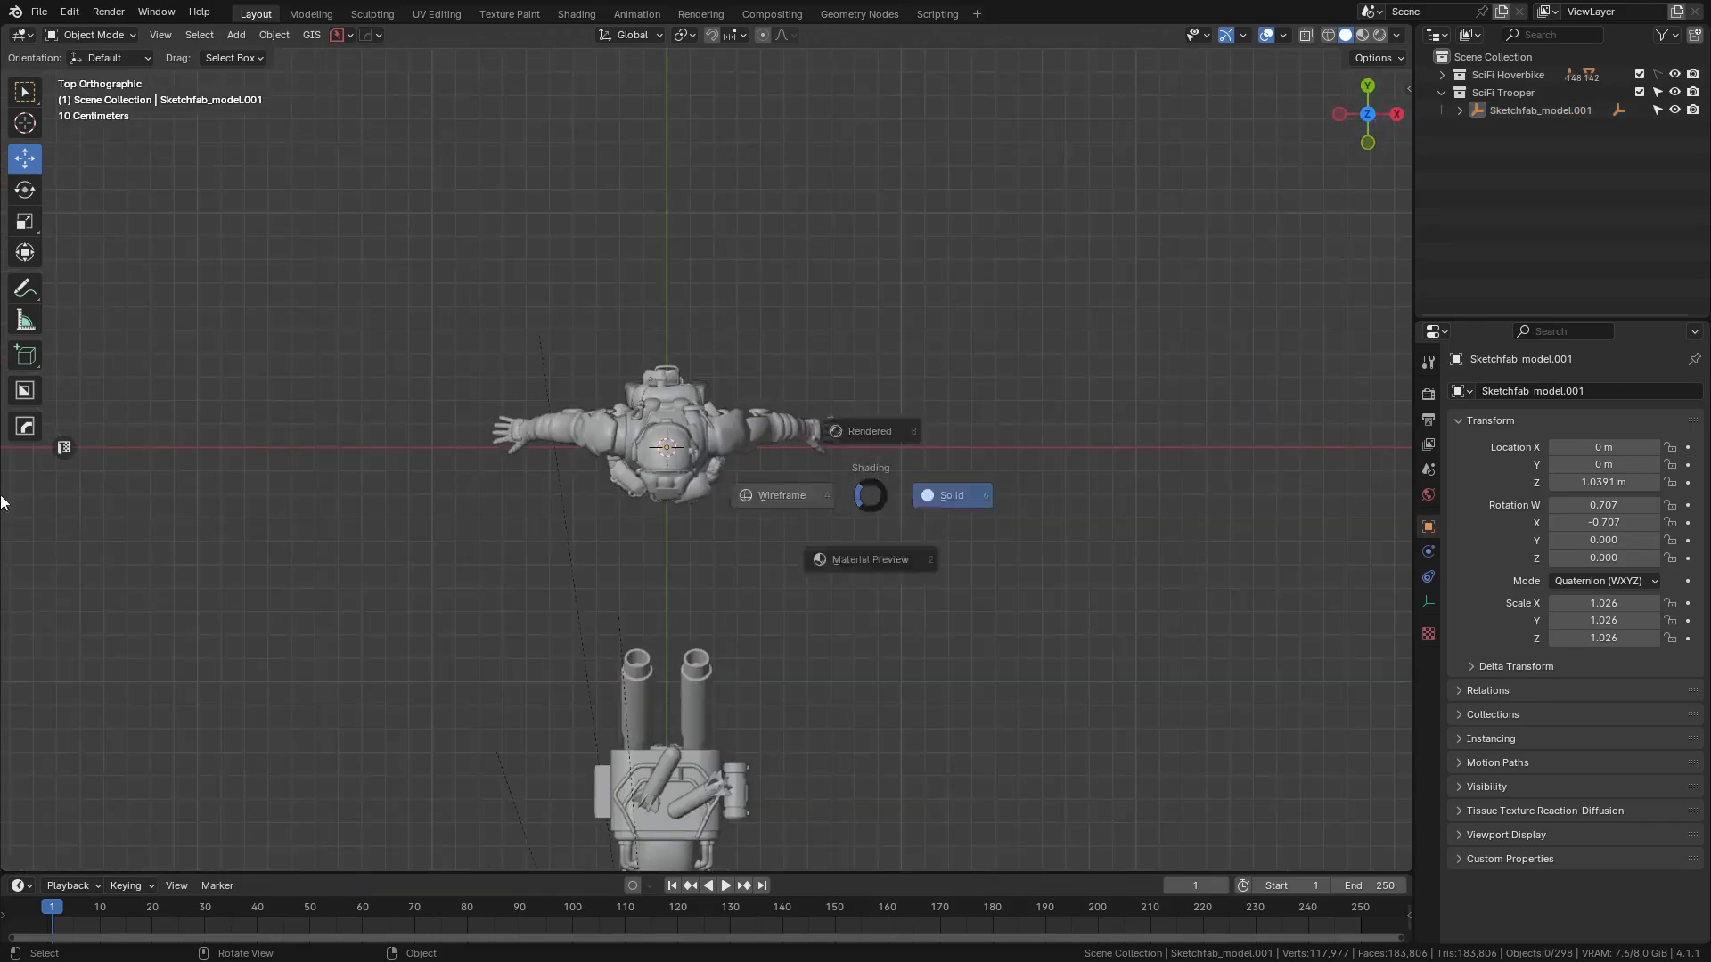
left_click(726, 489)
scroll(547, 397, "up", 3)
mouse_move(229, 291)
left_mouse_down()
mouse_move(801, 657)
mouse_move(1023, 680)
left_mouse_up()
key("shift+z")
middle_click_drag(1247, 579, 775, 419)
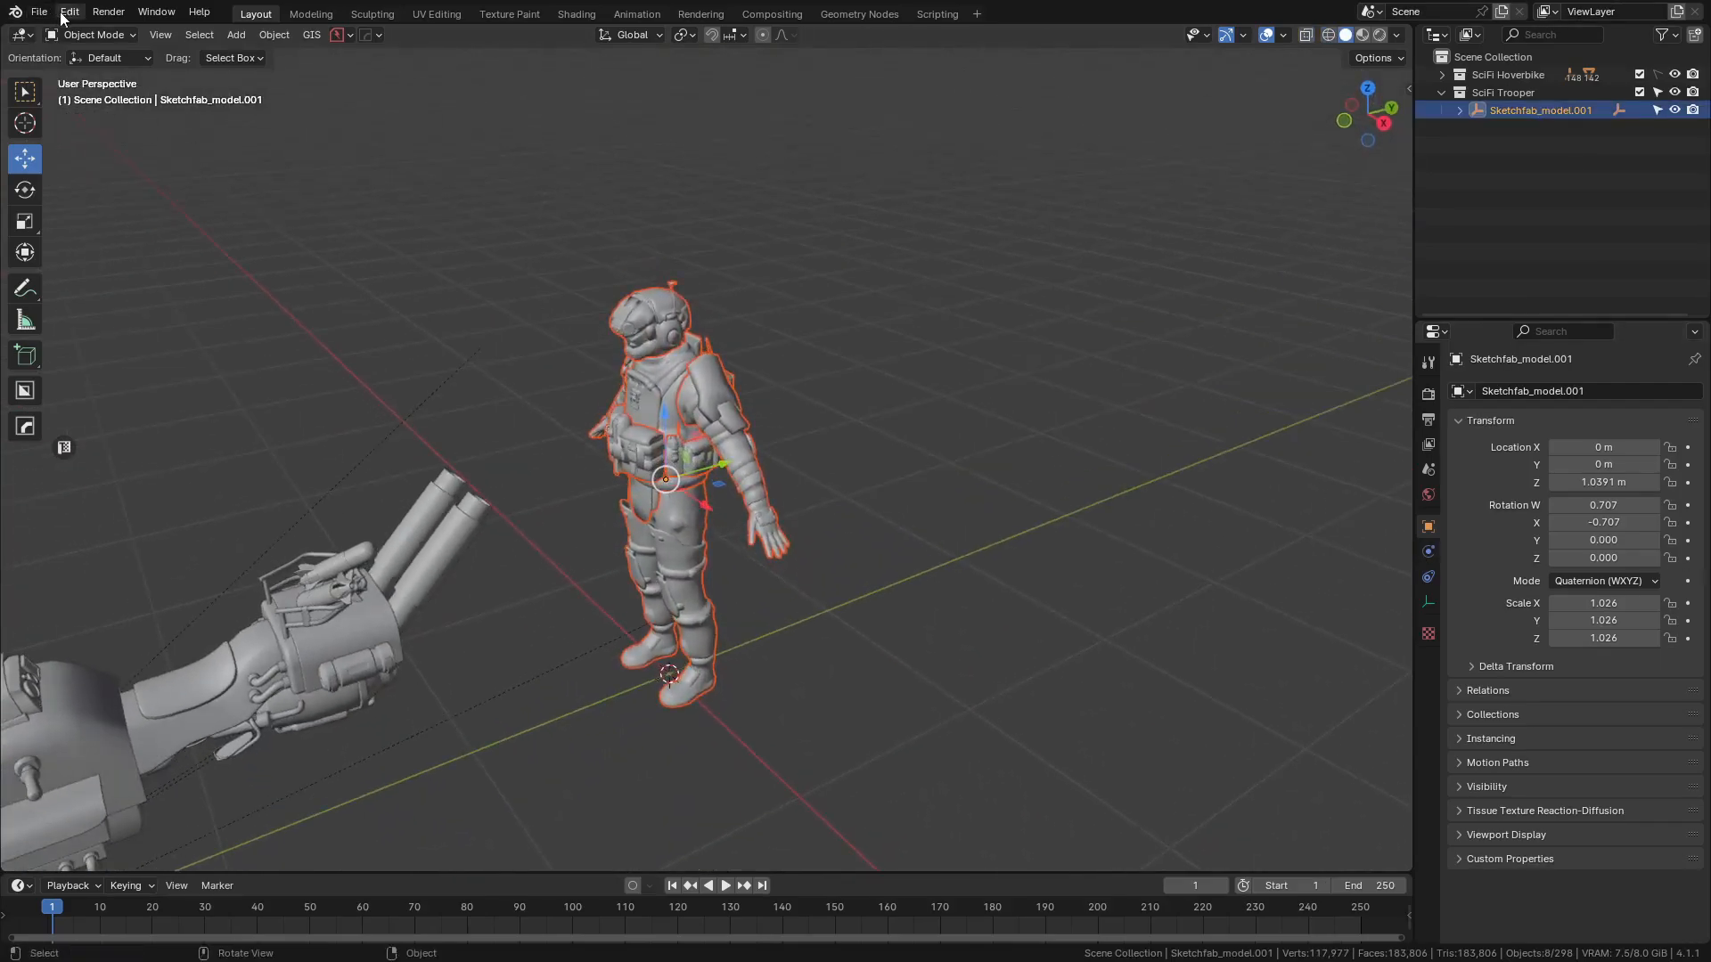
- Export the trooper as an FBX named Unrigged Character, limited to selected objects and the Mesh object type
left_click(40, 11)
mouse_move(160, 282)
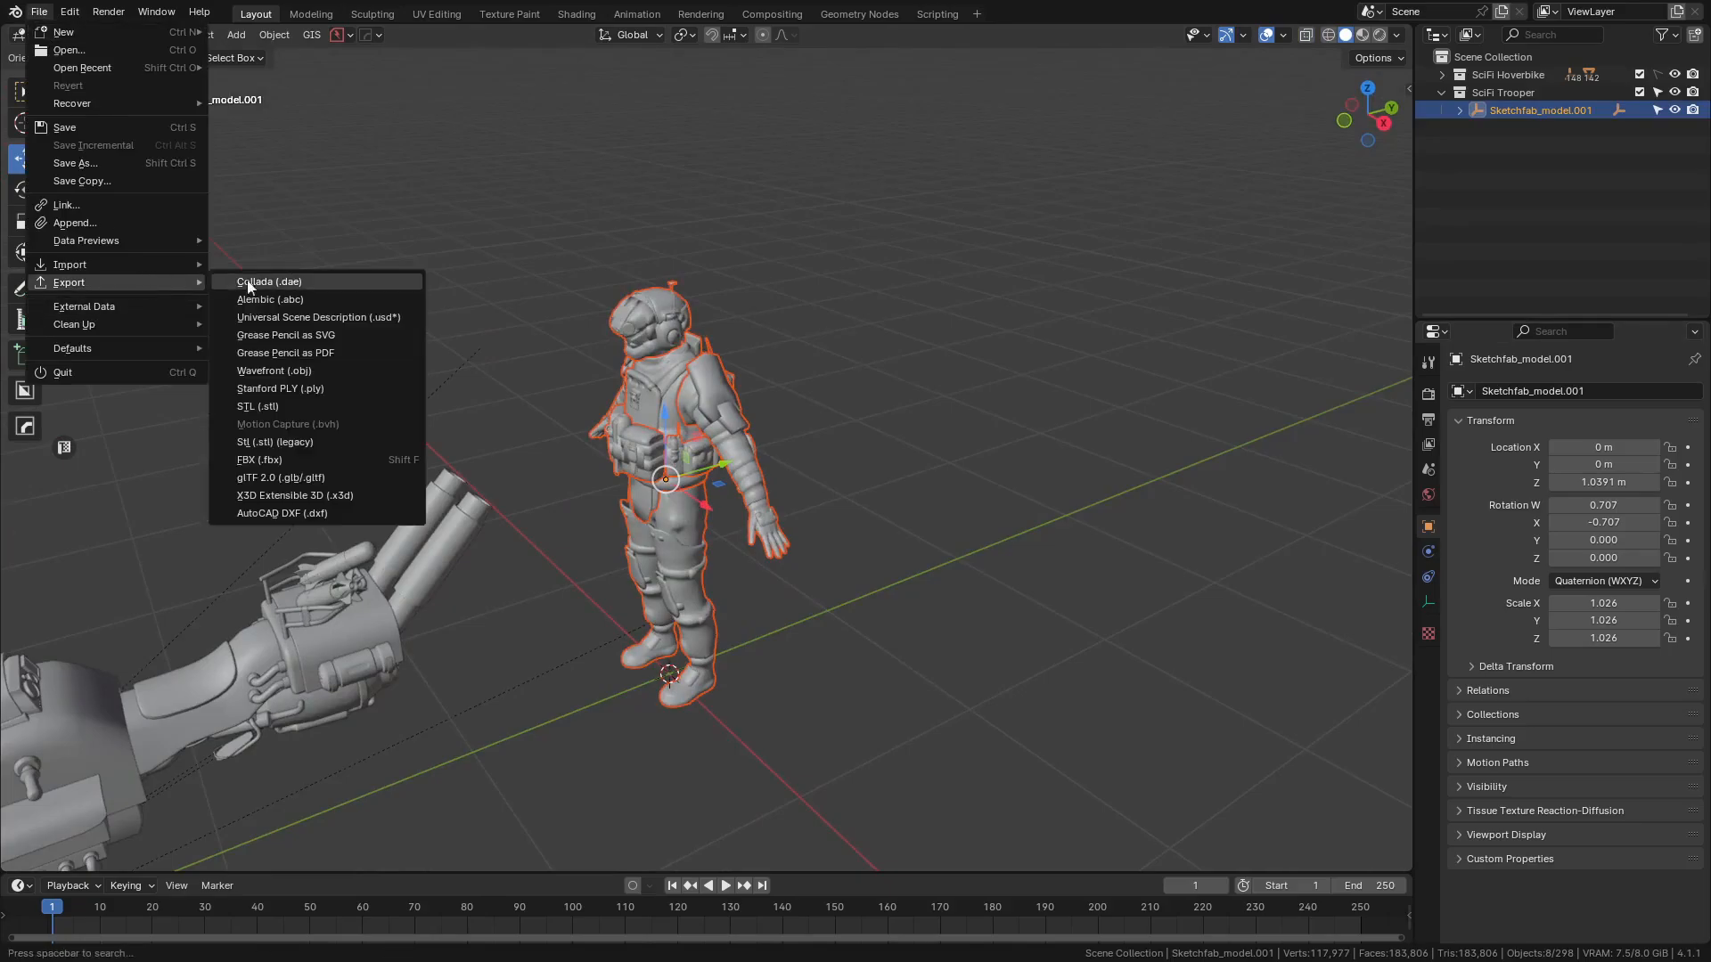
left_click(274, 458)
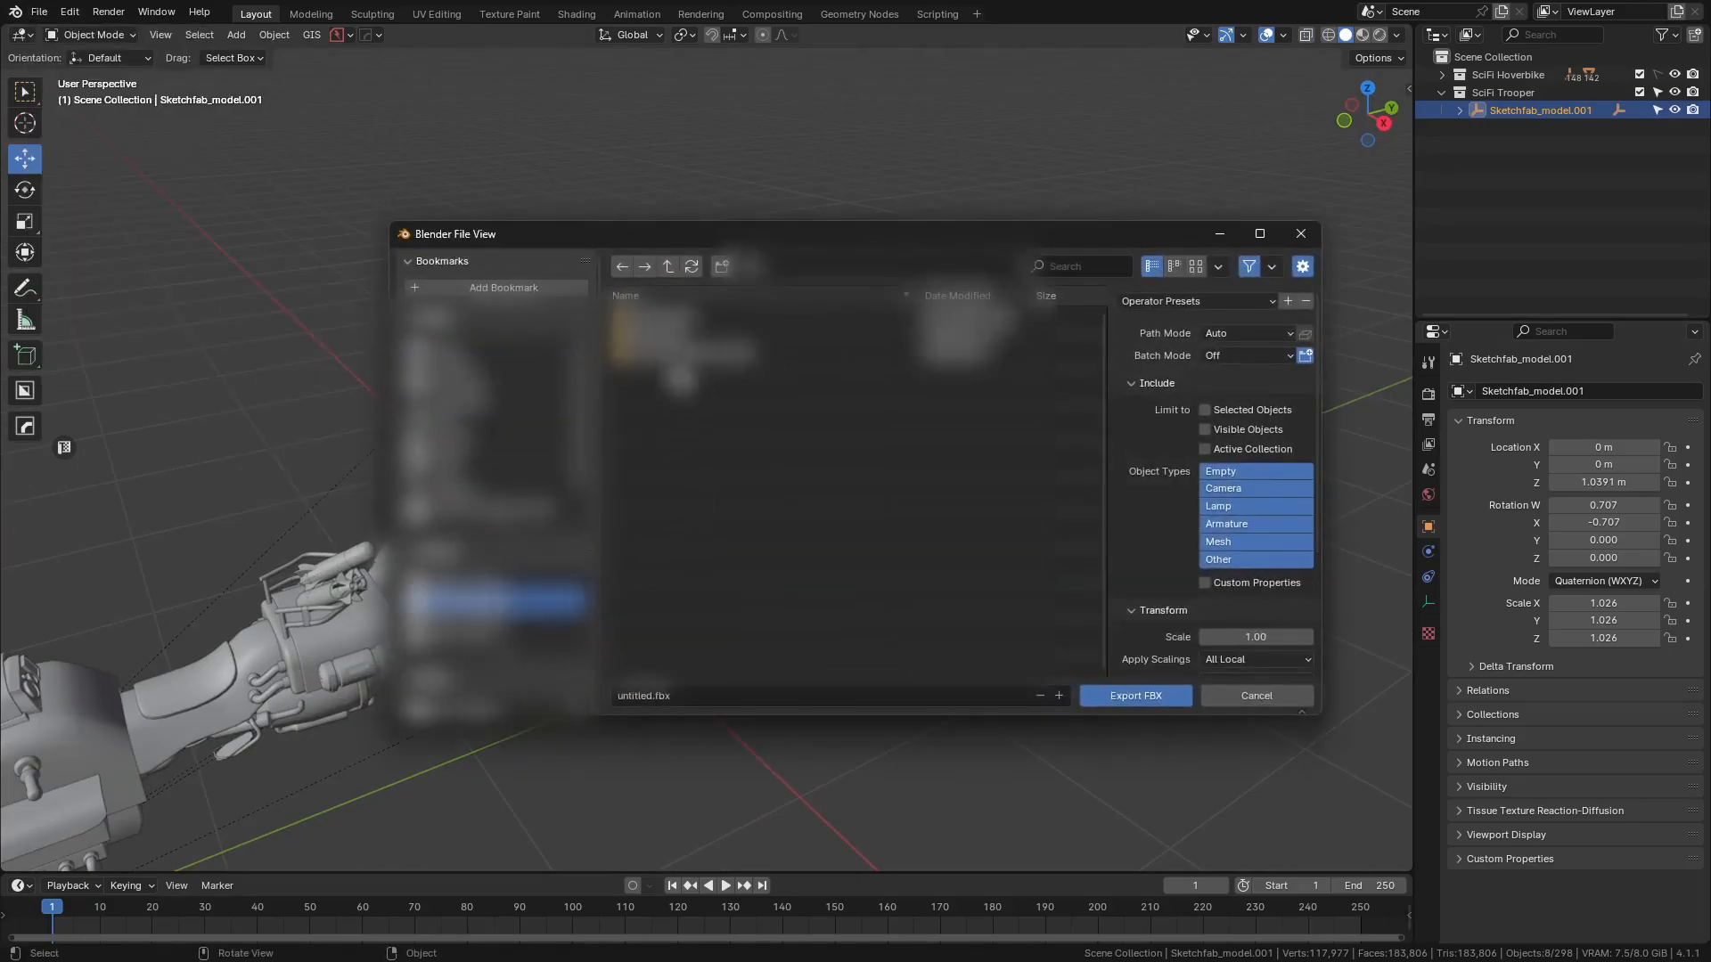
double_click(668, 355)
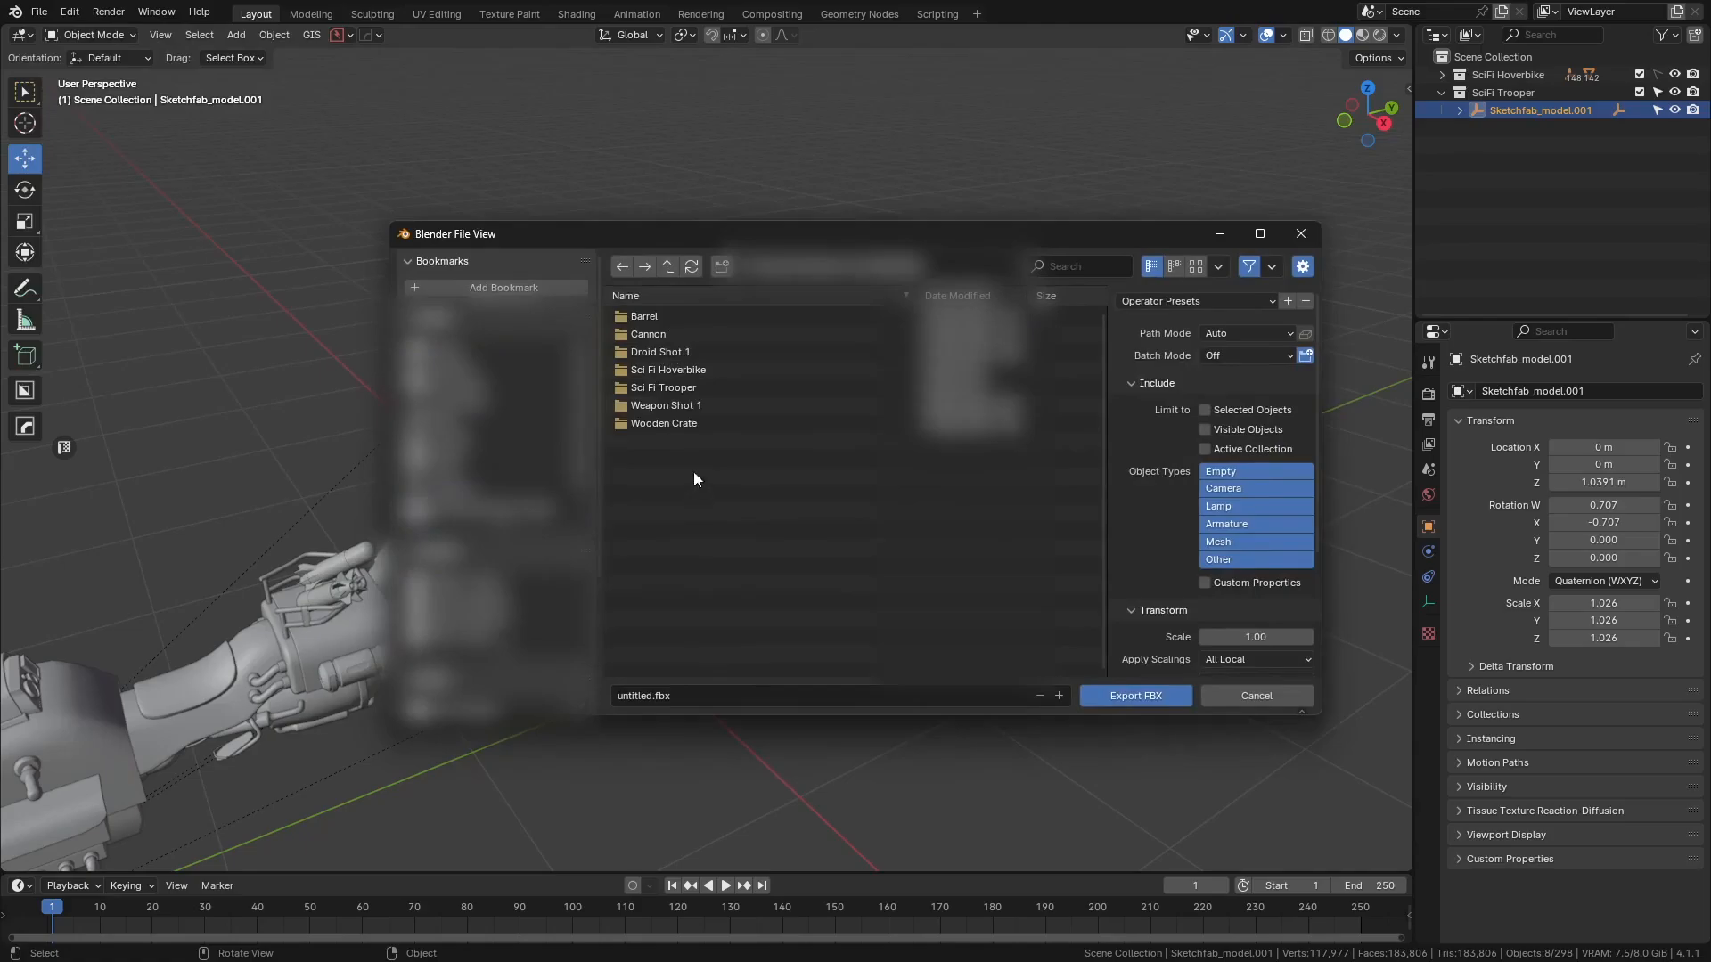
double_click(666, 377)
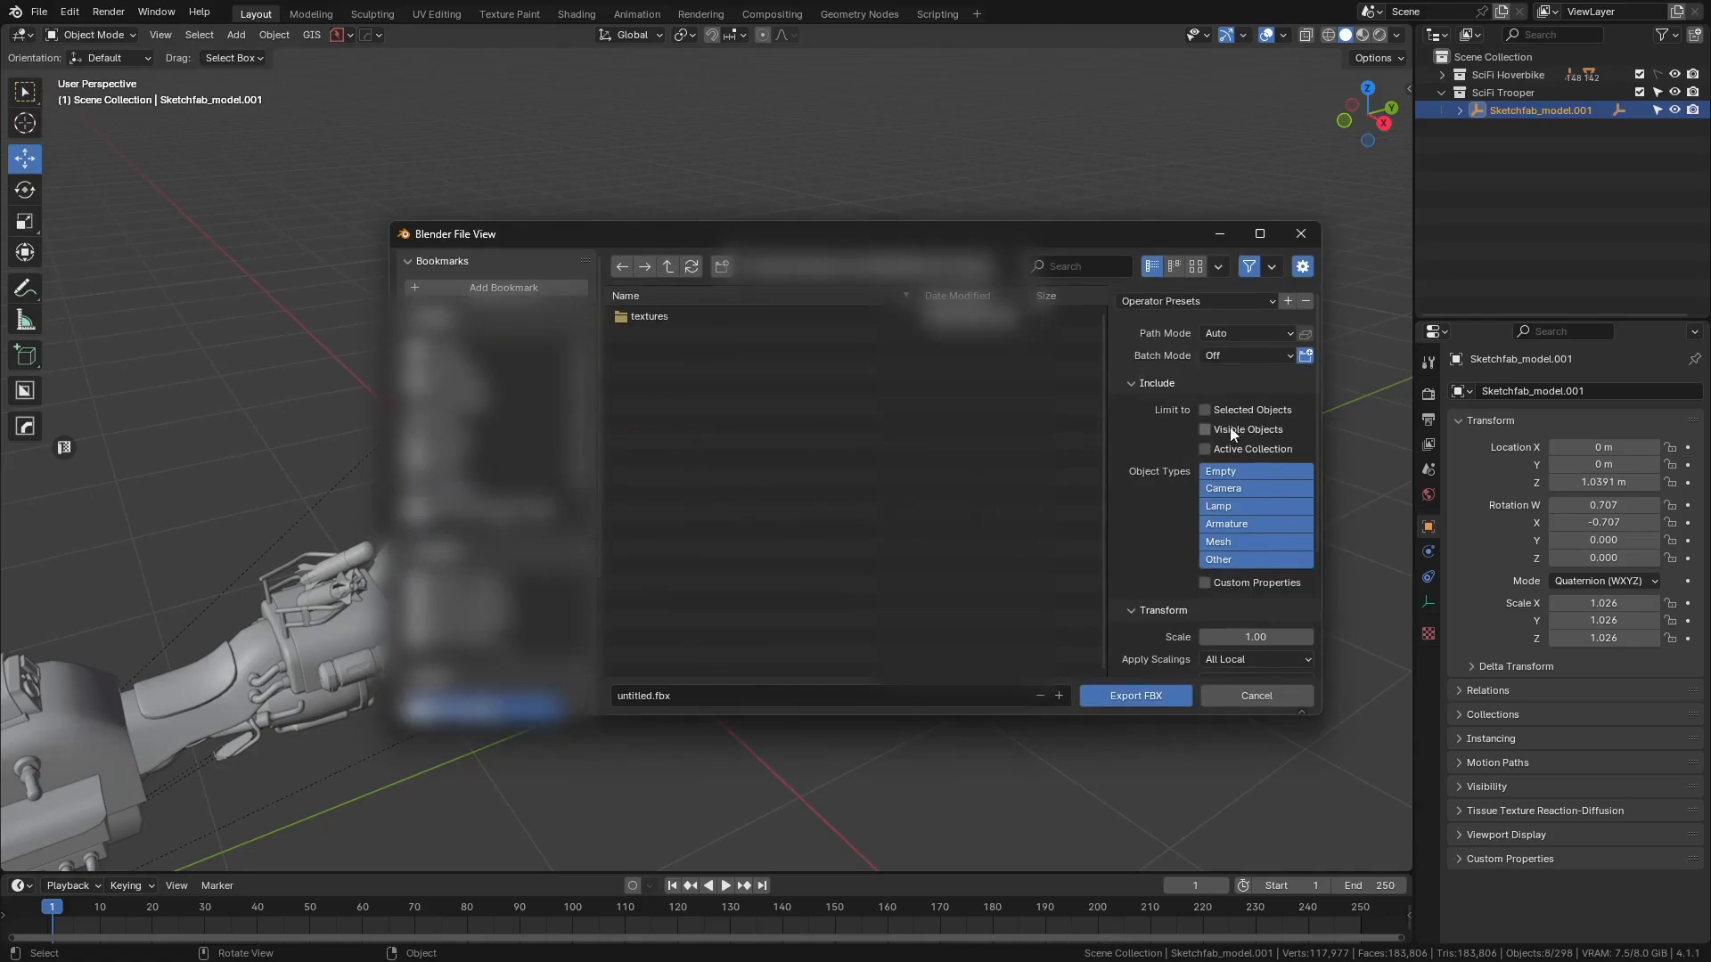
left_click(1233, 542)
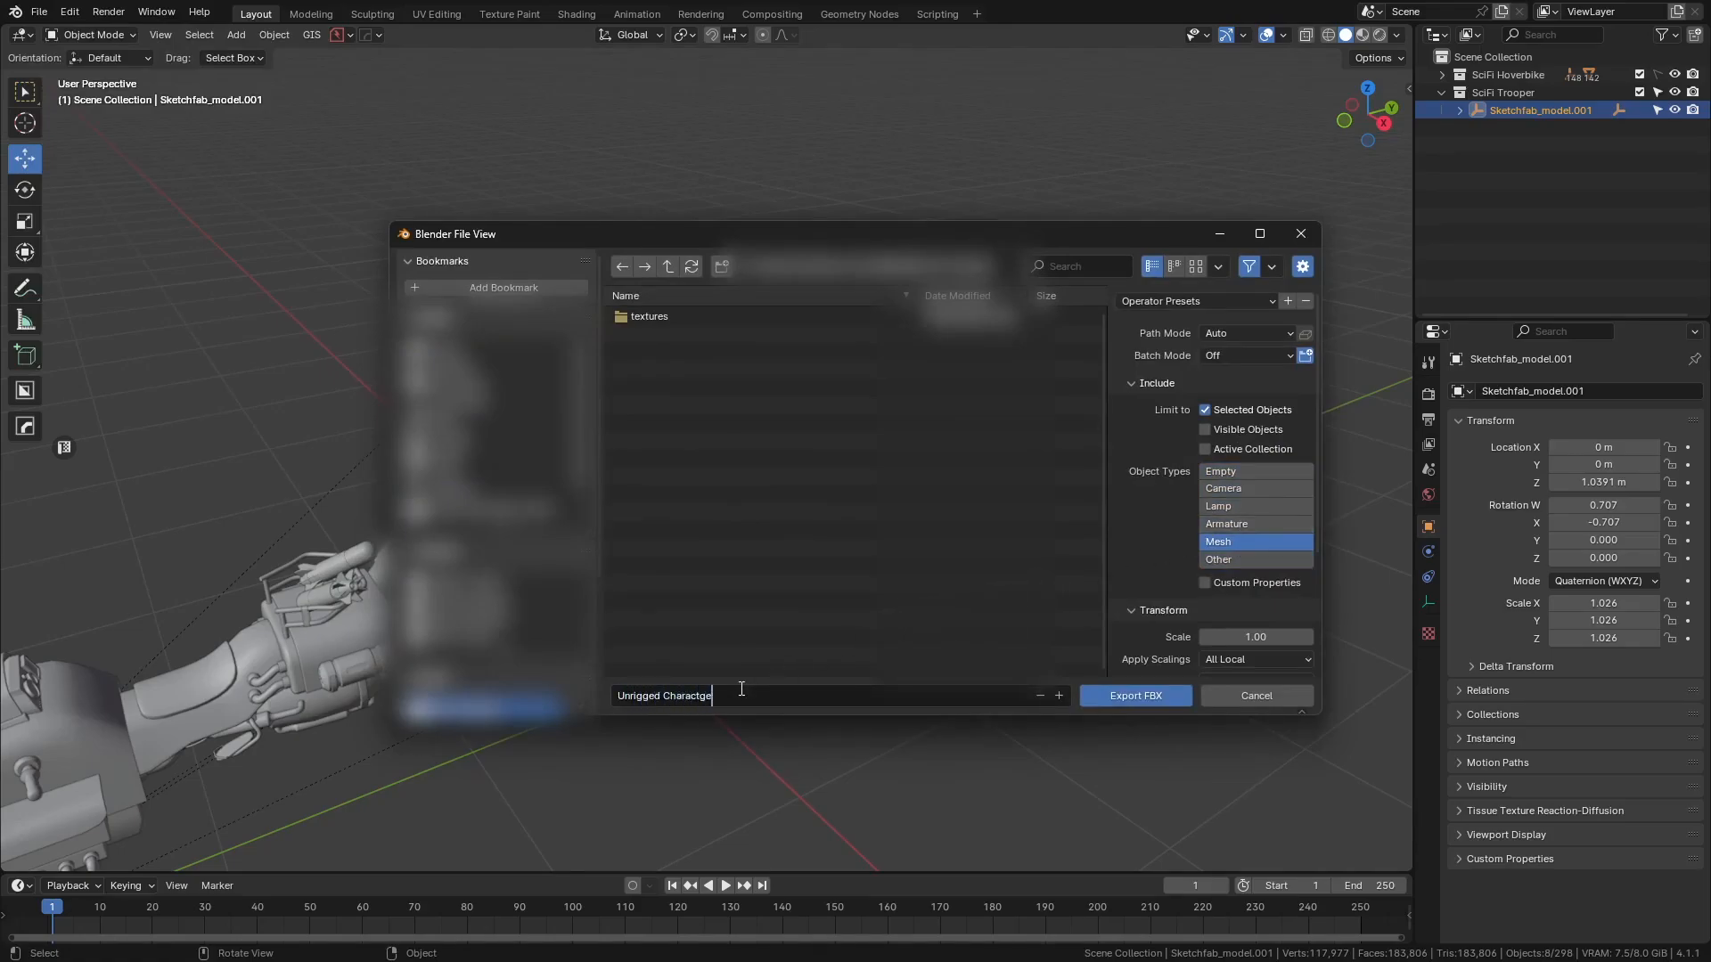
left_click(1109, 693)
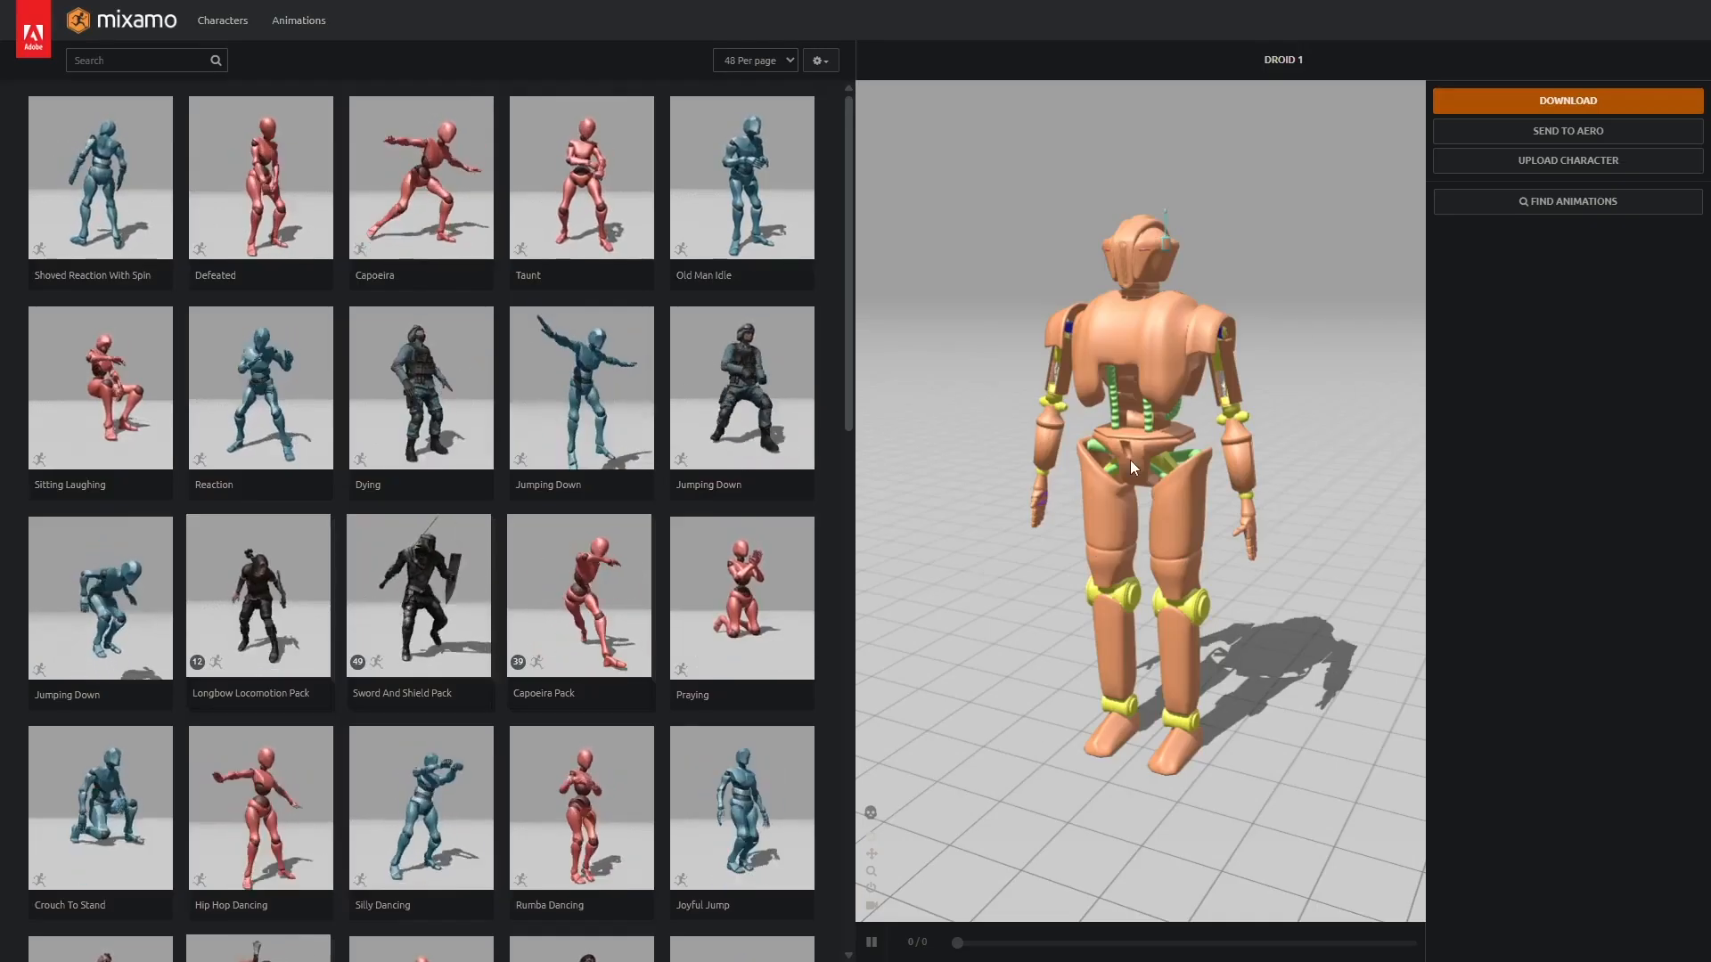
- Switch to Mixamo and browse the first page of the animation library and the loaded droid character
scroll(143, 530, "down", 10)
scroll(142, 530, "down", 5)
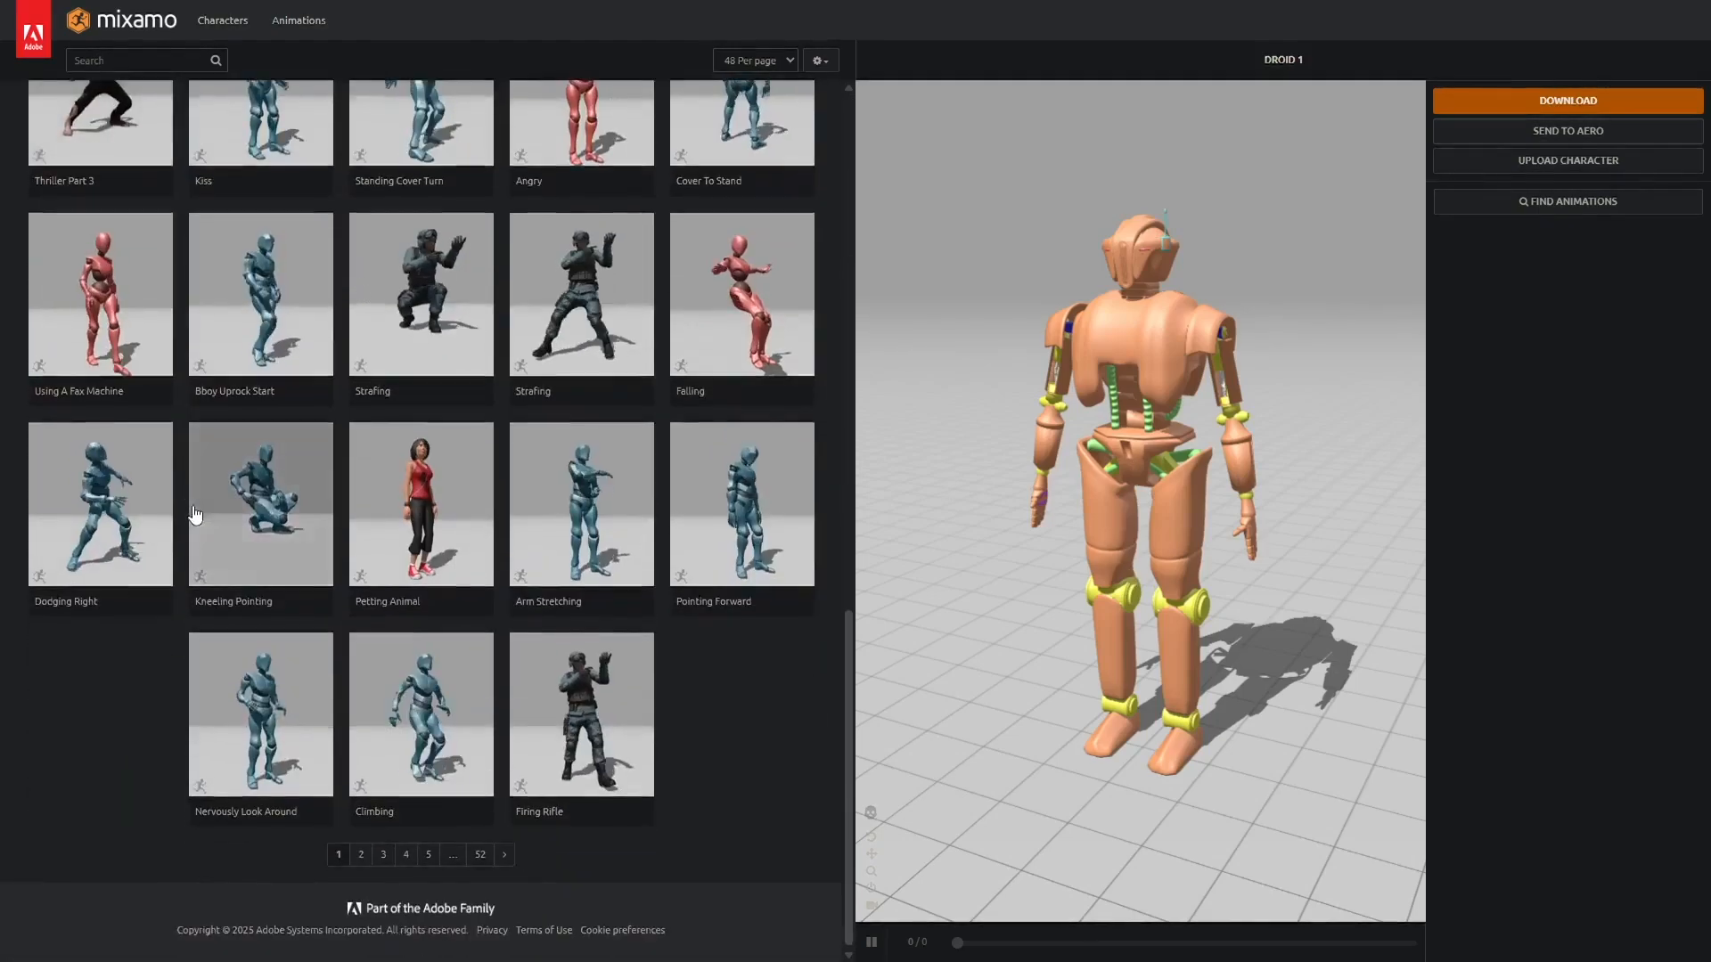
scroll(116, 539, "up", 15)
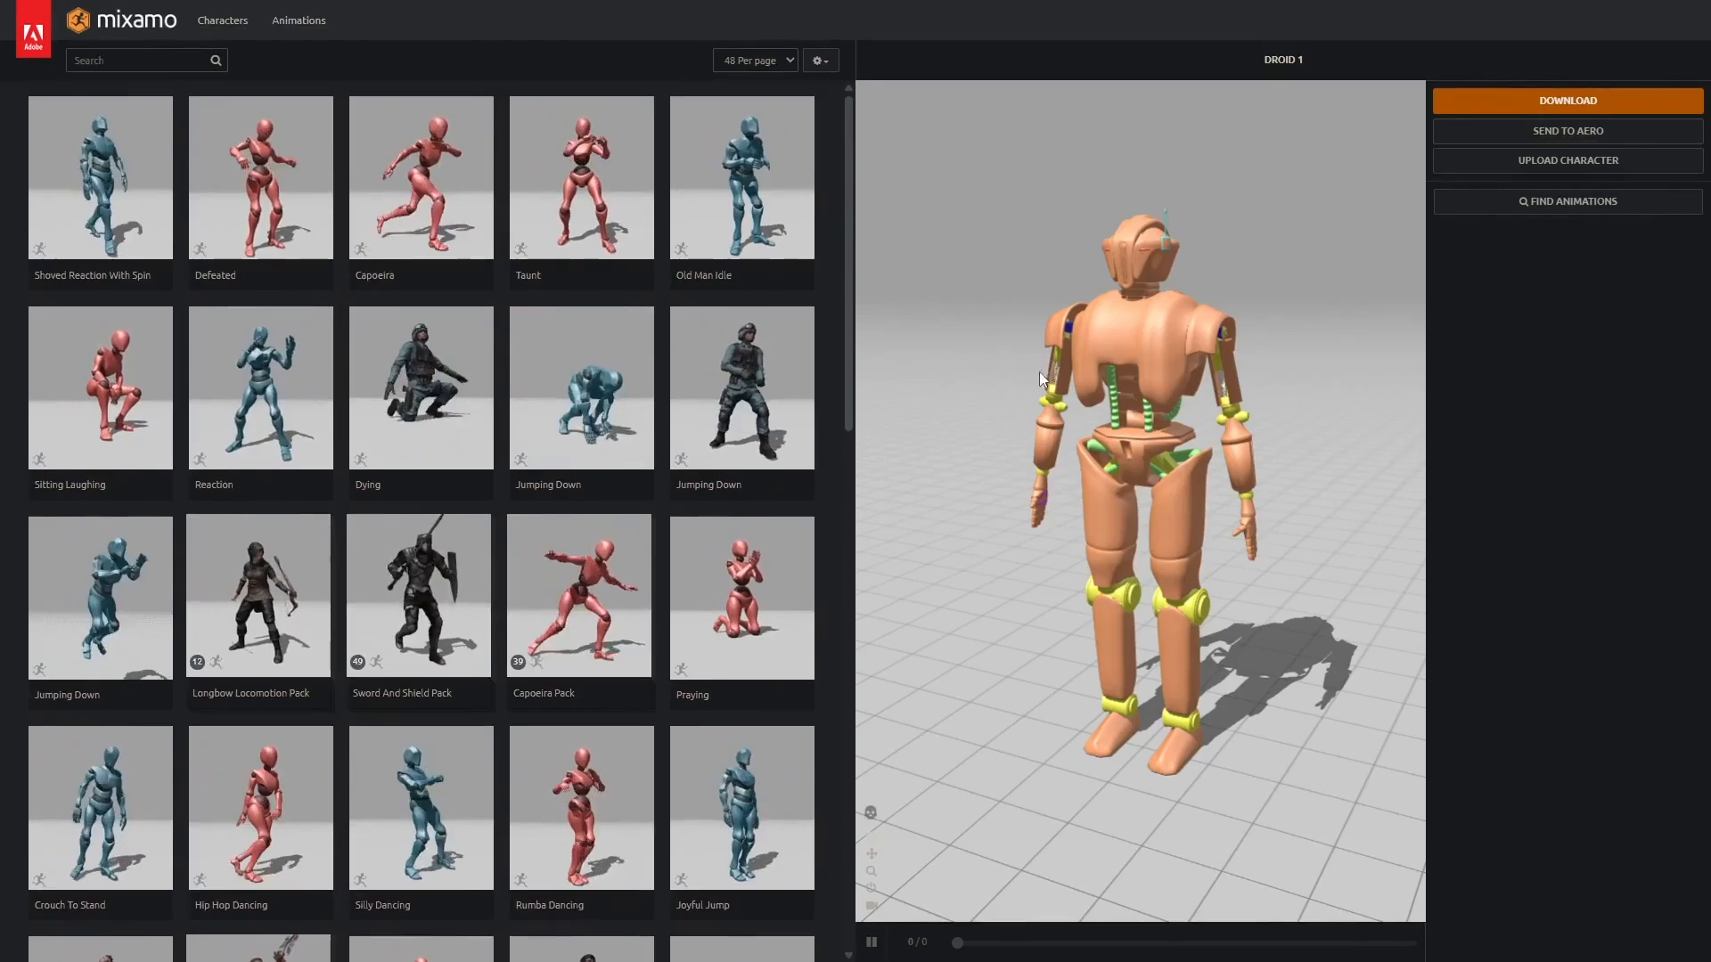
scroll(99, 493, "down", 12)
scroll(133, 494, "down", 3)
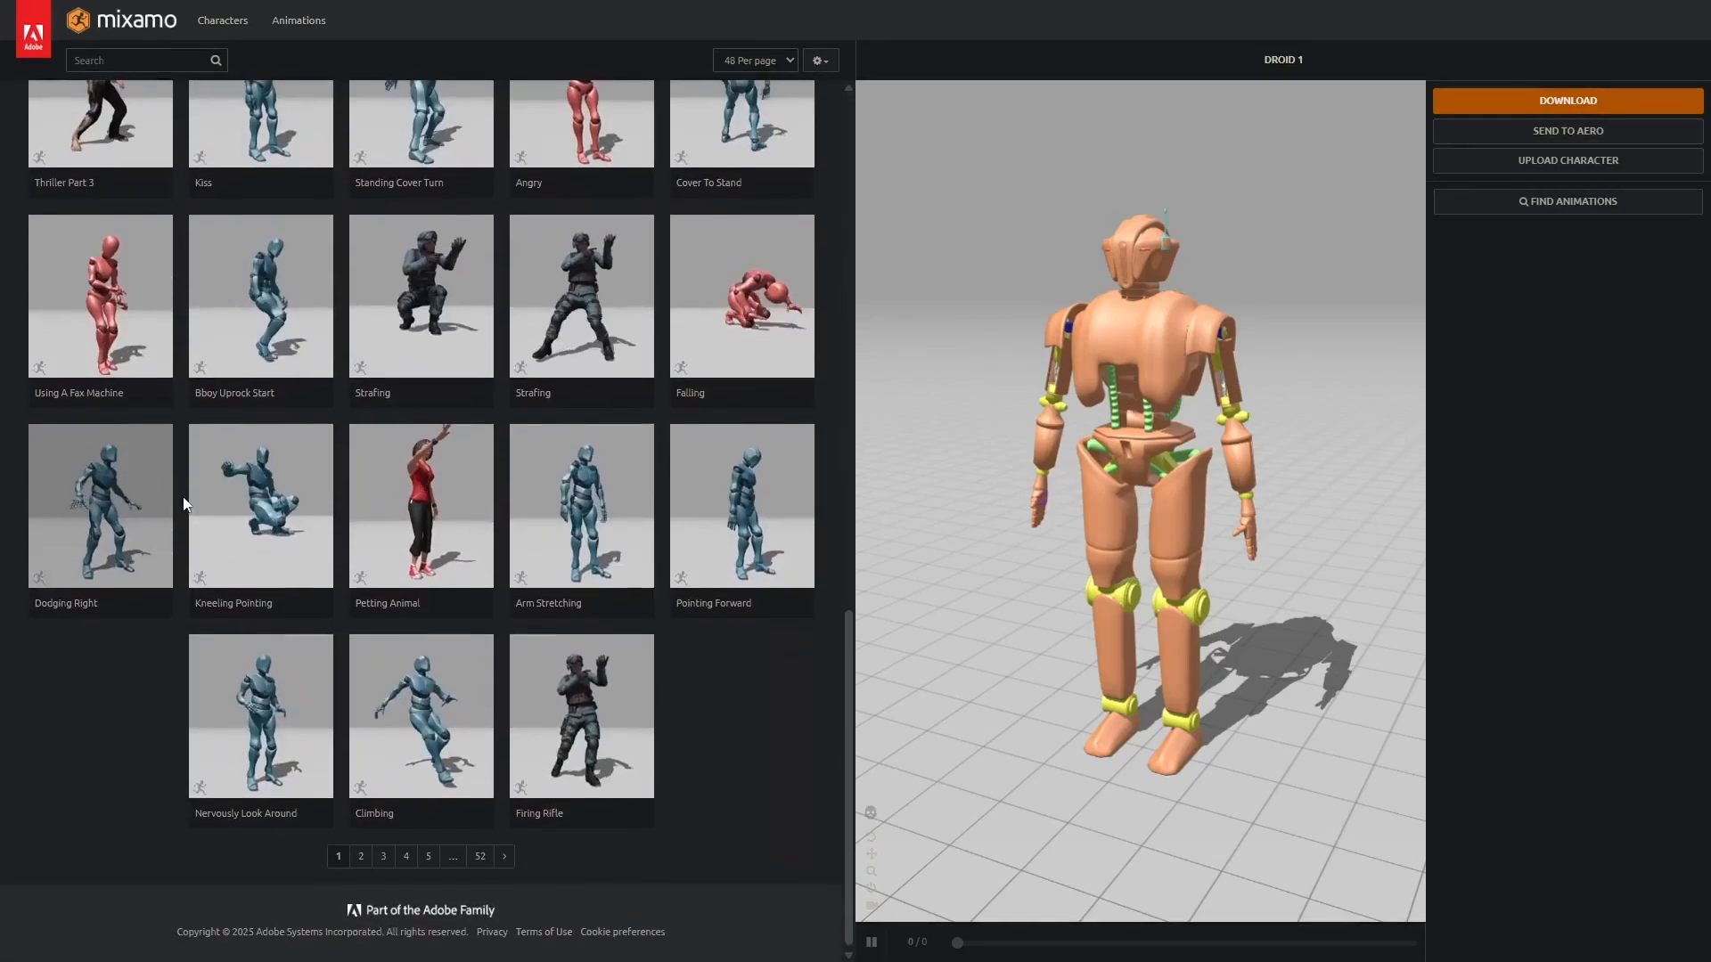
scroll(160, 552, "up", 15)
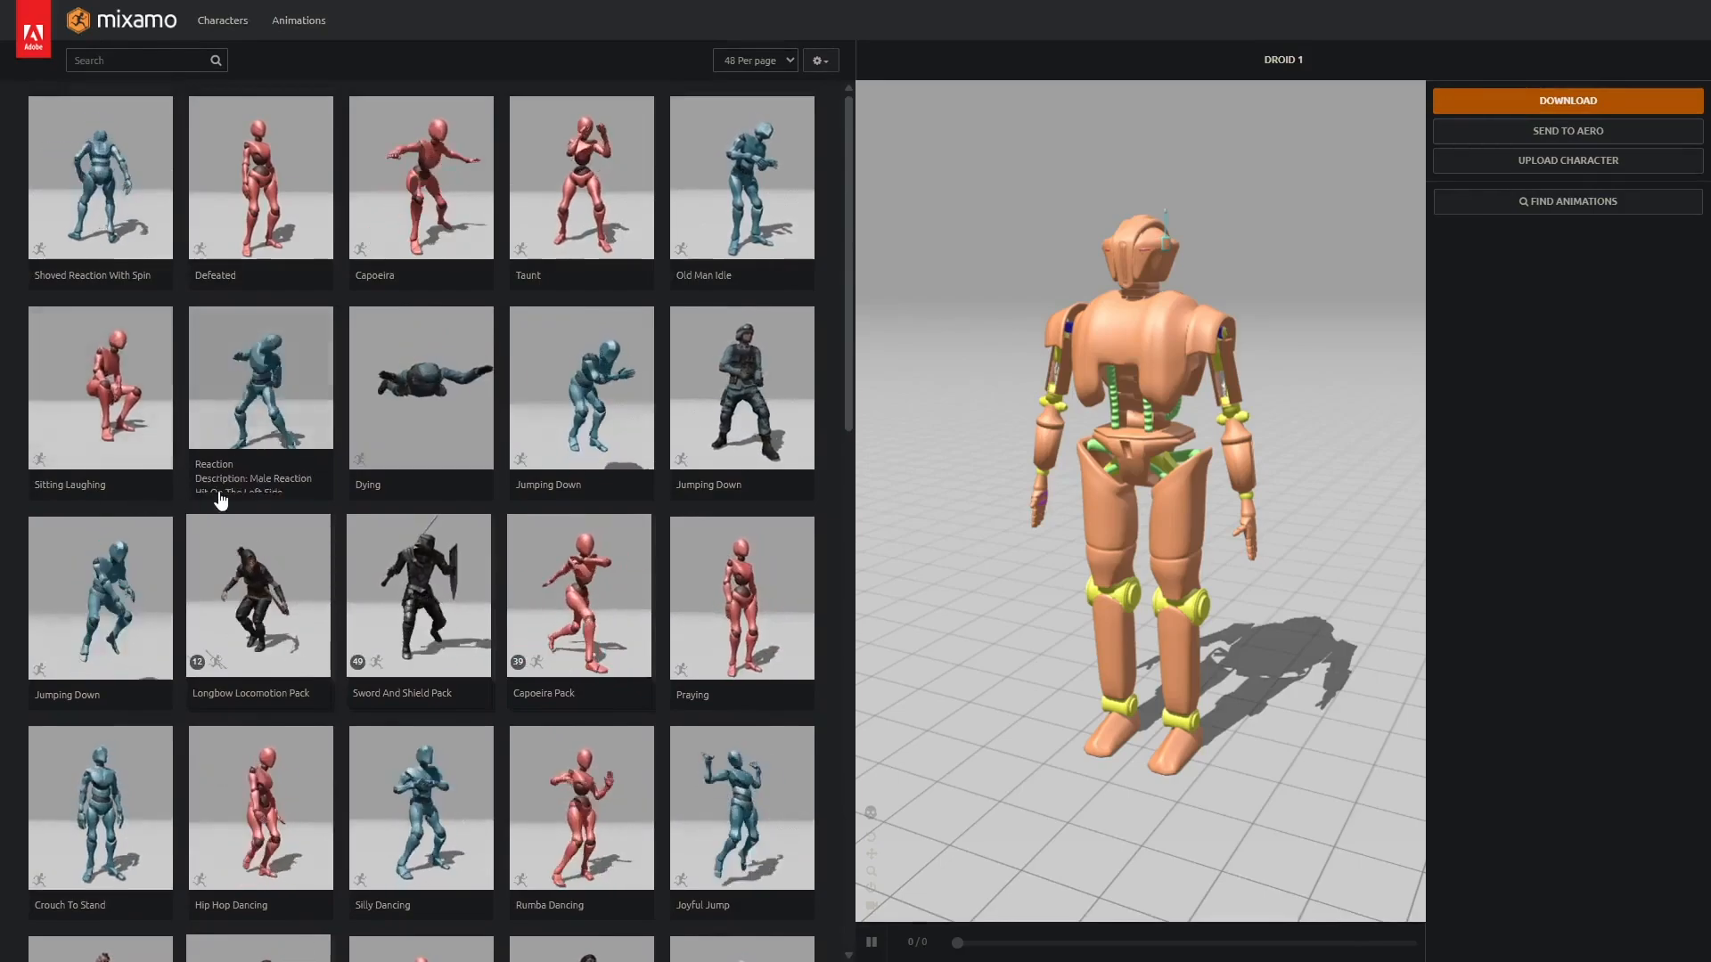
scroll(202, 503, "down", 5)
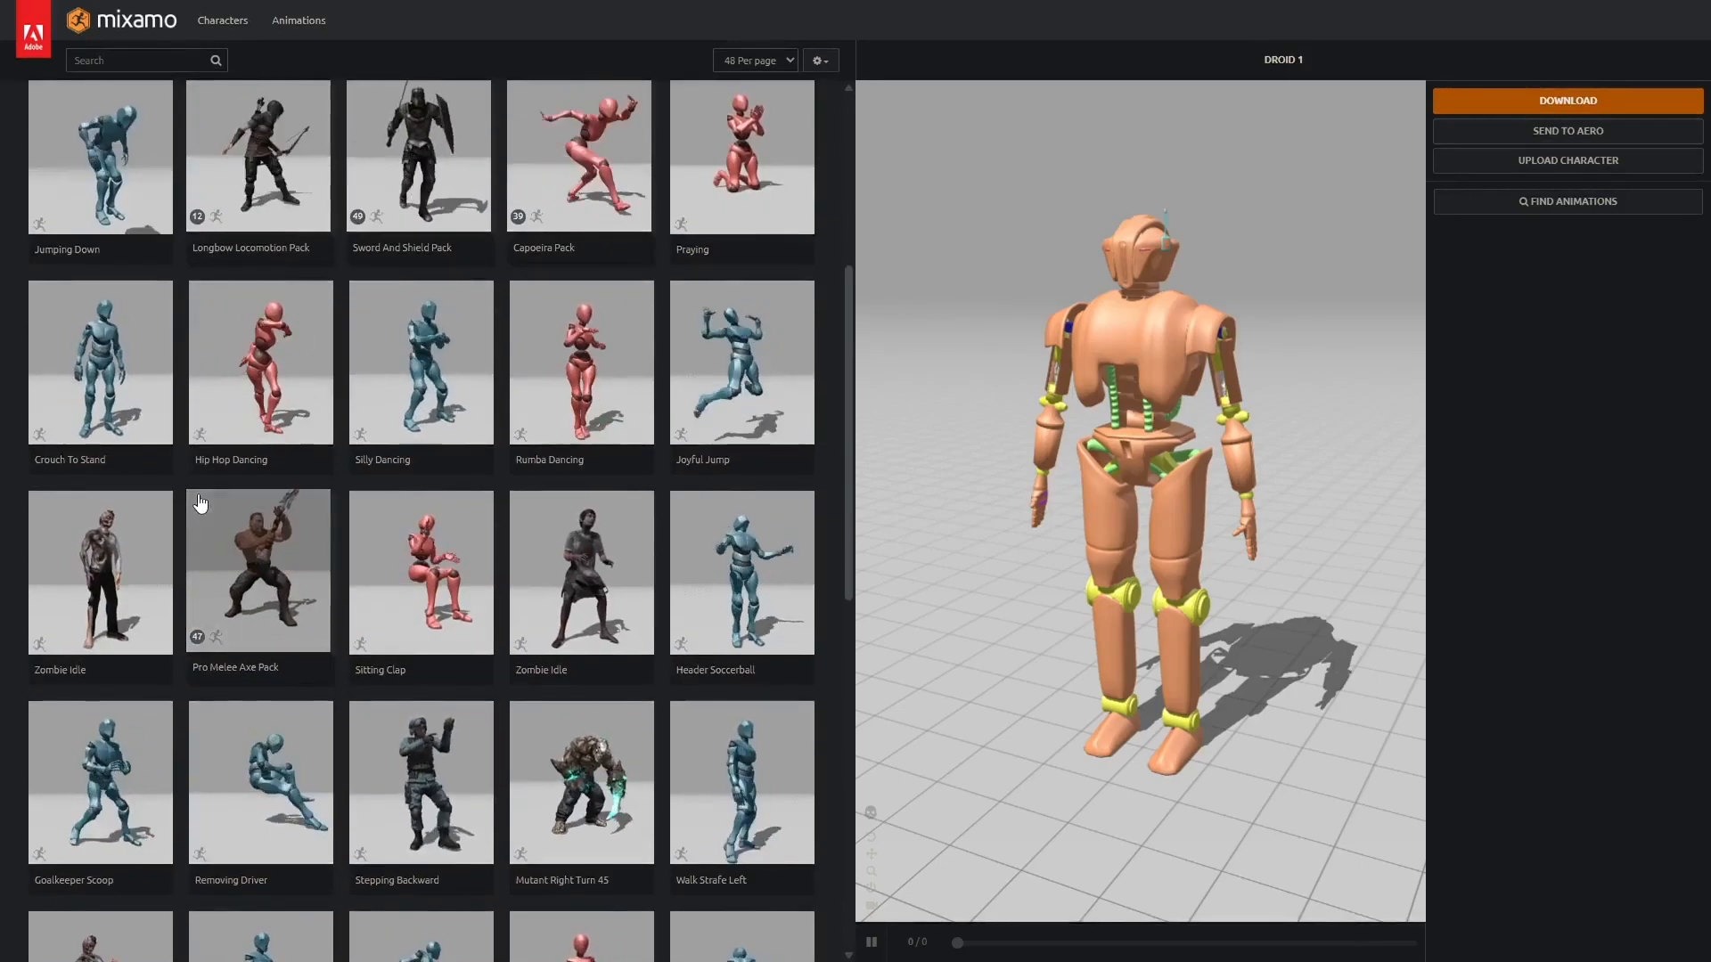
scroll(200, 503, "down", 4)
scroll(201, 503, "down", 3)
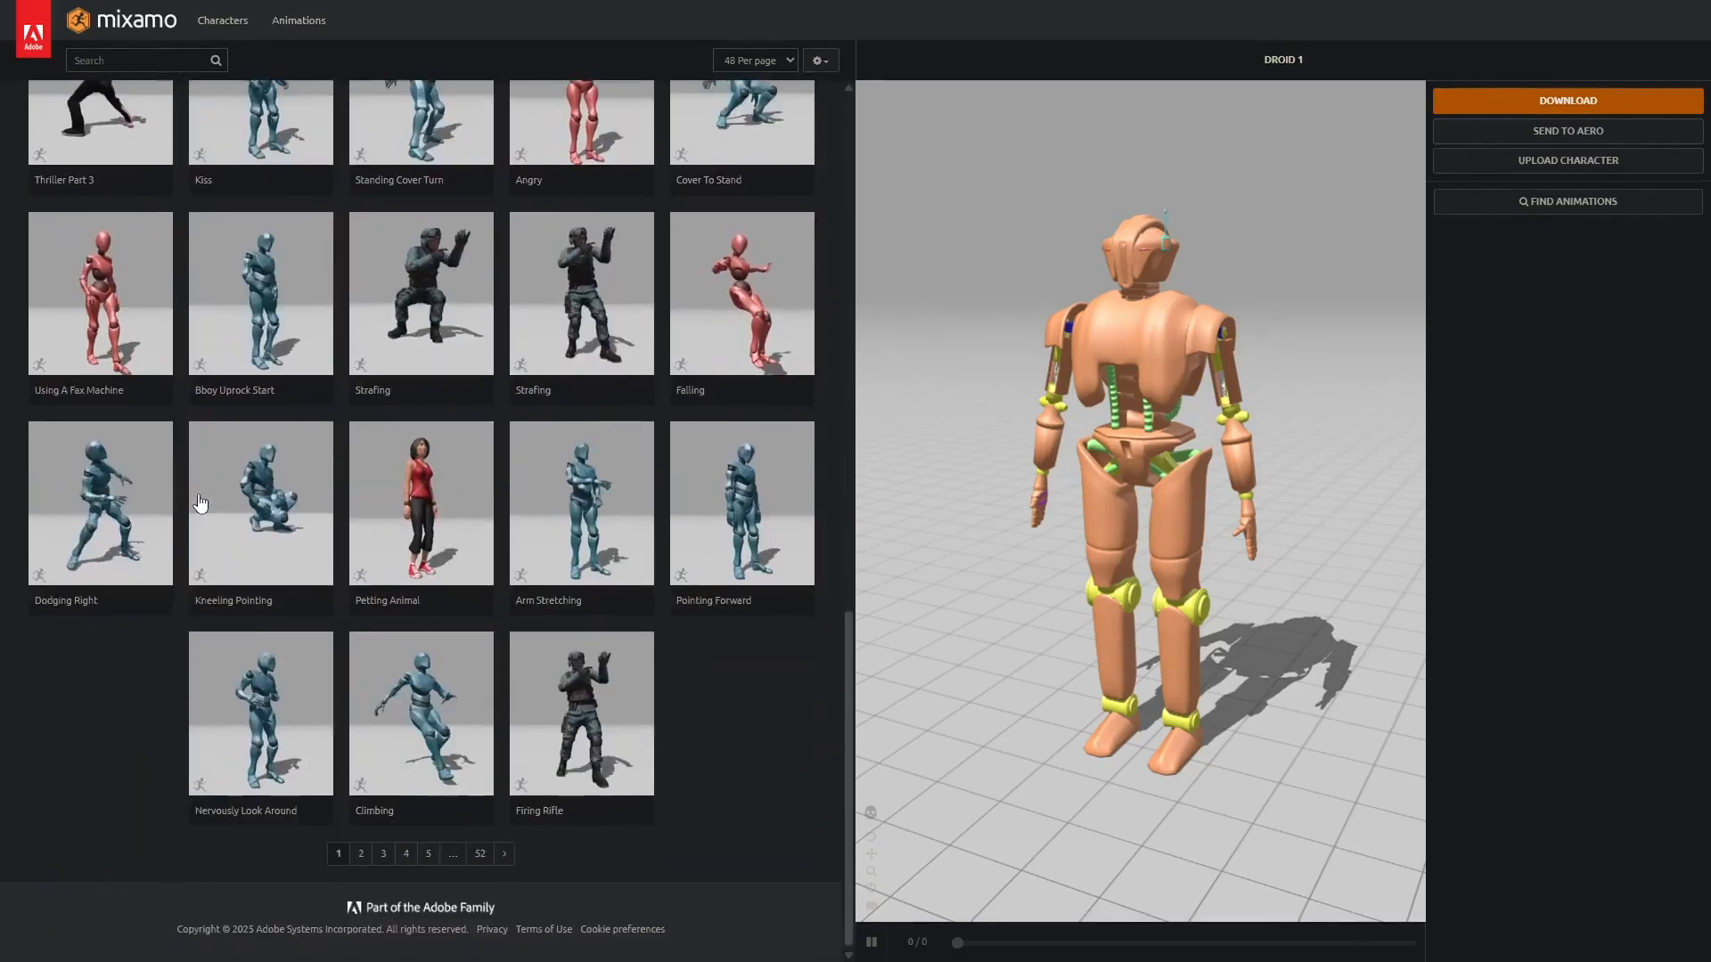
scroll(198, 500, "up", 12)
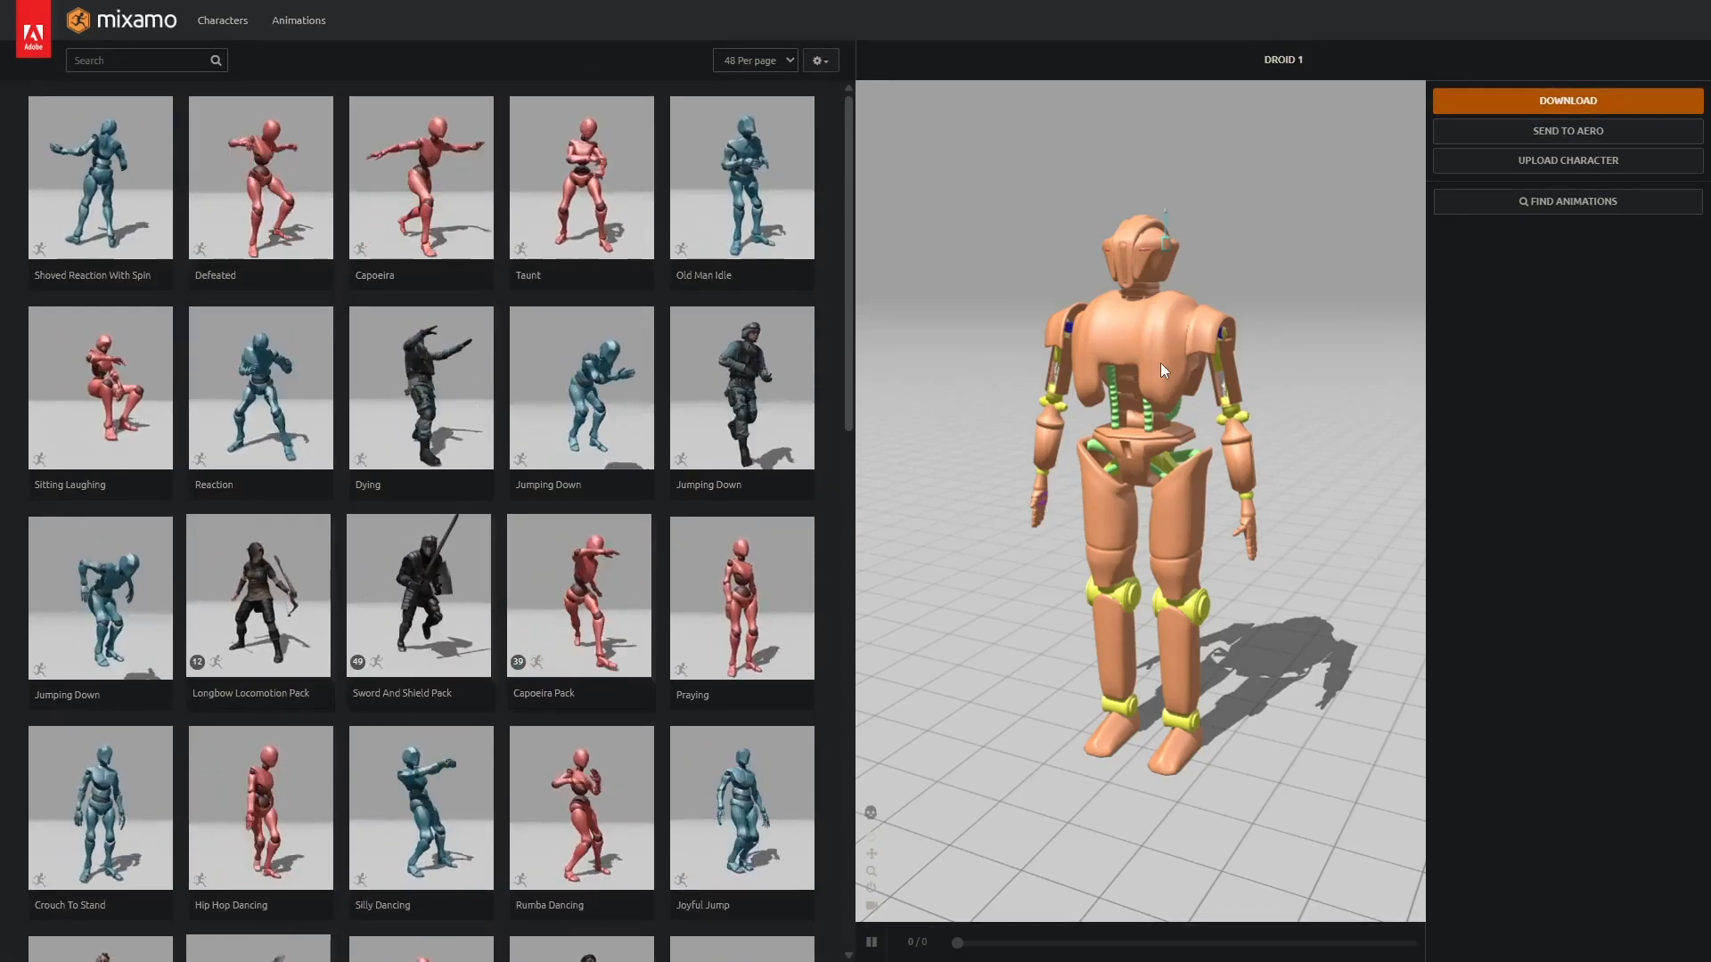
scroll(1229, 550, "down", 1)
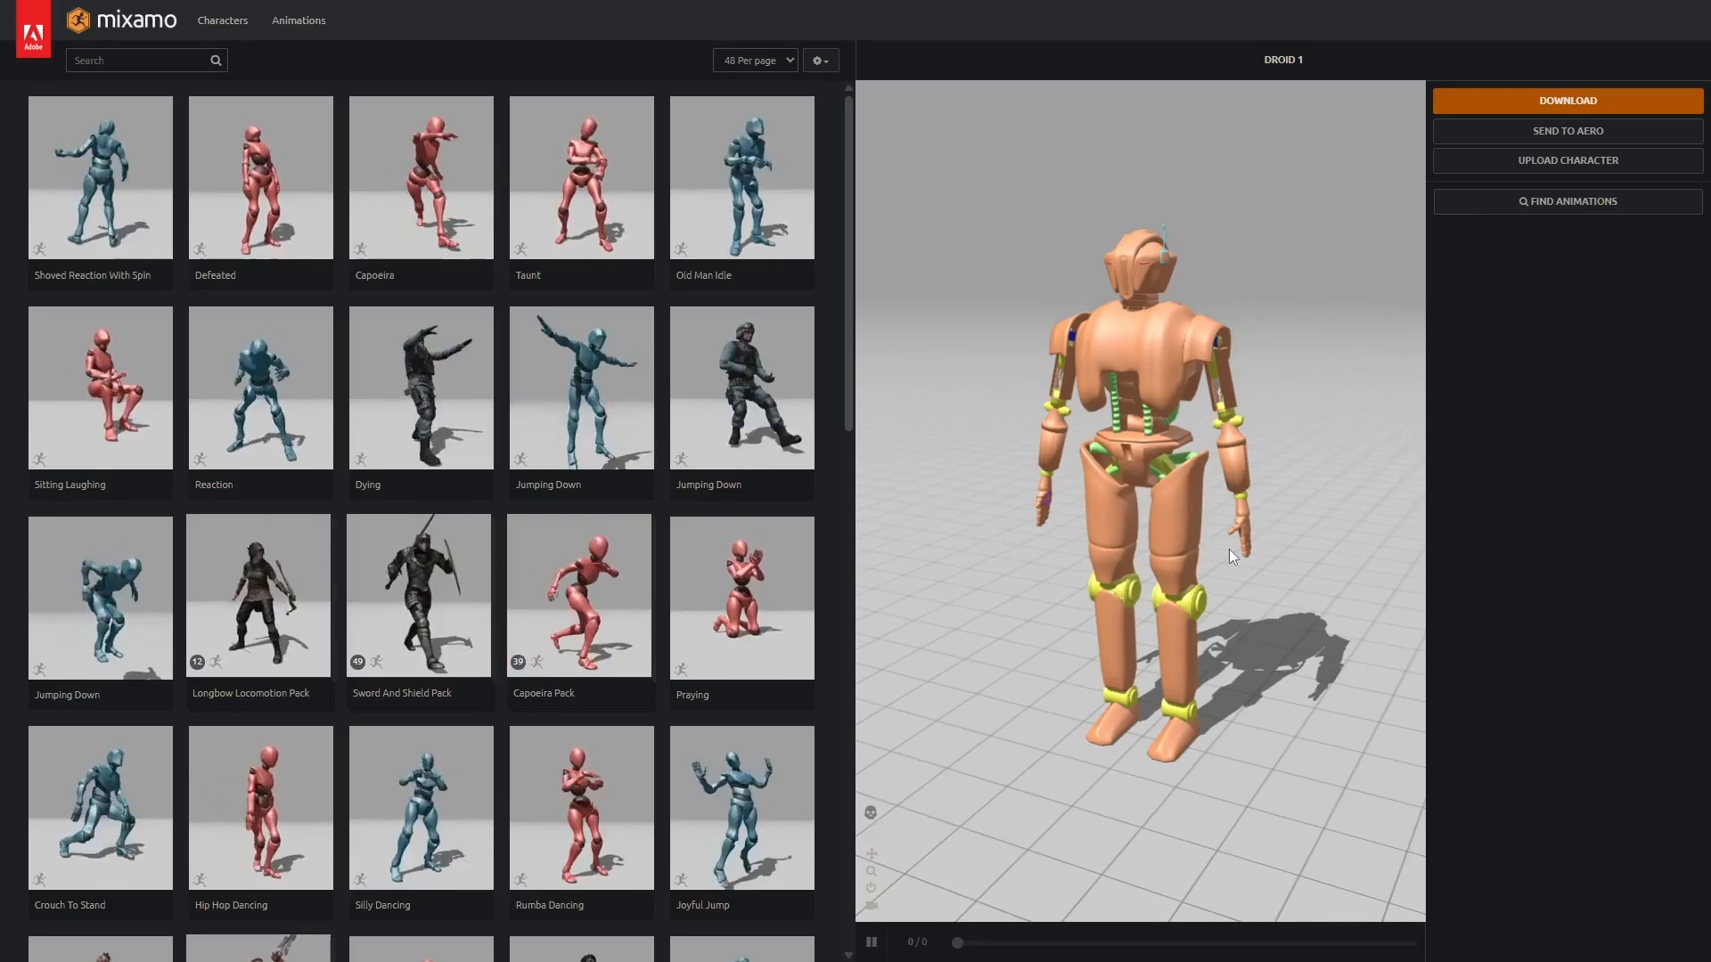
- Upload the Unrigged Character file to Mixamo and accept its front-facing orientation in the auto-rigger
left_click_drag(1228, 549, 1249, 507)
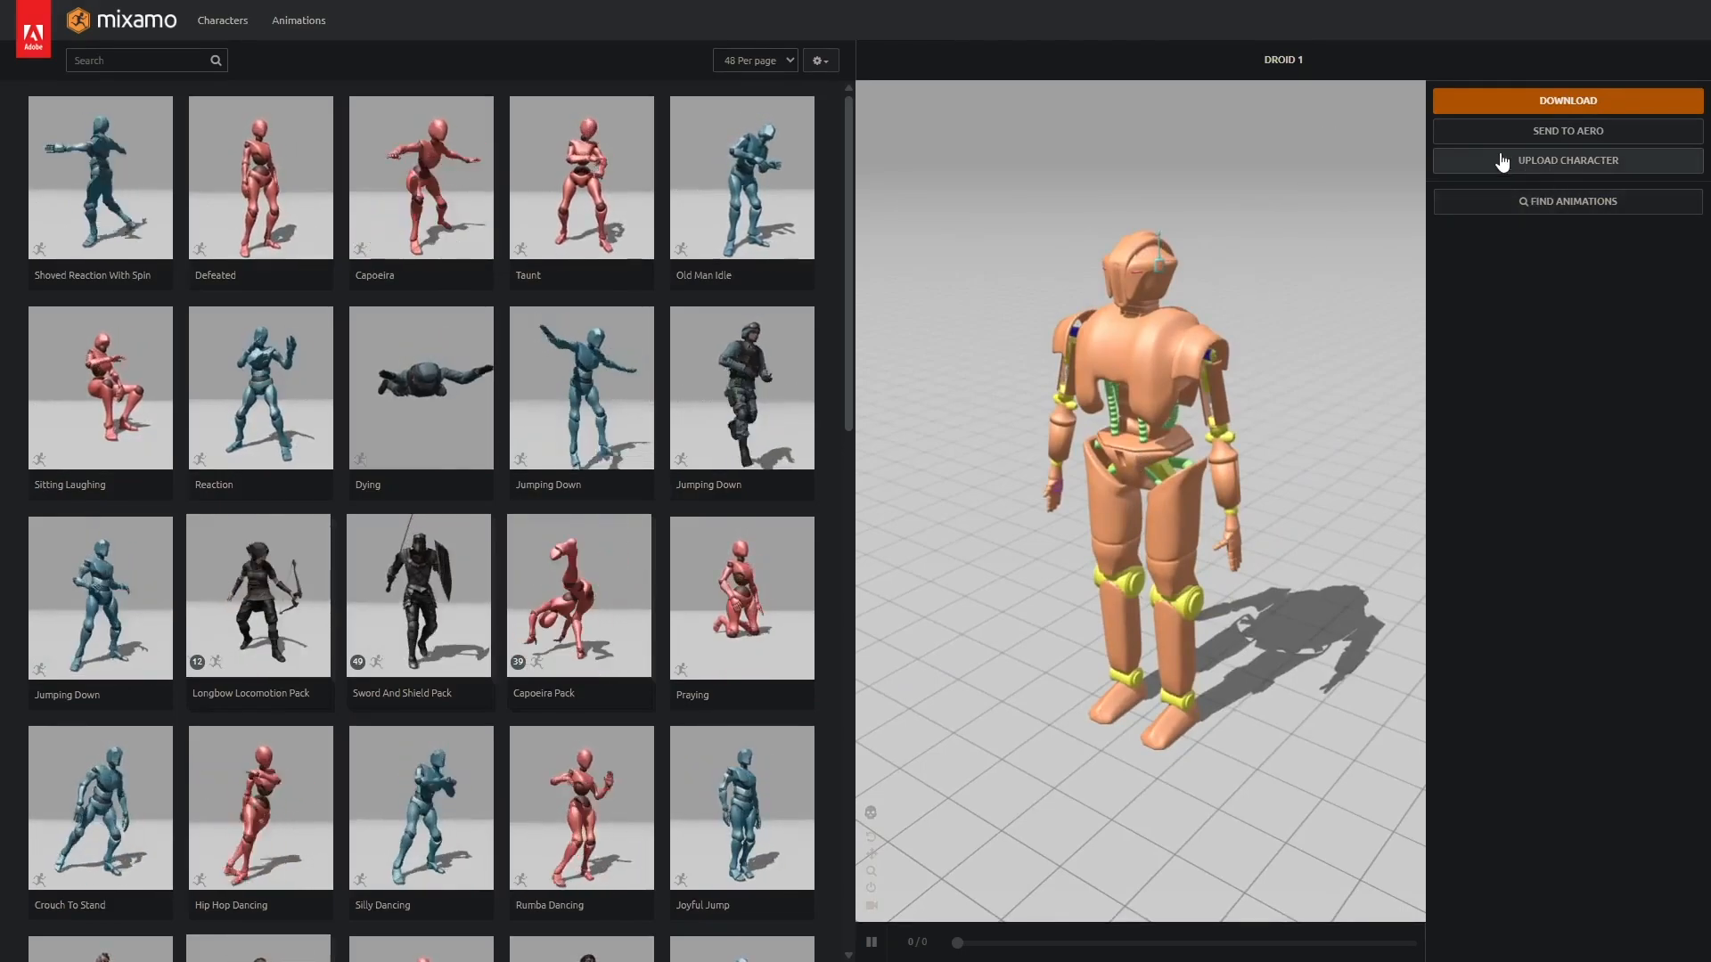
left_click(1575, 163)
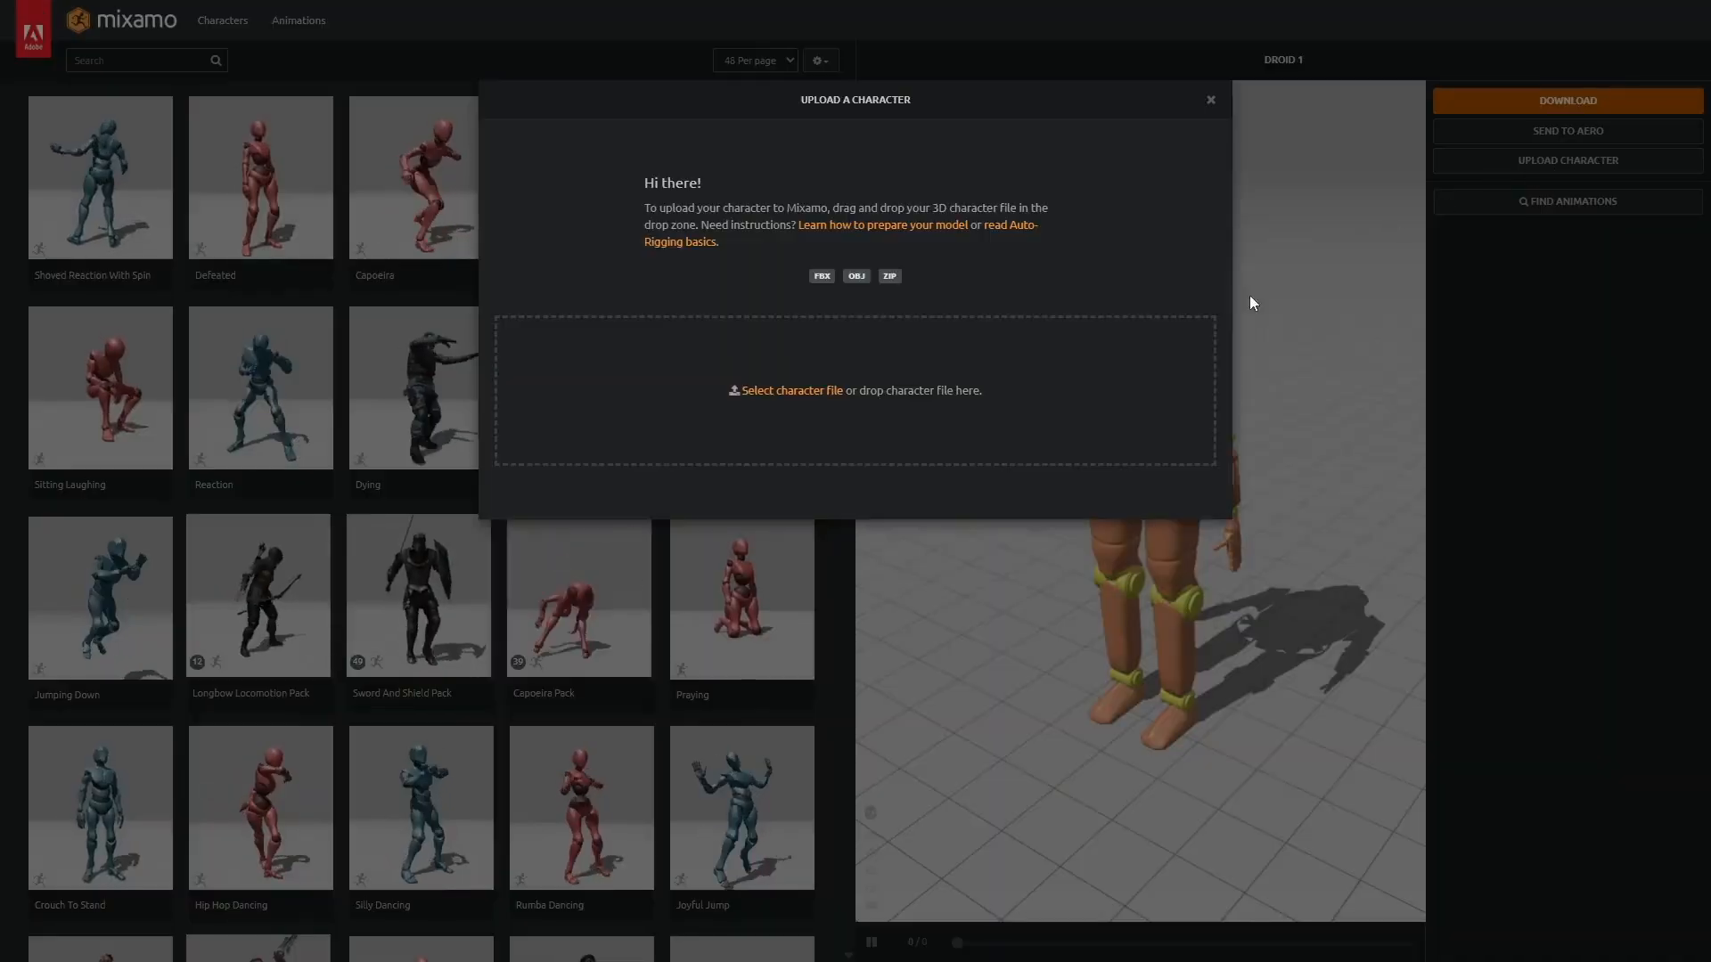
left_click(793, 390)
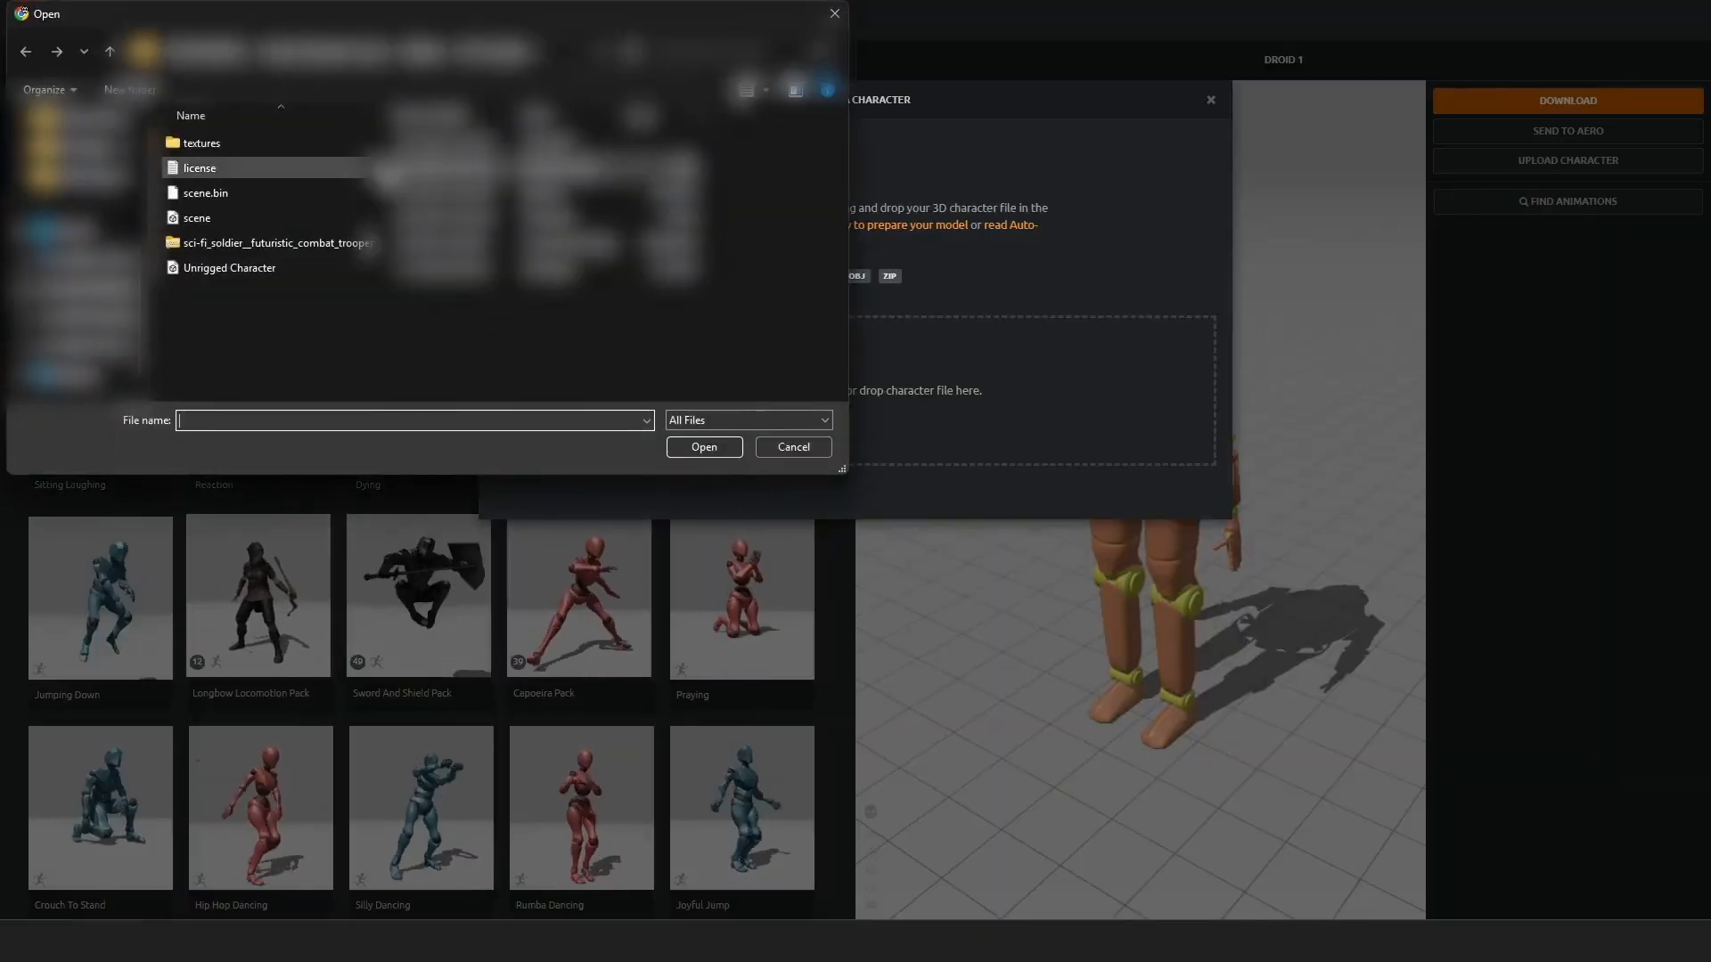
left_click(203, 270)
left_click(683, 447)
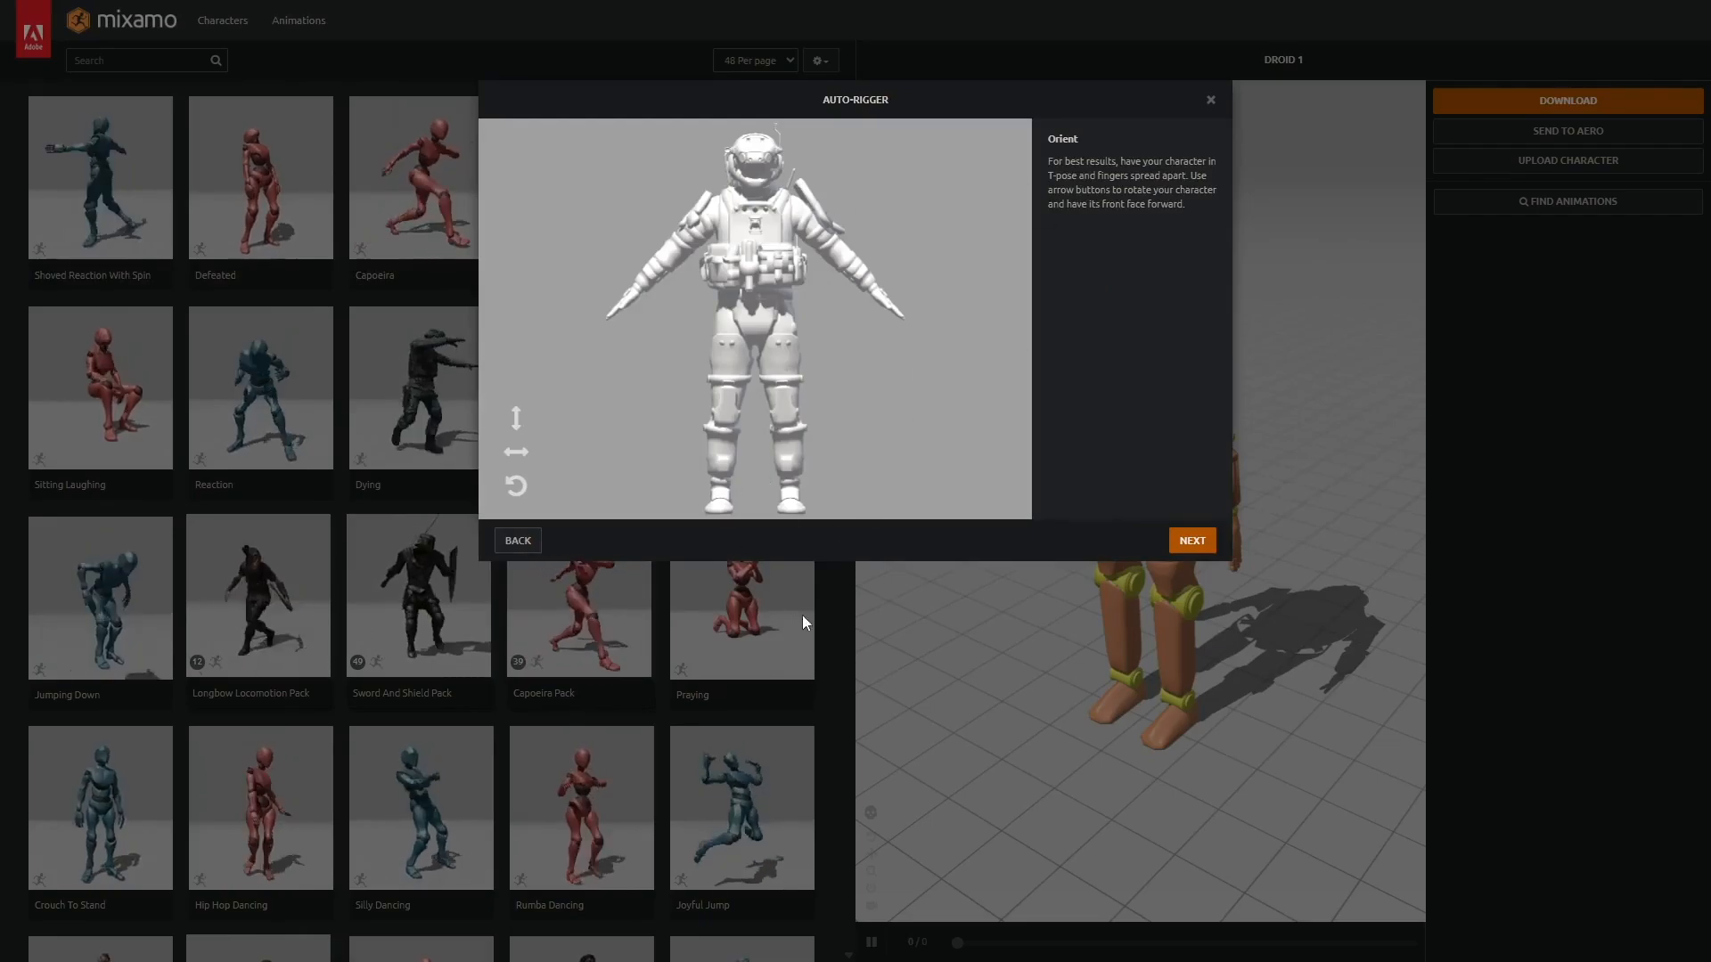
left_click(1194, 548)
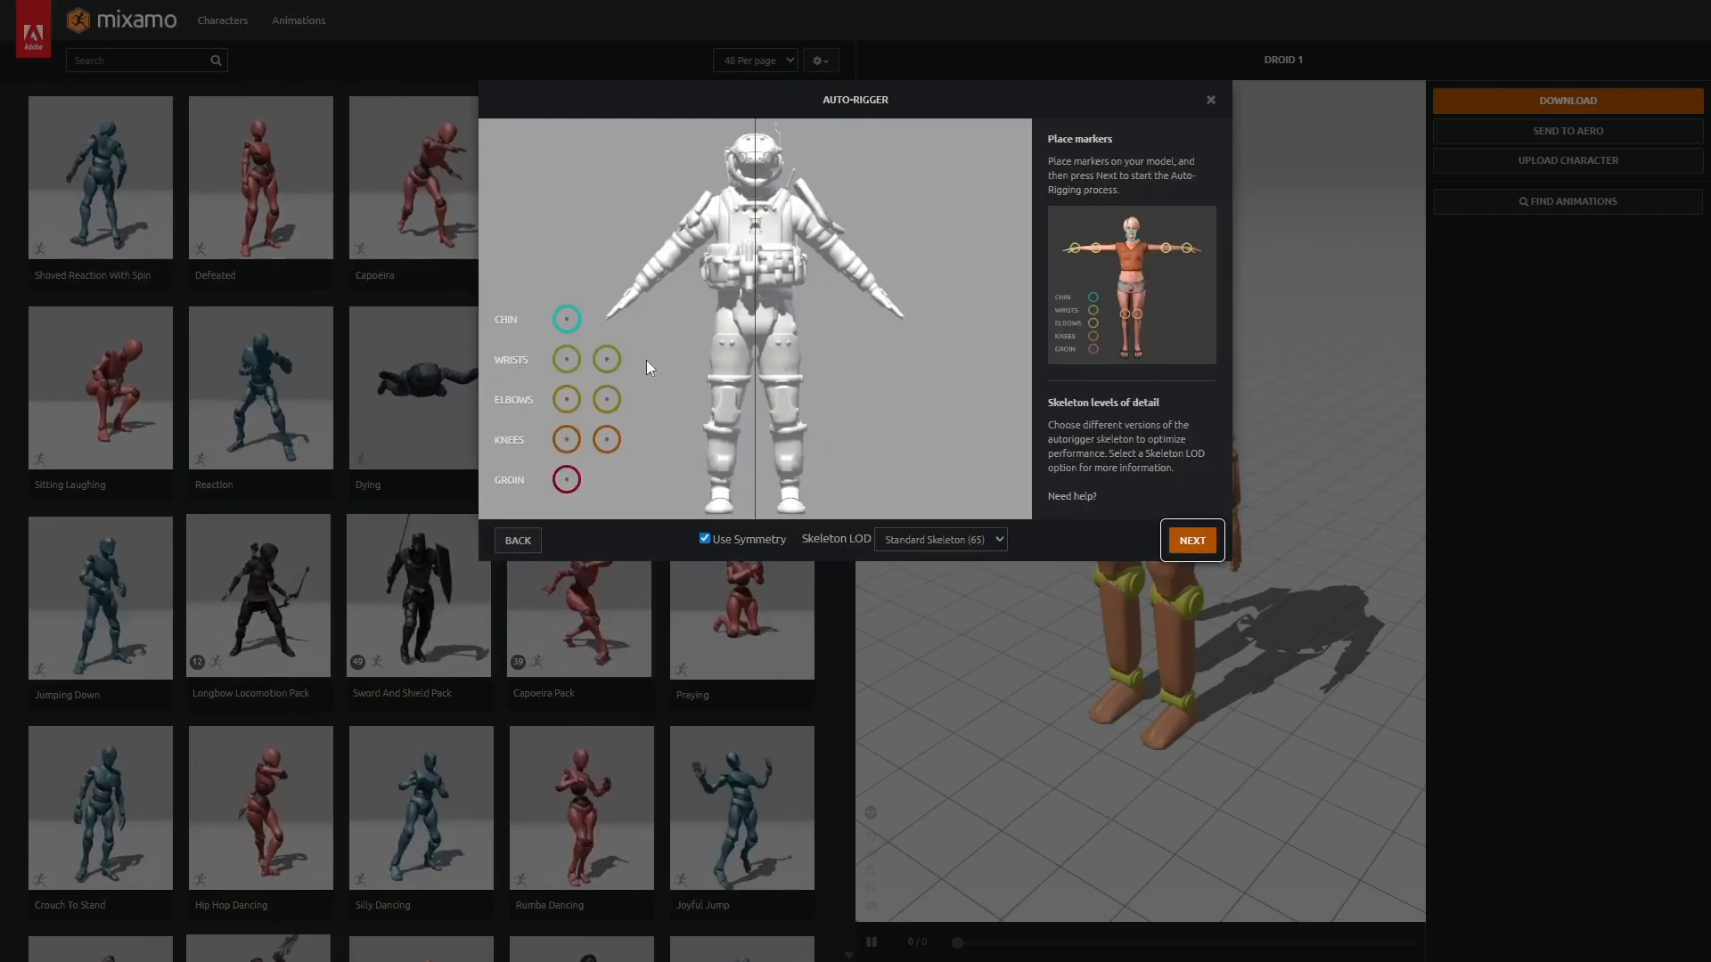
- Place symmetrical auto-rigger markers on the trooper's chin, wrists, elbows, knees and groin, and run the rigging with Standard Skeleton (65)
left_click_drag(561, 330, 756, 191)
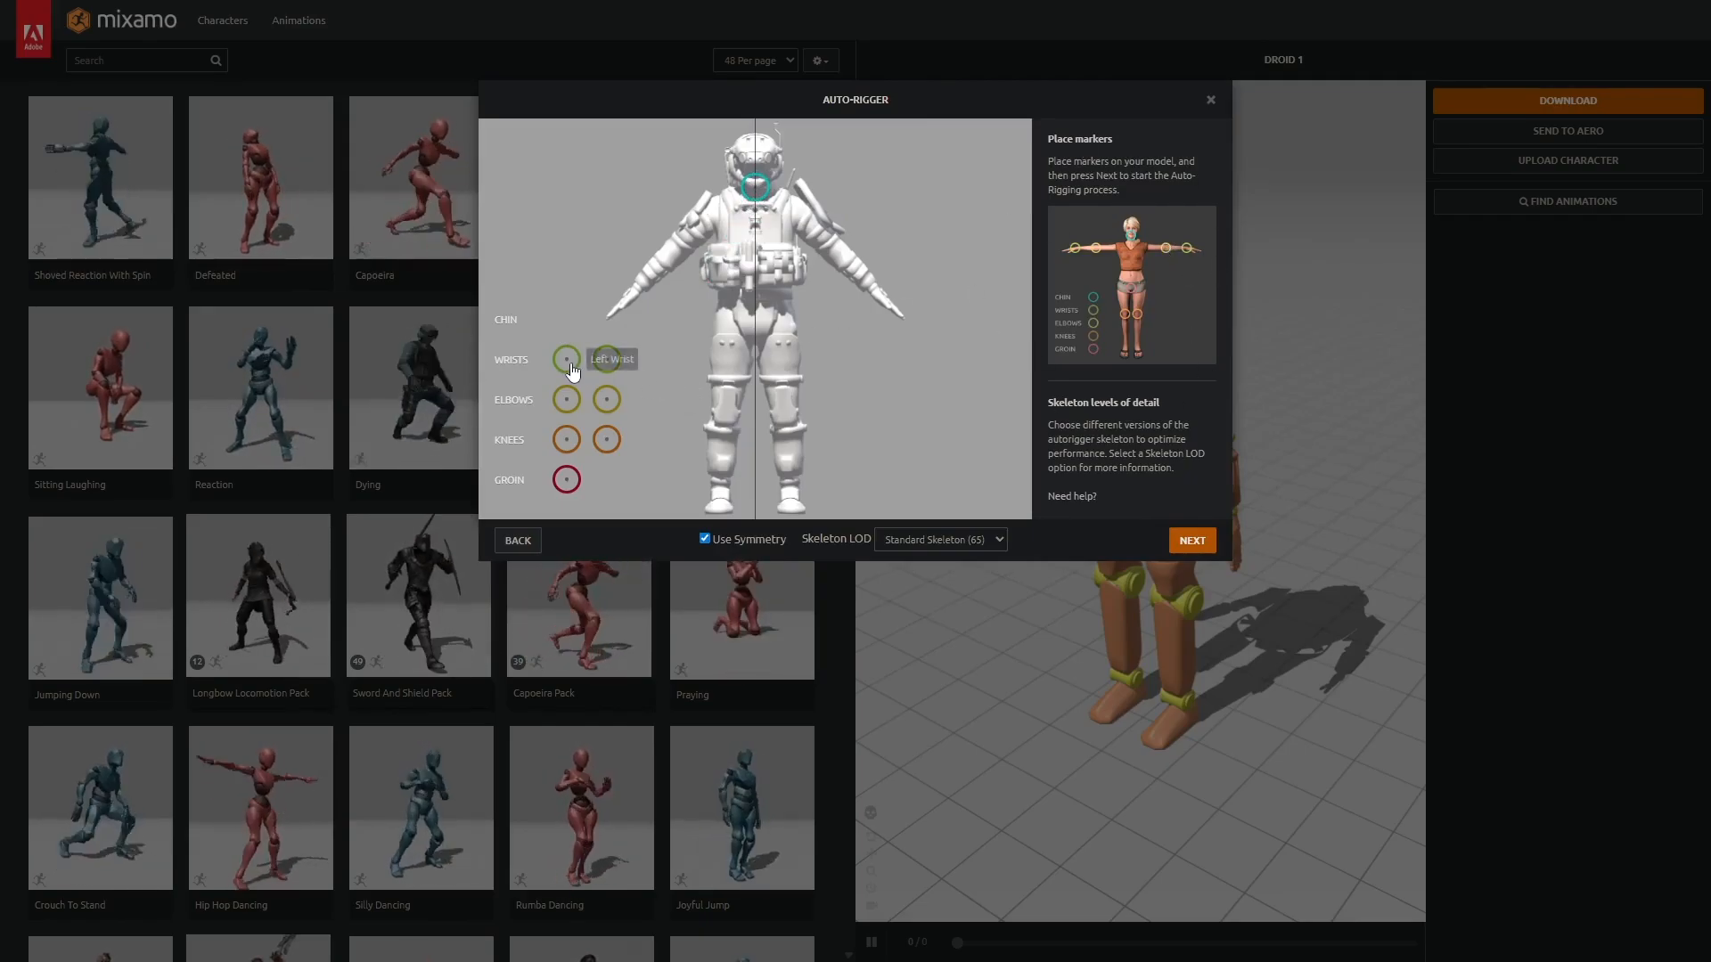
left_click_drag(571, 365, 641, 297)
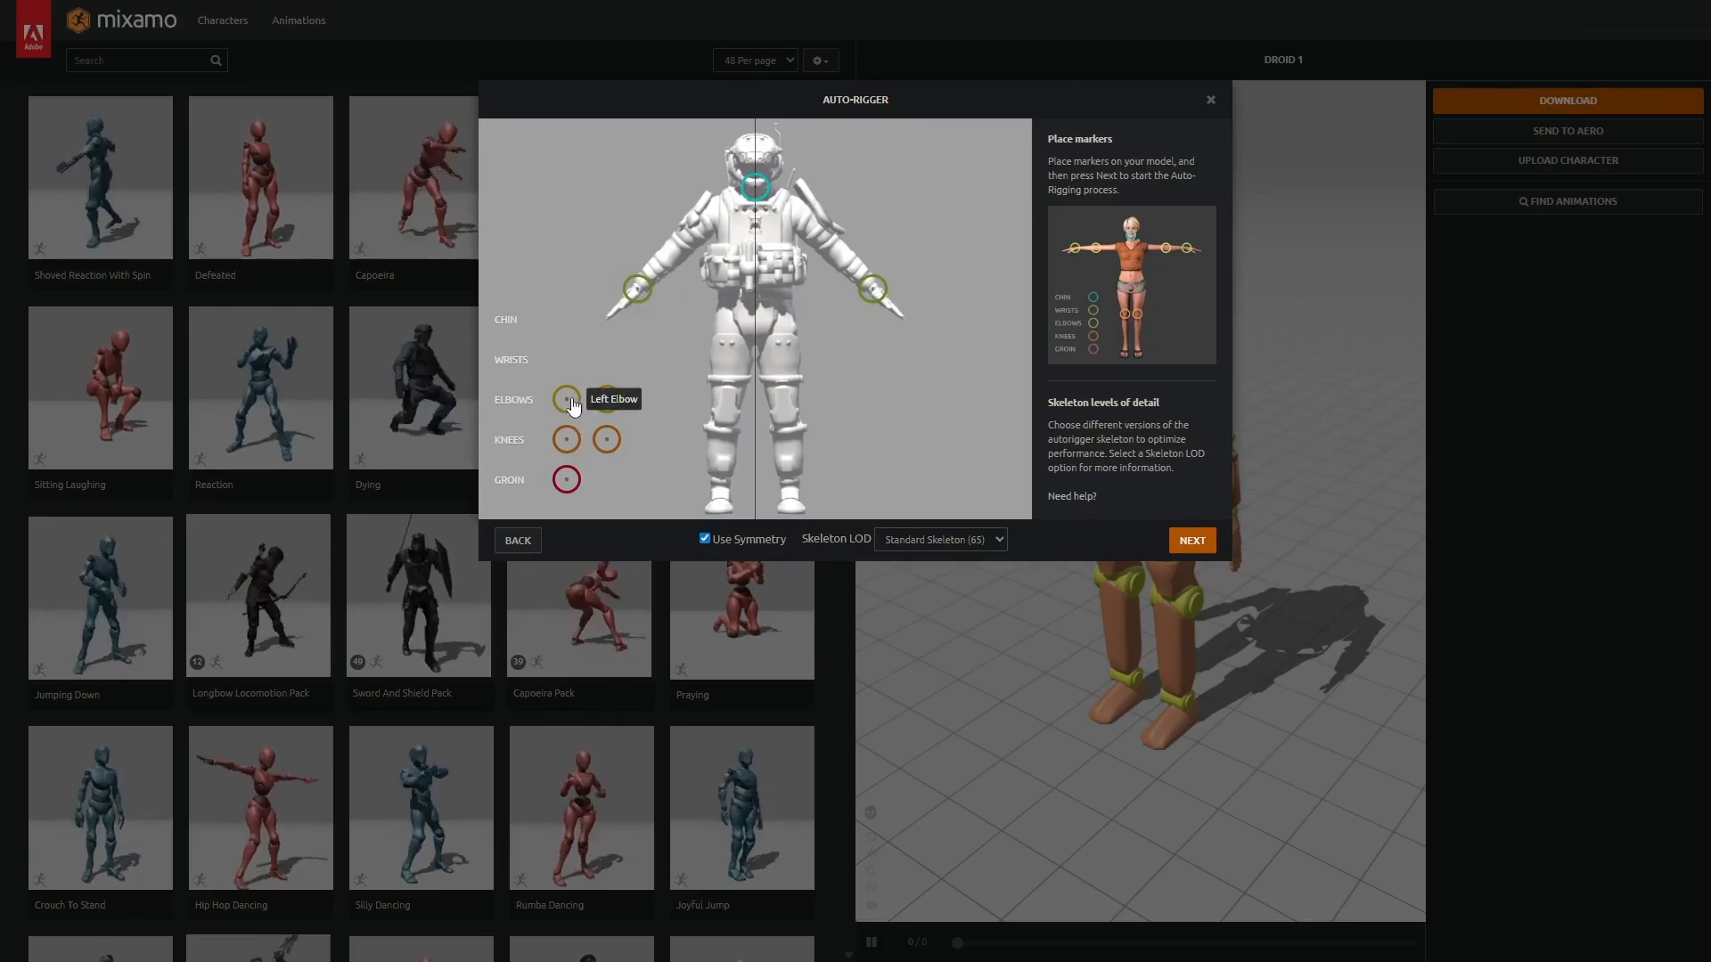
left_click_drag(571, 400, 674, 259)
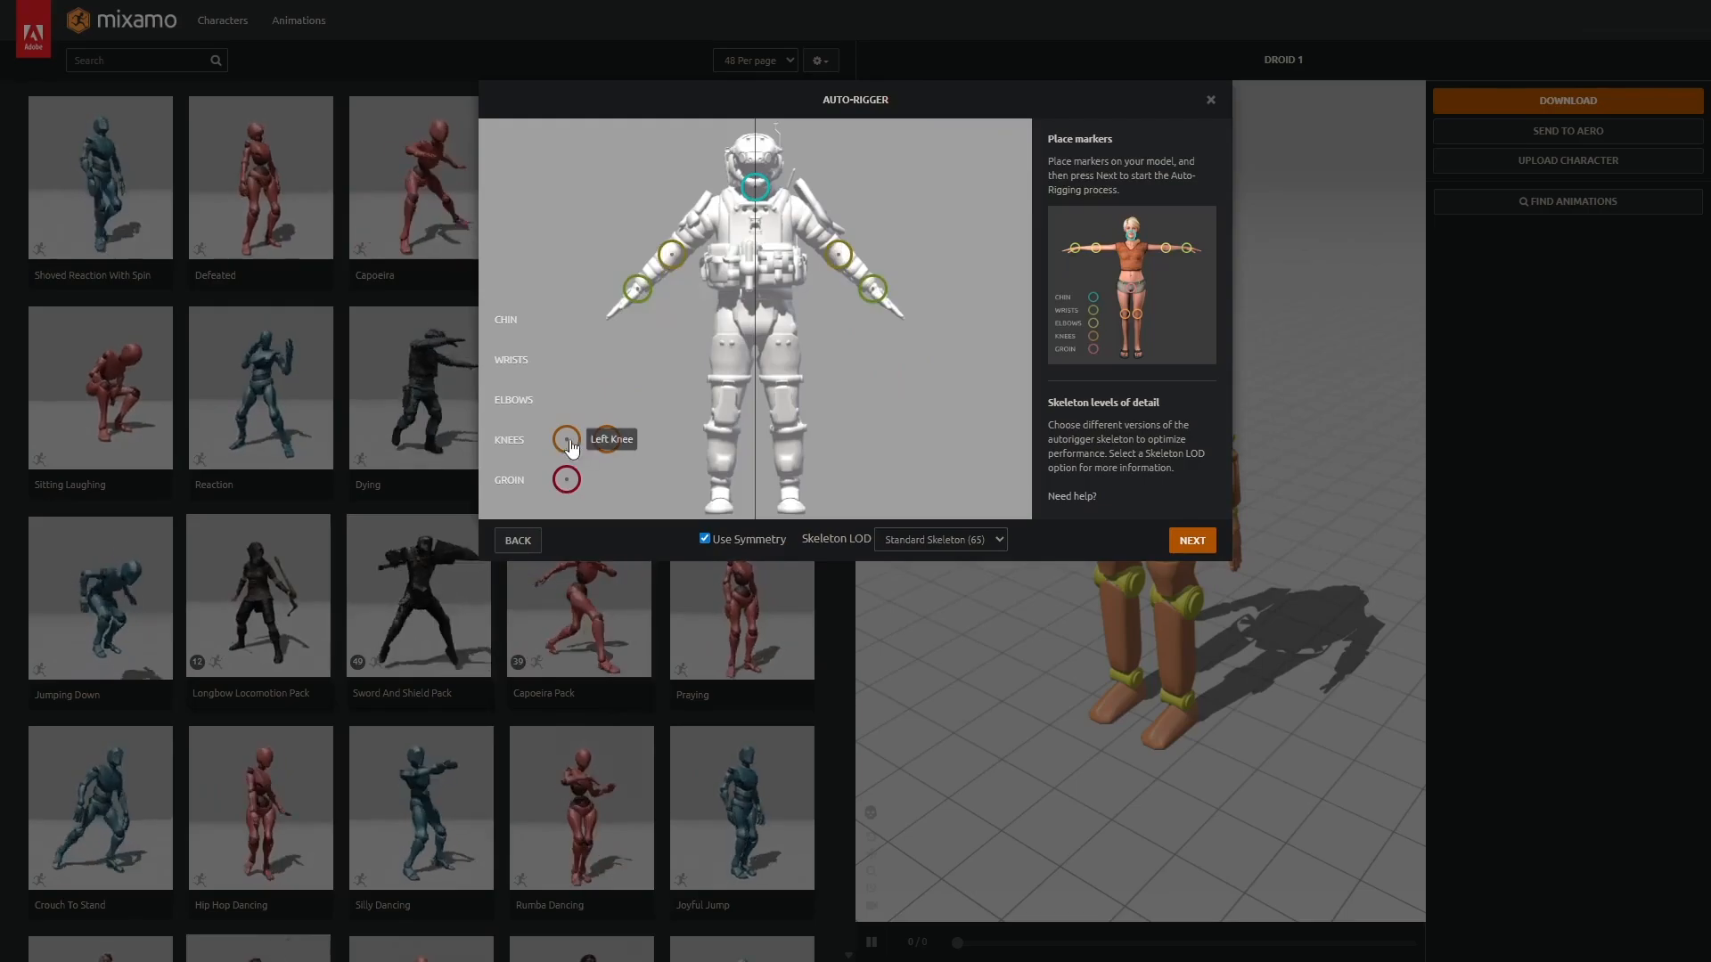
left_click_drag(571, 446, 714, 428)
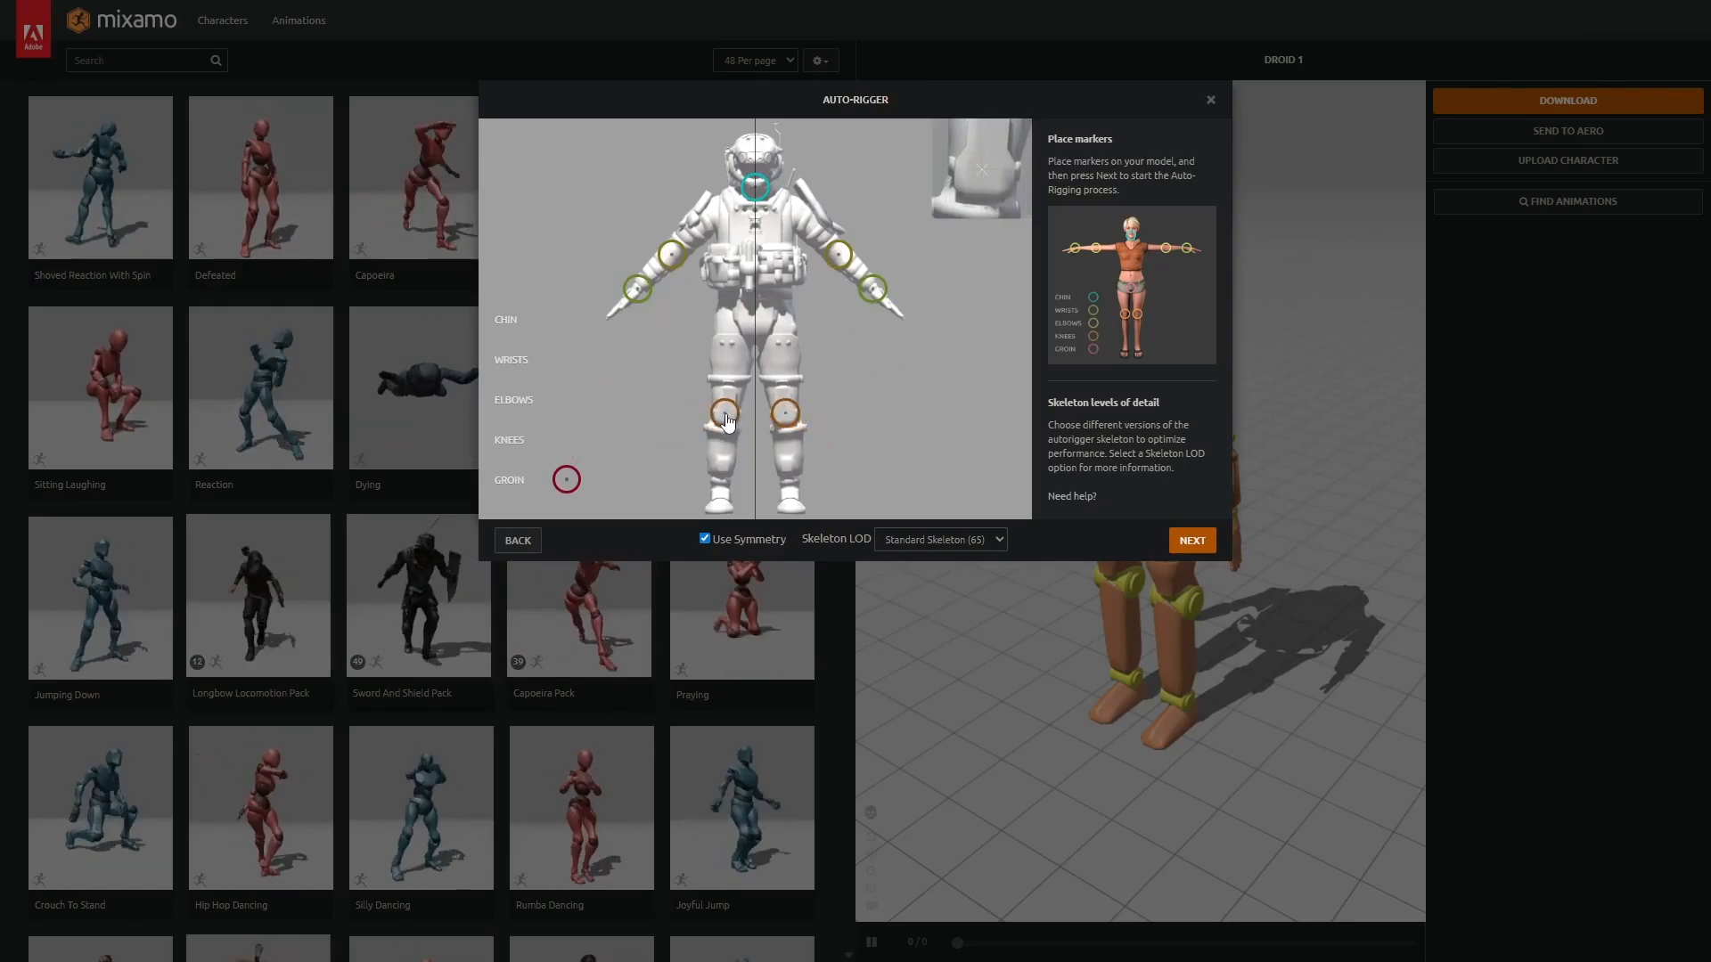
left_click_drag(728, 417, 728, 416)
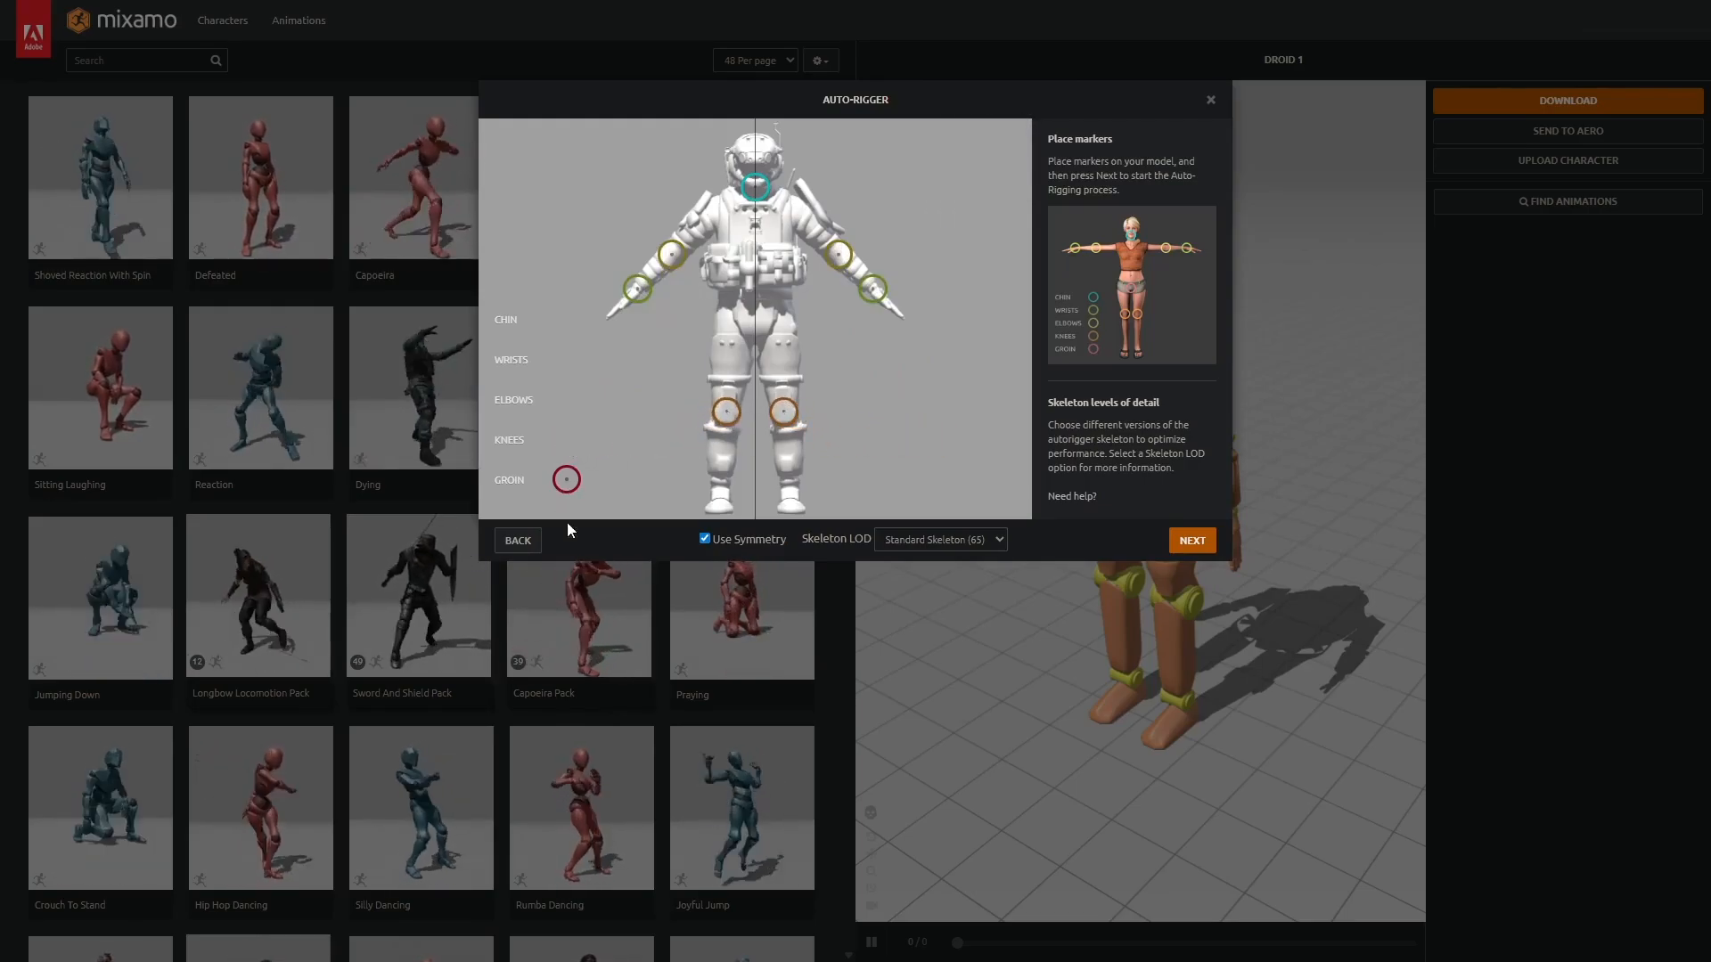
left_click_drag(559, 481, 565, 485)
left_click_drag(709, 376, 756, 352)
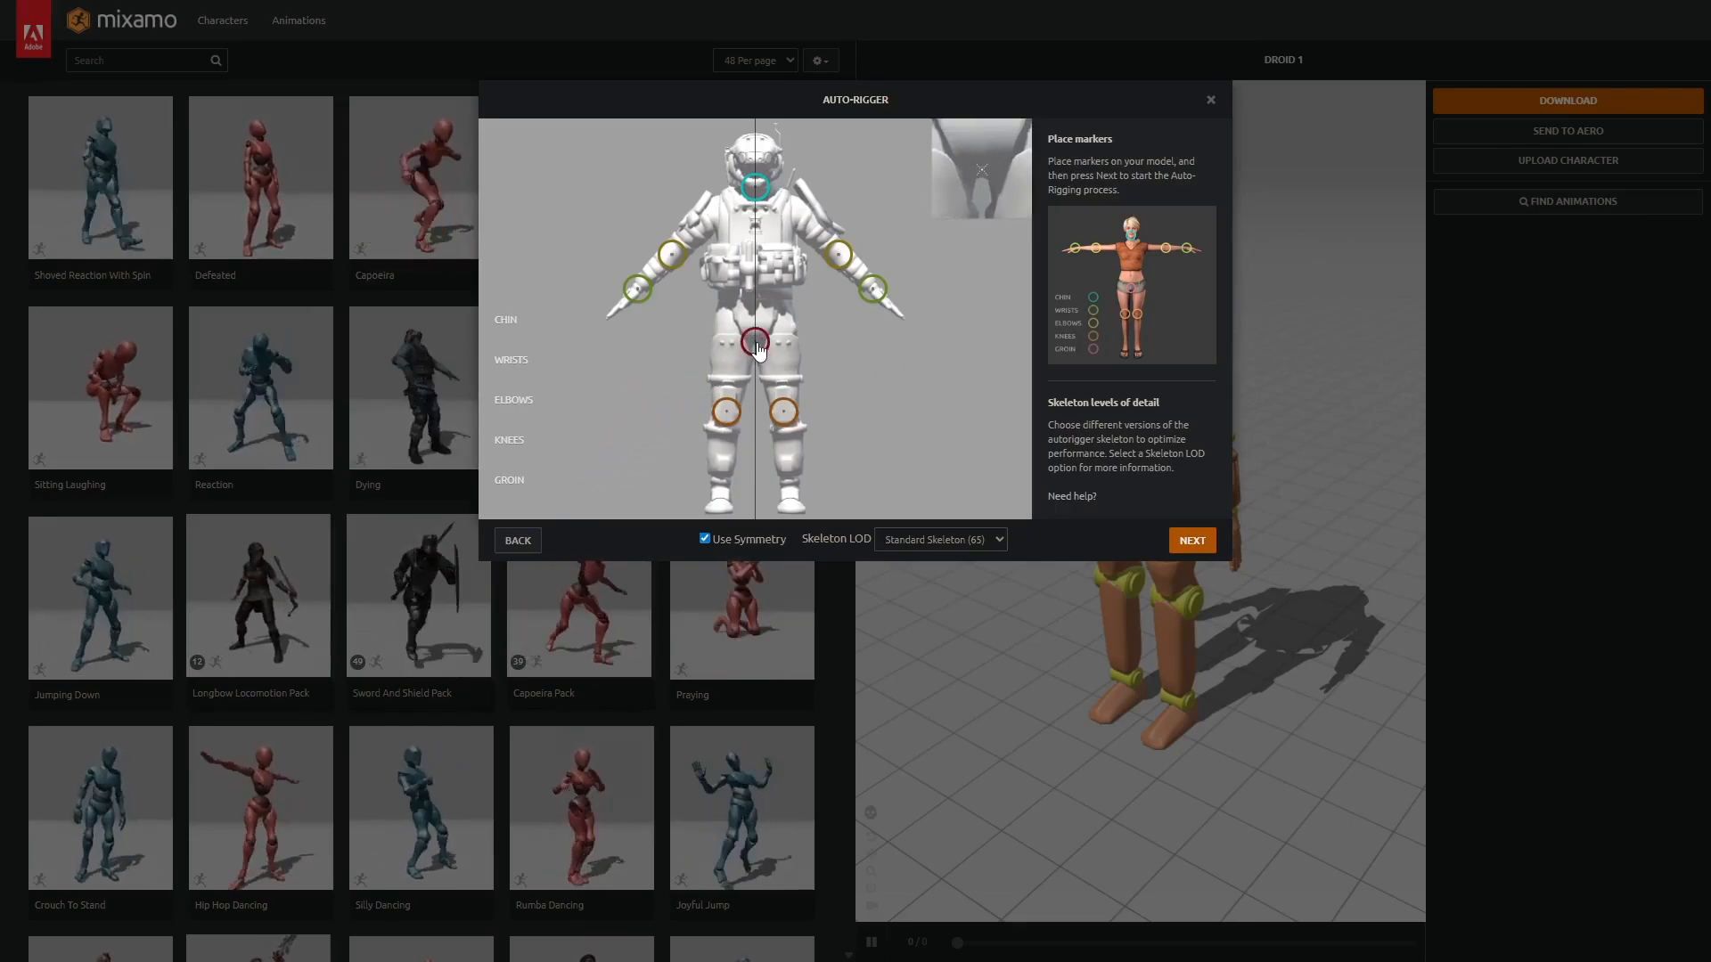
left_click_drag(756, 352, 756, 351)
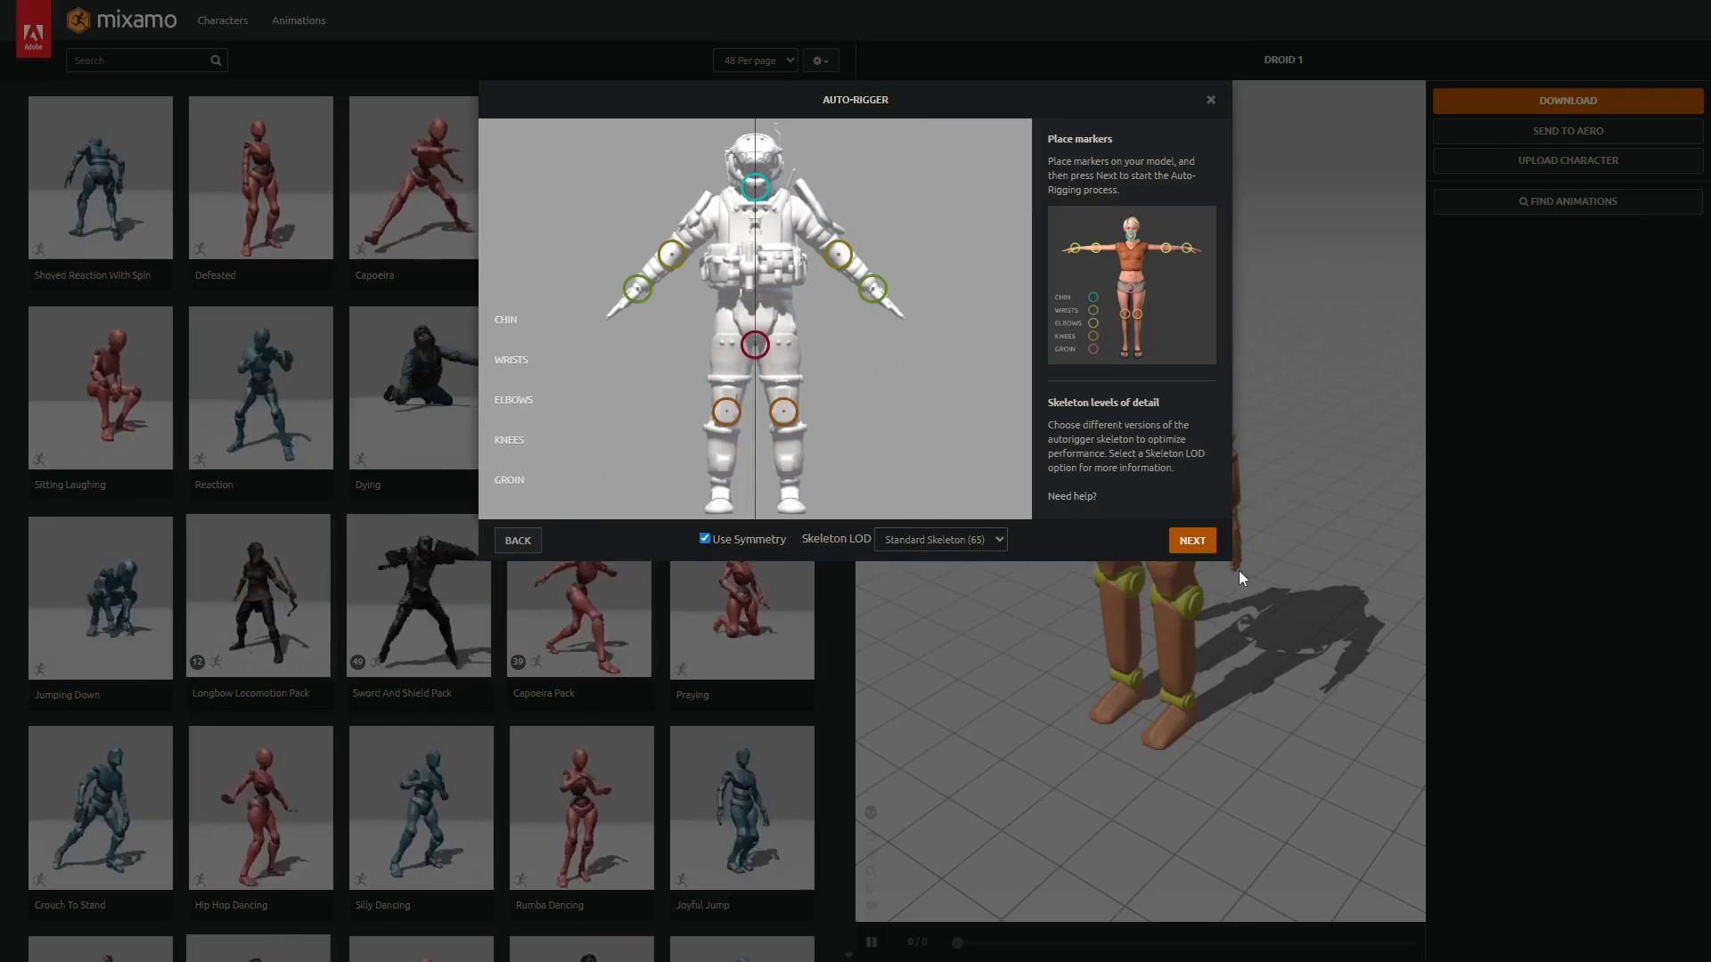
left_click(1208, 550)
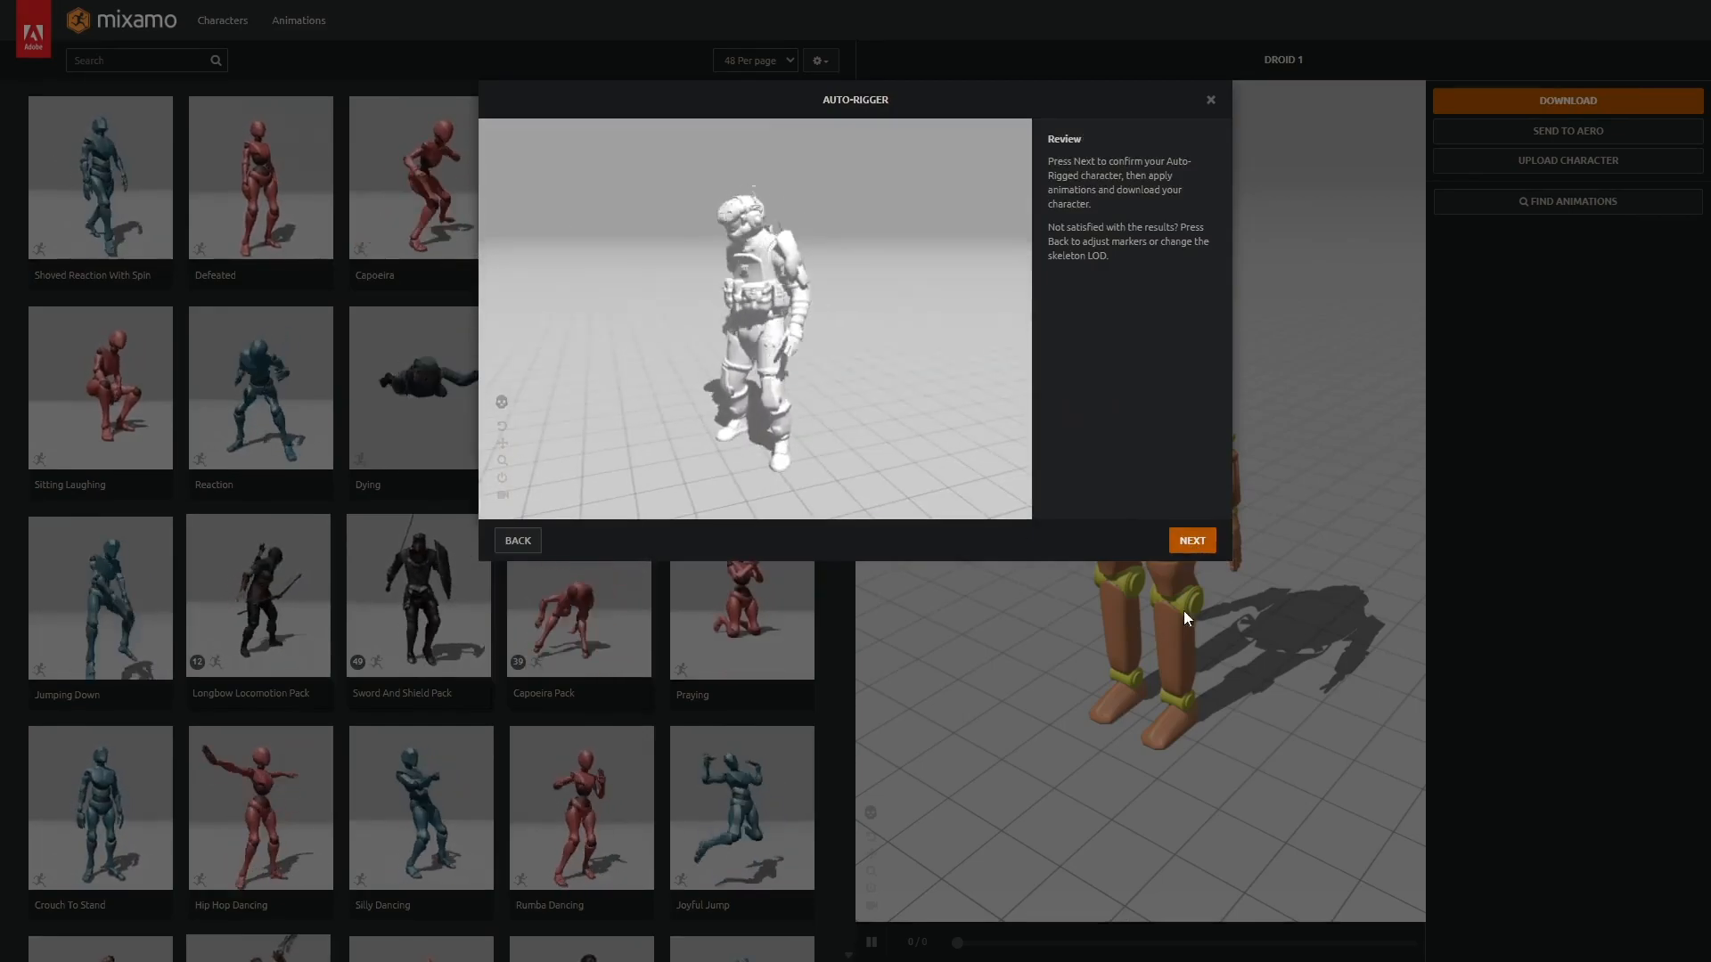
- Accept the auto-rigged trooper and download it as FBX Binary (.fbx) in T-pose
left_click(1191, 541)
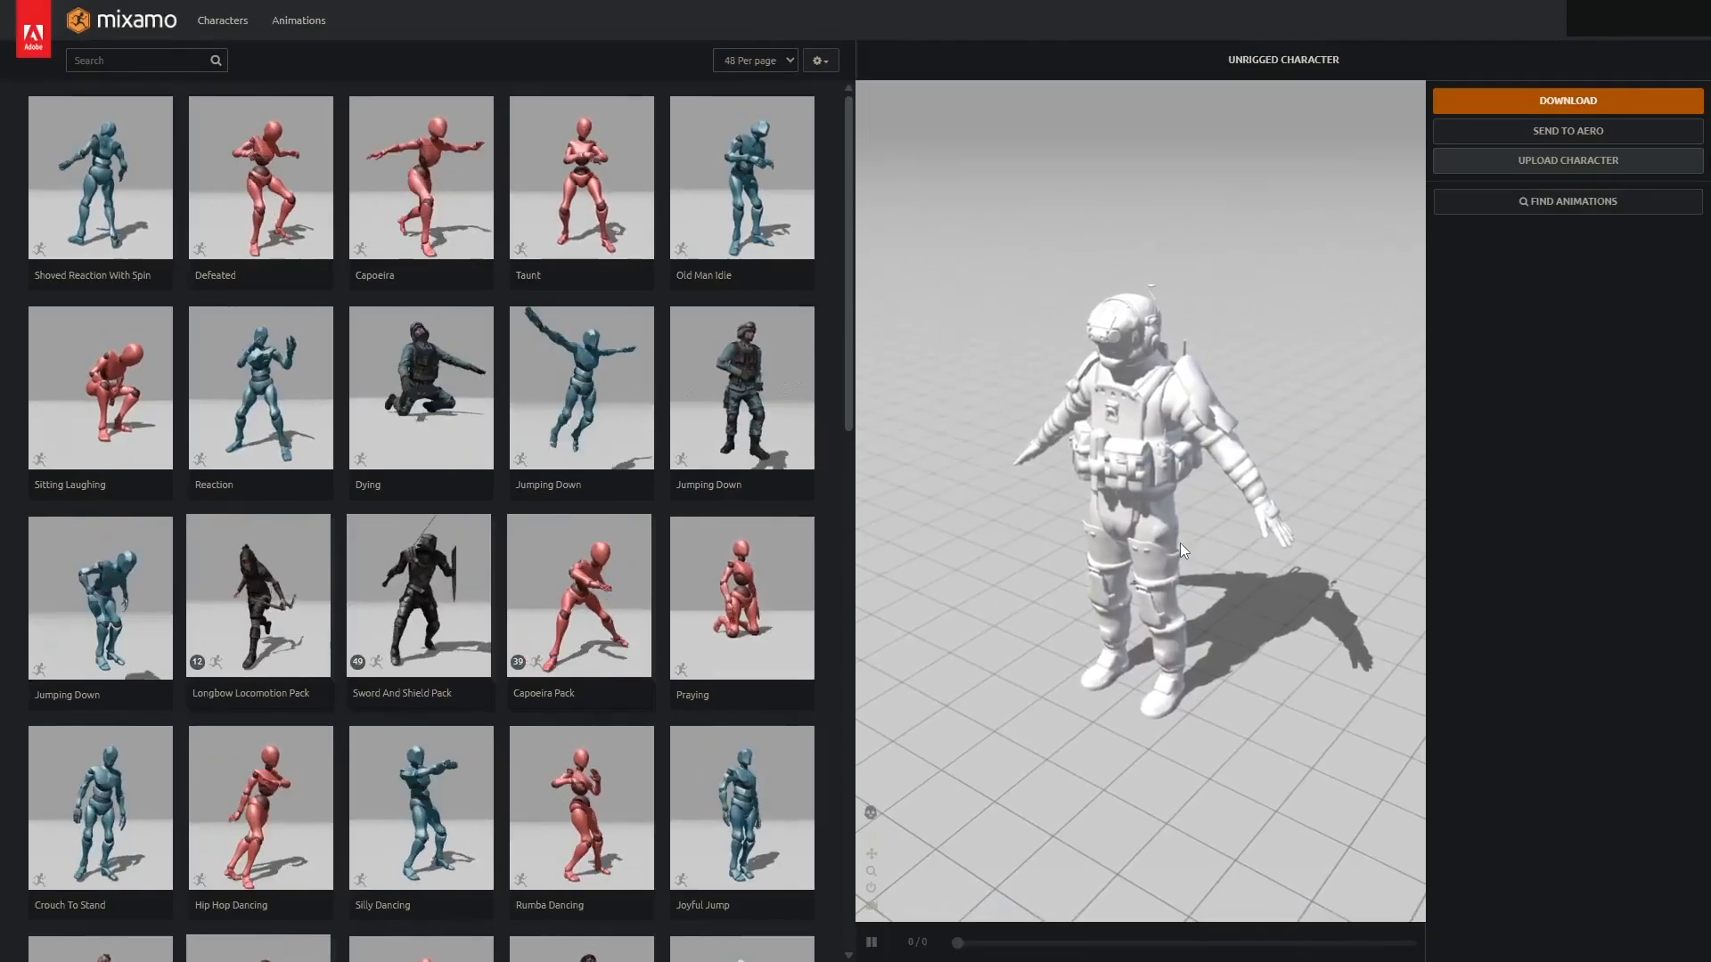
left_click(1568, 100)
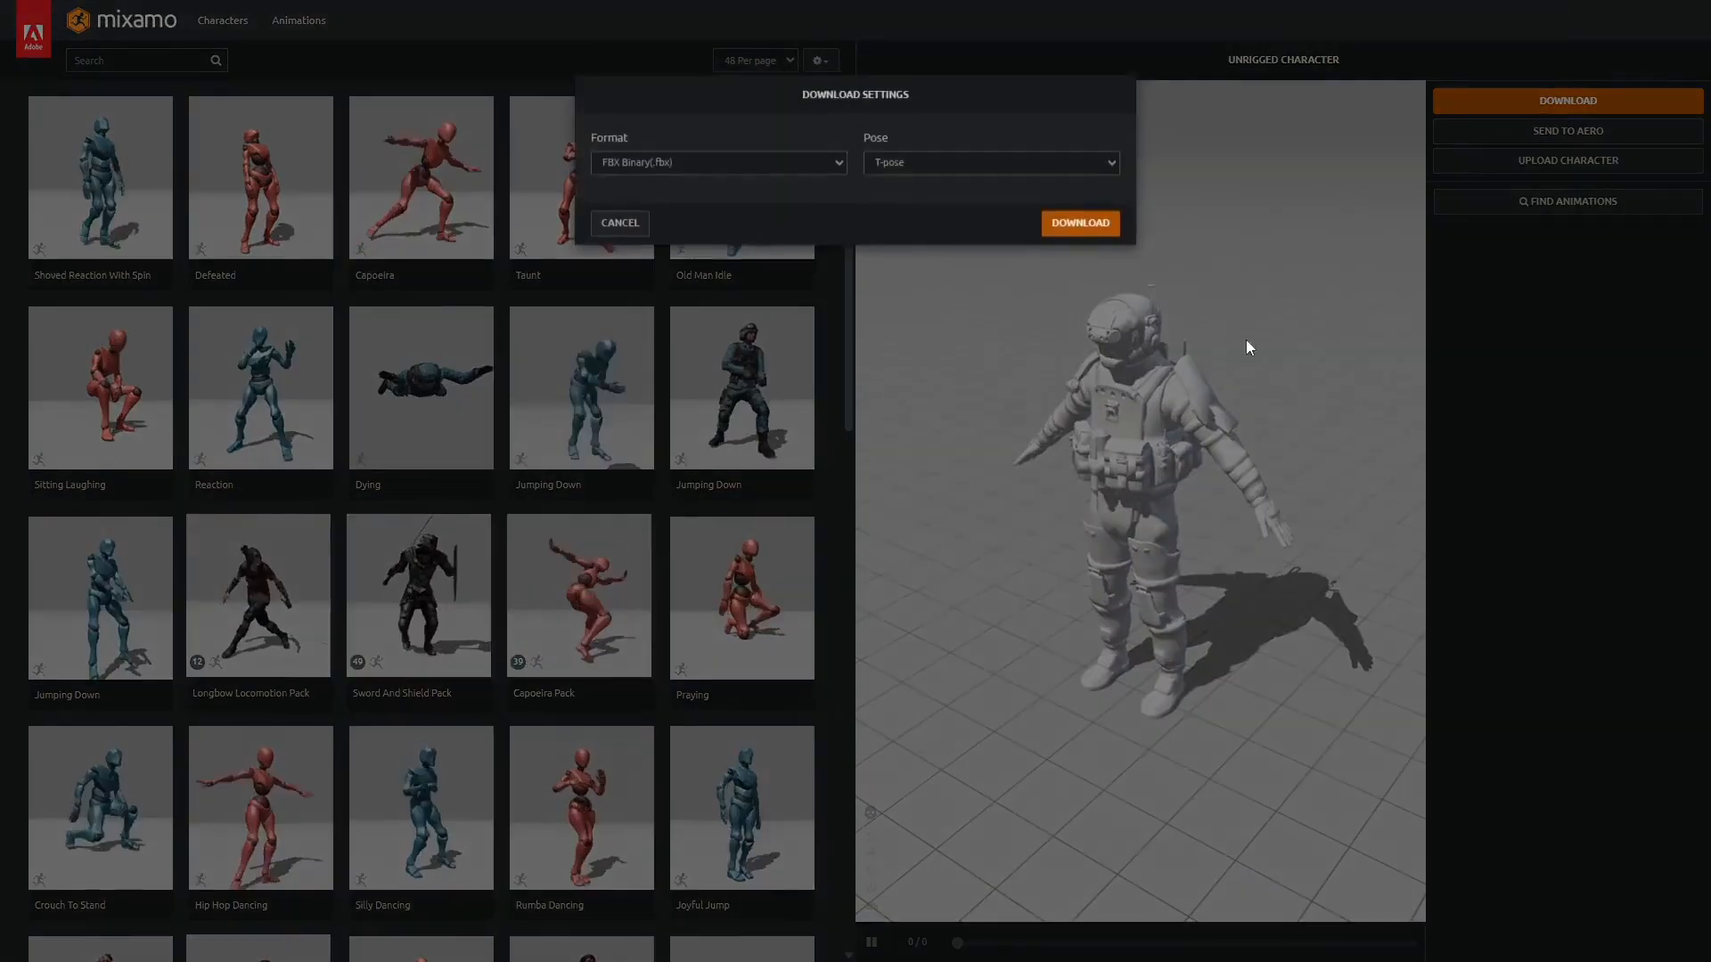
left_click(1060, 232)
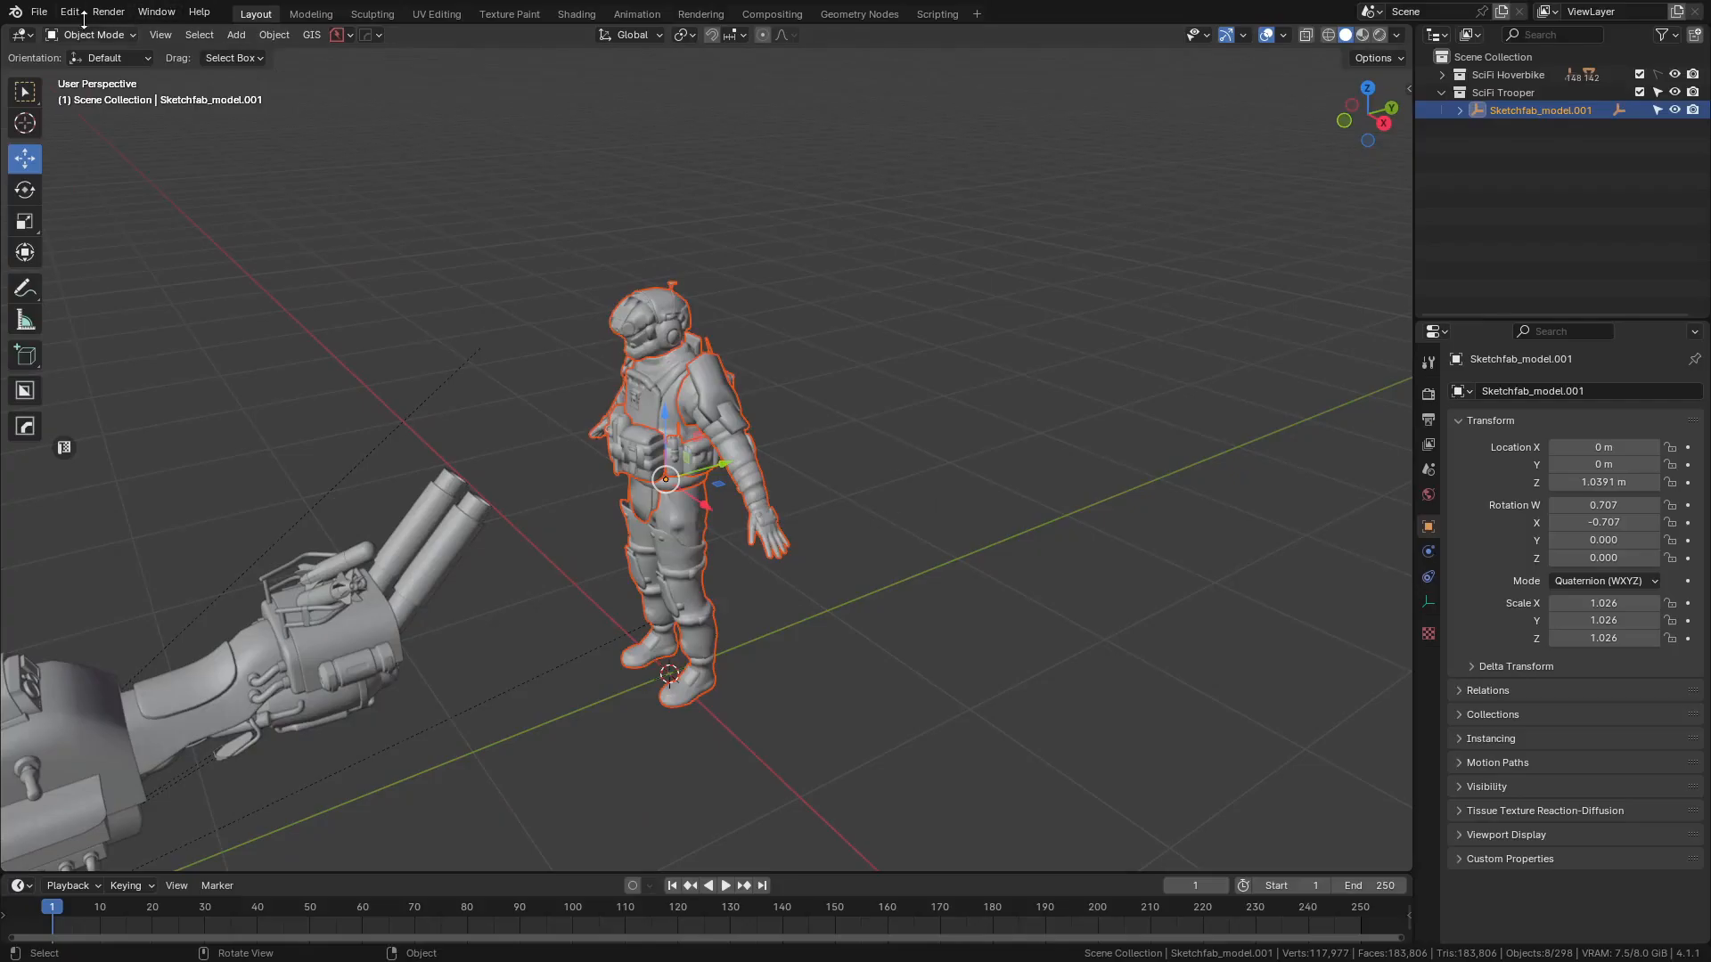
- Switch to Blender and import Rigged SciFi Trooper.fbx from the Sci Fi Trooper folder with the default FBX settings
left_click(39, 12)
mouse_move(84, 264)
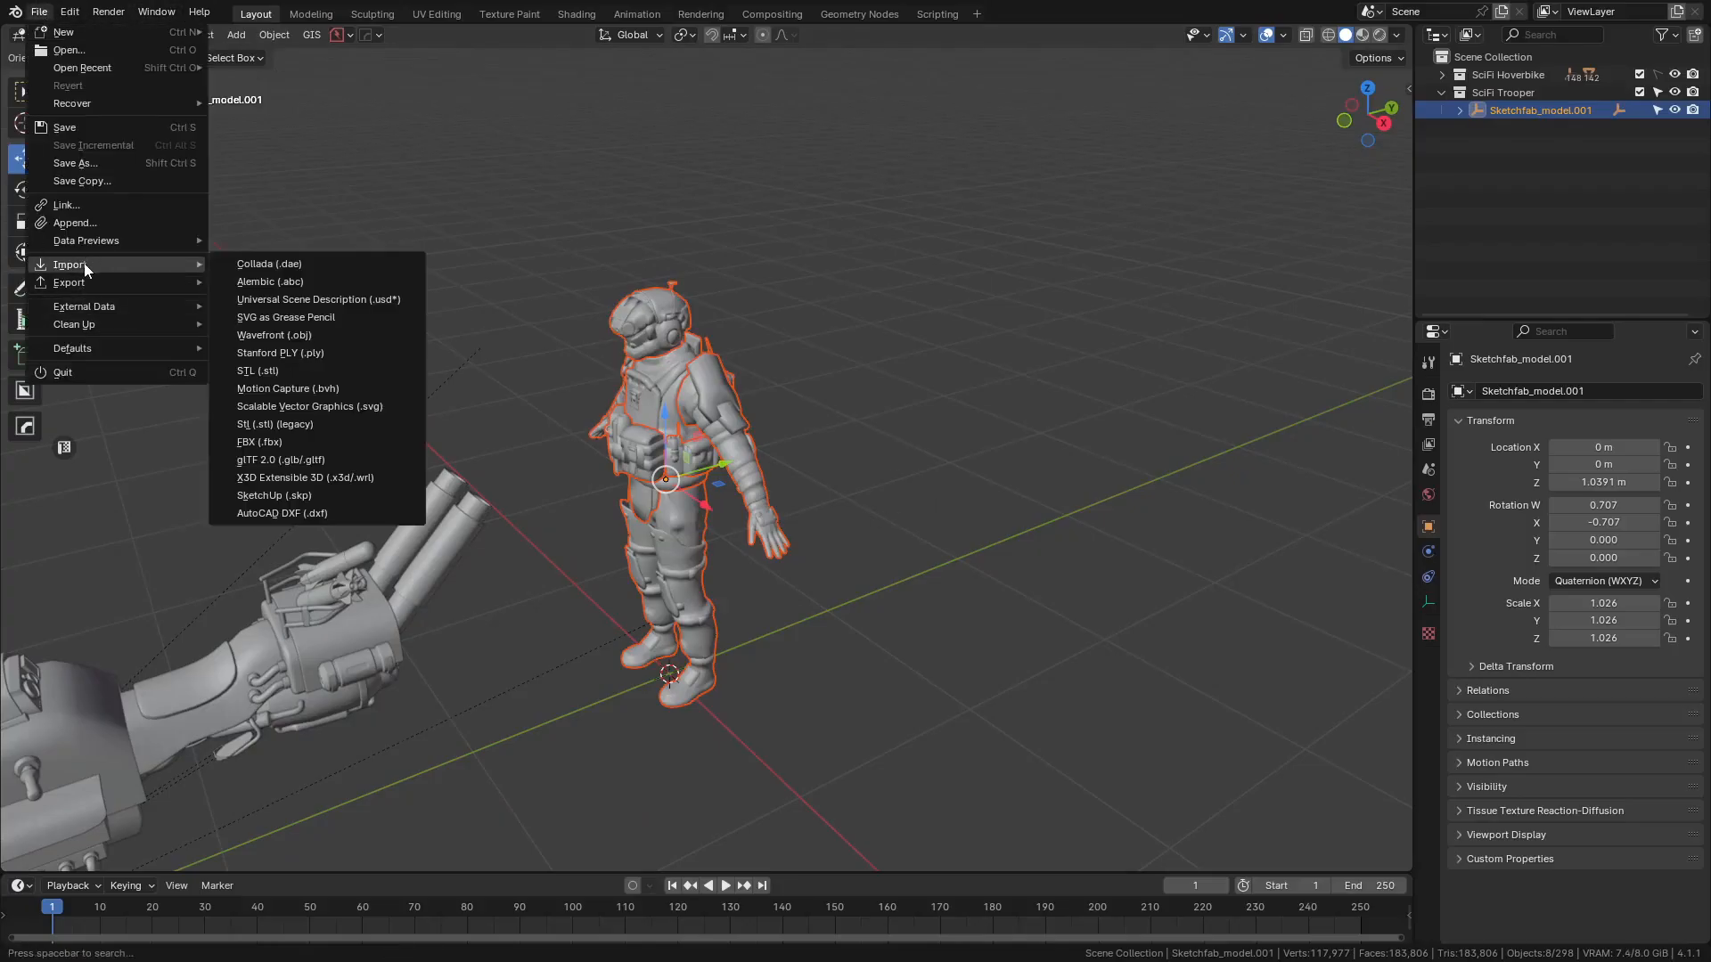
left_click(297, 442)
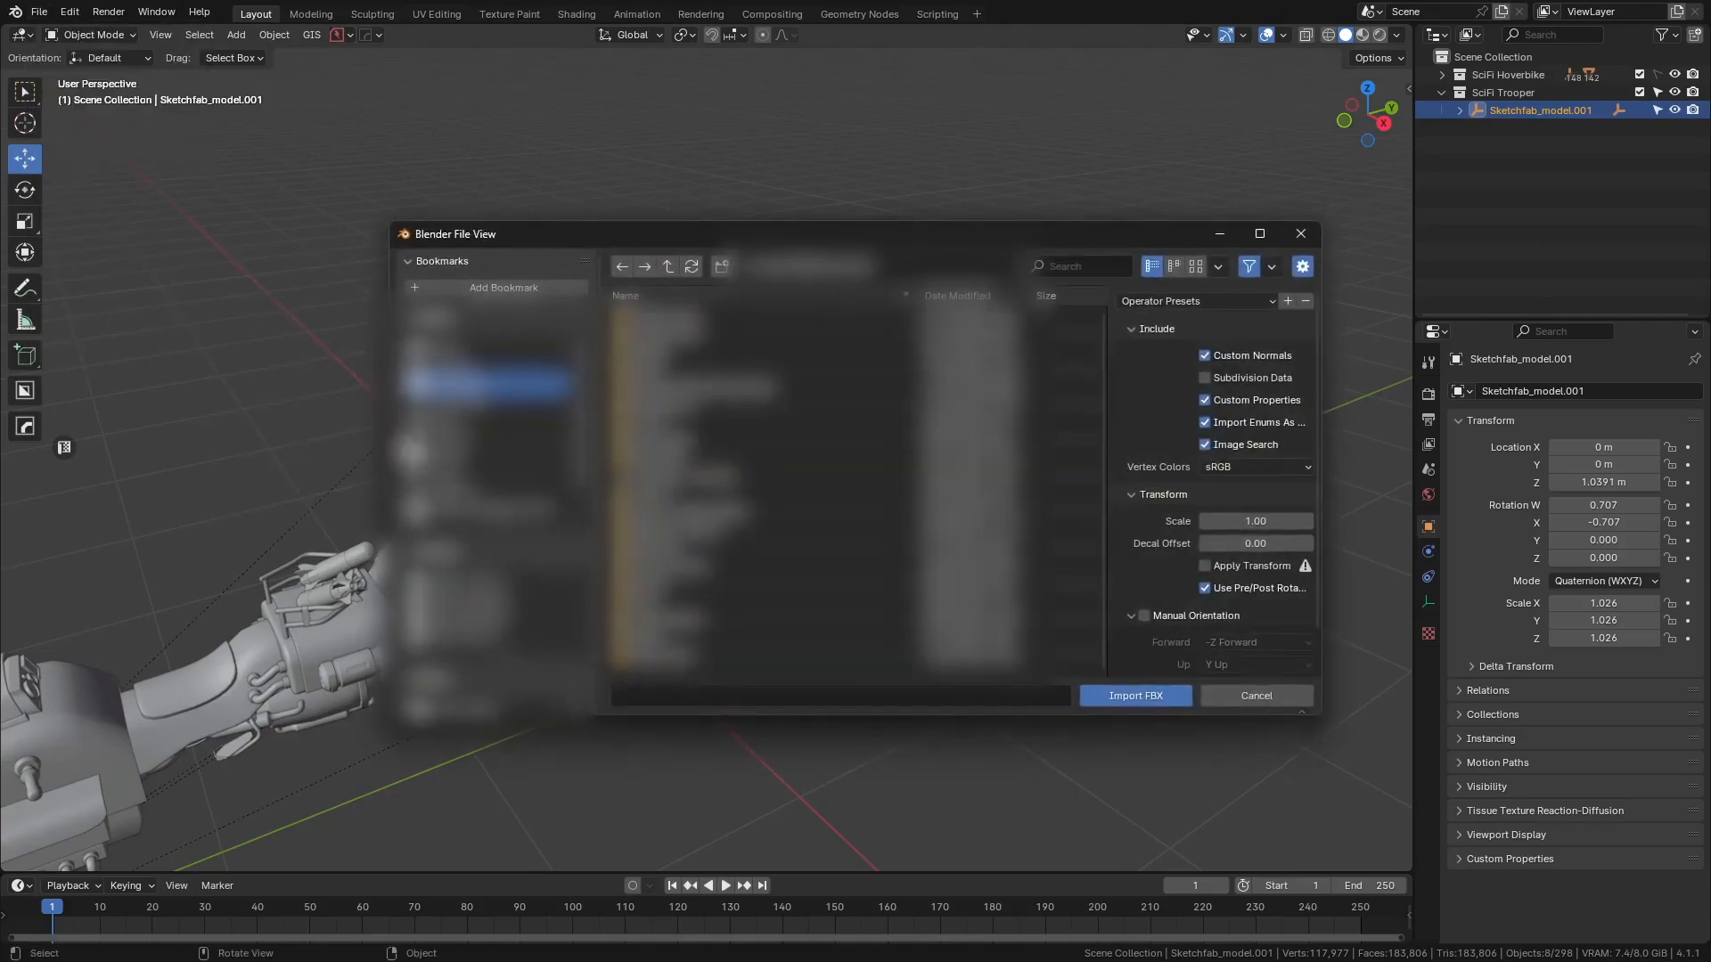
left_click(478, 597)
double_click(661, 335)
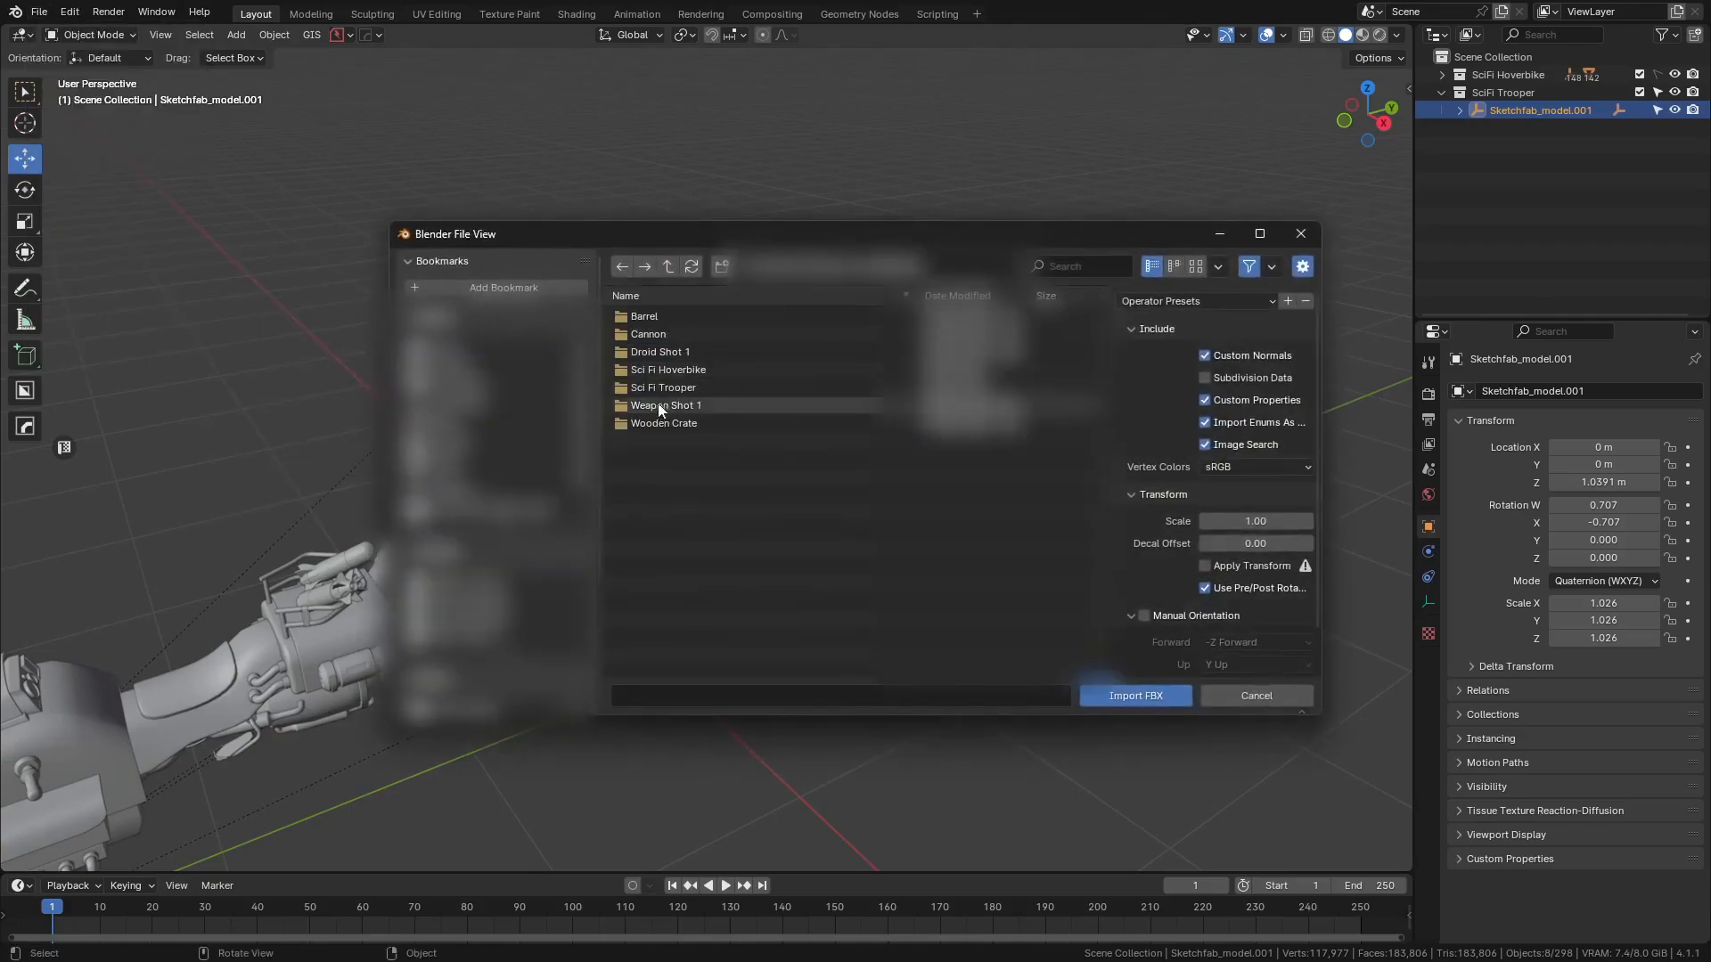
double_click(661, 370)
left_click(669, 269)
double_click(661, 388)
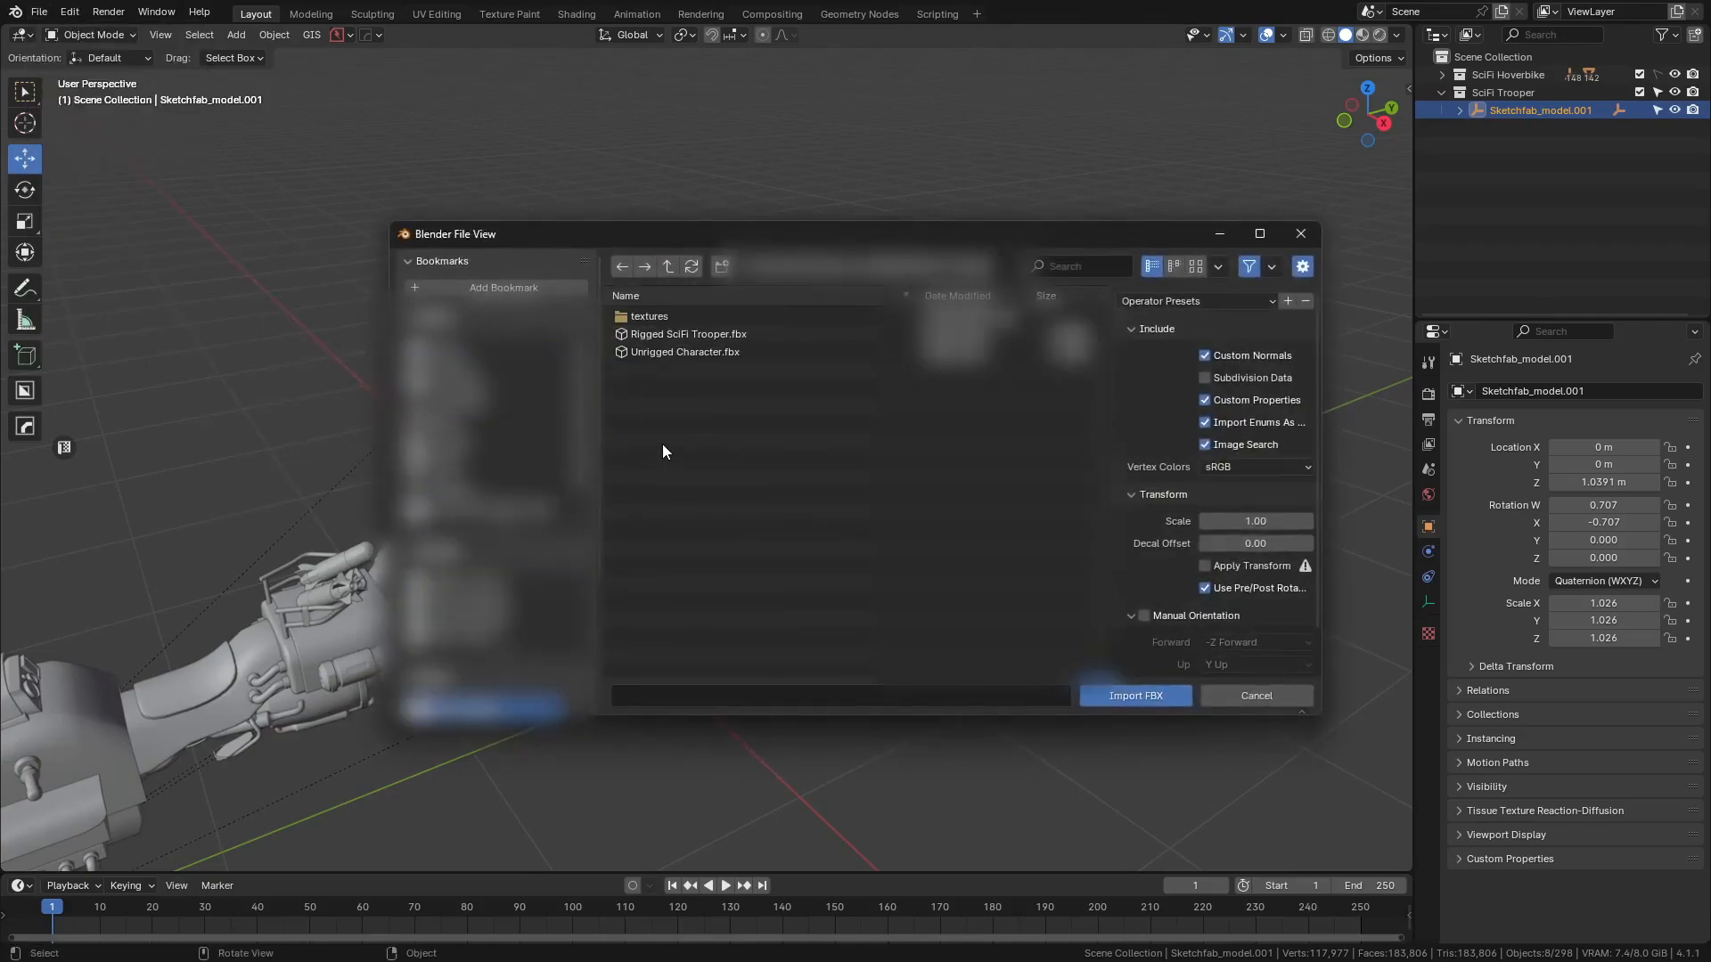
left_click(678, 336)
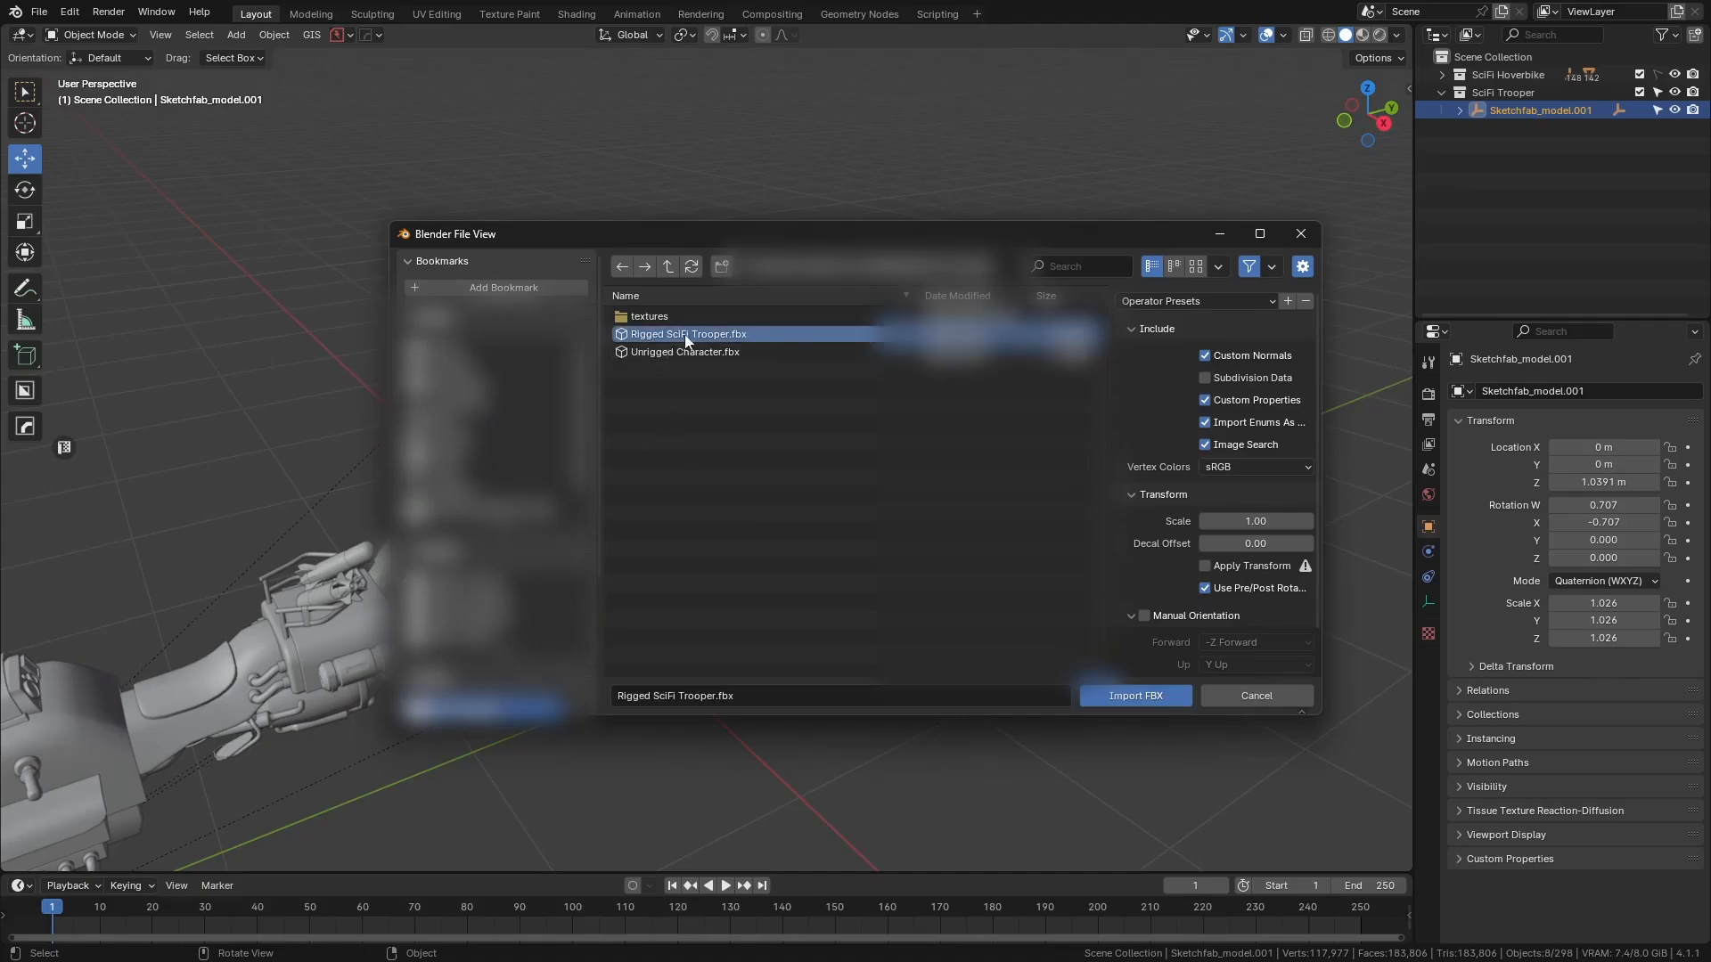
left_click(1130, 696)
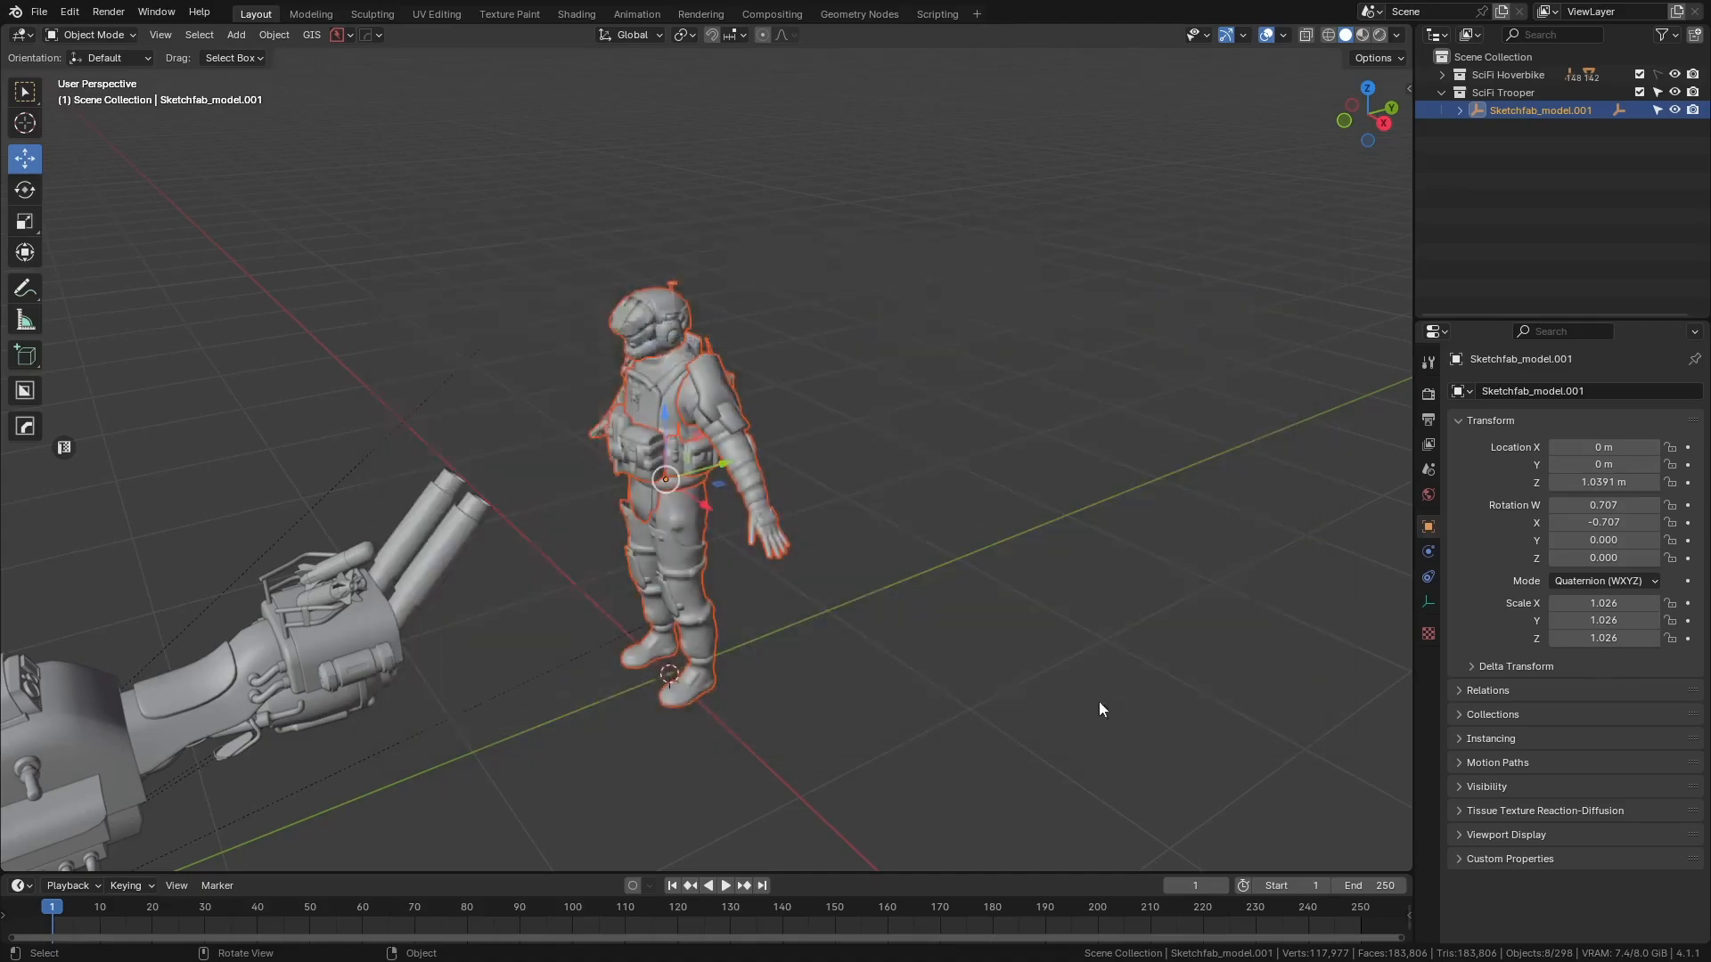
- Move the imported rigged trooper along the Y axis to about -4.33 m, in front of the hoverbike
scroll(804, 526, "down", 3)
middle_click_drag(804, 526, 752, 529)
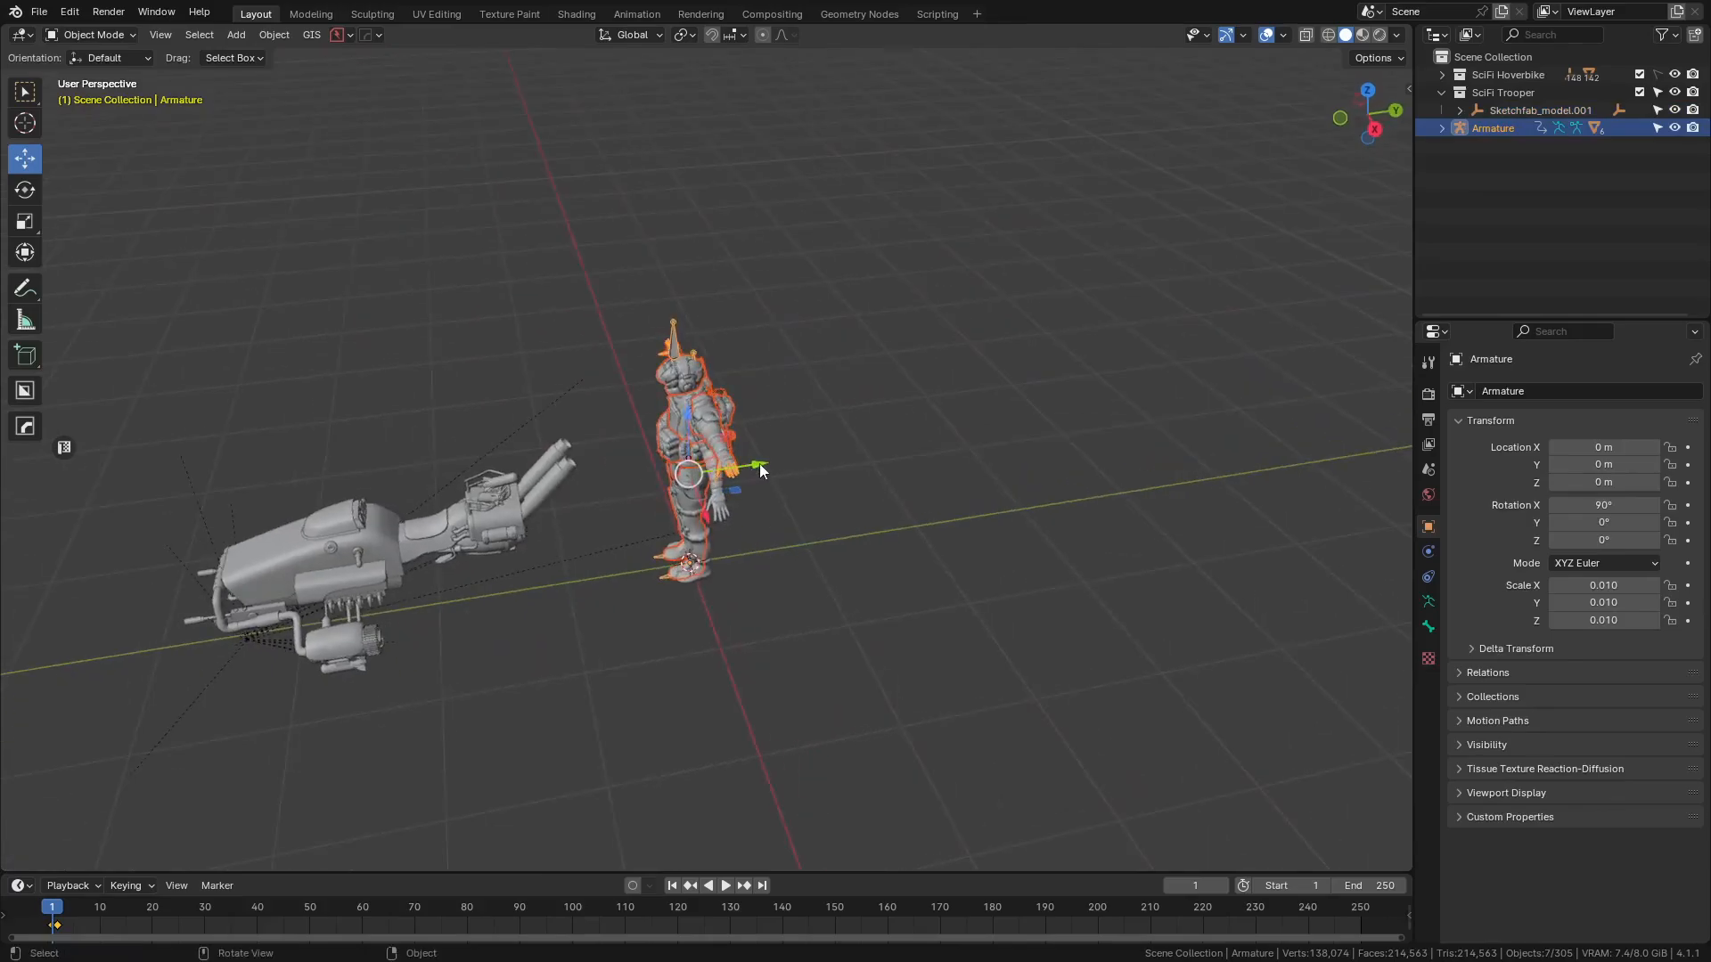
left_click_drag(759, 464, 145, 551)
middle_click_drag(416, 628, 824, 627, "shift")
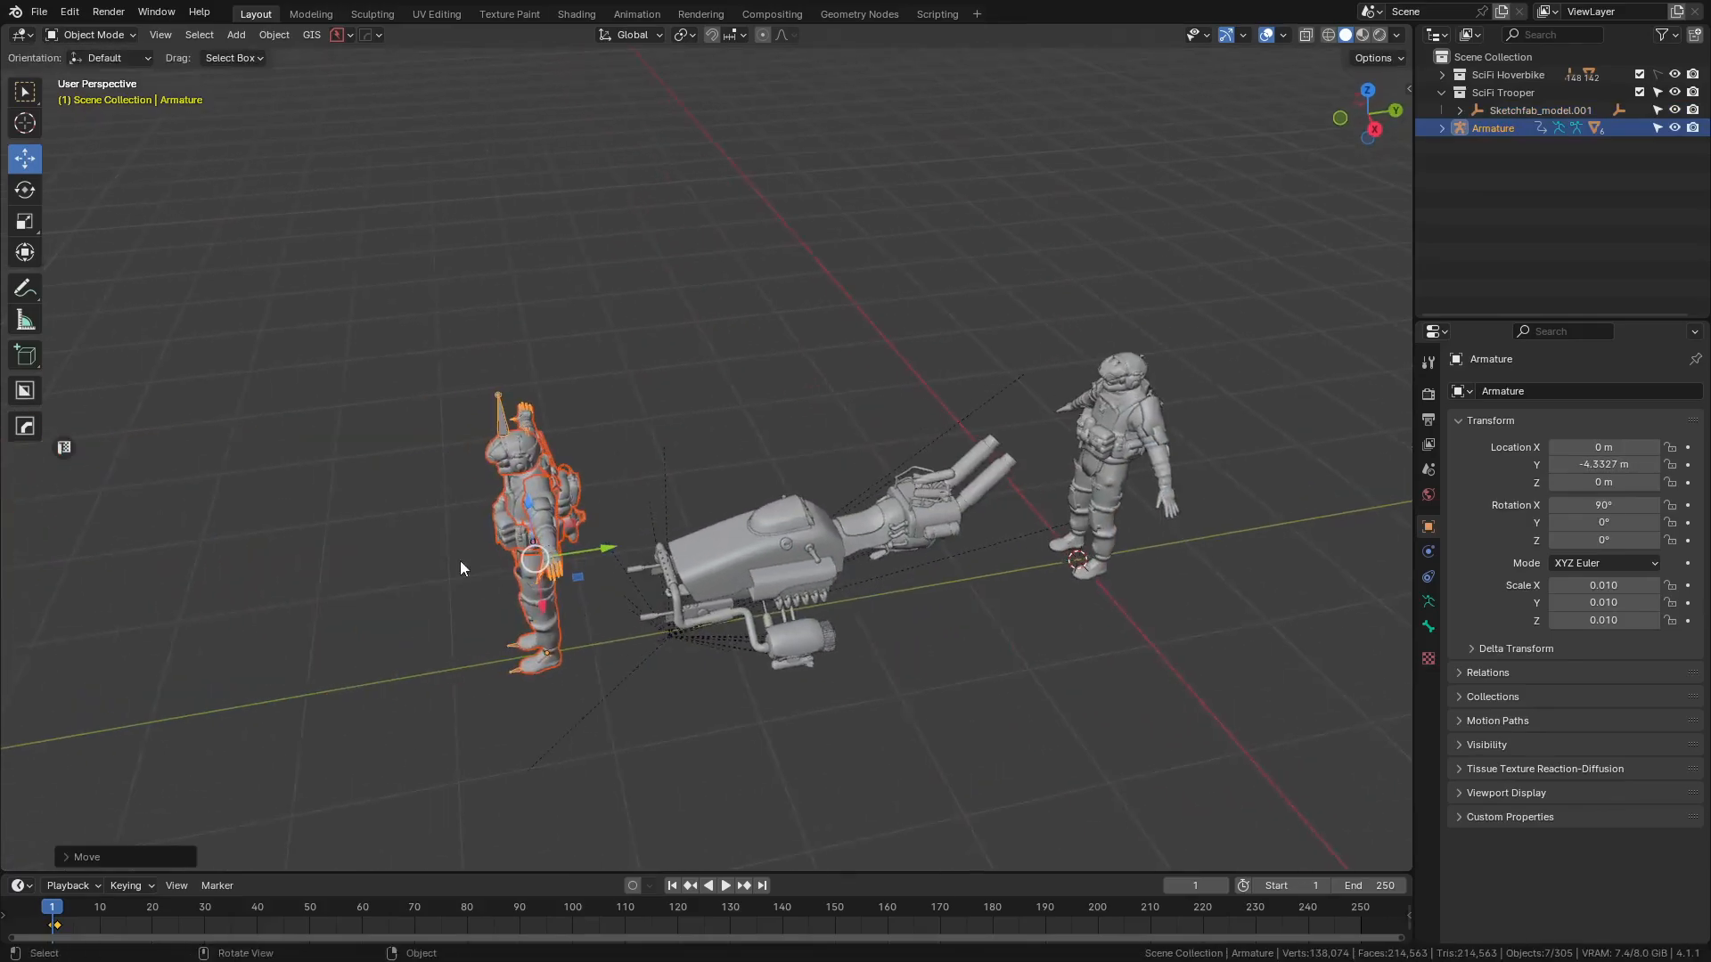
- Examine the rigged trooper's mesh close up in wireframe, and return to solid shading
middle_click_drag(460, 559, 682, 468)
scroll(575, 501, "up", 3)
key("shift+z")
left_click(632, 184)
scroll(536, 324, "up", 4)
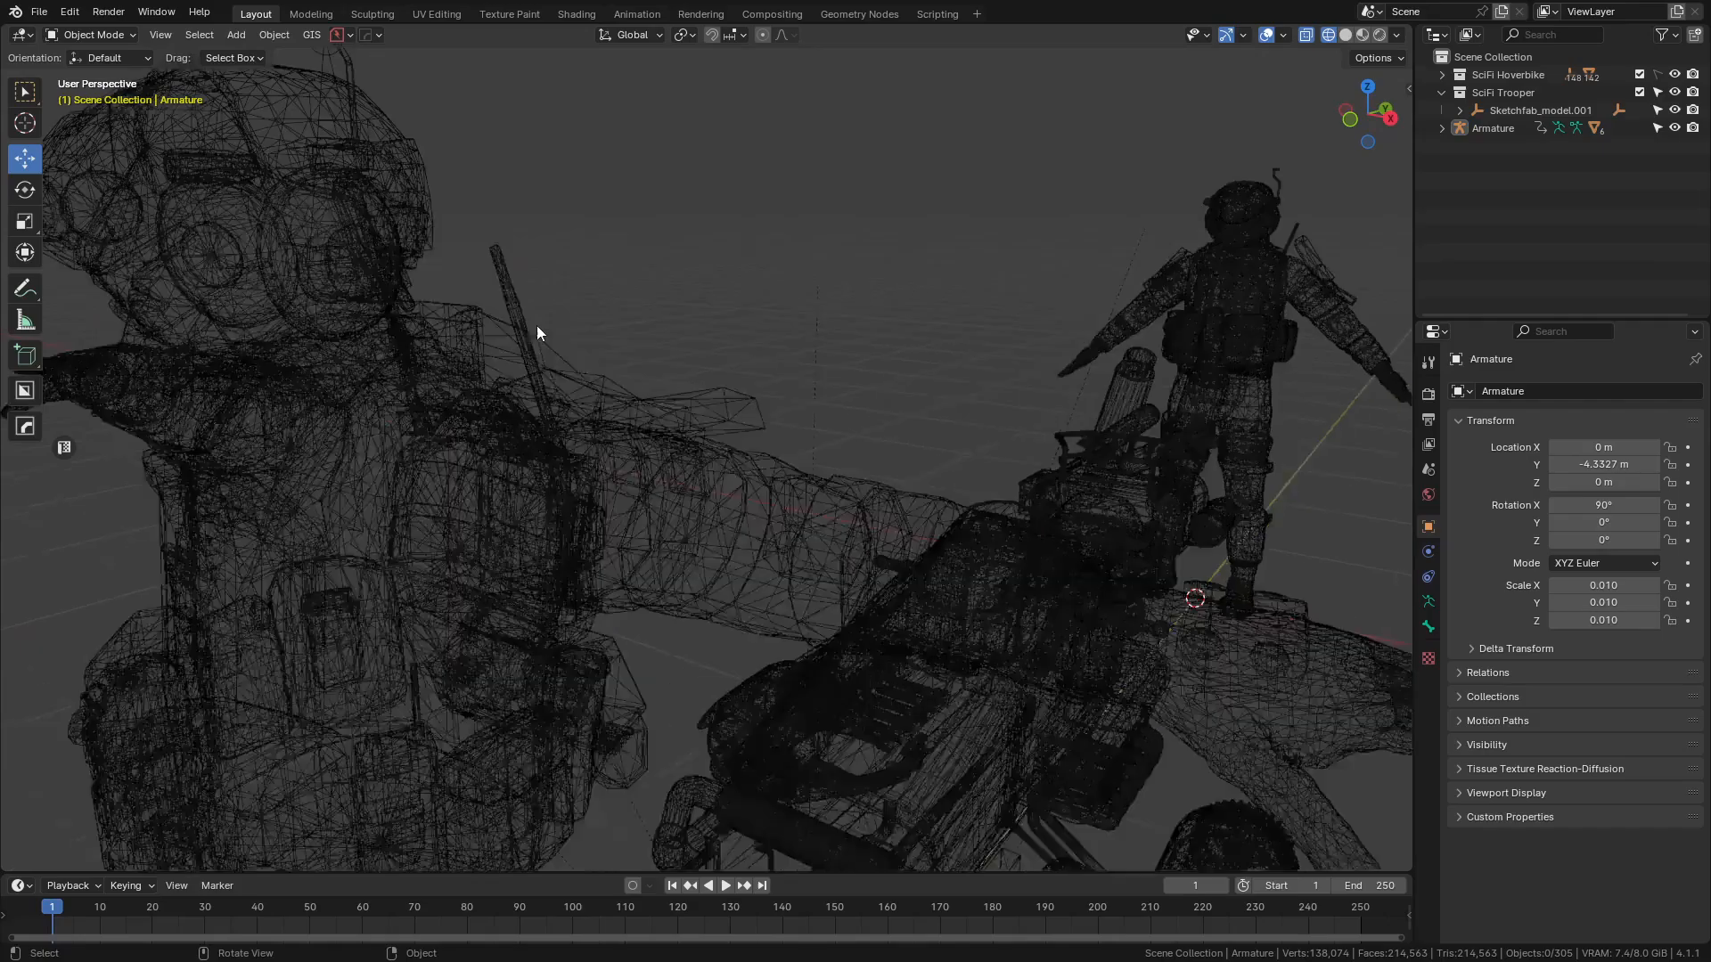
scroll(537, 325, "down", 6)
key("z")
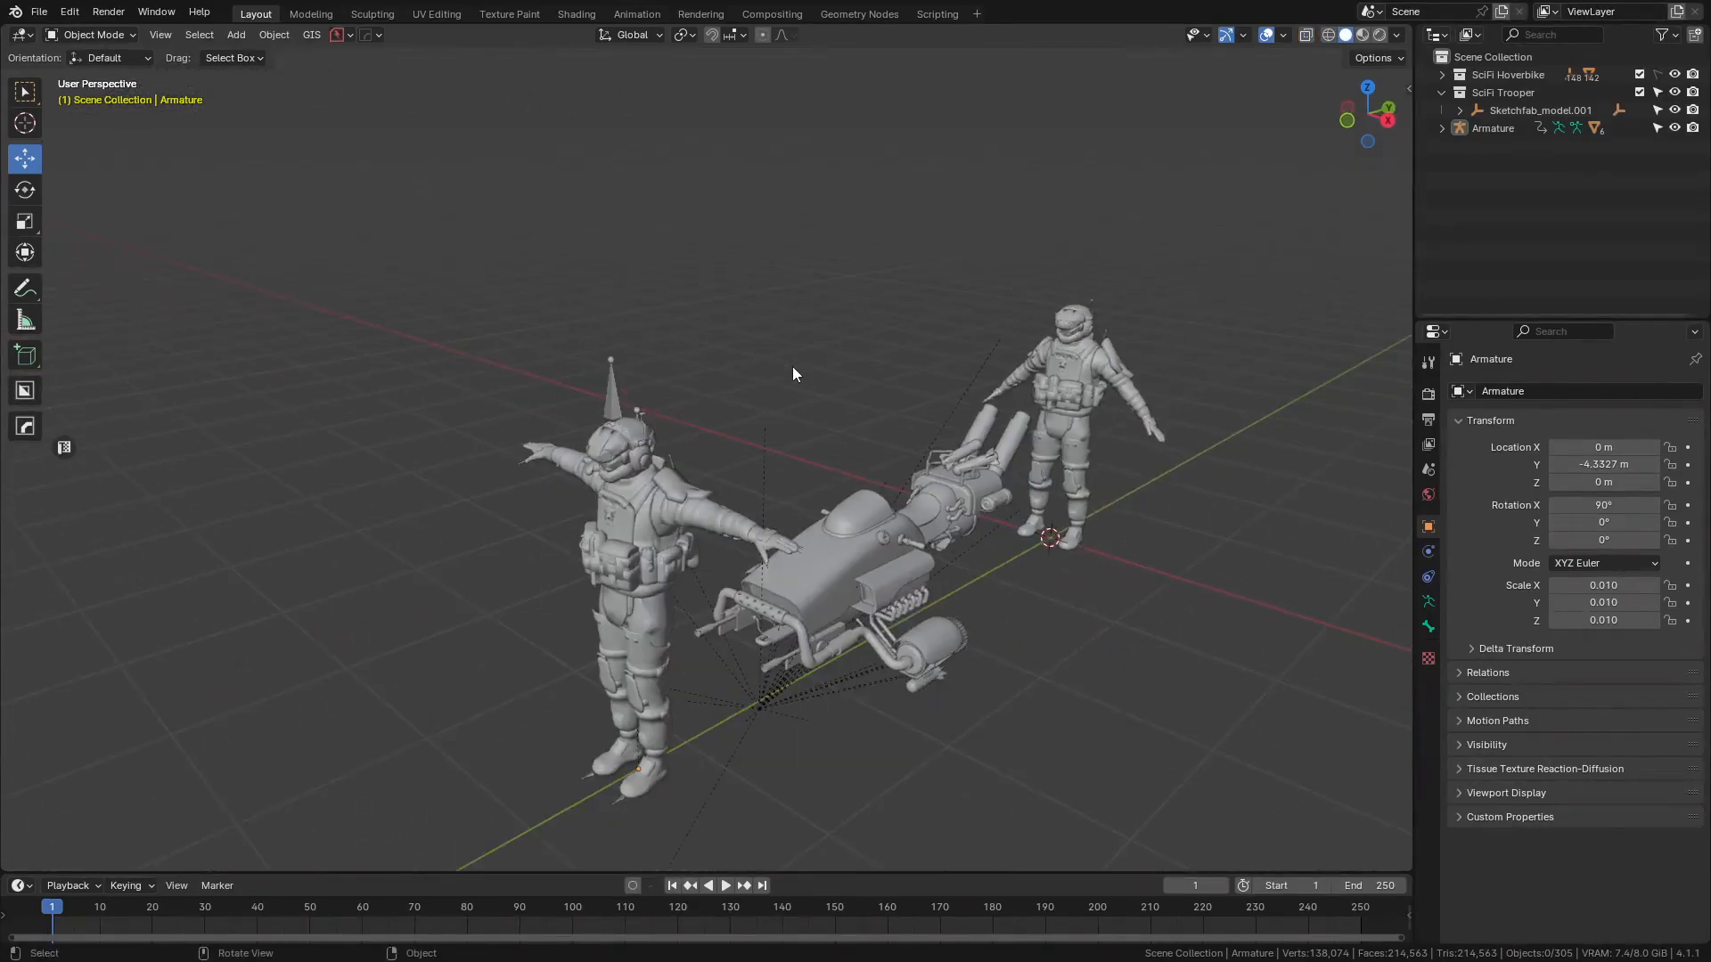
- Delete all parts of the original unrigged trooper at the world origin using top-view wireframe, and return to solid shading
middle_click_drag(793, 367, 555, 367, "shift")
scroll(720, 433, "up", 5)
left_click(670, 360)
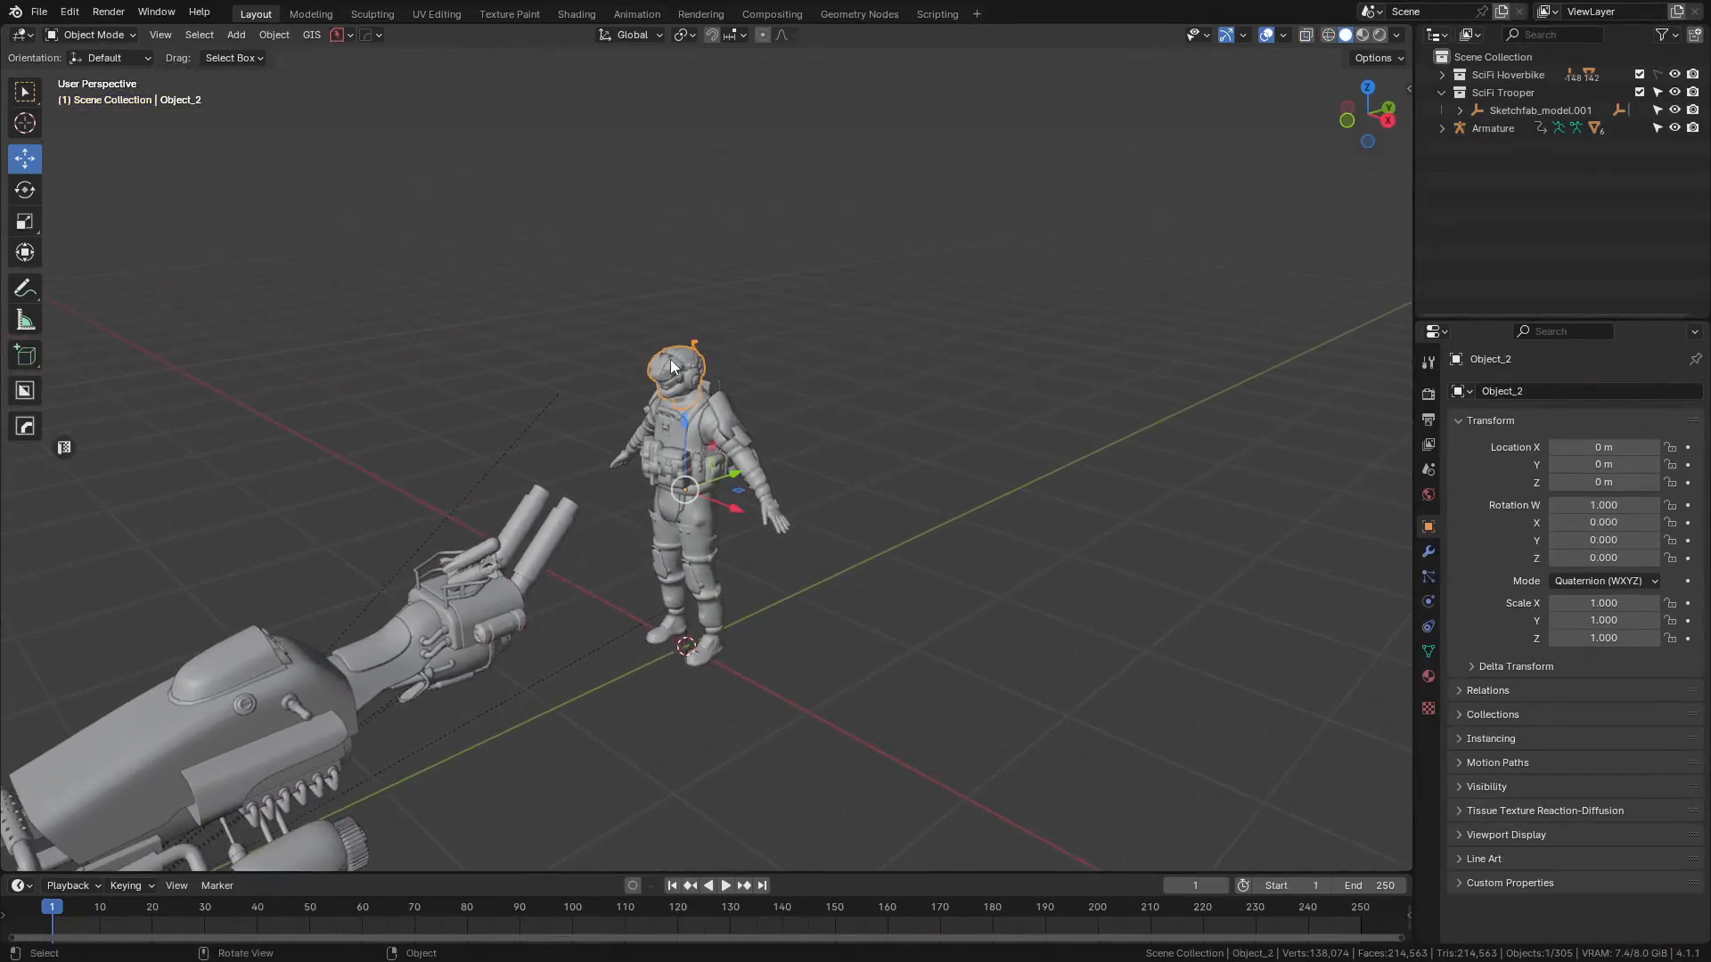
key("KP_7")
key("shift+z")
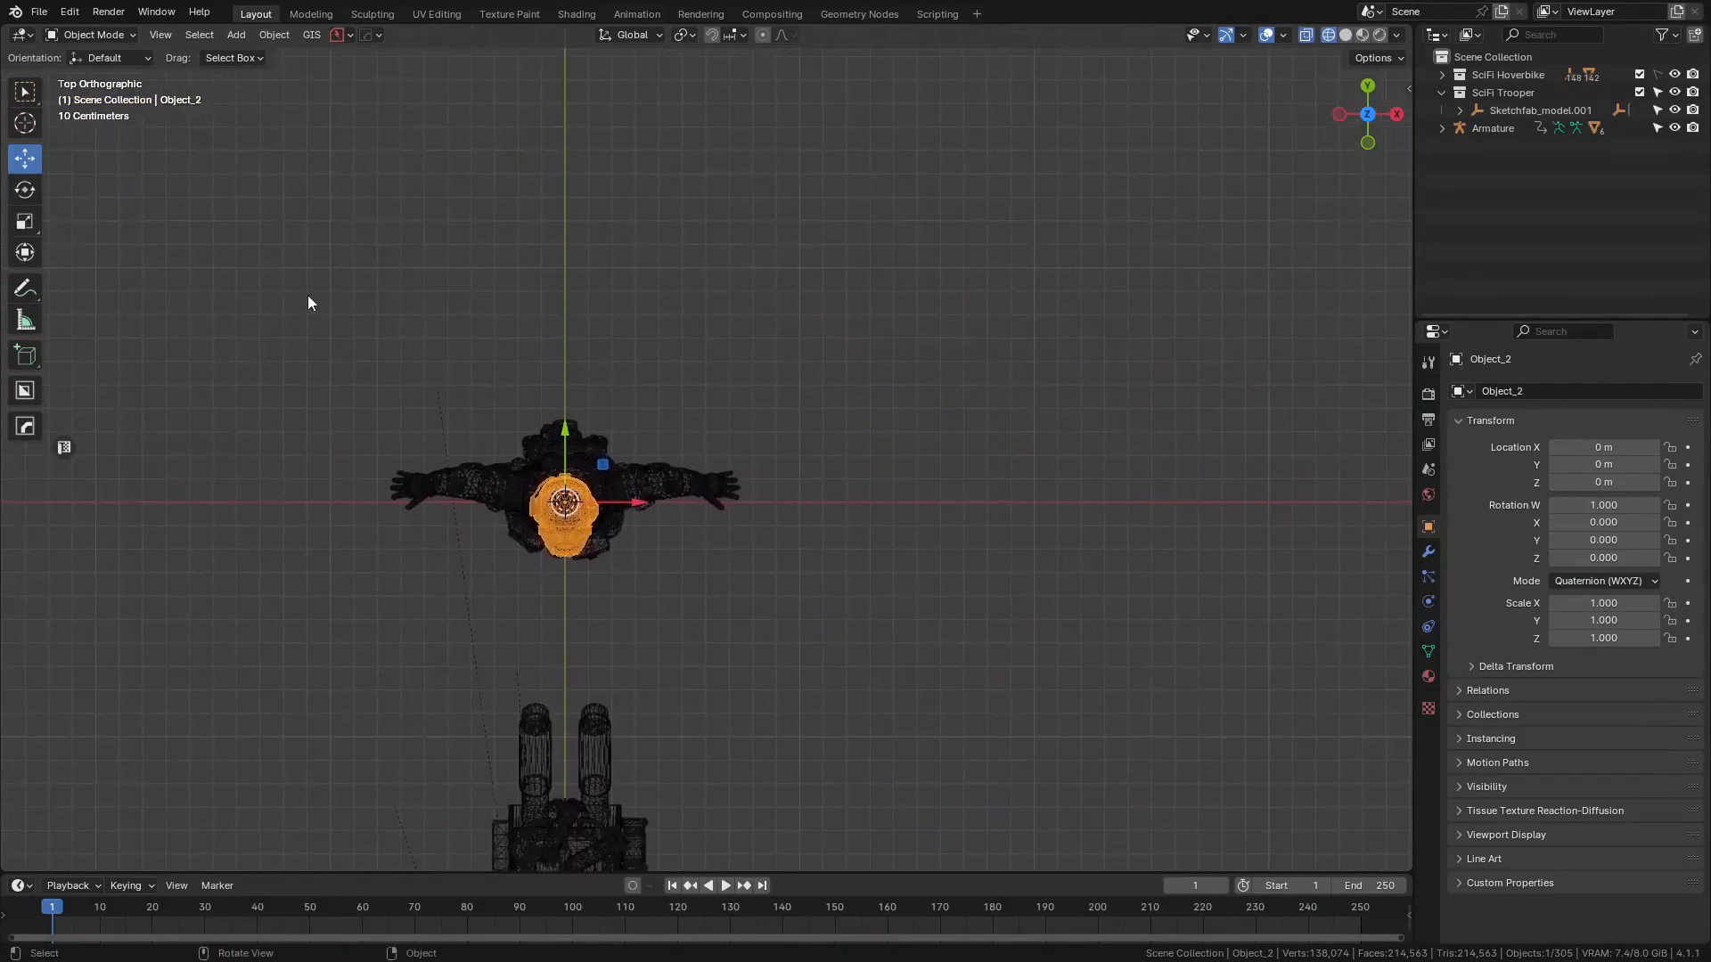
left_click_drag(308, 296, 878, 612)
key("Delete")
key("Home")
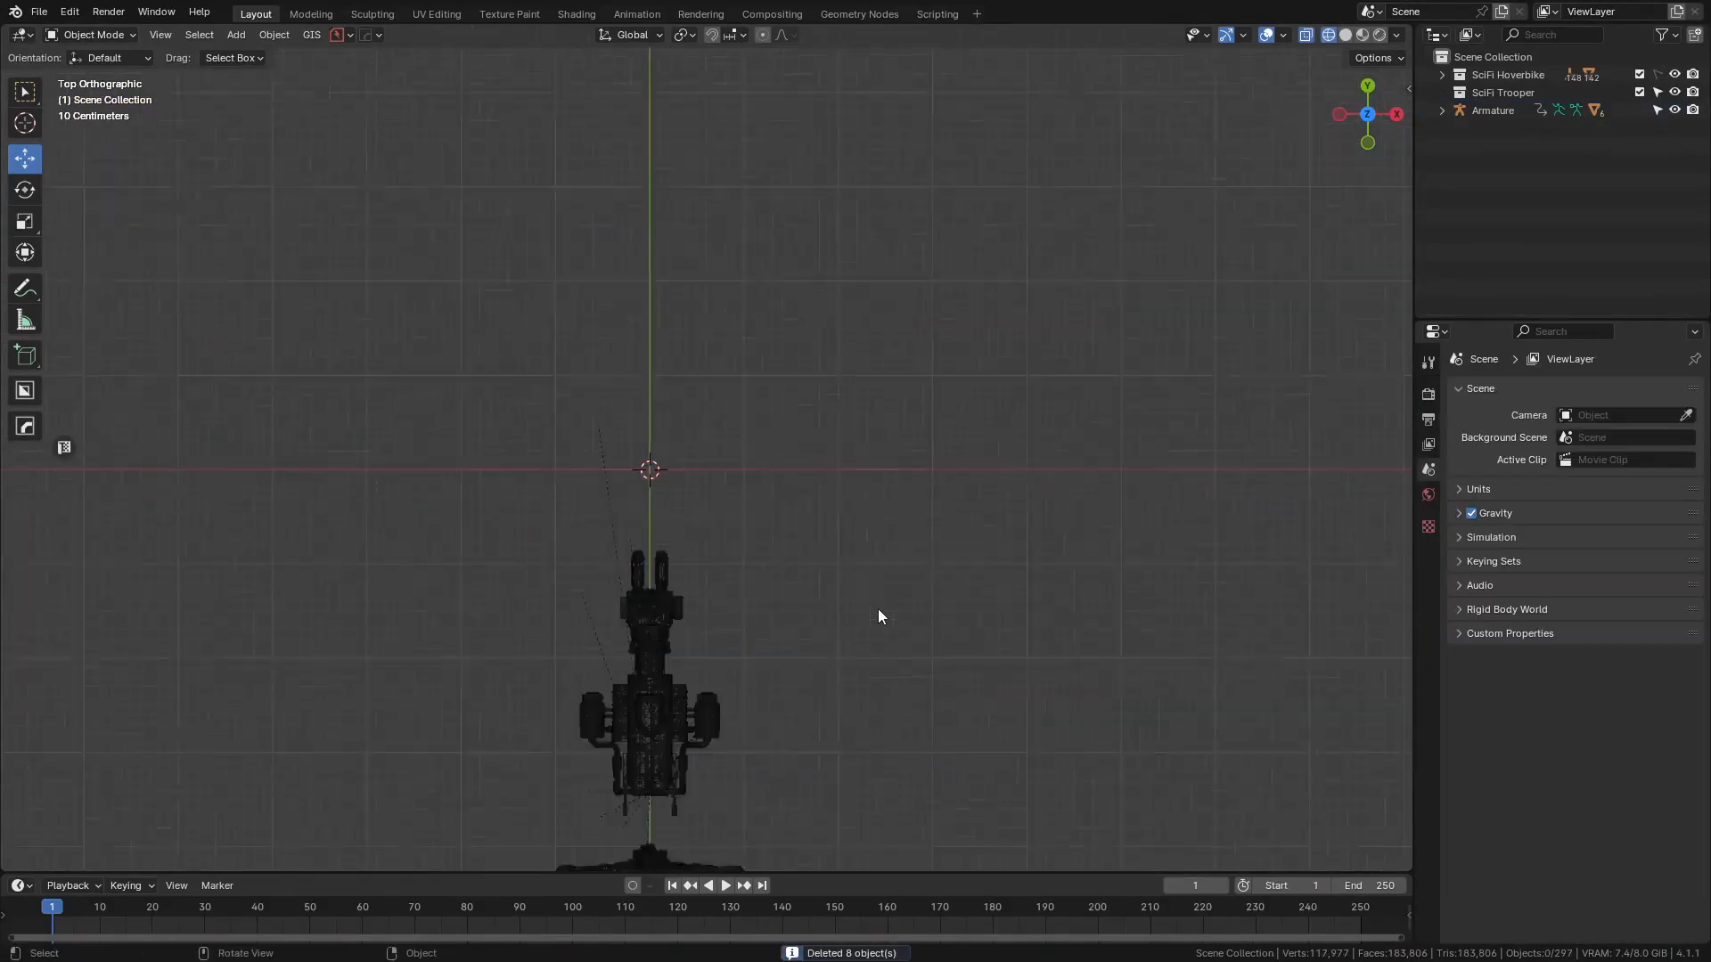
key("shift+z")
- In right view, move the rigged trooper's Armature and its meshes Object_2.001 to Object_7.001 into the SciFi Trooper collection
key("KP_3")
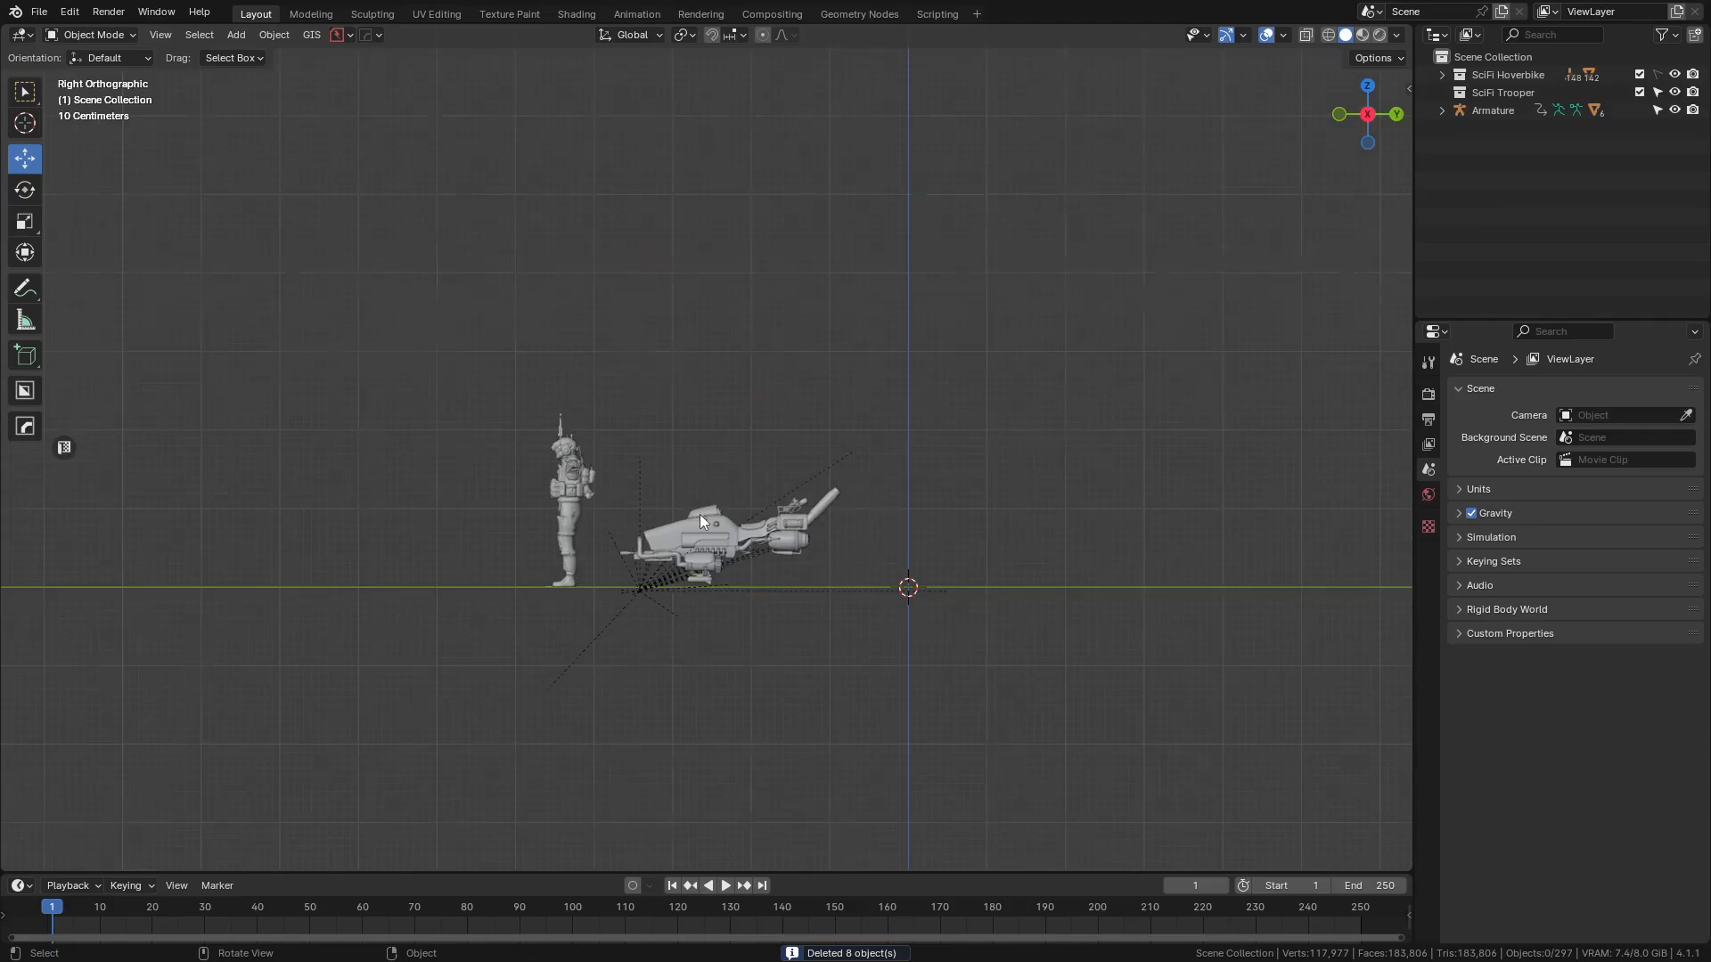
scroll(698, 515, "up", 5)
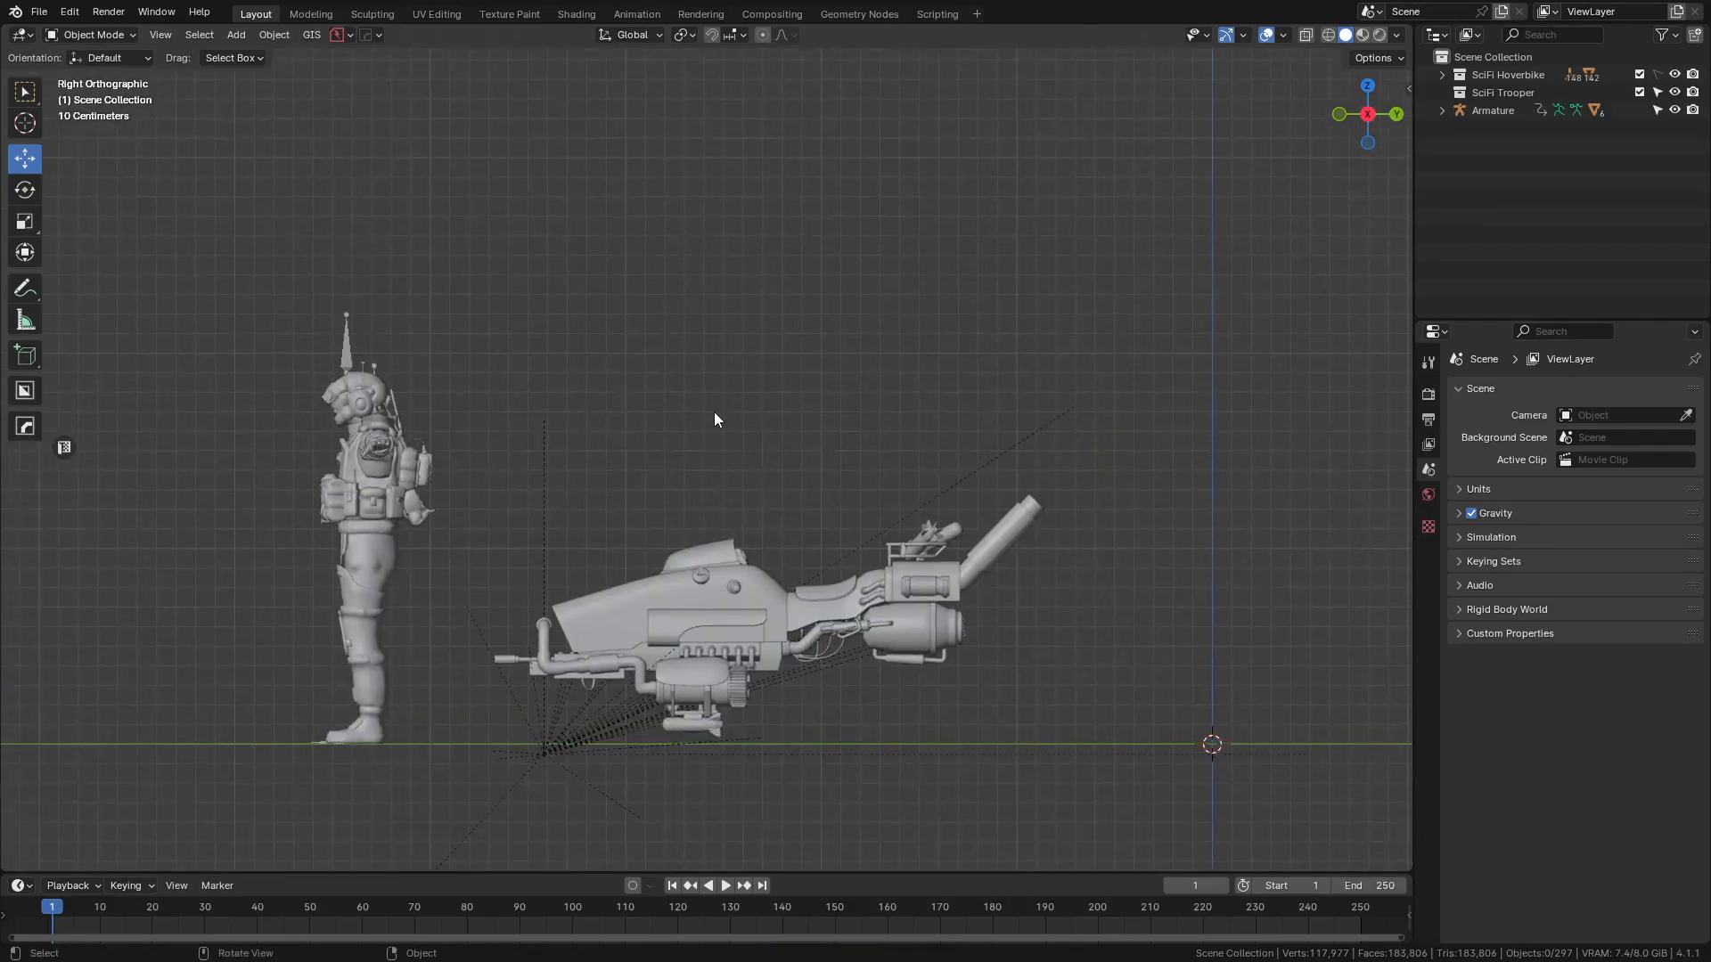
left_click(1444, 109)
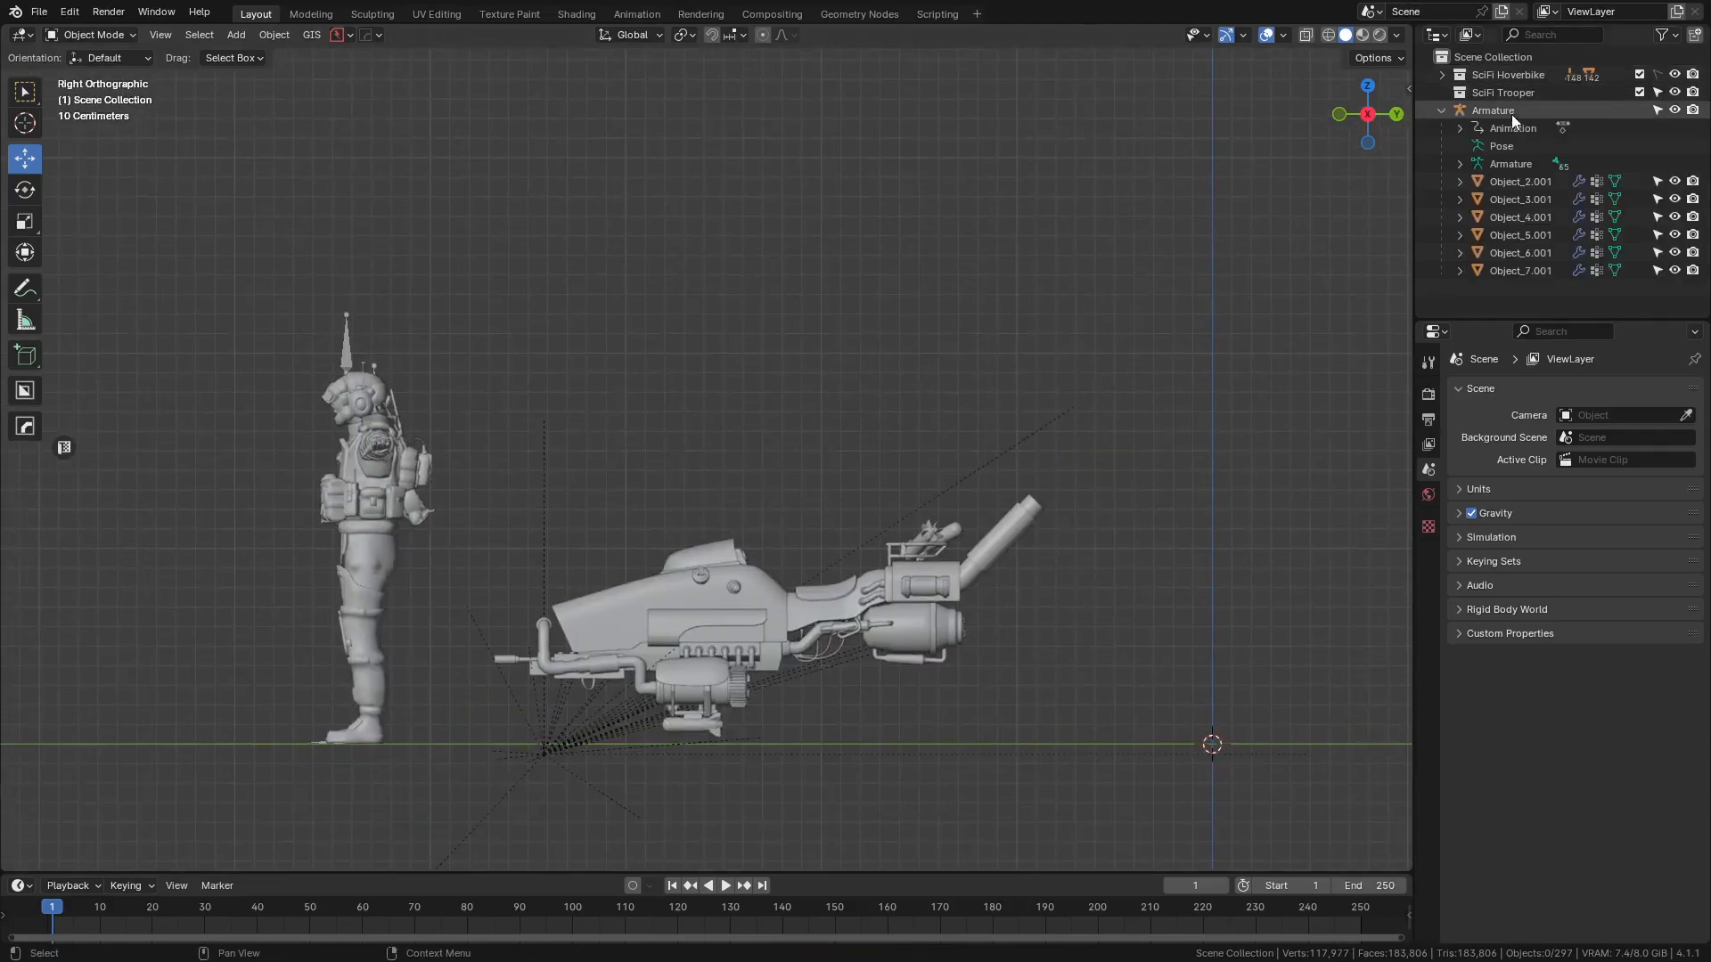
left_click(1511, 112)
left_click(1506, 258, "shift")
left_click(1503, 266, "shift")
left_click(1500, 110, "ctrl")
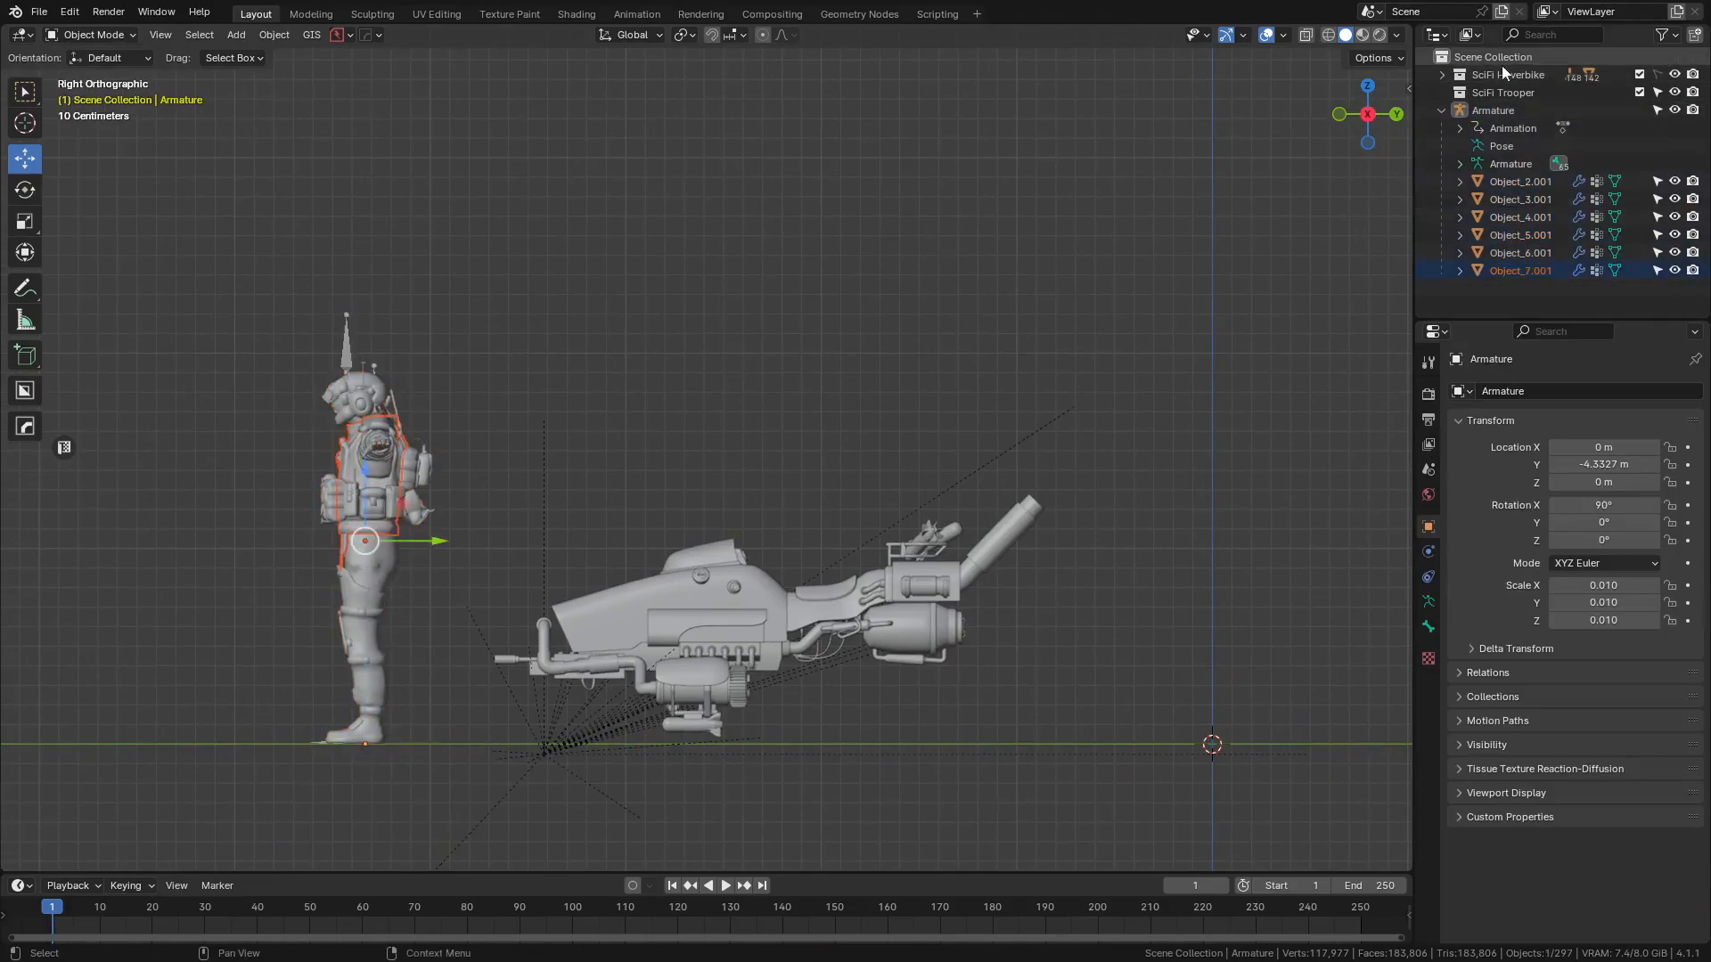
left_click(1493, 96)
left_click(1489, 106)
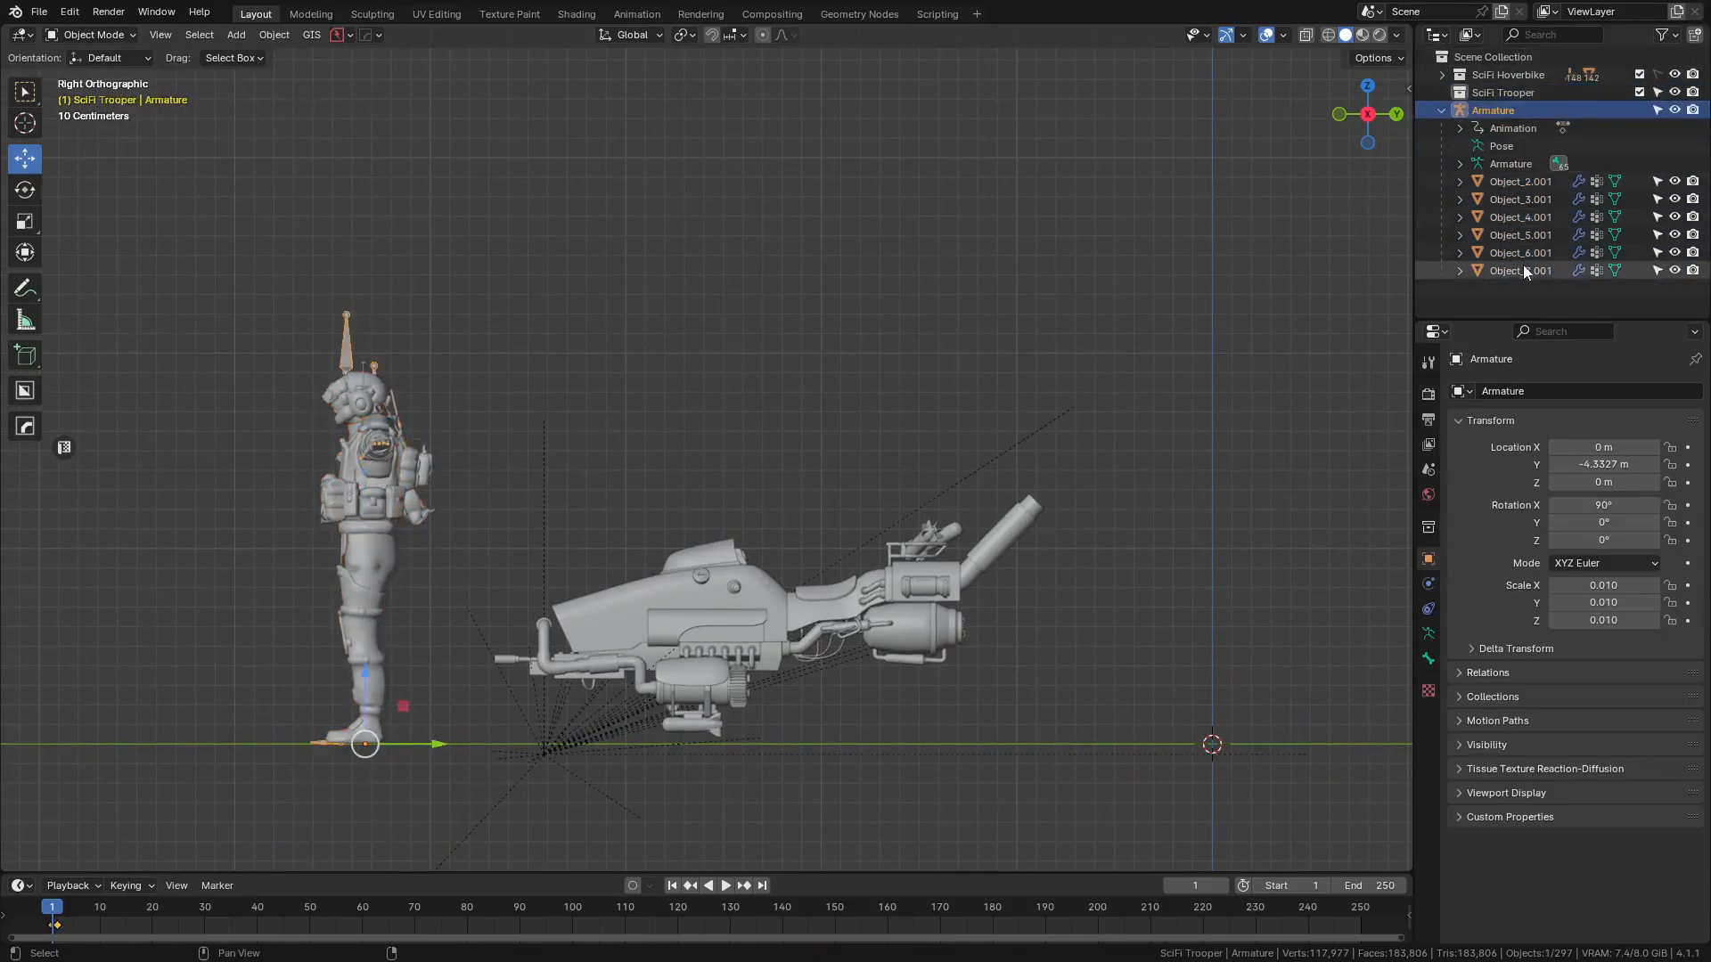
left_click(1521, 265, "shift")
left_click_drag(1493, 112, 1502, 94)
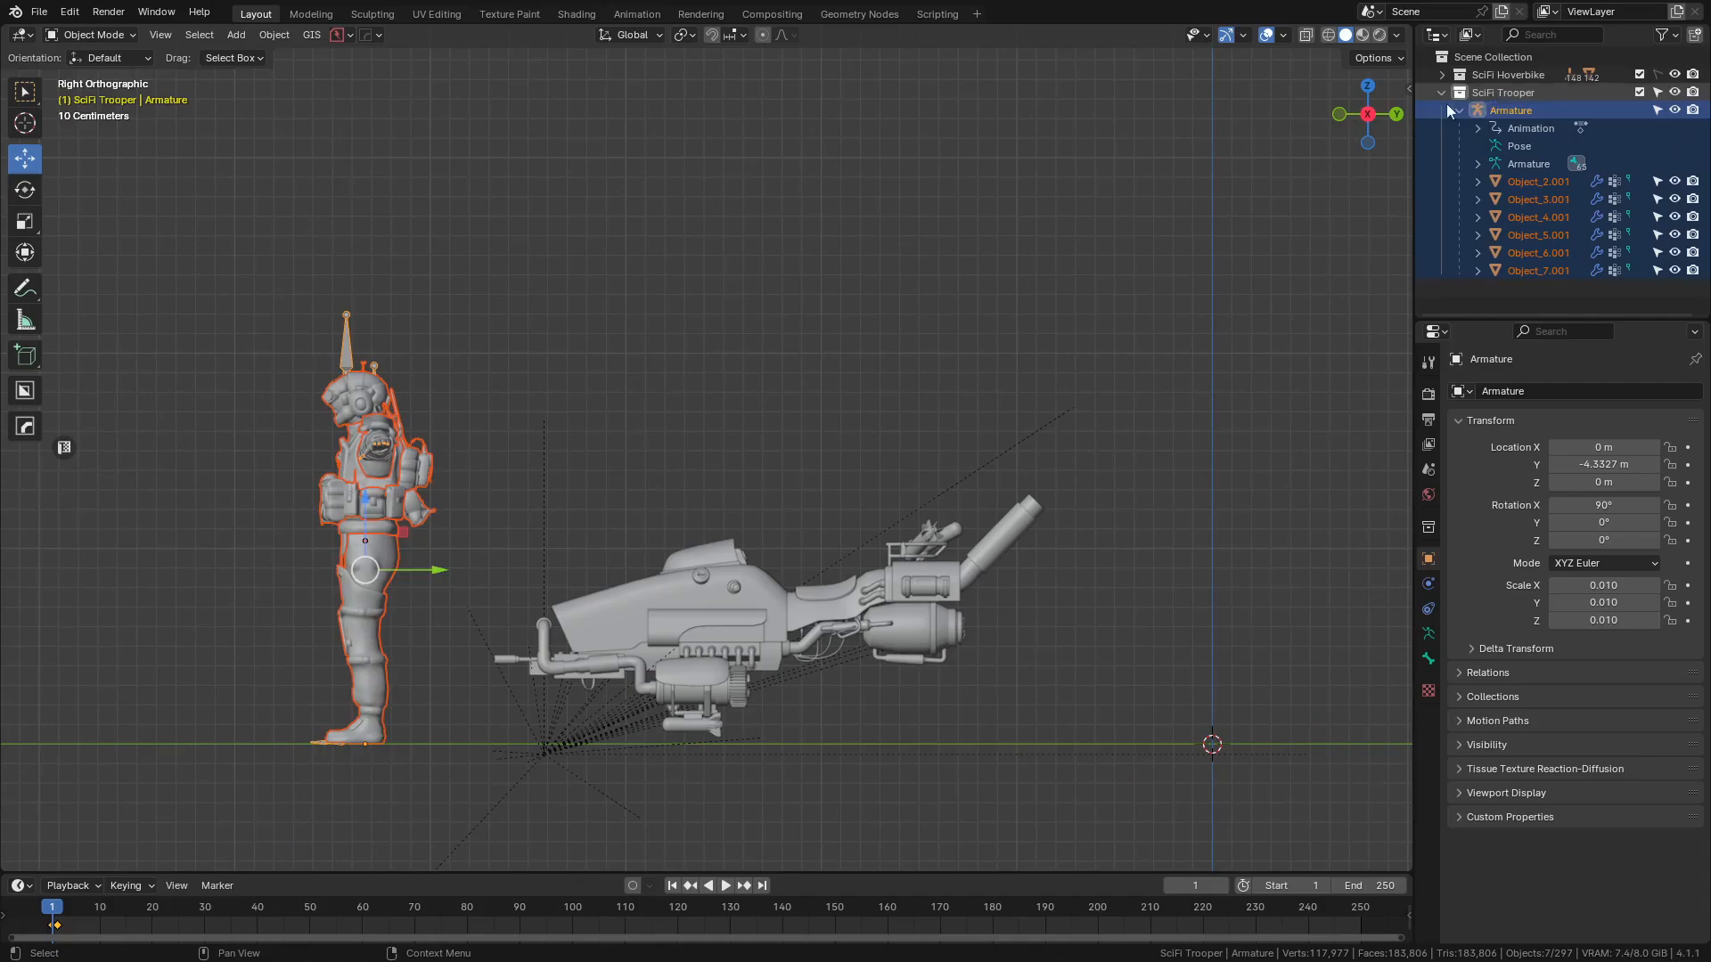
- Expand the SciFi Hoverbike collection in the Outliner and deselect all objects in the scene
left_click(1443, 91)
left_click(1441, 92)
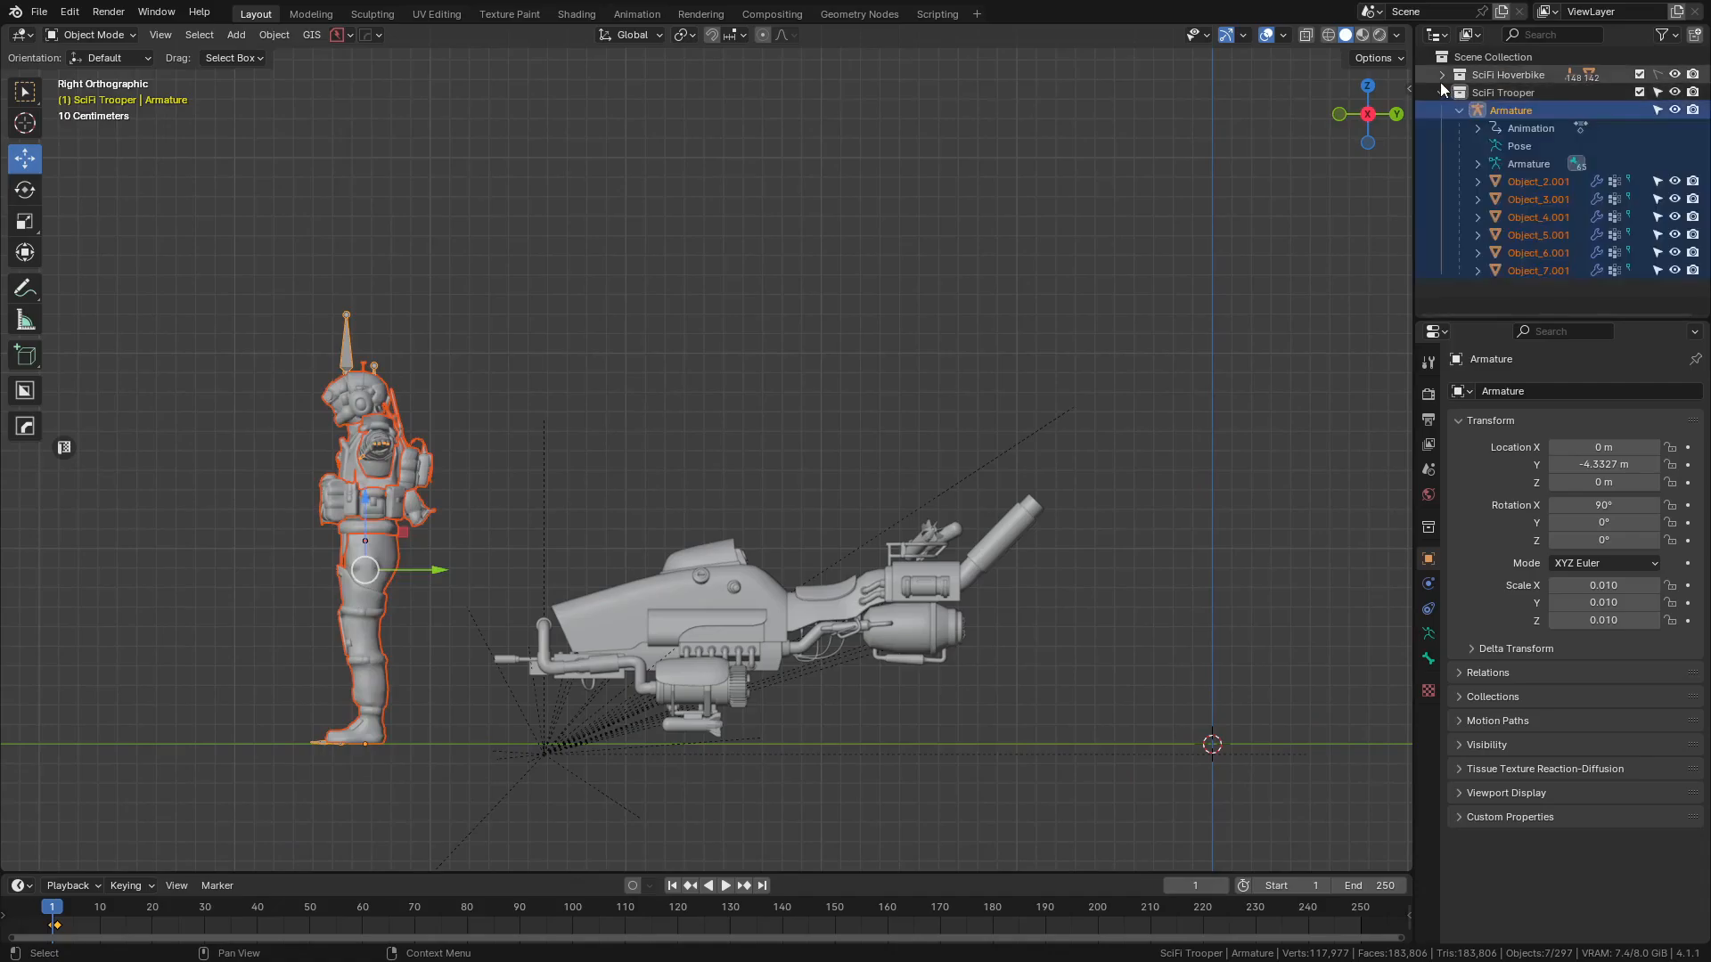
left_click(1440, 77)
left_click(889, 255)
scroll(775, 339, "down", 3)
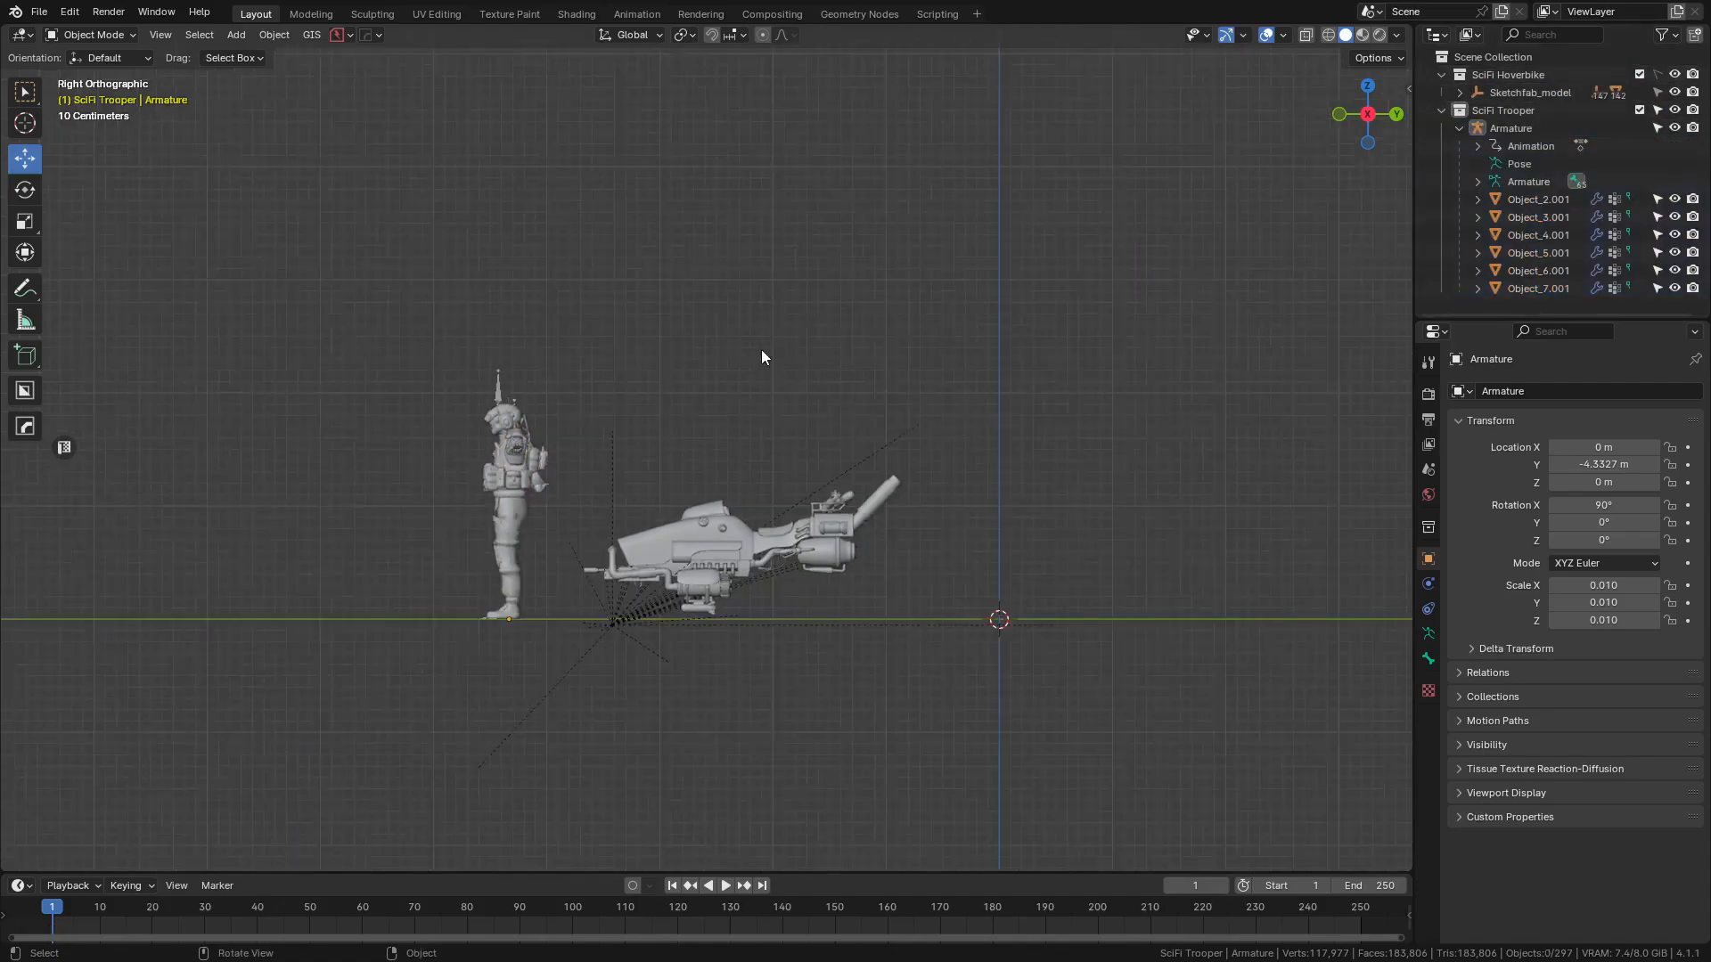
- In front view, raise the trooper's Armature along the Z axis to about 0.97 m
middle_click_drag(762, 352, 783, 389)
key("KP_1")
scroll(759, 398, "up", 5)
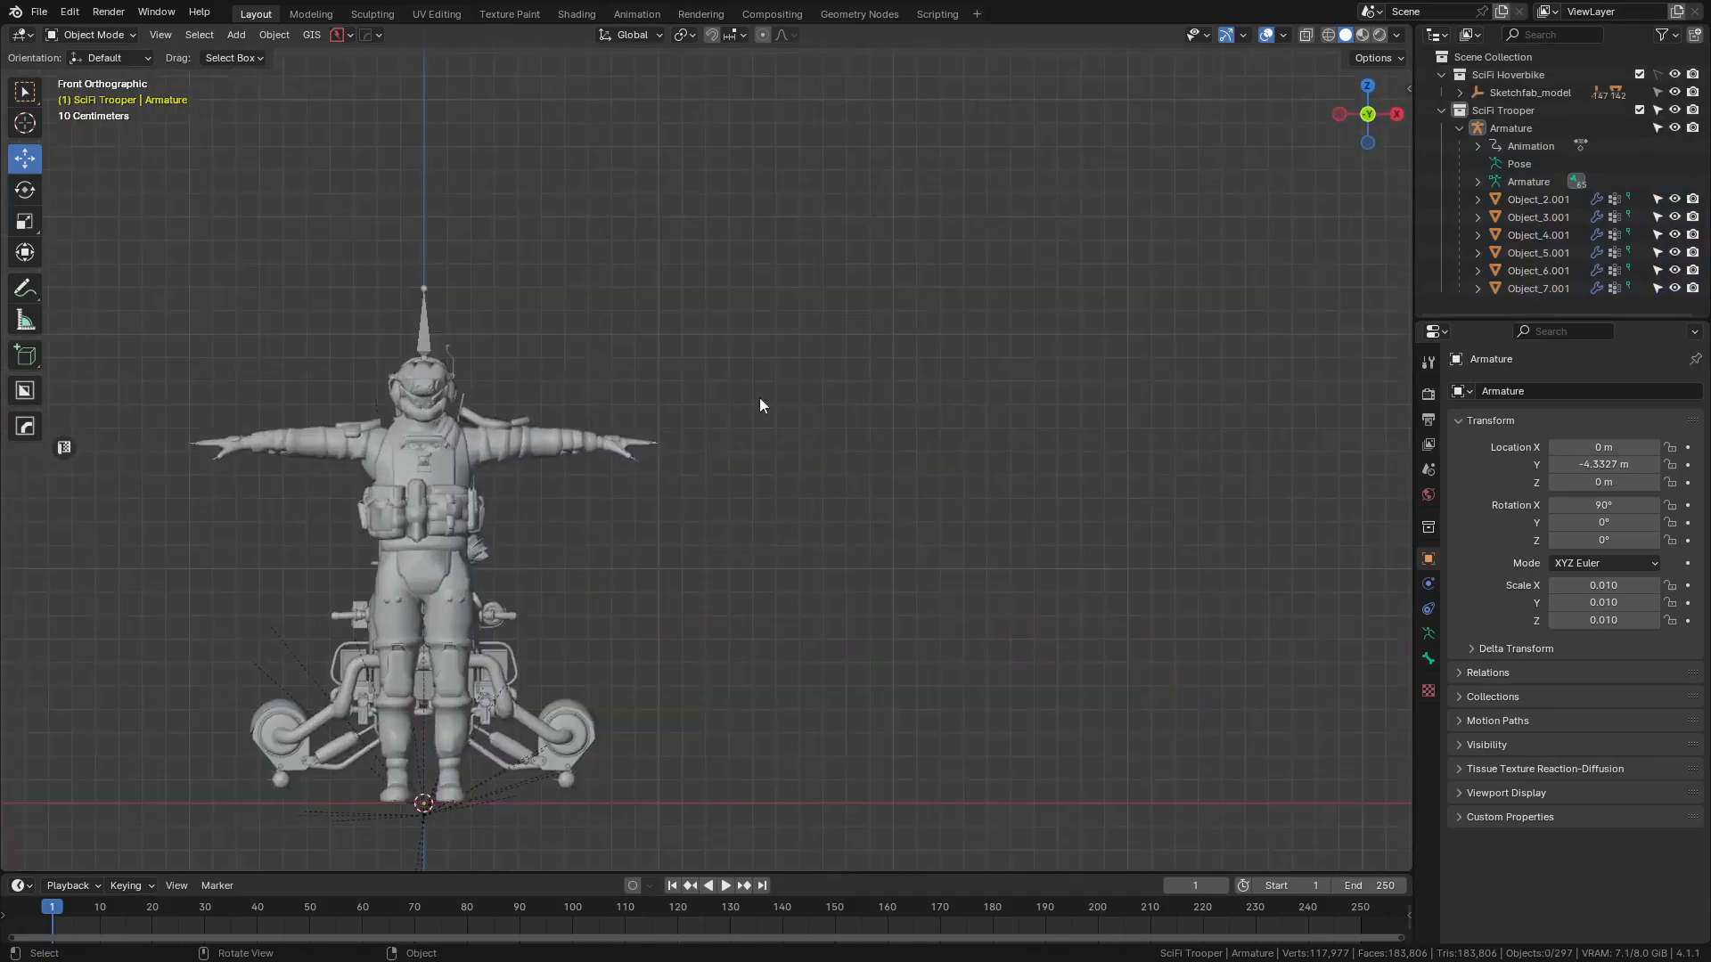
left_click(575, 338)
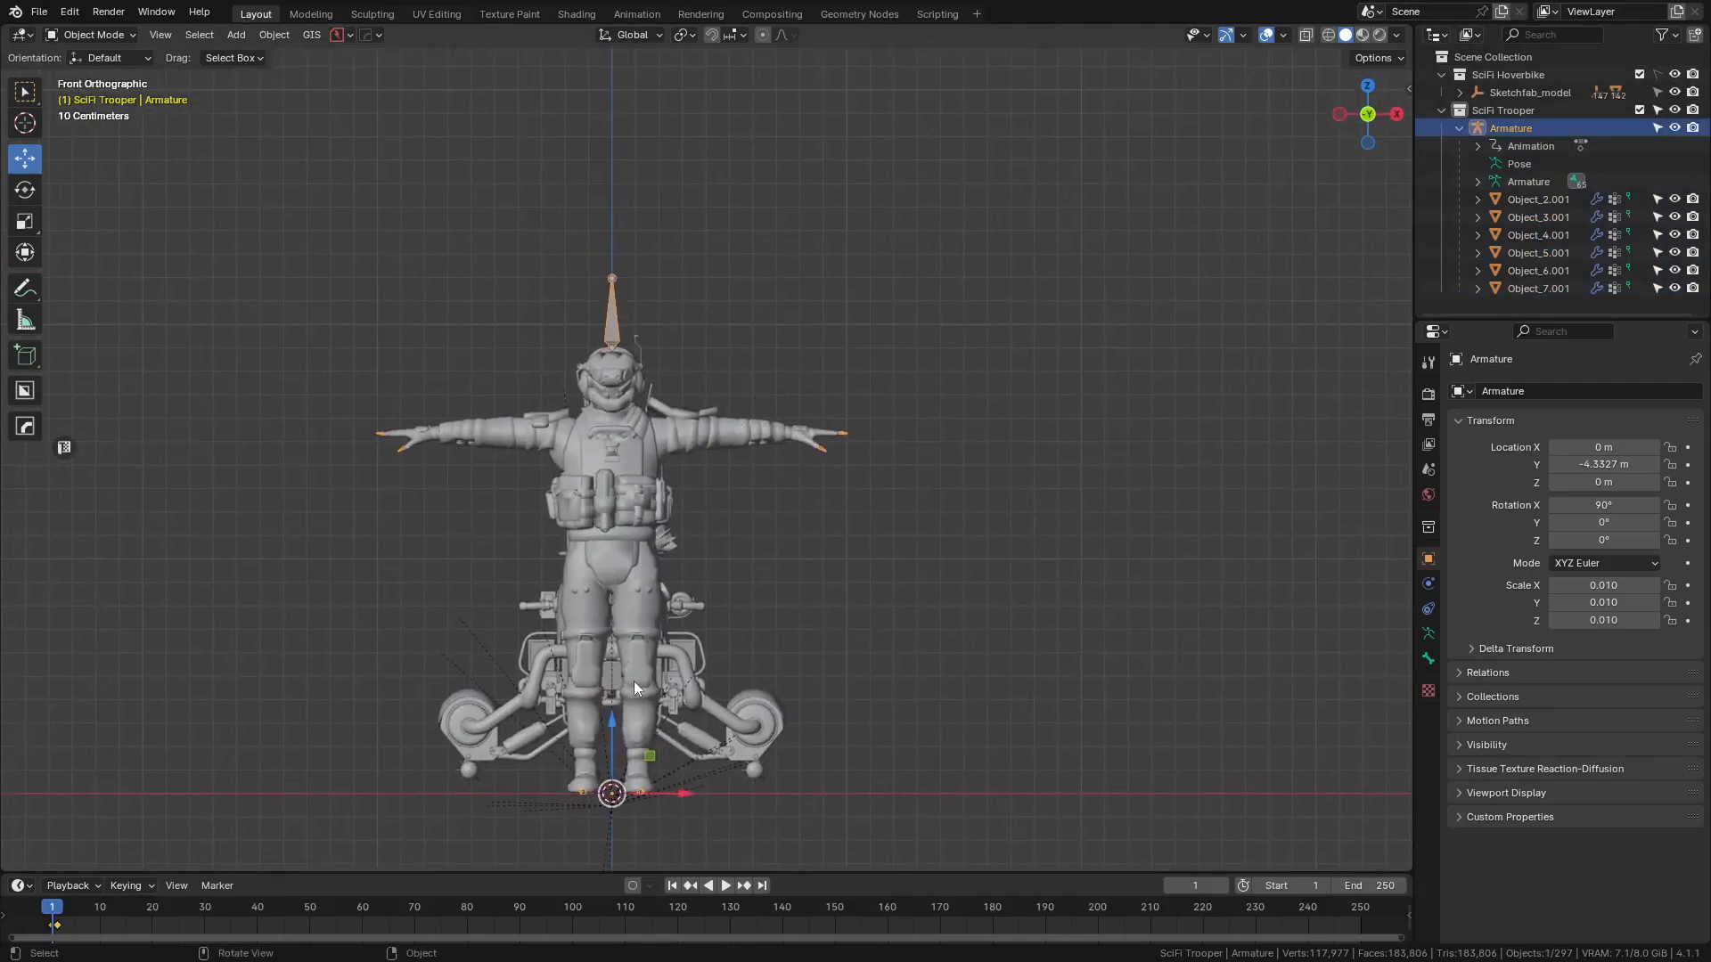
left_click_drag(611, 719, 605, 507)
left_click(596, 482)
- In right view, move the Armature to about -2.02 m on Y, over the hoverbike seat, and lower it to about -0.04 m on Z
key("KP_3")
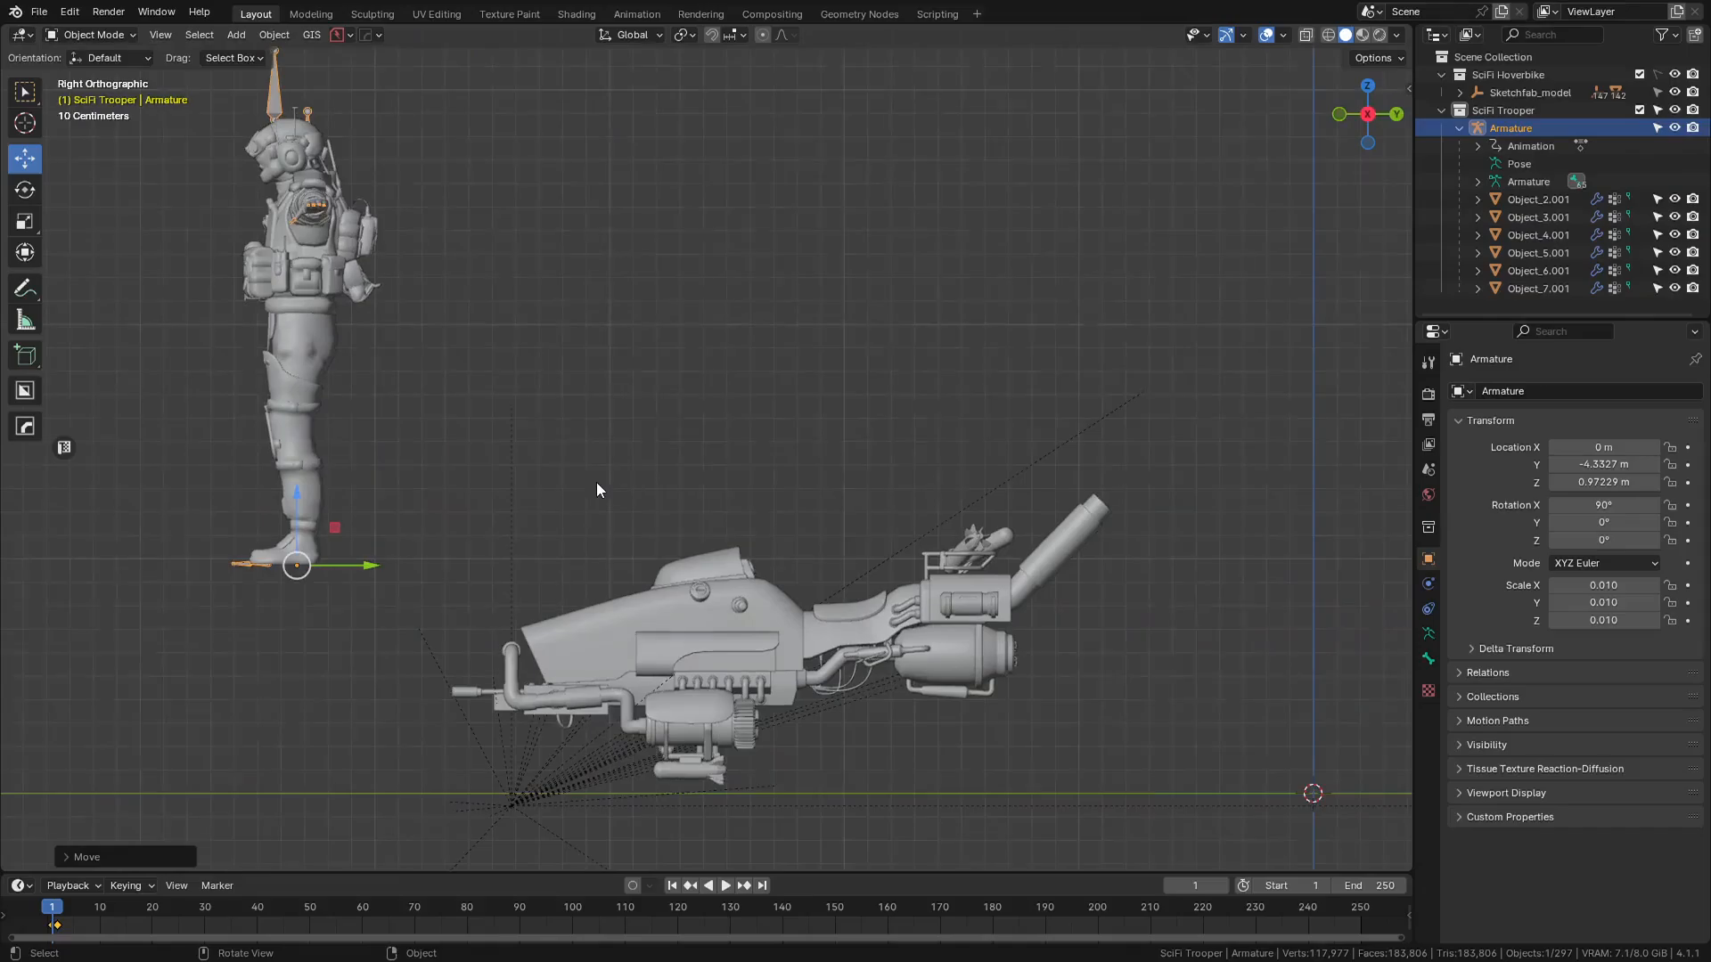
left_click_drag(363, 571, 914, 622)
scroll(955, 589, "up", 4)
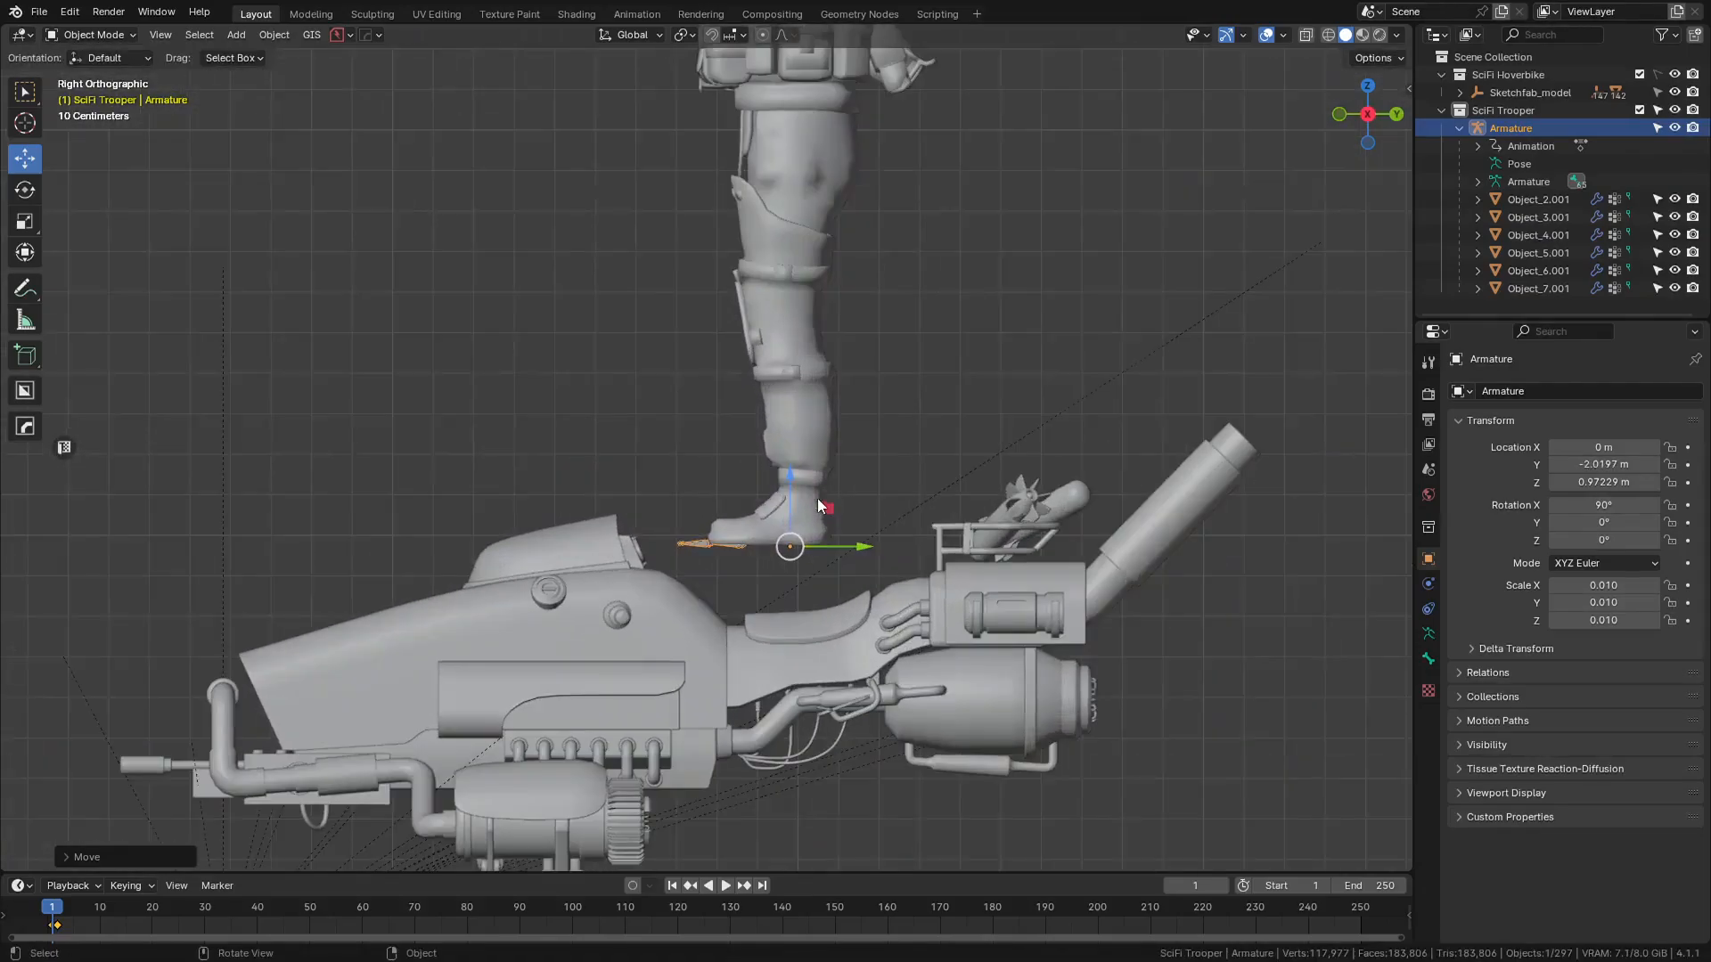
left_click_drag(622, 306, 681, 709)
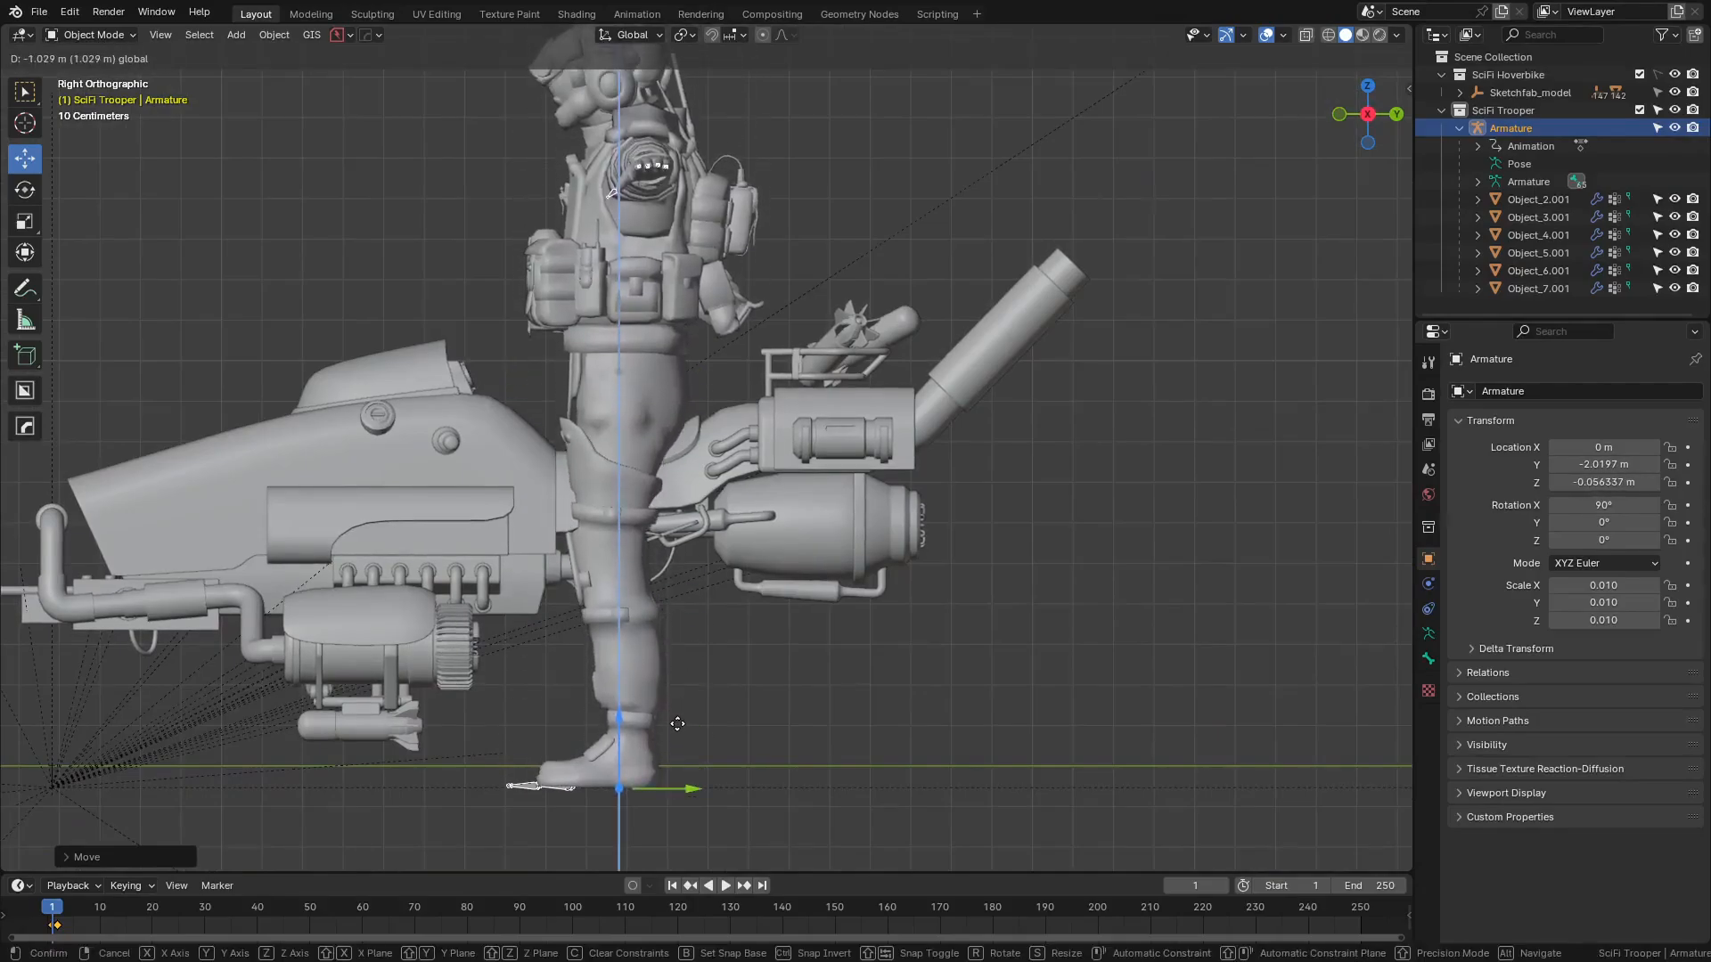
middle_click_drag(680, 709, 780, 488)
scroll(672, 424, "up", 8)
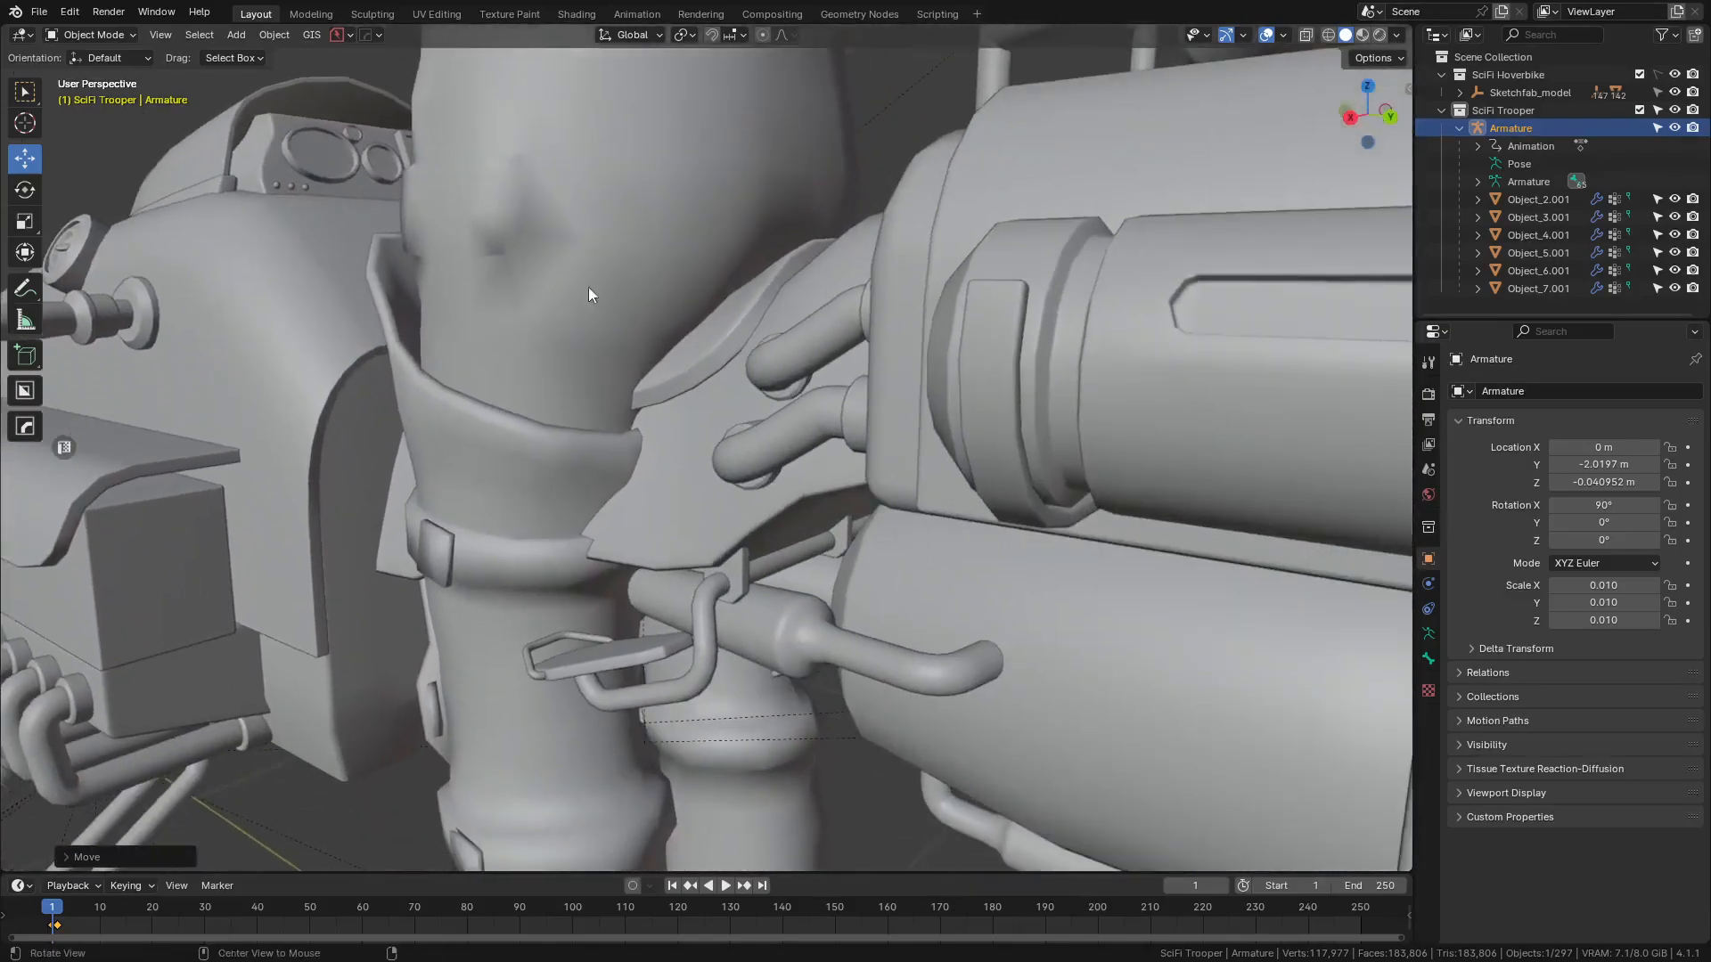
- Fine-tune the Armature's position at the seat to about -2.036 m on Y and -0.053 m on Z
middle_click_drag(588, 294, 602, 394)
left_click(709, 671)
scroll(602, 394, "down", 4)
key("g")
key("z")
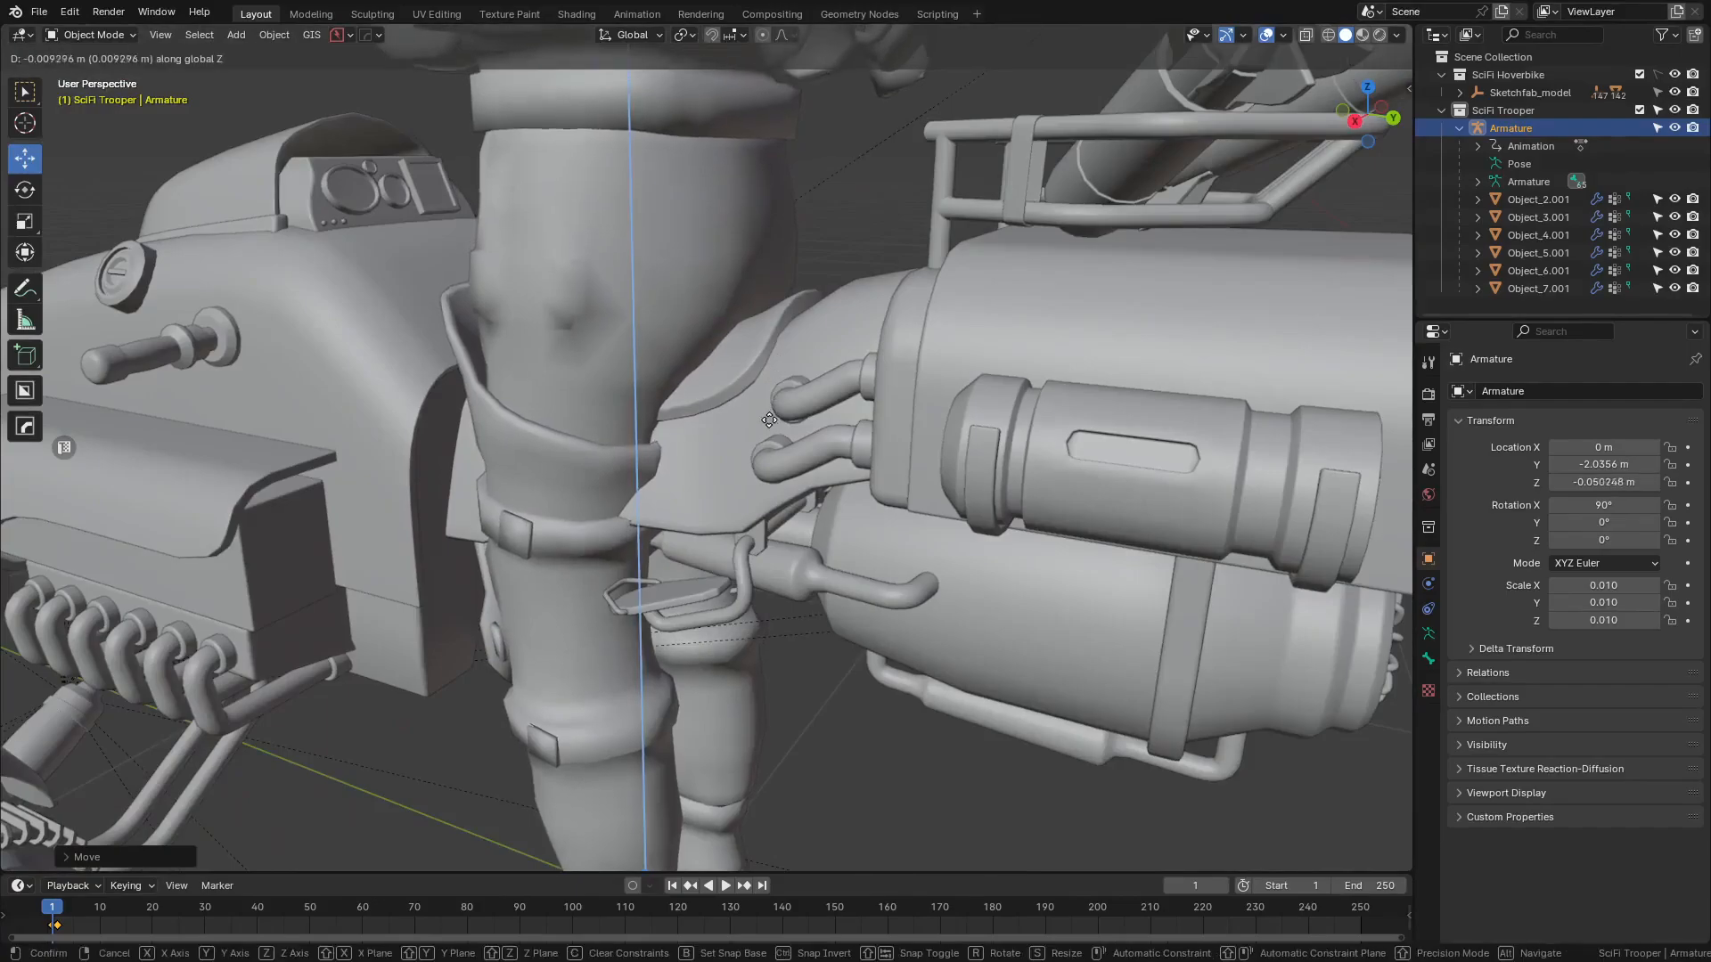
left_click(769, 431, "shift")
- In right view, nudge the Armature slightly forward along the Y axis to about -2.044 m
scroll(768, 431, "down", 6)
middle_click_drag(764, 431, 815, 465)
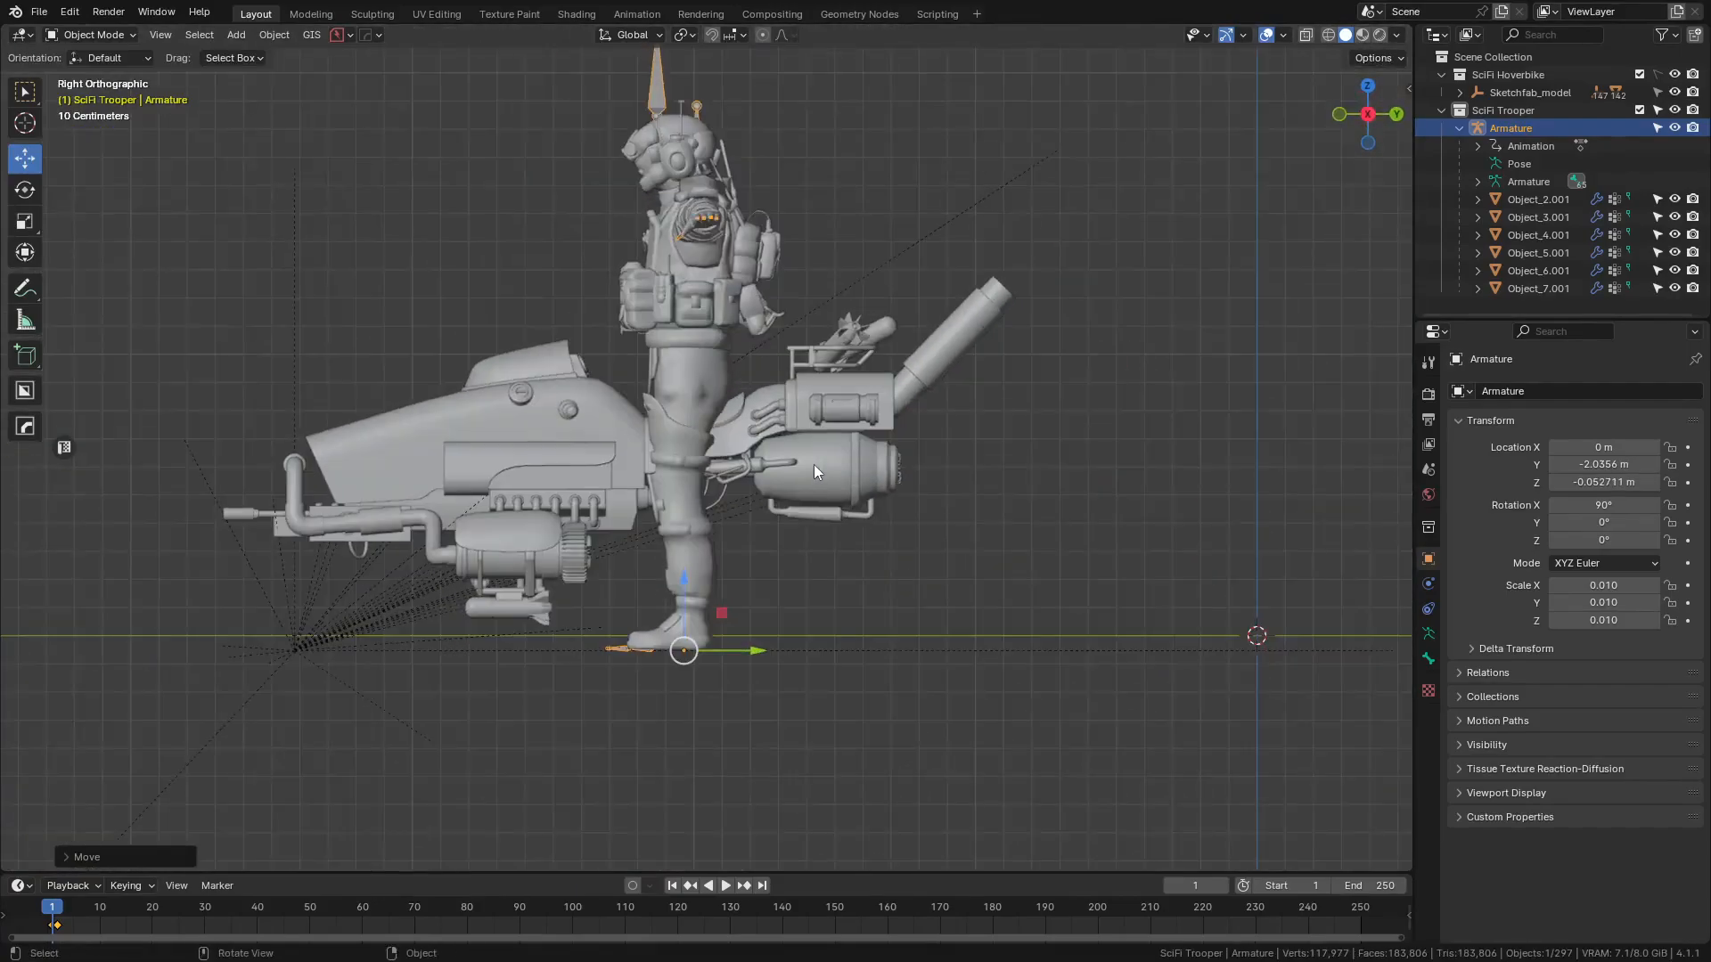
scroll(752, 542, "up", 2)
middle_click_drag(752, 540, 768, 506, "shift")
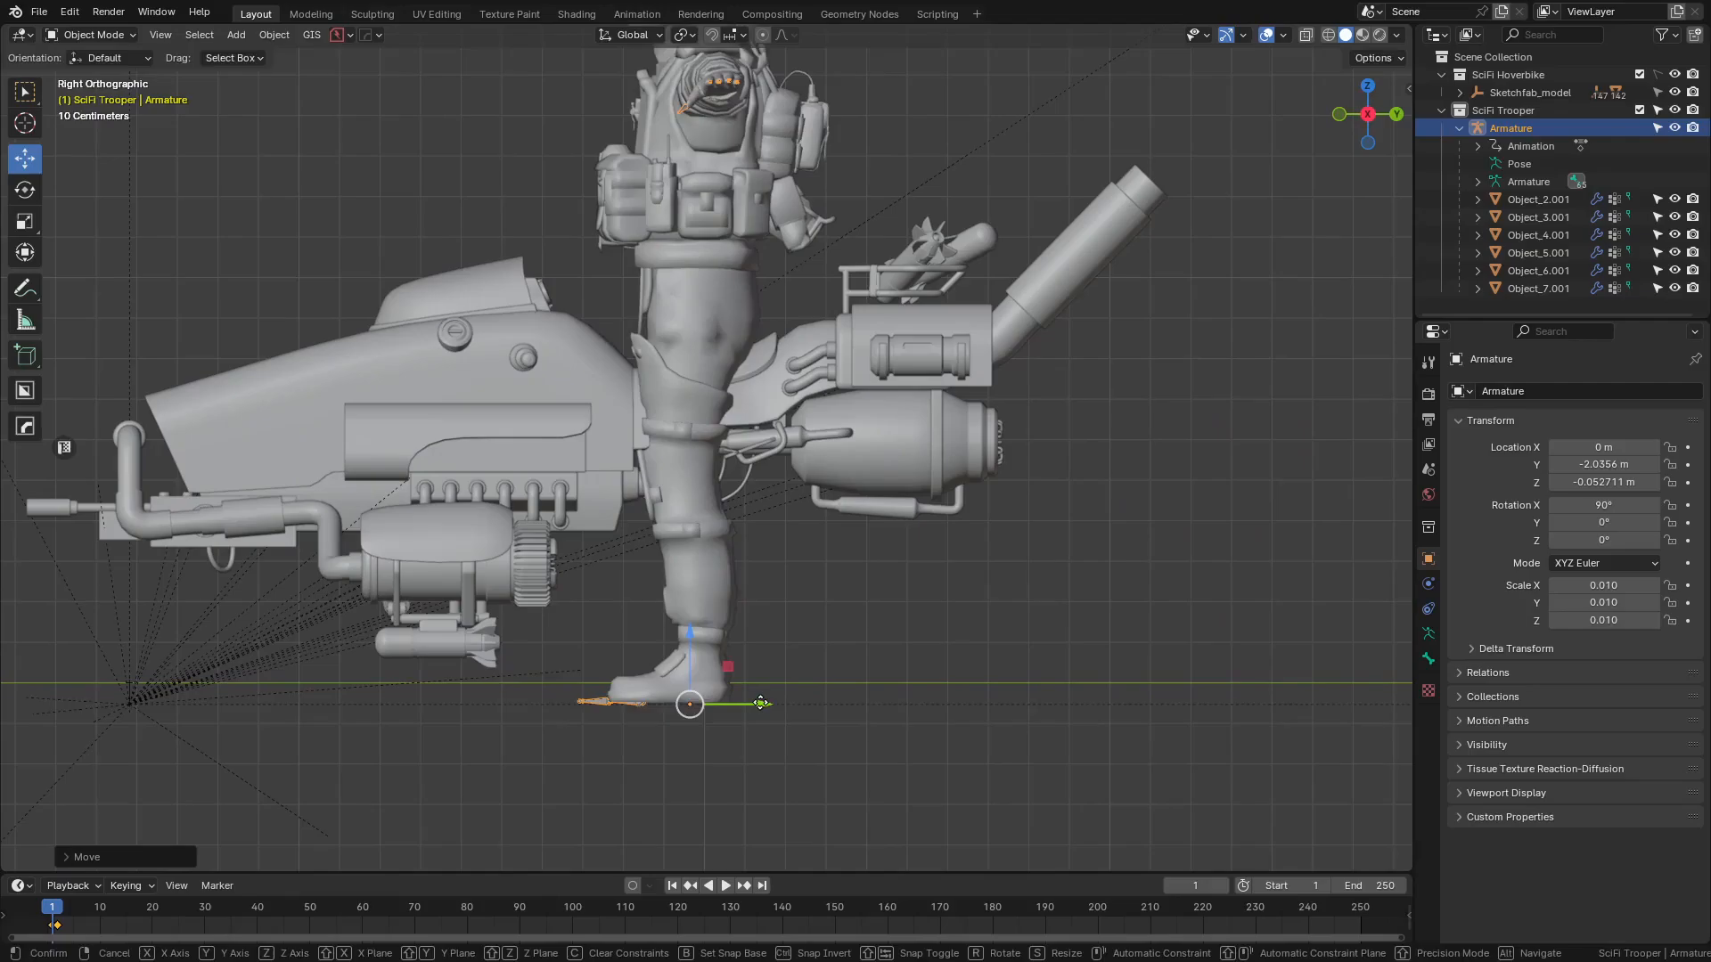
left_click_drag(760, 703, 756, 703)
middle_click_drag(755, 703, 847, 532)
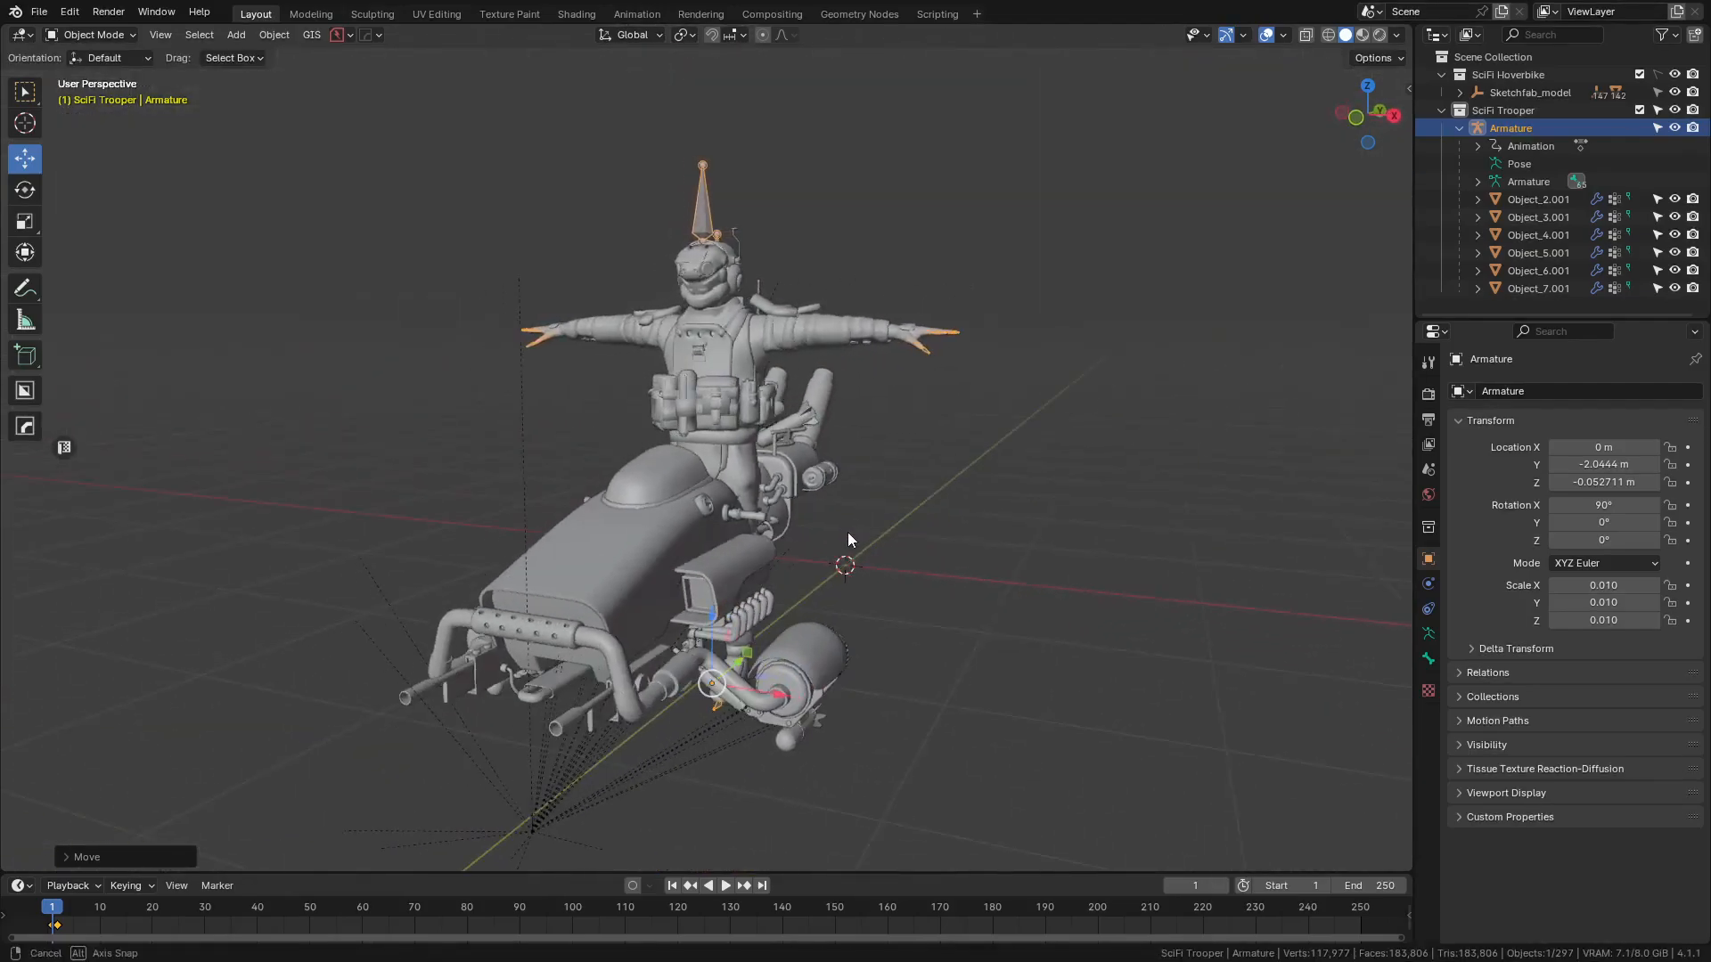
- Select the trooper's Armature by its head bone and switch it to Pose Mode
key("KP_1")
middle_click_drag(1048, 361, 1030, 408)
left_click(1012, 301)
middle_click_drag(891, 301, 873, 485, "shift")
middle_click_drag(854, 482, 773, 445)
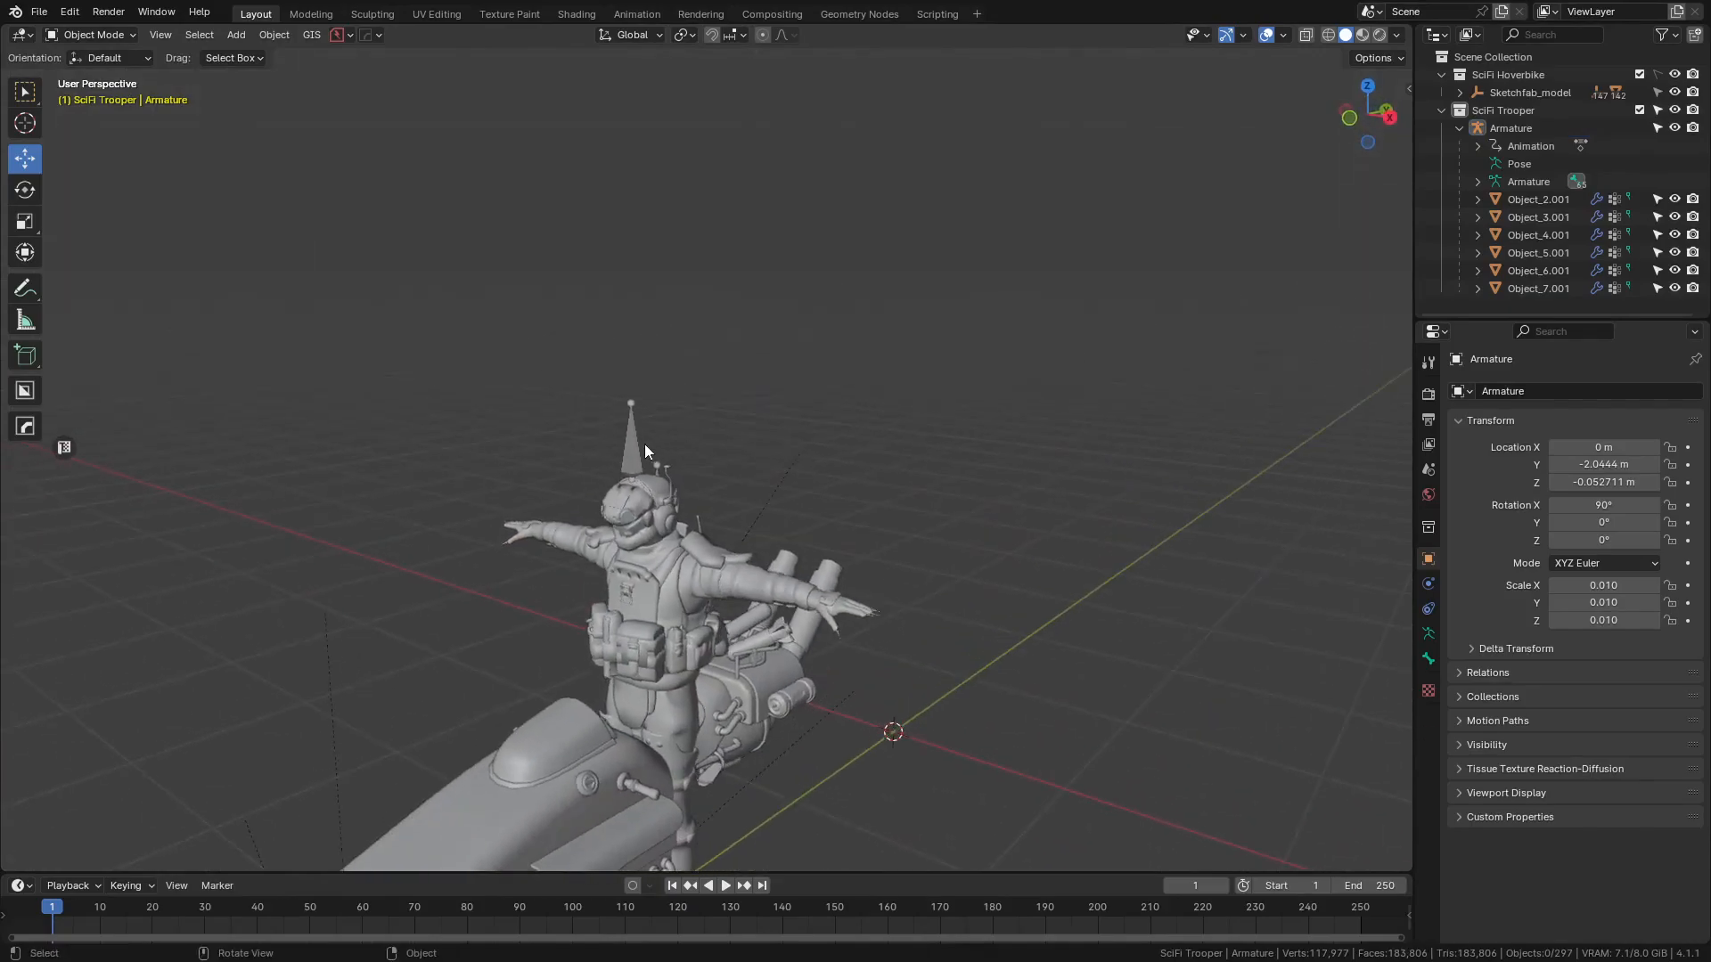
left_click(644, 444)
scroll(745, 526, "up", 2)
scroll(729, 437, "up", 2)
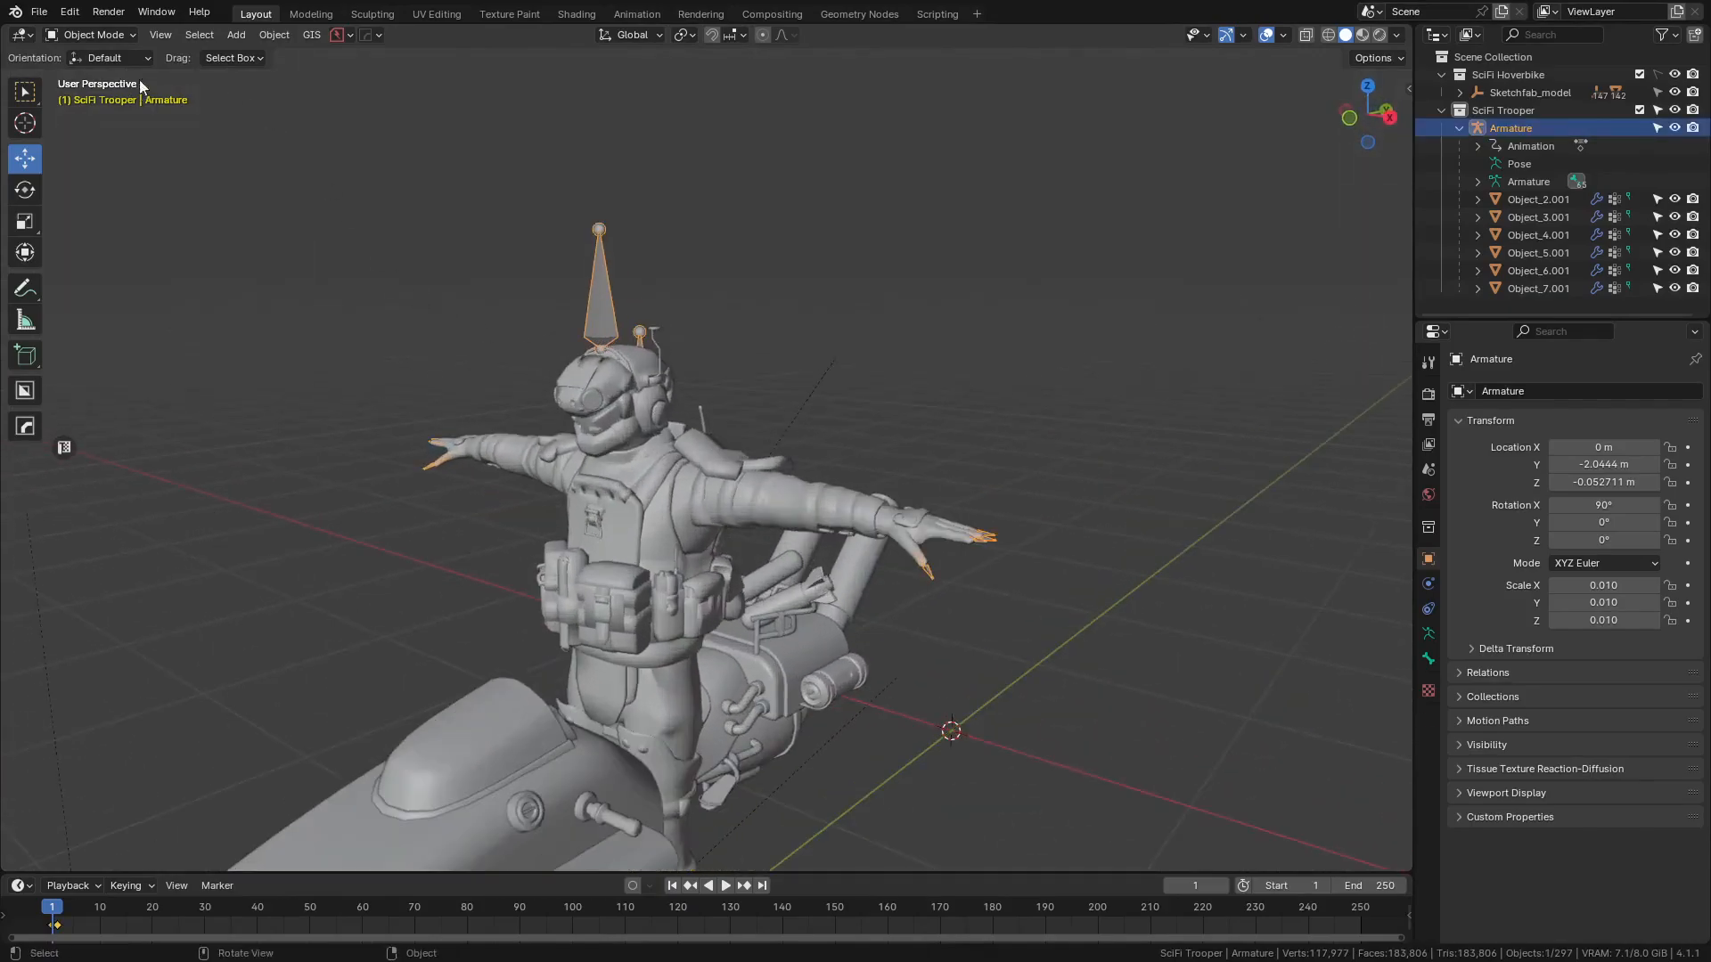
left_click(102, 94)
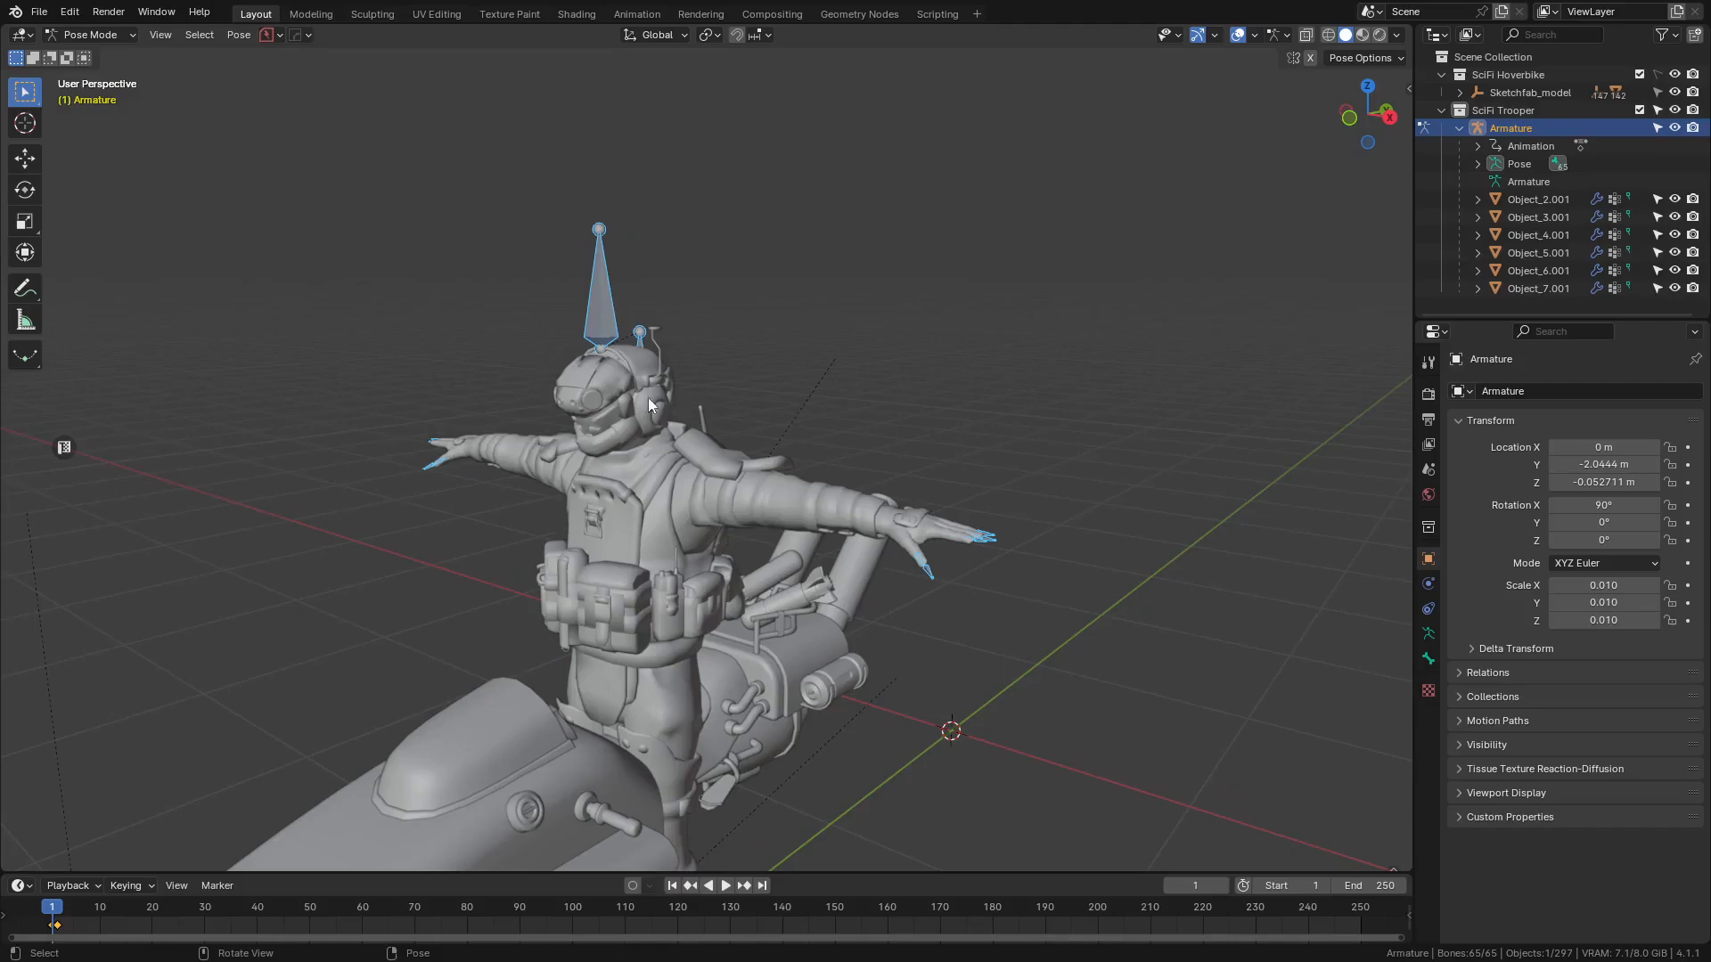
- In right-view wireframe, rotate the mixamorig:Spine bone by about 40 degrees to lean the trooper forward over the hoverbike
middle_click_drag(648, 397, 654, 317)
scroll(766, 304, "up", 1)
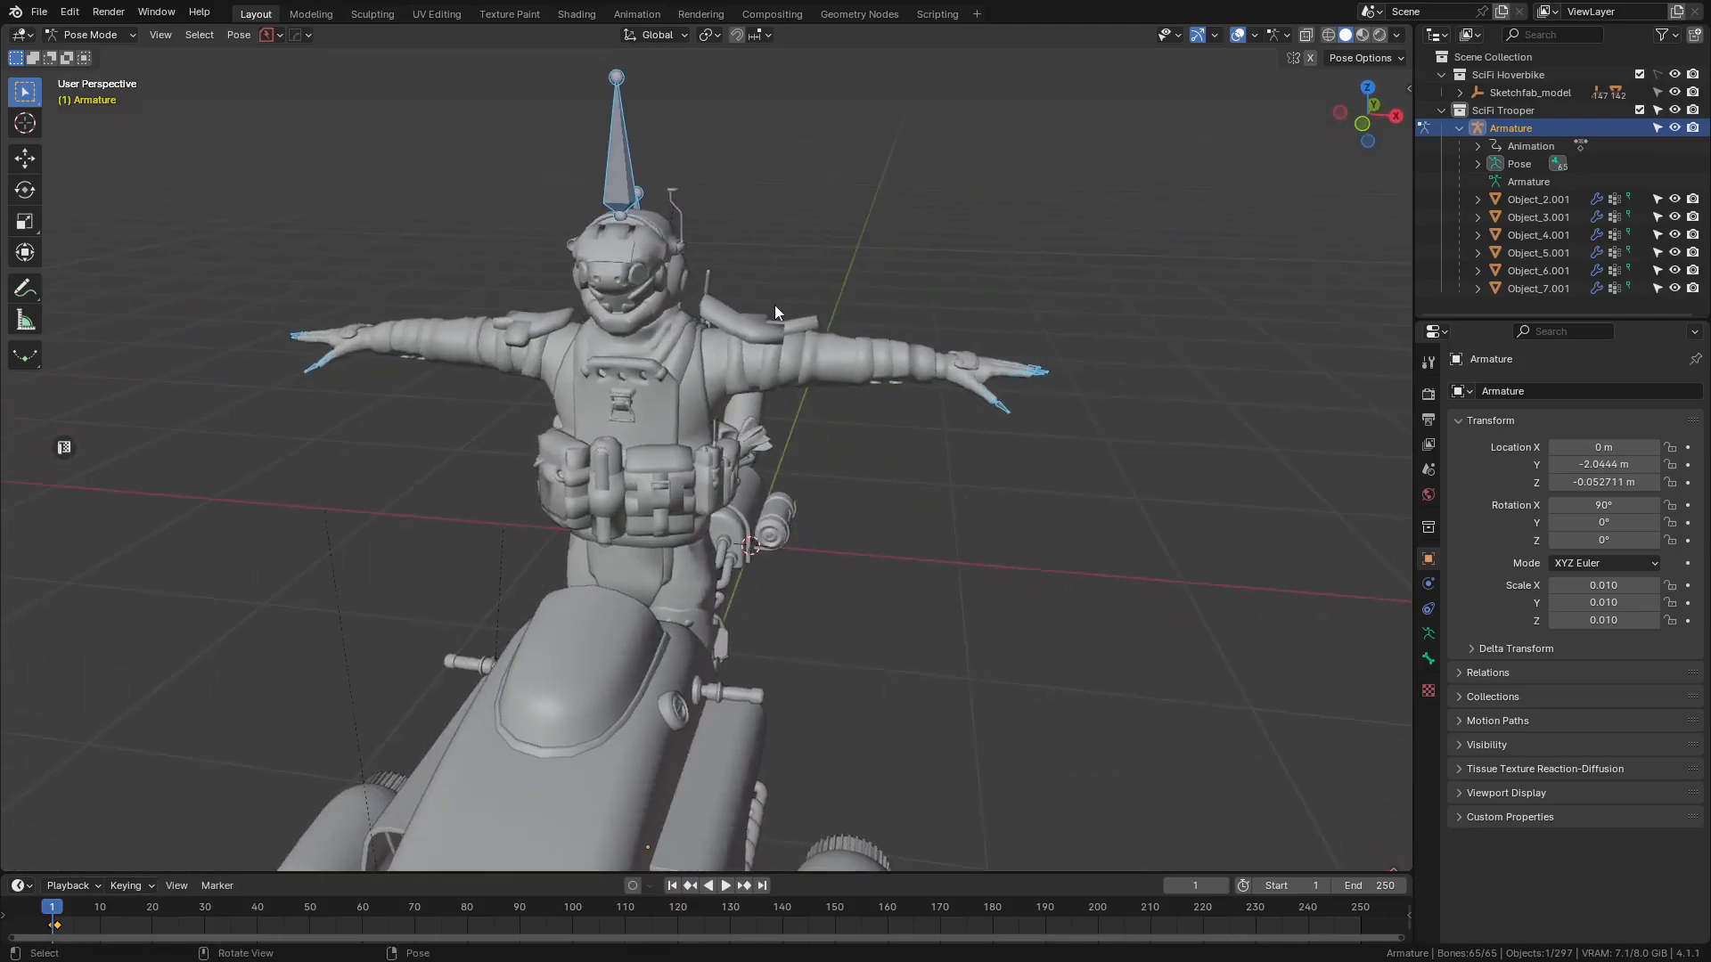
key("KP_3")
key("shift+z")
scroll(421, 366, "up", 4)
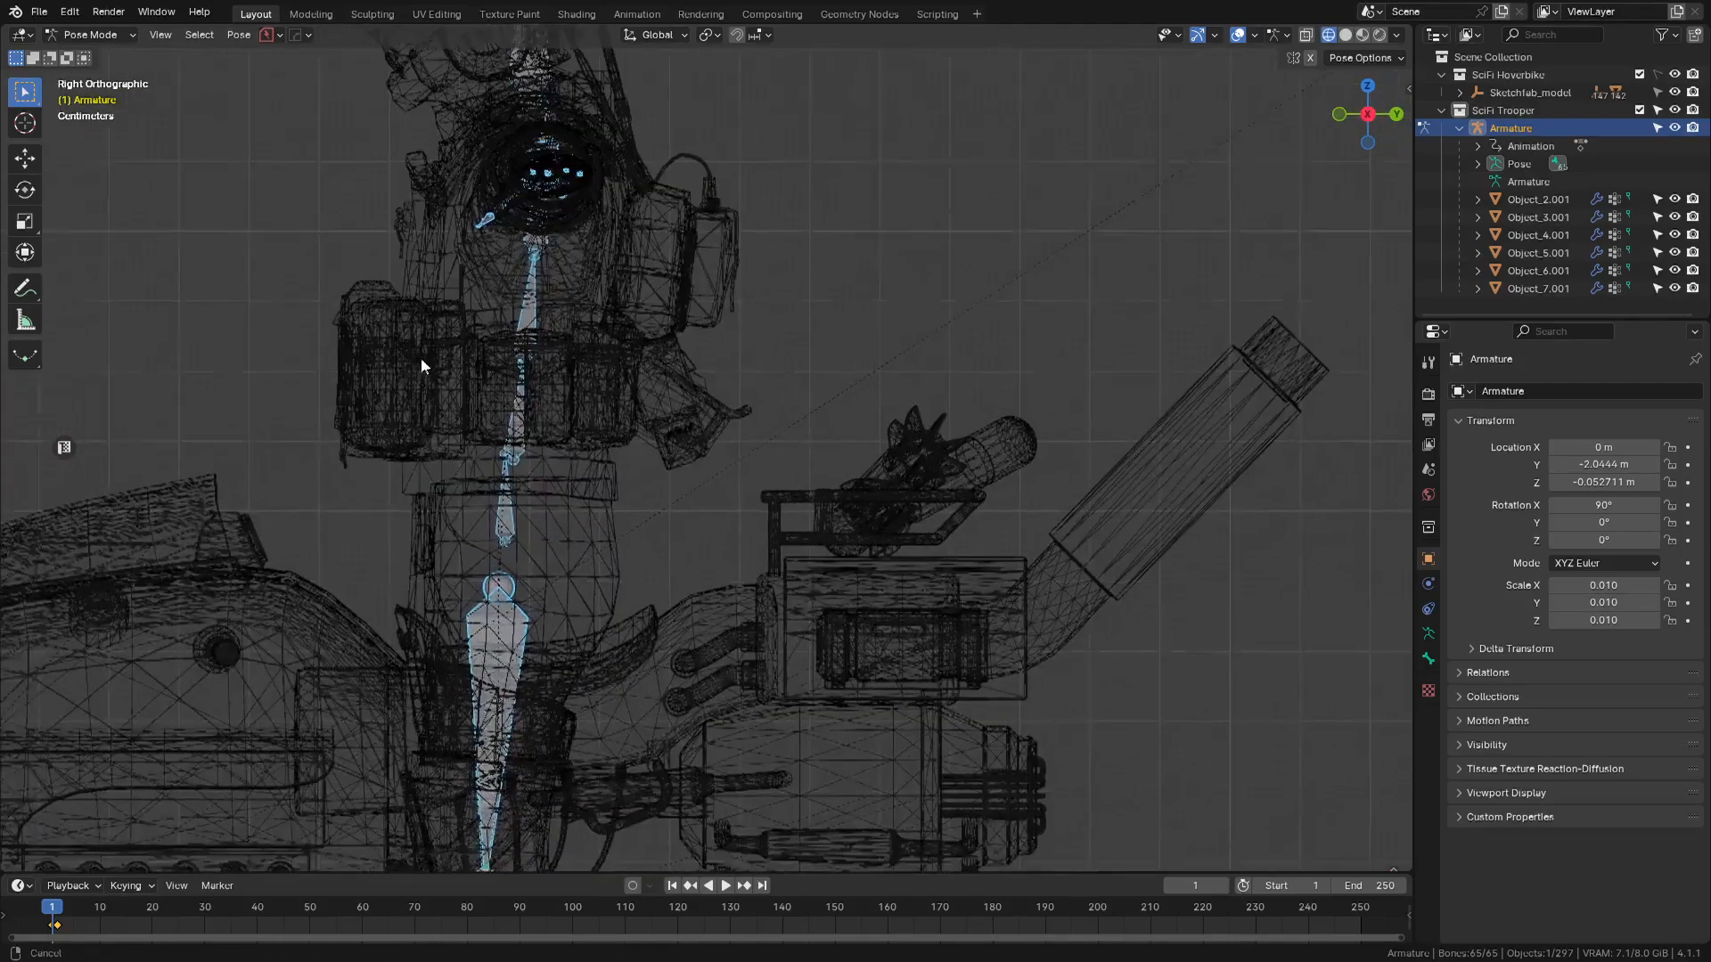
middle_click_drag(421, 366, 627, 289, "shift")
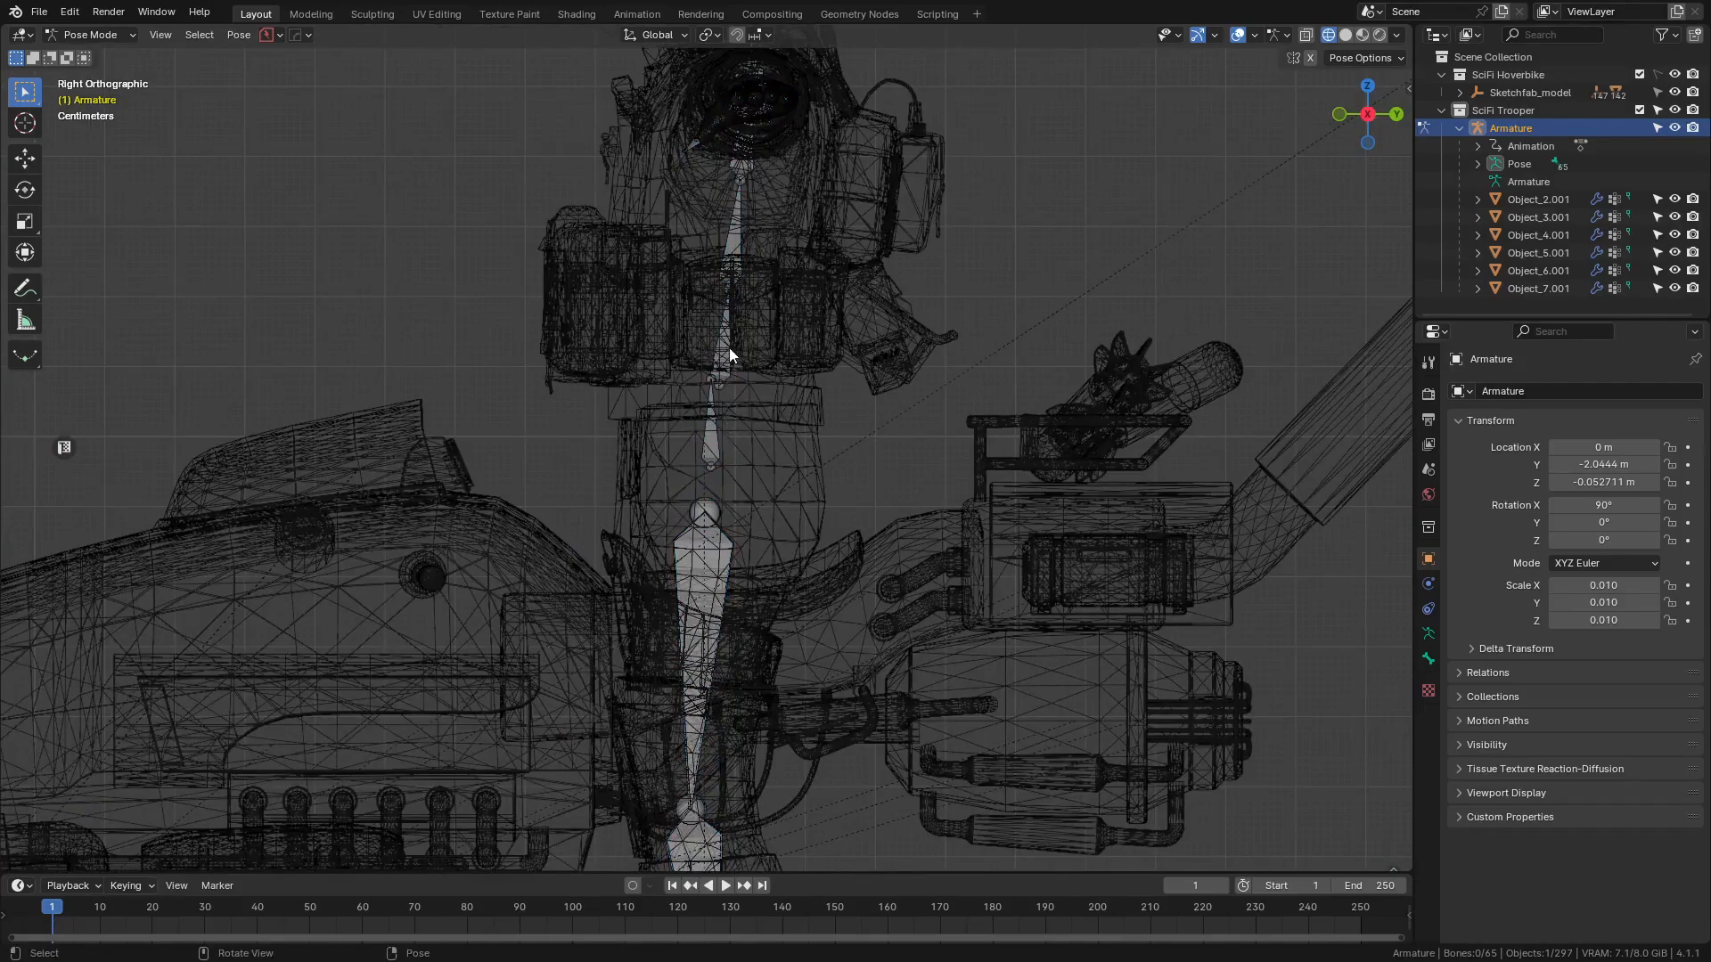
left_click(729, 349)
scroll(790, 401, "down", 3)
scroll(786, 408, "up", 3)
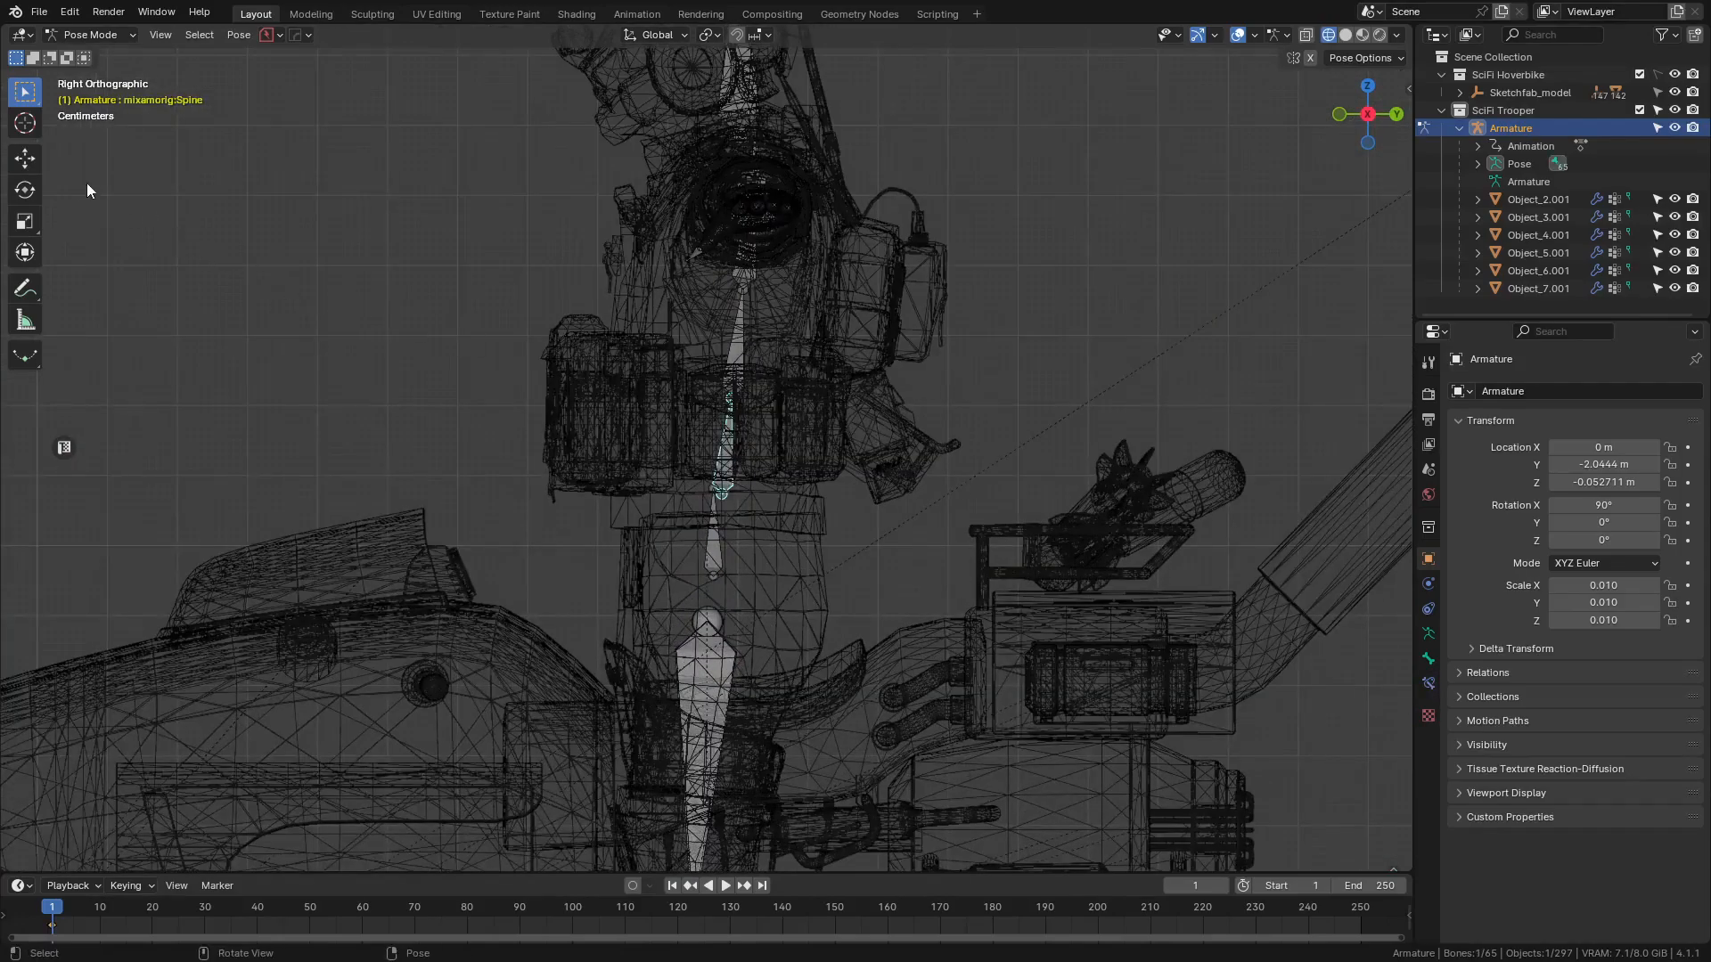
middle_click_drag(1094, 406, 1115, 360, "shift")
key("r")
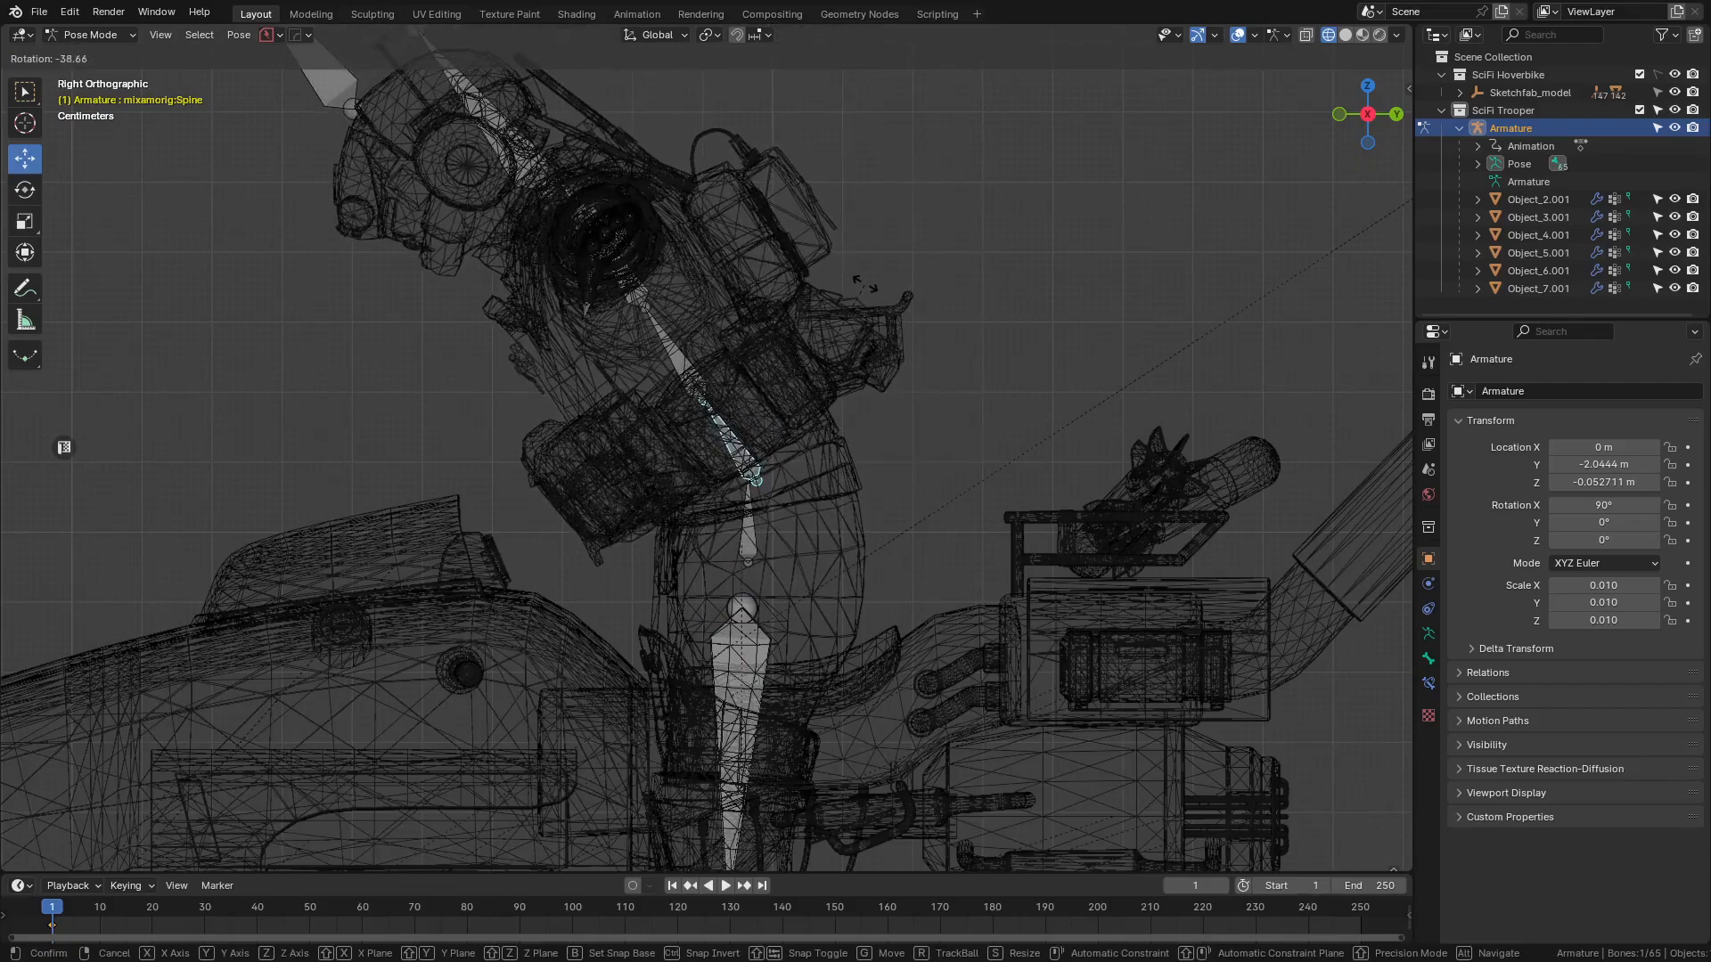
left_click(845, 285)
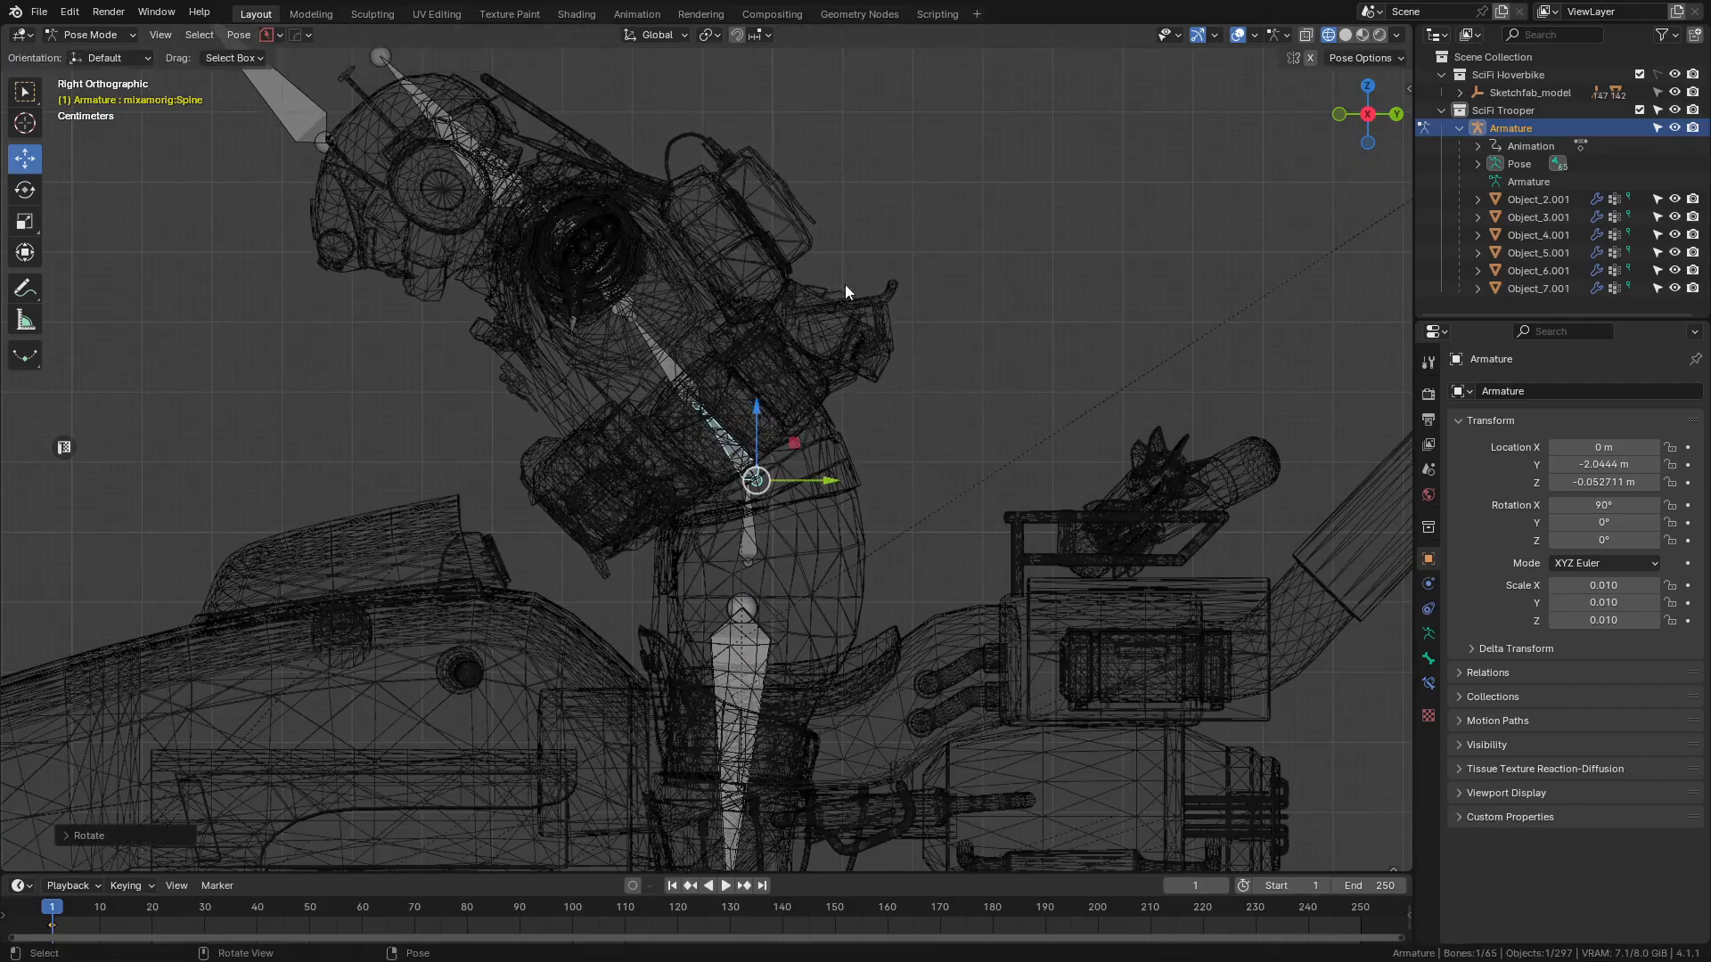
- Rotate the mixamorig:Spine1 bone forward by a few degrees in right view
scroll(913, 381, "down", 1)
middle_click_drag(905, 374, 917, 407, "shift")
scroll(825, 369, "up", 2)
mouse_move(824, 367)
middle_mouse_down("shift")
mouse_move(843, 335)
mouse_move(849, 354)
middle_mouse_up("shift")
key("r")
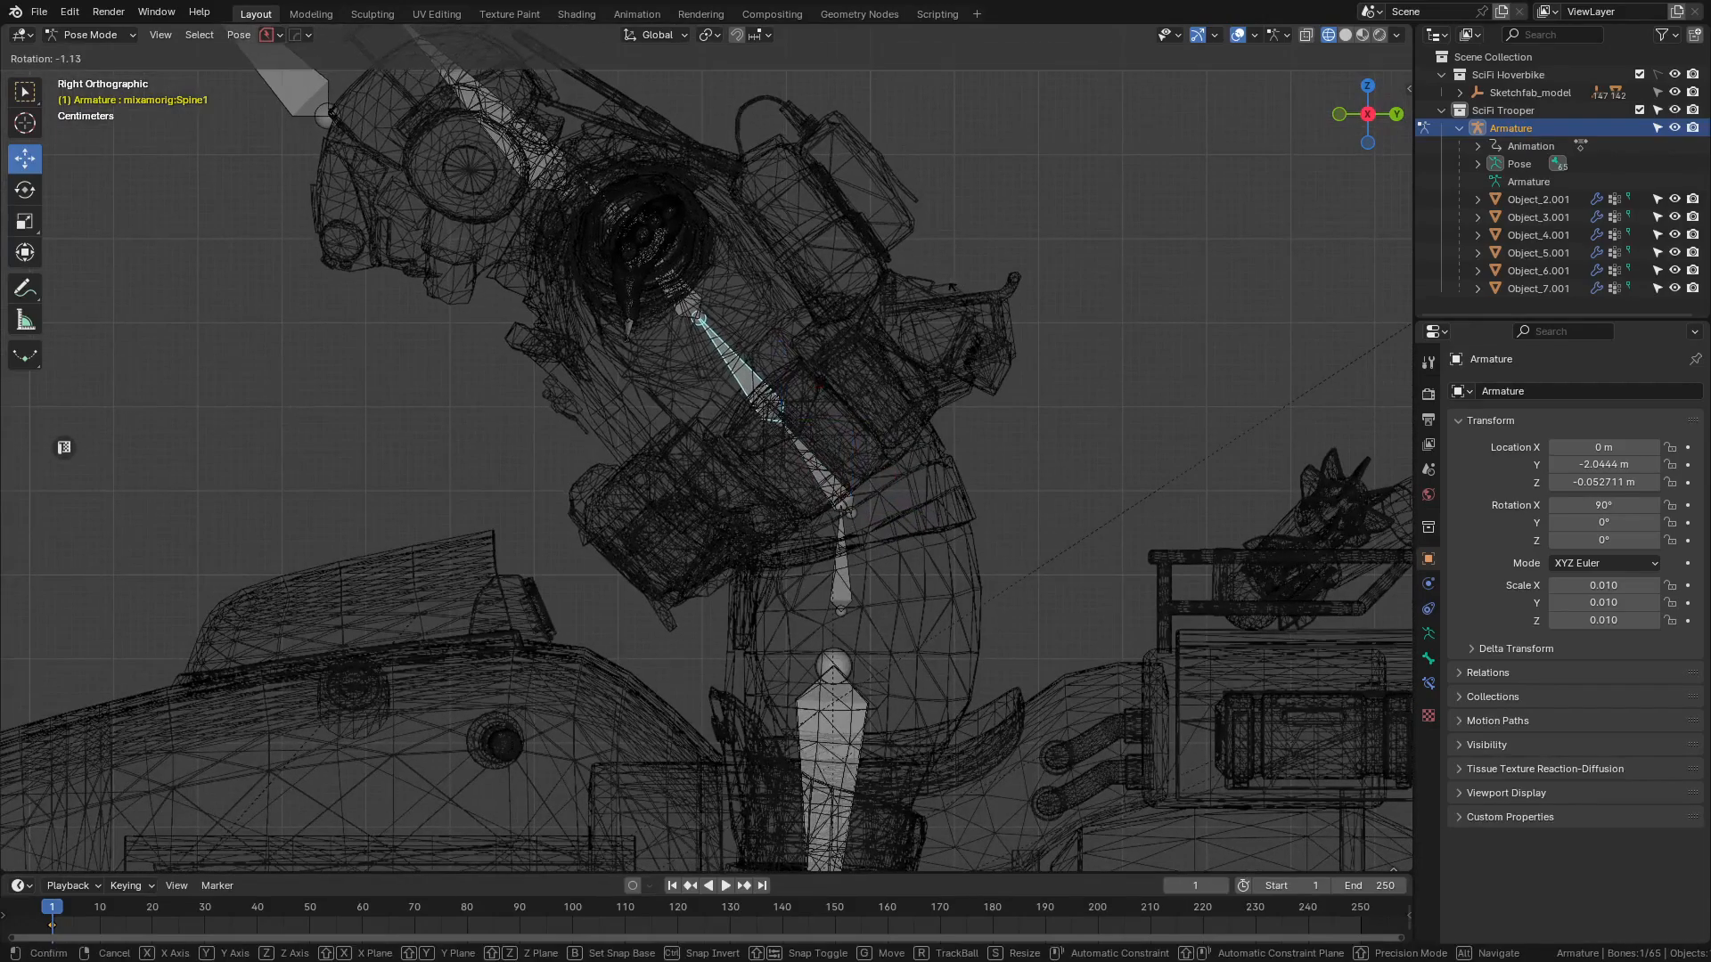
left_click(875, 282)
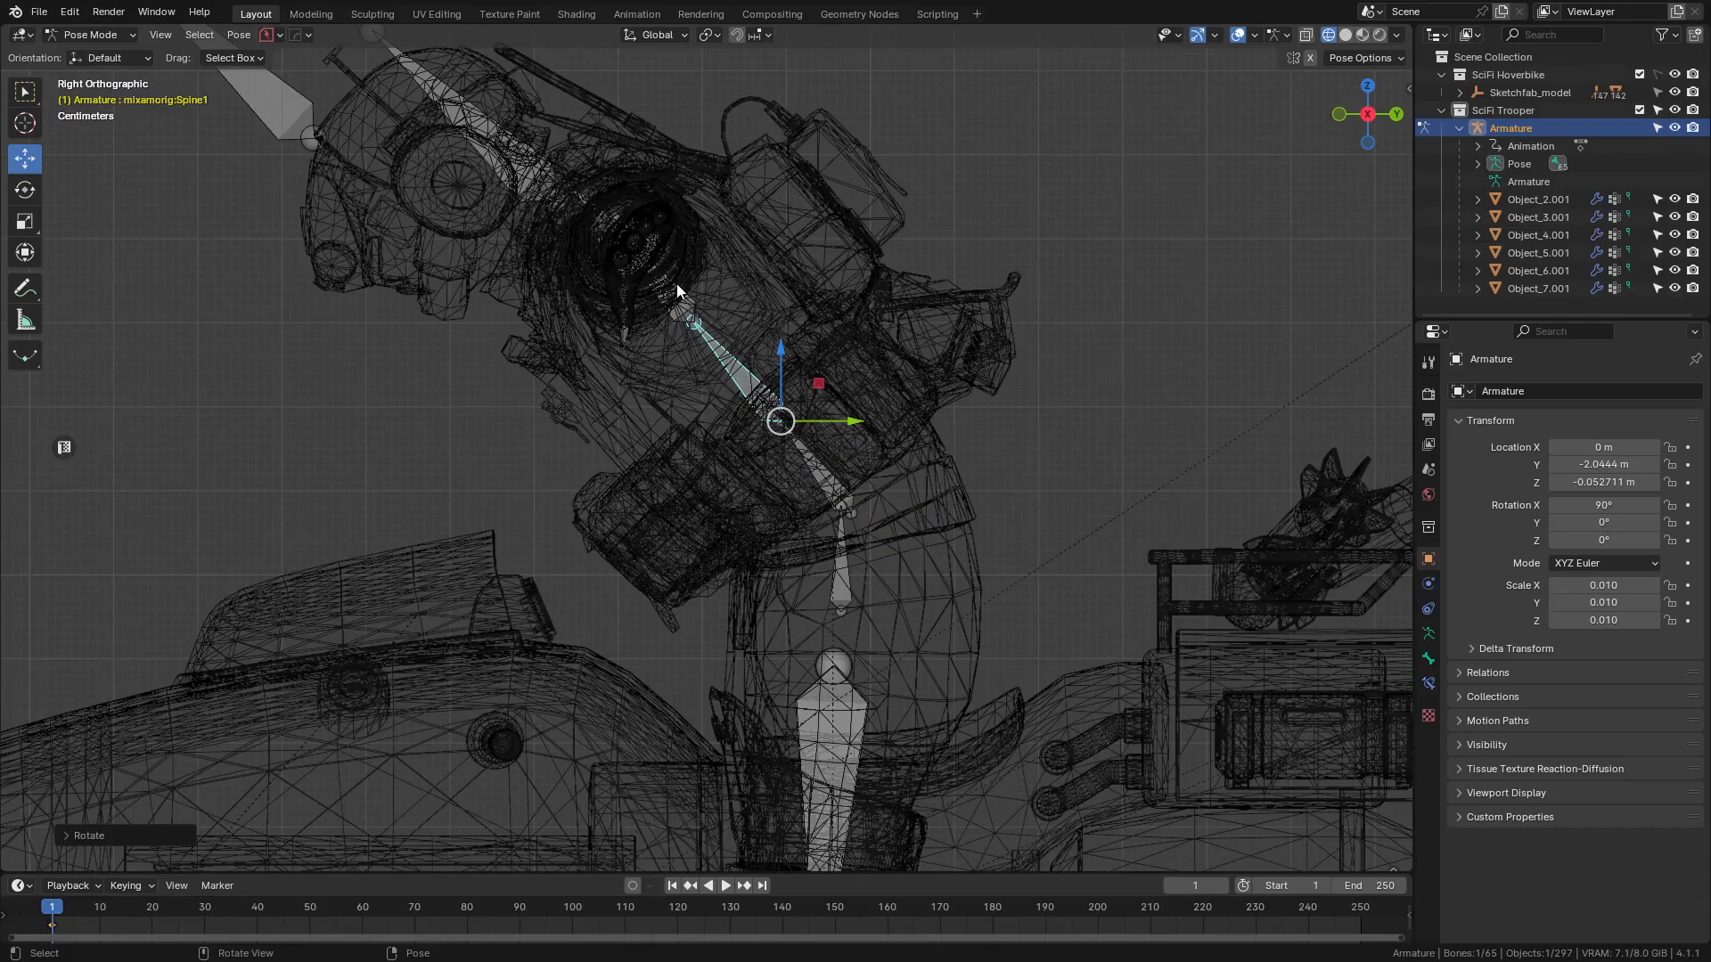
- Rotate the mixamorig:Spine2 bone forward by about 5 degrees to bend the upper torso further
left_click(679, 304)
middle_click_drag(800, 246, 896, 315, "shift")
key("r")
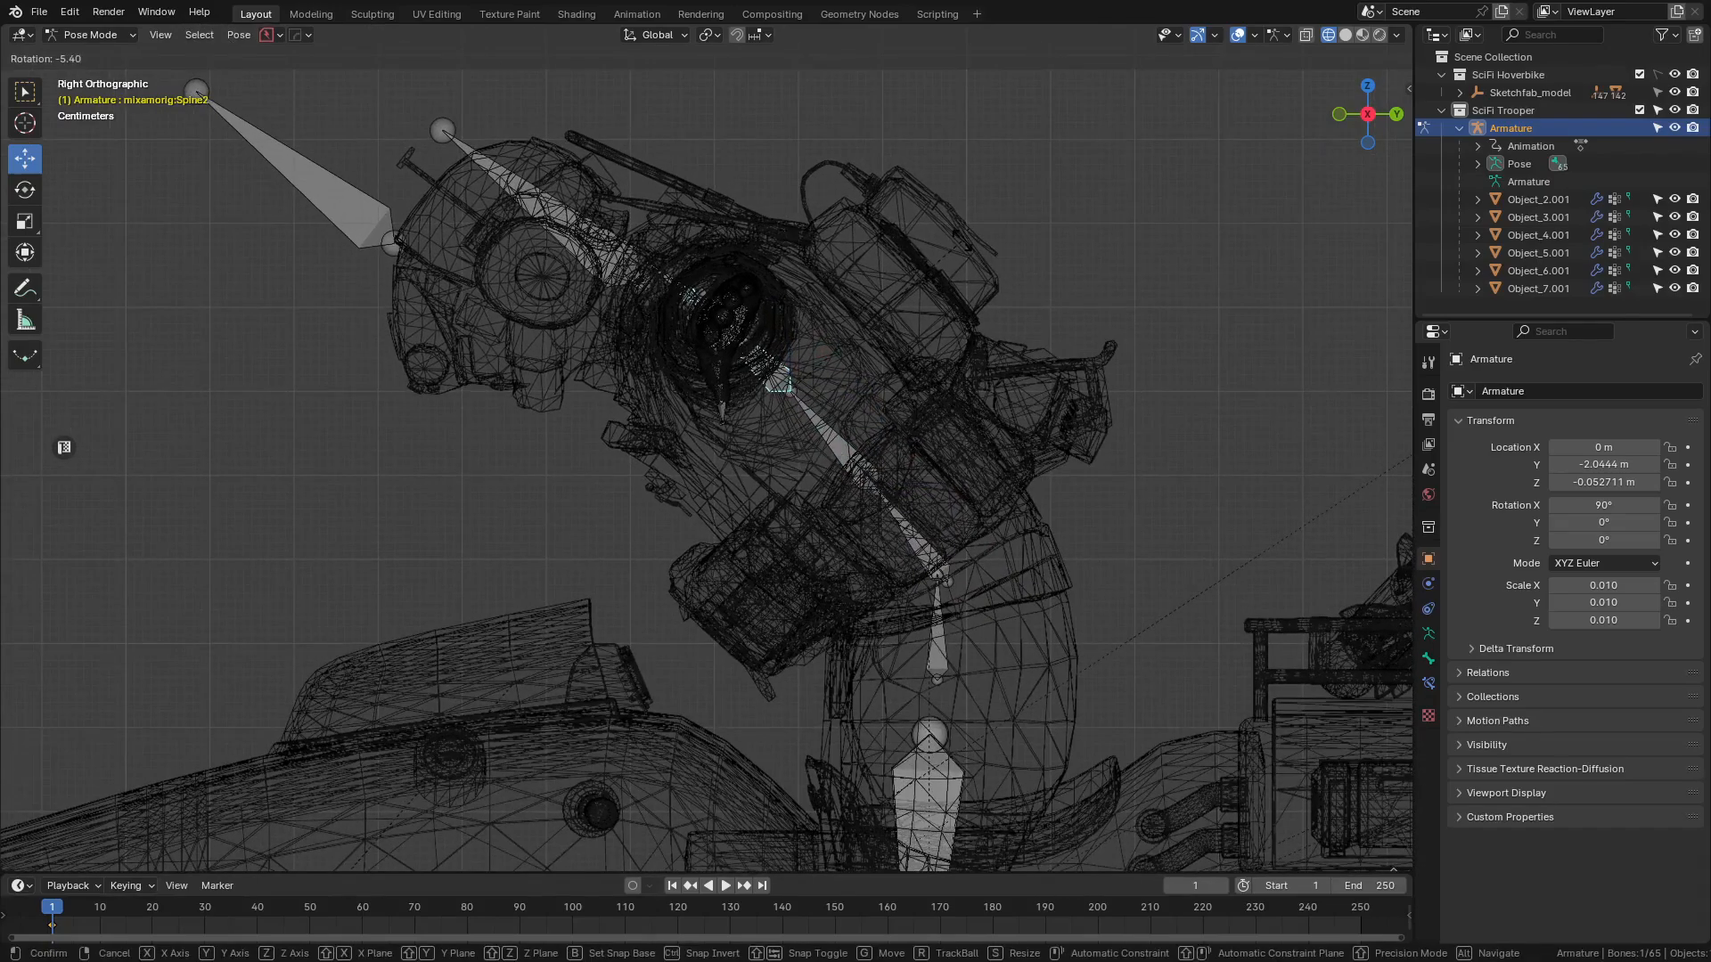
left_click(961, 241)
- In top view, rotate the mixamorig:LeftArm bone toward the front of the hoverbike, and return to solid shading
scroll(944, 257, "down", 5)
middle_click_drag(885, 296, 852, 214, "shift")
middle_click_drag(809, 272, 907, 280)
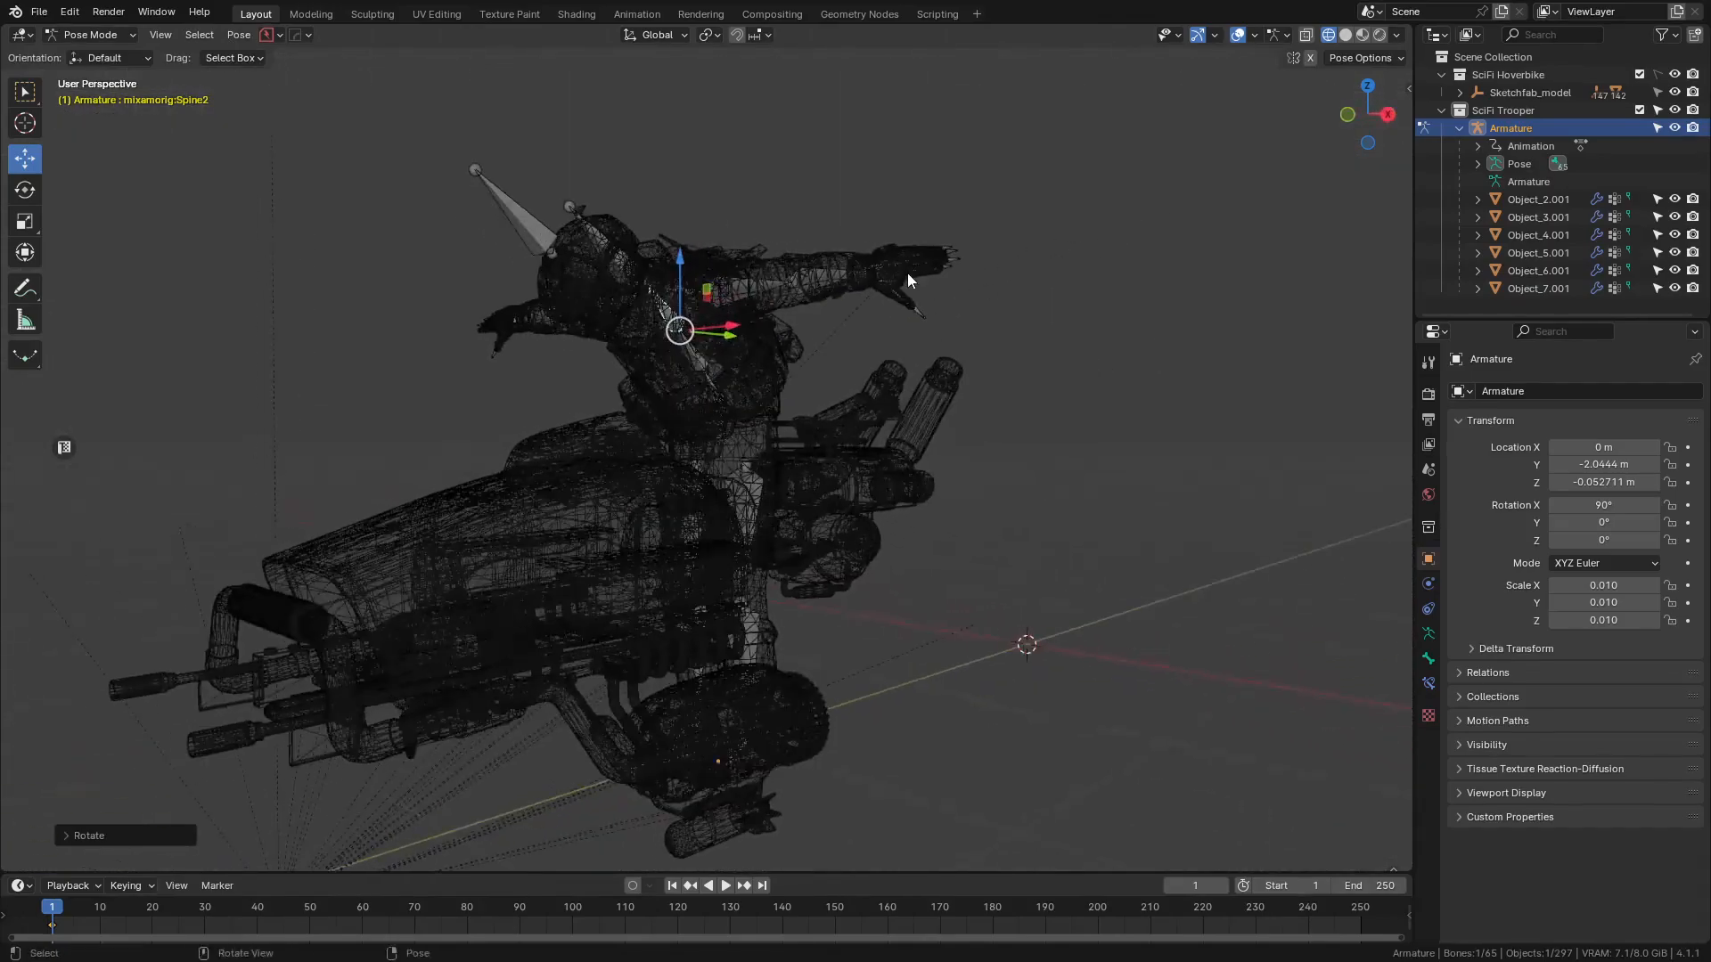
key("KP_7")
scroll(1005, 408, "up", 5)
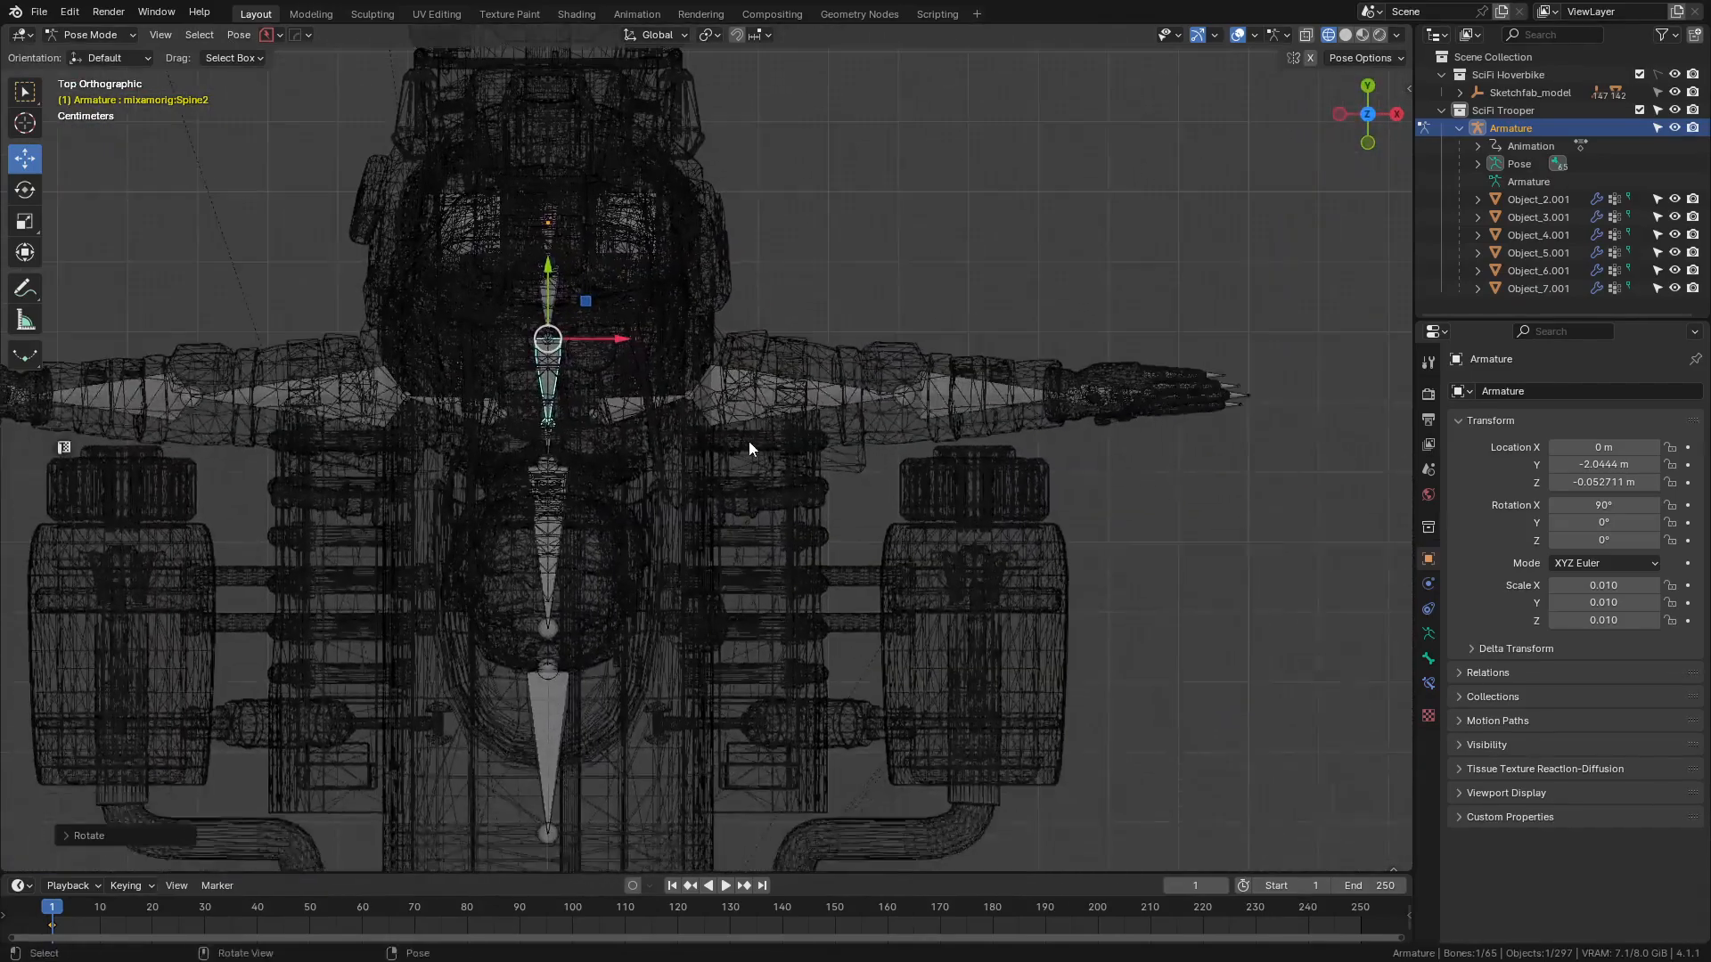
scroll(749, 436, "up", 1)
left_click(757, 401)
scroll(856, 423, "down", 2)
middle_click_drag(891, 435, 832, 334, "shift")
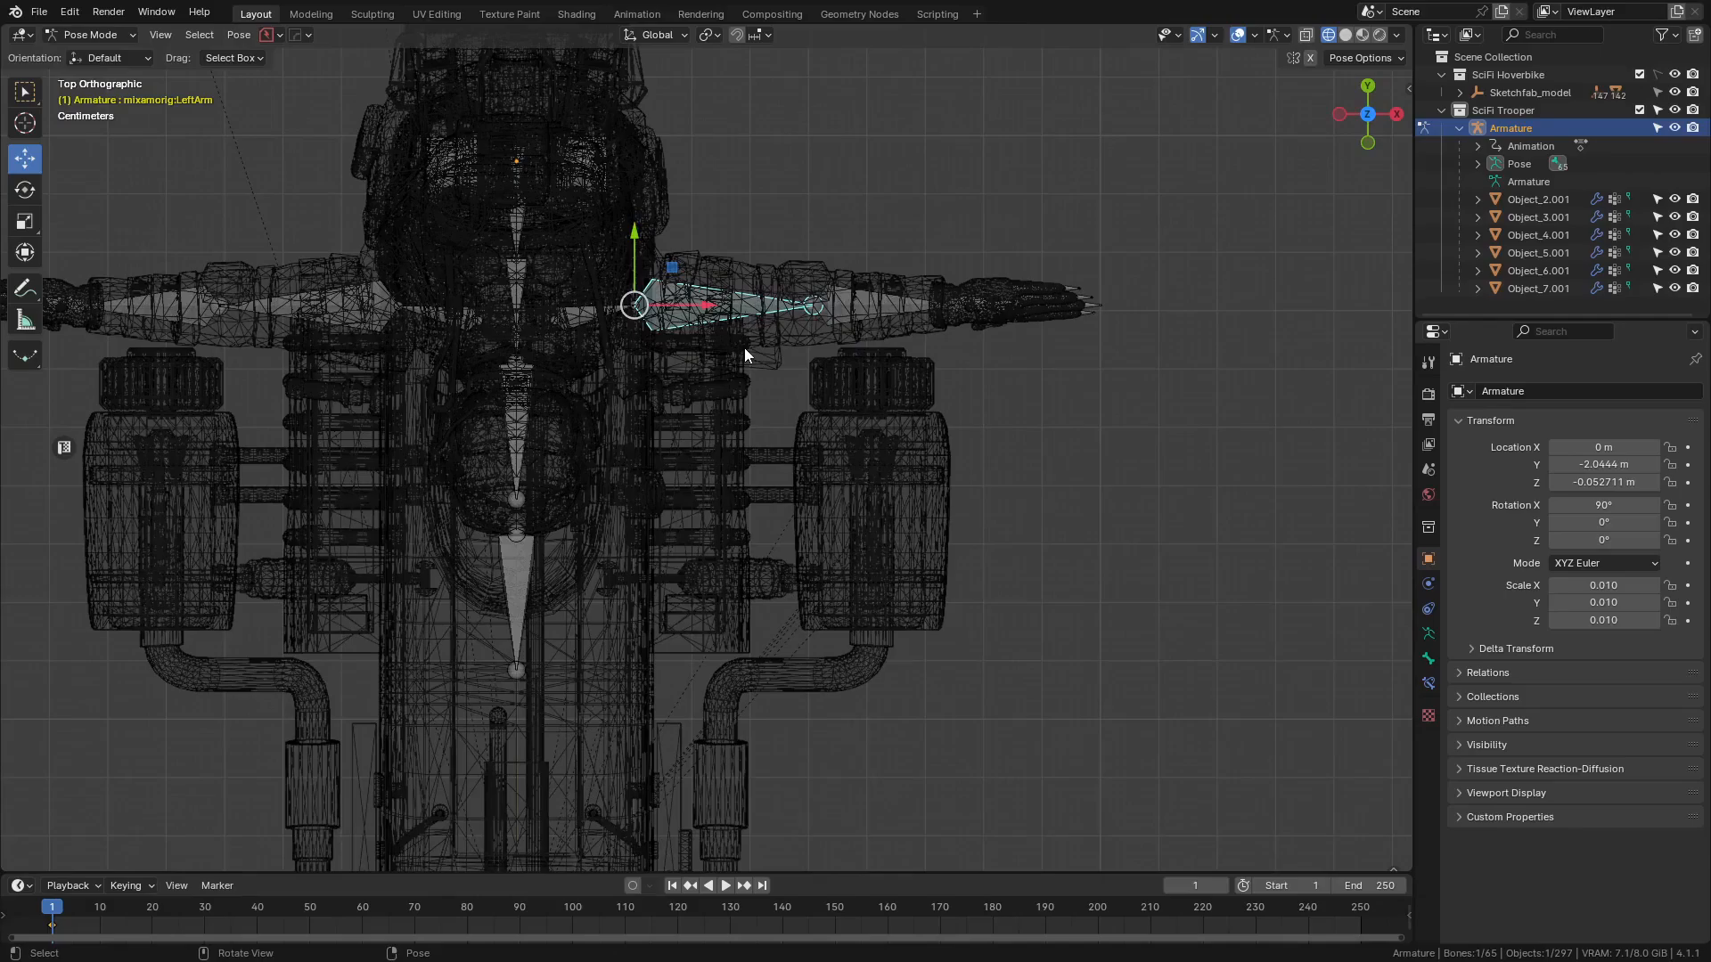
key("r")
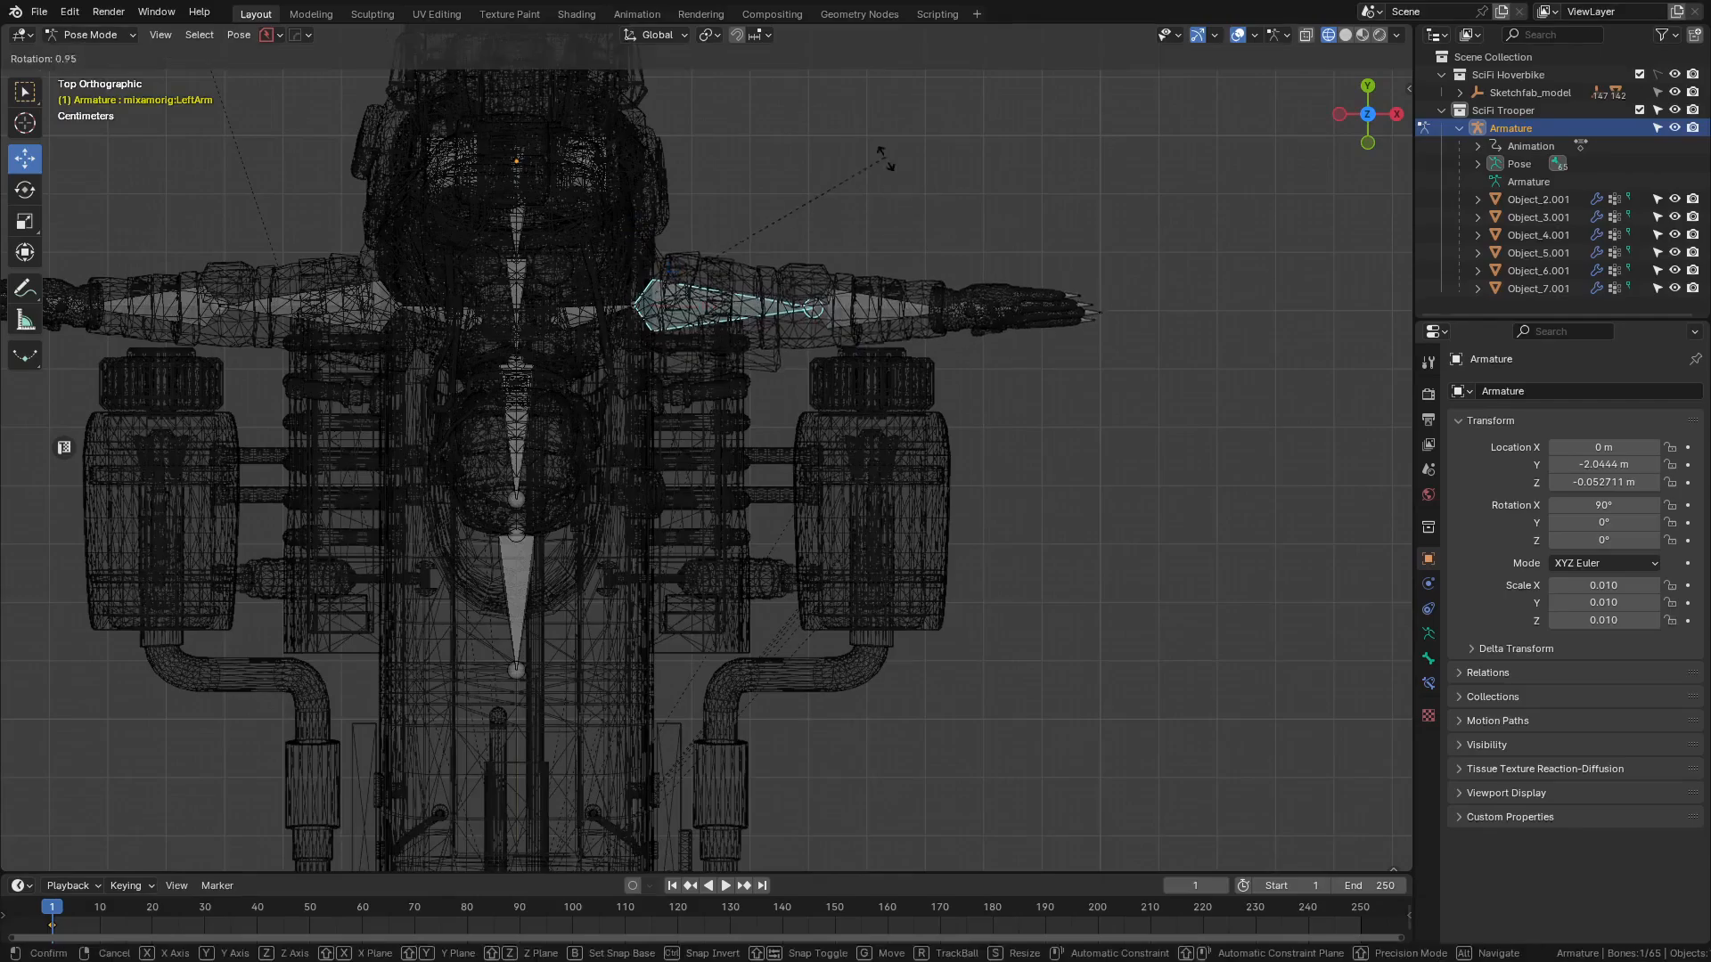
left_click(711, 462)
key("shift+z")
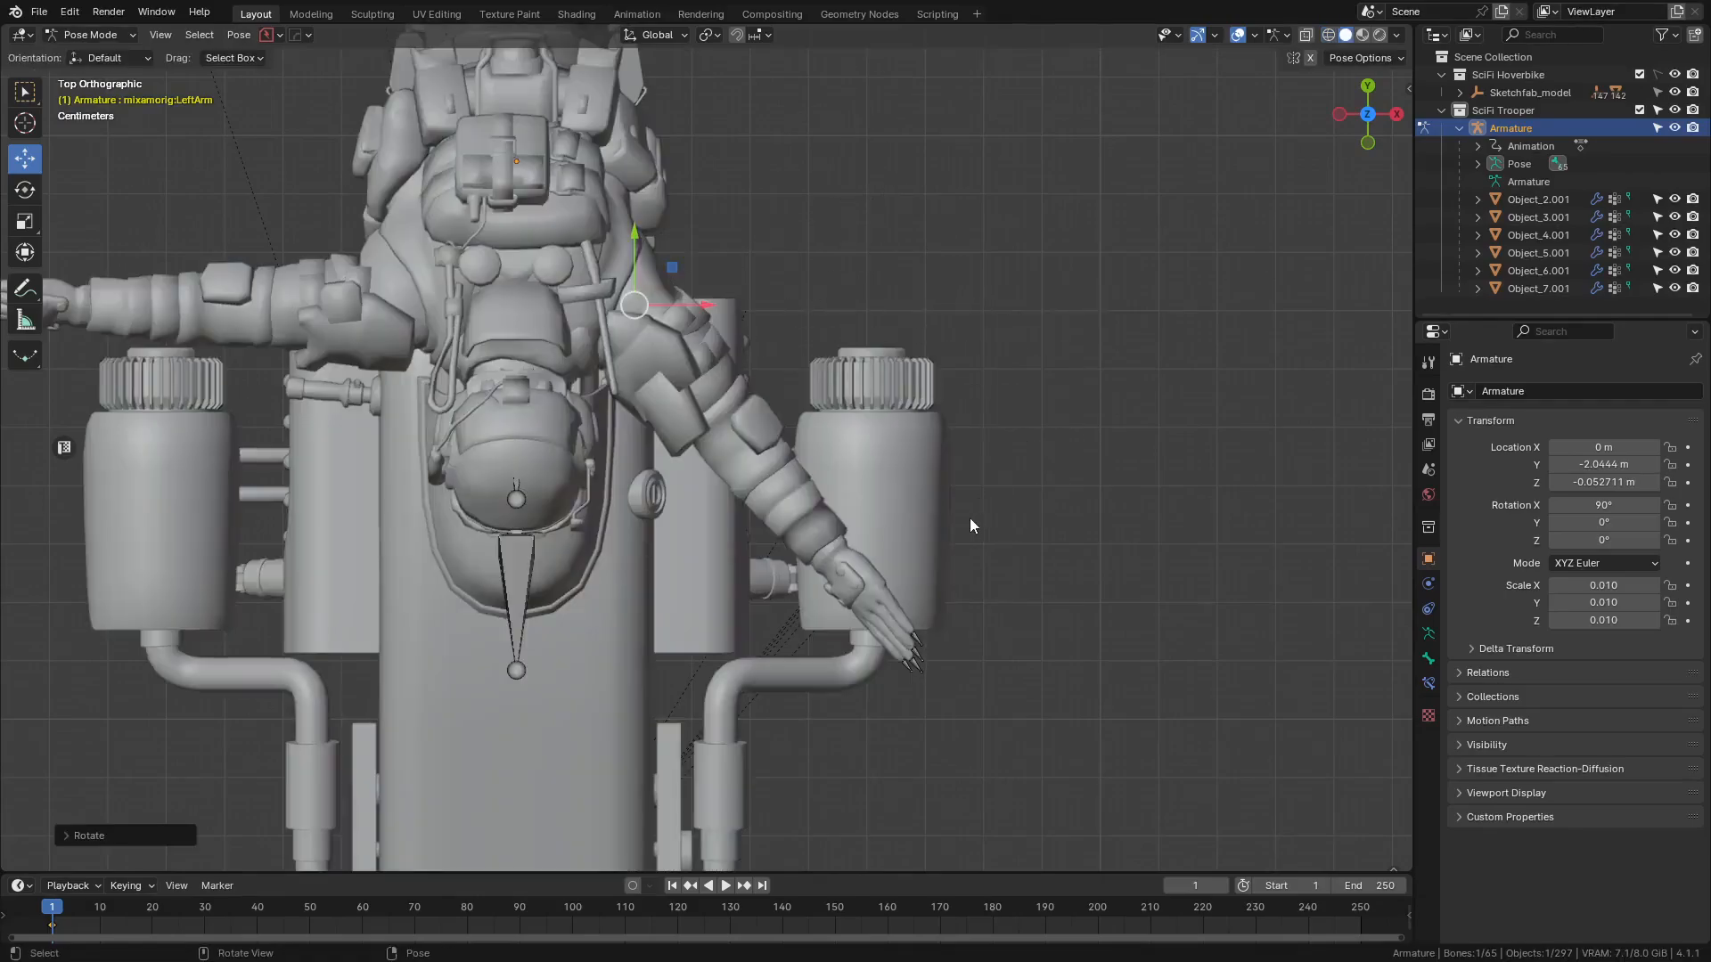
- In right view, rotate the LeftArm bone downward by about 68 degrees toward the handlebar
mouse_move(970, 517)
middle_mouse_down()
mouse_move(791, 285)
mouse_move(932, 355)
middle_mouse_up()
key("KP_5")
key("KP_3")
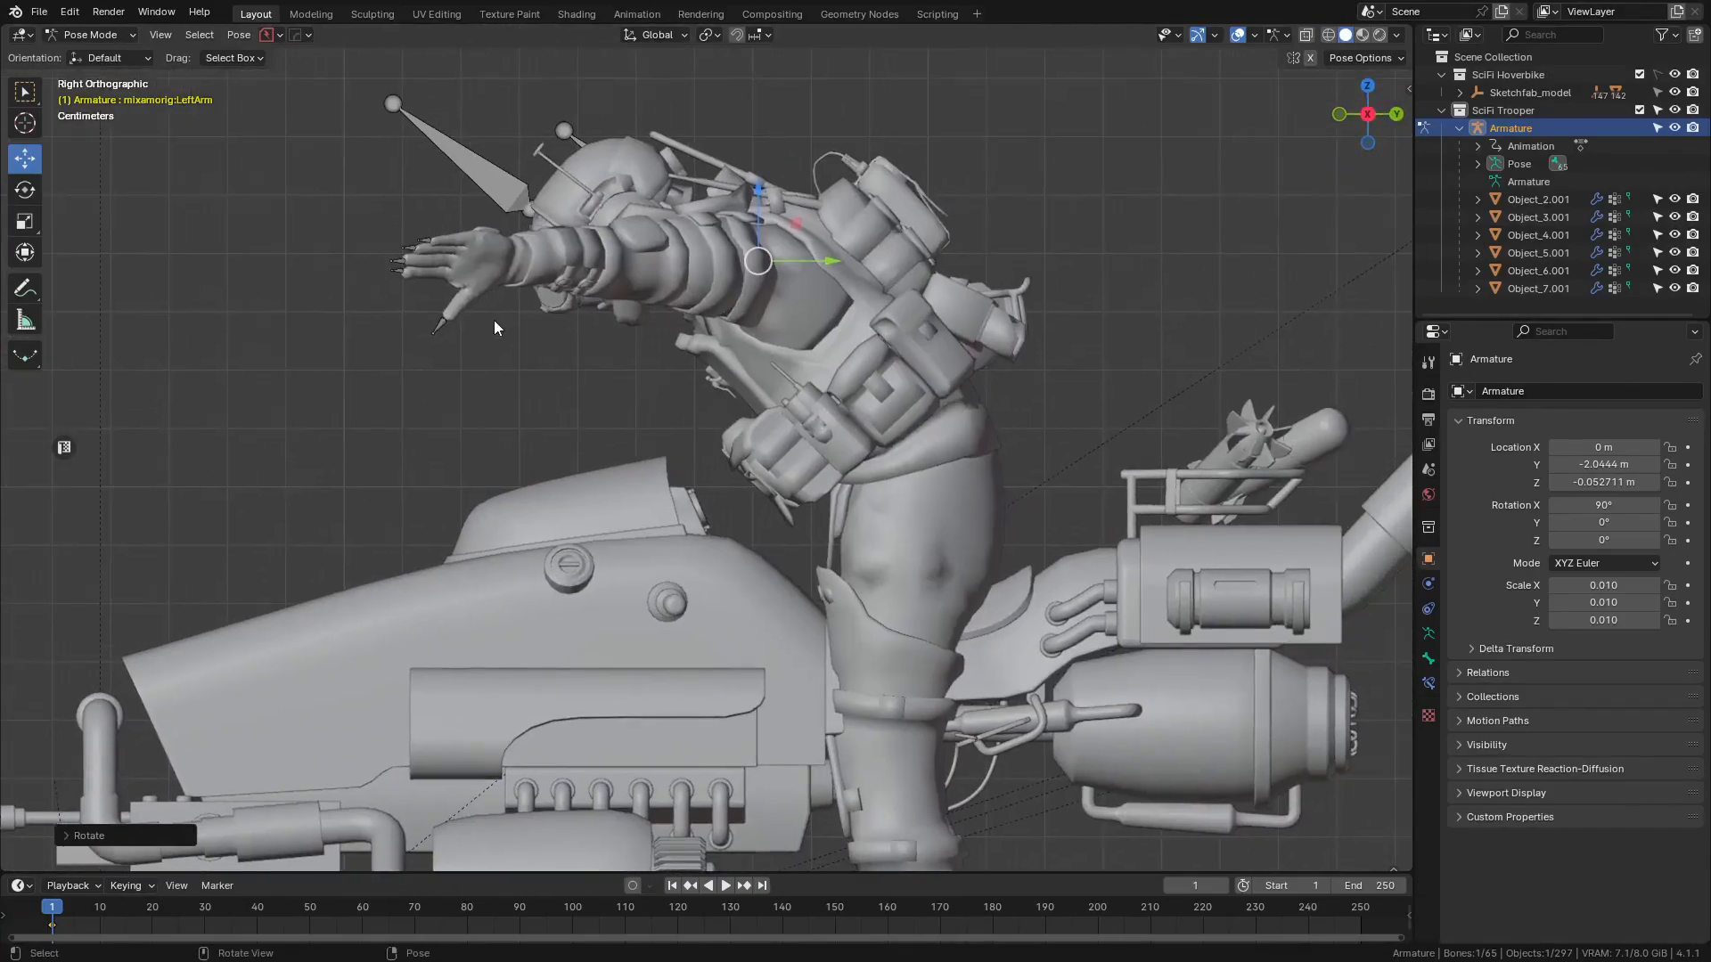
key("r")
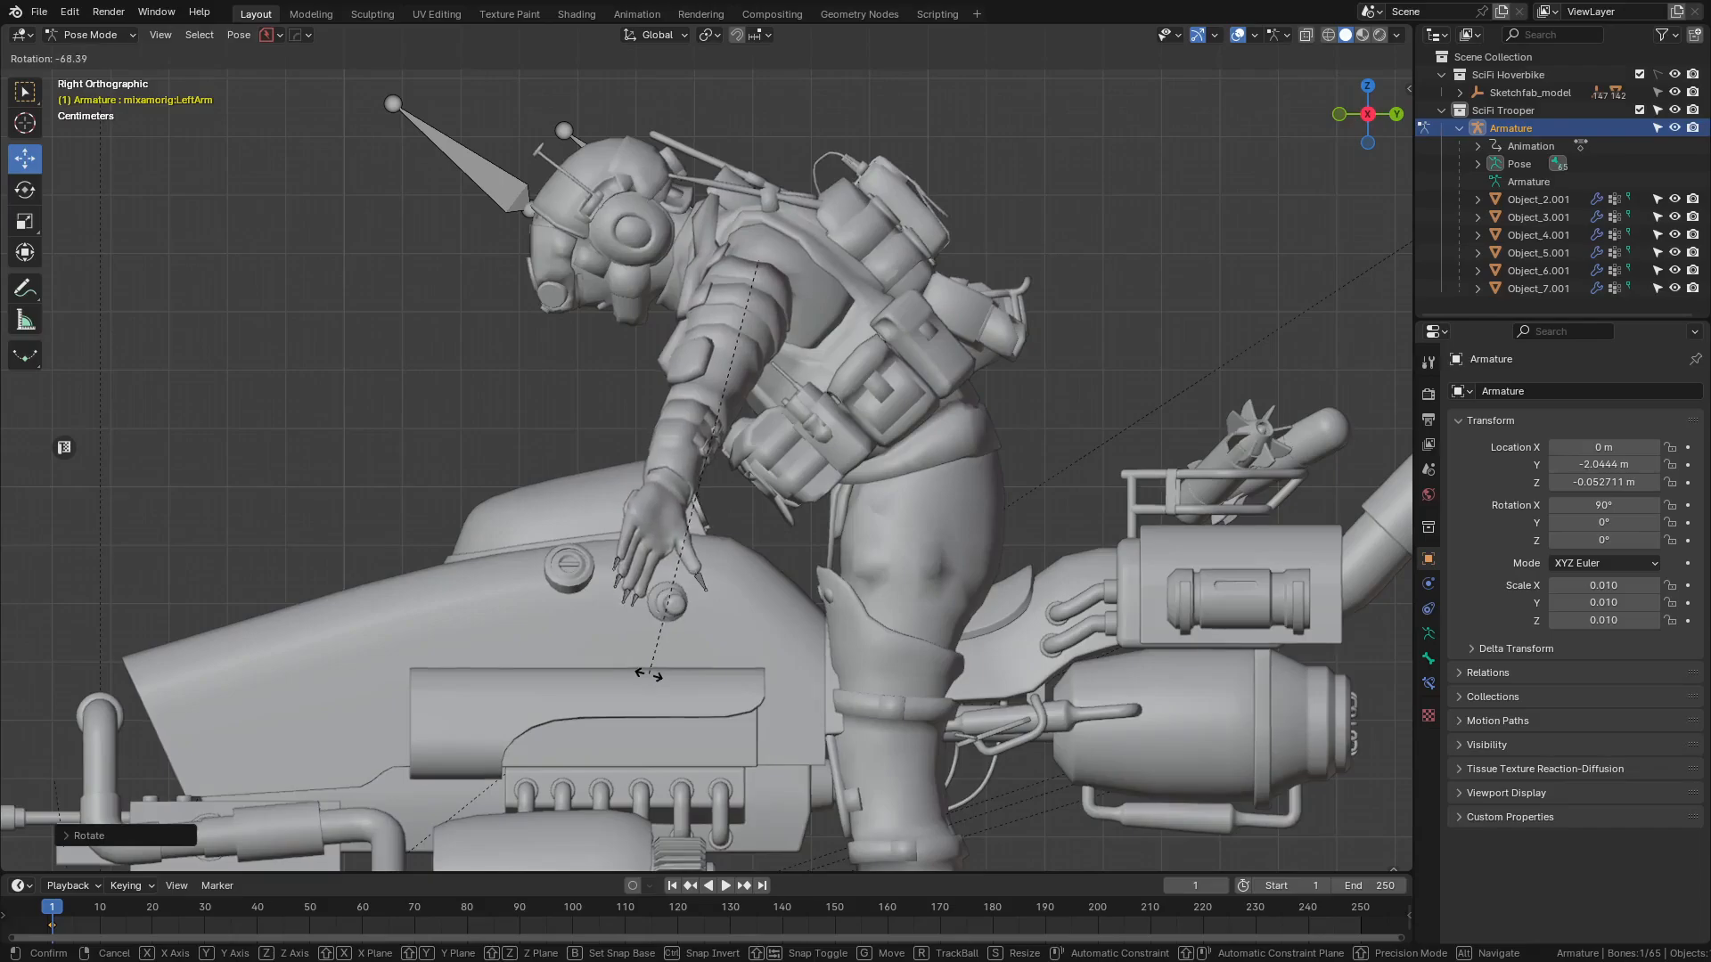
- In top view, swing the lowered LeftArm bone forward by about 27 degrees
key("KP_7")
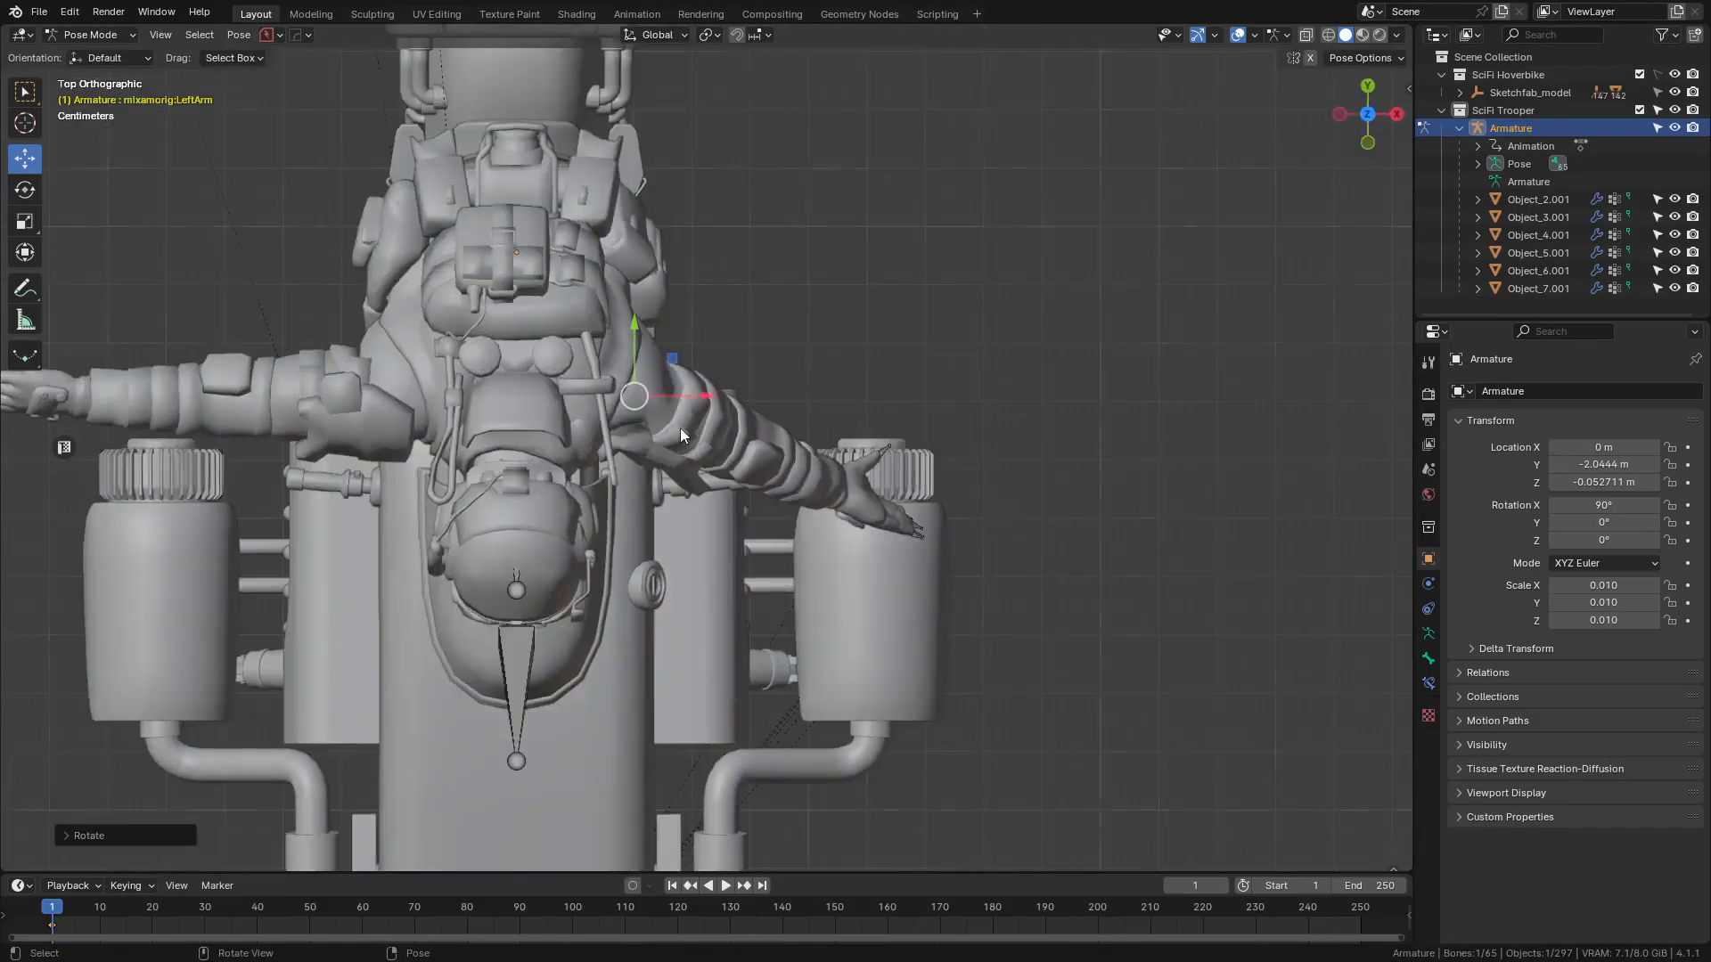
scroll(882, 307, "up", 4)
key("r")
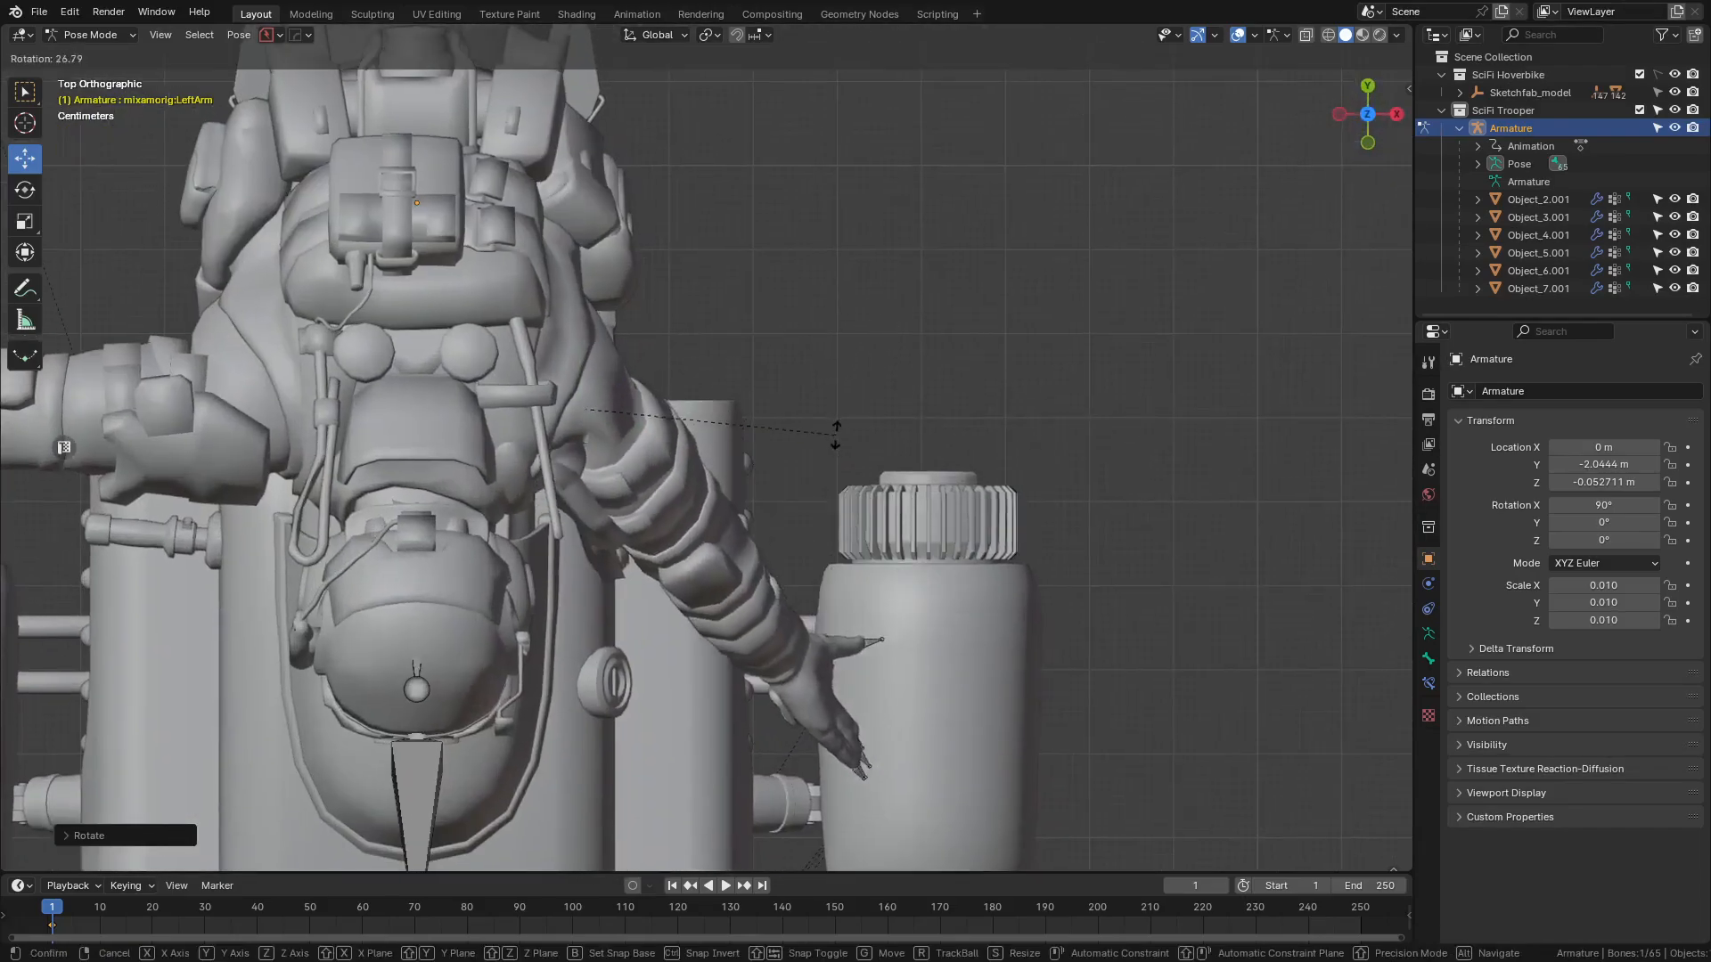
left_click(816, 461)
- In front view, twist the mixamorig:LeftArm bone about its local Y axis until the back of the hand faces forward
key("KP_1")
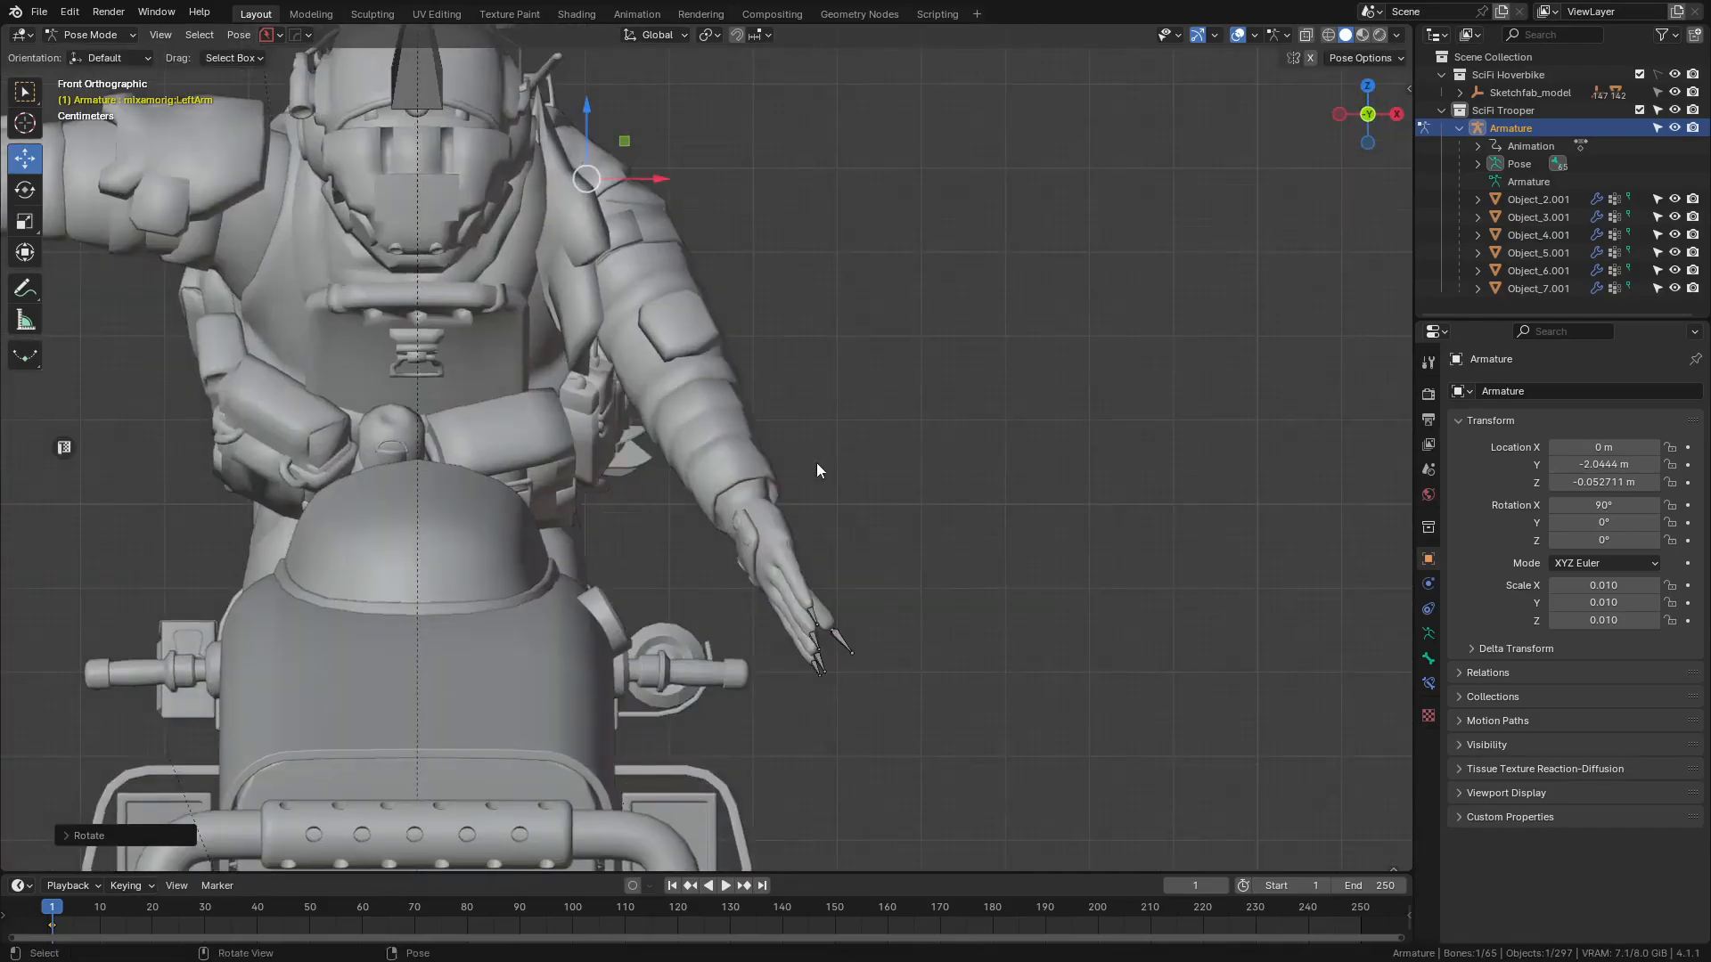
right_click(879, 357)
key("r")
key("y")
key("y")
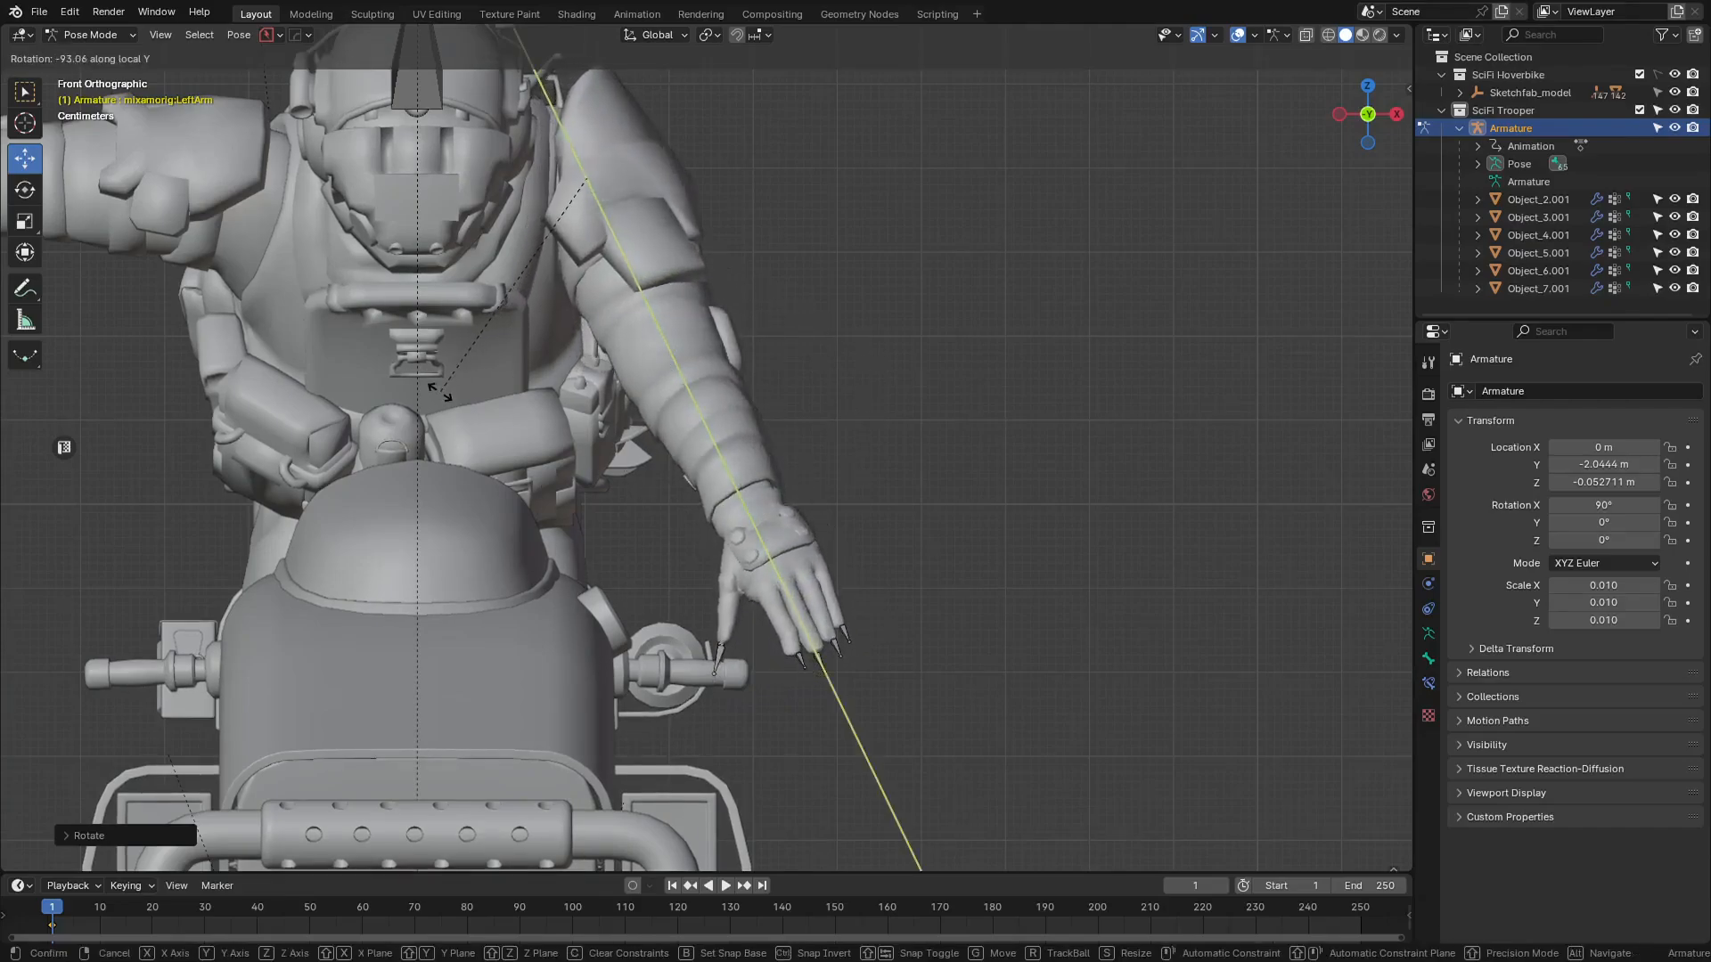
left_click(460, 248)
- In top view with wireframe shading, rotate the LeftArm bone by about 6 degrees
key("KP_7")
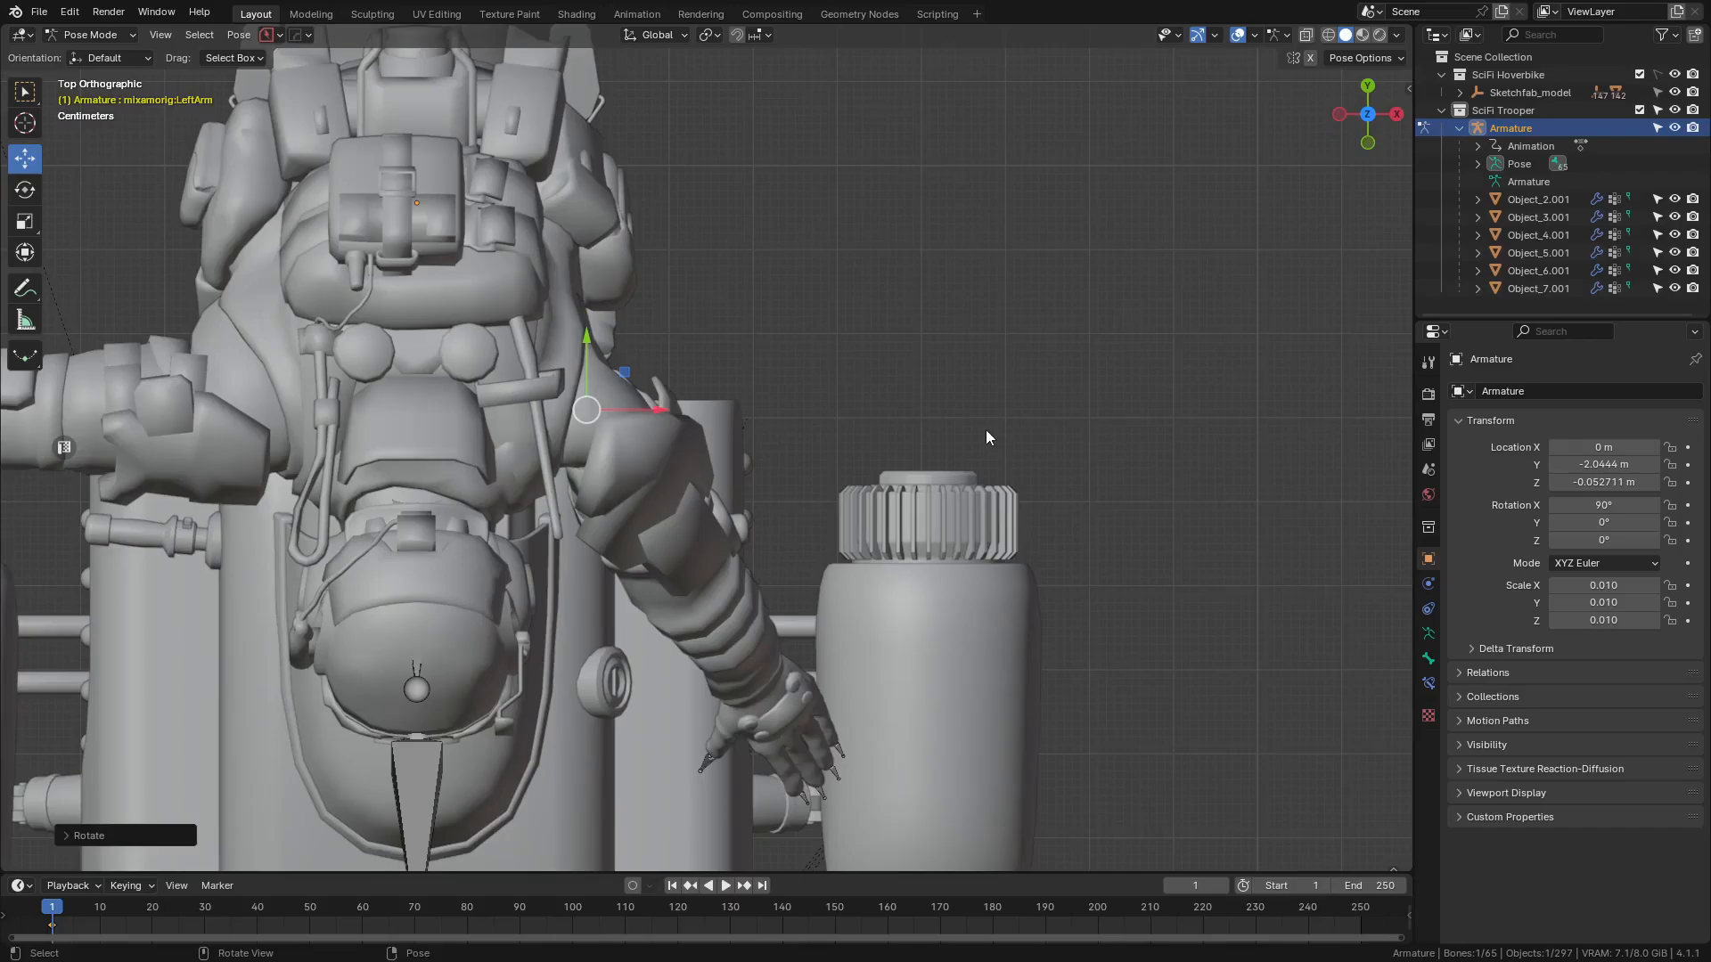
scroll(986, 435, "up", 3)
key("z")
left_click(542, 379)
key("r")
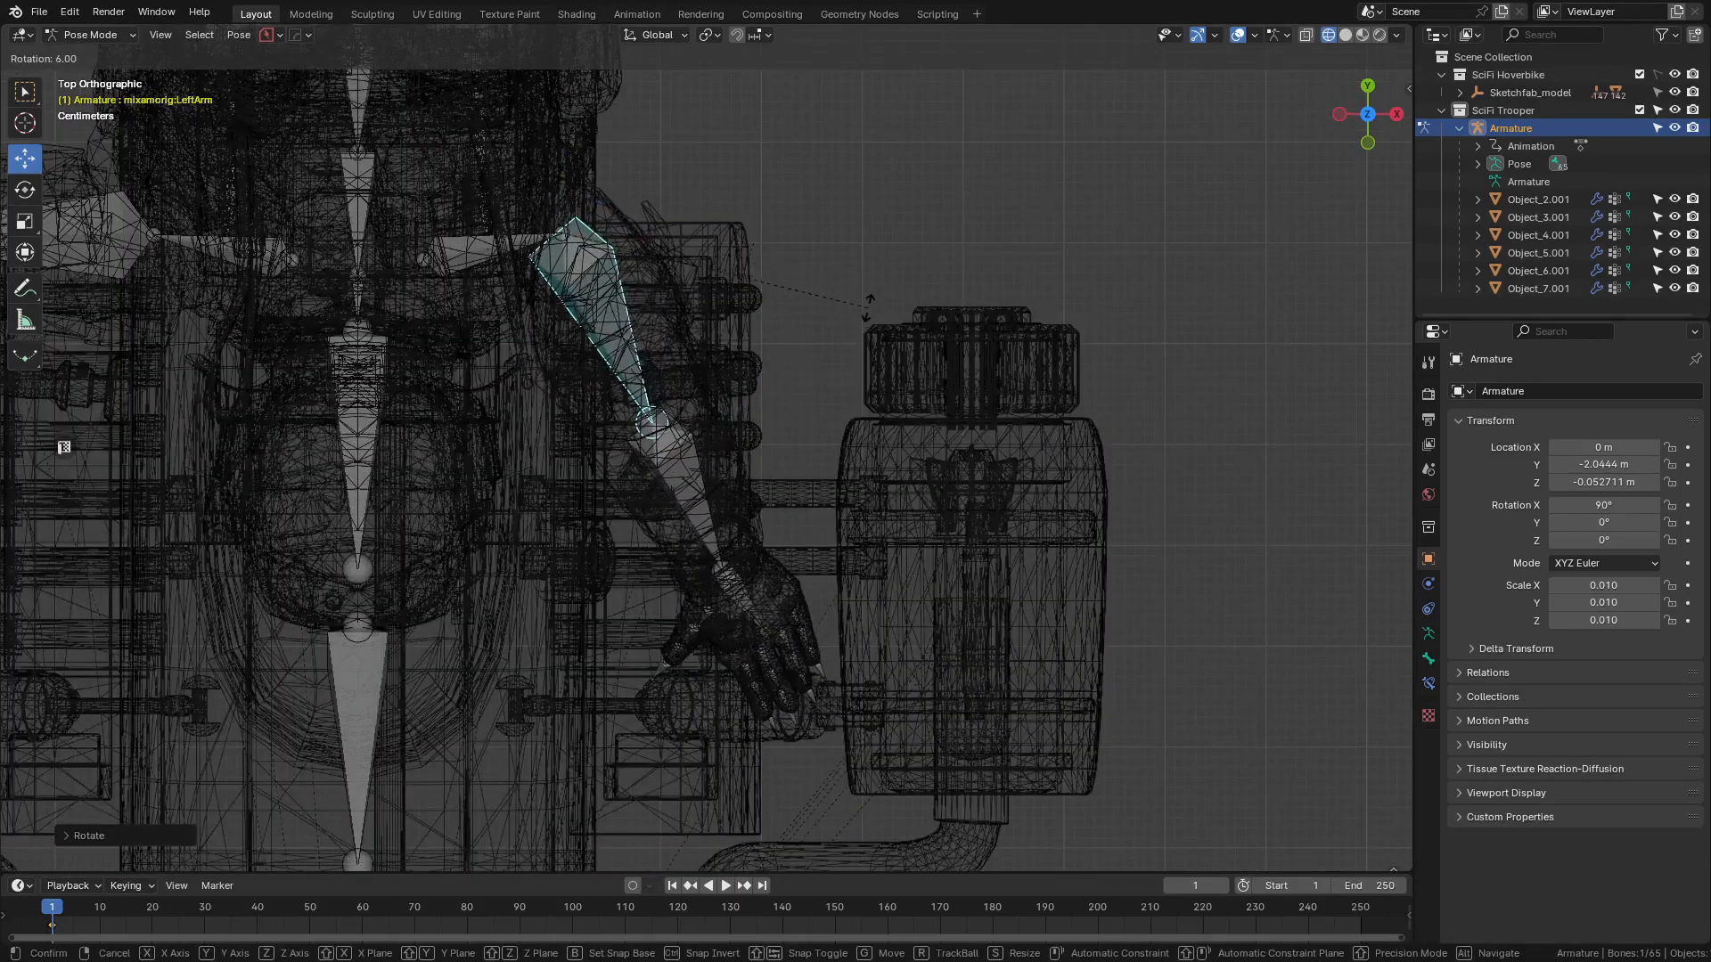
- In right view, swing the LeftArm bone back toward the handlebar, and check the arm from several angles in solid shading
key("KP_3")
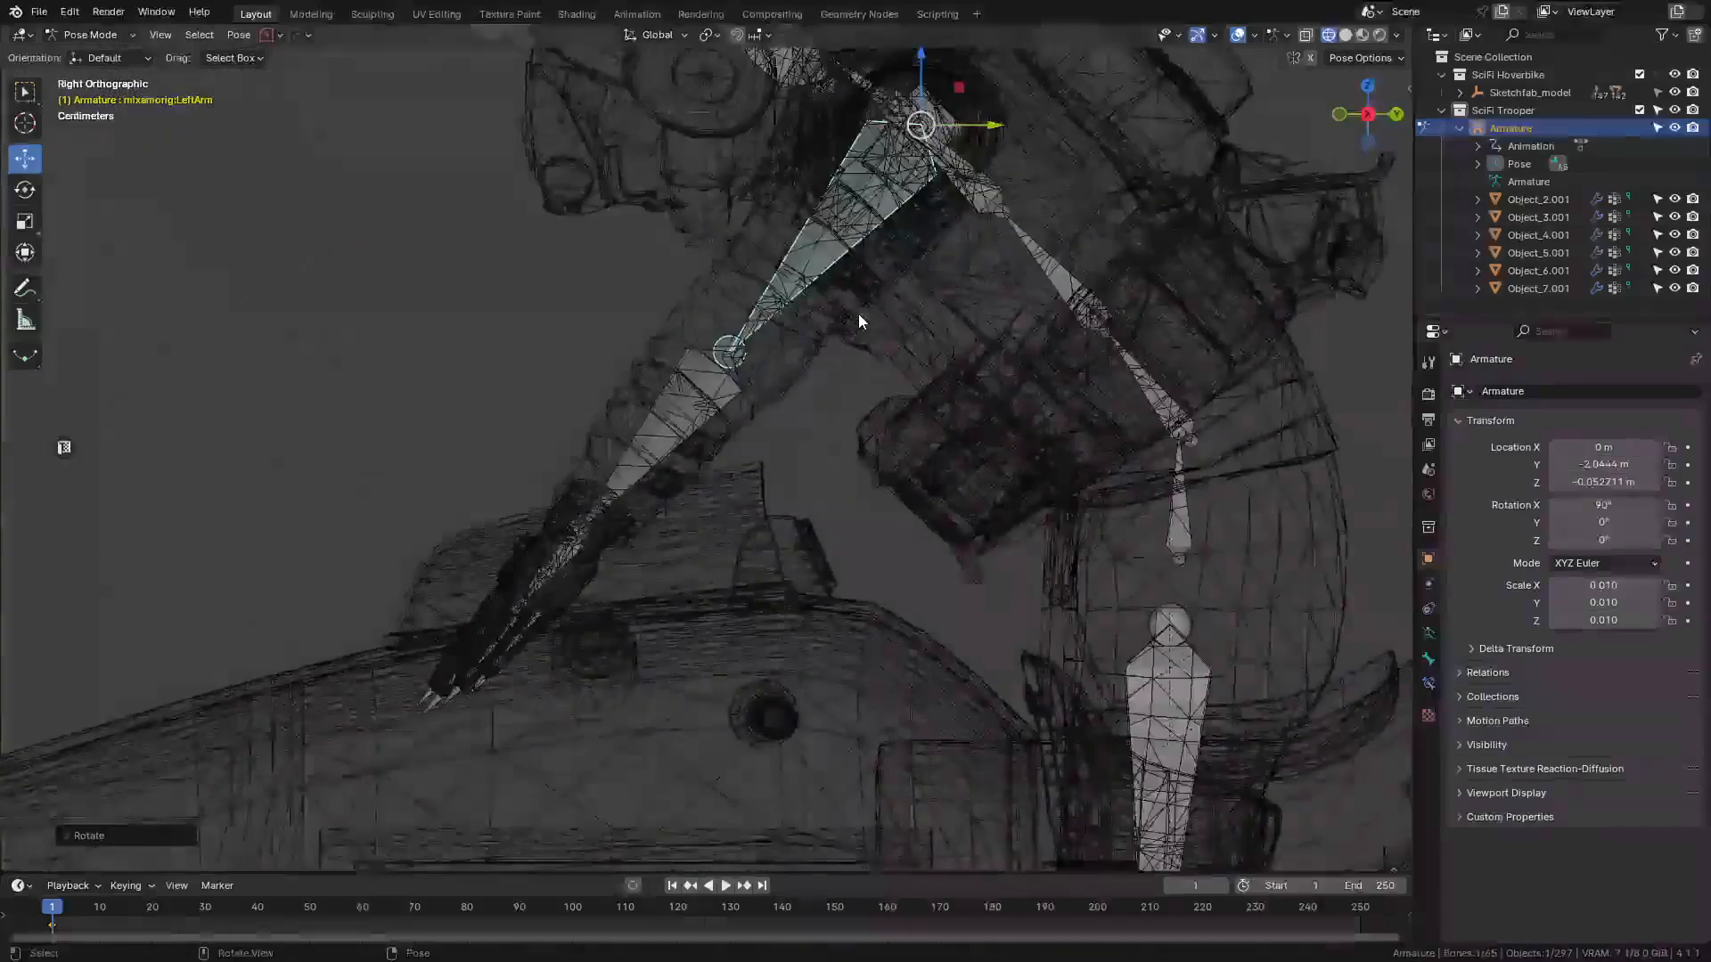
middle_click_drag(592, 554, 429, 467, "shift")
key("r")
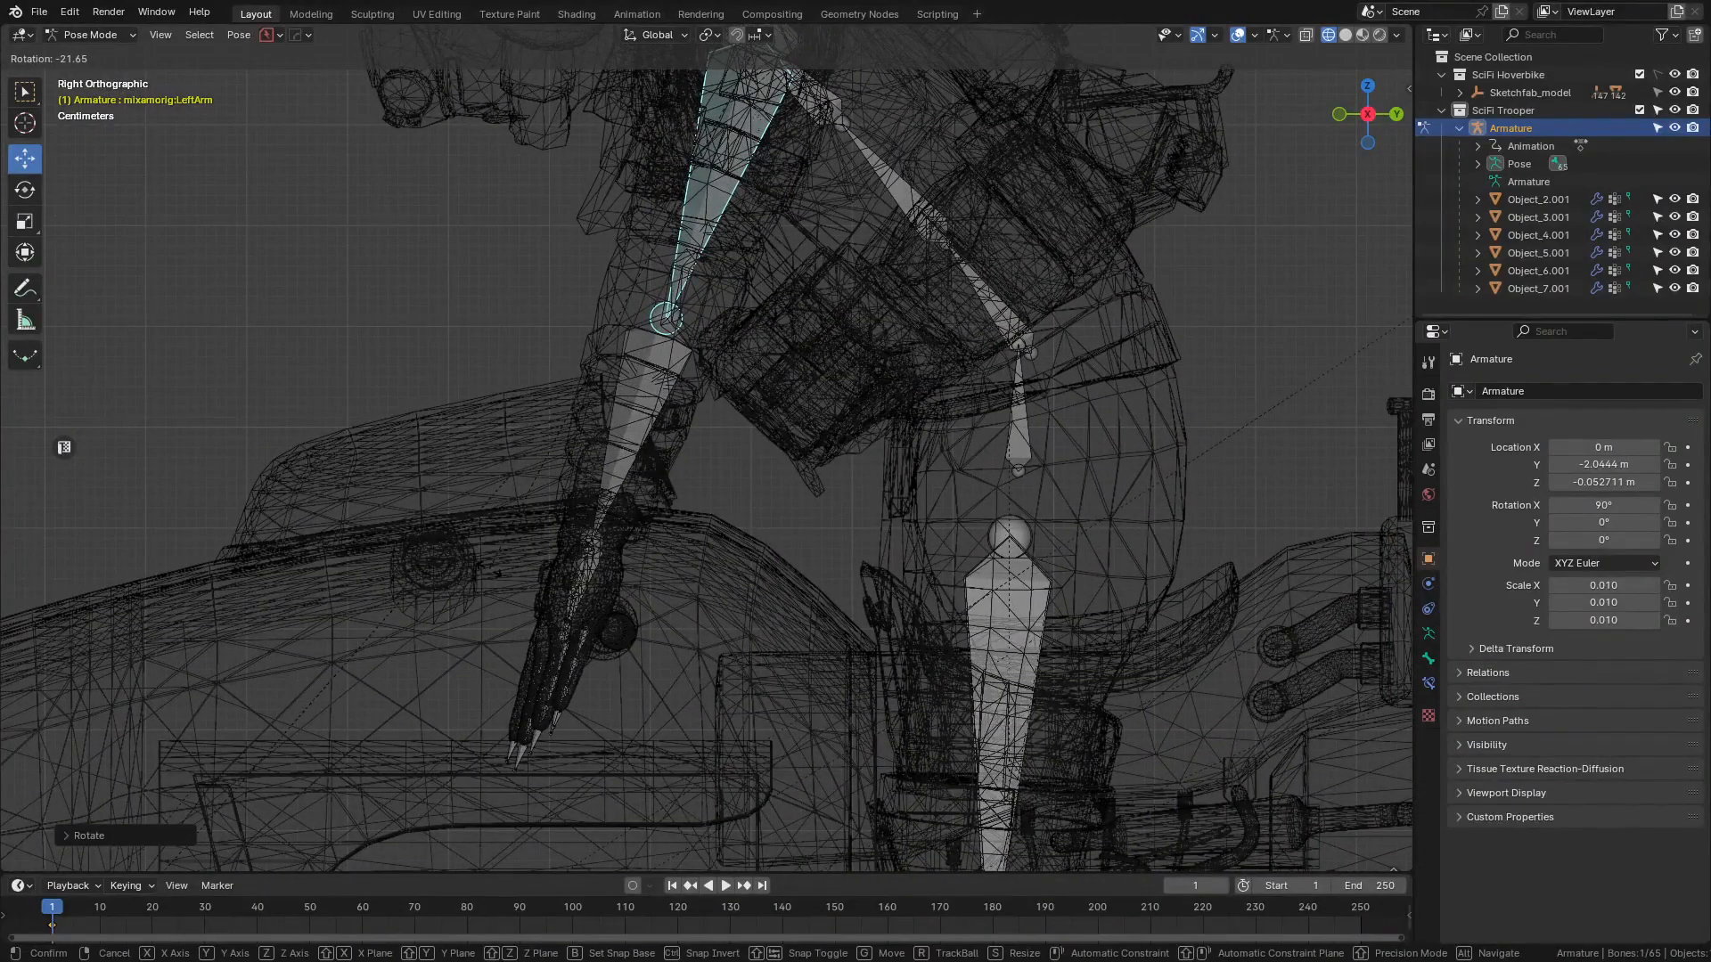
left_click(523, 563)
key("z")
scroll(1158, 464, "down", 3)
mouse_move(888, 526)
middle_mouse_down()
mouse_move(846, 532)
mouse_move(793, 446)
mouse_move(1024, 529)
middle_mouse_up()
scroll(1024, 529, "up", 3)
mouse_move(857, 570)
middle_mouse_down()
mouse_move(771, 594)
mouse_move(911, 573)
mouse_move(858, 603)
mouse_move(939, 439)
mouse_move(652, 387)
mouse_move(914, 420)
middle_mouse_up()
scroll(768, 406, "down", 2)
scroll(922, 427, "up", 2)
- In front view, rotate the LeftArm bone inward by about 4 degrees, and return to solid shading
key("KP_1")
key("z")
middle_click_drag(728, 82, 756, 294, "shift")
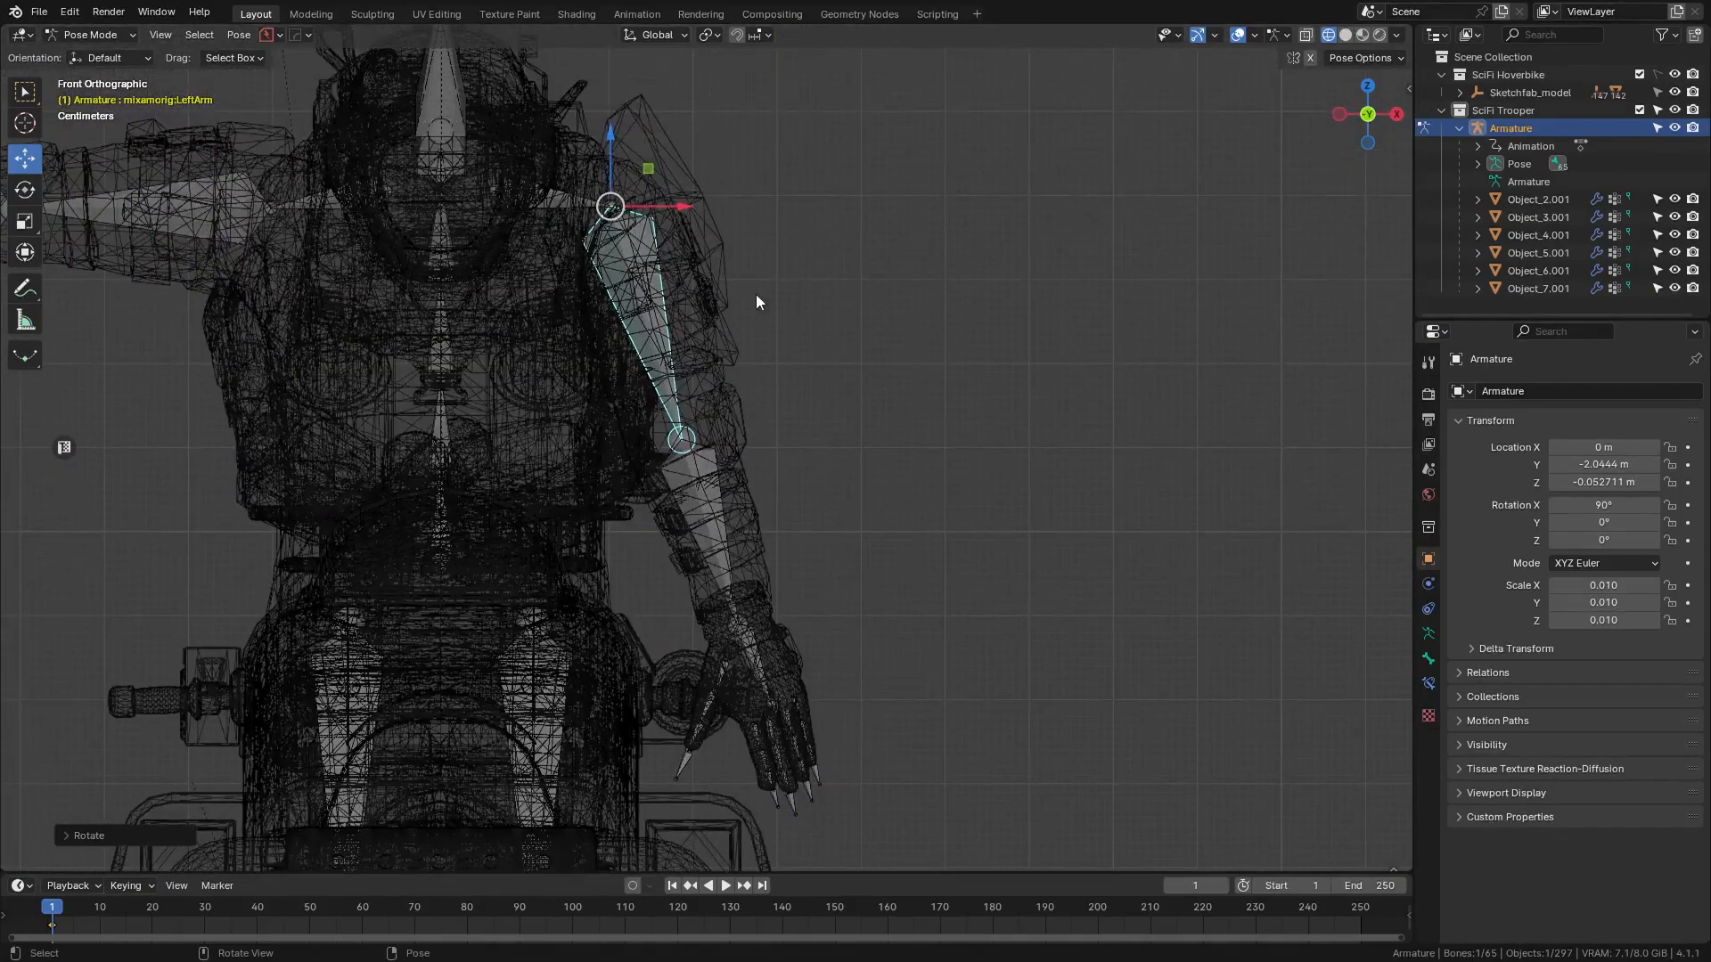
key("r")
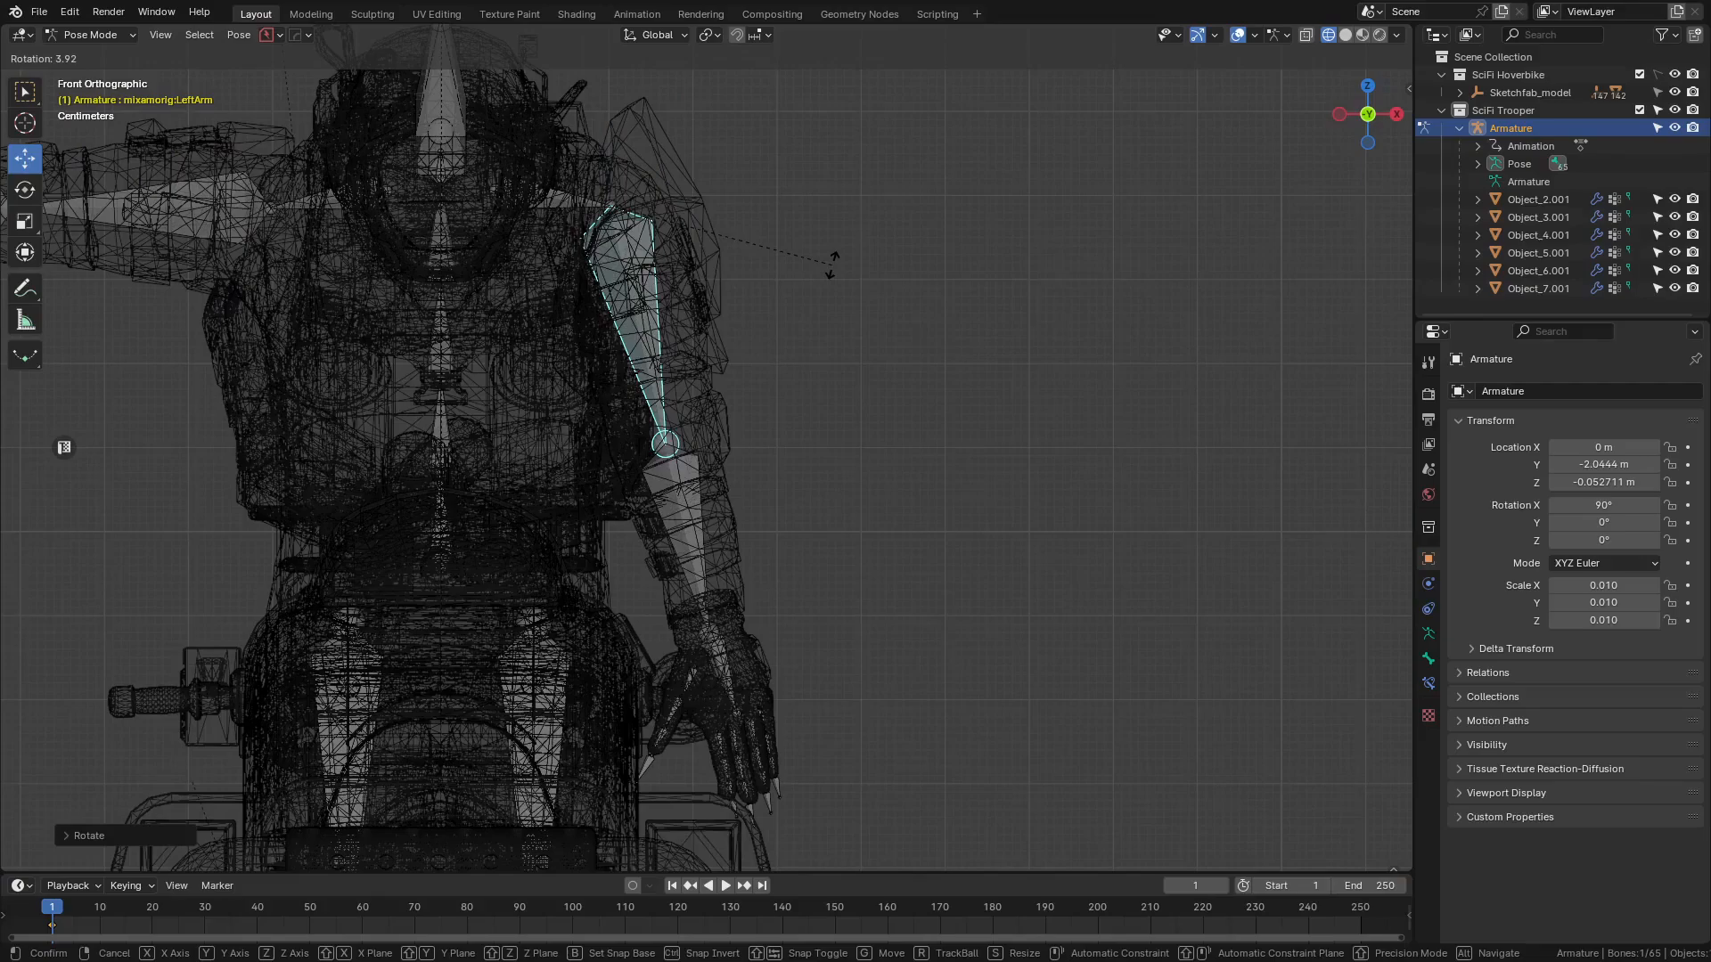
left_click(831, 264)
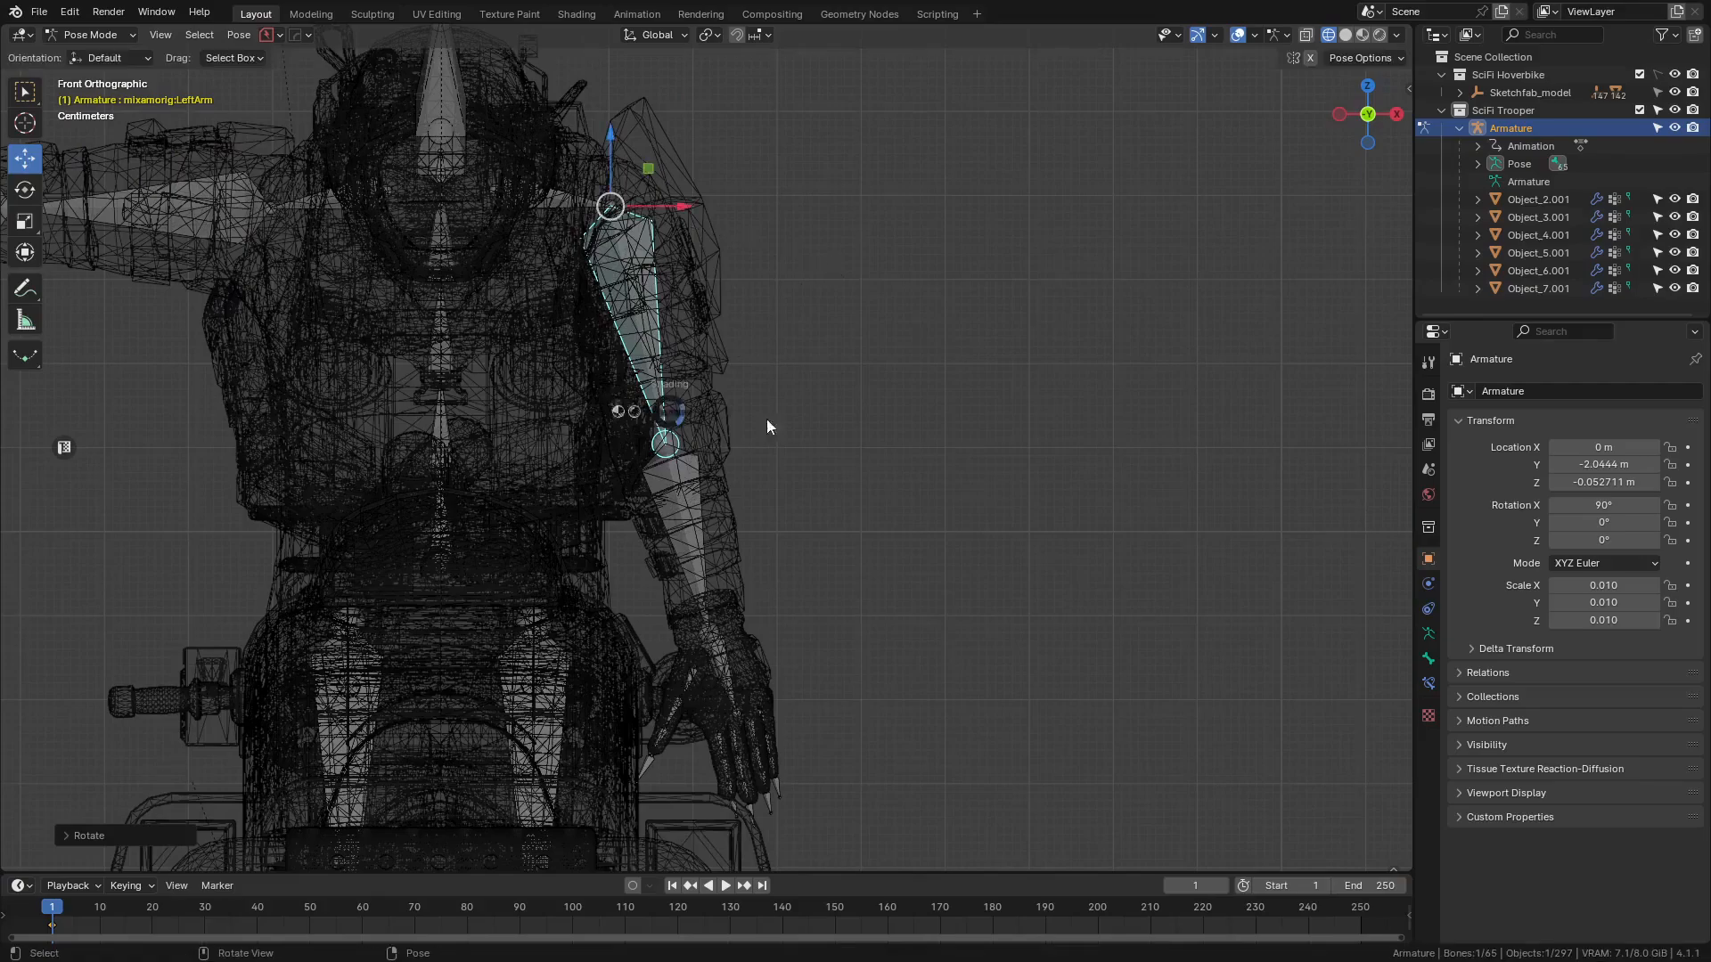
key("shift+z")
mouse_move(764, 418)
middle_mouse_down()
mouse_move(1020, 237)
mouse_move(798, 274)
mouse_move(753, 316)
mouse_move(729, 313)
mouse_move(802, 333)
mouse_move(763, 376)
mouse_move(770, 339)
mouse_move(852, 313)
mouse_move(916, 323)
mouse_move(716, 342)
mouse_move(798, 350)
middle_mouse_up()
scroll(796, 330, "down", 2)
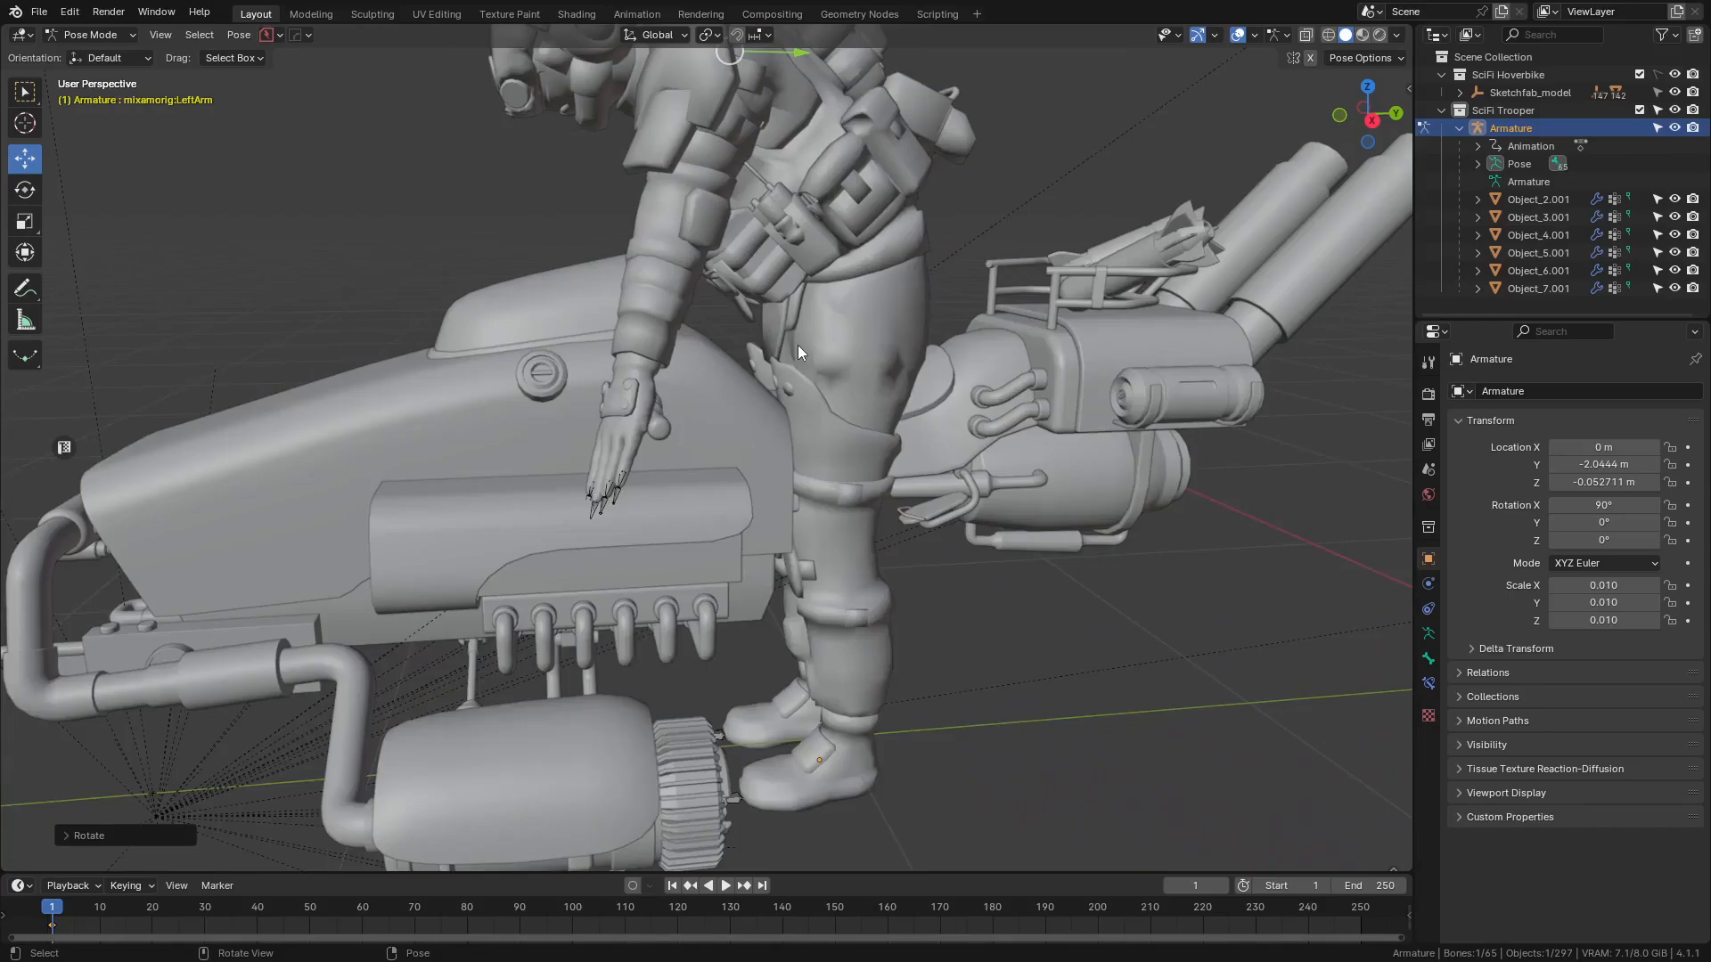
- In right view with wireframe shading, select the LeftArm bone and rotate it slightly backward toward the handlebar grip
key("KP_3")
middle_click_drag(945, 231, 810, 529, "shift")
key("z")
left_click(586, 517)
middle_click_drag(586, 522, 602, 422, "shift")
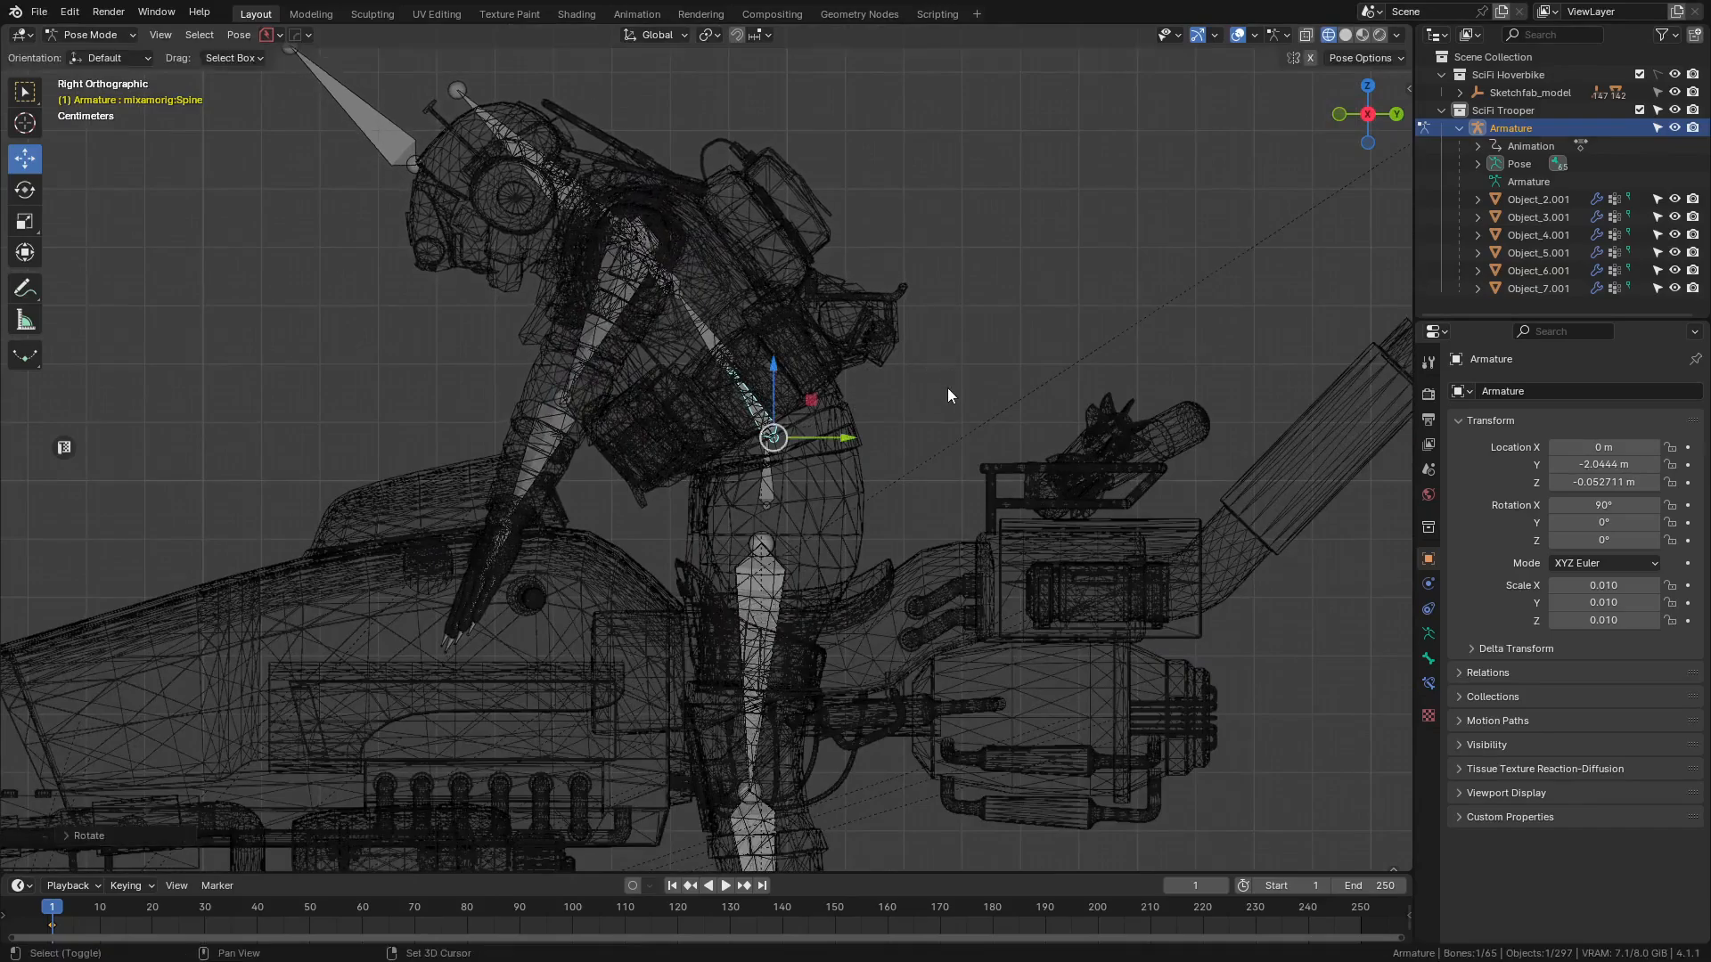
key("z")
left_click(695, 527)
middle_click_drag(787, 504, 877, 446, "shift")
key("z")
left_click(744, 392)
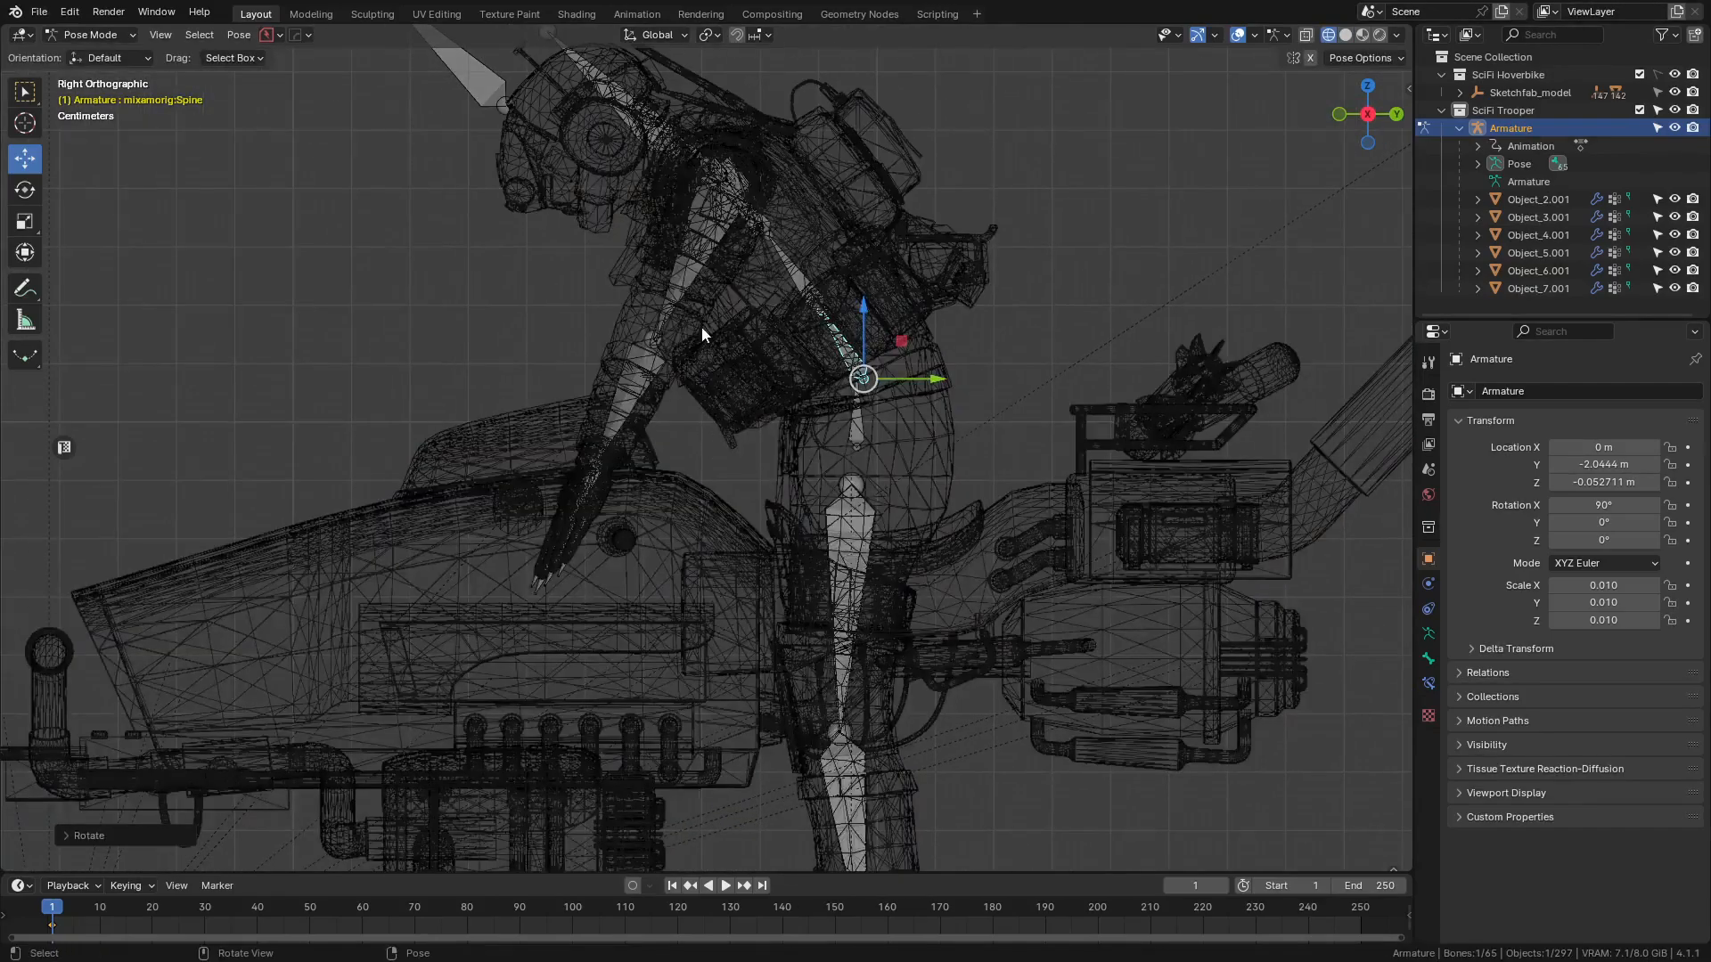
left_click(686, 286)
scroll(725, 495, "up", 3)
key("r")
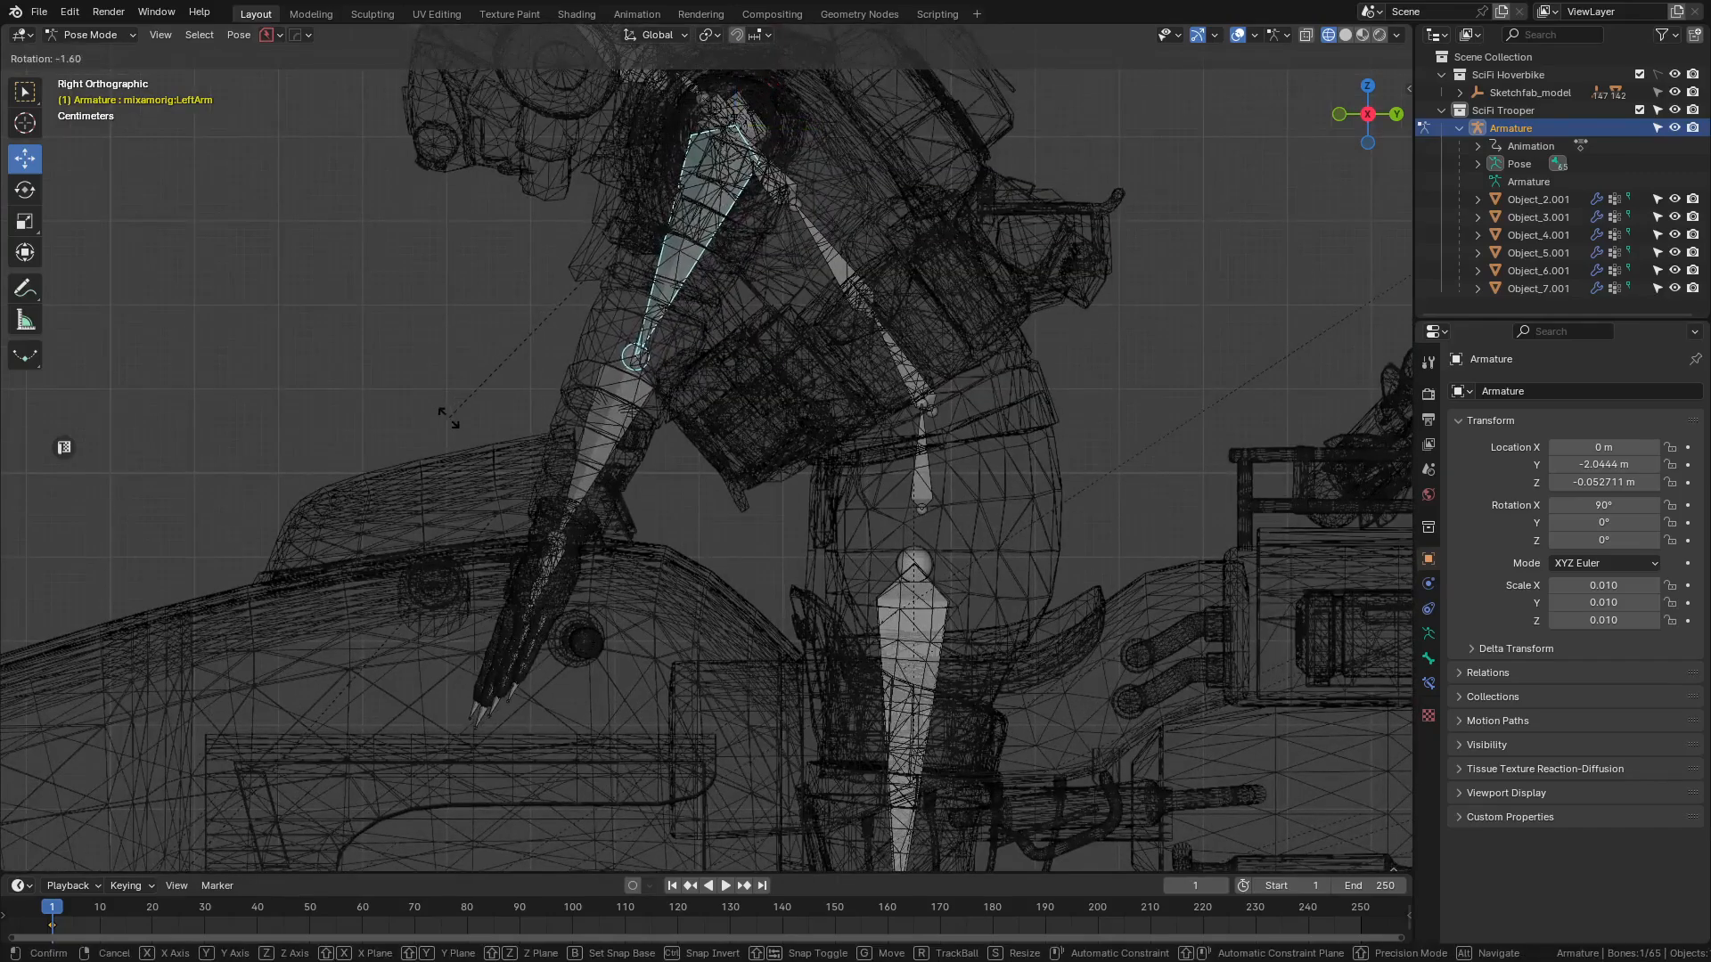
left_click(527, 512)
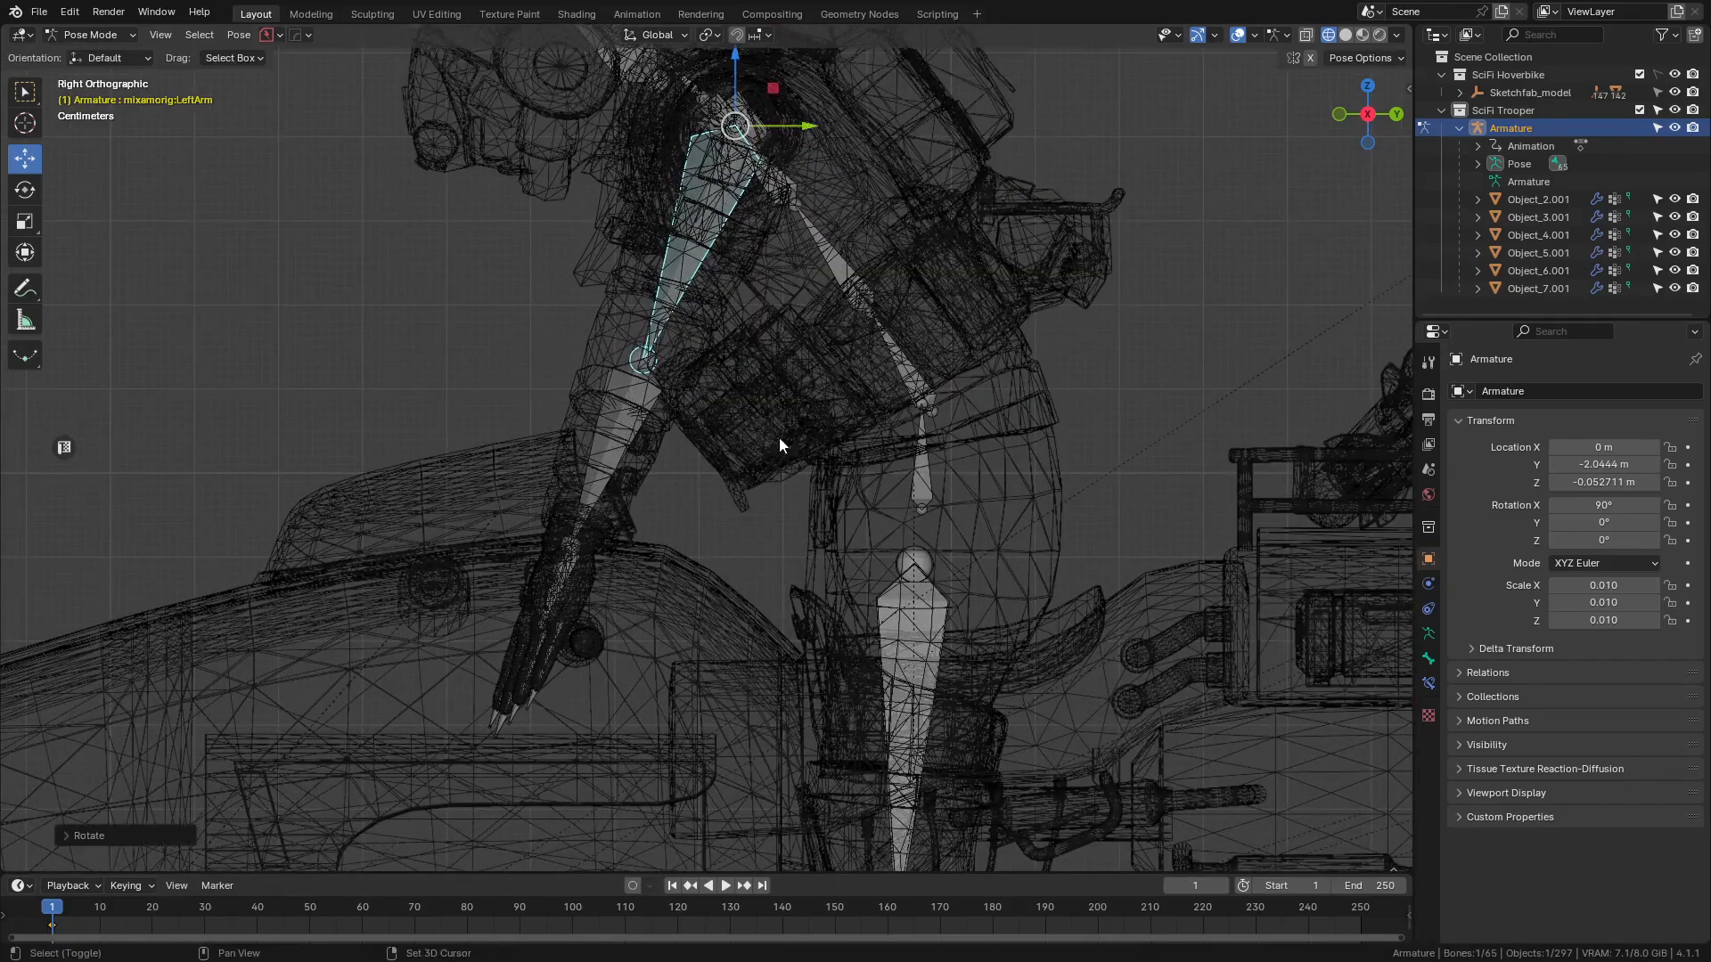
- Rotate the mixamorig:Spine bone by about -0.7 degrees in right view, then return to solid shading and deselect it
left_click(901, 377)
key("r")
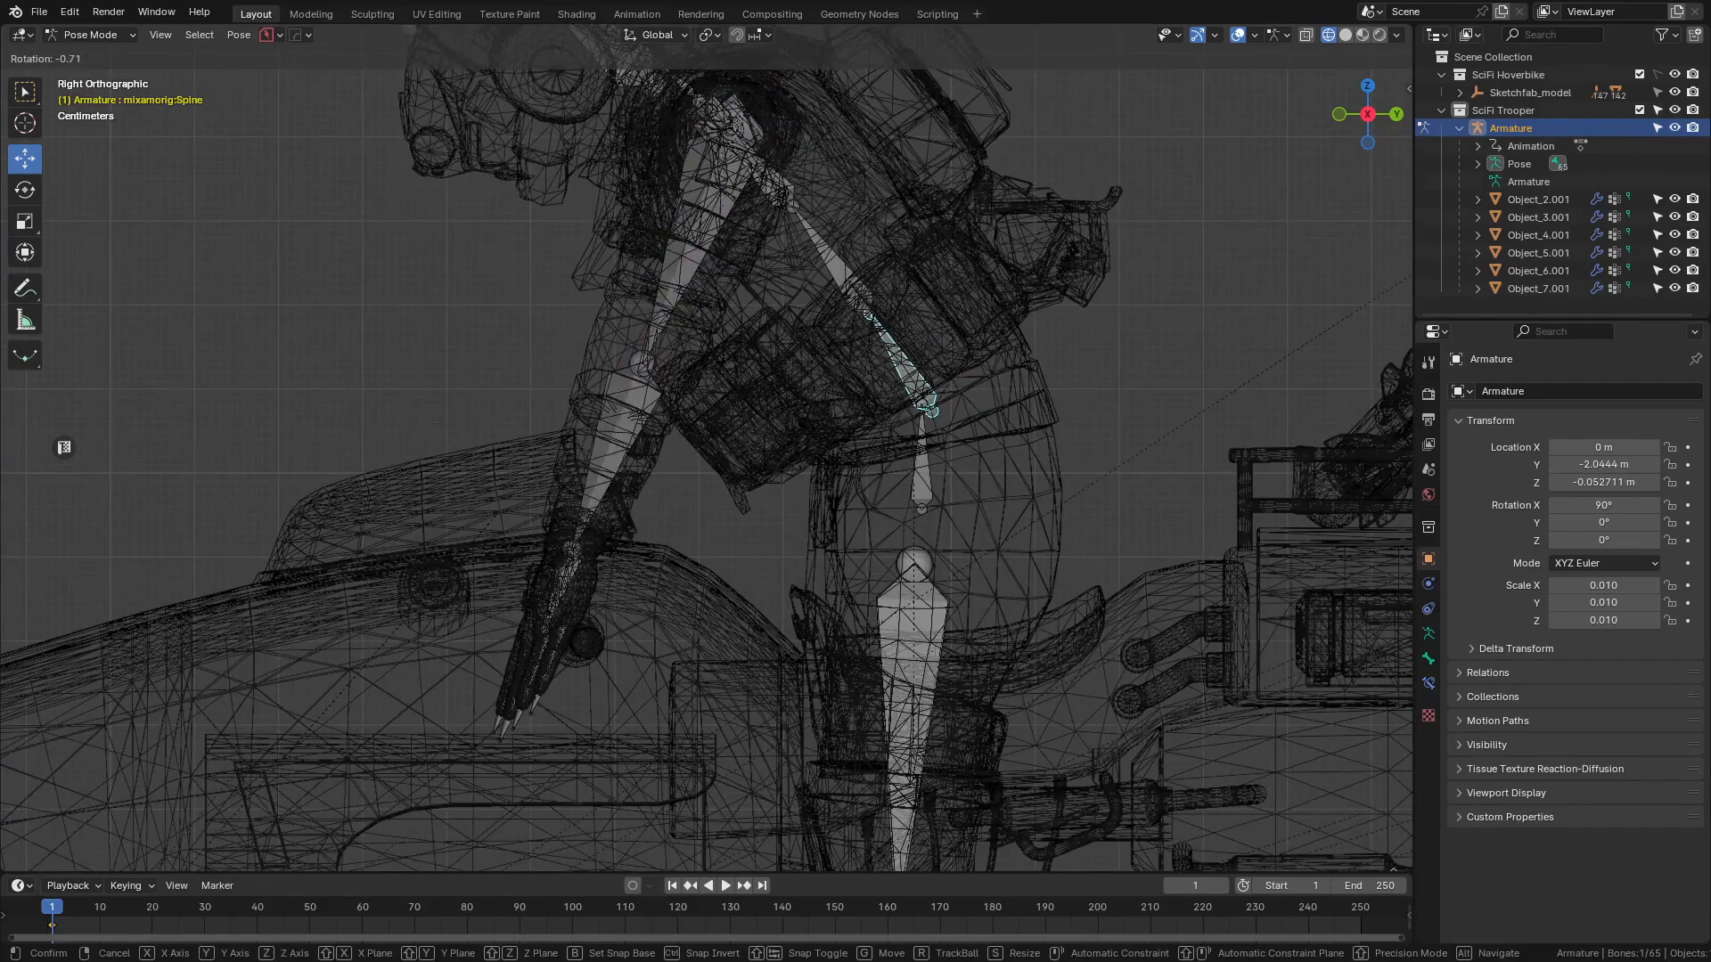
left_click(917, 264)
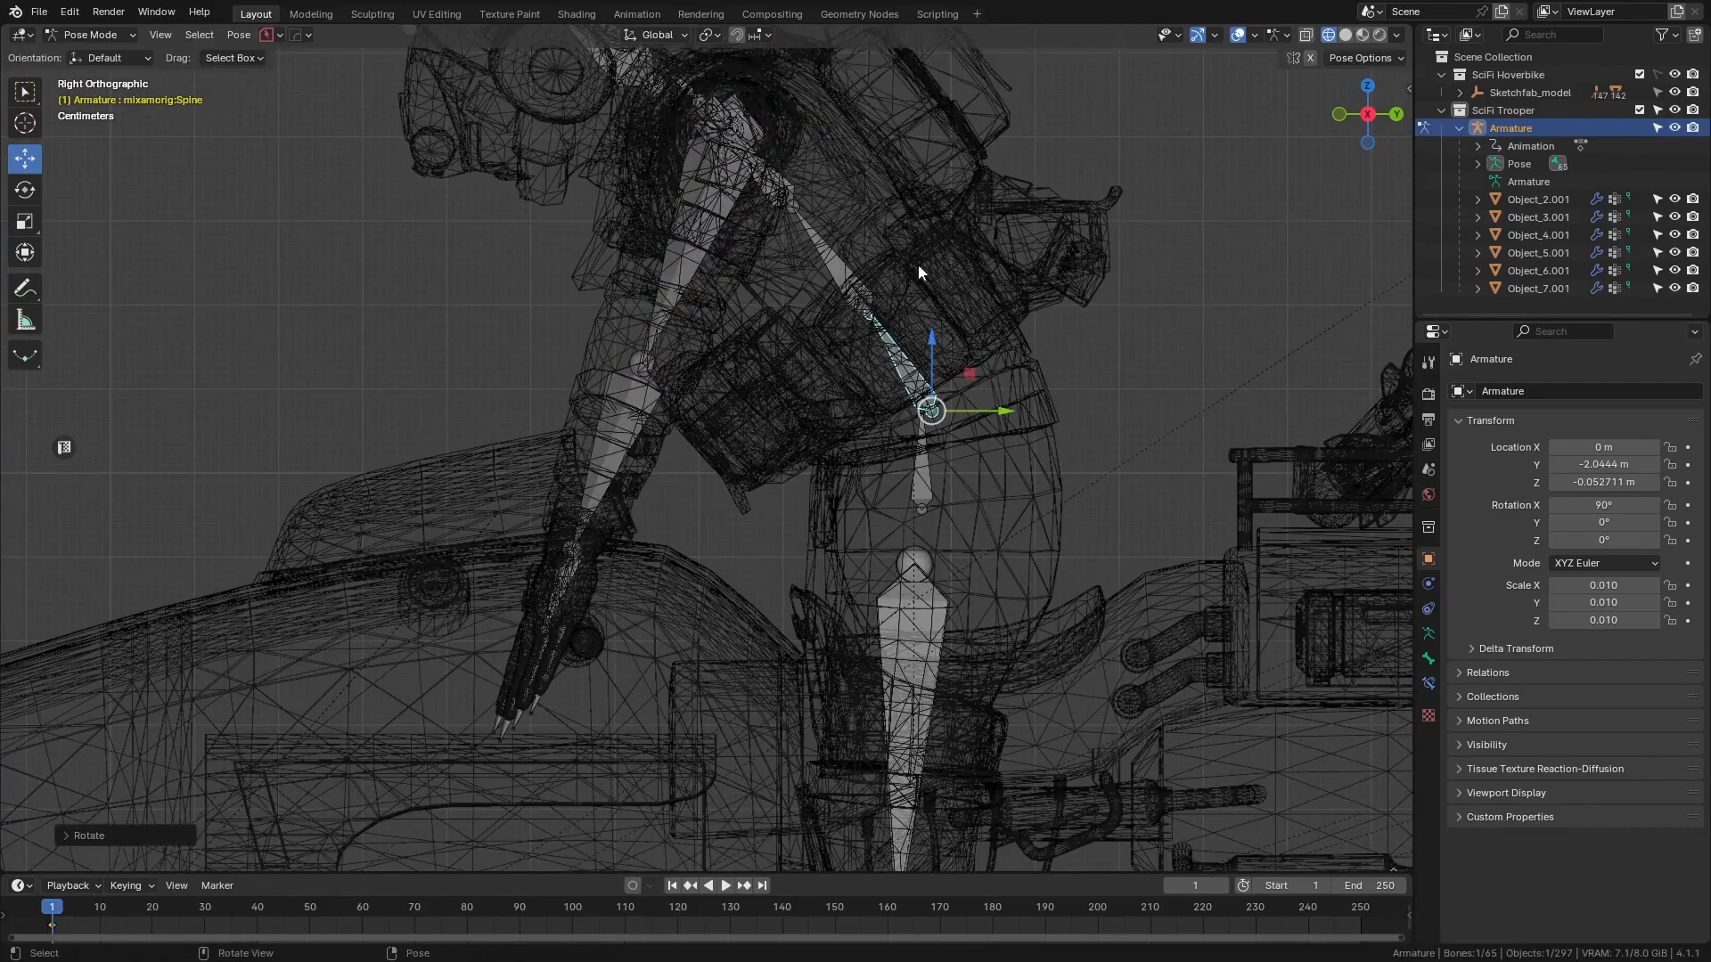
key("shift+z")
left_click(1141, 289)
- In front view, select the LeftArm bone and twist it about its local Y axis by about -7 degrees
scroll(1024, 419, "down", 3)
middle_click_drag(891, 472, 891, 521)
scroll(752, 542, "up", 4)
middle_click_drag(757, 432, 806, 435)
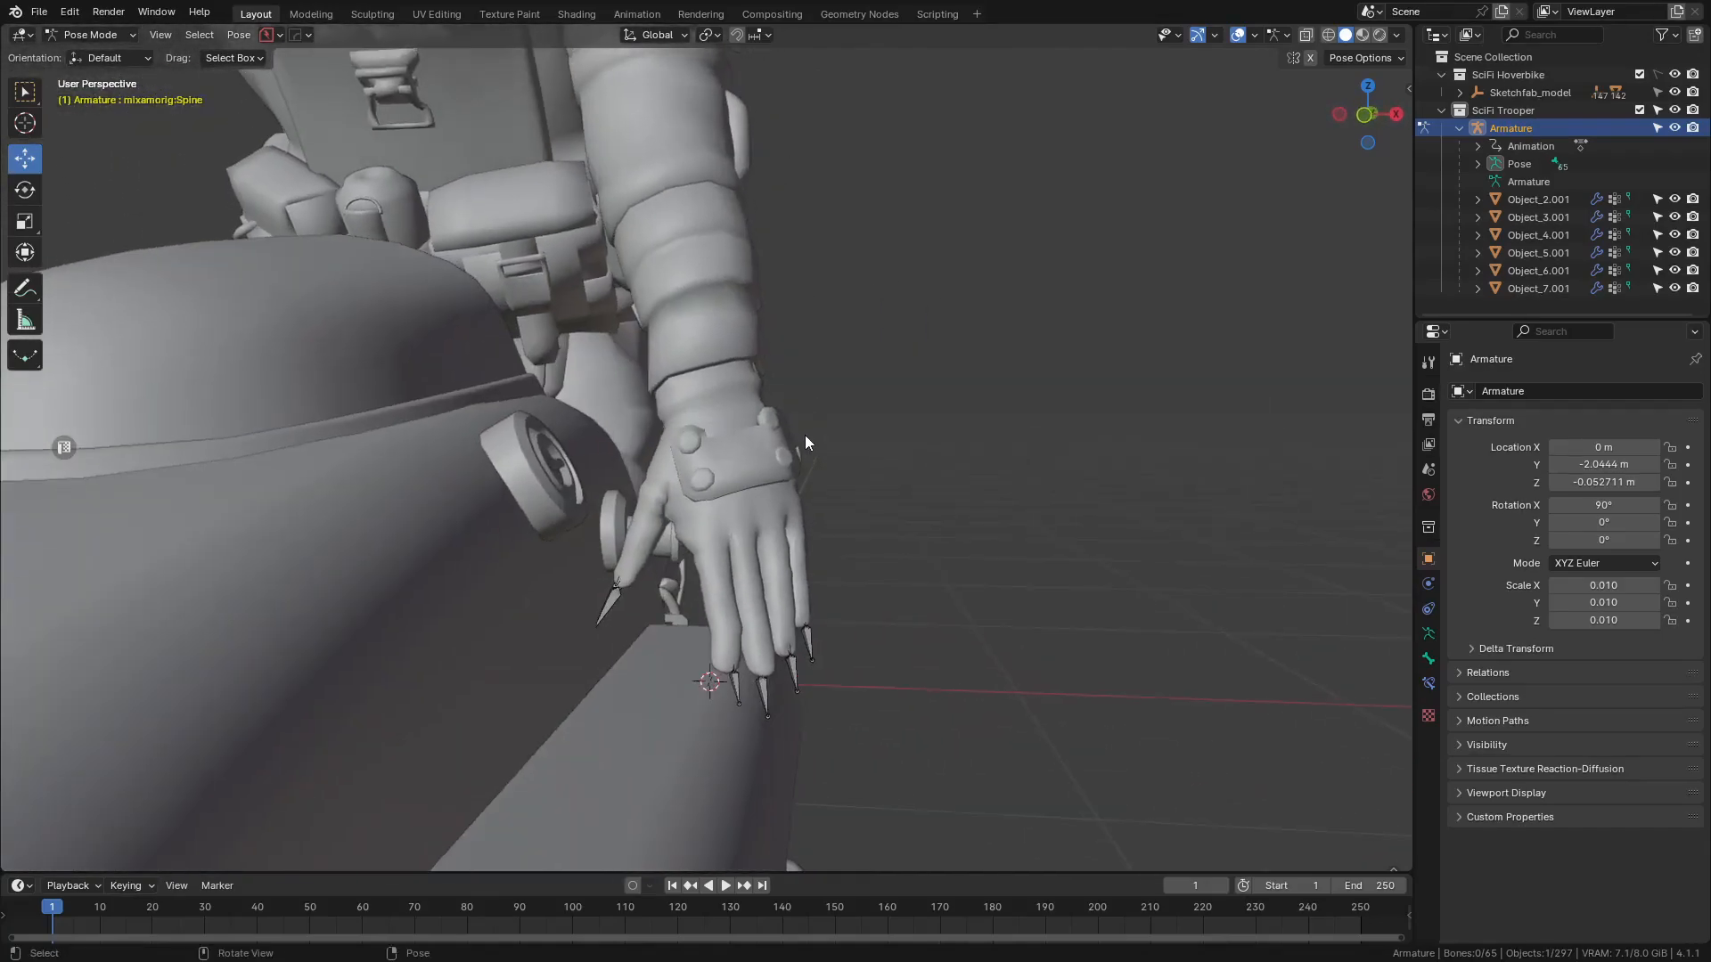
key("KP_1")
key("shift+z")
middle_click_drag(730, 259, 687, 389, "shift")
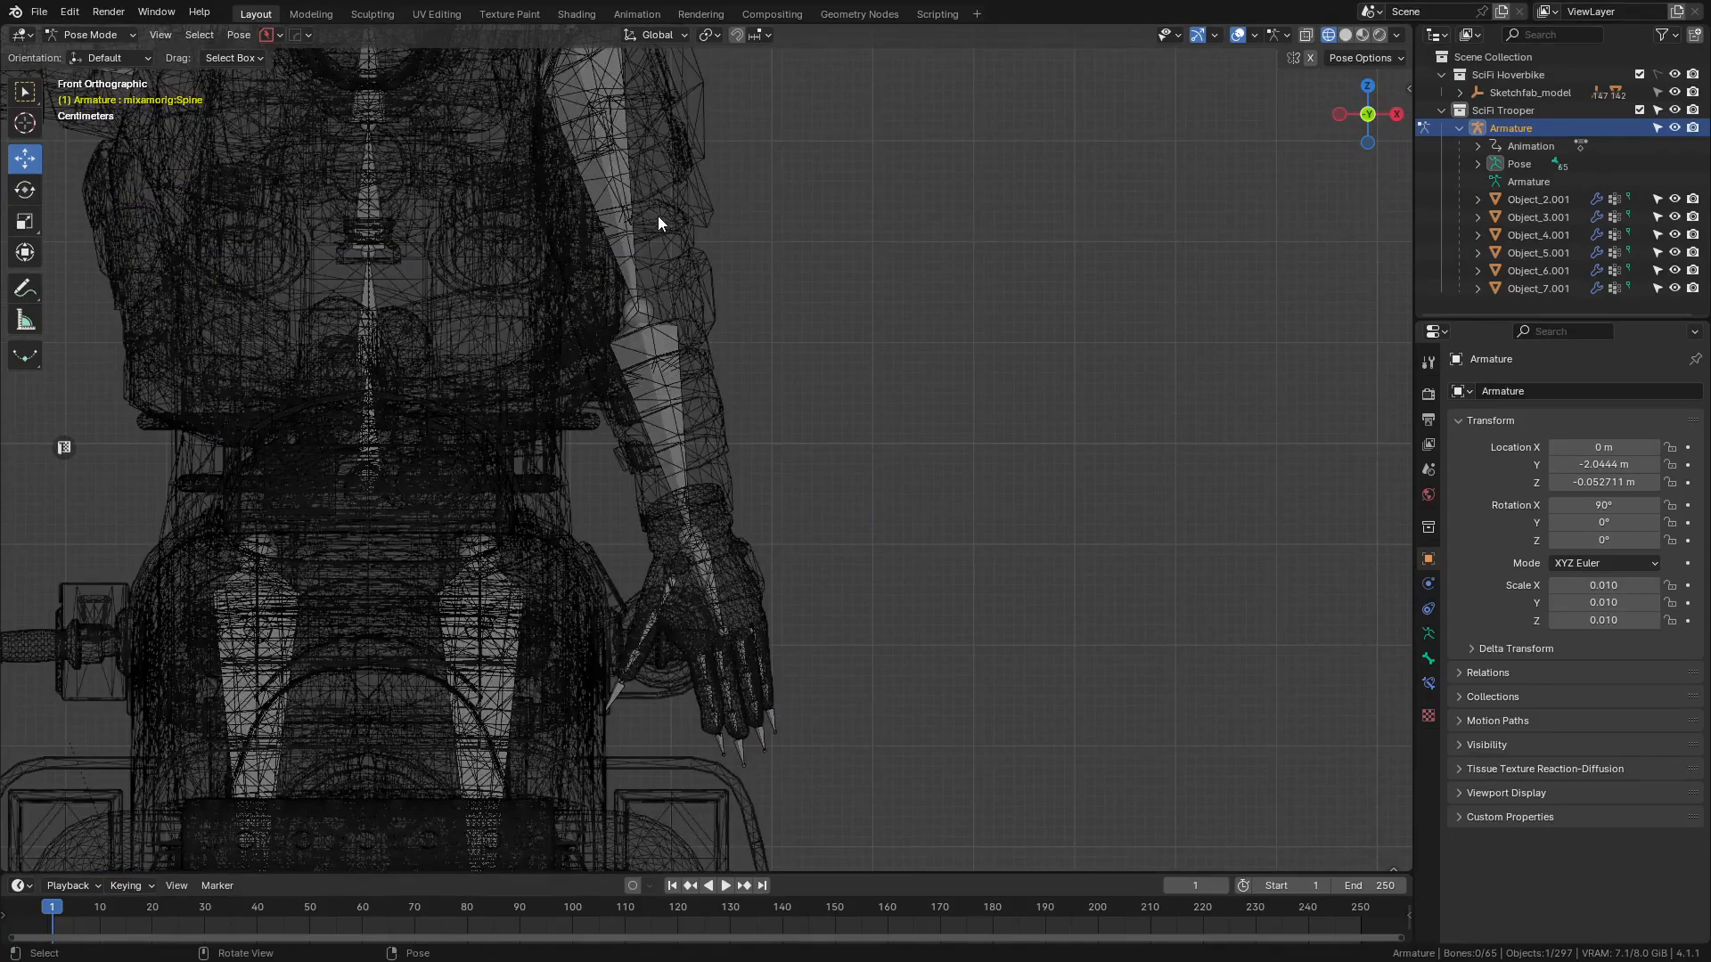
middle_click_drag(658, 216, 630, 331, "shift")
key("shift+z")
scroll(966, 424, "down", 2)
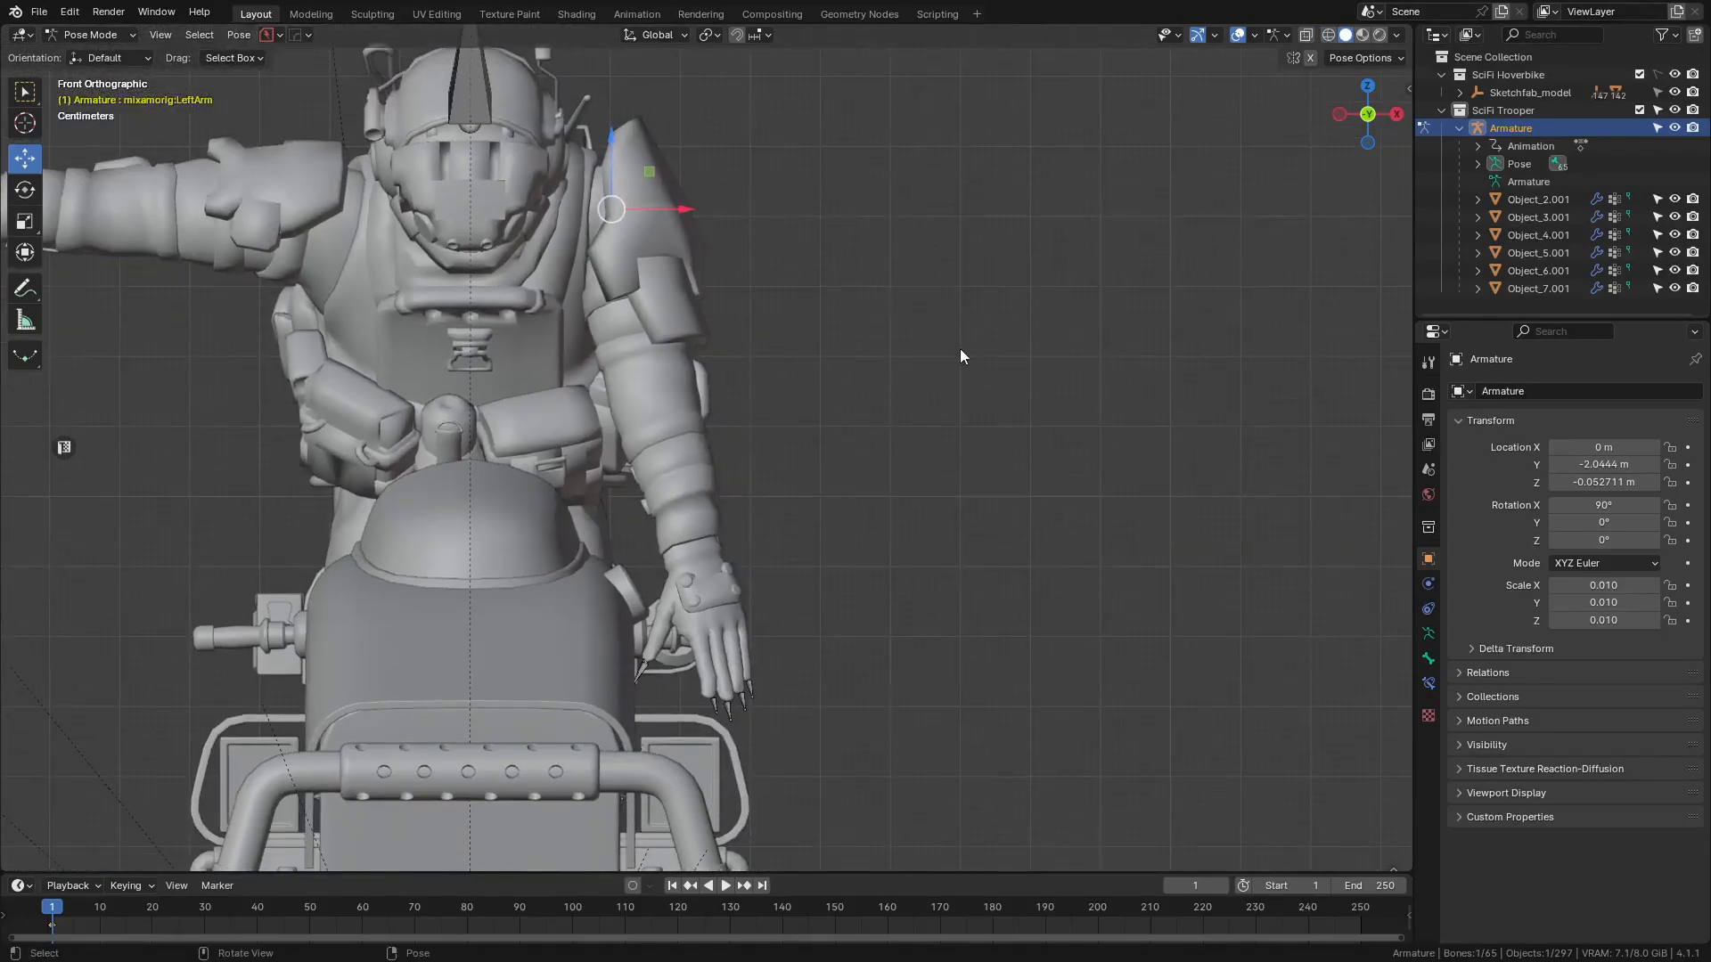
key("r")
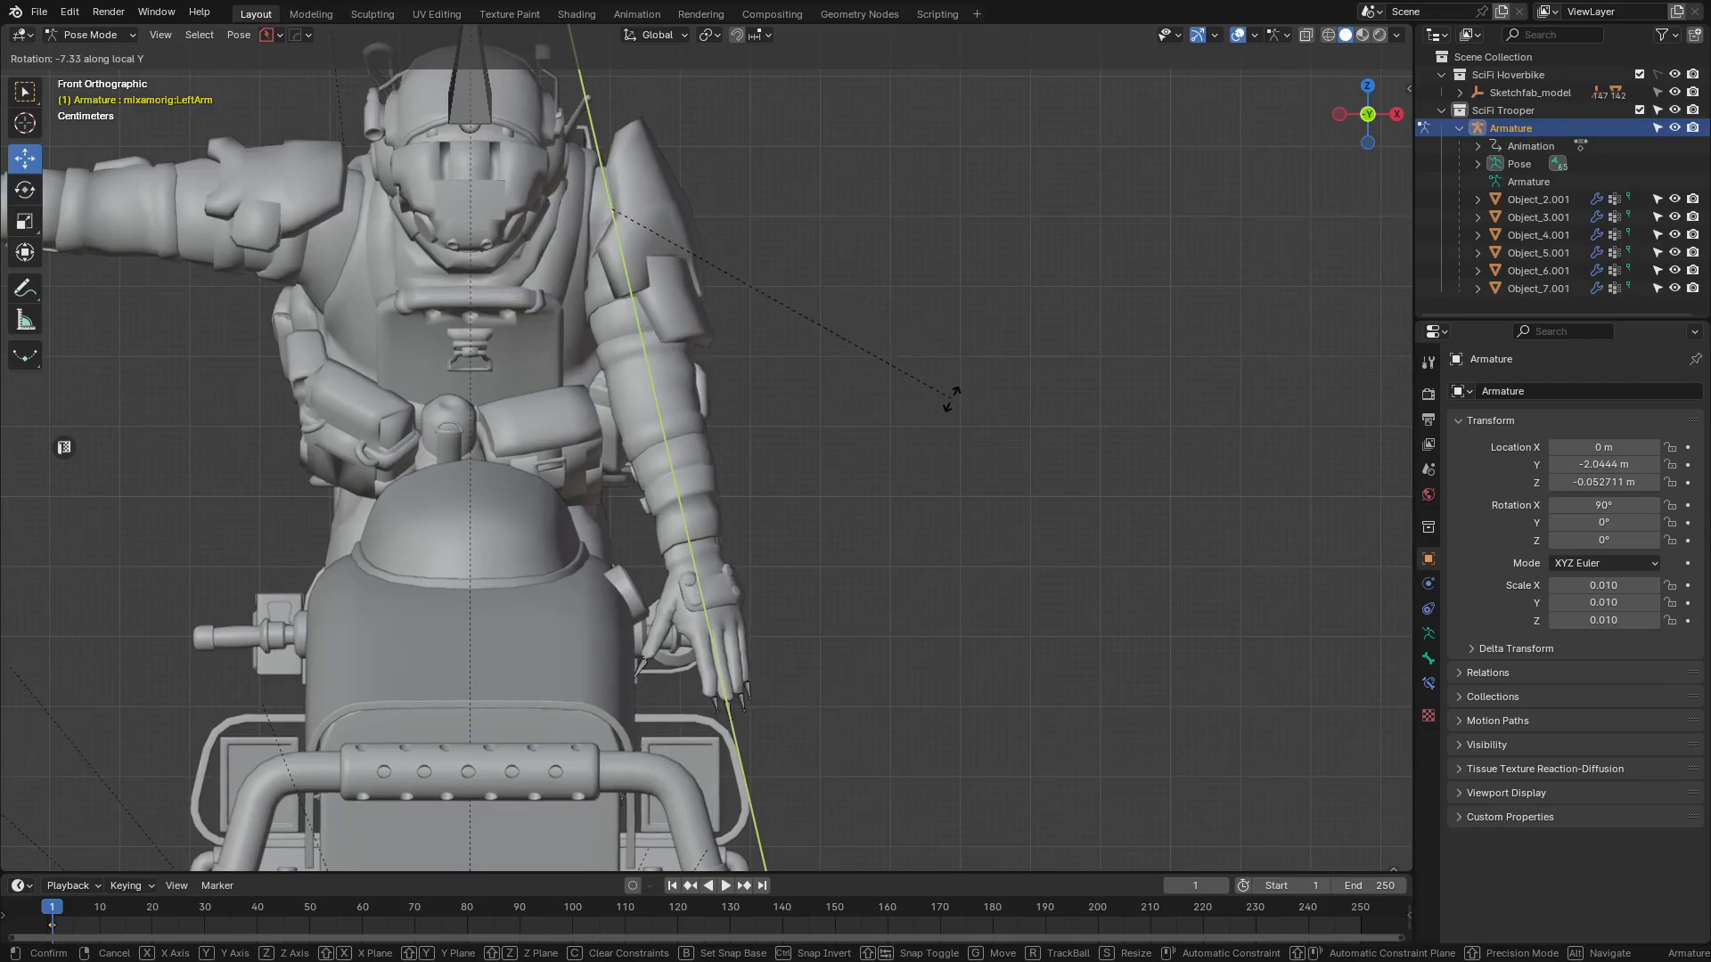
left_click(950, 399)
- In front view, twist the LeftArm bone back the opposite way about its local Y axis and tilt it inward by about 1 degree
middle_click_drag(951, 399, 1012, 465)
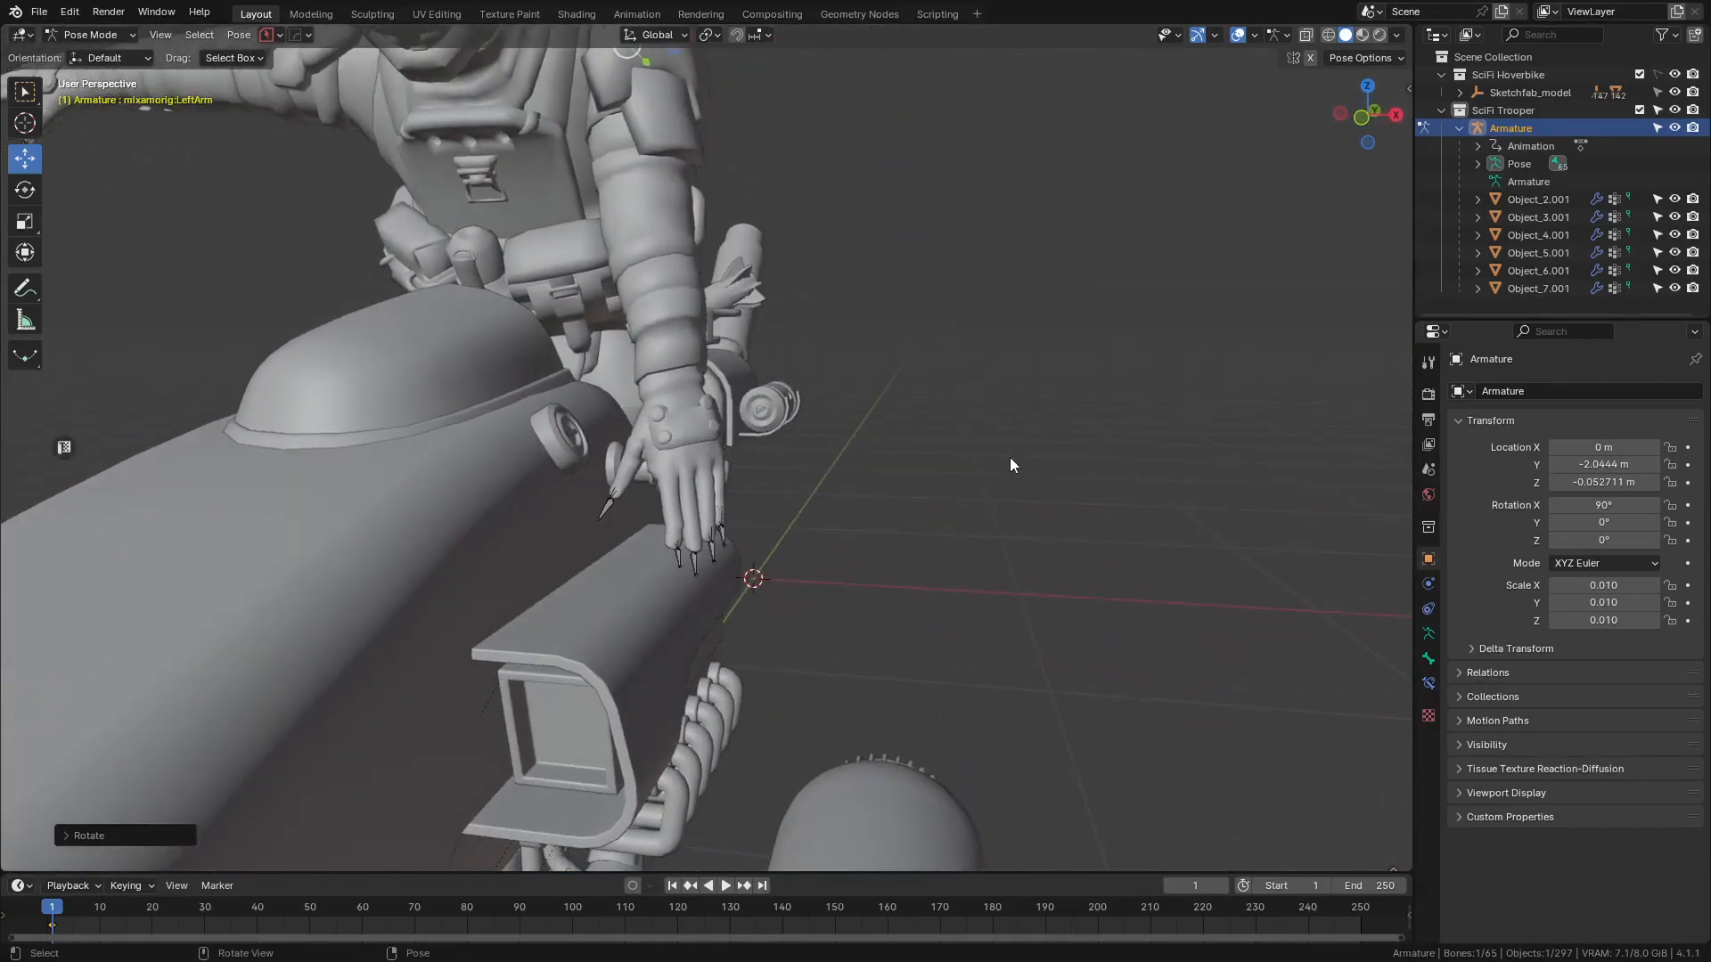
key("KP_1")
scroll(944, 351, "up", 3)
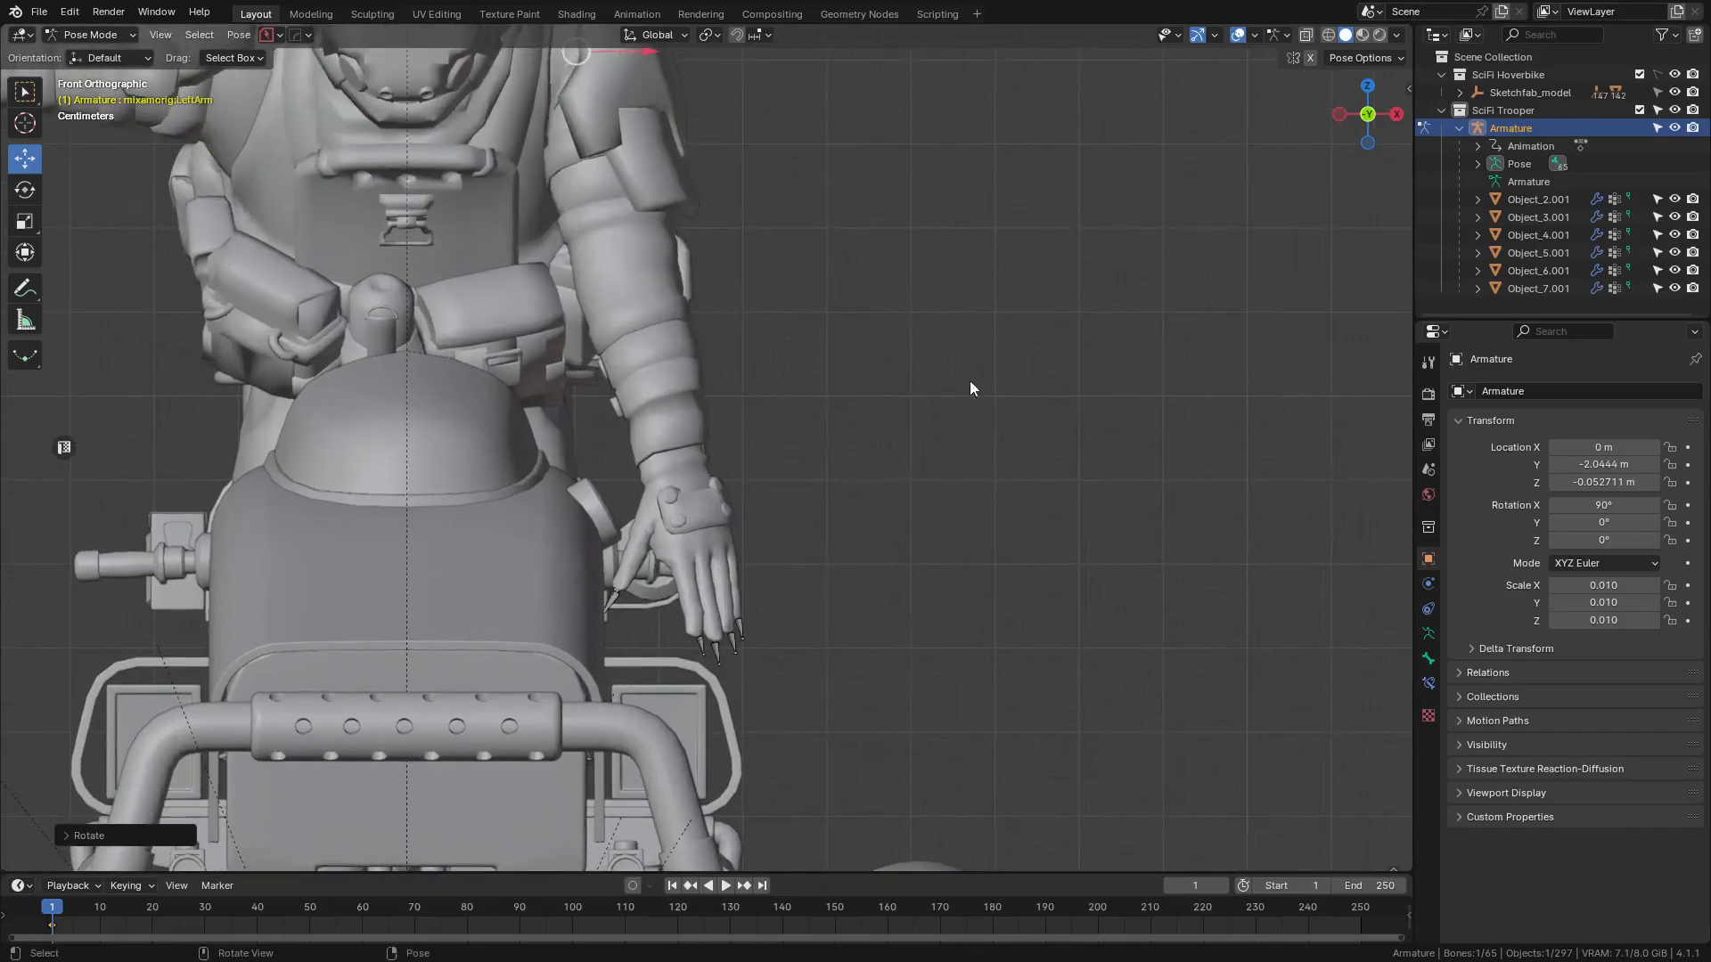
key("z")
middle_click_drag(709, 275, 708, 361, "shift")
key("z")
key("r")
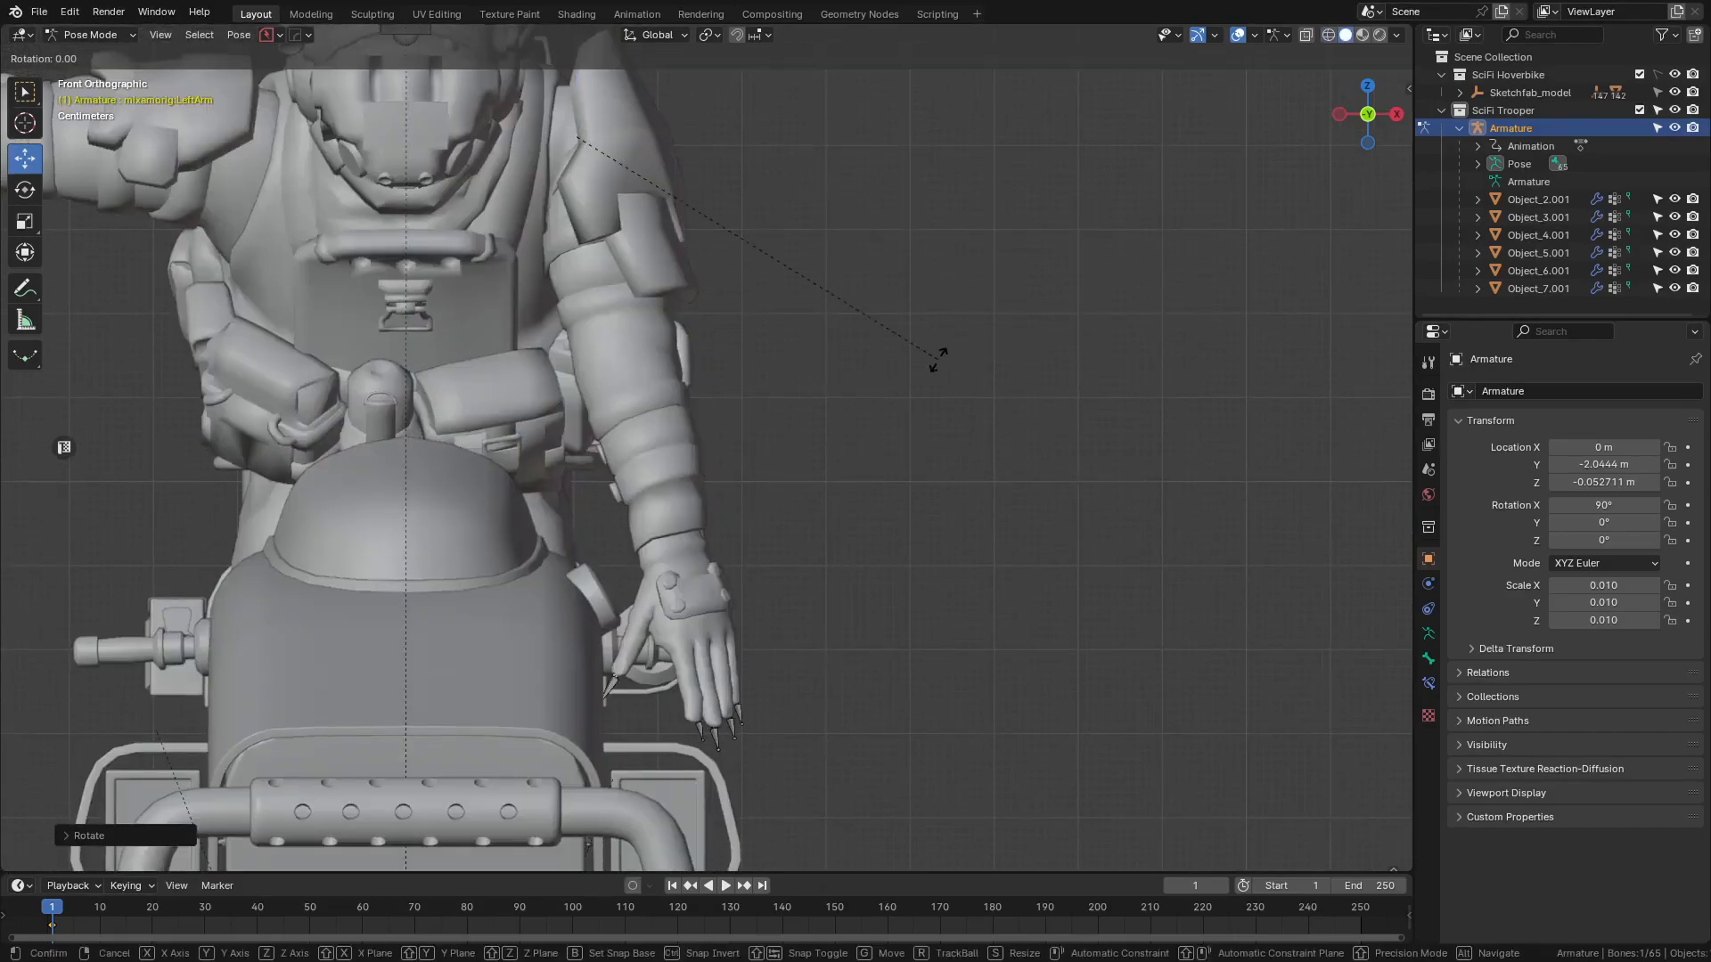
right_click(938, 359)
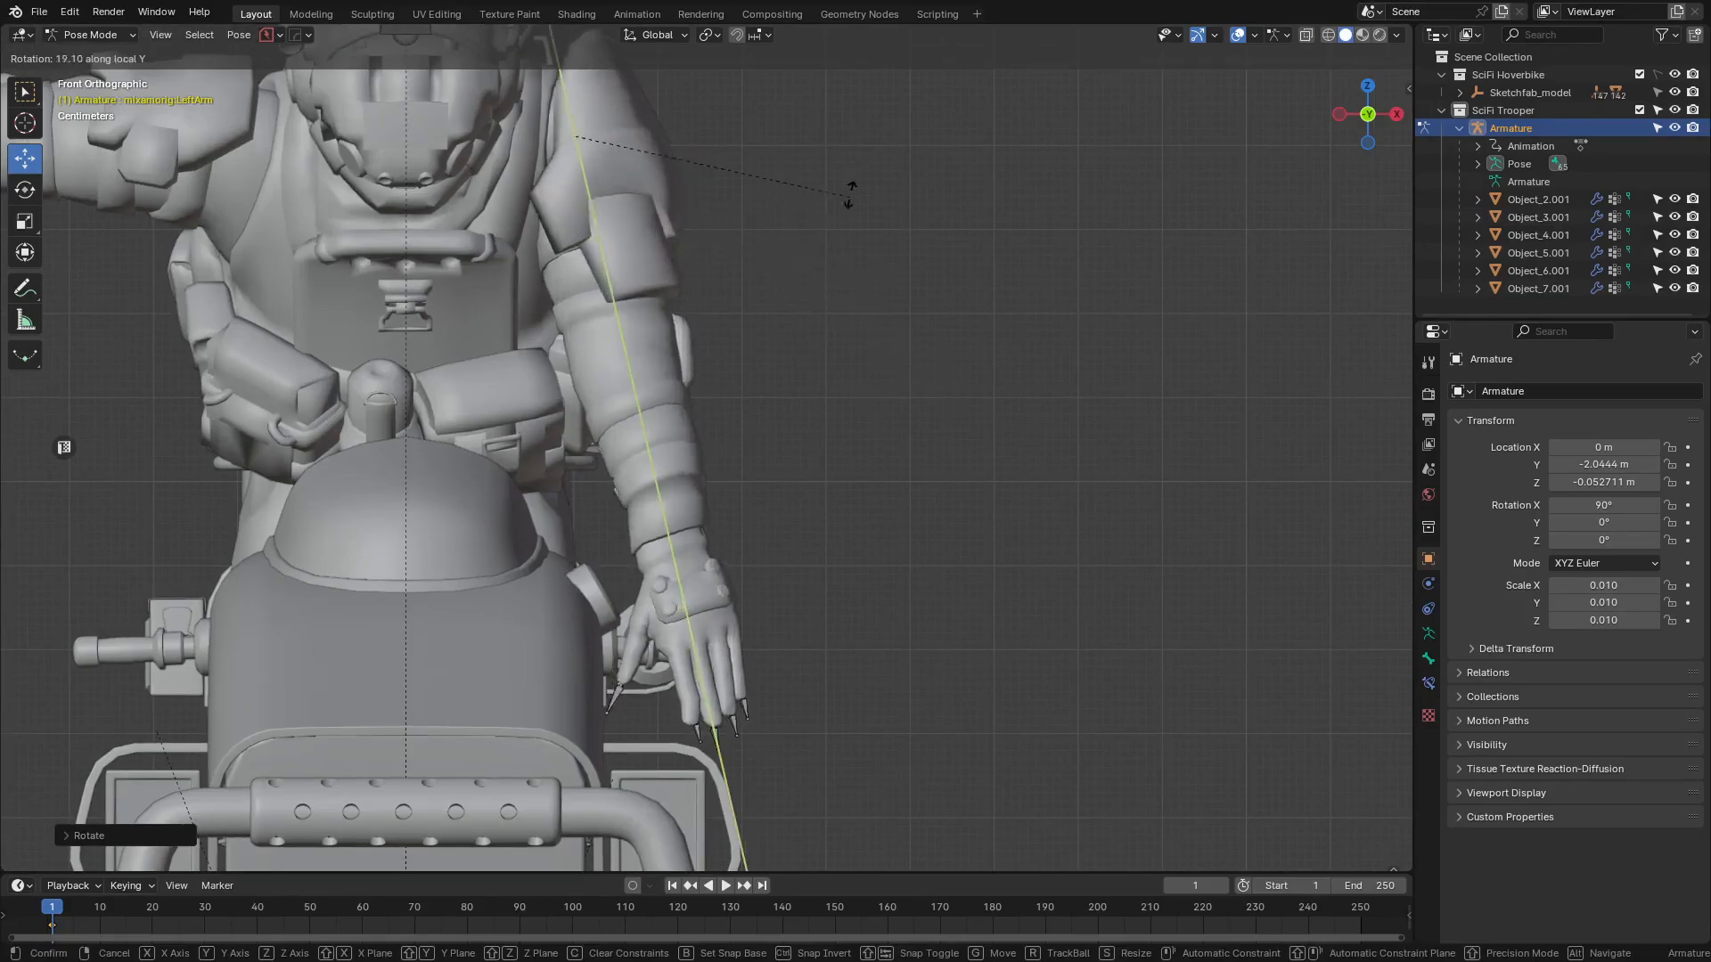
left_click(839, 108)
key("r")
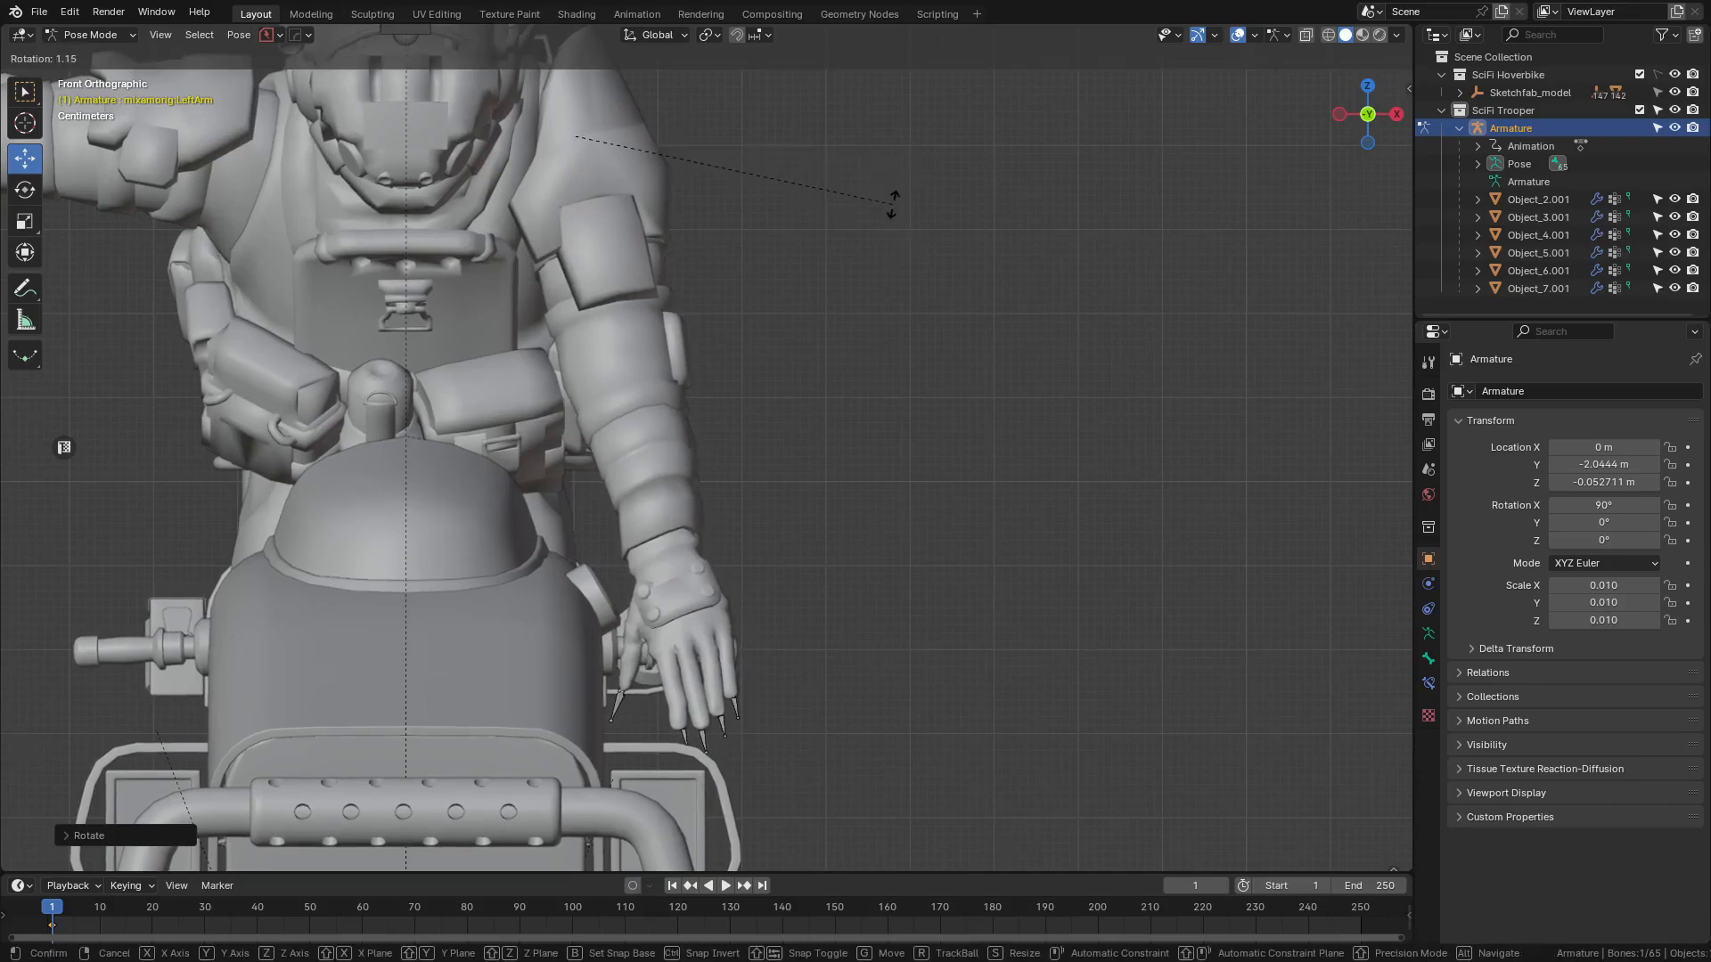
left_click(893, 204)
- In right view, swing the LeftArm bone slightly backward to bring the hand closer to the handlebar grip
middle_click_drag(891, 743, 757, 575, "shift")
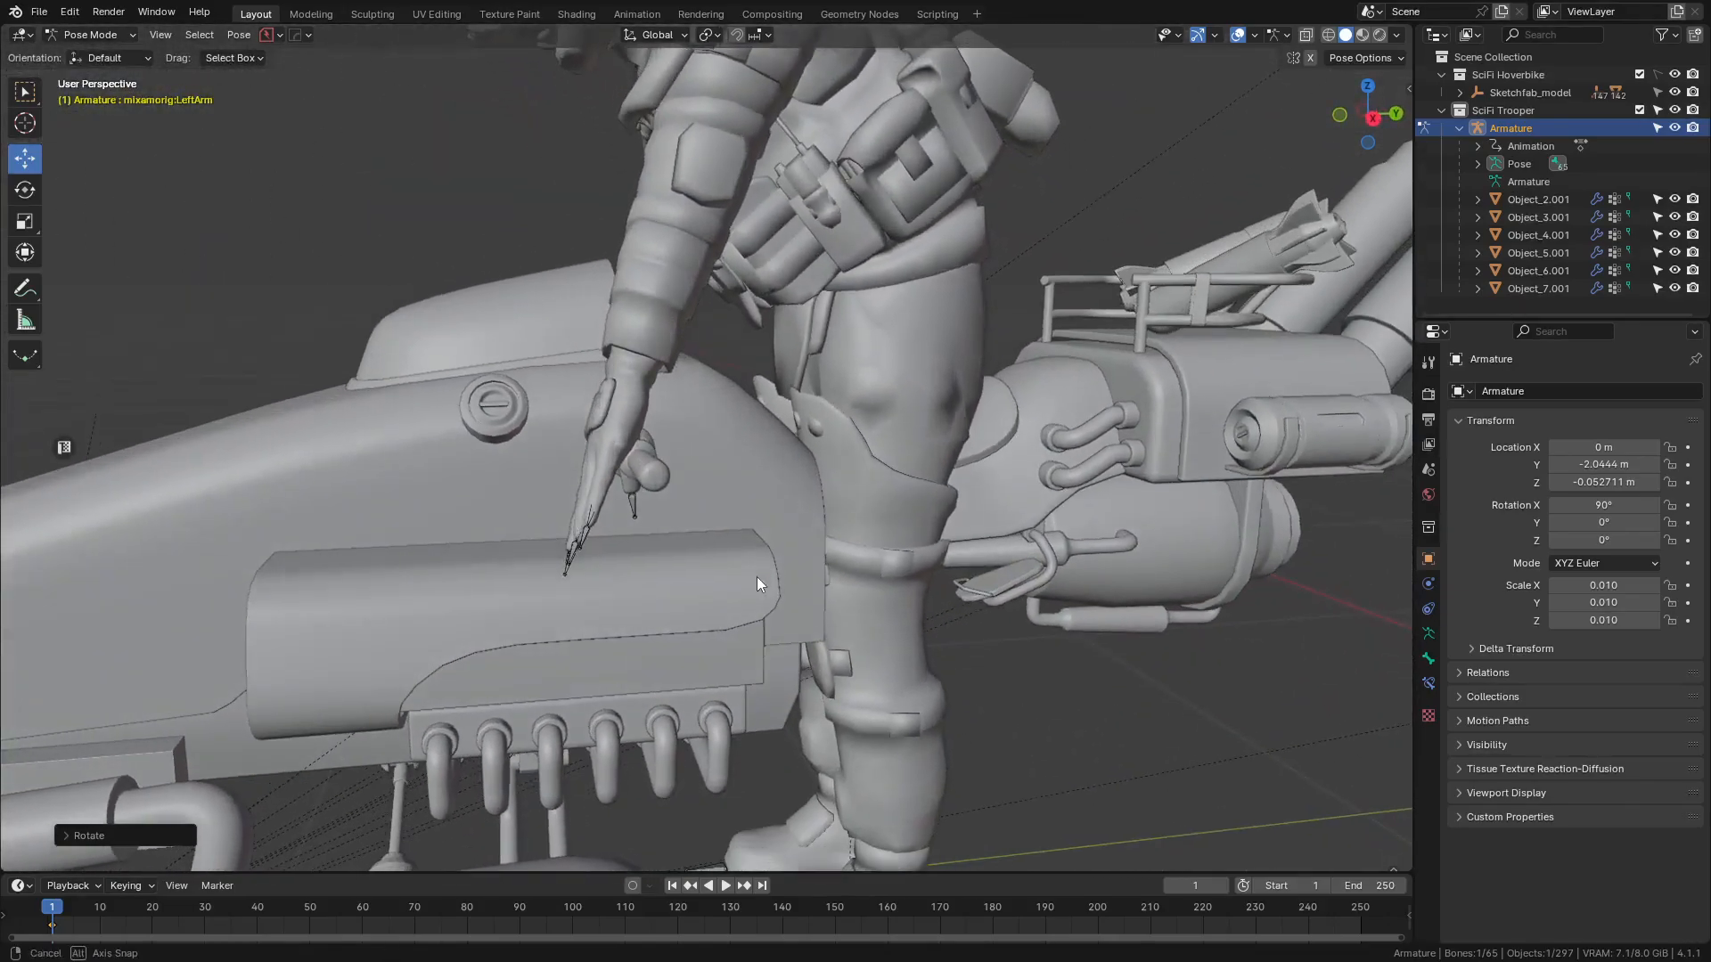
key("KP_3")
scroll(756, 576, "down", 1)
scroll(735, 573, "up", 1)
middle_click_drag(585, 475, 526, 525, "shift")
key("r")
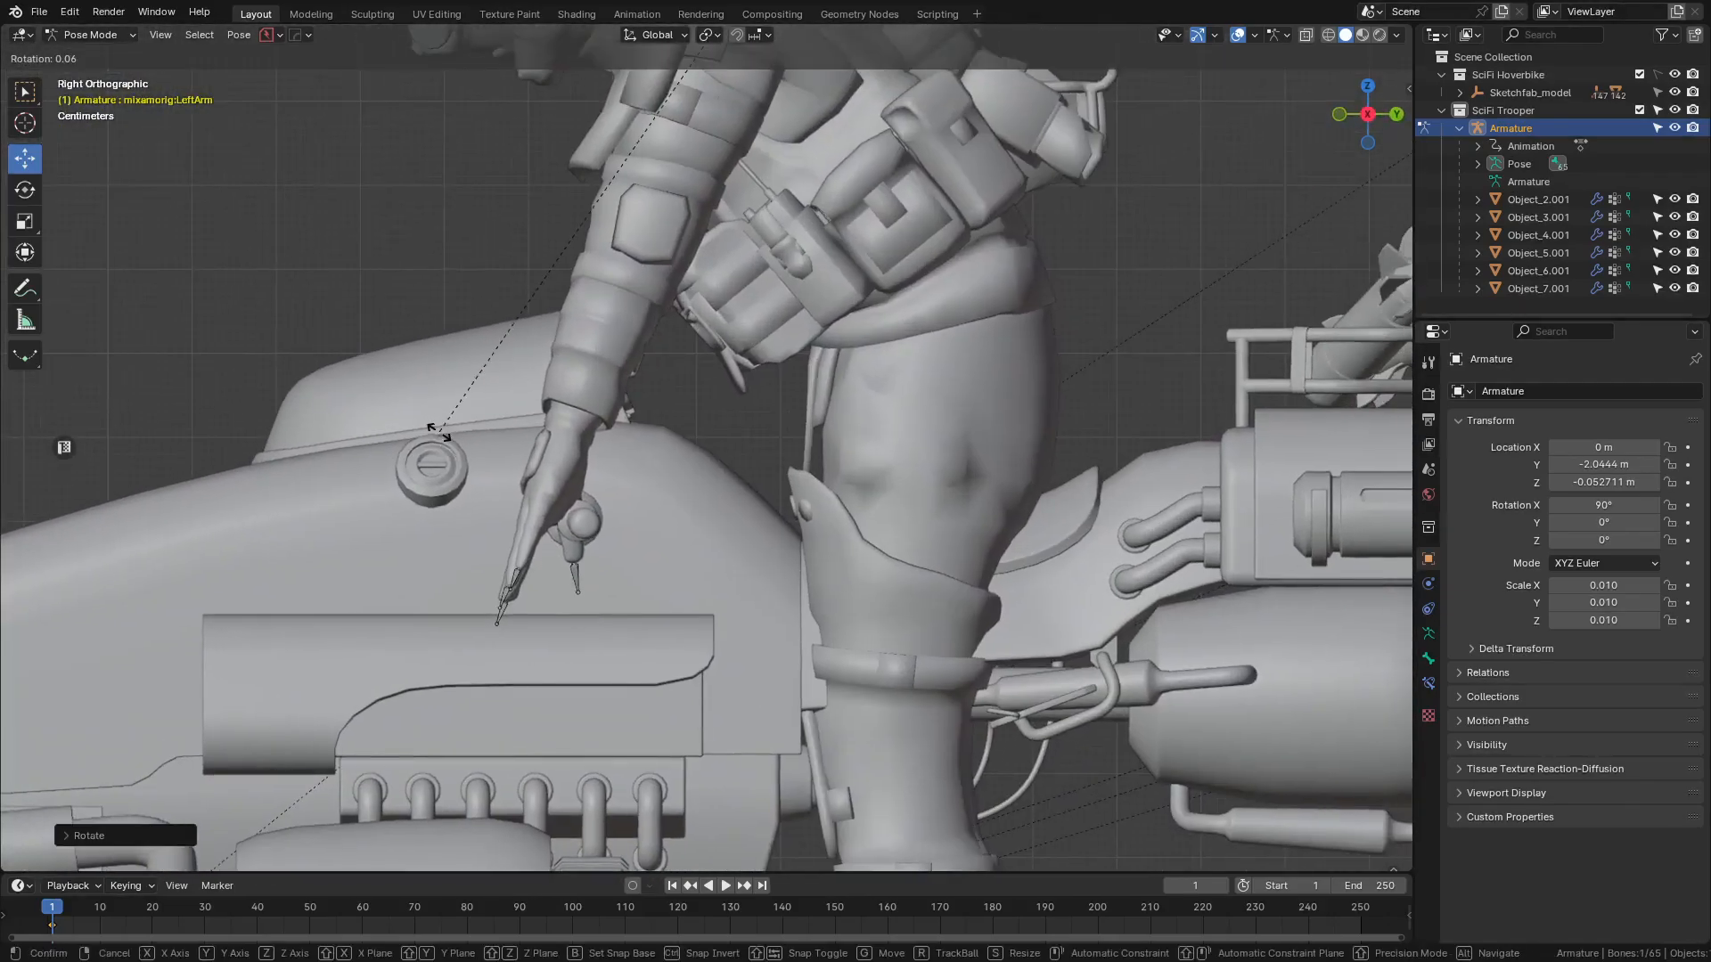
left_click(524, 484)
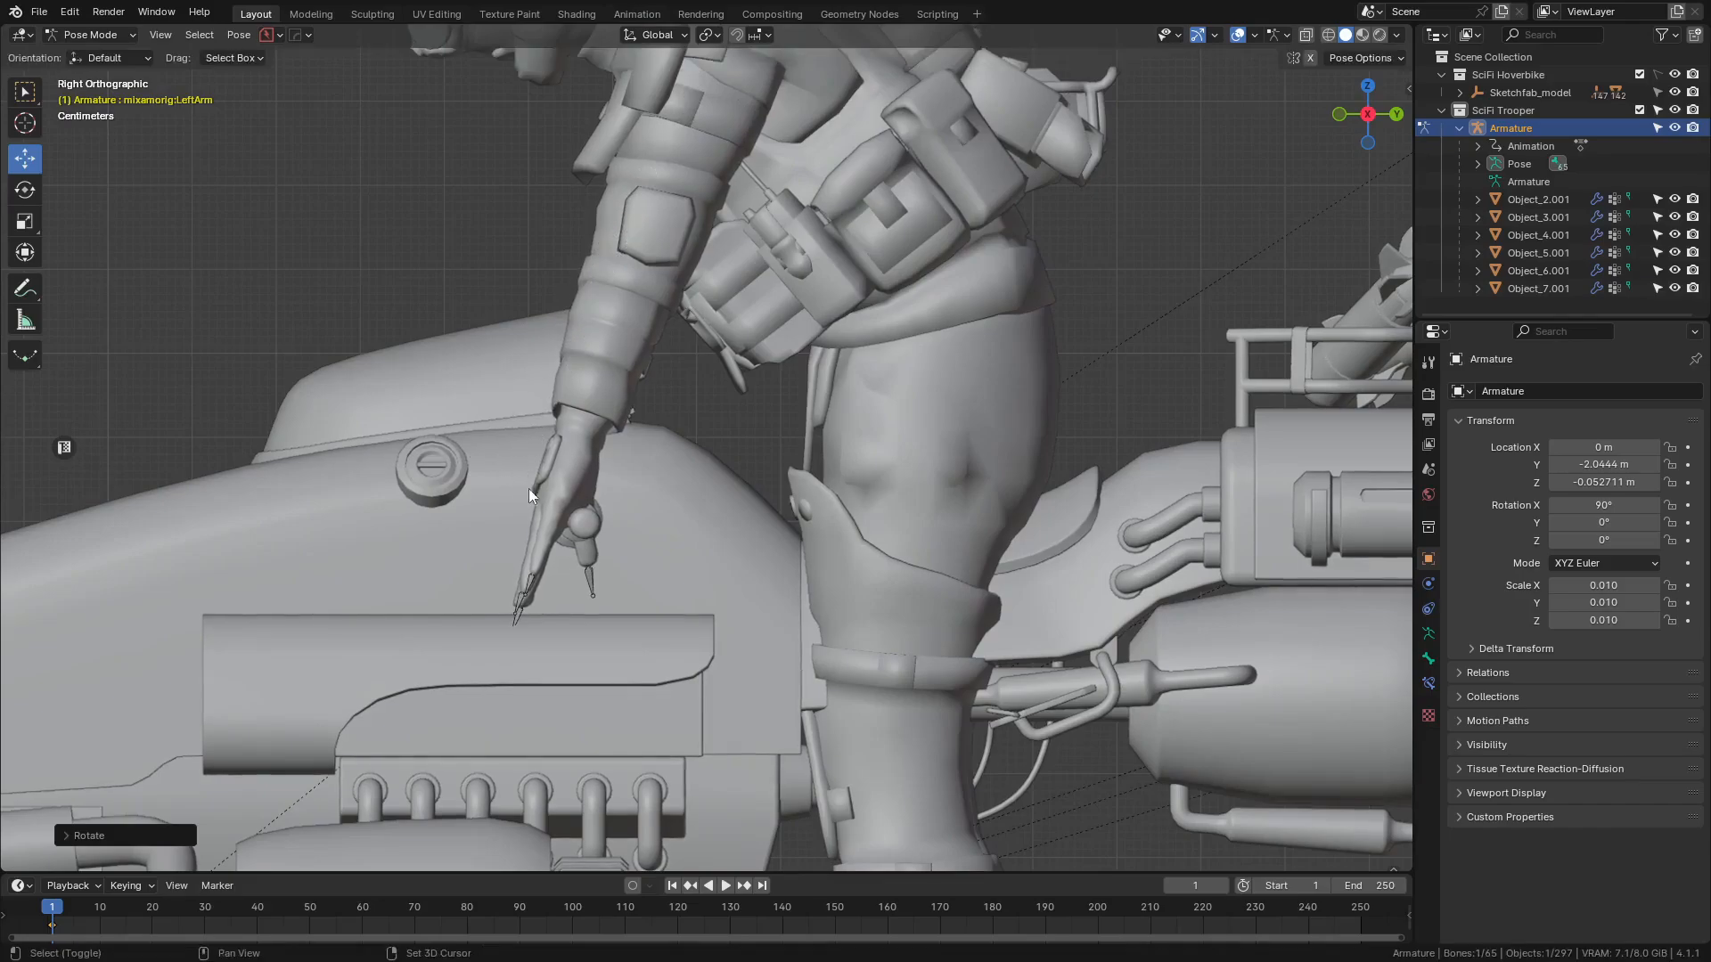
- Select the mixamorig:LeftHandIndex1 bone and rotate it about the global X axis by about 95 degrees to curl the index finger under the handlebar
mouse_move(632, 507)
middle_mouse_down("shift")
mouse_move(842, 425)
mouse_move(661, 504)
mouse_move(907, 456)
mouse_move(1025, 481)
mouse_move(791, 512)
mouse_move(927, 425)
middle_mouse_up("shift")
scroll(704, 506, "up", 3)
key("z")
middle_click_drag(605, 547, 572, 533)
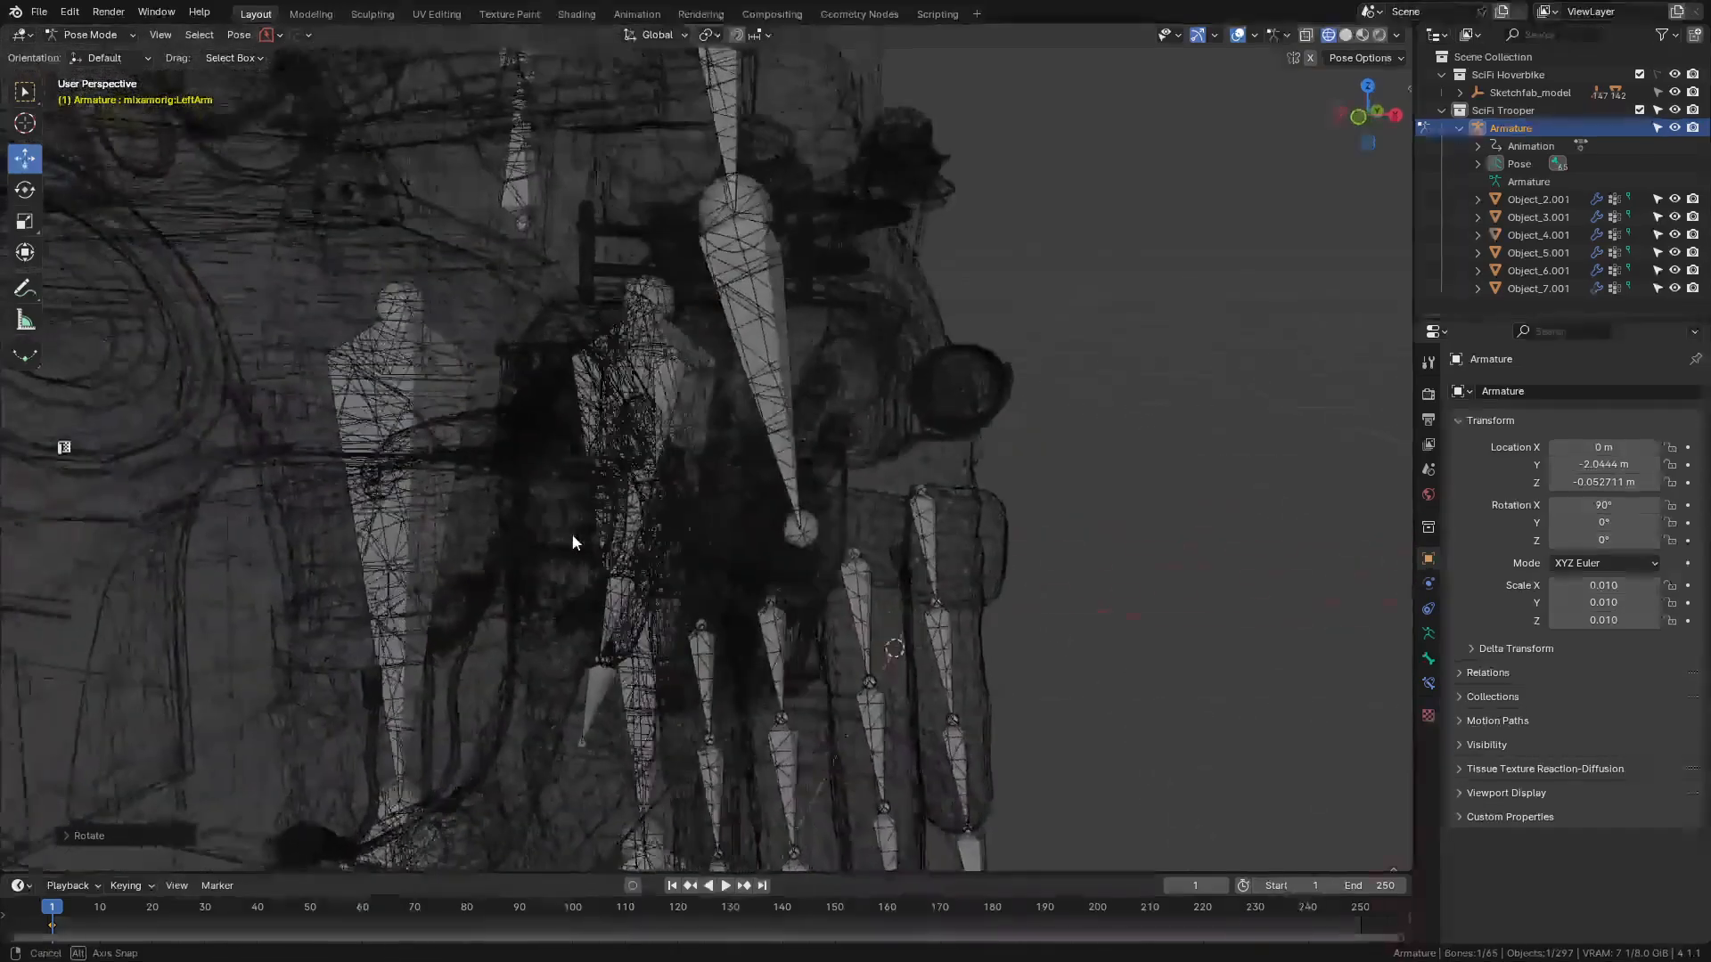
middle_click_drag(735, 611, 714, 521, "shift")
left_click(694, 567)
key("z")
middle_click_drag(1006, 618, 768, 440)
key("r")
key("x")
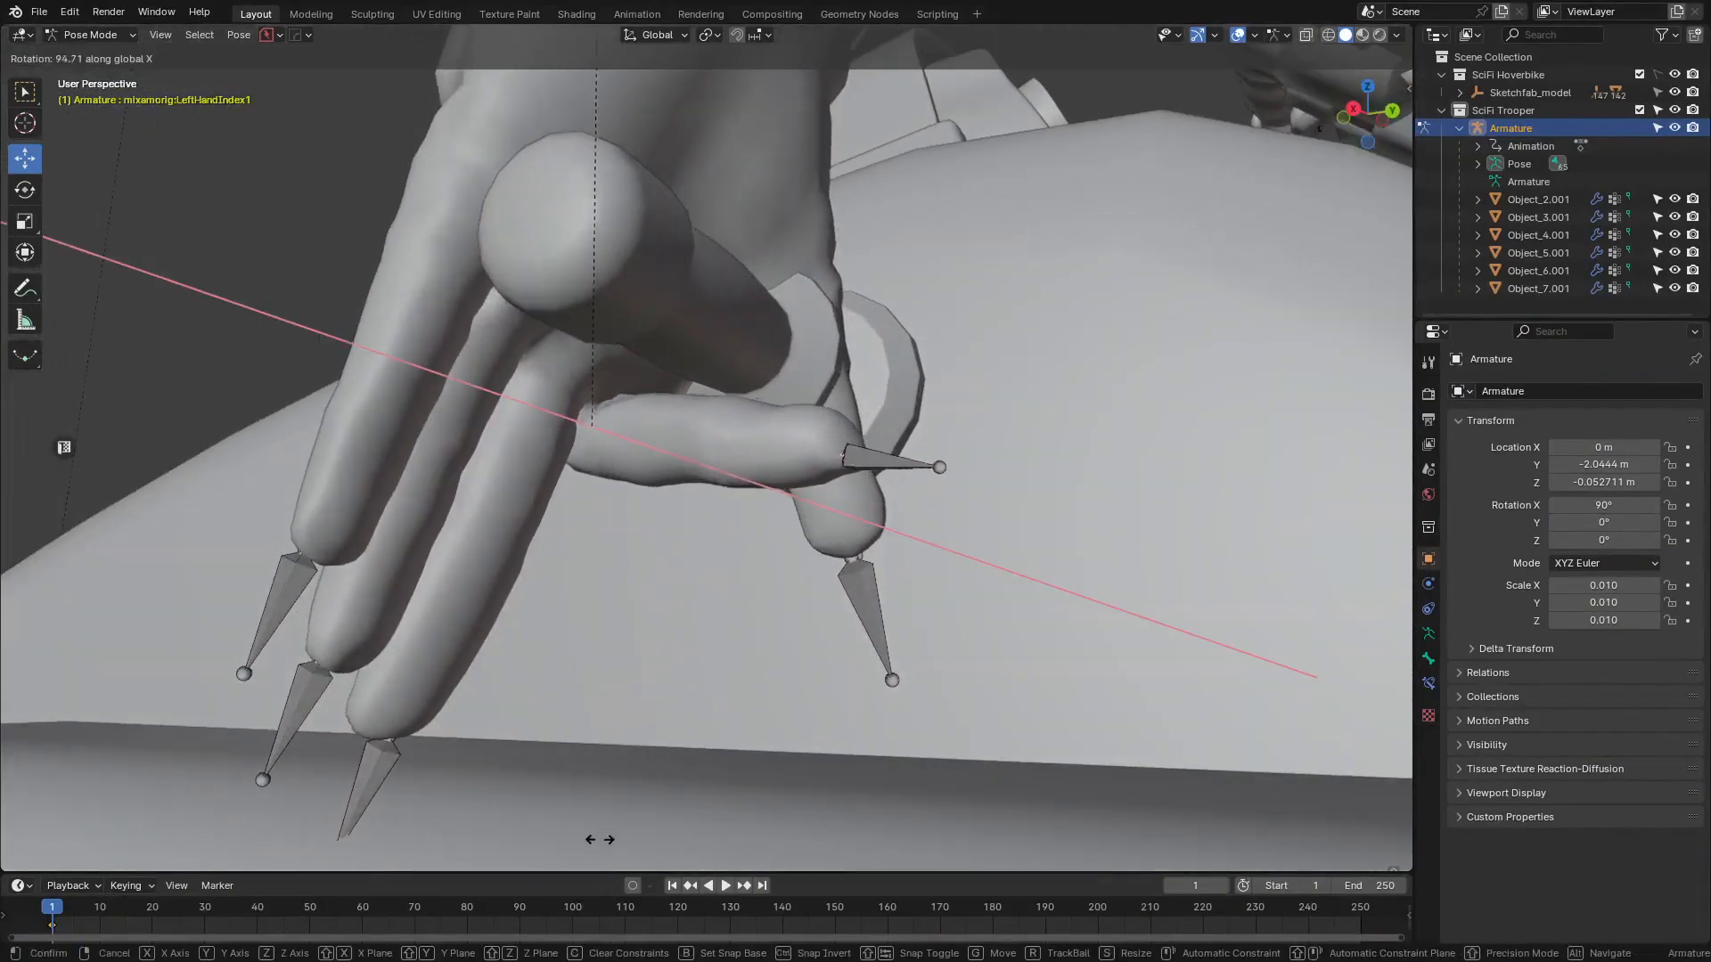
left_click(641, 829)
- In right view with wireframe shading, rotate the mixamorig:LeftHand bone at the wrist toward the bike's front by a little over 20 degrees
middle_click_drag(668, 92, 761, 471)
key("KP_3")
key("shift+z")
scroll(591, 381, "down", 3)
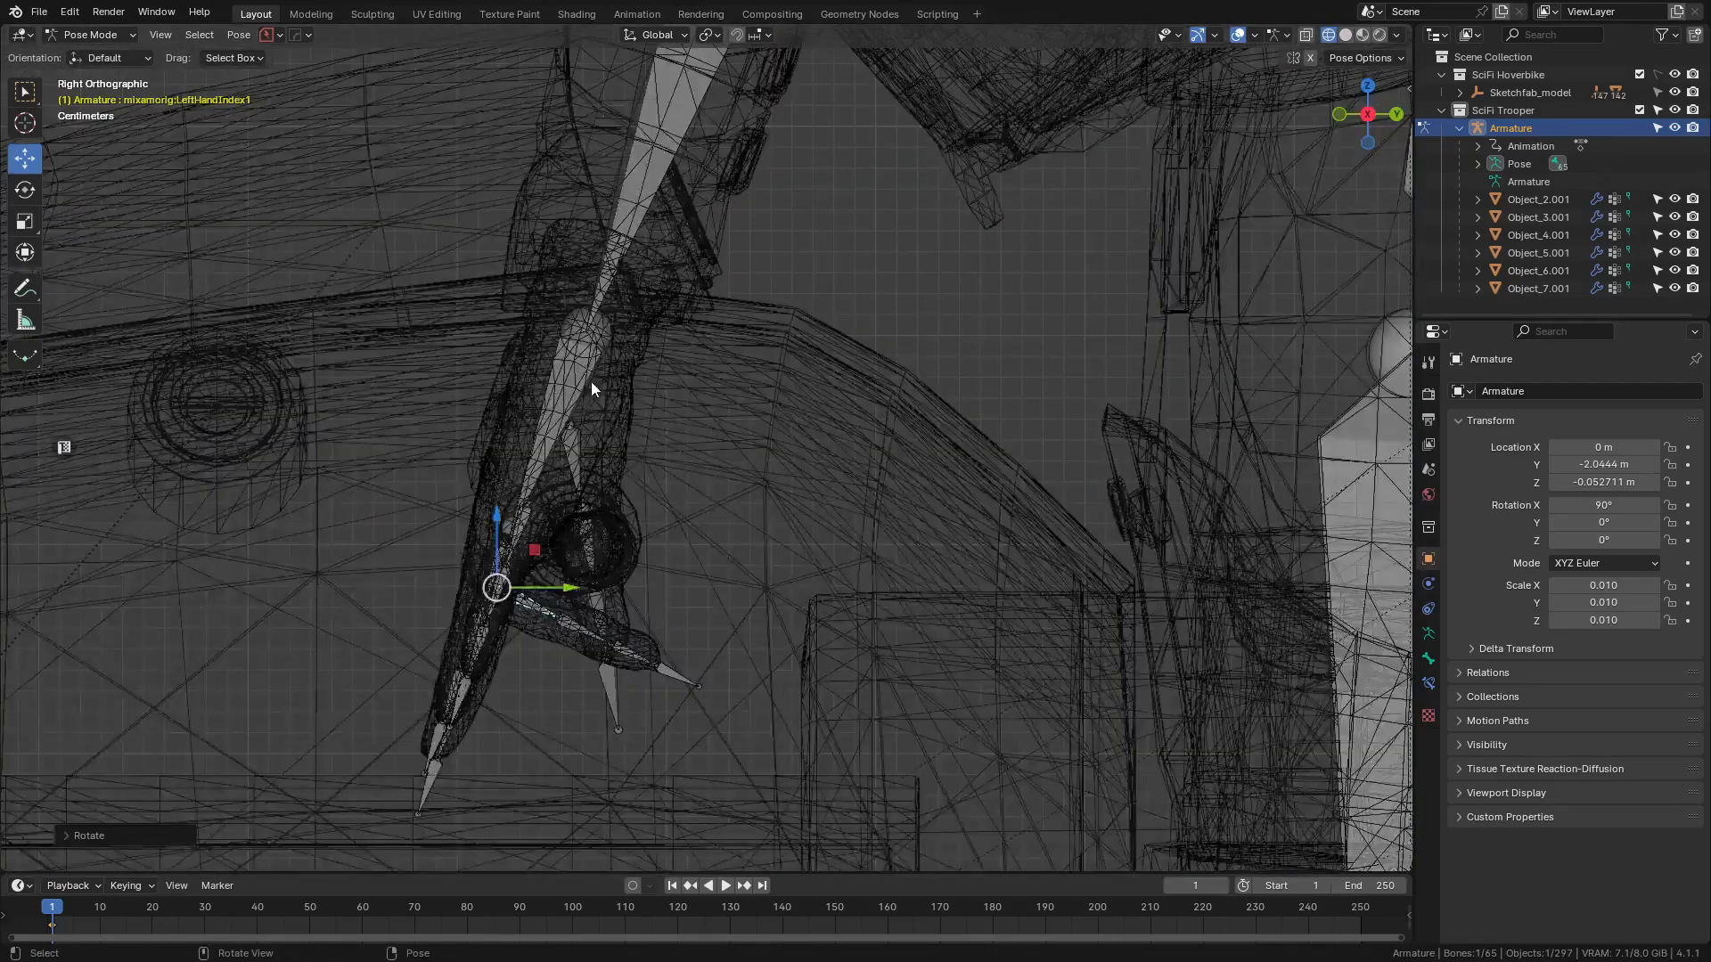
left_click(602, 355)
key("r")
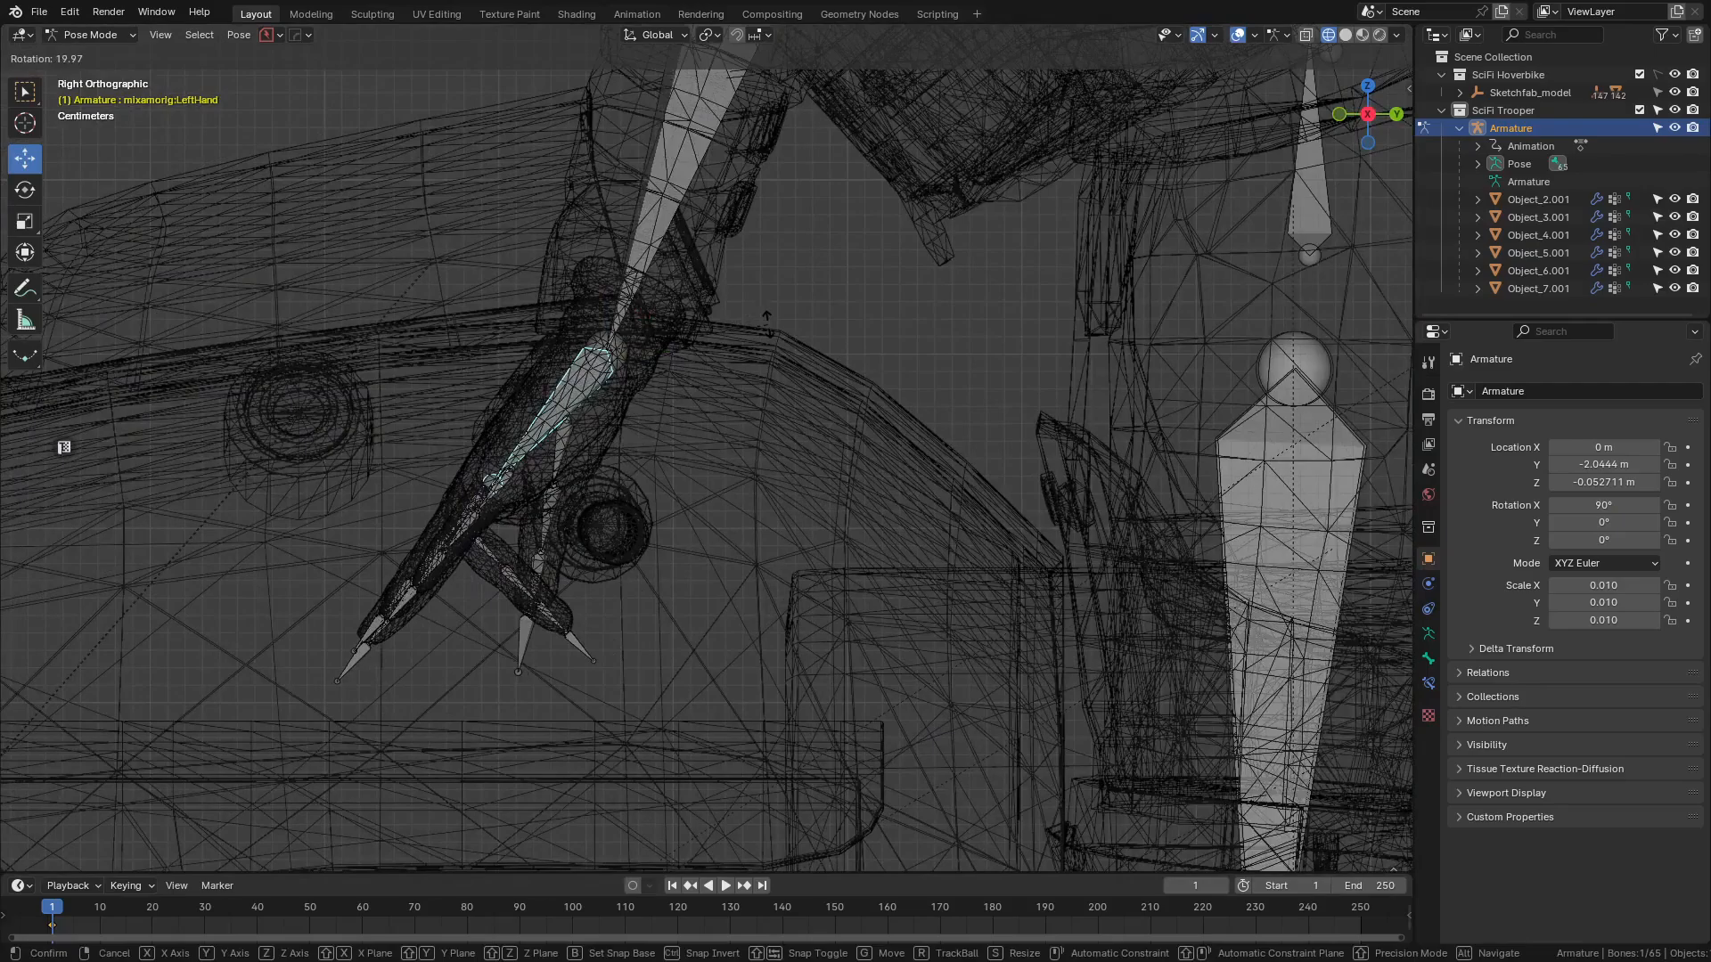
left_click(684, 366)
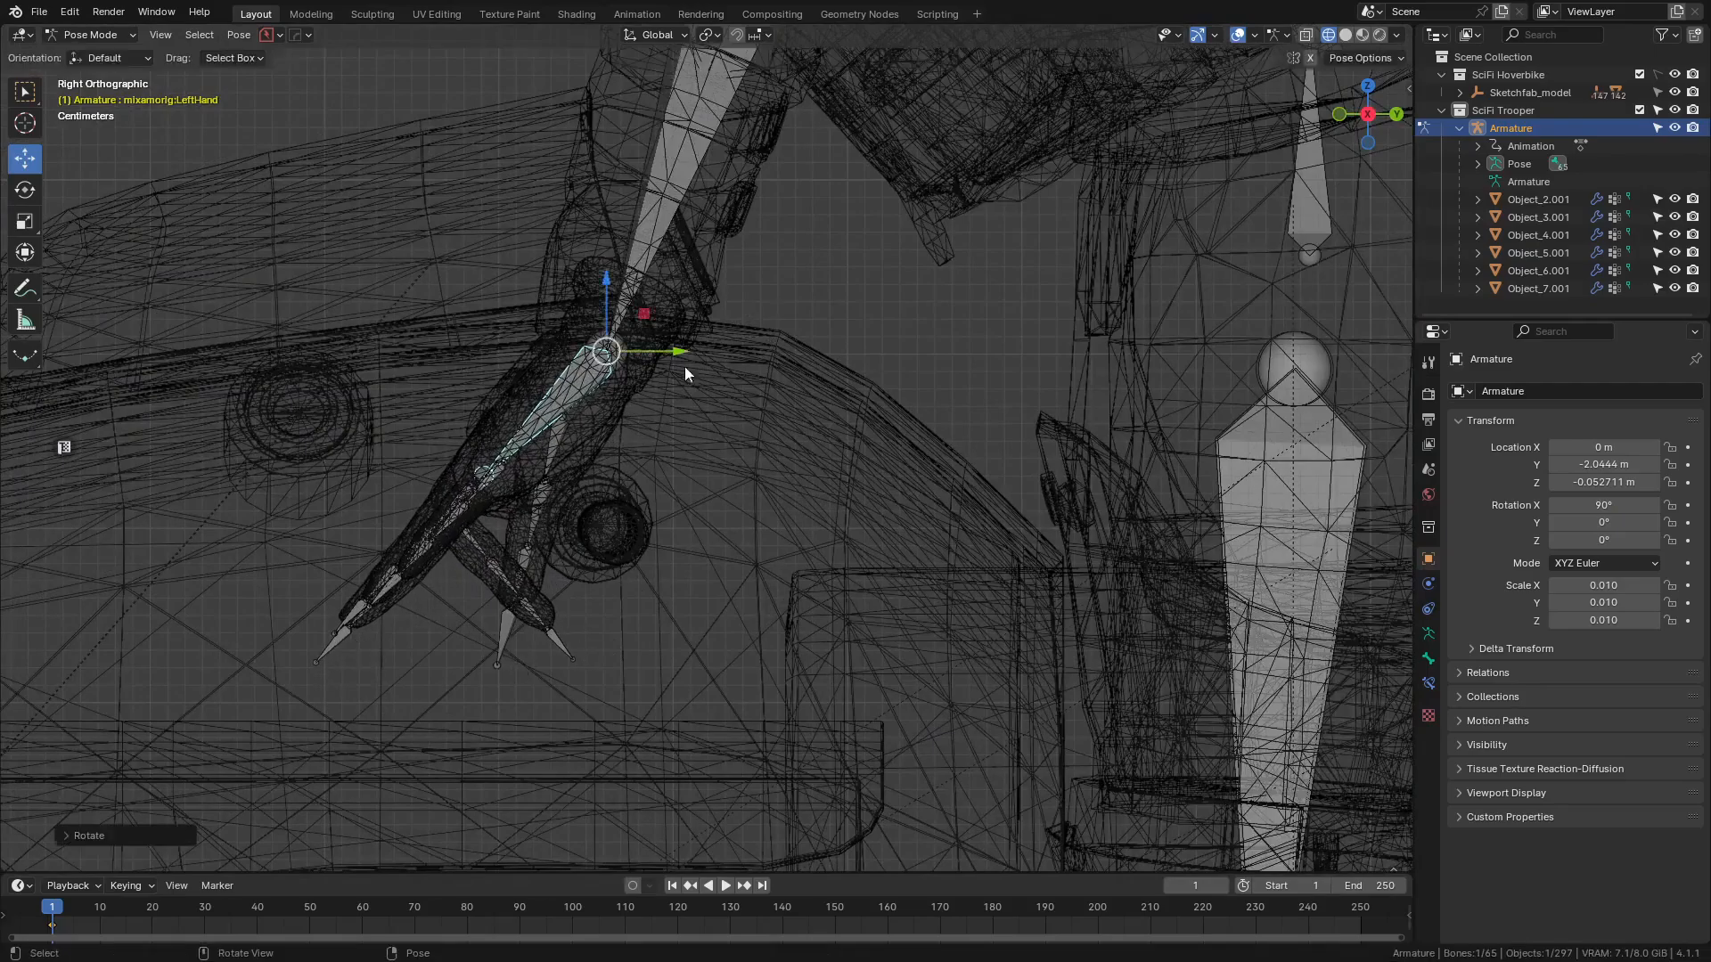
- Examine the left hand's position relative to the handlebar in solid perspective view and in wireframe right view
key("shift+z")
middle_click_drag(685, 366, 928, 458)
scroll(928, 458, "down", 2)
scroll(928, 458, "down", 2)
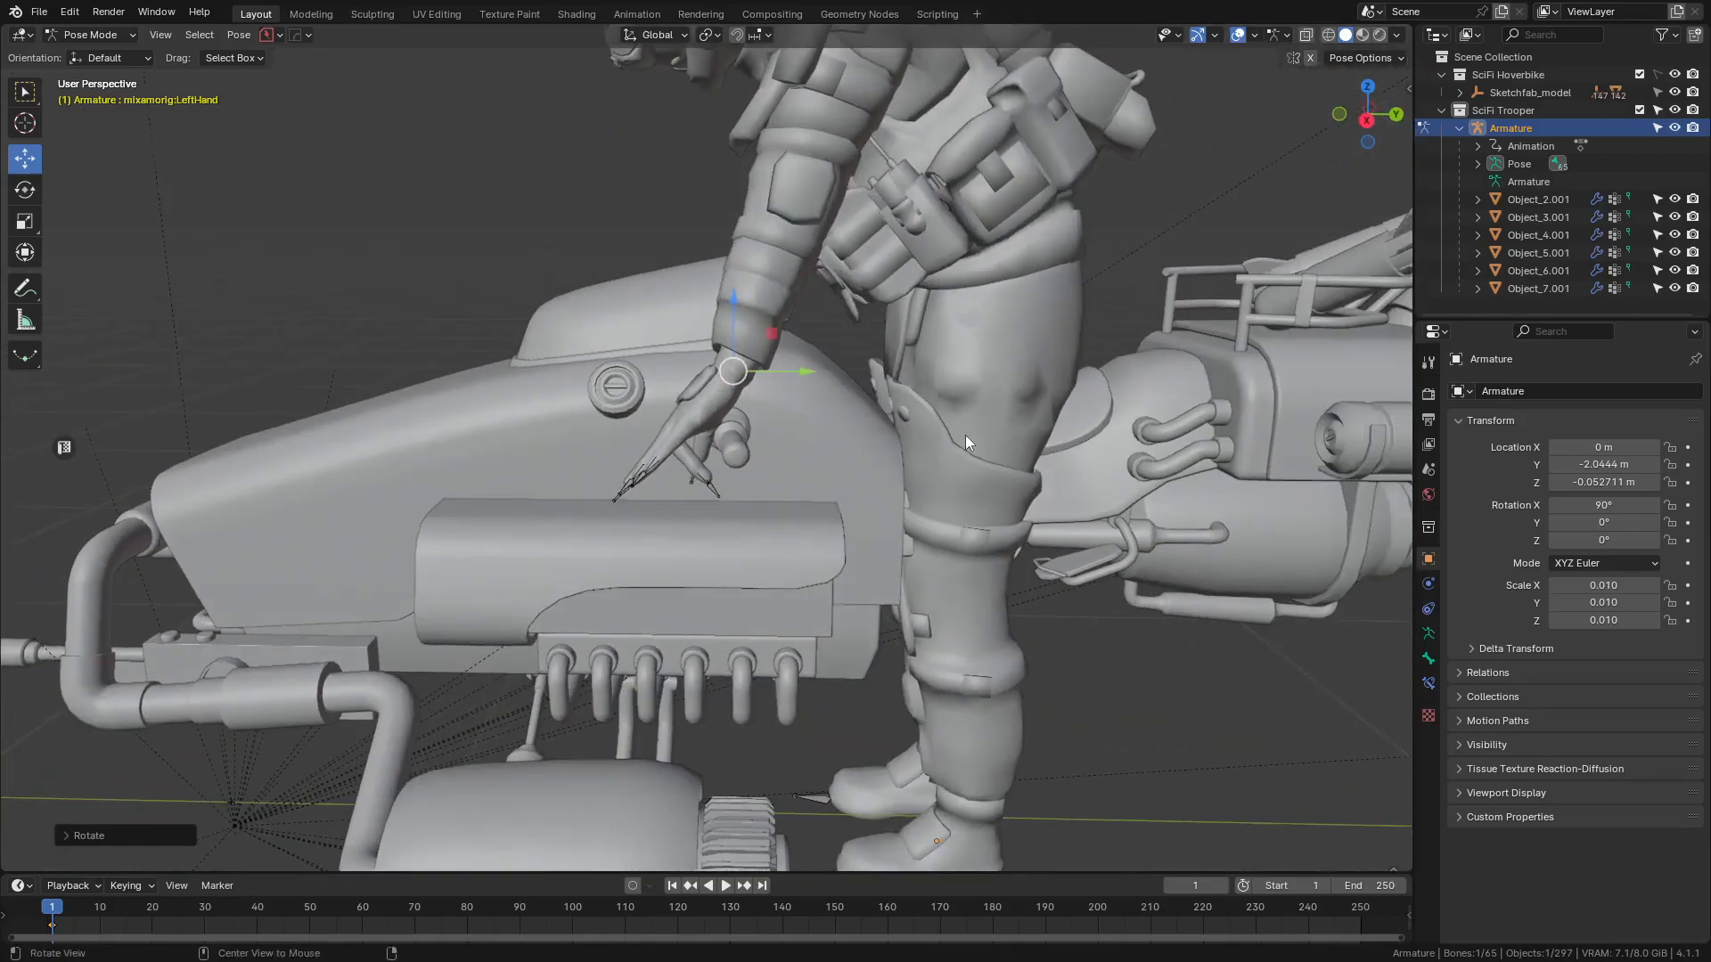
key("KP_3")
scroll(958, 430, "down", 2)
scroll(890, 430, "up", 3)
key("z")
left_click(829, 414)
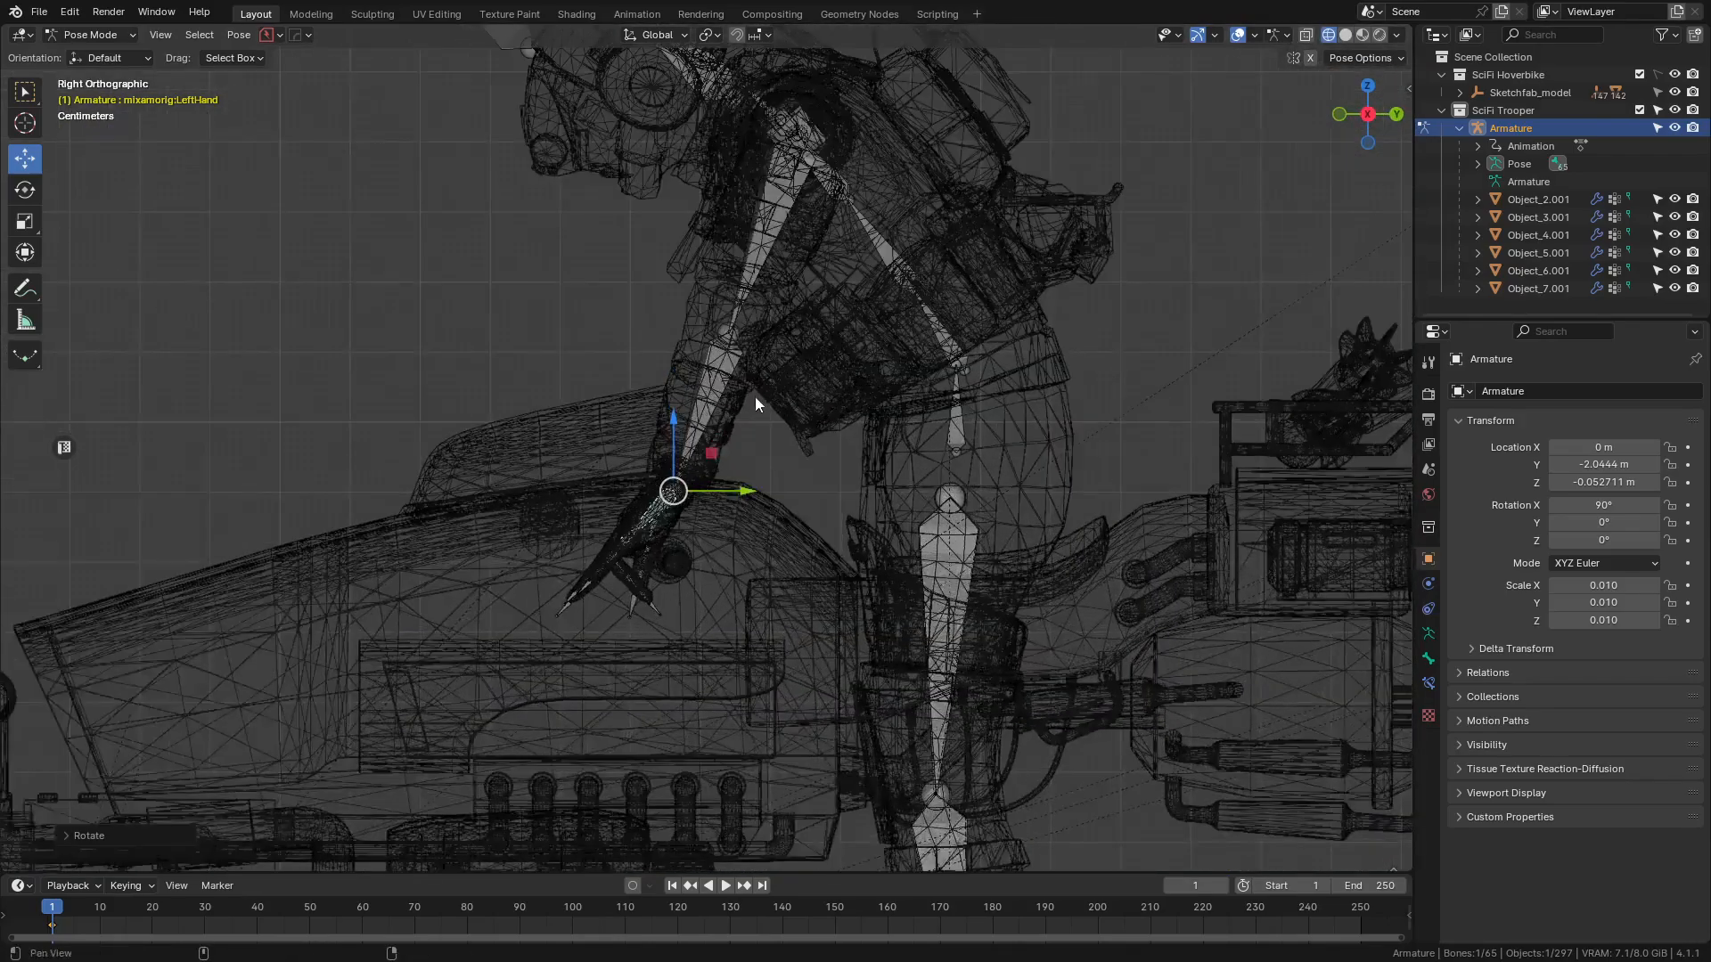
- In right view, rotate the mixamorig:LeftArm bone backward by about 3 degrees to bring the hand toward the grip
scroll(717, 371, "up", 2)
left_click(653, 253)
scroll(476, 360, "up", 2)
key("r")
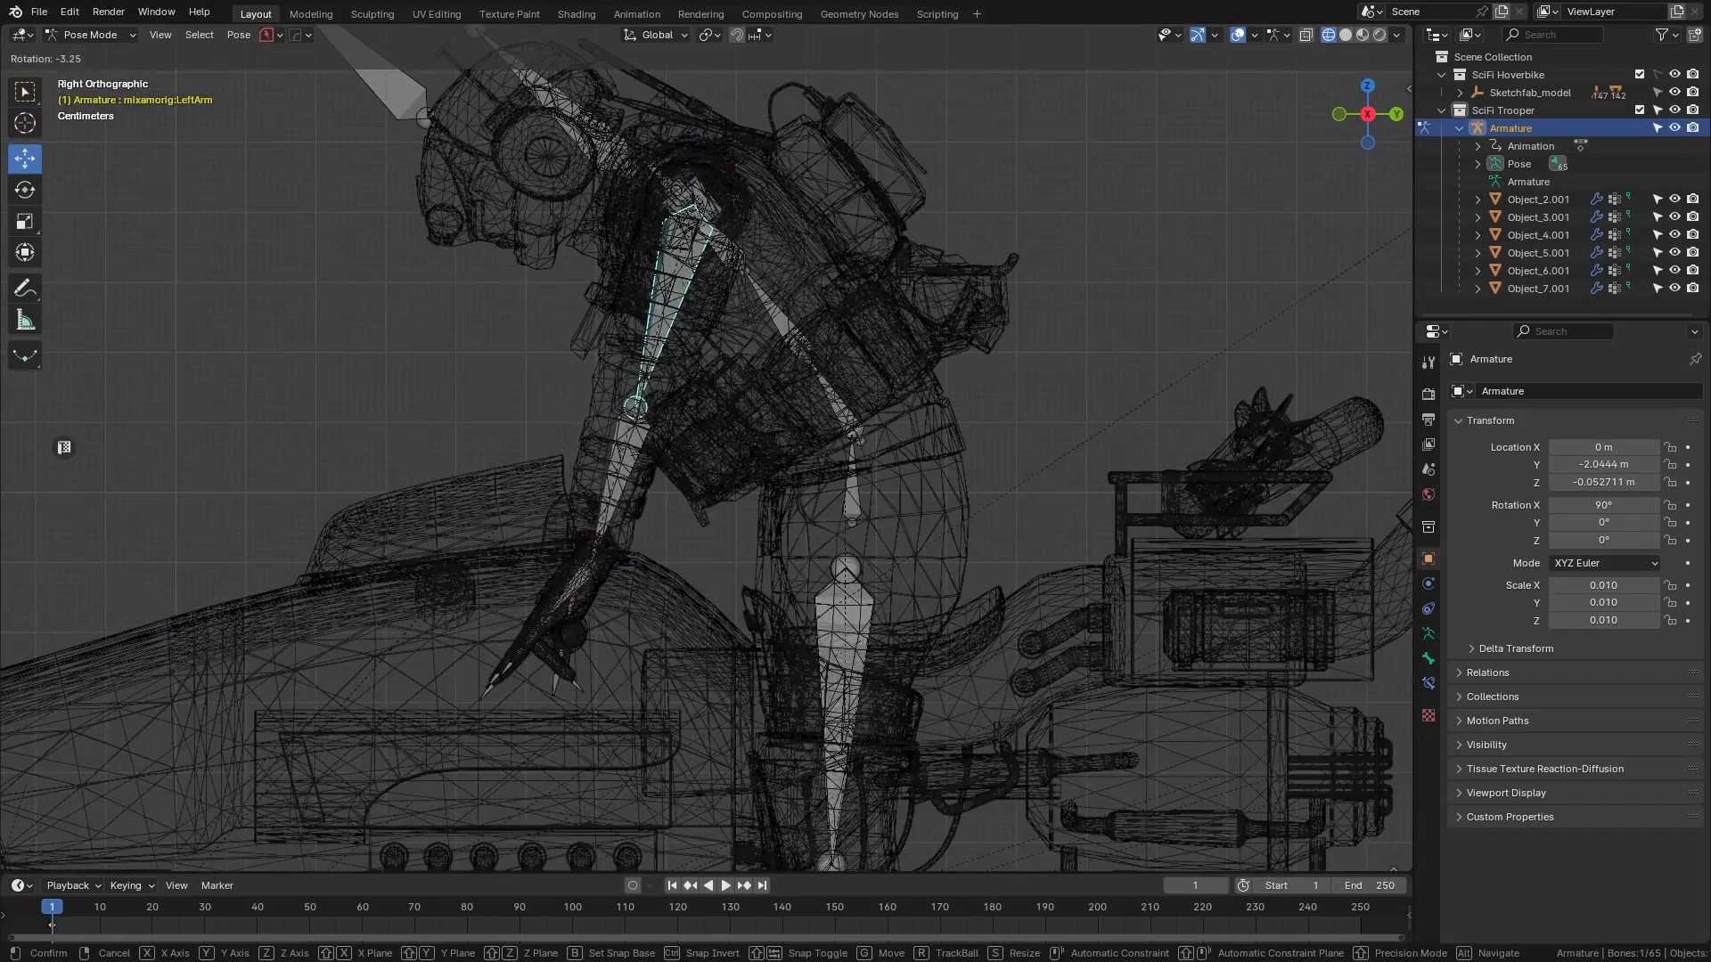
left_click(521, 538)
- Check the hand against the handlebar in solid shading, and in right wireframe view rotate the mixamorig:Spine bone back by about 4 degrees
key("shift+z")
mouse_move(521, 538)
middle_mouse_down()
mouse_move(843, 538)
mouse_move(909, 595)
middle_mouse_up()
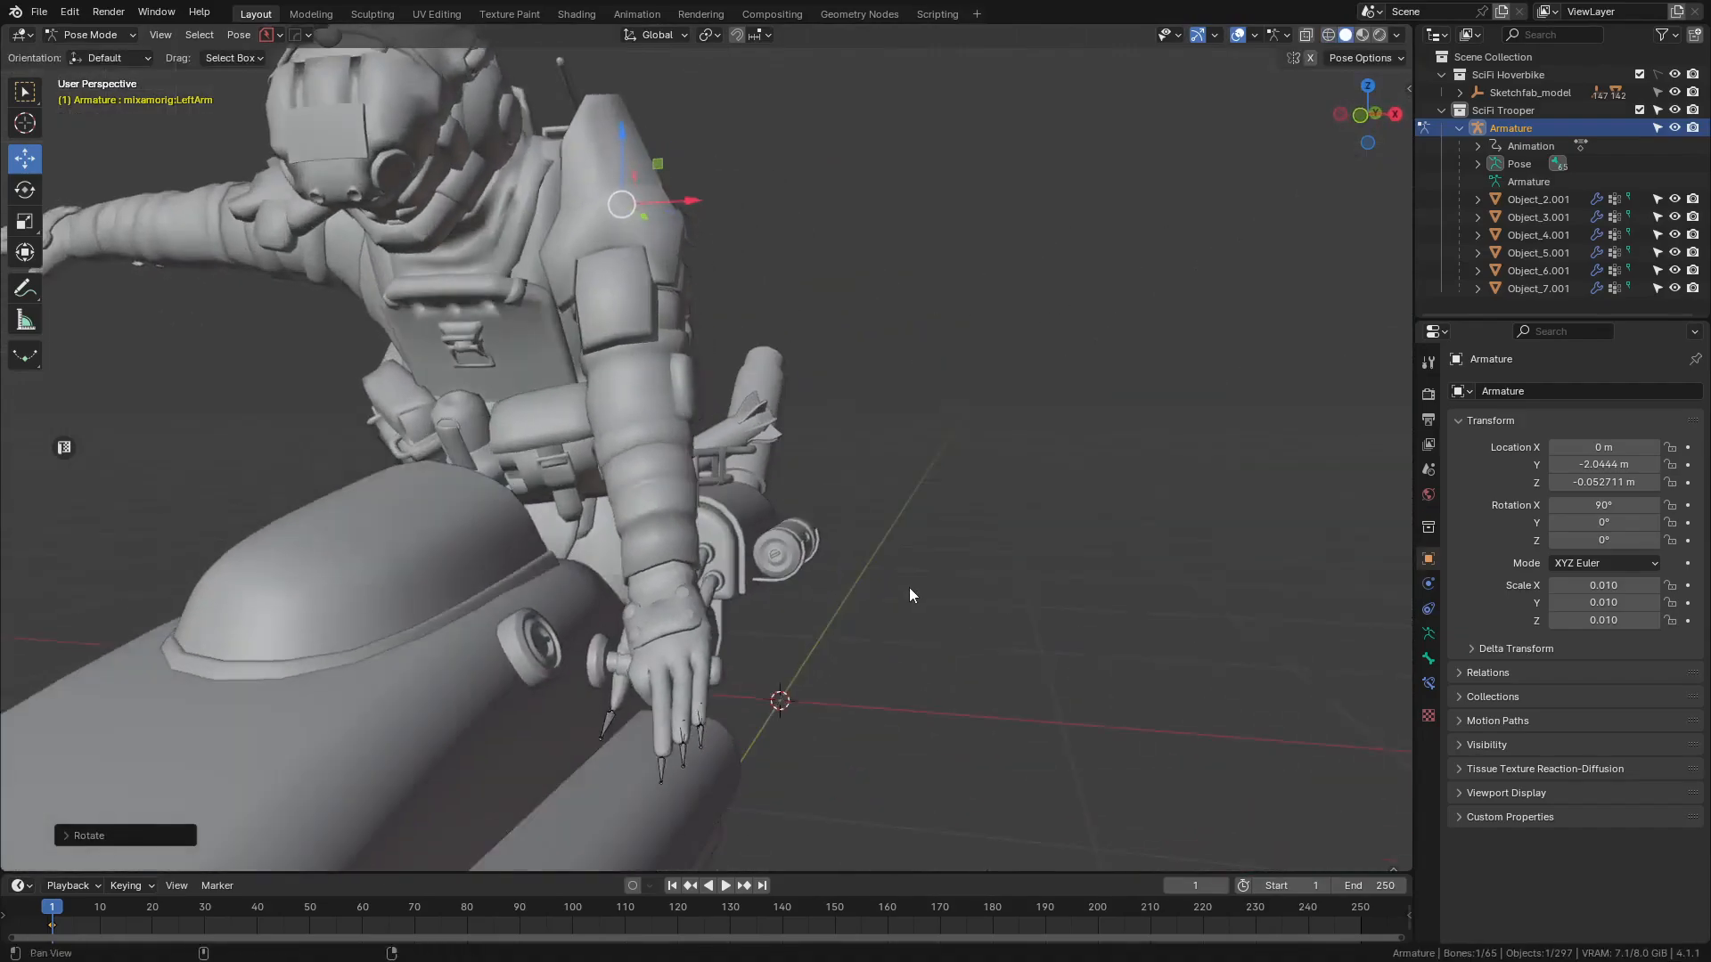
mouse_move(909, 588)
left_mouse_down("alt+shift")
mouse_move(863, 335)
mouse_move(907, 398)
mouse_move(629, 347)
mouse_move(722, 404)
mouse_move(706, 409)
mouse_move(714, 348)
mouse_move(676, 354)
mouse_move(715, 369)
mouse_move(405, 577)
left_mouse_up("alt+shift")
scroll(862, 335, "up", 3)
scroll(907, 397, "up", 2)
scroll(709, 370, "down", 2)
key("KP_3")
key("z")
scroll(366, 426, "down", 4)
left_click(656, 361)
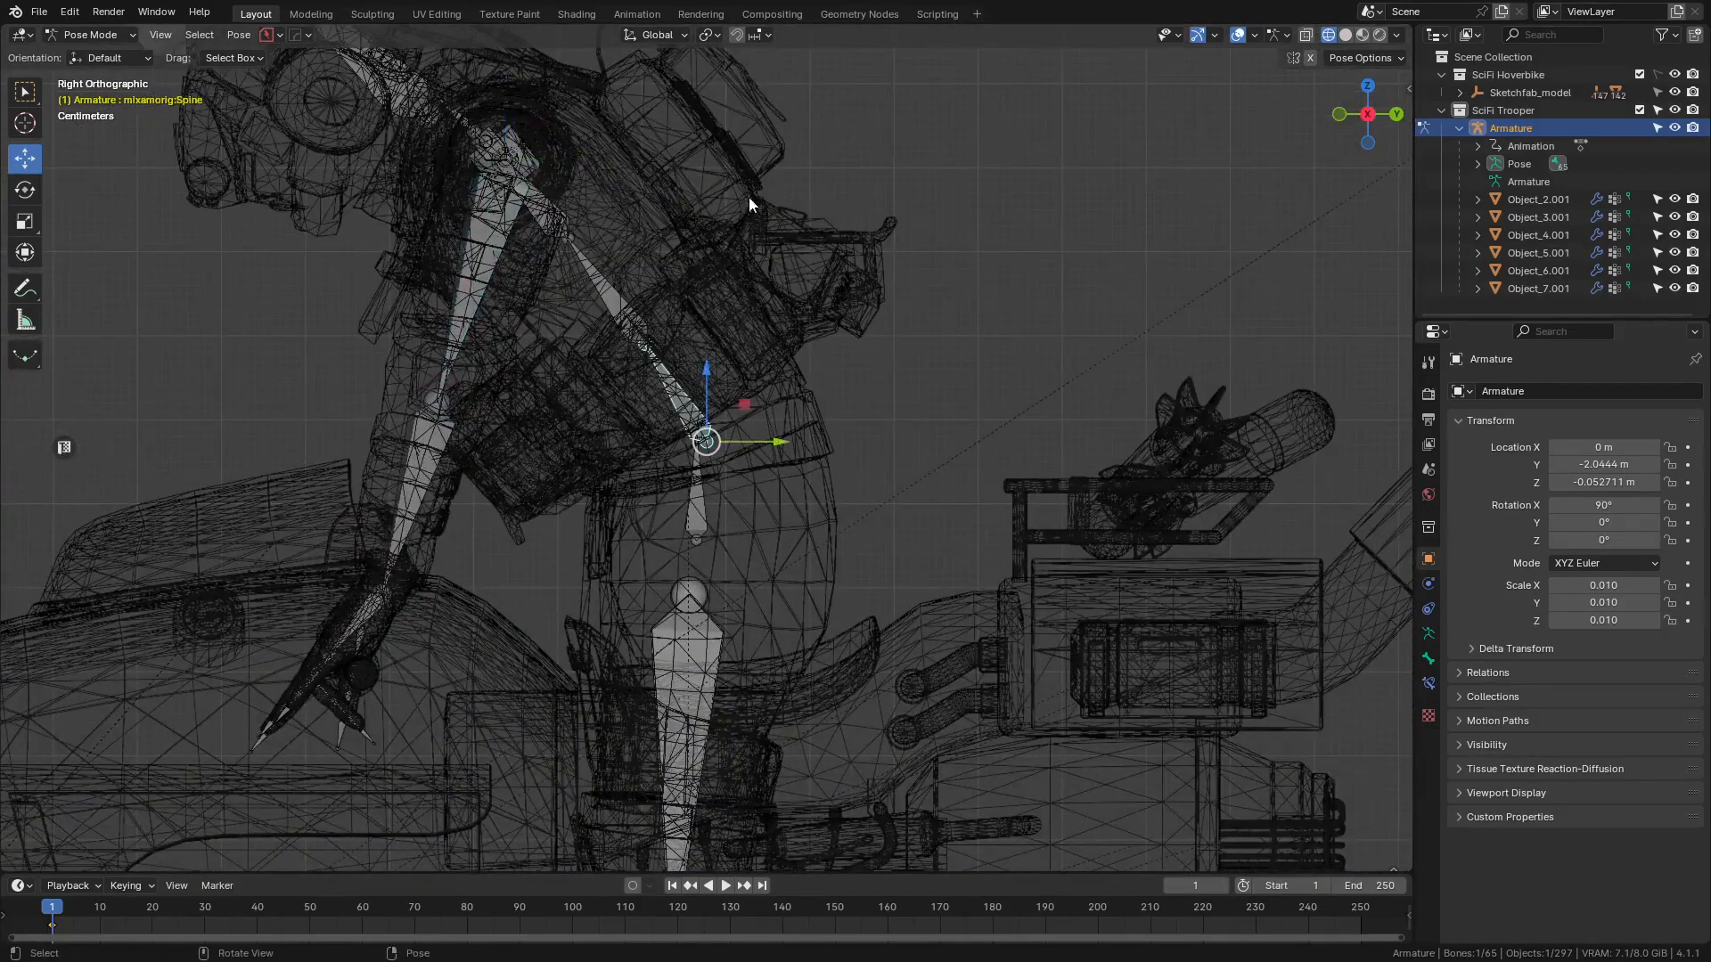
key("r")
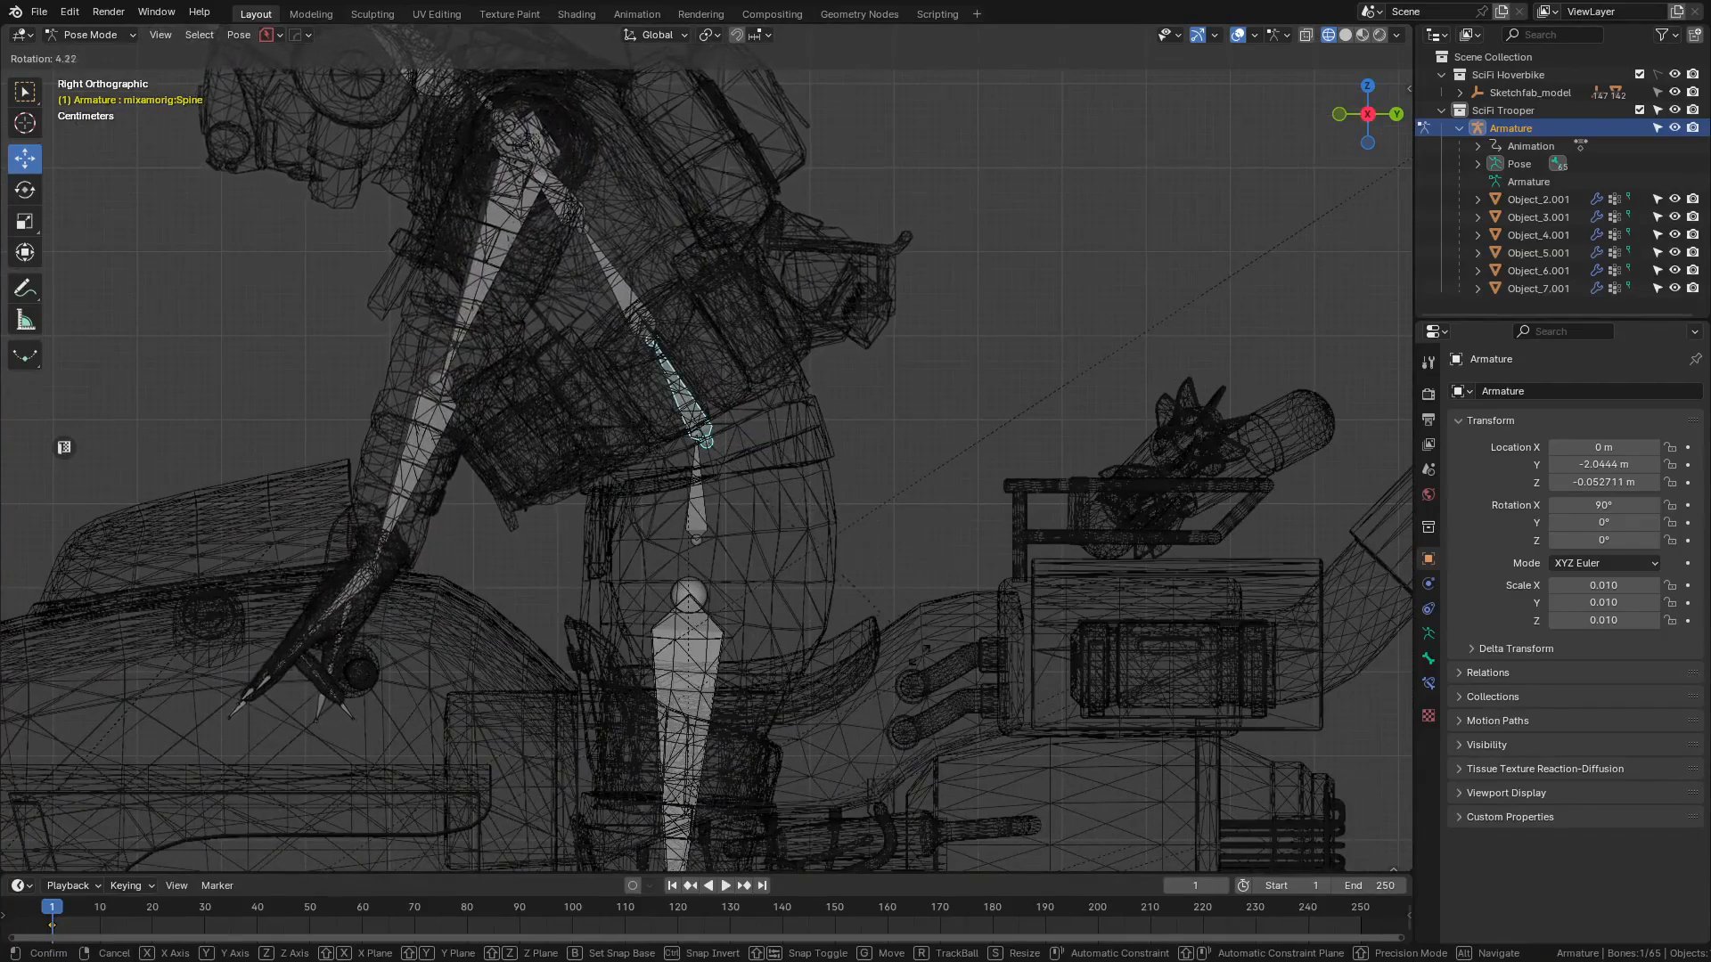
left_click(928, 579)
- In right view, swing the mixamorig:LeftArm bone slightly backward to bring the hand back over the handlebar grip
middle_click_drag(852, 427, 970, 408, "shift")
left_click(645, 254)
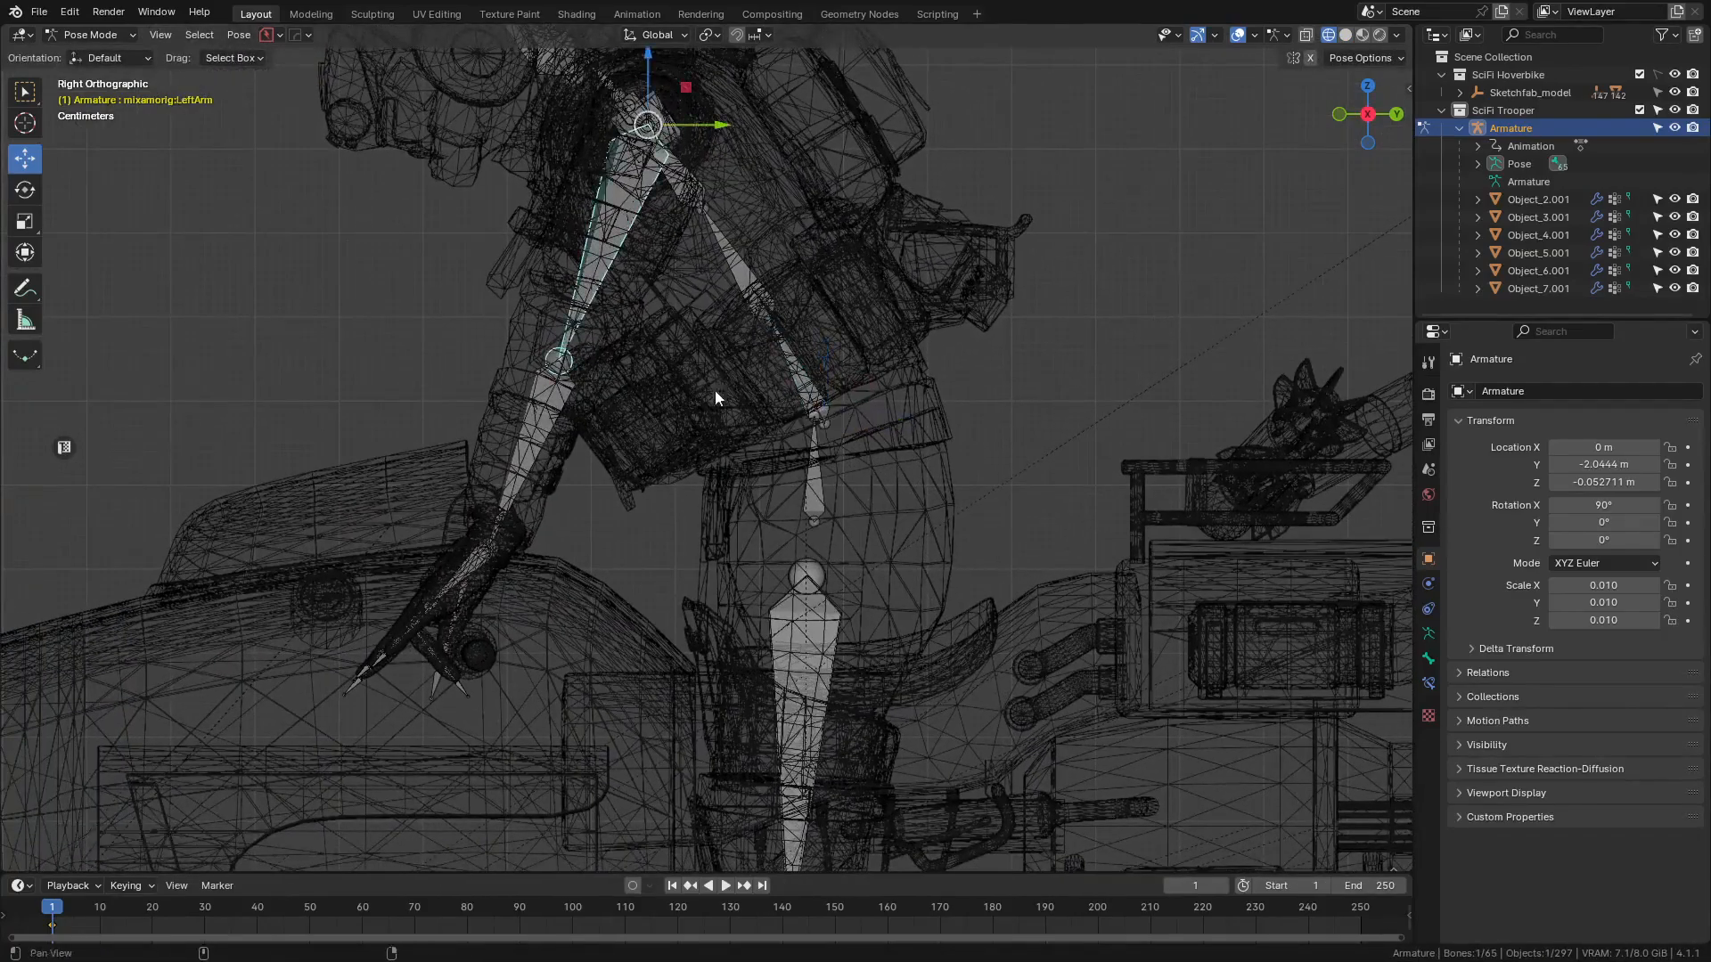
middle_click_drag(715, 390, 701, 468, "shift")
key("r")
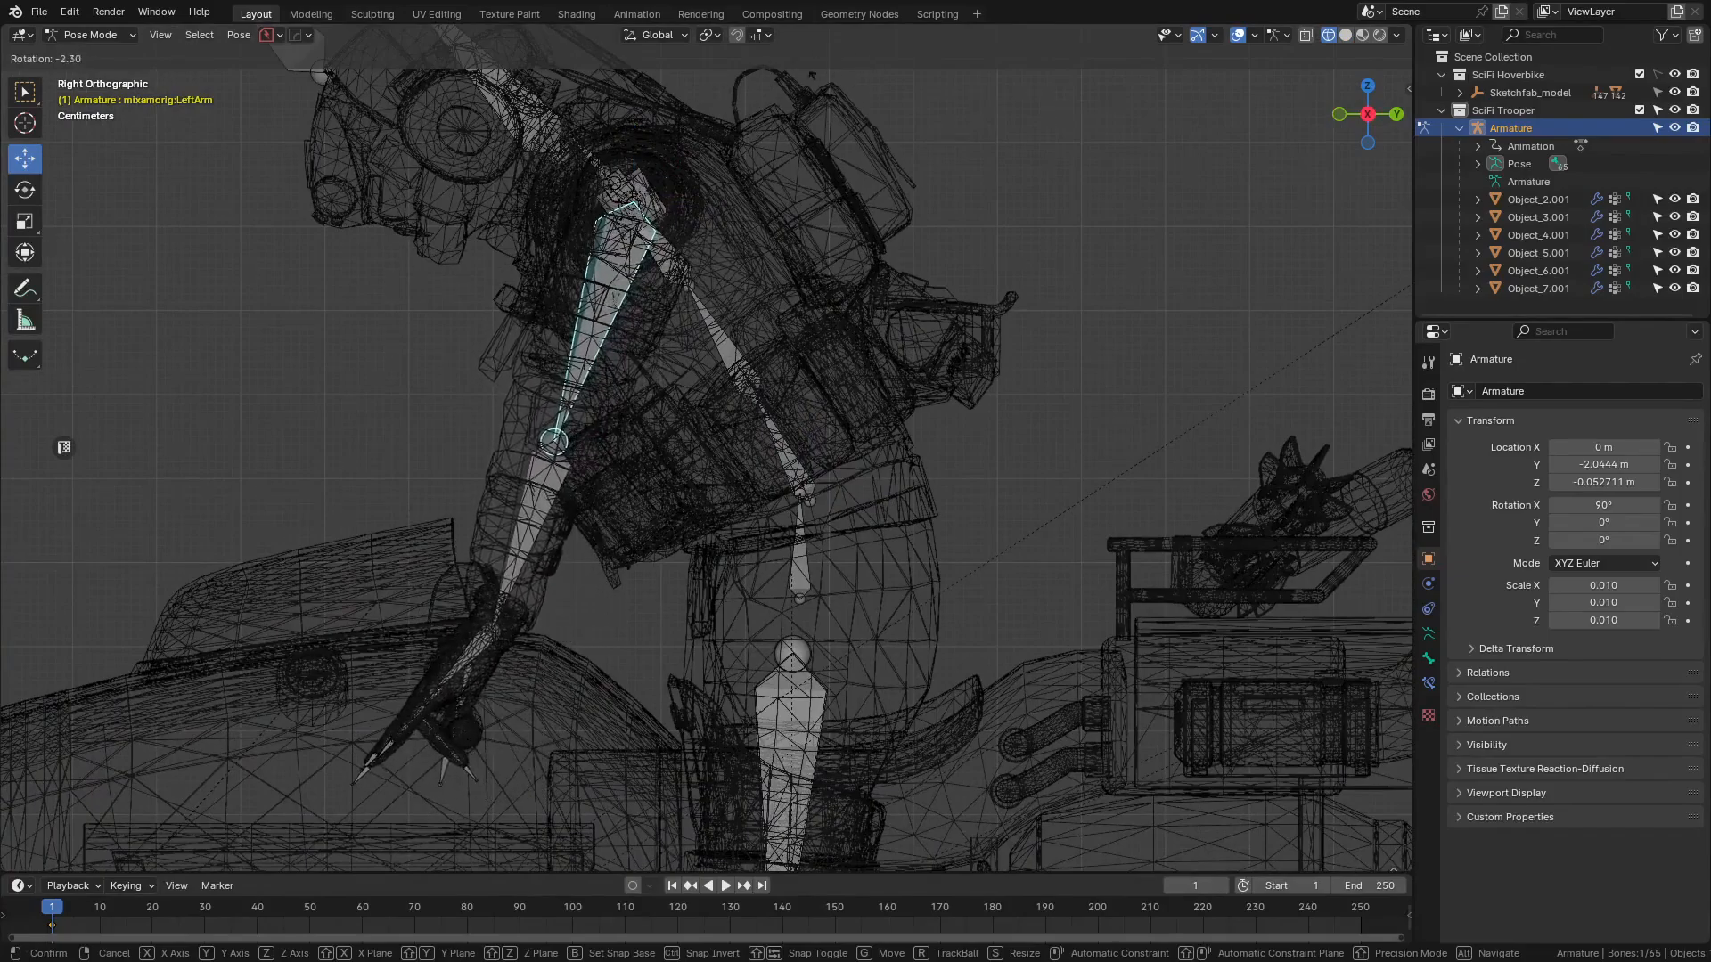
left_click(629, 118)
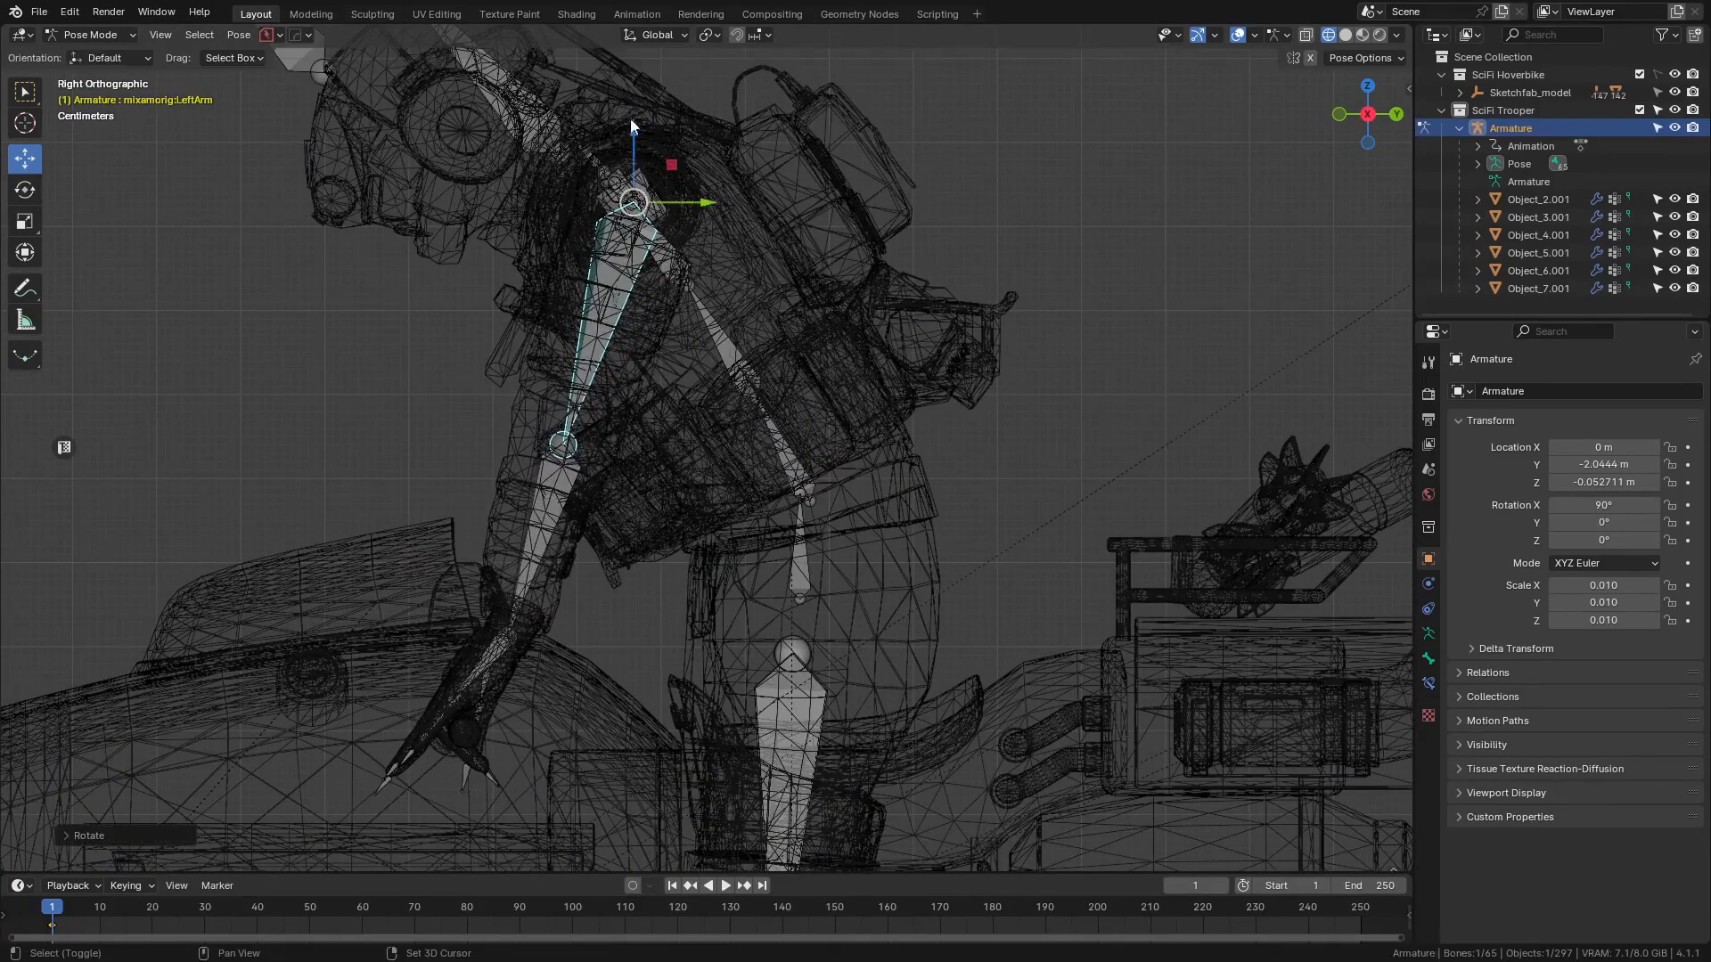
- Lean the mixamorig:Spine bone forward by about 2 degrees and swing the LeftArm bone slightly forward to compensate
left_click(782, 435)
key("r")
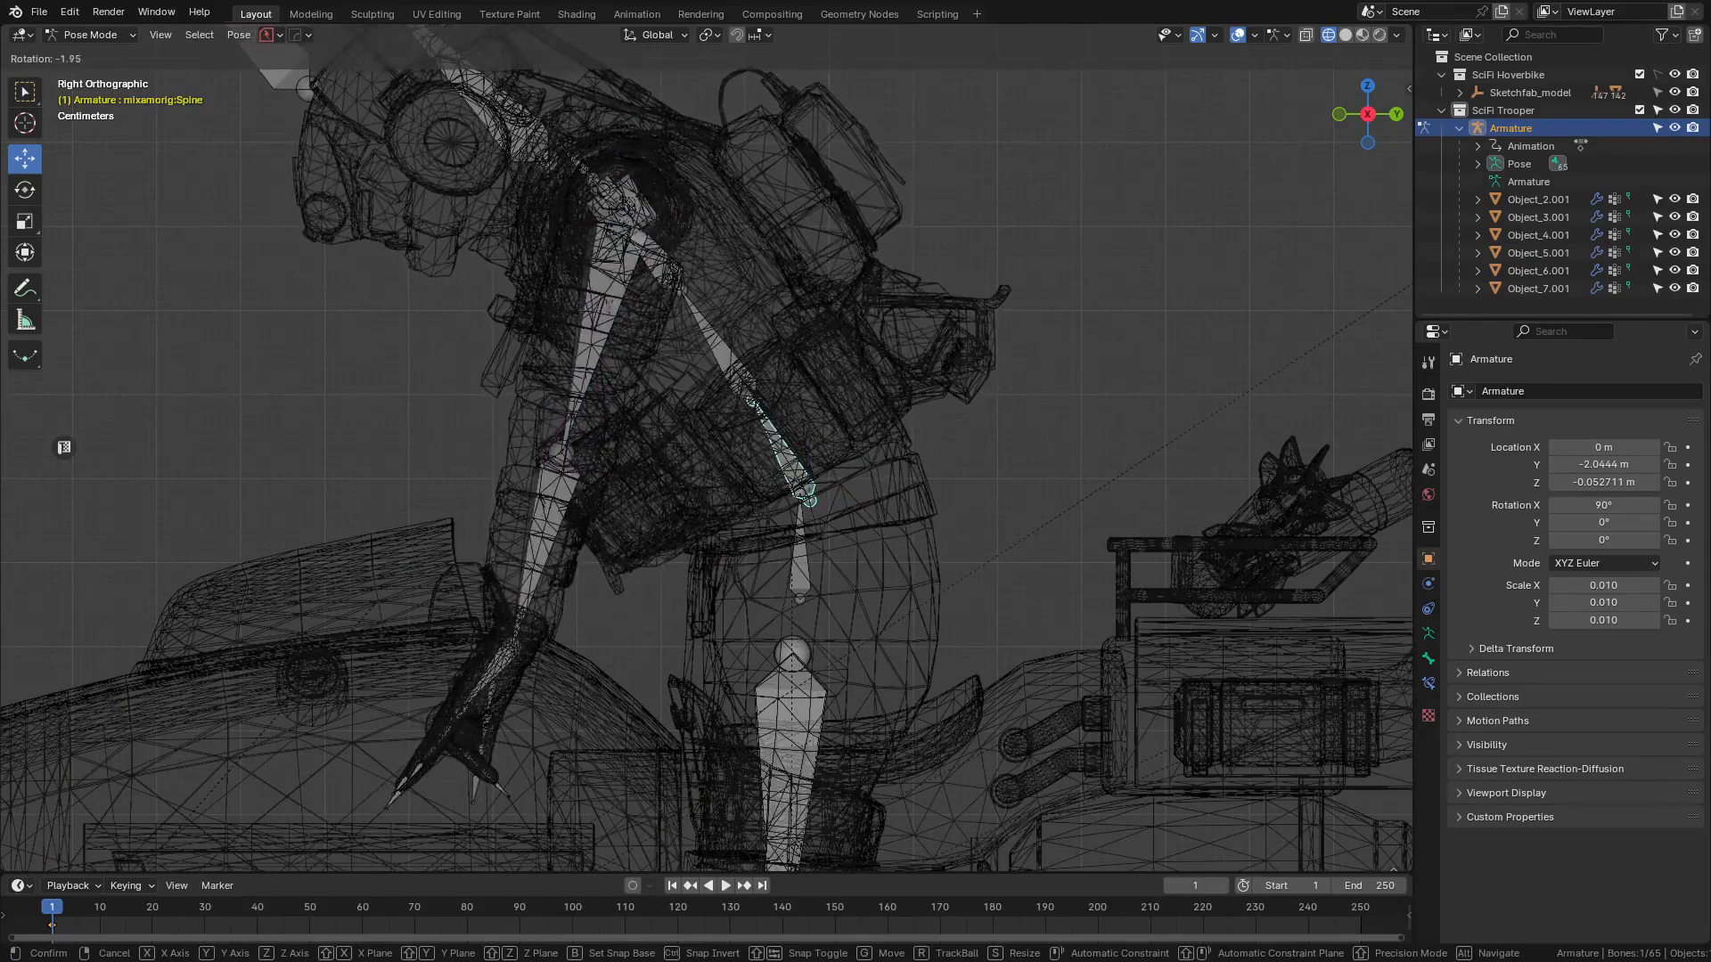
left_click(813, 254)
left_click(617, 327)
key("r")
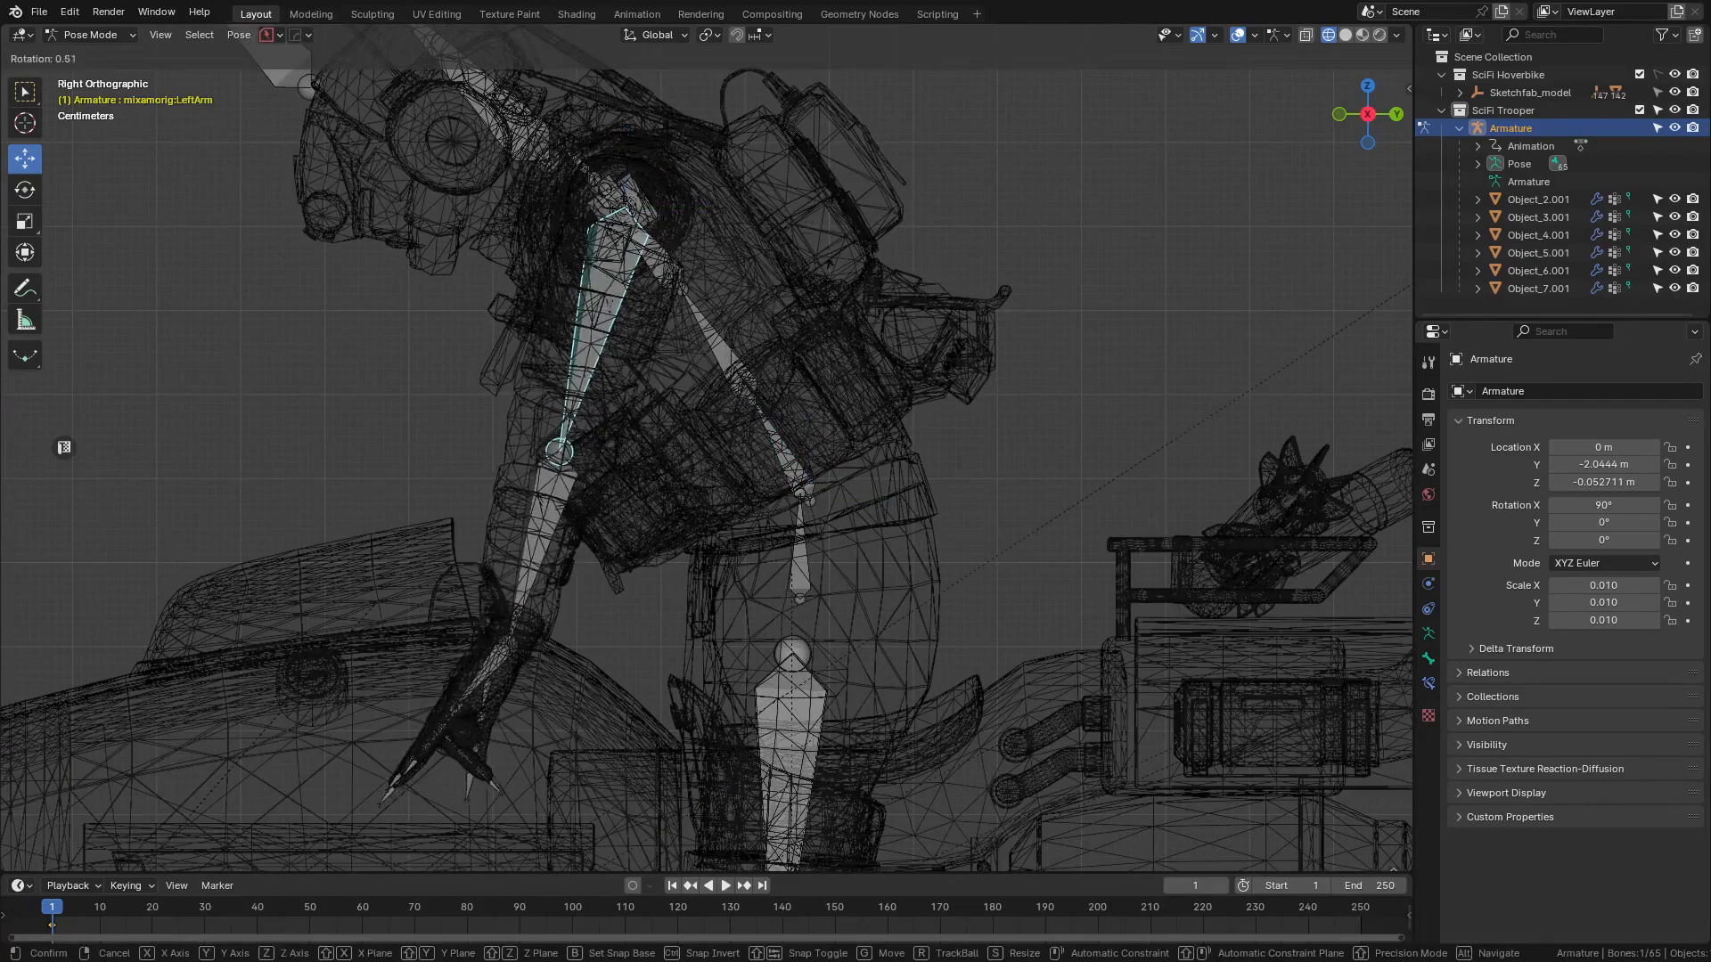
left_click(786, 397)
- Rotate the mixamorig:LeftHandIndex2 bone about the global X axis to curl the index finger's middle segment under the grip
key("shift+z")
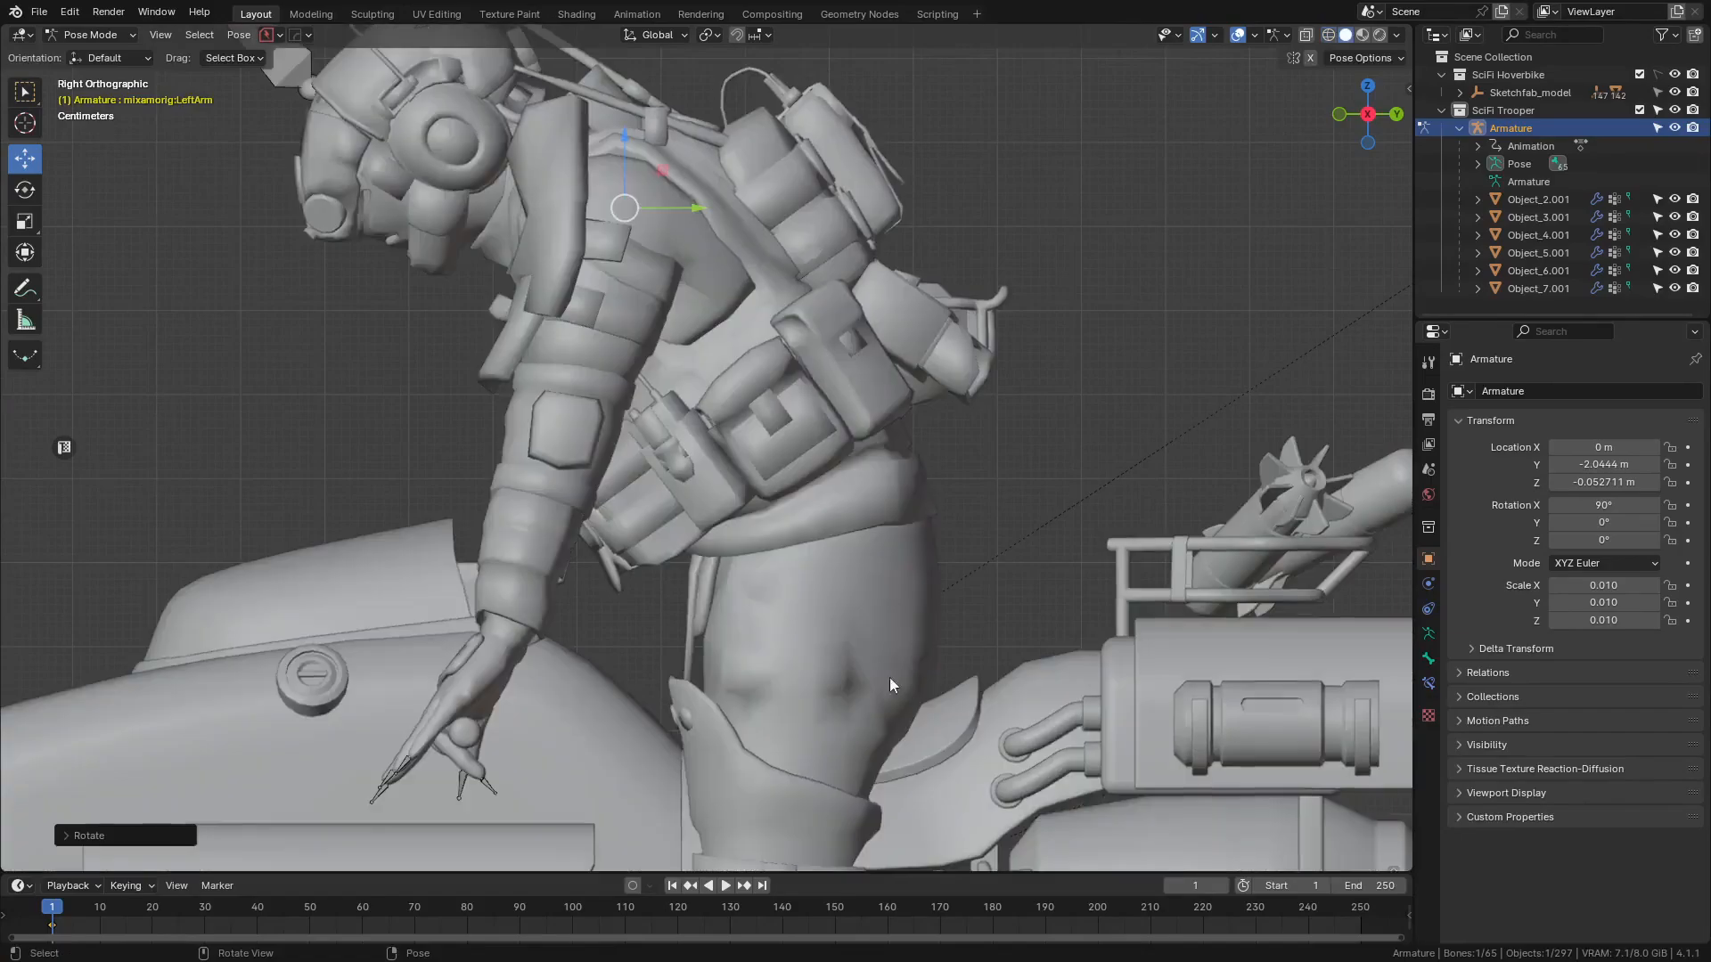
middle_click_drag(889, 678, 905, 305, "shift")
mouse_move(669, 428)
middle_mouse_down()
mouse_move(597, 381)
mouse_move(624, 362)
mouse_move(693, 404)
mouse_move(623, 377)
mouse_move(763, 339)
mouse_move(620, 362)
mouse_move(733, 521)
mouse_move(747, 393)
mouse_move(815, 414)
middle_mouse_up()
scroll(618, 403, "up", 3)
key("z")
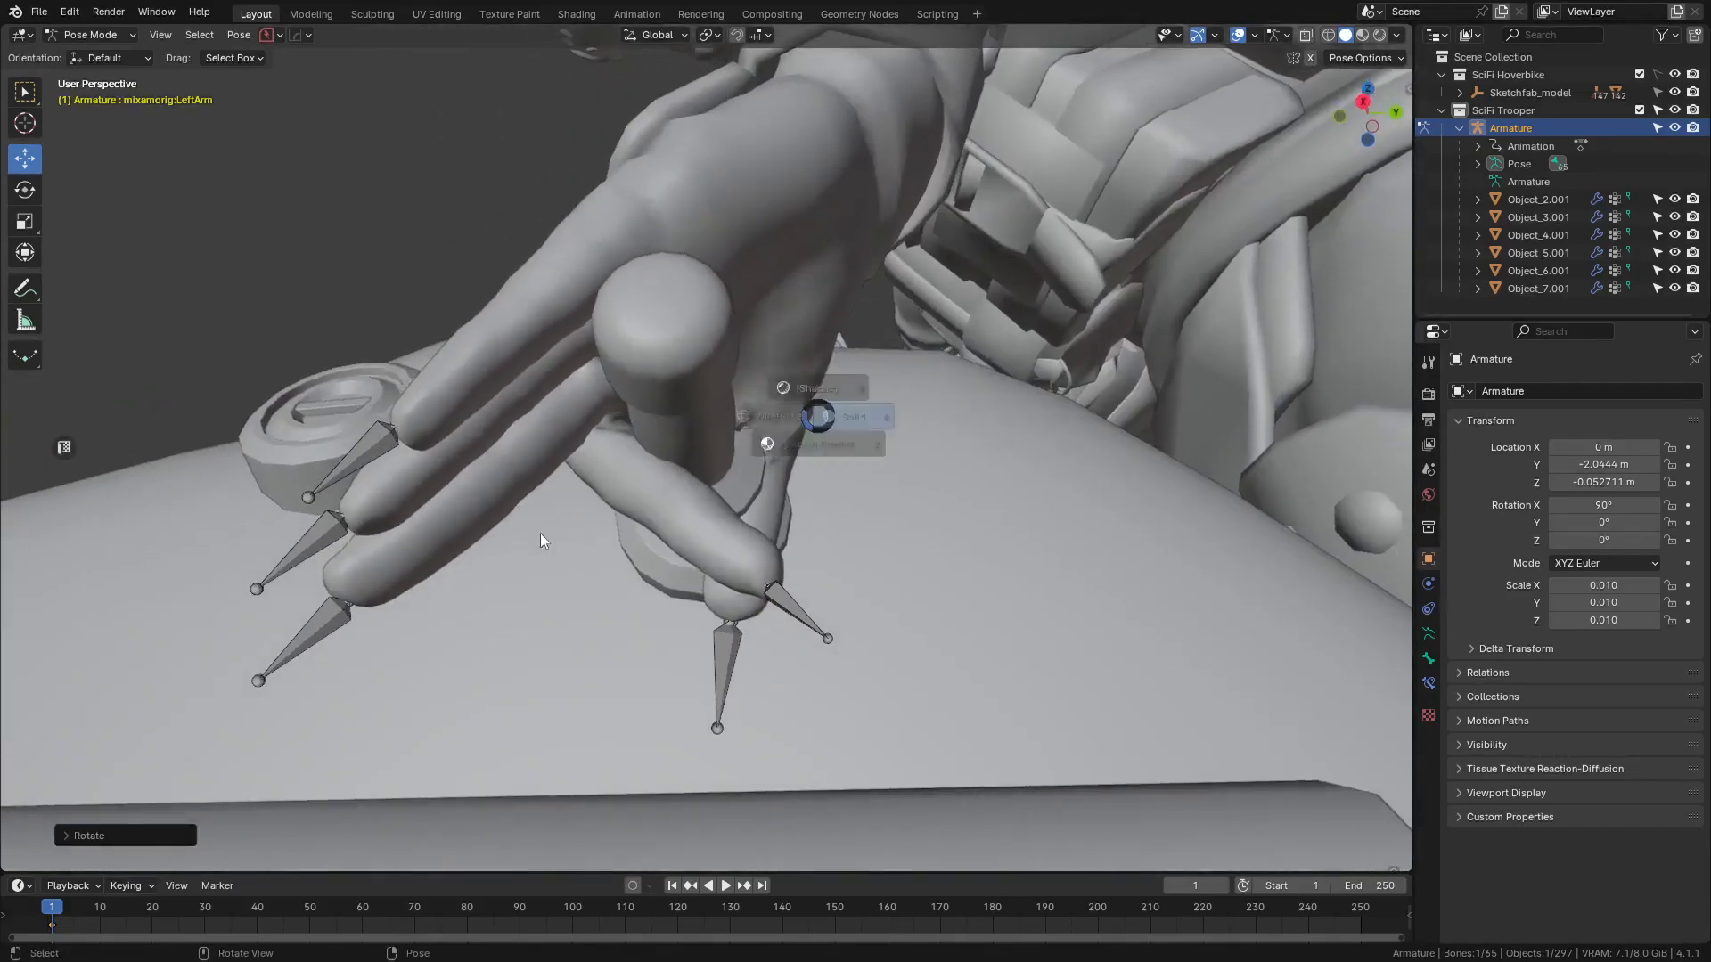
mouse_move(540, 533)
middle_mouse_down()
mouse_move(665, 542)
mouse_move(726, 472)
middle_mouse_up()
left_click(686, 479)
key("z")
scroll(730, 517, "up", 2)
key("r")
key("x")
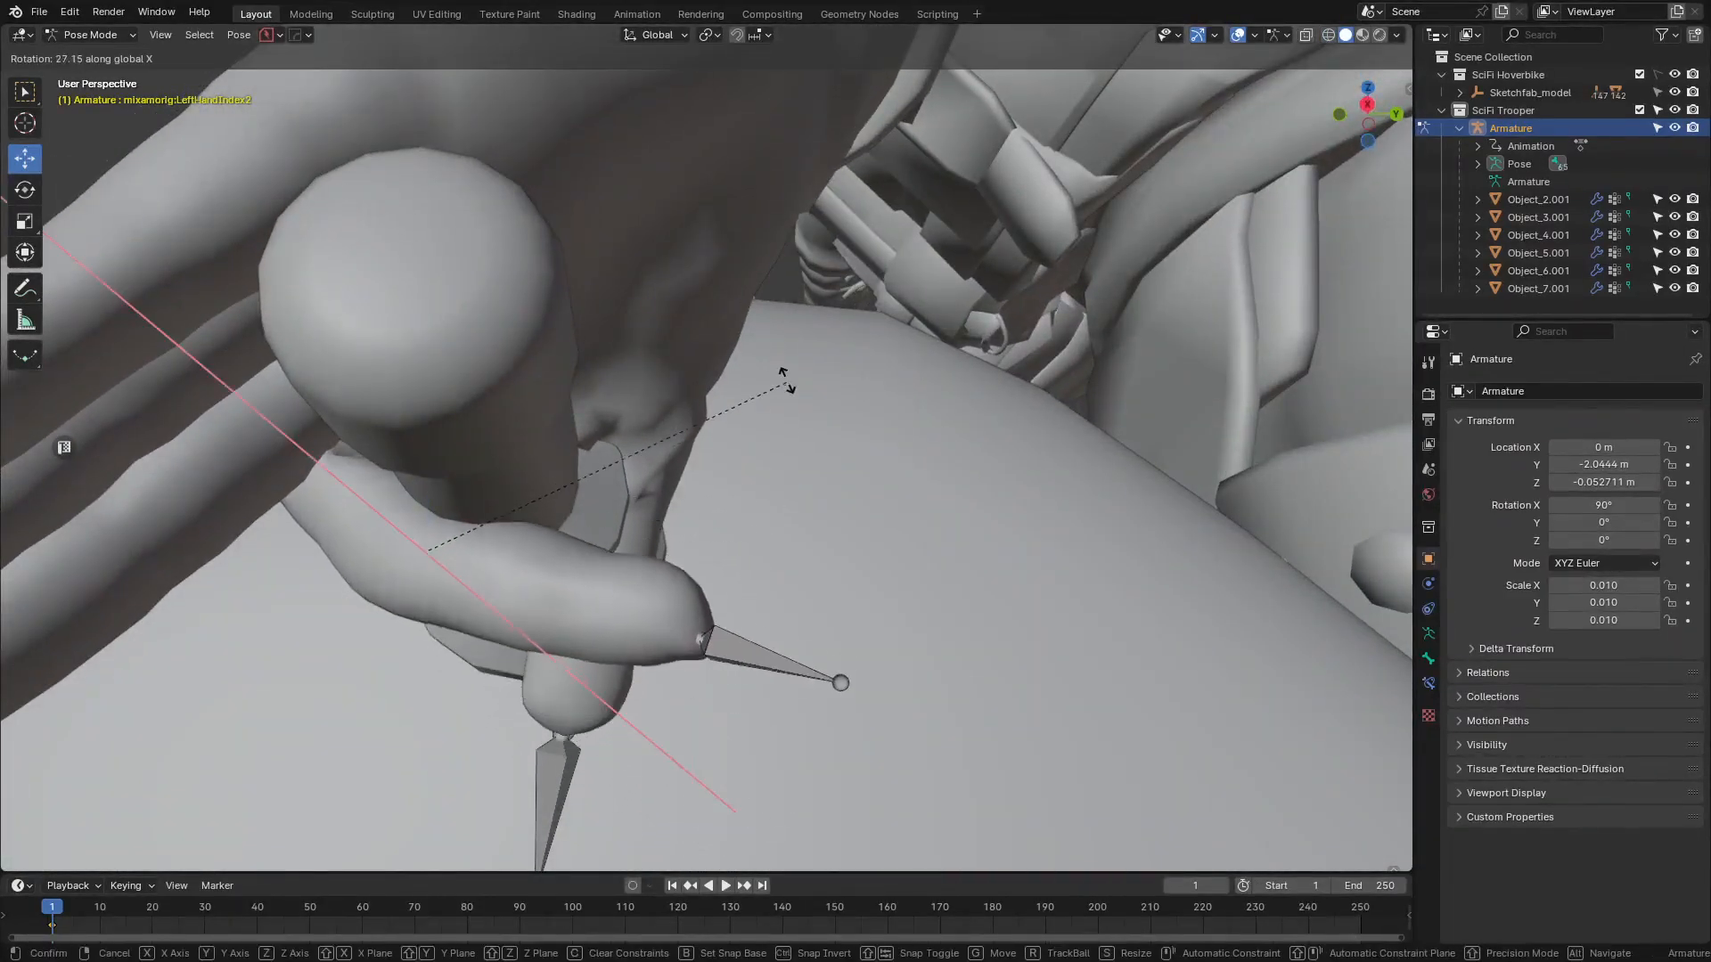
left_click(745, 285)
- Select the mixamorig:LeftHandIndex3 bone and rotate it about the global X axis to curl the index fingertip upward
key("z")
mouse_move(636, 522)
middle_mouse_down()
mouse_move(619, 560)
mouse_move(638, 510)
middle_mouse_up()
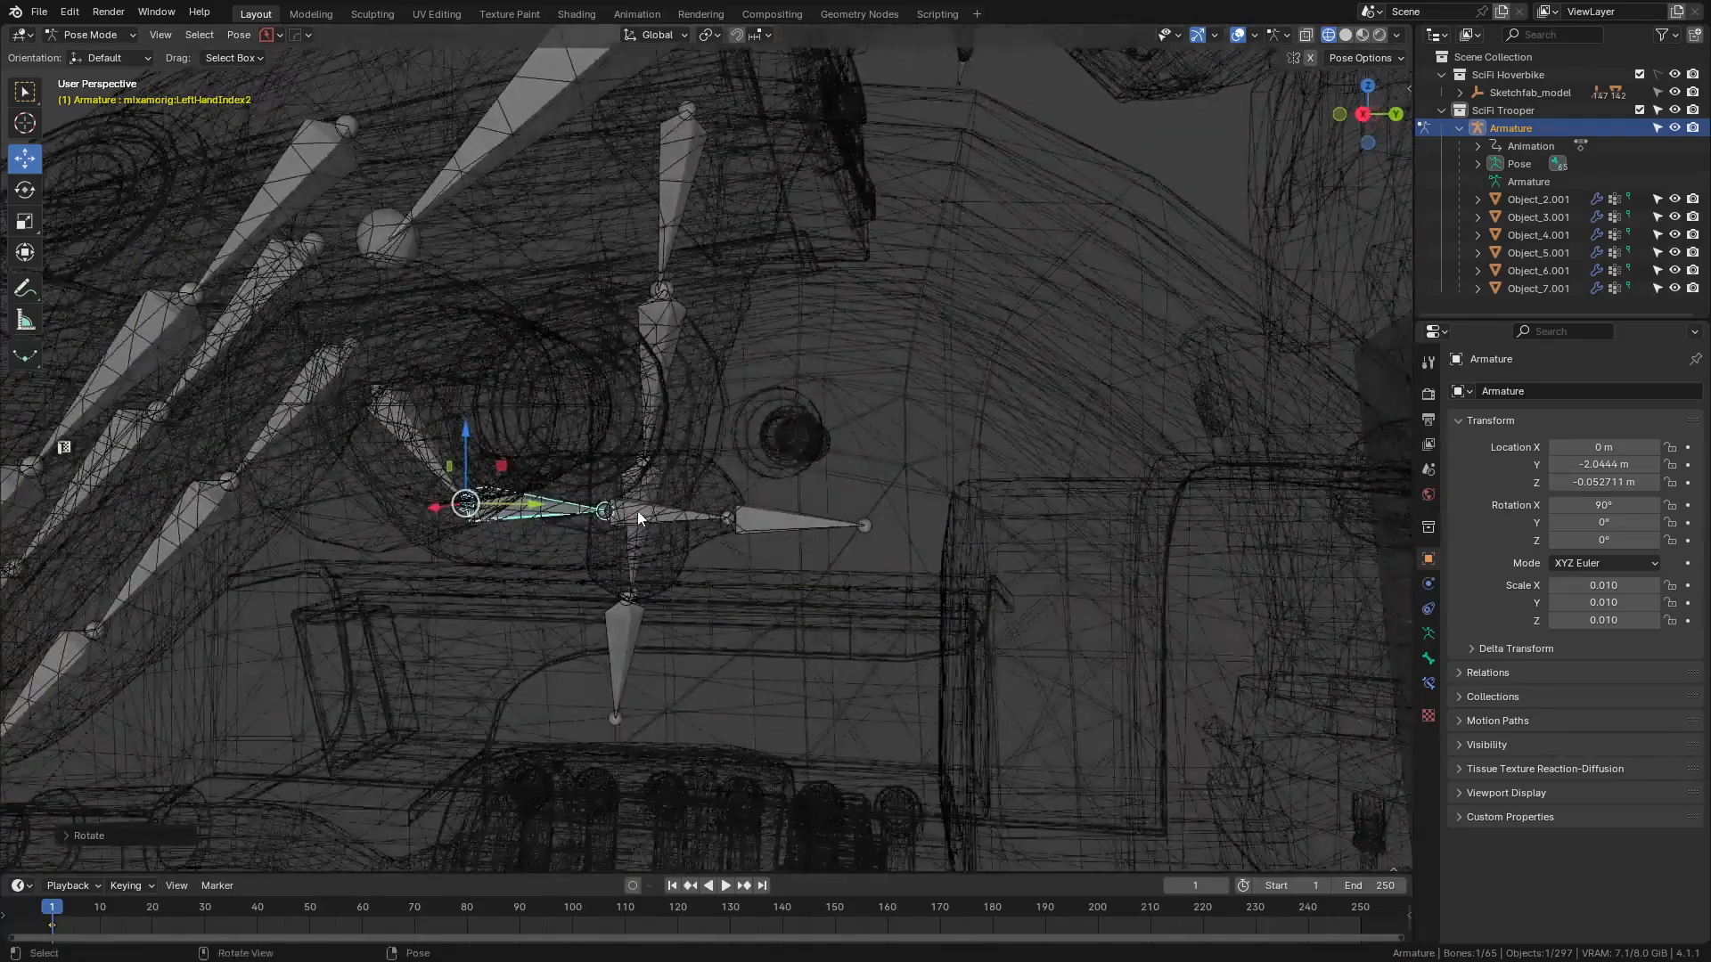
left_click(638, 514)
key("z")
mouse_move(777, 393)
middle_mouse_down("shift")
mouse_move(746, 469)
mouse_move(750, 431)
middle_mouse_up("shift")
scroll(750, 431, "up", 1)
key("r")
key("x")
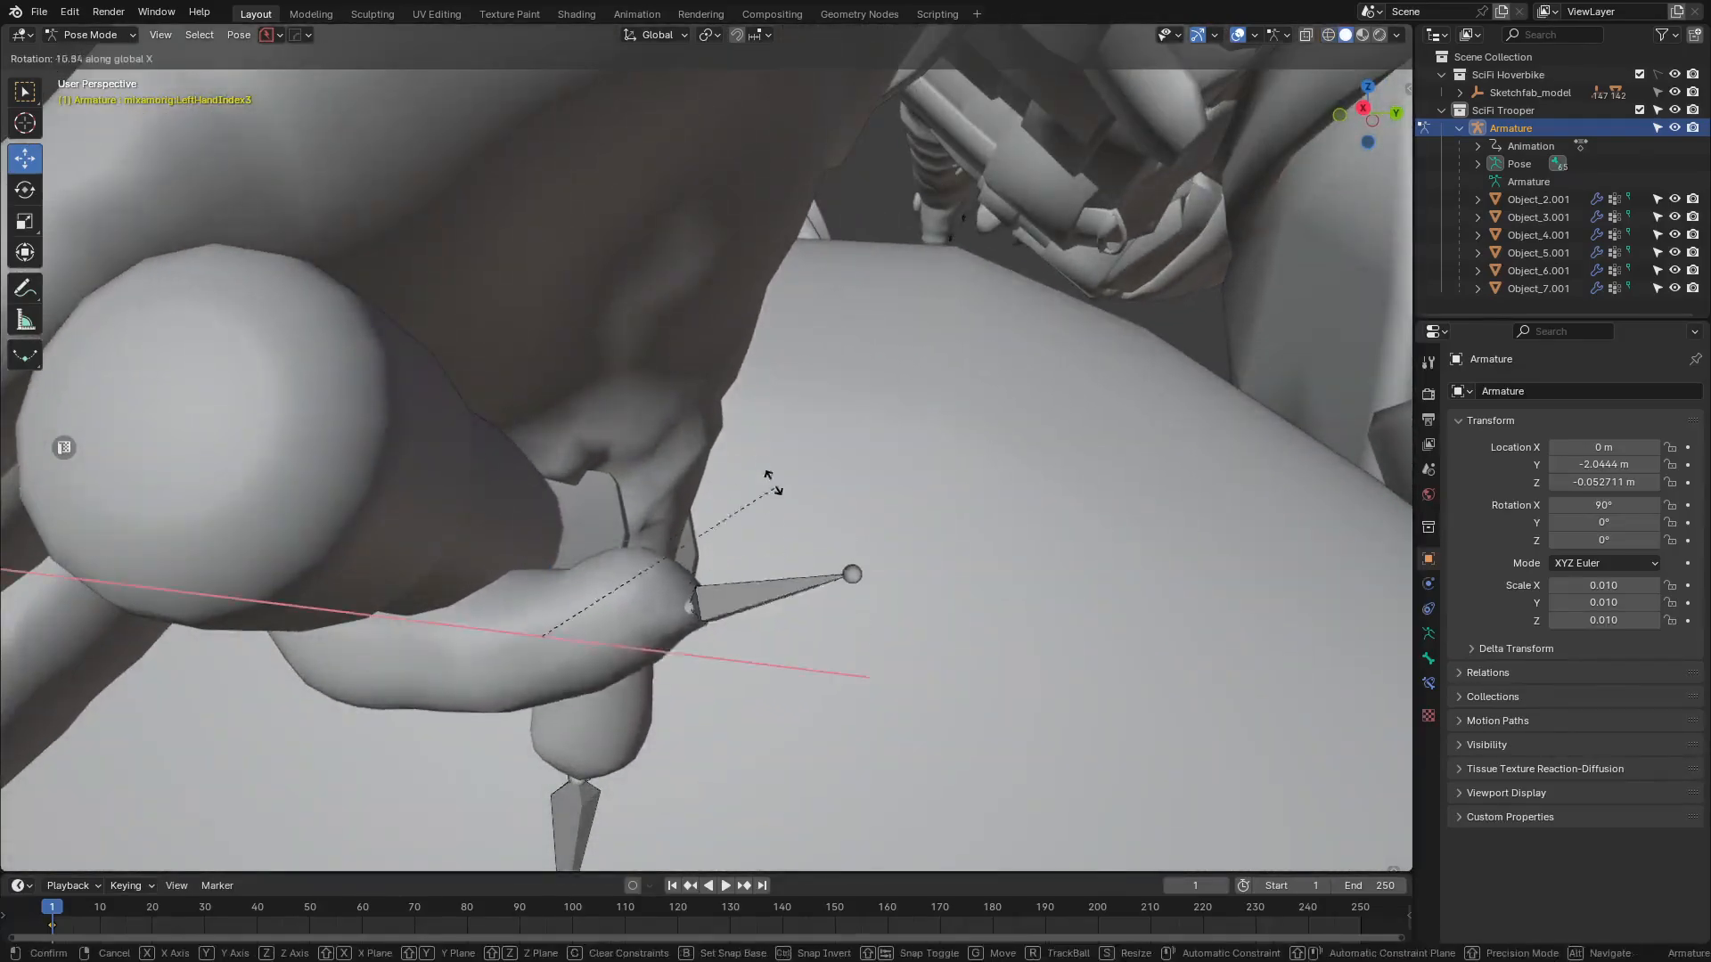
left_click(677, 296)
- Adjust the index finger's middle segment with another rotation about the global X axis, wrapping it closer to the grip
mouse_move(677, 296)
middle_mouse_down()
mouse_move(660, 529)
mouse_move(746, 517)
mouse_move(783, 367)
mouse_move(756, 505)
mouse_move(663, 499)
mouse_move(648, 518)
middle_mouse_up()
key("z")
left_click(527, 483)
key("z")
key("r")
key("x")
left_click(724, 459)
- Rotate the mixamorig:LeftHandIndex3 bone further about the global X axis to close the index fingertip around the grip, and deselect it
key("shift+z")
left_click(608, 471)
key("shift+z")
key("r")
key("x")
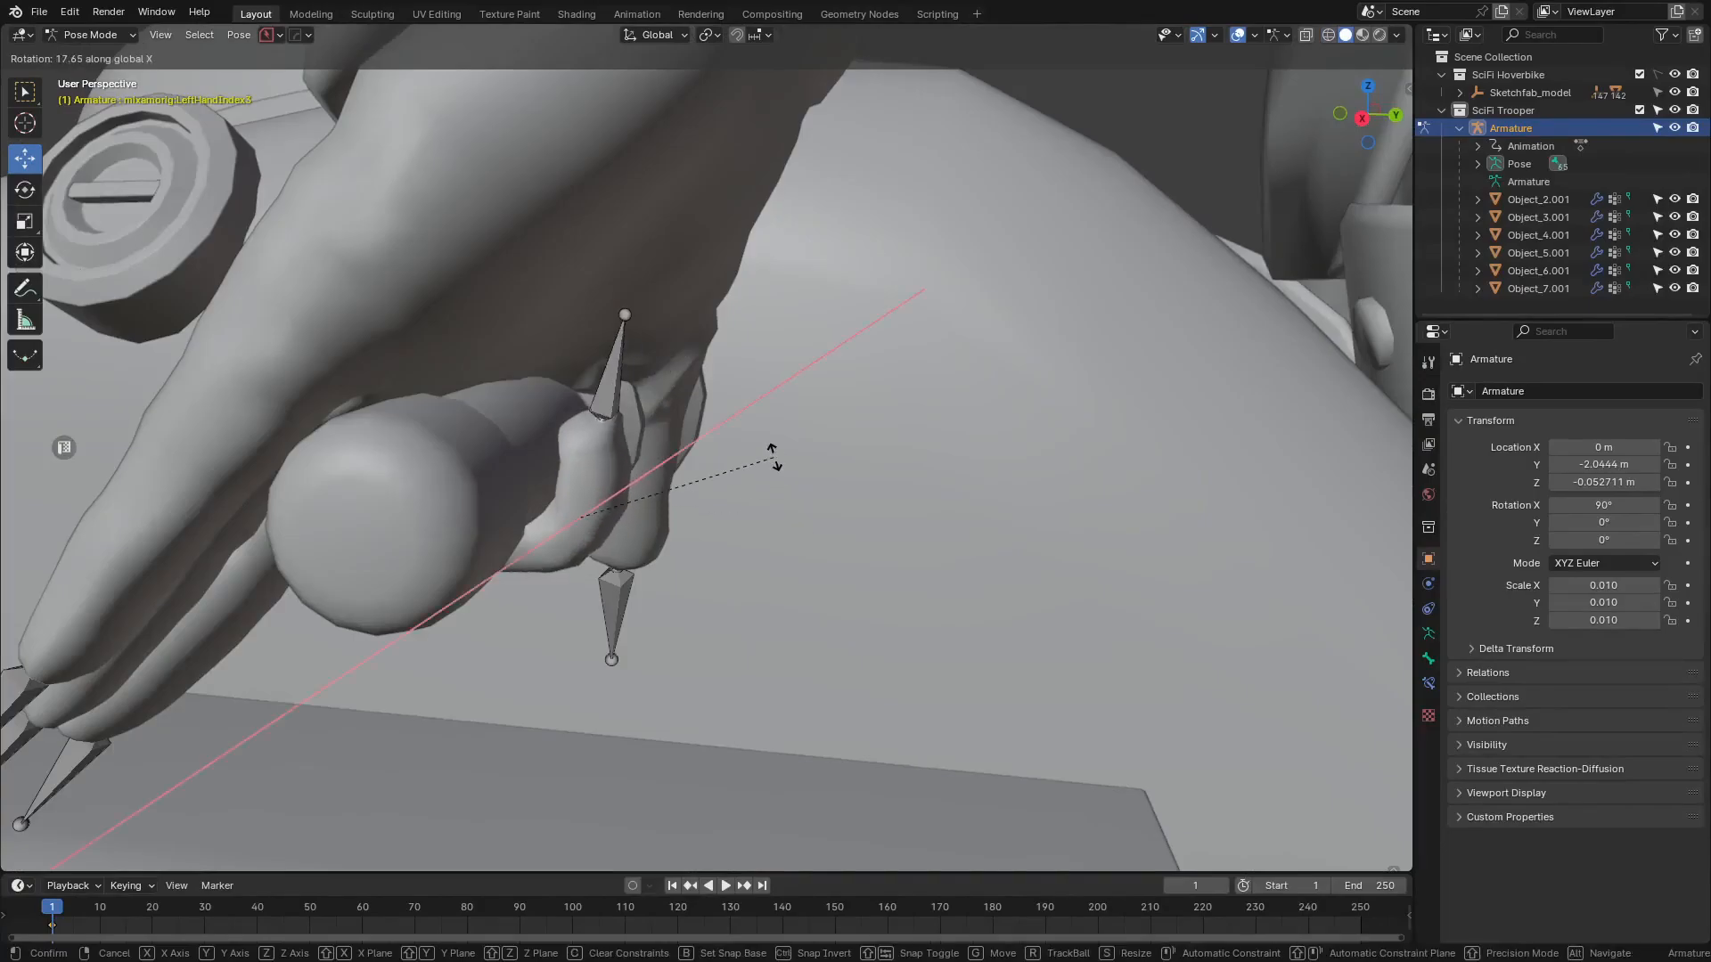
left_click(787, 472)
scroll(787, 472, "down", 5)
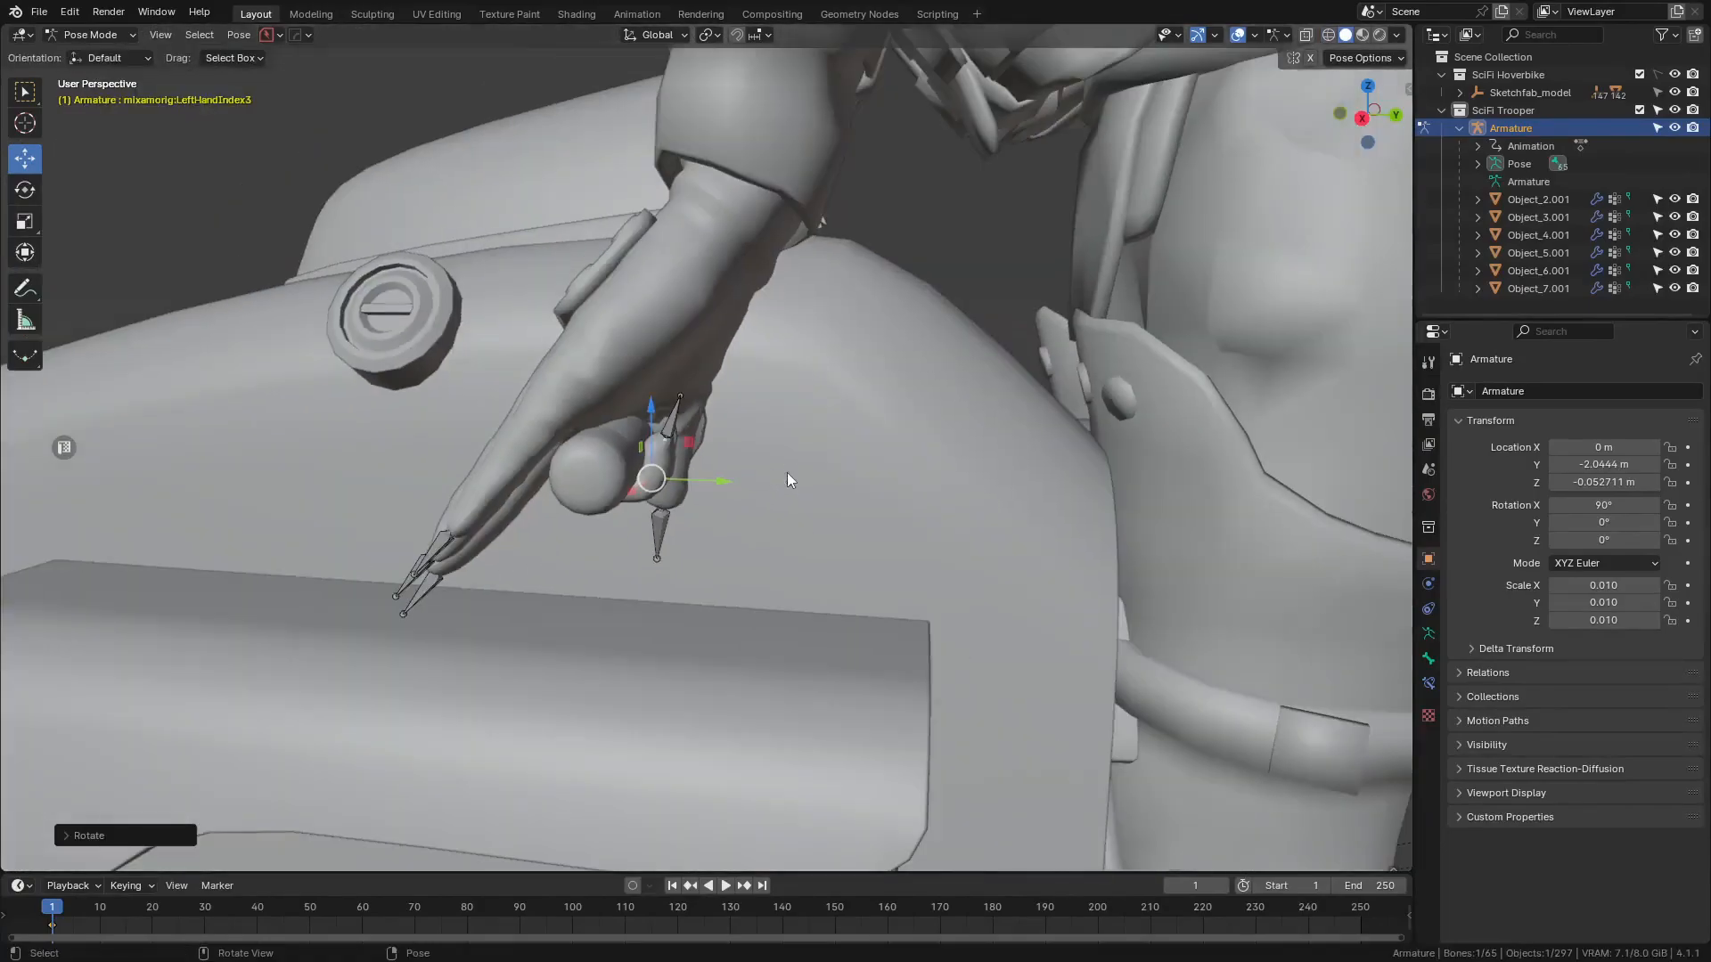
middle_click_drag(752, 458, 1214, 326)
left_click(973, 129)
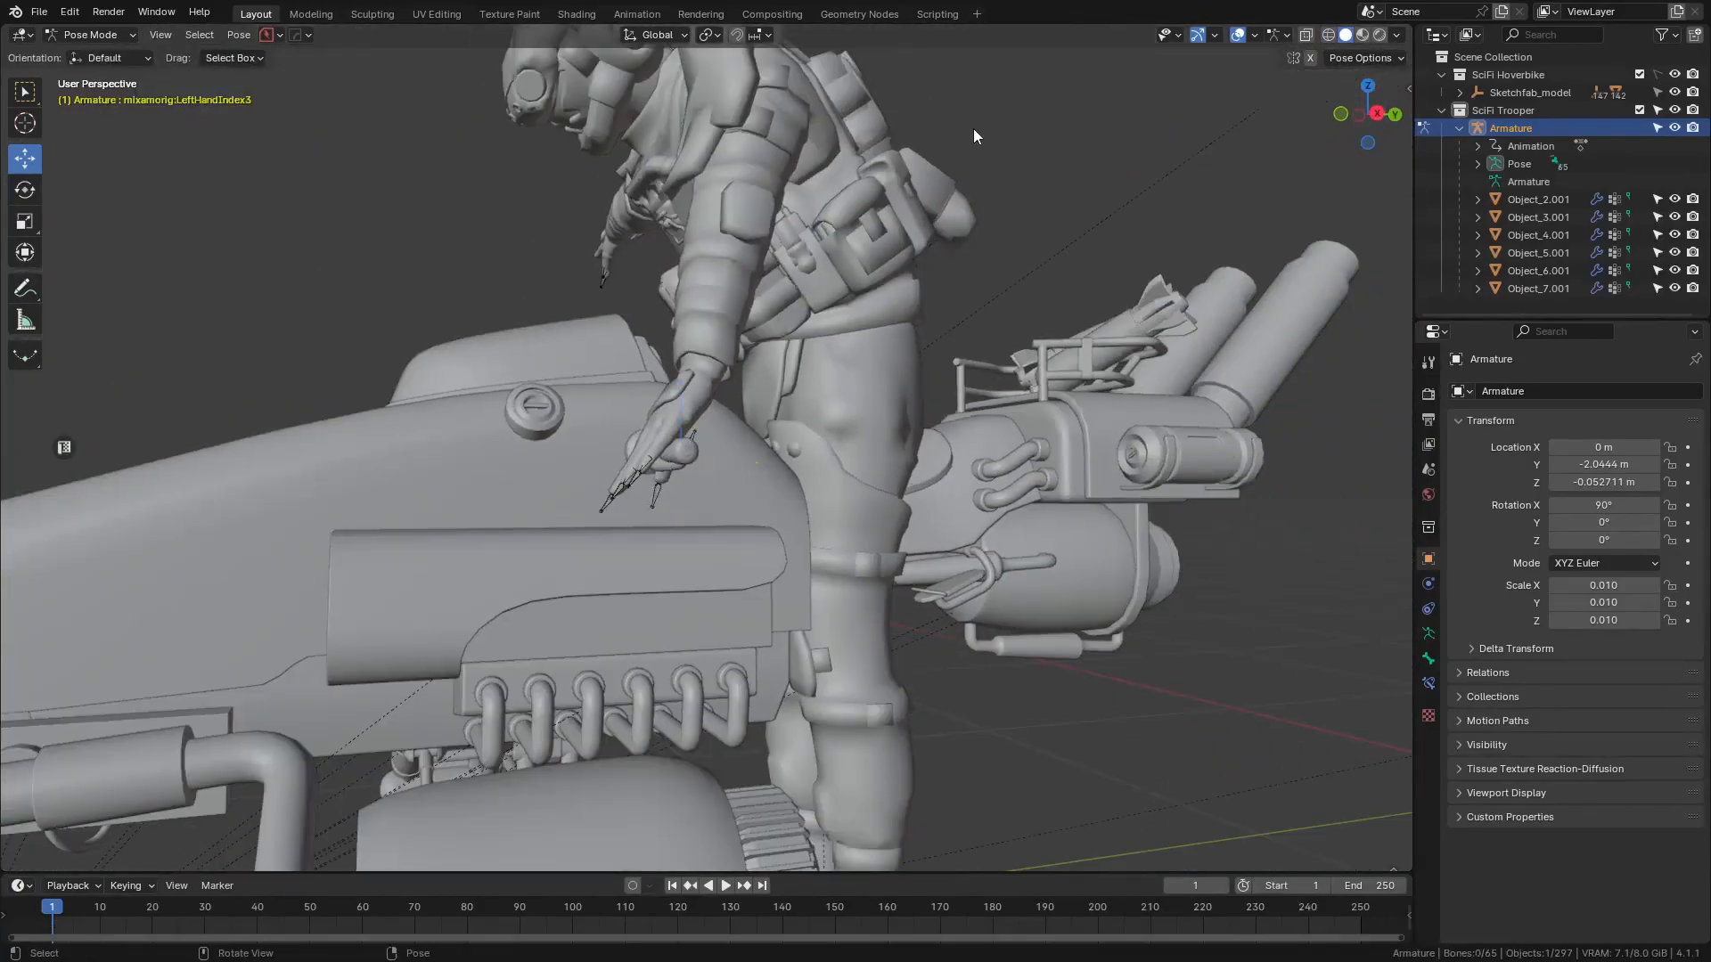
- Rotate the mixamorig:LeftHandMiddle1 bone about the global X axis to bend the middle finger down around the front of the grip
scroll(788, 557, "up", 5)
mouse_move(788, 557)
middle_mouse_down()
mouse_move(557, 504)
mouse_move(658, 499)
mouse_move(728, 458)
mouse_move(601, 526)
mouse_move(718, 557)
mouse_move(573, 585)
mouse_move(722, 609)
mouse_move(608, 575)
middle_mouse_up()
key("z")
left_click(644, 593)
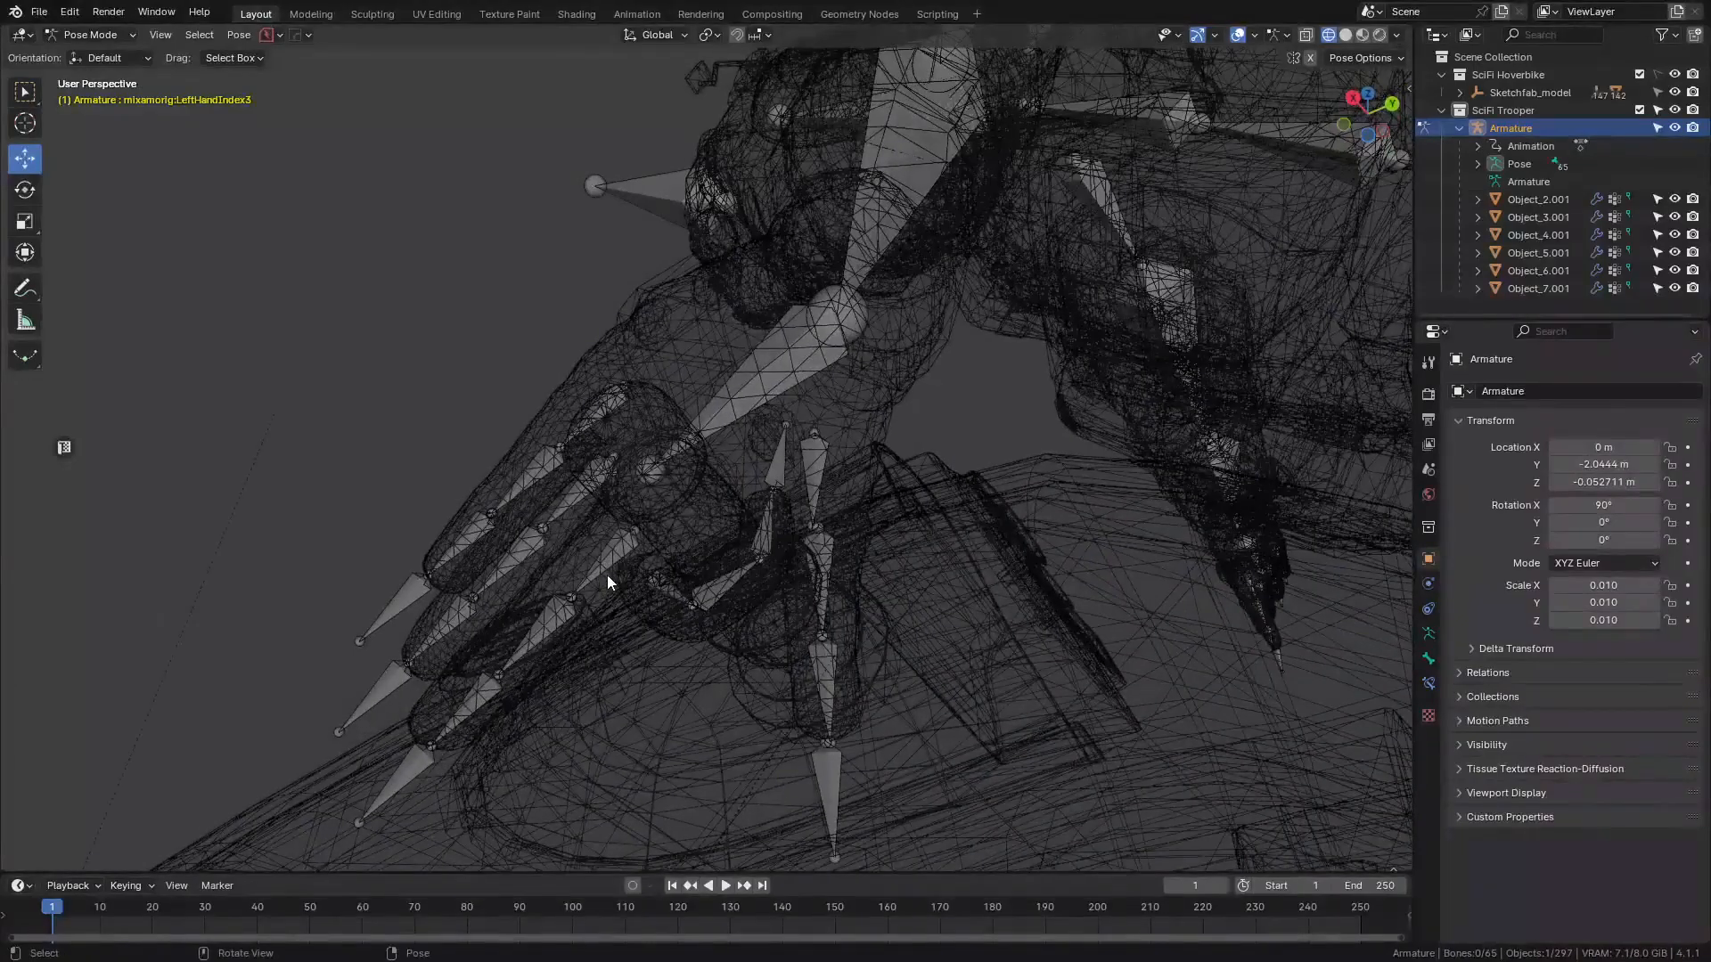
left_click(607, 562)
key("z")
left_click(708, 585)
middle_click_drag(769, 609, 709, 623)
scroll(820, 654, "up", 4)
key("r")
key("x")
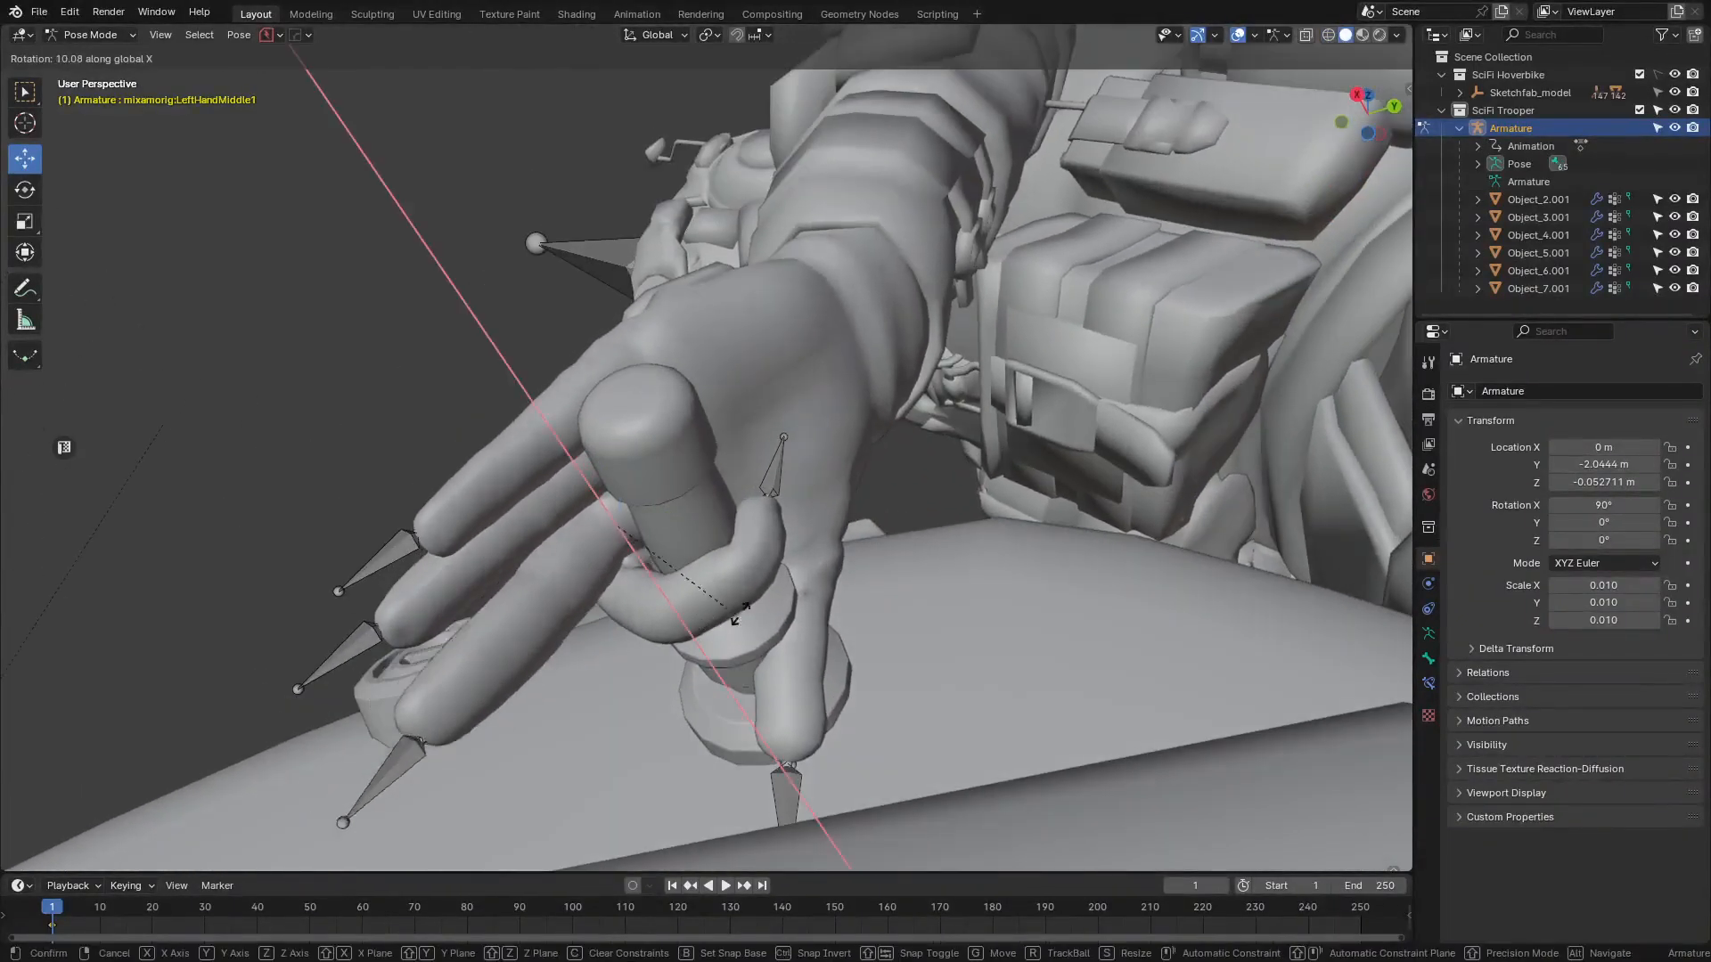
left_click(823, 496)
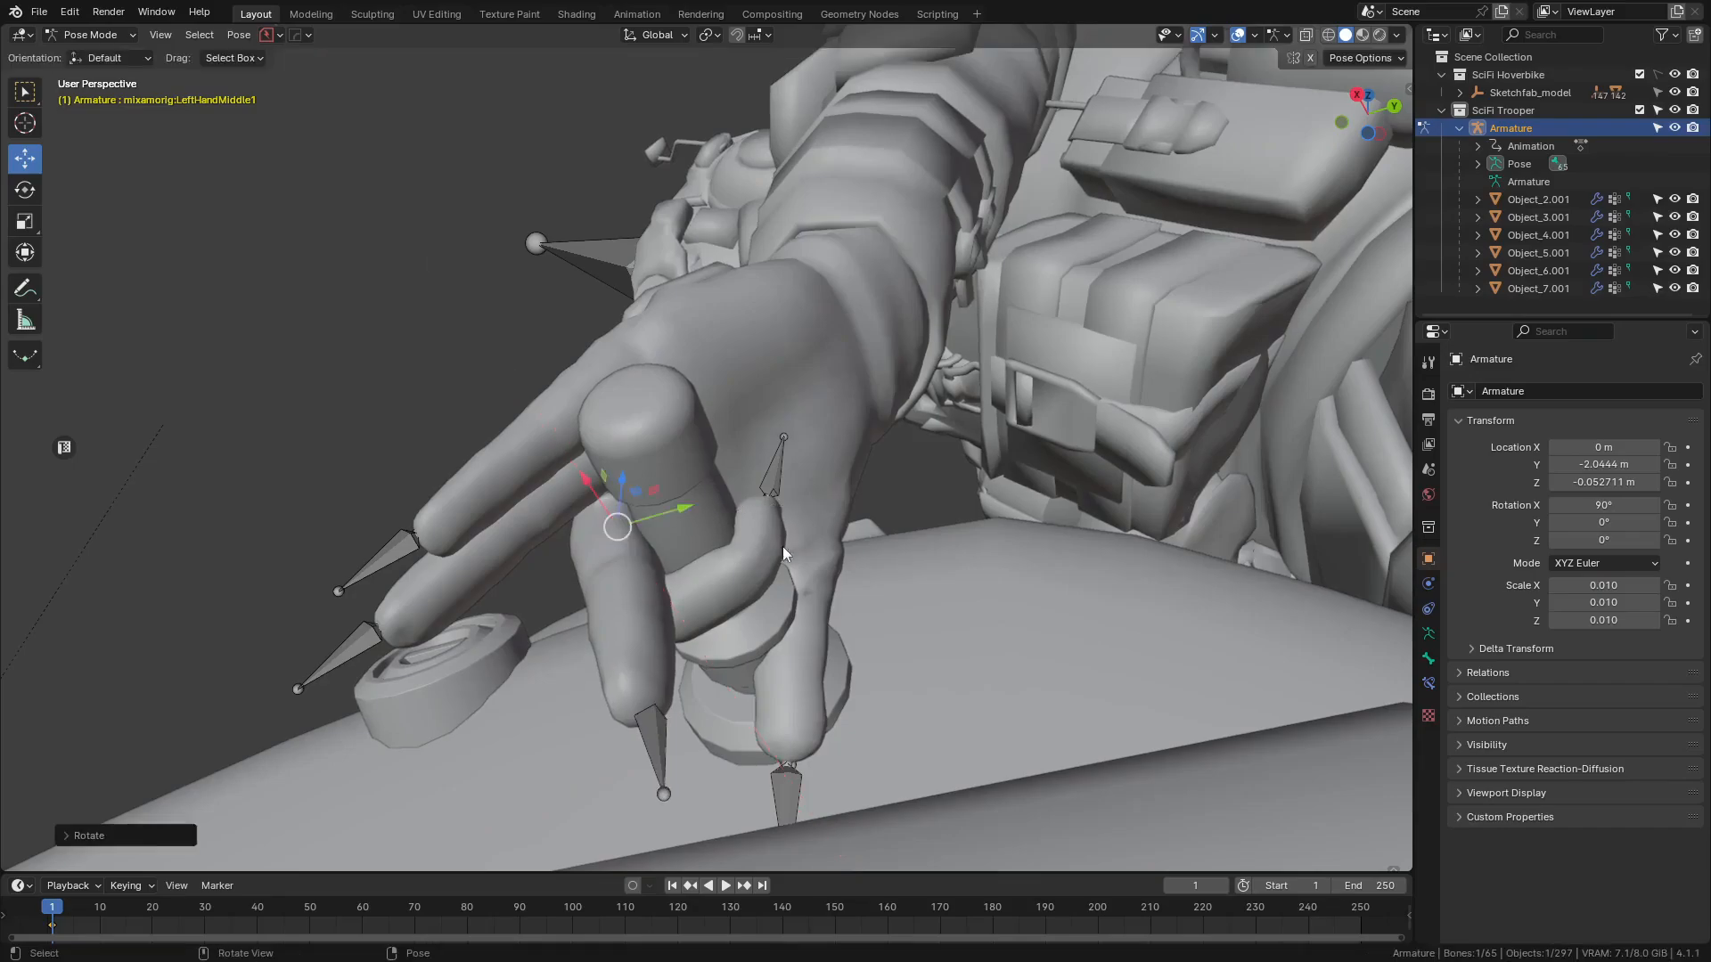
- Rotate the mixamorig:LeftHandMiddle2 bone about the global X axis by about 70 degrees to bring the finger under the grip
key("z")
left_click(692, 570)
middle_click_drag(666, 723, 660, 694)
left_click(629, 621)
key("z")
left_click(661, 626)
key("r")
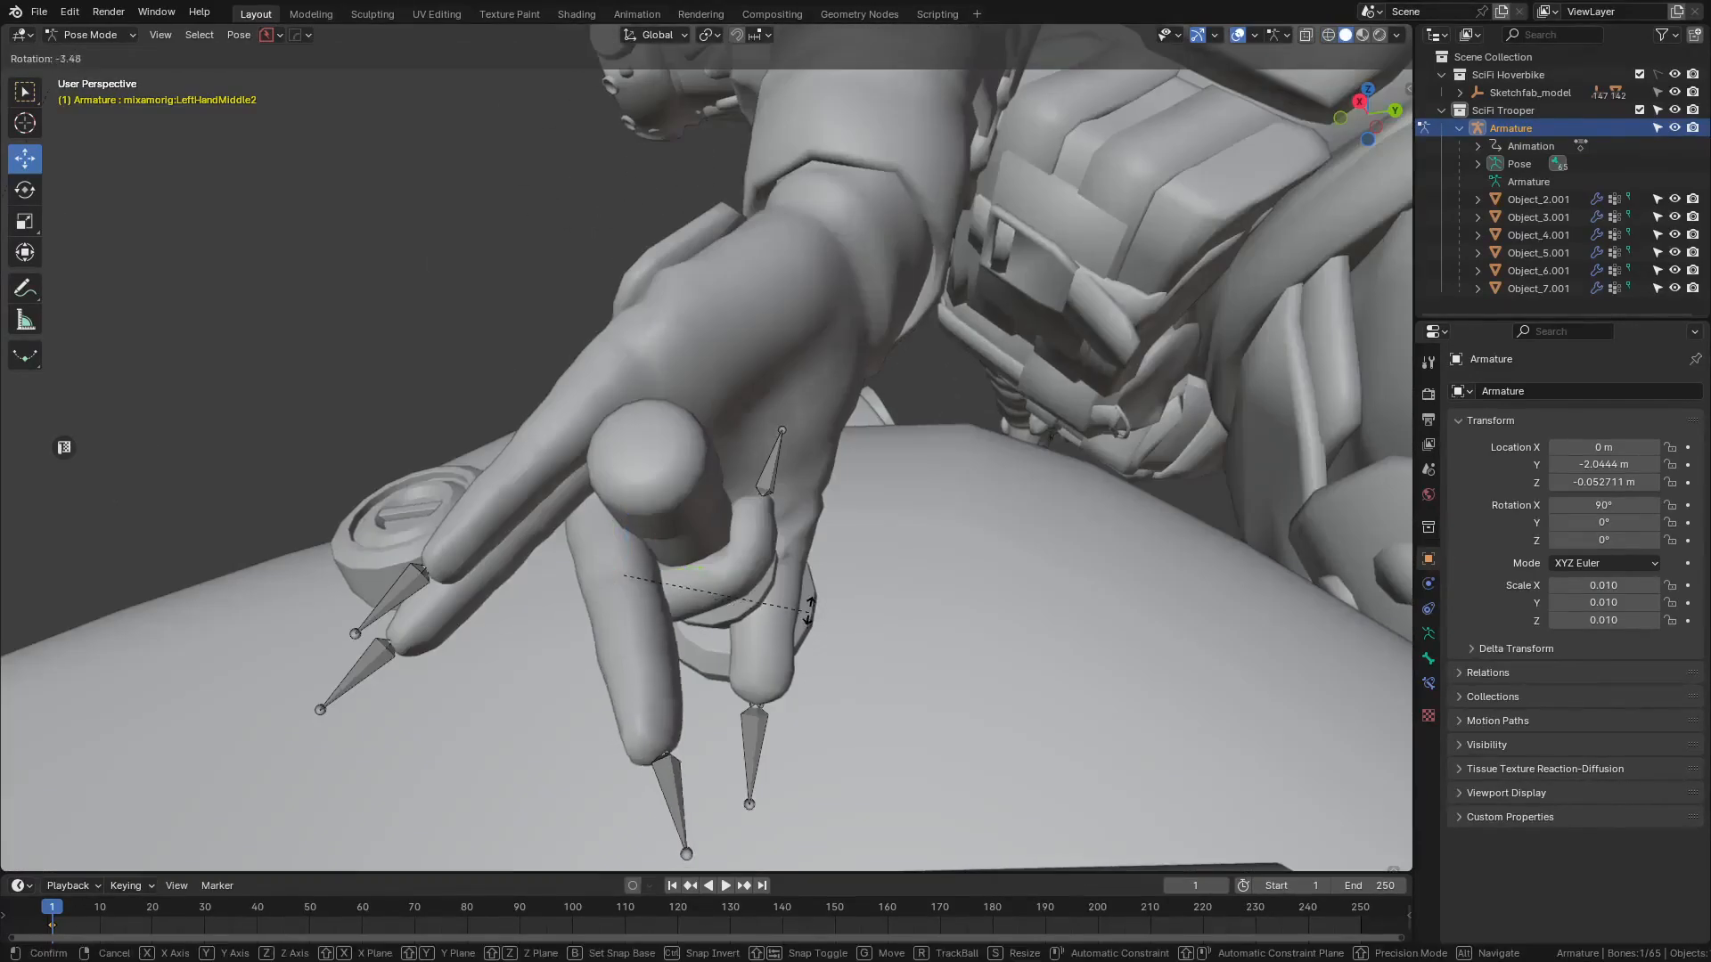
key("x")
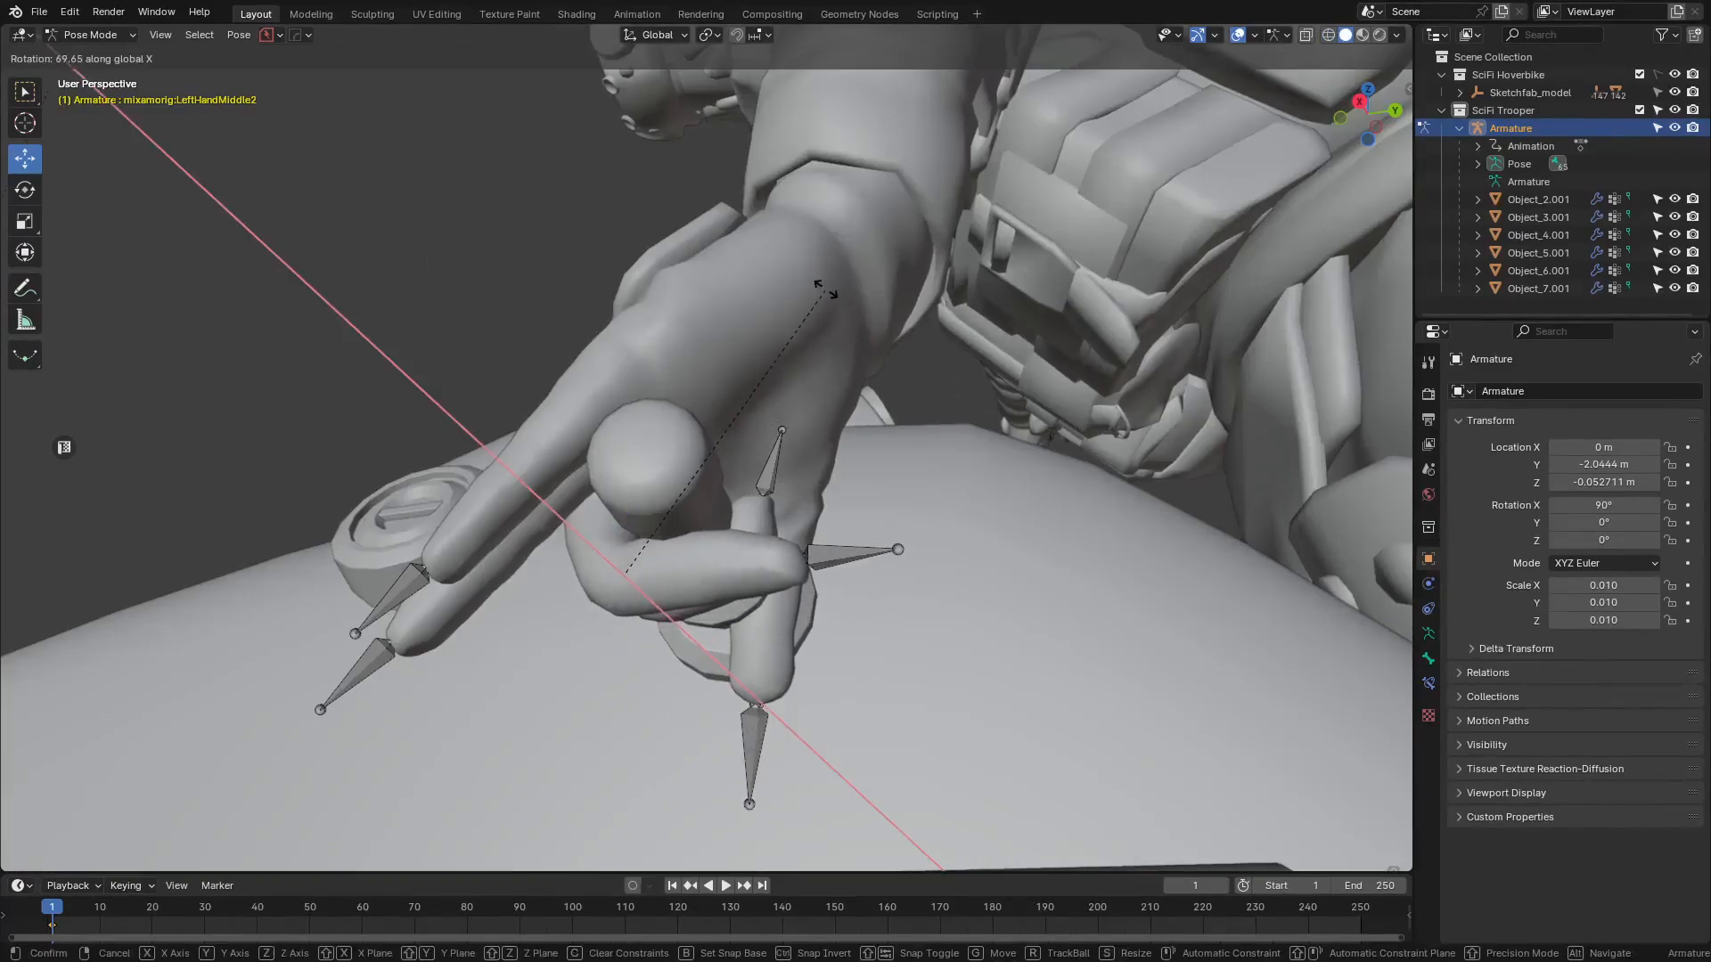
left_click(825, 304)
- Rotate the mixamorig:LeftHandMiddle3 bone about the global X axis by more than 60 degrees to close the middle fingertip around the grip
middle_click_drag(825, 304, 788, 482)
key("z")
left_click(686, 512)
scroll(476, 594, "up", 2)
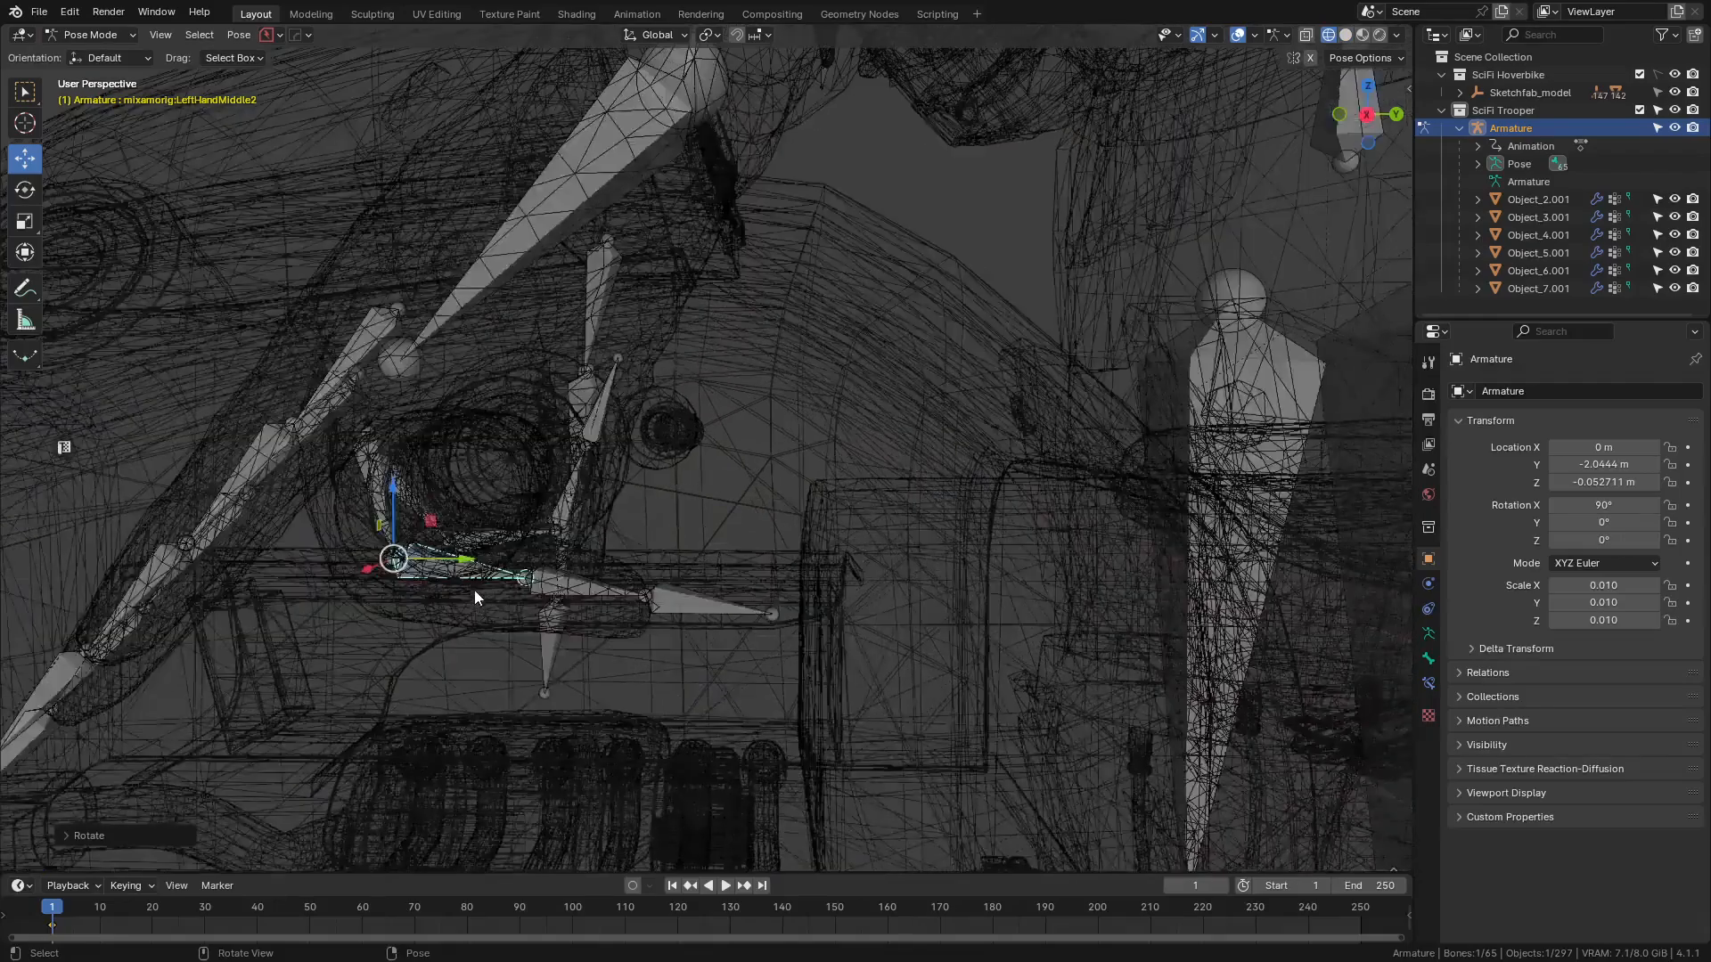
middle_click_drag(476, 593, 528, 552)
left_click(539, 583)
key("z")
left_click(852, 591)
key("z")
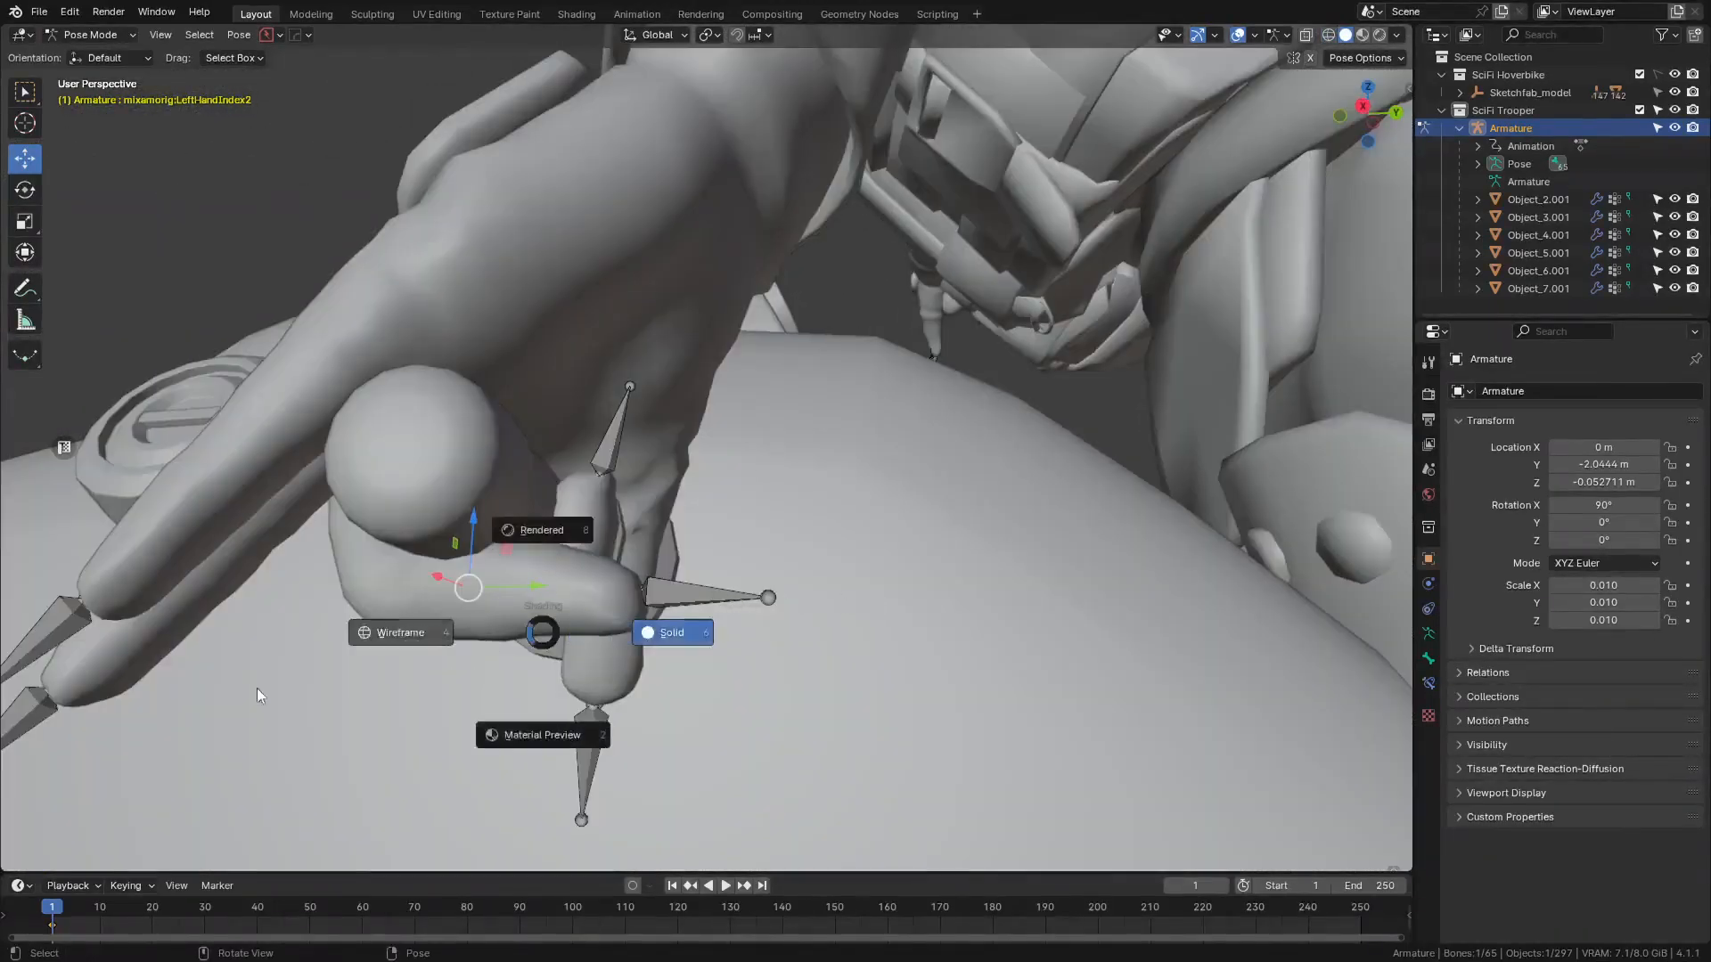
left_click(256, 688)
left_click(593, 596)
key("z")
left_click(774, 629)
middle_click_drag(774, 629, 725, 559)
key("r")
key("x")
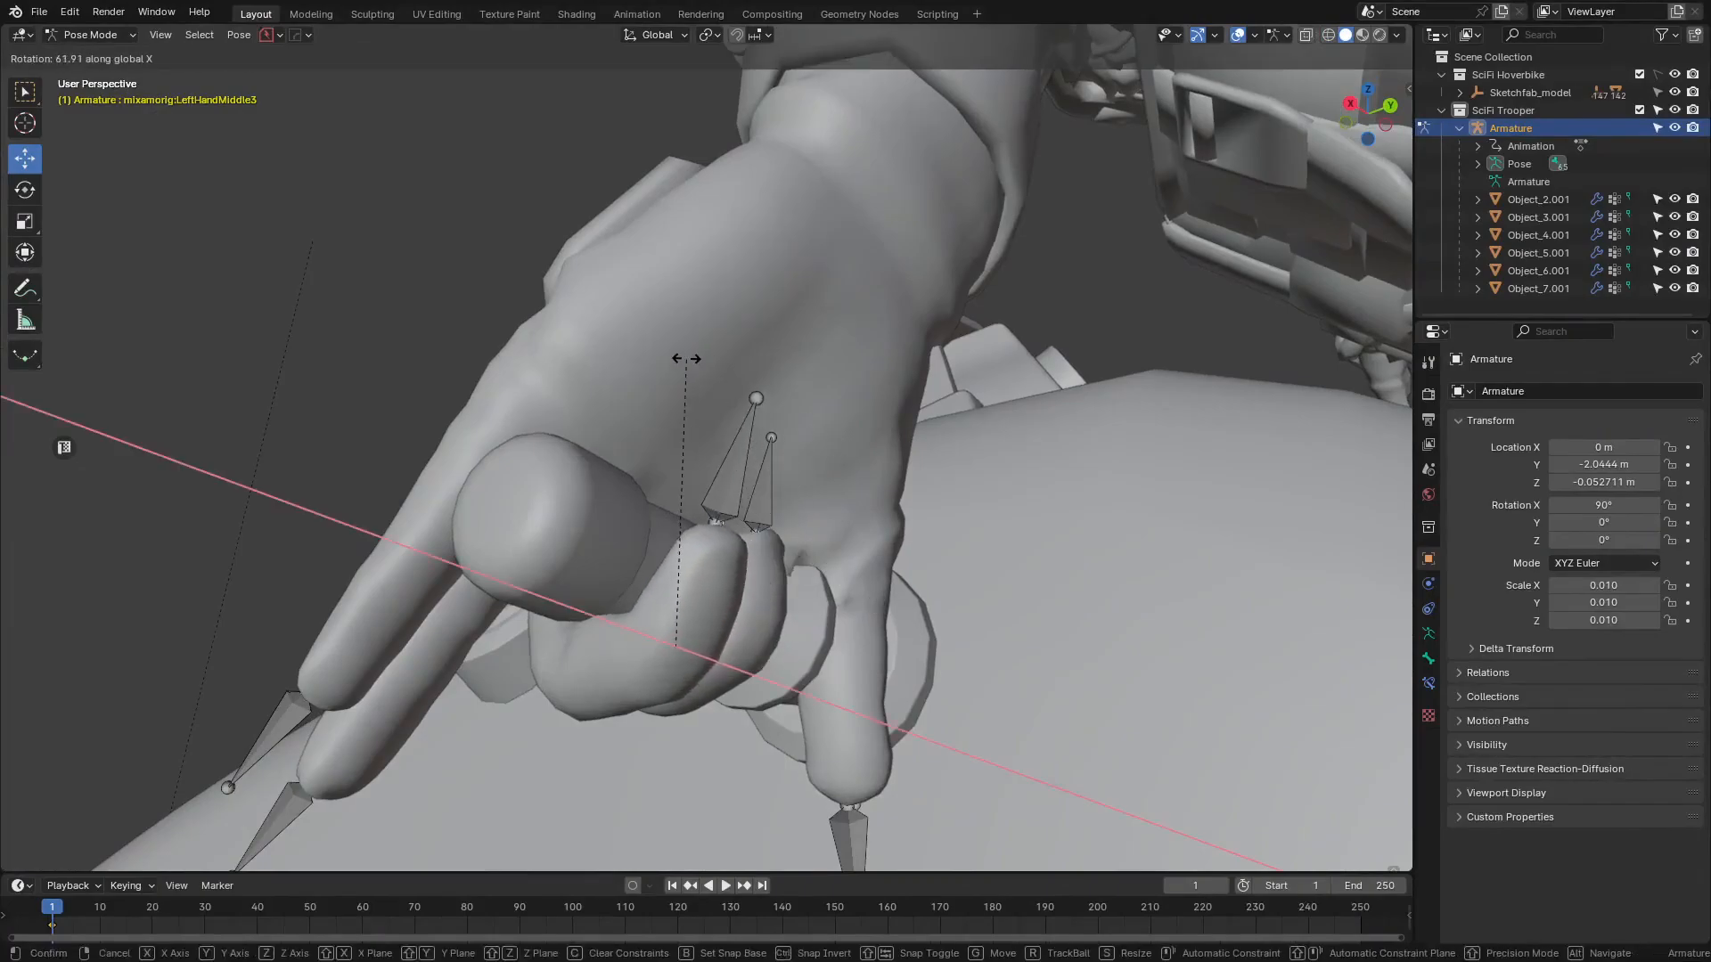
left_click(611, 370)
- Rotate the mixamorig:LeftHandRing1 bone about the global X axis, refining it from a second angle, to bend the ring finger beside the grip
mouse_move(272, 333)
middle_mouse_down()
mouse_move(715, 558)
mouse_move(729, 473)
mouse_move(875, 543)
mouse_move(685, 508)
mouse_move(862, 617)
mouse_move(904, 621)
mouse_move(916, 592)
mouse_move(831, 581)
mouse_move(650, 488)
mouse_move(404, 565)
mouse_move(562, 561)
mouse_move(468, 532)
mouse_move(778, 602)
mouse_move(757, 553)
mouse_move(675, 485)
mouse_move(643, 531)
mouse_move(668, 492)
middle_mouse_up()
key("shift+z")
left_click(595, 537)
key("shift+z")
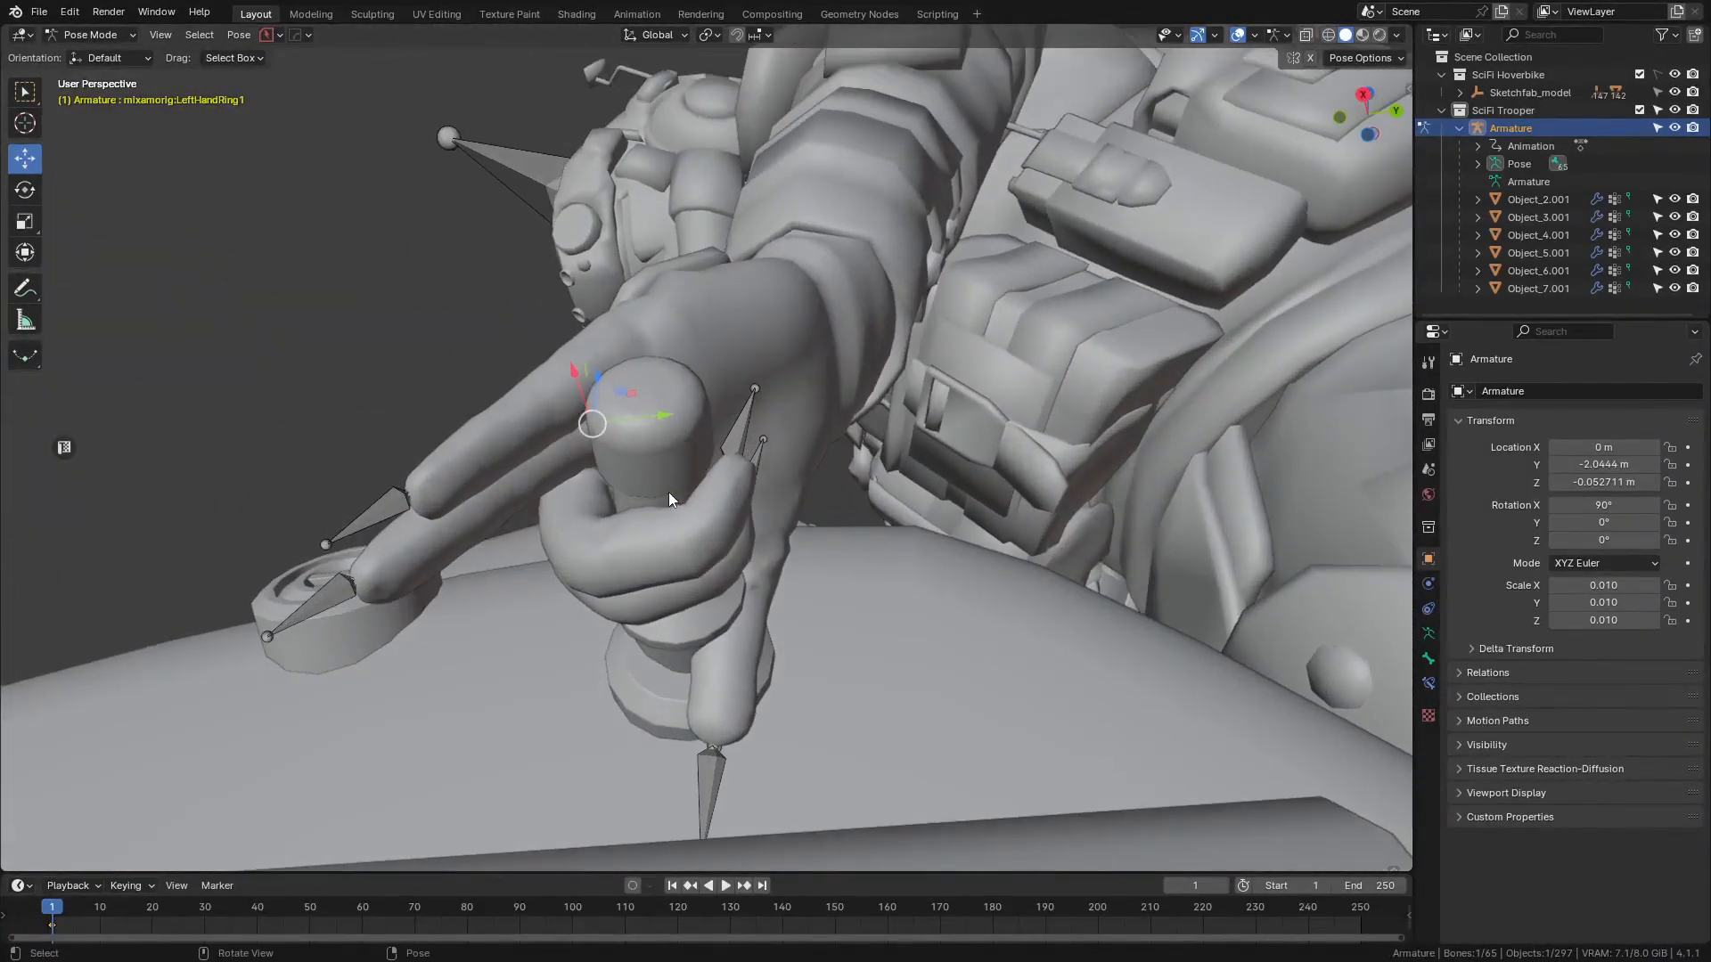
key("r")
key("x")
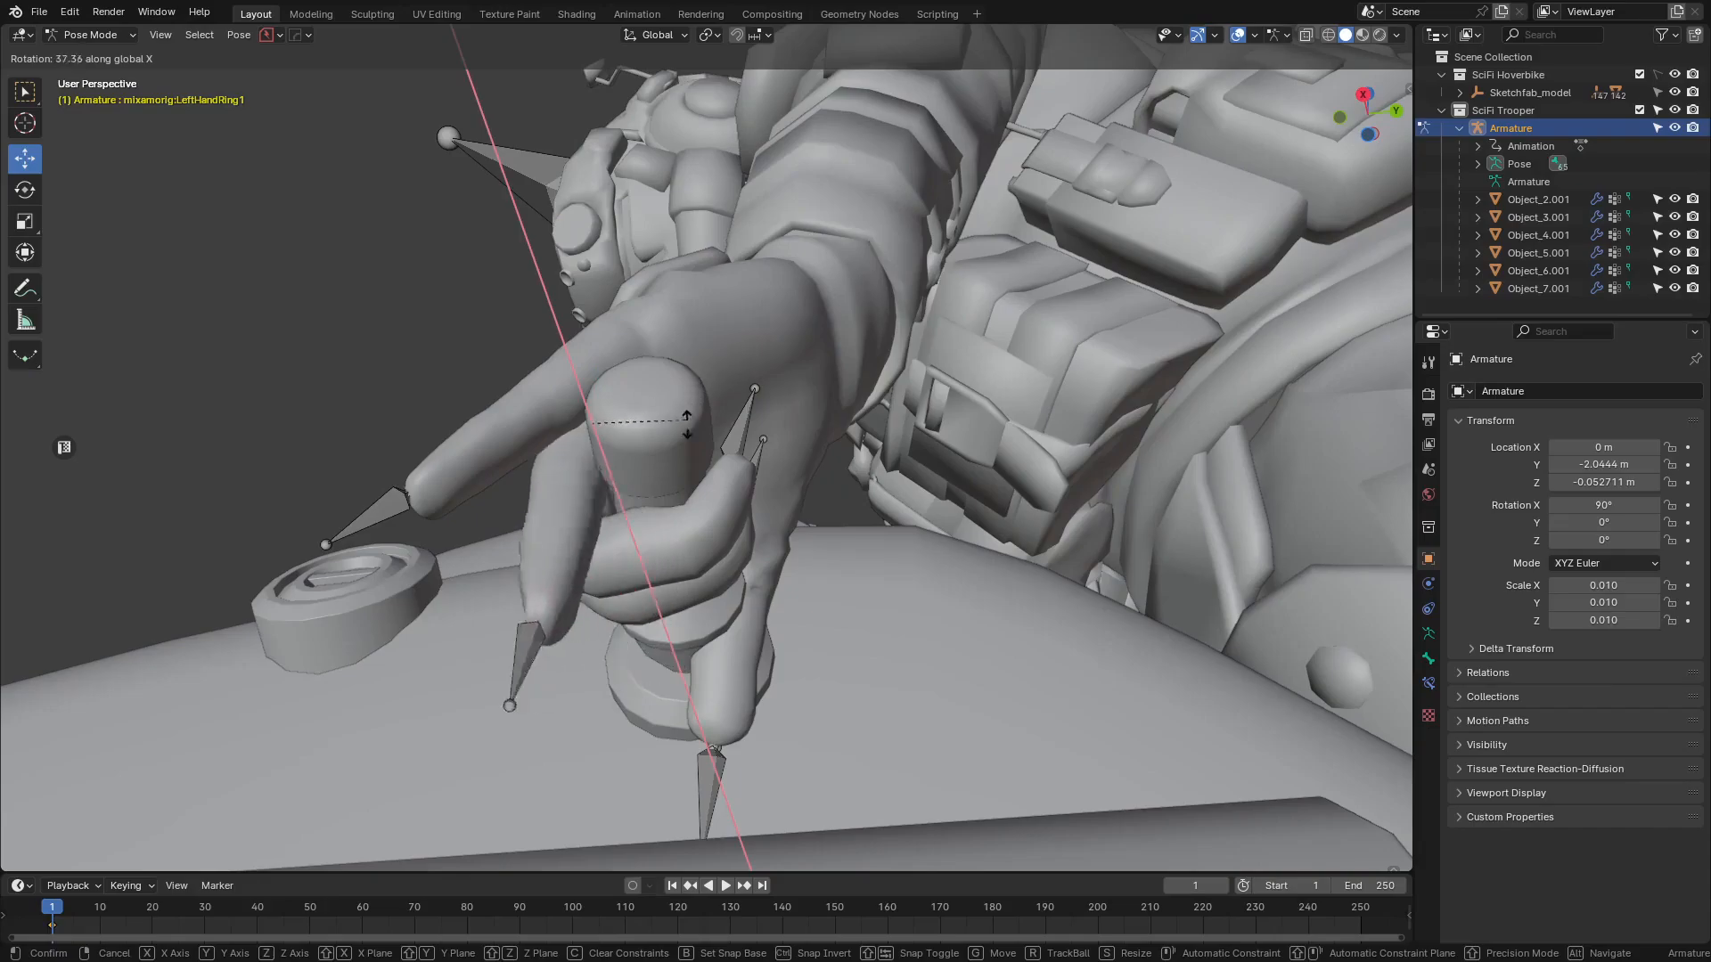
left_click(1190, 583)
mouse_move(795, 517)
middle_mouse_down()
mouse_move(763, 499)
mouse_move(868, 508)
mouse_move(789, 490)
middle_mouse_up()
key("r")
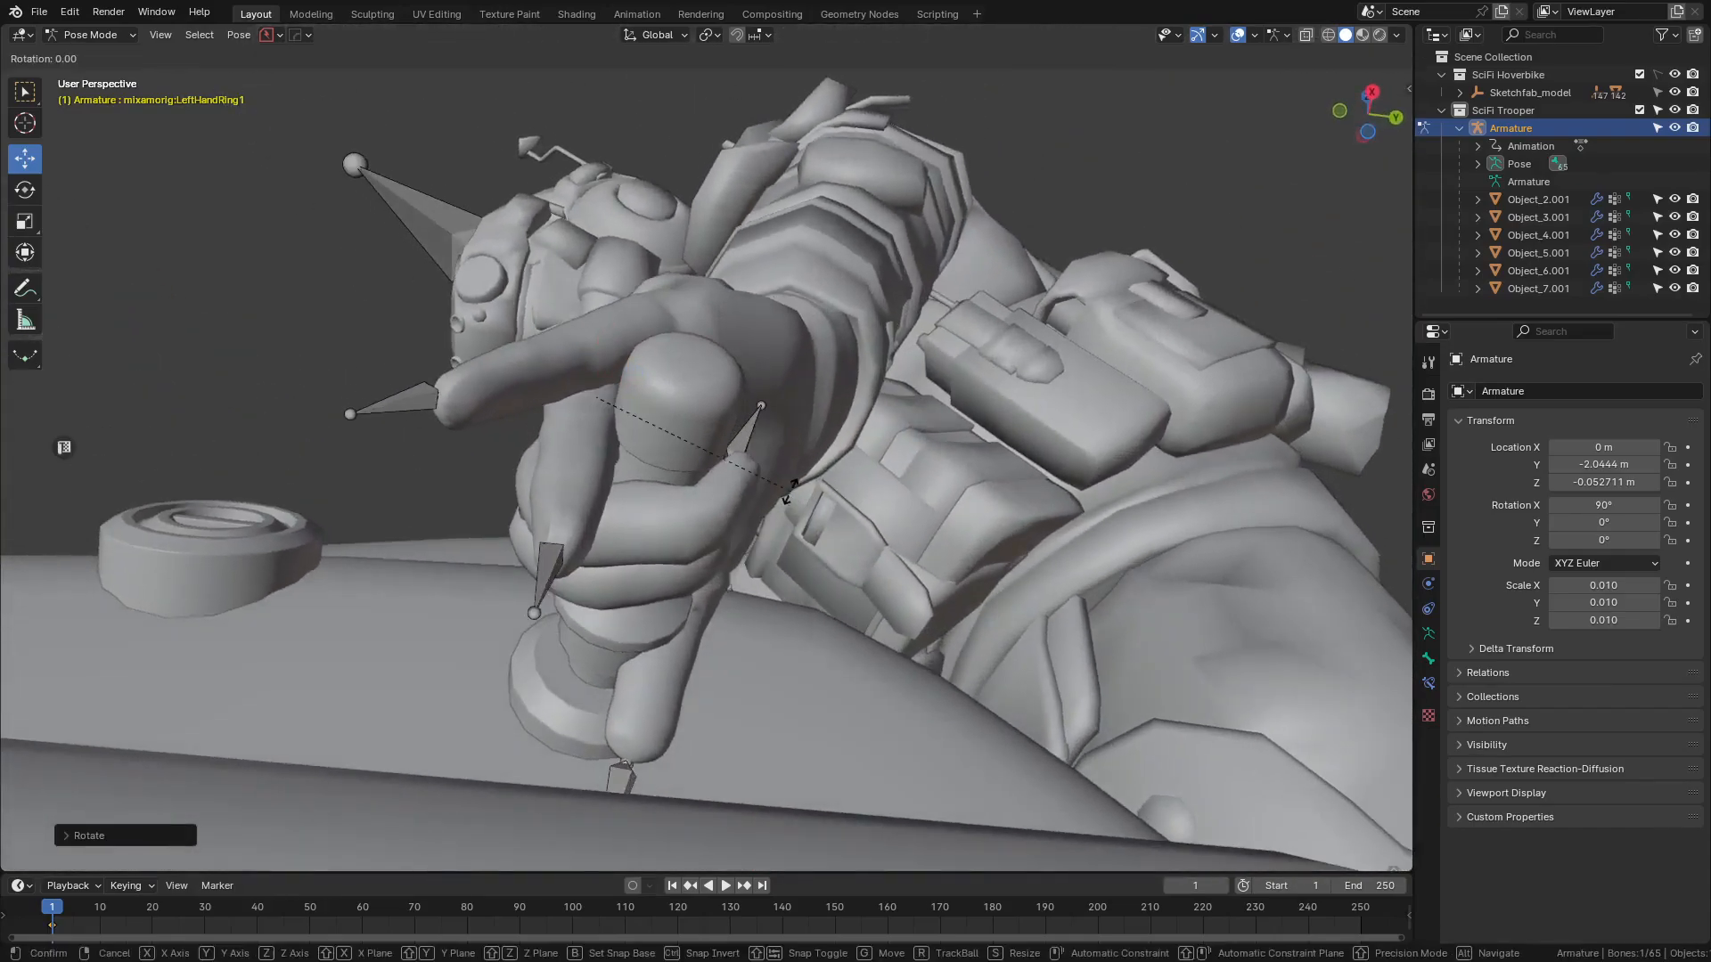
key("x")
left_click(738, 395)
- Rotate the mixamorig:LeftHandRing2 bone about the global X axis to bring the ring finger under the grip
middle_click_drag(737, 395, 714, 412)
key("z")
scroll(526, 574, "up", 2)
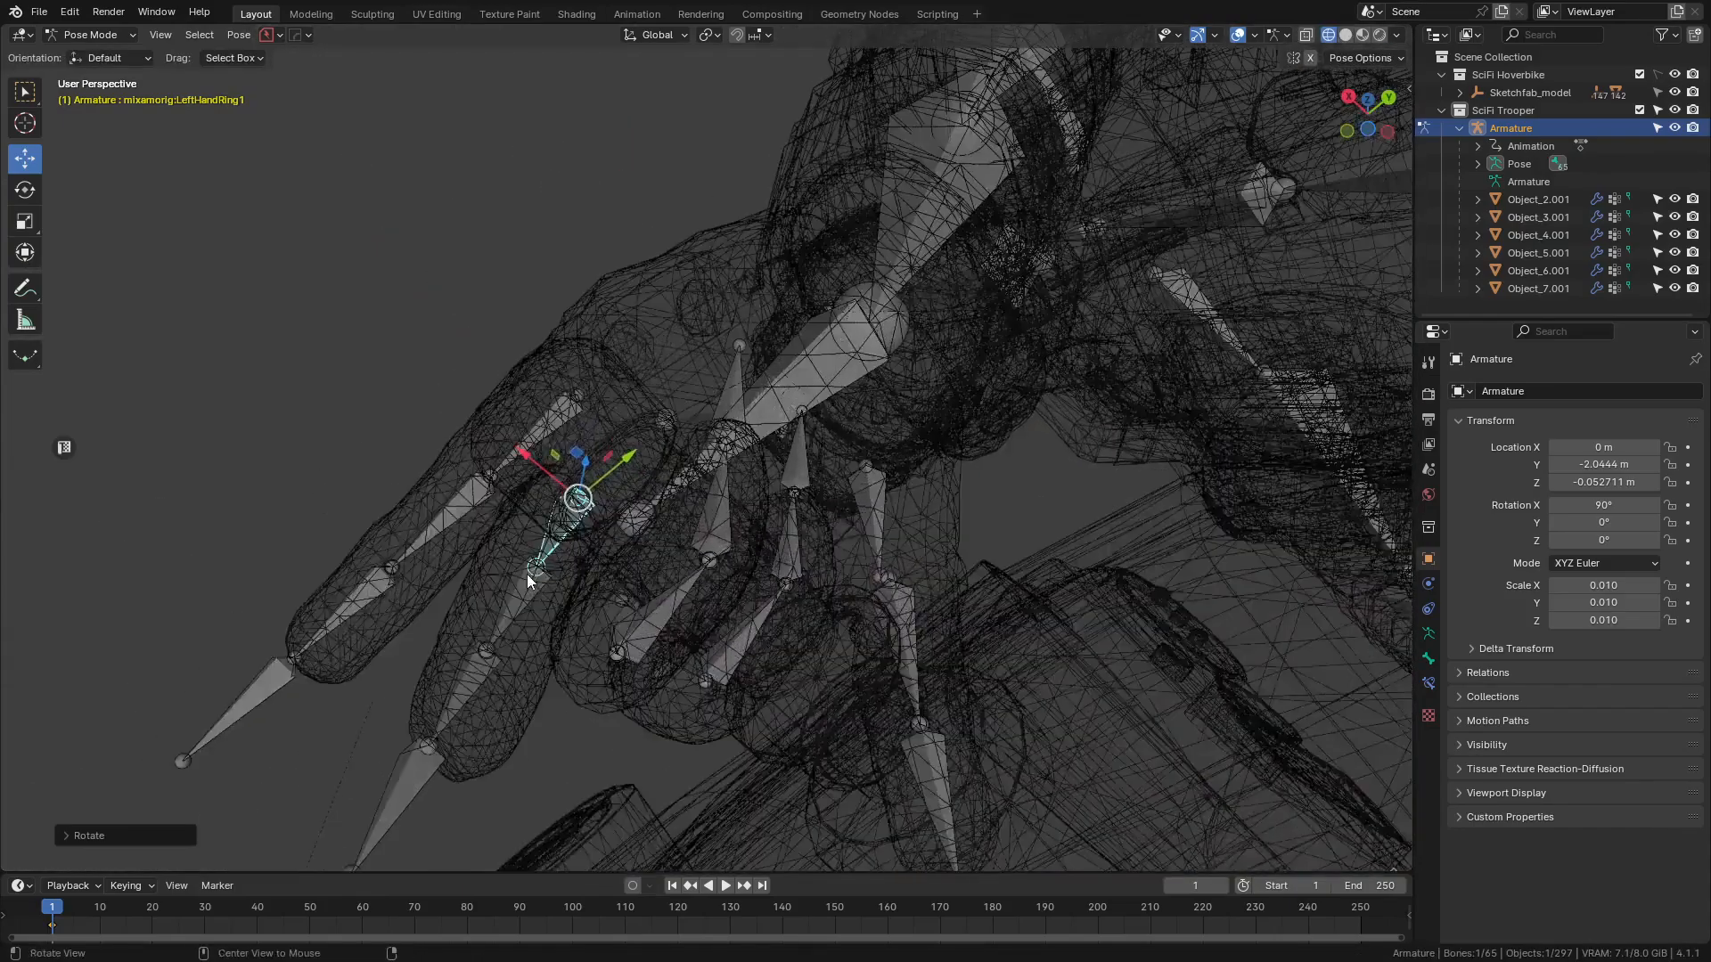
middle_click_drag(526, 574, 528, 593)
left_click(528, 594)
key("z")
left_click(779, 653)
mouse_move(779, 653)
middle_mouse_down()
mouse_move(723, 632)
mouse_move(730, 540)
mouse_move(754, 595)
middle_mouse_up()
key("r")
key("x")
left_click(820, 416)
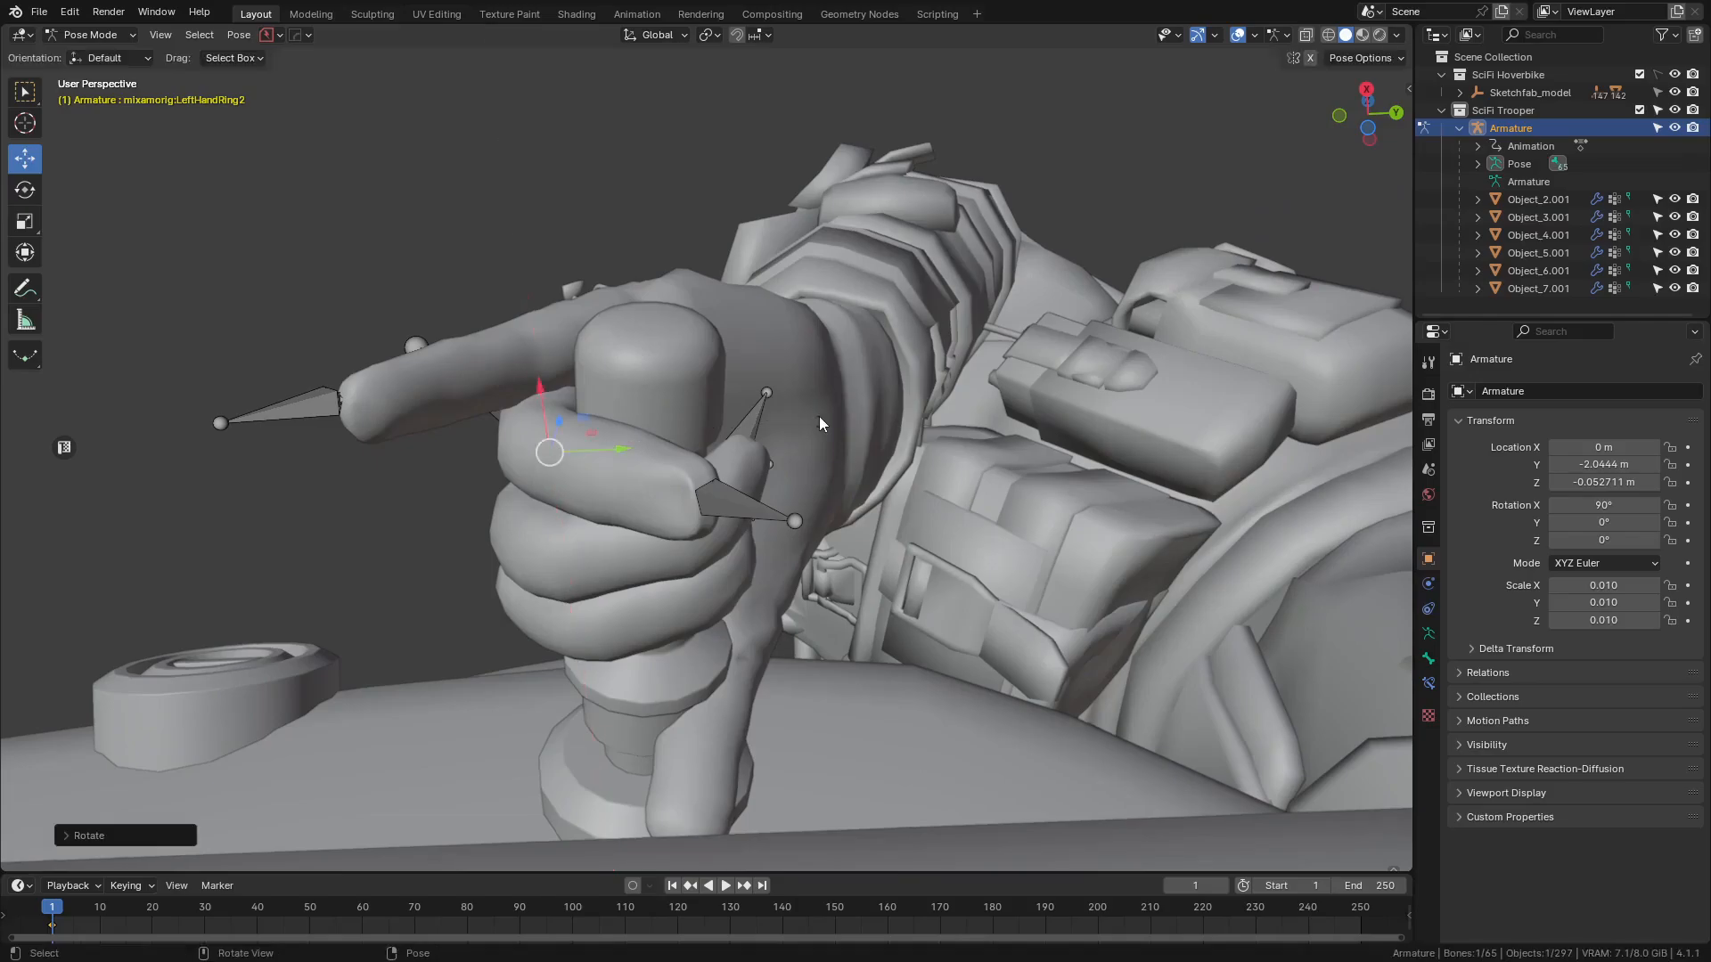
- Rotate the mixamorig:LeftHandRing3 bone about the global X axis to curl the ring fingertip up around the grip
mouse_move(724, 425)
middle_mouse_down()
mouse_move(805, 489)
mouse_move(629, 460)
mouse_move(468, 493)
mouse_move(579, 527)
middle_mouse_up()
key("z")
left_click_drag(592, 595, 622, 617, "alt")
left_click(623, 618)
key("z")
left_click(737, 666)
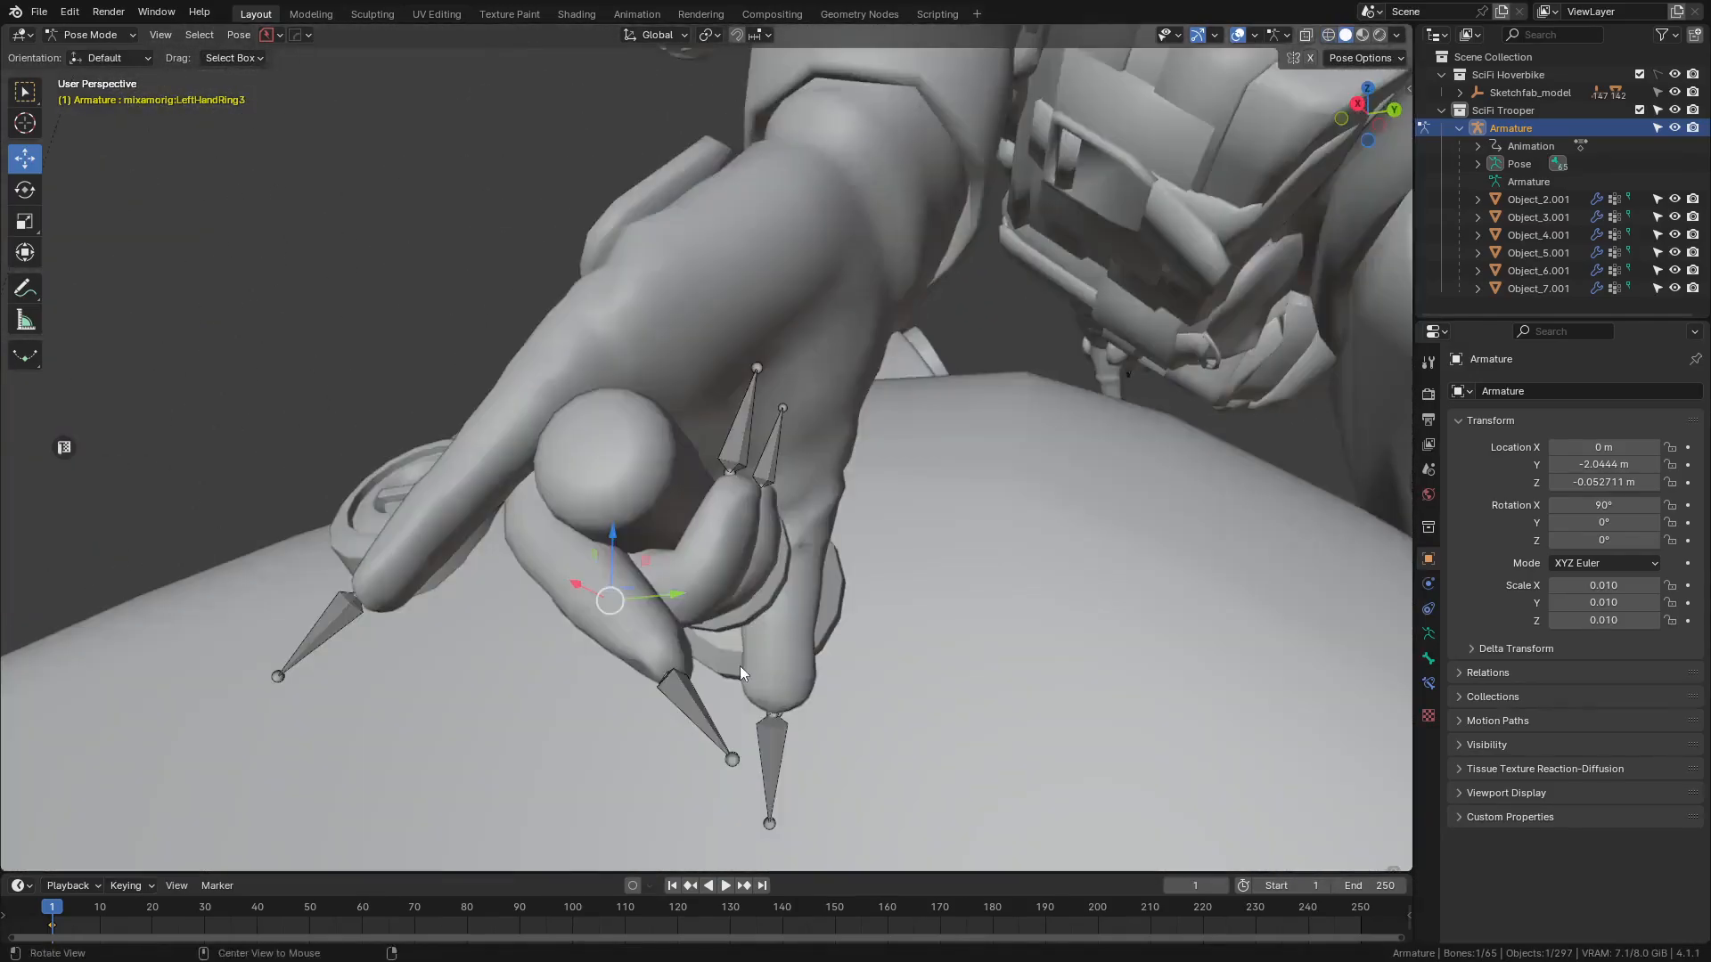
left_click_drag(739, 666, 805, 649, "alt")
key("r")
key("x")
left_click(839, 267)
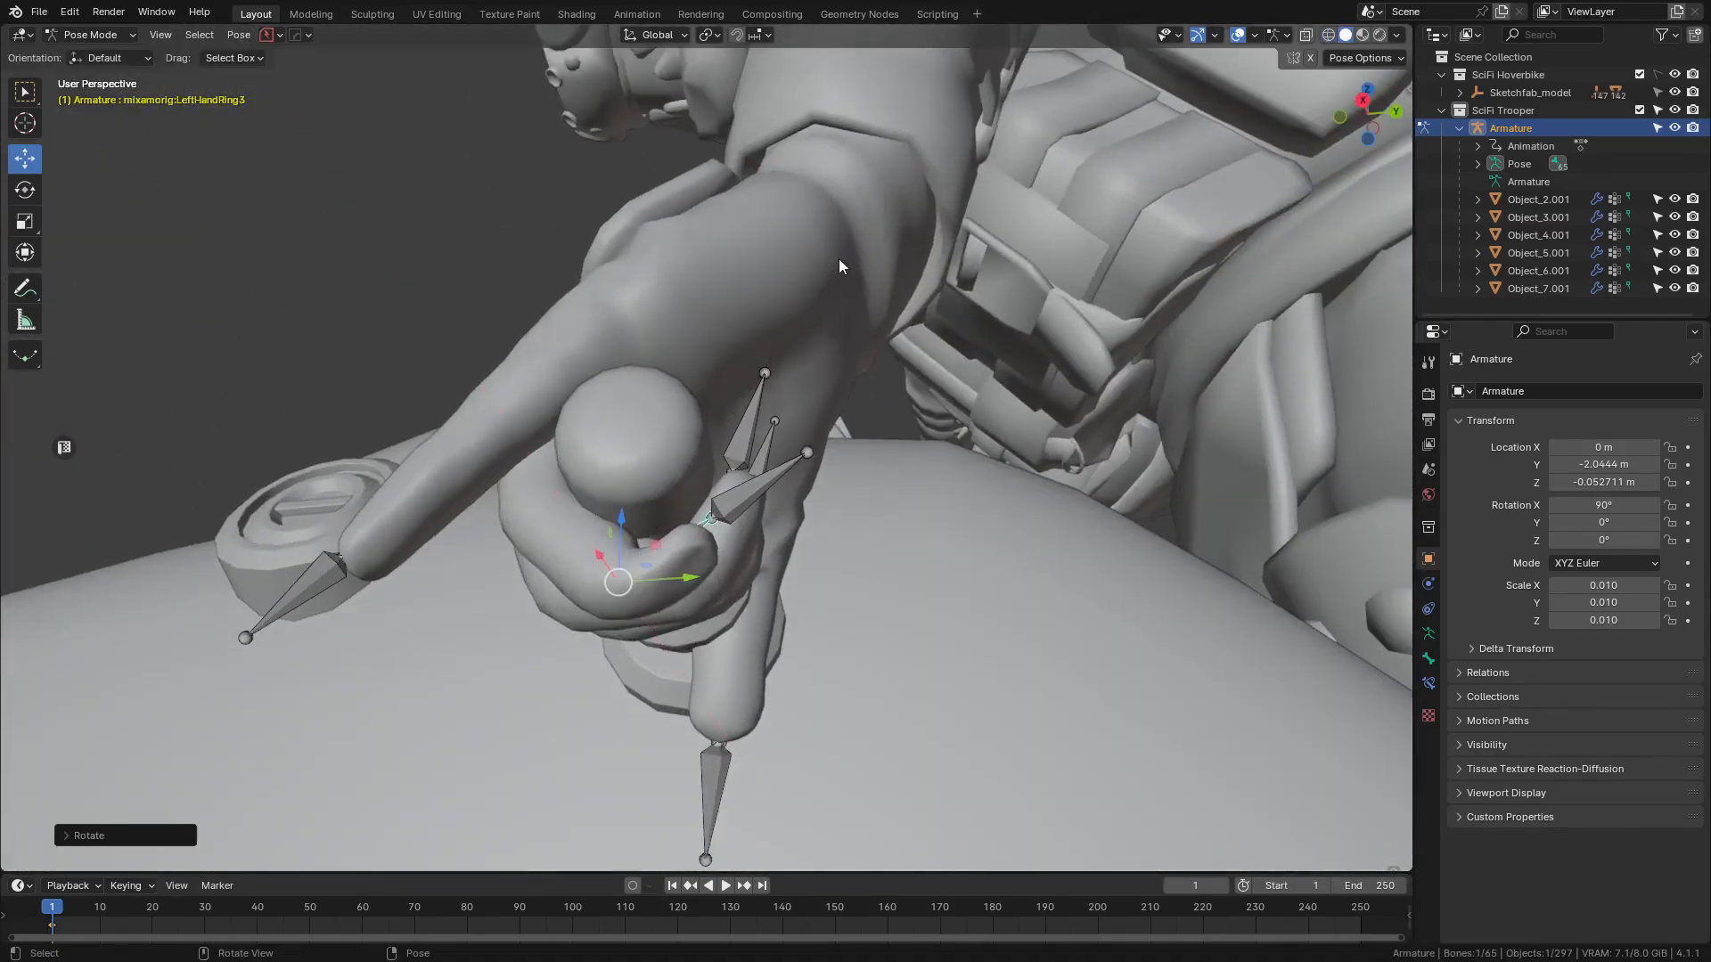
- Reselect the mixamorig:LeftHandRing2 bone and rotate it slightly more about the global X axis to tighten the ring finger's hold
key("z")
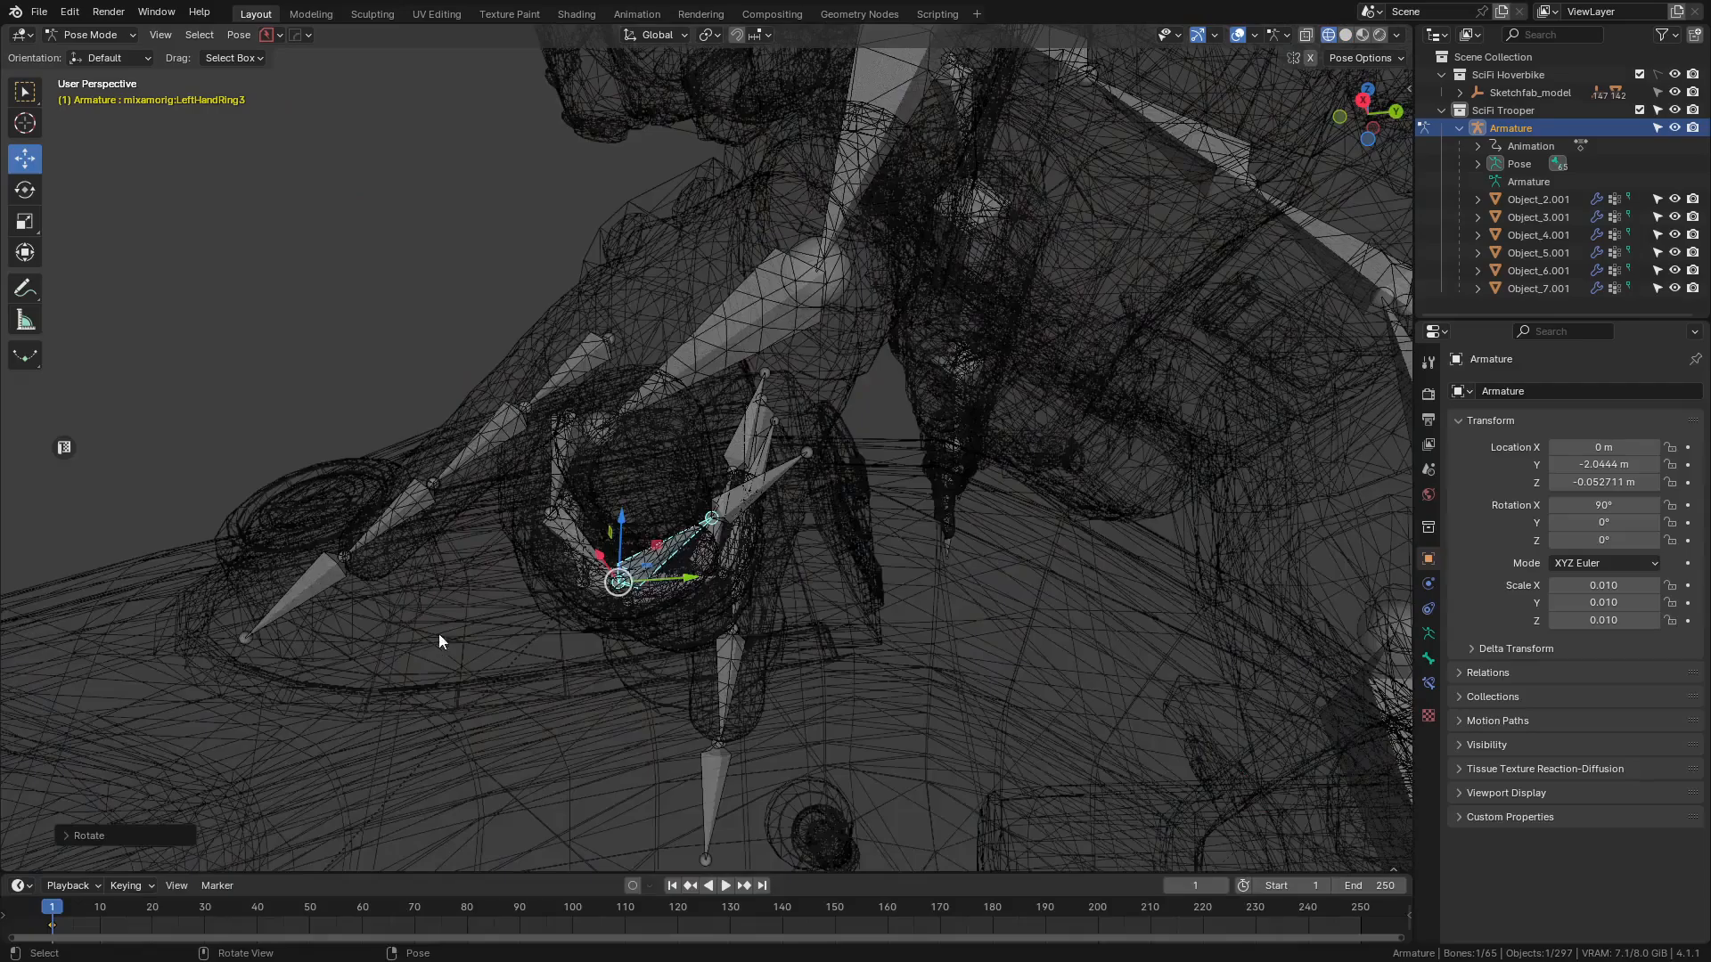
left_click(568, 537)
key("z")
scroll(744, 605, "up", 2)
left_click_drag(741, 606, 724, 595, "alt")
key("r")
key("x")
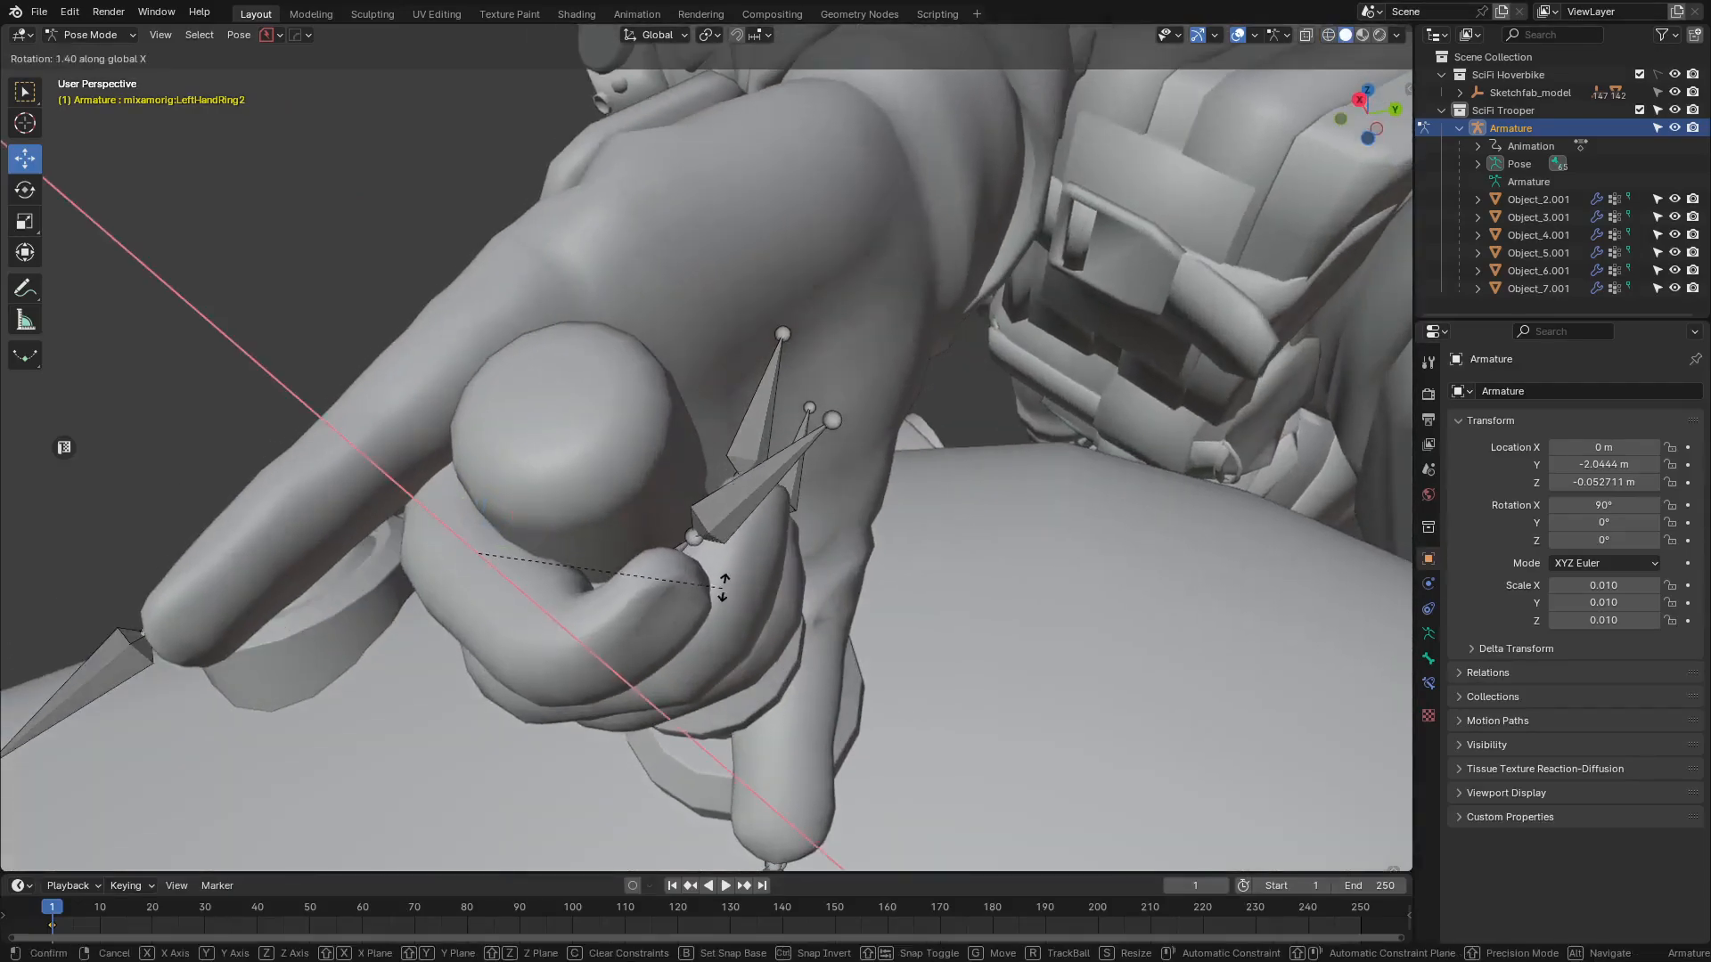
left_click(753, 520)
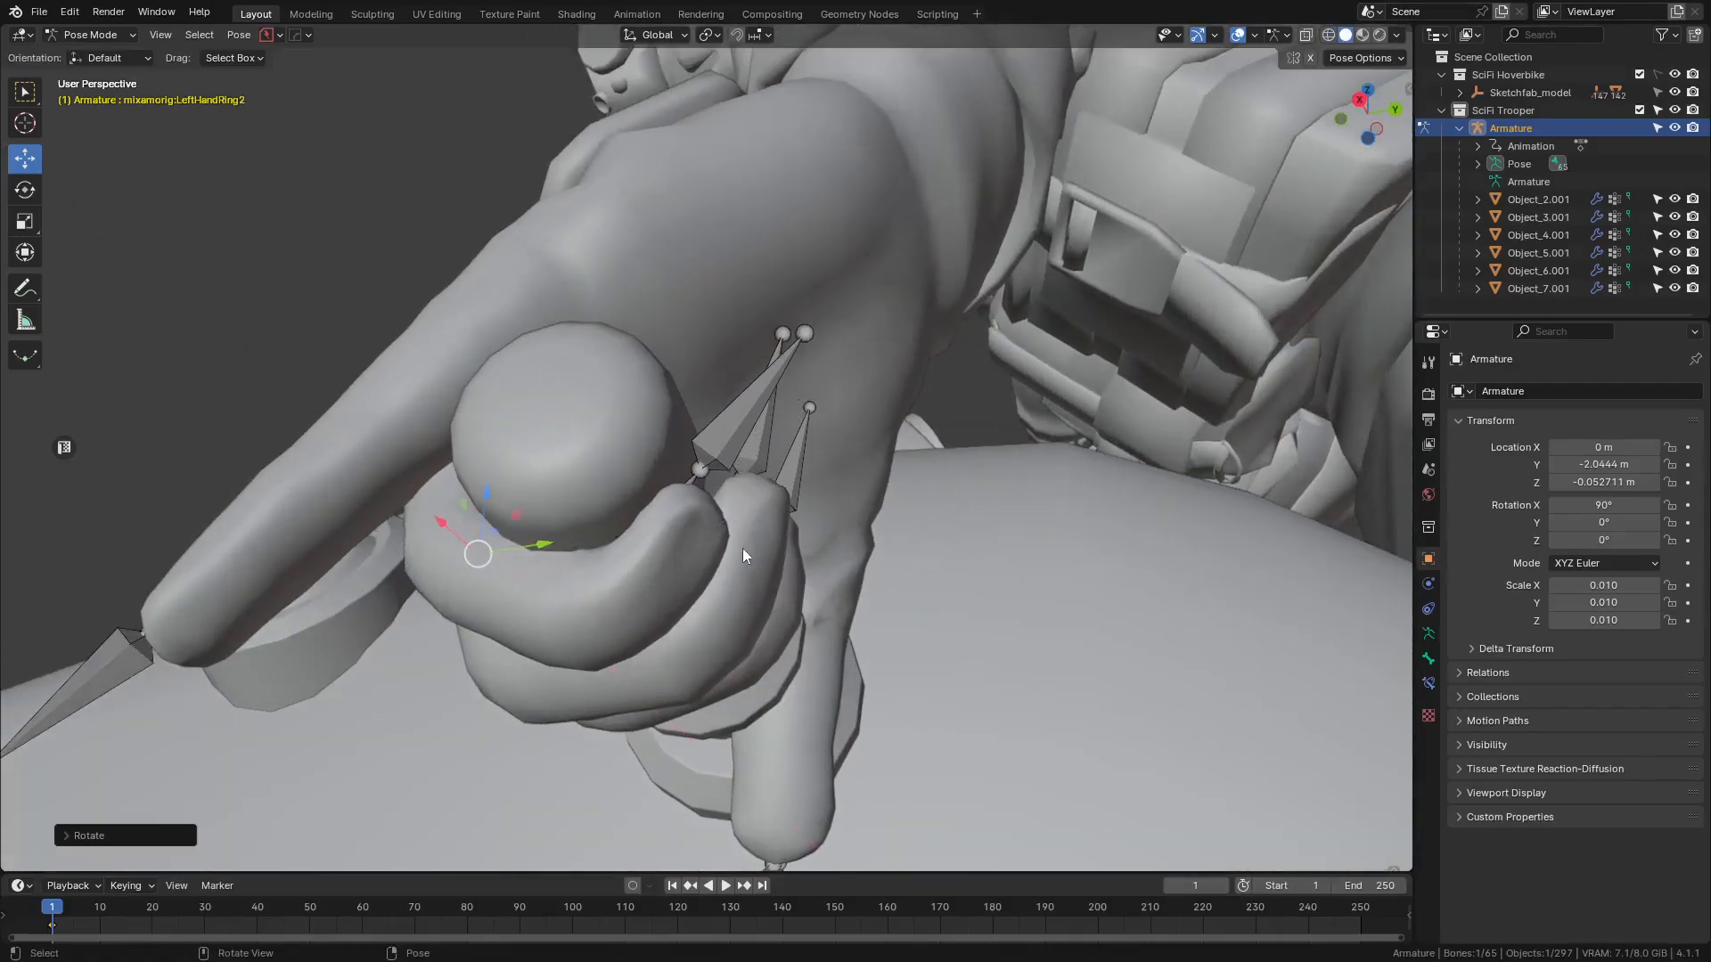
- Select the mixamorig:LeftHandRing3 bone and rotate it about the global X axis to adjust the ring fingertip's curl around the grip
mouse_move(741, 548)
middle_mouse_down()
mouse_move(837, 600)
mouse_move(631, 627)
mouse_move(600, 720)
mouse_move(704, 773)
mouse_move(611, 704)
mouse_move(719, 596)
mouse_move(790, 560)
mouse_move(971, 528)
mouse_move(900, 561)
mouse_move(912, 570)
mouse_move(741, 585)
middle_mouse_up()
key("z")
scroll(713, 563, "up", 2)
left_click(678, 568)
key("shift+z")
key("r")
key("x")
left_click(810, 596)
- Select the mixamorig:LeftHandPinky1 bone and rotate it about the global X axis to start bending the little finger beside the grip
key("z")
left_click(515, 626)
middle_click_drag(512, 628, 298, 619)
key("z")
left_click(621, 549)
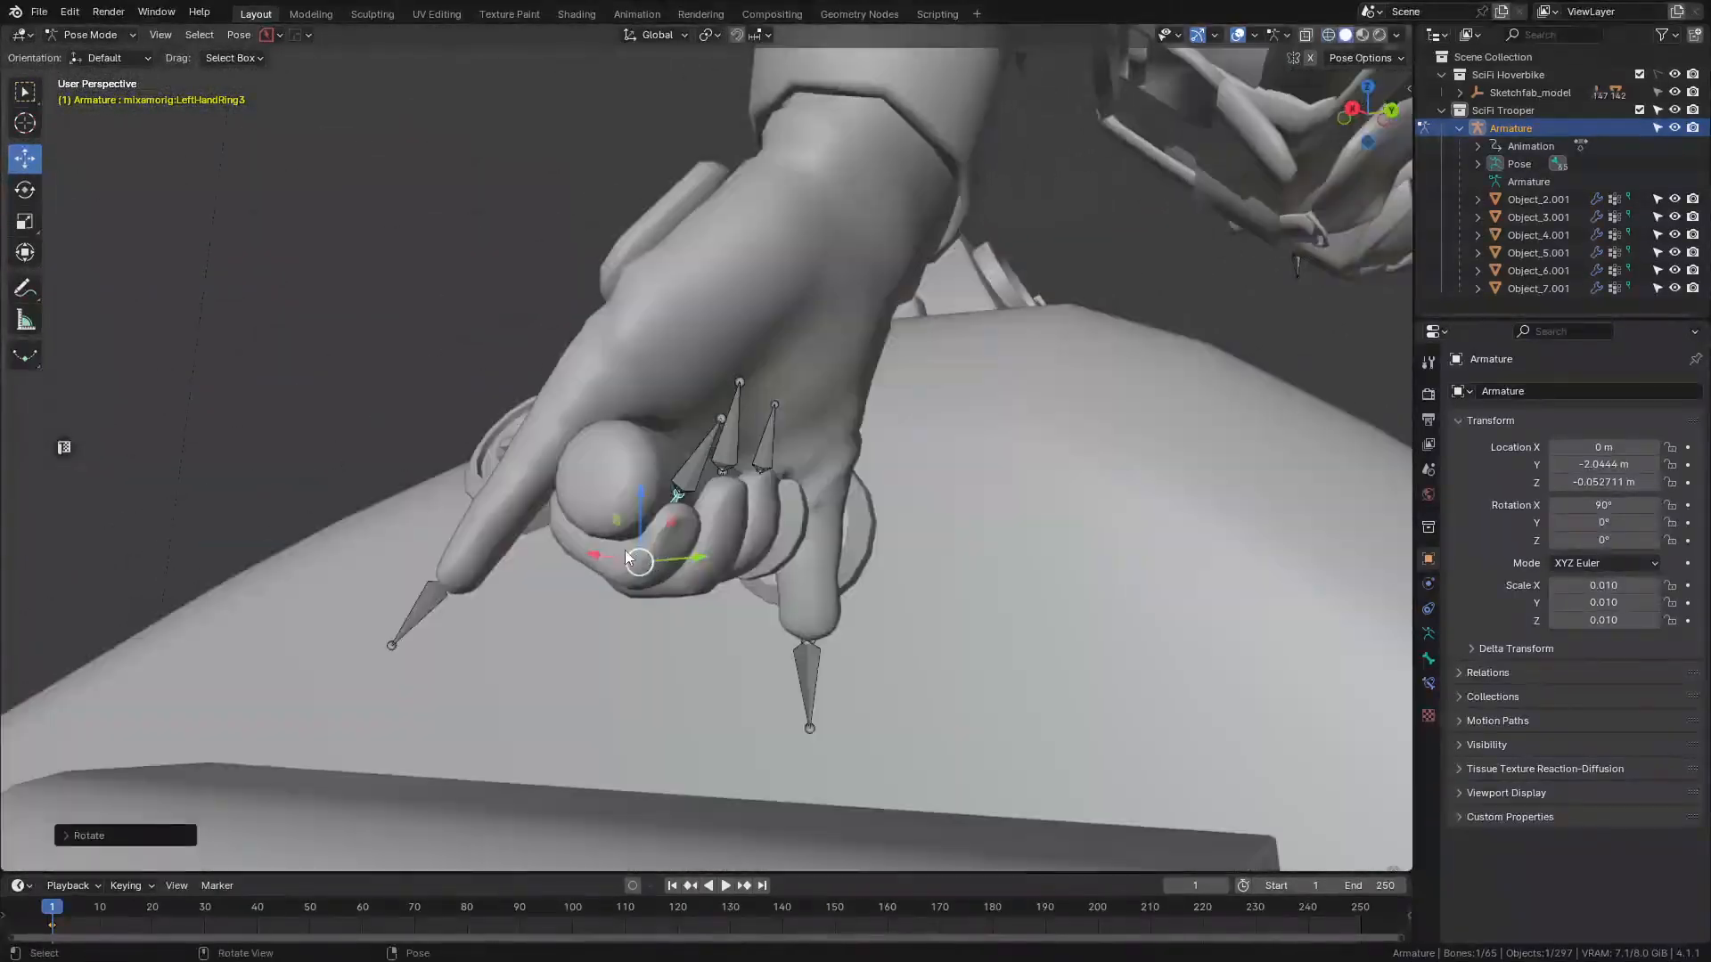
key("z")
left_click(396, 461)
left_click(579, 410)
key("z")
left_click(570, 584)
mouse_move(605, 608)
middle_mouse_down()
mouse_move(692, 629)
mouse_move(682, 601)
mouse_move(862, 560)
middle_mouse_up()
scroll(694, 630, "up", 3)
key("r")
key("x")
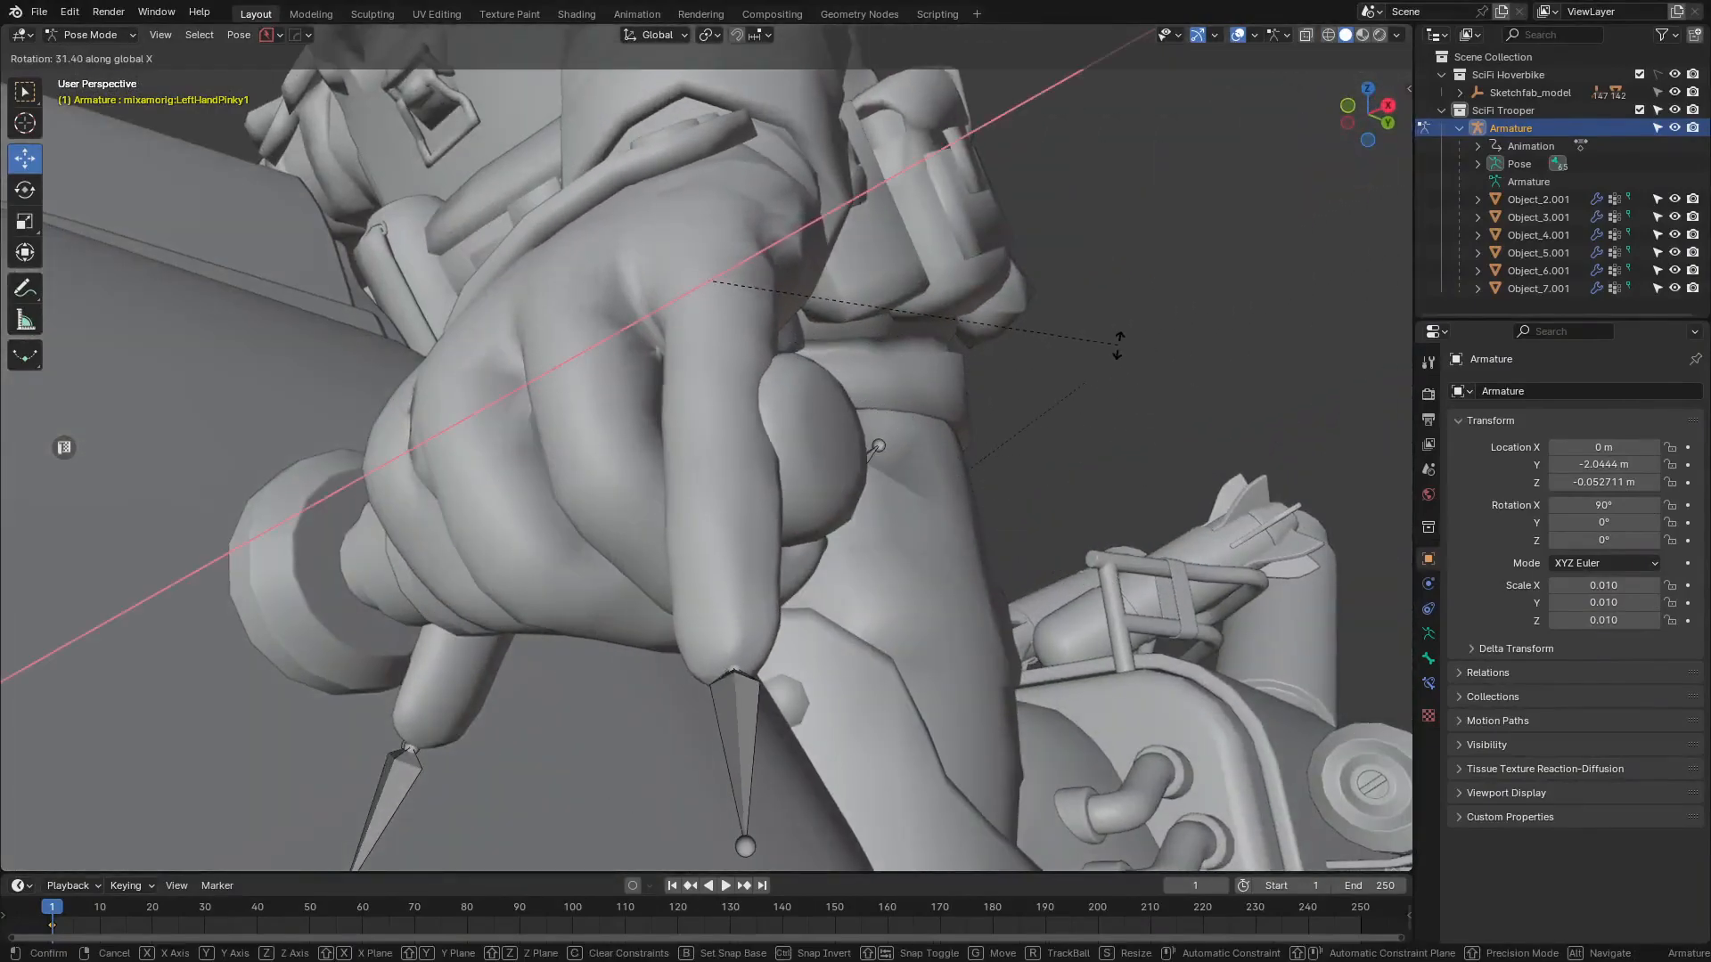
left_click(1176, 494)
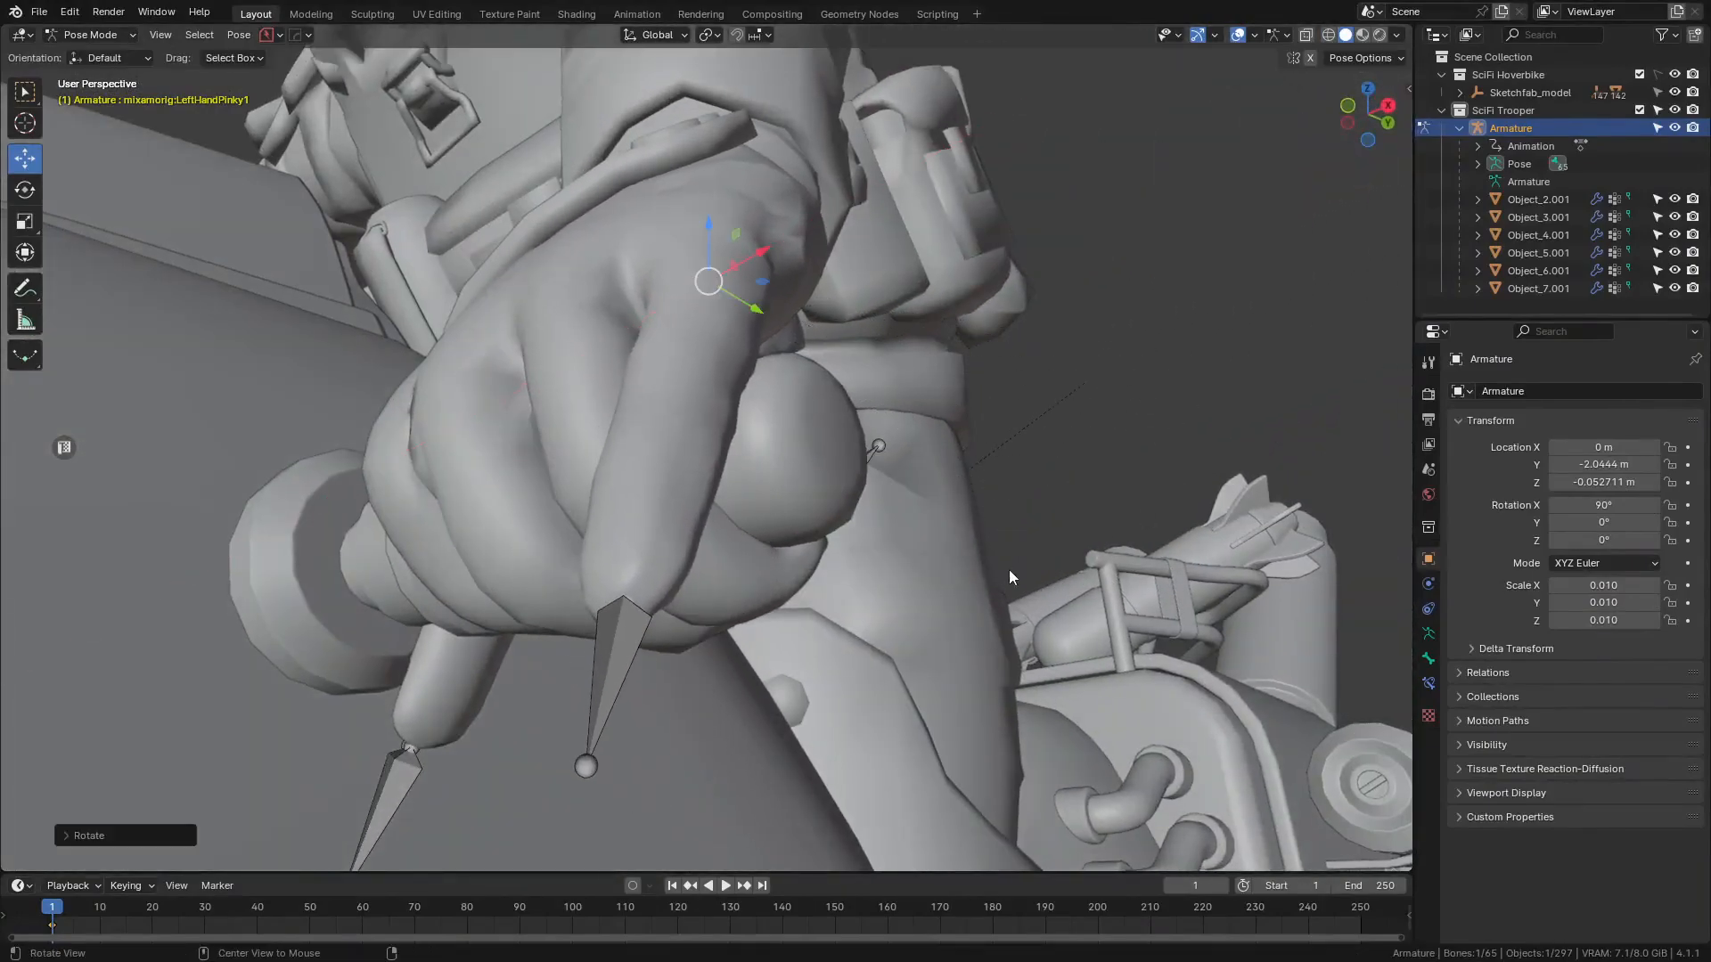
- Rotate the mixamorig:LeftHandPinky2 bone about 31° around the global X axis to bring the little finger down around the grip
middle_click_drag(1009, 569, 944, 481)
key("shift+z")
left_click(489, 425)
key("shift+z")
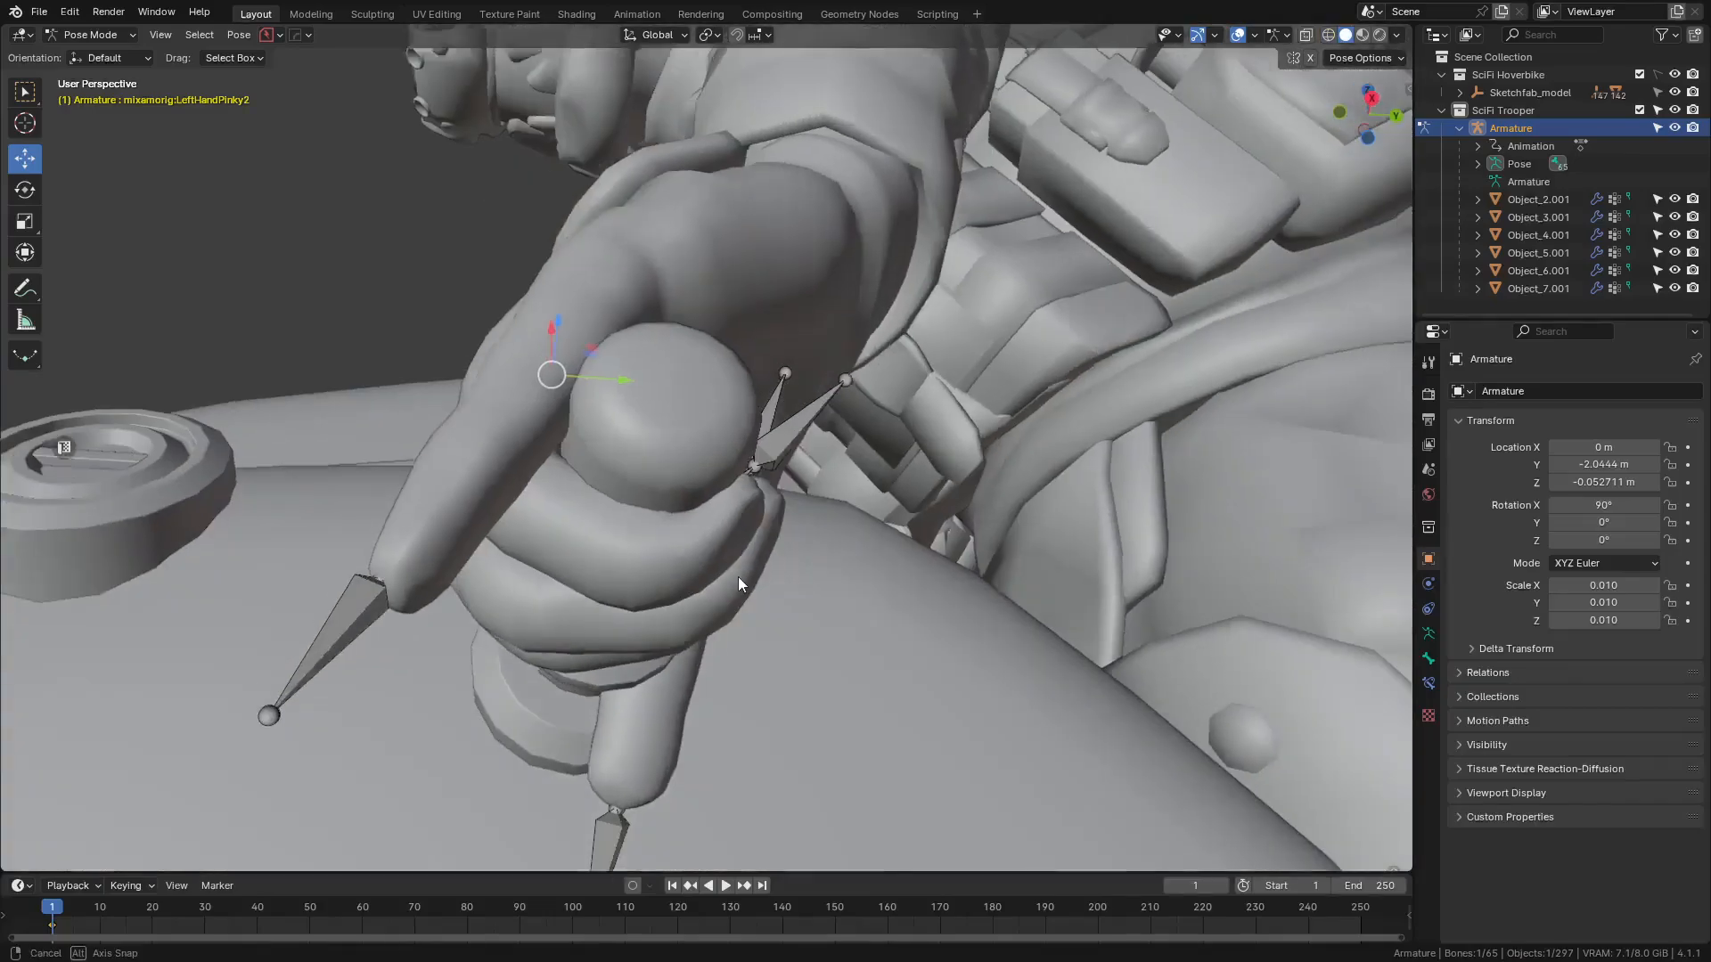
key("r")
key("x")
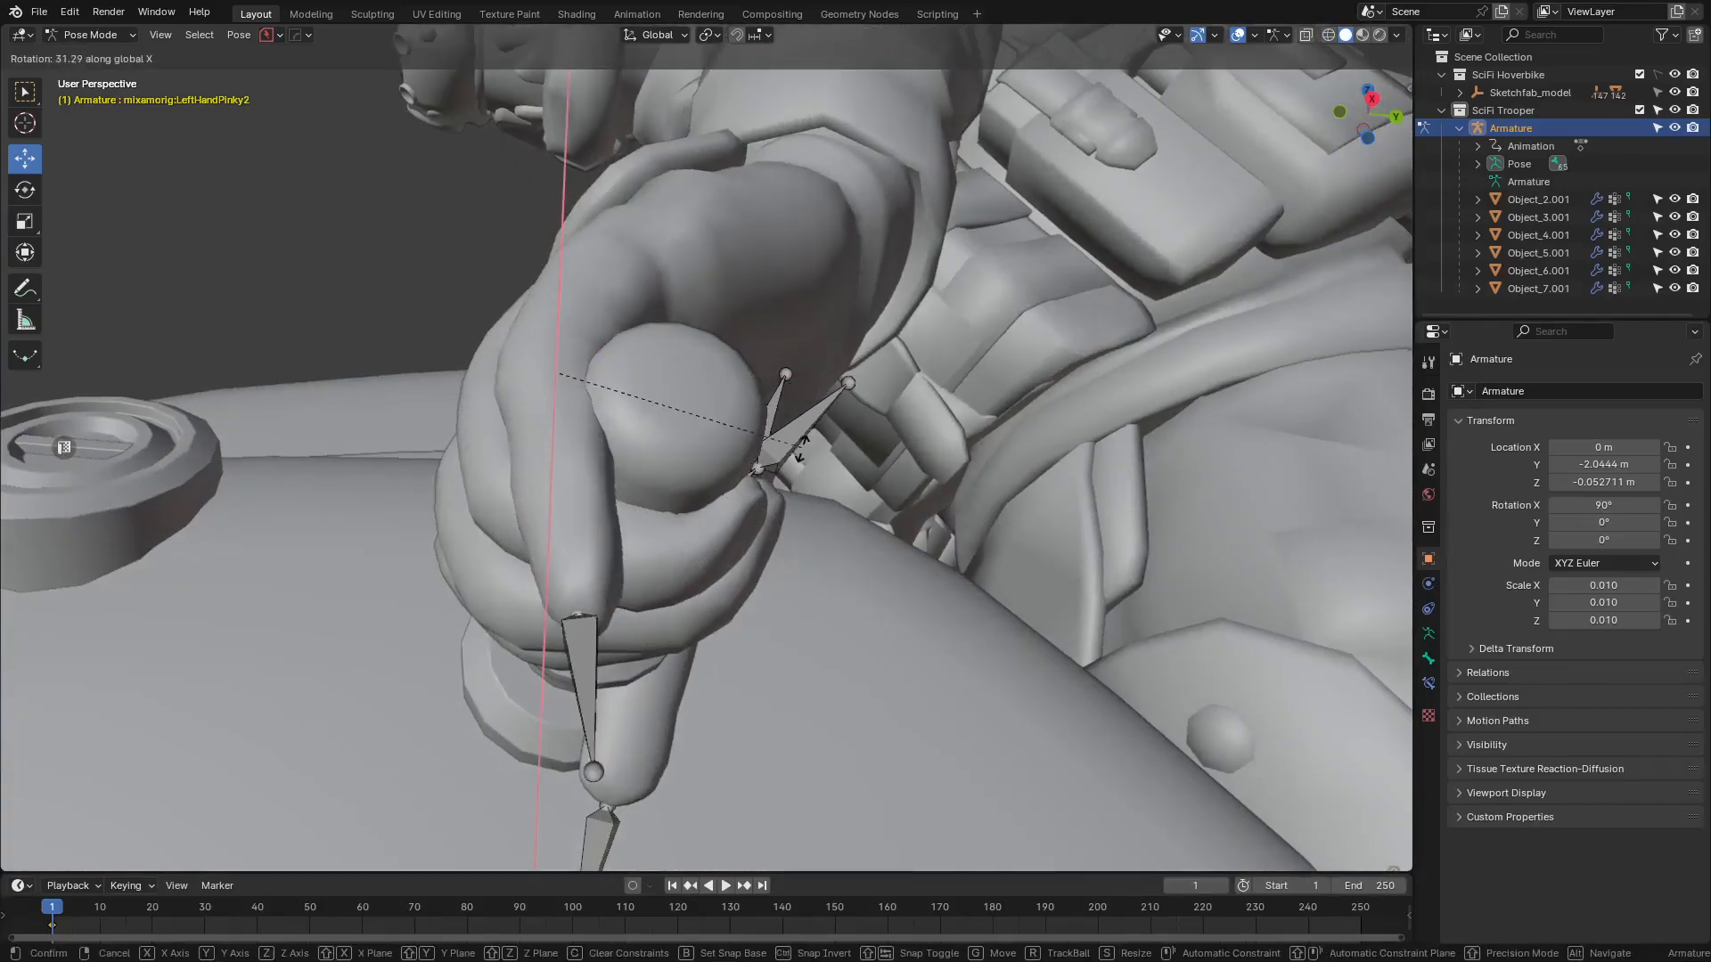
left_click(800, 453)
- Rotate the mixamorig:LeftHandPinky3 bone about the global X axis to curl the little fingertip under the grip
left_click_drag(828, 447, 681, 430, "alt")
key("shift+z")
left_click_drag(535, 497, 431, 606, "alt")
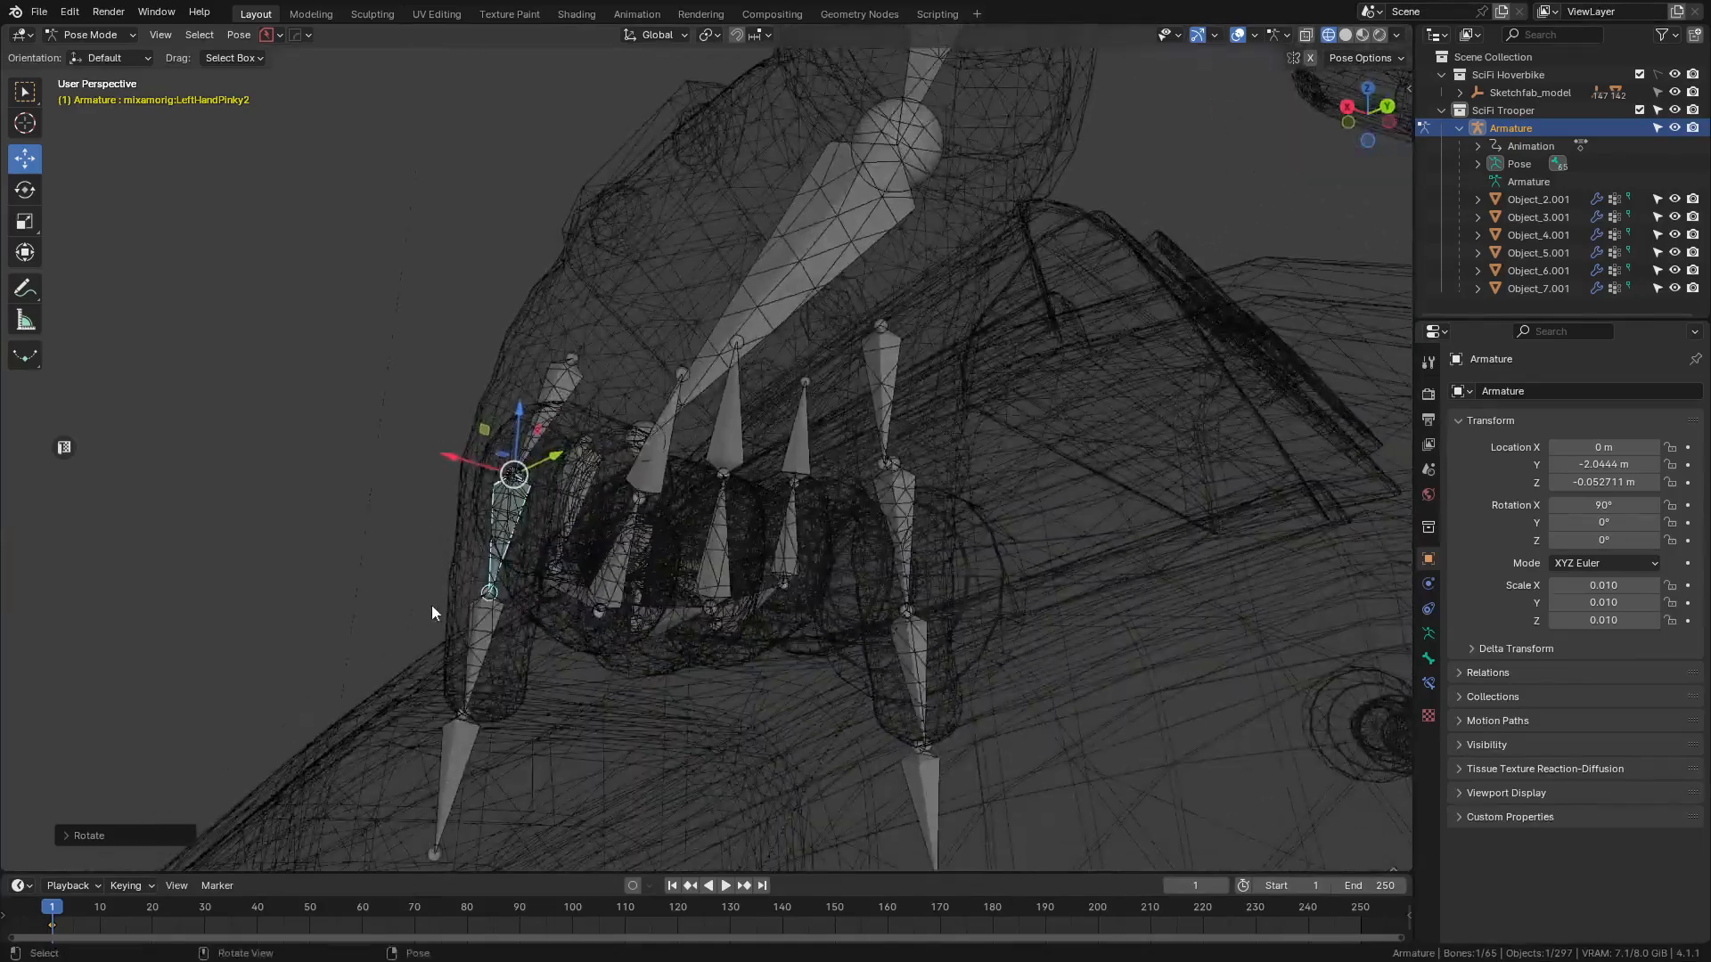
key("shift+z")
key("shift+z")
left_click(474, 656)
key("shift+z")
mouse_move(608, 601)
left_mouse_down("alt")
mouse_move(804, 619)
mouse_move(900, 659)
left_mouse_up("alt")
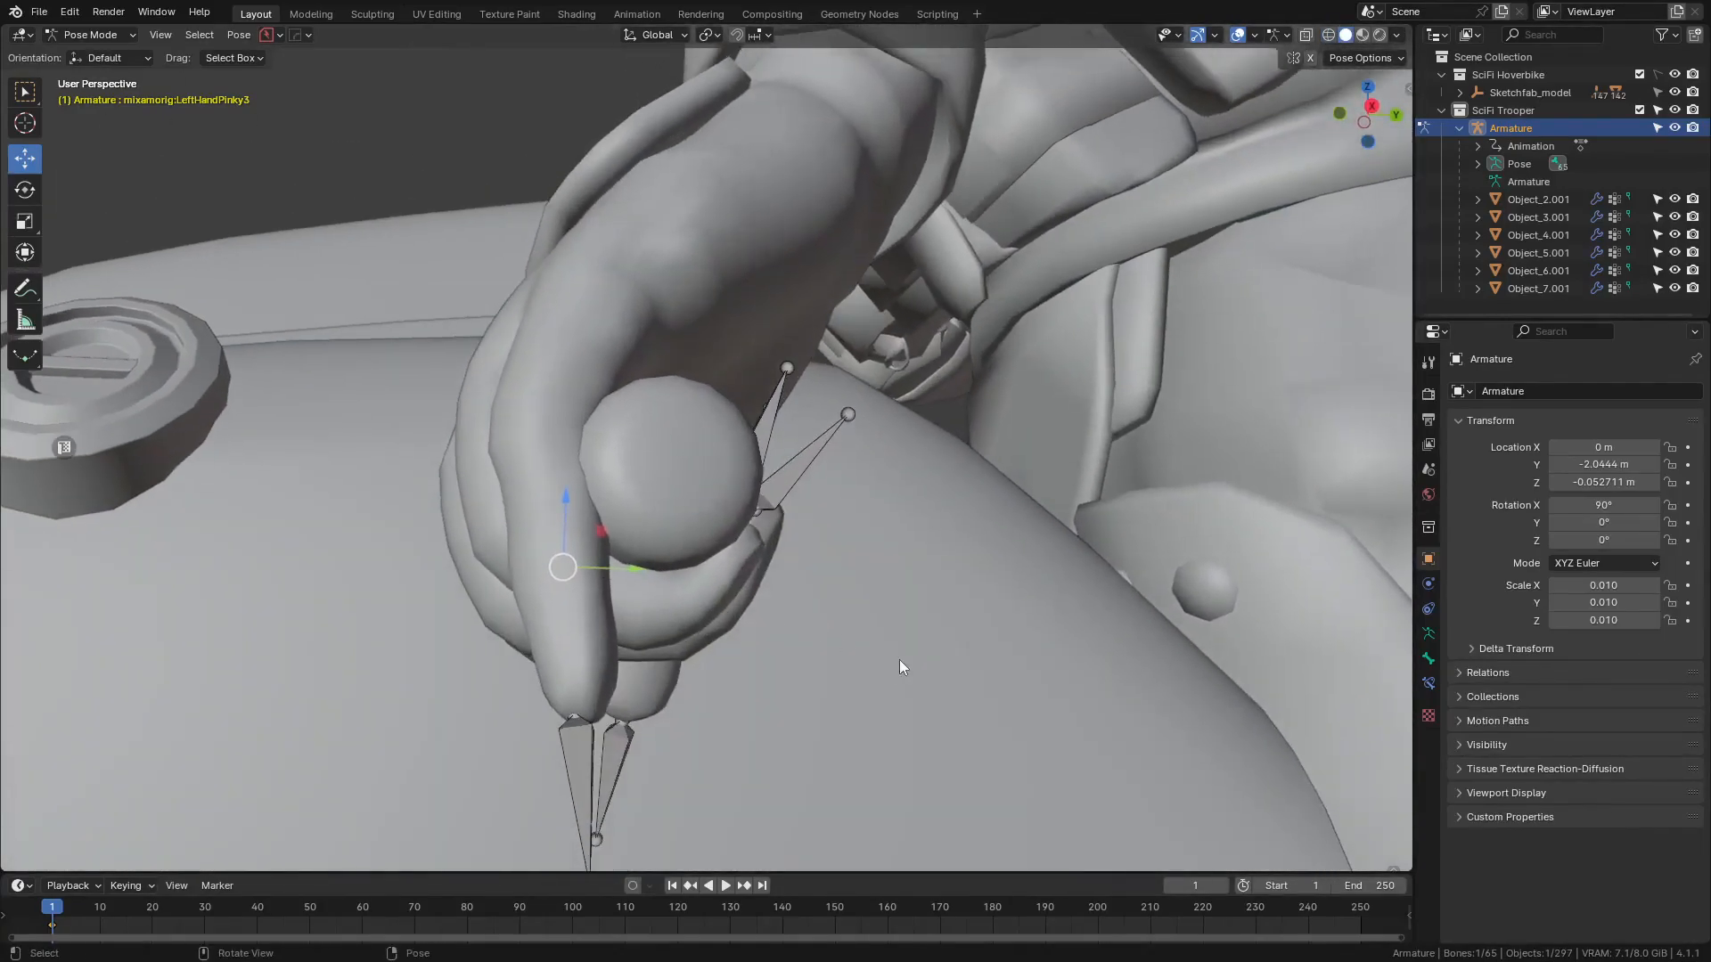
key("r")
key("x")
left_click(849, 265)
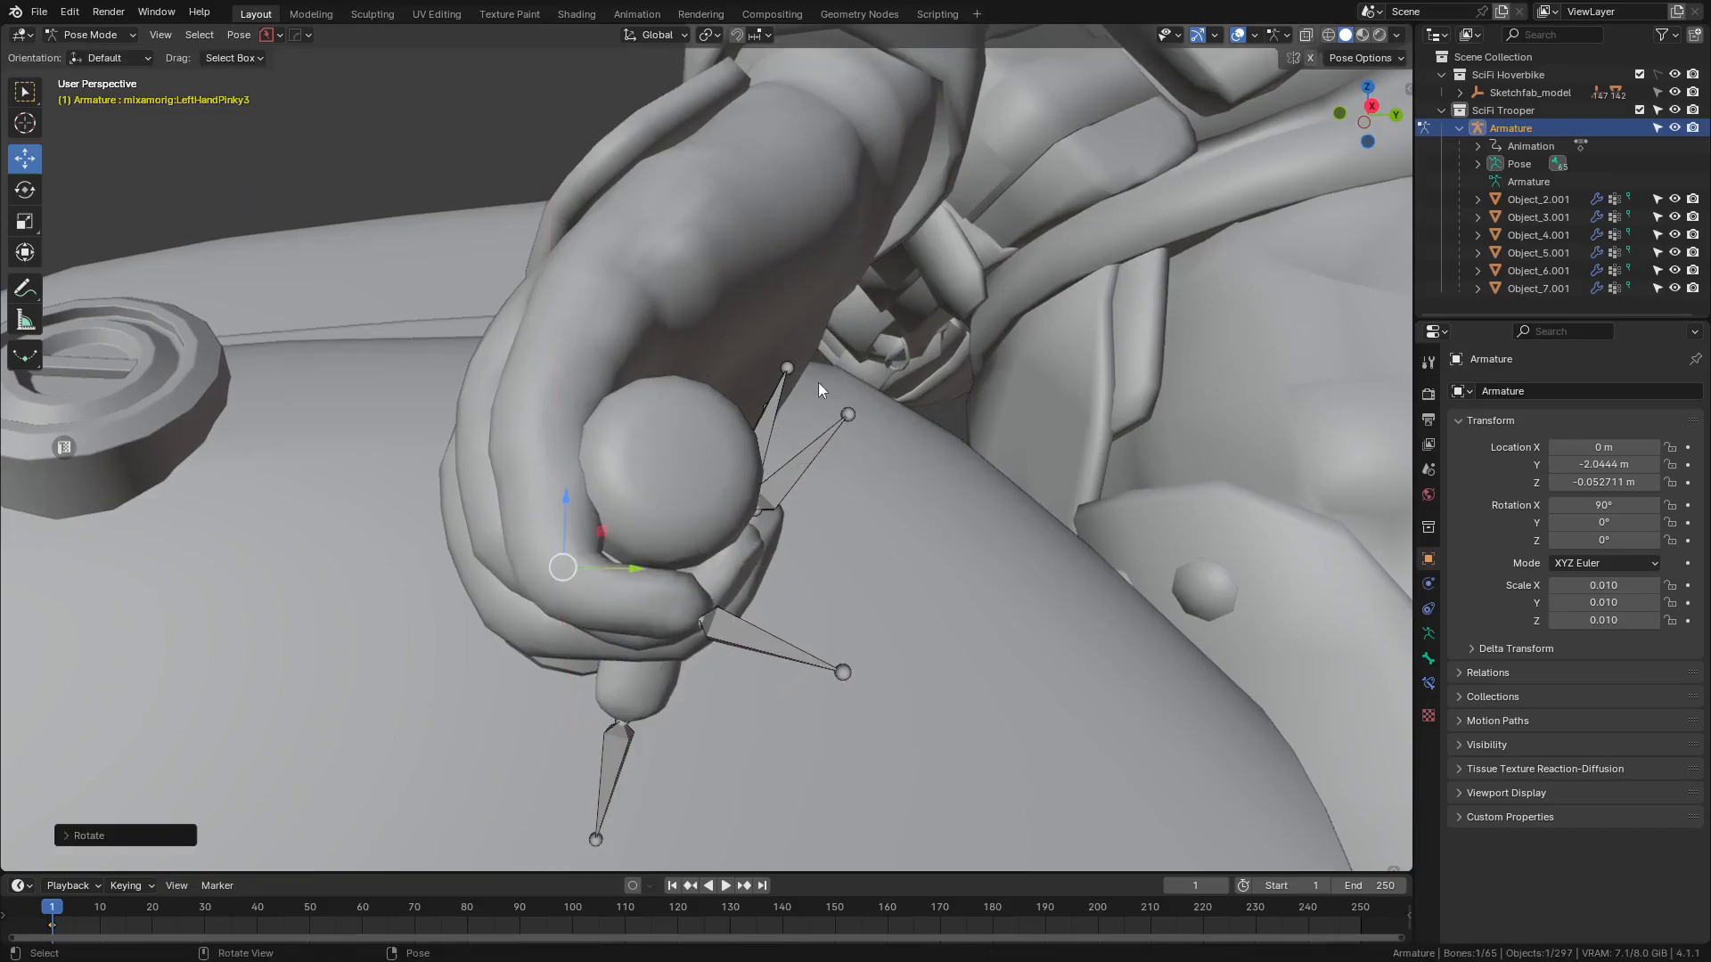
- Reselect the mixamorig:LeftHandPinky2 bone and rotate it about 5° more around the global X axis to tighten the little finger
key("shift+z")
key("z")
key("z")
left_click(287, 527)
left_click(555, 496)
key("z")
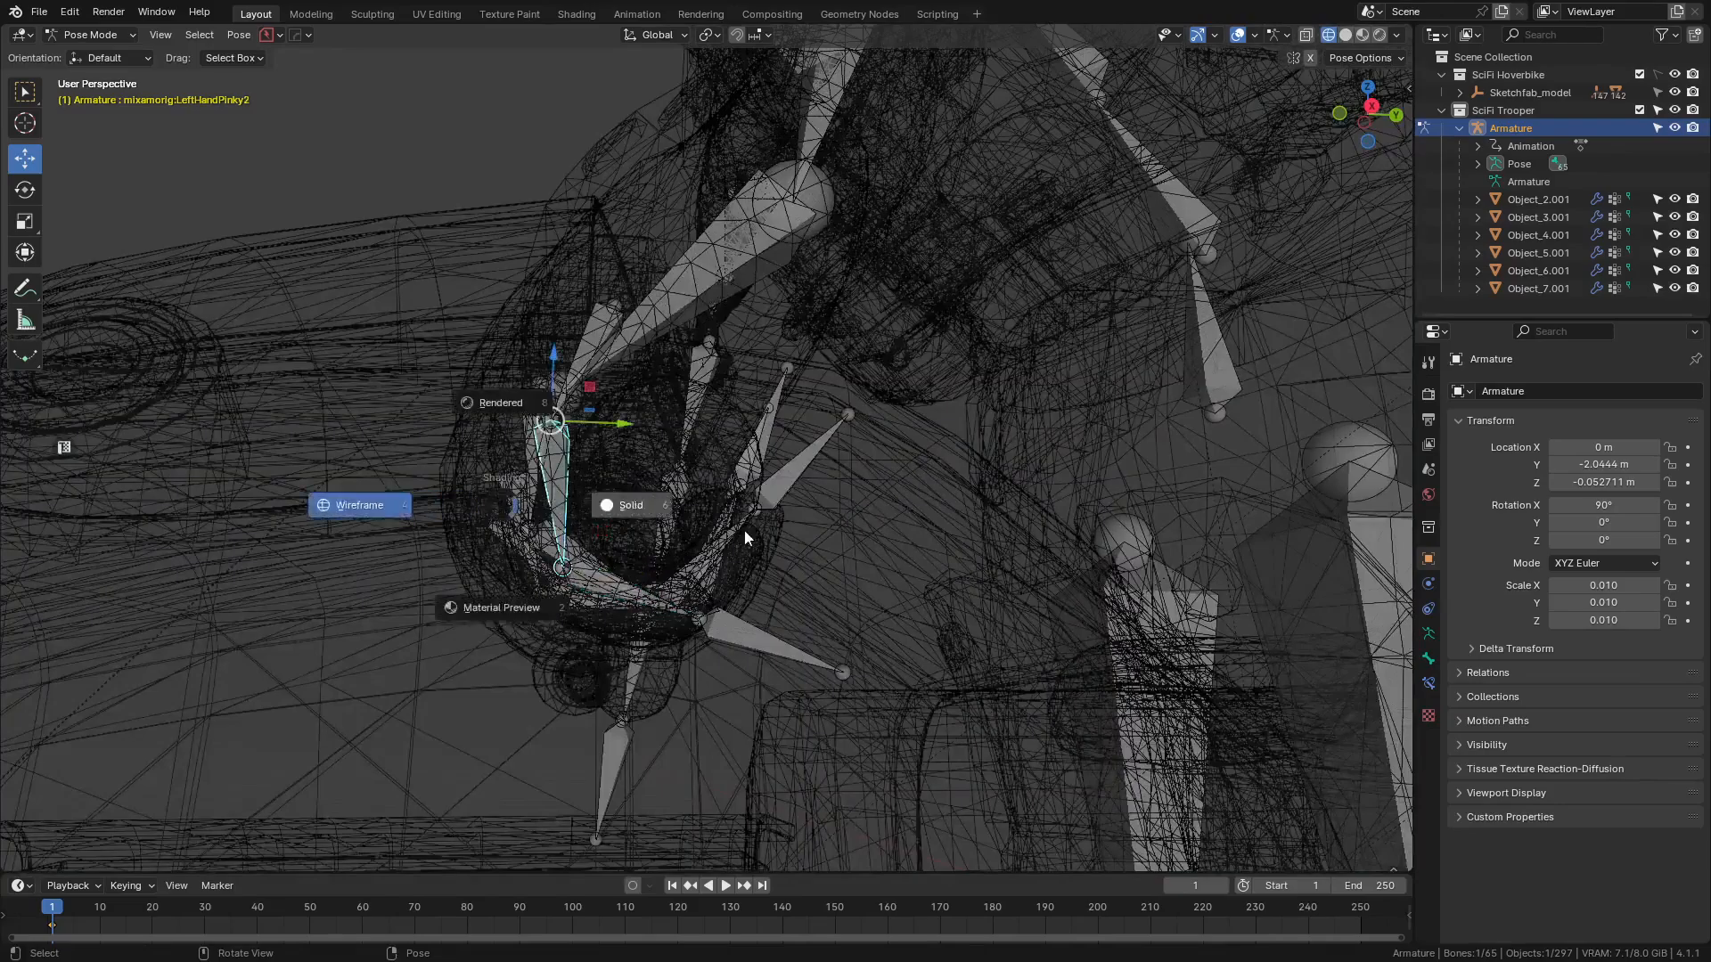
left_click(748, 532)
key("r")
key("x")
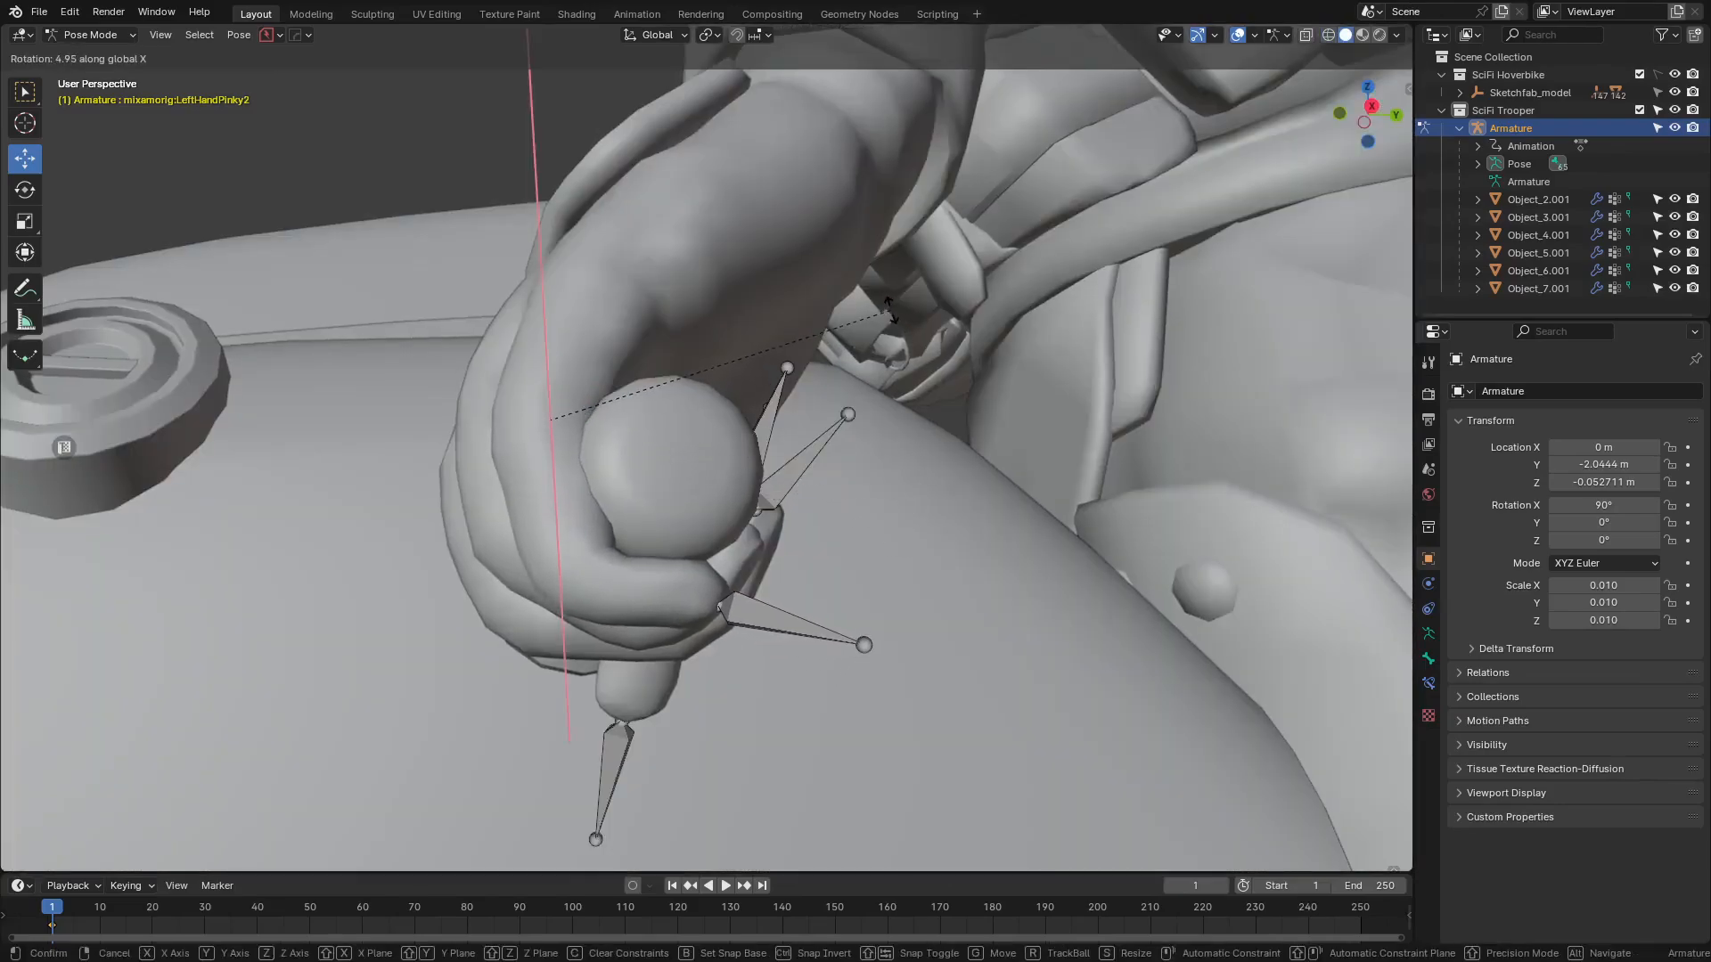
left_click(889, 311)
- Reselect the mixamorig:LeftHandPinky3 bone, fine-tune its rotation about the global X axis against the grip, and clear the bone selection
middle_click_drag(811, 709, 683, 732)
key("z")
left_click(531, 661)
middle_click_drag(531, 662, 647, 591)
left_click(623, 598)
key("z")
left_click(709, 639)
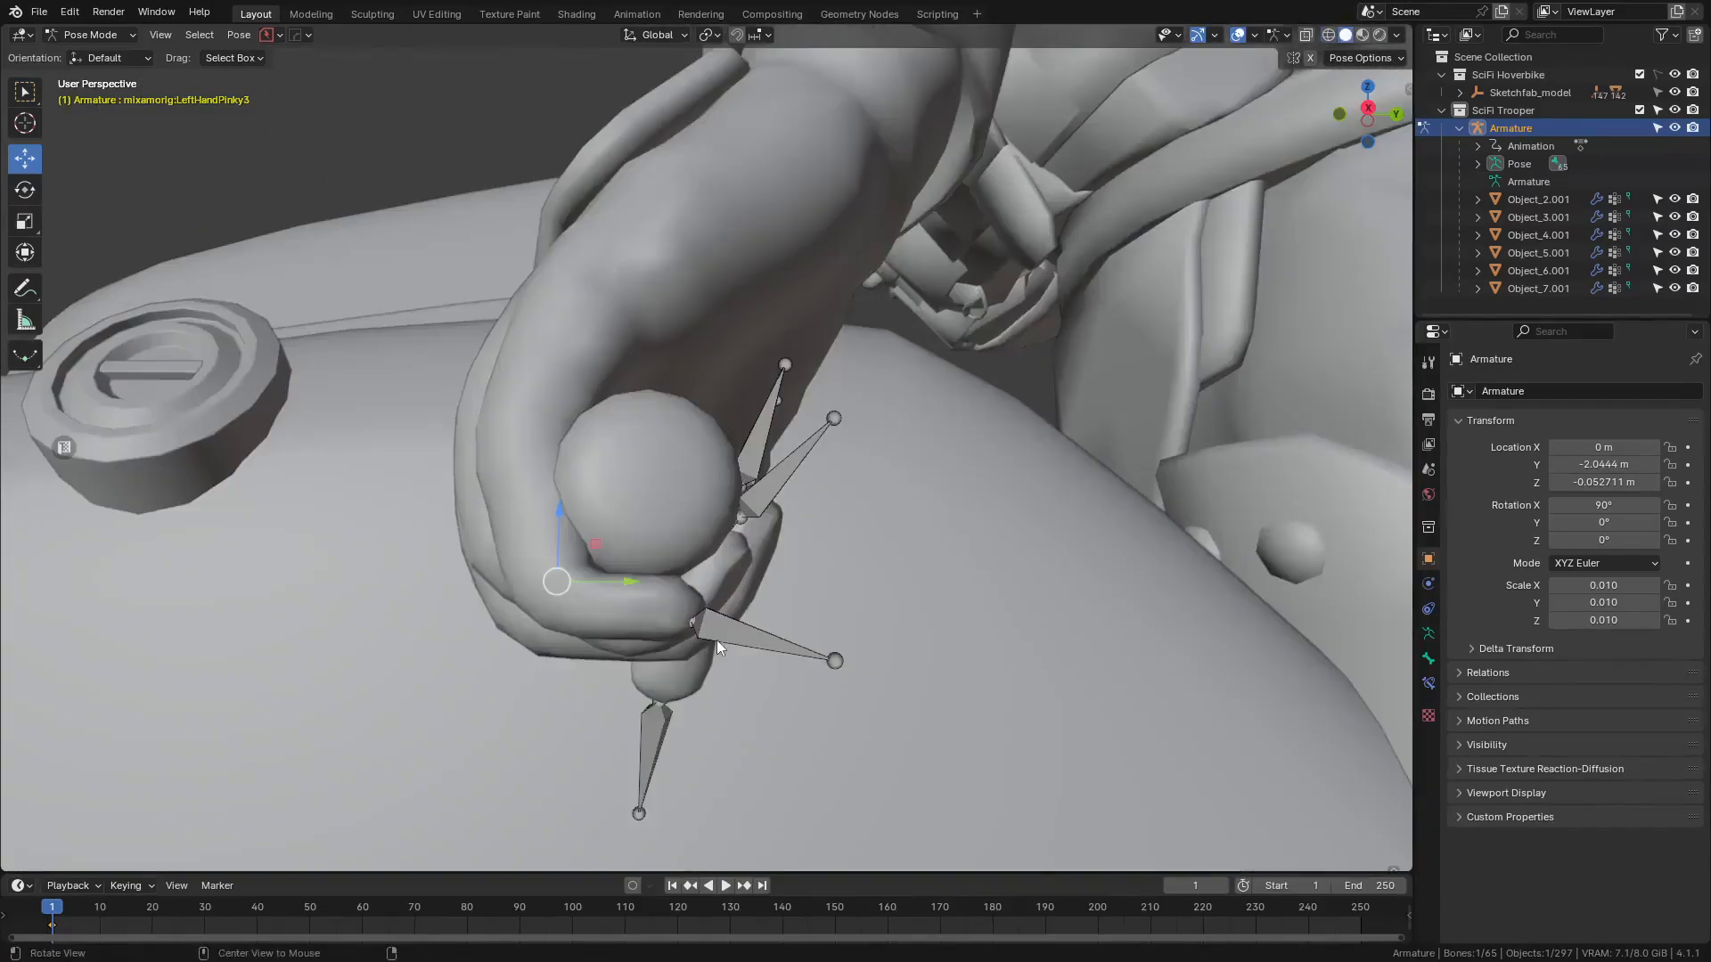
mouse_move(717, 640)
middle_mouse_down()
mouse_move(848, 617)
mouse_move(852, 580)
mouse_move(809, 613)
mouse_move(1261, 735)
mouse_move(989, 661)
mouse_move(996, 634)
mouse_move(794, 812)
mouse_move(513, 583)
mouse_move(579, 538)
mouse_move(756, 567)
mouse_move(847, 474)
mouse_move(657, 447)
mouse_move(592, 501)
mouse_move(757, 511)
mouse_move(542, 549)
mouse_move(846, 631)
mouse_move(981, 630)
mouse_move(699, 649)
mouse_move(737, 591)
middle_mouse_up()
key("r")
key("x")
left_click(853, 540)
left_click(1262, 738)
- Select the mixamorig:LeftHandThumb1 bone and rotate it about the global X axis to swing the thumb toward the handlebar
scroll(740, 506, "up", 6)
key("shift+z")
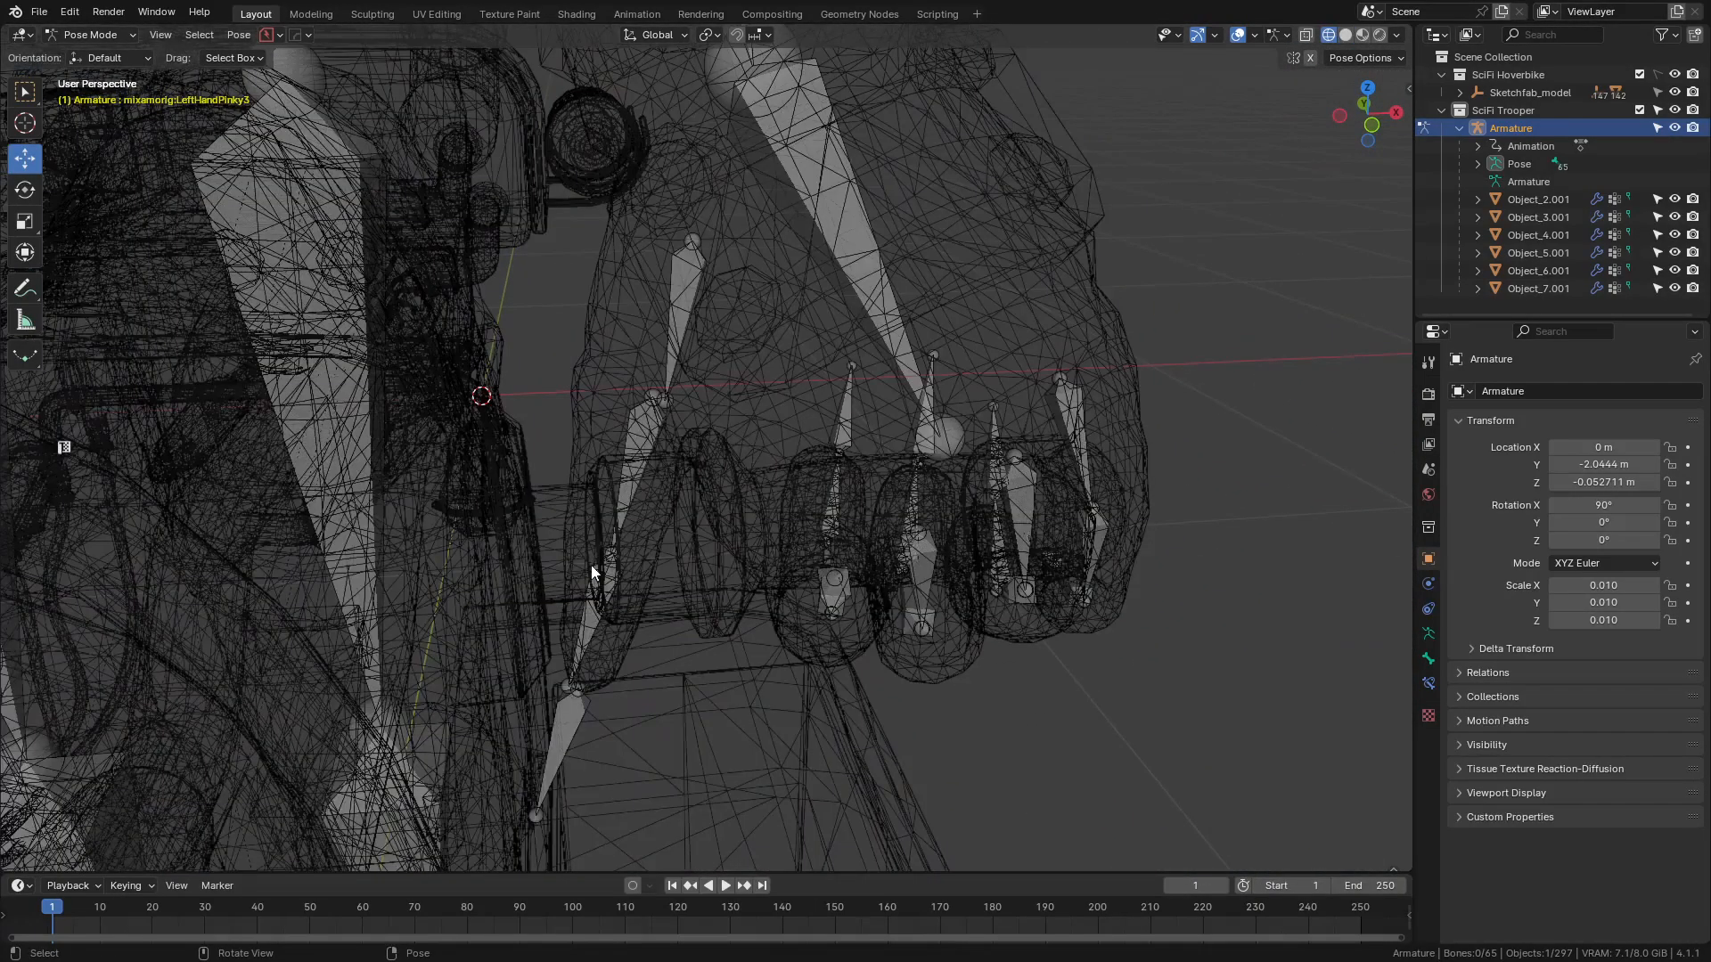
left_click(716, 532)
key("r")
key("x")
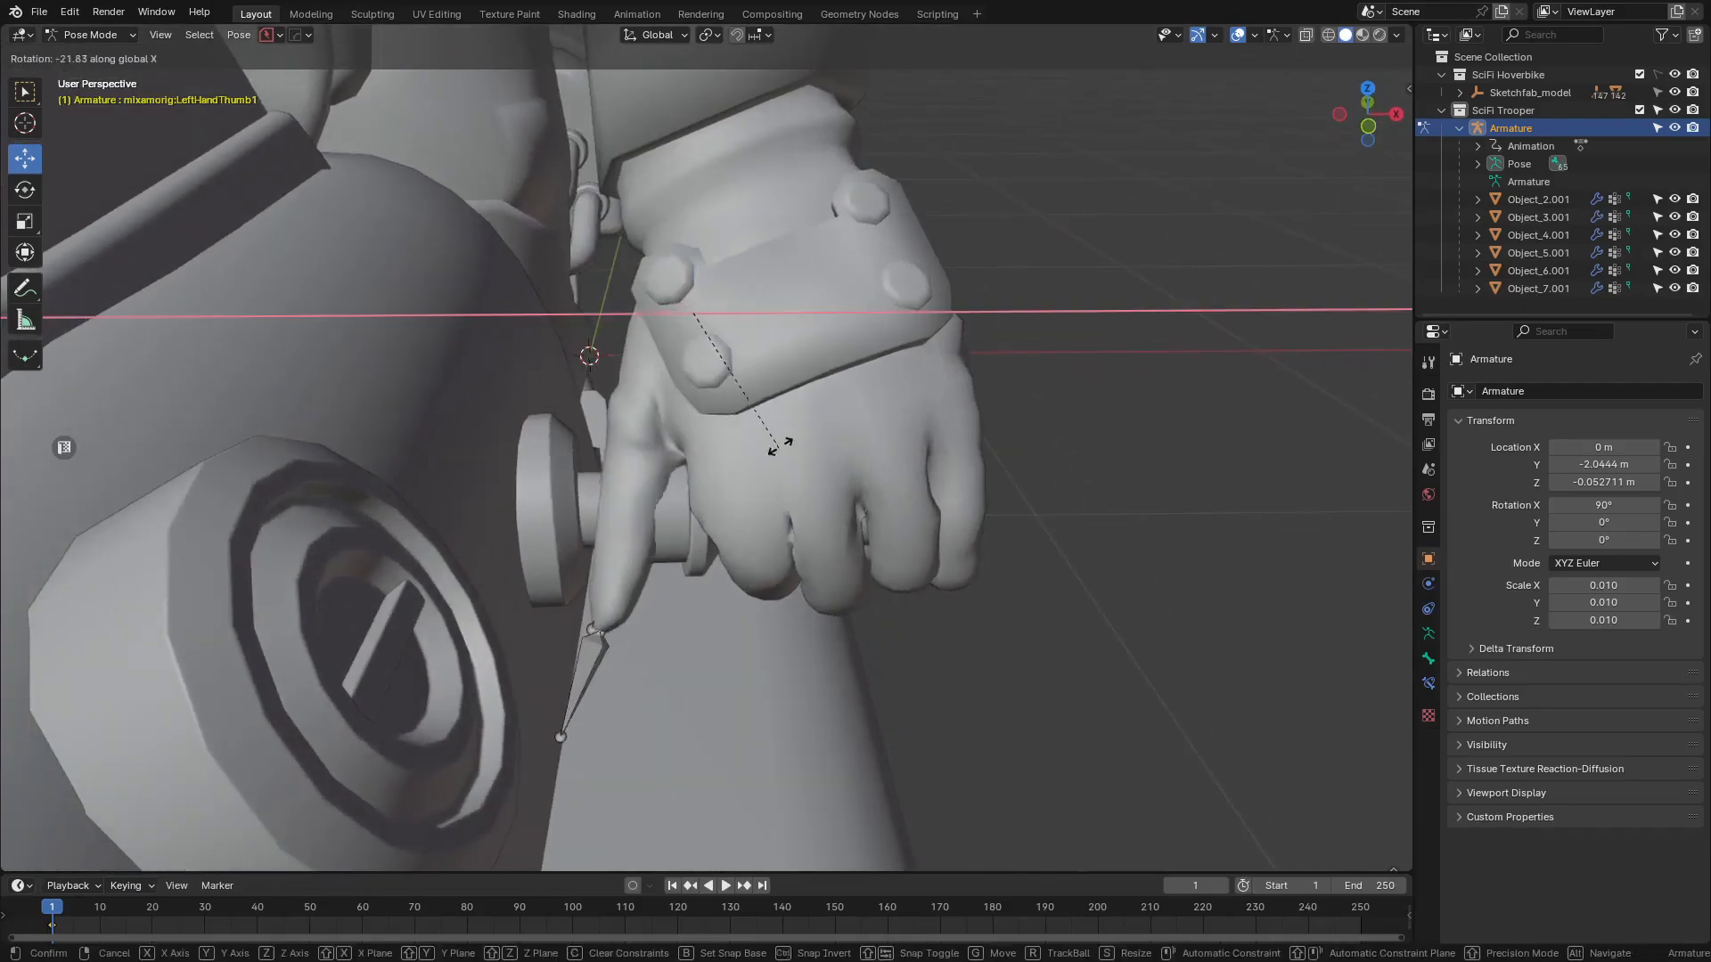
left_click(772, 392)
- Select the mixamorig:LeftHandThumb2 bone and rotate it about the global X axis to lay the thumb over the handlebar
middle_click_drag(789, 498, 723, 460)
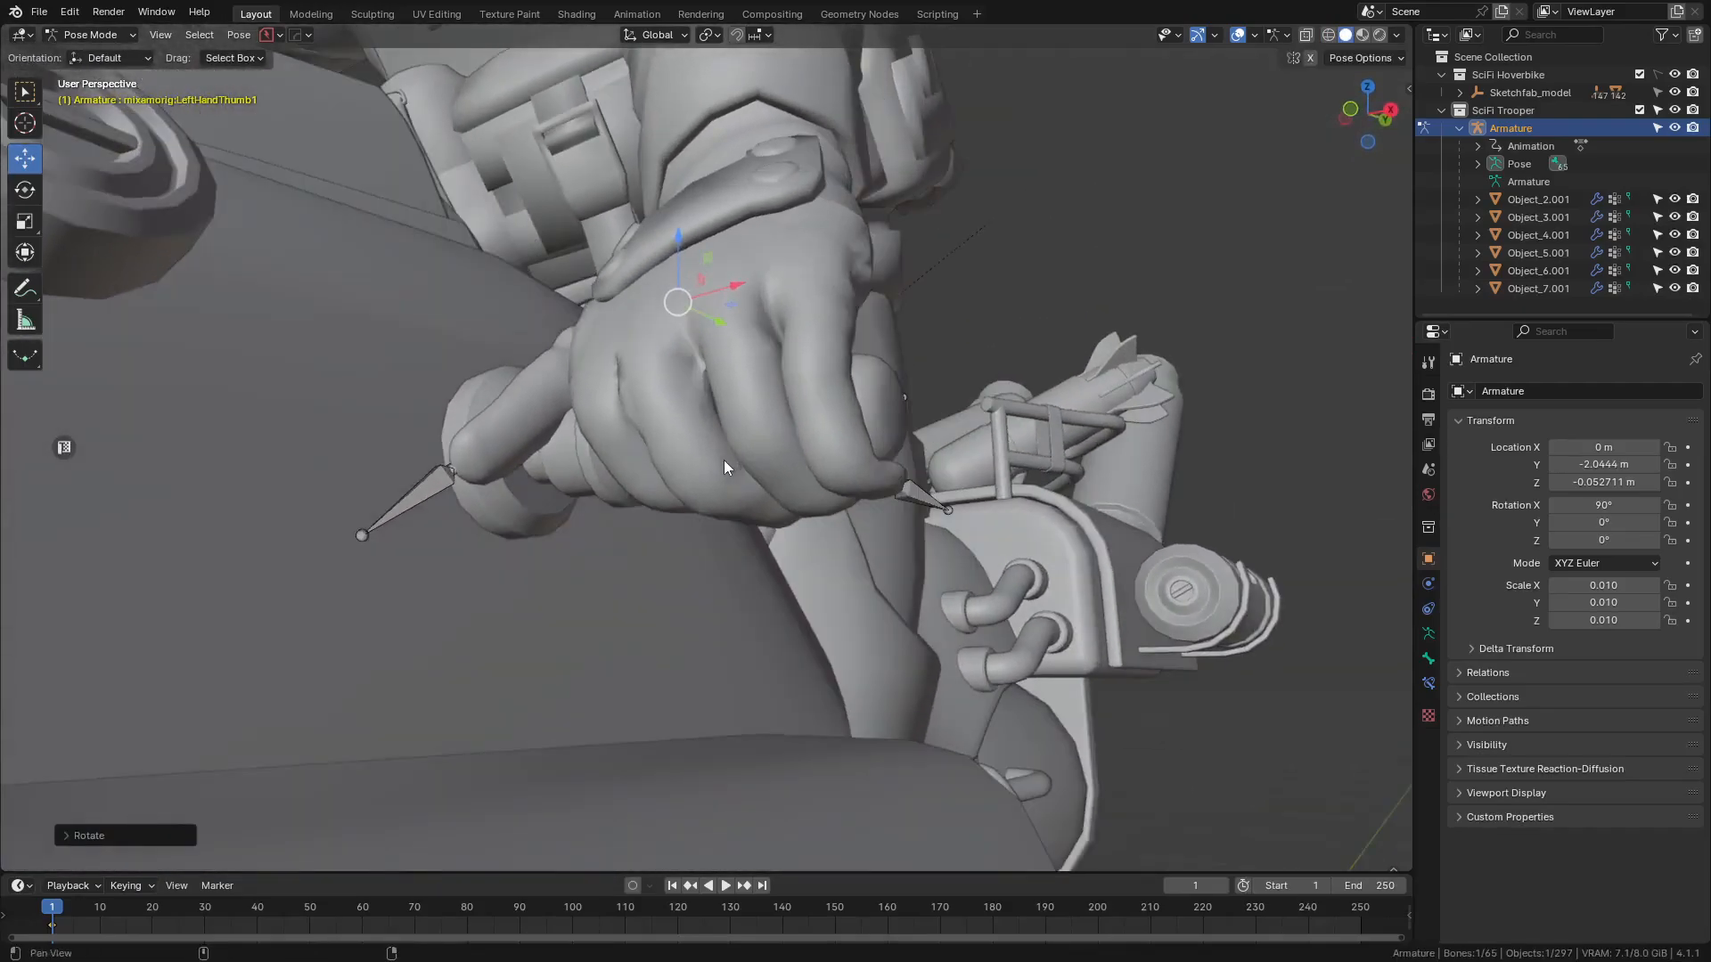
key("z")
left_click(355, 562)
middle_click_drag(356, 562, 710, 517)
left_click(707, 451)
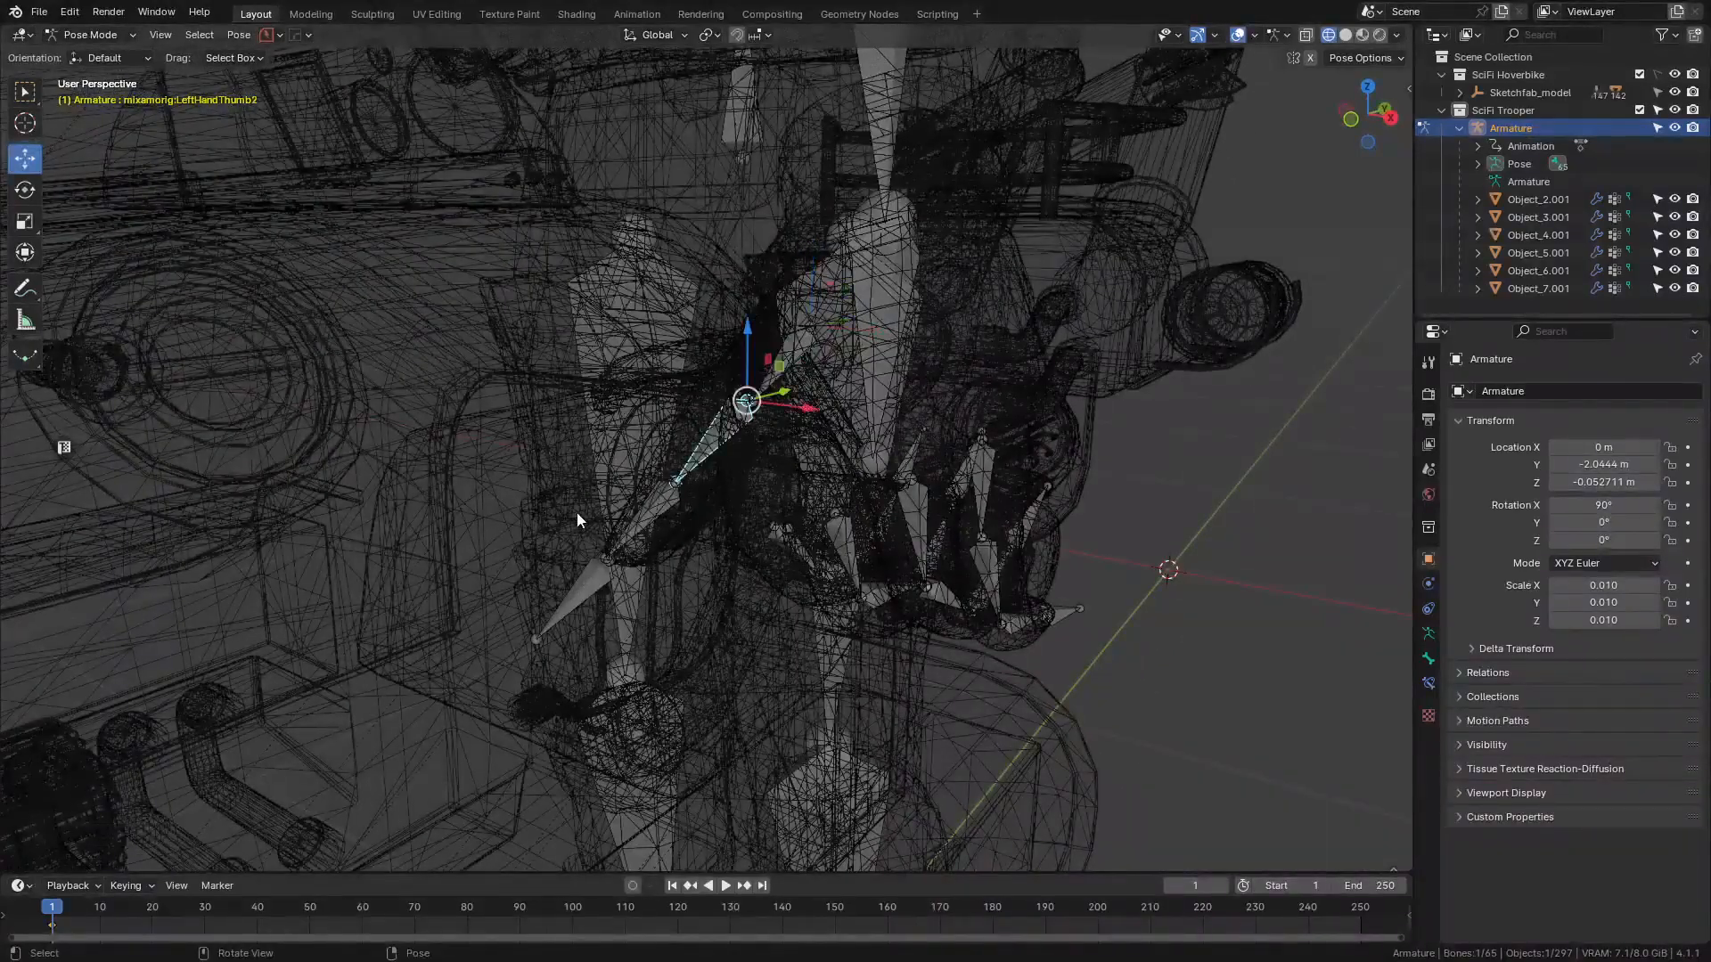
key("shift+z")
mouse_move(575, 520)
middle_mouse_down()
mouse_move(766, 580)
mouse_move(815, 490)
middle_mouse_up()
key("r")
key("x")
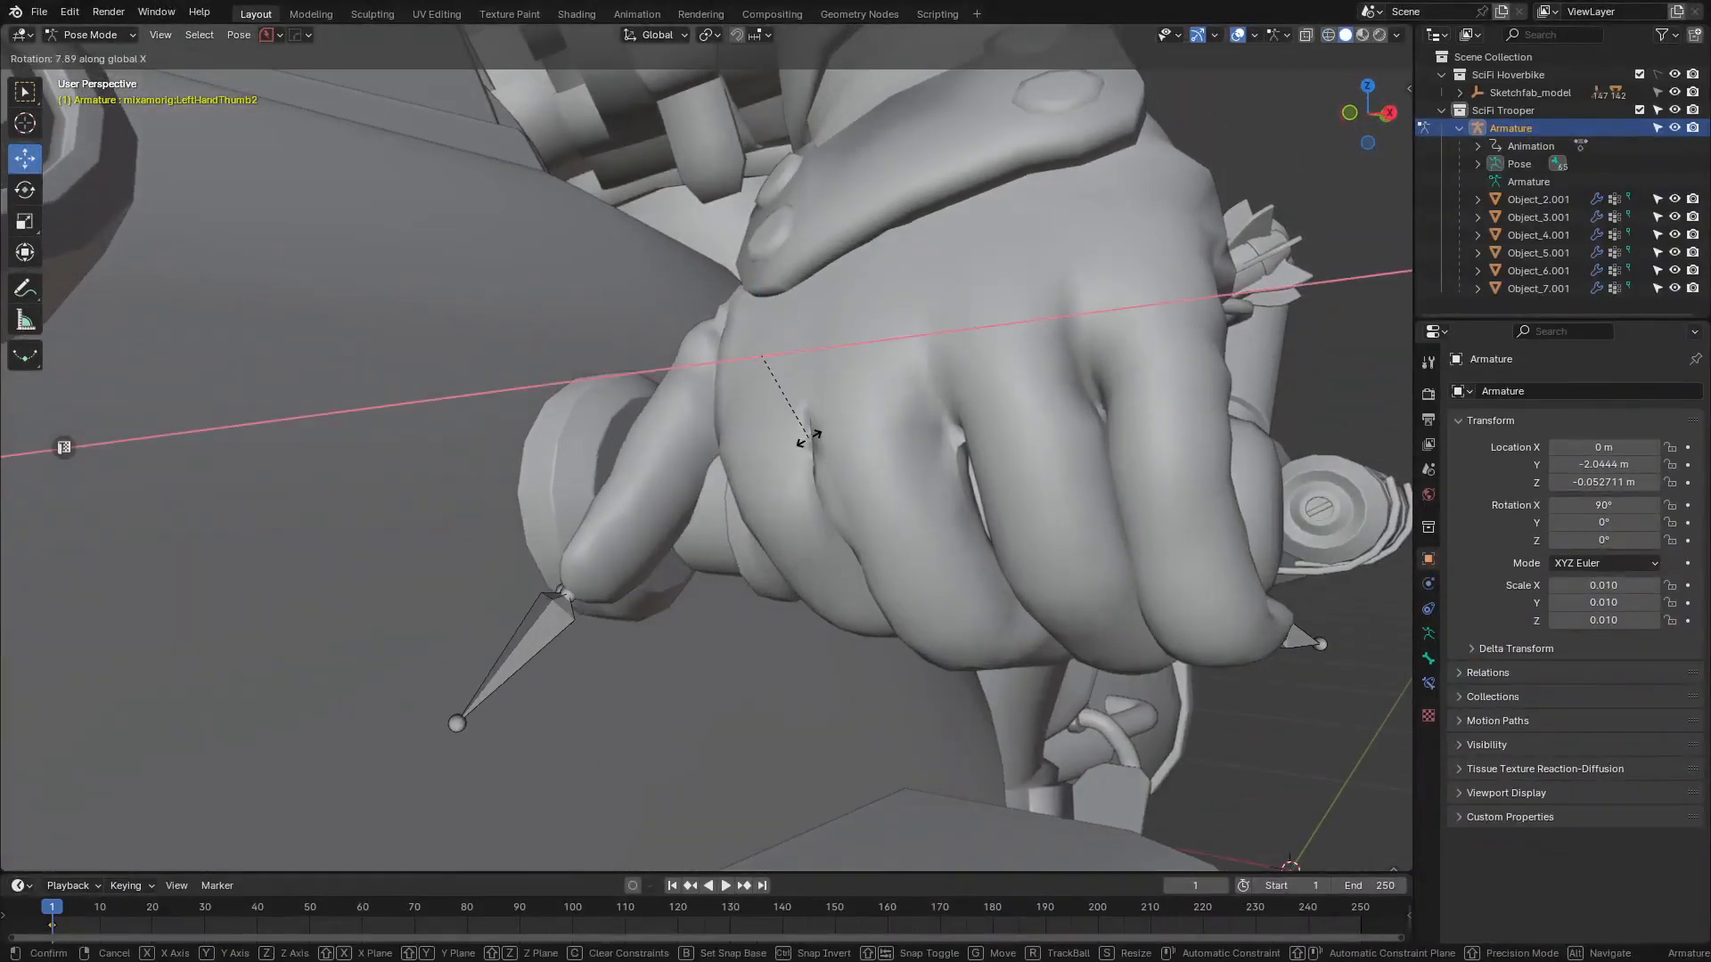
left_click(809, 436)
- Rotate the mixamorig:LeftHandThumb3 bone about the global X axis to bend the thumb tip down around the handlebar, then deselect it
key("shift+z")
key("shift+z")
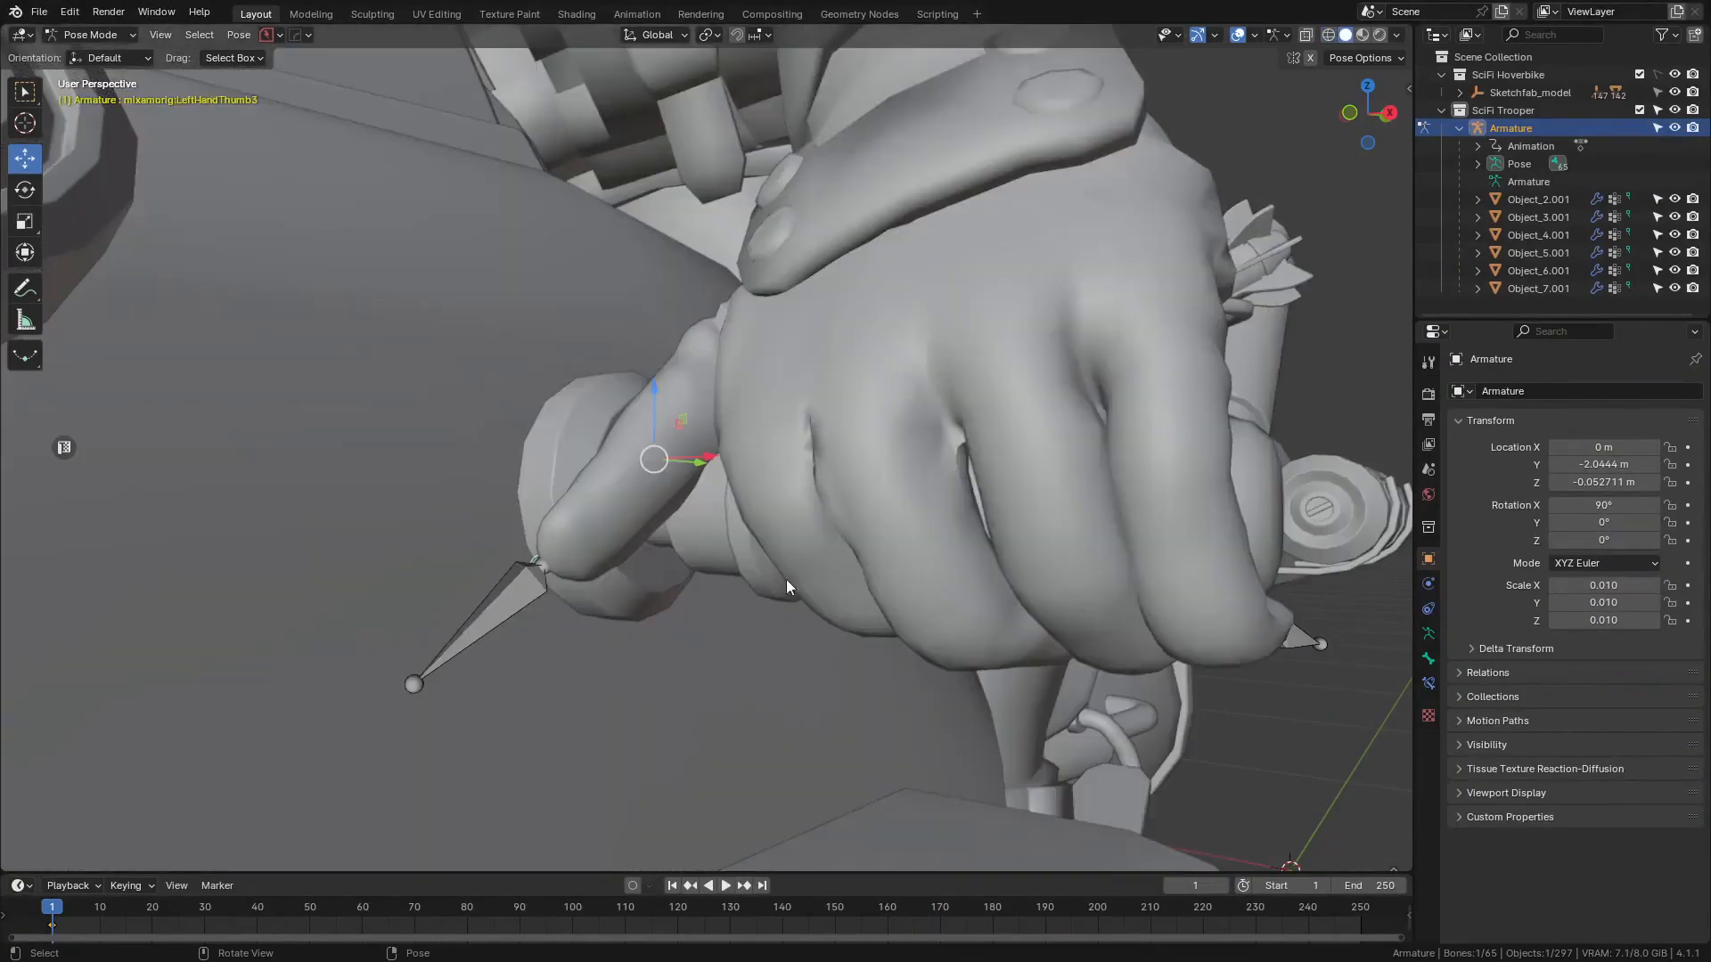
middle_click_drag(786, 579, 682, 543)
left_click(681, 542)
key("r")
key("x")
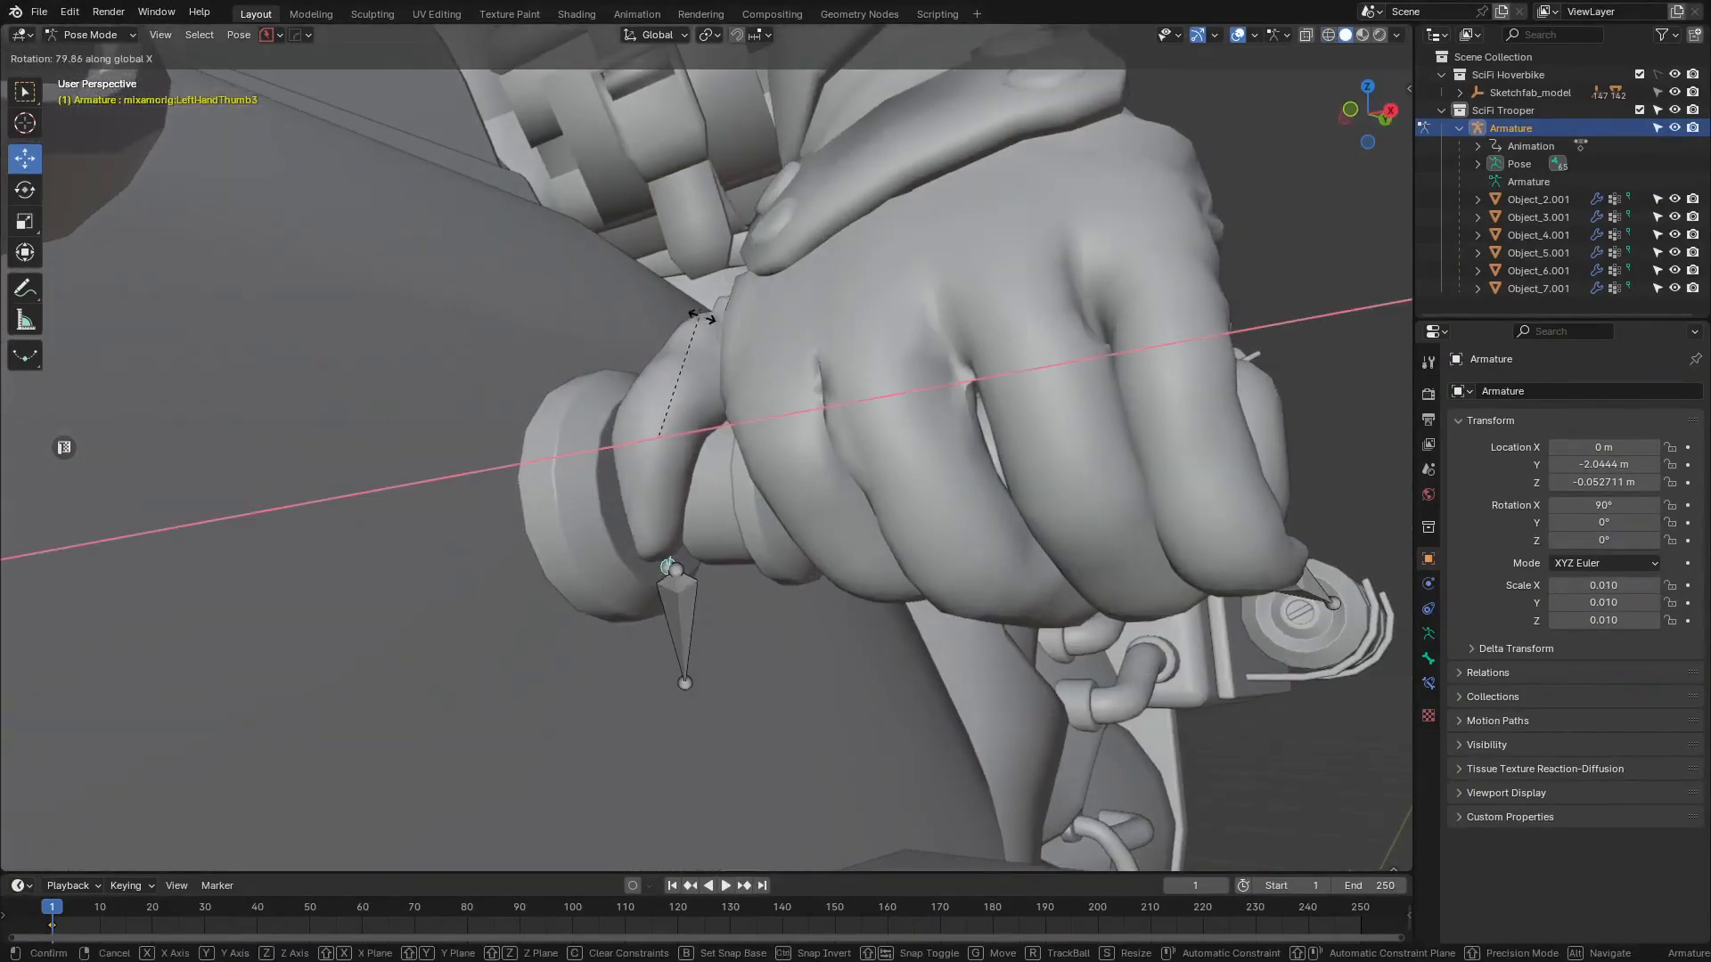
left_click(722, 329)
scroll(825, 456, "down", 4)
middle_click_drag(825, 456, 696, 717)
left_click(1140, 508)
- Reselect the mixamorig:LeftHandThumb1 bone and fine-tune its rotation about the global X axis so the thumb sits against the handlebar
scroll(1158, 509, "down", 4)
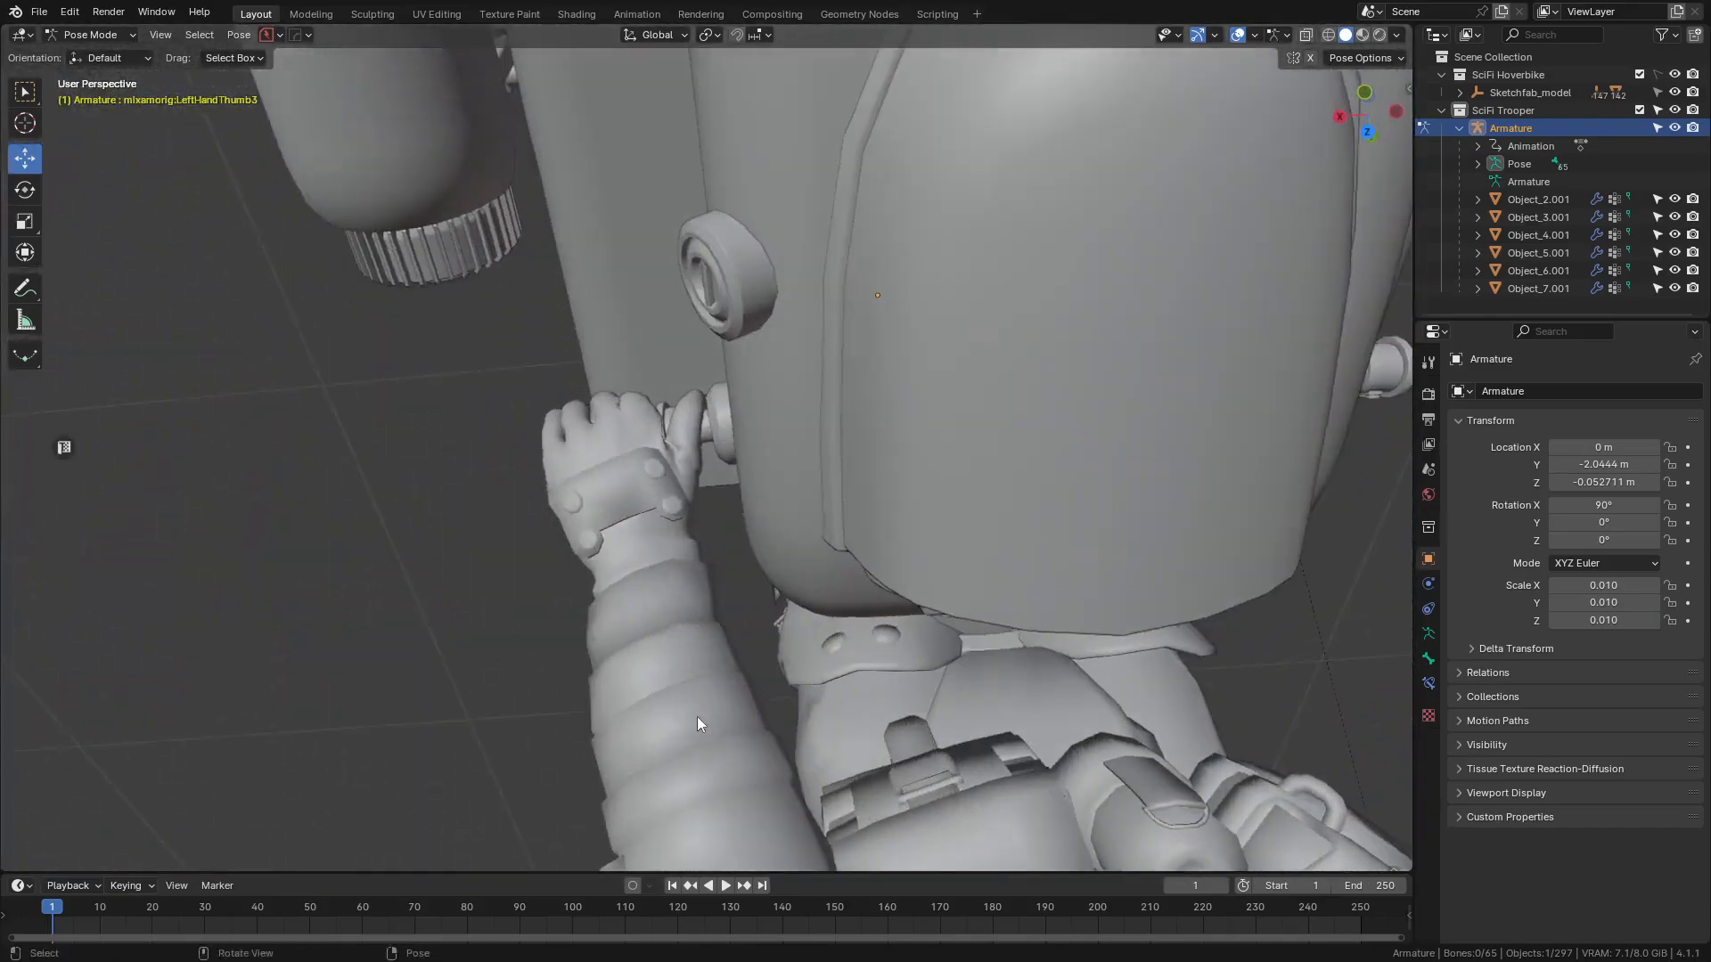
scroll(592, 467, "up", 4)
mouse_move(592, 467)
middle_mouse_down()
mouse_move(746, 493)
mouse_move(652, 478)
mouse_move(794, 482)
mouse_move(688, 490)
middle_mouse_up()
scroll(794, 482, "up", 2)
scroll(800, 501, "up", 2)
left_click(690, 492)
key("shift+z")
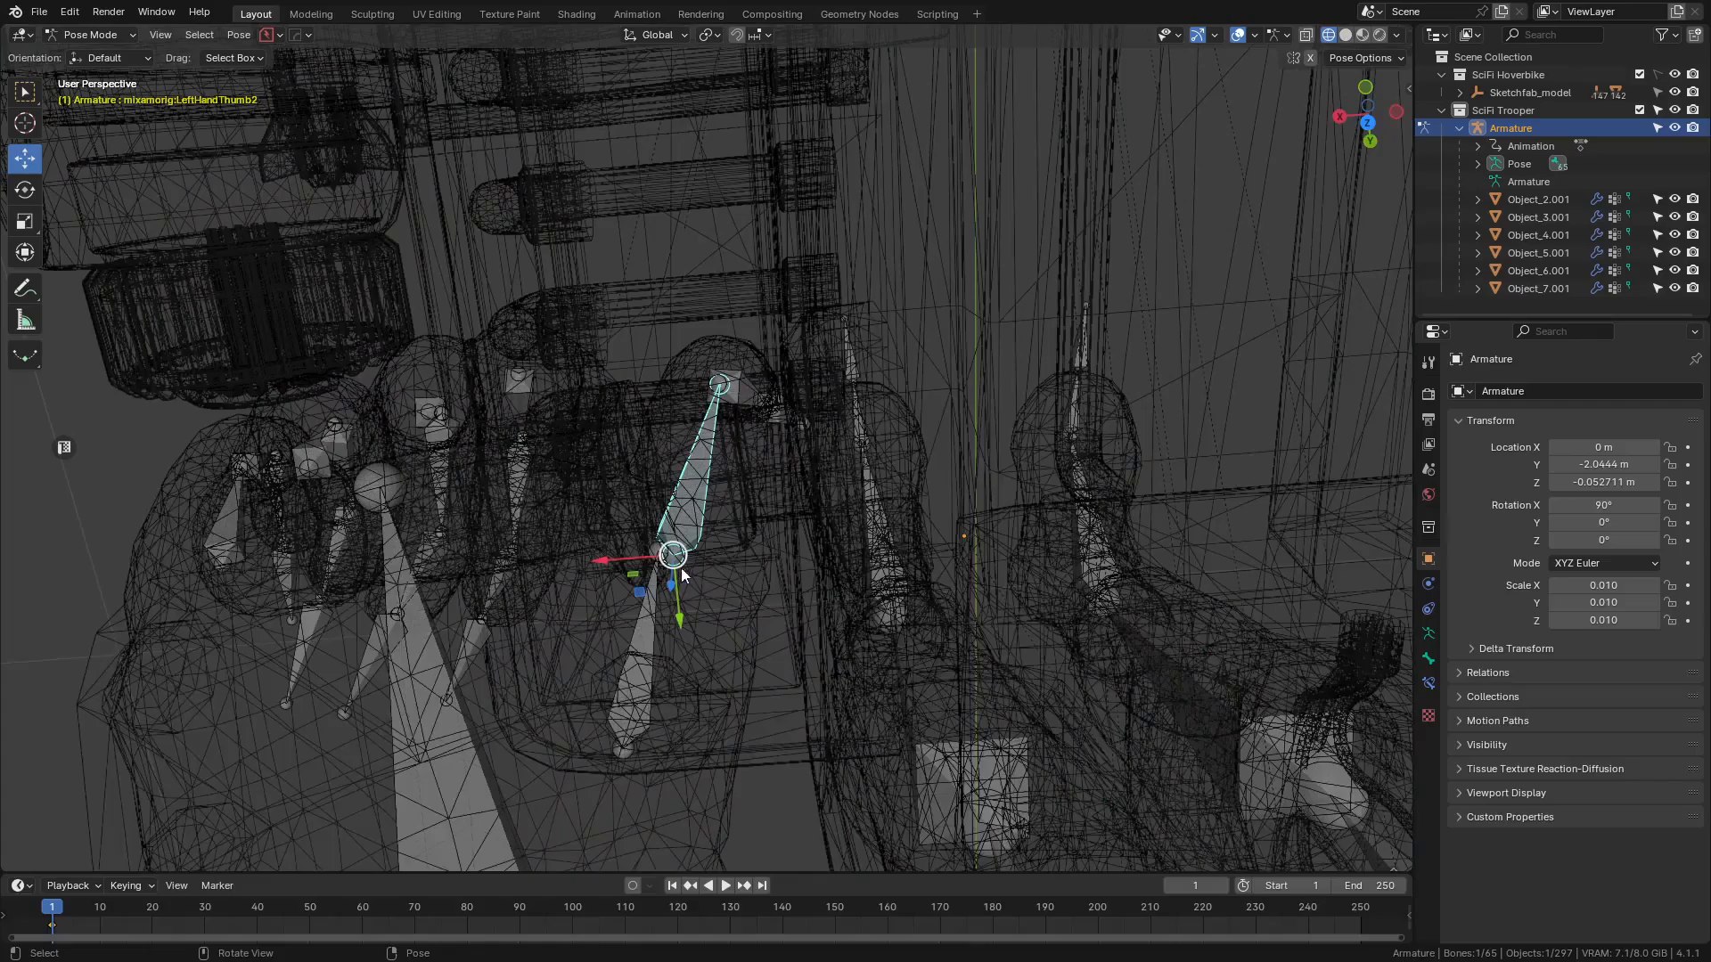
middle_click_drag(678, 642, 728, 588)
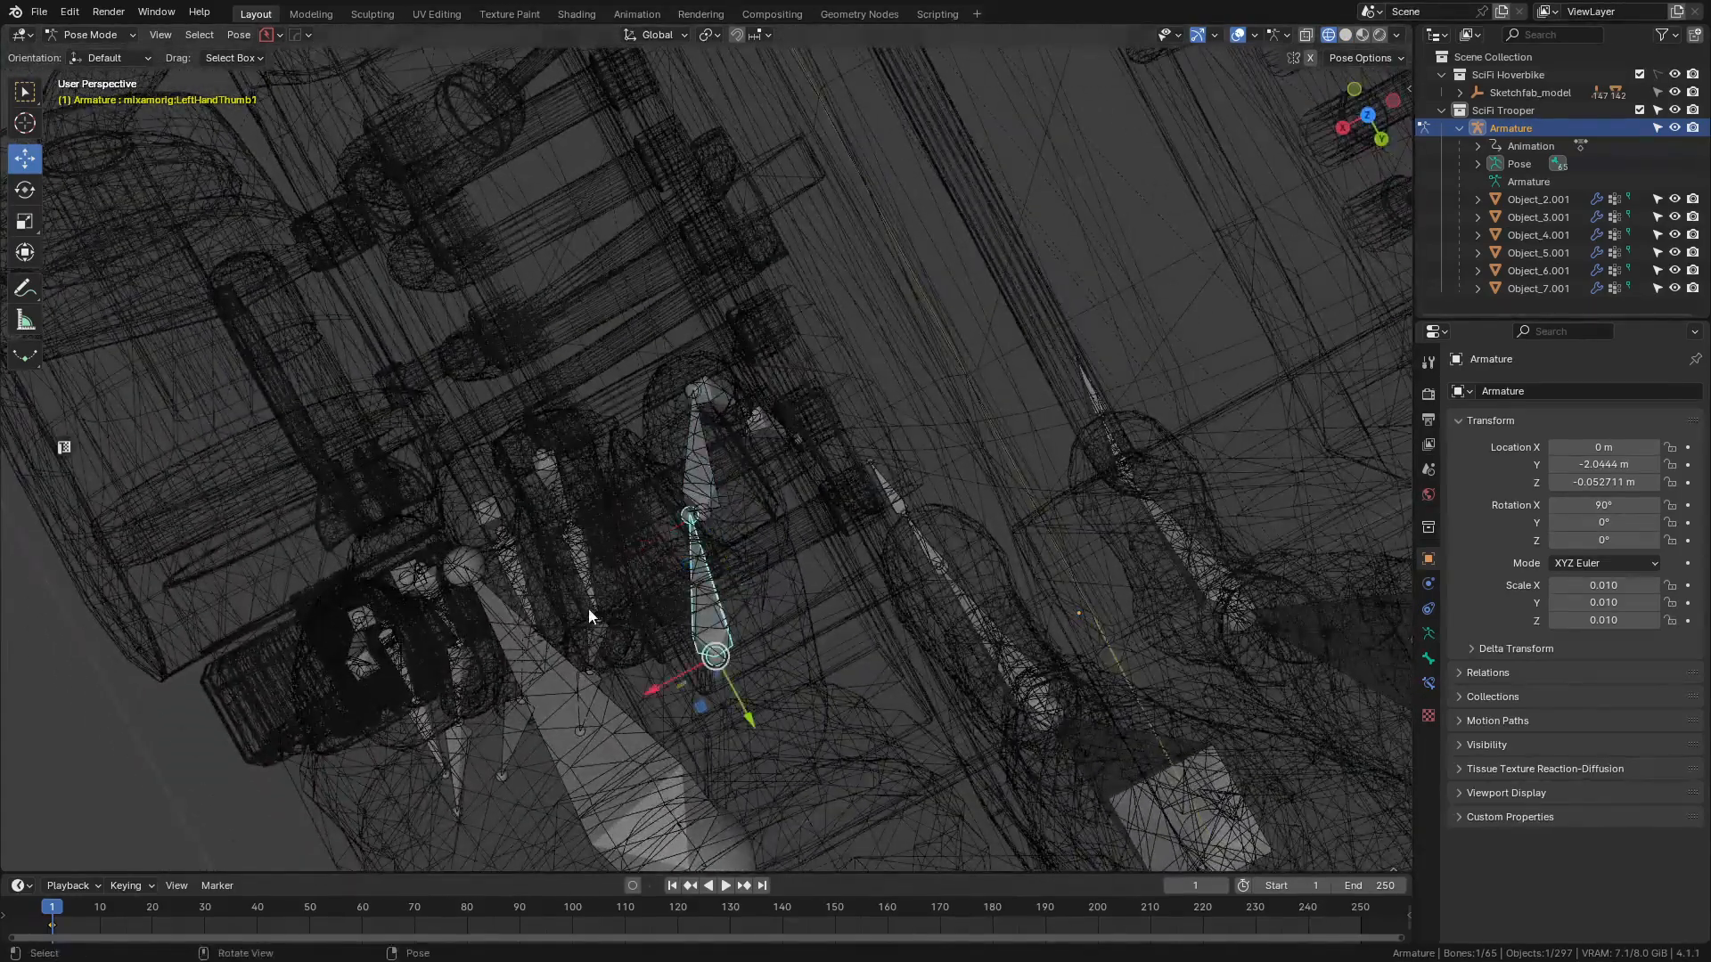
key("shift+z")
mouse_move(588, 614)
middle_mouse_down()
mouse_move(782, 548)
mouse_move(842, 559)
mouse_move(922, 545)
mouse_move(923, 515)
mouse_move(939, 527)
middle_mouse_up()
key("r")
key("x")
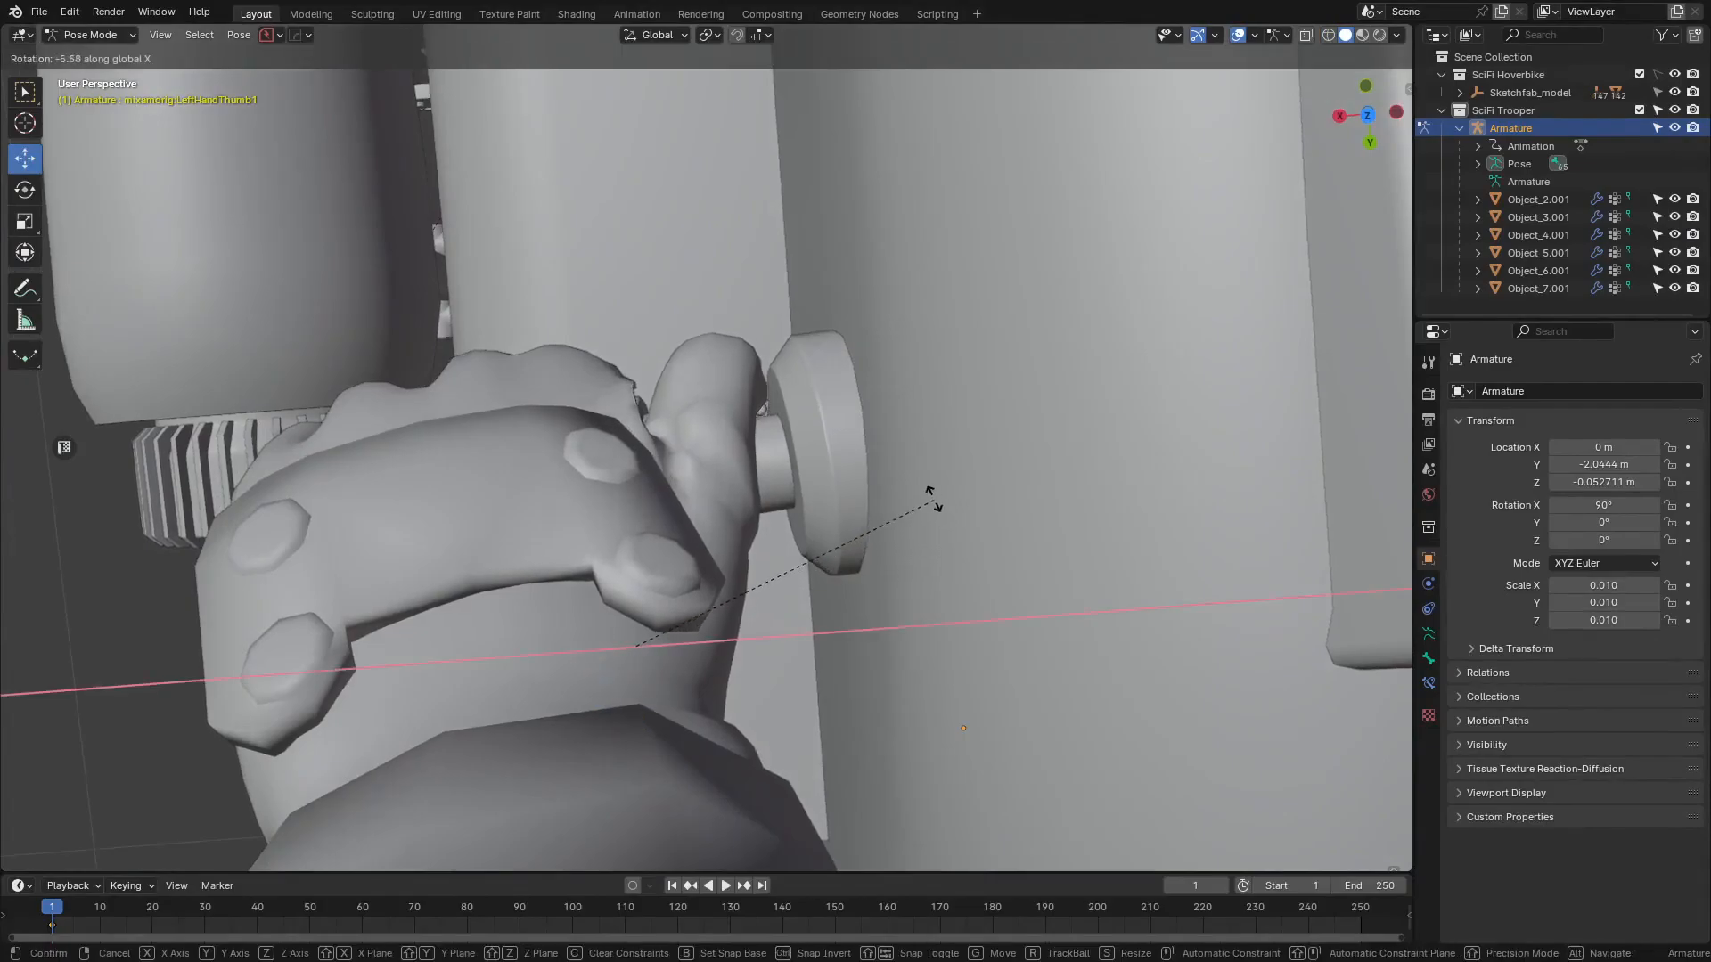
right_click(937, 575)
key("r")
key("x")
left_click(936, 571)
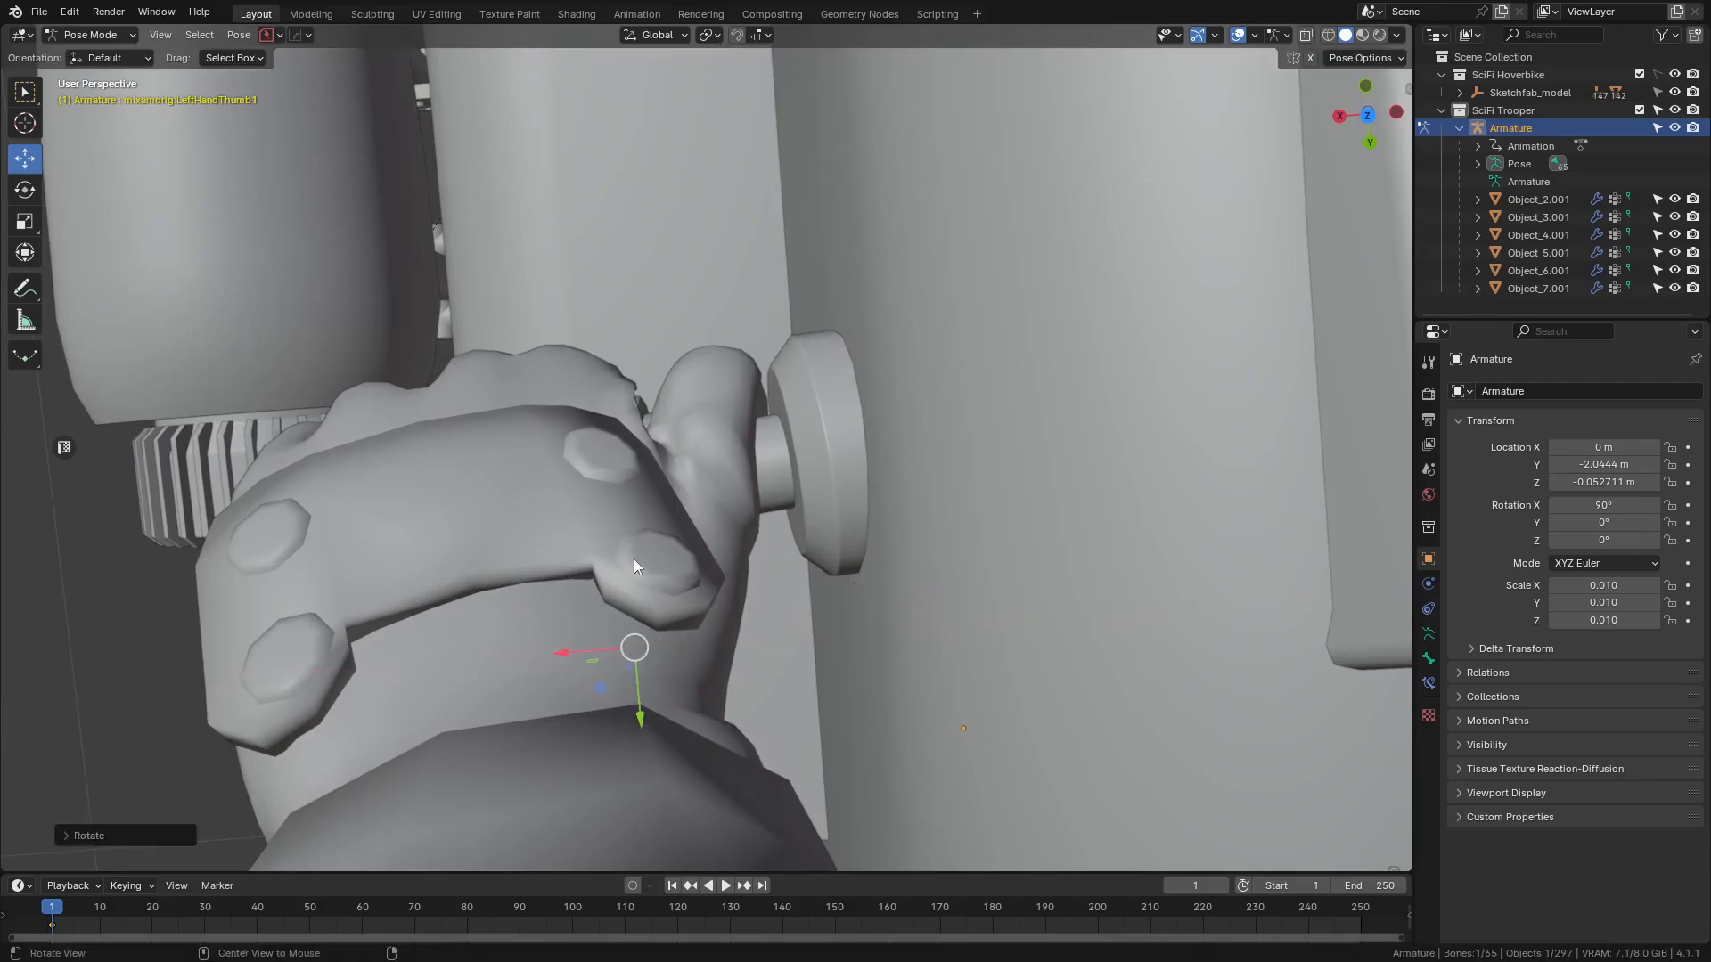
- Examine the left hand's grip up close and the rider's overall pose on the hoverbike, leaving no bone selected
middle_click_drag(633, 559, 672, 317)
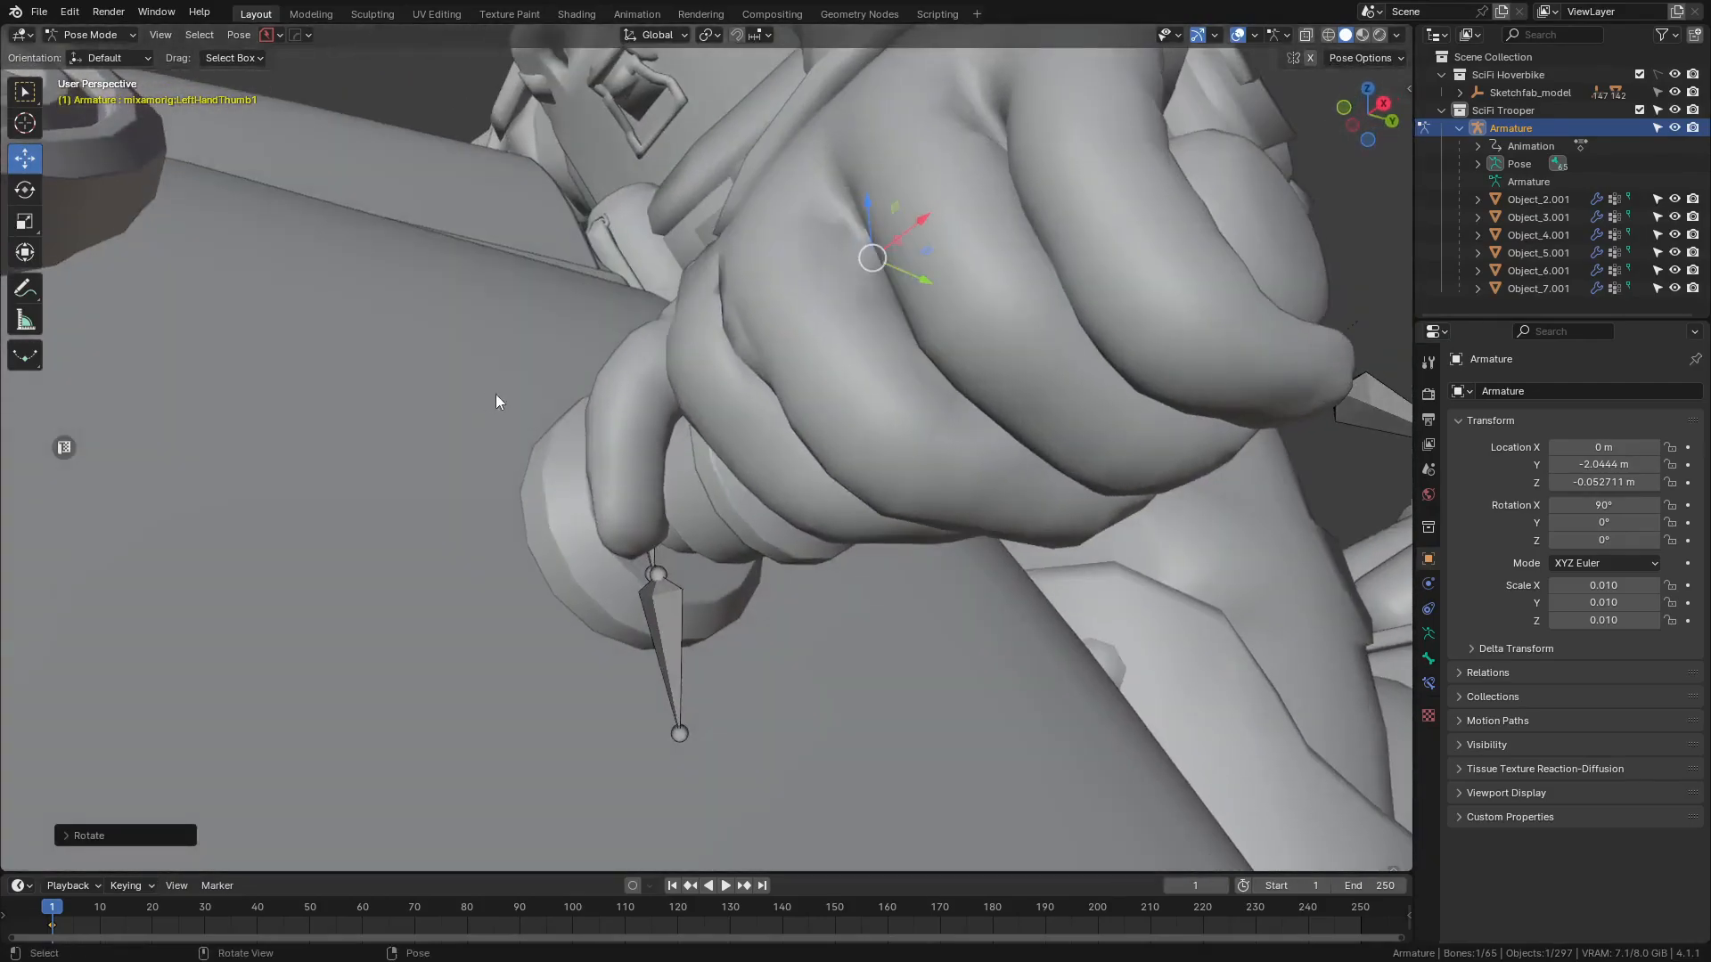
middle_click_drag(495, 395, 757, 234)
middle_click_drag(728, 311, 743, 379)
scroll(761, 381, "down", 6)
scroll(694, 337, "down", 3)
scroll(734, 404, "down", 4)
left_click(914, 432)
key("Left")
scroll(736, 431, "up", 4)
key("ctrl+z")
scroll(816, 432, "down", 3)
left_click(835, 362)
middle_click_drag(526, 337, 617, 324)
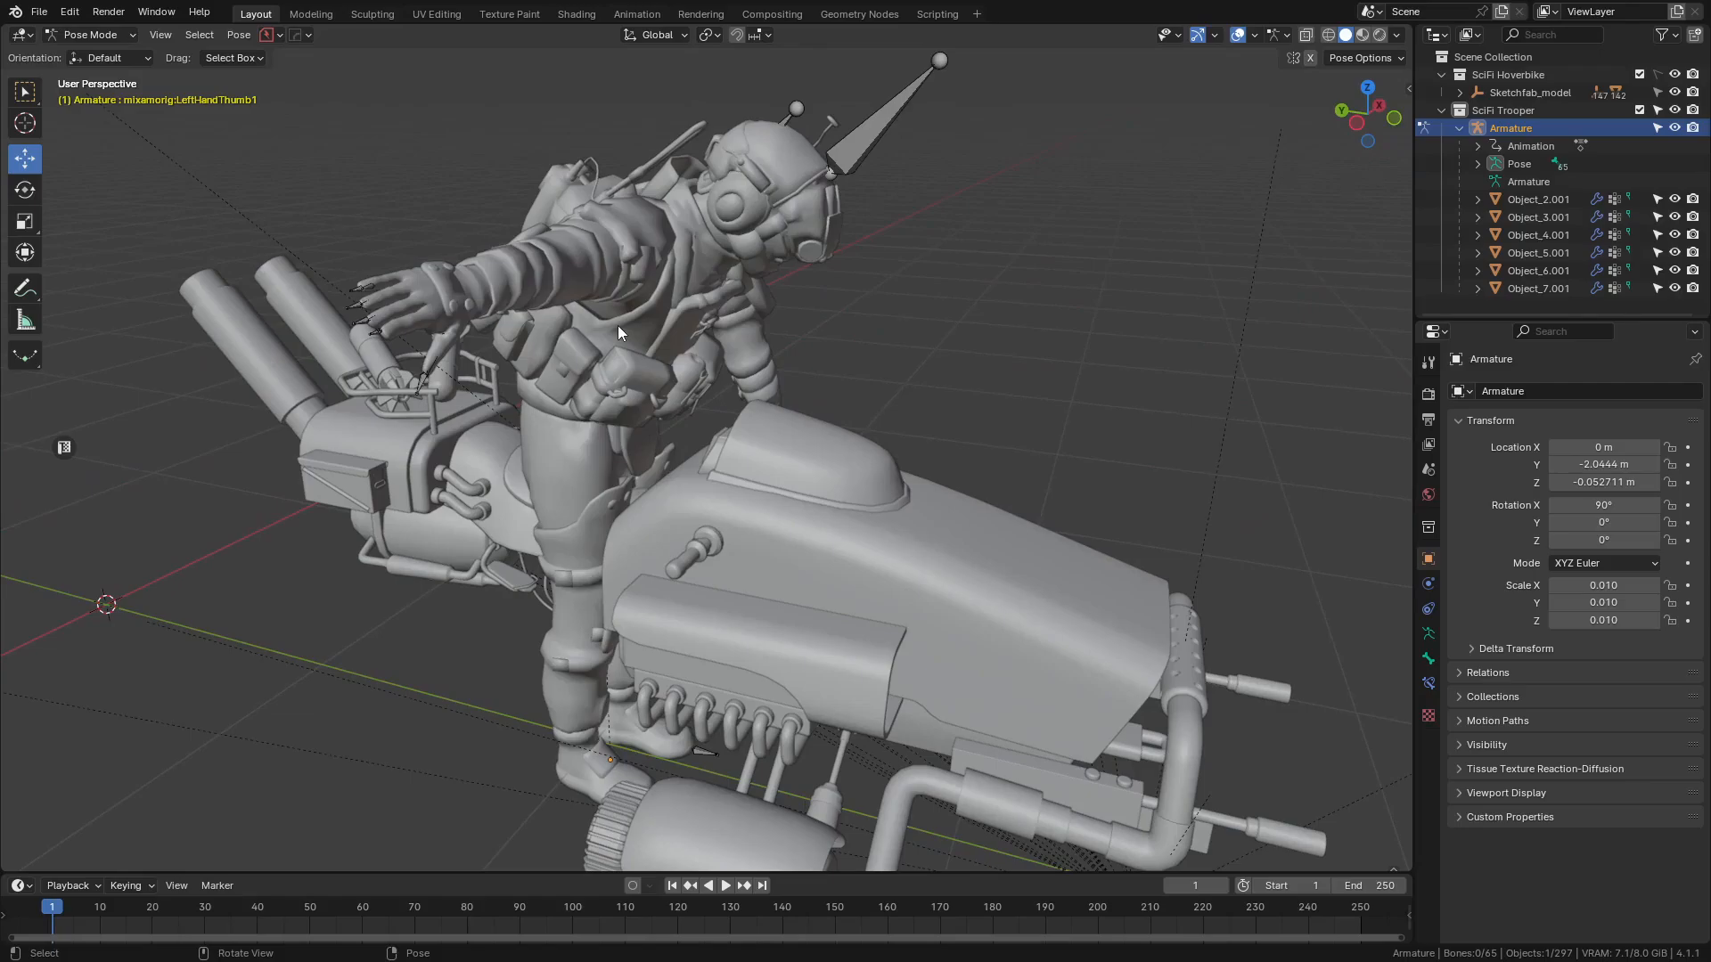
- Select the mixamorig:RightArm bone and rotate it in the front view to lower the outstretched right arm beside the body
mouse_move(618, 324)
middle_mouse_down()
mouse_move(537, 316)
mouse_move(651, 318)
middle_mouse_up()
key("shift+z")
key("KP_1")
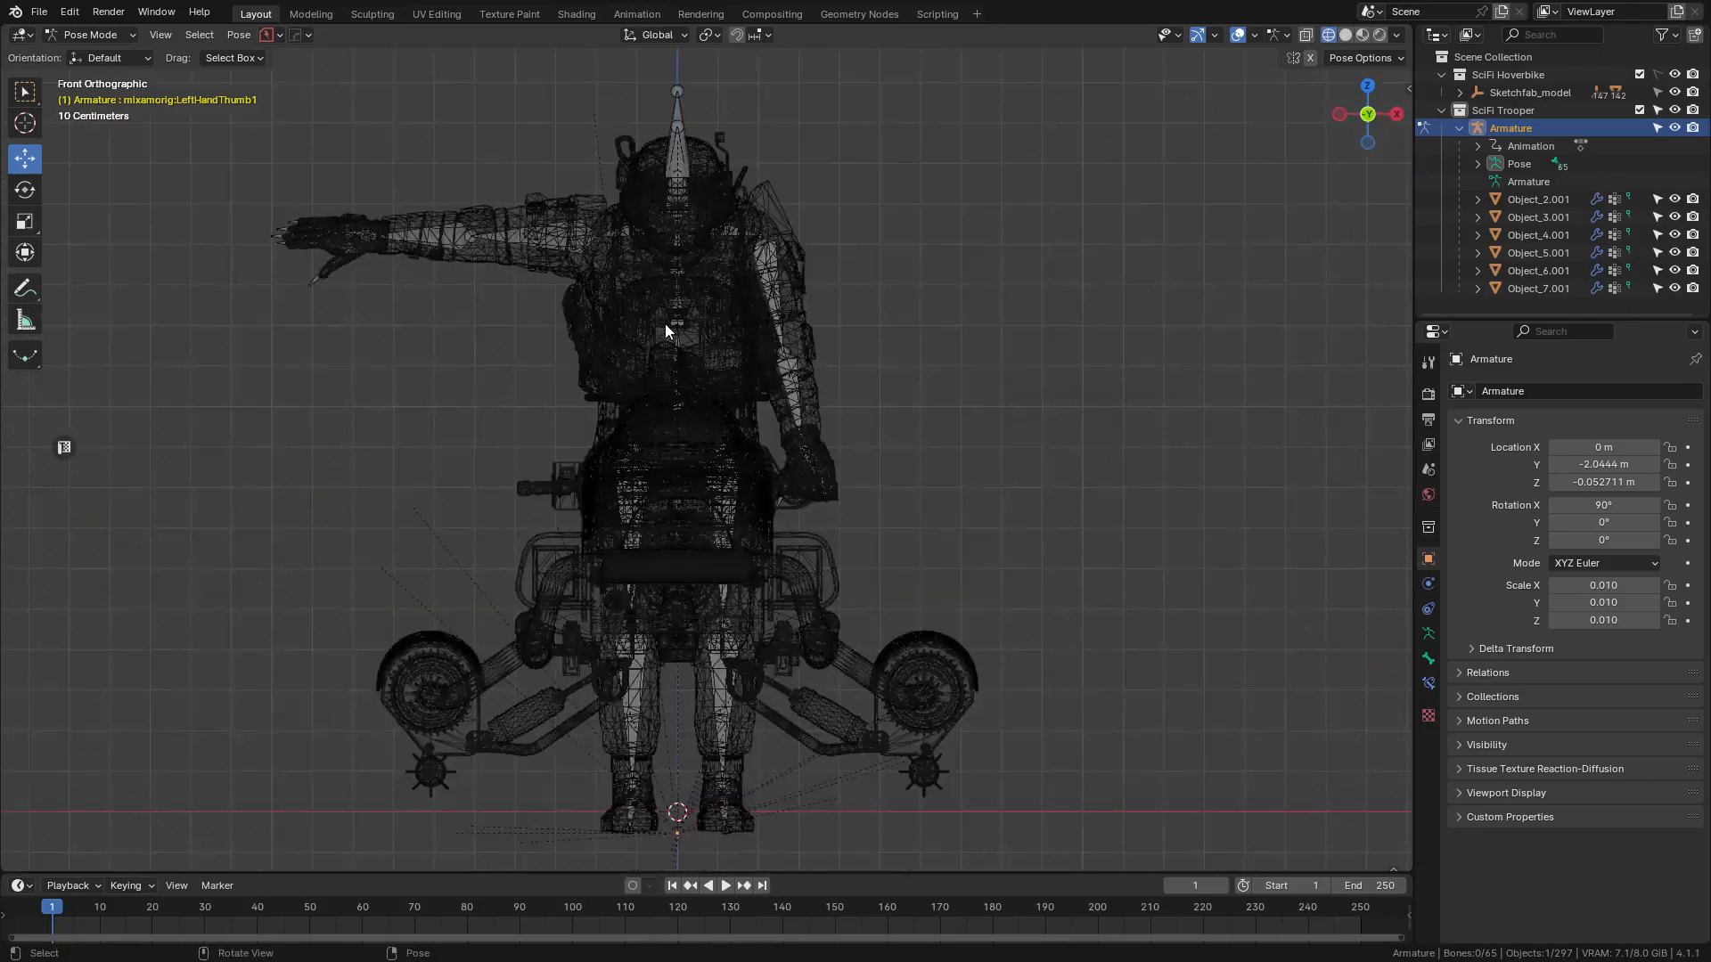
scroll(665, 323, "up", 4)
middle_click_drag(377, 315, 526, 492, "shift")
scroll(525, 492, "down", 2)
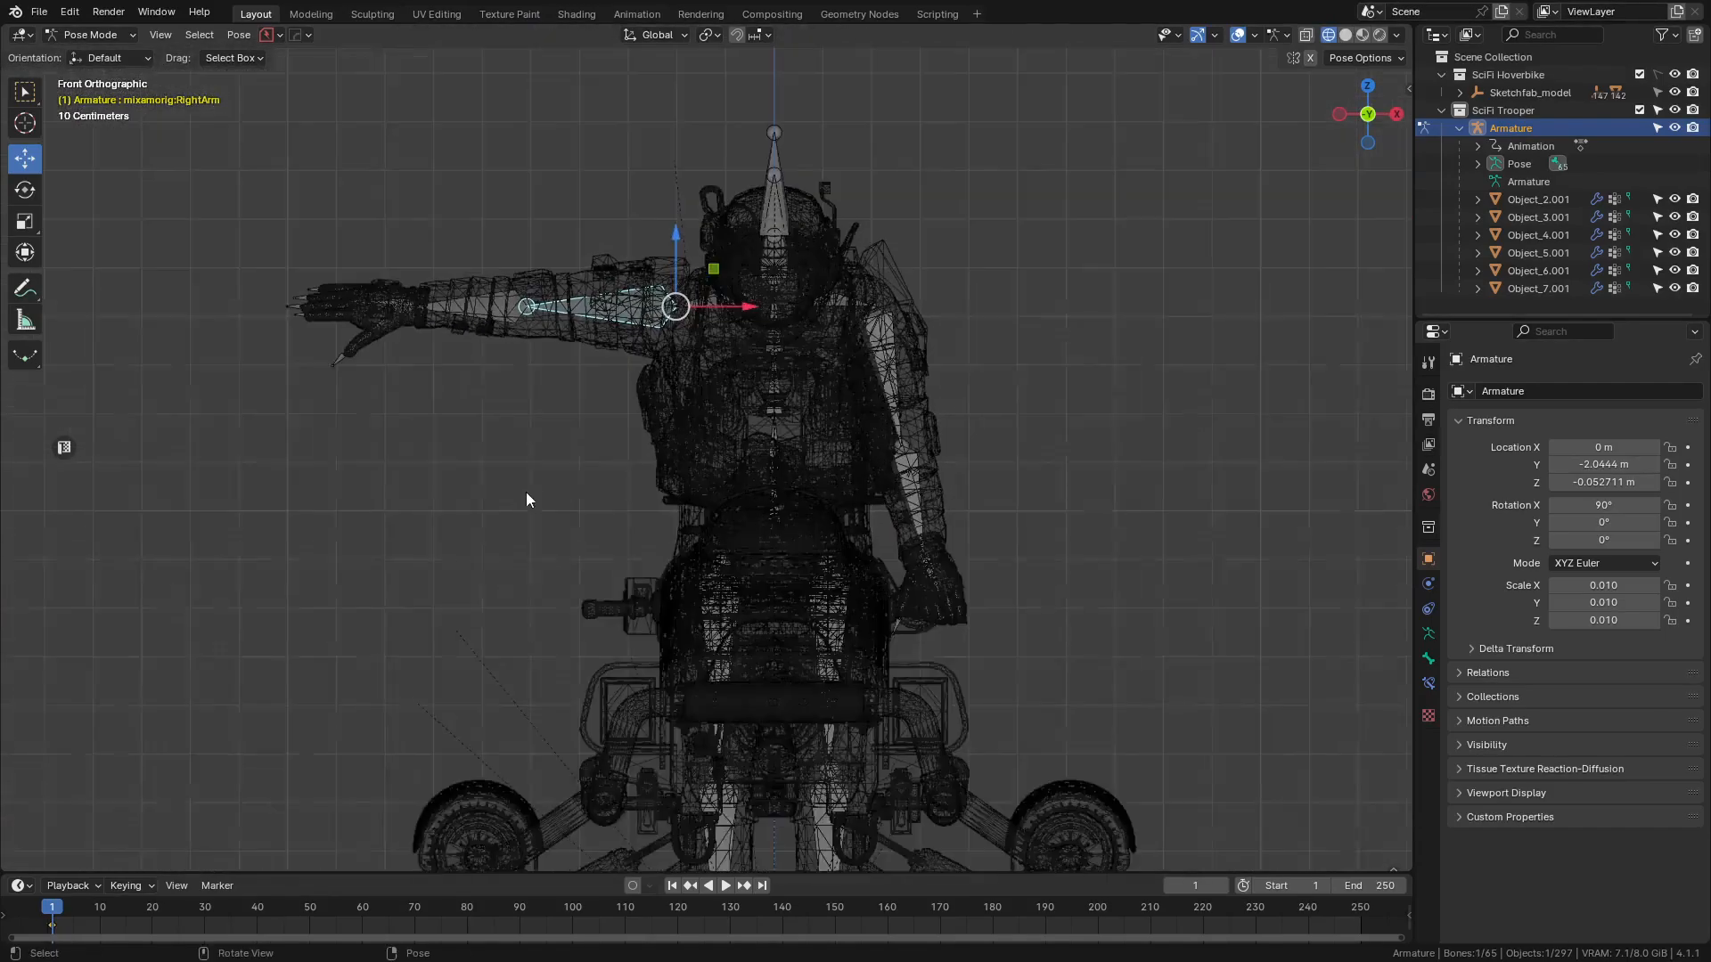
key("r")
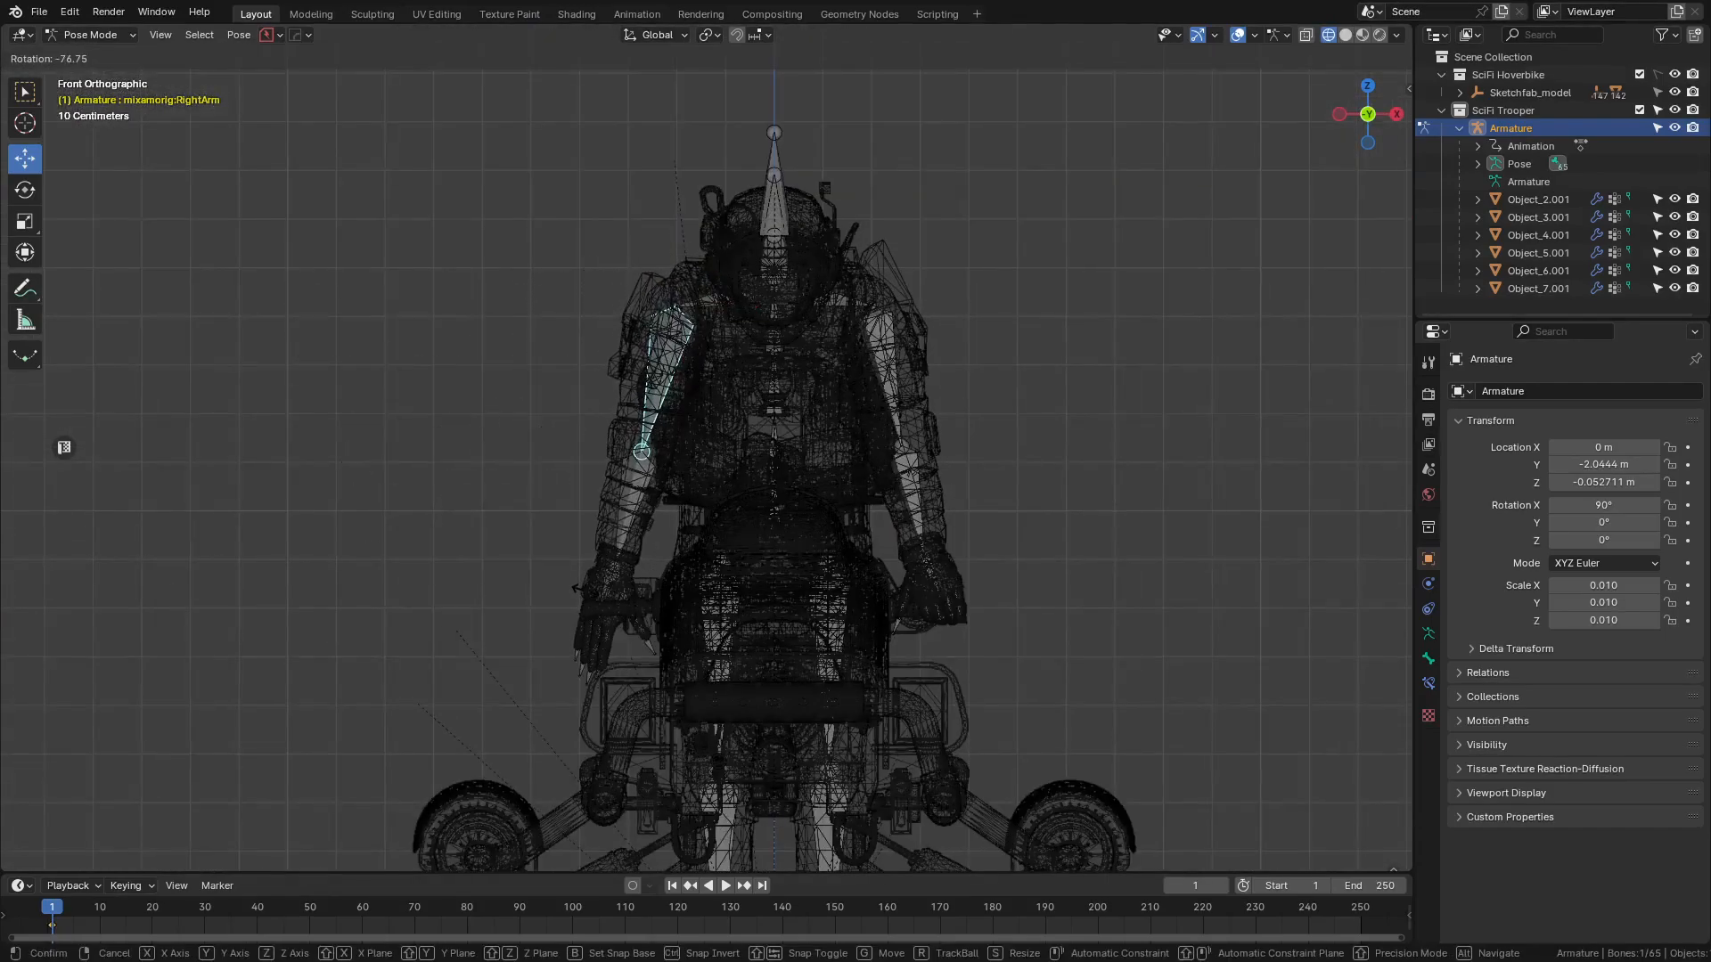
left_click(592, 587)
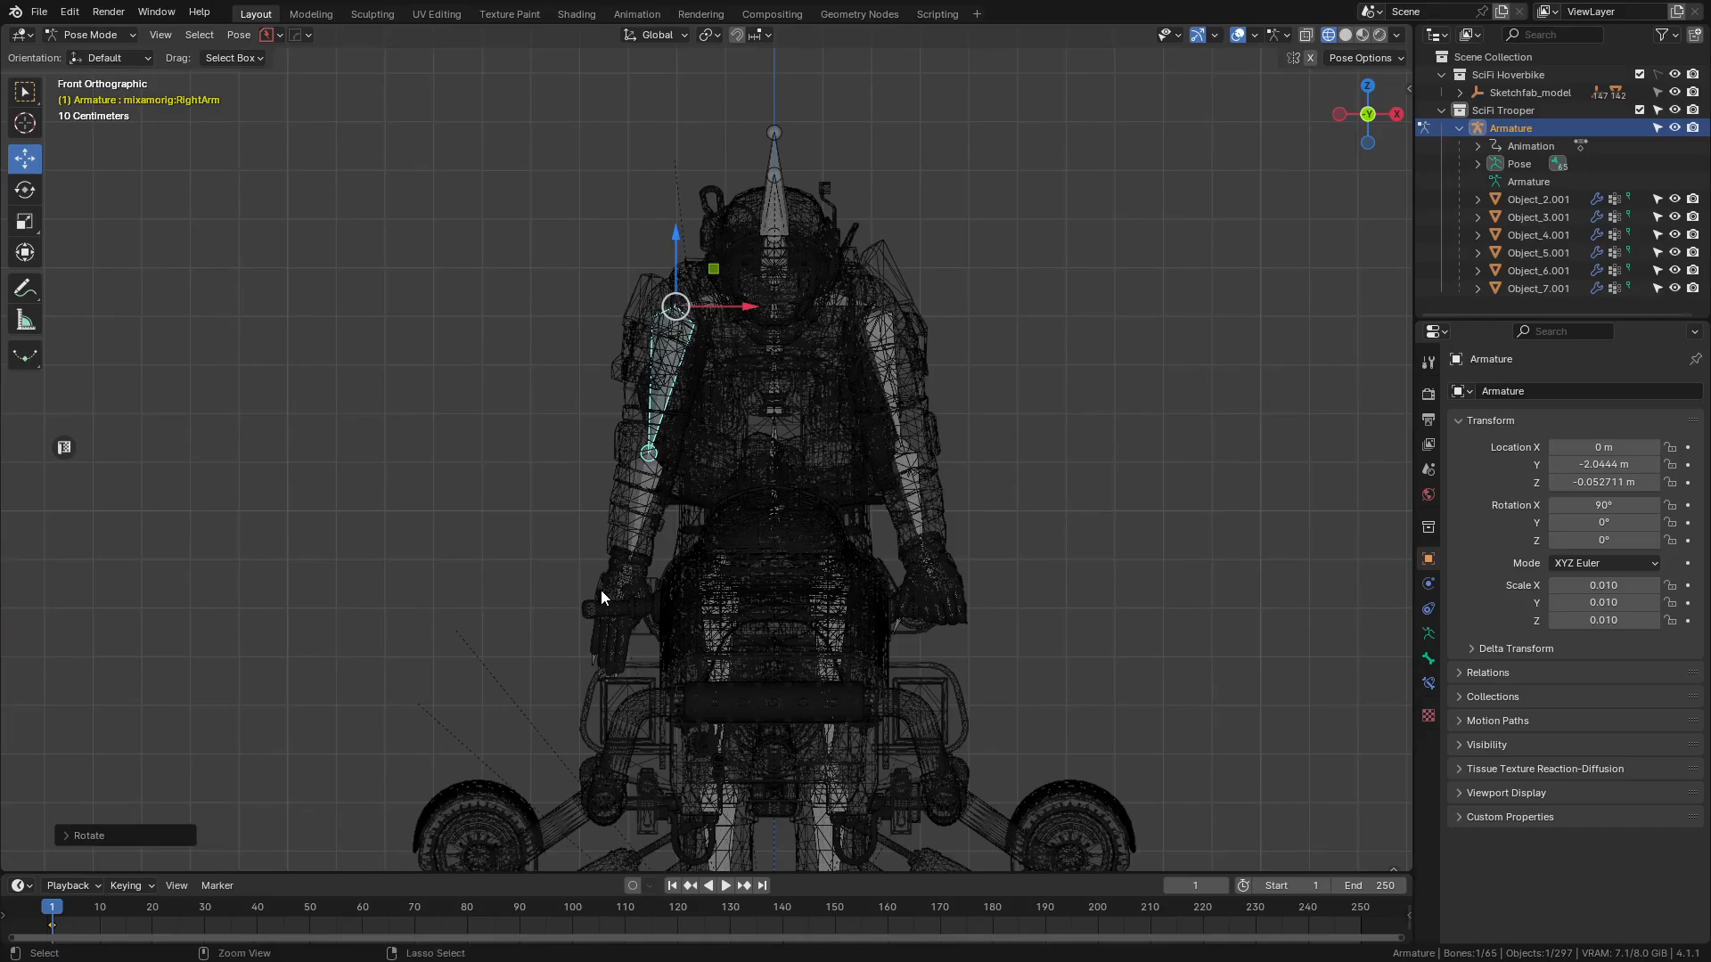
- Rotate the mixamorig:RightArm bone about -23° in the left side view to swing the arm forward to the right handlebar
key("ctrl+KP_3")
key("z")
scroll(703, 601, "up", 3)
key("z")
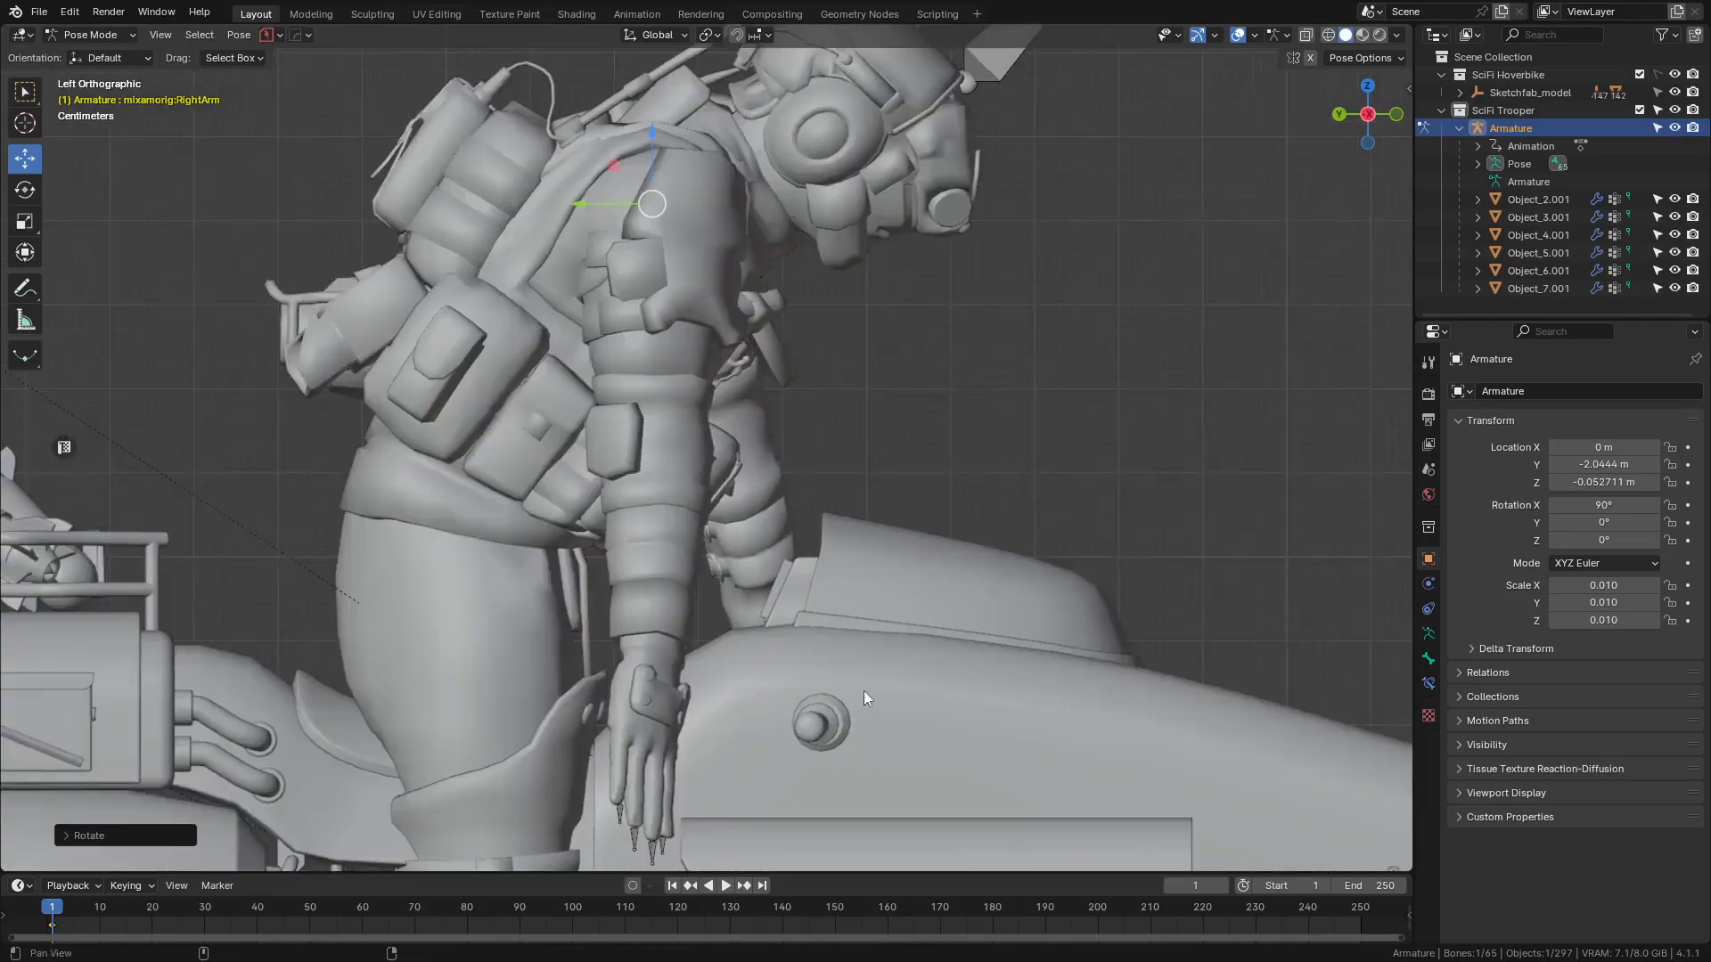
middle_click_drag(863, 691, 632, 553, "shift")
key("r")
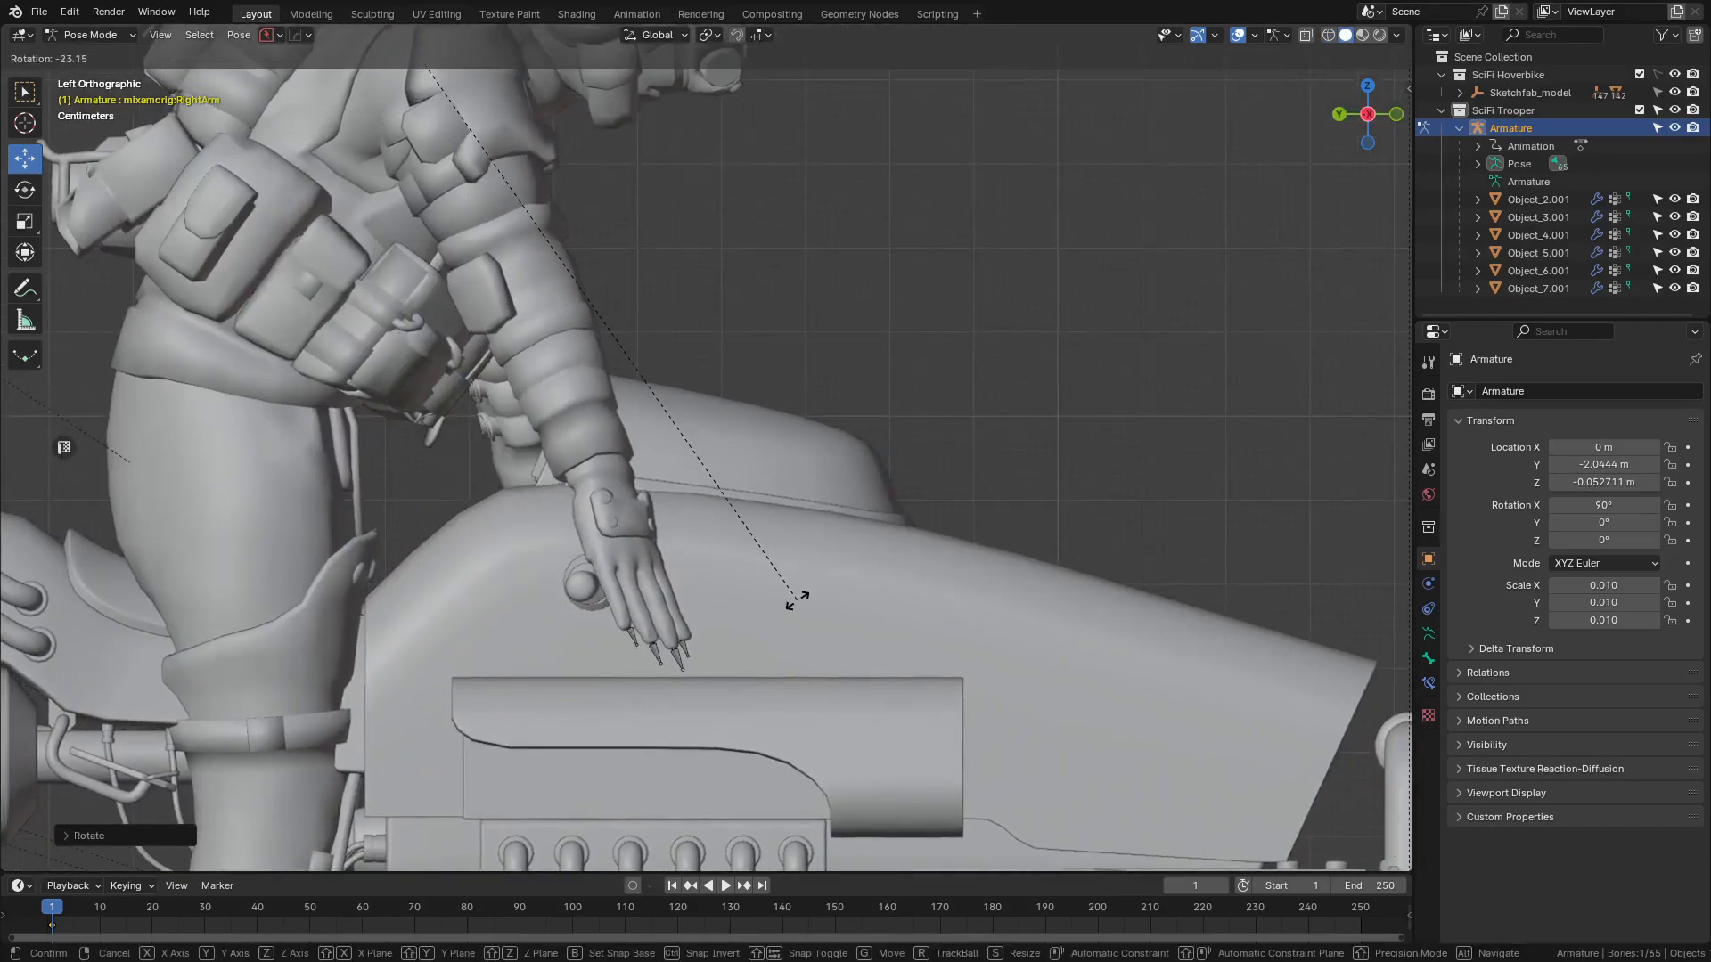
left_click(797, 598)
- Examine the right hand's alignment with the handlebar from the top, front and back, comparing solid and wireframe shading
middle_click_drag(797, 601, 702, 419)
key("KP_7")
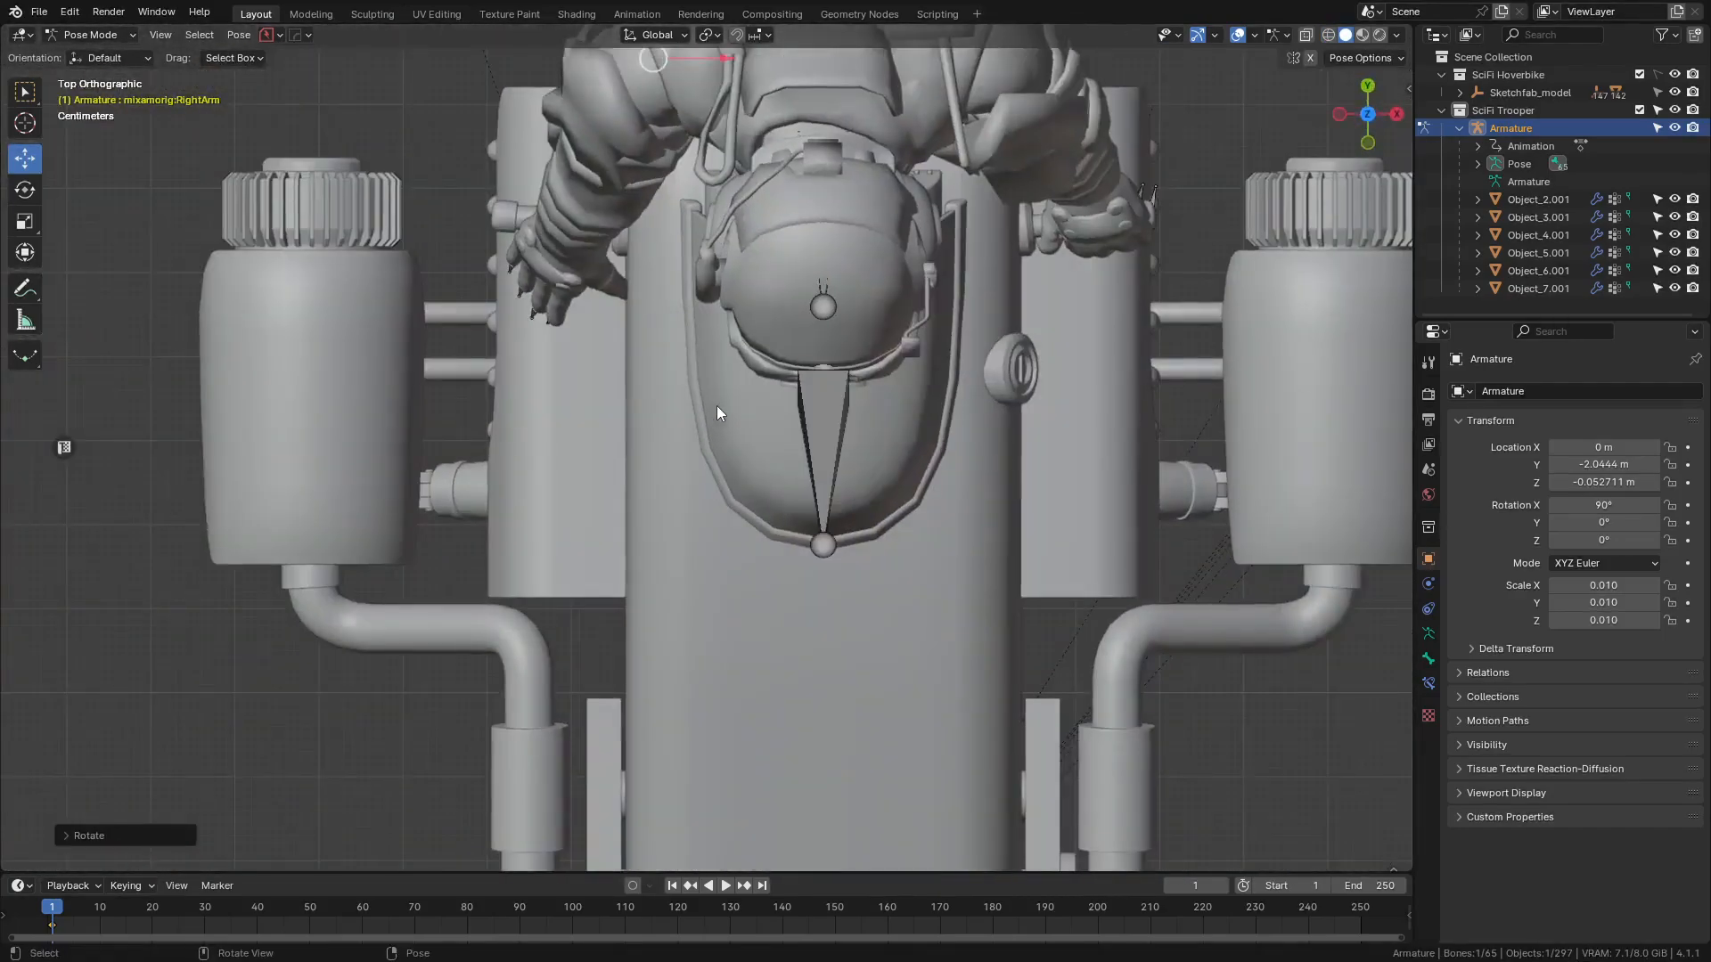
key("z")
middle_click_drag(525, 331, 508, 560, "shift")
scroll(508, 560, "up", 1)
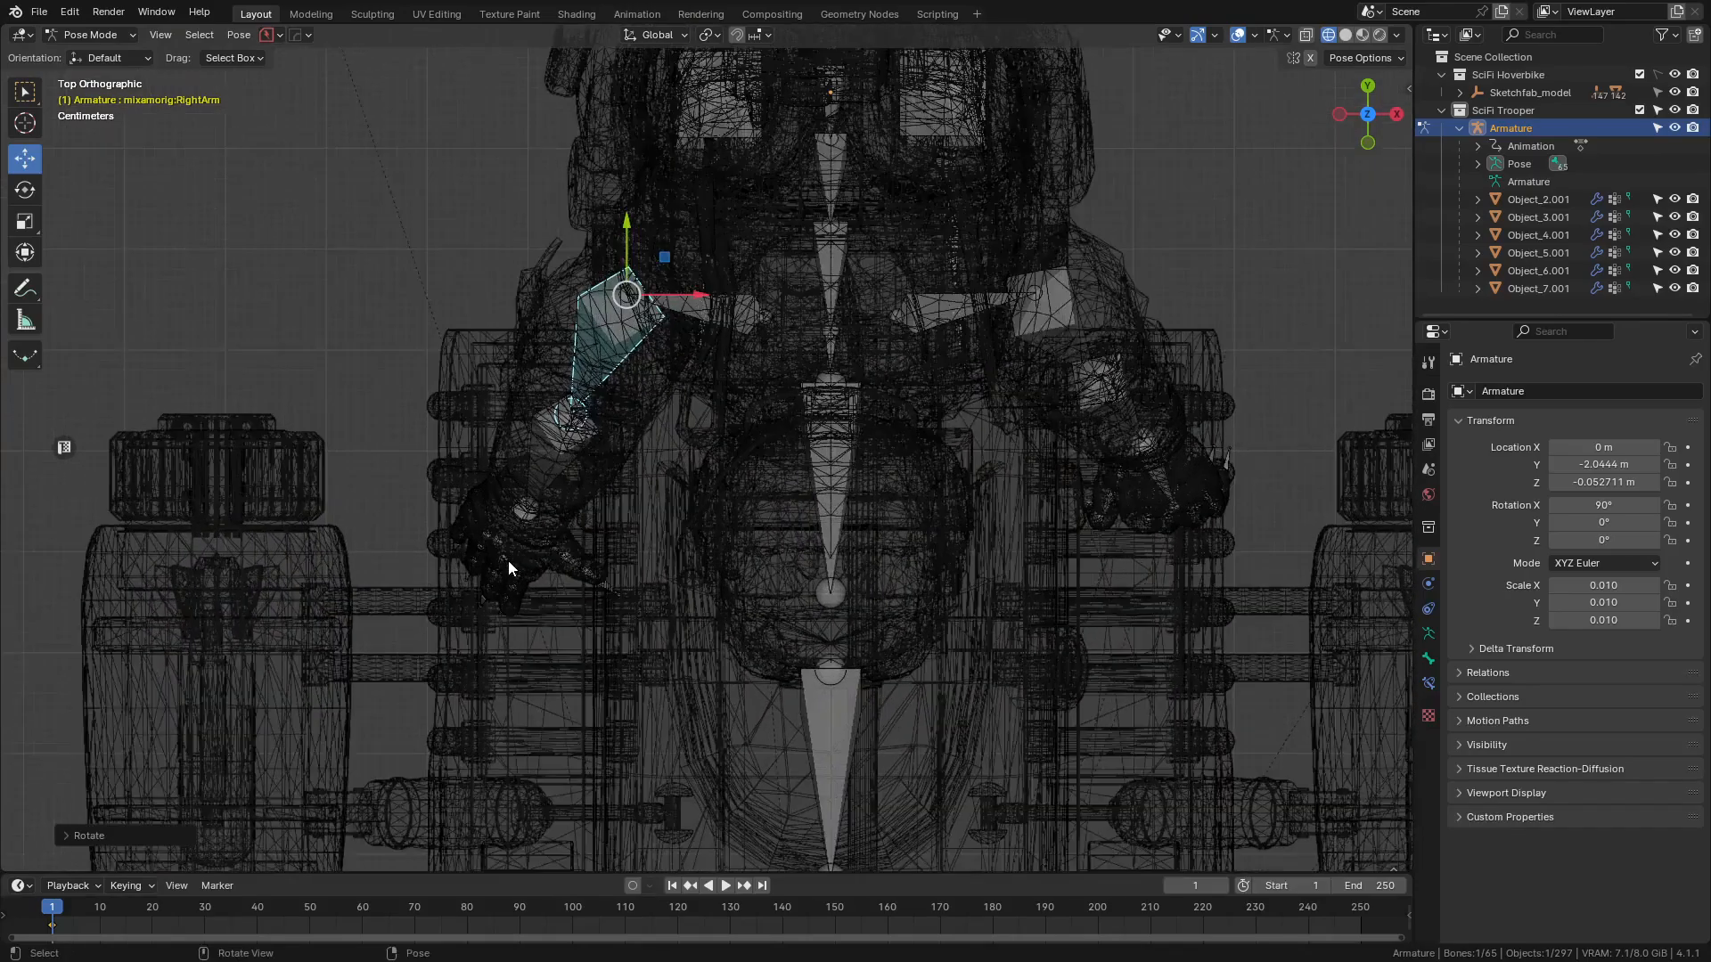
key("KP_1")
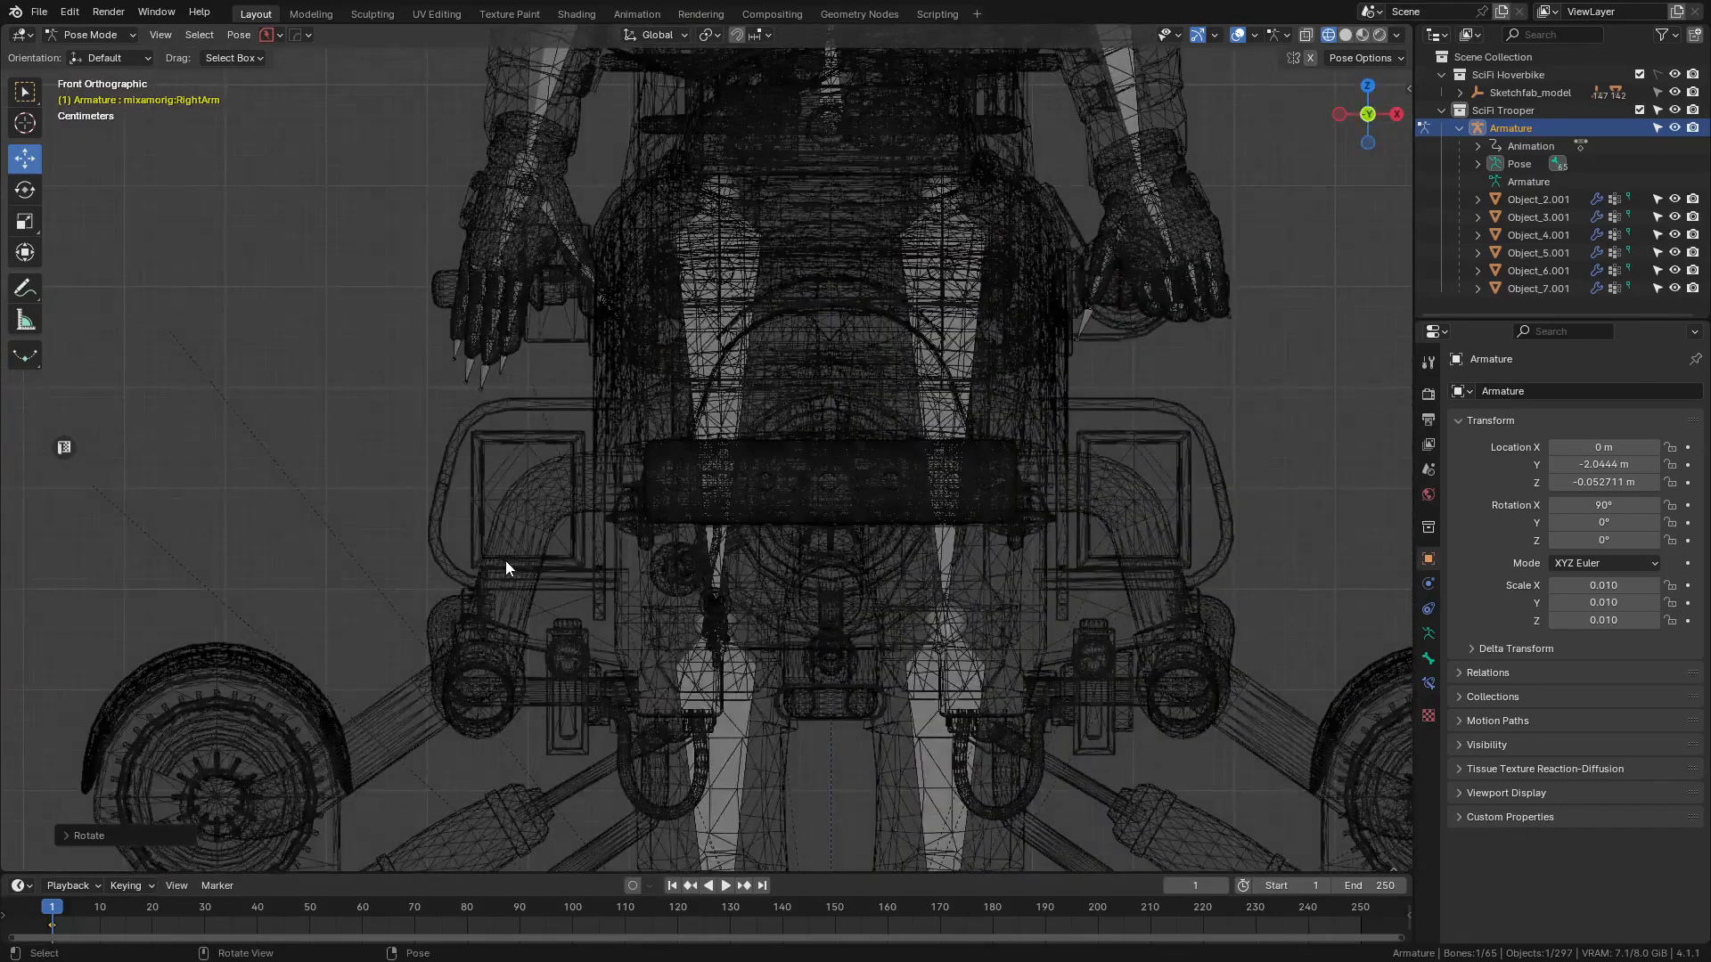
key("z")
mouse_move(439, 466)
middle_mouse_down()
mouse_move(691, 381)
mouse_move(960, 442)
mouse_move(962, 479)
mouse_move(769, 445)
middle_mouse_up()
key("ctrl+KP_1")
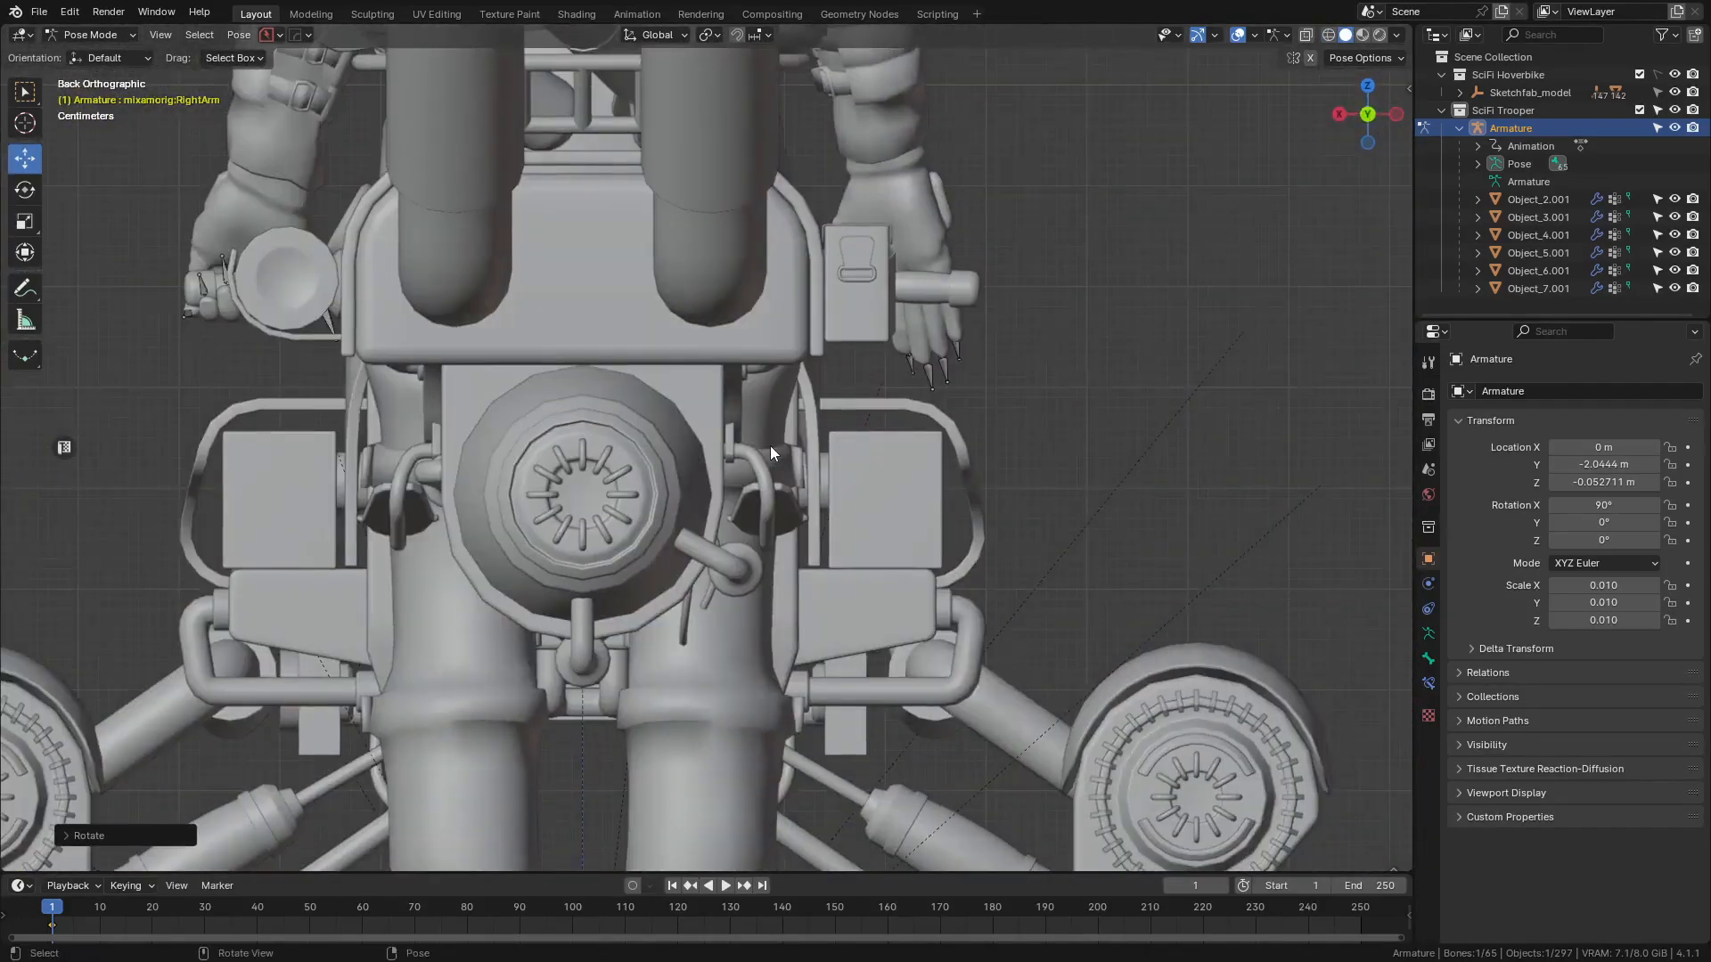
key("KP_1")
- Rotate the mixamorig:RightArm bone slightly about its local Y axis in the wireframe front view to twist the right arm
key("z")
middle_click_drag(505, 274, 505, 588, "shift")
scroll(504, 588, "down", 2)
middle_click_drag(527, 392, 586, 451, "shift")
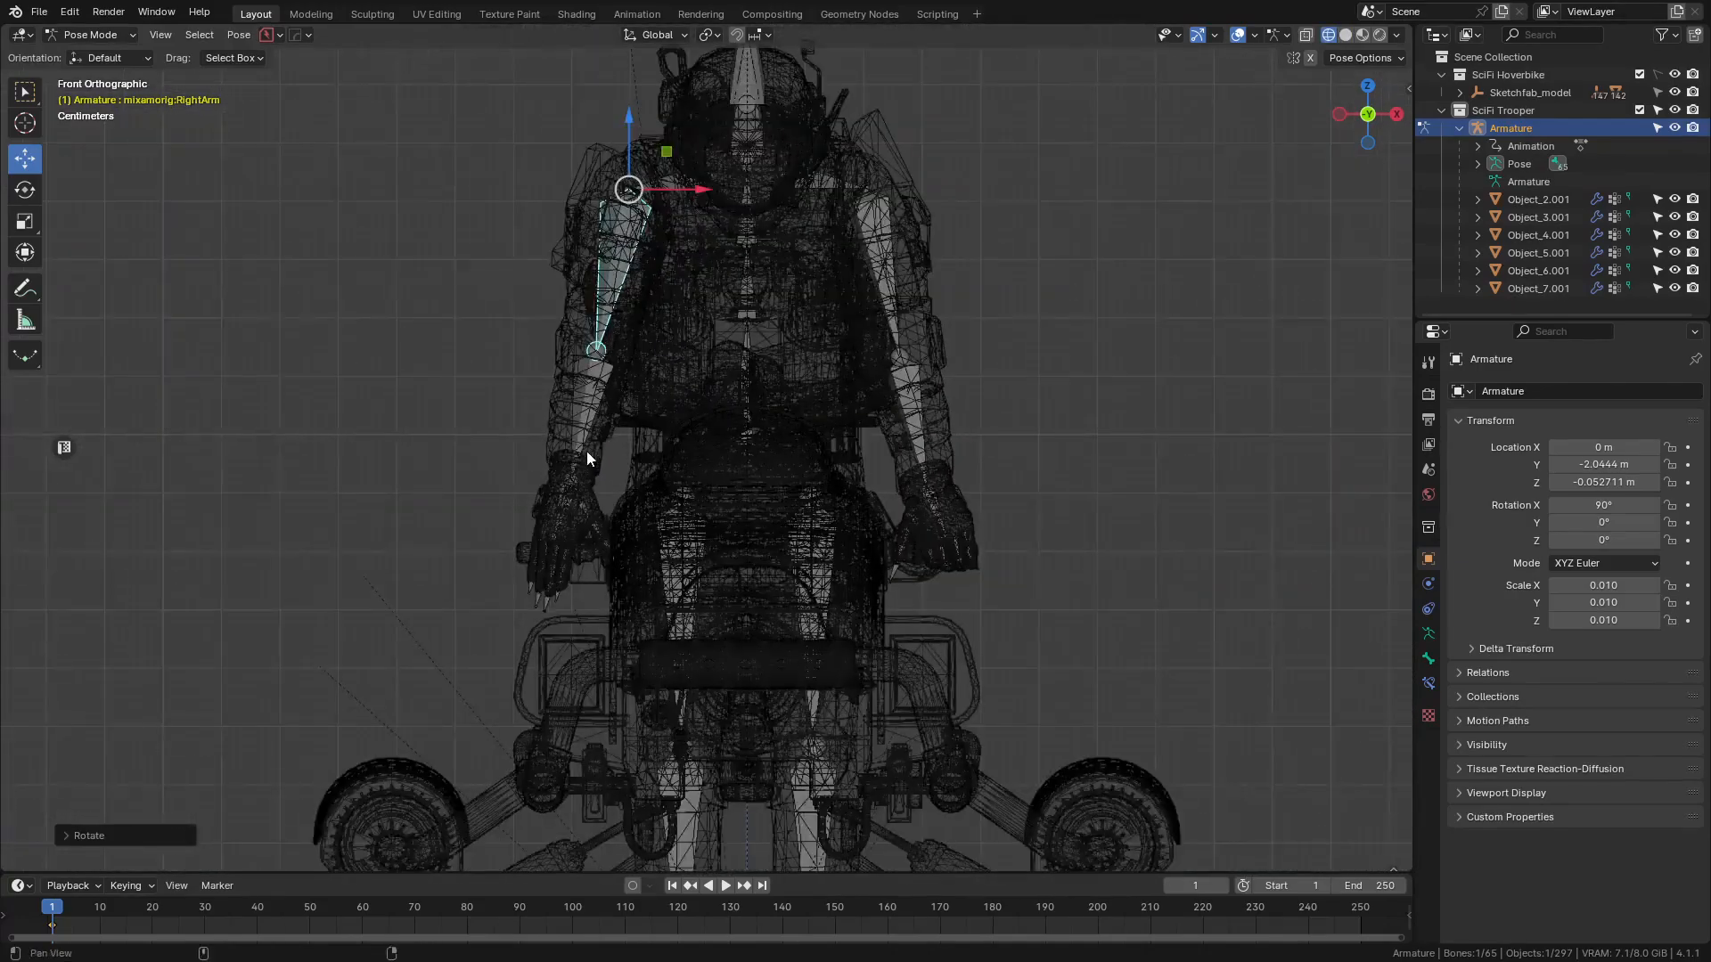
scroll(584, 449, "down", 1)
scroll(738, 426, "up", 1)
key("r")
key("y")
key("y")
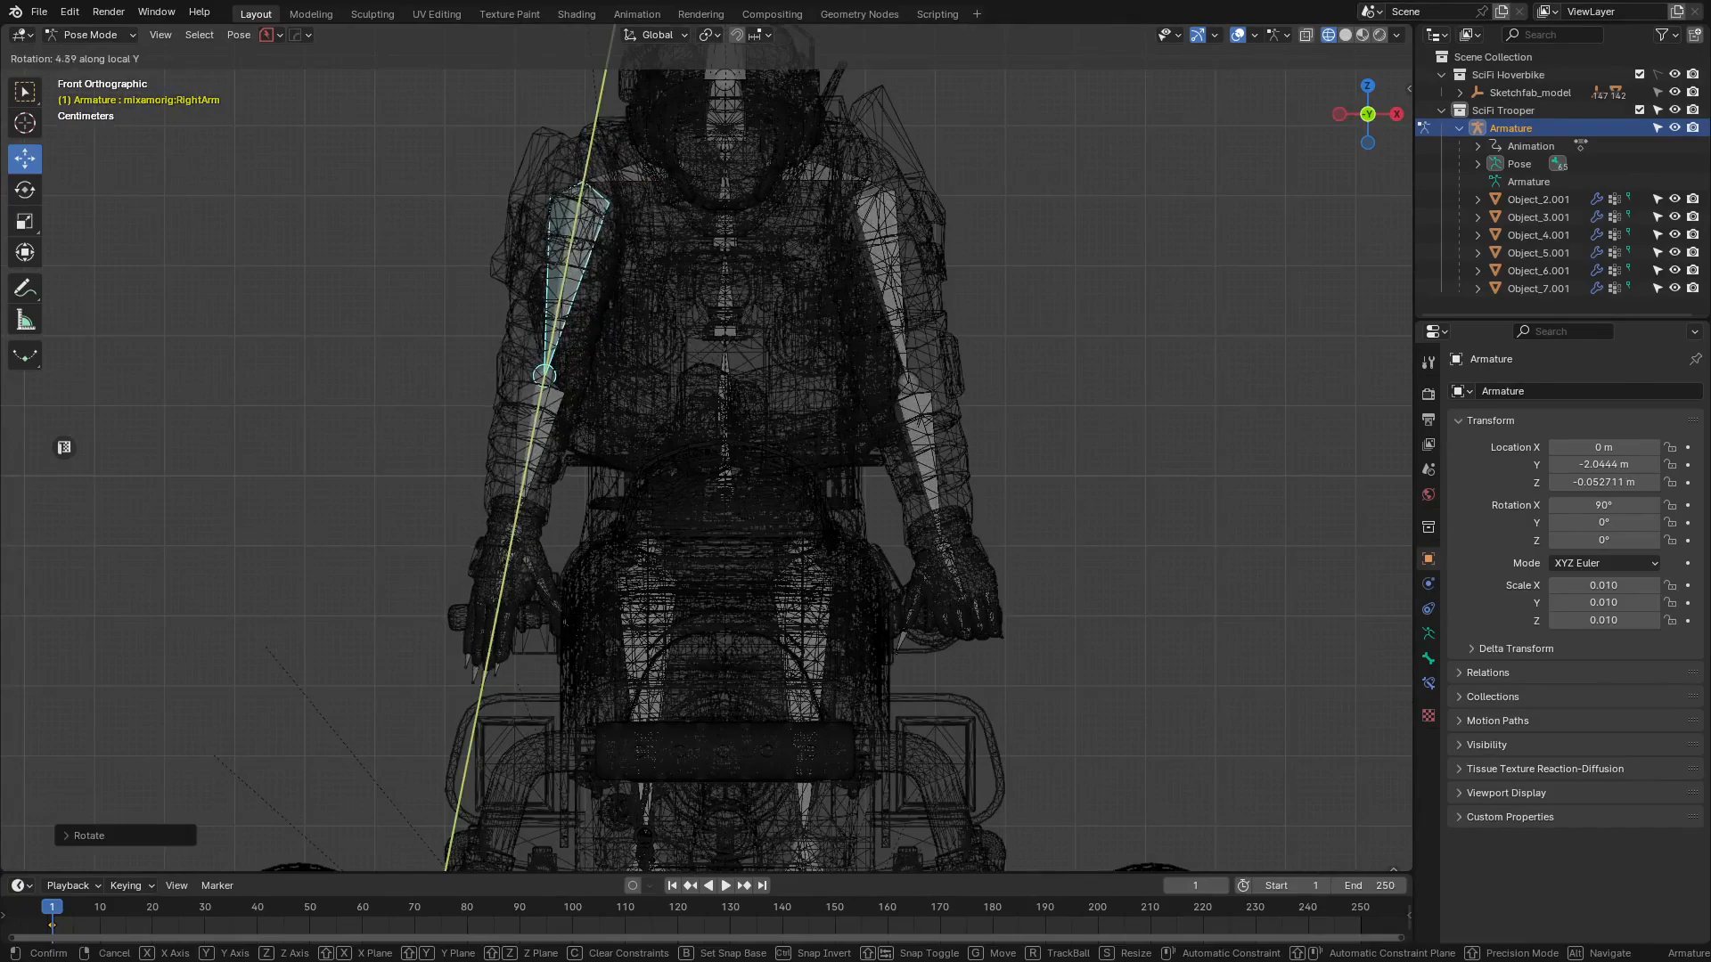
left_click(592, 655)
key("z")
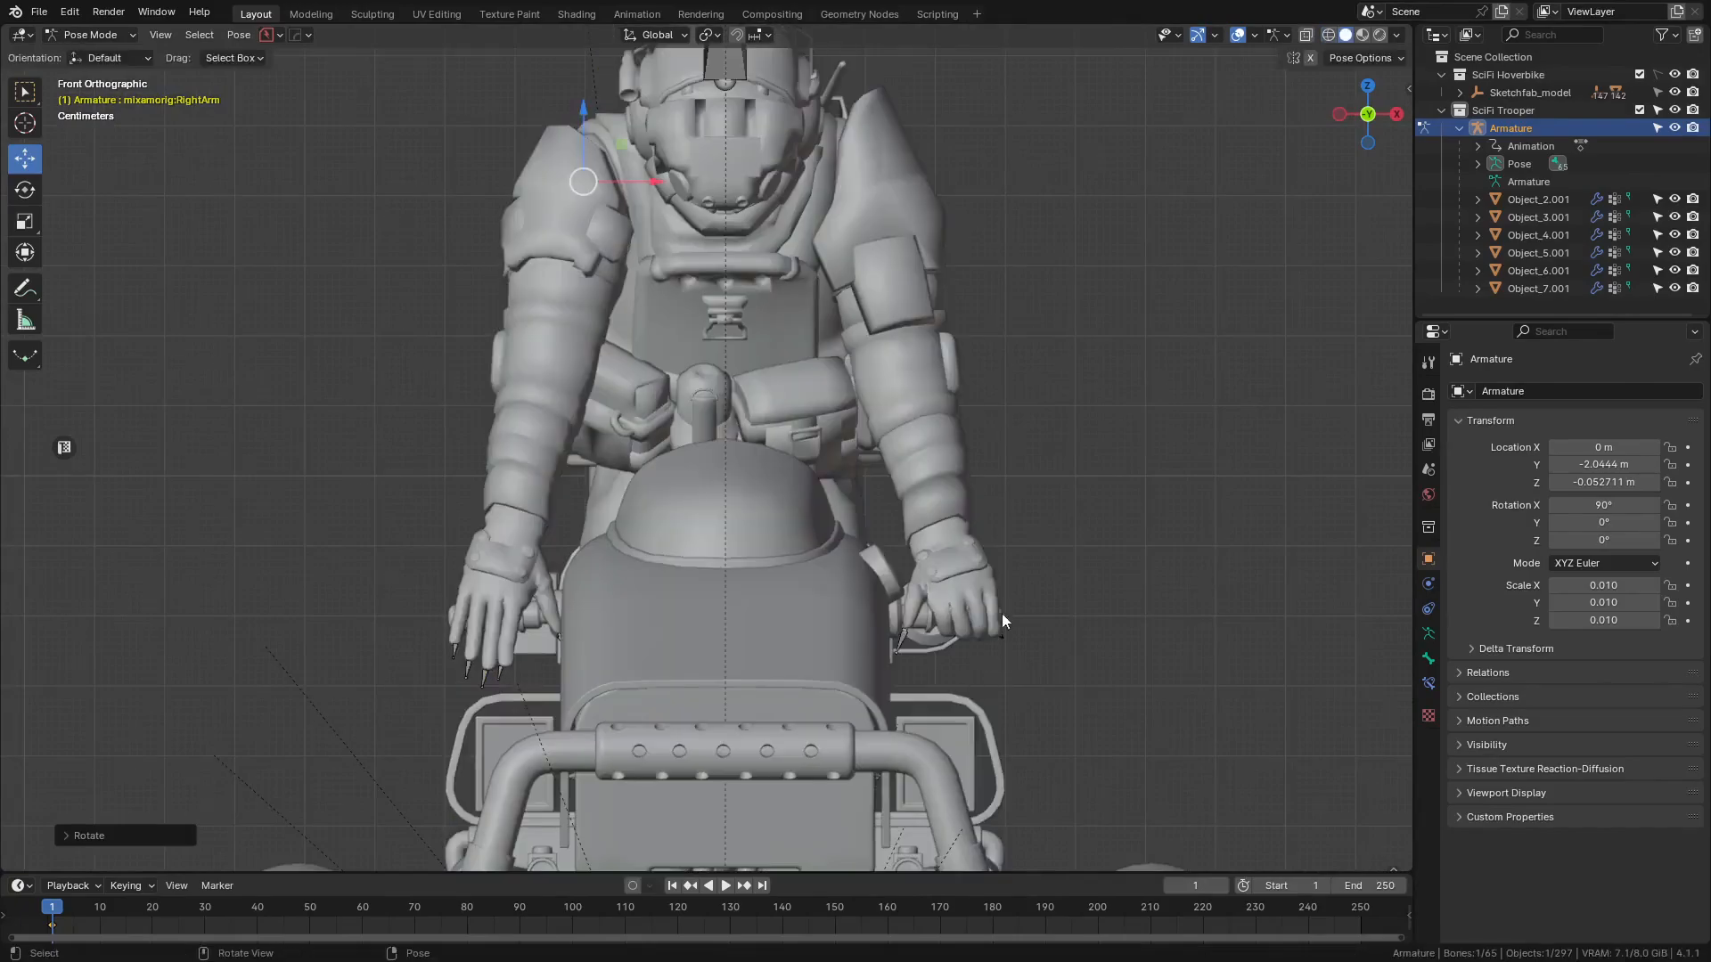
- Adjust the mixamorig:RightArm bone's rotation about the global Y axis and check the hand against the handlebar from behind
key("r")
key("y")
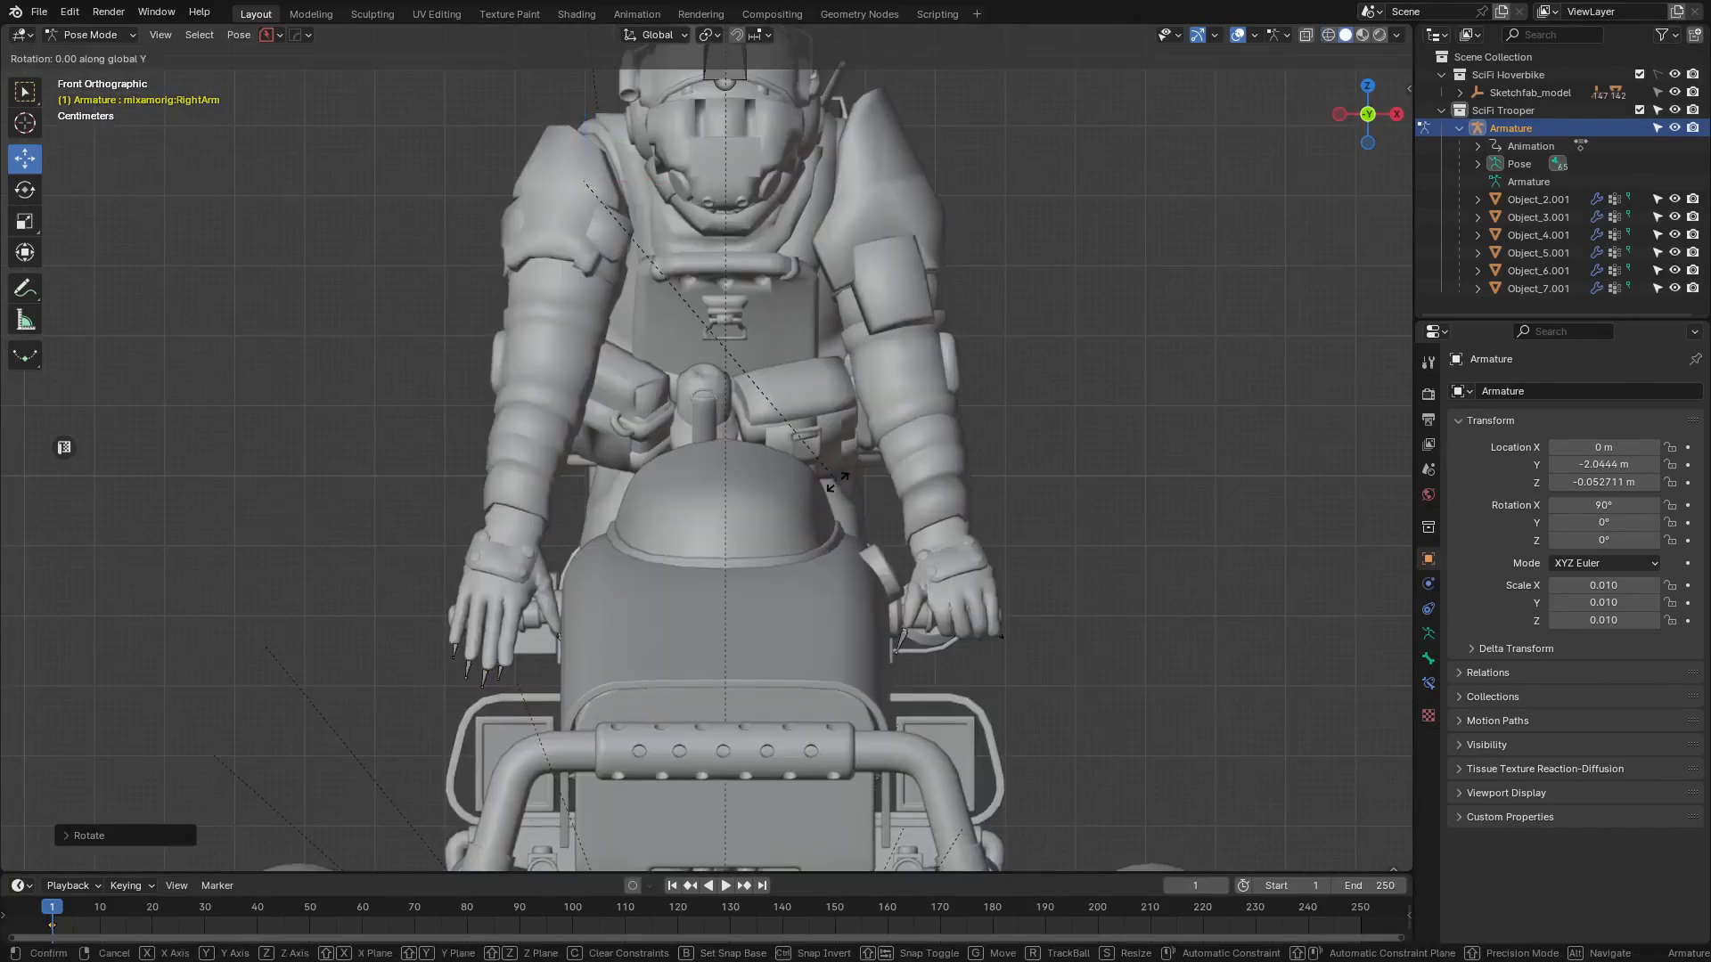
left_click(780, 538)
middle_click_drag(1082, 368, 753, 382)
key("ctrl+KP_1")
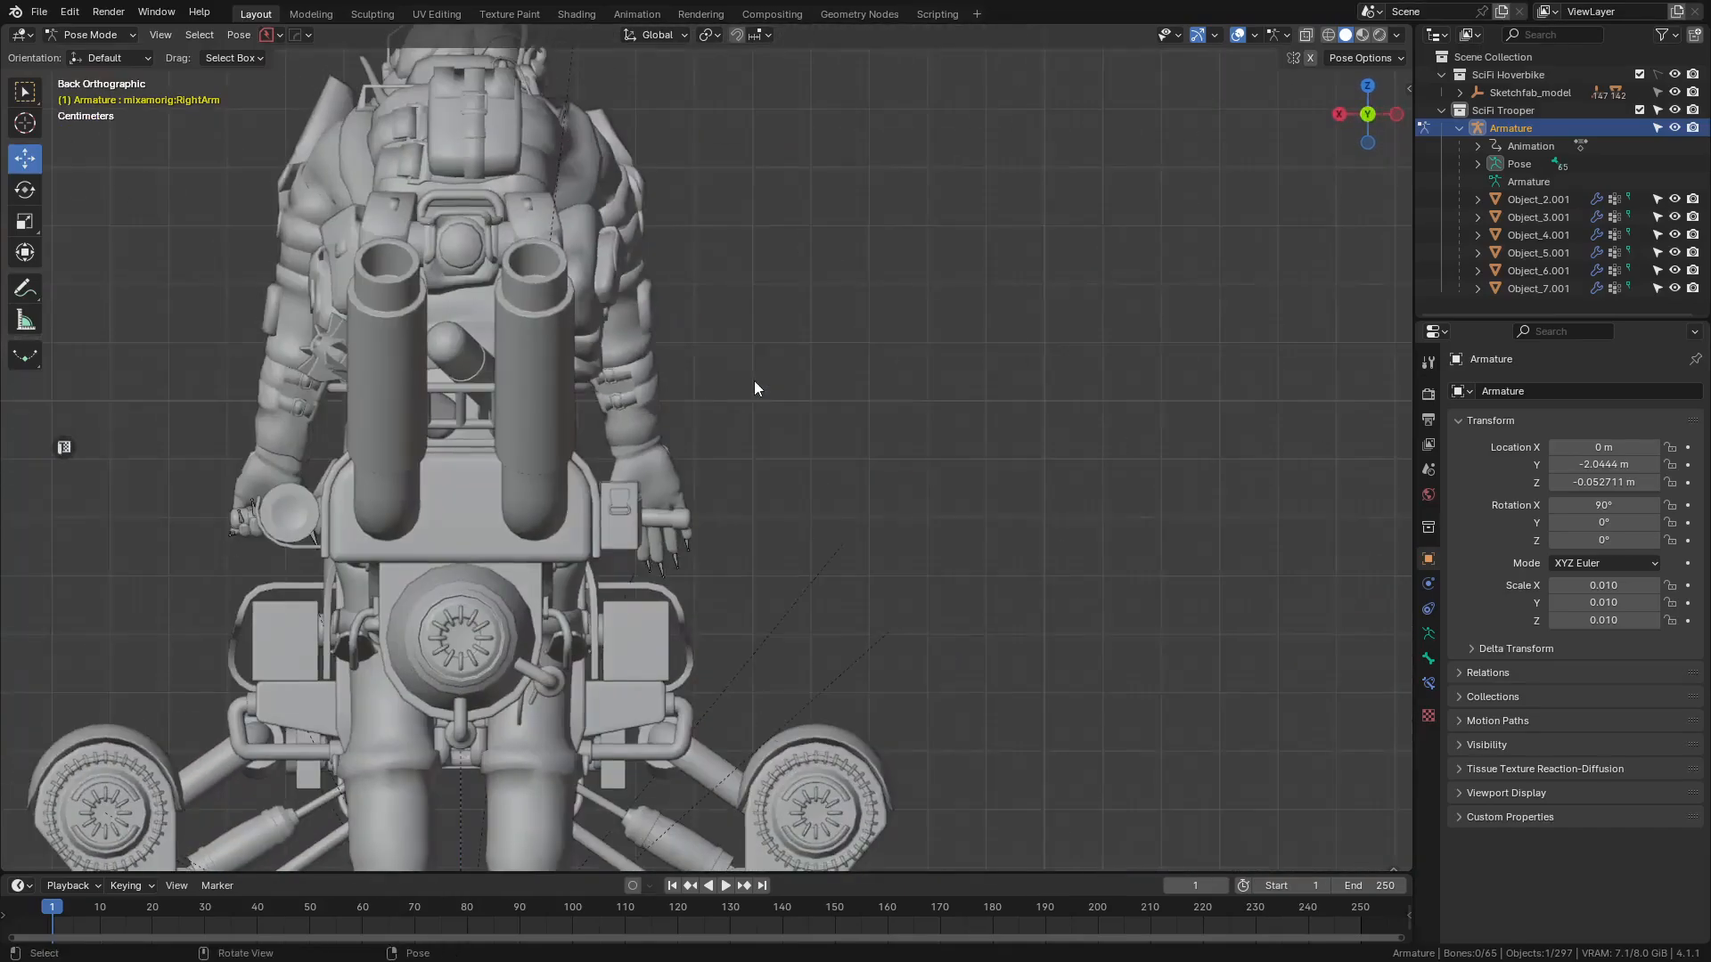
- Reselect the mixamorig:RightArm bone in wireframe and try rotating it slightly outward in the front view
key("KP_1")
key("z")
left_click(382, 328)
scroll(624, 327, "up", 1)
middle_click_drag(655, 326, 437, 327, "shift")
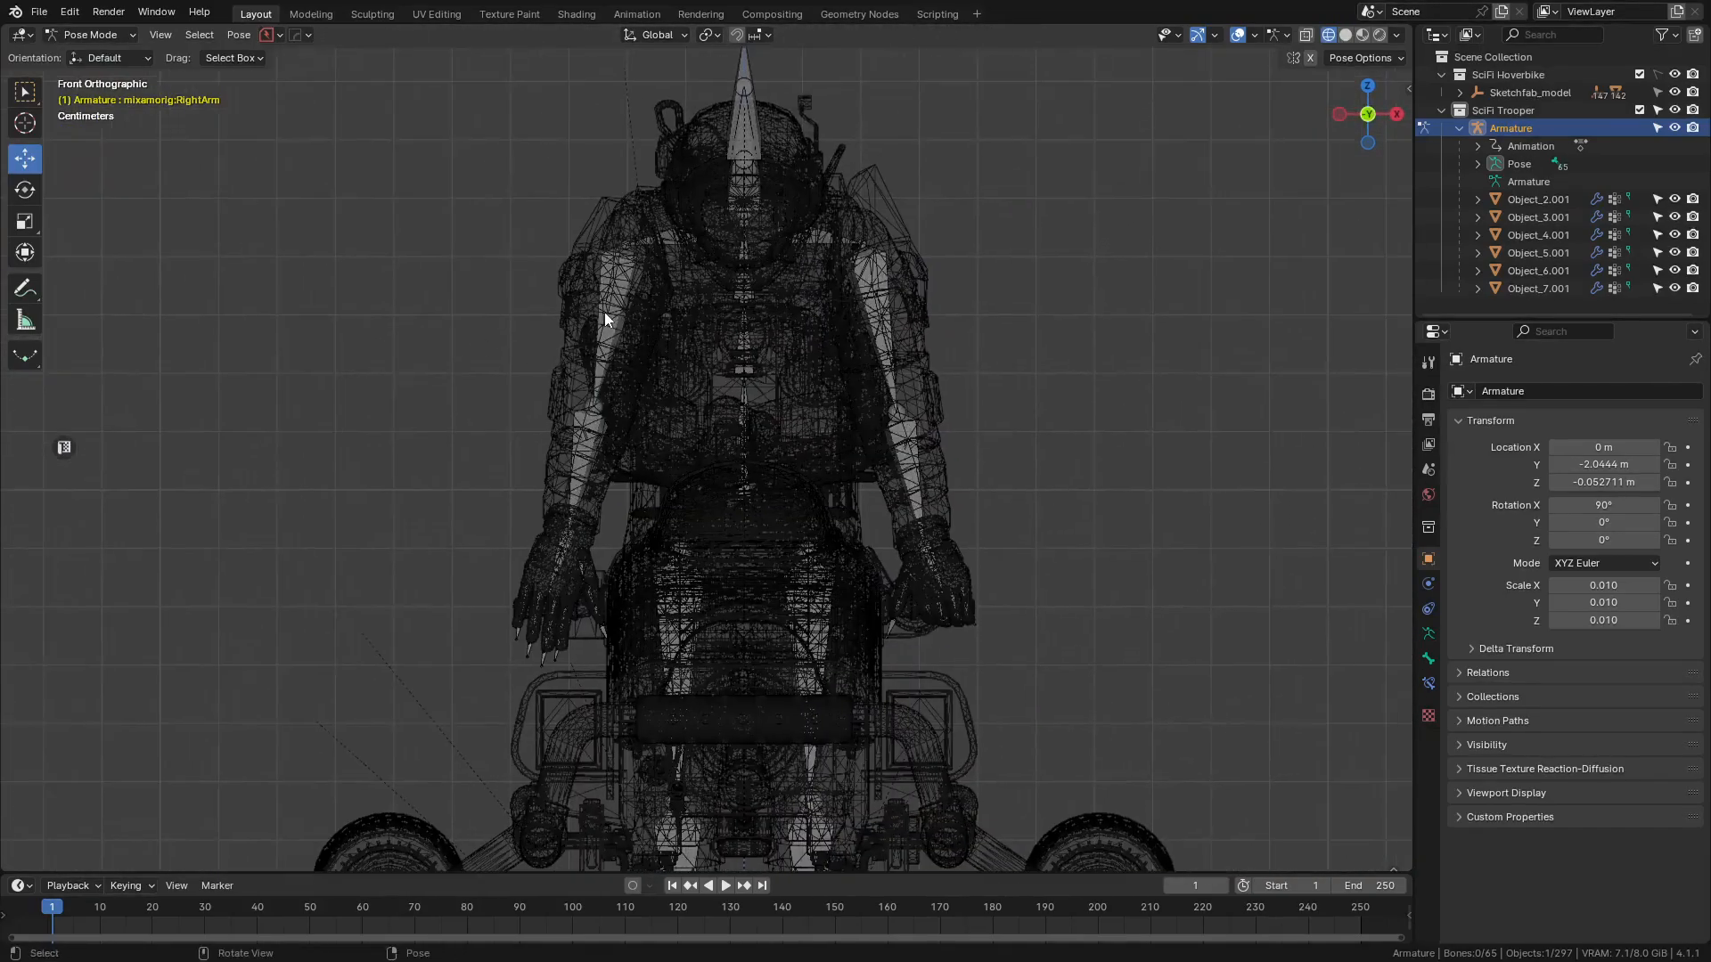
left_click(604, 311)
scroll(504, 474, "up", 3)
key("r")
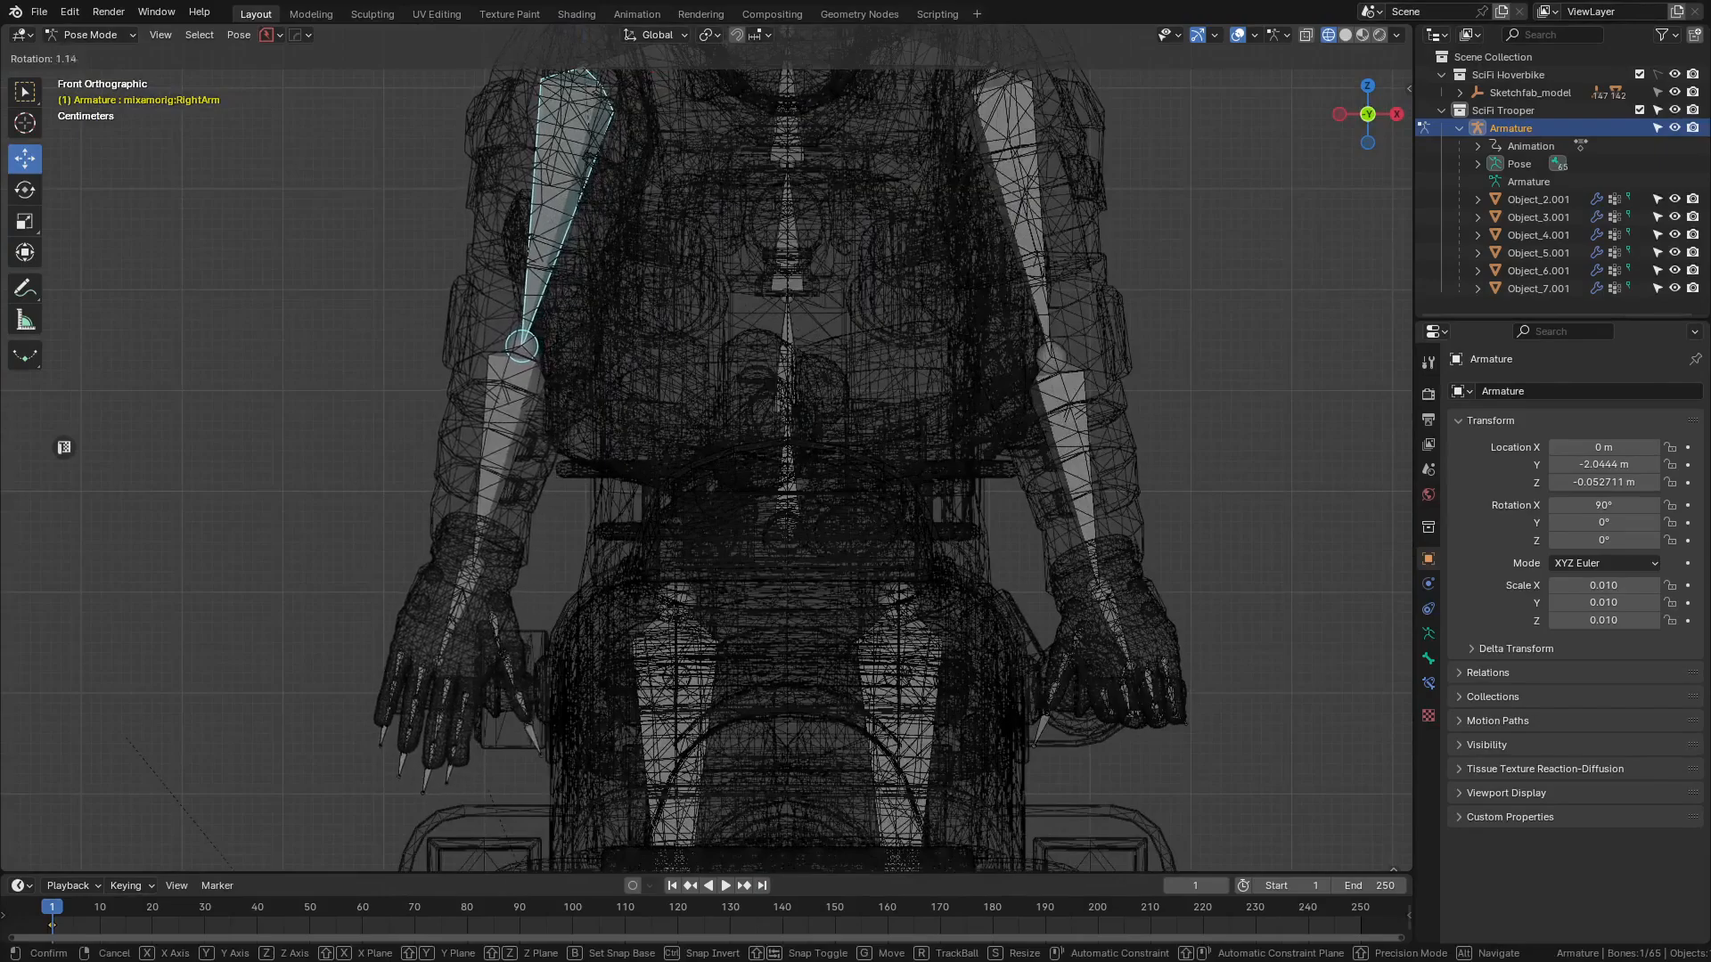
left_click(168, 623)
- Check the right arm in solid shading from the front and behind, and undo its last rotation
key("z")
left_click(267, 615)
scroll(729, 499, "down", 5)
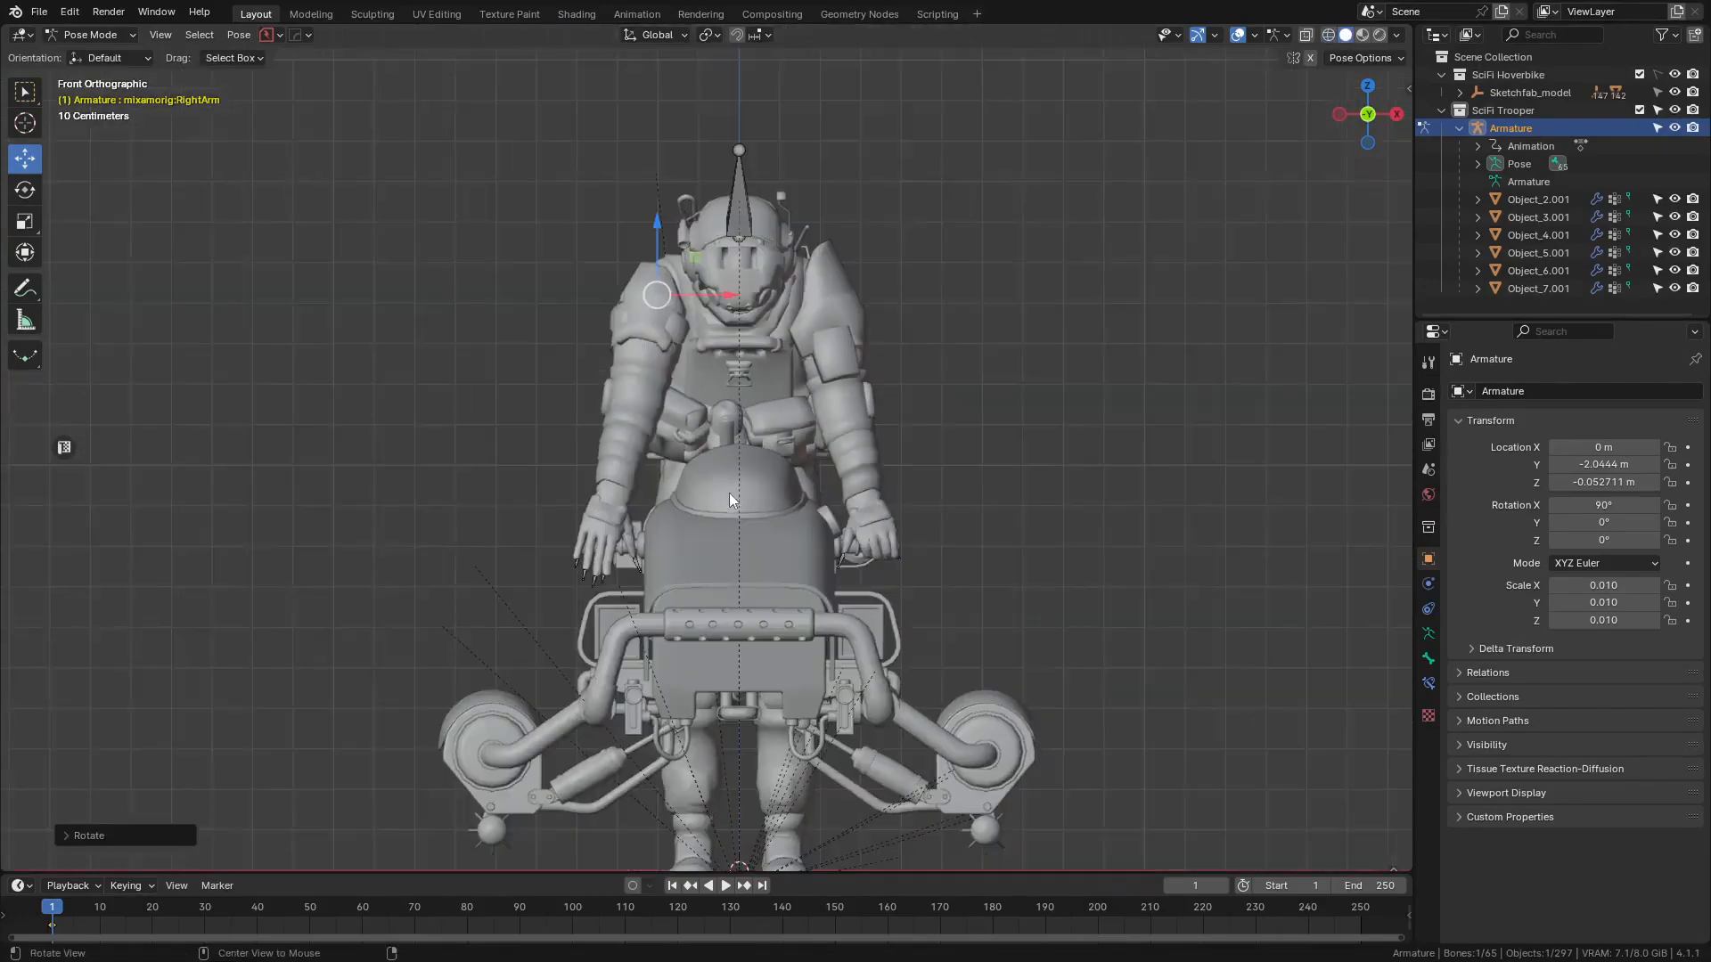
middle_click_drag(729, 499, 1036, 543)
key("ctrl+z")
key("KP_3")
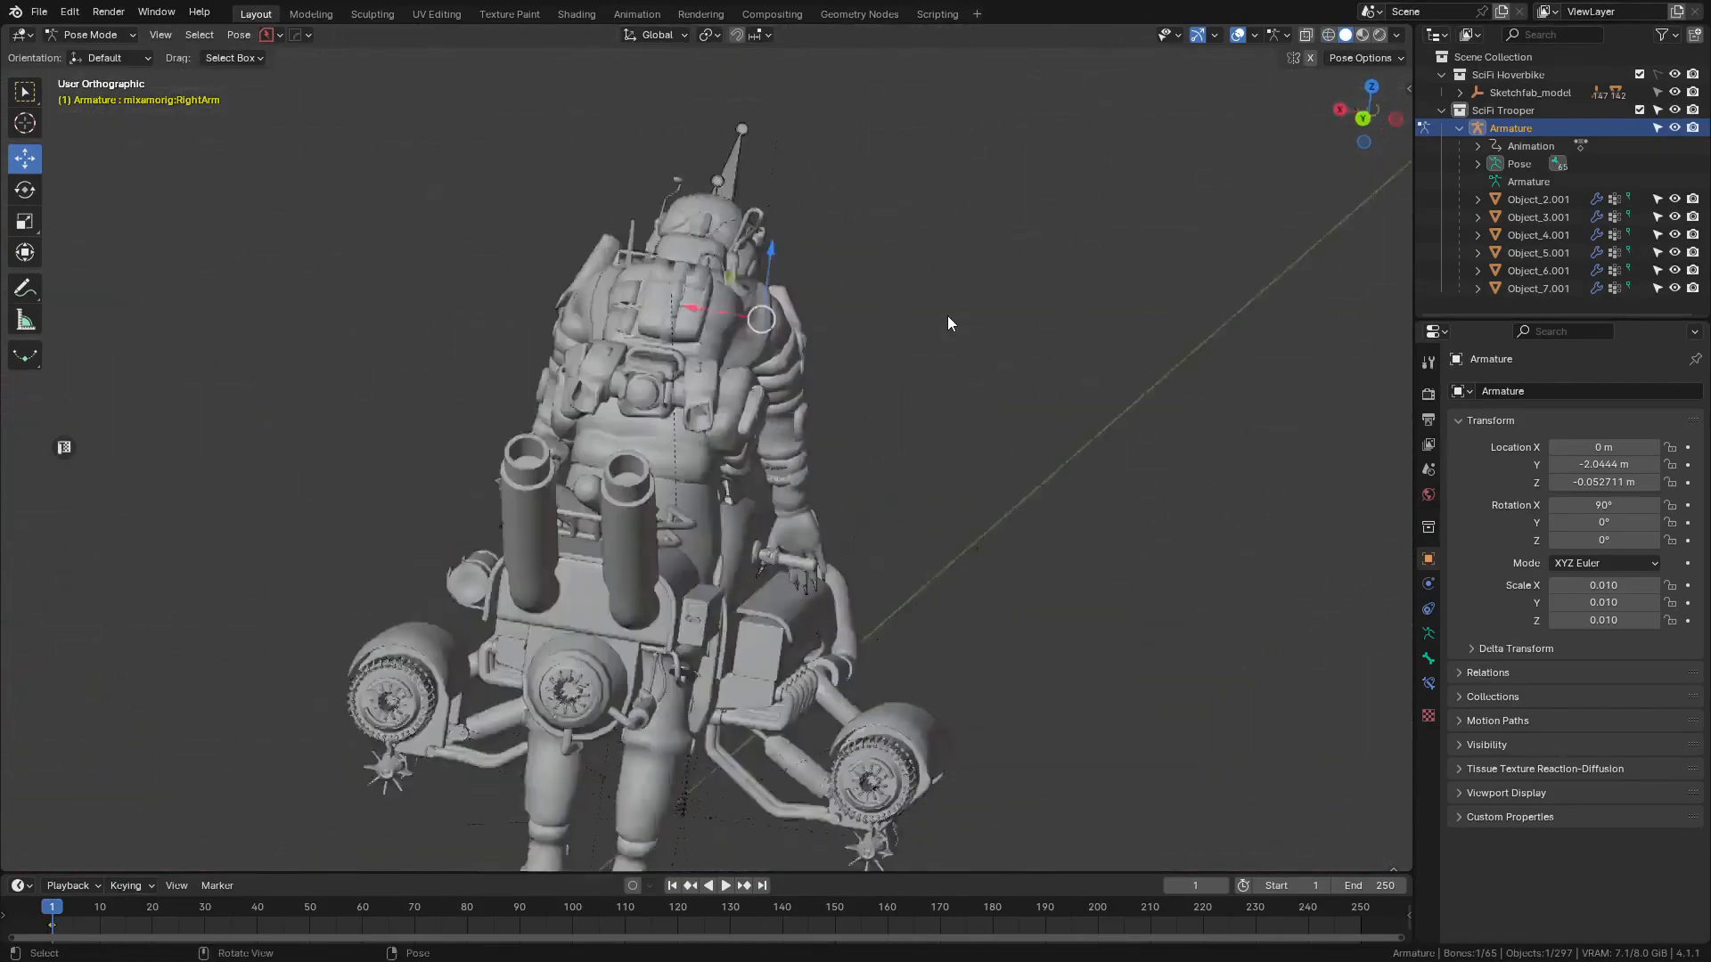
- Rotate the right upper arm about 2.7° in the left side view to bring the hand closer to the handlebar grip
key("ctrl+KP_3")
middle_click_drag(948, 315, 877, 307)
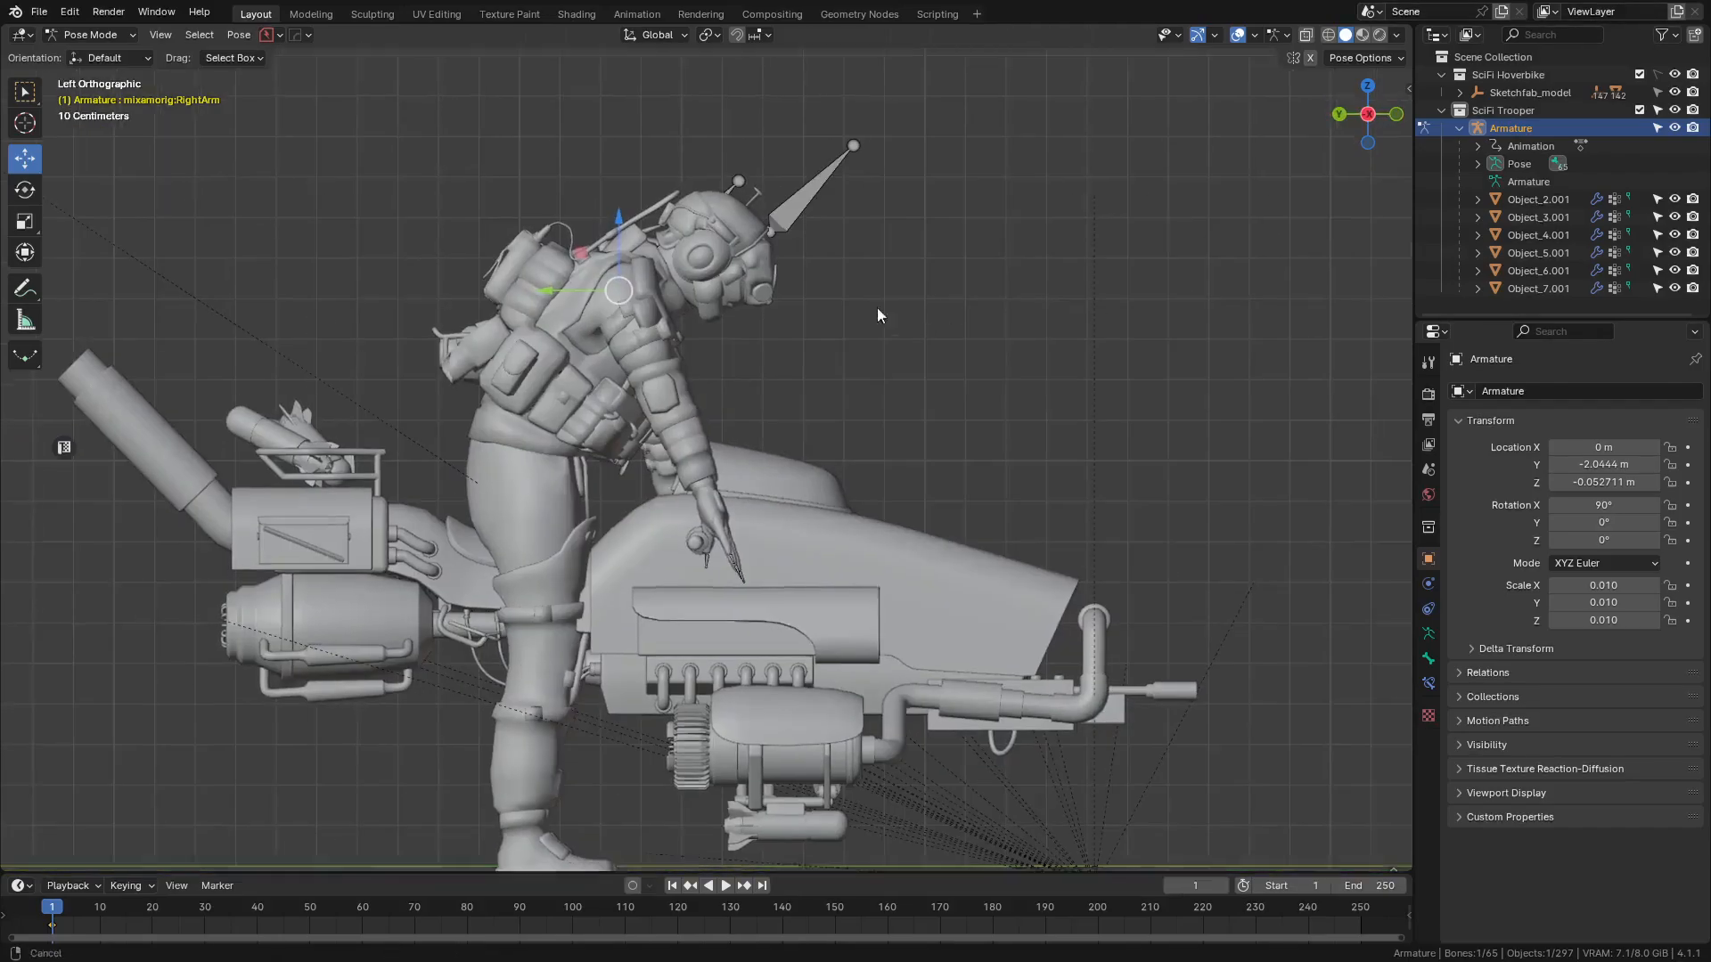
key("ctrl+KP_3")
key("z")
left_click(3, 590)
scroll(539, 435, "up", 4)
middle_click_drag(769, 433, 820, 451, "shift")
key("z")
left_click(820, 451)
scroll(819, 452, "up", 2)
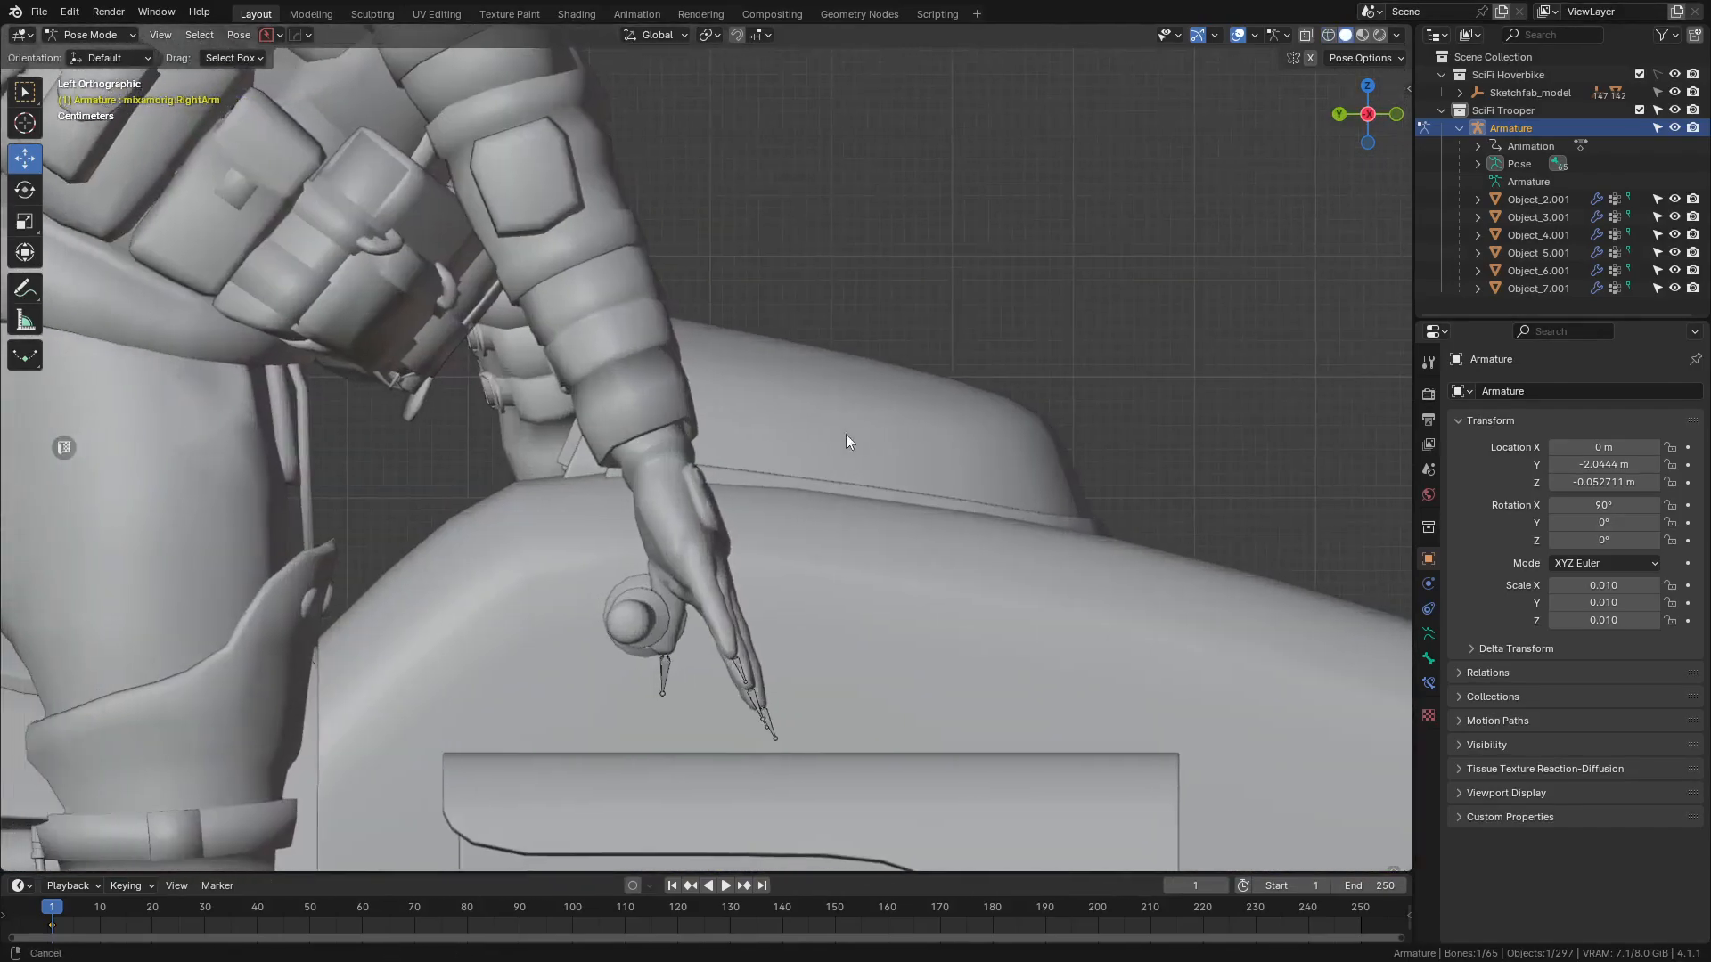
key("r")
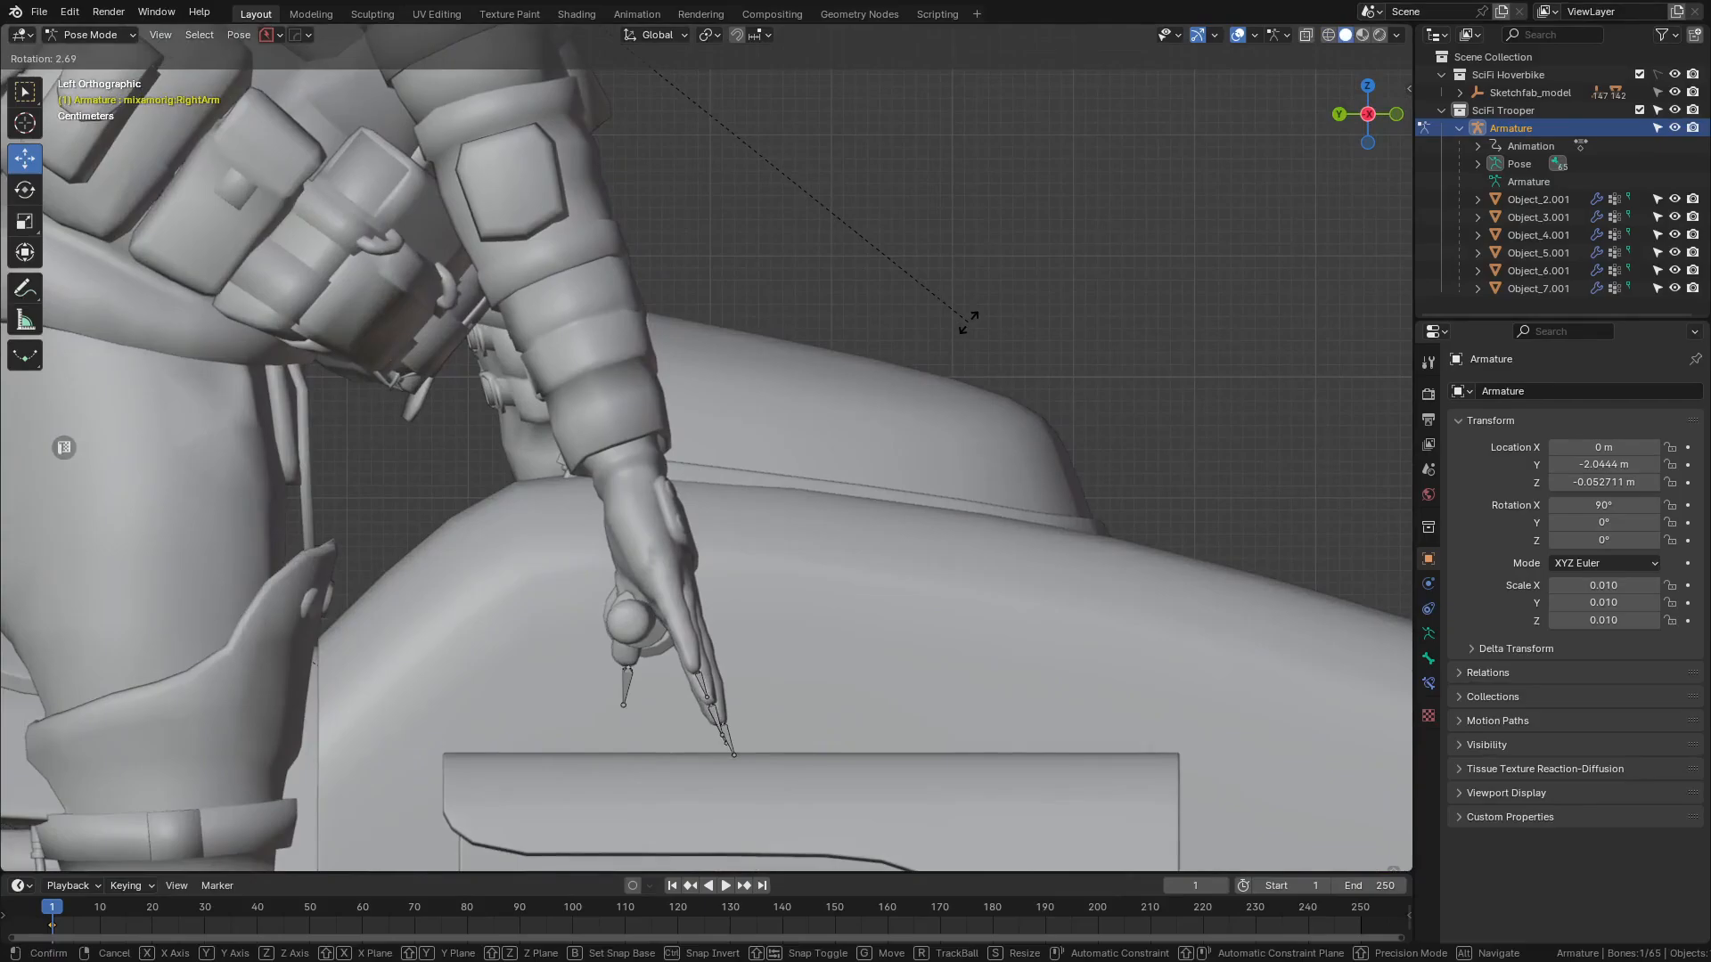
left_click(968, 321)
- Twist the right upper arm slightly around its local Y axis while checking from the front
scroll(752, 408, "down", 4)
middle_click_drag(752, 408, 878, 413)
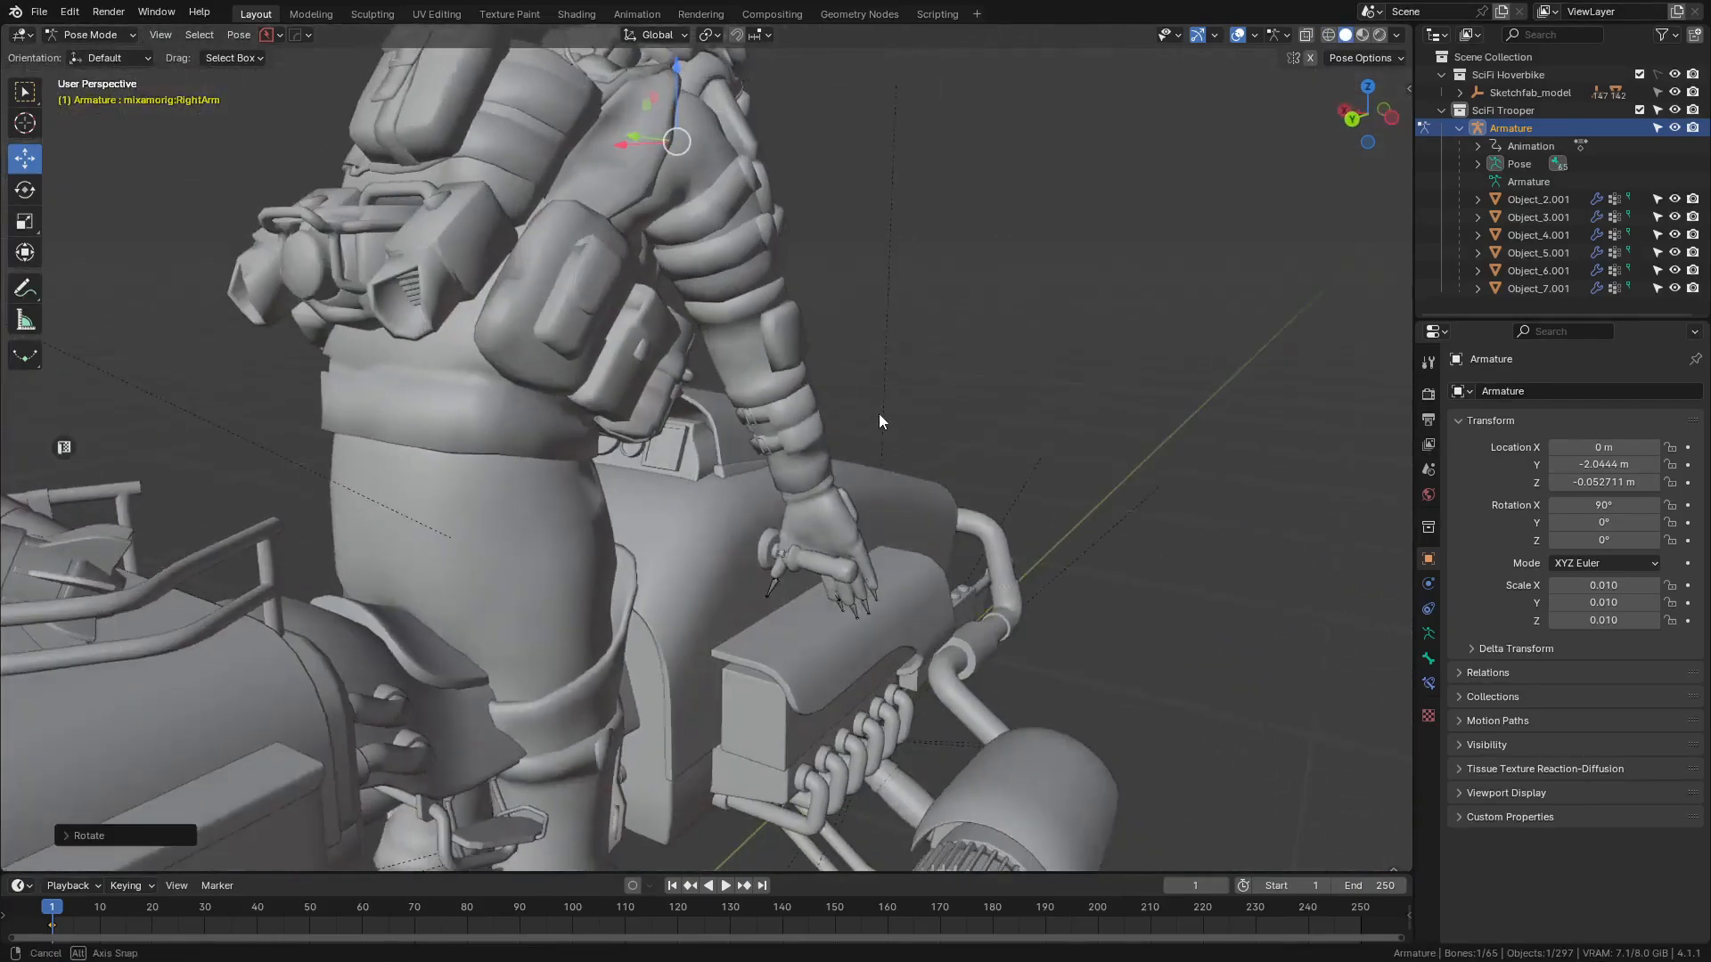
scroll(731, 385, "up", 3)
middle_click_drag(730, 385, 296, 335)
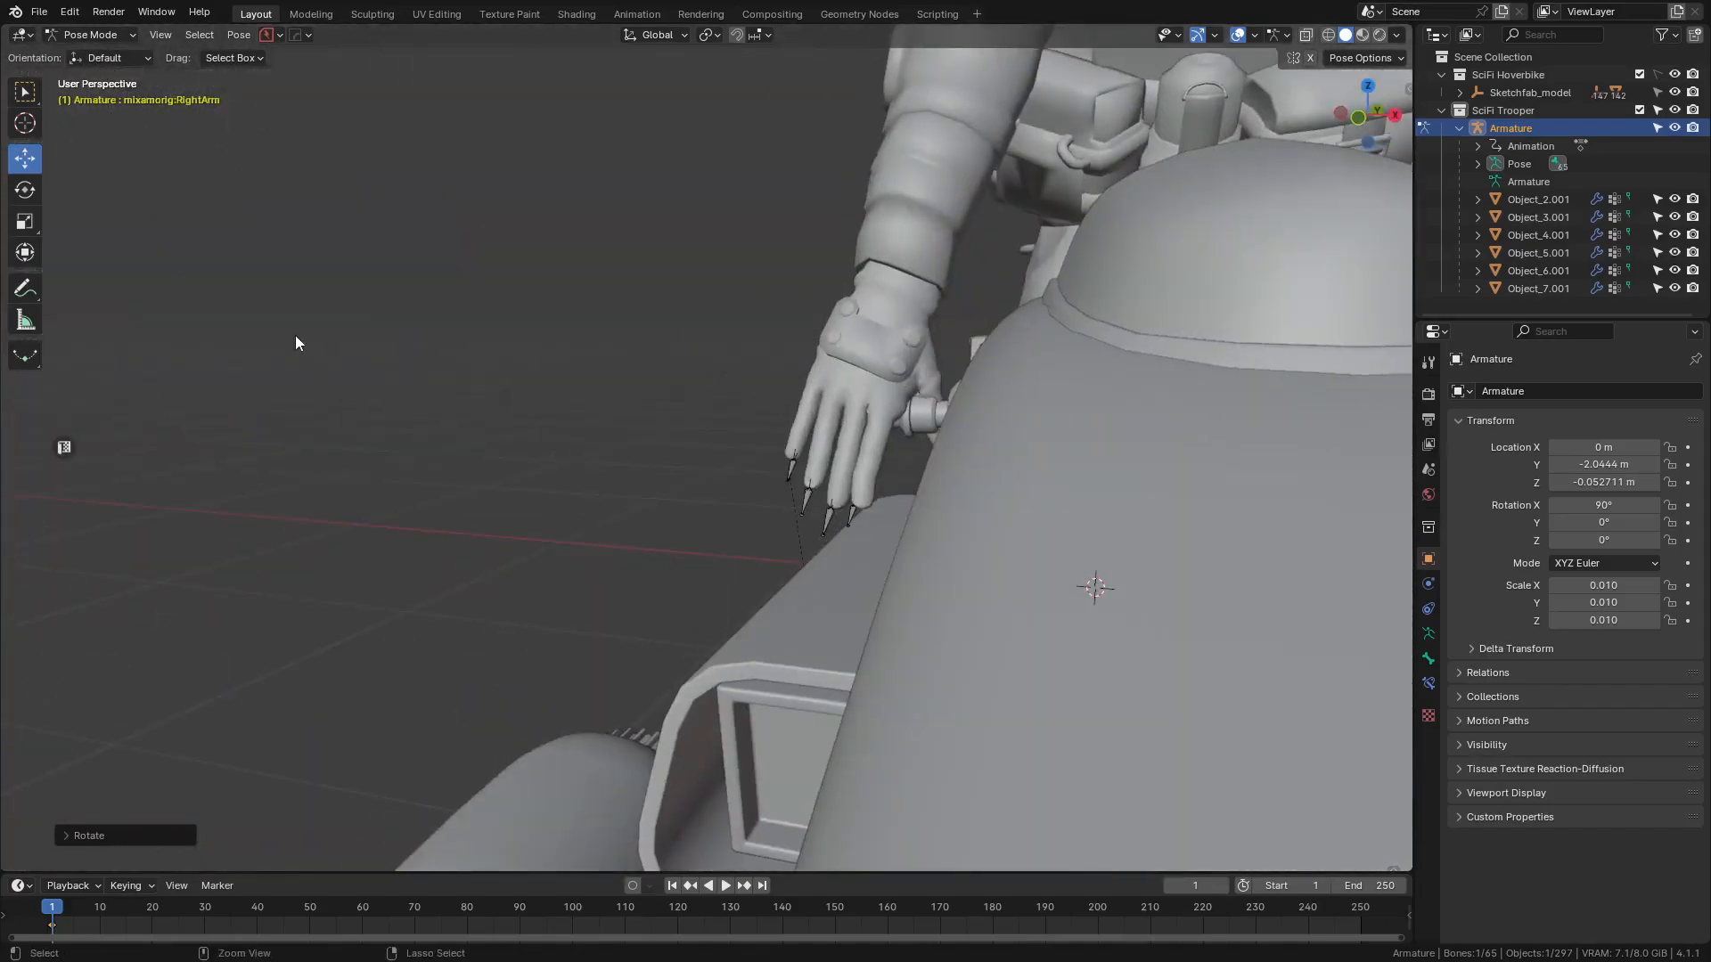
key("ctrl+KP_1")
key("KP_1")
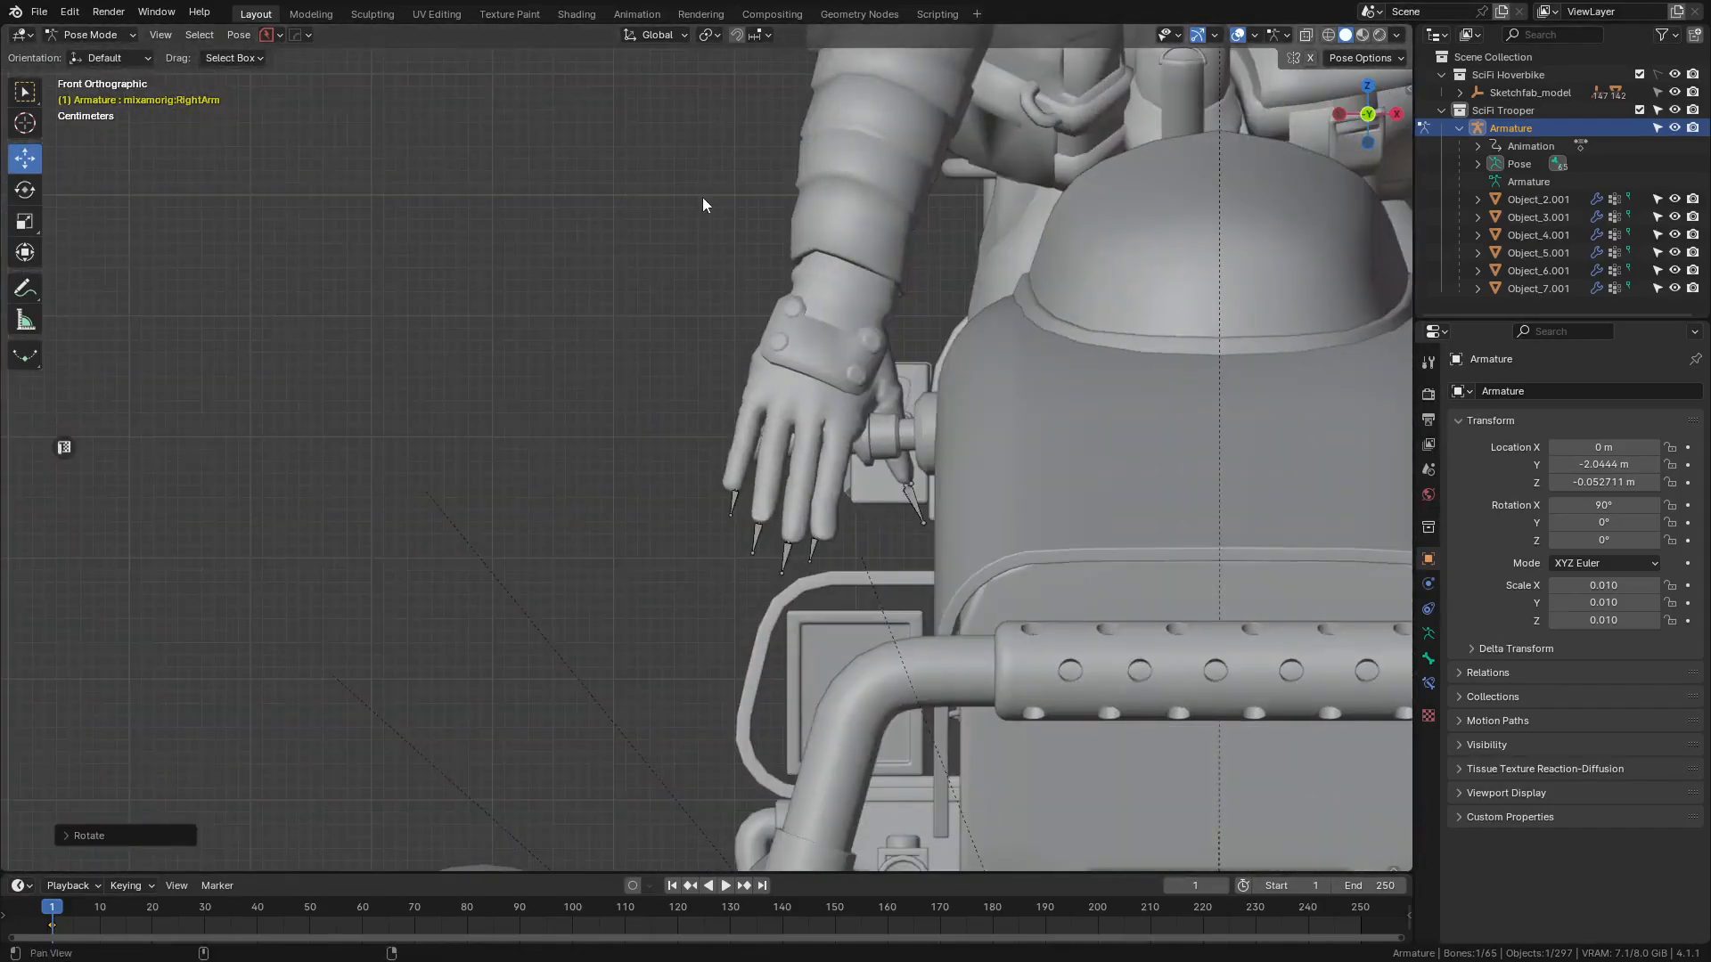
middle_click_drag(975, 194, 738, 396, "shift")
key("z")
scroll(549, 420, "down", 2)
middle_click_drag(549, 427, 437, 427, "shift")
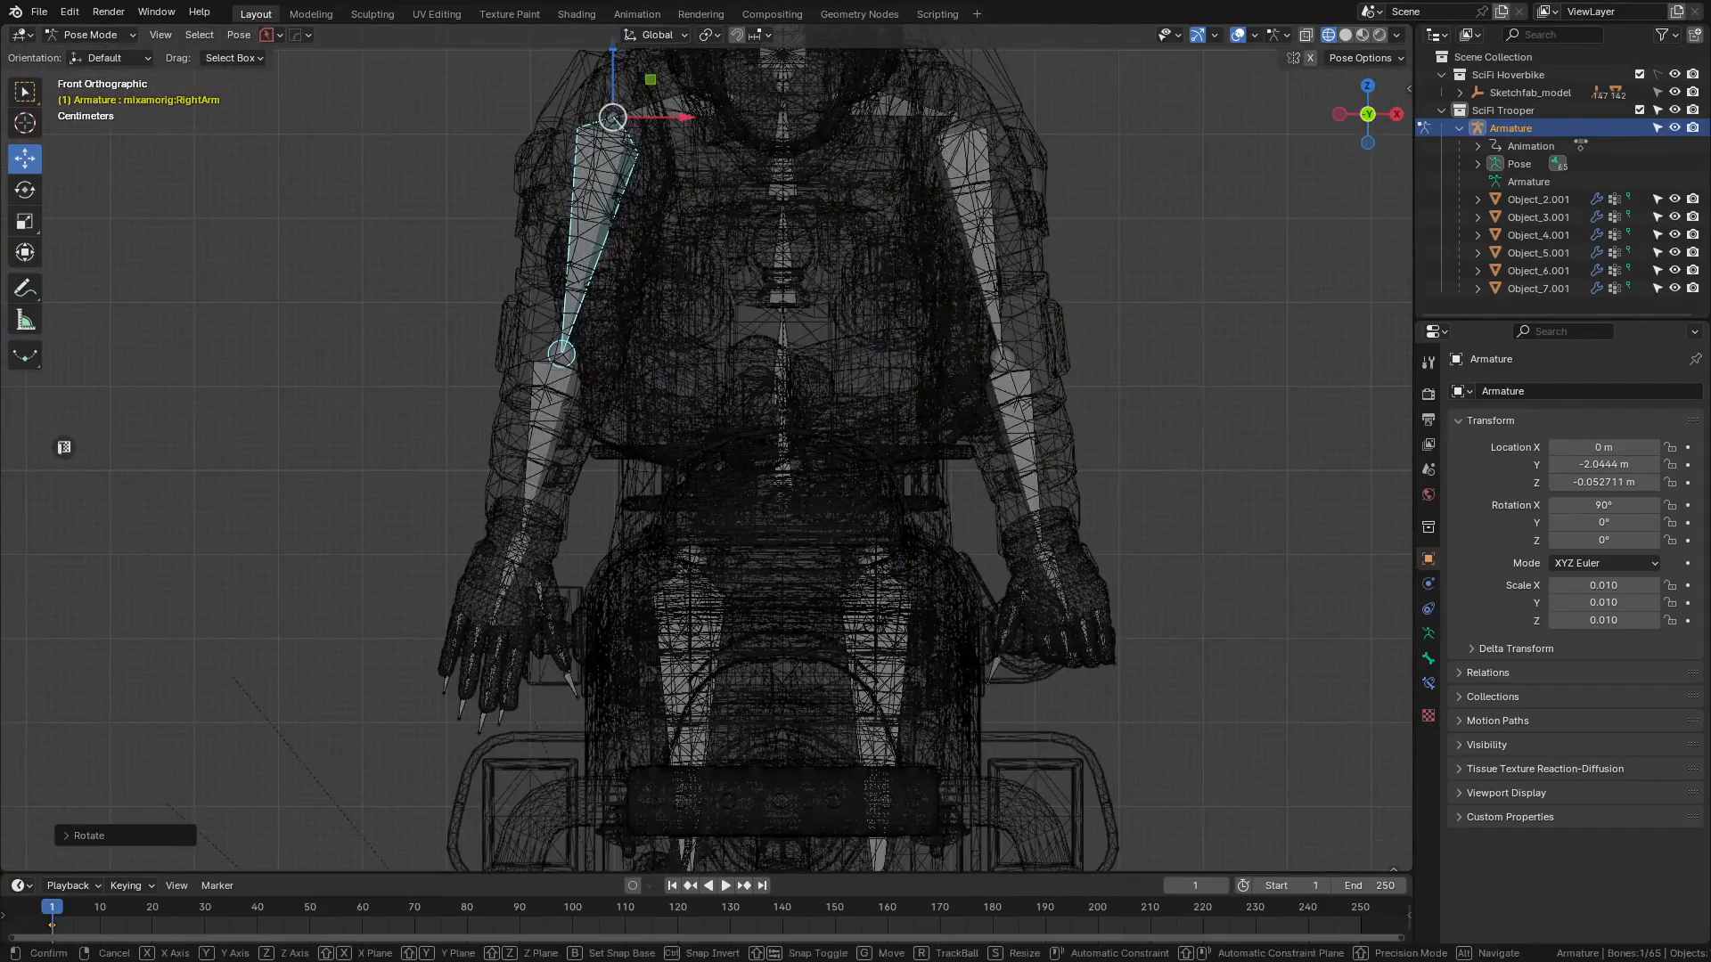
key("r")
key("y")
key("y")
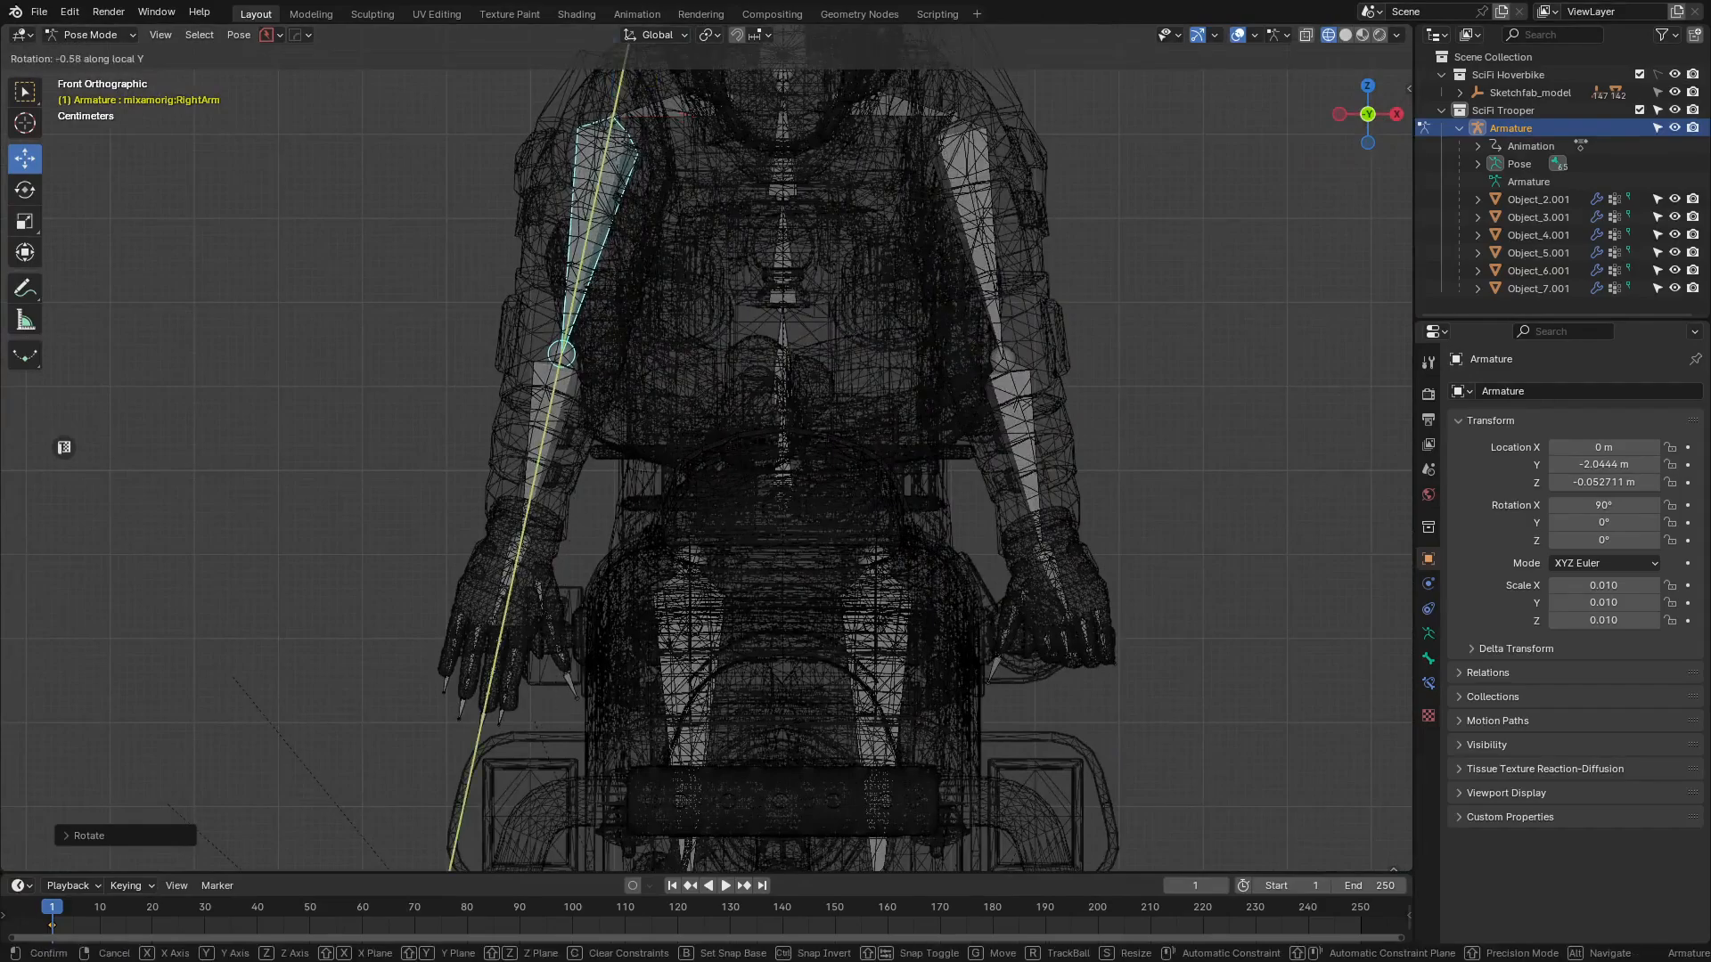
left_click(860, 723)
- Twist the right upper arm about 4° around its local Y axis to align the palm with the grip
key("z")
middle_click_drag(916, 514, 846, 366, "shift")
mouse_move(842, 347)
middle_mouse_down()
mouse_move(916, 301)
mouse_move(1083, 326)
middle_mouse_up()
scroll(771, 437, "up", 1)
middle_click_drag(771, 437, 788, 379)
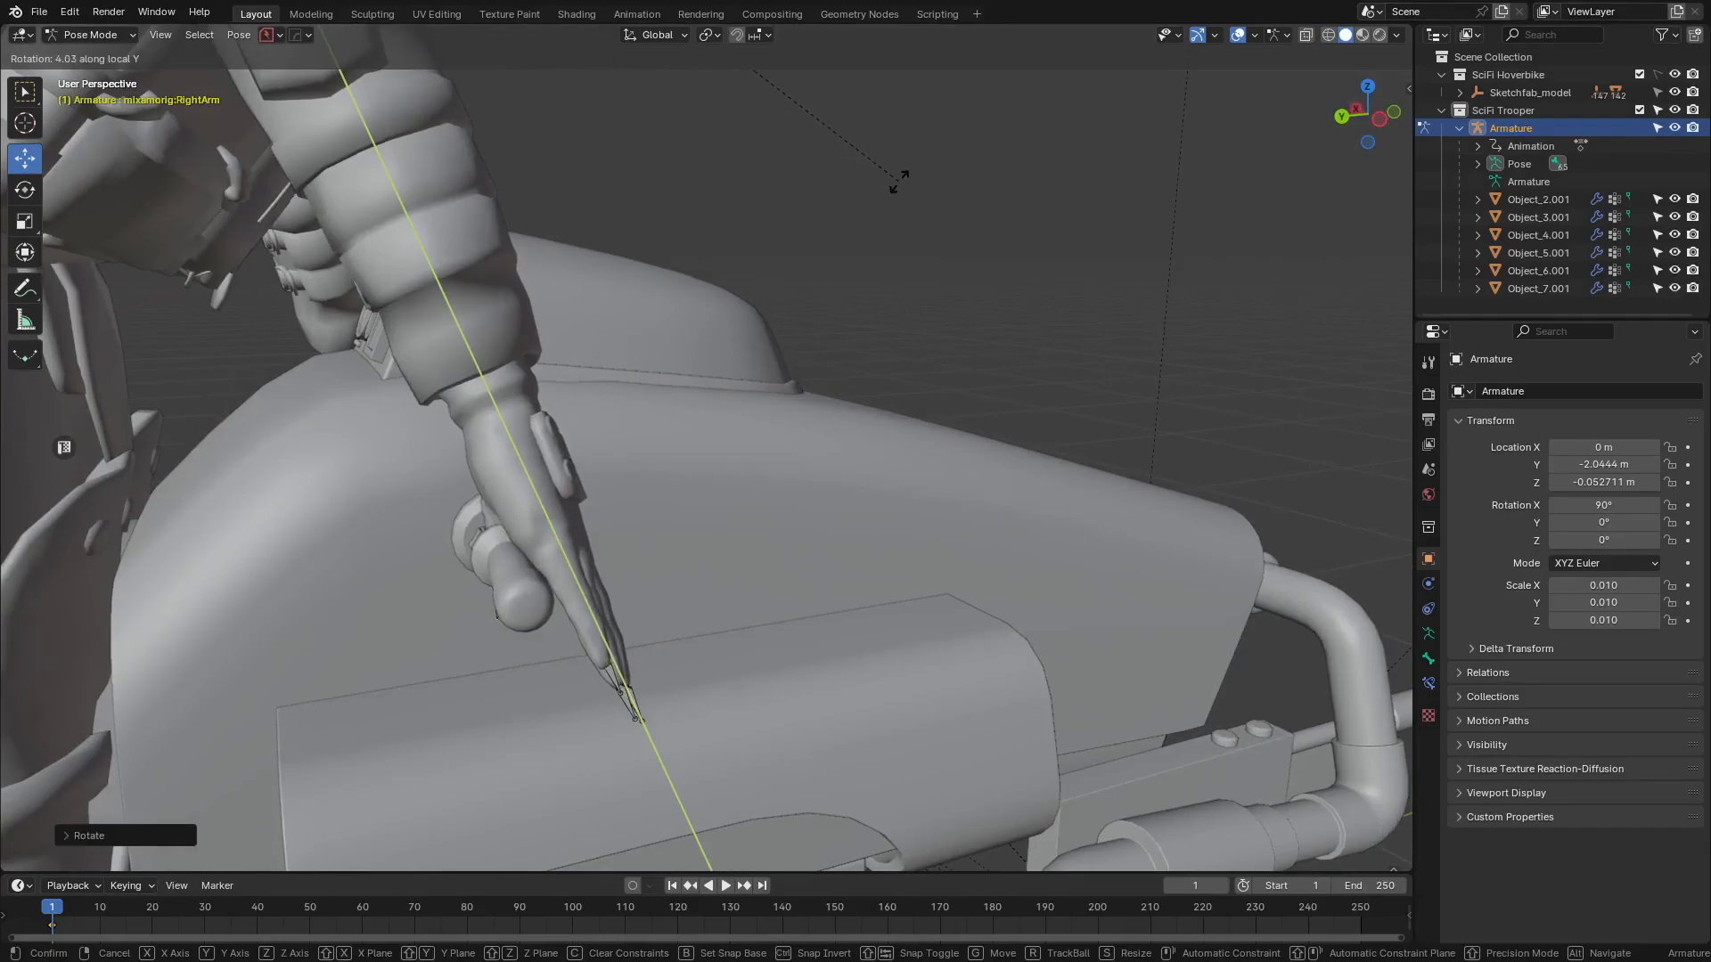
left_click(891, 145)
mouse_move(886, 139)
middle_mouse_down()
mouse_move(756, 345)
mouse_move(854, 341)
mouse_move(817, 405)
mouse_move(783, 347)
mouse_move(727, 356)
mouse_move(477, 475)
mouse_move(286, 611)
mouse_move(553, 475)
mouse_move(827, 539)
mouse_move(736, 547)
middle_mouse_up()
key("z")
left_click(620, 568)
scroll(570, 567, "up", 2)
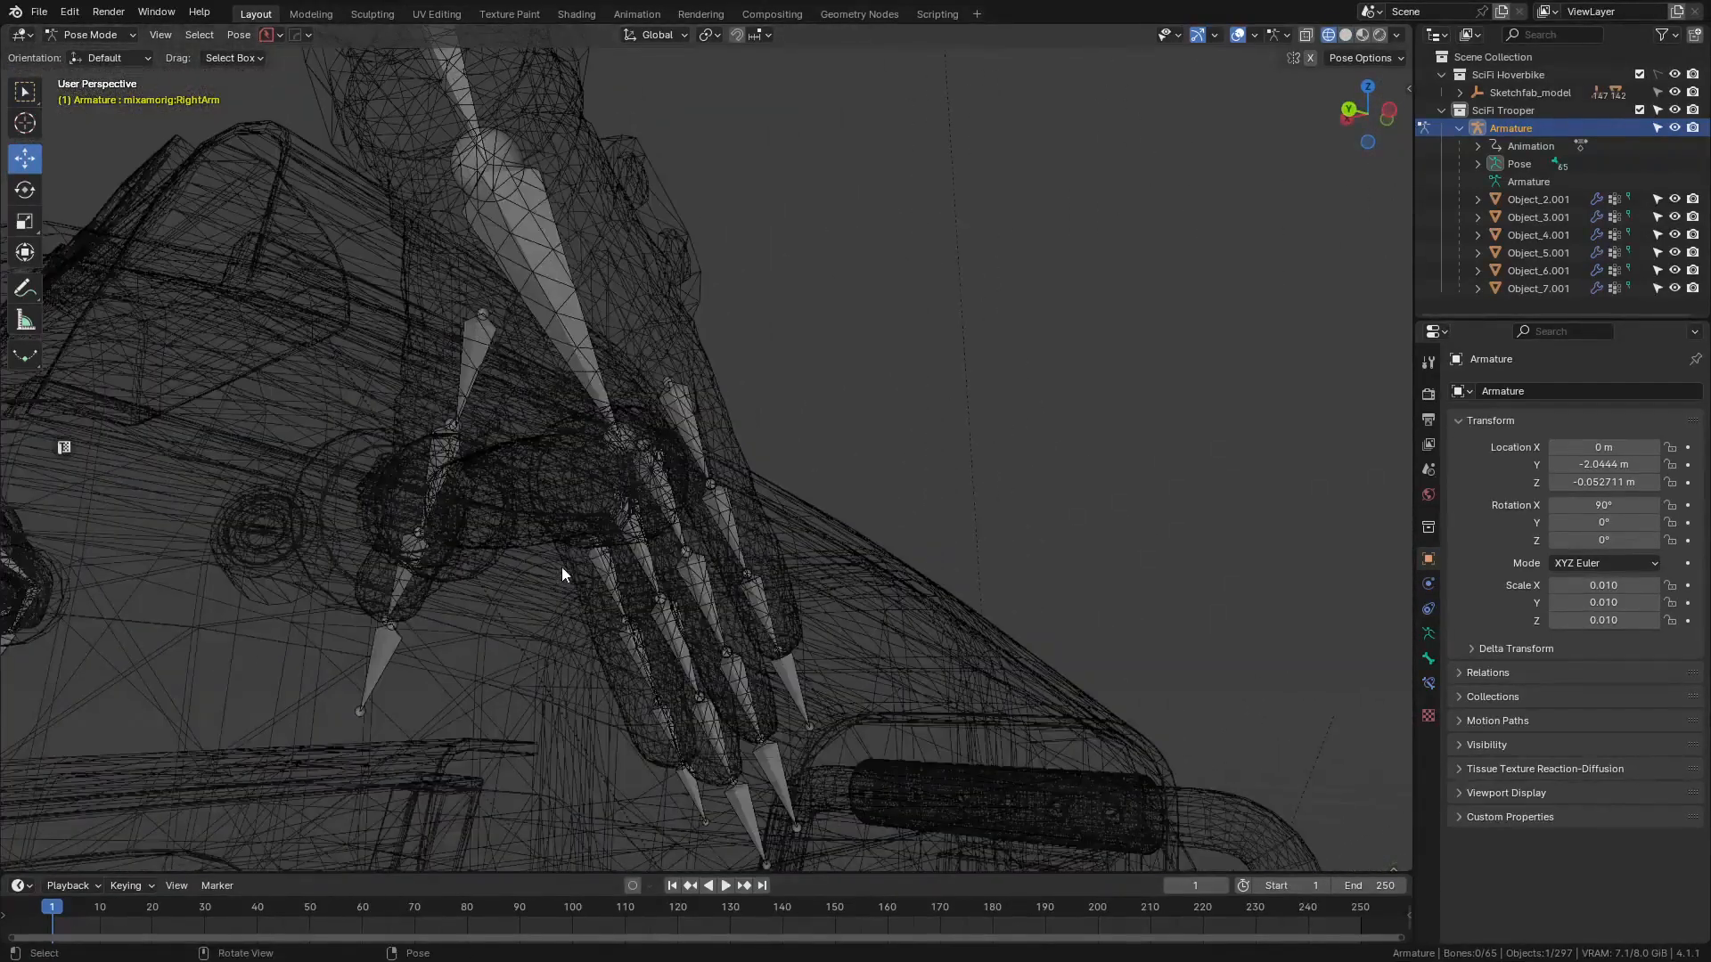
left_click(592, 556)
key("shift+z")
mouse_move(595, 556)
middle_mouse_down()
mouse_move(906, 450)
mouse_move(905, 385)
mouse_move(886, 410)
mouse_move(906, 439)
mouse_move(817, 390)
mouse_move(712, 425)
middle_mouse_up()
scroll(805, 394, "down", 6)
scroll(710, 426, "down", 2)
key("ctrl+KP_3")
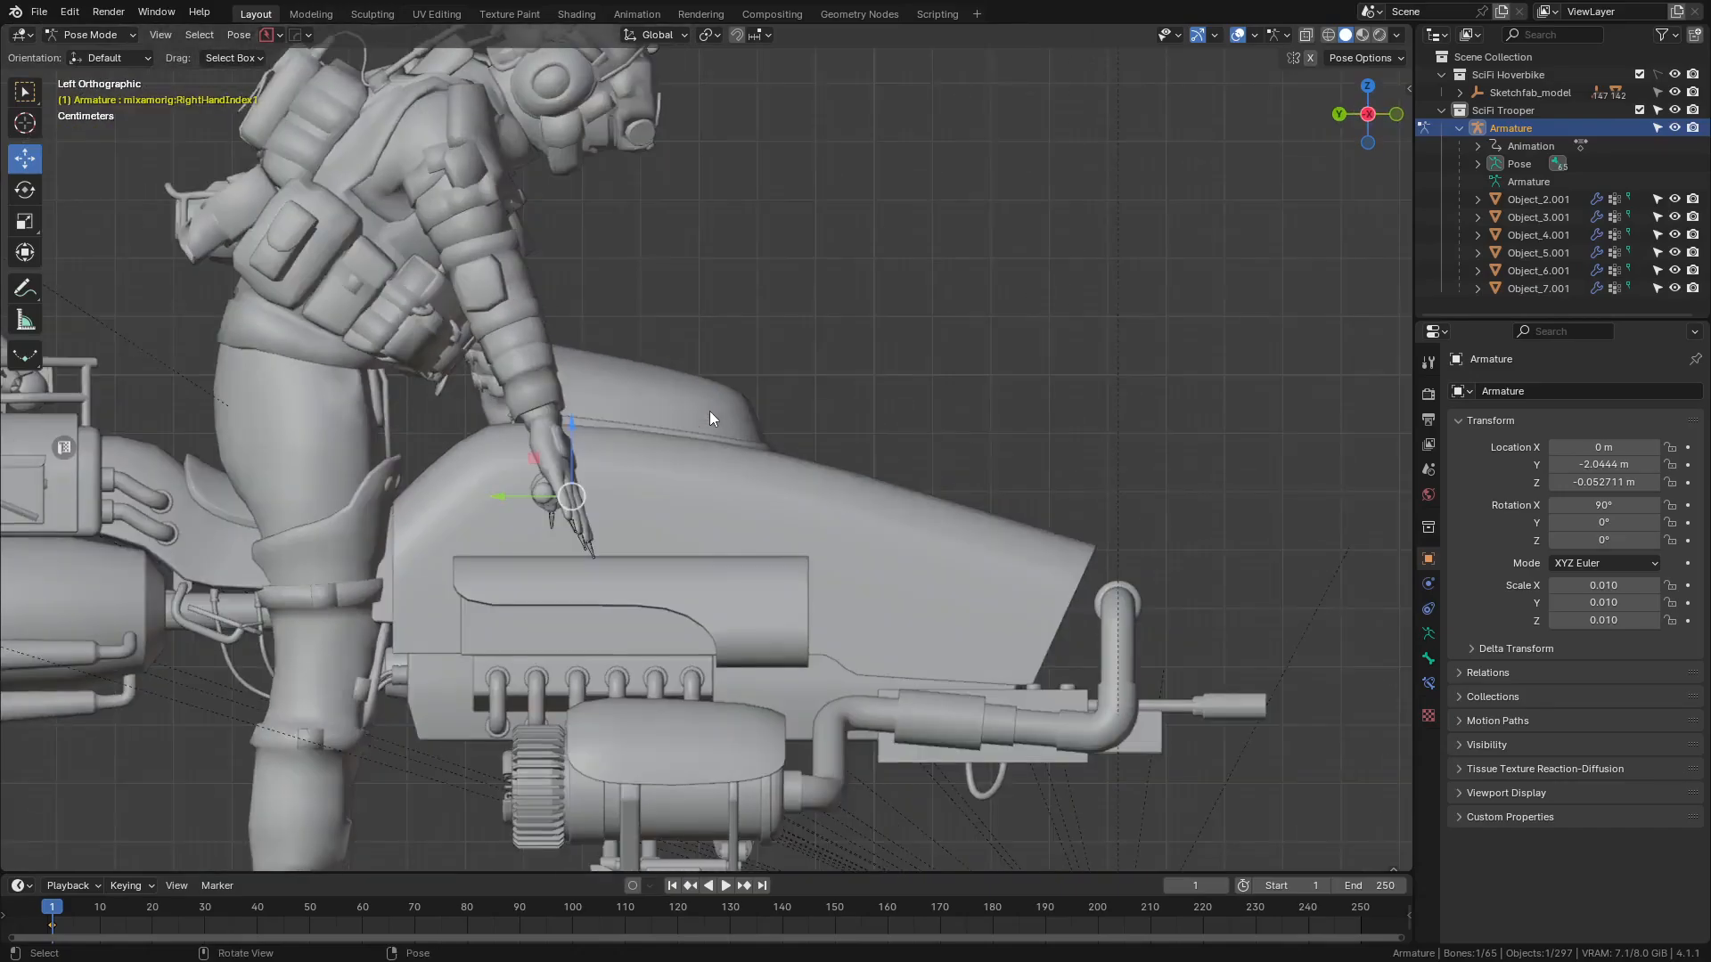
- Rotate the right hand bone about -15° in the left side view so the fingers angle forward over the grip
key("shift+z")
scroll(533, 499, "up", 3)
middle_click_drag(533, 500, 788, 615, "shift")
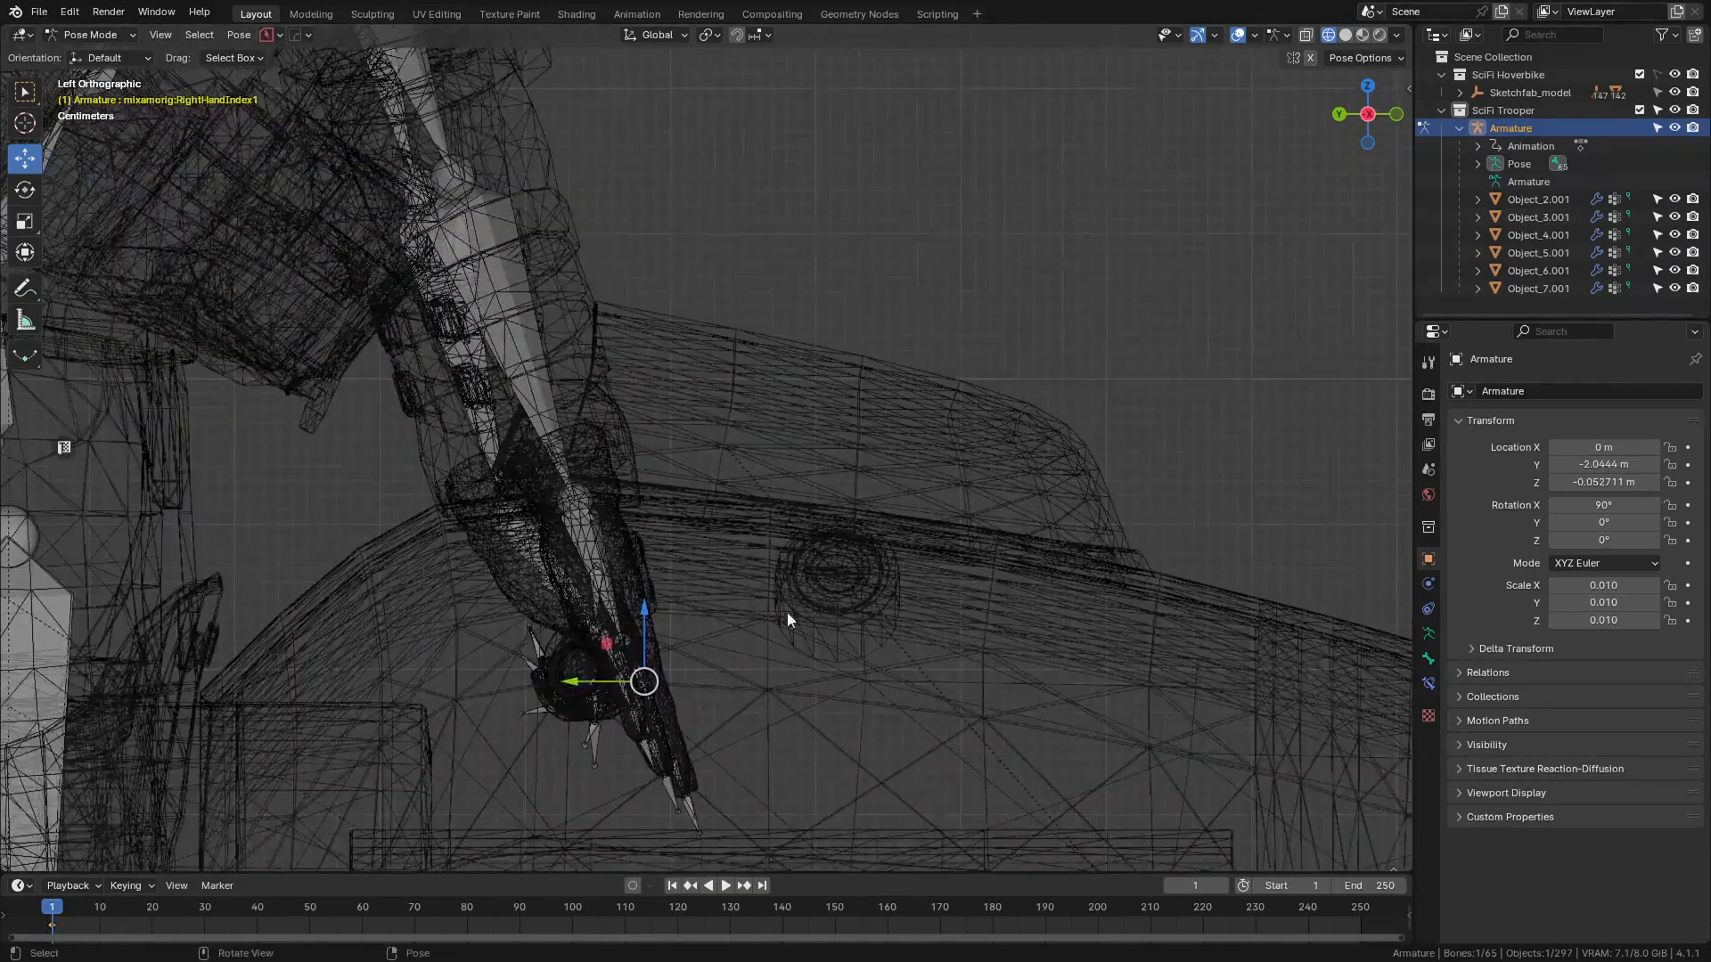
left_click(586, 550)
scroll(704, 538, "up", 2)
mouse_move(704, 538)
middle_mouse_down("shift")
mouse_move(705, 572)
mouse_move(710, 535)
middle_mouse_up("shift")
key("r")
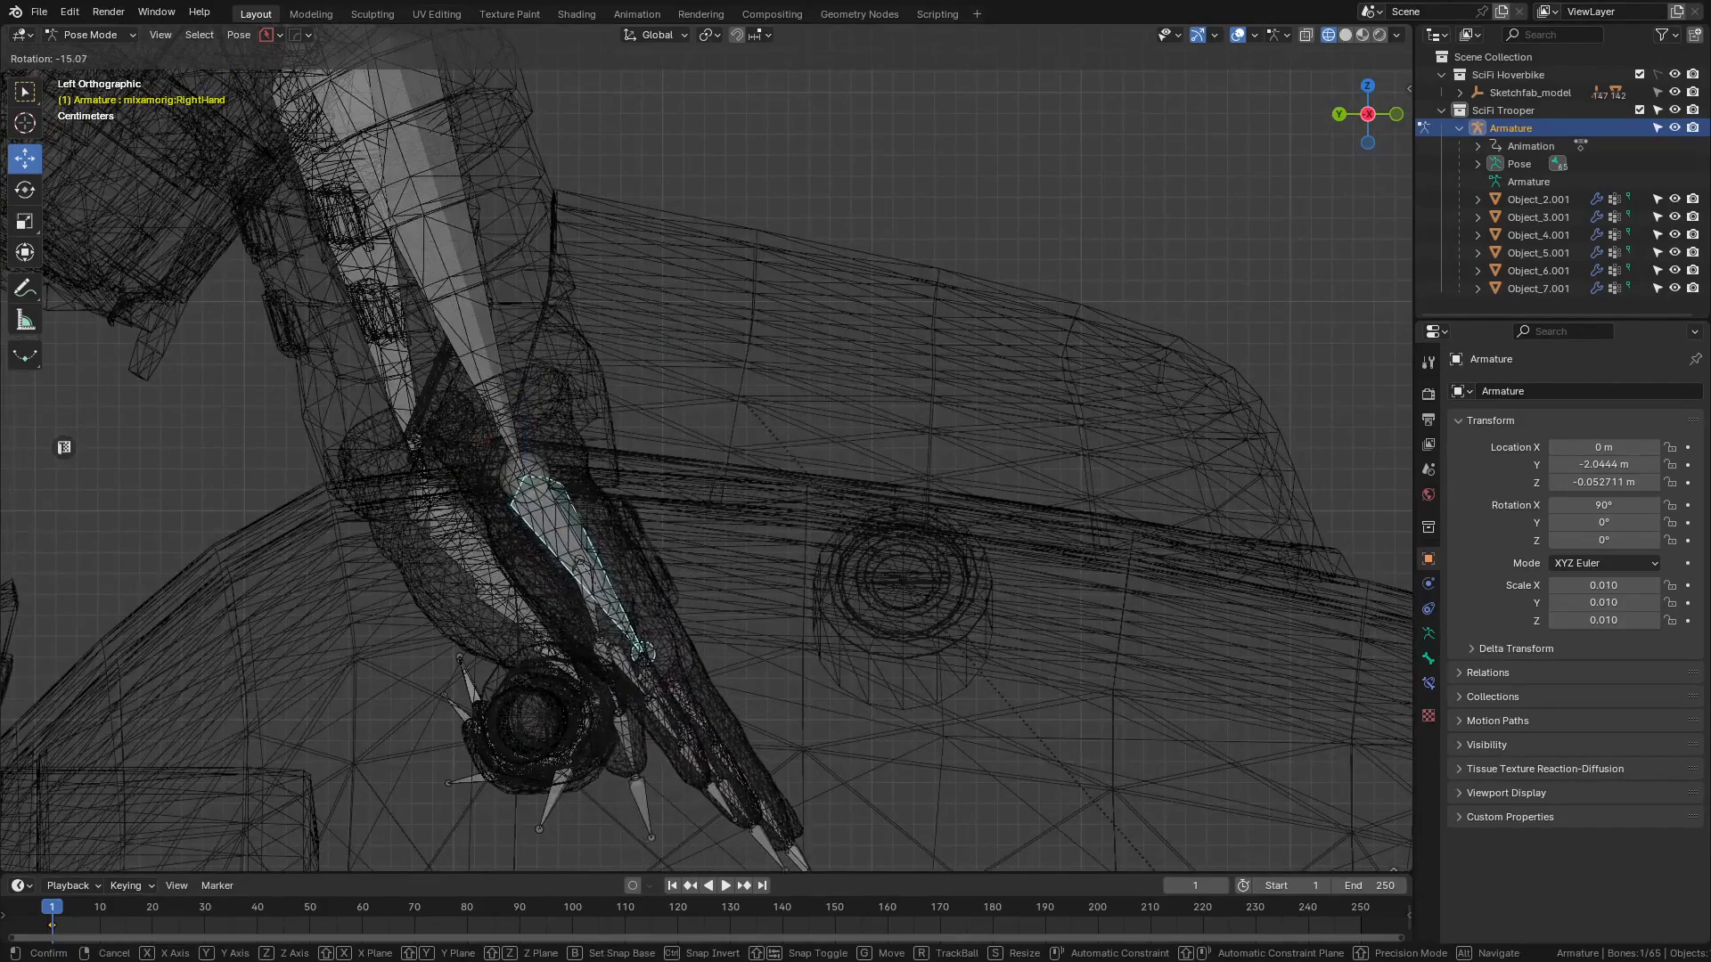
left_click(896, 488)
- Rotate the right upper arm slightly in the left side view to rest the palm against the grip
key("shift+z")
scroll(910, 538, "down", 2)
middle_click_drag(867, 517, 901, 531, "shift")
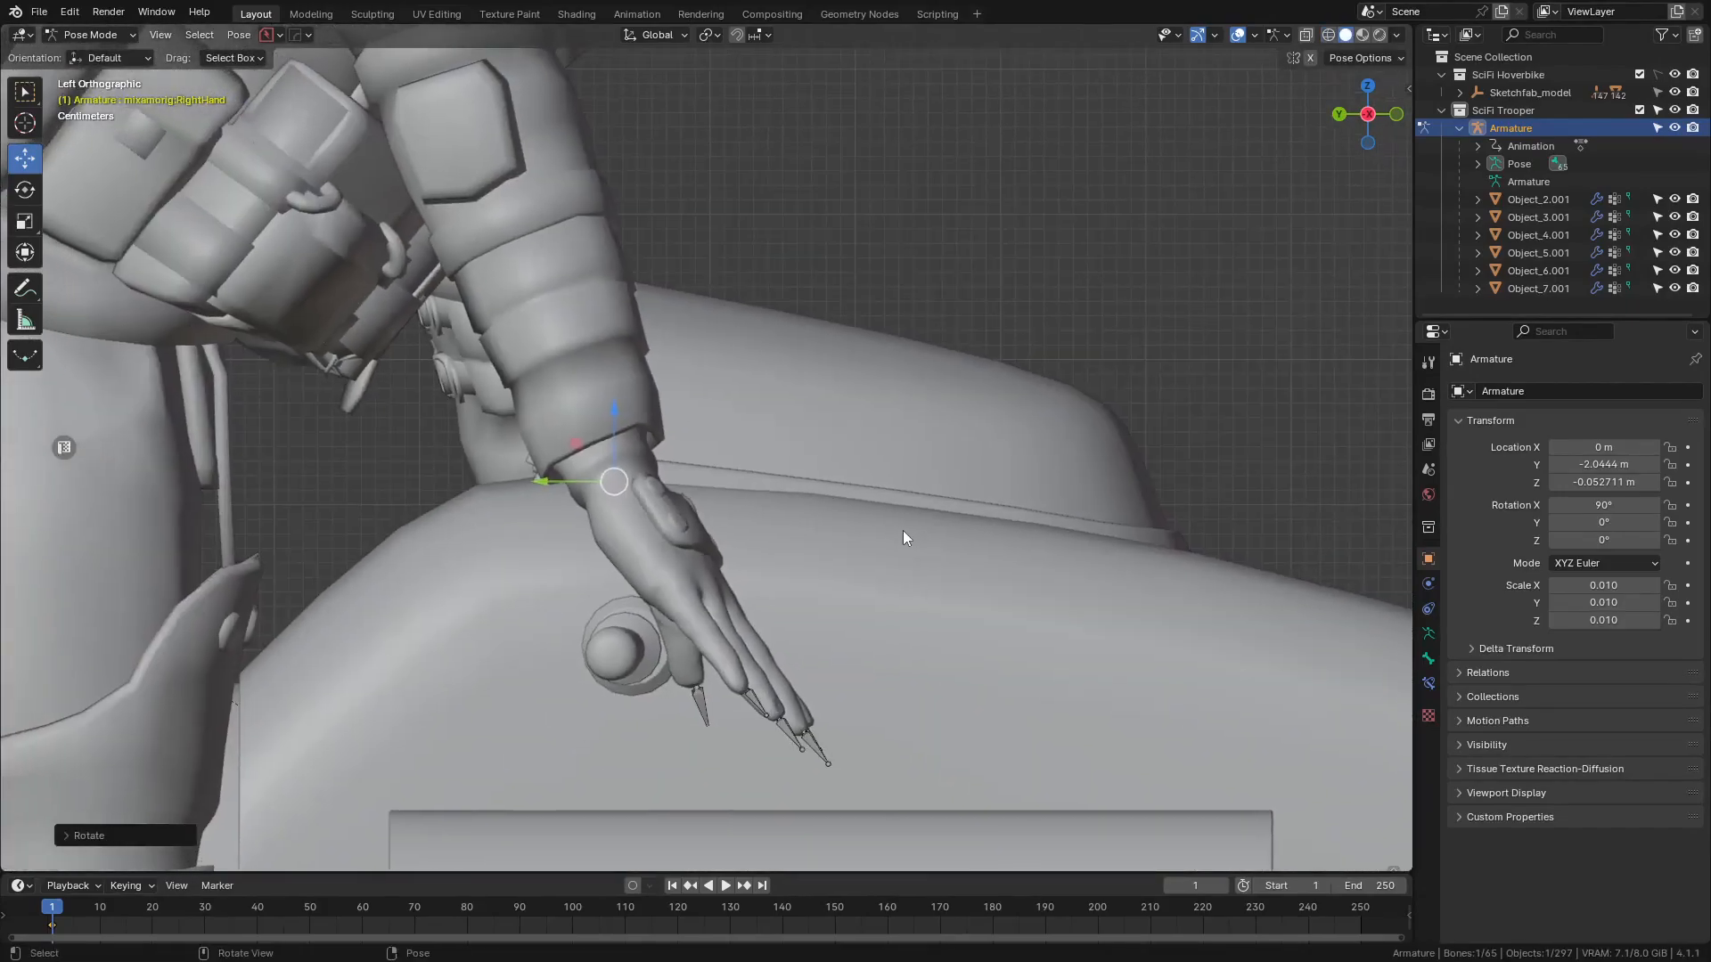
scroll(902, 531, "down", 4)
key("shift+z")
left_click(563, 154)
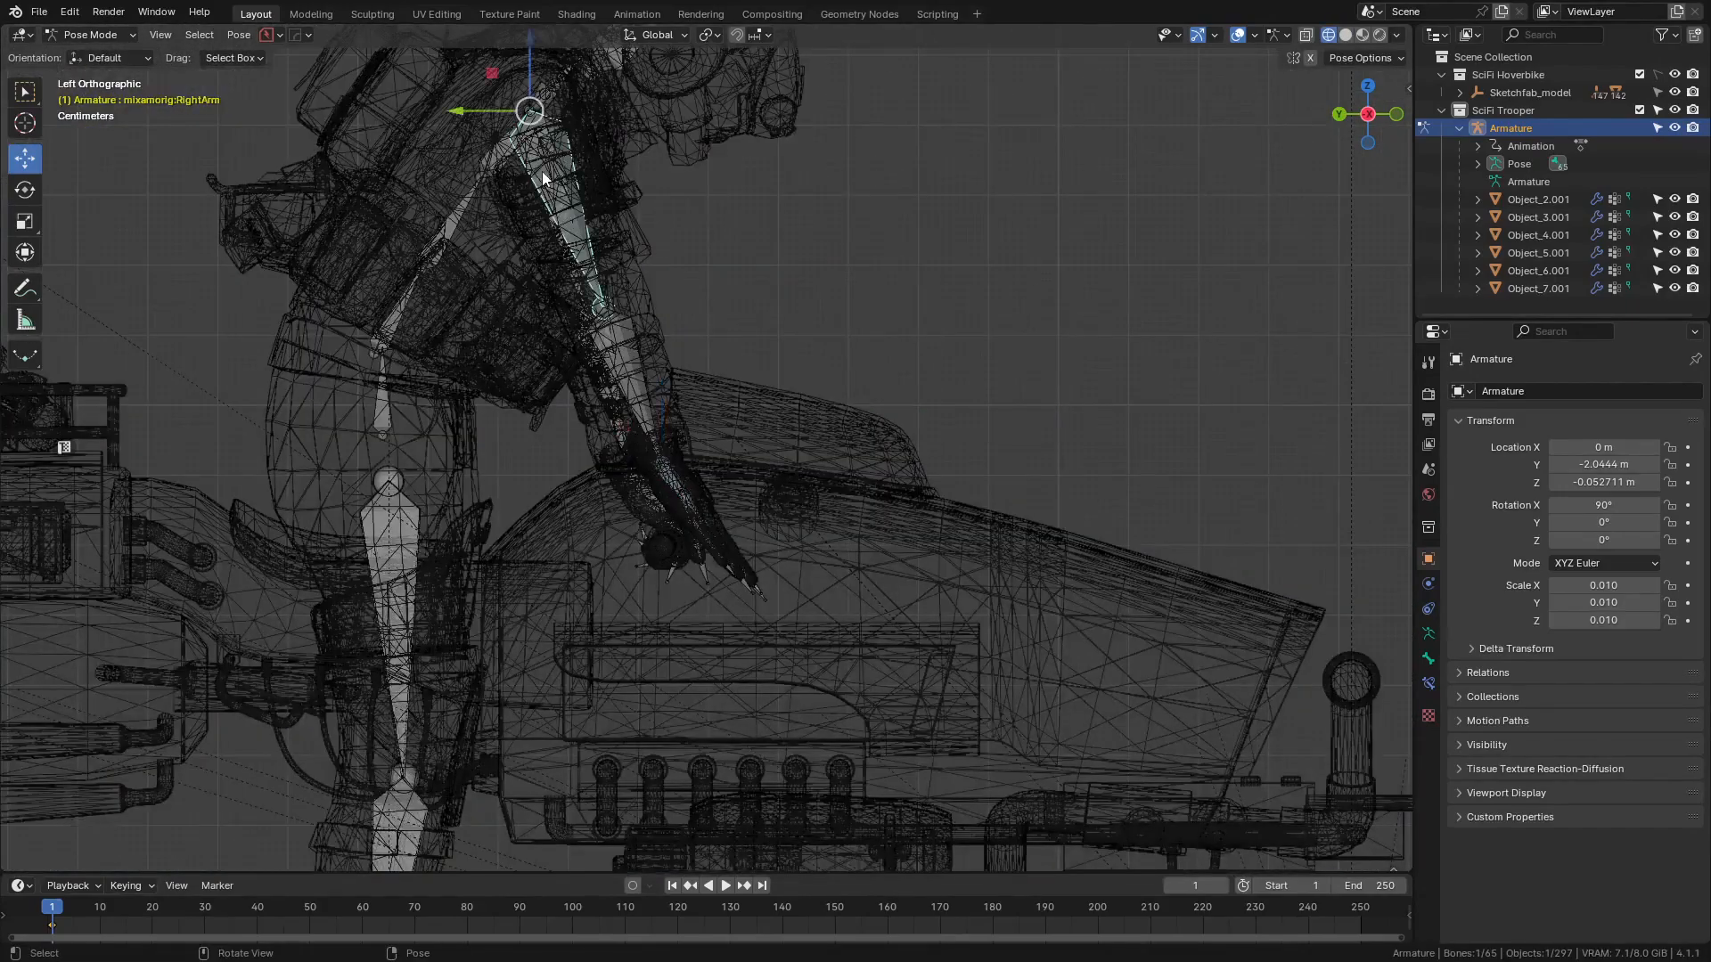
scroll(452, 364, "up", 3)
key("shift+z")
scroll(823, 404, "up", 3)
middle_click_drag(956, 349, 956, 295, "shift")
key("r")
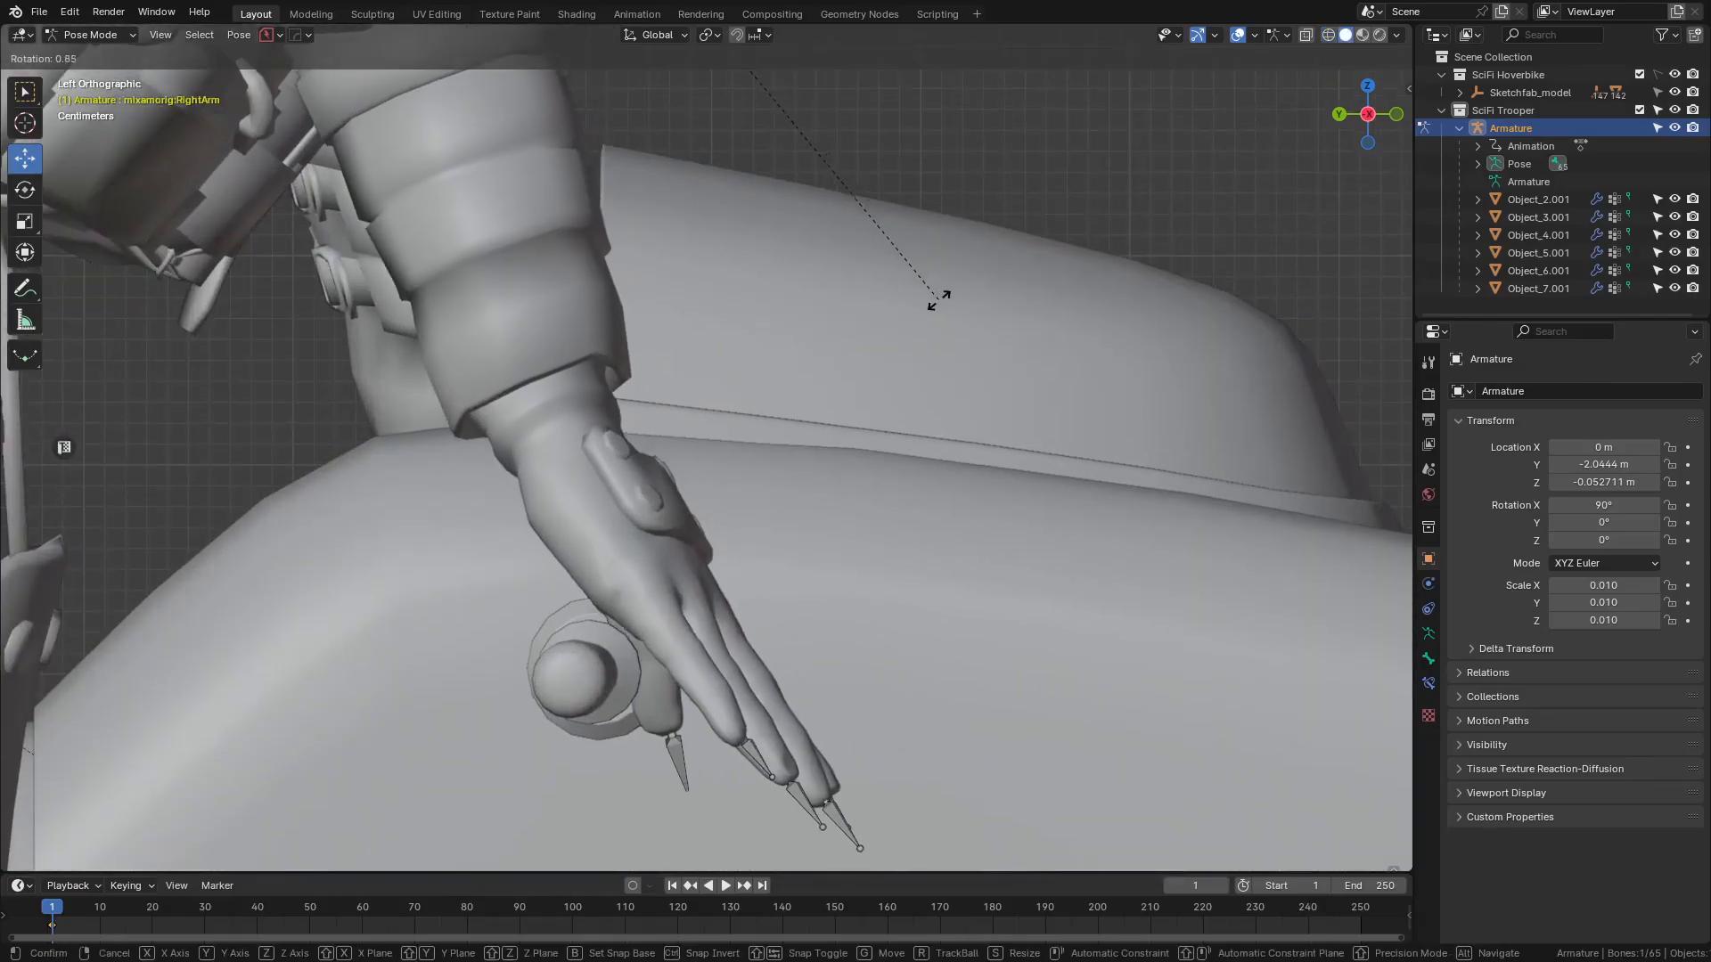
left_click(879, 337)
- Rotate the right upper arm slightly in the top view to line the hand up along the grip
middle_click_drag(879, 337, 725, 452)
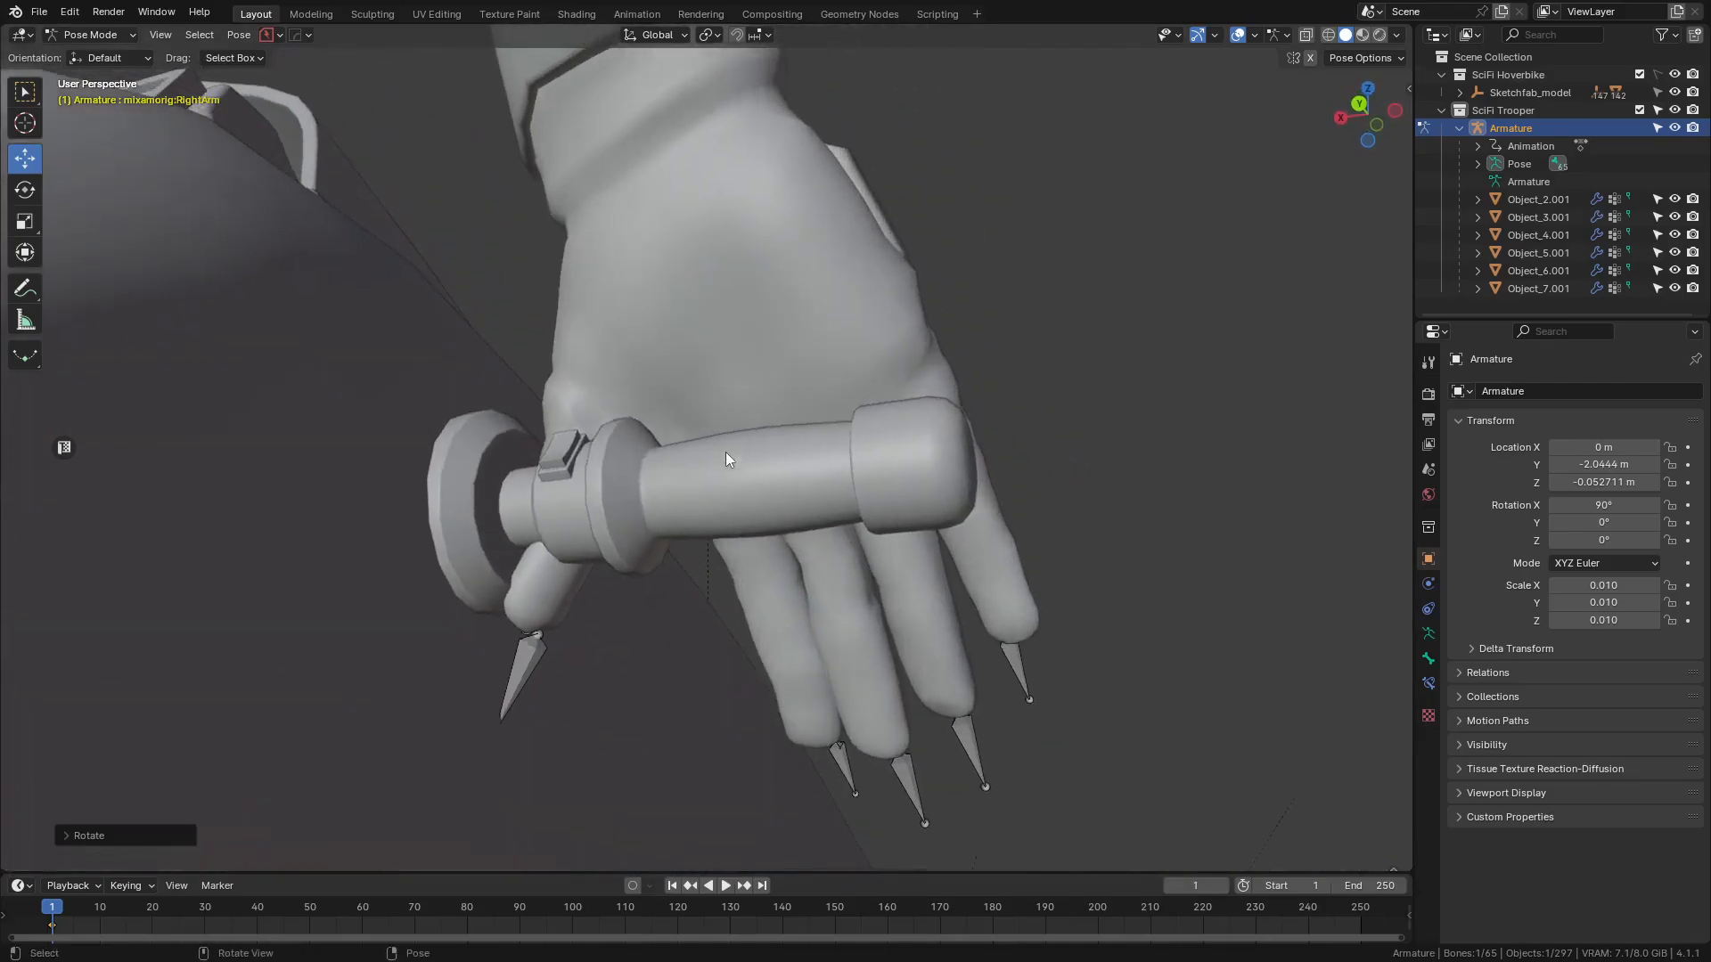
key("KP_7")
key("z")
scroll(383, 414, "down", 4)
middle_click_drag(691, 325, 648, 527, "shift")
scroll(649, 527, "up", 3)
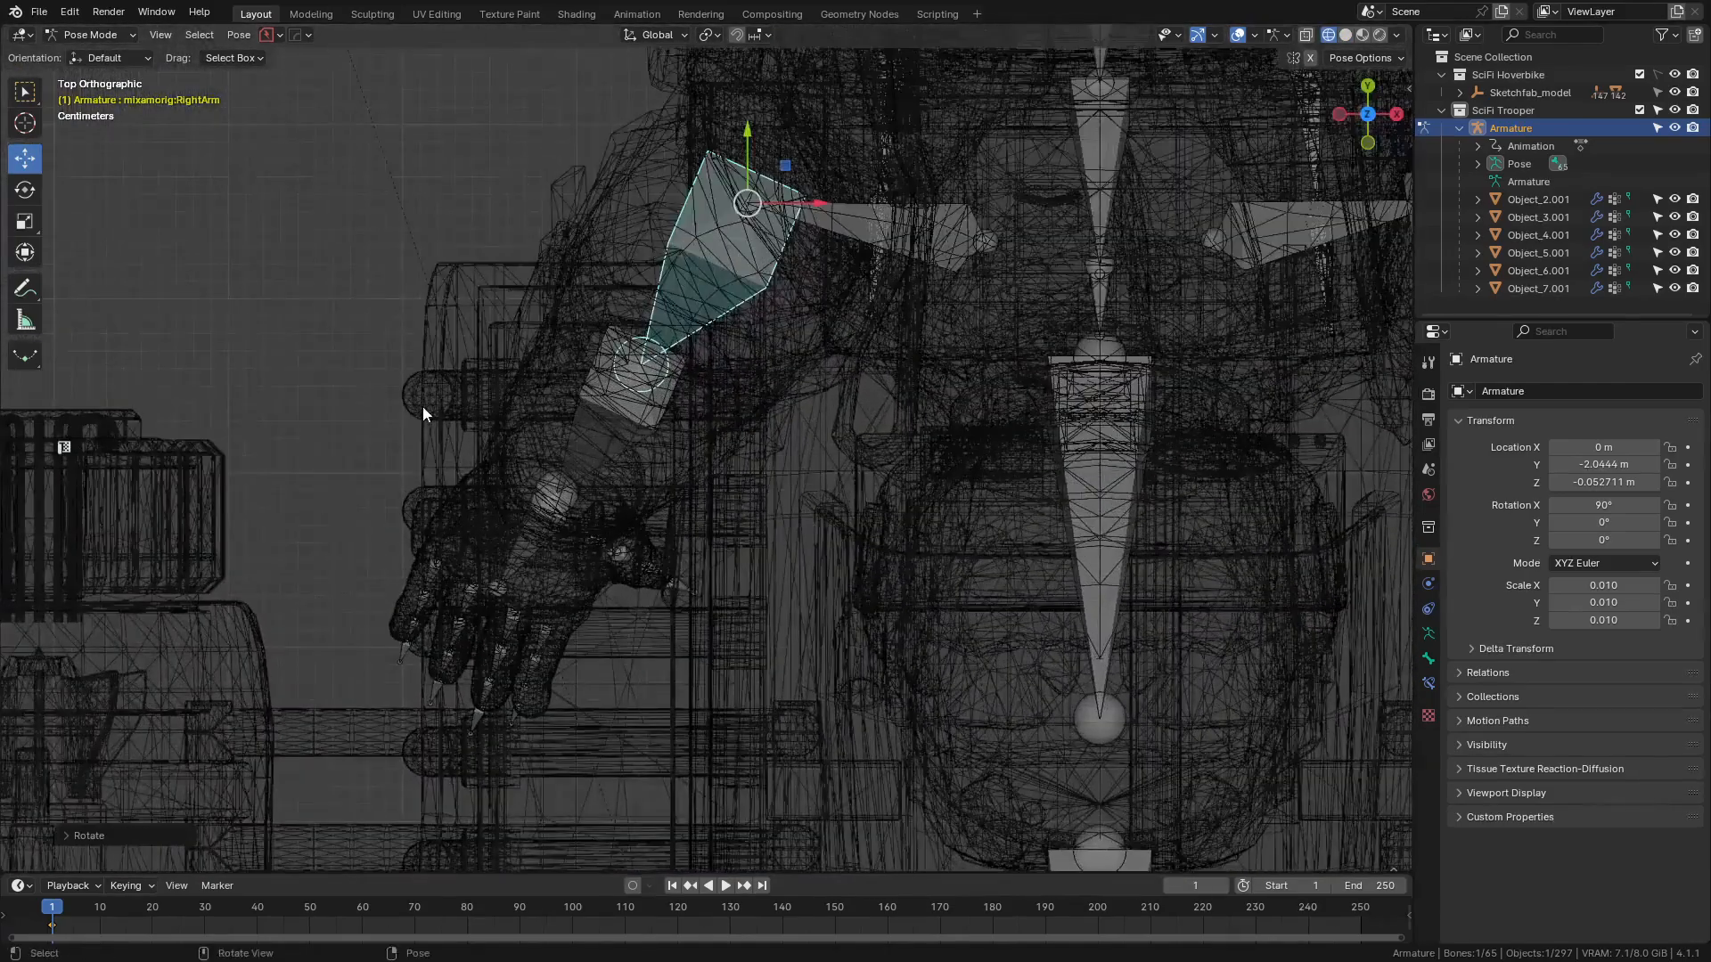
key("r")
left_click(593, 477)
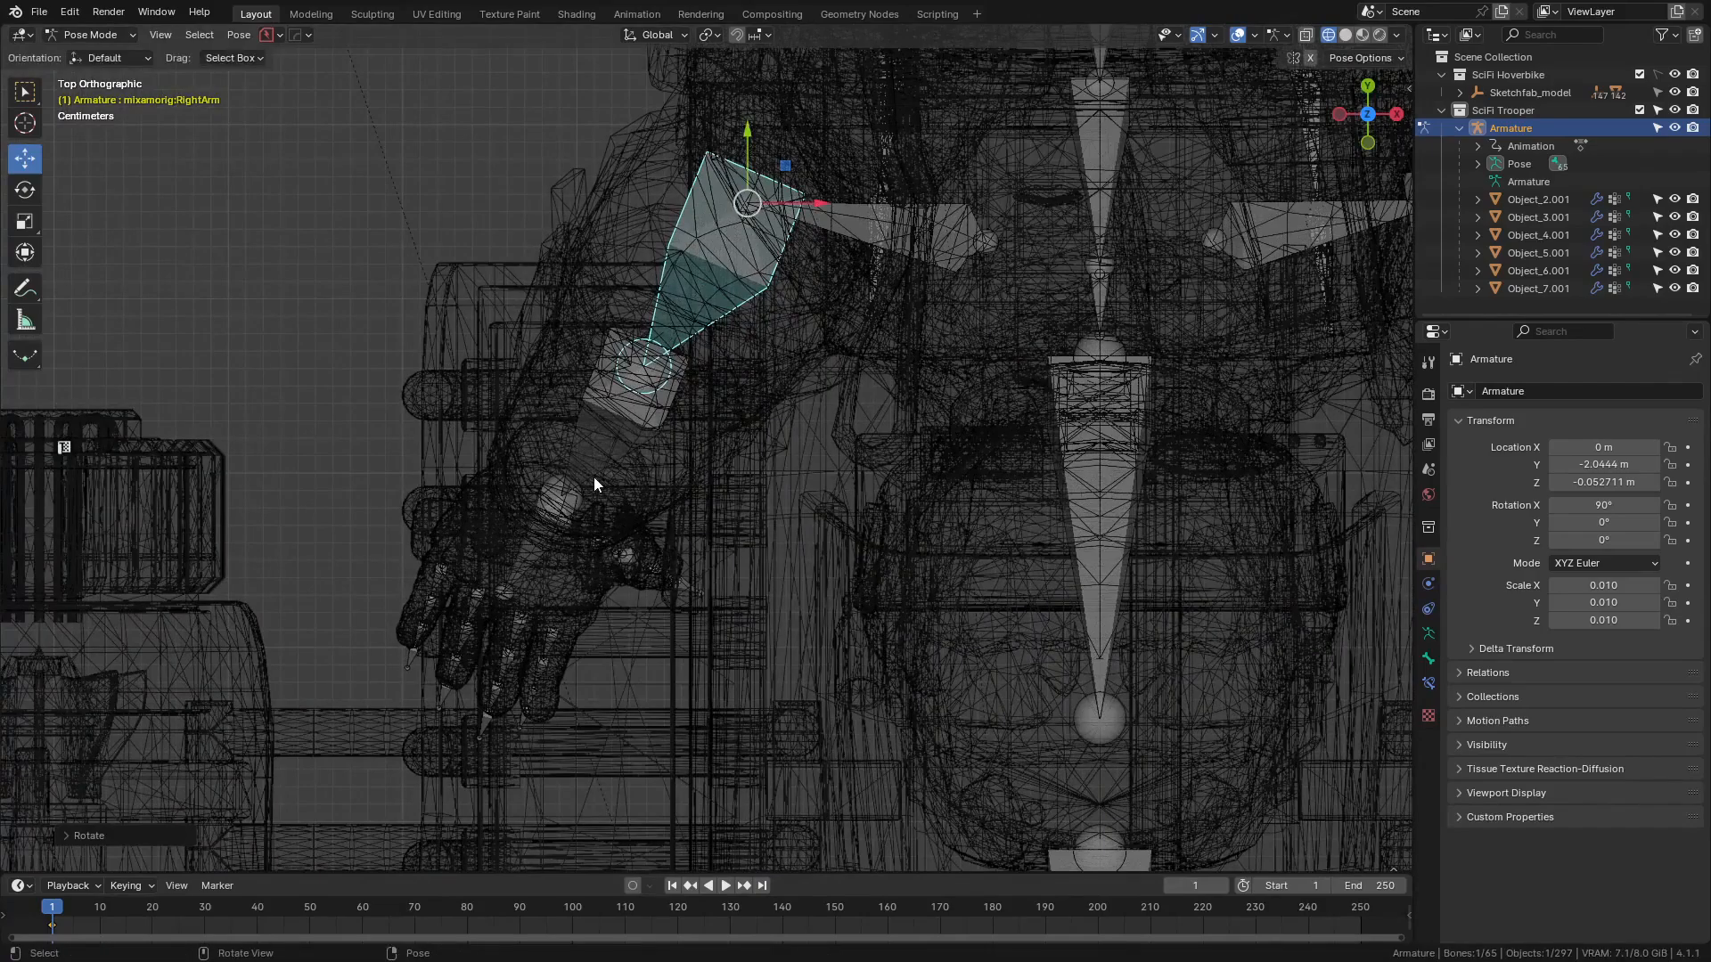
- Try to curl the right index finger's first bone about 85° around the global X axis
key("z")
mouse_move(959, 653)
middle_mouse_down()
mouse_move(1109, 494)
mouse_move(1174, 490)
mouse_move(814, 408)
mouse_move(576, 435)
middle_mouse_up()
scroll(921, 428, "up", 4)
scroll(698, 390, "up", 3)
key("shift+z")
scroll(677, 419, "up", 3)
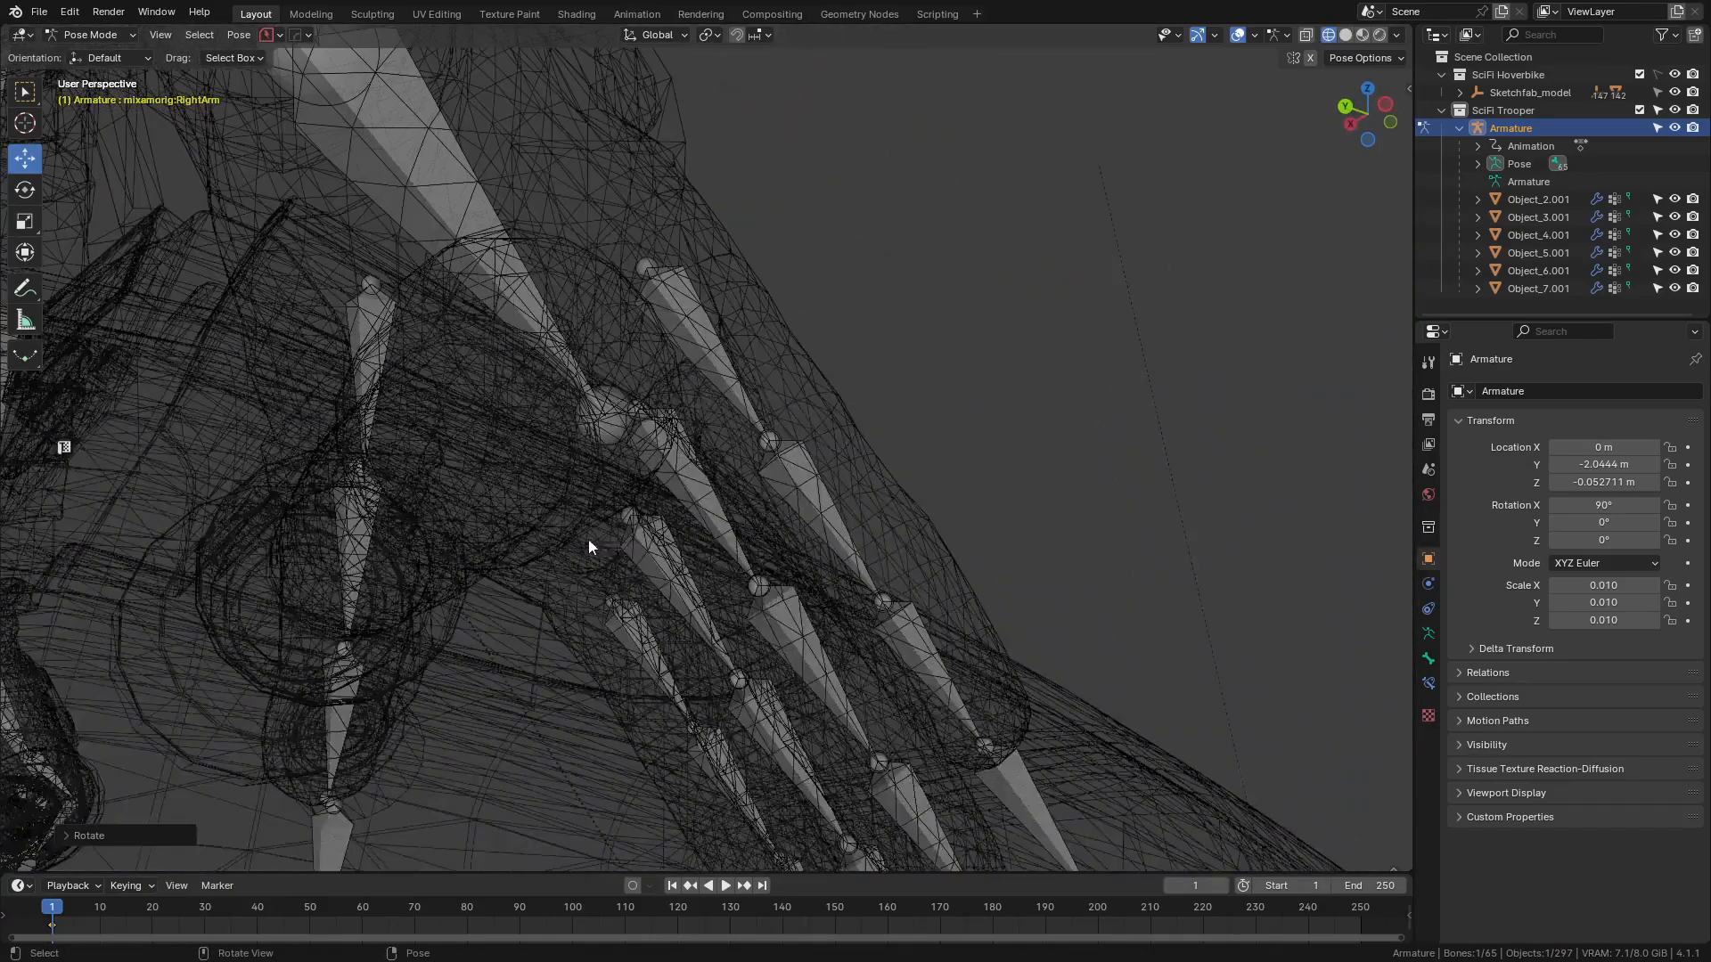
left_click(620, 634)
key("shift+z")
middle_click_drag(782, 538, 723, 516)
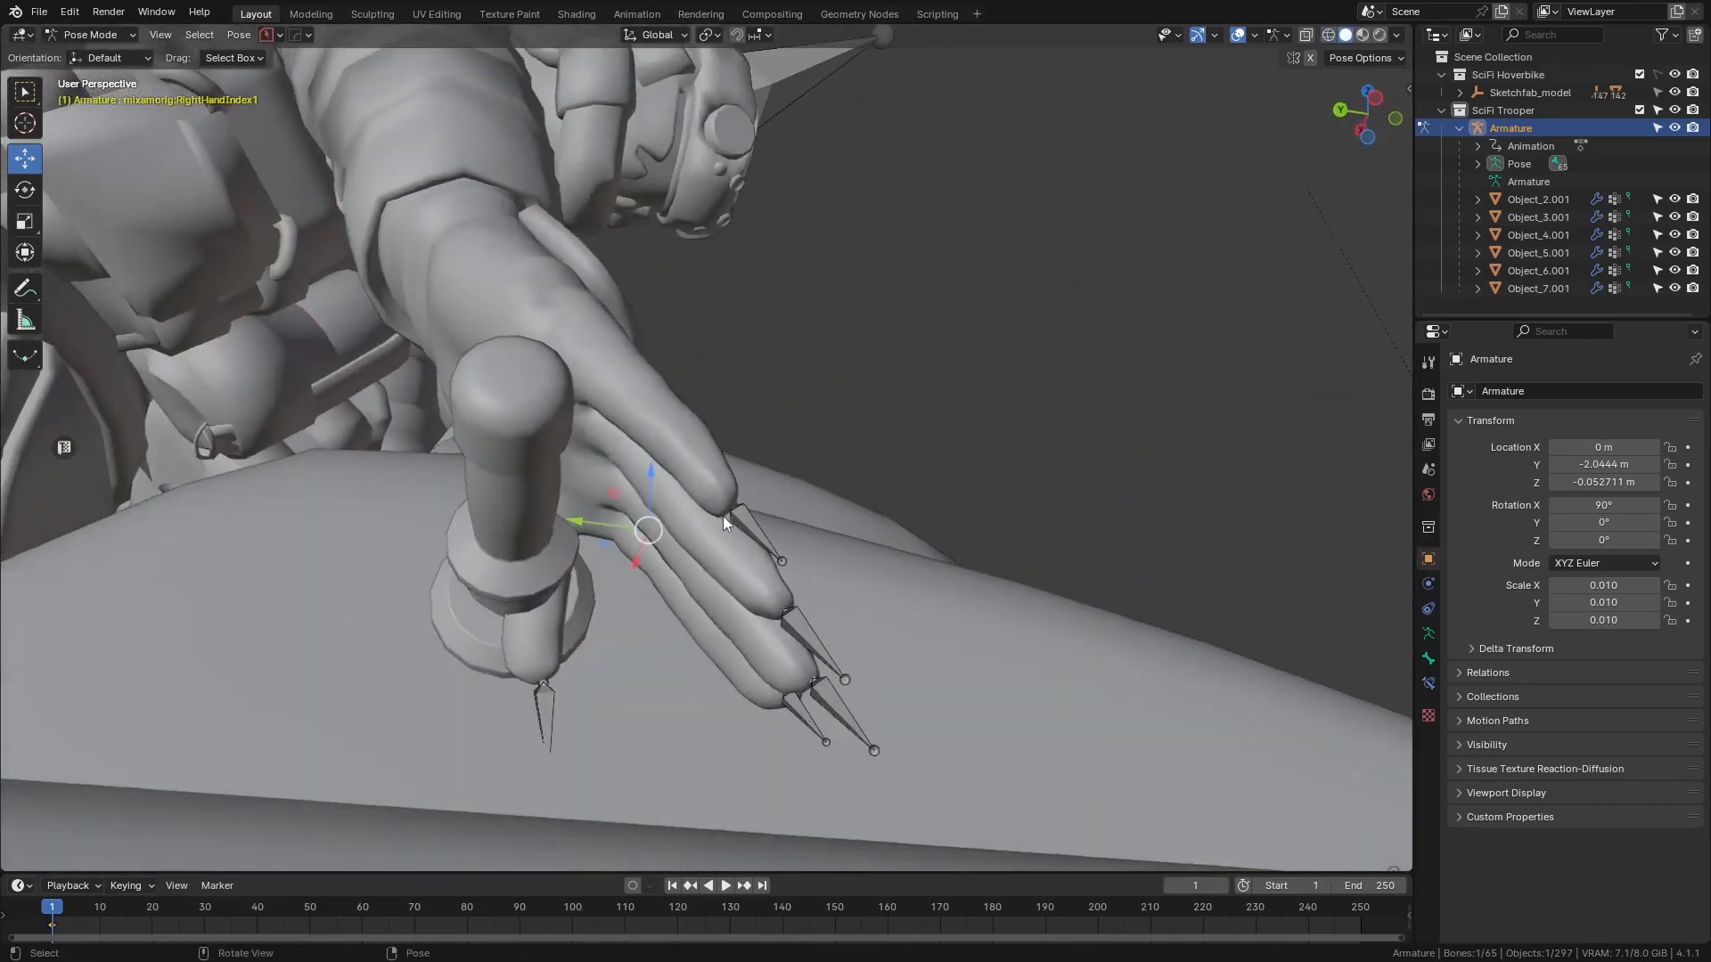
key("r")
key("x")
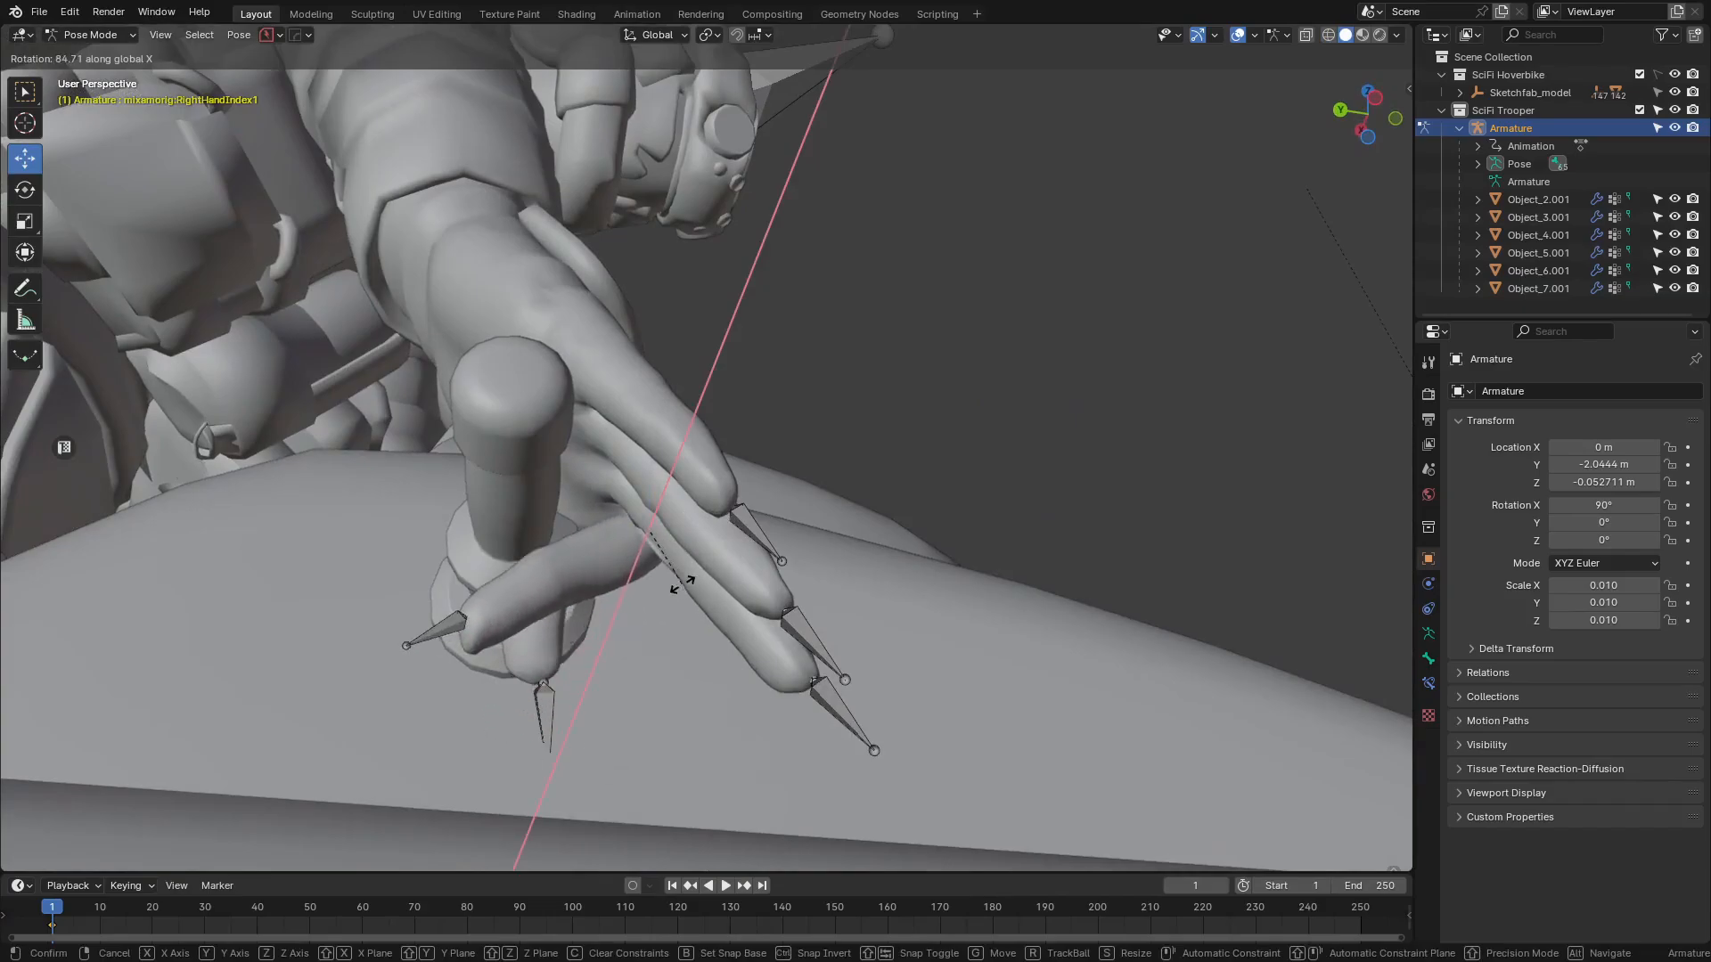
left_click(681, 584)
mouse_move(681, 584)
middle_mouse_down()
mouse_move(706, 488)
mouse_move(724, 522)
mouse_move(692, 517)
mouse_move(679, 484)
mouse_move(693, 431)
mouse_move(691, 463)
middle_mouse_up()
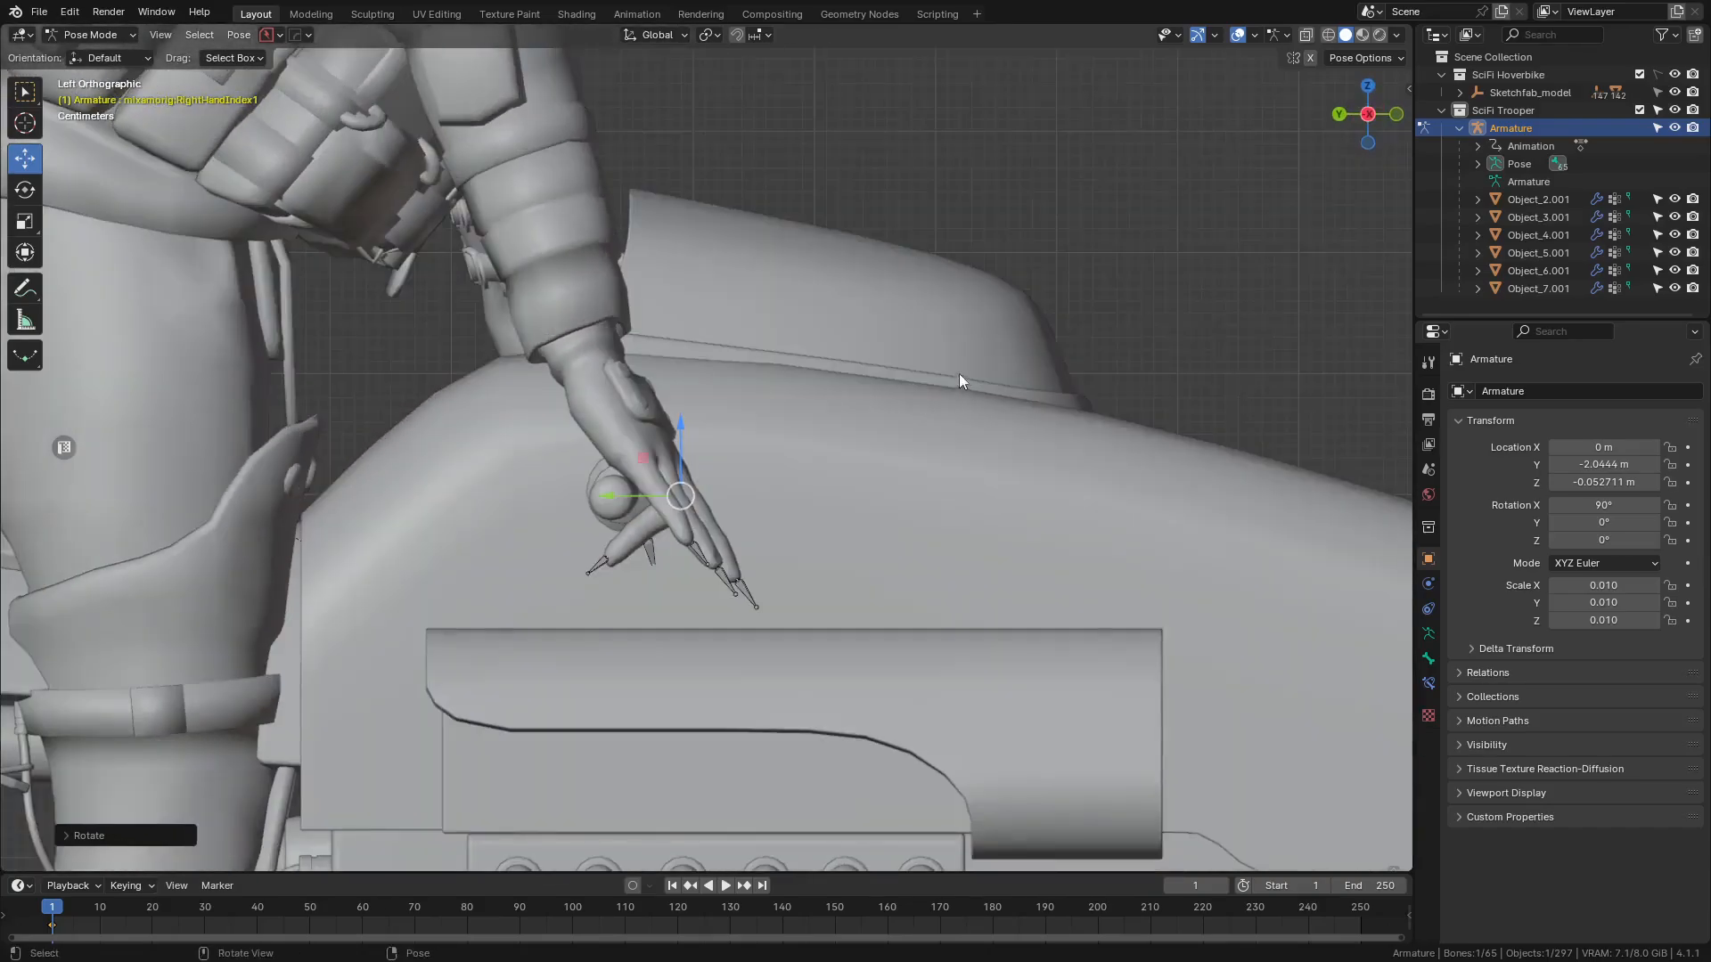
key("shift+z")
key("shift+z")
mouse_move(252, 431)
middle_mouse_down()
mouse_move(728, 472)
mouse_move(684, 399)
middle_mouse_up()
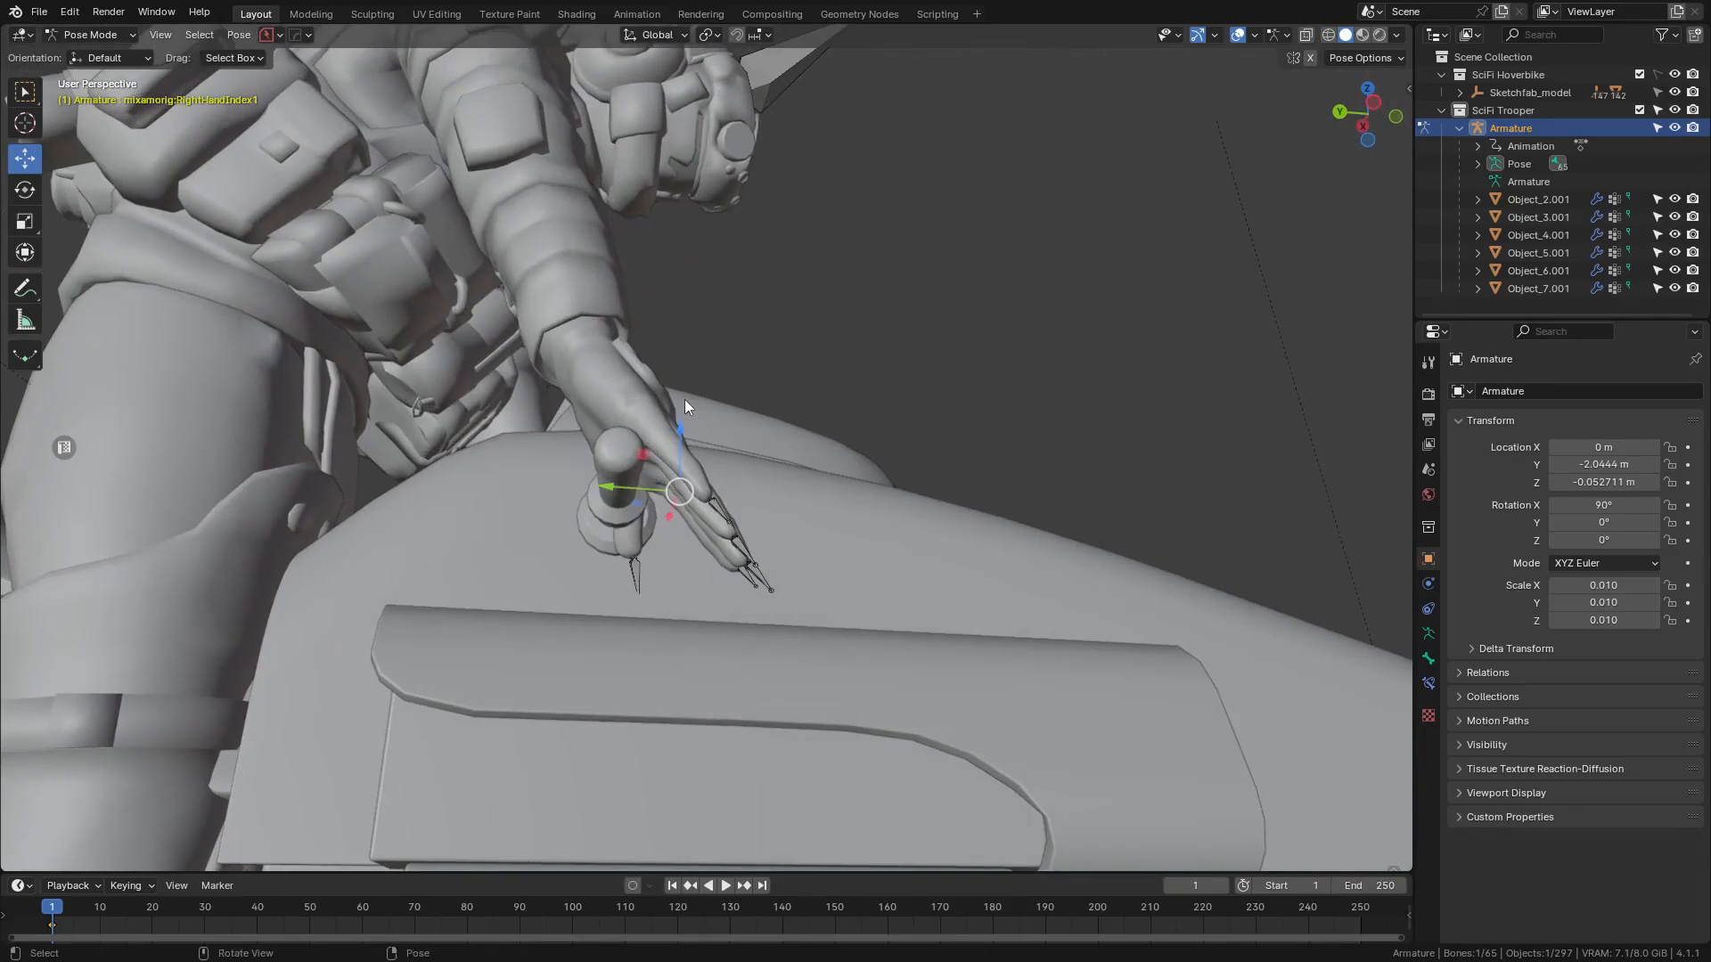
- Reselect the right upper arm bone and adjust its rotation in the left side view
key("ctrl+KP_3")
key("z")
scroll(439, 500, "down", 2)
middle_click_drag(438, 500, 548, 634, "shift")
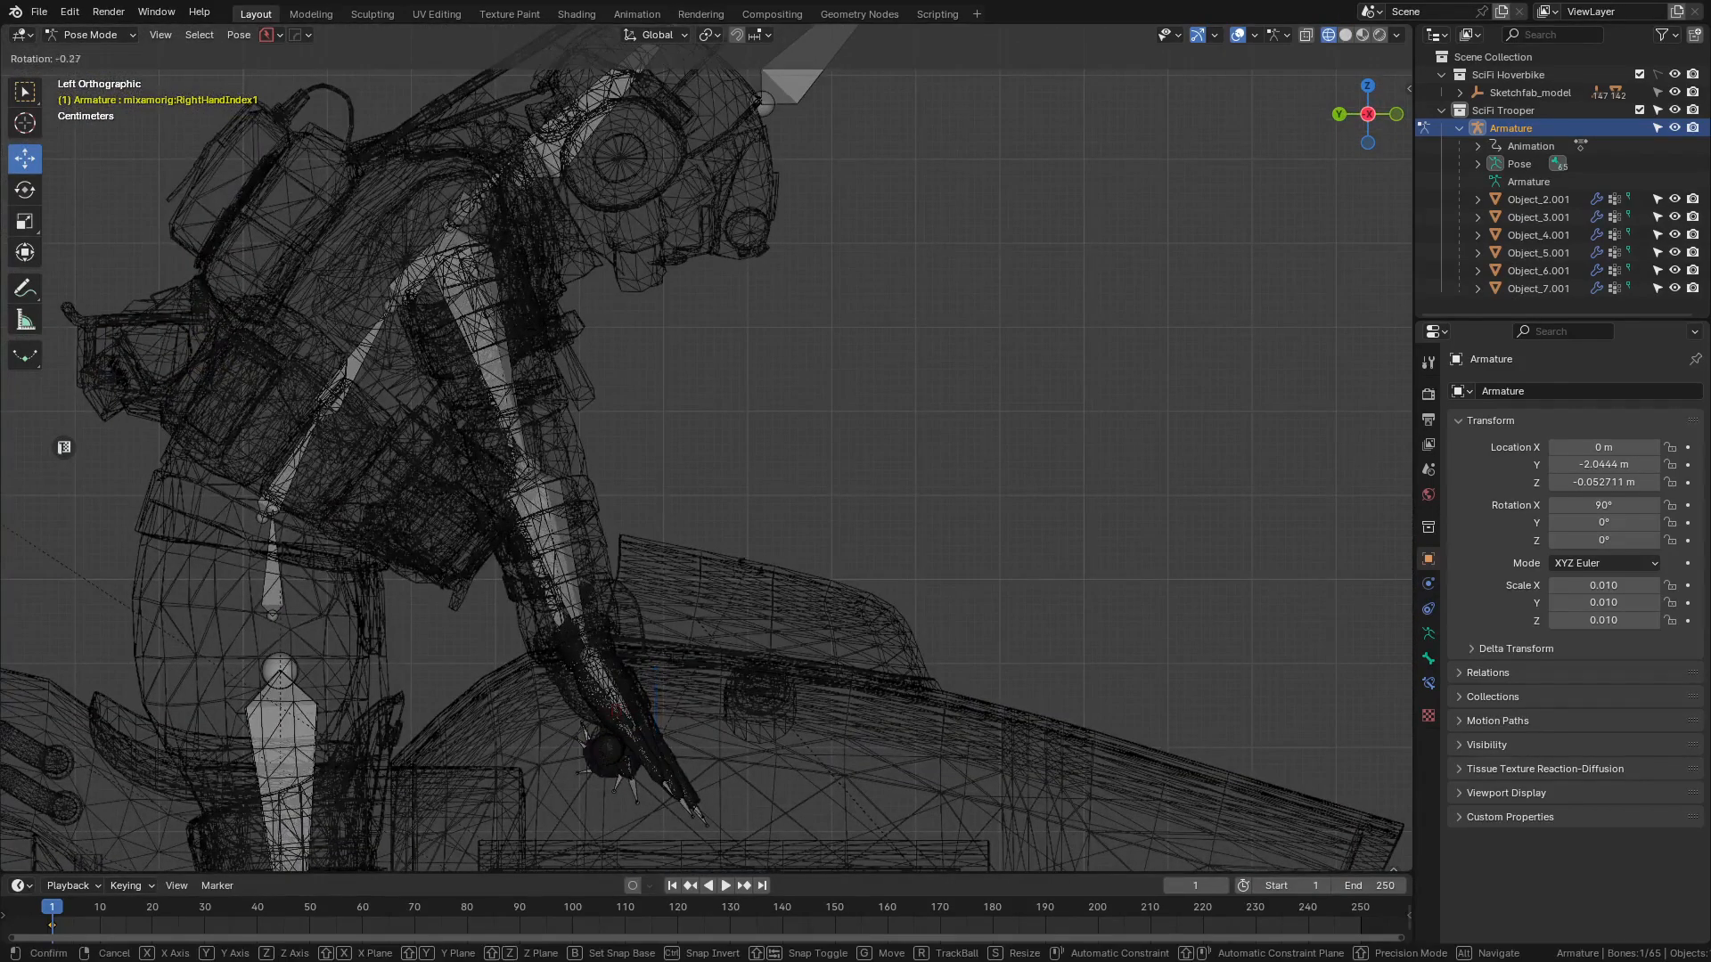
left_click(756, 559)
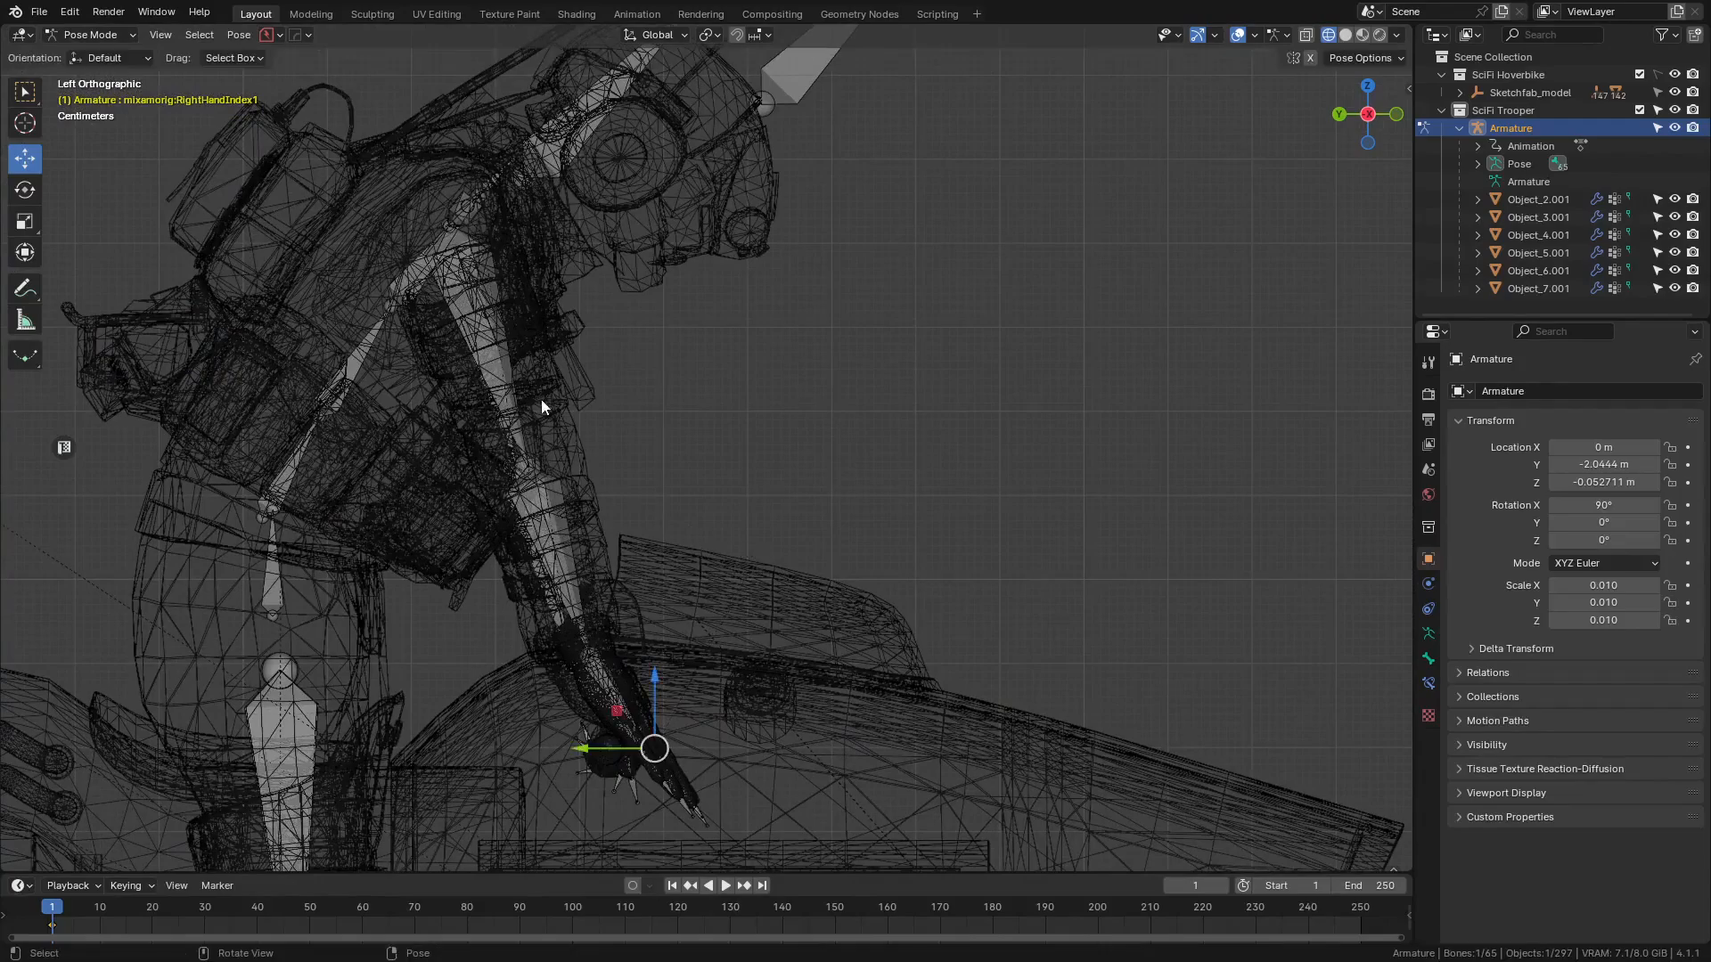
key("r")
left_click(731, 479)
- Fine-tune the right upper arm's rotation from above so the hand sits over the handlebar
key("KP_7")
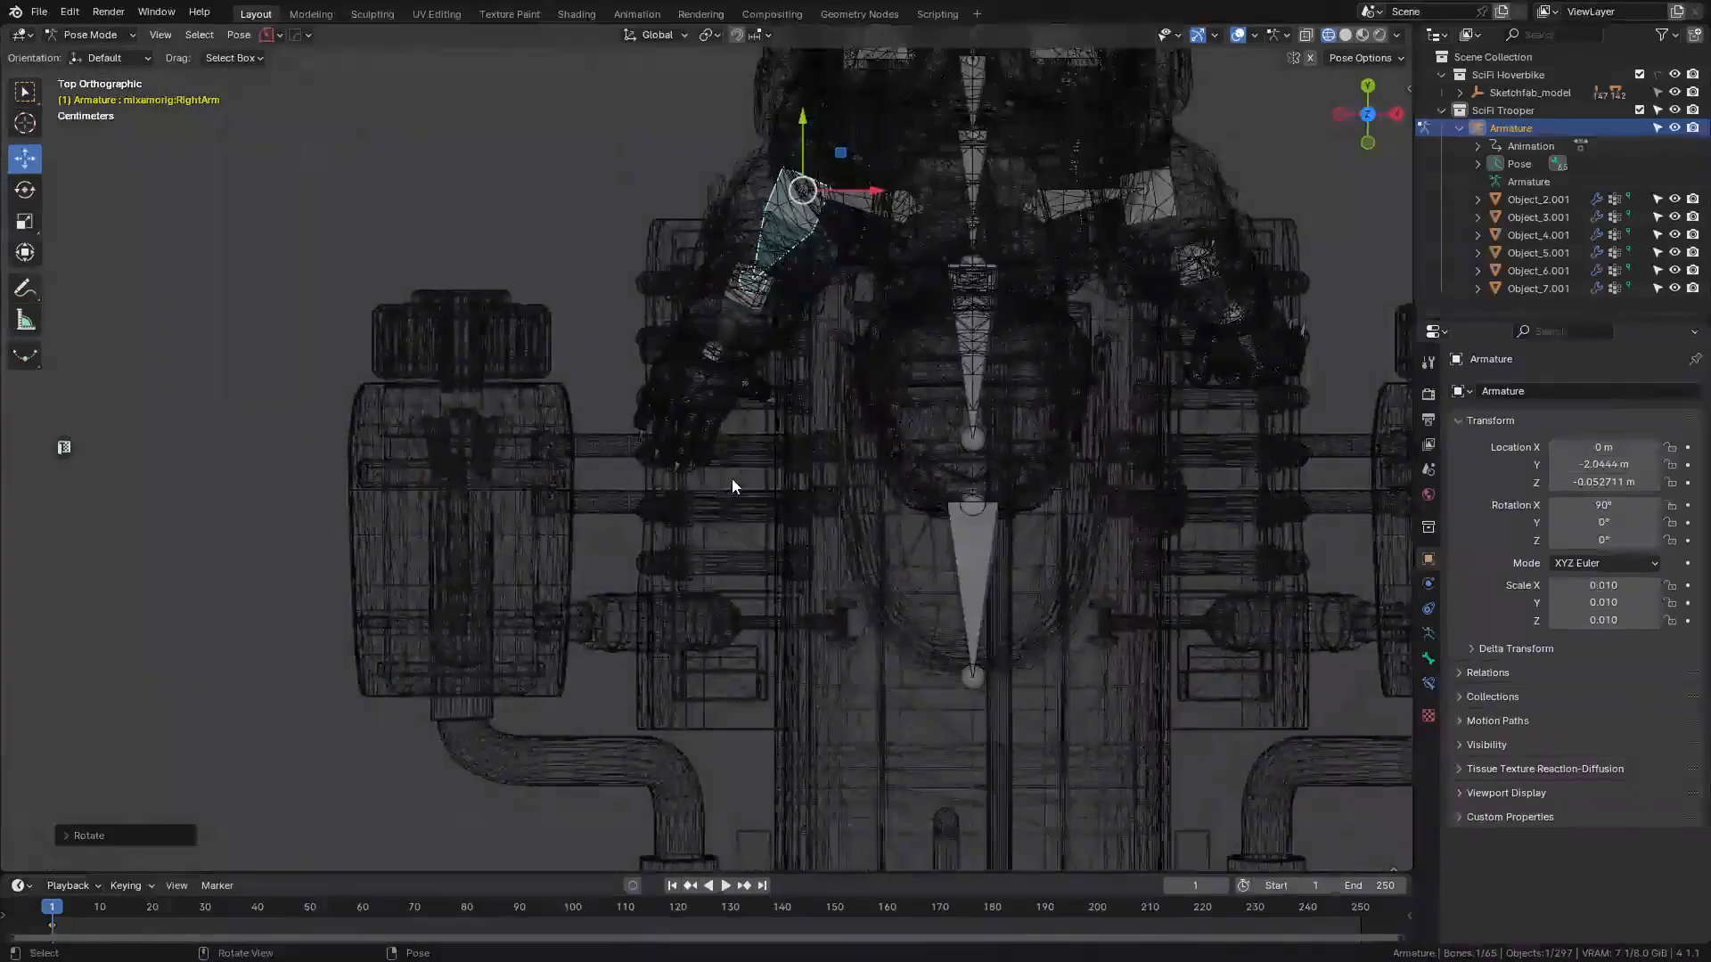
scroll(704, 477, "up", 3)
key("r")
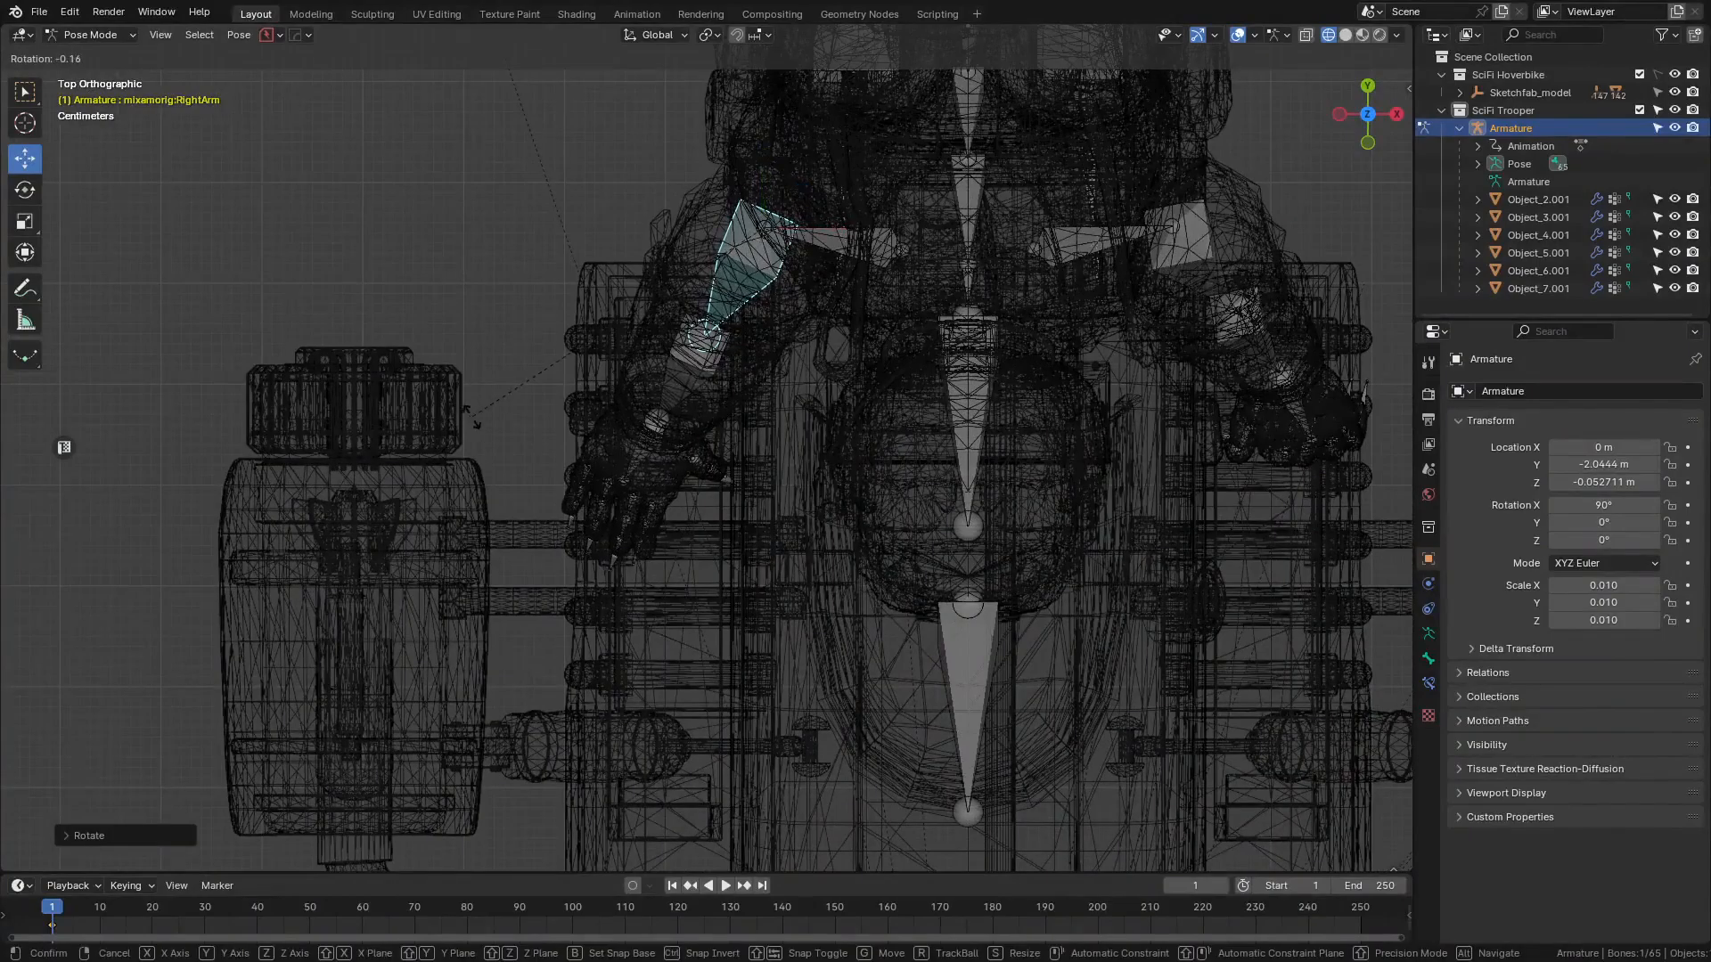
left_click(487, 423)
- Nudge the right upper arm's rotation in a close side view so the palm meets the grip
key("z")
left_click(871, 466)
mouse_move(871, 466)
middle_mouse_down()
mouse_move(818, 517)
mouse_move(843, 393)
mouse_move(763, 495)
mouse_move(741, 408)
middle_mouse_up()
key("ctrl+KP_3")
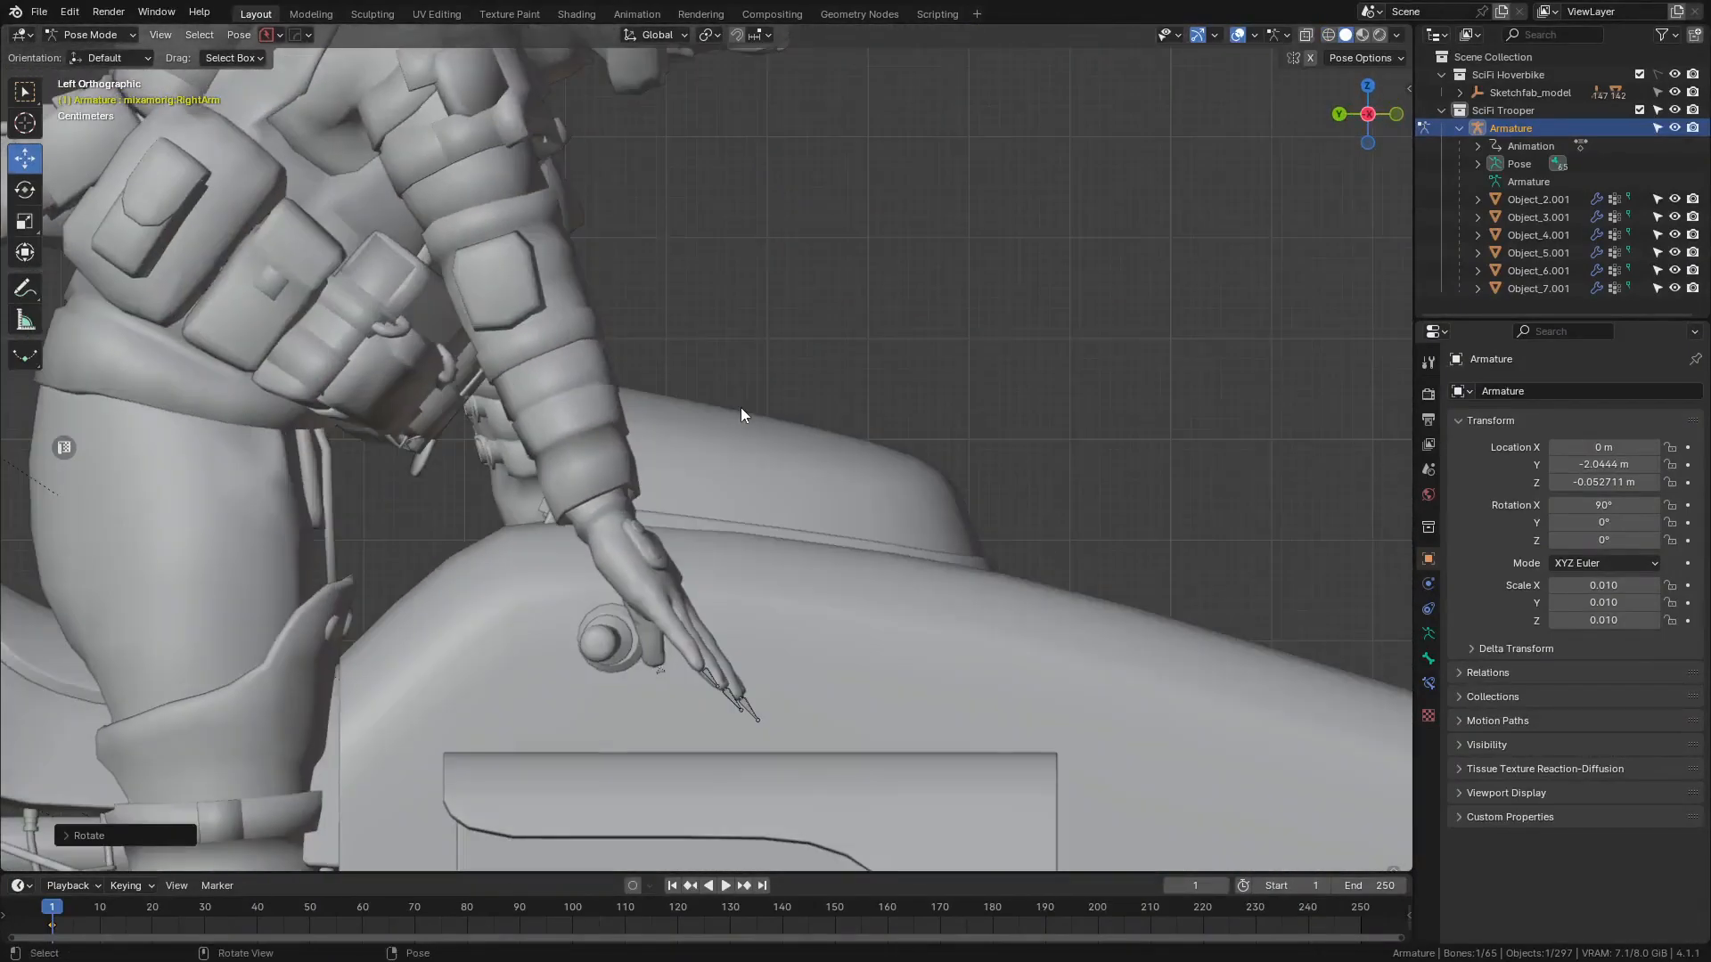
scroll(740, 408, "up", 3)
key("z")
left_click(624, 427)
middle_click_drag(522, 566, 595, 312, "shift")
key("r")
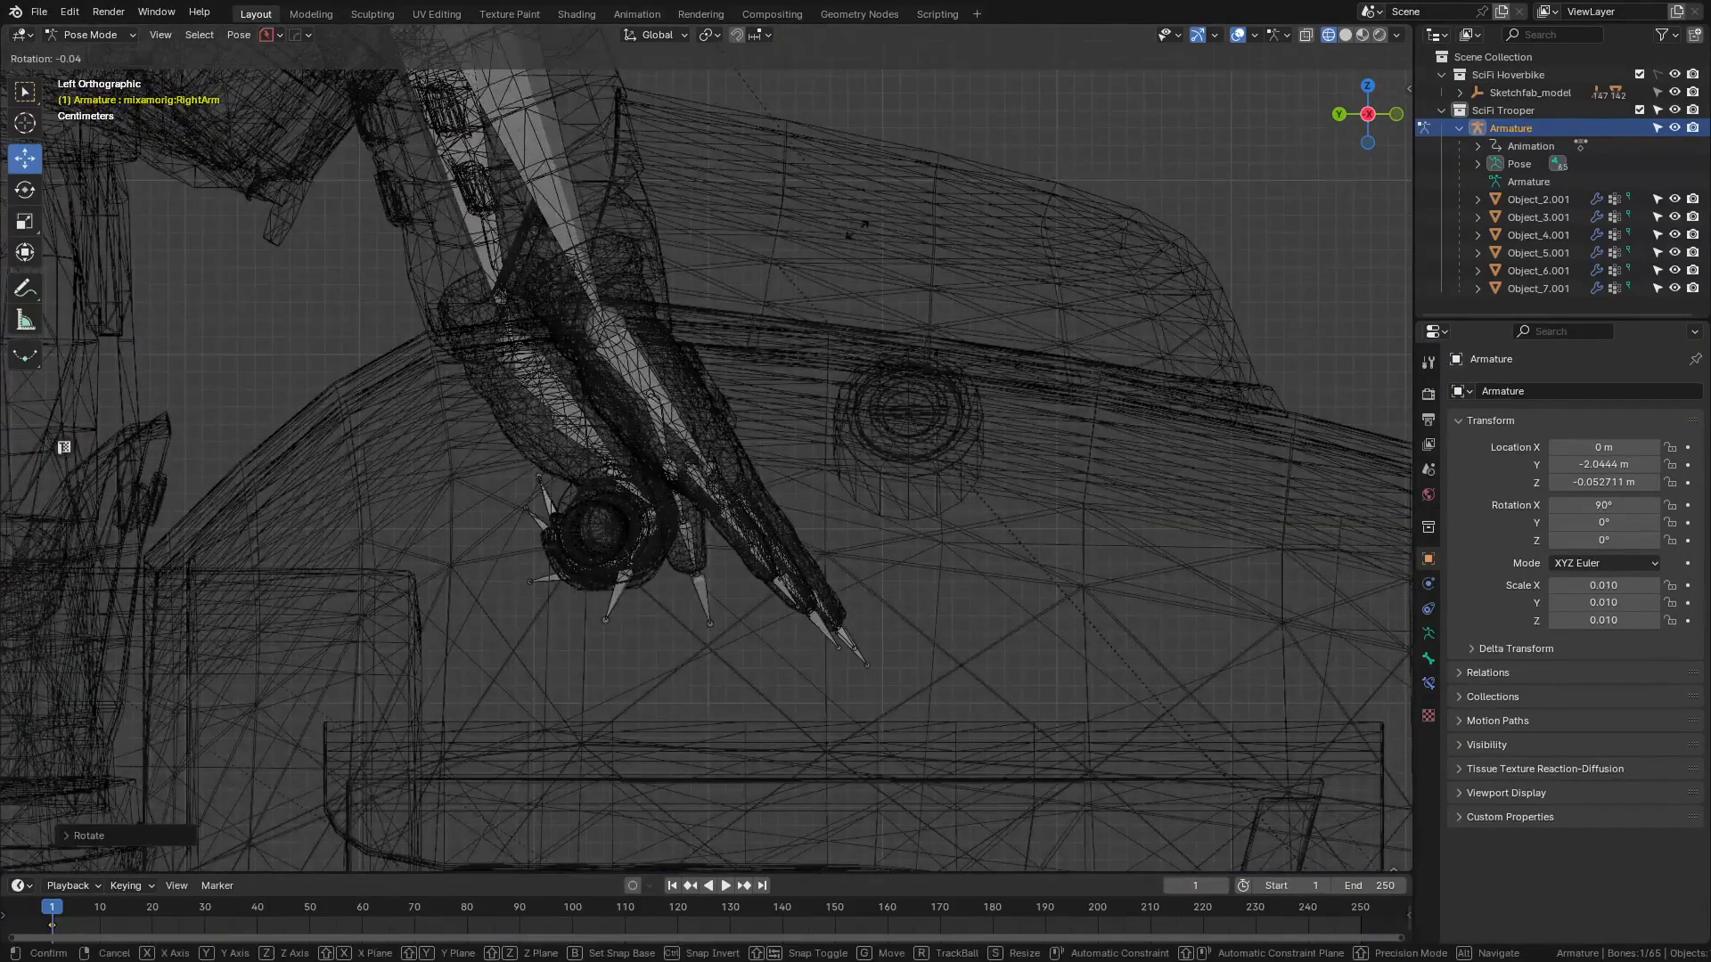
left_click(810, 256)
- Rotate the right upper arm slightly around the global Z axis to shift the hand outward along the grip
key("z")
left_click(454, 481)
middle_click_drag(766, 473, 931, 437)
key("r")
key("z")
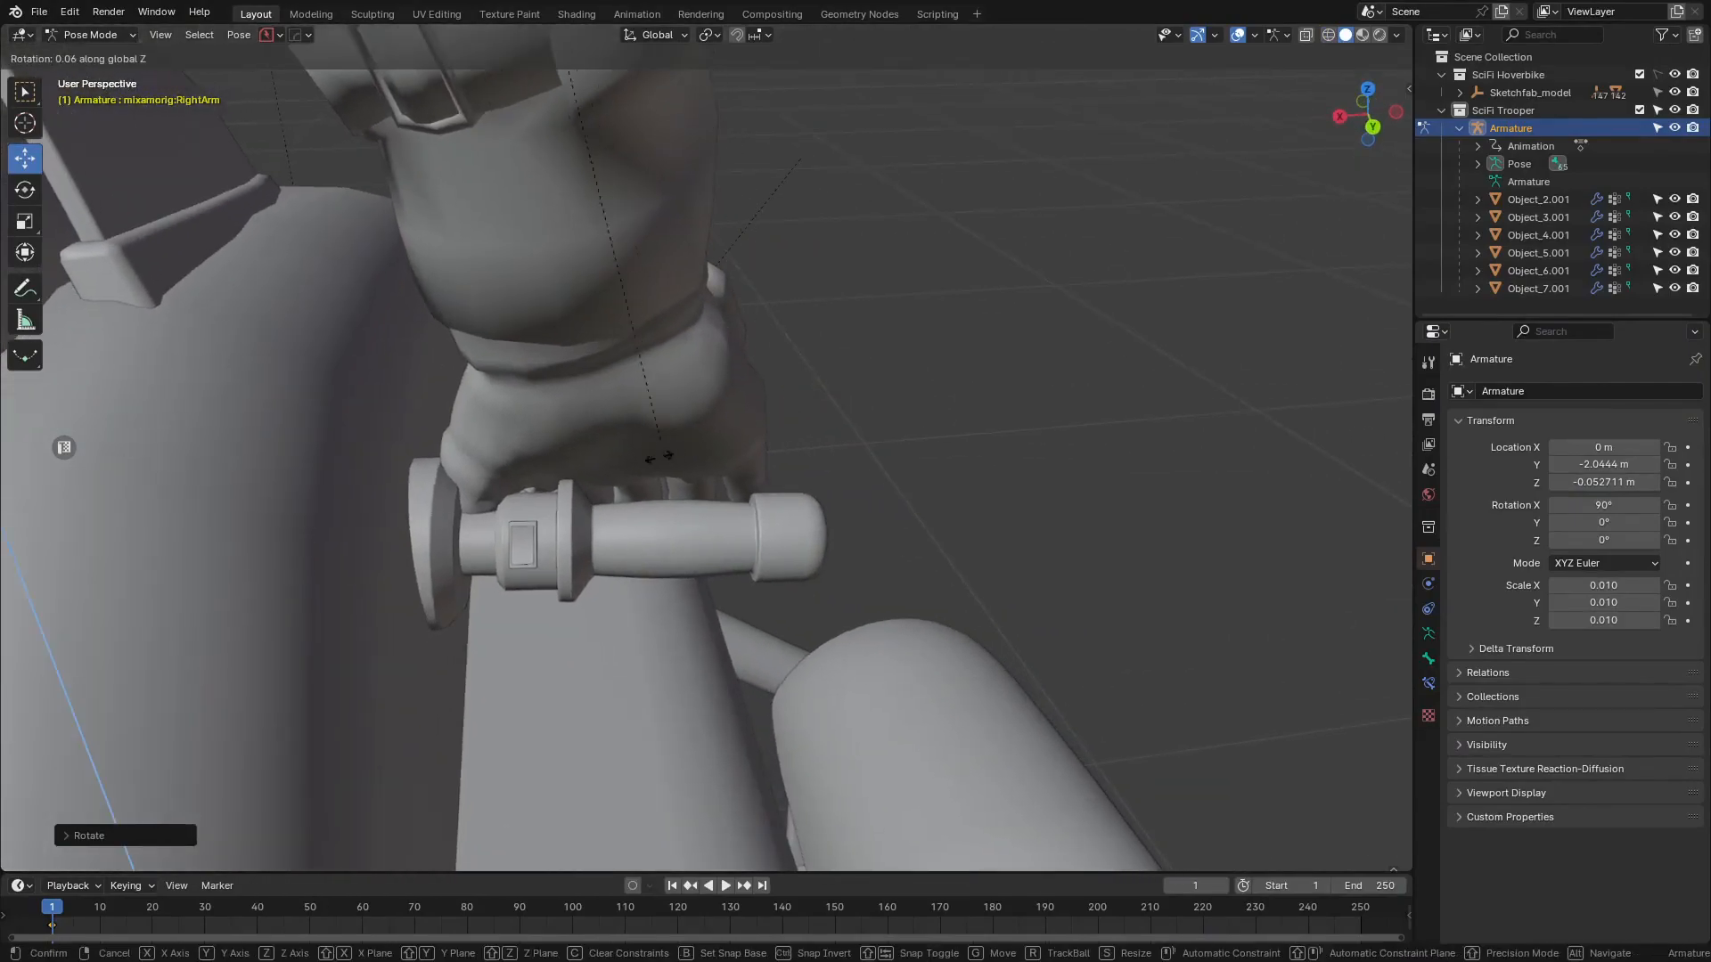
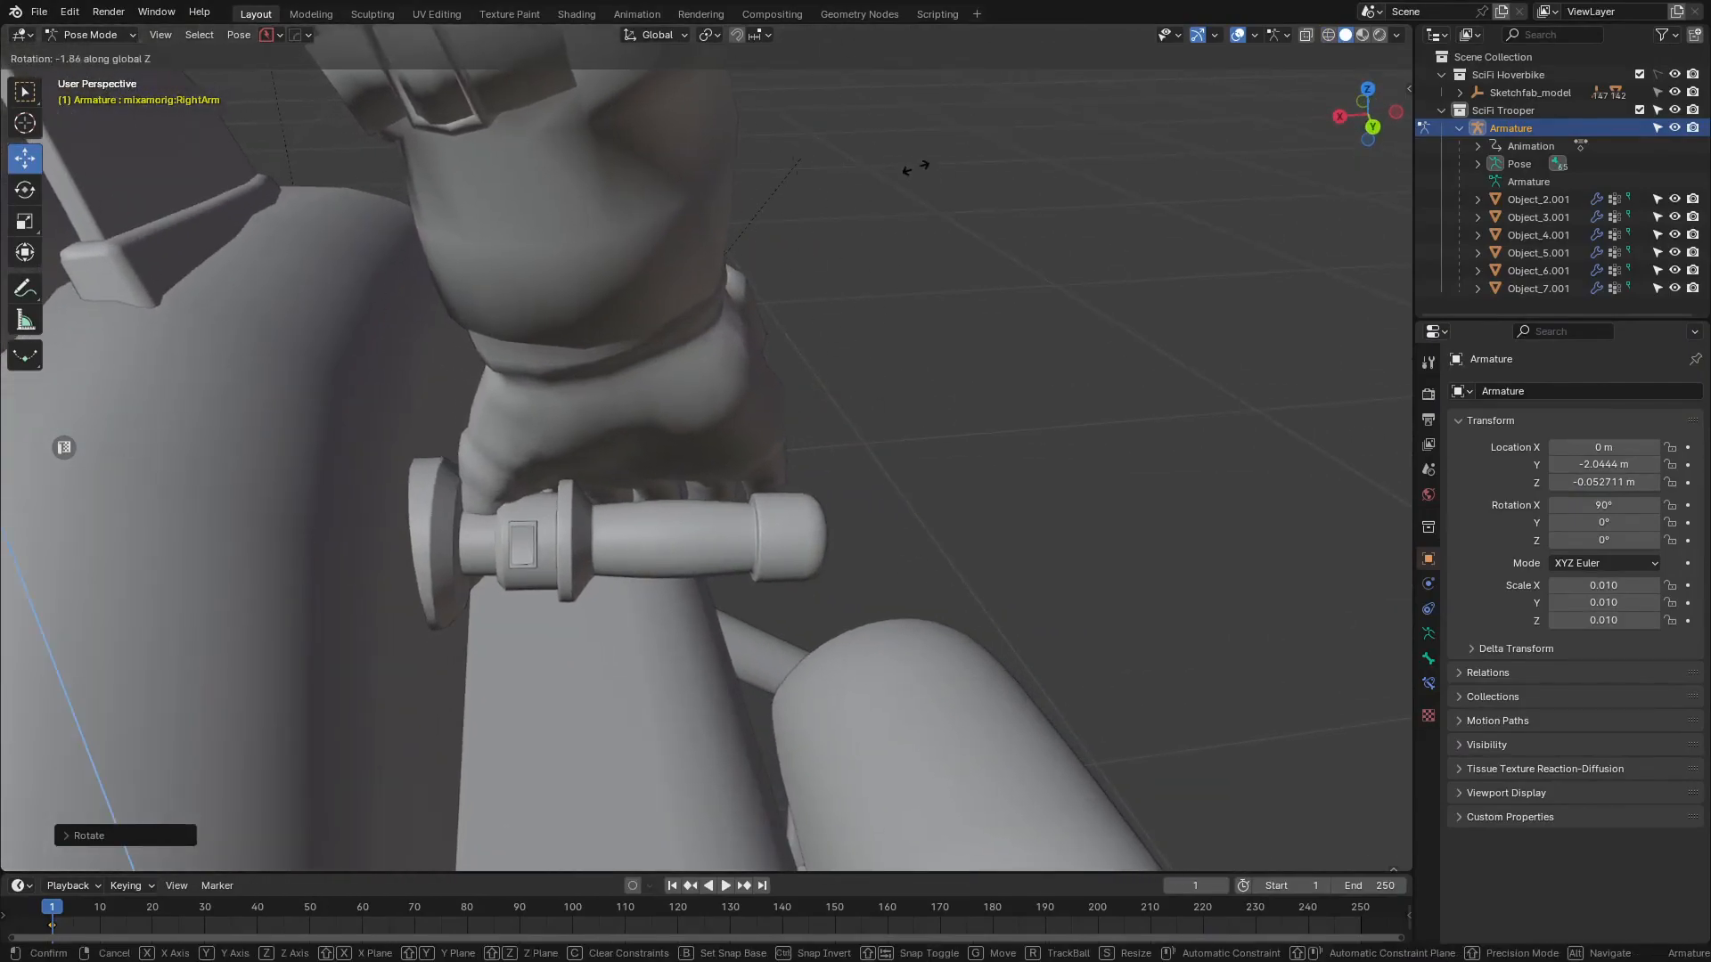
left_click(827, 111)
- Rotate the right upper arm bone slightly around the global X axis to bring the palm closer to the grip
middle_click_drag(954, 398, 934, 346)
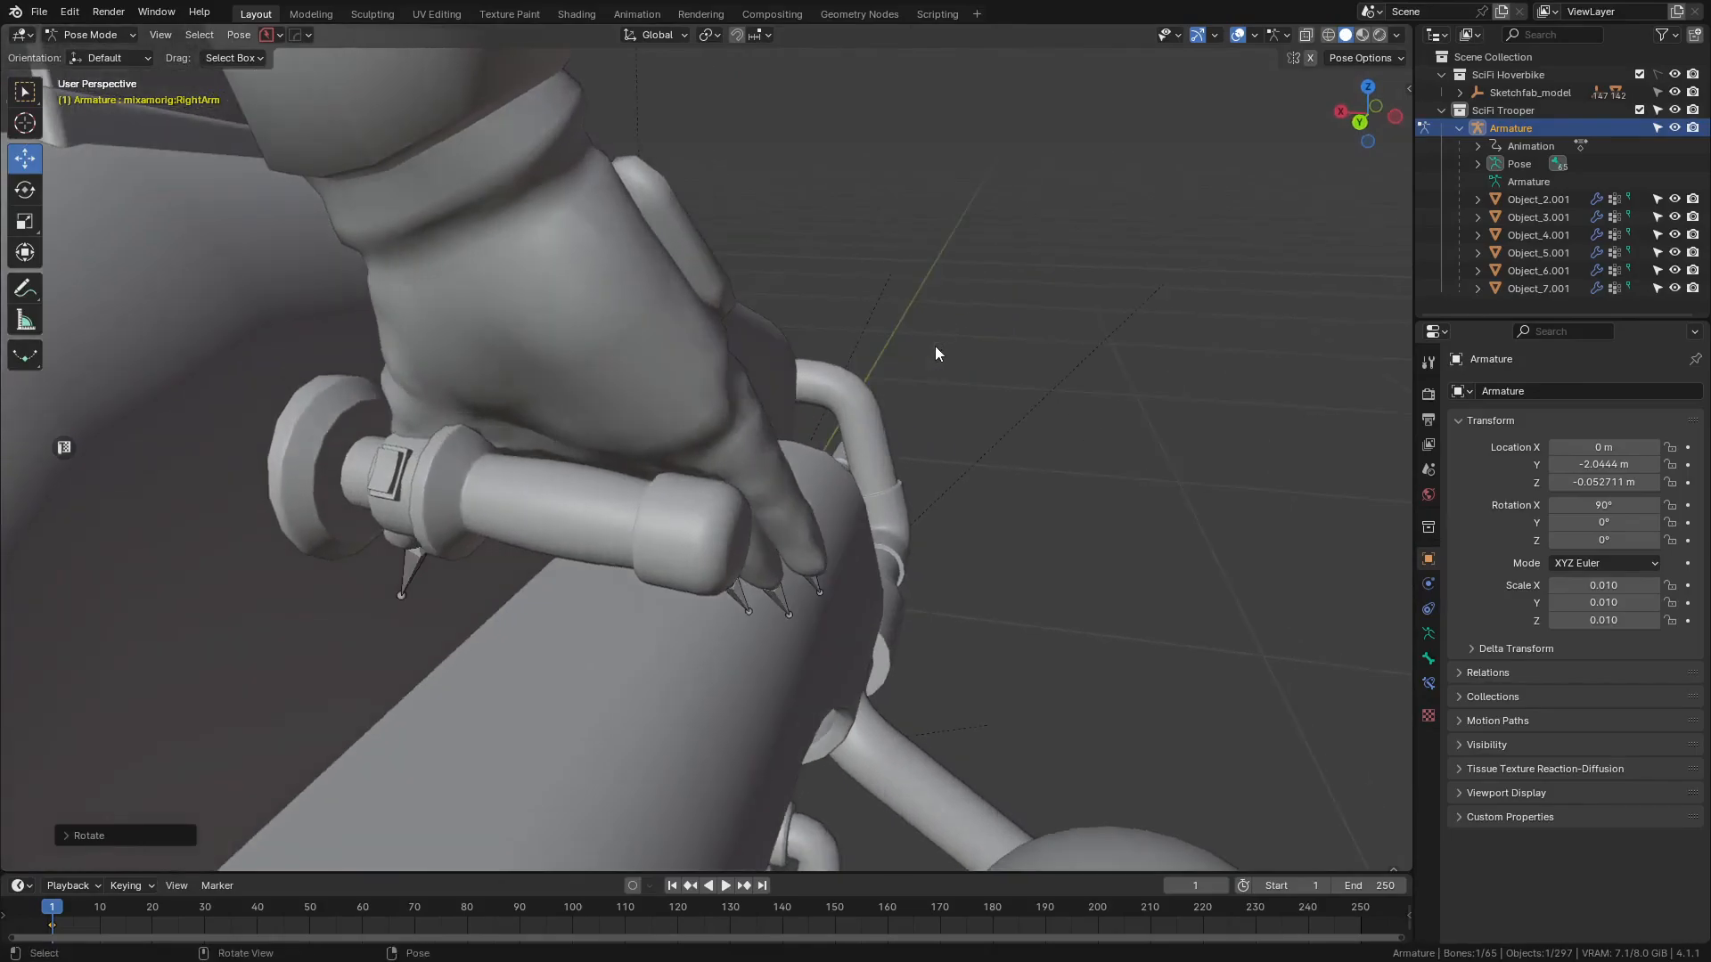
key("r")
key("x")
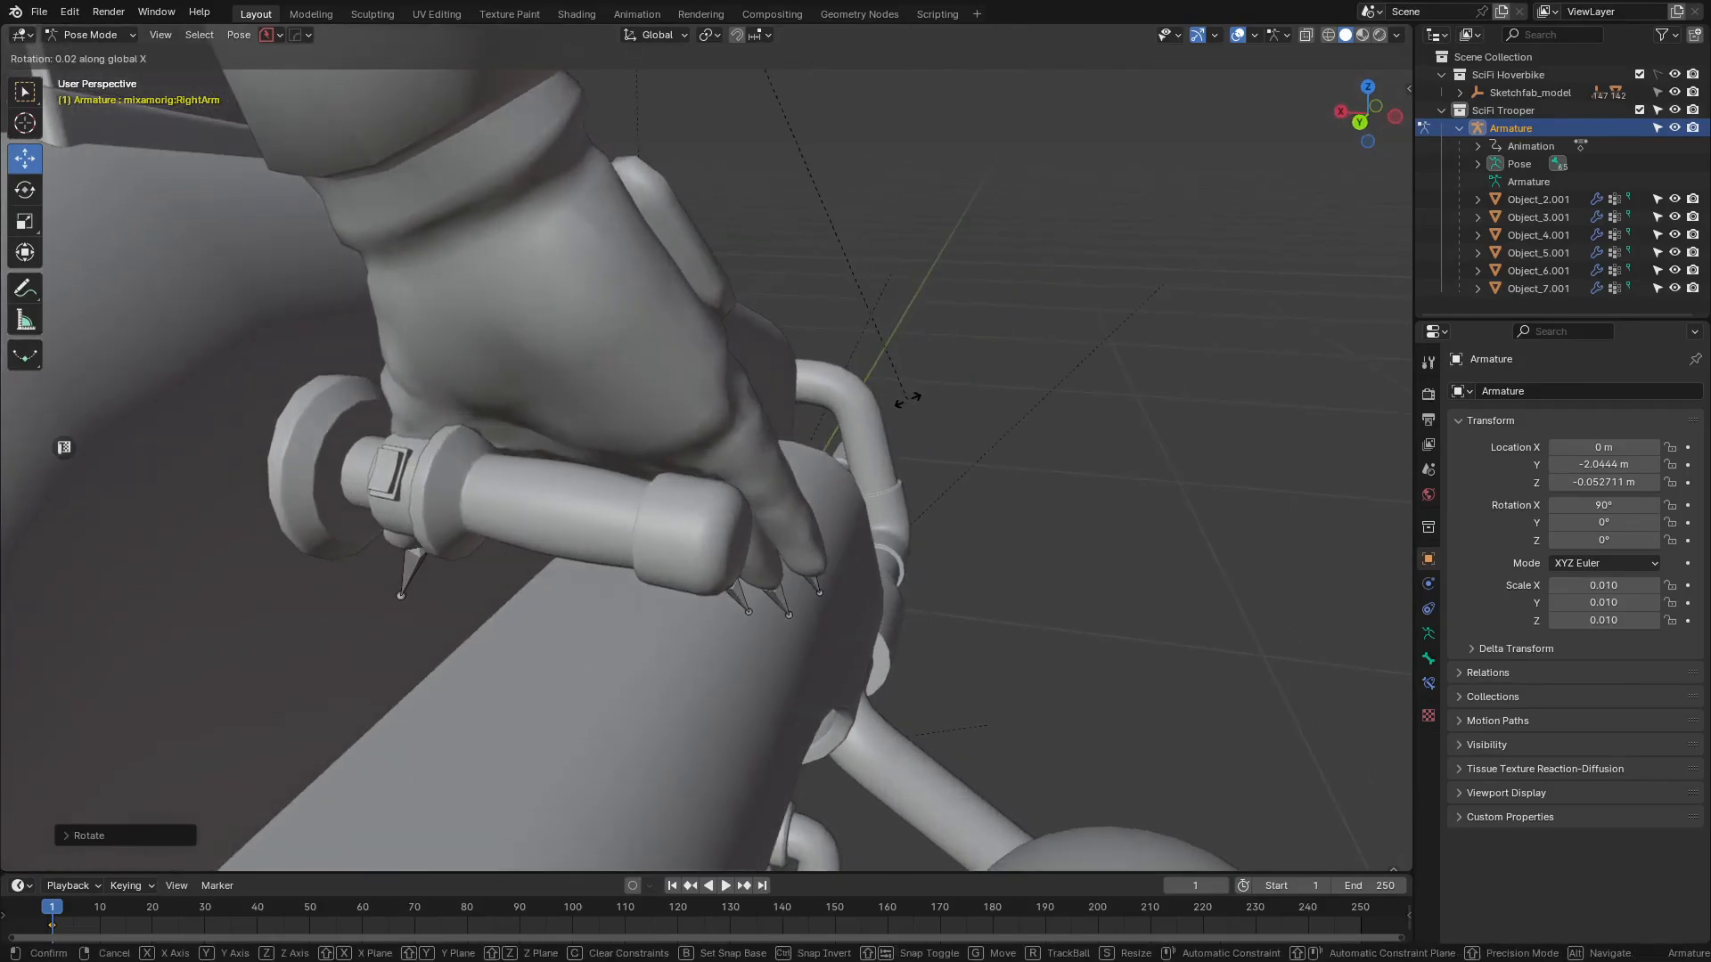
key("x")
key("x")
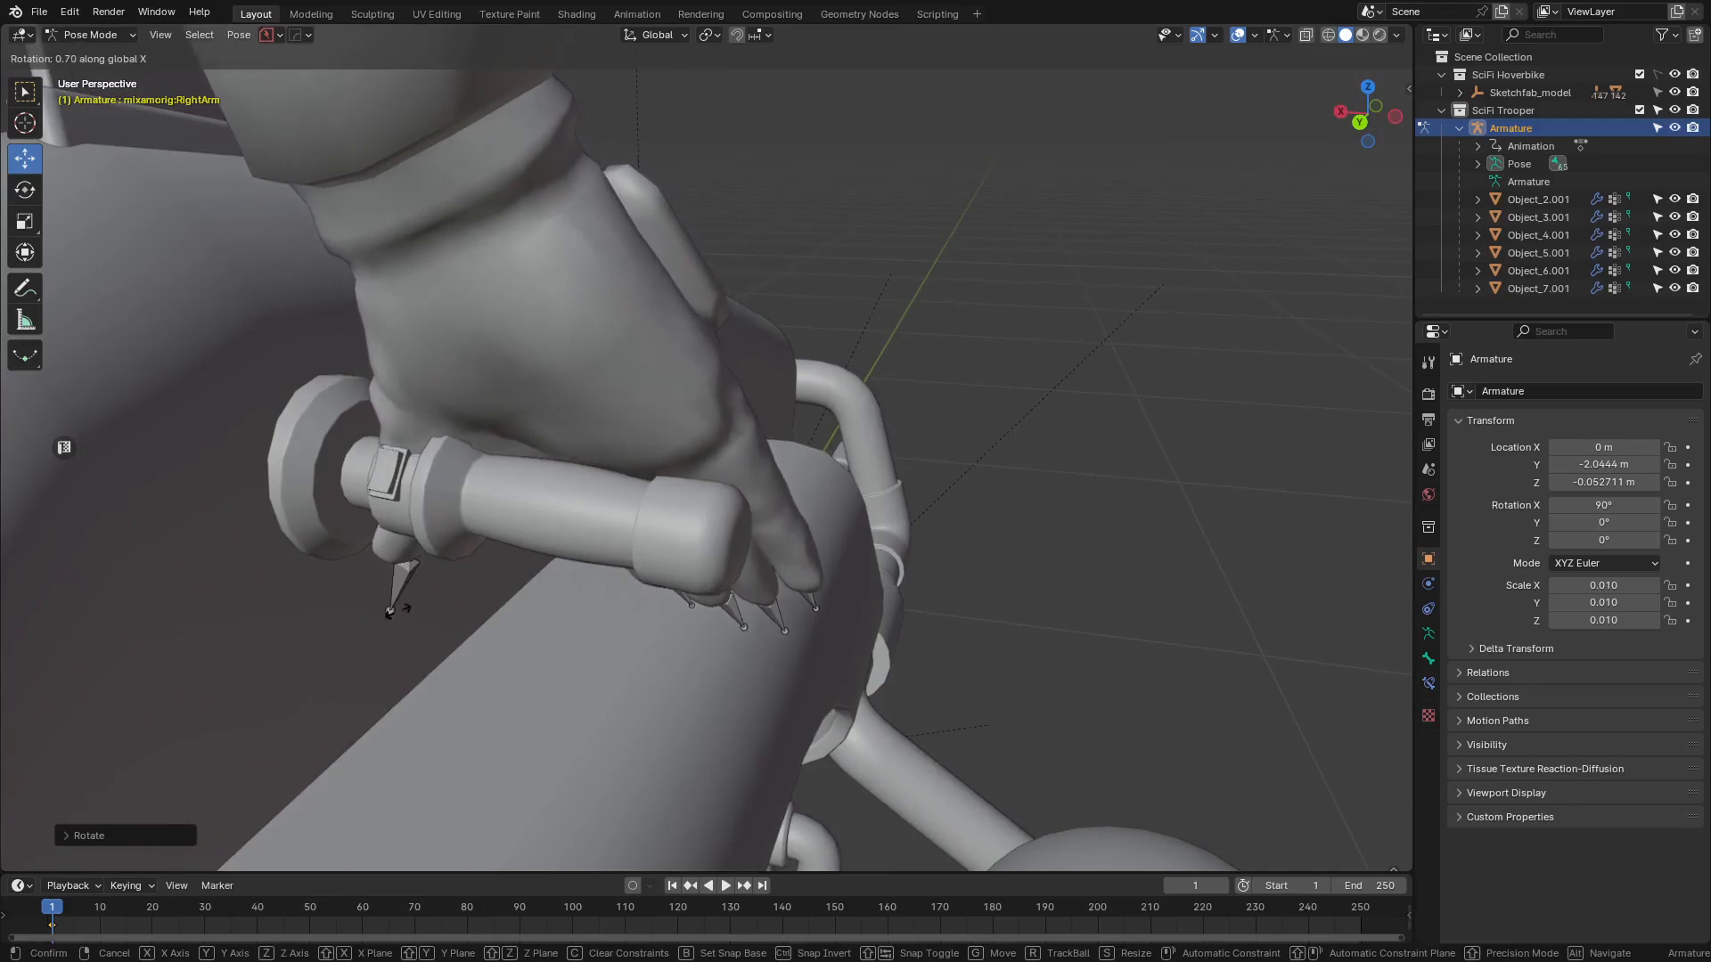
left_click(756, 232)
- Adjust the right upper arm bone's rotation in the front wireframe view to shift the hand along the handlebar
middle_click_drag(792, 293, 769, 218)
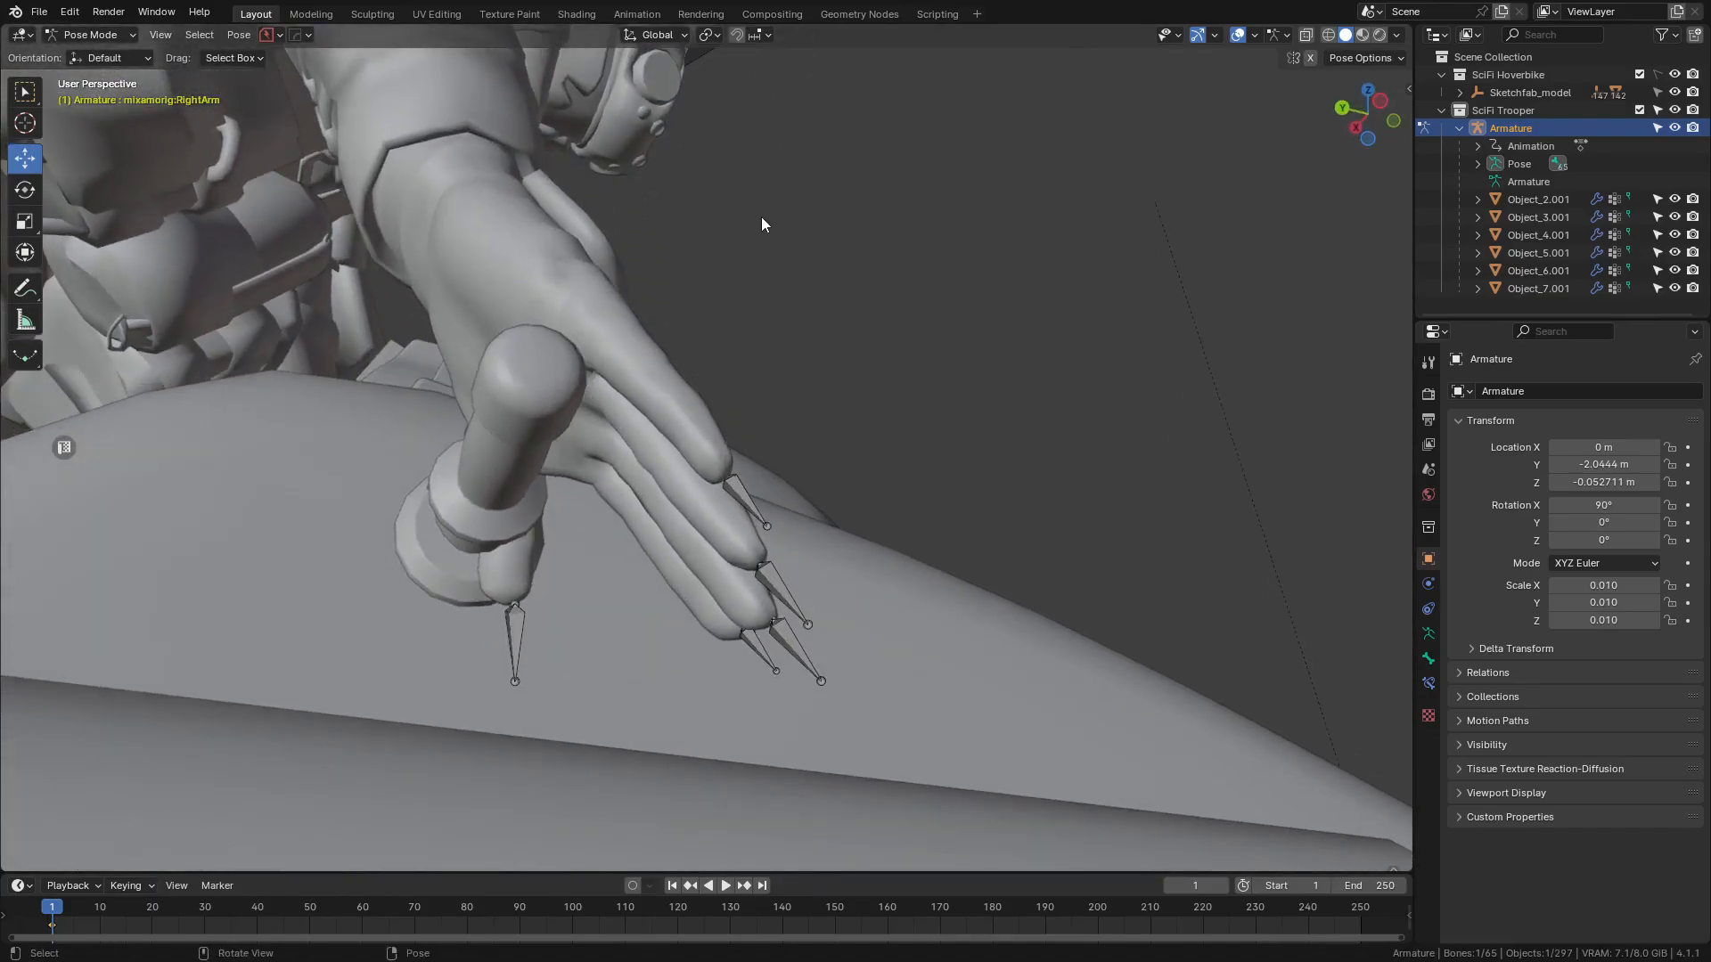
key("ctrl+KP_3")
key("shift+z")
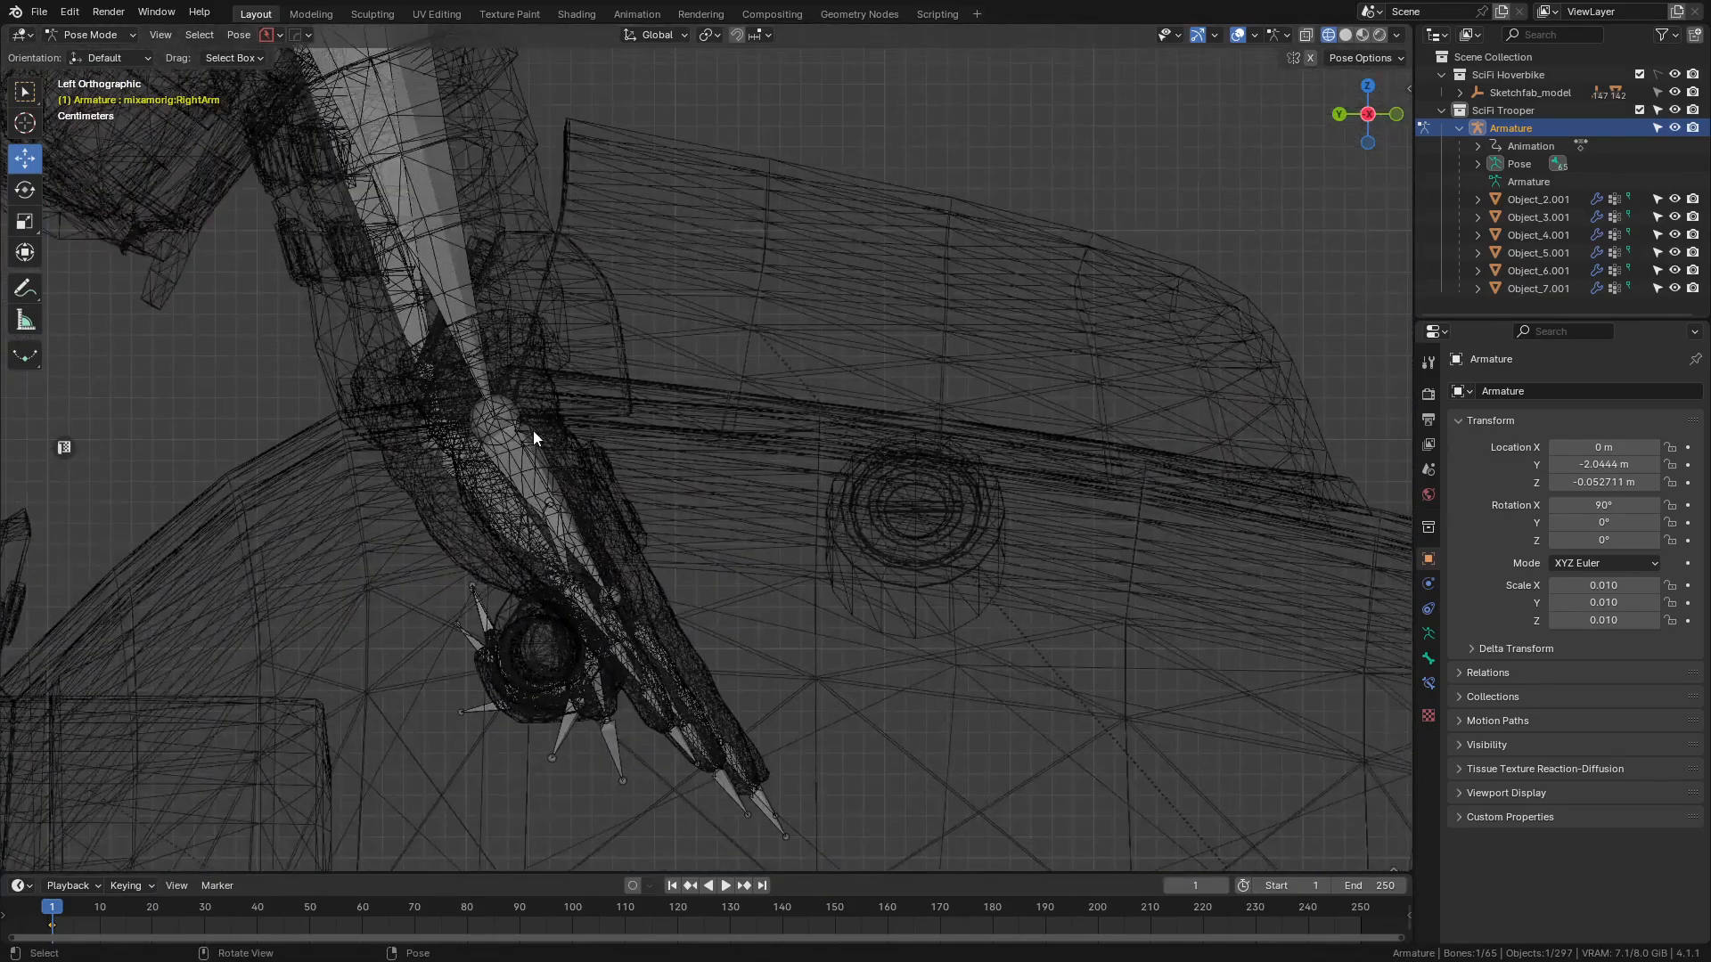
scroll(532, 430, "down", 1)
middle_click_drag(526, 303, 504, 431, "shift")
scroll(504, 432, "down", 2)
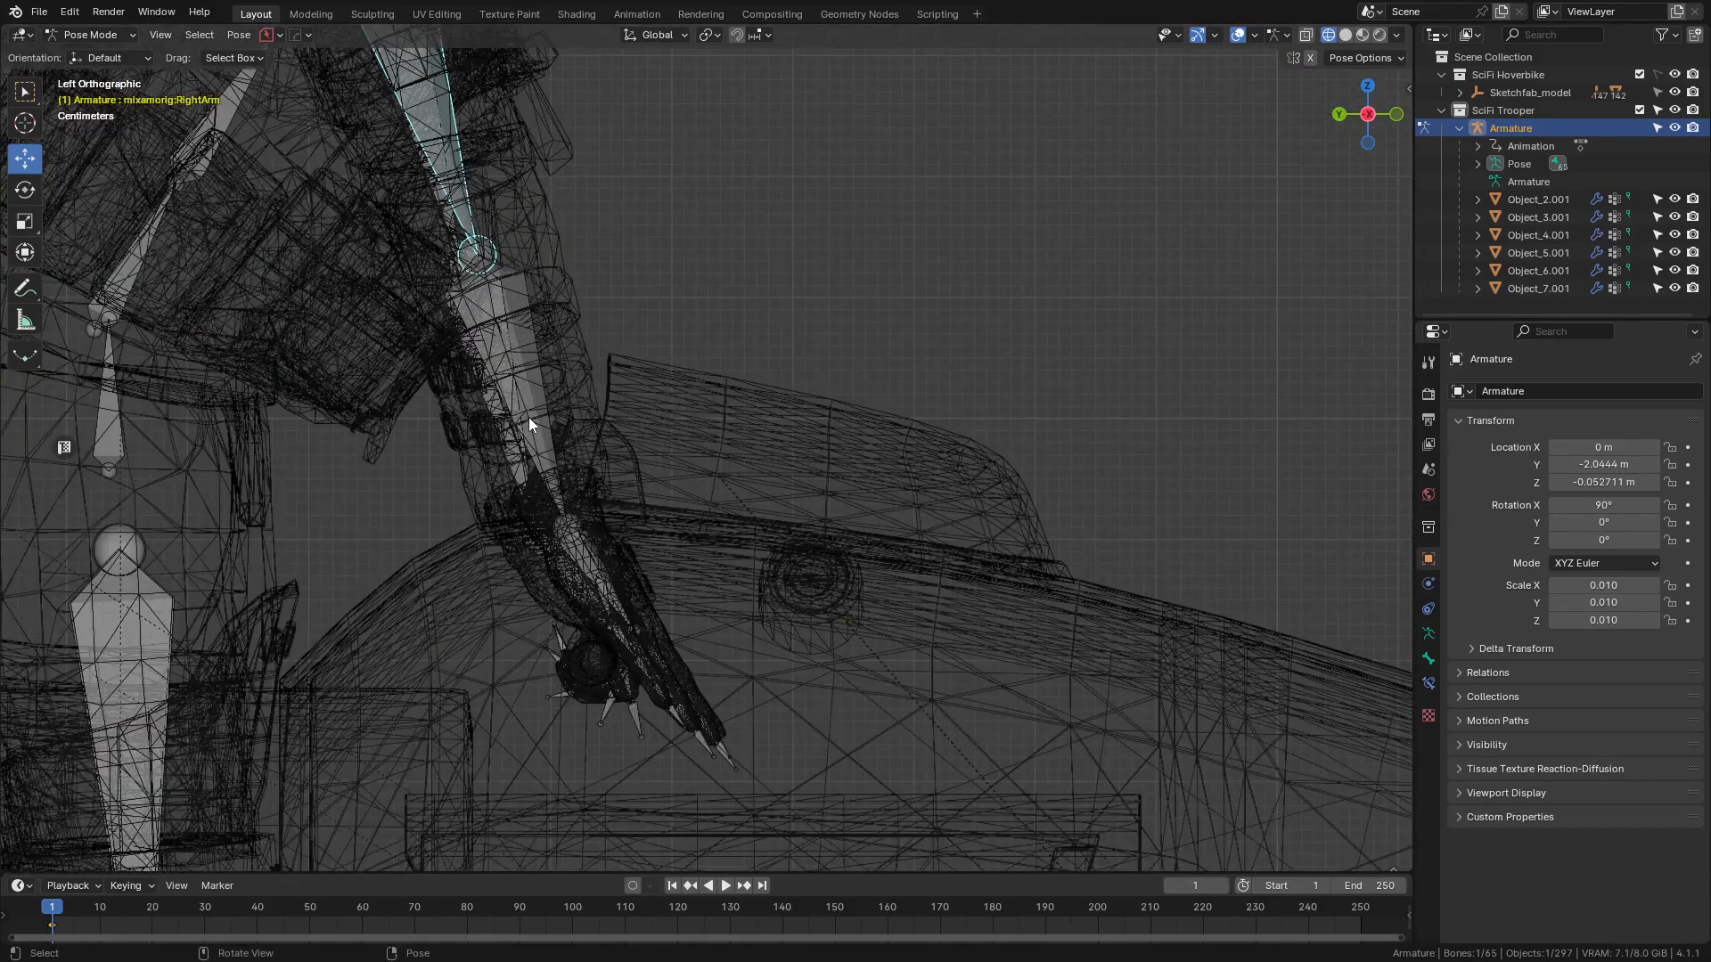
scroll(527, 417, "down", 1)
key("KP_1")
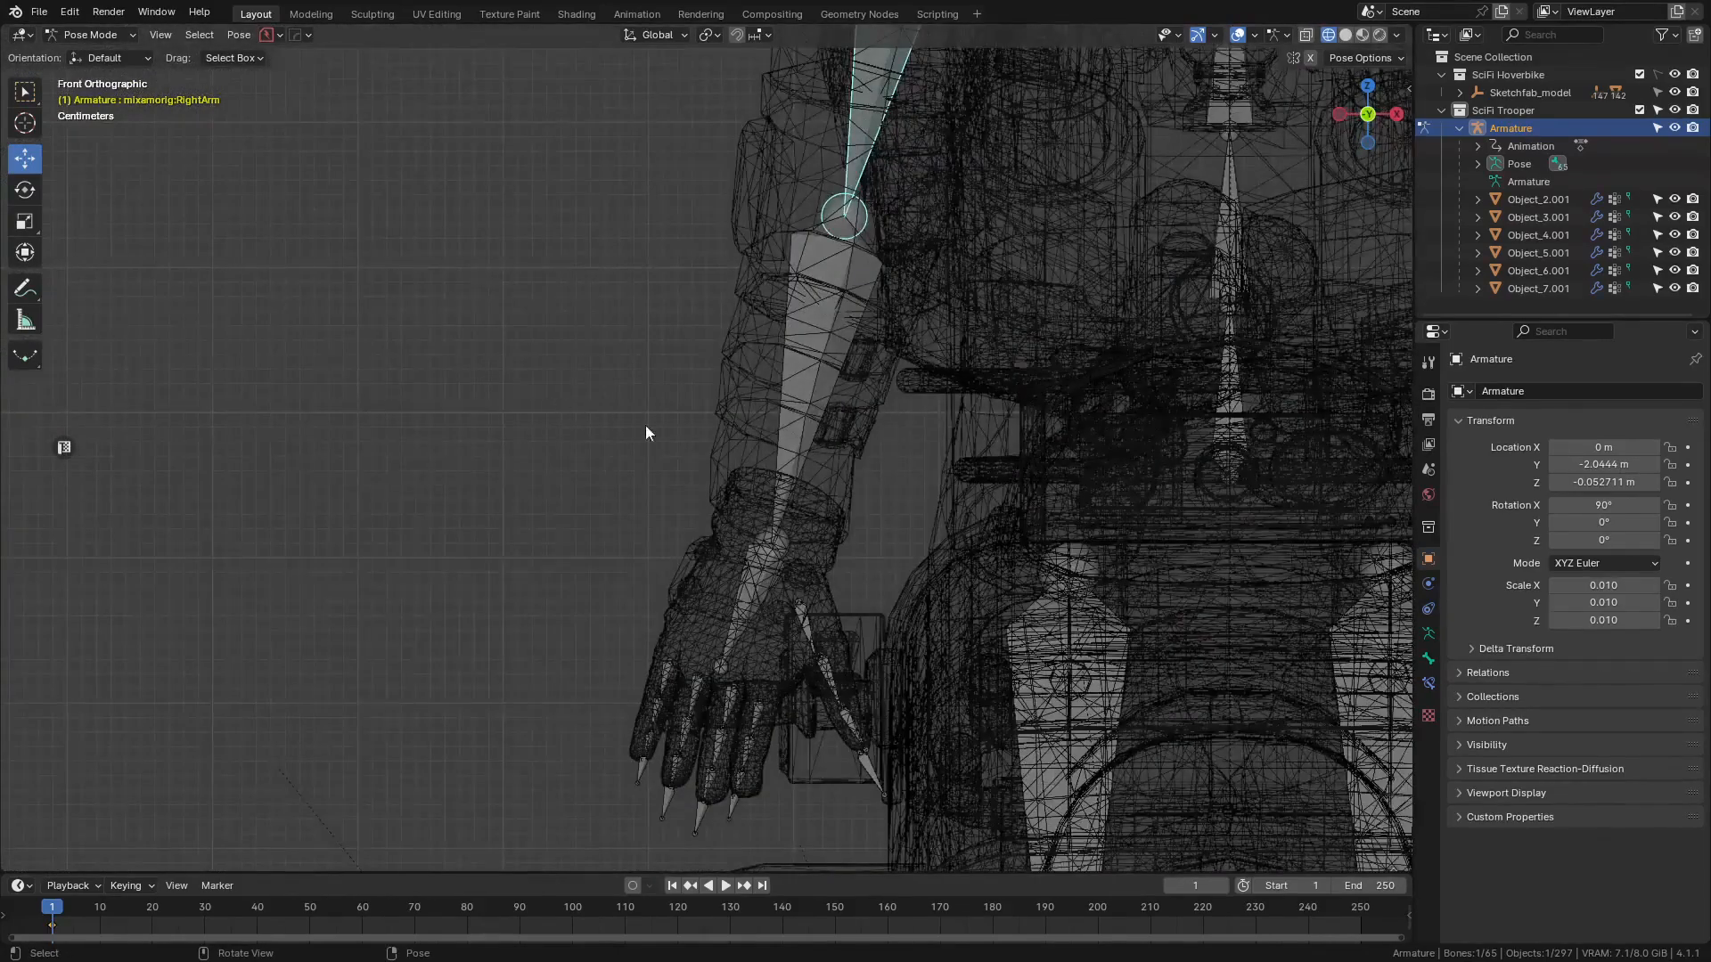
middle_click_drag(646, 426, 600, 417, "shift")
key("r")
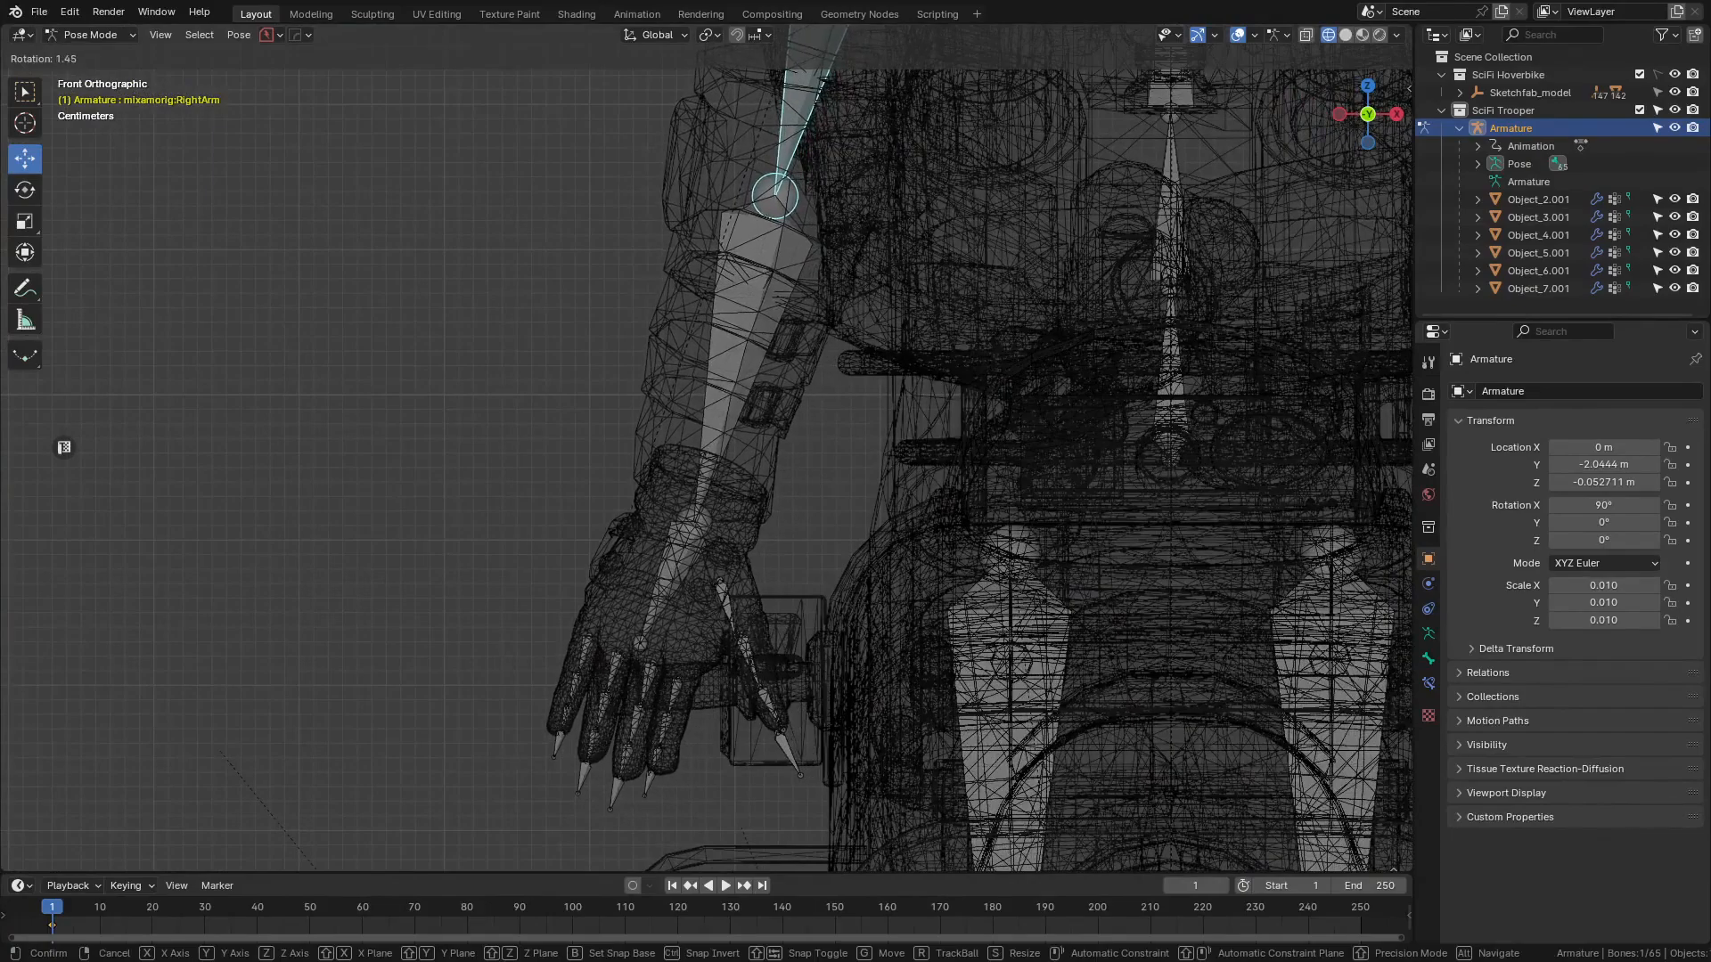
left_click(622, 536)
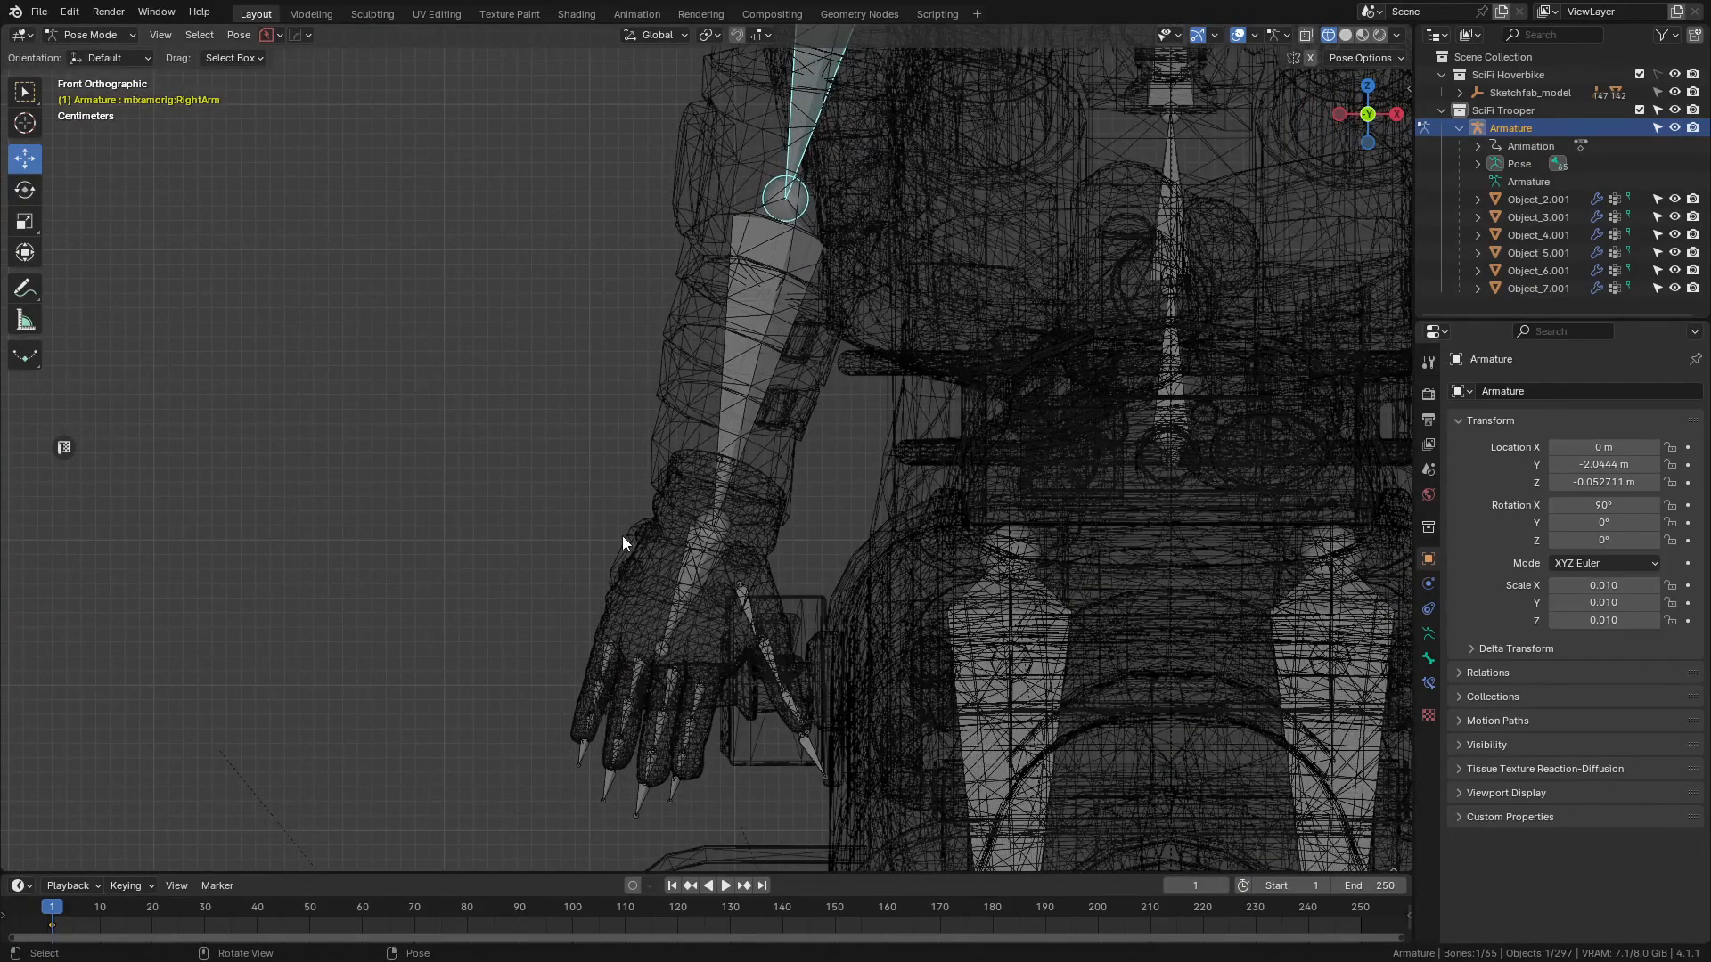
- Select the right hand bone and rotate it slightly around the global X axis to lift the fingers
key("KP_3")
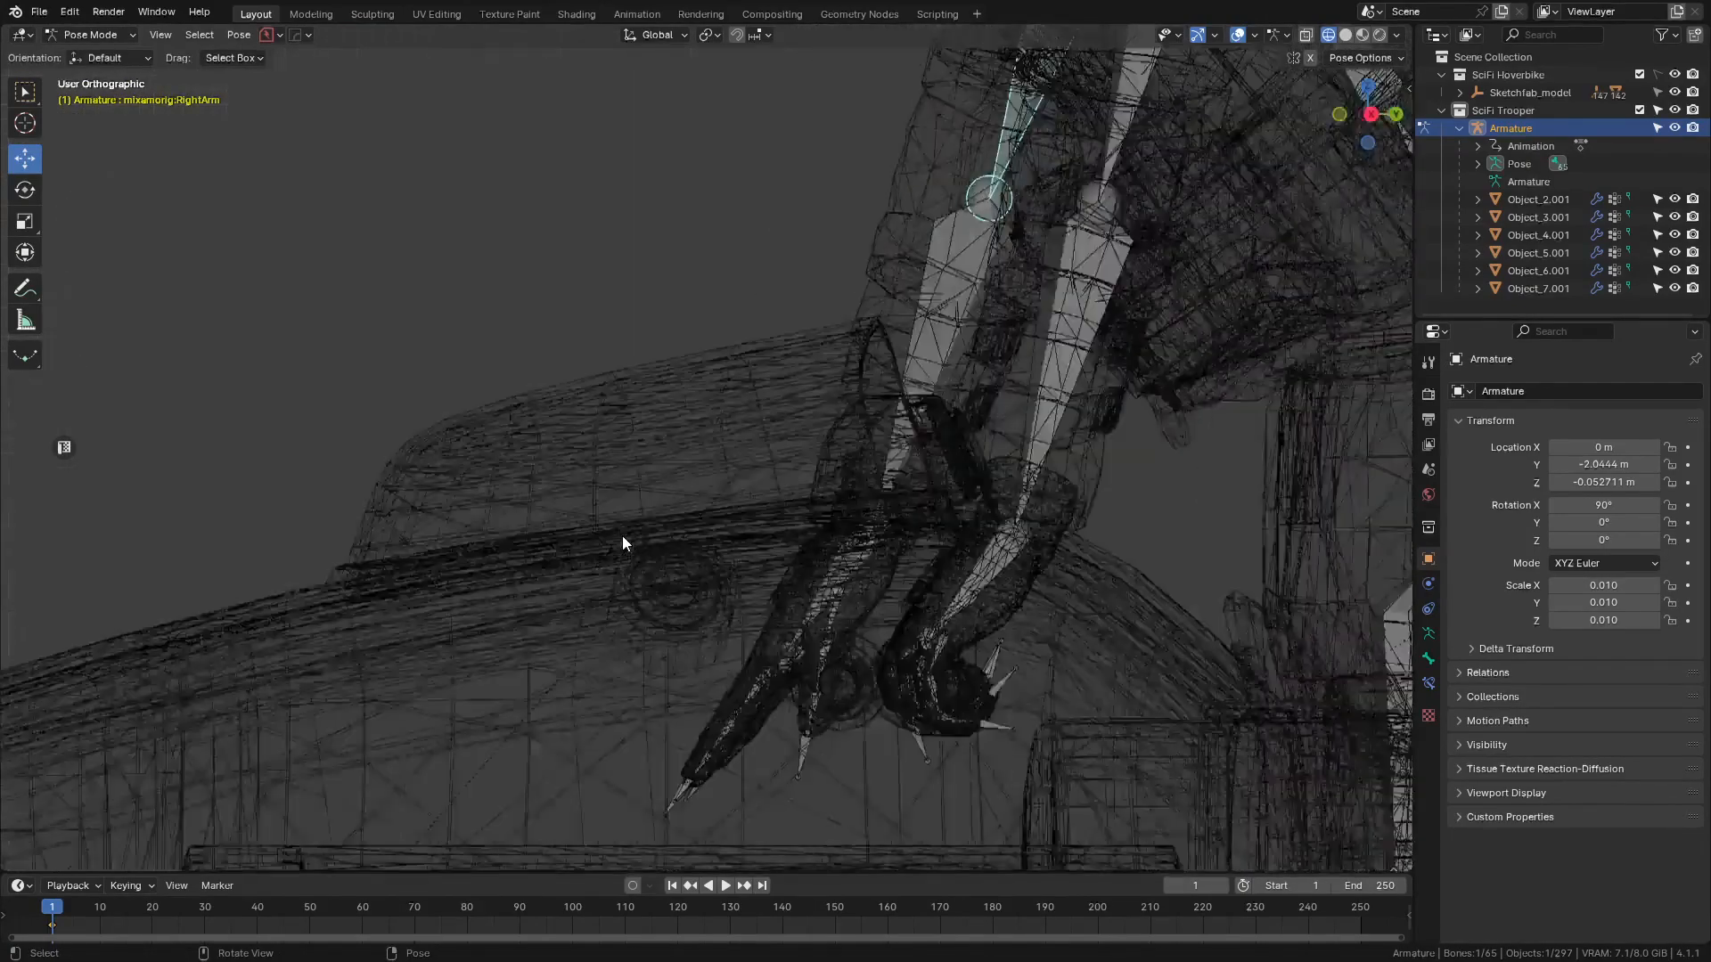
key("shift+z")
key("ctrl+KP_3")
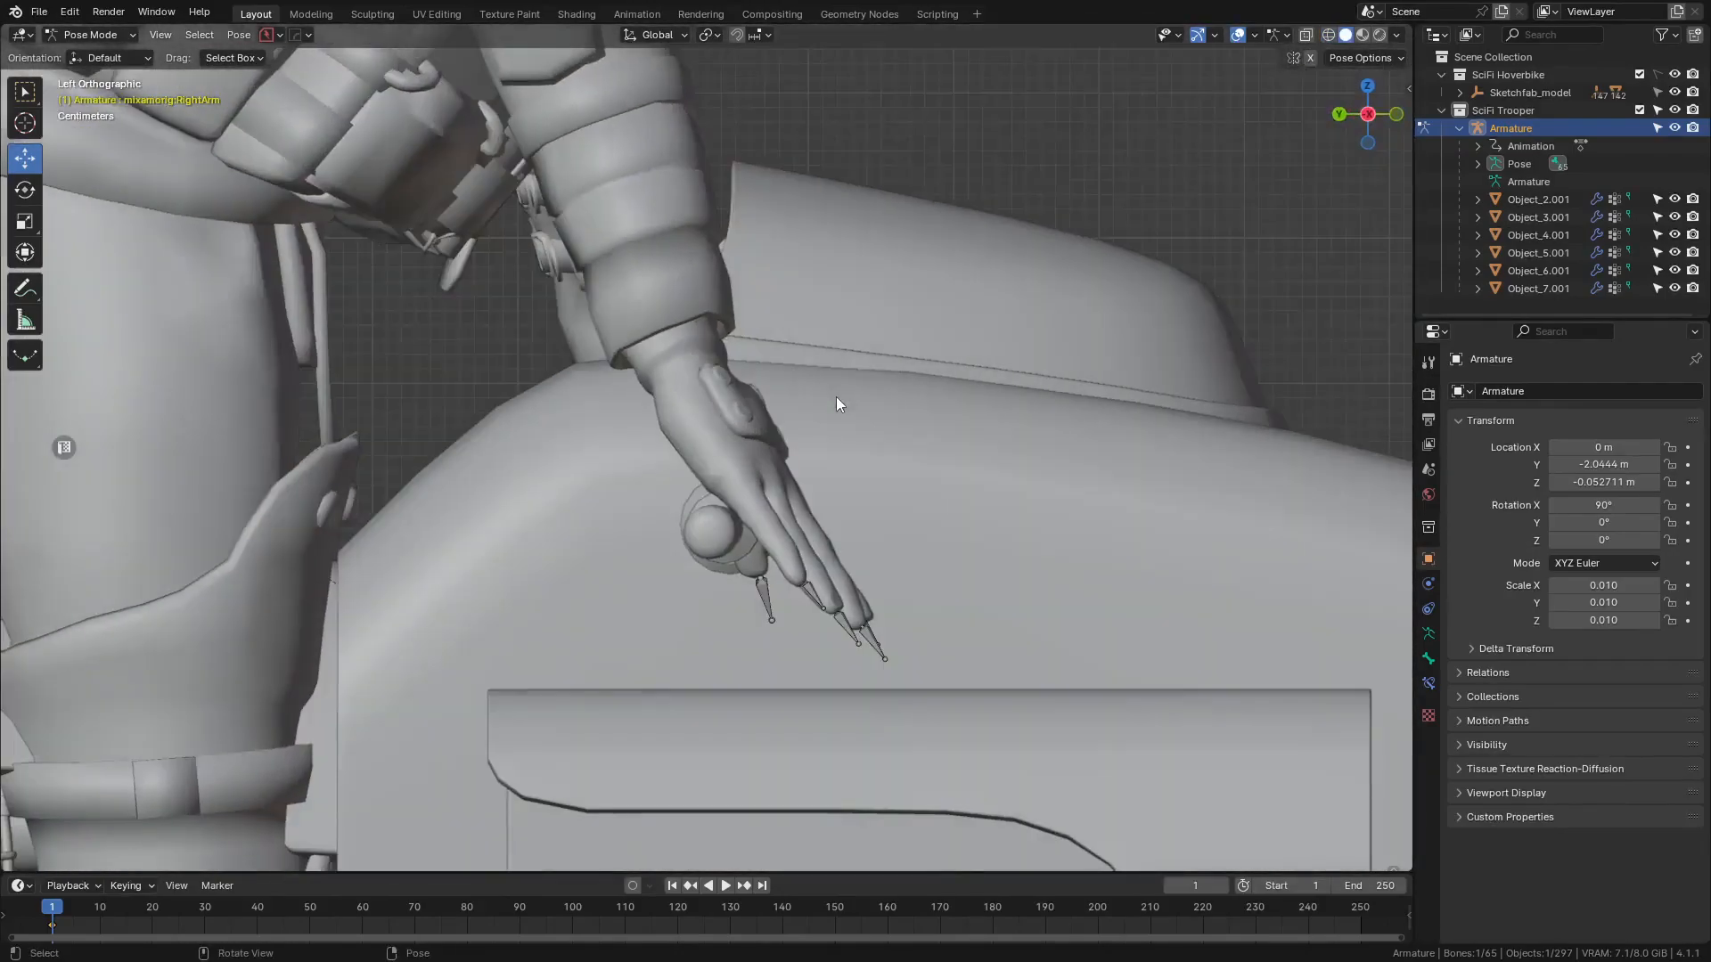
key("shift+z")
mouse_move(589, 463)
middle_mouse_down()
mouse_move(778, 467)
mouse_move(663, 341)
middle_mouse_up()
left_click(663, 340)
key("shift+z")
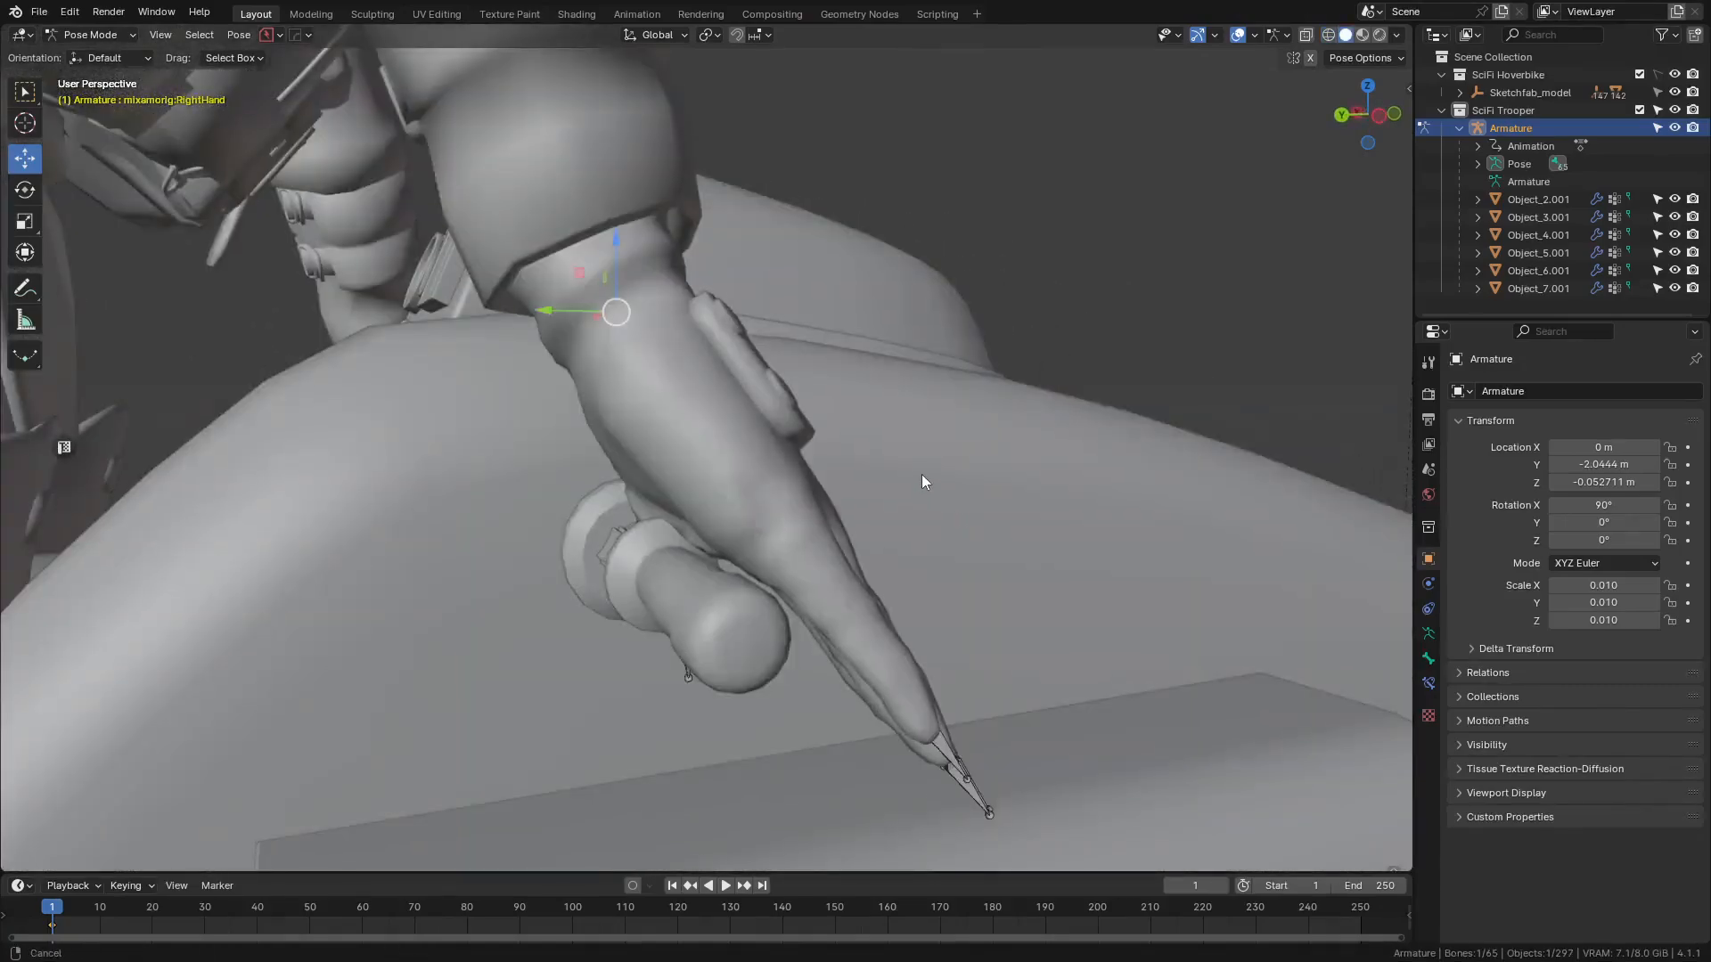
middle_click_drag(923, 481, 902, 417)
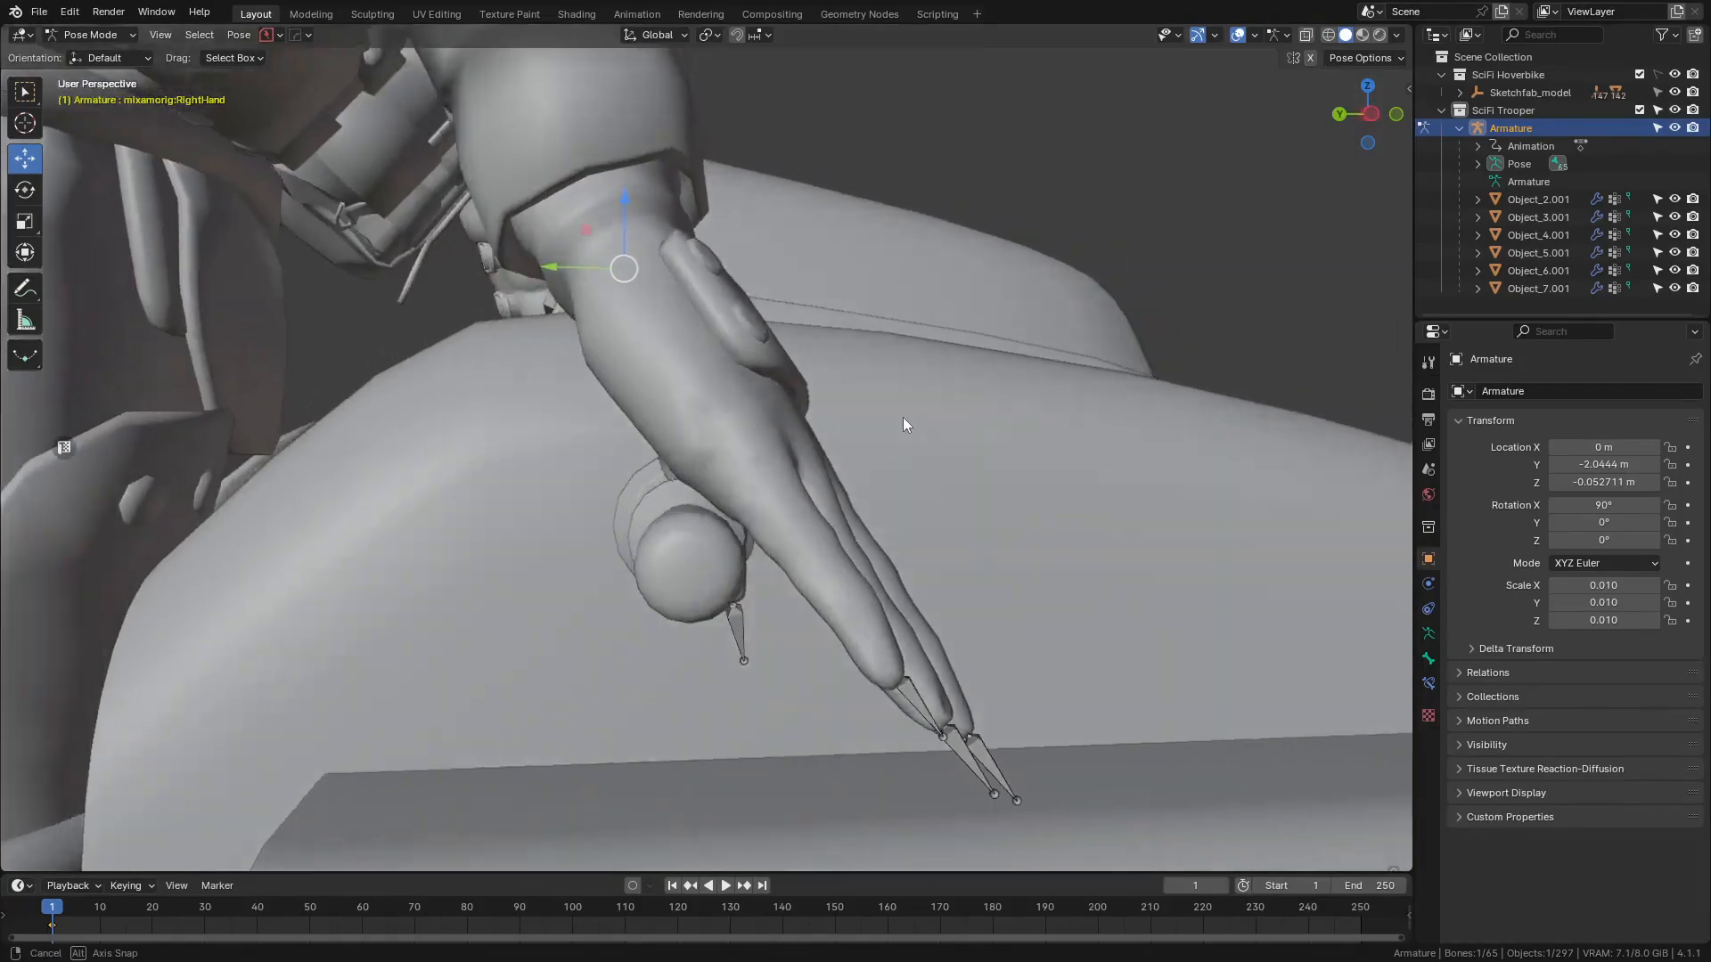
key("ctrl+KP_3")
key("shift+z")
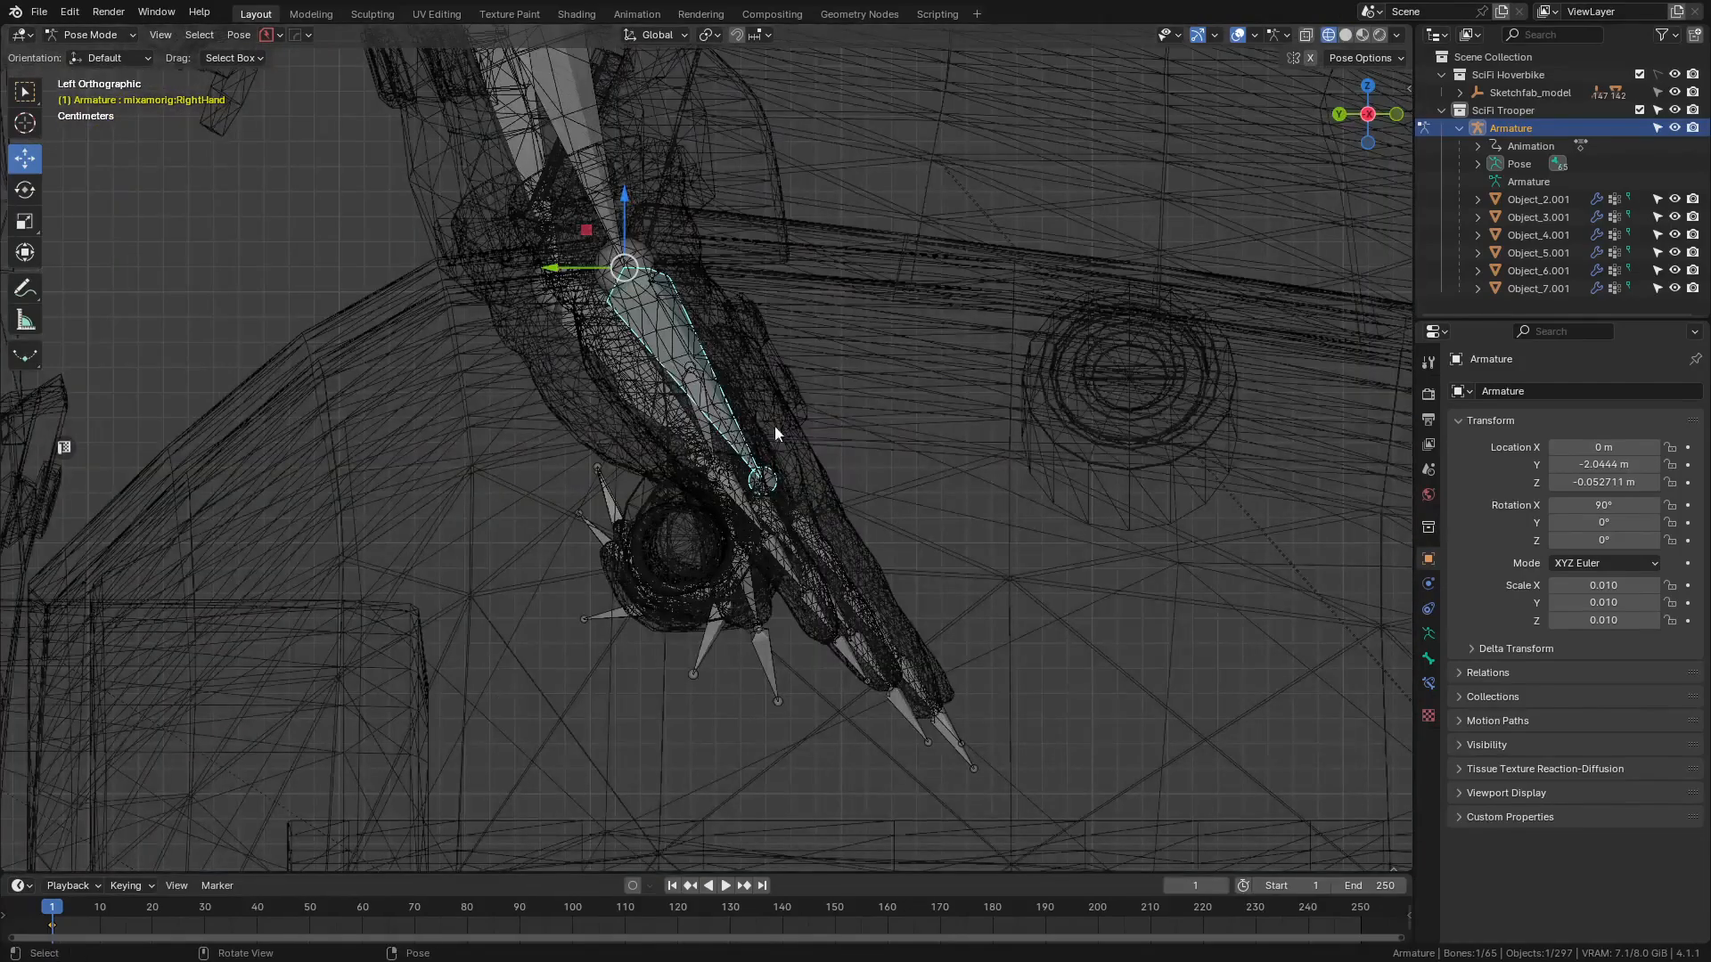
key("shift+z")
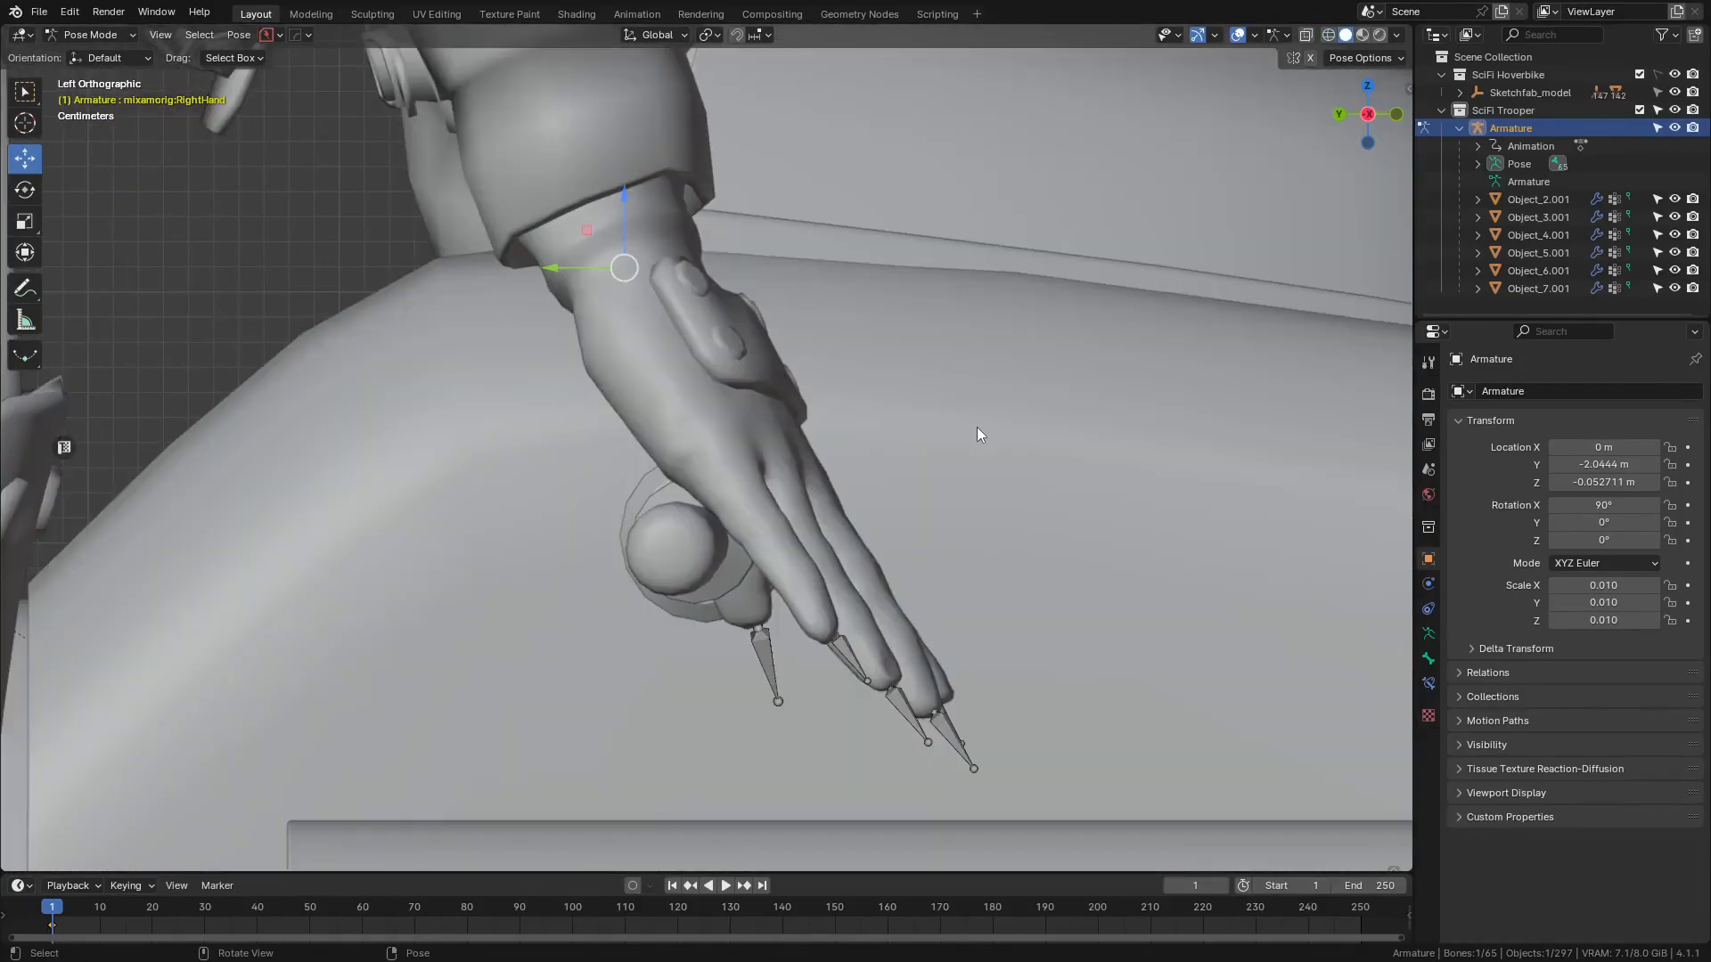
mouse_move(976, 426)
middle_mouse_down()
mouse_move(1066, 437)
mouse_move(971, 398)
middle_mouse_up()
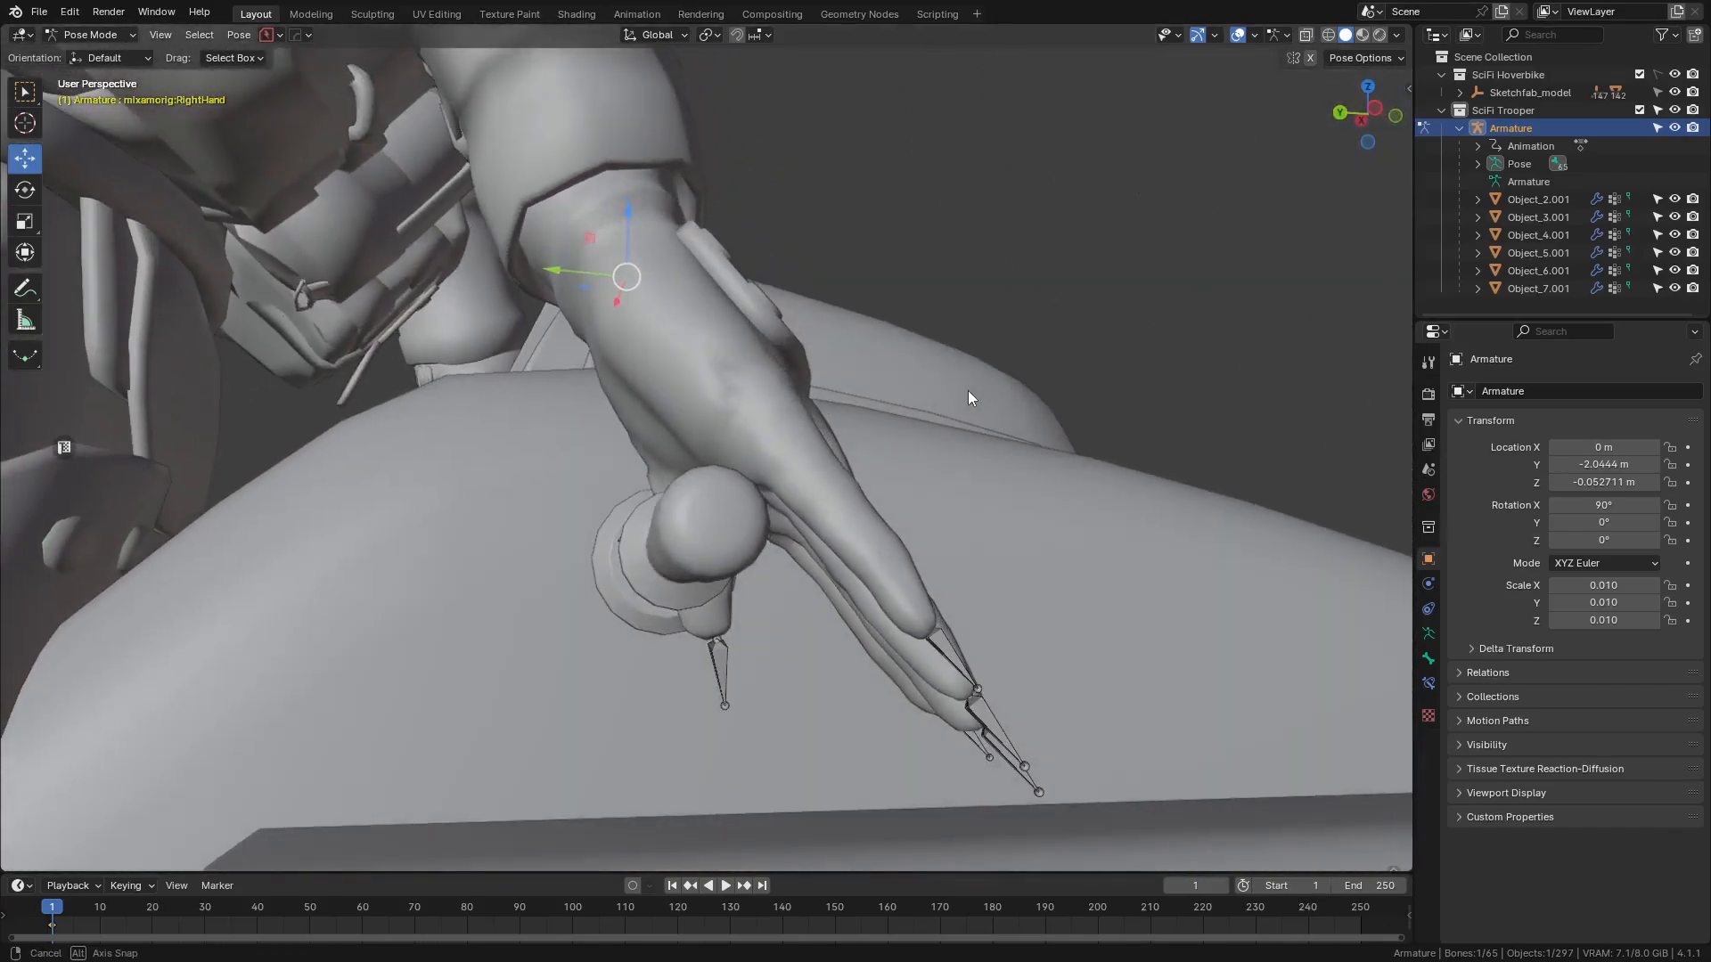
key("r")
key("x")
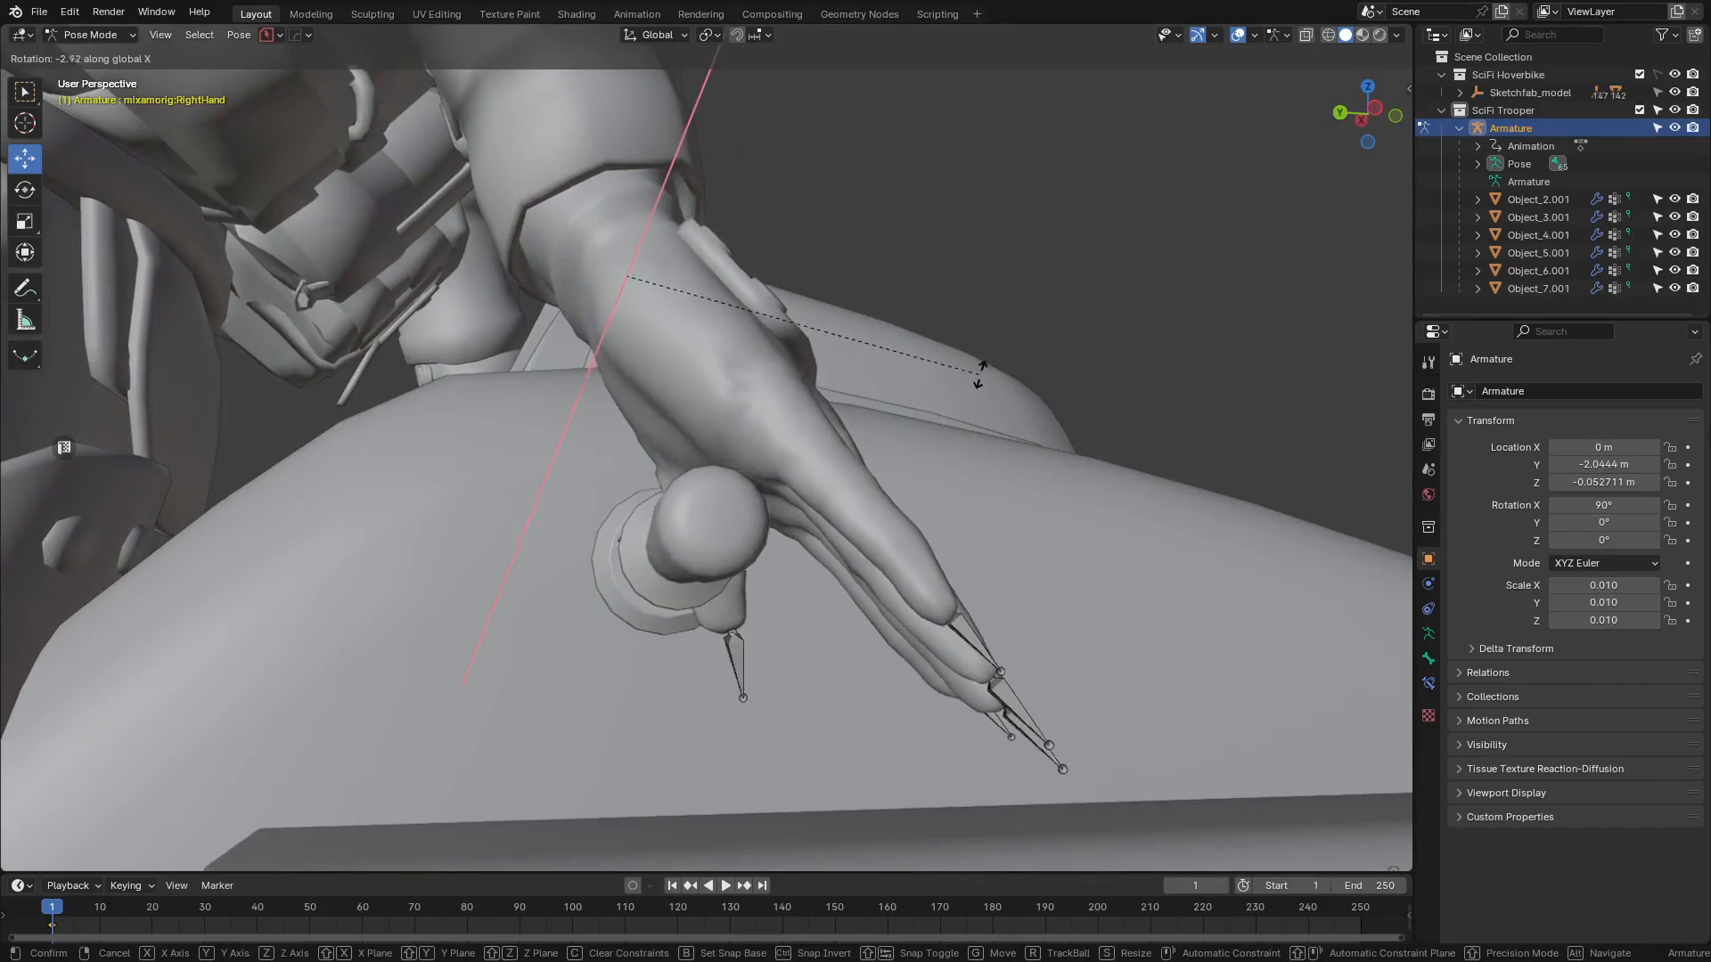
left_click(991, 355)
- Select the right index finger's base bone and rotate it around the global X axis to bend the finger under the grip
mouse_move(991, 356)
middle_mouse_down()
mouse_move(938, 493)
mouse_move(1062, 452)
mouse_move(875, 515)
middle_mouse_up()
key("shift+z")
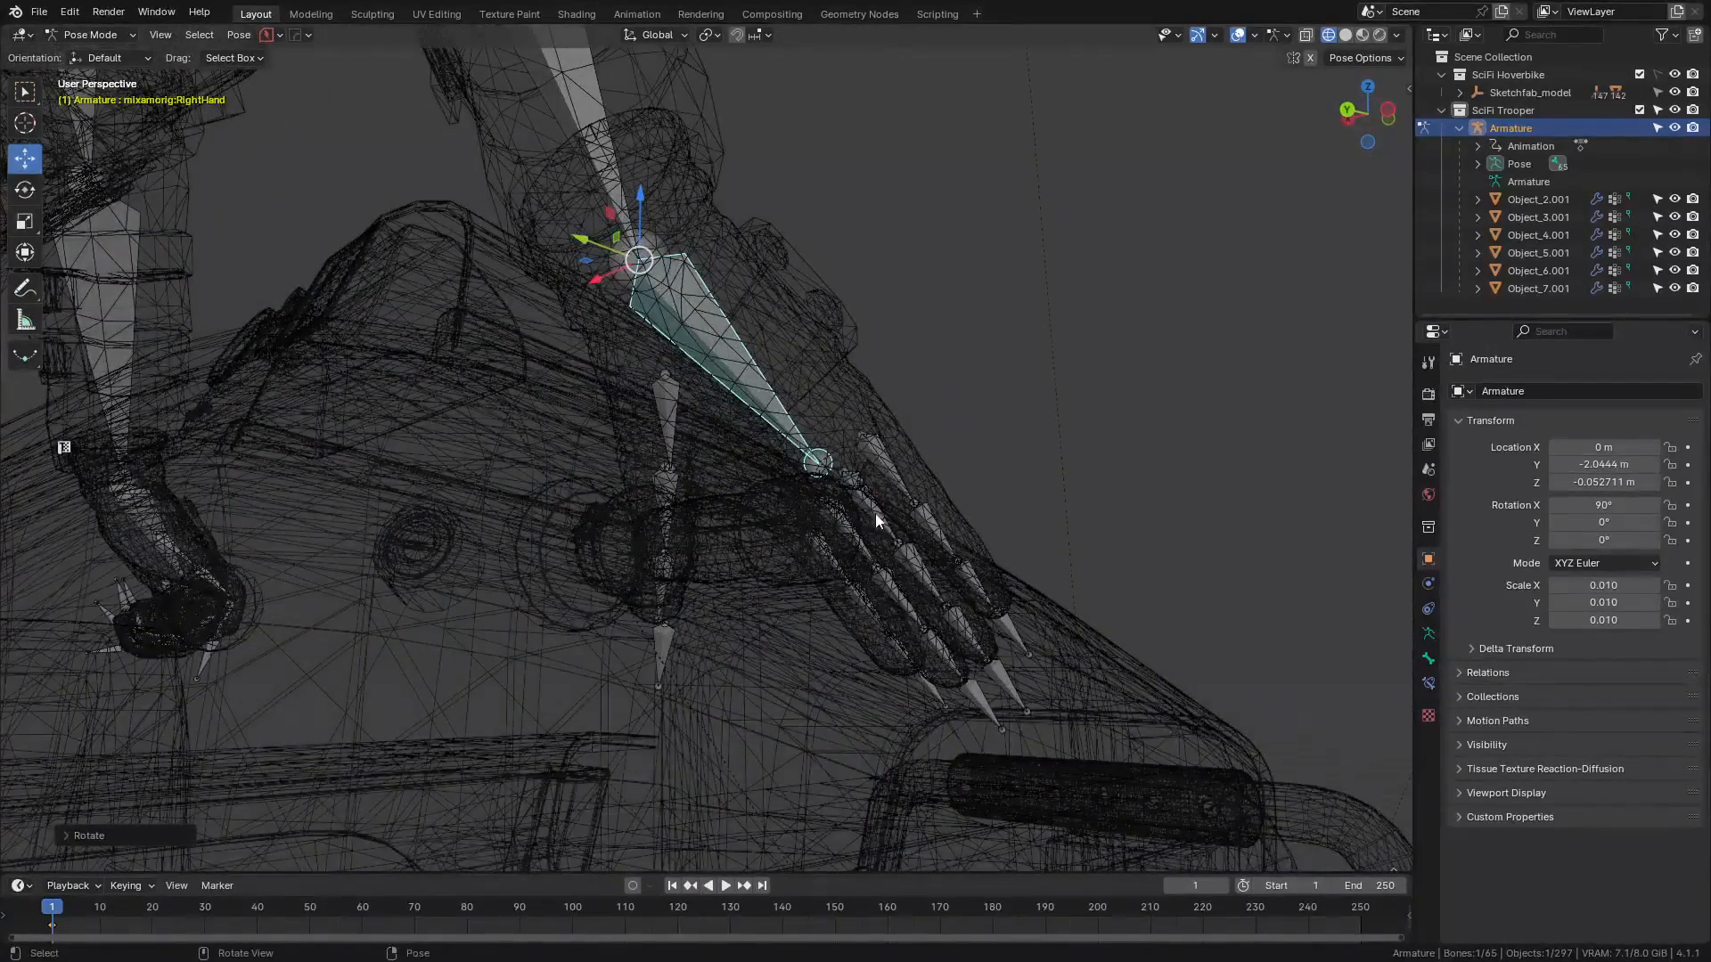
left_click(810, 541)
key("shift+z")
middle_click_drag(1187, 458, 1053, 351)
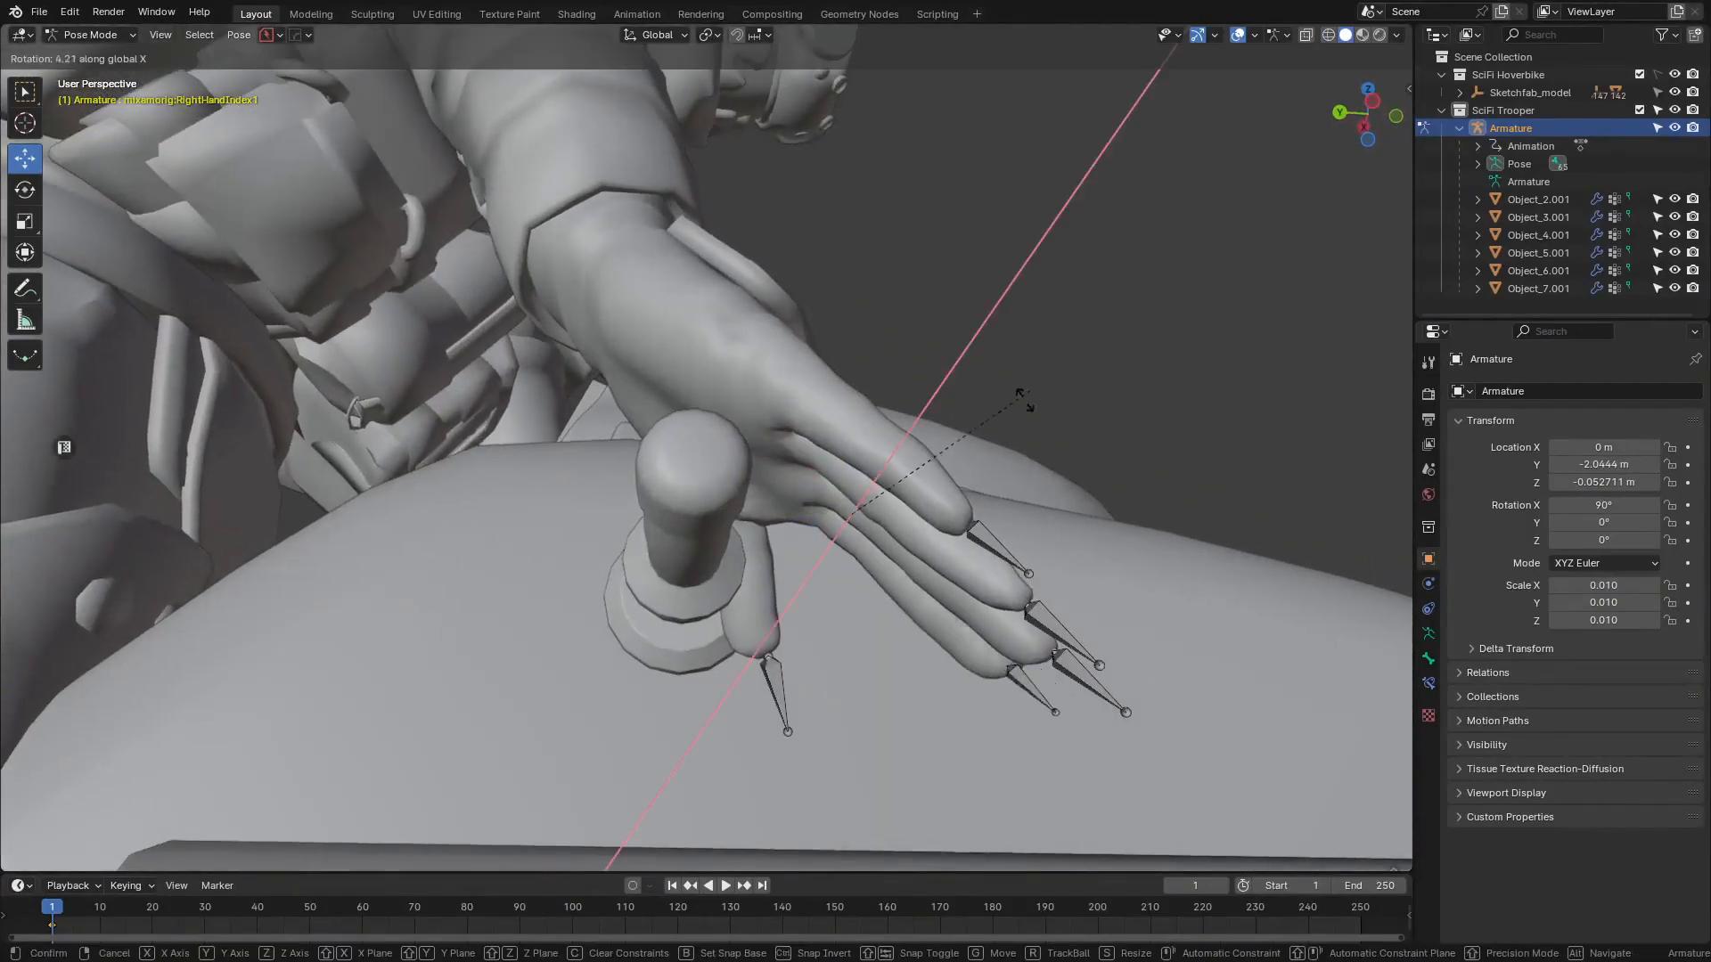
left_click(915, 586)
middle_click_drag(914, 586, 1010, 354)
- Rotate the right hand bone in the front wireframe view so the fingers point straight down across the handlebar
key("z")
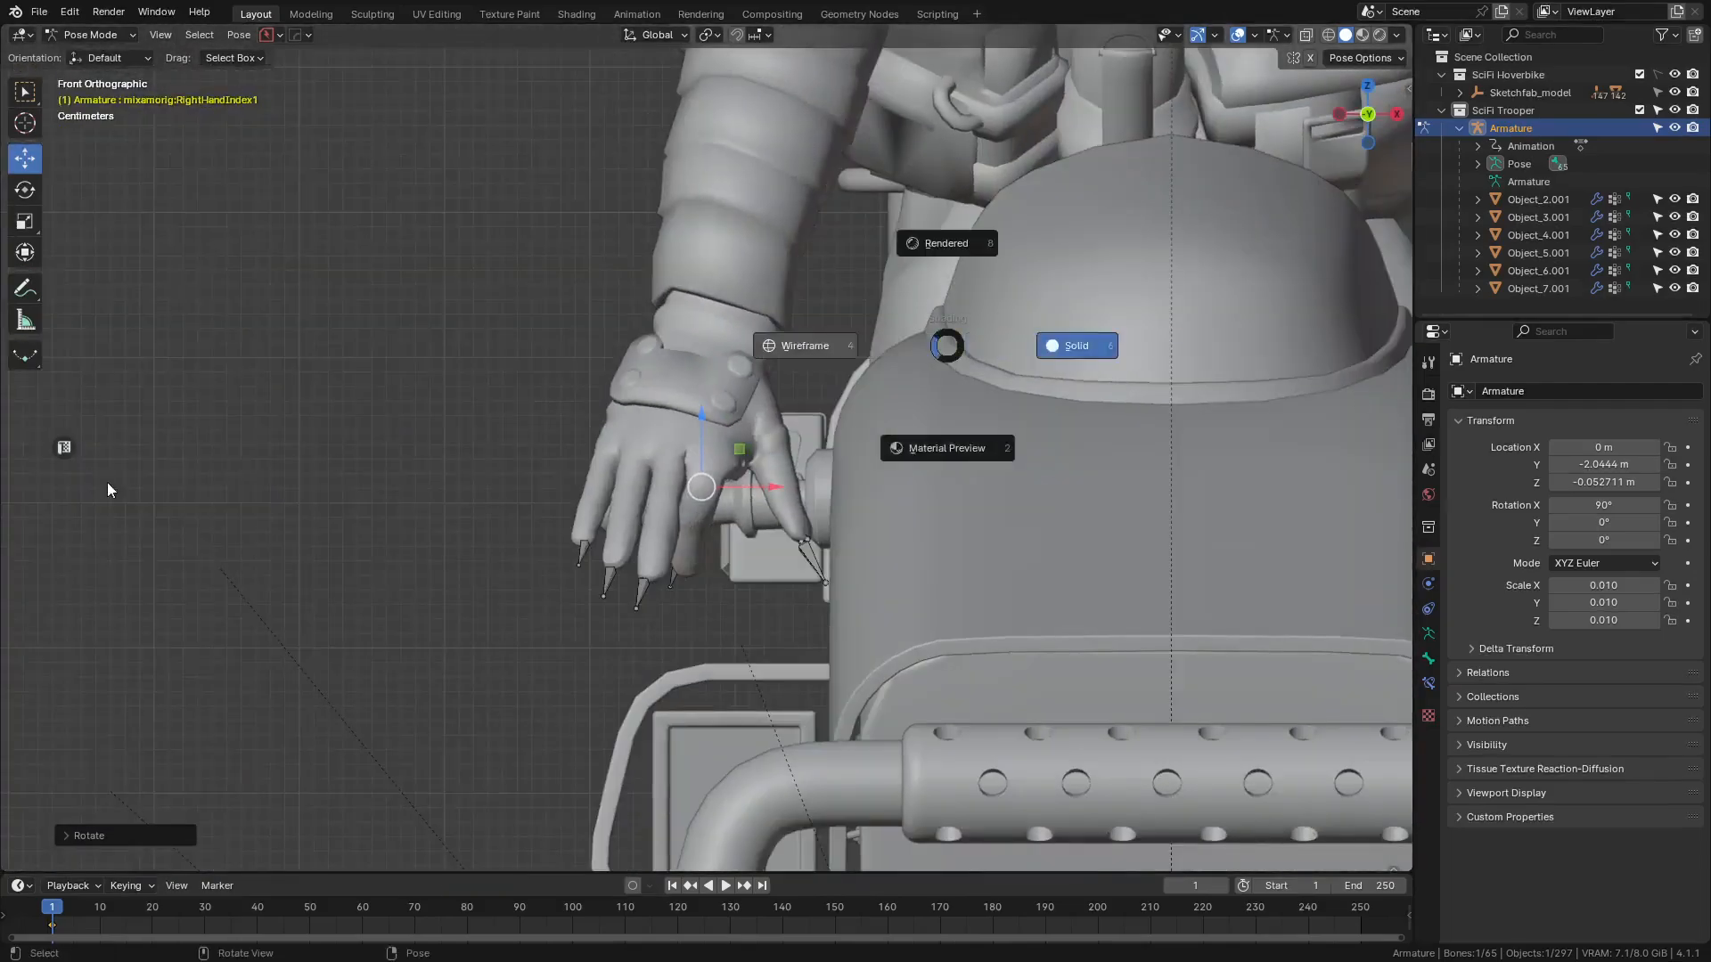
left_click(107, 484)
middle_click_drag(504, 482, 351, 577, "shift")
left_click(550, 447)
scroll(376, 570, "up", 3)
scroll(376, 570, "down", 2)
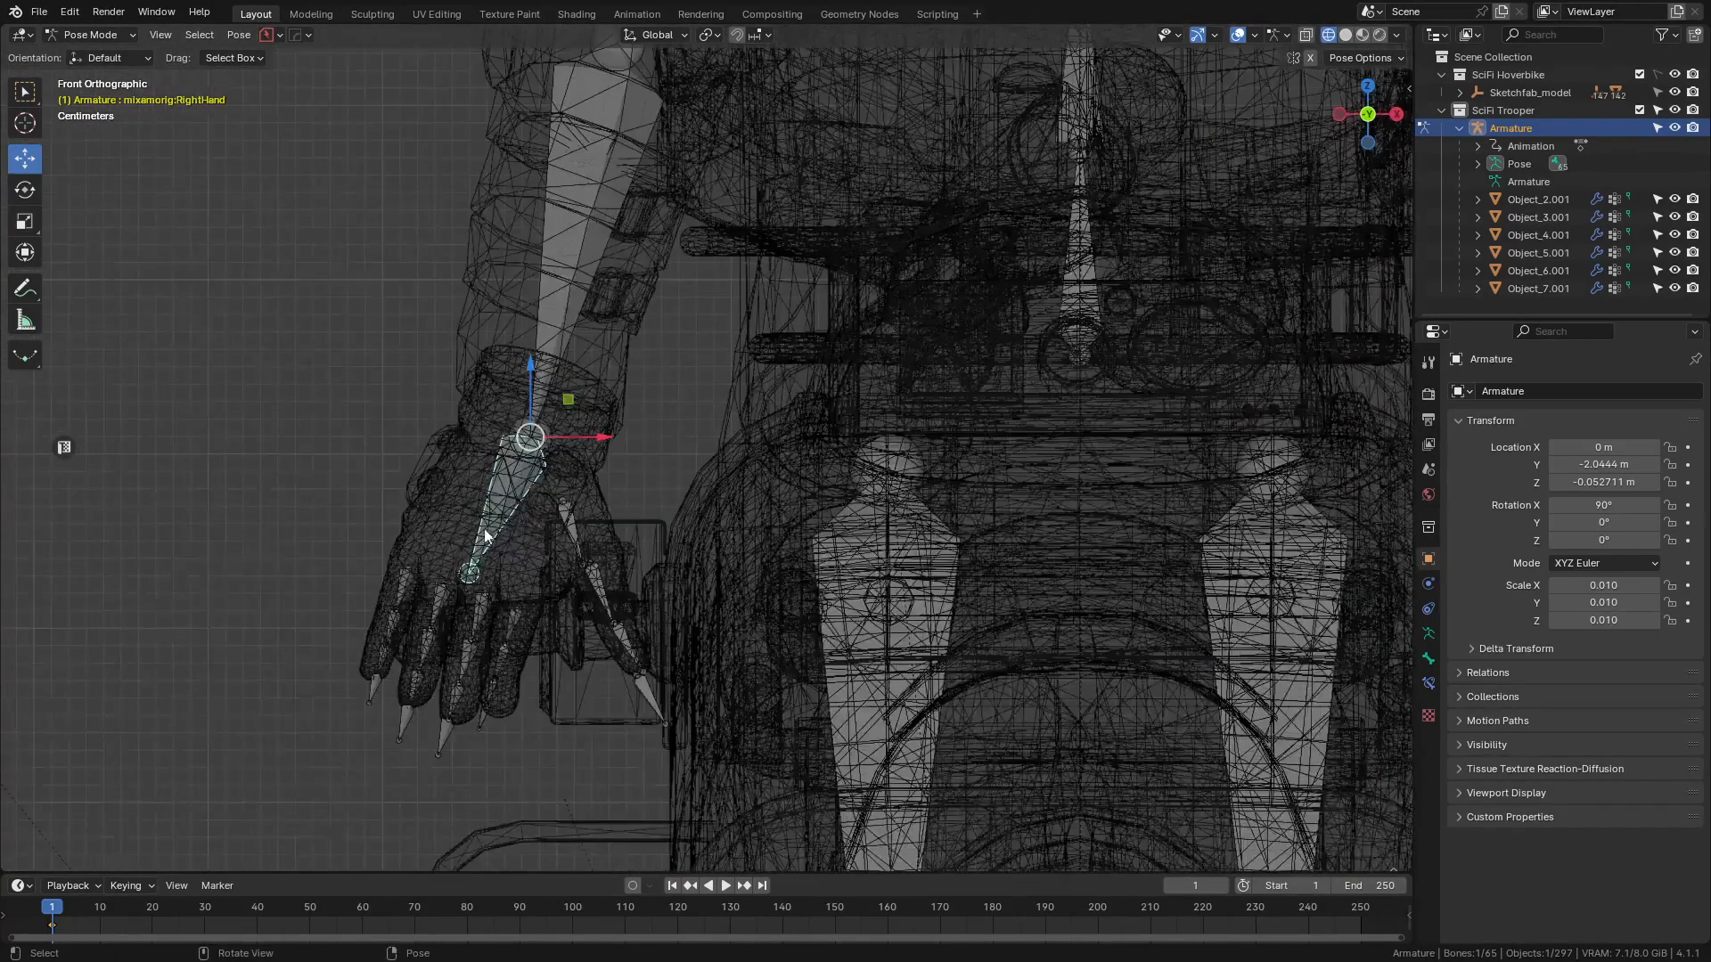
middle_click_drag(486, 538, 527, 540, "shift")
key("r")
left_click(784, 502)
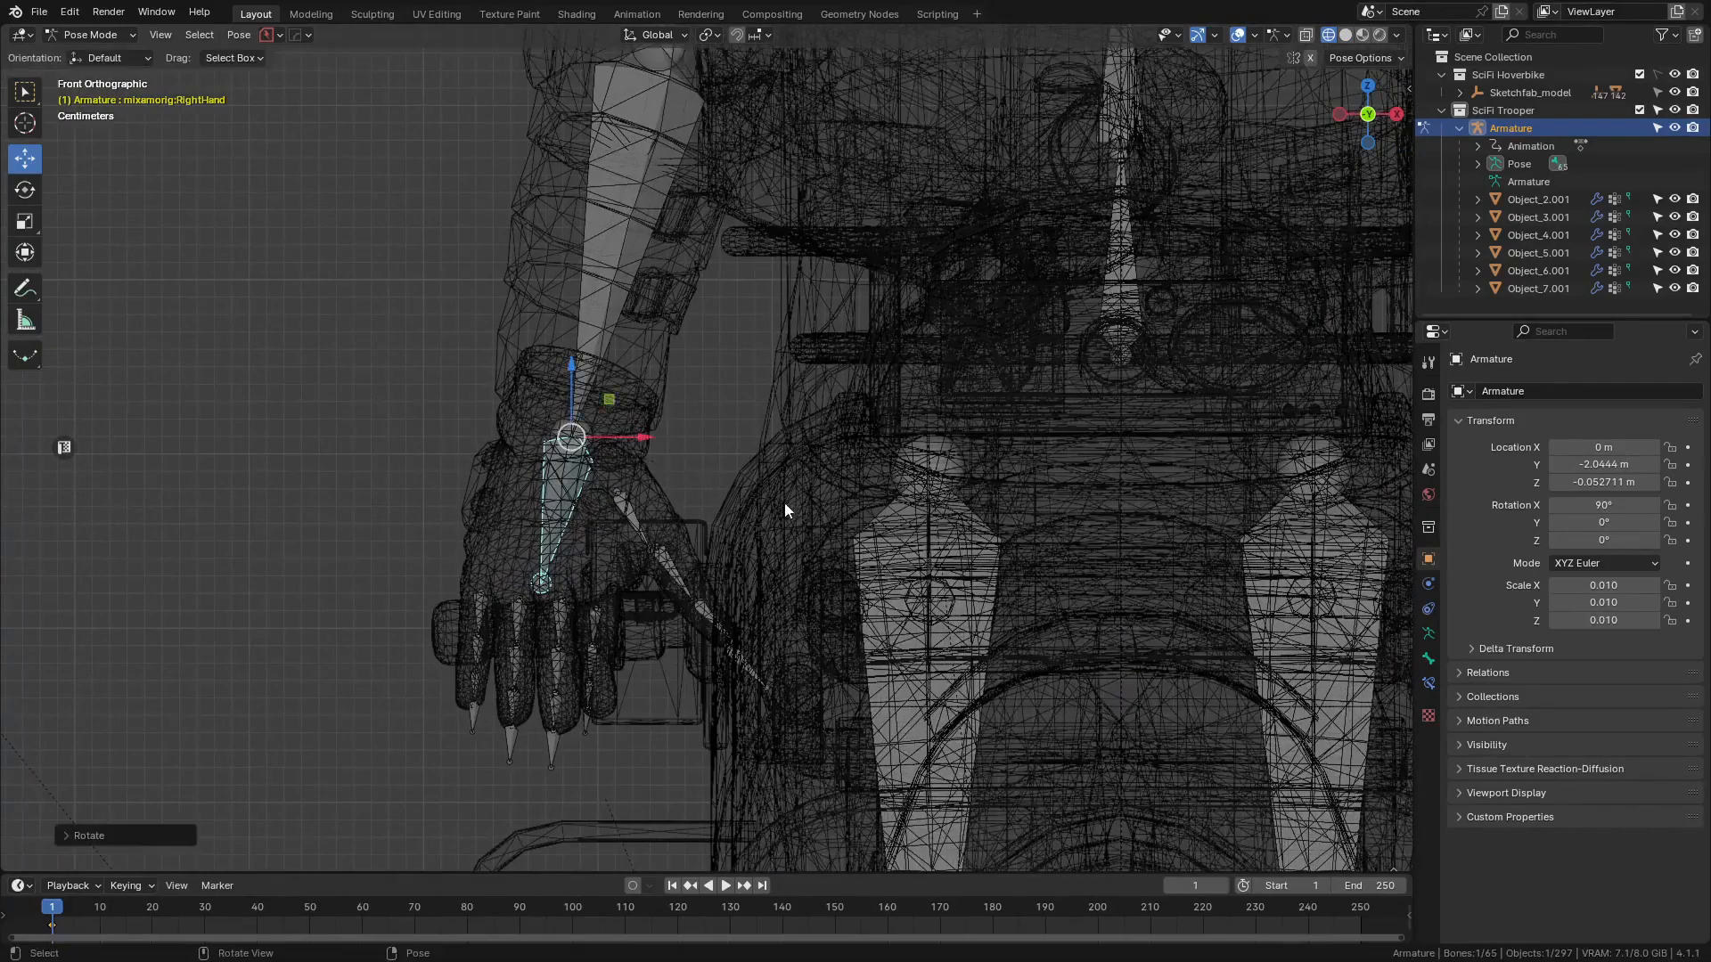
- Rotate the right forearm bone in the front view so the forearm hangs nearly vertical above the handlebar
scroll(784, 463, "down", 2)
middle_click_drag(781, 364, 737, 598, "shift")
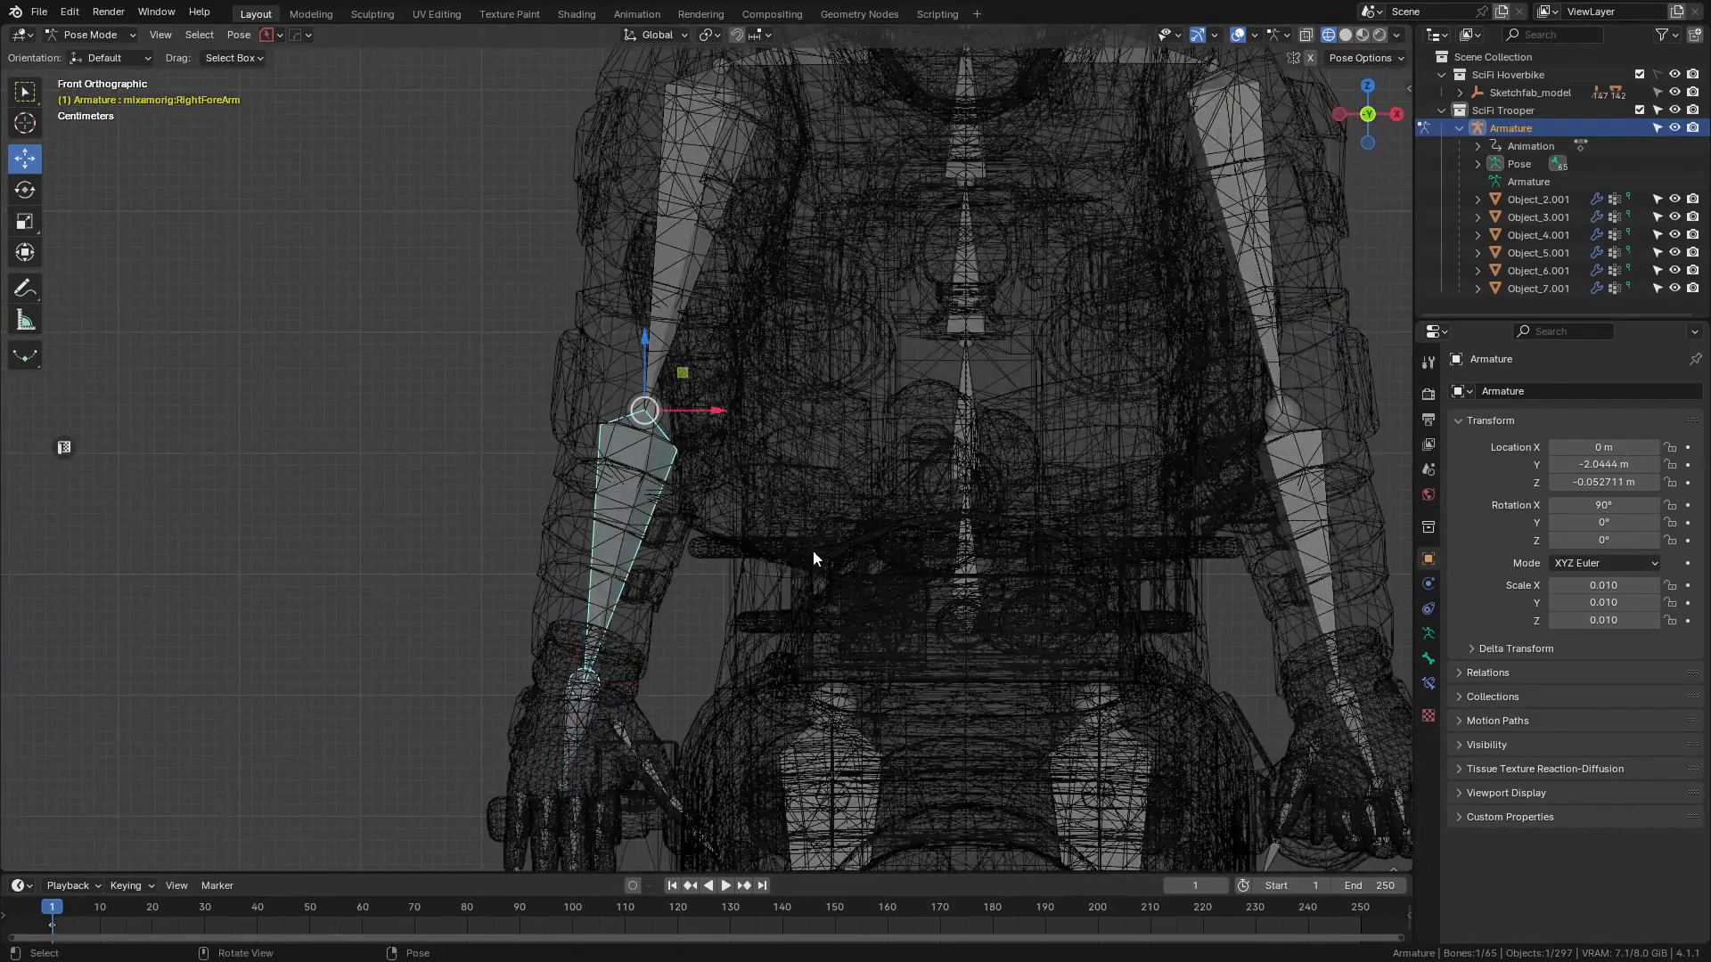
key("r")
left_click(820, 462)
scroll(821, 462, "up", 1)
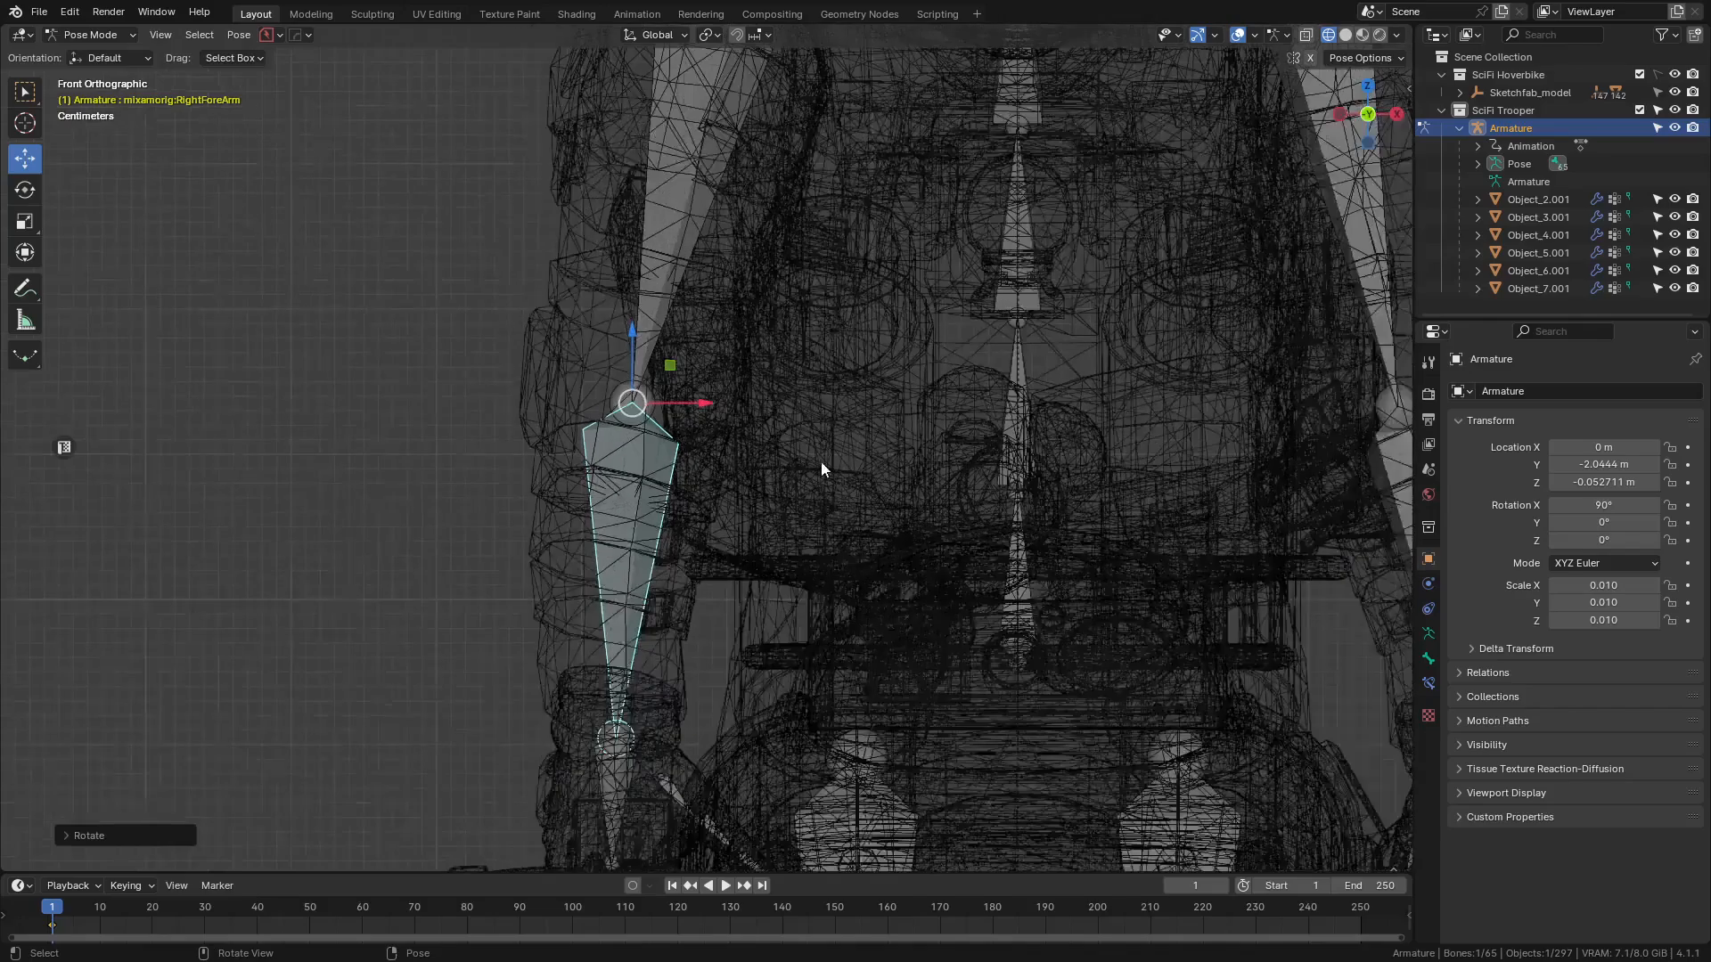
- Select the right upper arm bone and rotate it outward in the front view to move the hand along the grip
scroll(788, 452, "down", 3)
left_click(720, 244)
scroll(724, 285, "up", 4)
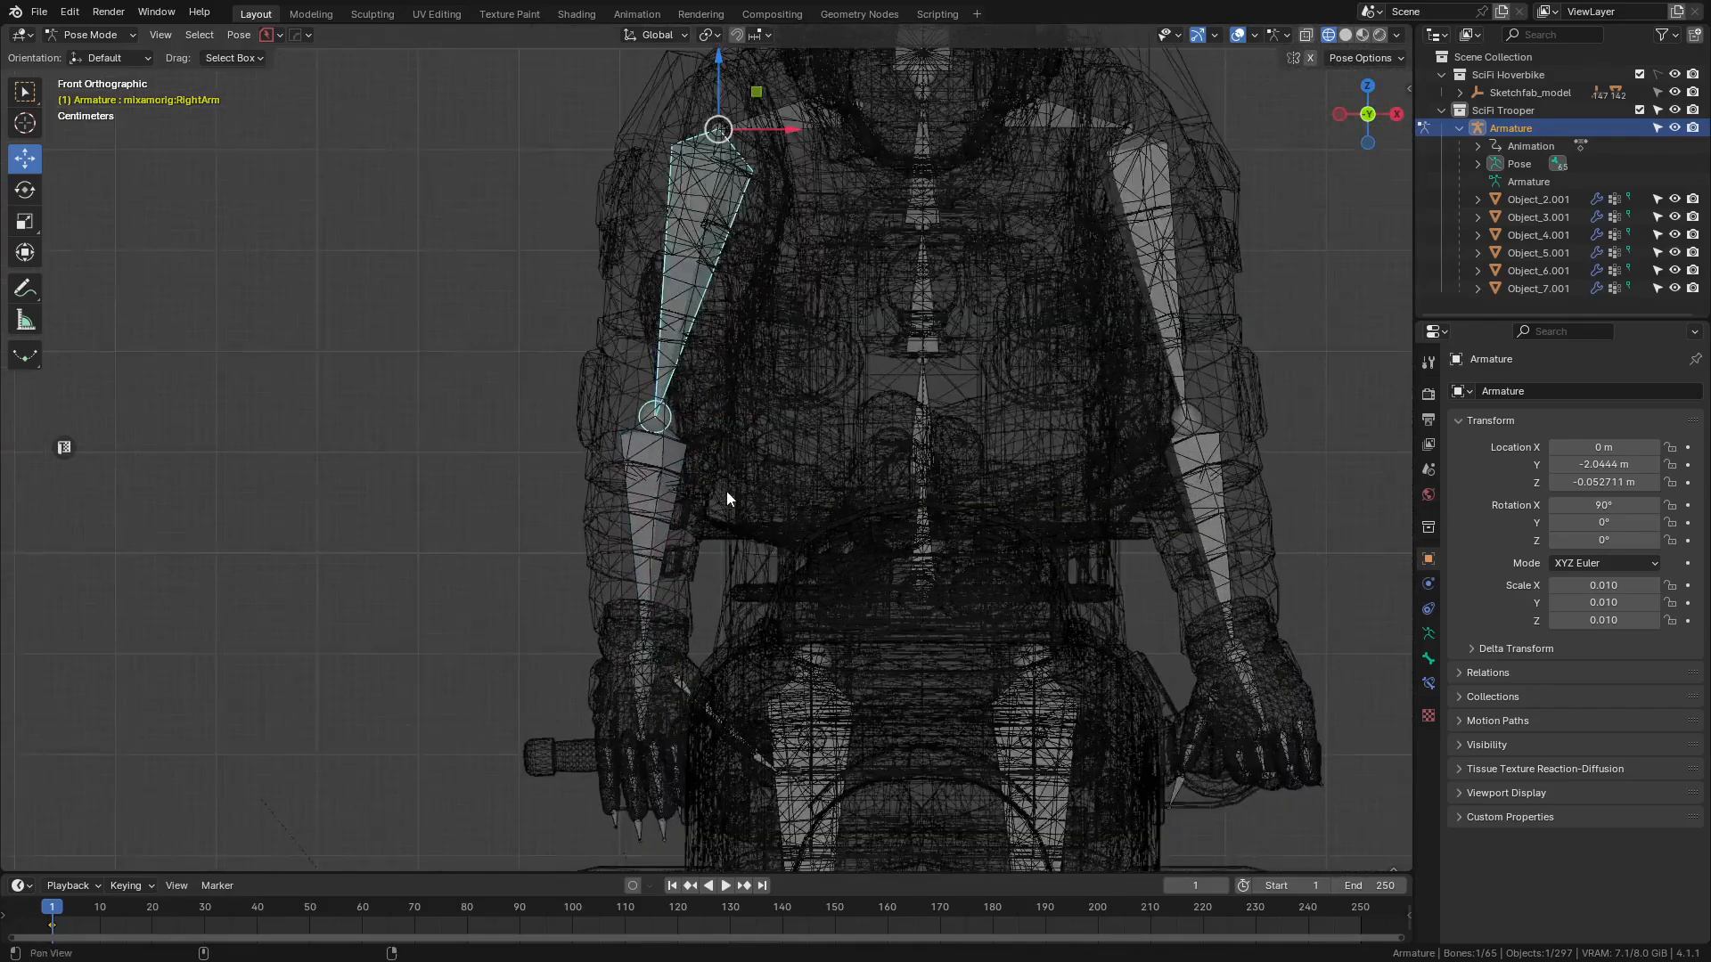
key("r")
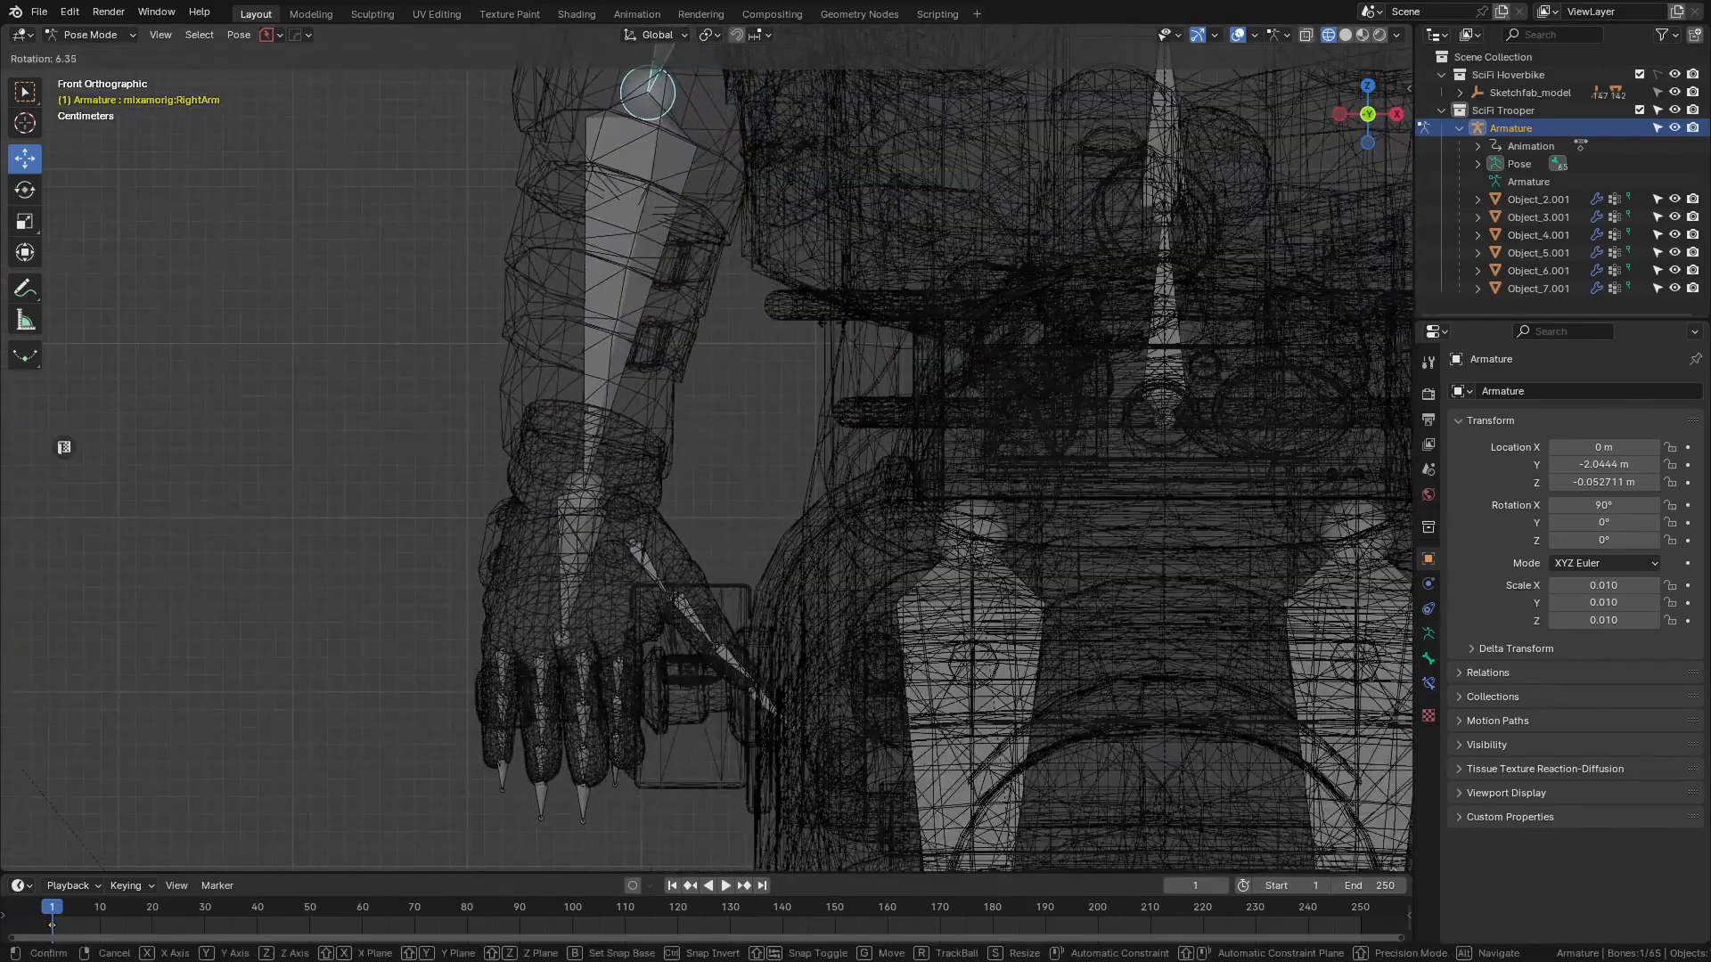
left_click(831, 323)
- Rotate the right upper arm bone around the global X axis to seat the palm against the handlebar grip
key("shift+z")
mouse_move(1136, 490)
middle_mouse_down()
mouse_move(820, 644)
mouse_move(839, 558)
mouse_move(863, 563)
middle_mouse_up()
key("ctrl+KP_3")
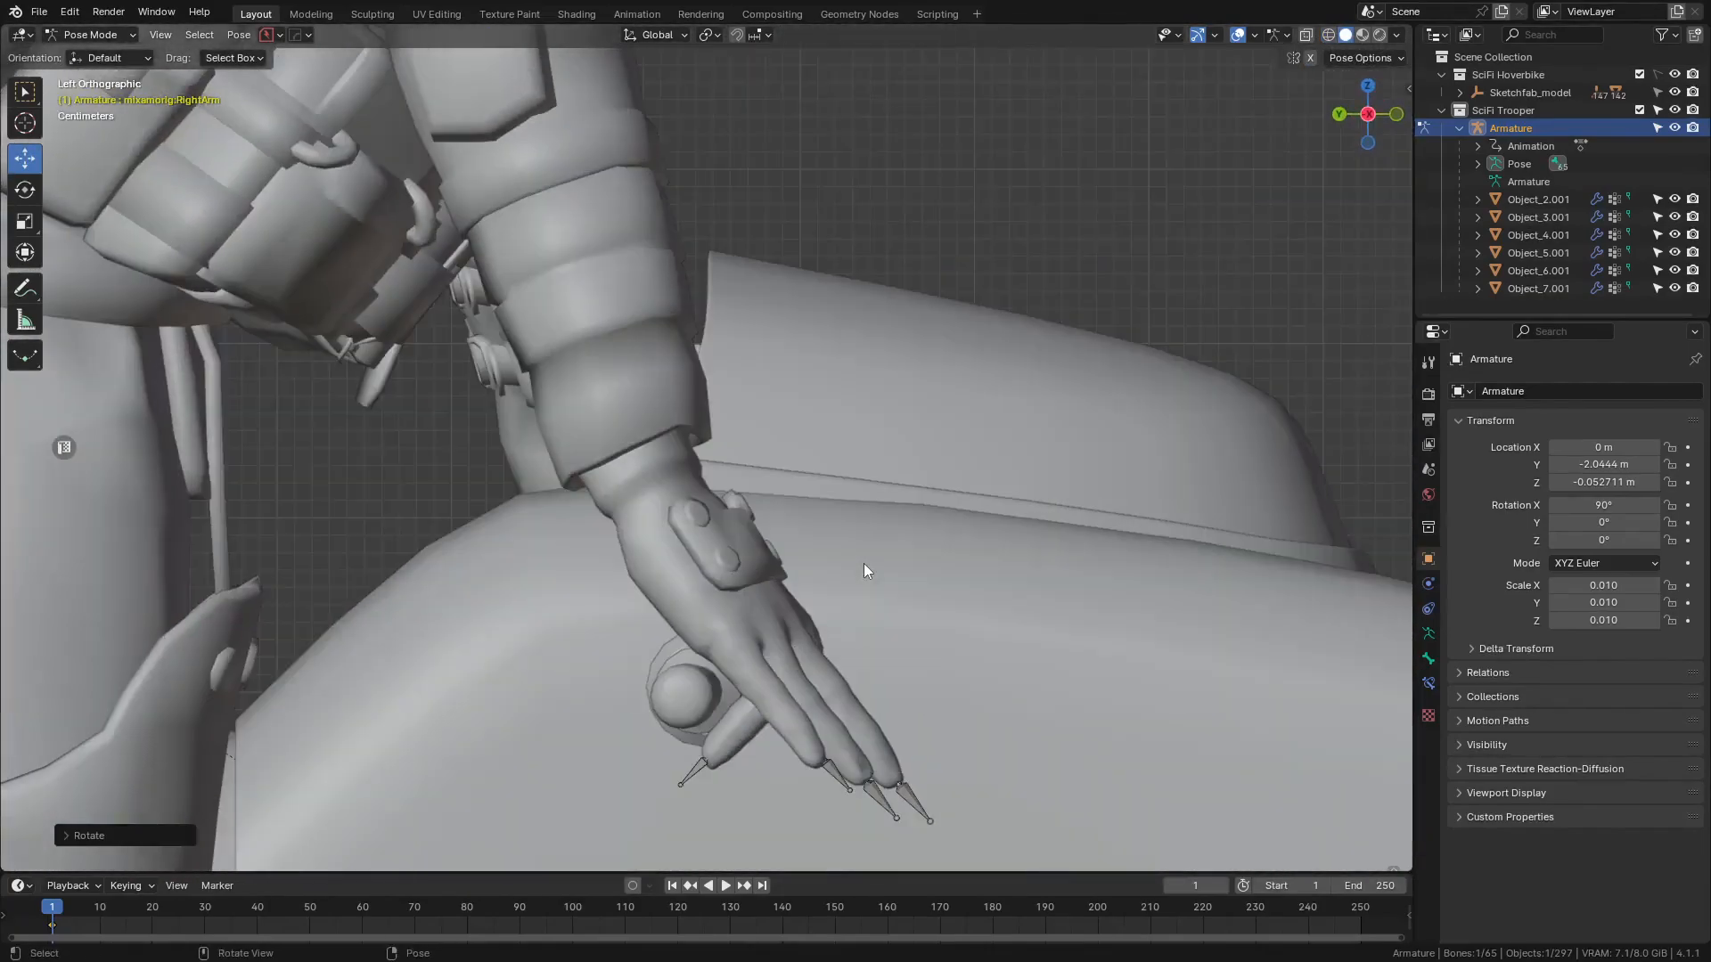
key("shift+z")
middle_click_drag(701, 227, 691, 284, "shift")
scroll(713, 357, "up", 4)
middle_click_drag(772, 547, 730, 230, "shift")
key("z")
left_click(830, 337)
scroll(757, 359, "up", 2)
middle_click_drag(758, 358, 862, 218)
key("r")
key("x")
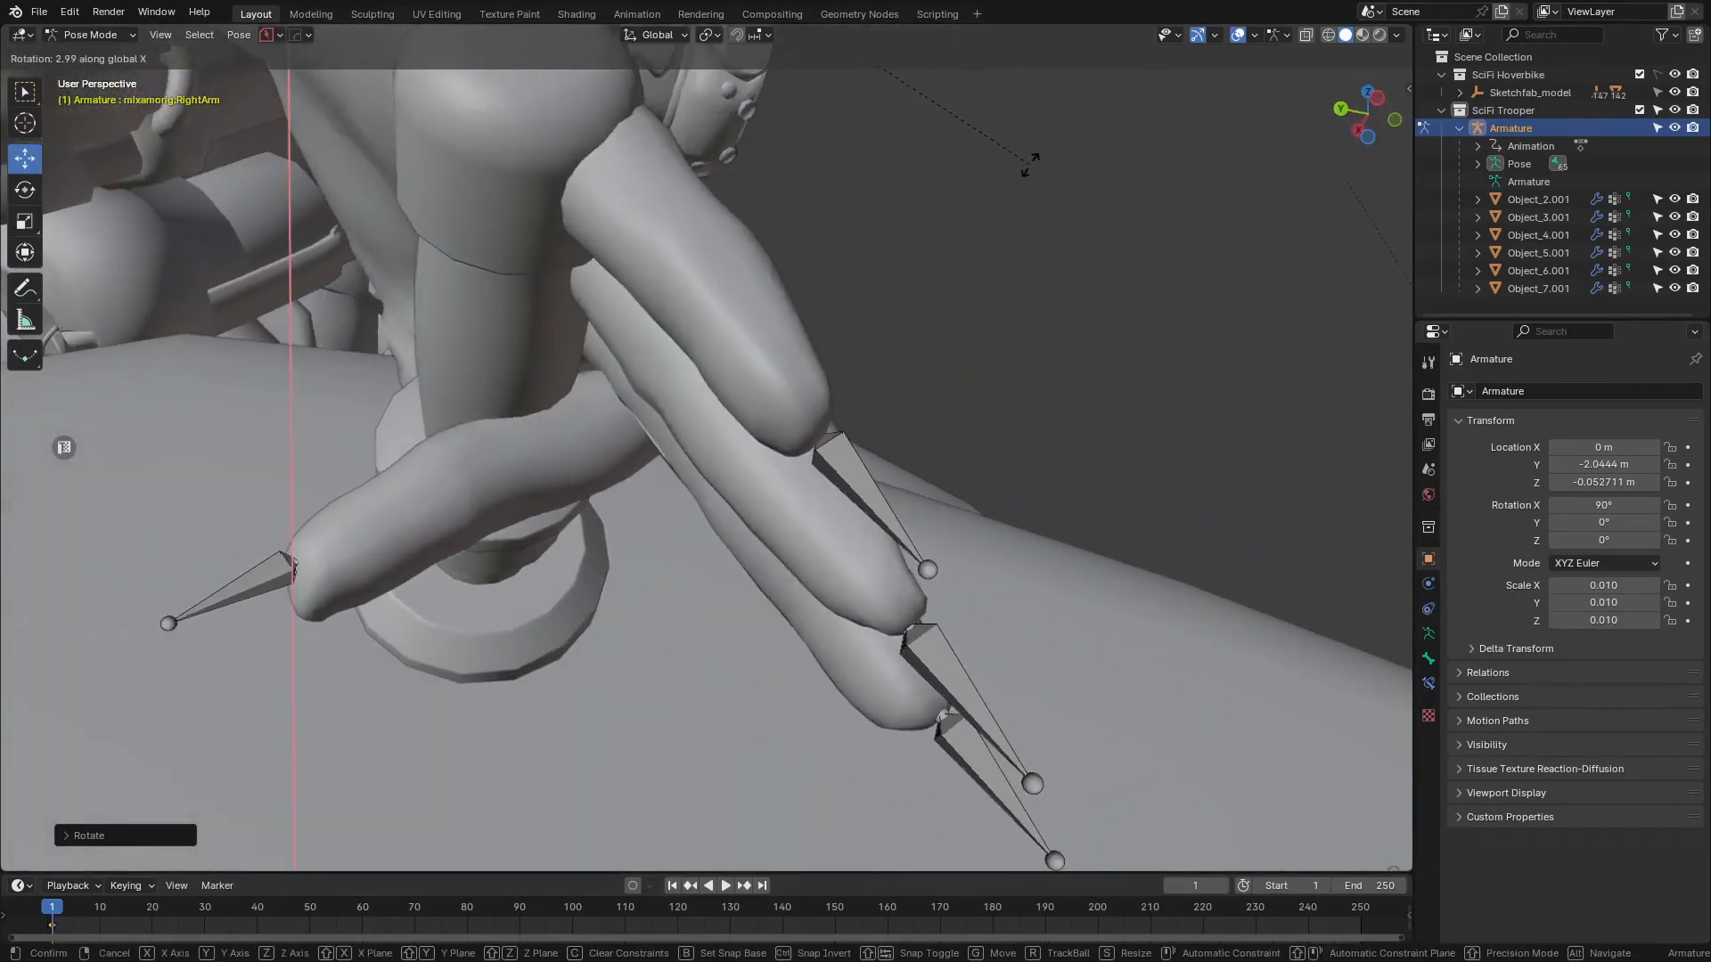
left_click(1115, 706)
- Deselect all bones, then rotate the right index finger's middle bone around the global X axis
scroll(997, 347, "up", 2)
key("alt+a")
mouse_move(939, 421)
middle_mouse_down()
mouse_move(702, 497)
mouse_move(504, 535)
mouse_move(763, 523)
mouse_move(710, 431)
middle_mouse_up()
key("shift+z")
middle_click_drag(526, 577, 627, 568)
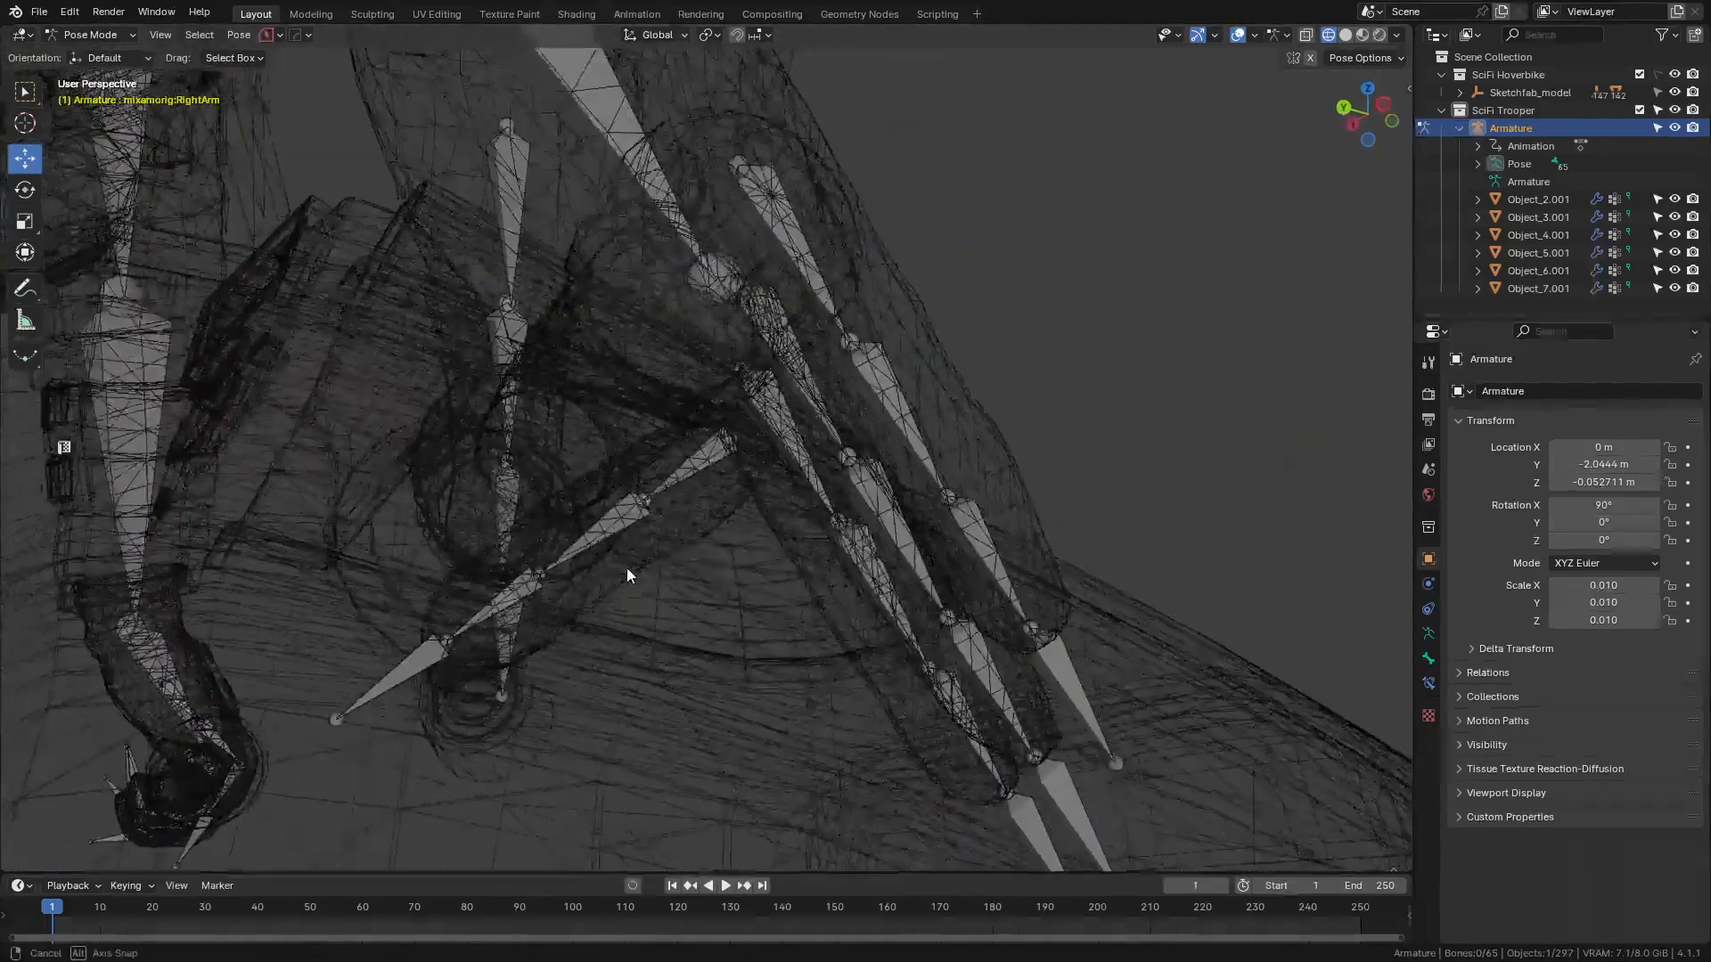
key("shift+z")
left_click(752, 497)
key("r")
key("x")
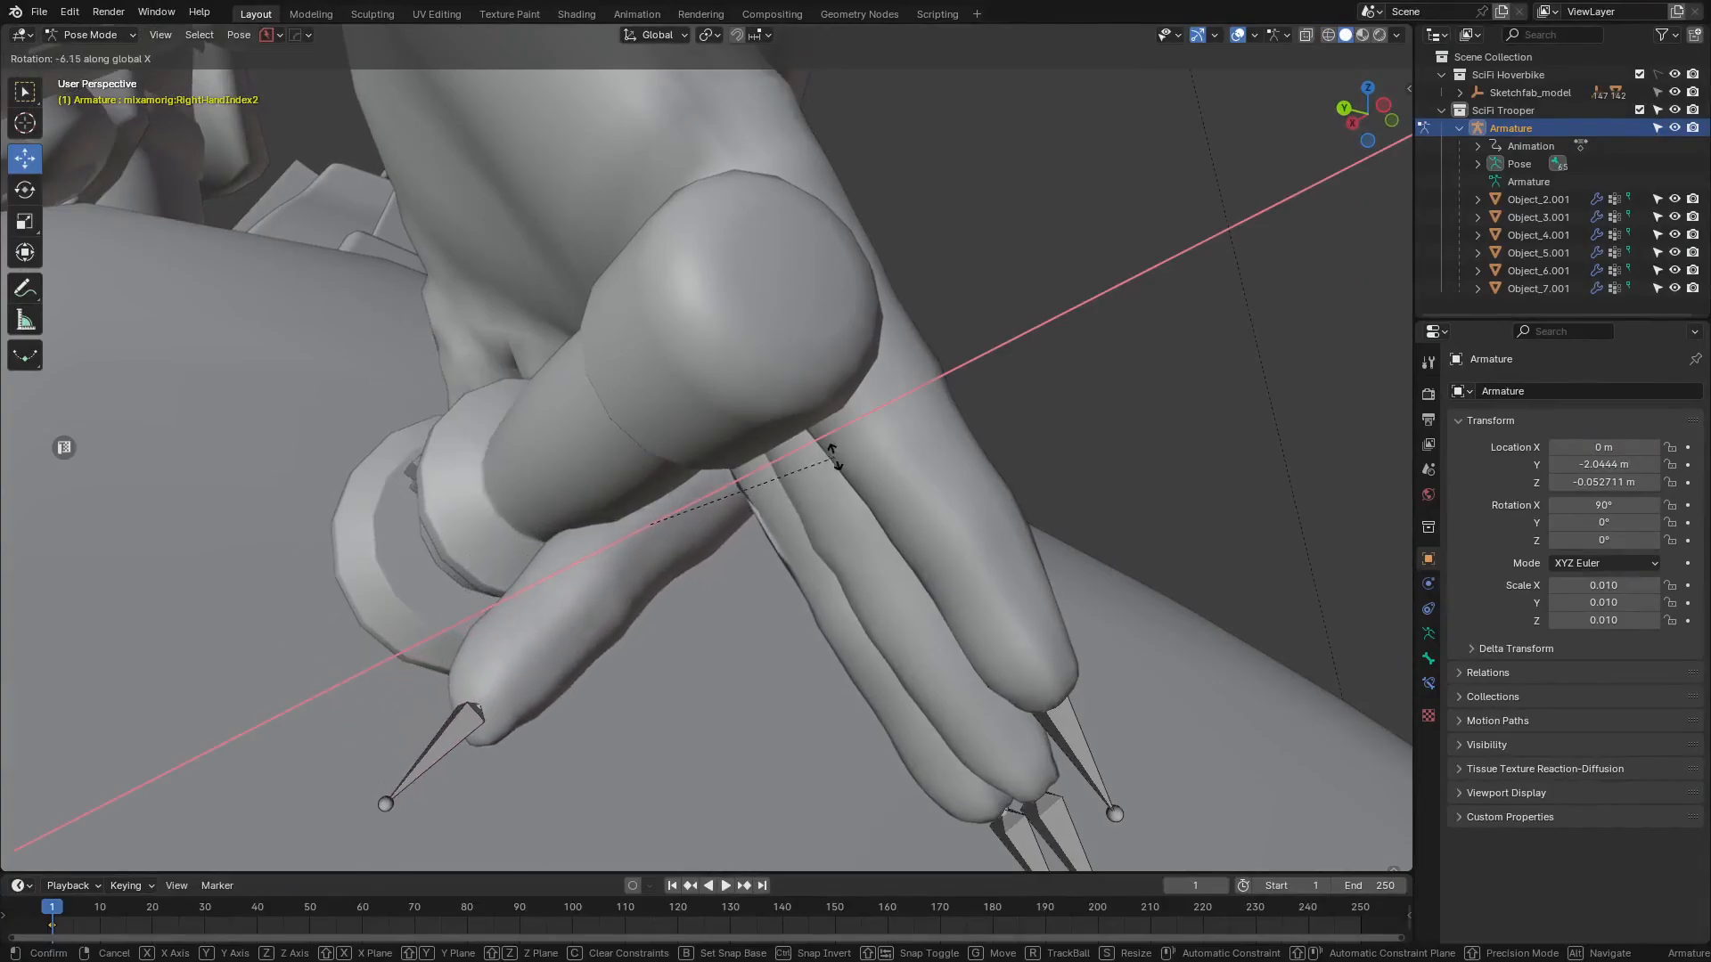
left_click(812, 474)
- Select the right index finger's third bone and rotate it around the global X axis to curl the fingertip upward around the grip
key("shift+z")
left_click(533, 648)
key("shift+z")
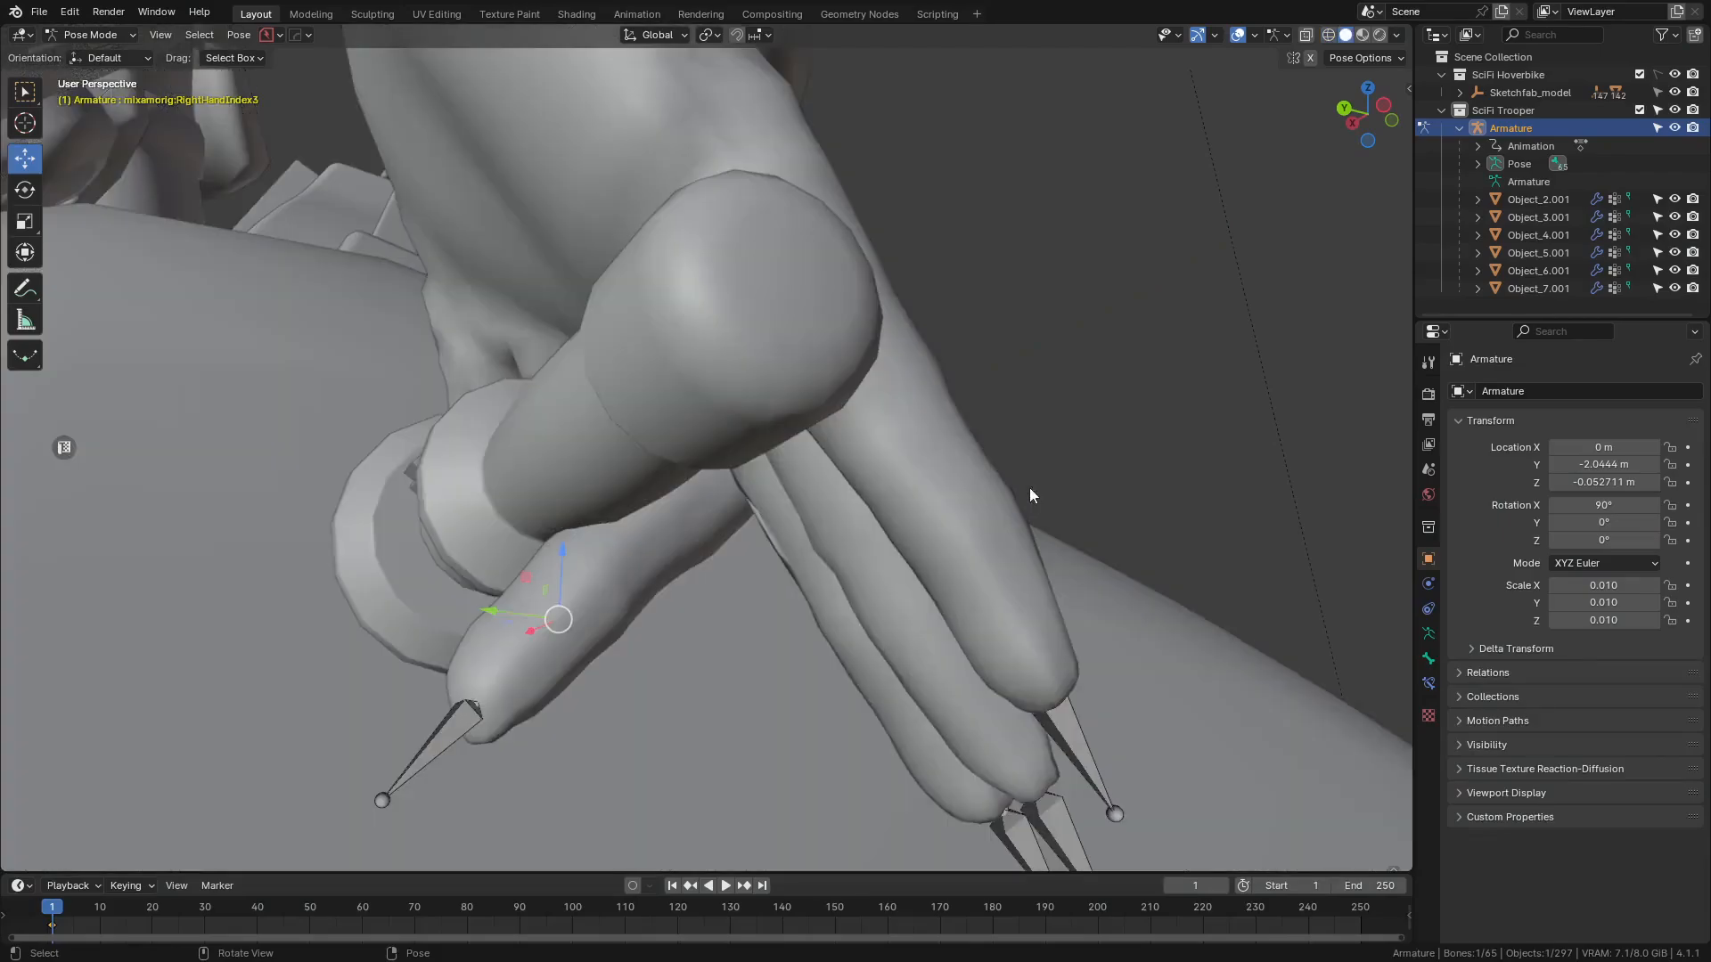
key("r")
key("x")
left_click(659, 733)
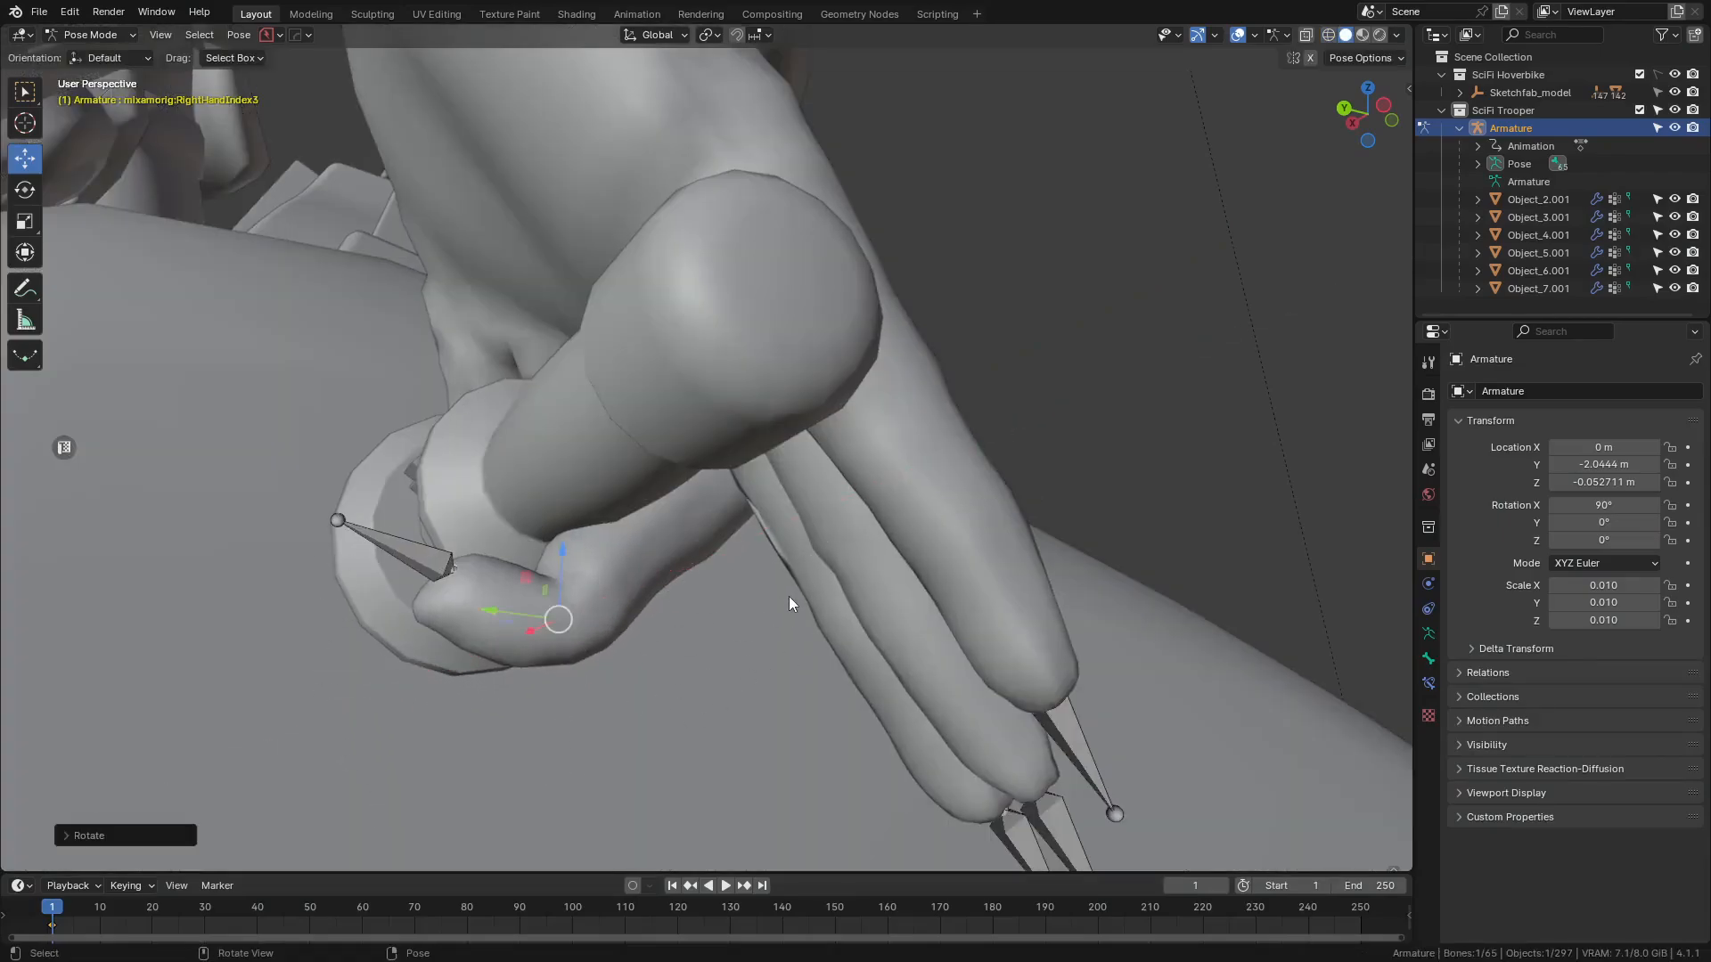
- Select the right index finger's base bone and rotate it around the global X axis to lower the finger from the grip
key("shift+z")
left_click(702, 488)
key("shift+z")
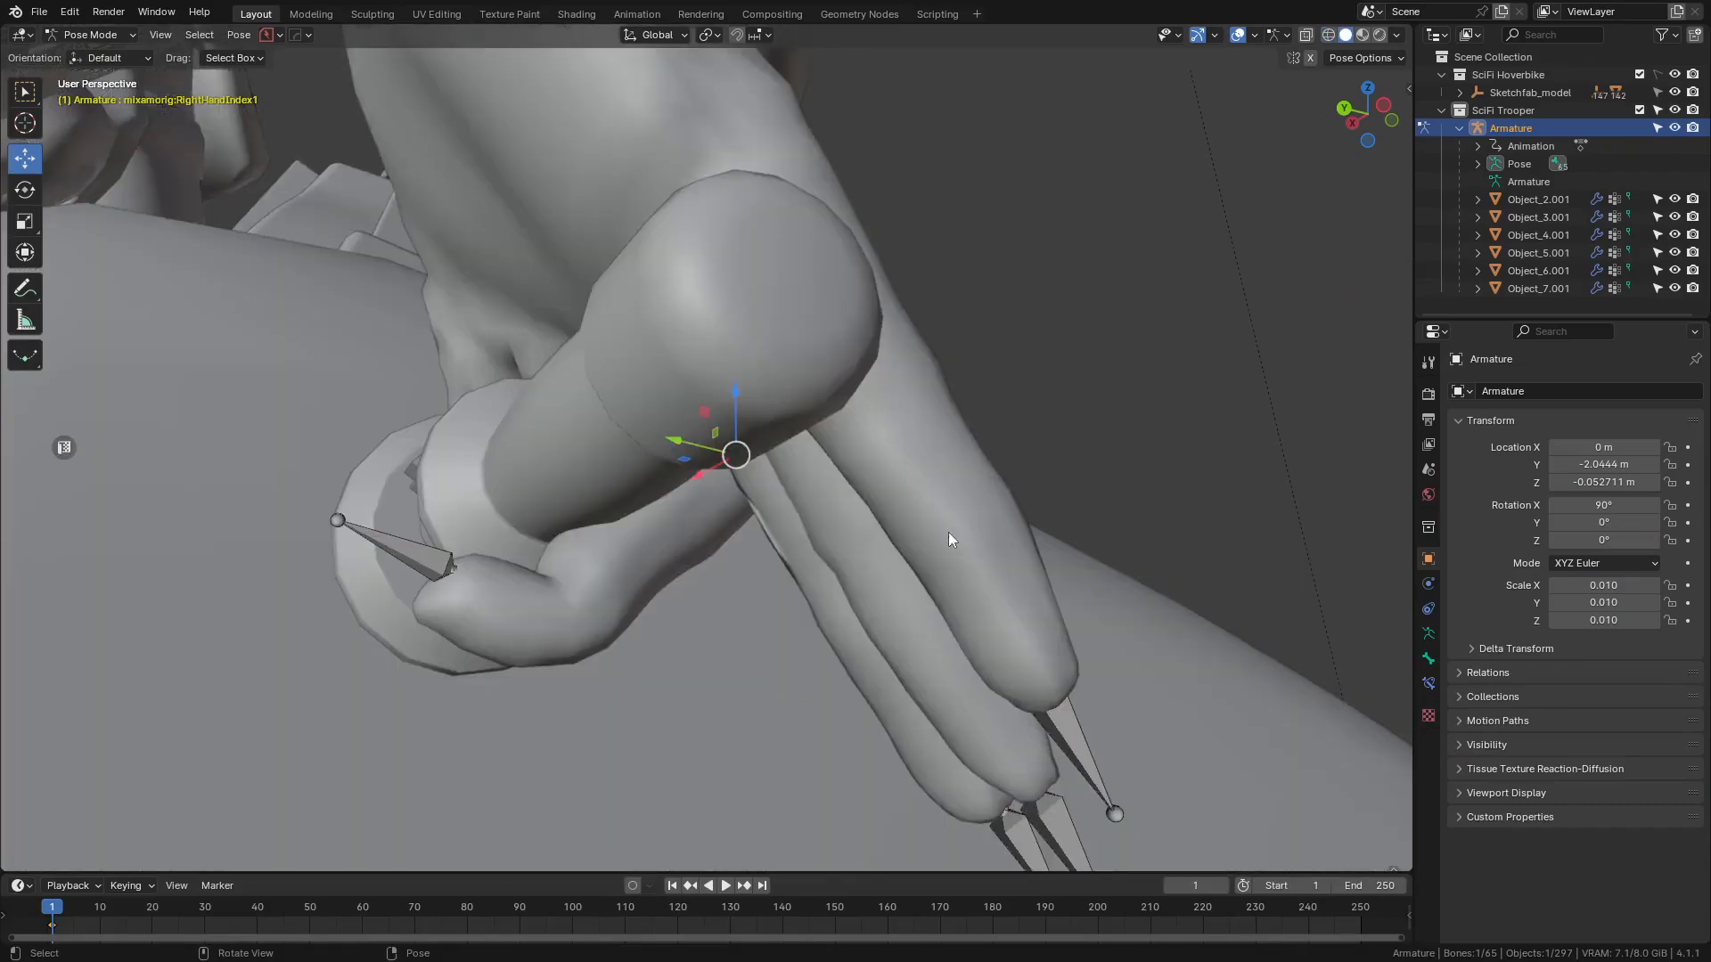
key("r")
key("x")
left_click(939, 545)
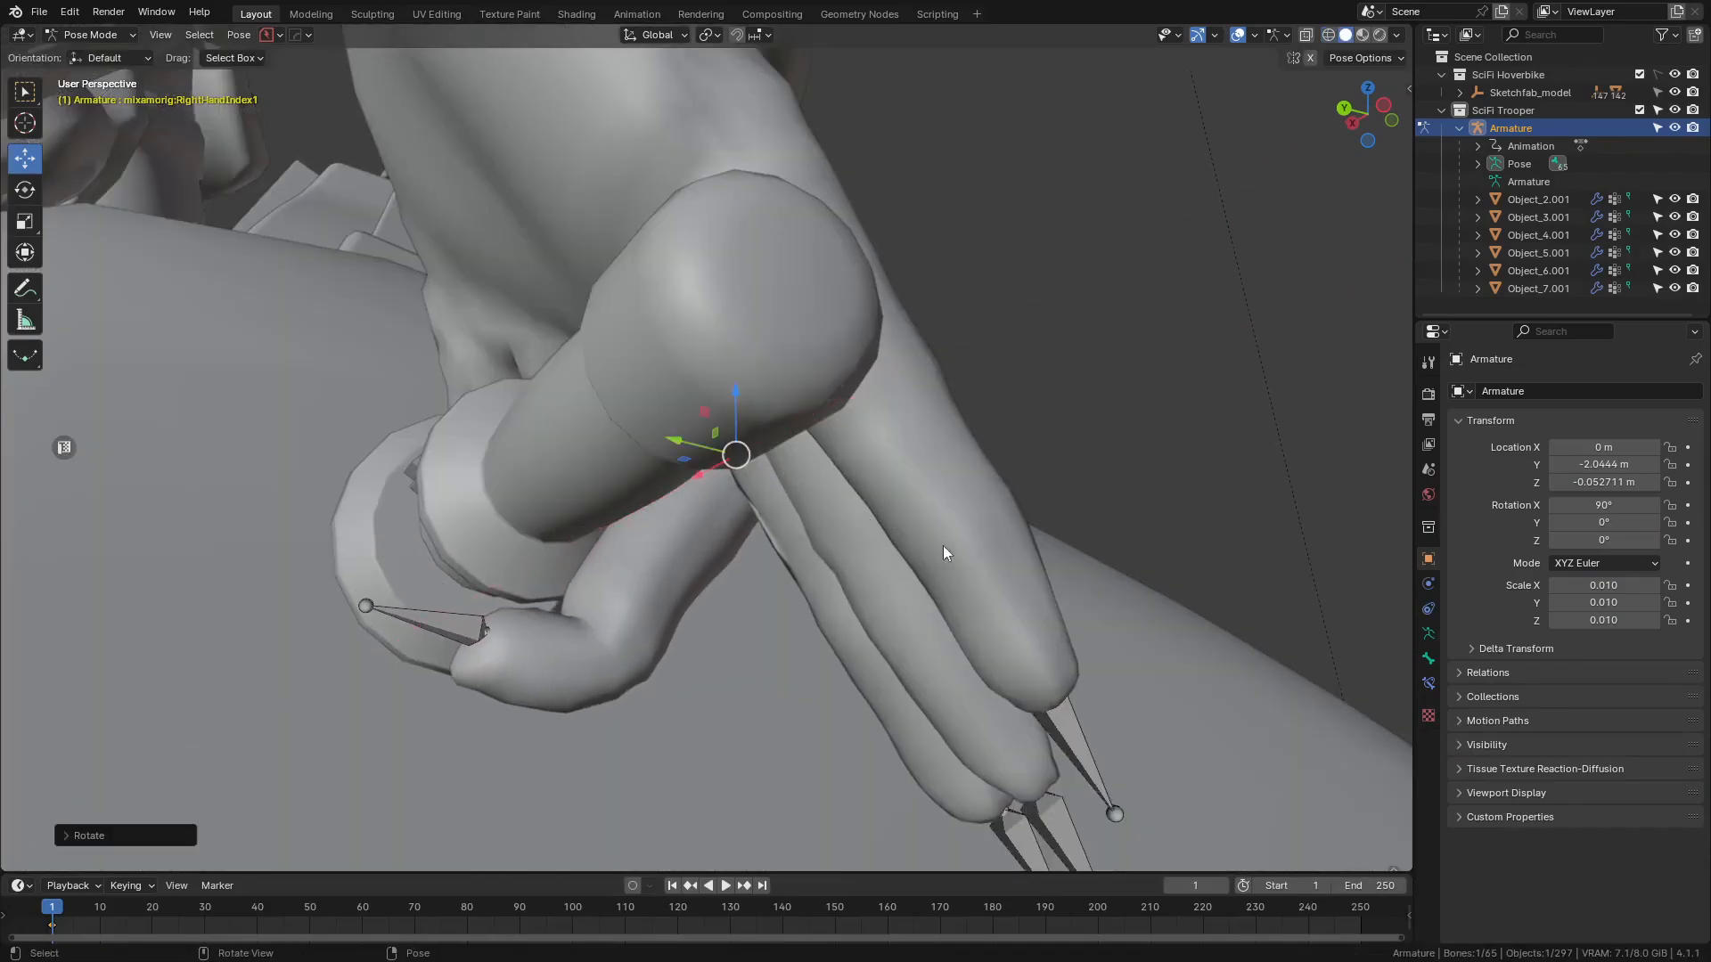
- Select the right index finger's middle bone and rotate it around the global X axis to raise the finger toward the grip
key("z")
left_click(654, 570)
key("z")
key("r")
key("x")
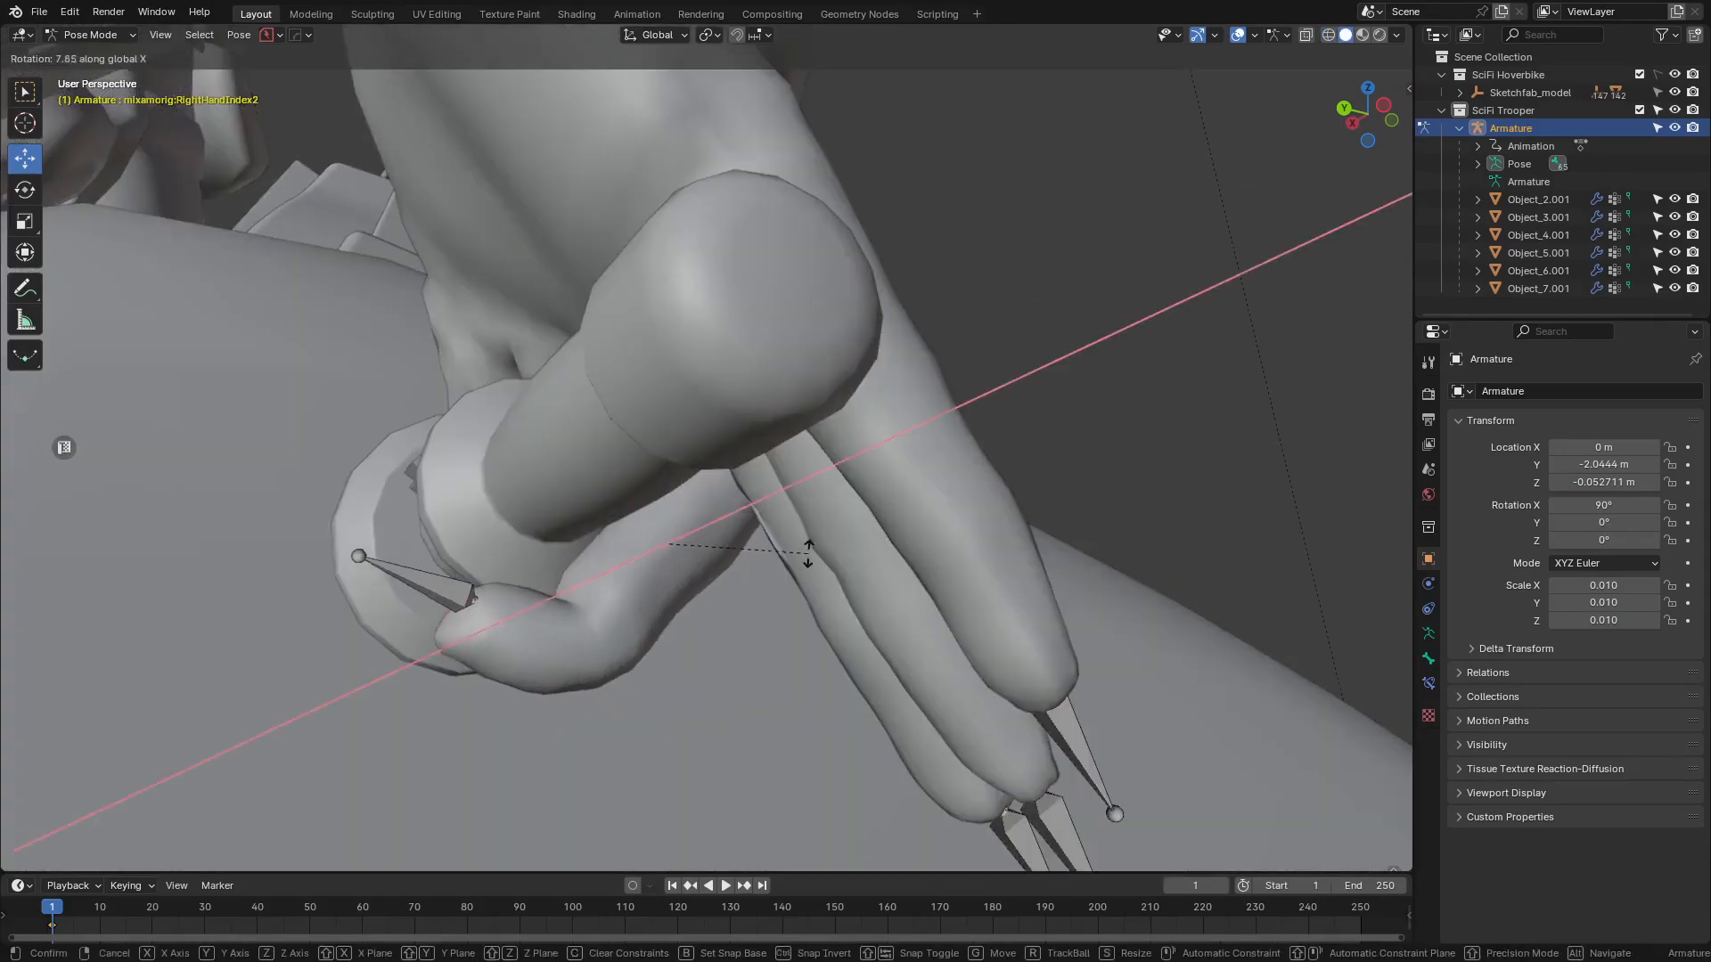
left_click(766, 570)
- Select the right index finger's third bone and rotate it around the global X axis to curl the fingertip further up
key("shift+z")
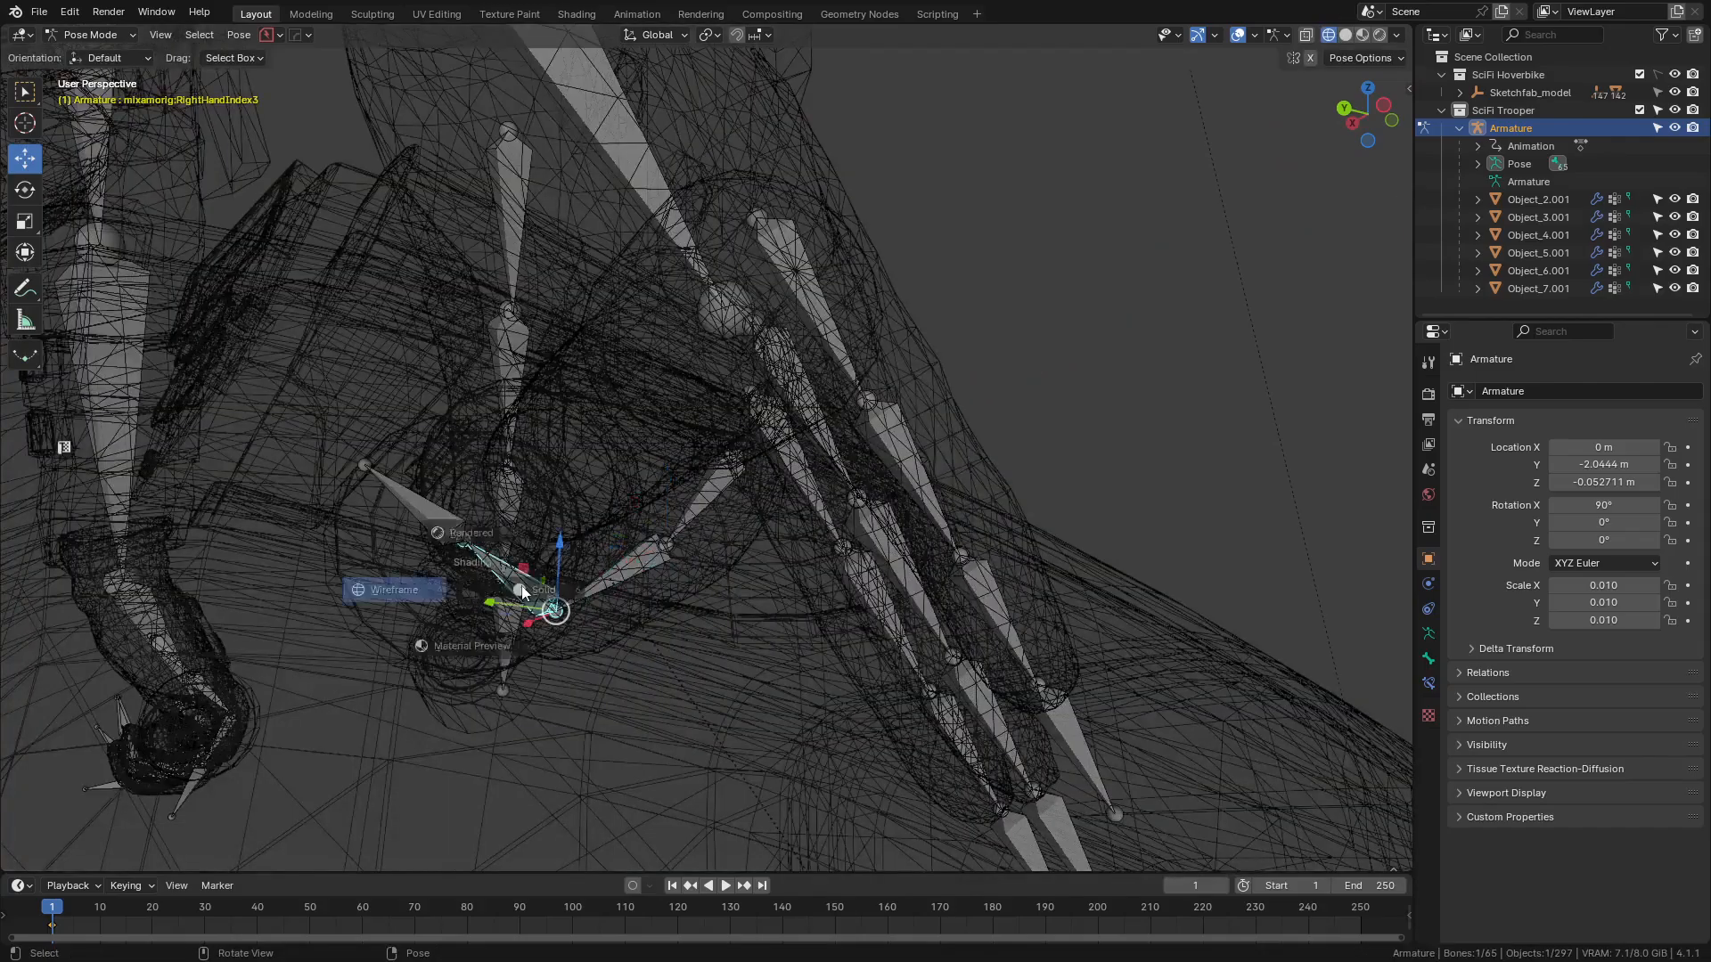
left_click(543, 590)
key("r")
key("x")
left_click(711, 617)
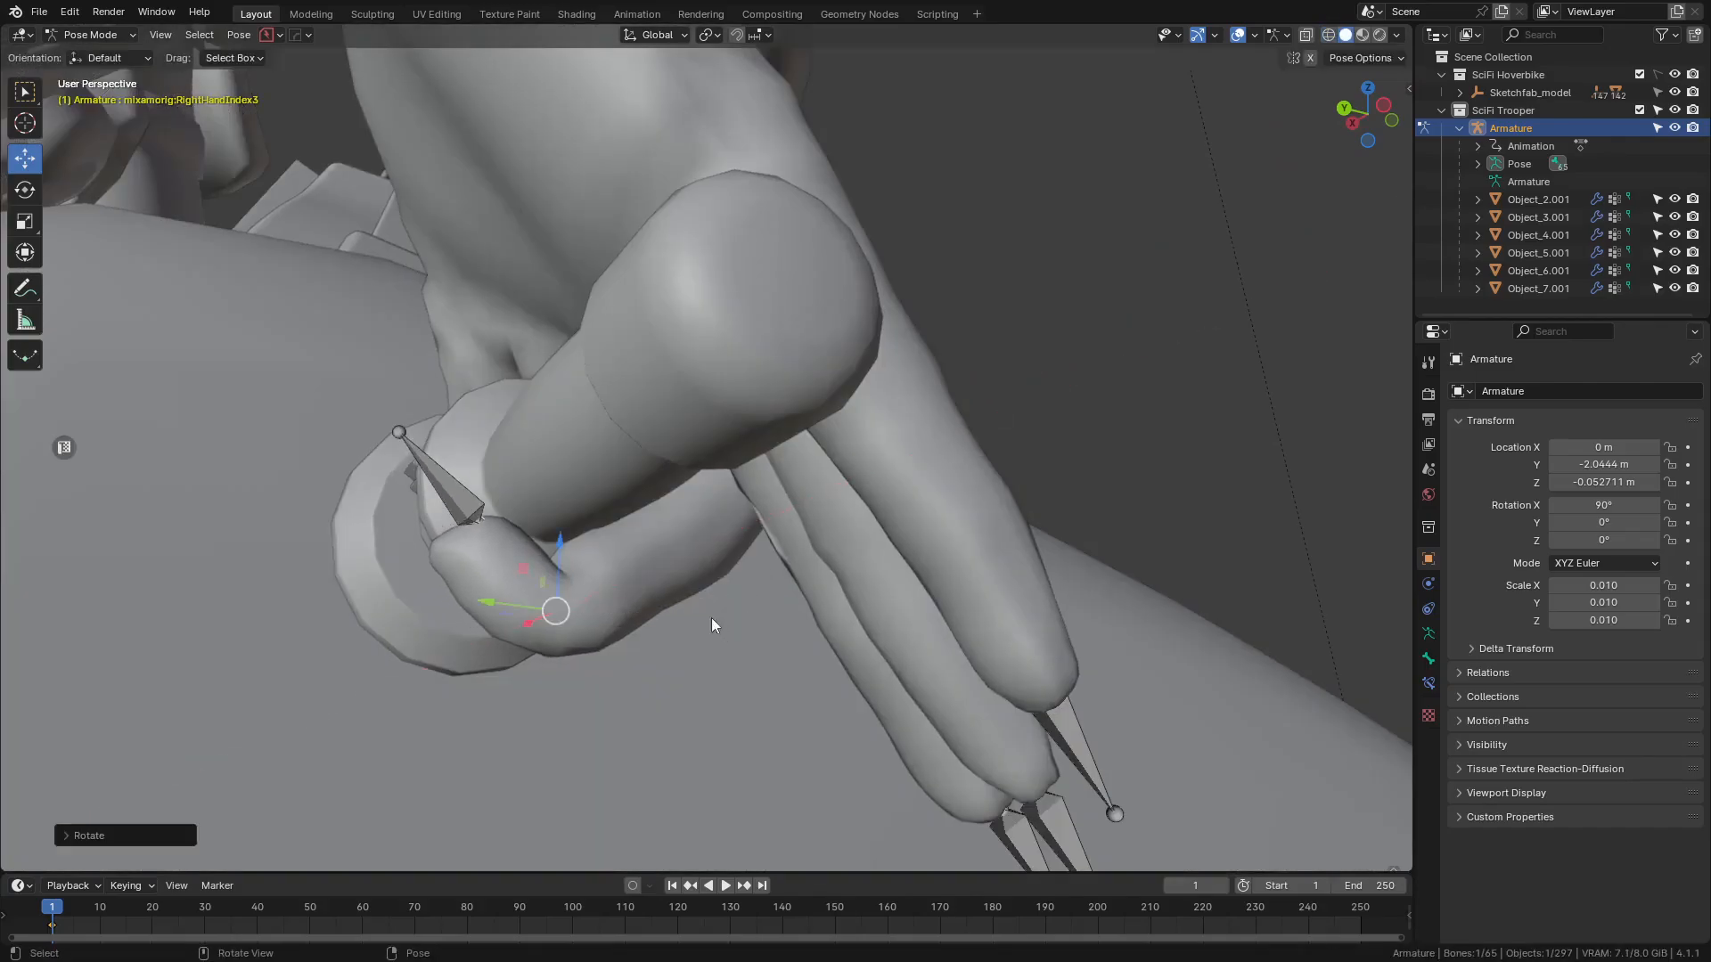
- Rotate the right index finger's middle bone about 15° around the global X axis to close the finger around the grip
left_click(543, 602)
key("shift+z")
key("r")
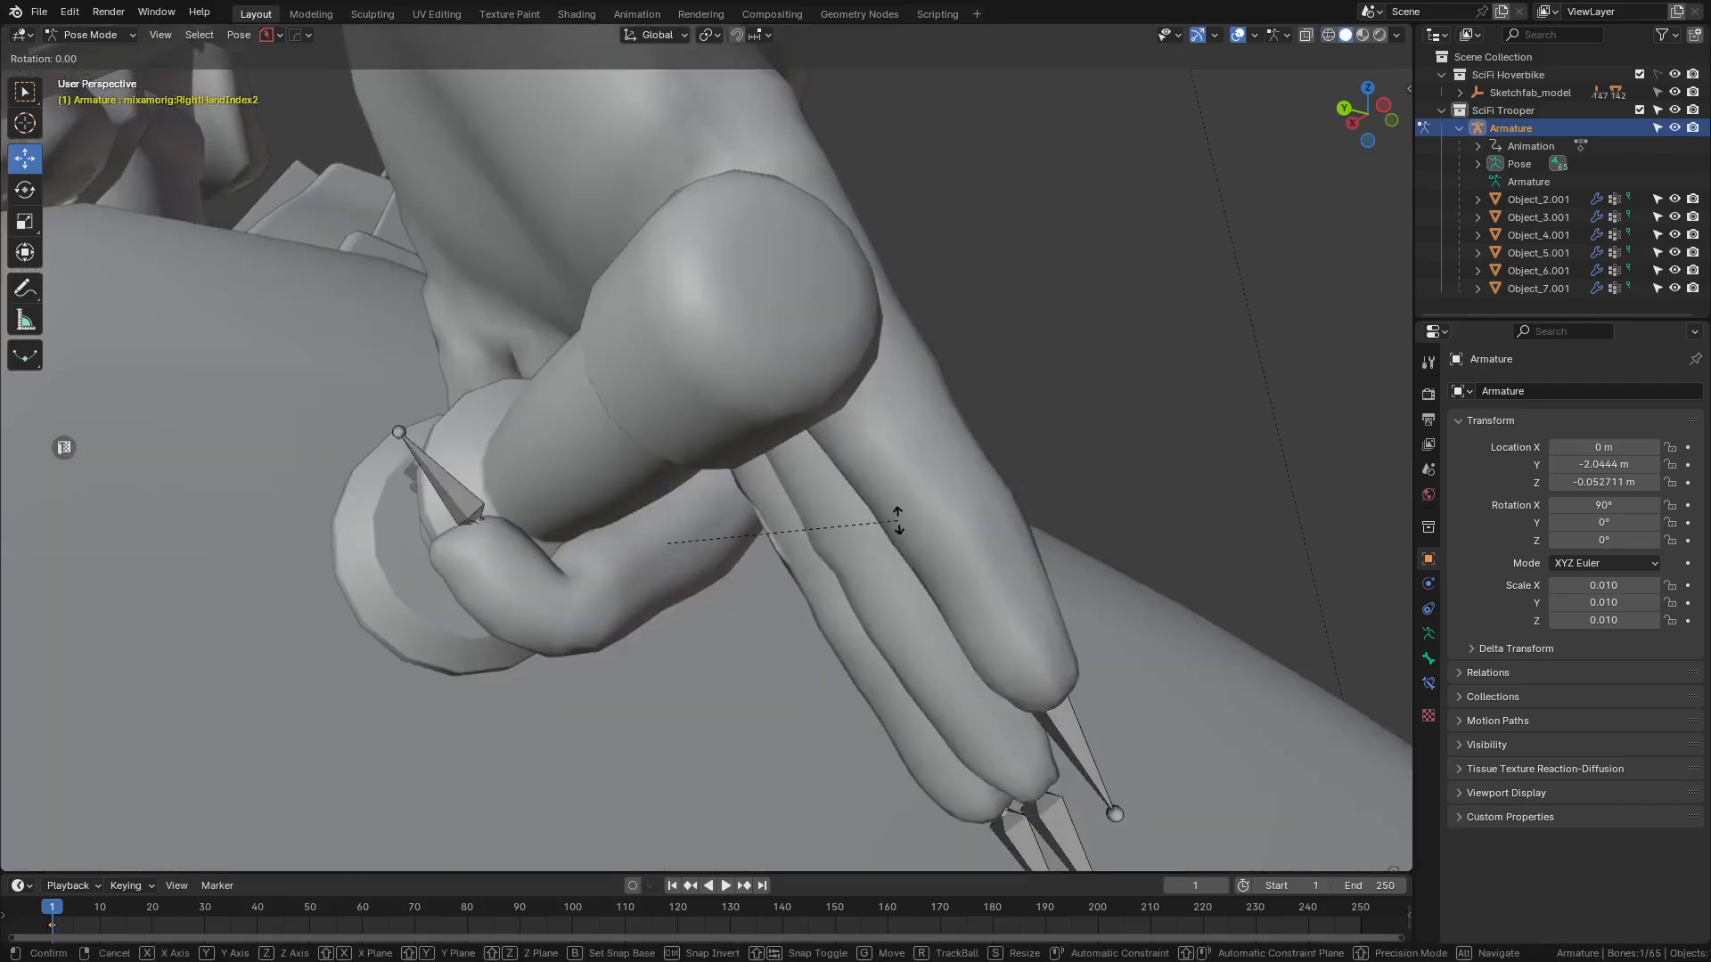
key("x")
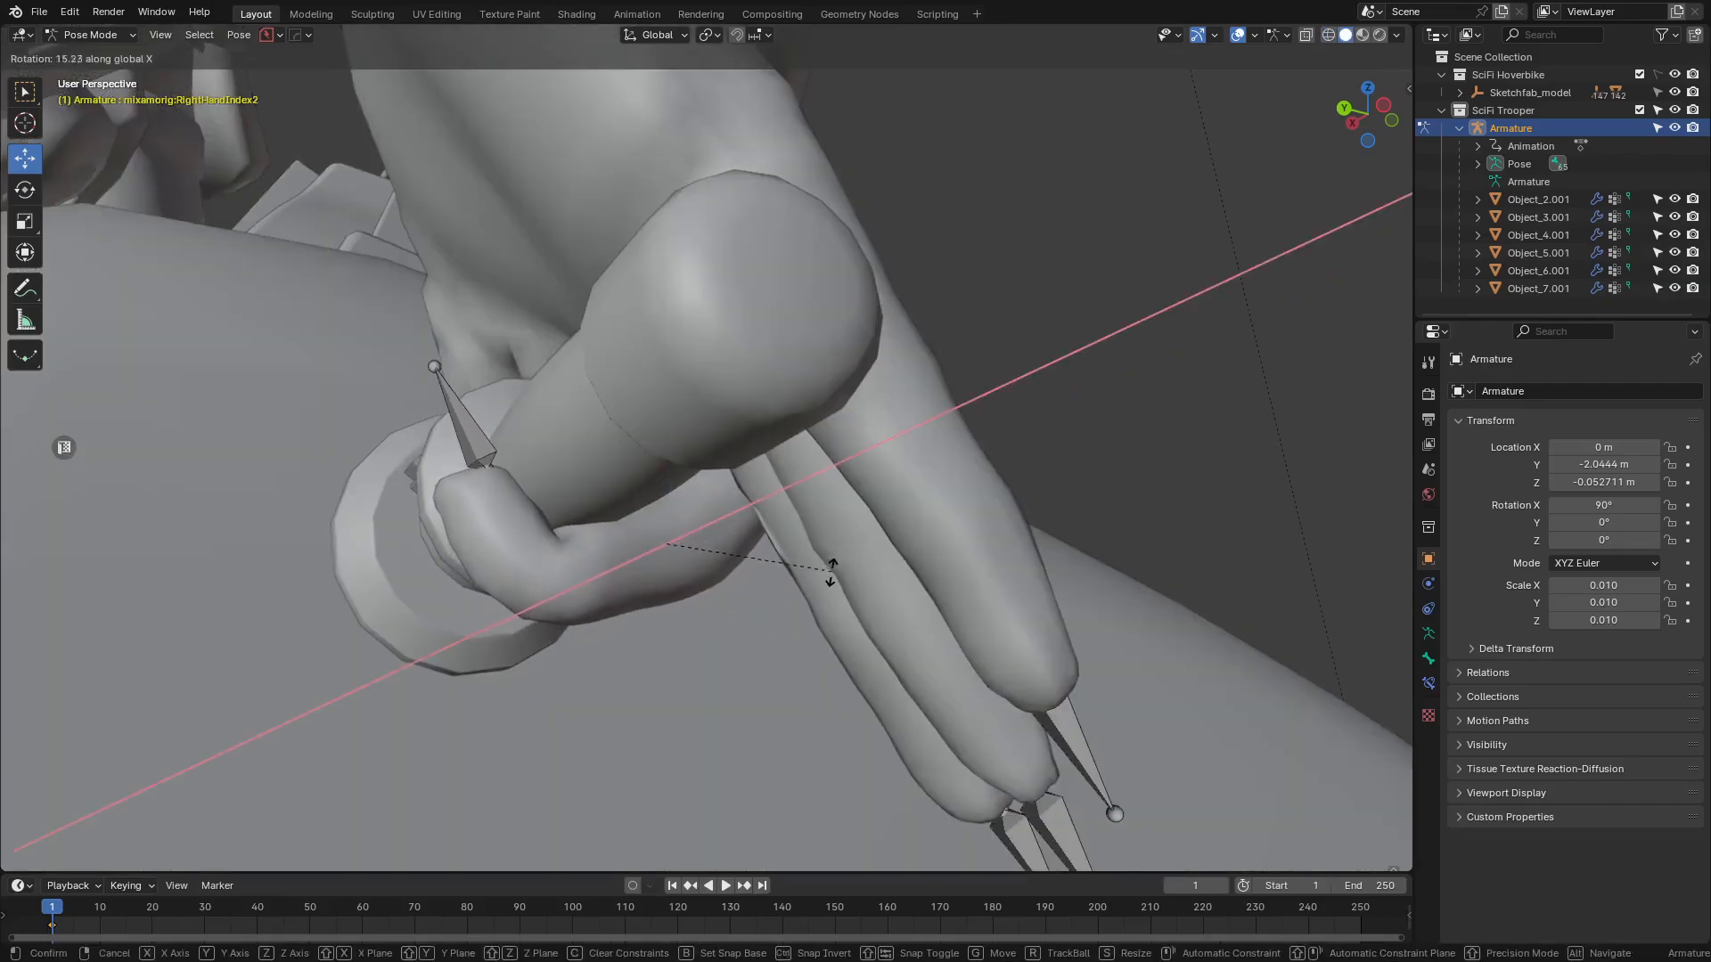
left_click(831, 572)
- Select the right middle finger's base bone and rotate it around the global X axis to swing the finger under the grip
left_click(1021, 442)
scroll(935, 423, "down", 7)
mouse_move(922, 419)
middle_mouse_down()
mouse_move(667, 552)
mouse_move(757, 516)
mouse_move(686, 561)
mouse_move(876, 541)
mouse_move(702, 394)
mouse_move(731, 459)
mouse_move(825, 483)
mouse_move(602, 445)
middle_mouse_up()
key("shift+z")
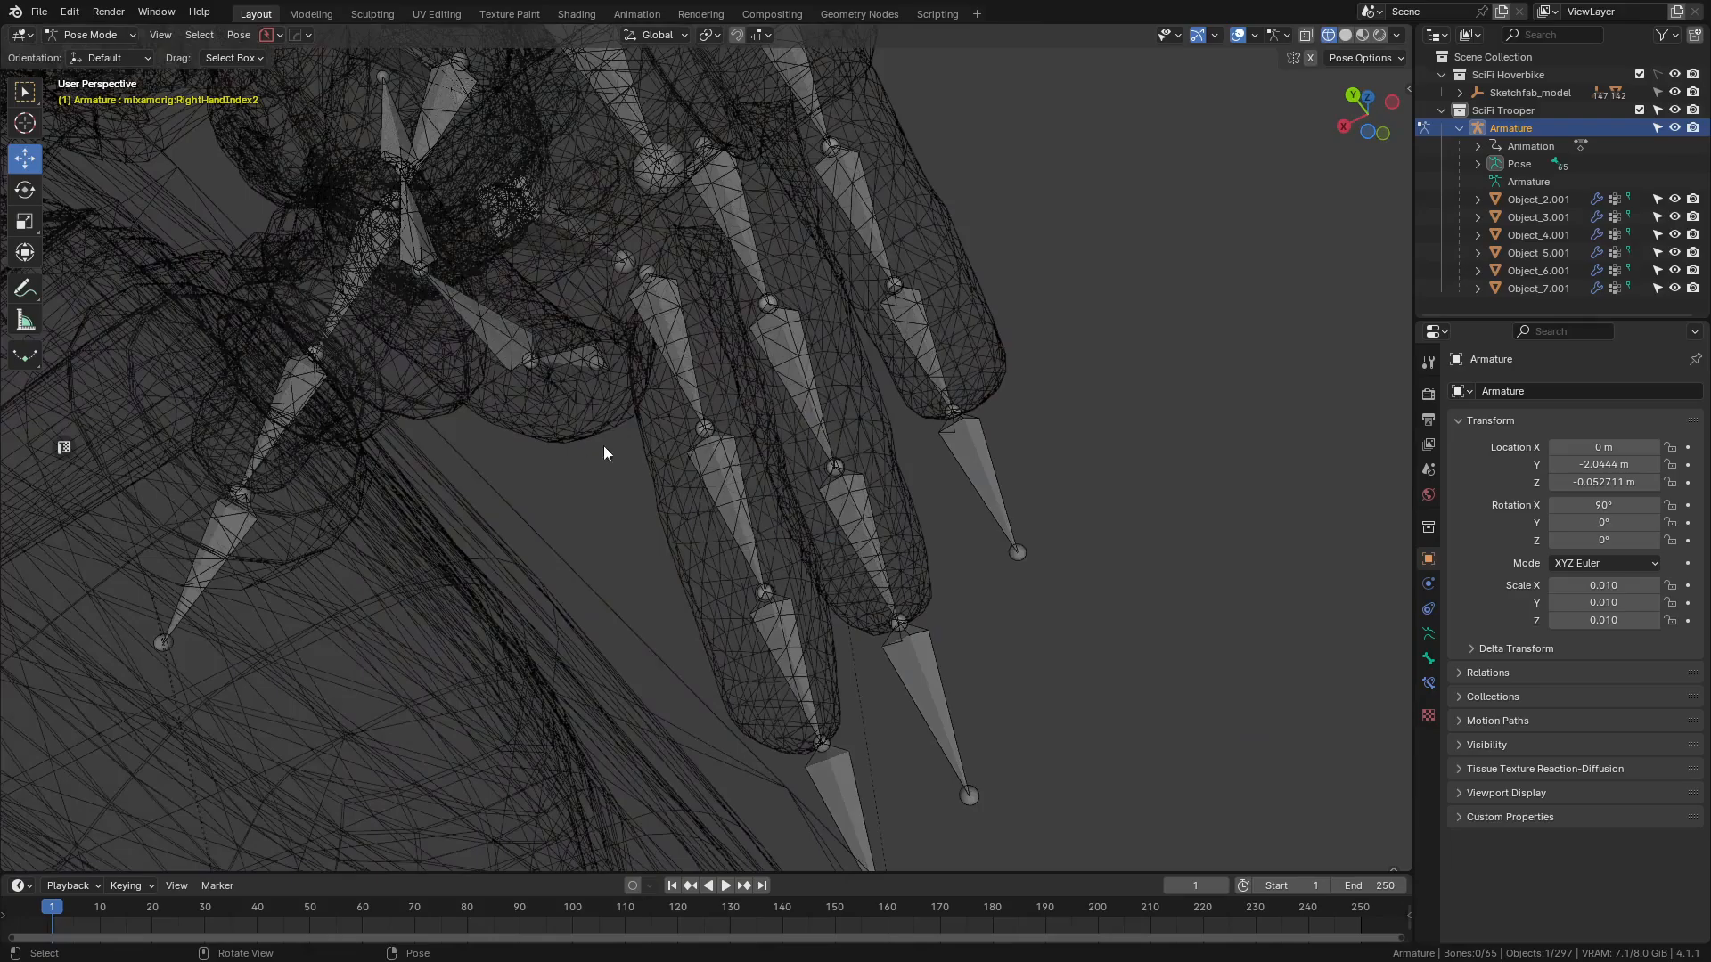
left_click(682, 351)
key("shift+z")
mouse_move(681, 350)
middle_mouse_down()
mouse_move(752, 419)
mouse_move(686, 530)
mouse_move(839, 430)
mouse_move(803, 398)
mouse_move(813, 386)
middle_mouse_up()
key("r")
key("x")
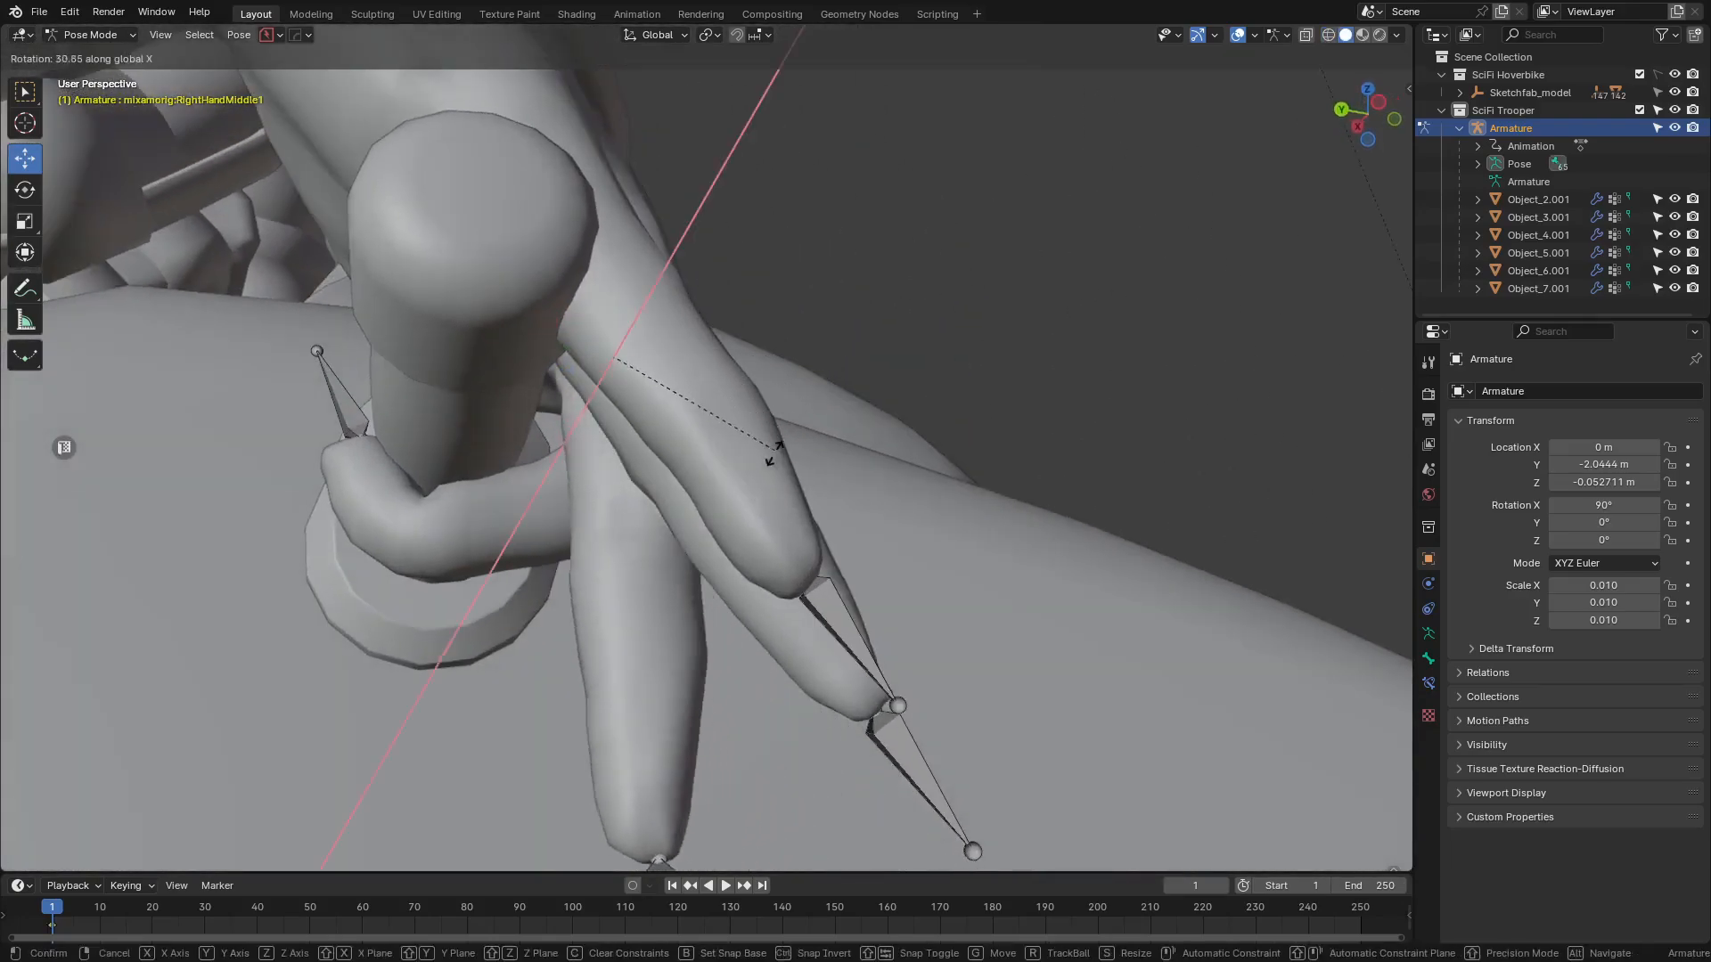
left_click(729, 523)
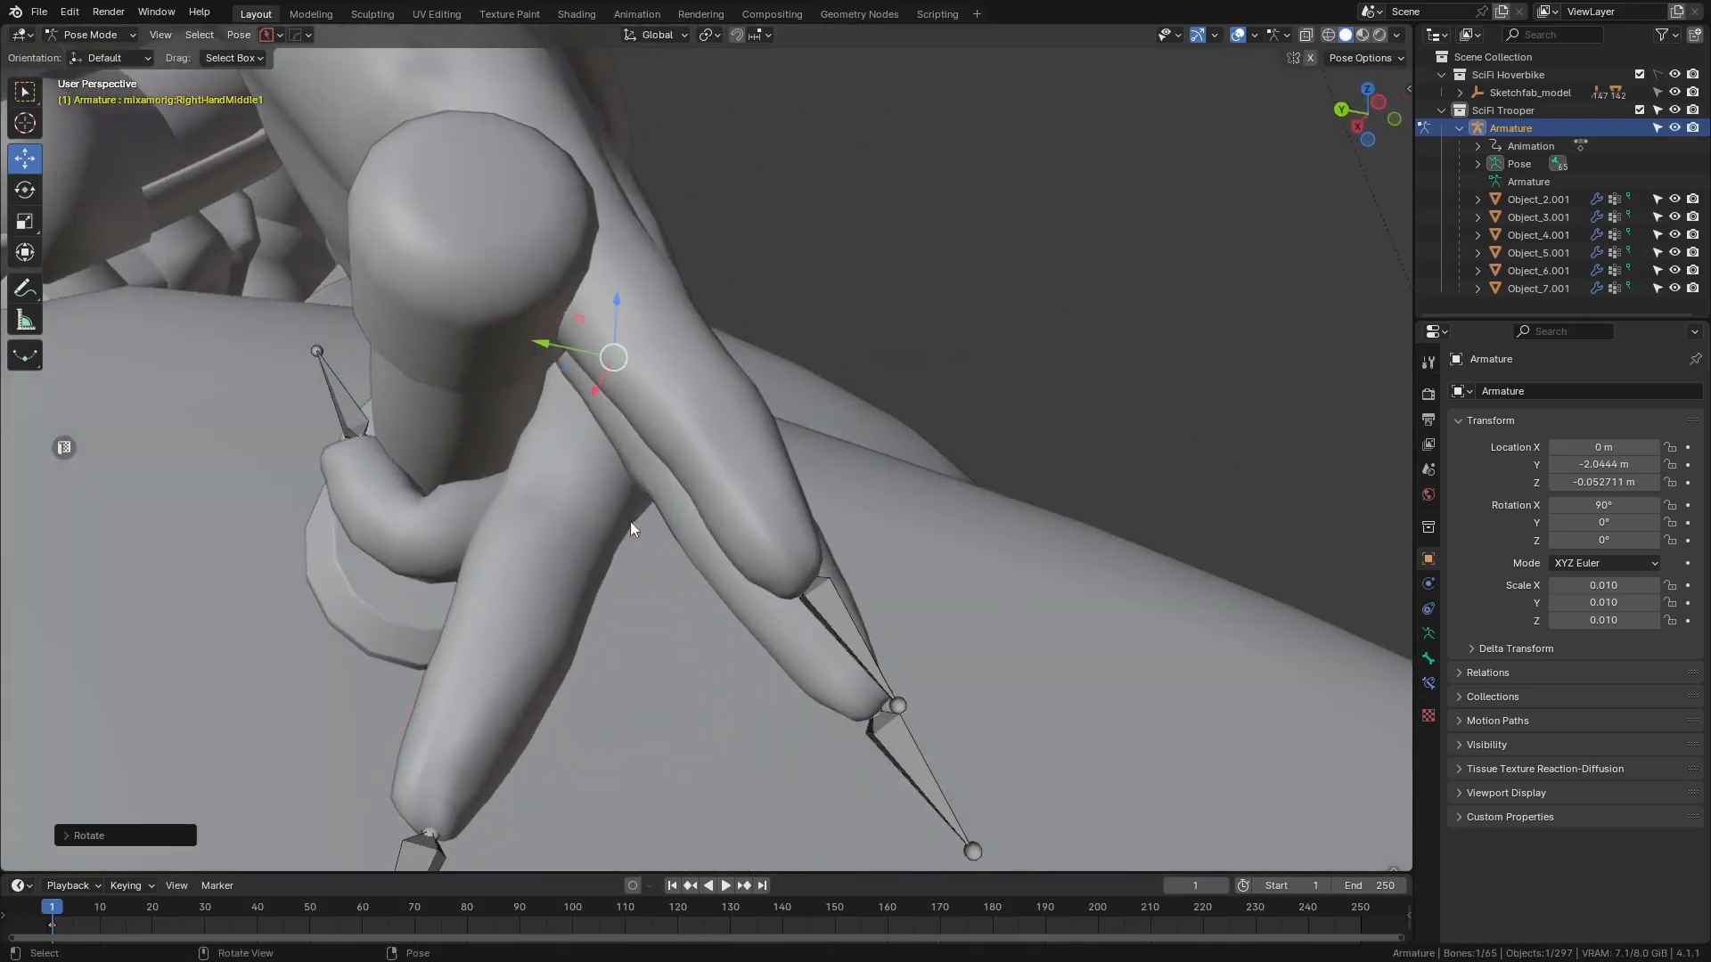
- Select the right middle finger's middle bone and rotate it around the global X axis to bend the finger beneath the grip
key("shift+z")
left_click(508, 552)
key("shift+z")
middle_click_drag(504, 552, 832, 467)
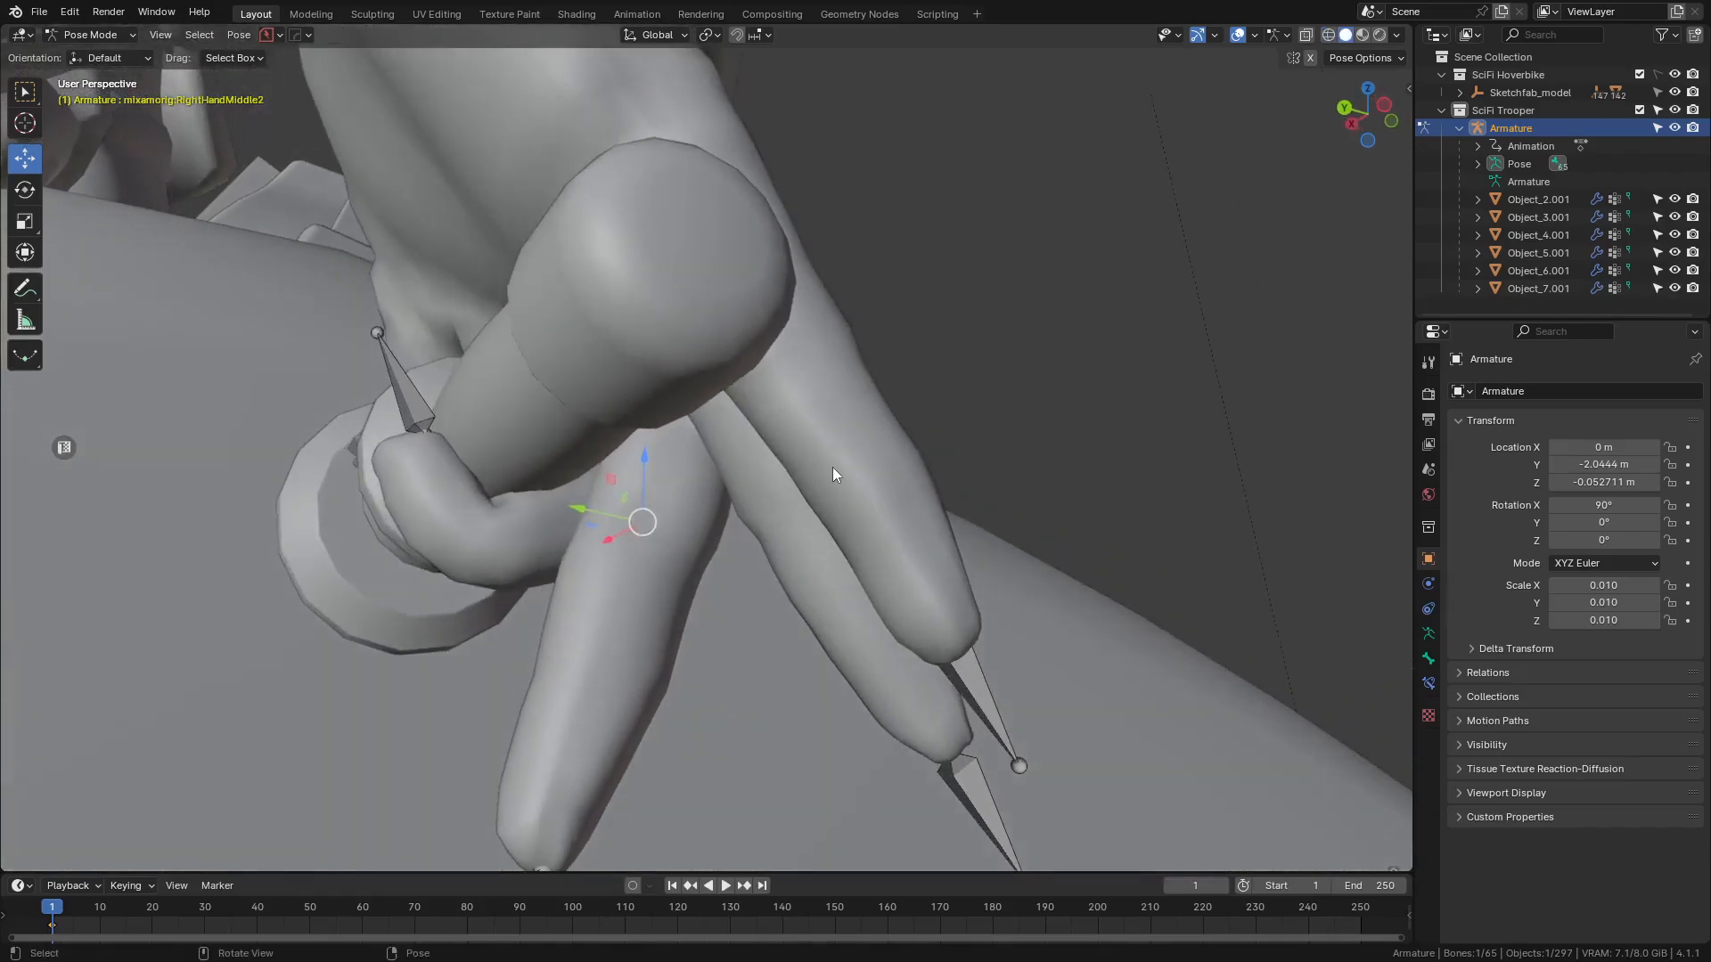
key("r")
key("x")
left_click(710, 599)
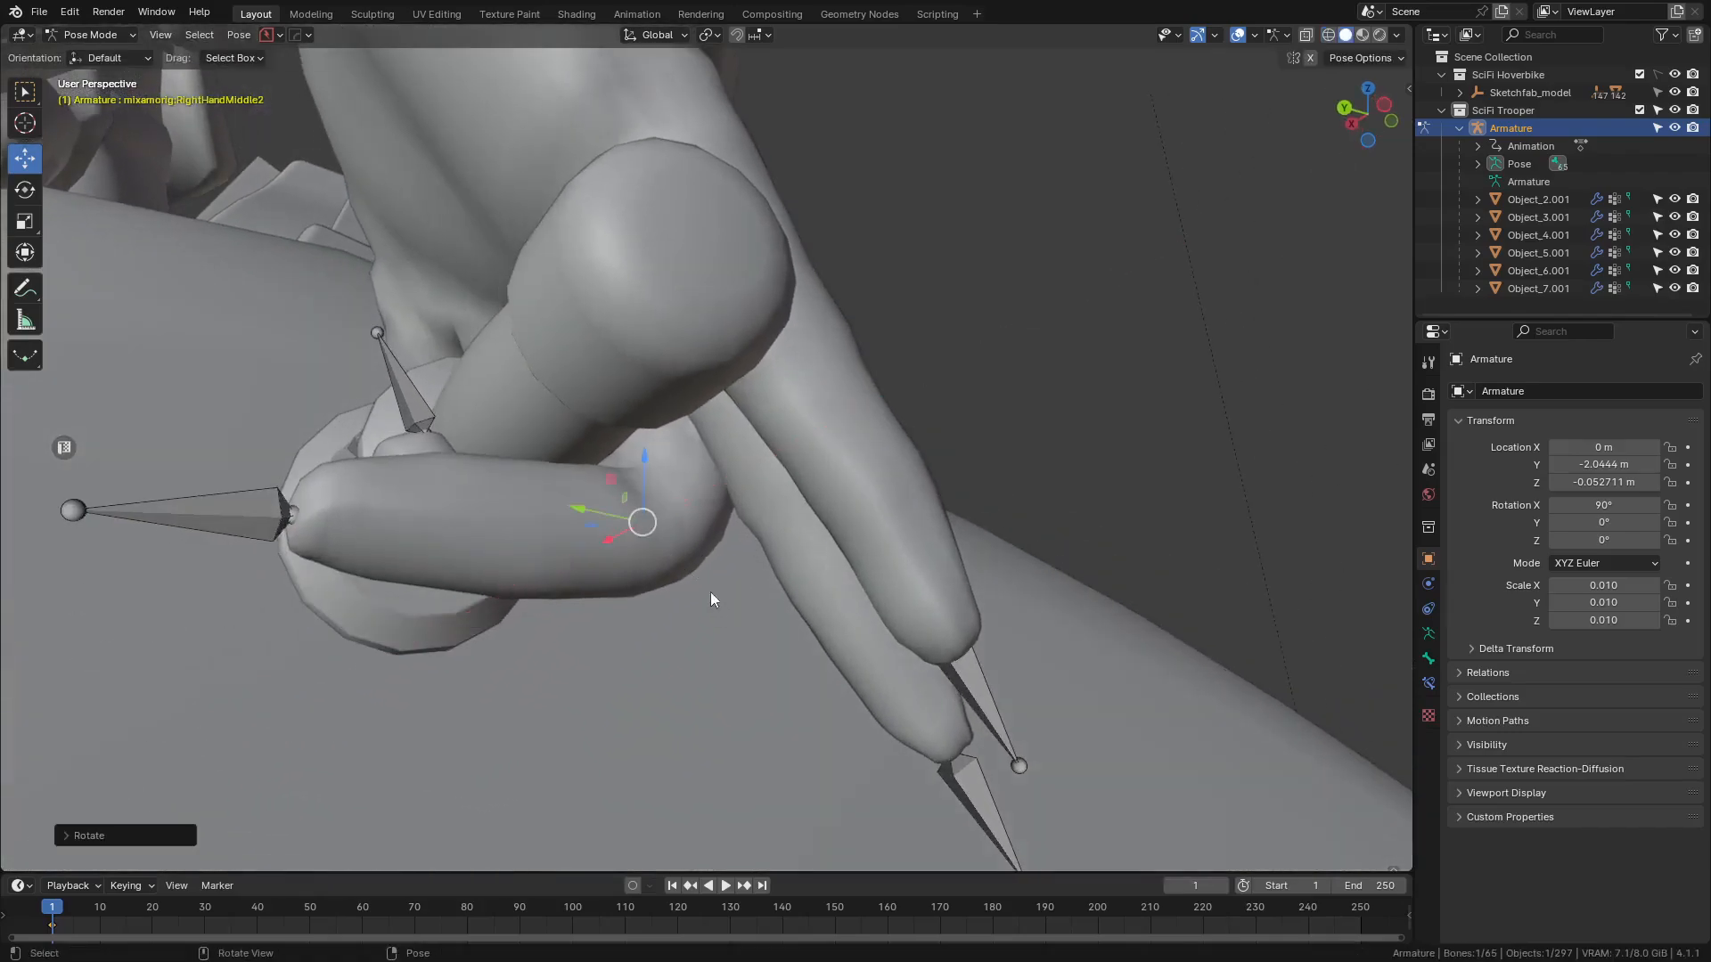
- Select the right middle finger's third bone and rotate it about 74° around the global X axis to curl the fingertip upward
mouse_move(710, 598)
middle_mouse_down()
mouse_move(745, 500)
mouse_move(709, 526)
mouse_move(710, 495)
middle_mouse_up()
key("shift+z")
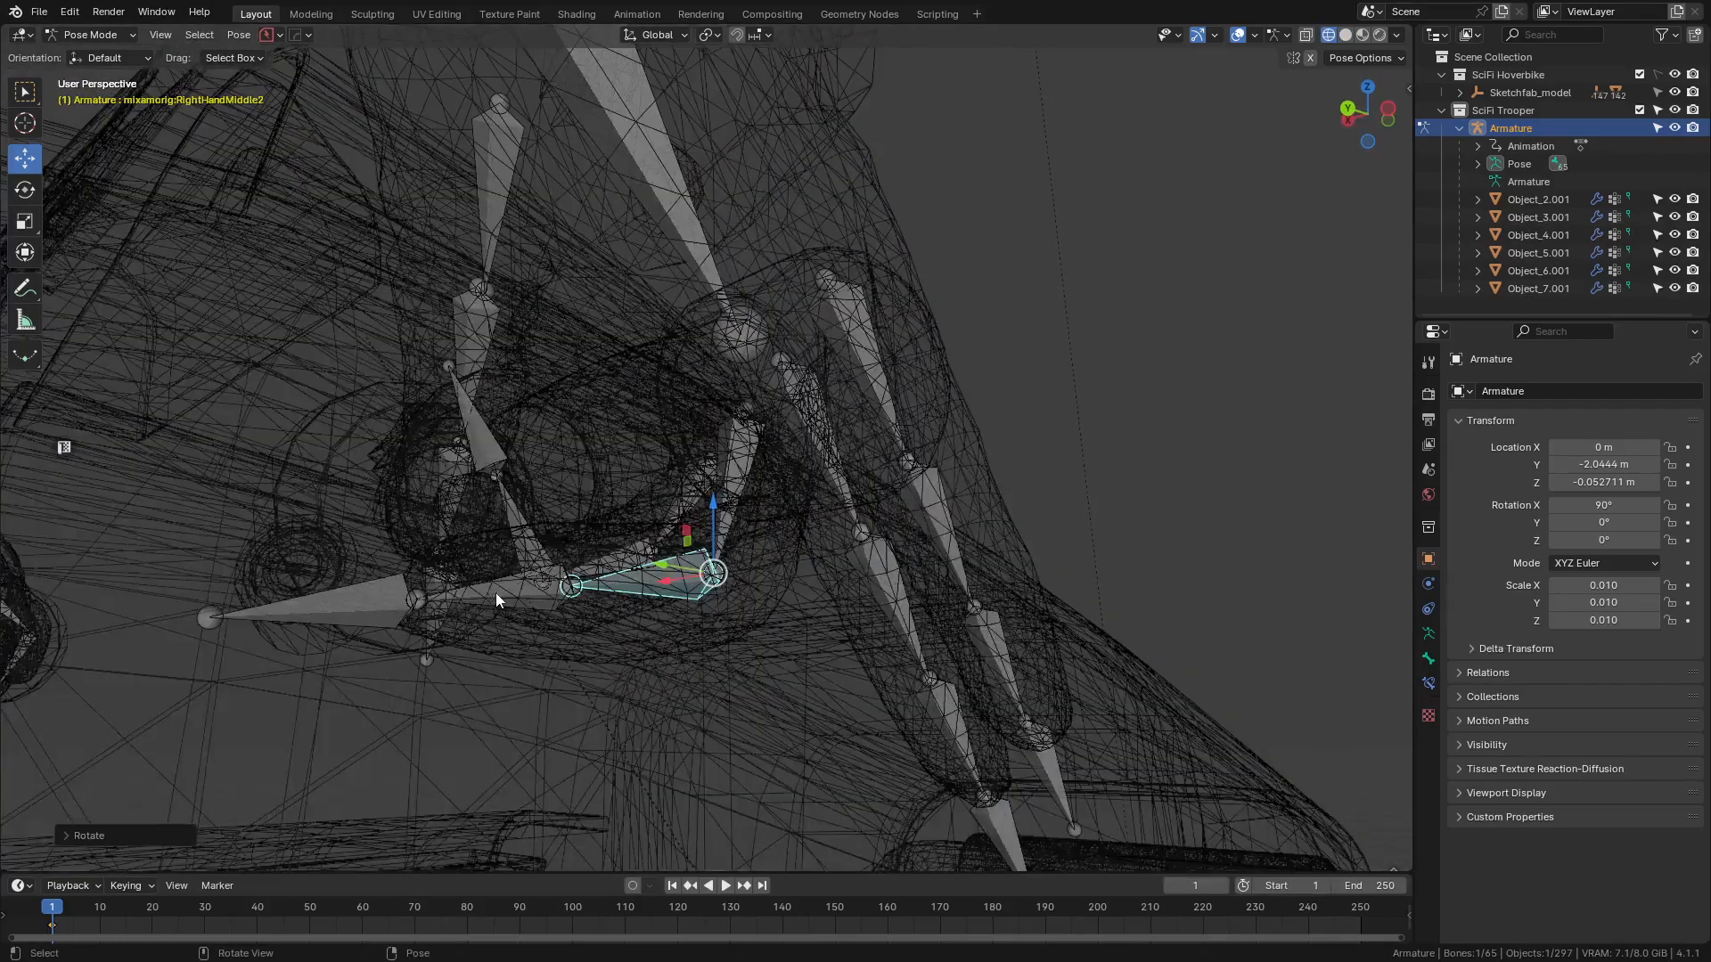
left_click(755, 534)
key("r")
key("x")
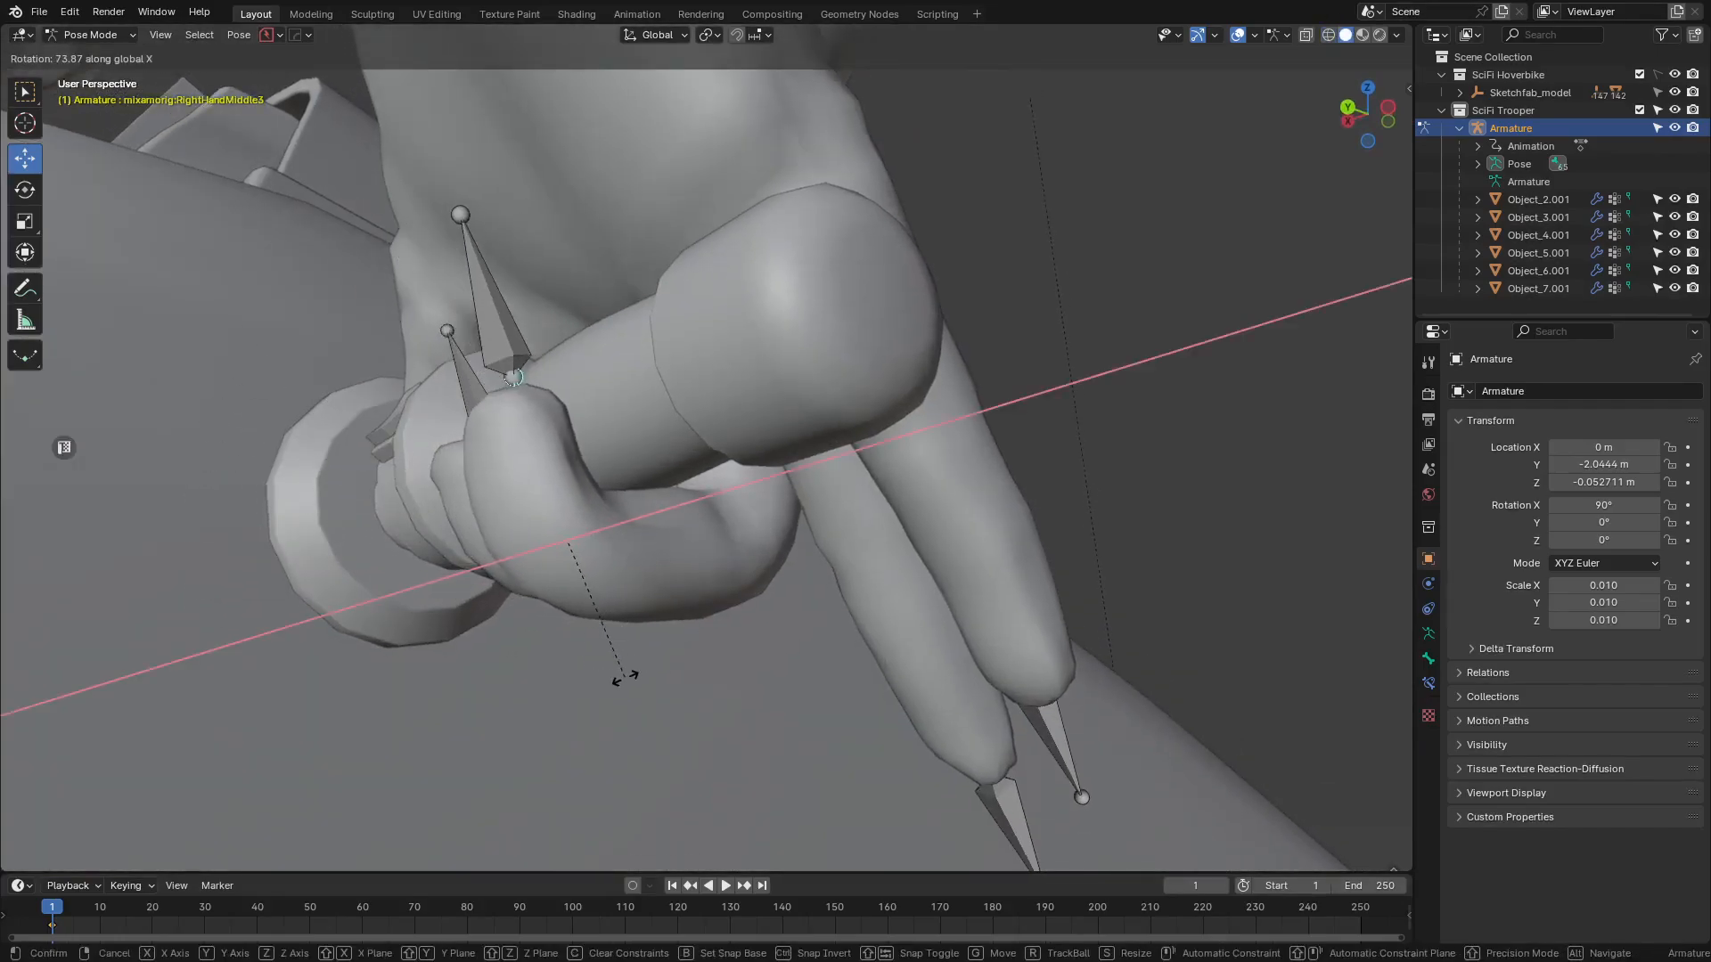
left_click(625, 678)
- Select the right ring finger's base bone and rotate it about 29° around the global X axis to swing it under the grip
scroll(1028, 427, "down", 8)
mouse_move(911, 446)
middle_mouse_down()
mouse_move(895, 398)
mouse_move(1019, 472)
mouse_move(868, 377)
middle_mouse_up()
scroll(995, 484, "up", 4)
scroll(867, 377, "up", 3)
key("z")
left_click(704, 445)
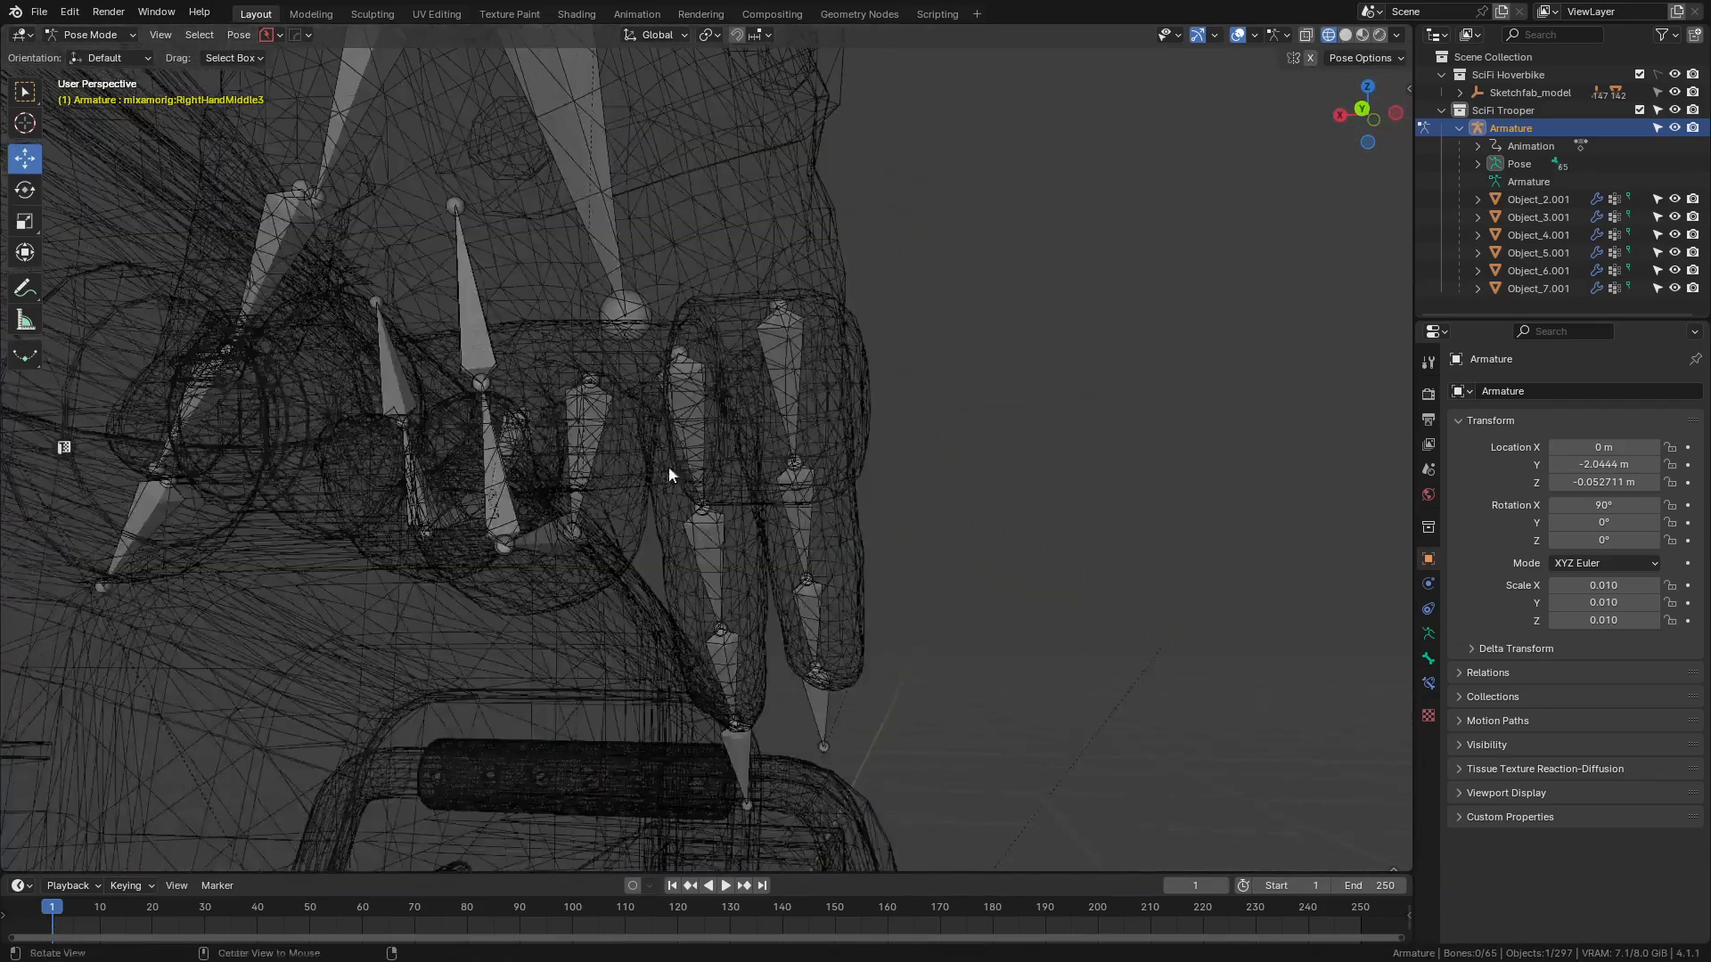
middle_click_drag(668, 467, 640, 436)
left_click(857, 387)
mouse_move(917, 385)
middle_mouse_down()
mouse_move(883, 301)
mouse_move(815, 319)
mouse_move(862, 383)
middle_mouse_up()
key("r")
key("x")
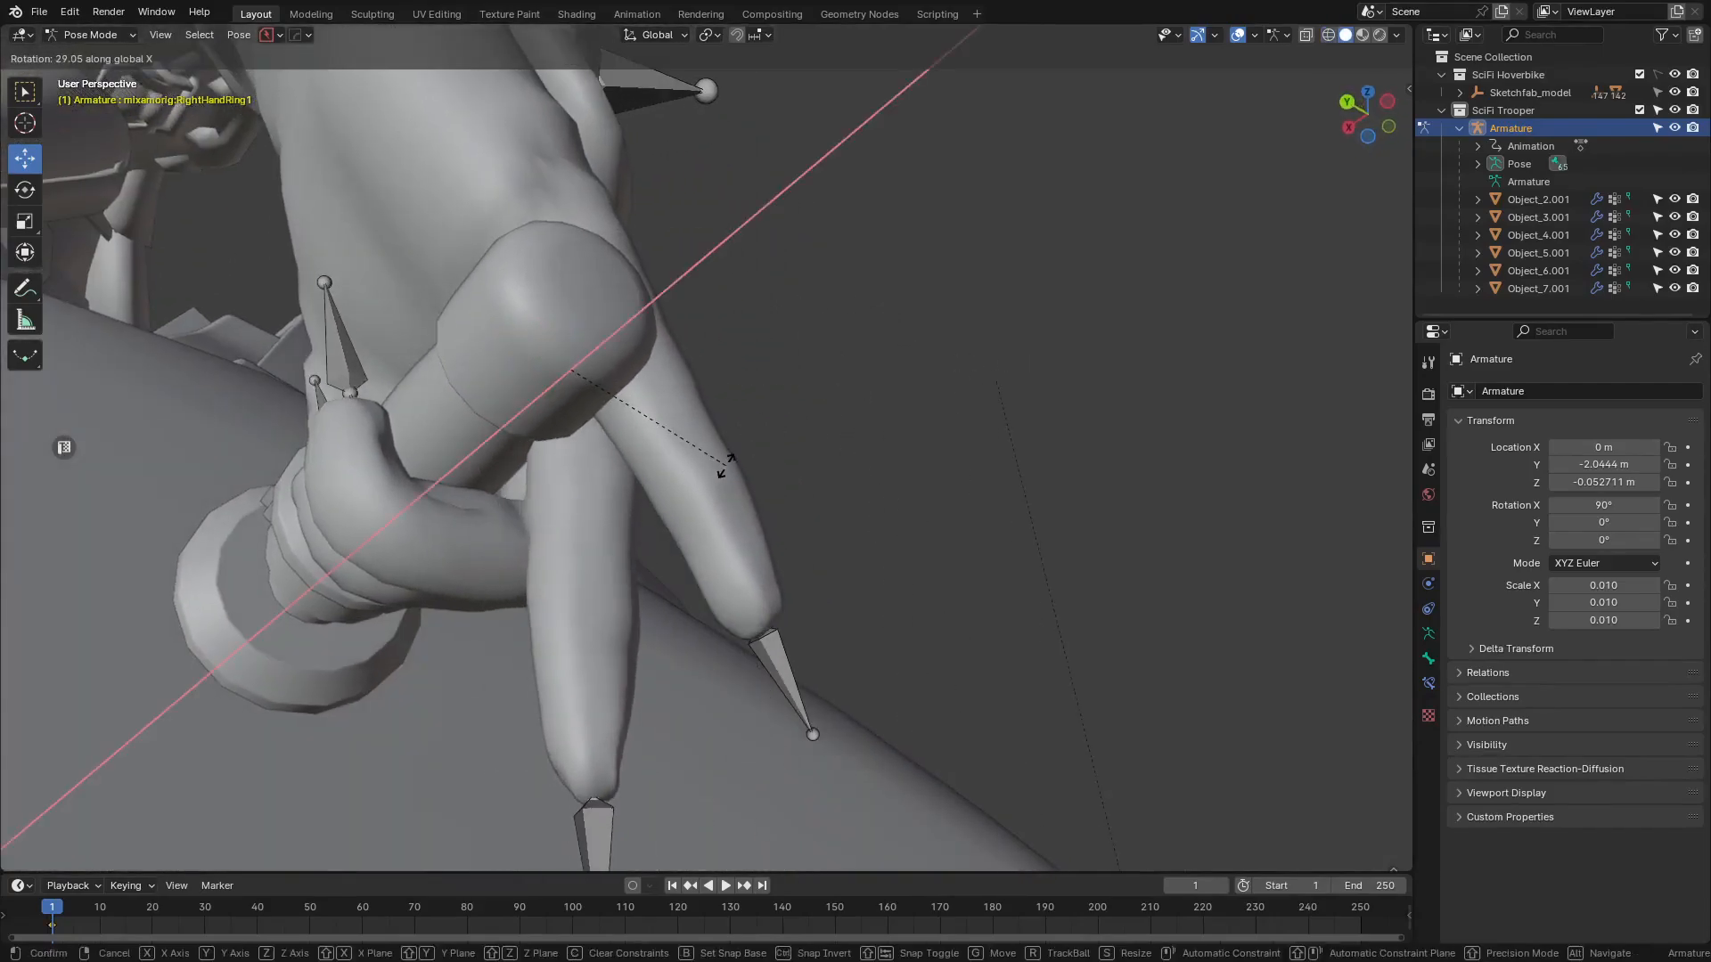
left_click(726, 463)
- Select the right ring finger's middle bone and rotate it around the global X axis to bend the finger beneath the grip
key("z")
left_click(537, 569)
key("z")
left_click(752, 490)
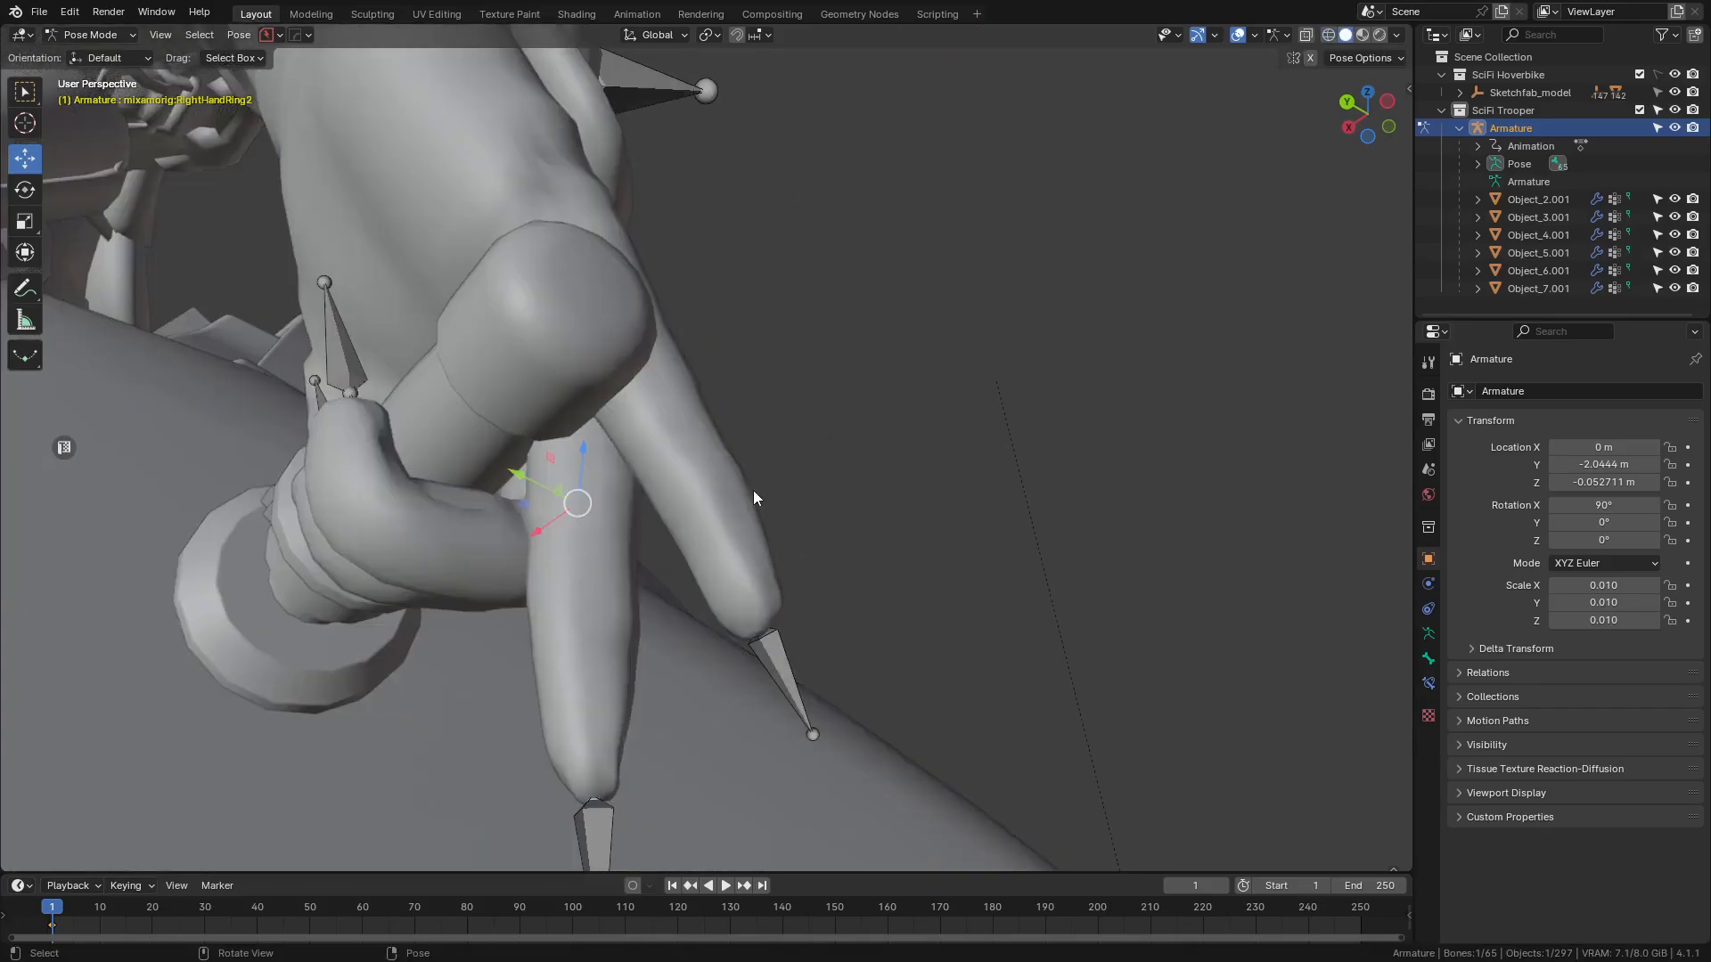
key("r")
key("x")
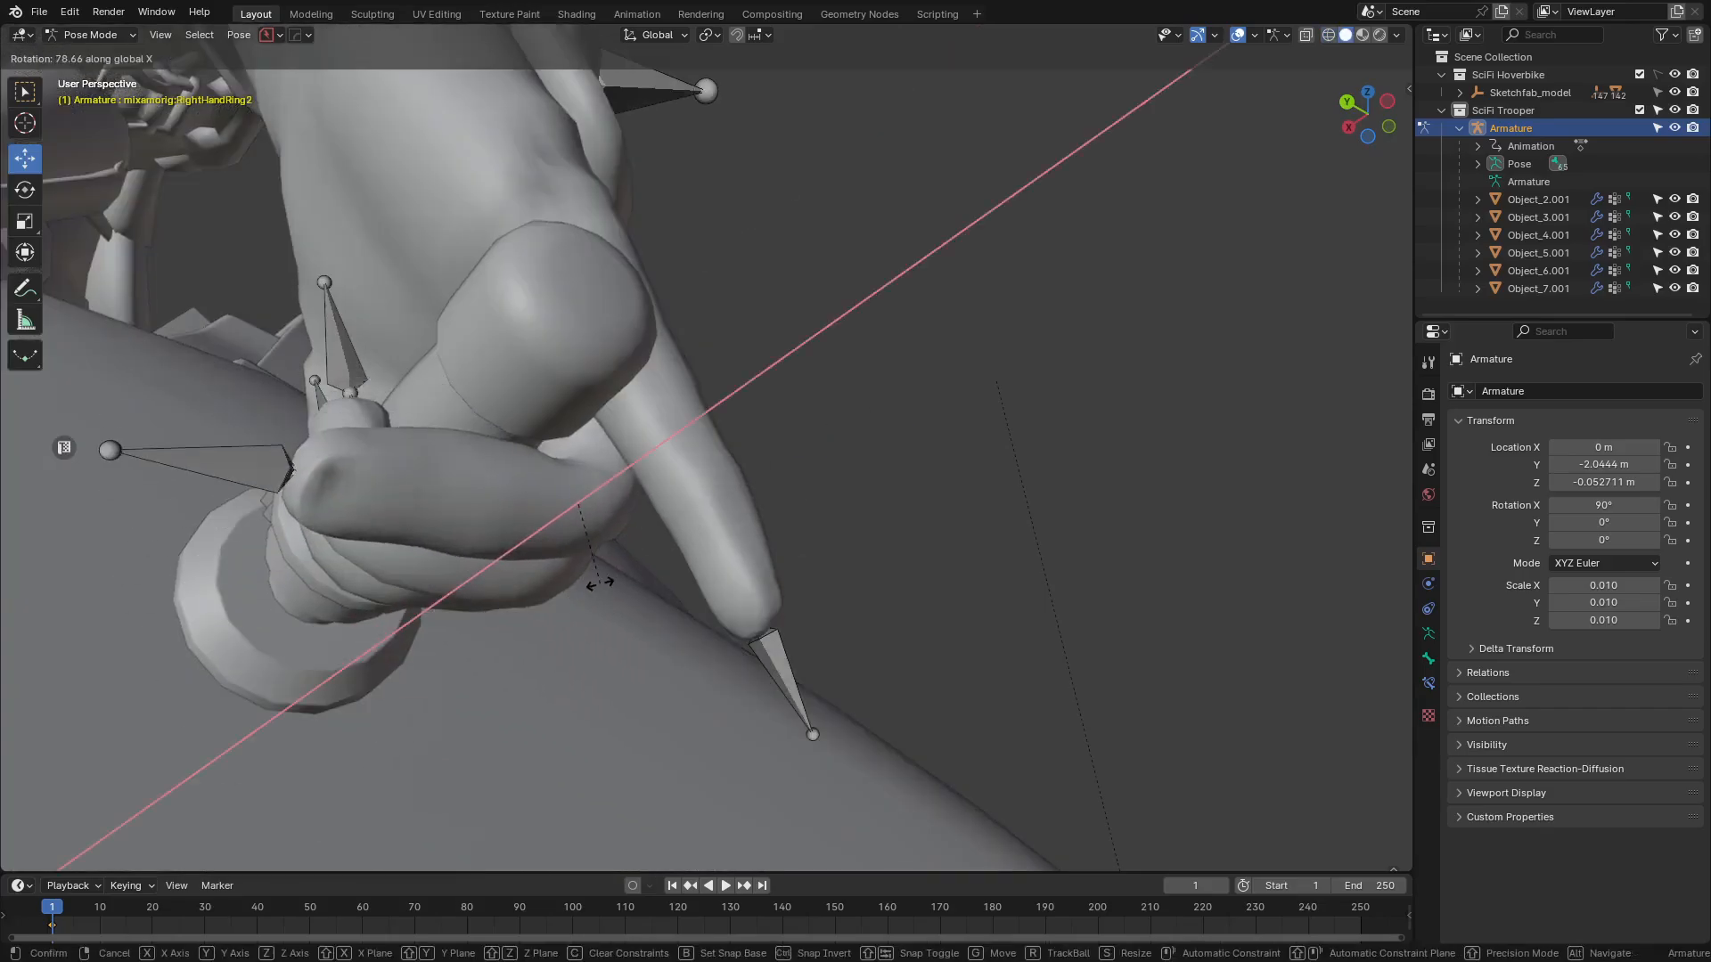
left_click(588, 586)
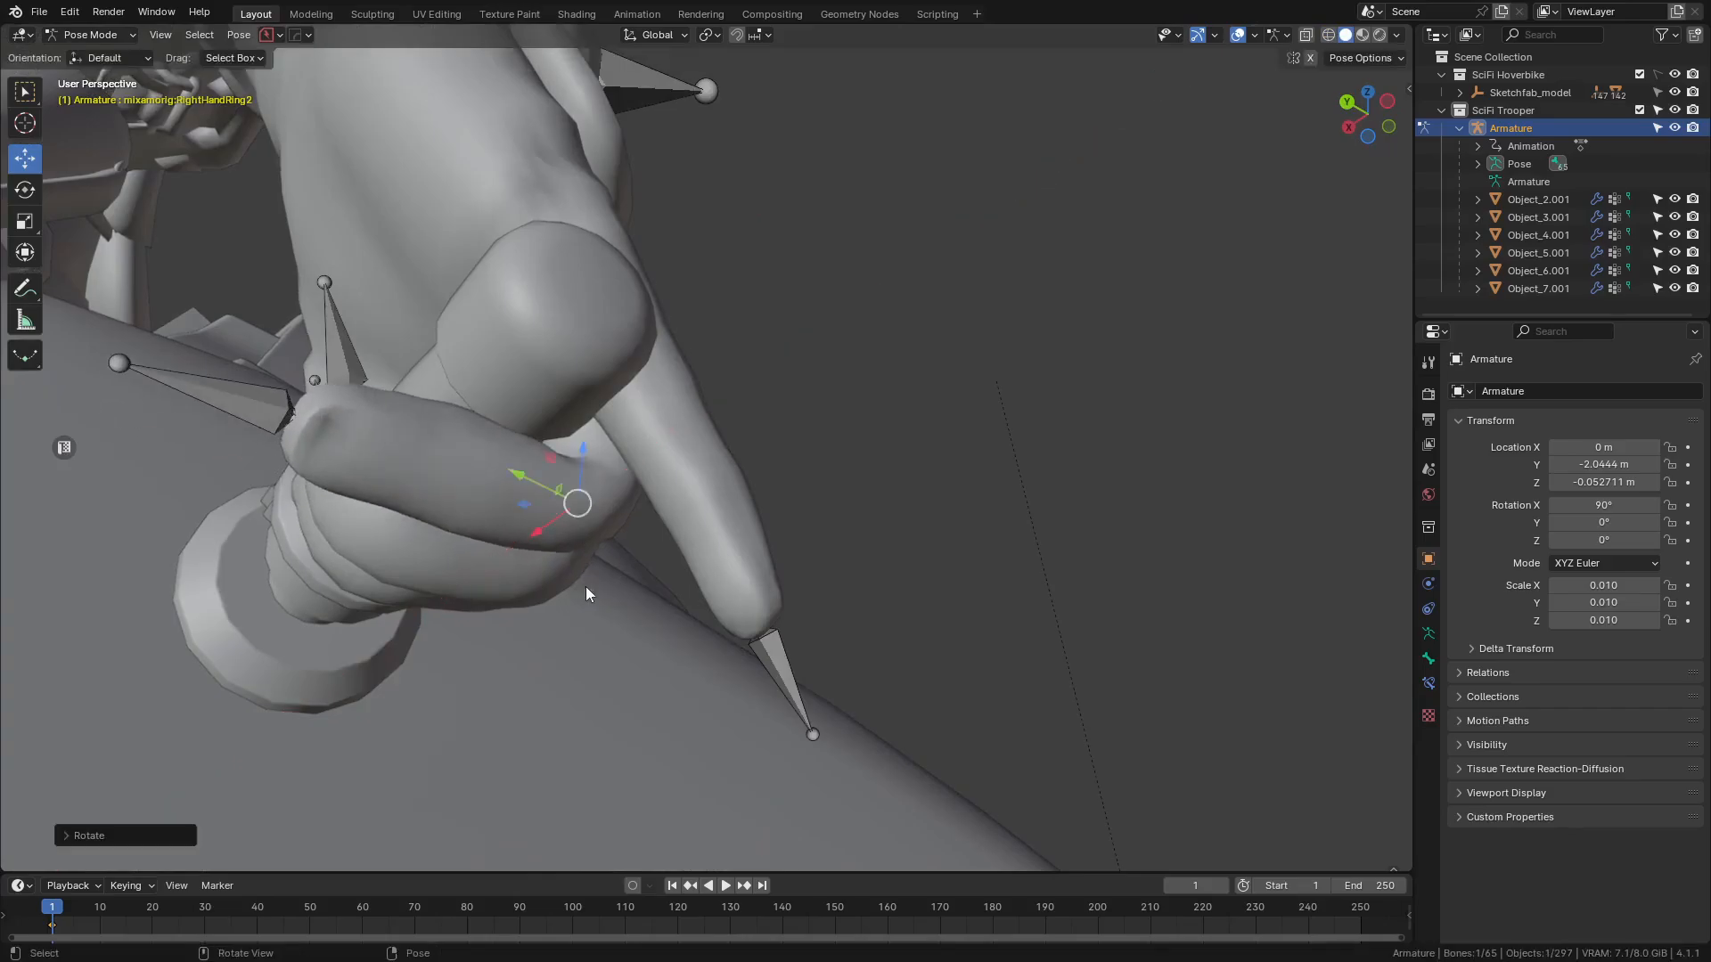
- Select the right ring finger's third bone and rotate it around the global X axis to curl the fingertip up around the grip
middle_click_drag(617, 476, 756, 504, "shift")
key("z")
left_click(628, 511)
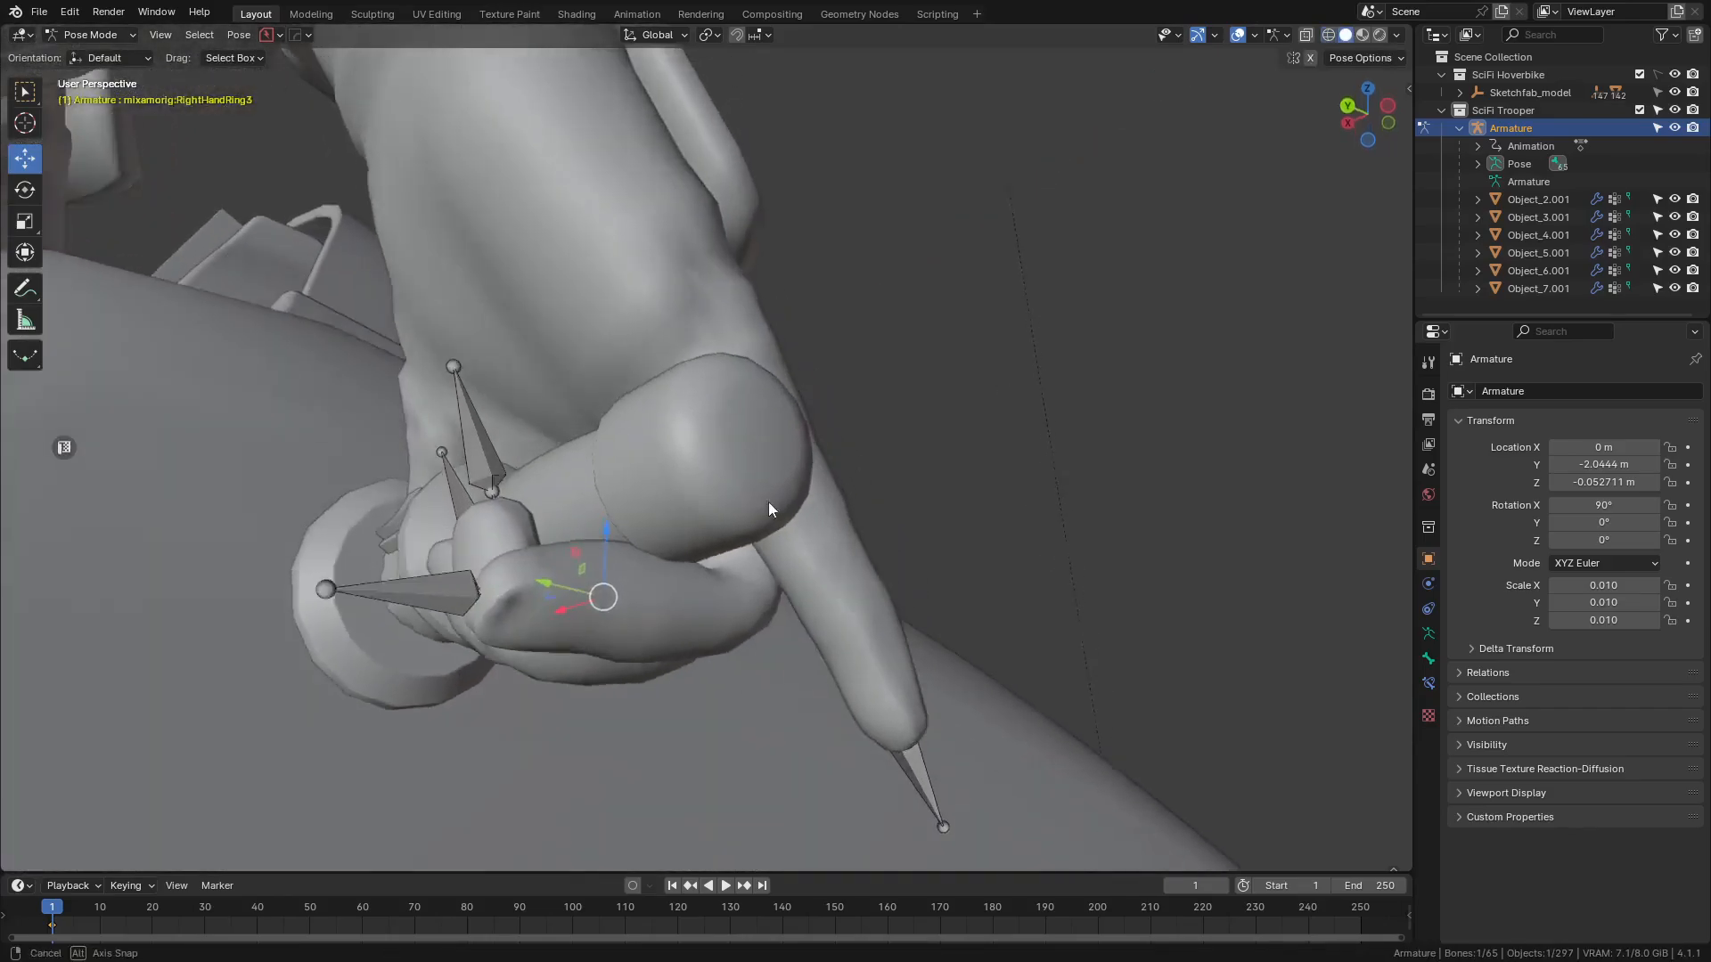
key("r")
key("x")
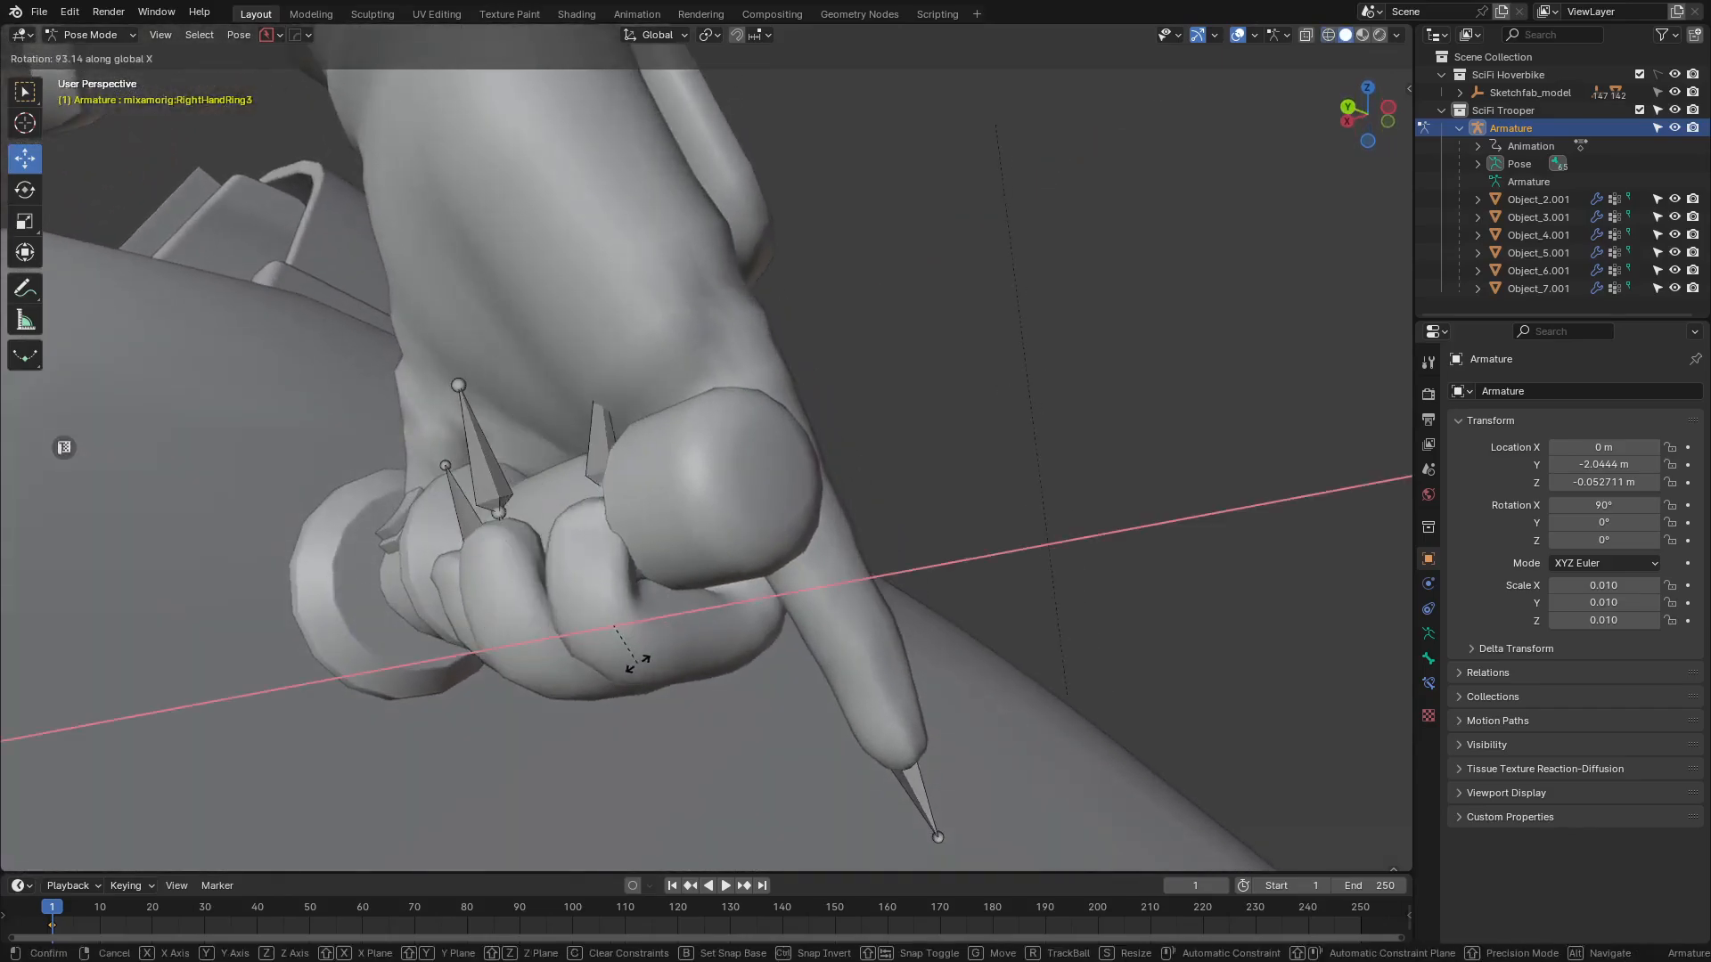
left_click(666, 651)
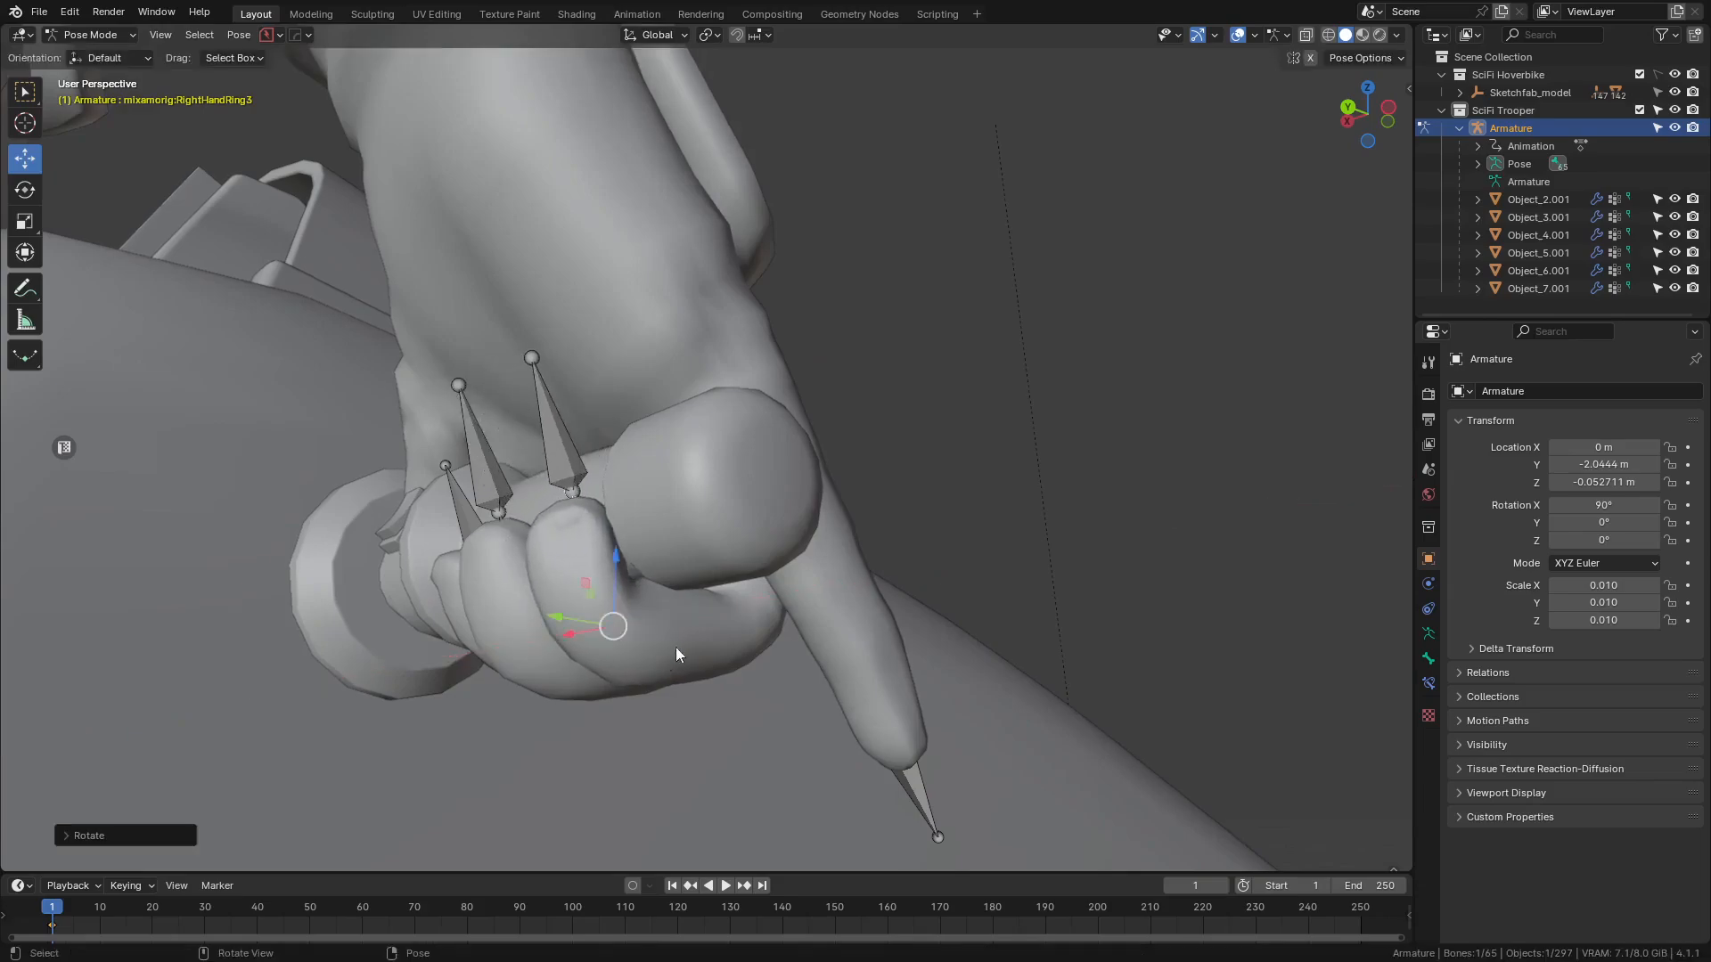
- Rotate the right ring finger's third bone around the global Z and Y axes to align the fingertip with the neighbouring fingers
middle_click_drag(676, 647, 851, 522)
key("ctrl+z")
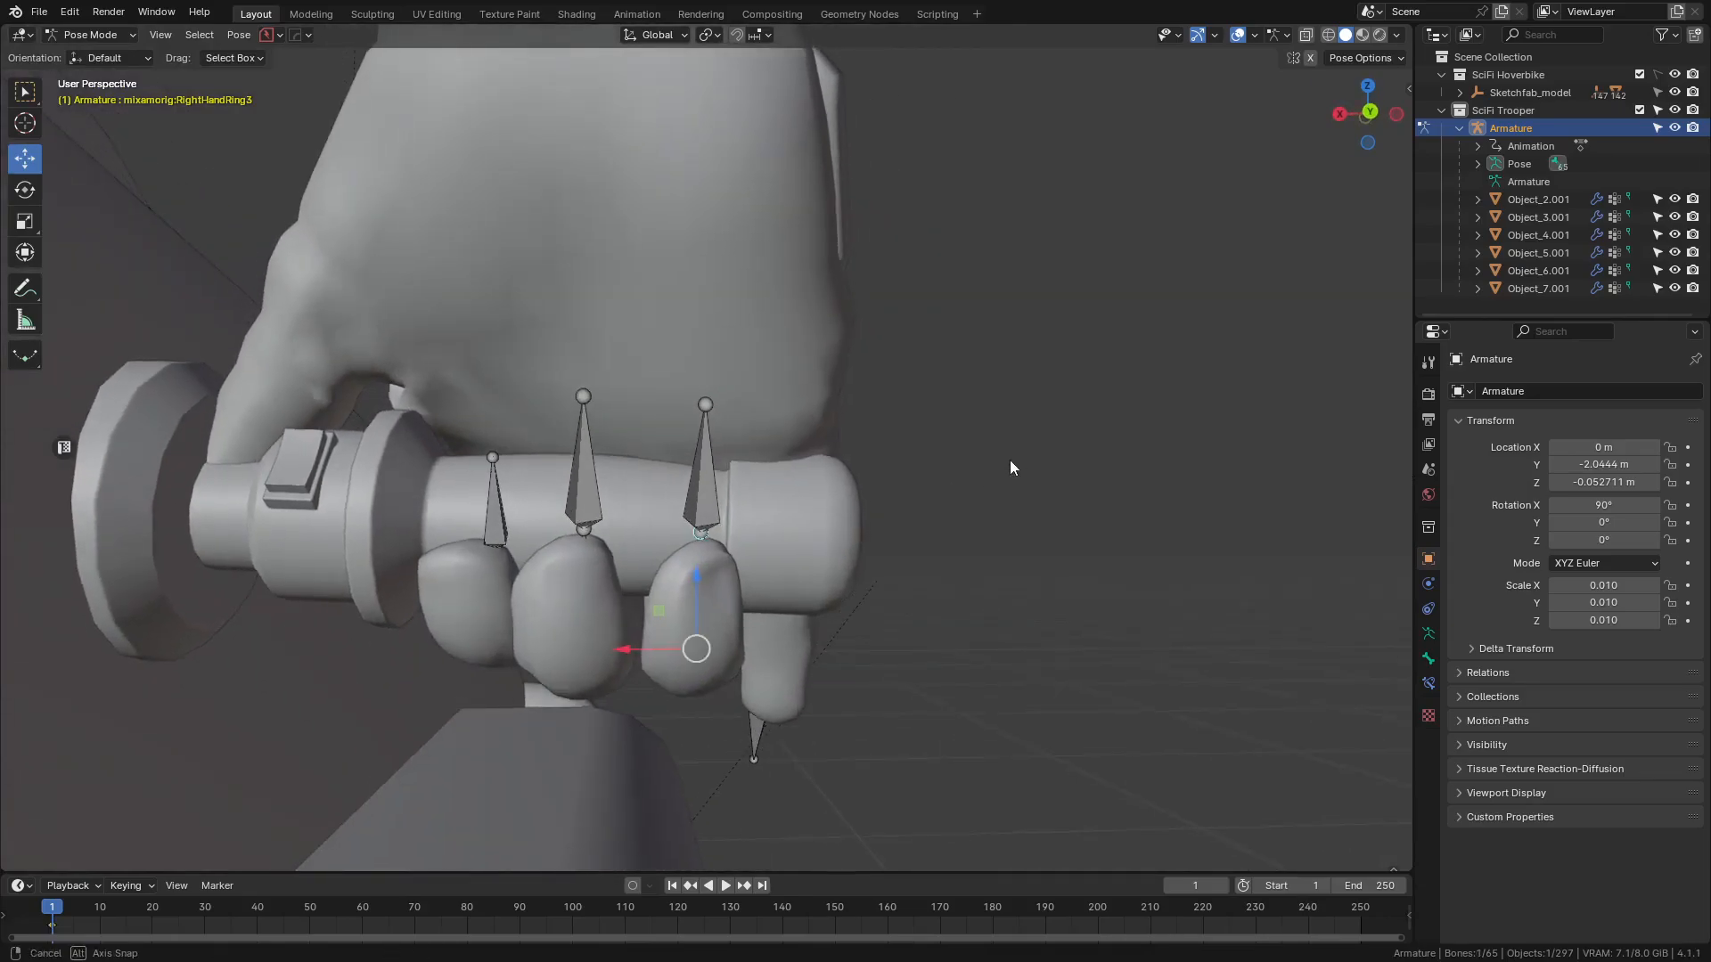
key("r")
key("z")
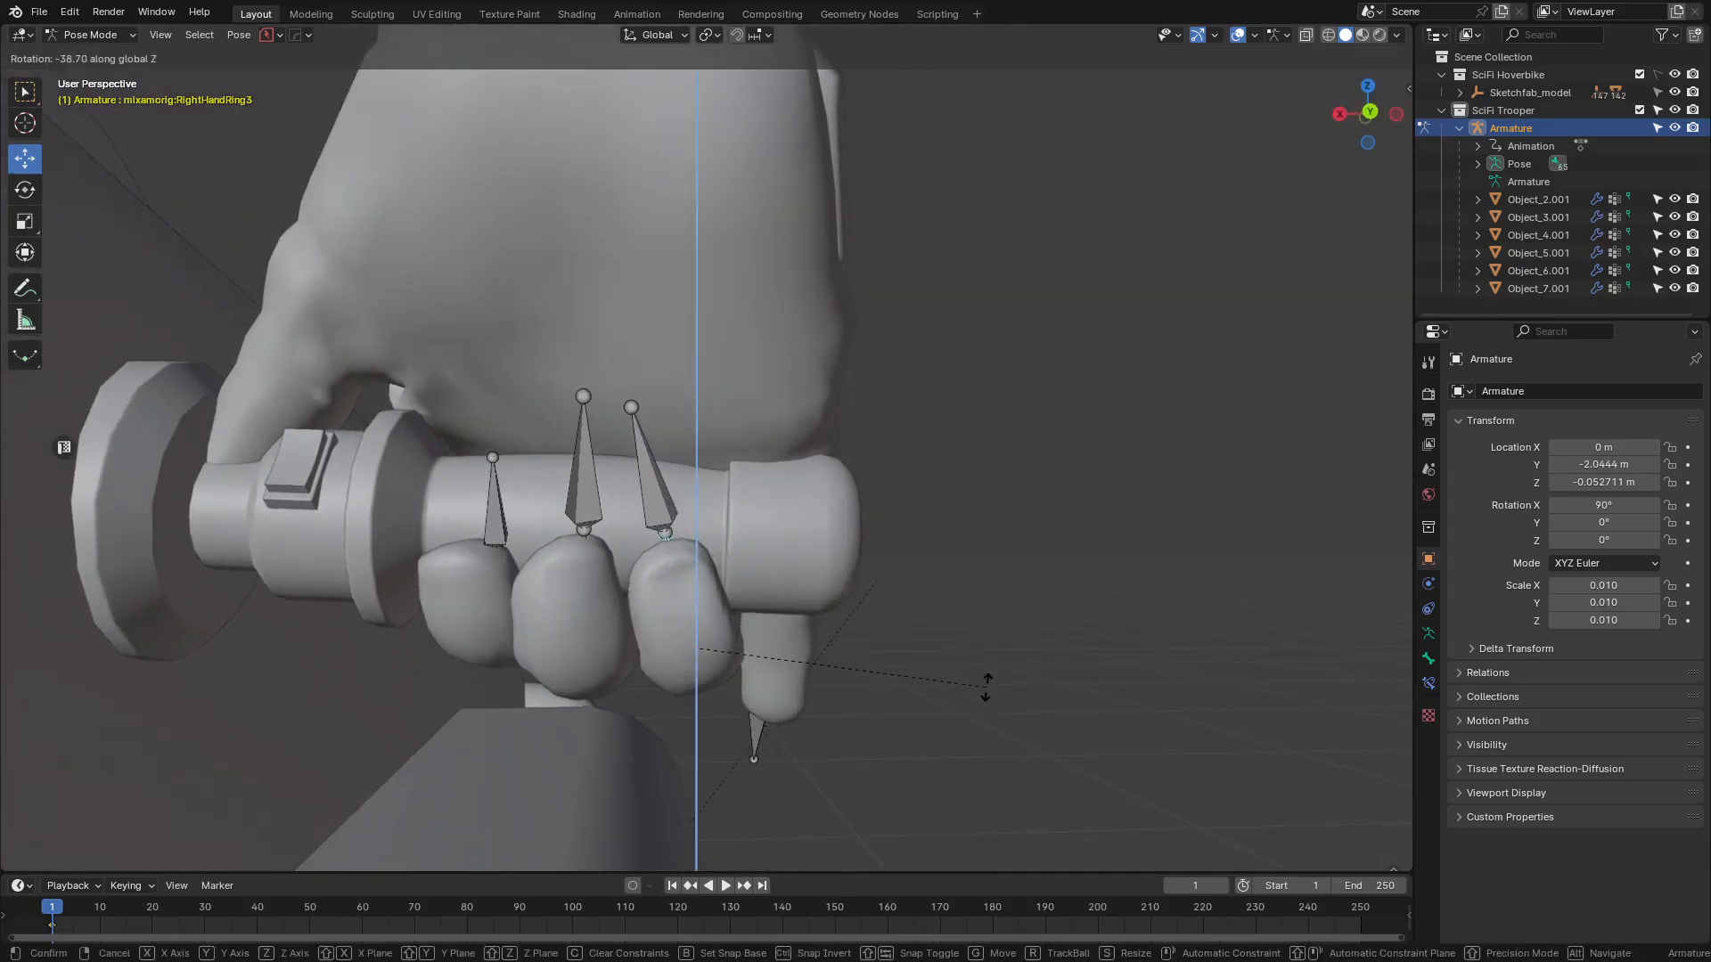
key("ctrl+z")
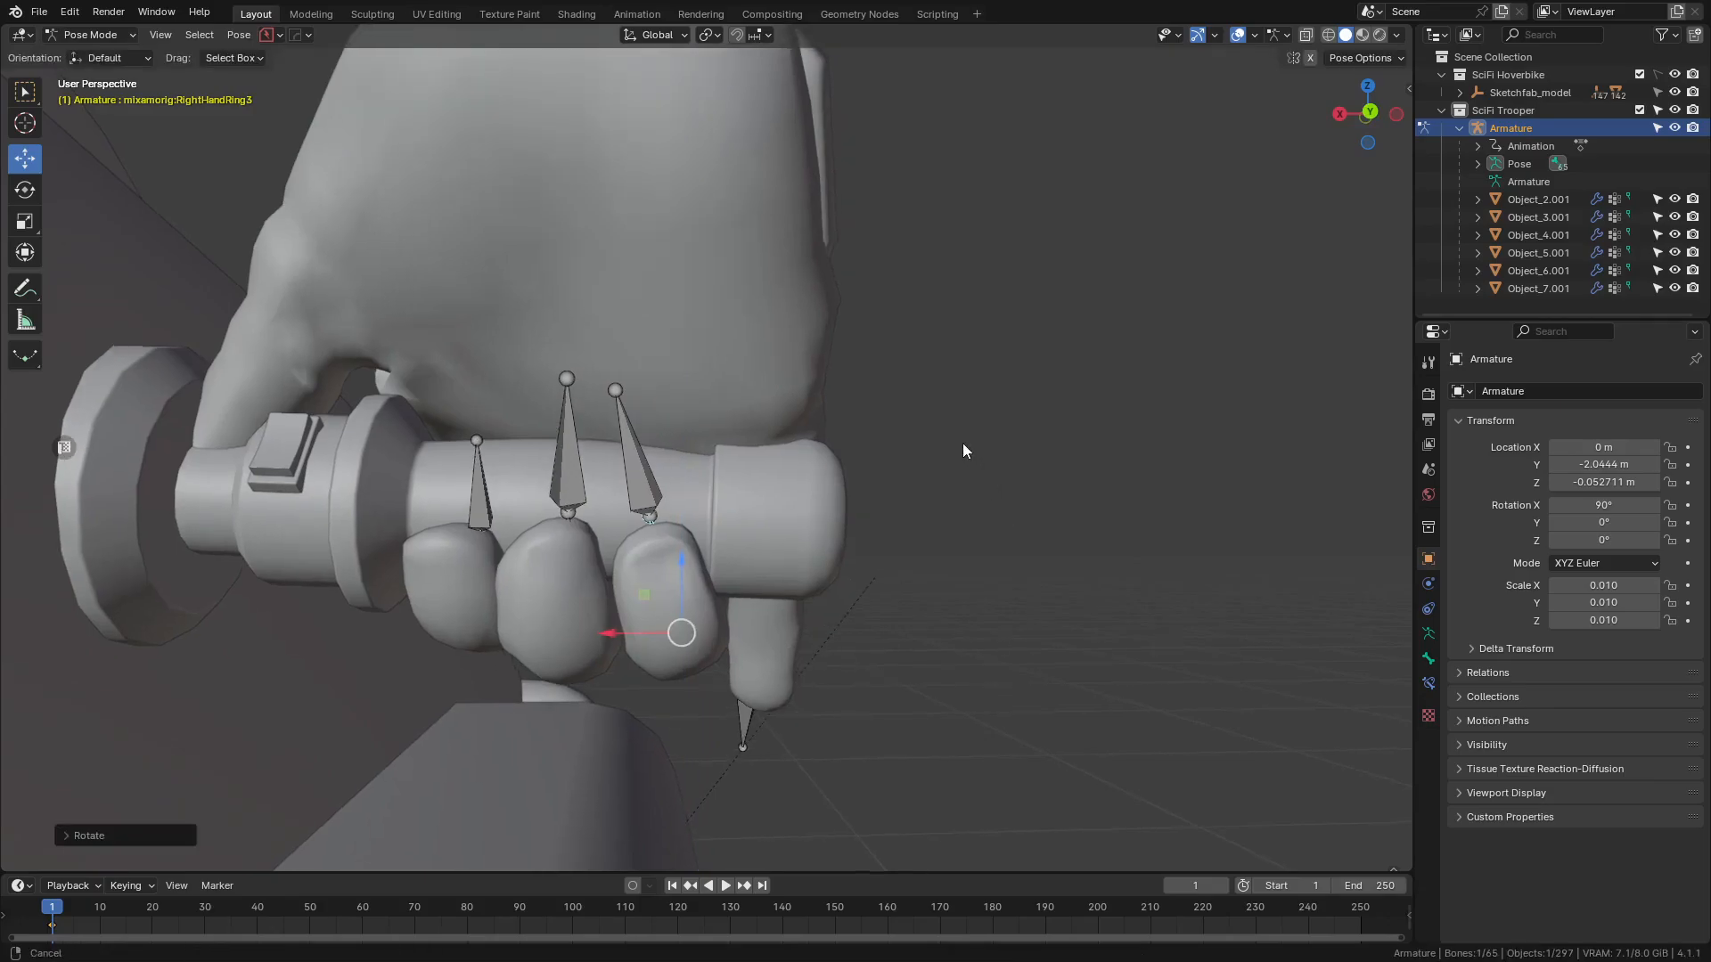
key("r")
key("y")
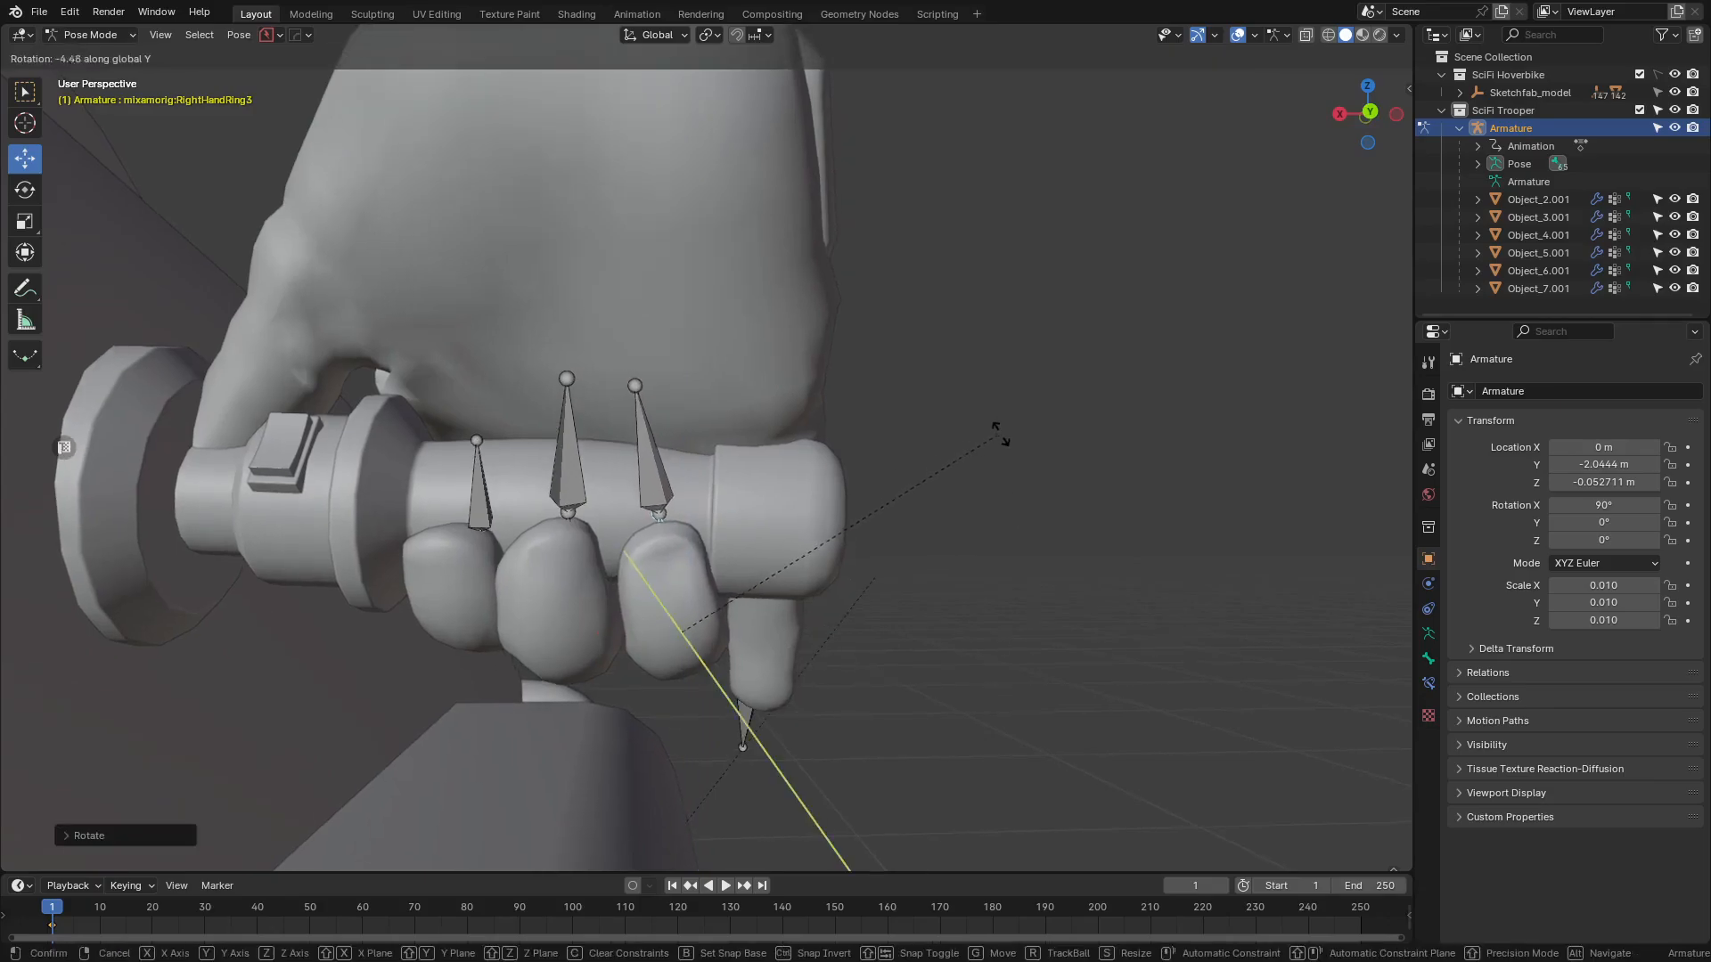
left_click(1024, 473)
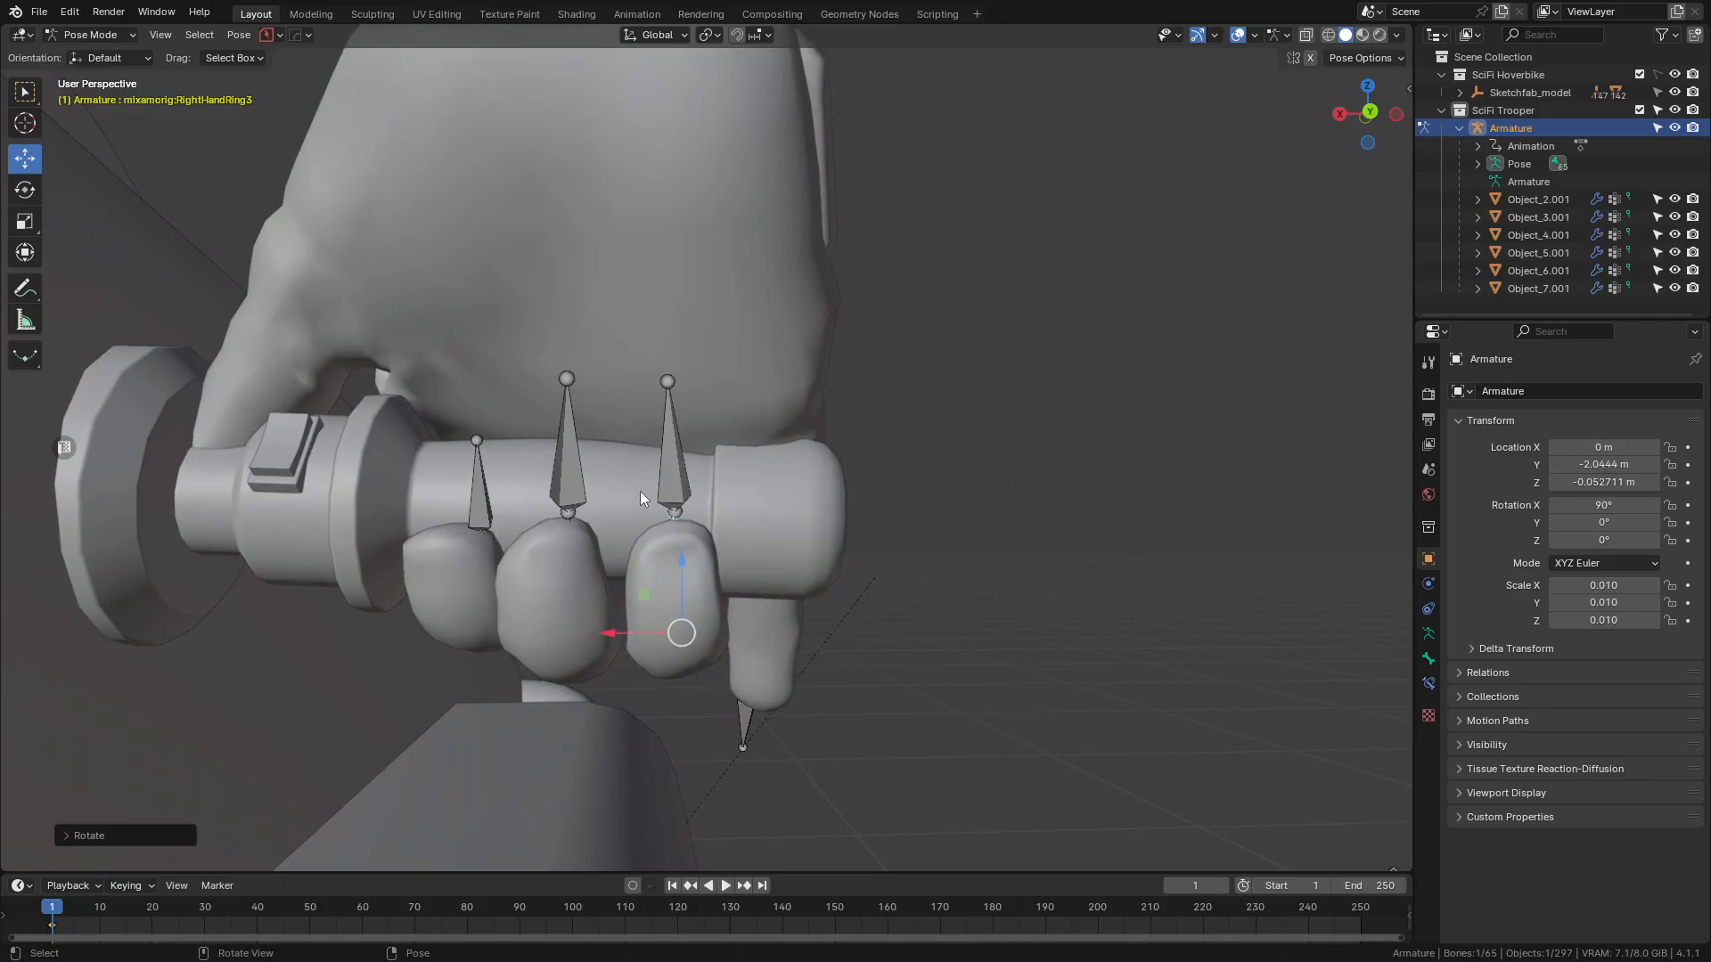
- Select the right little finger's base bone and rotate it to adjust the finger's angle beside the grip
mouse_move(796, 736)
middle_mouse_down()
mouse_move(764, 670)
mouse_move(638, 633)
mouse_move(655, 565)
mouse_move(522, 563)
mouse_move(670, 567)
mouse_move(711, 537)
mouse_move(597, 512)
mouse_move(703, 497)
mouse_move(778, 535)
middle_mouse_up()
key("shift+z")
left_click(596, 506)
key("shift+z")
scroll(624, 537, "up", 2)
key("r")
left_click(932, 405)
- Select the right little finger's middle bone and rotate it around the global X axis to fold the finger under the grip
key("shift+z")
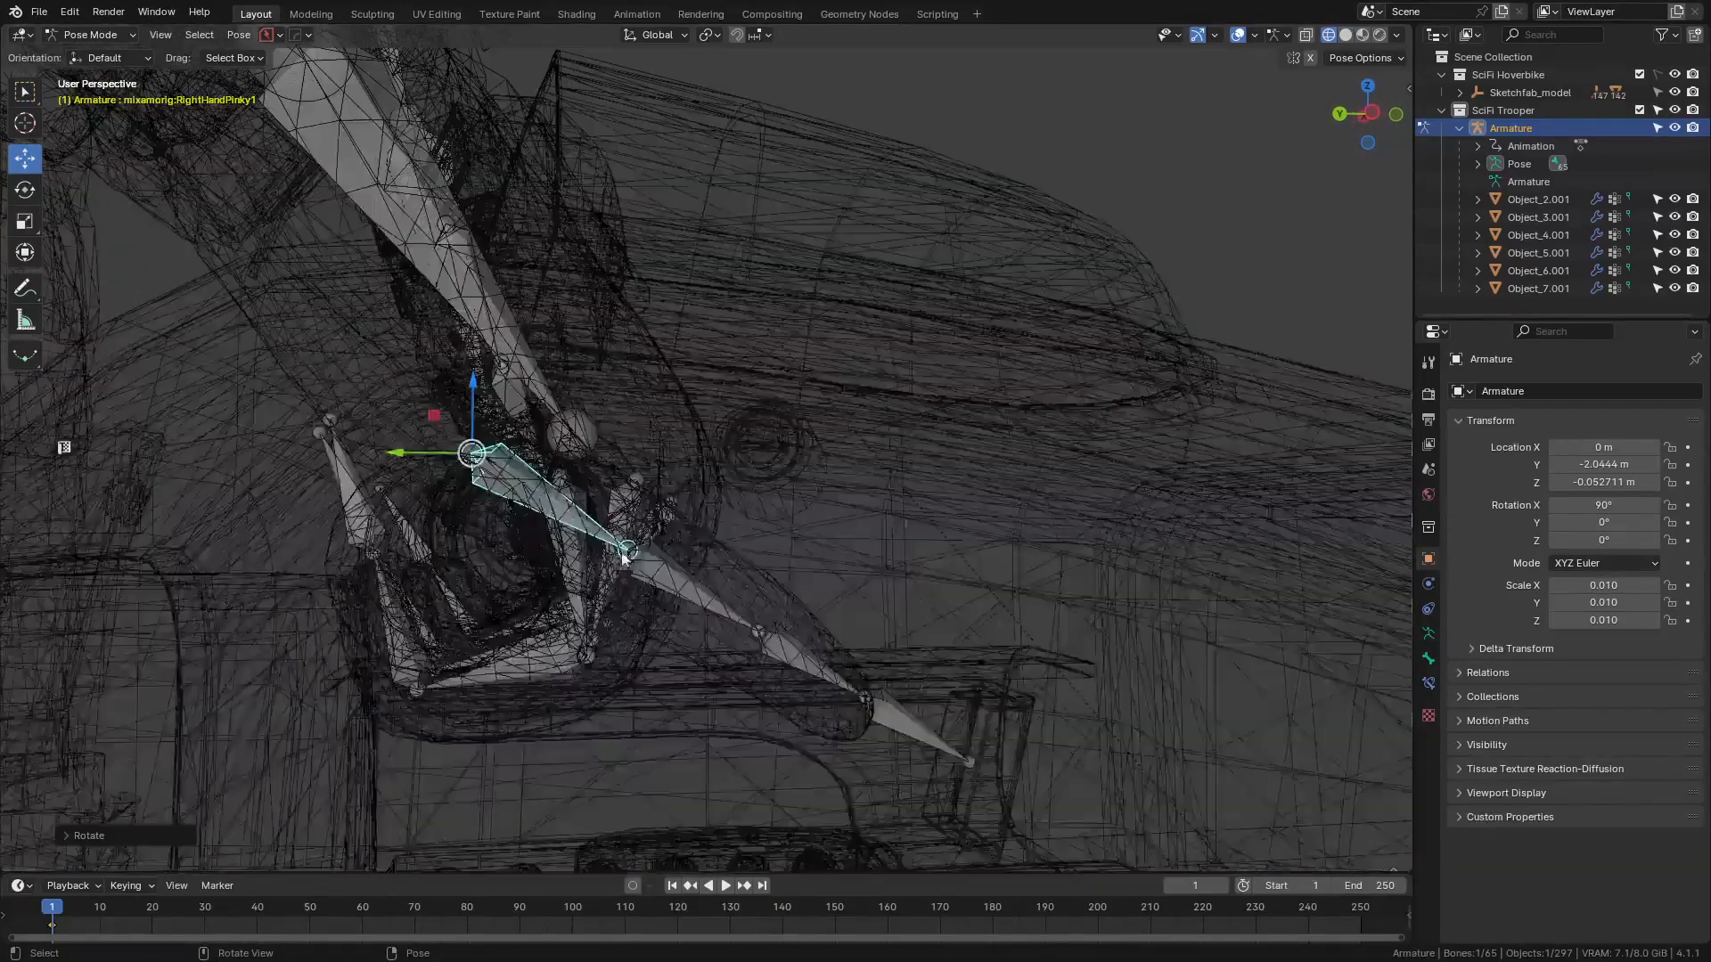
mouse_move(932, 404)
middle_mouse_down()
mouse_move(711, 481)
mouse_move(686, 528)
middle_mouse_up()
left_click(686, 528)
key("shift+z")
mouse_move(985, 457)
middle_mouse_down()
mouse_move(916, 474)
mouse_move(891, 415)
middle_mouse_up()
key("r")
key("x")
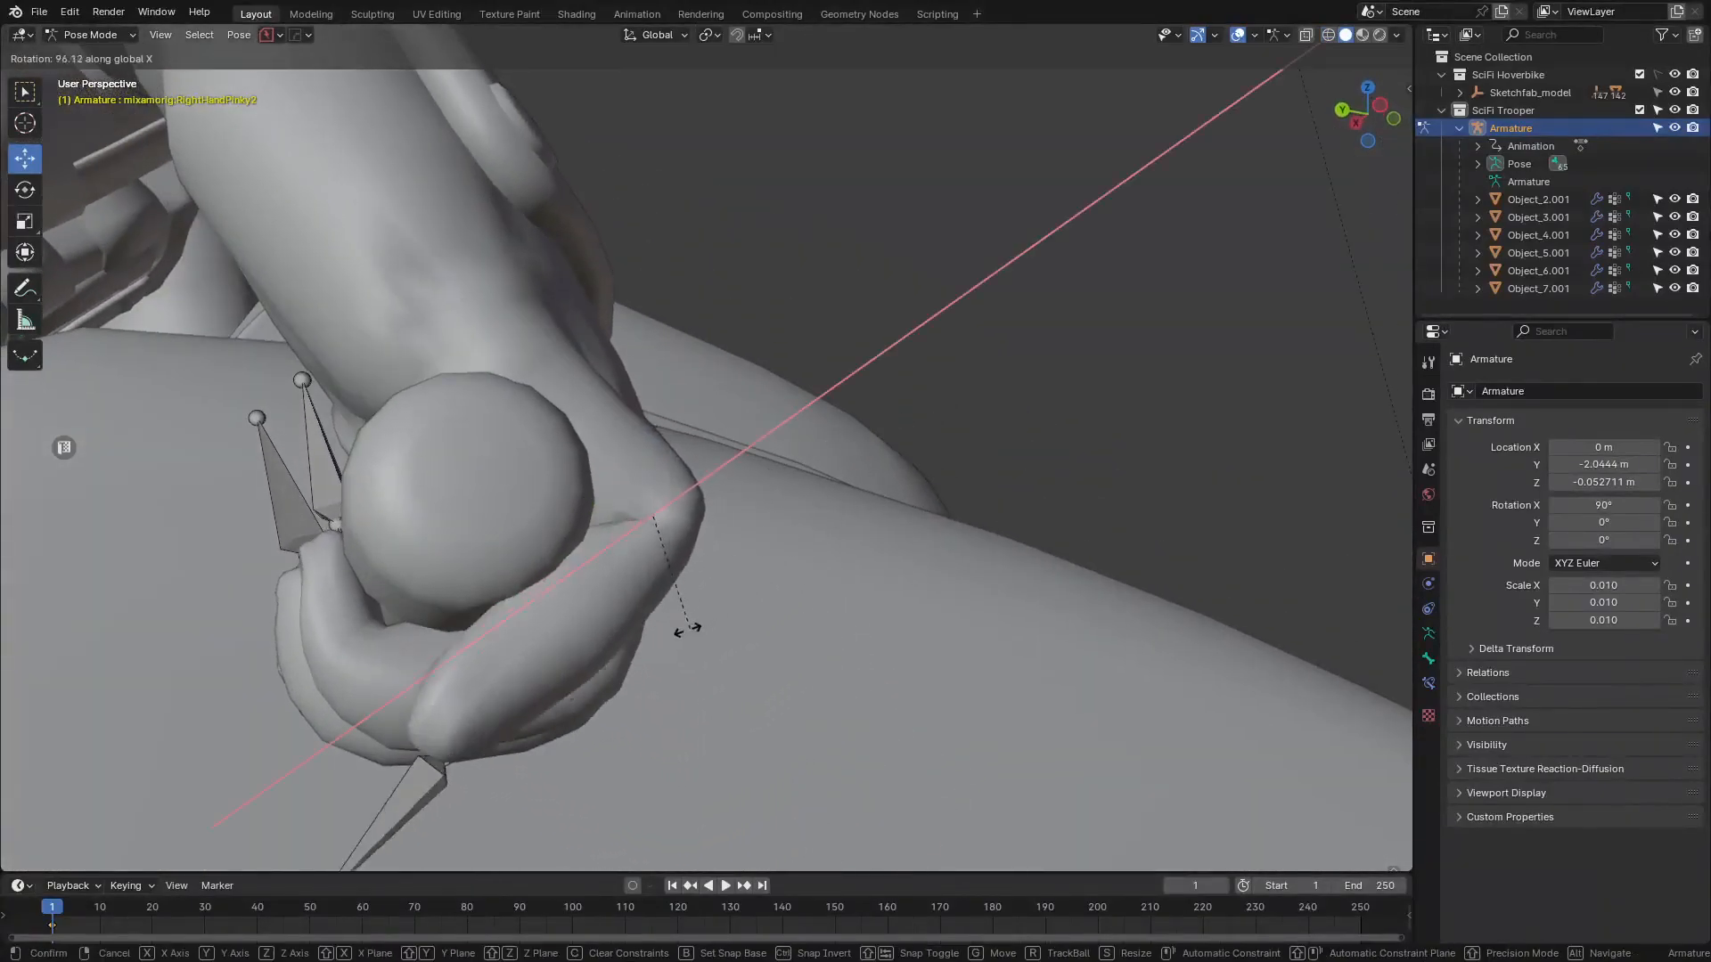
left_click(712, 620)
- Select the right little finger's third bone and rotate it around the global X axis to curl the fingertip under the grip
middle_click_drag(713, 620, 764, 569)
key("shift+z")
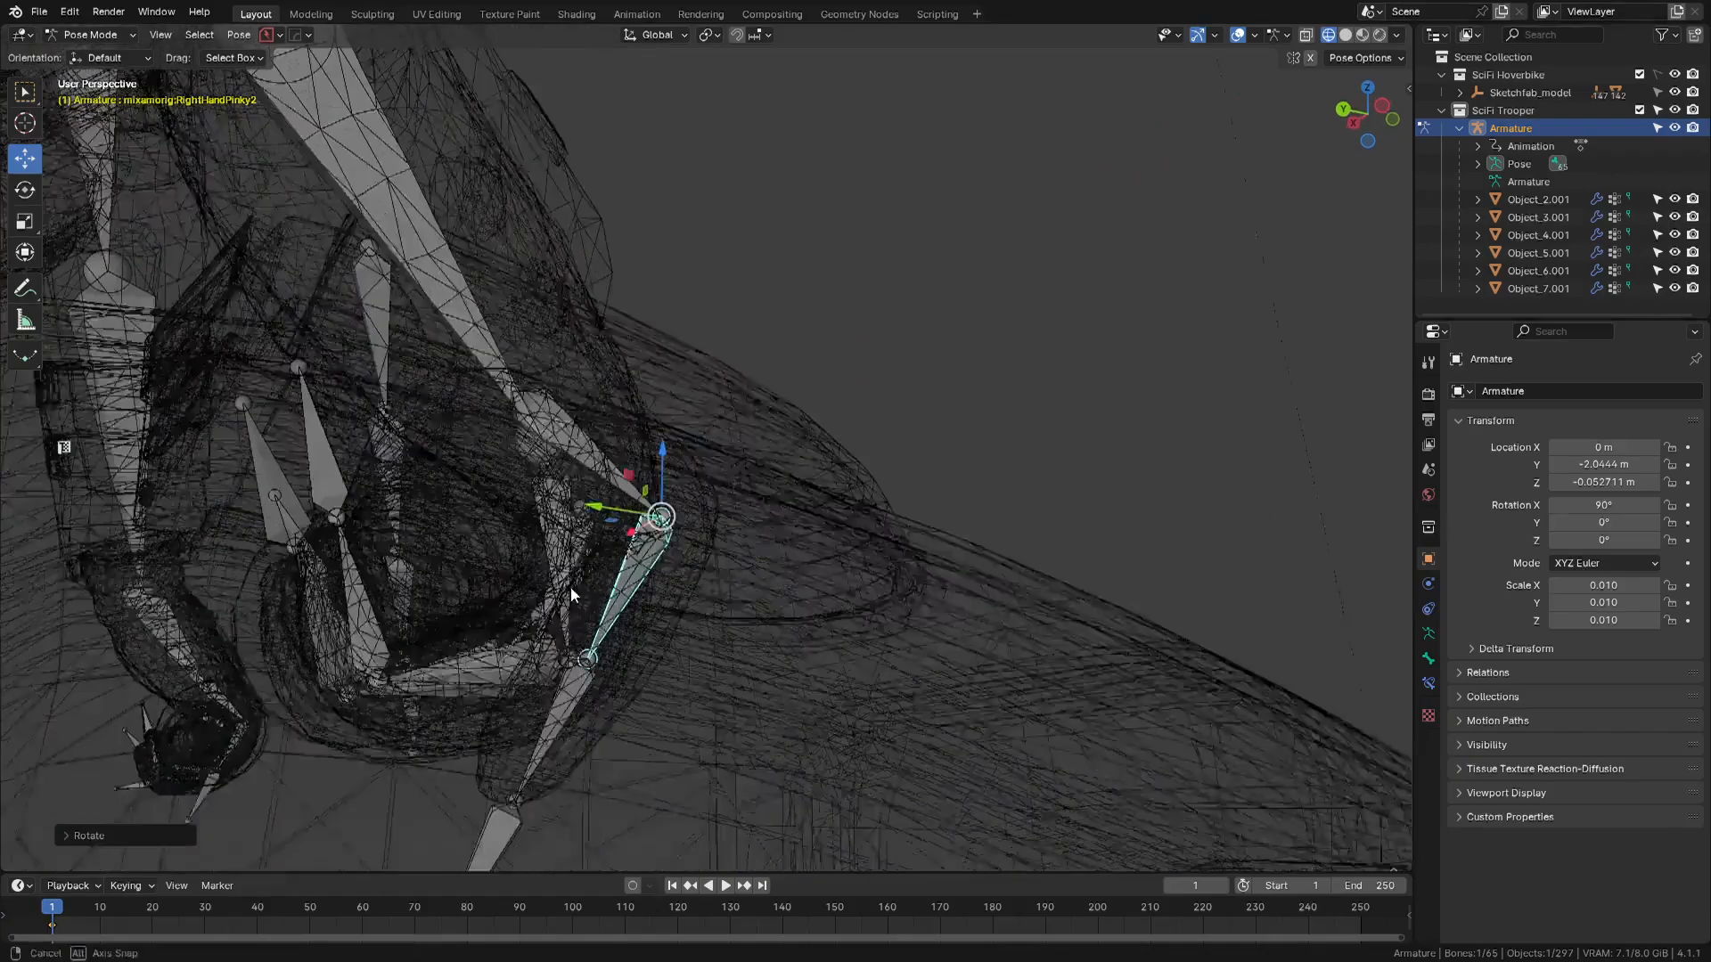
left_click(563, 701)
mouse_move(563, 700)
middle_mouse_down()
mouse_move(618, 709)
mouse_move(848, 556)
middle_mouse_up()
key("shift+z")
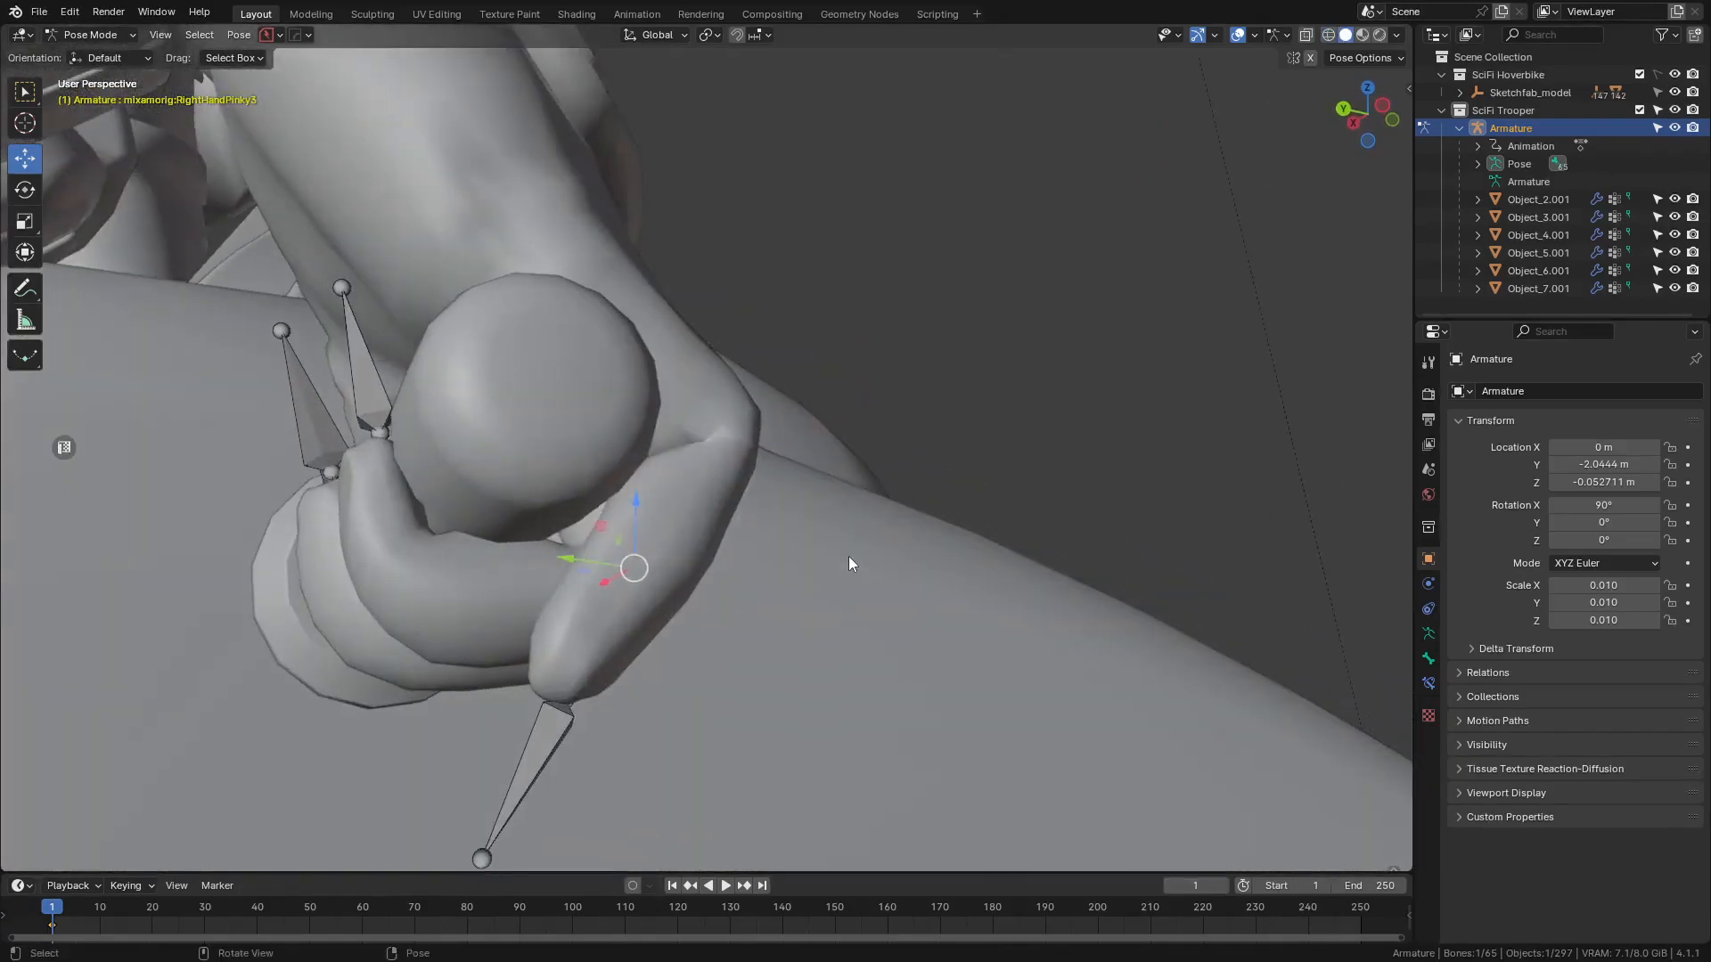
key("r")
key("x")
left_click(760, 643)
- Select the right little finger's base bone and rotate it about 23° around the global X axis to tighten it against the grip
middle_click_drag(760, 643, 736, 624)
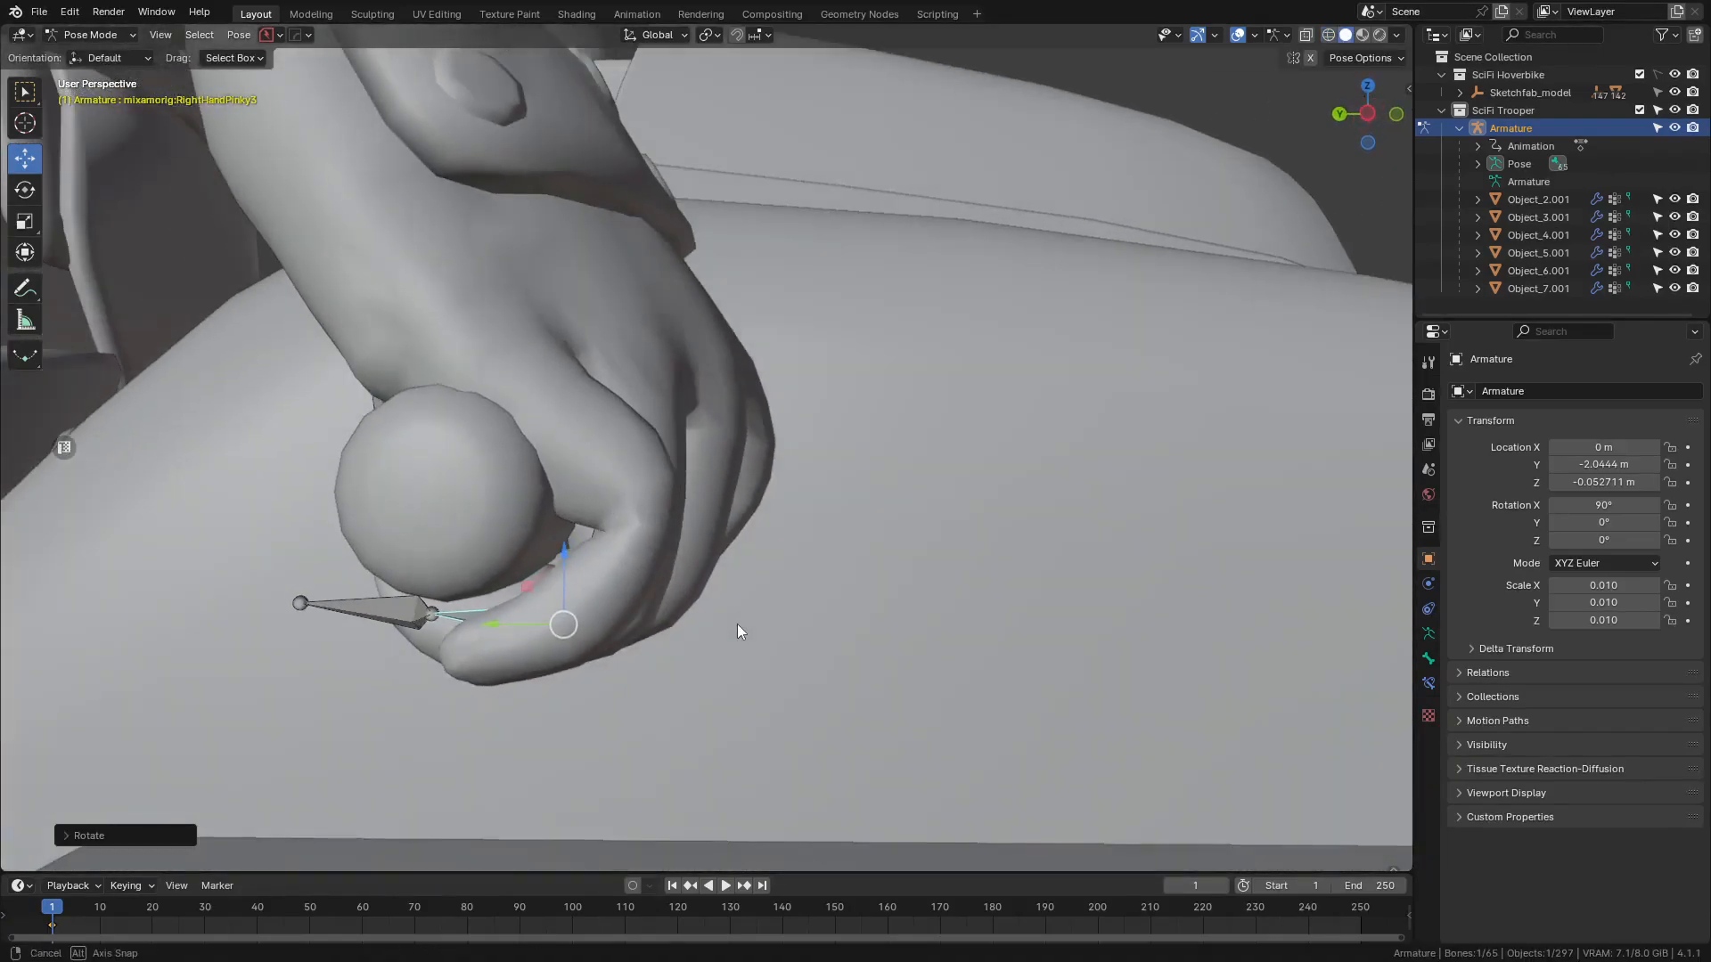
key("shift+z")
key("z")
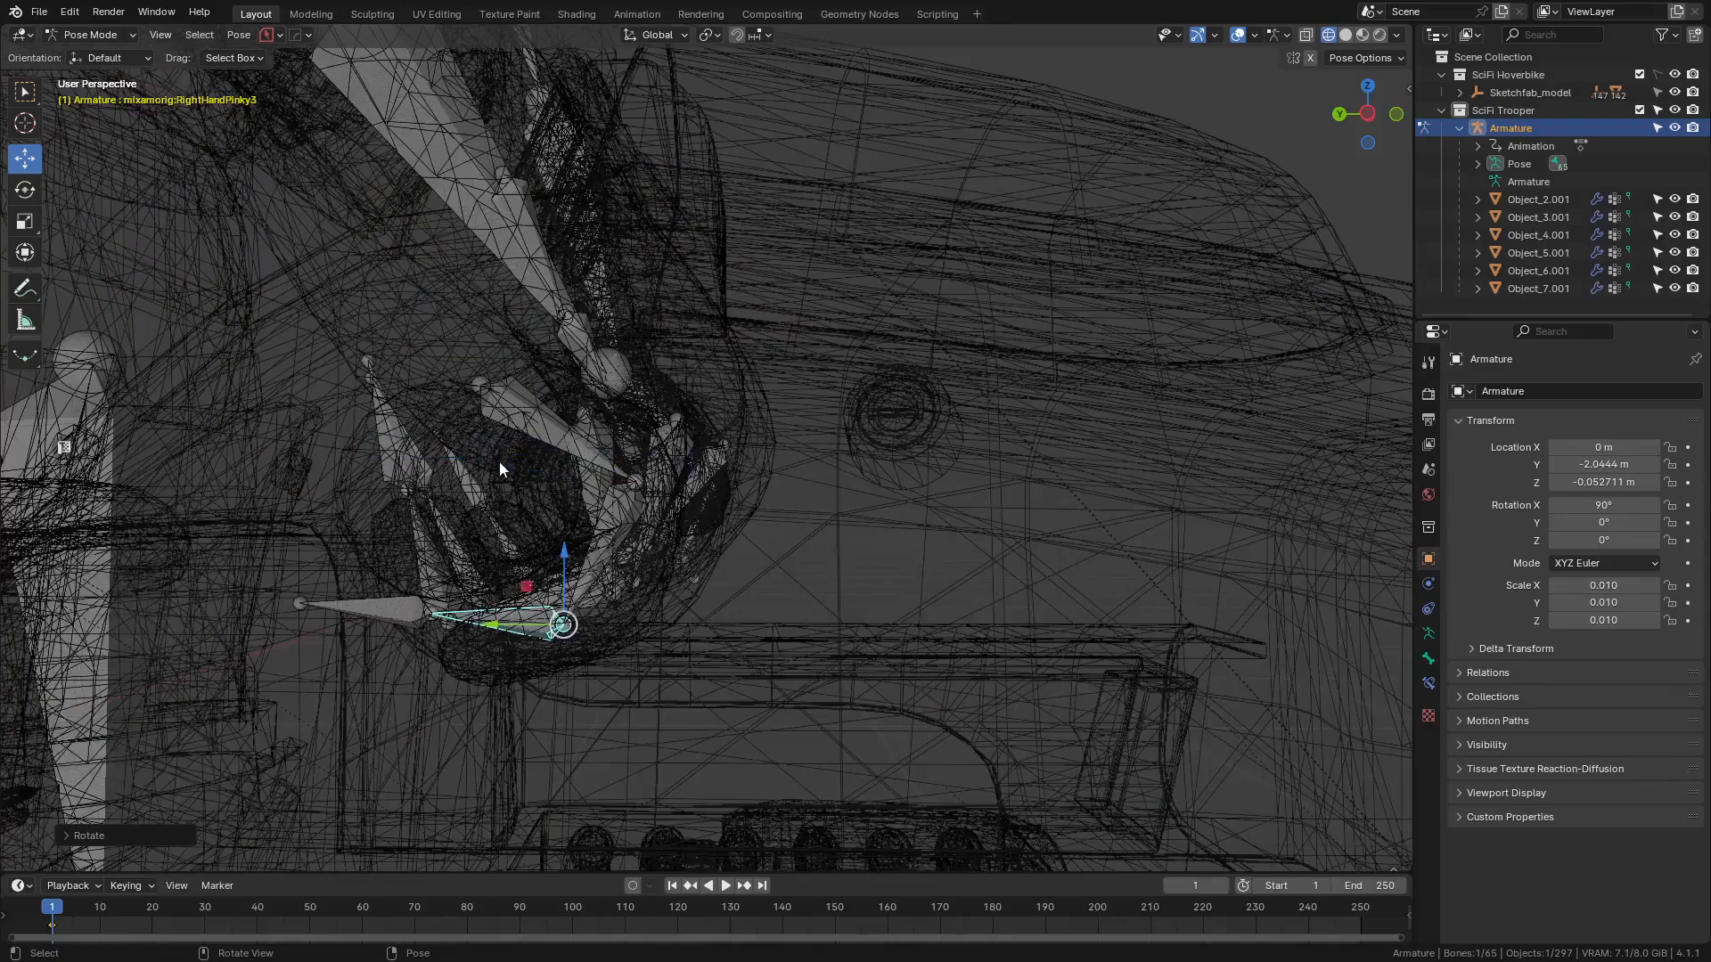
left_click(512, 427)
key("shift+z")
key("r")
key("x")
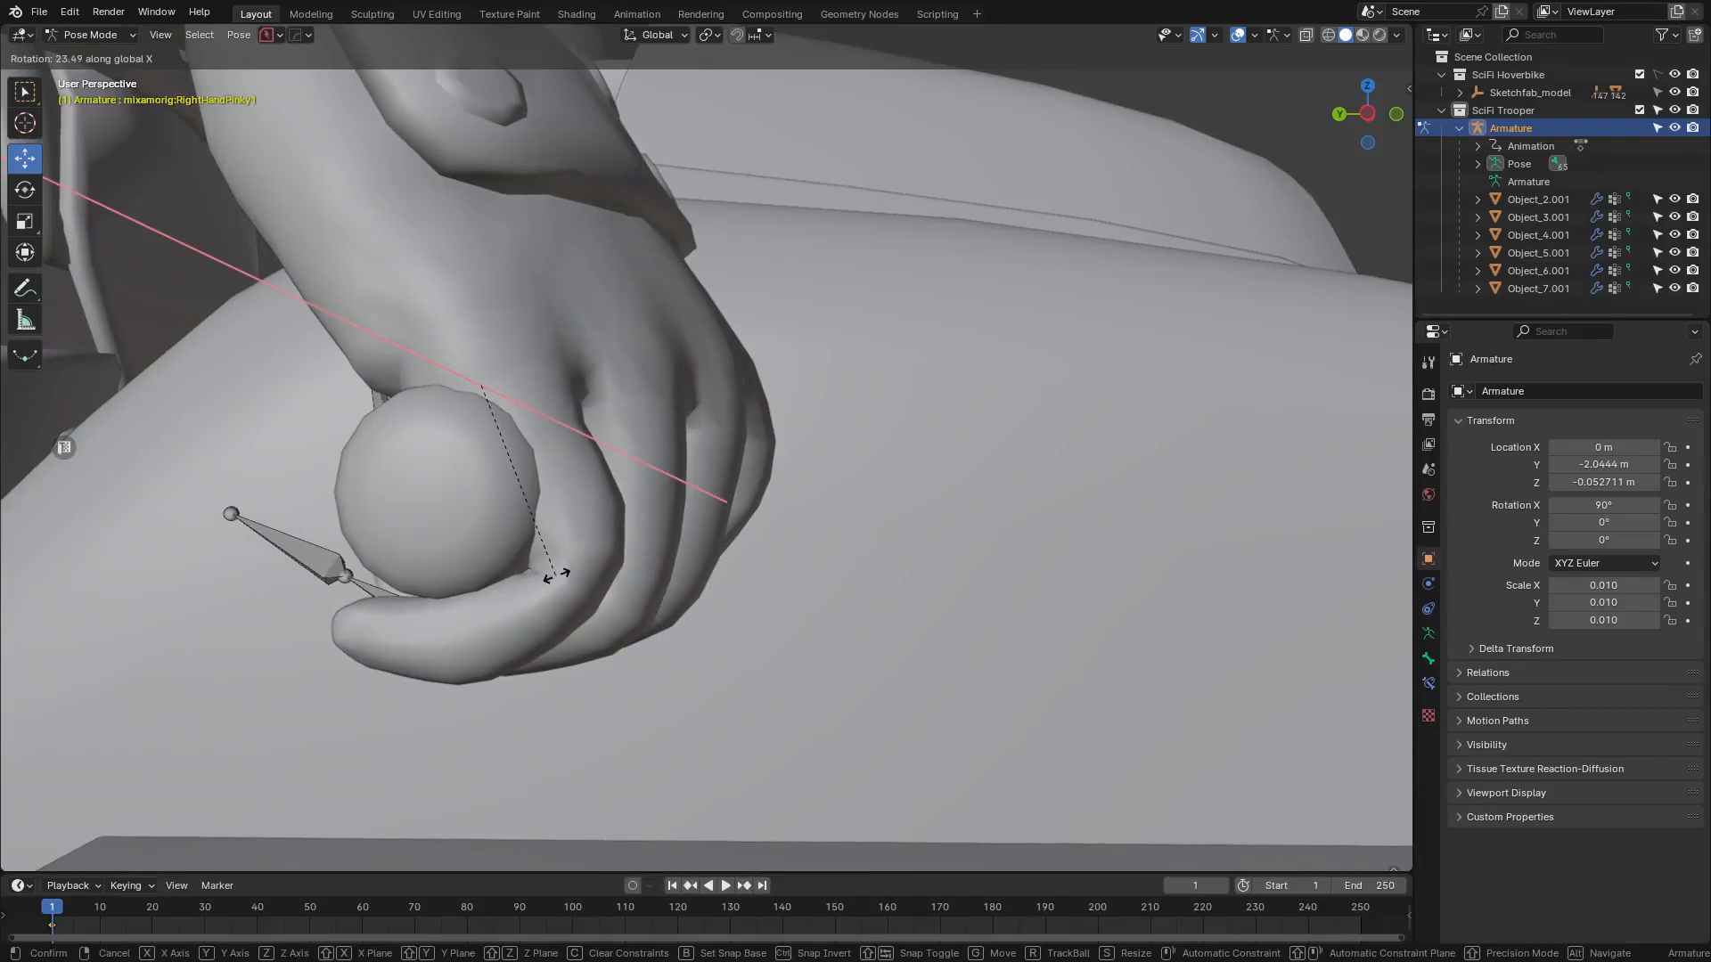
left_click(550, 577)
- Rotate the right little finger's third bone about 14° around the global X axis to bring the fingertip closer to the grip
mouse_move(553, 578)
middle_mouse_down()
mouse_move(588, 585)
mouse_move(673, 533)
mouse_move(640, 583)
mouse_move(668, 622)
mouse_move(735, 618)
middle_mouse_up()
key("shift+z")
left_click(565, 629)
key("shift+z")
key("r")
key("x")
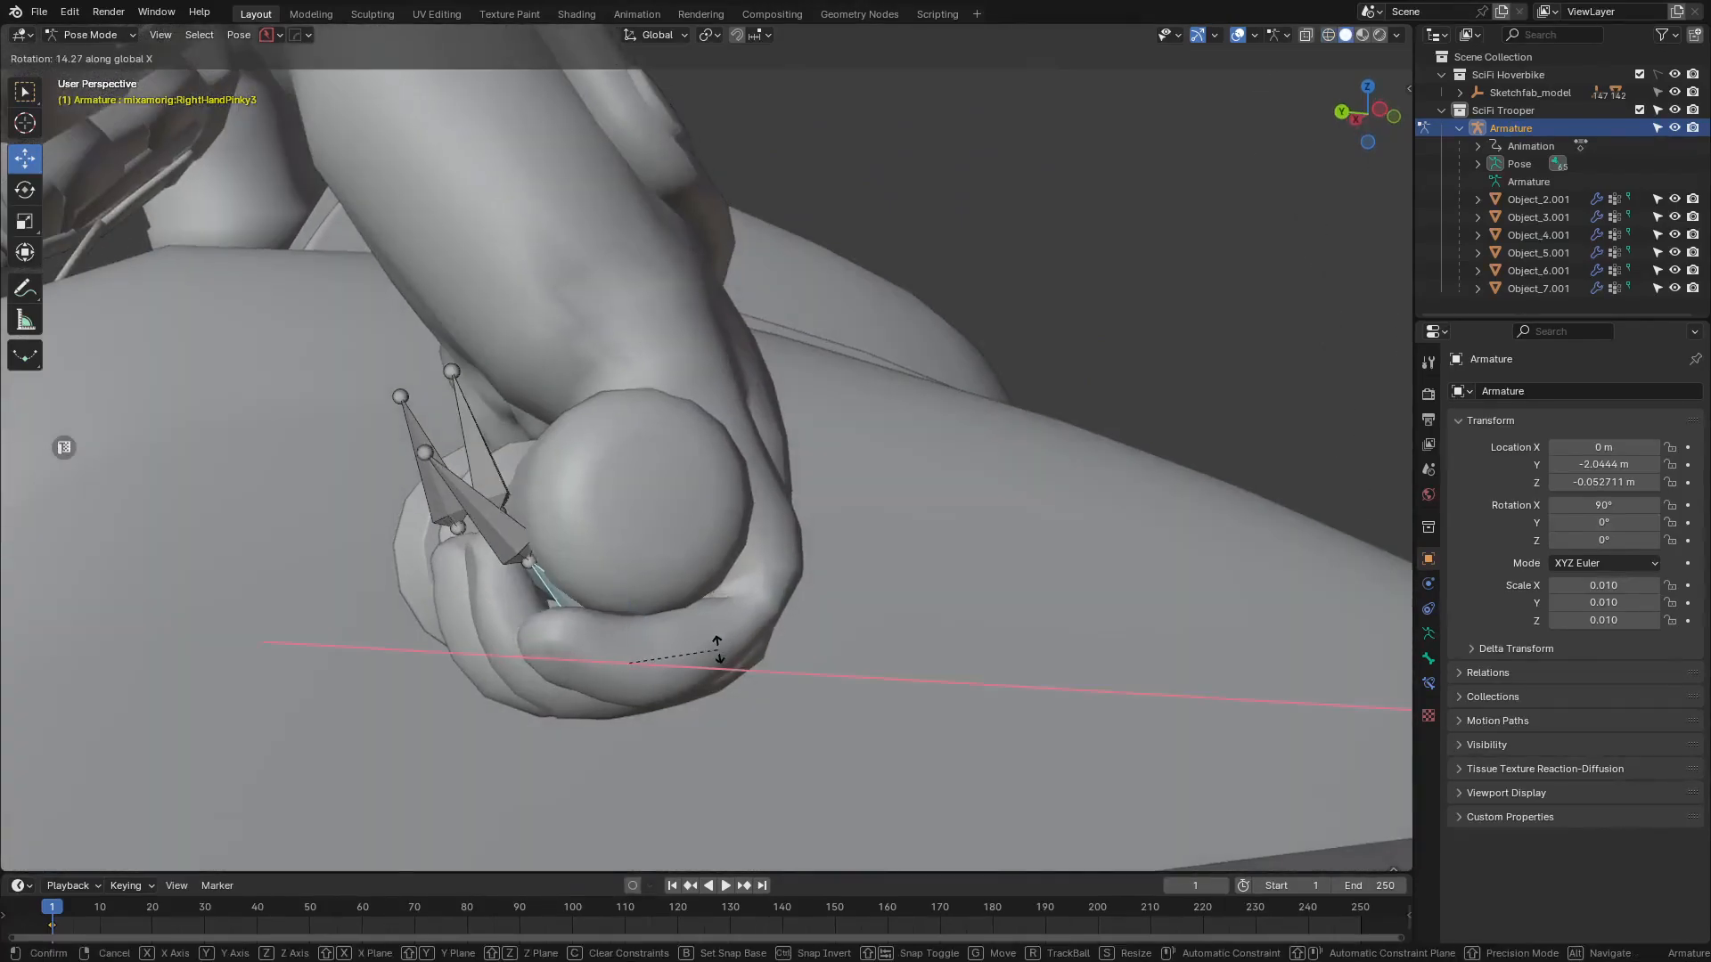
left_click(719, 658)
- Select the right thumb's base bone and rotate it around the global X axis to angle the thumb toward the handlebar
left_click(1194, 312)
middle_click_drag(1195, 312, 547, 591)
key("shift+z")
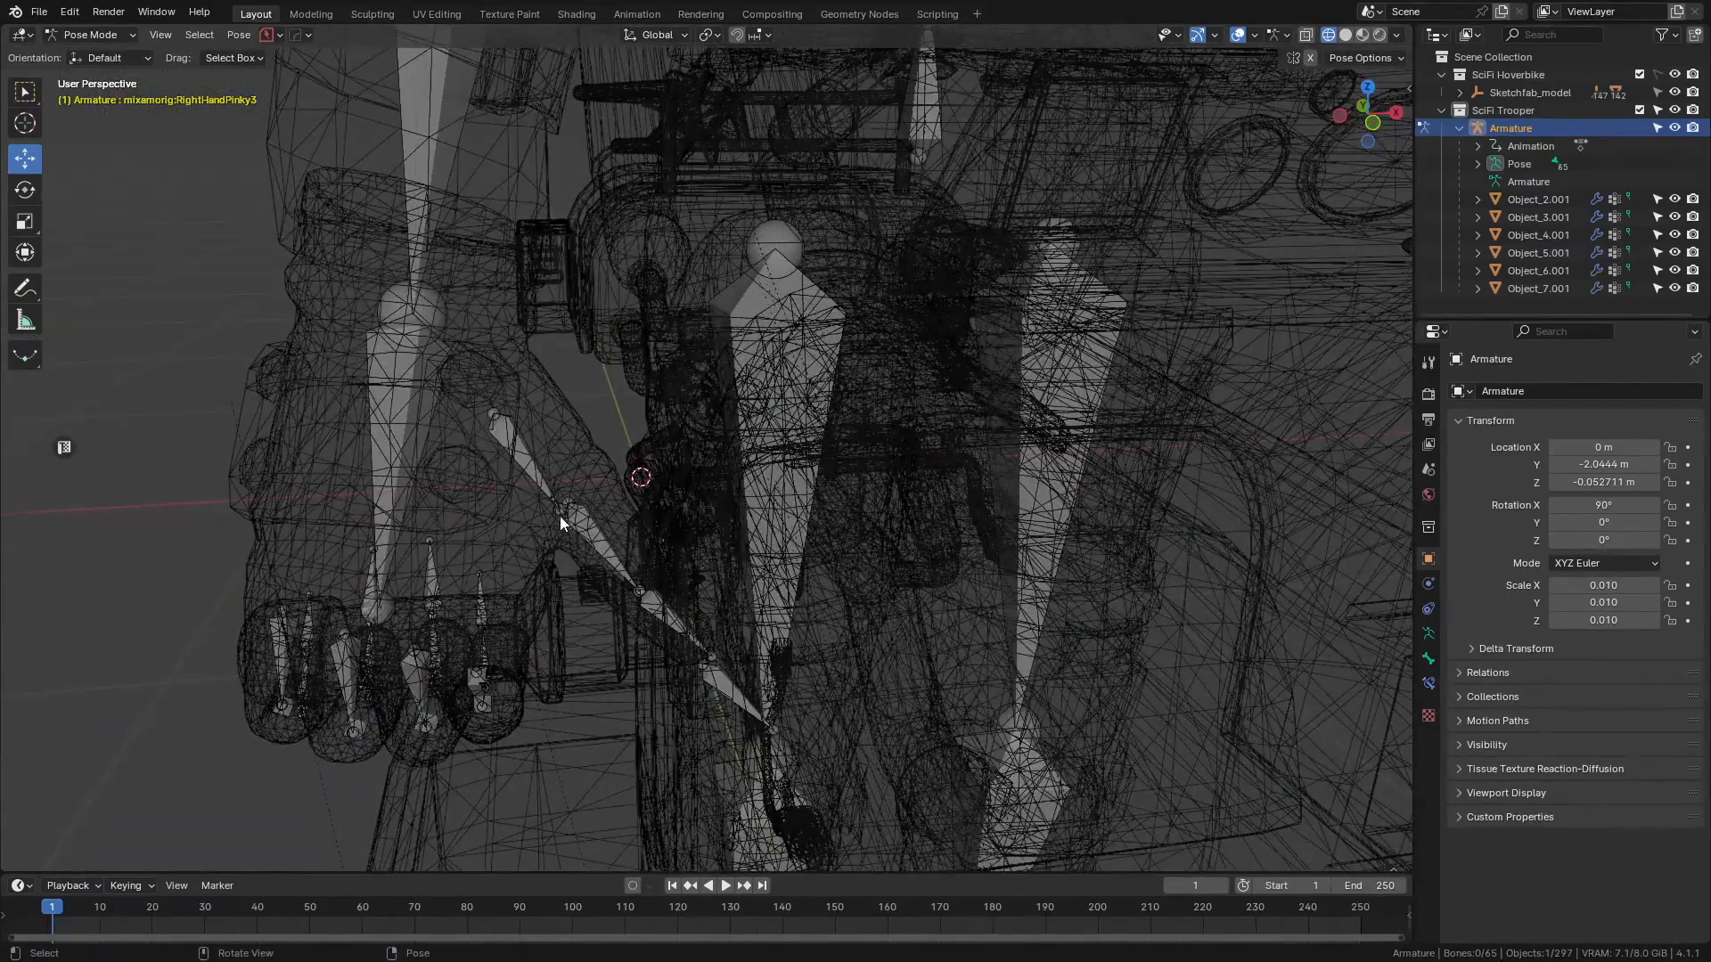
left_click(547, 476)
key("shift+z")
middle_click_drag(670, 549, 775, 567)
key("r")
key("x")
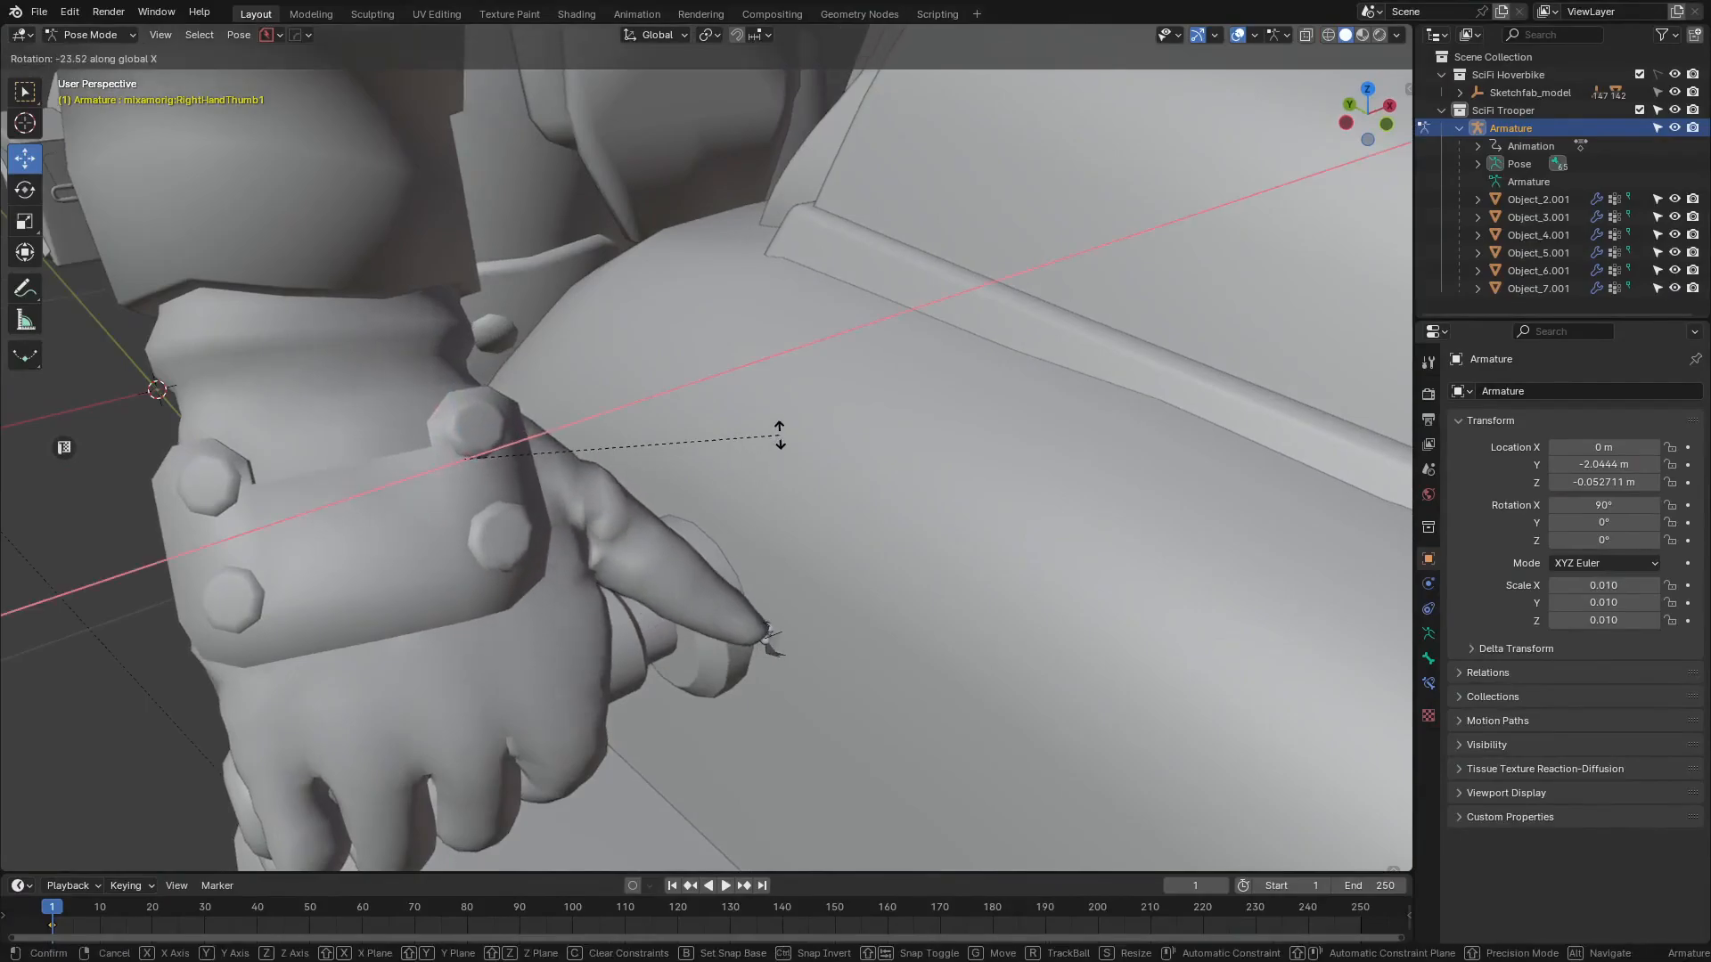
left_click(768, 448)
- Select the right thumb's middle bone and try rotating it around the global Z axis
scroll(778, 456, "down", 3)
key("z")
left_click(677, 495)
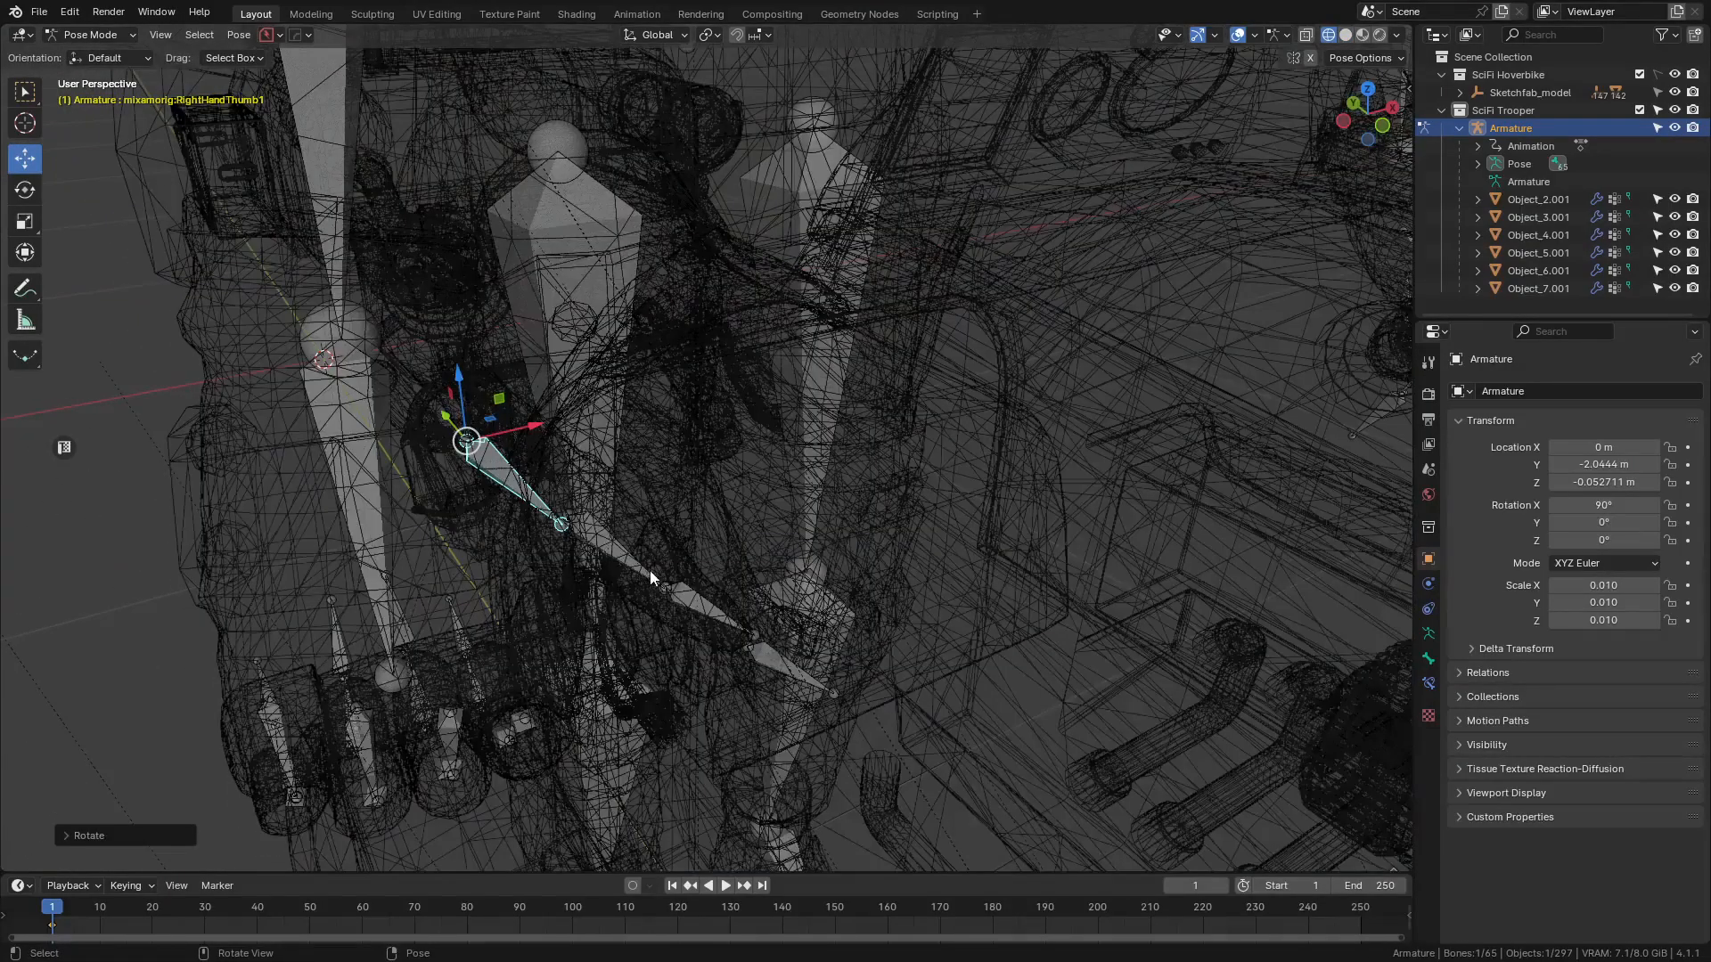
left_click(626, 565)
key("shift+z")
scroll(793, 473, "up", 3)
key("r")
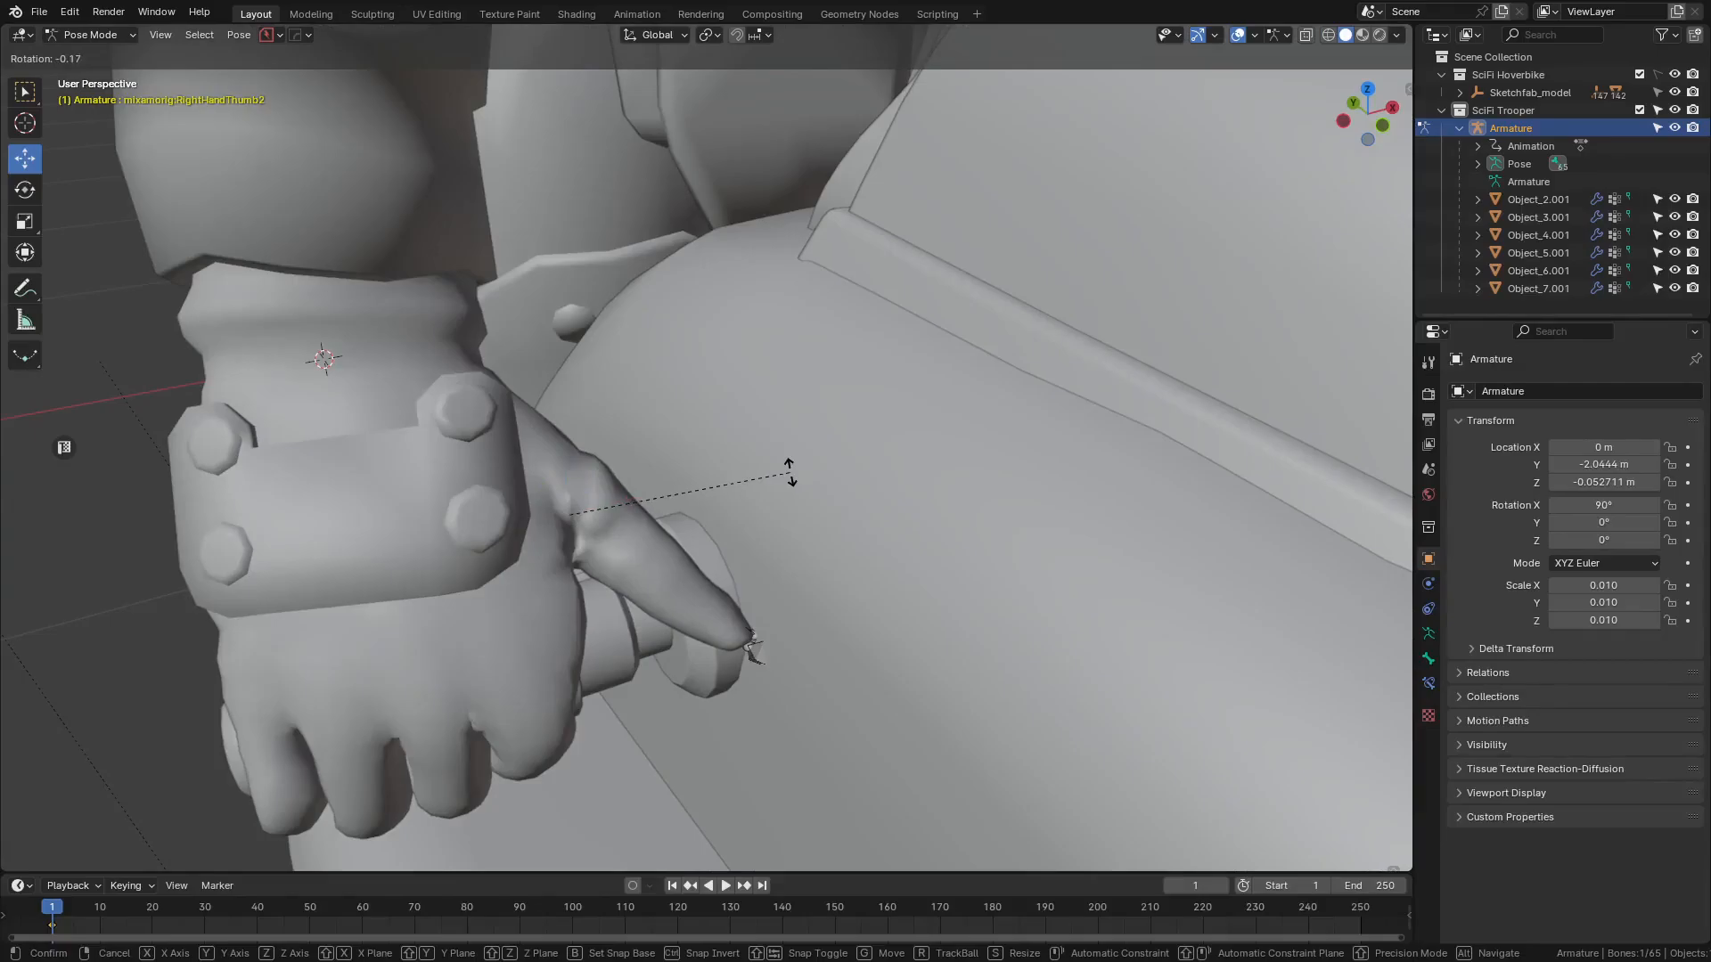
key("z")
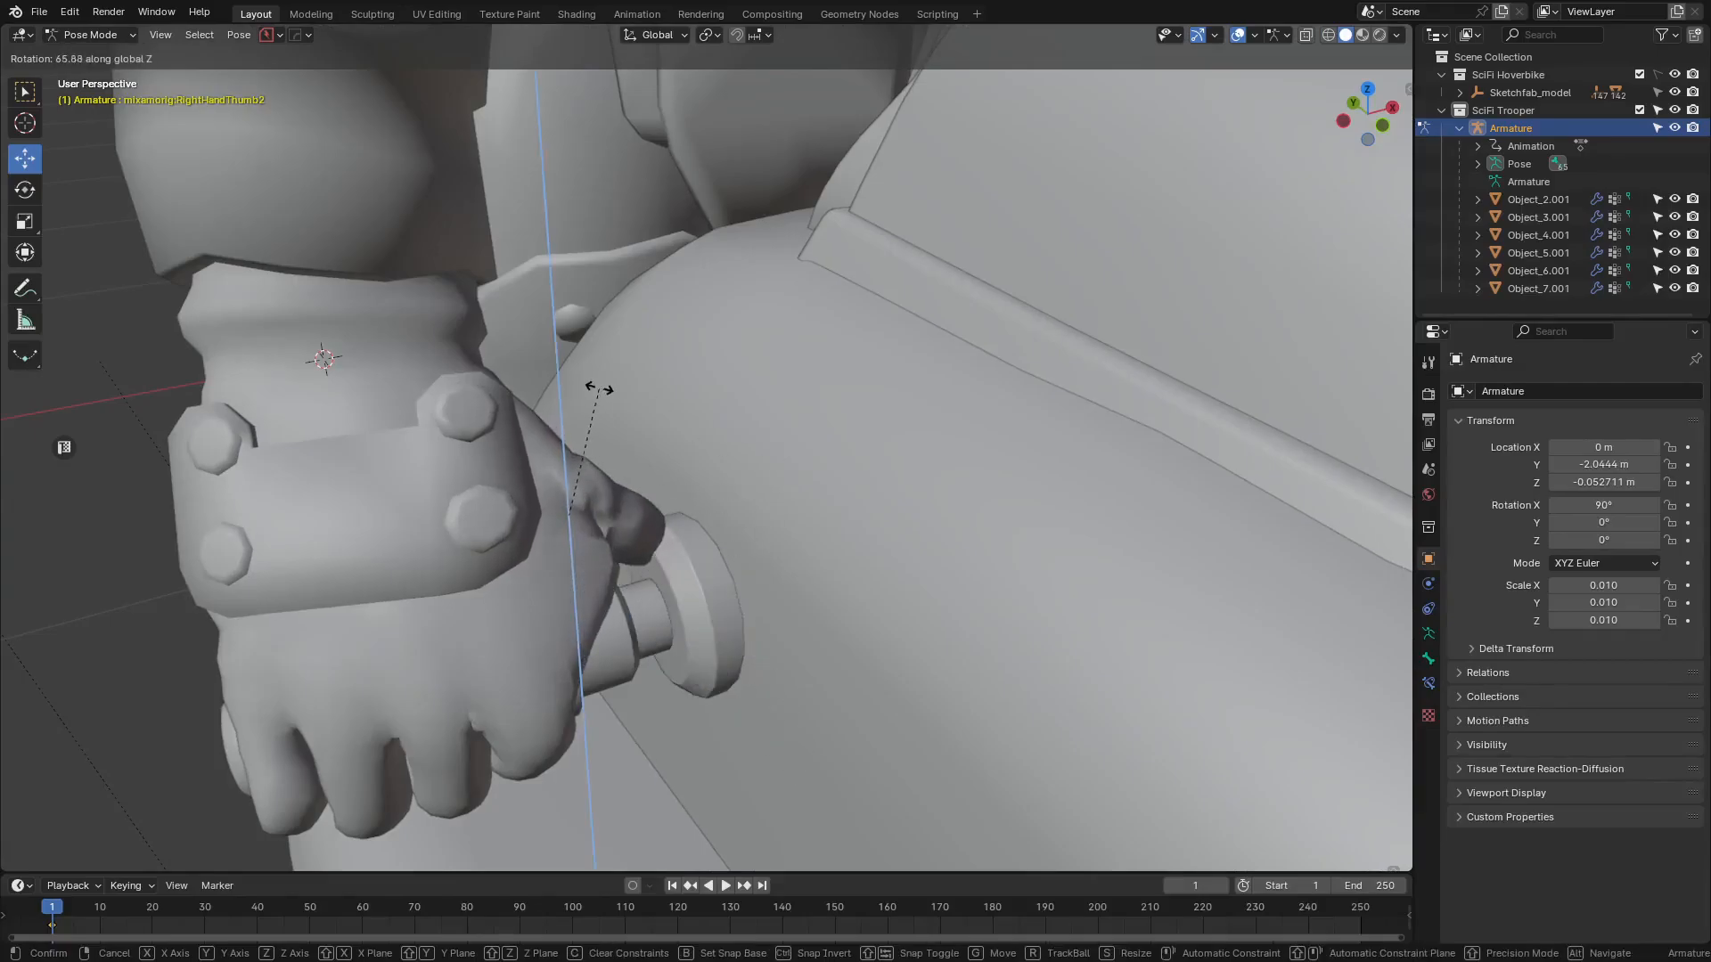
left_click(478, 433)
- Rotate the right thumb's middle bone around the global Z axis, judging its direction from above the handlebar
middle_click_drag(478, 433, 946, 453)
scroll(947, 453, "down", 5)
left_click(1041, 365)
middle_click_drag(1041, 367, 709, 489)
left_click(709, 488)
scroll(655, 500, "up", 5)
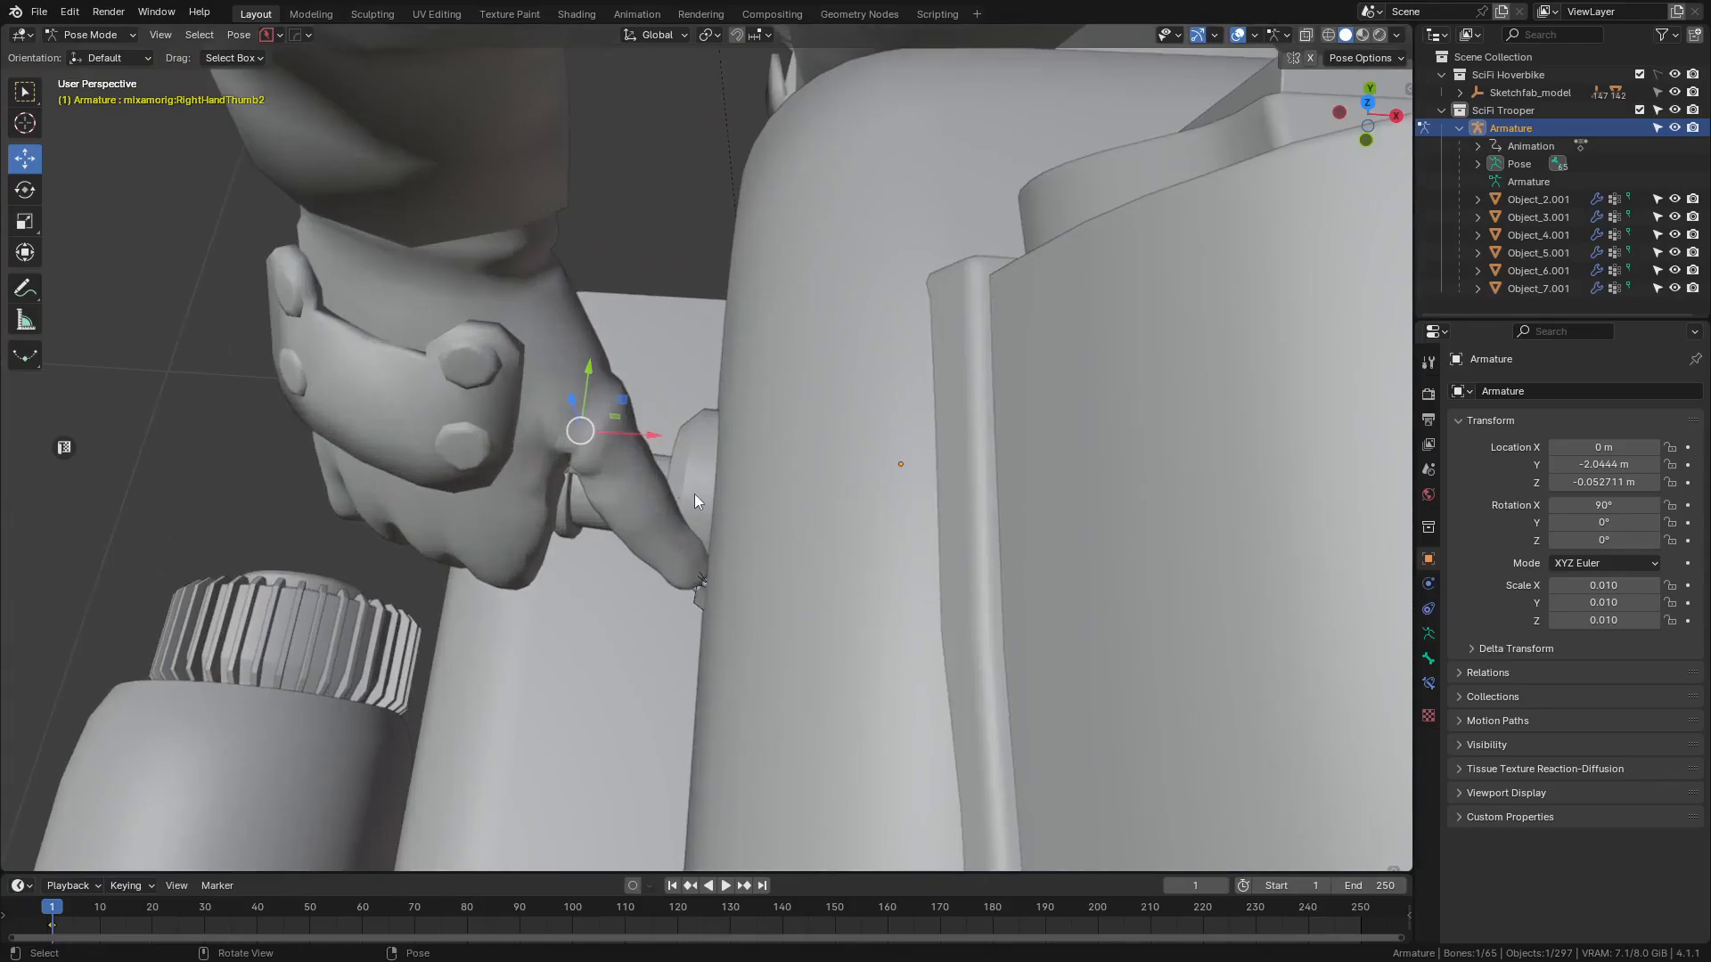
key("r")
key("z")
left_click(824, 412)
- Select the right thumb's third bone and rotate it around the global X axis to bend the thumb tip
key("shift+z")
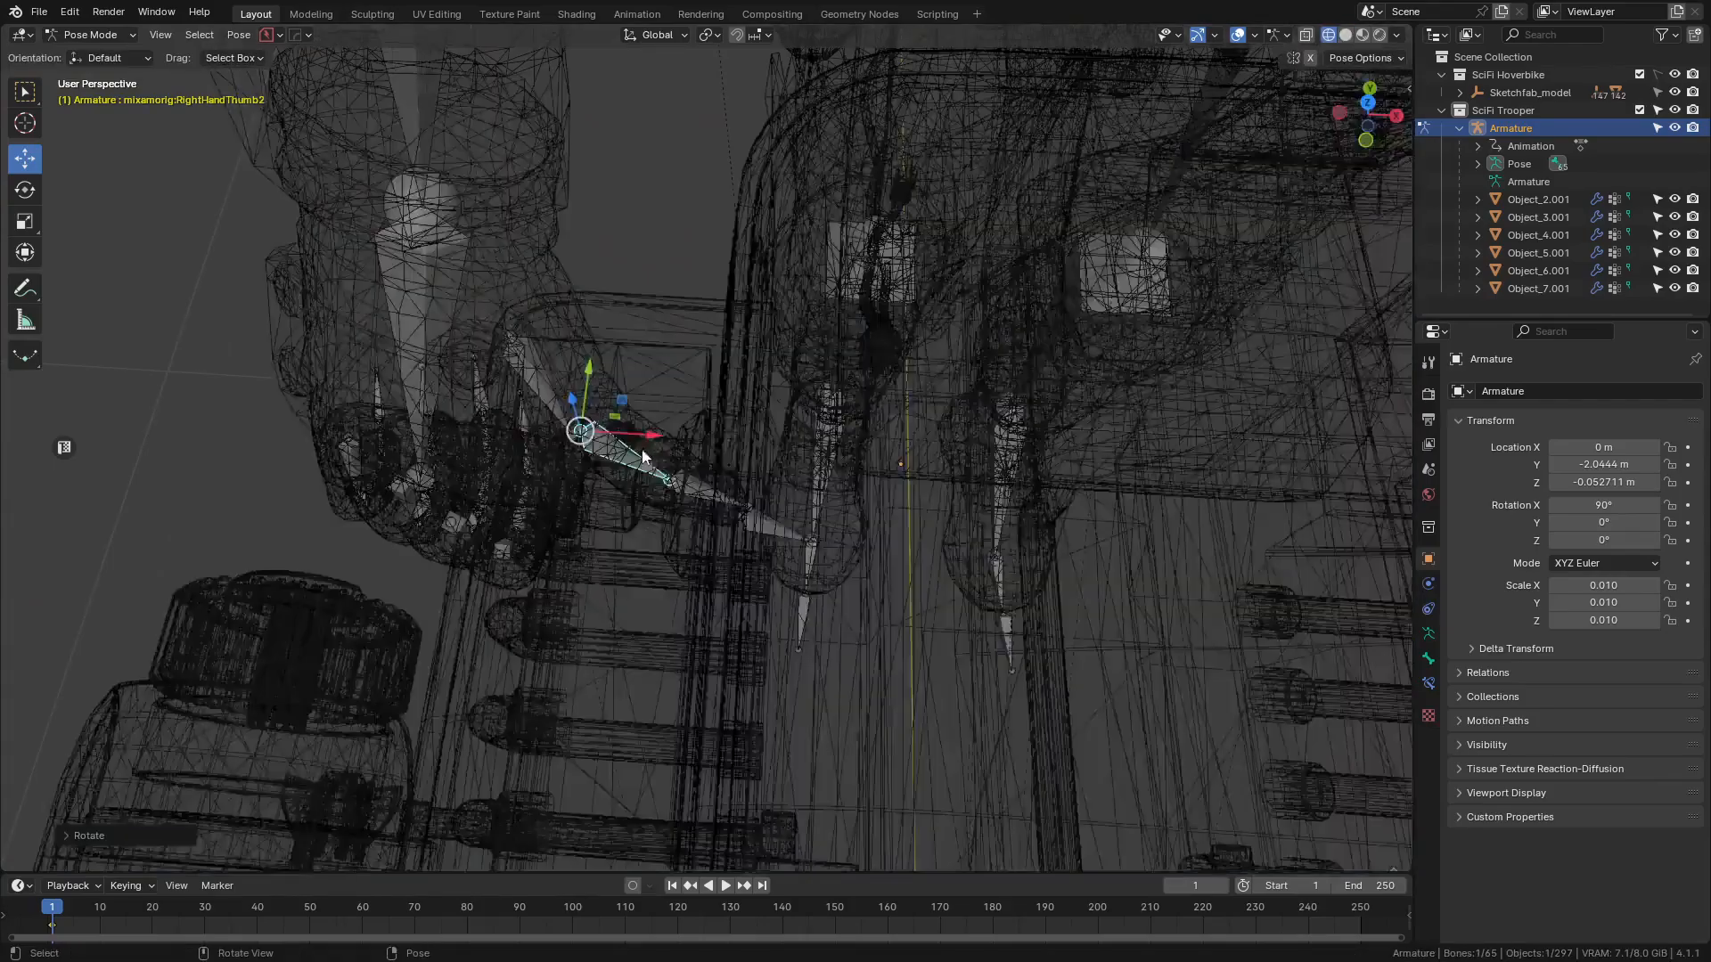
left_click(685, 522)
key("z")
left_click(903, 511)
key("r")
key("x")
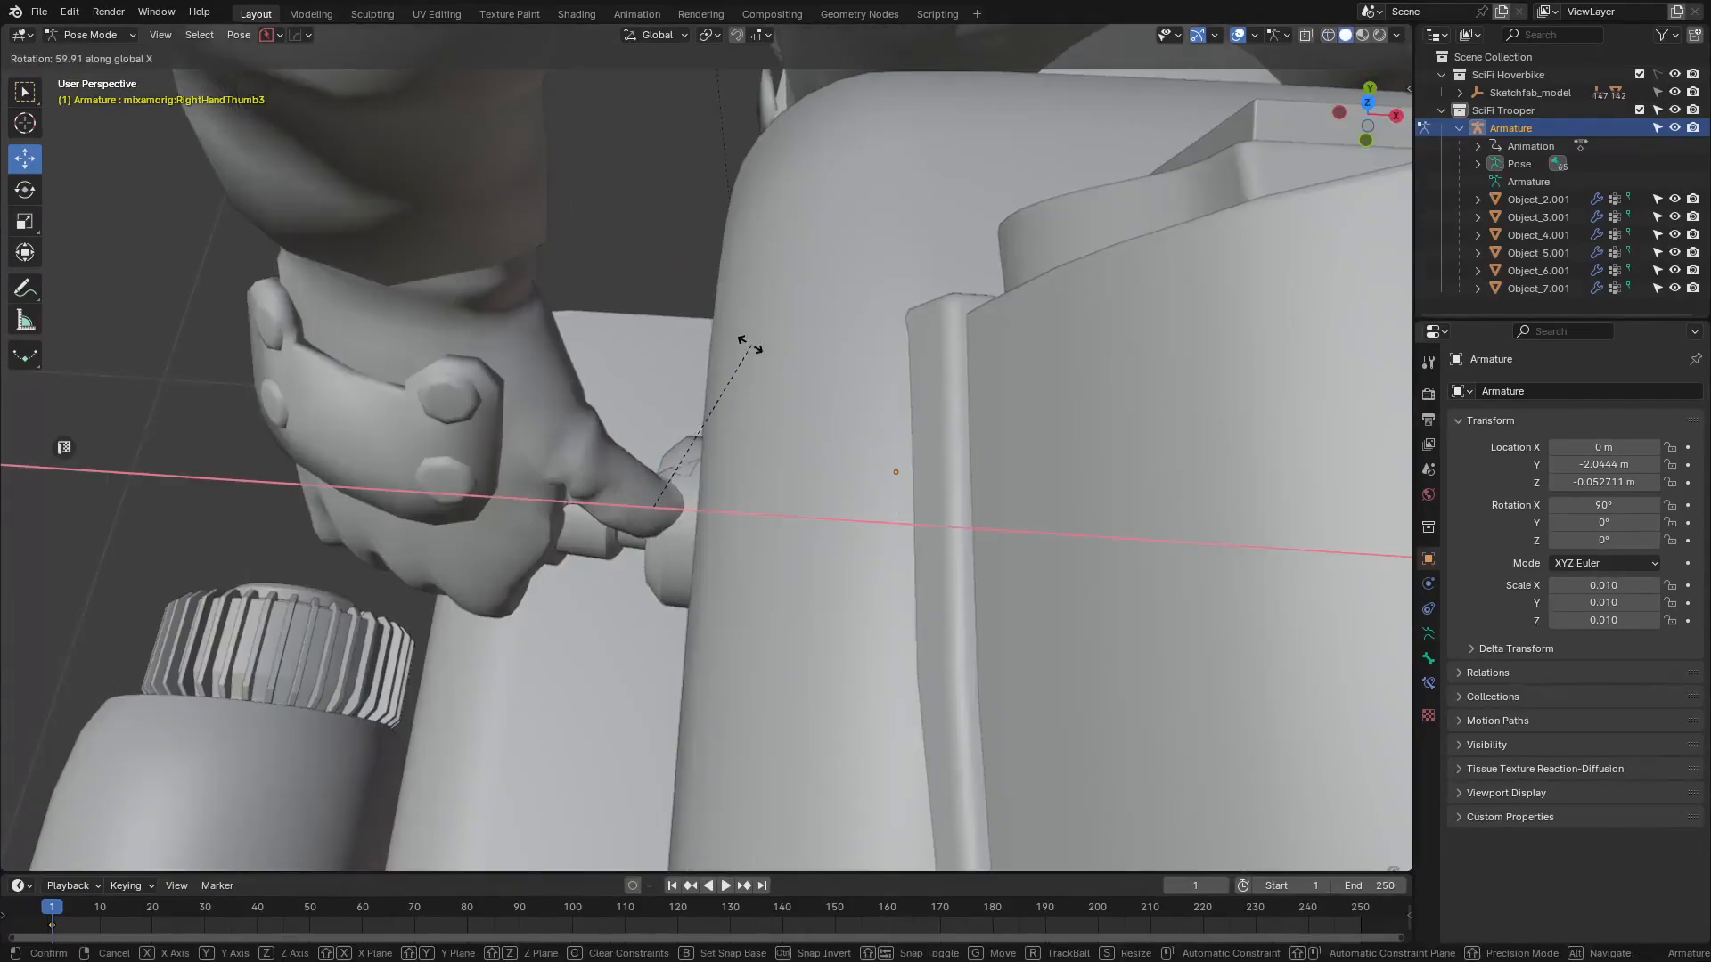
left_click(714, 337)
key("z")
left_click(864, 449)
- Reselect the right thumb's middle bone and rotate it around the global Z axis to reposition the bent thumb beside the grip
key("z")
left_click(342, 533)
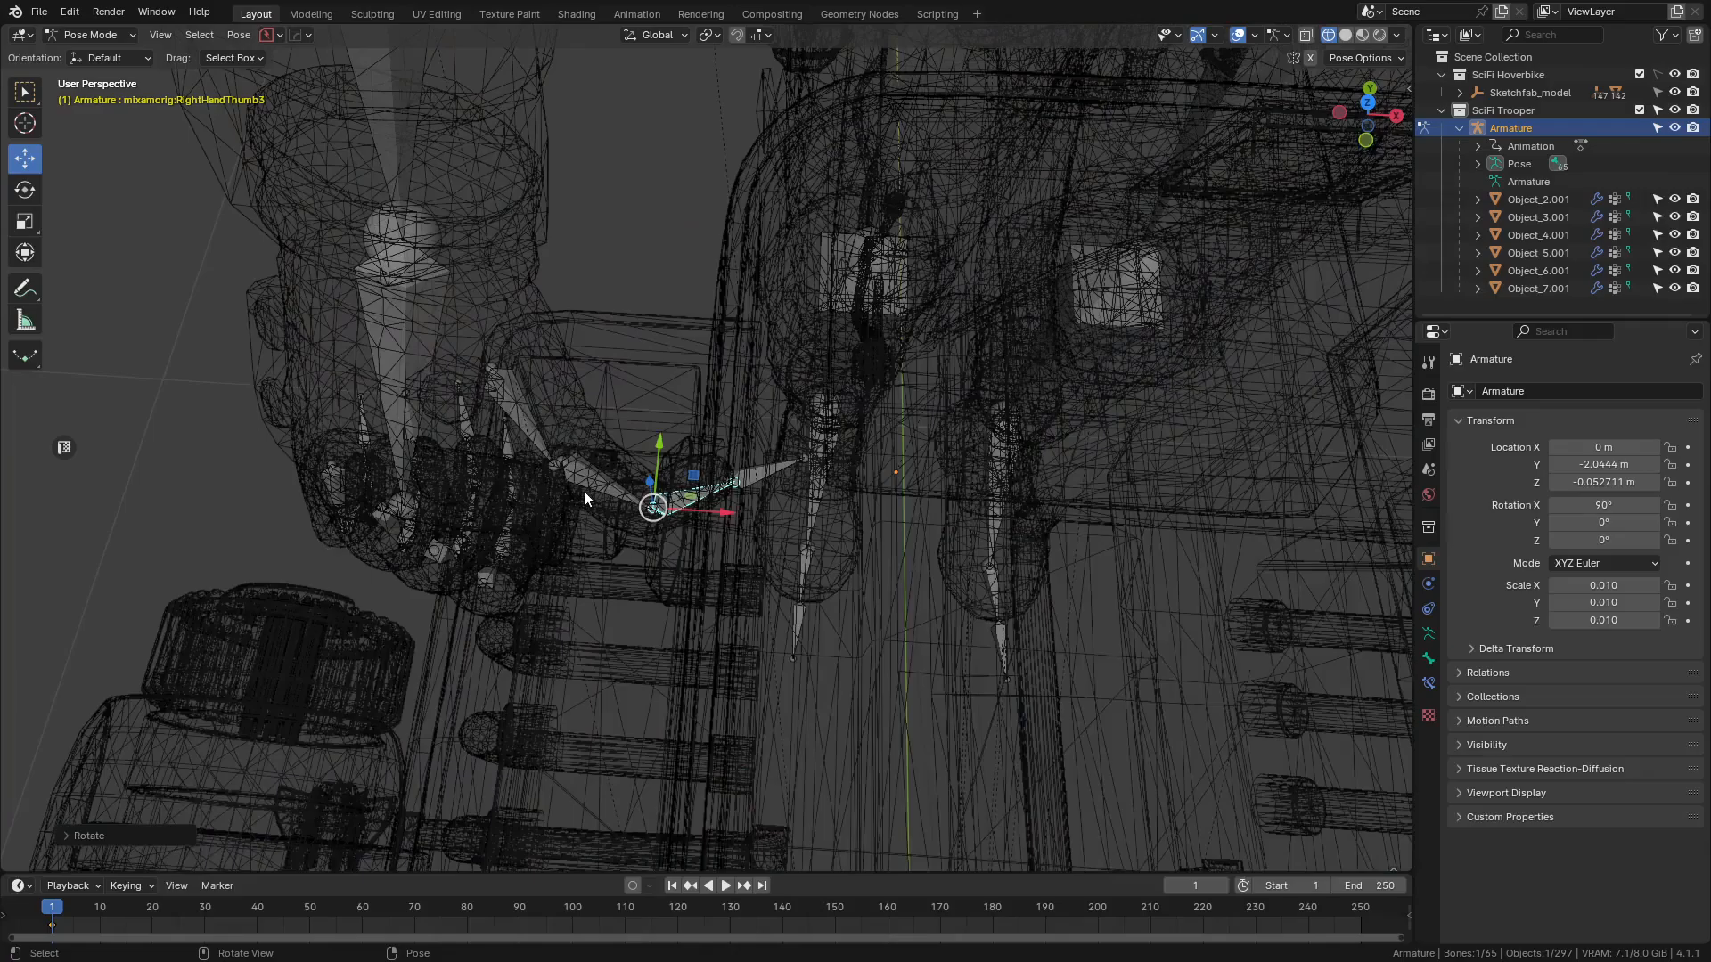
left_click(595, 487)
key("z")
left_click(859, 566)
key("r")
key("z")
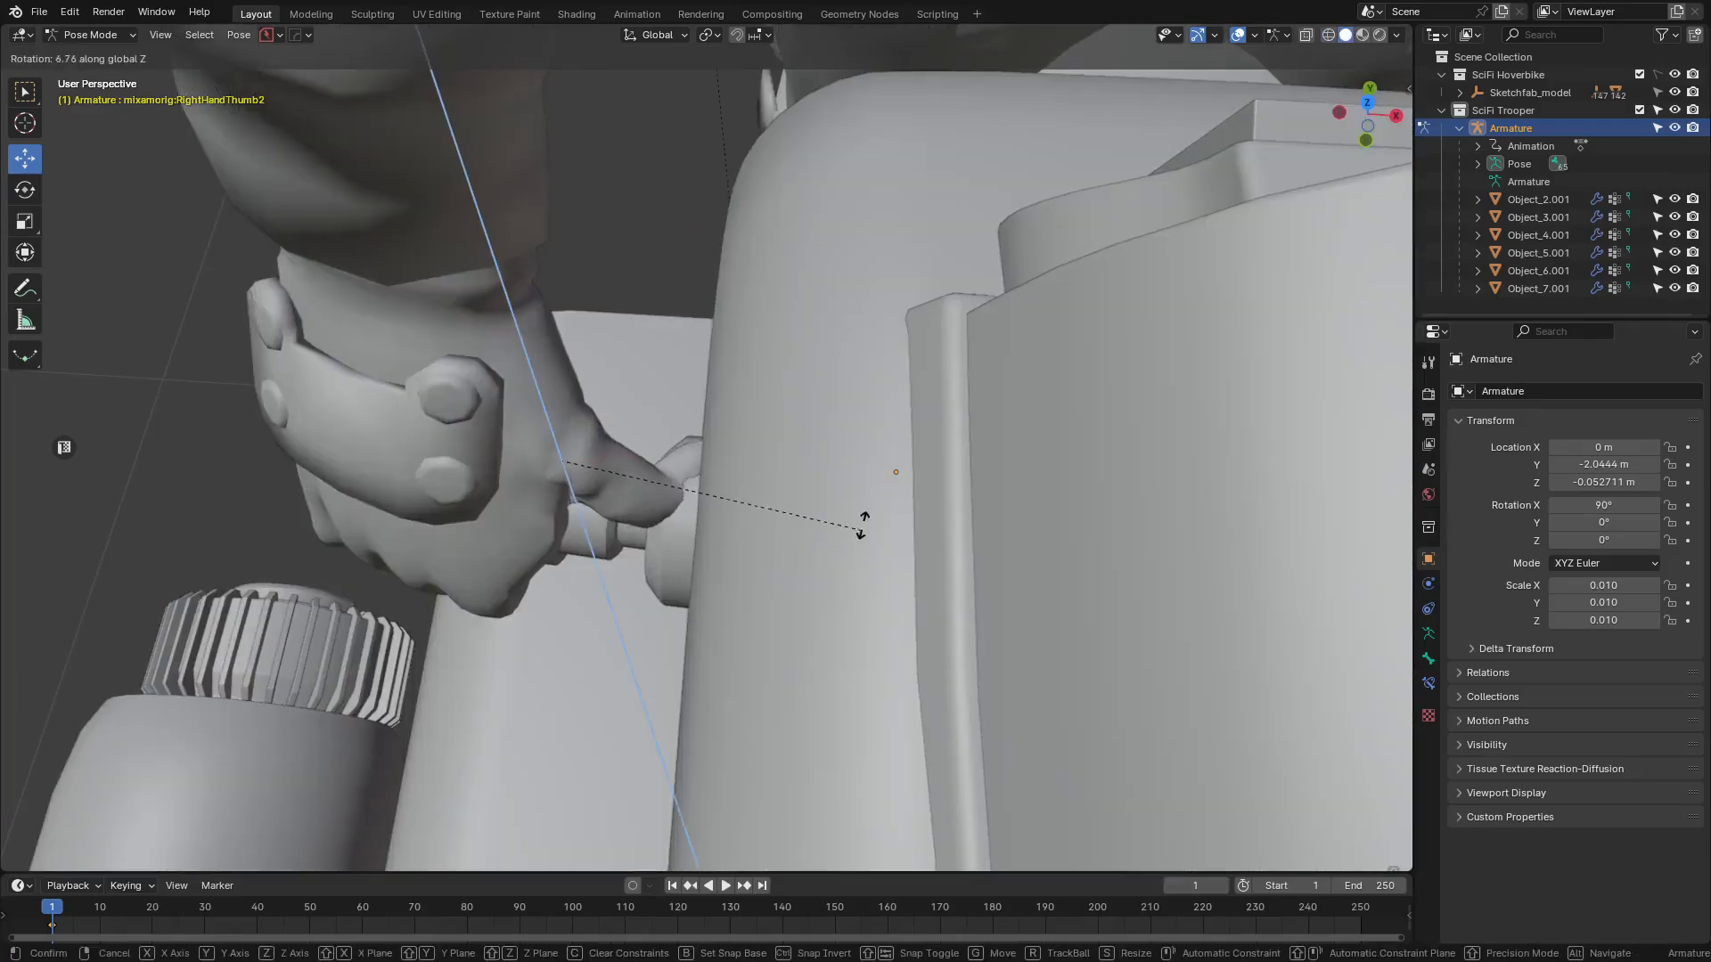
left_click(790, 359)
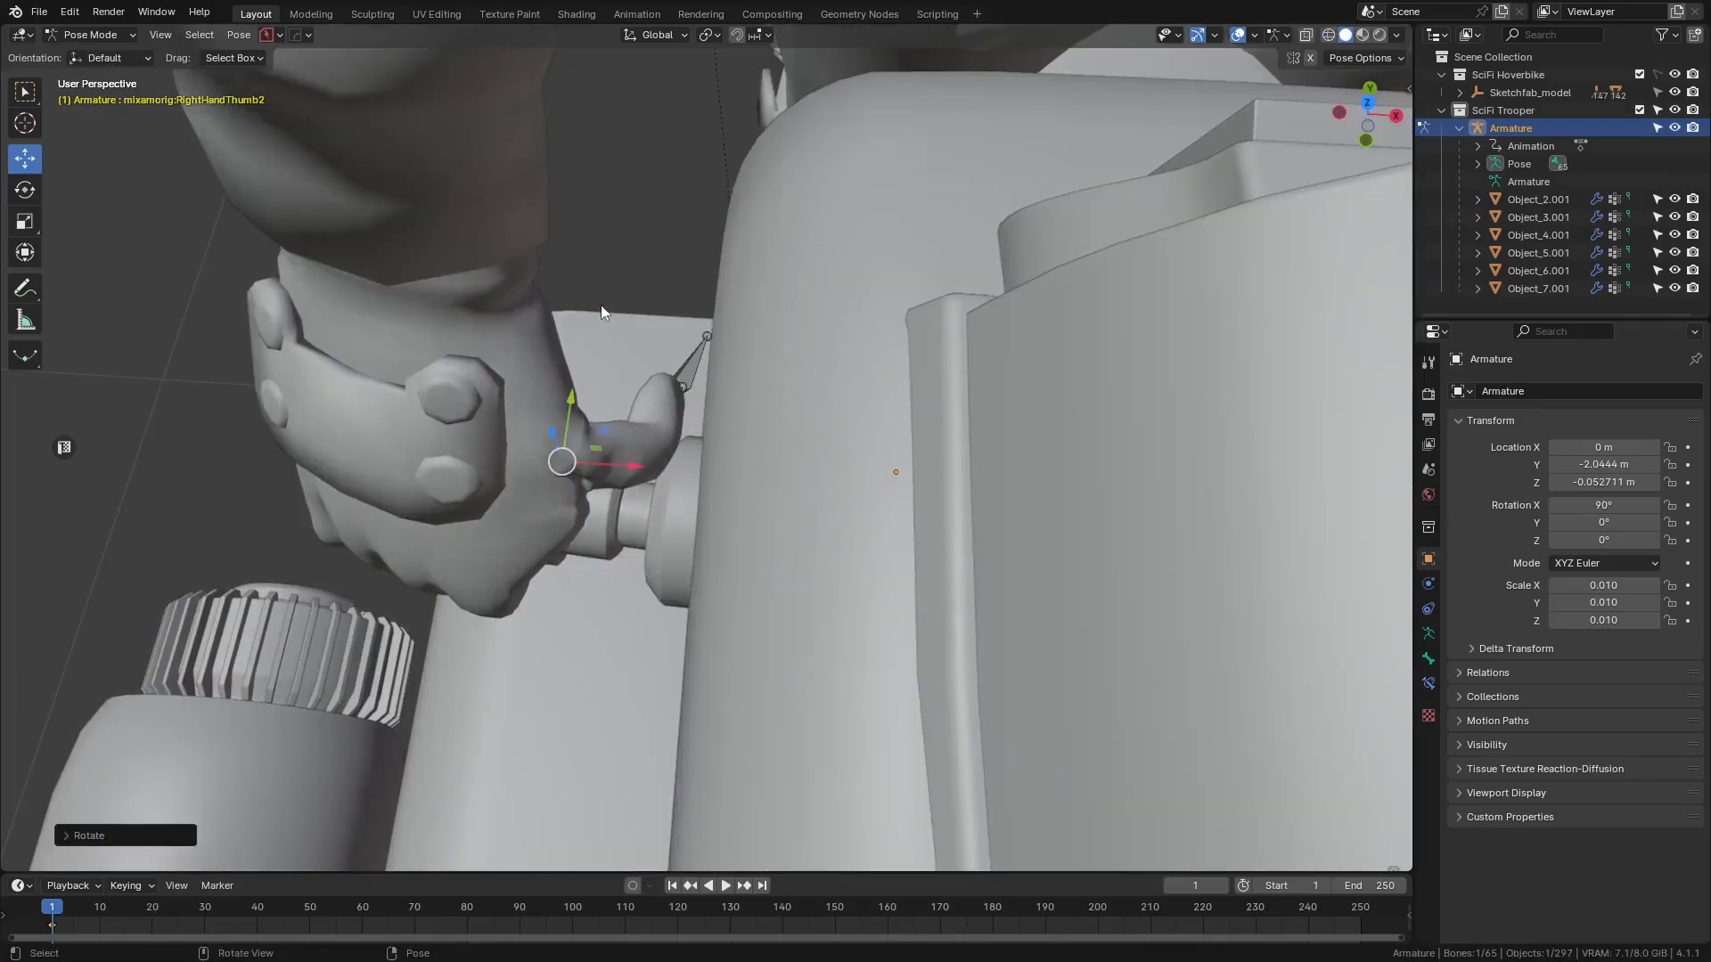
- Examine the trooper's overall pose on the hoverbike from several angles
middle_click_drag(562, 411, 837, 466)
scroll(836, 459, "down", 4)
left_click_drag(835, 460, 462, 468, "alt")
scroll(466, 468, "down", 5)
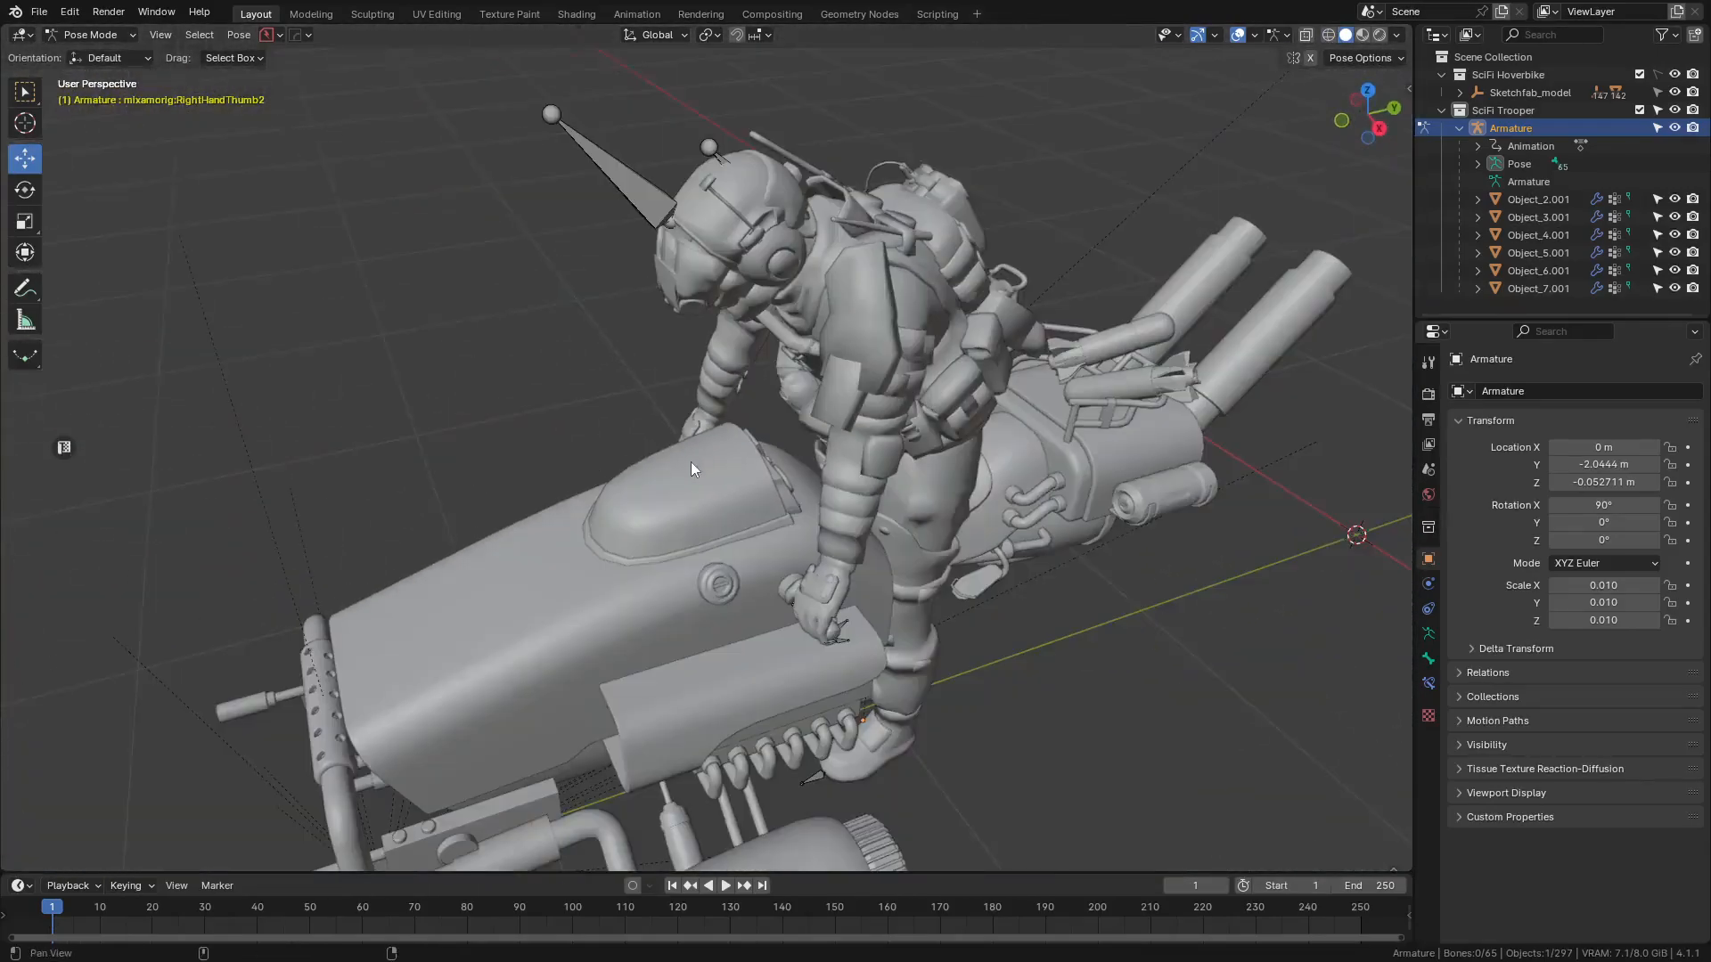
left_click_drag(691, 462, 601, 417, "alt")
left_click_drag(615, 512, 640, 515, "alt")
scroll(571, 519, "up", 2)
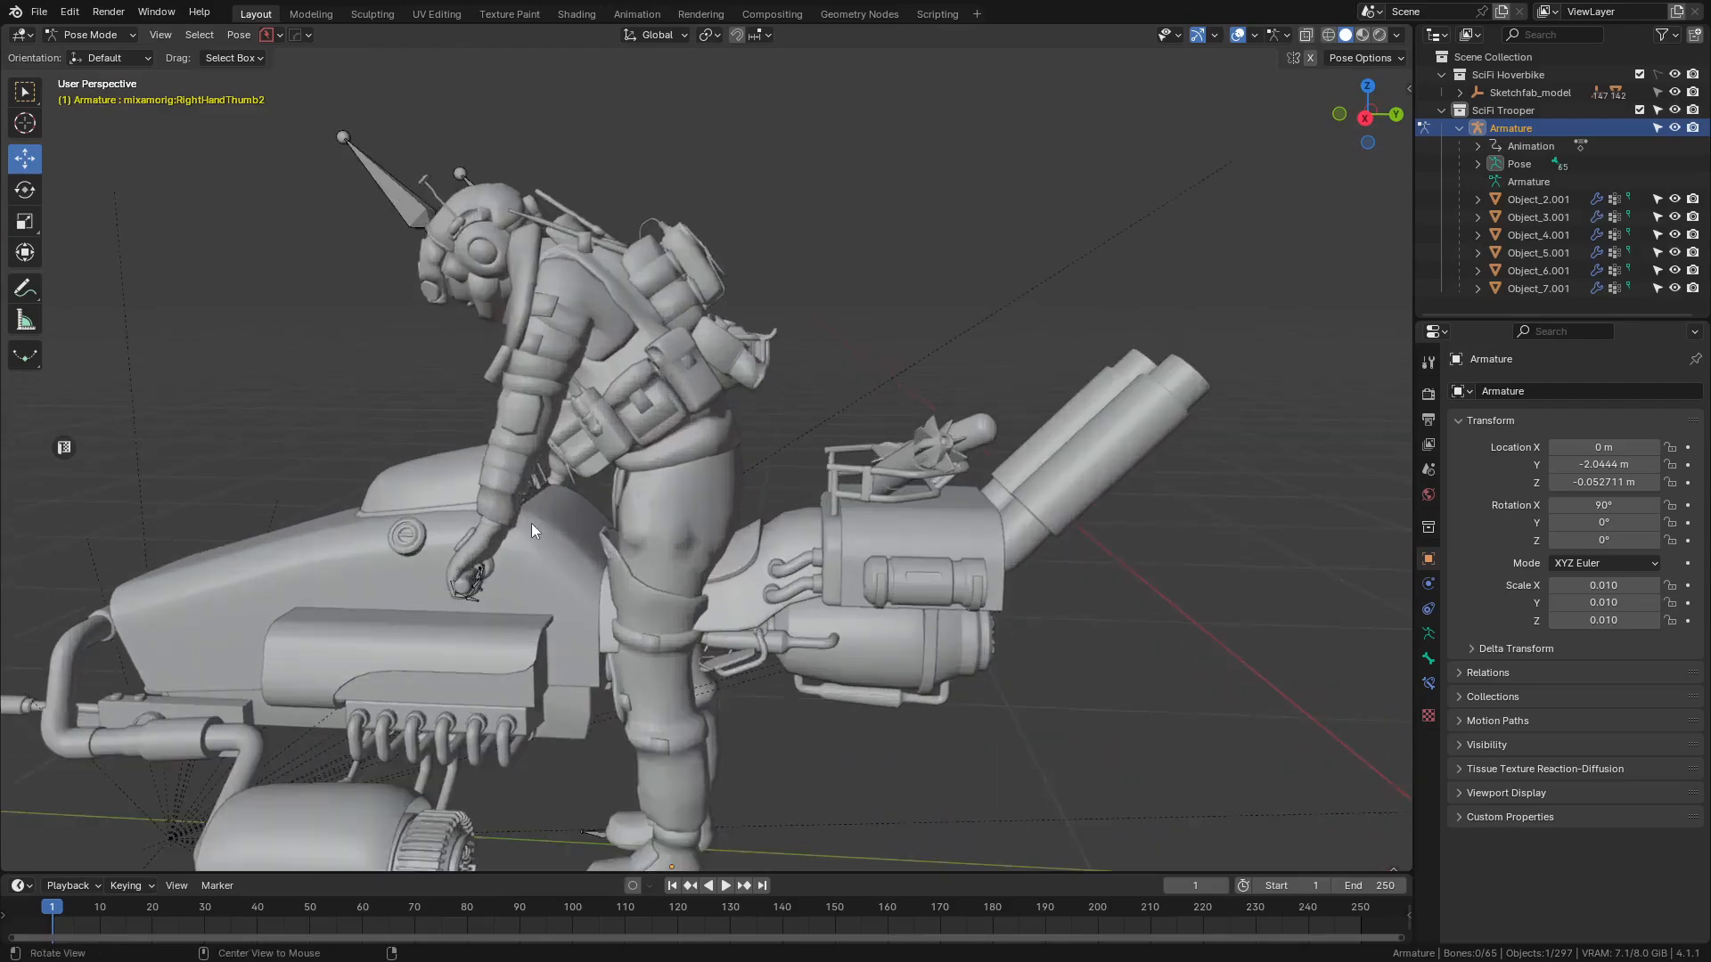
left_click_drag(531, 523, 623, 538, "alt")
left_click_drag(714, 566, 768, 627, "alt")
scroll(768, 627, "down", 2)
middle_click_drag(766, 615, 741, 570)
- Select the left upper leg bone and rotate it about 46° in the top view to twist the leg outward
key("KP_3")
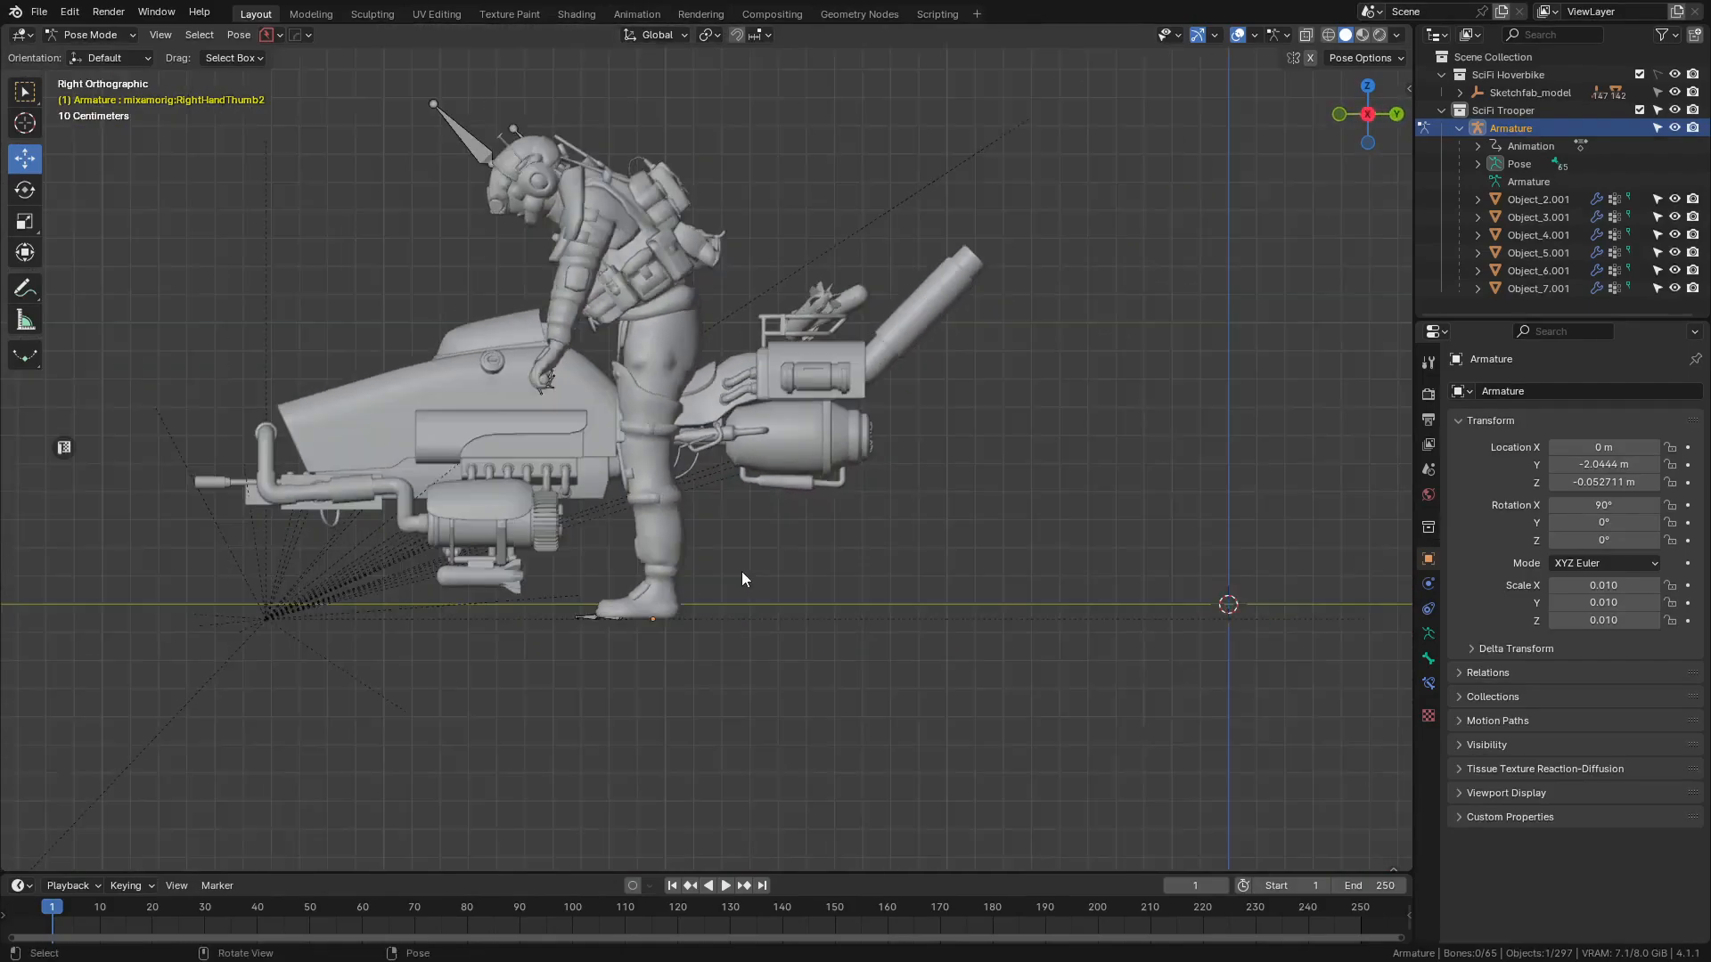
scroll(736, 572, "up", 3)
key("z")
left_click(664, 449)
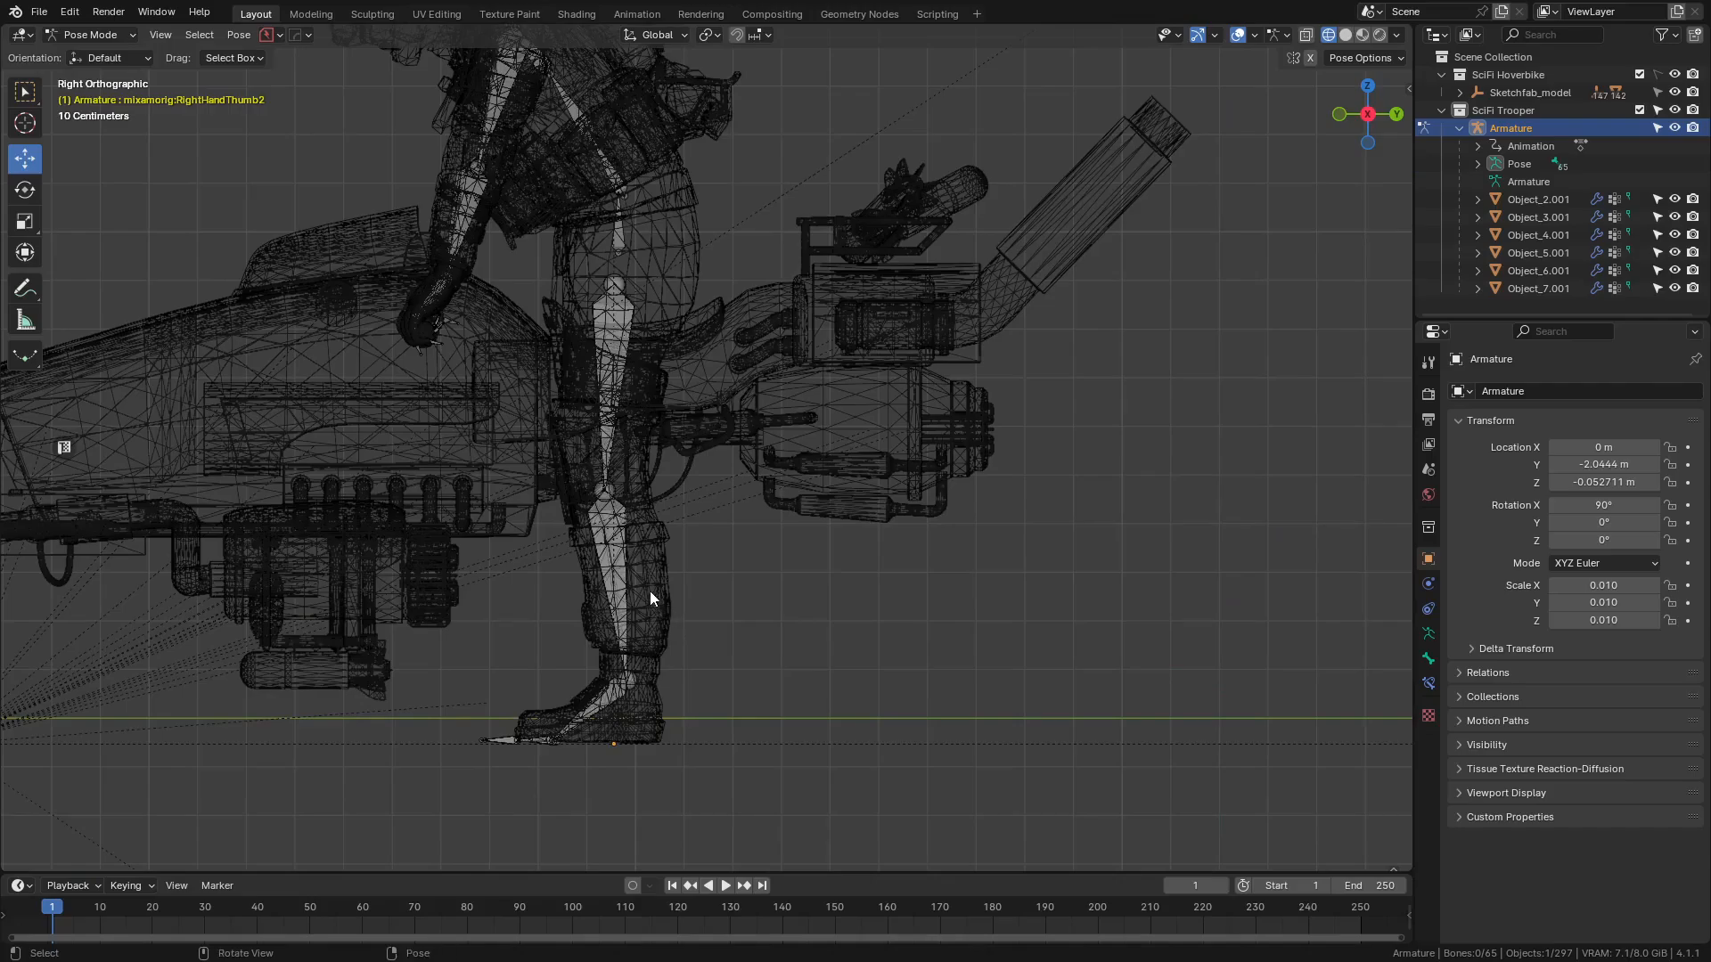
scroll(963, 651, "up", 1)
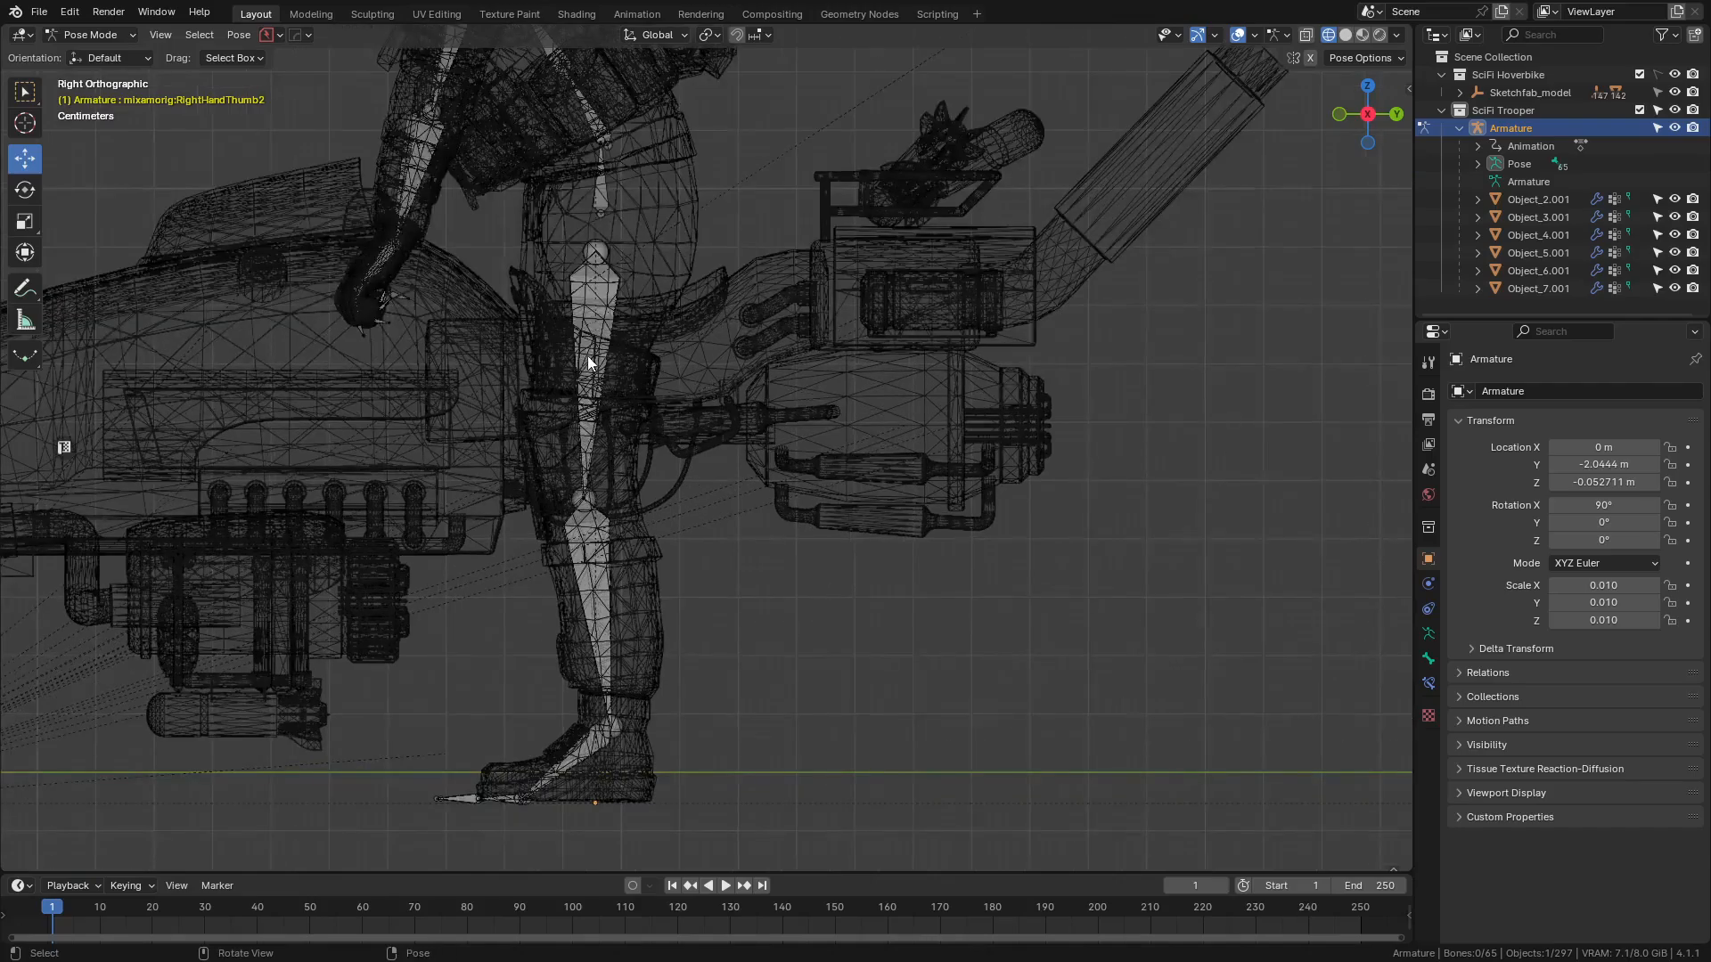
left_click(586, 355)
key("z")
left_click(800, 511)
middle_click_drag(797, 519, 826, 515, "shift")
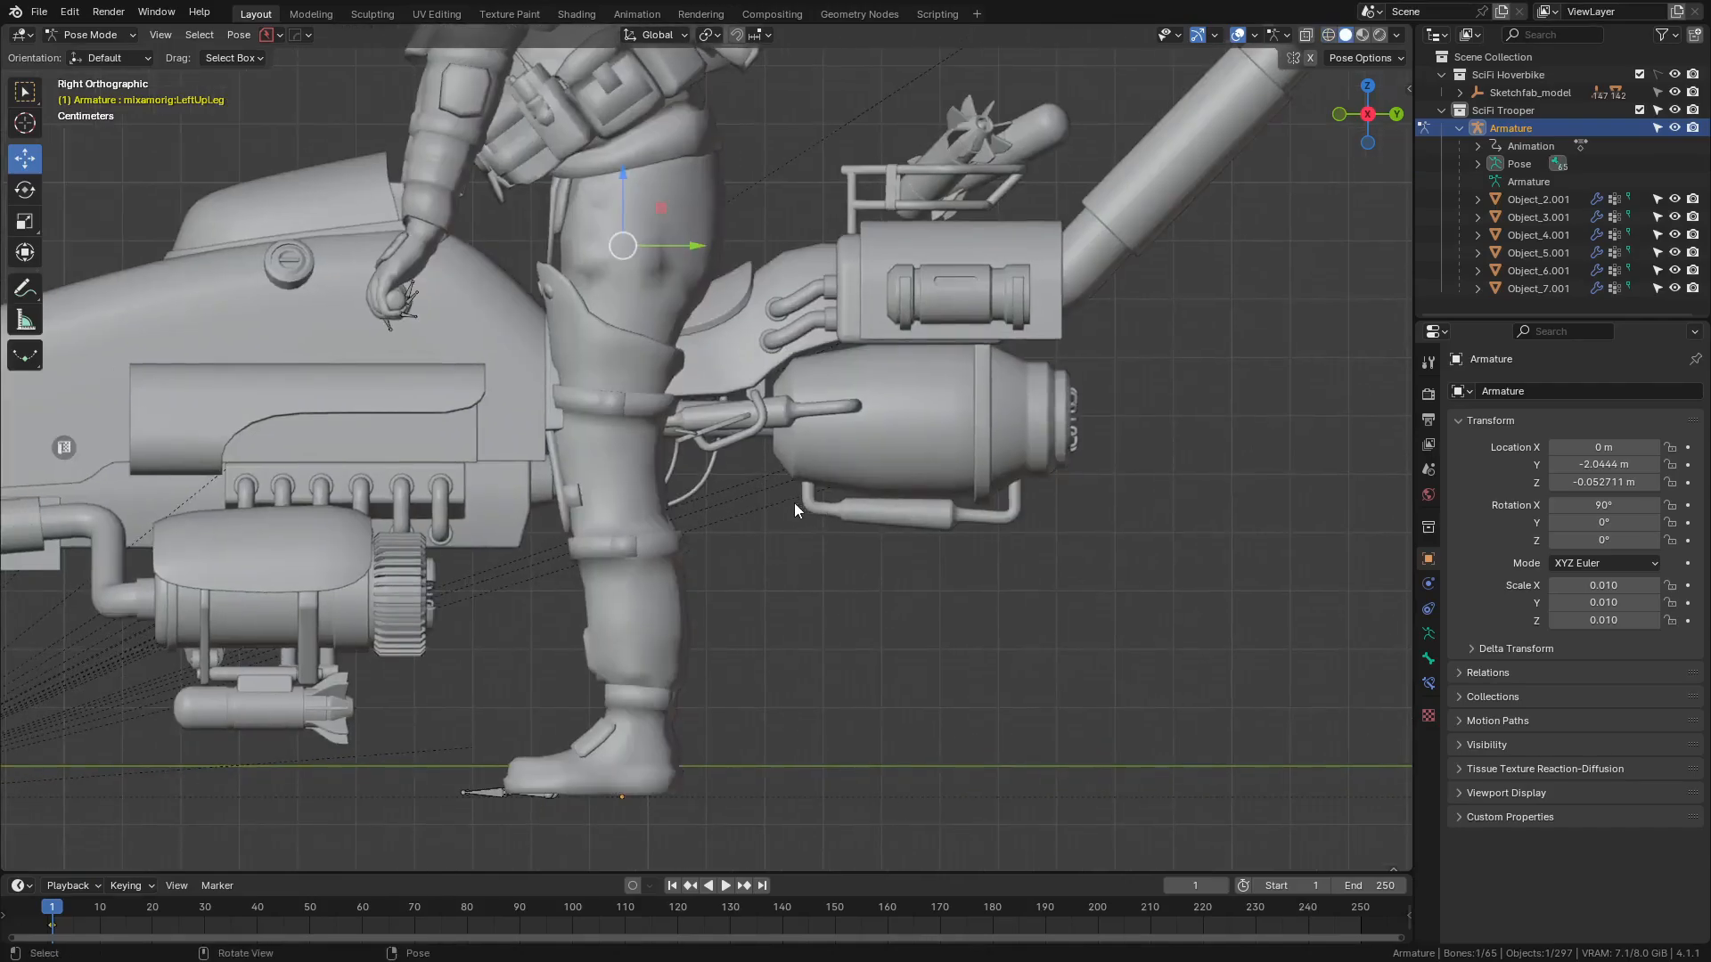
key("KP_7")
middle_click_drag(1133, 533, 799, 386, "shift")
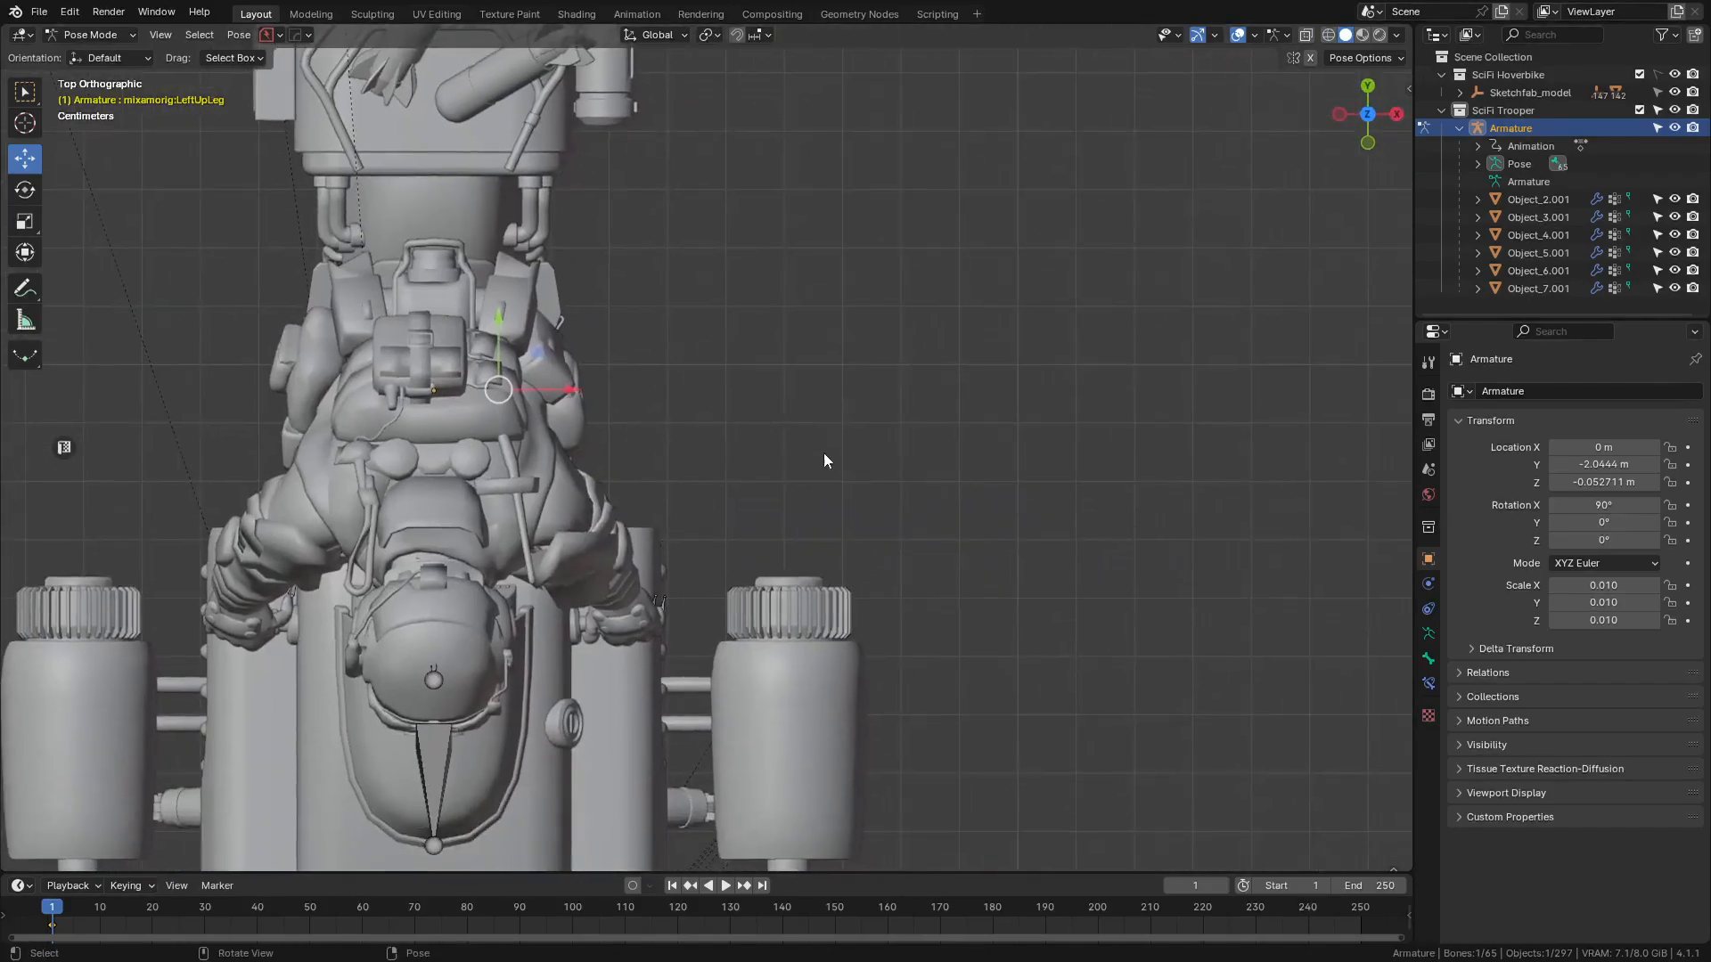
scroll(823, 460, "up", 3)
key("shift+z")
key("r")
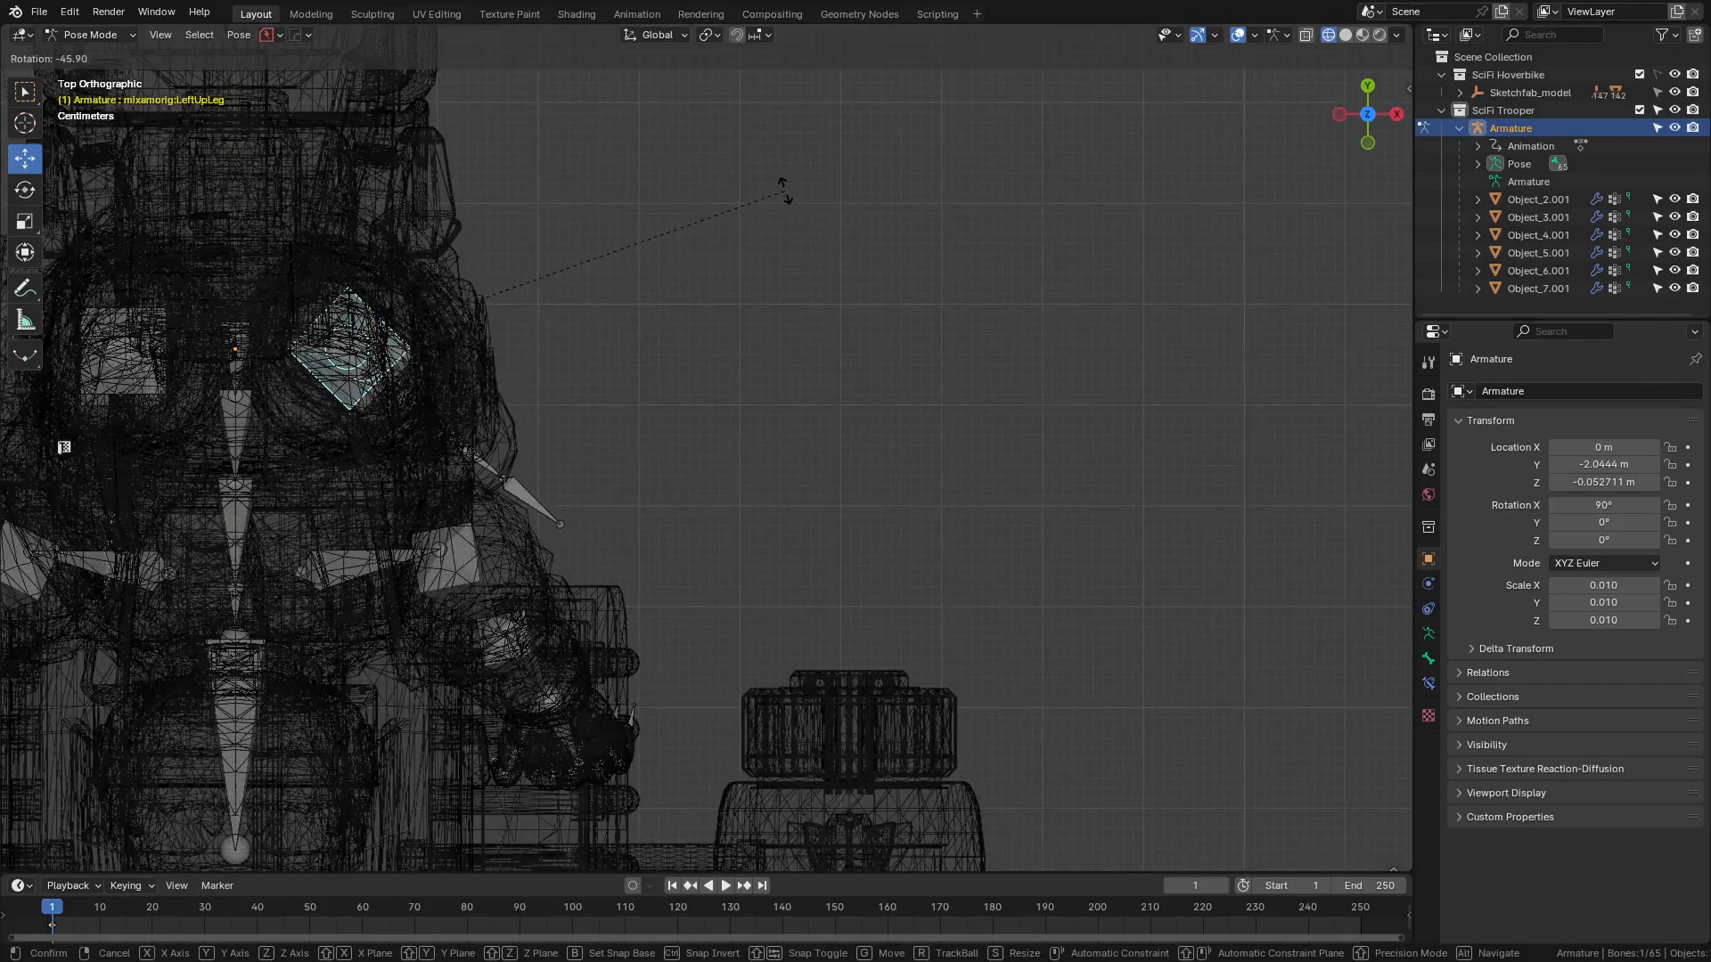
left_click(764, 199)
- Rotate the left upper leg bone about 35° in the front view to spread the leg away from the hoverbike
key("KP_1")
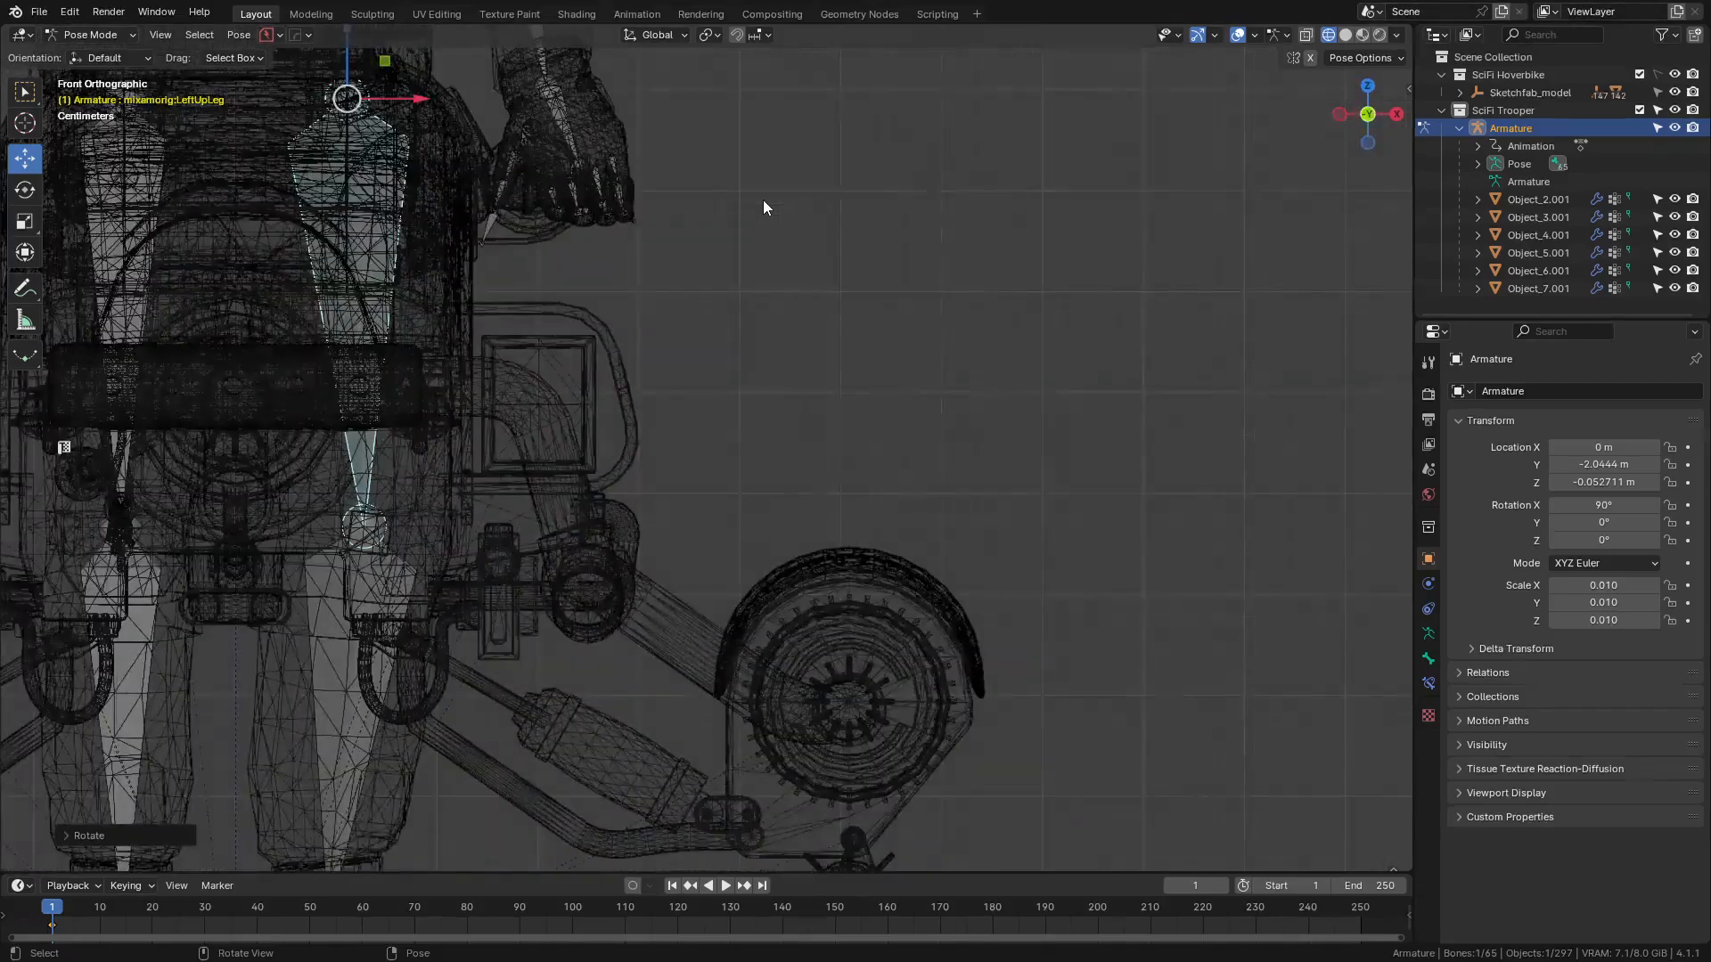
scroll(622, 382, "down", 3)
middle_click_drag(623, 381, 627, 451, "shift")
scroll(721, 445, "up", 2)
key("r")
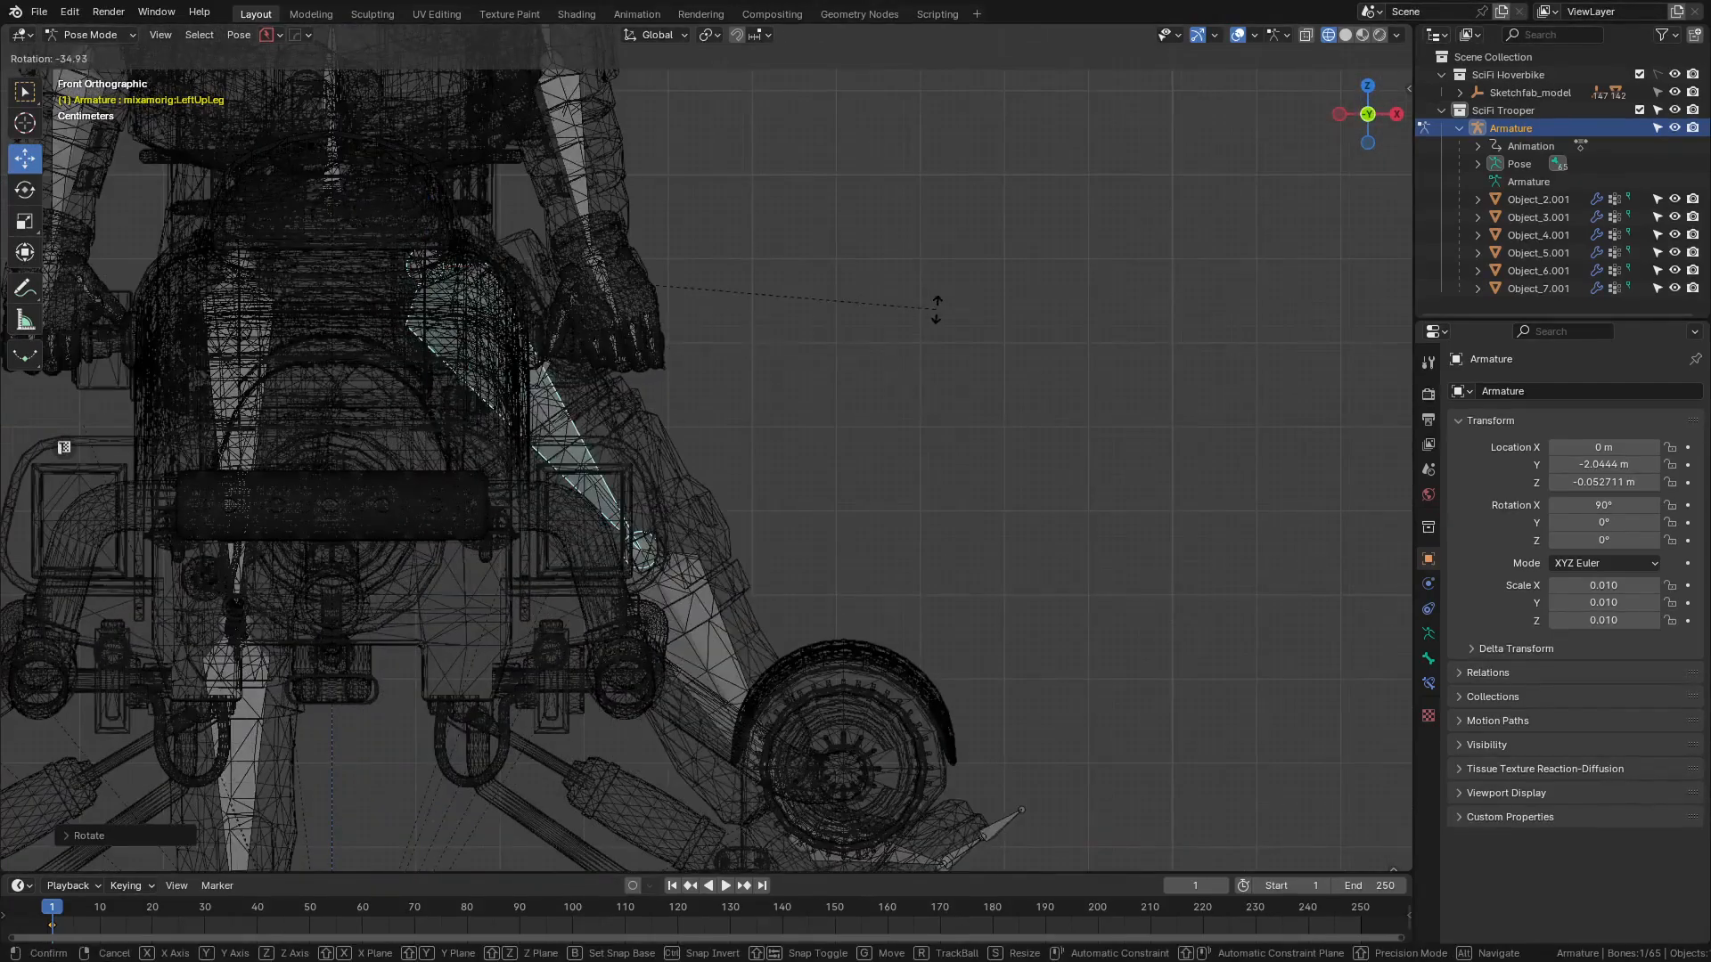
left_click(935, 303)
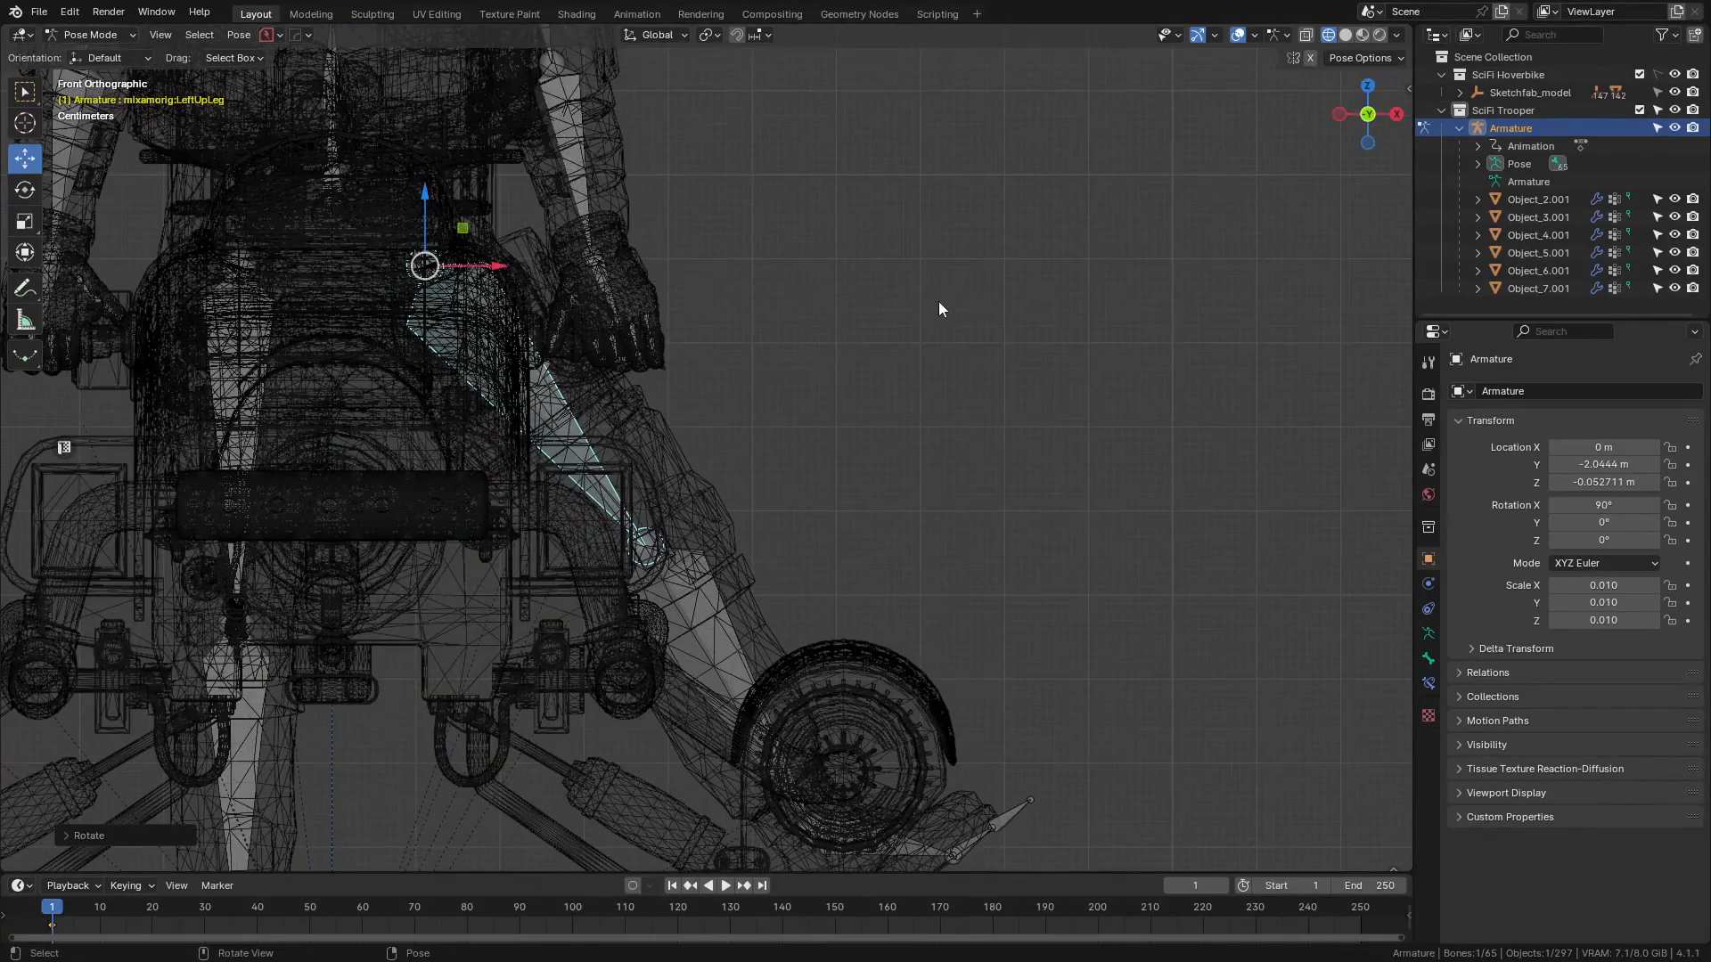
- Examine the spread left leg against the hoverbike from the side and in perspective
key("shift+z")
mouse_move(1019, 367)
middle_mouse_down()
mouse_move(916, 385)
mouse_move(775, 374)
mouse_move(866, 358)
mouse_move(718, 372)
mouse_move(591, 408)
mouse_move(730, 424)
middle_mouse_up()
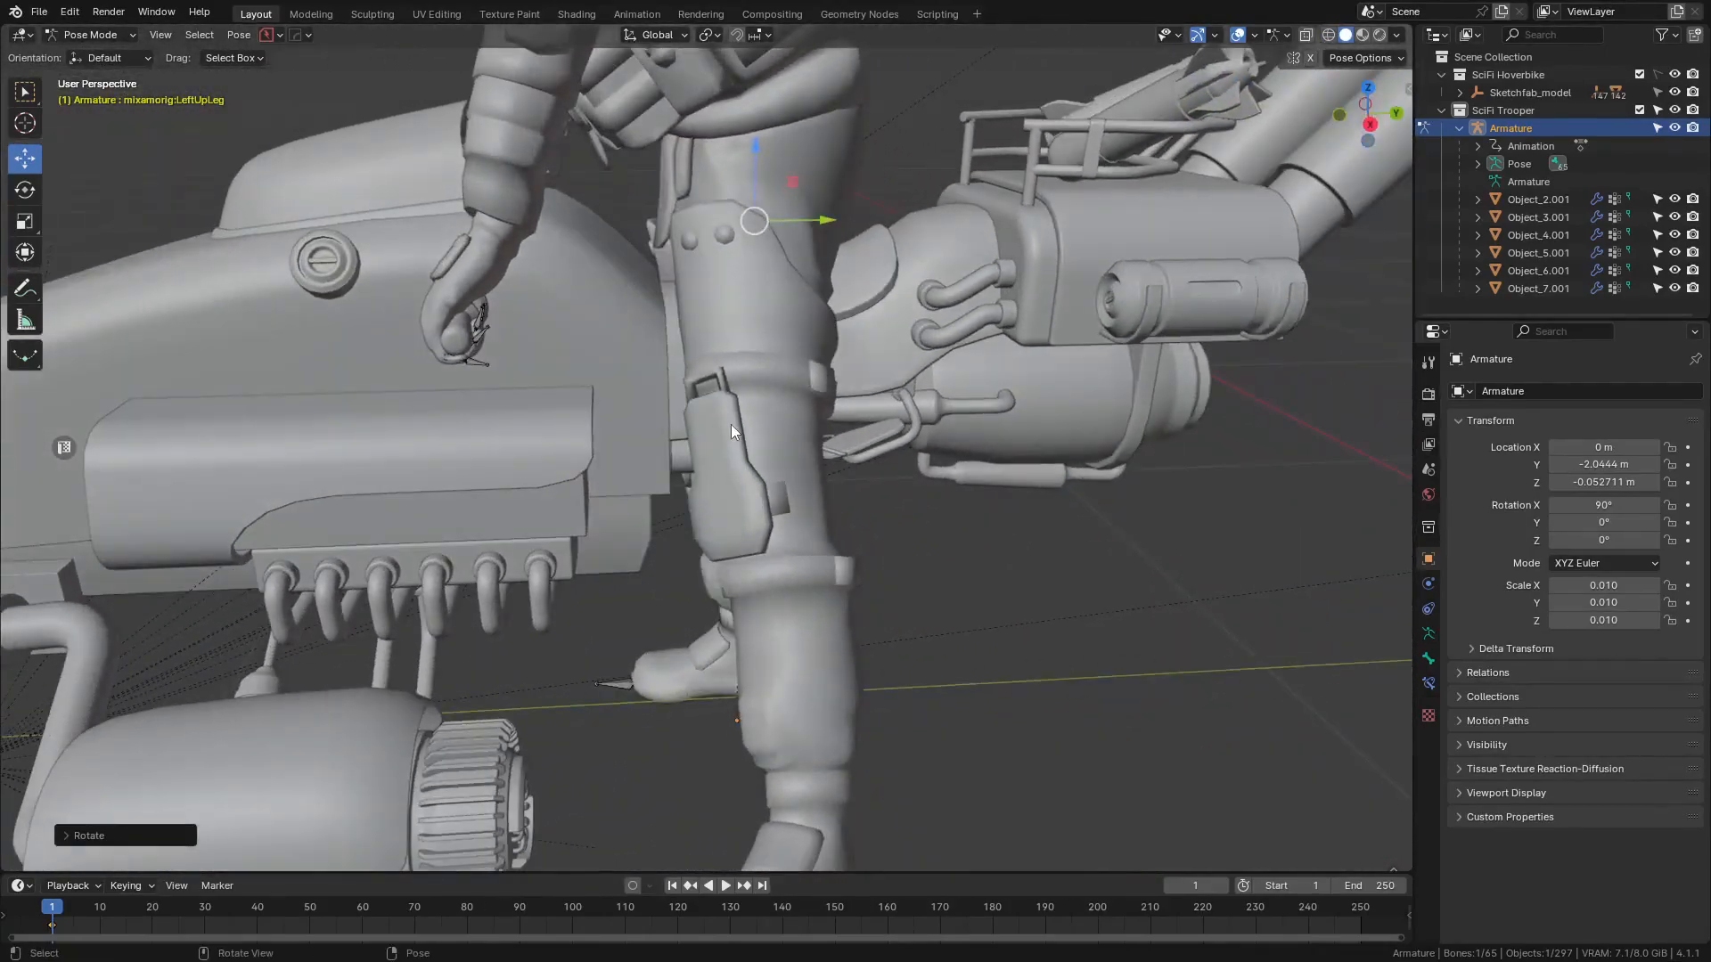
key("KP_1")
key("KP_3")
key("shift+z")
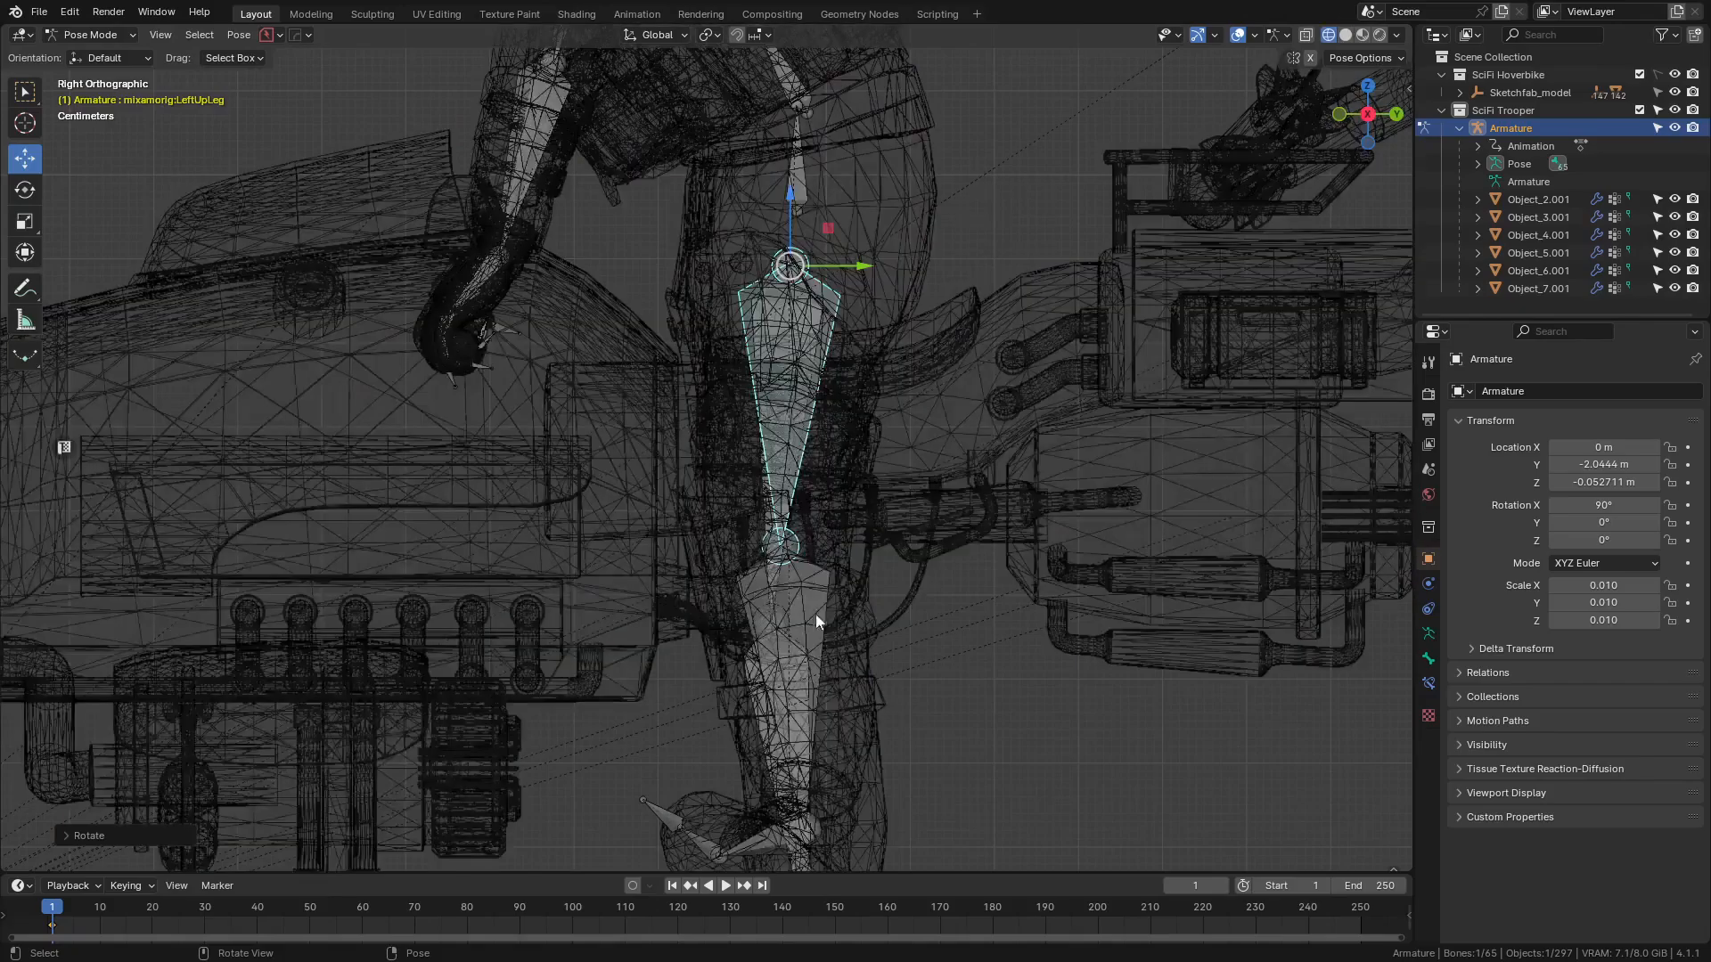
middle_click_drag(815, 613, 666, 463, "shift")
left_click(622, 486)
key("shift+z")
mouse_move(508, 581)
middle_mouse_down()
mouse_move(782, 639)
mouse_move(762, 611)
mouse_move(831, 631)
mouse_move(643, 606)
mouse_move(833, 629)
mouse_move(676, 624)
mouse_move(774, 639)
middle_mouse_up()
key("shift+z")
- Select the left upper leg bone and rotate it about 25° in the top view to swing the knee forward
left_click(630, 307)
key("shift+z")
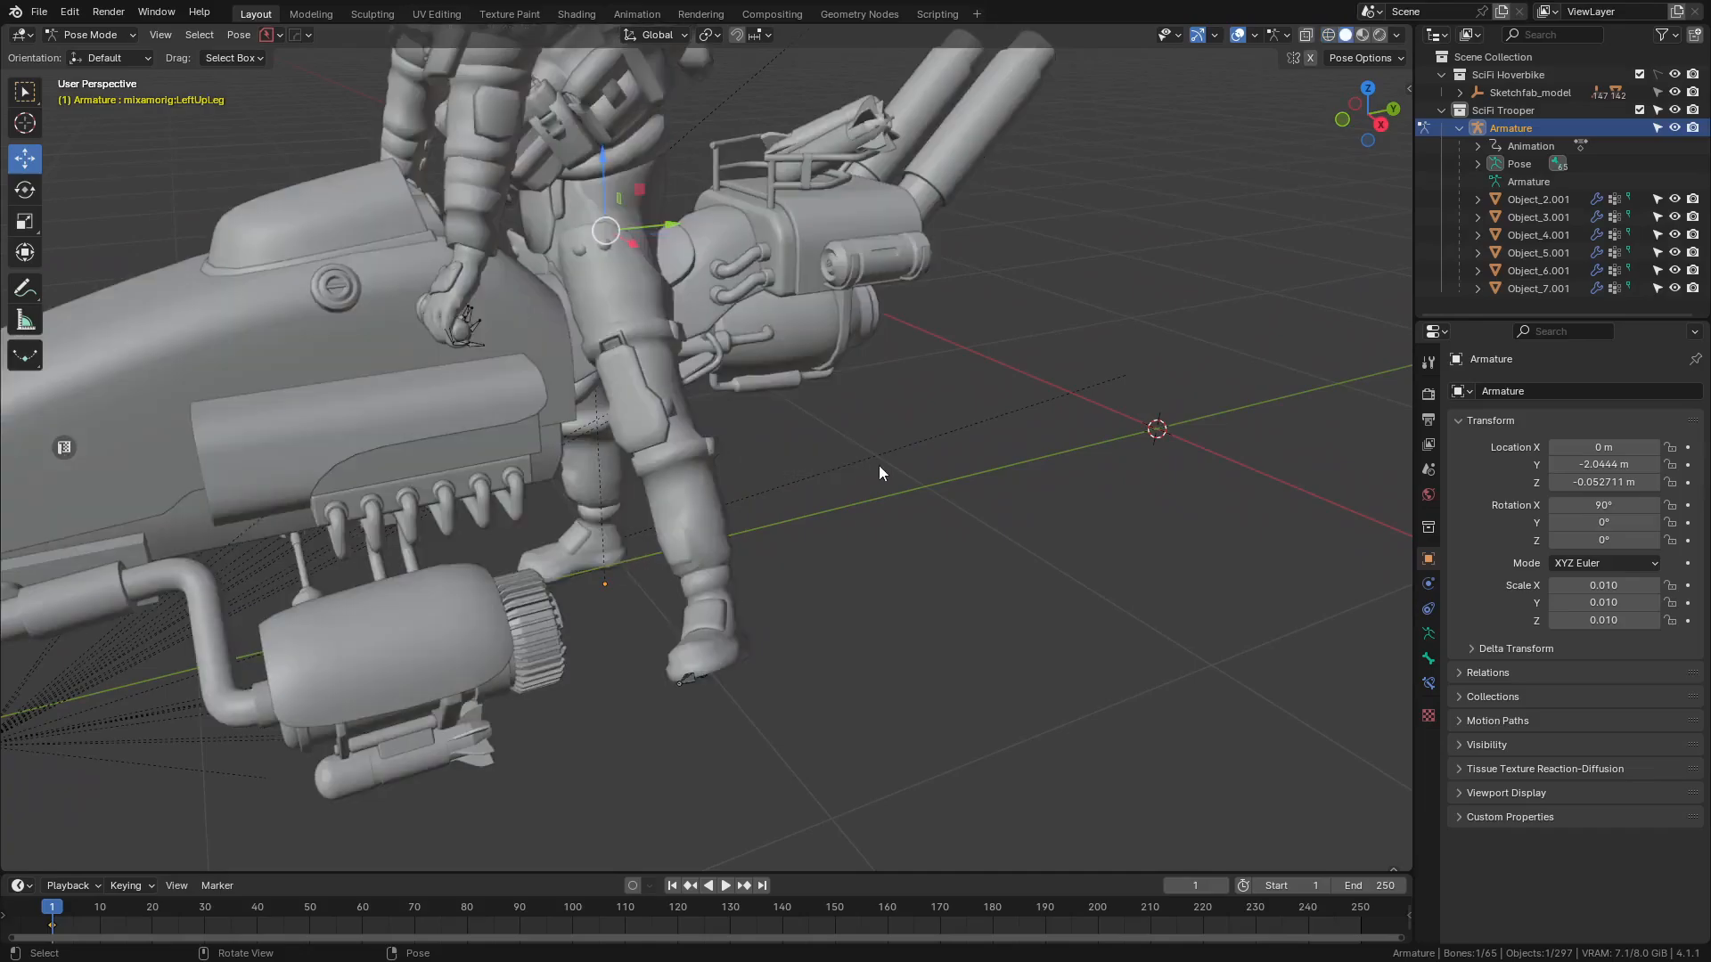
key("KP_7")
scroll(873, 473, "up", 3)
key("r")
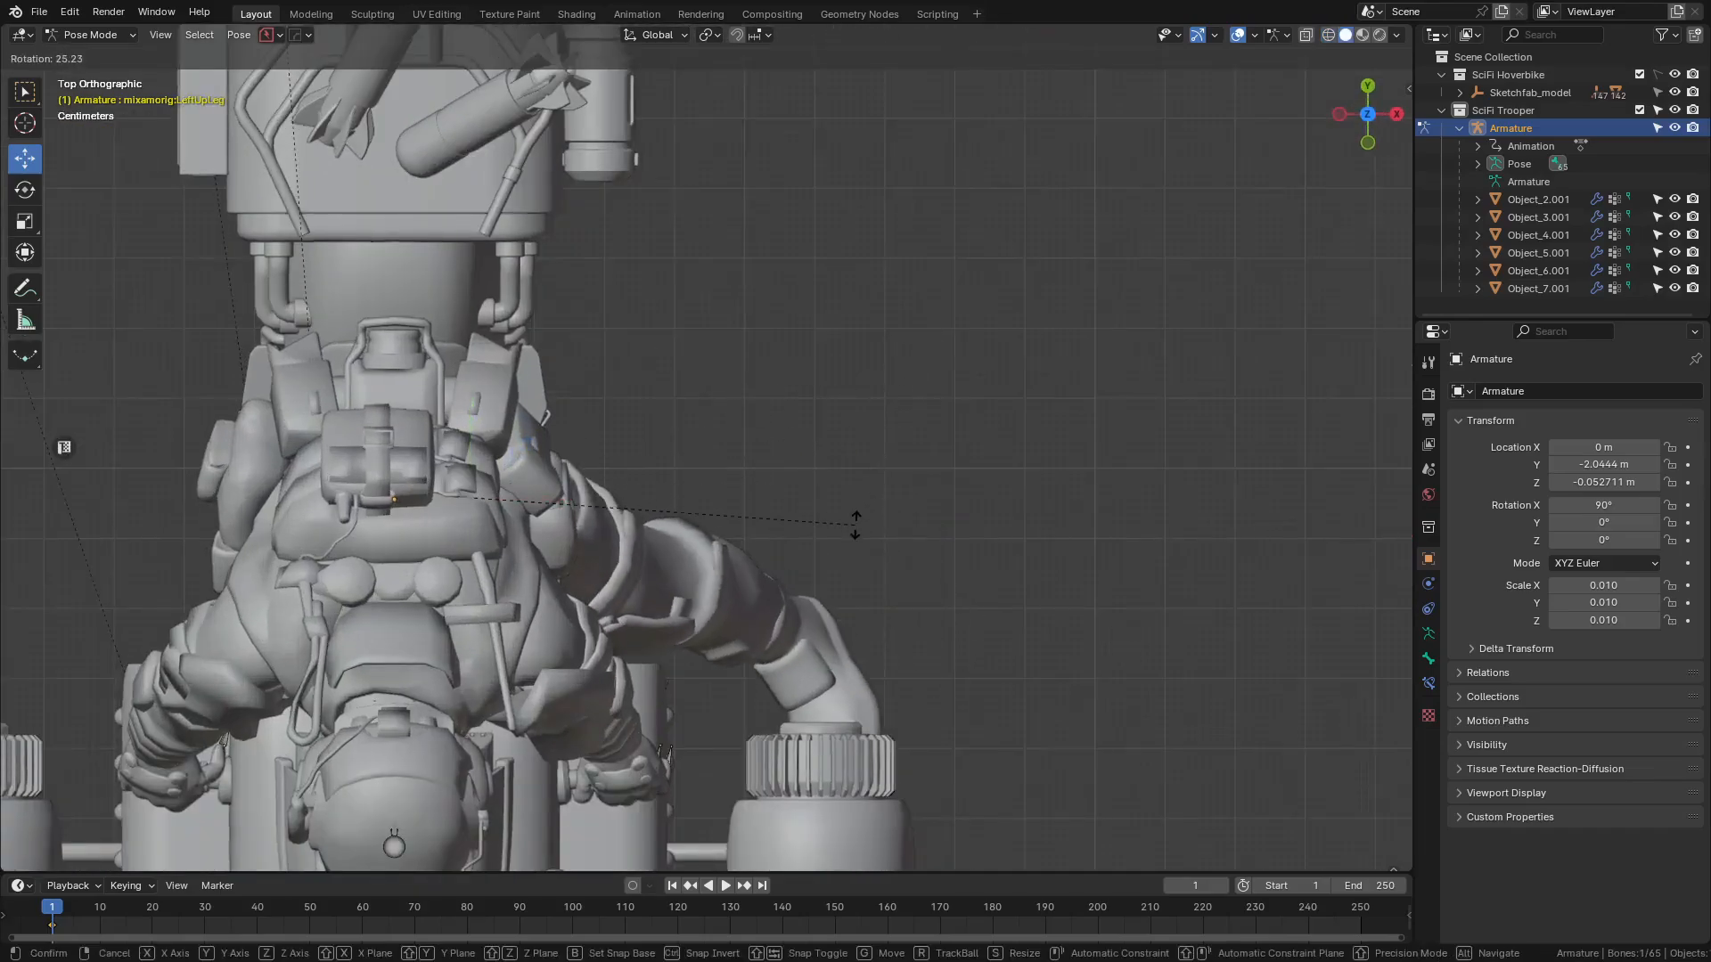
left_click(846, 535)
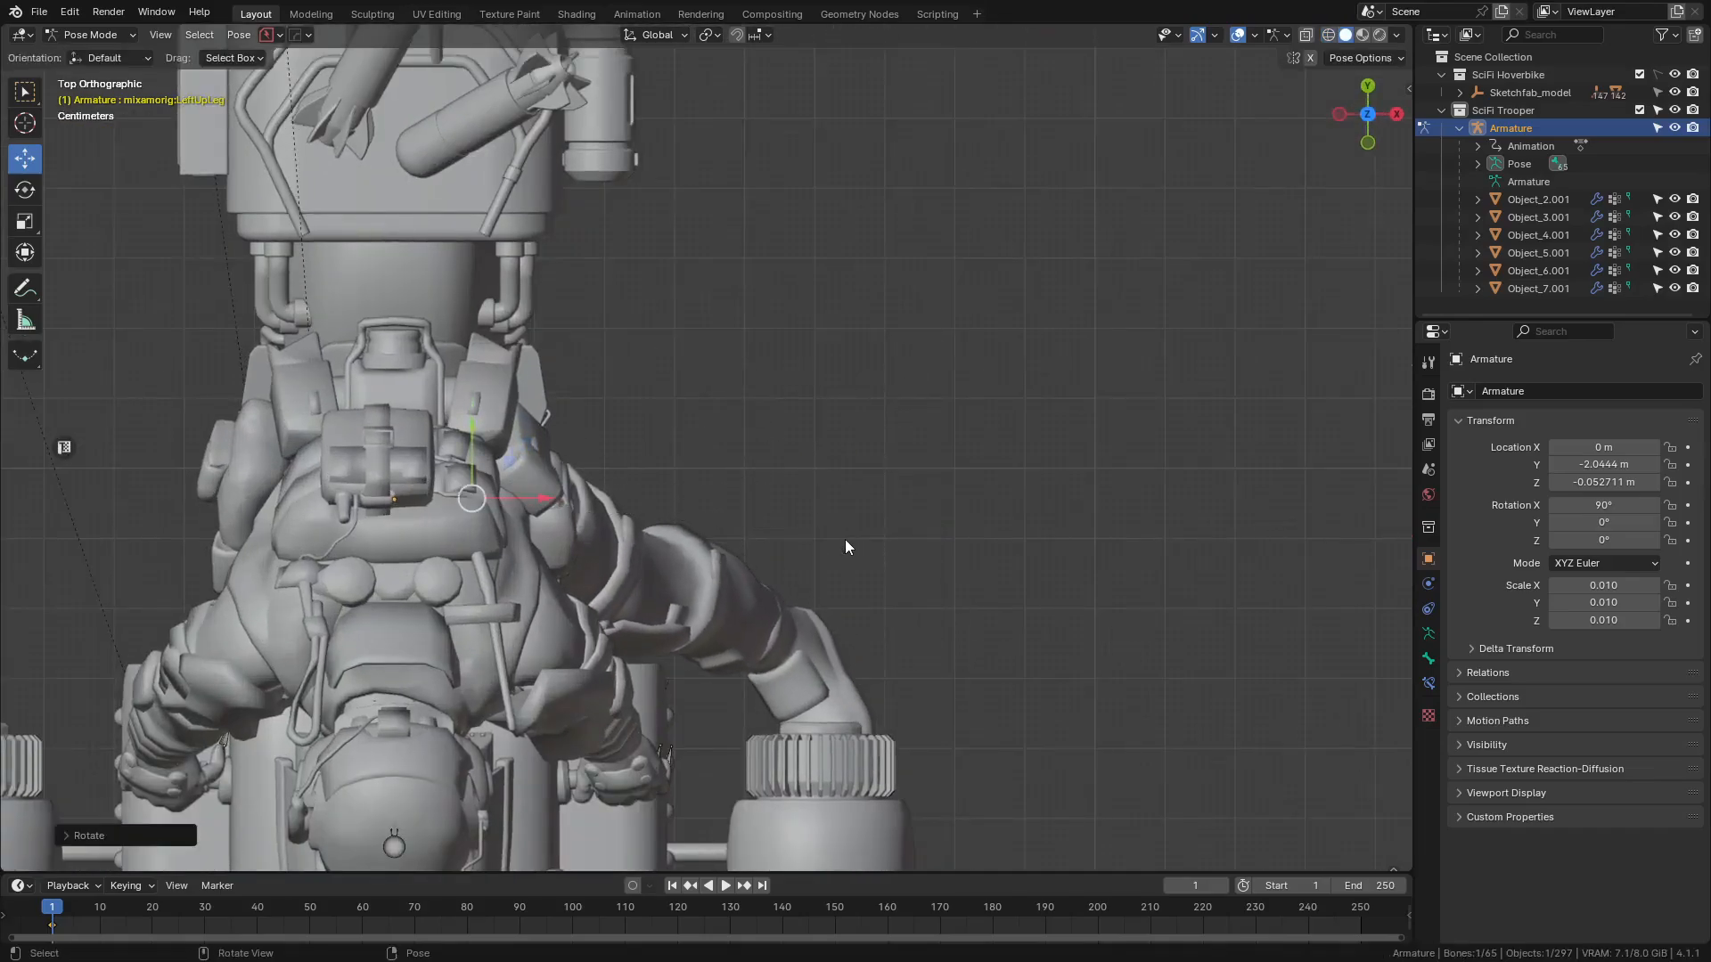
- Select the left lower leg bone and rotate it about 38° in the side view to bend the shin backward
key("KP_3")
key("shift+z")
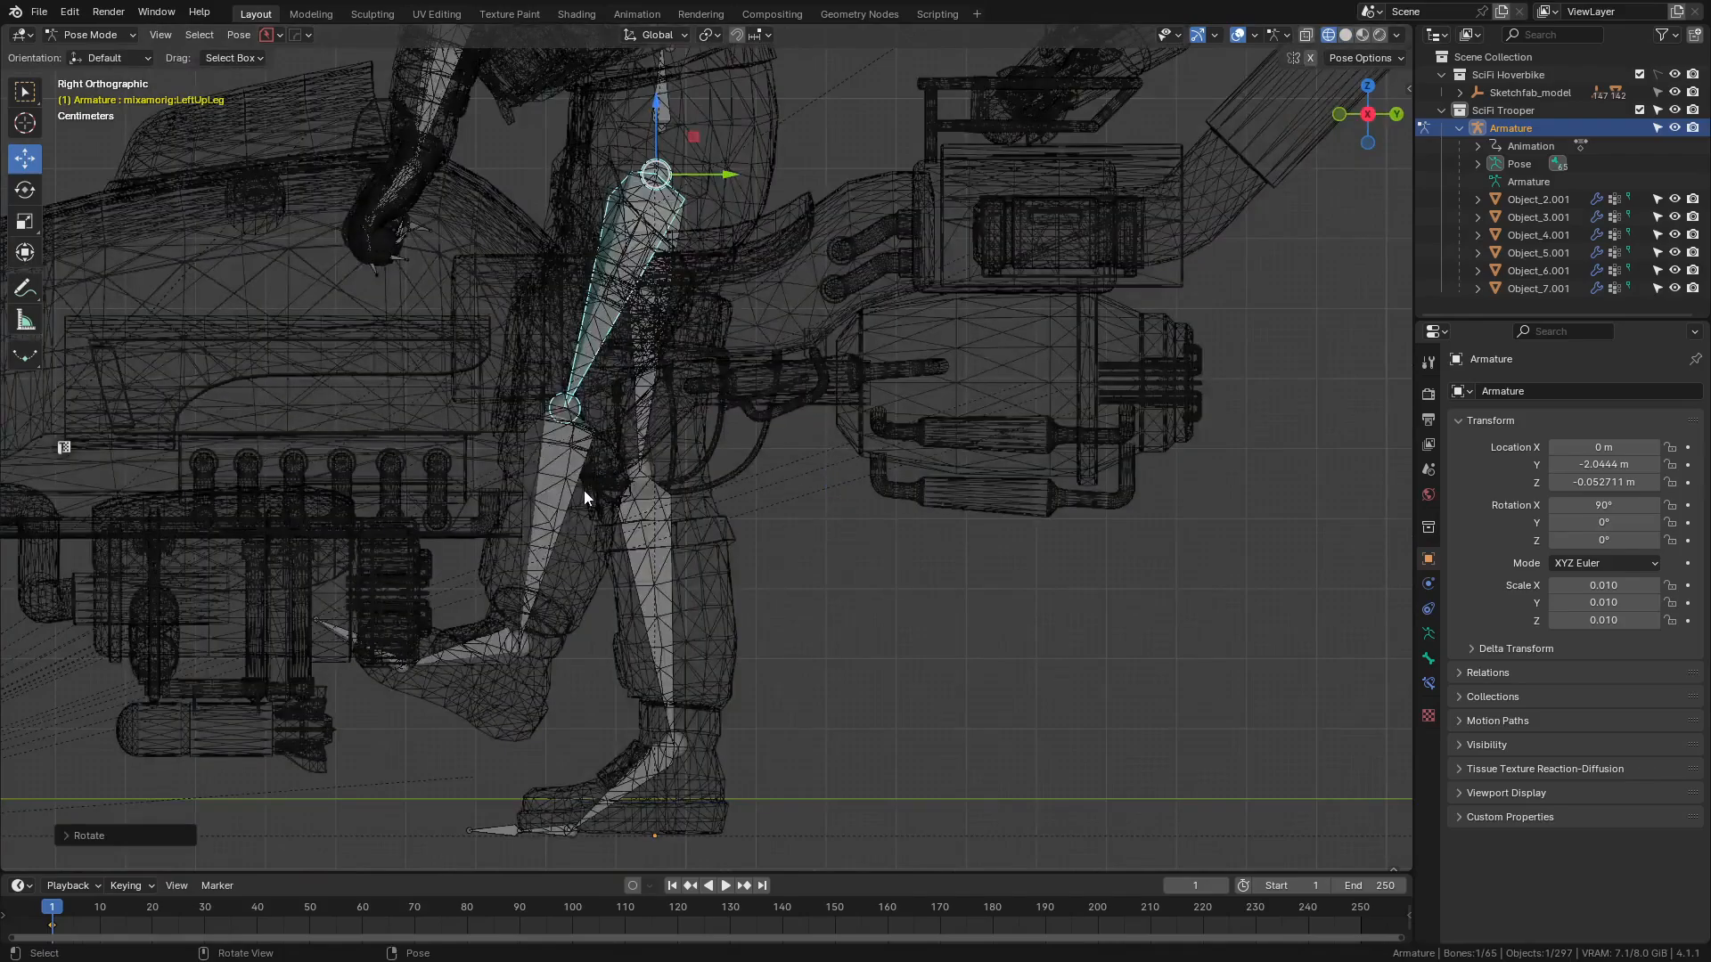
left_click(585, 496)
key("shift+z")
key("r")
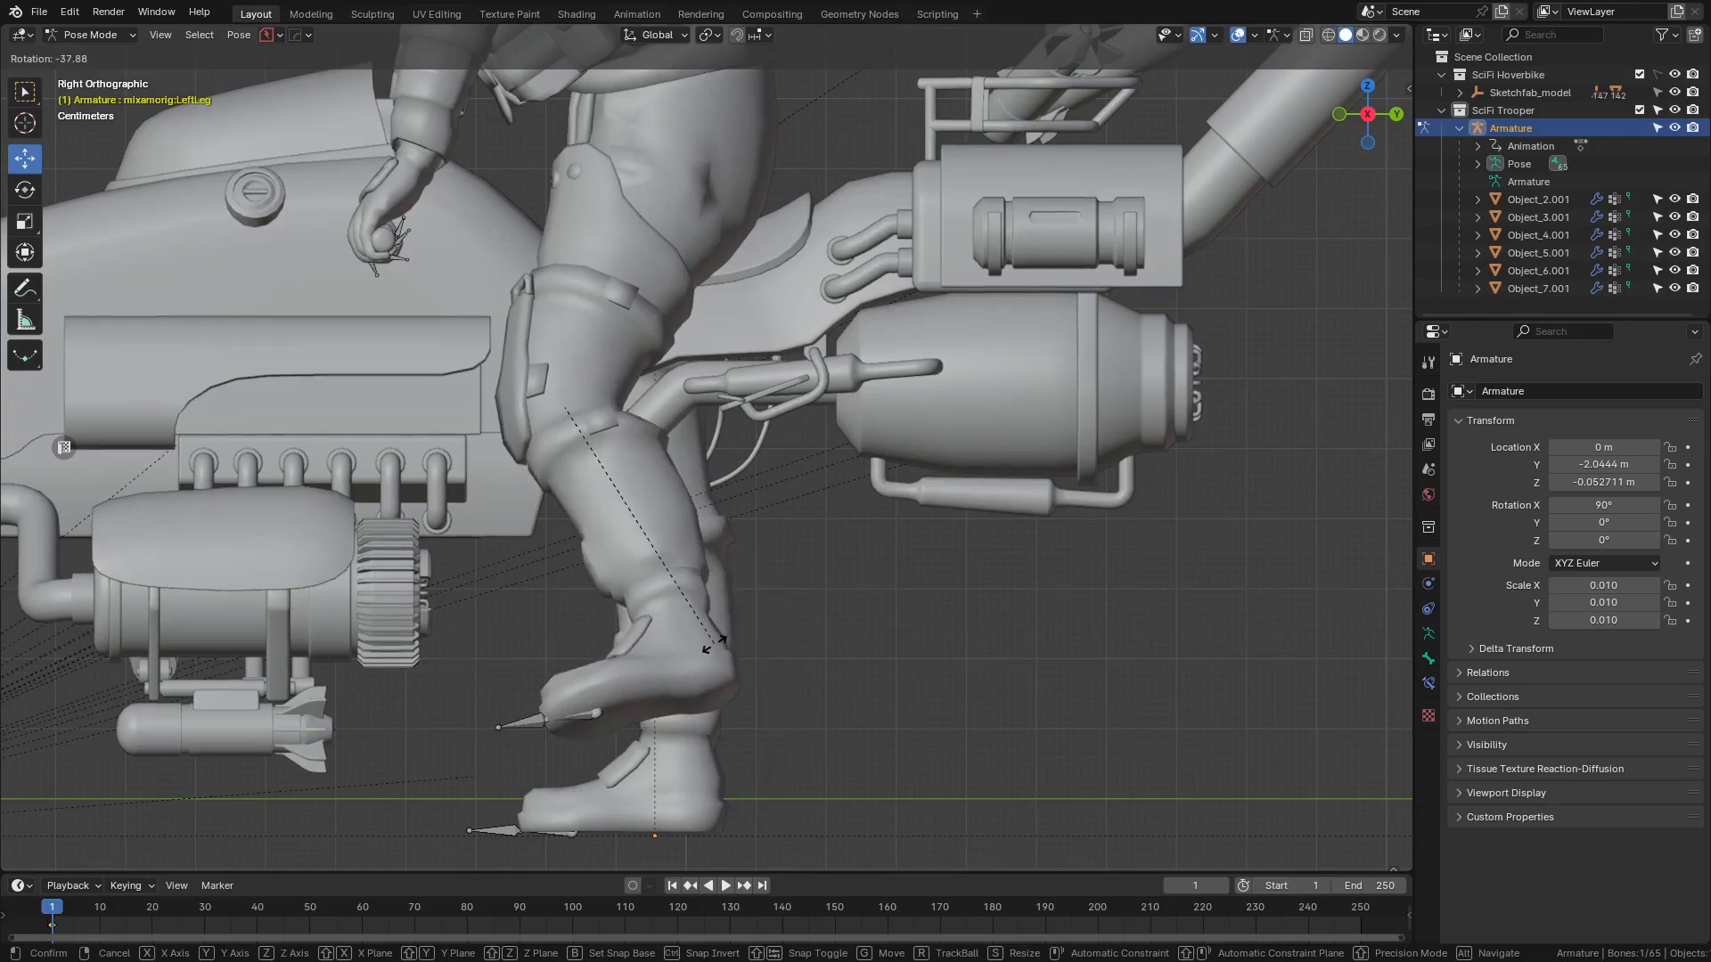
left_click(714, 643)
- Rotate the left lower leg bone about 32° in the front view to bring the foot in toward the hoverbike
key("KP_1")
scroll(713, 643, "up", 3)
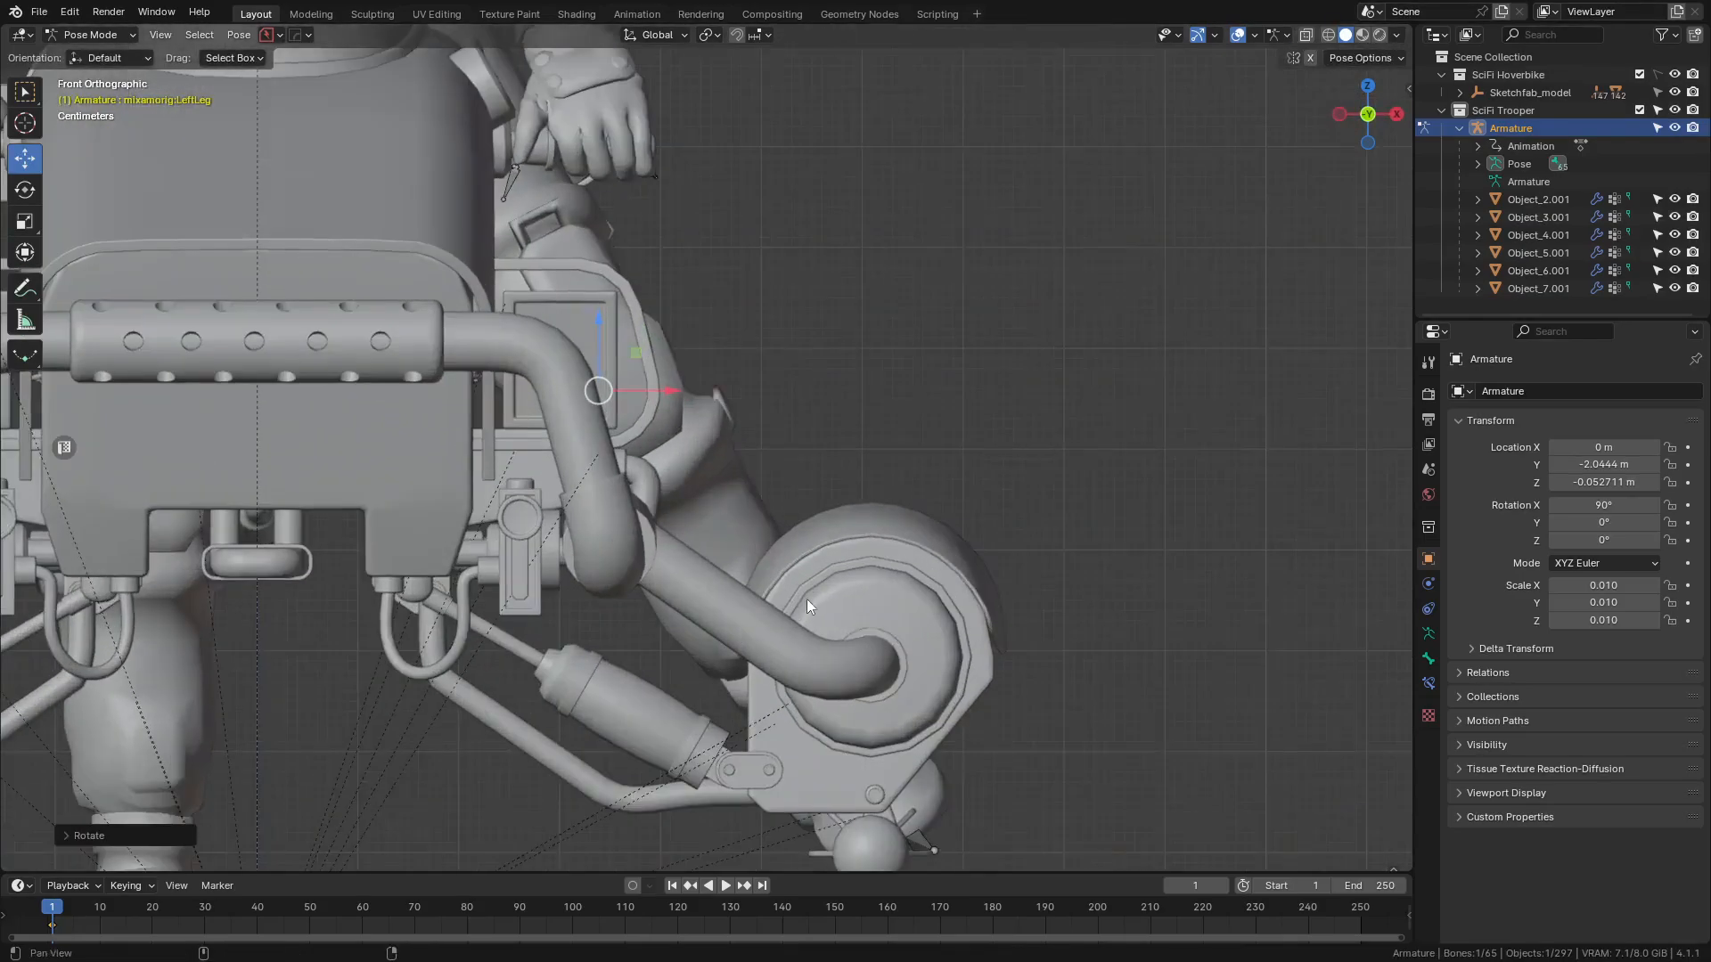
key("r")
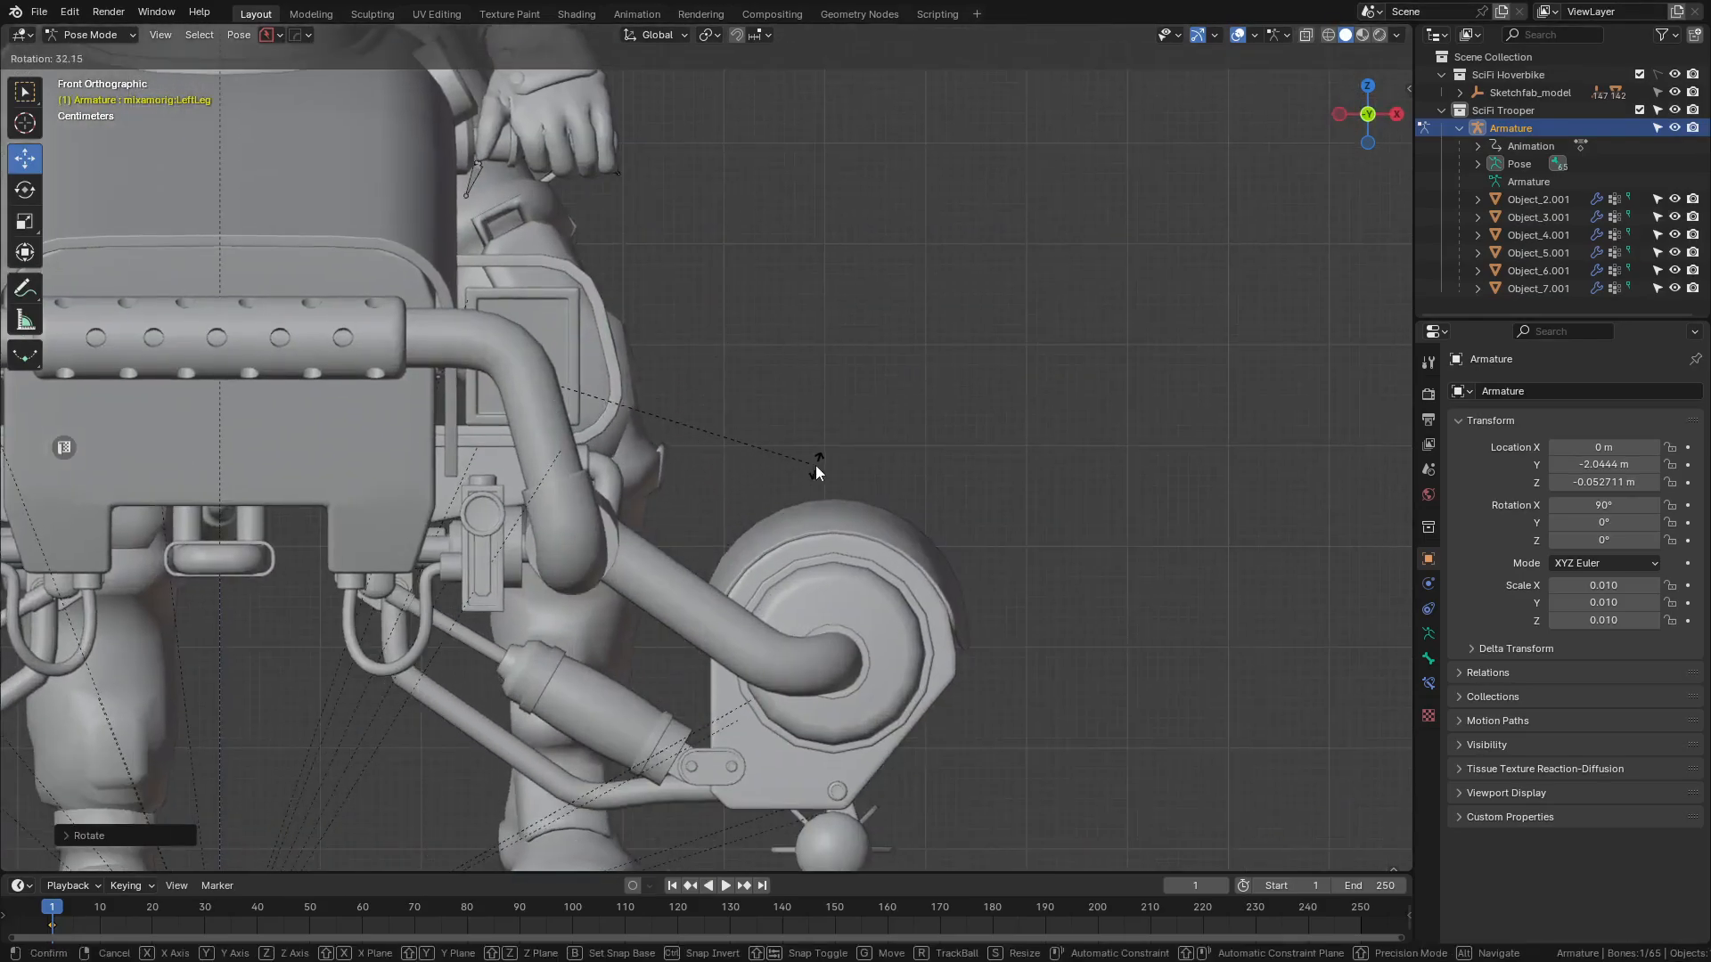
left_click(815, 465)
left_click(978, 440)
scroll(946, 460, "down", 4)
middle_click_drag(944, 459, 711, 489)
scroll(835, 488, "down", 3)
- Rotate the left lower leg bone further backward in the side view to raise the foot behind the knee, and check the bend
key("KP_3")
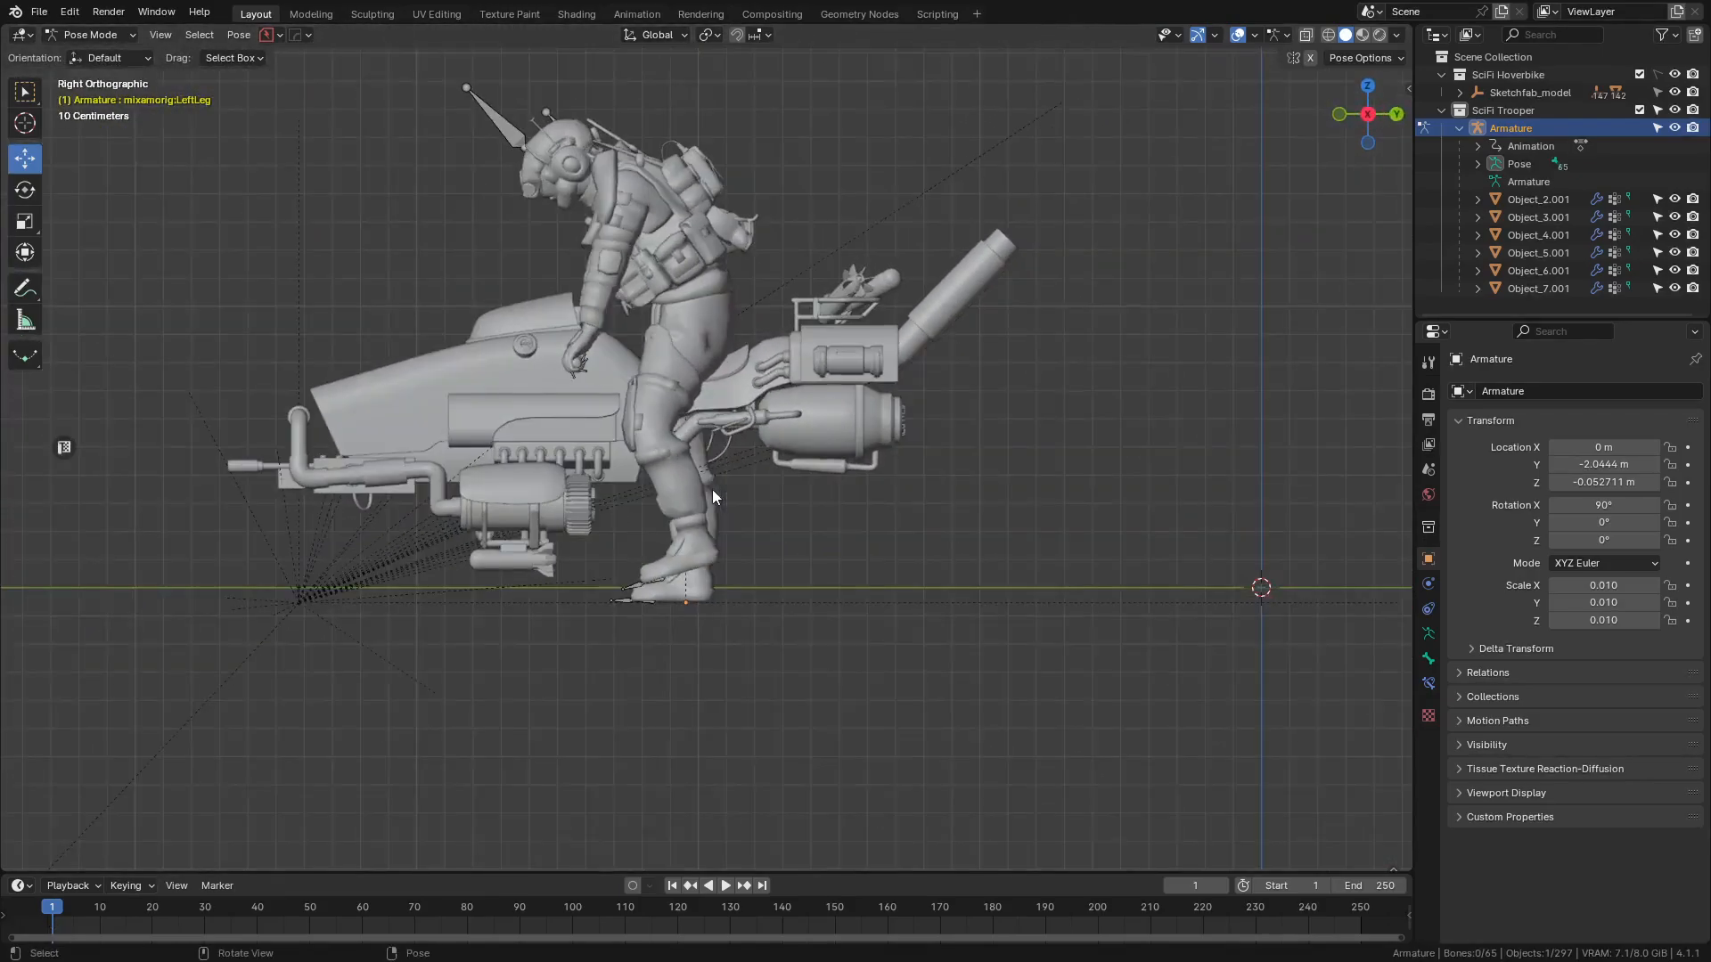
key("z")
left_click(361, 541)
scroll(622, 495, "up", 5)
left_click(622, 496)
key("r")
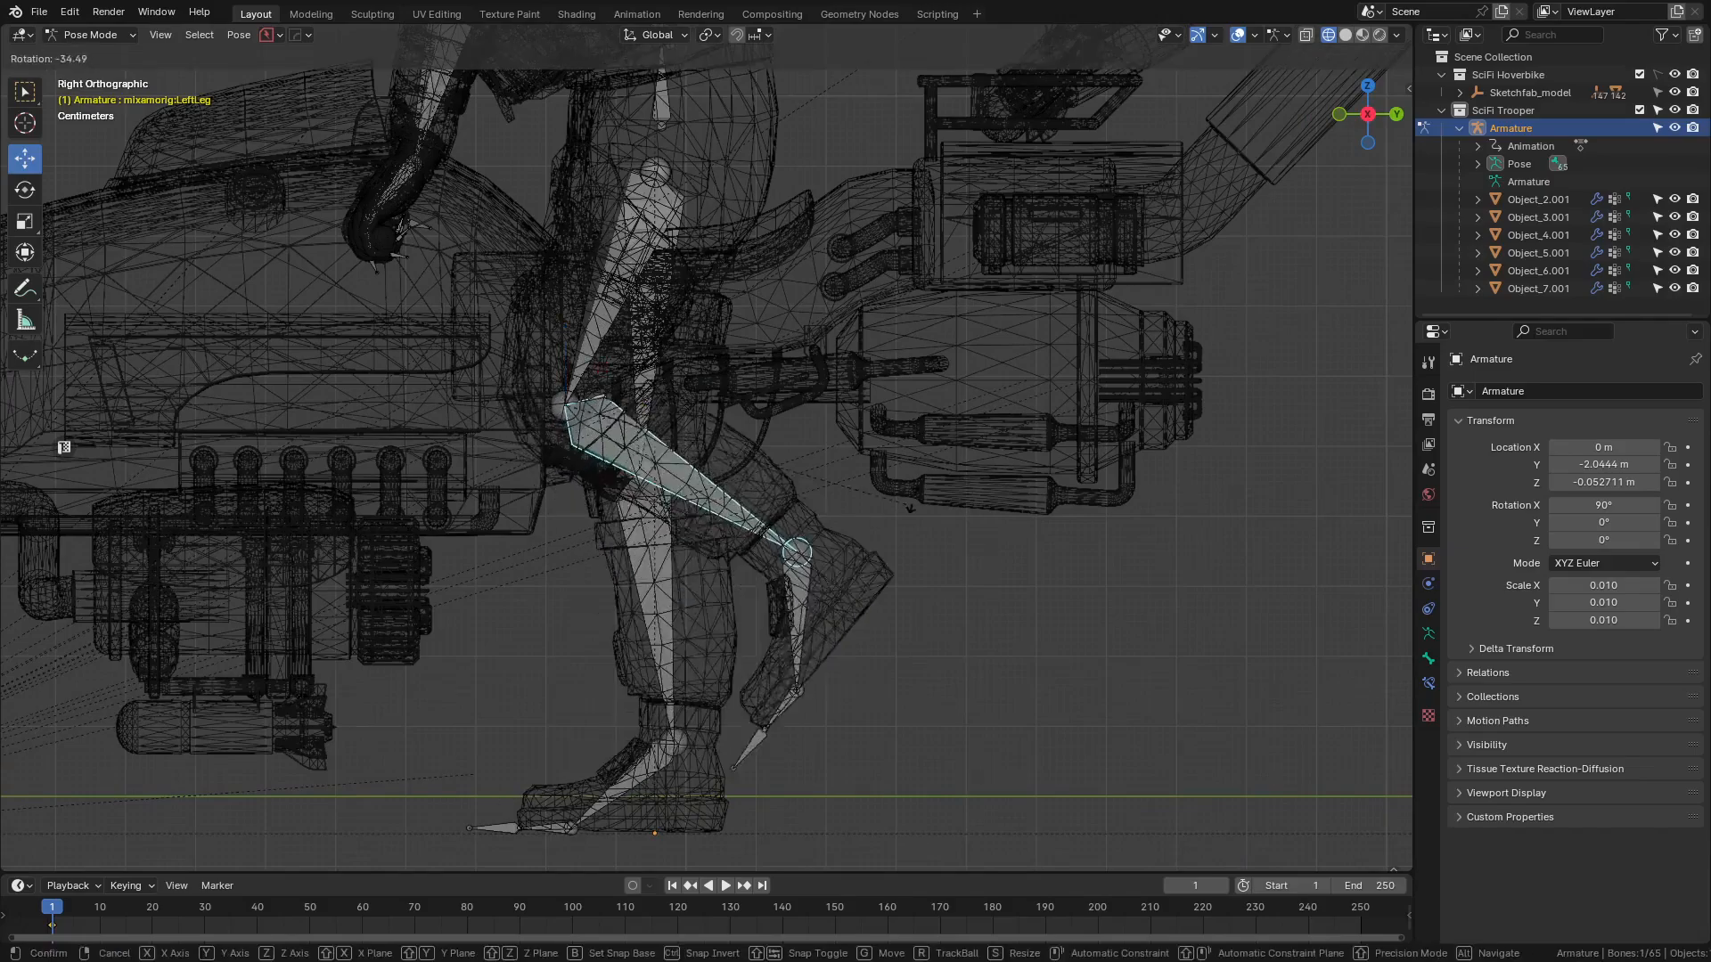
left_click(845, 478)
key("z")
left_click(923, 528)
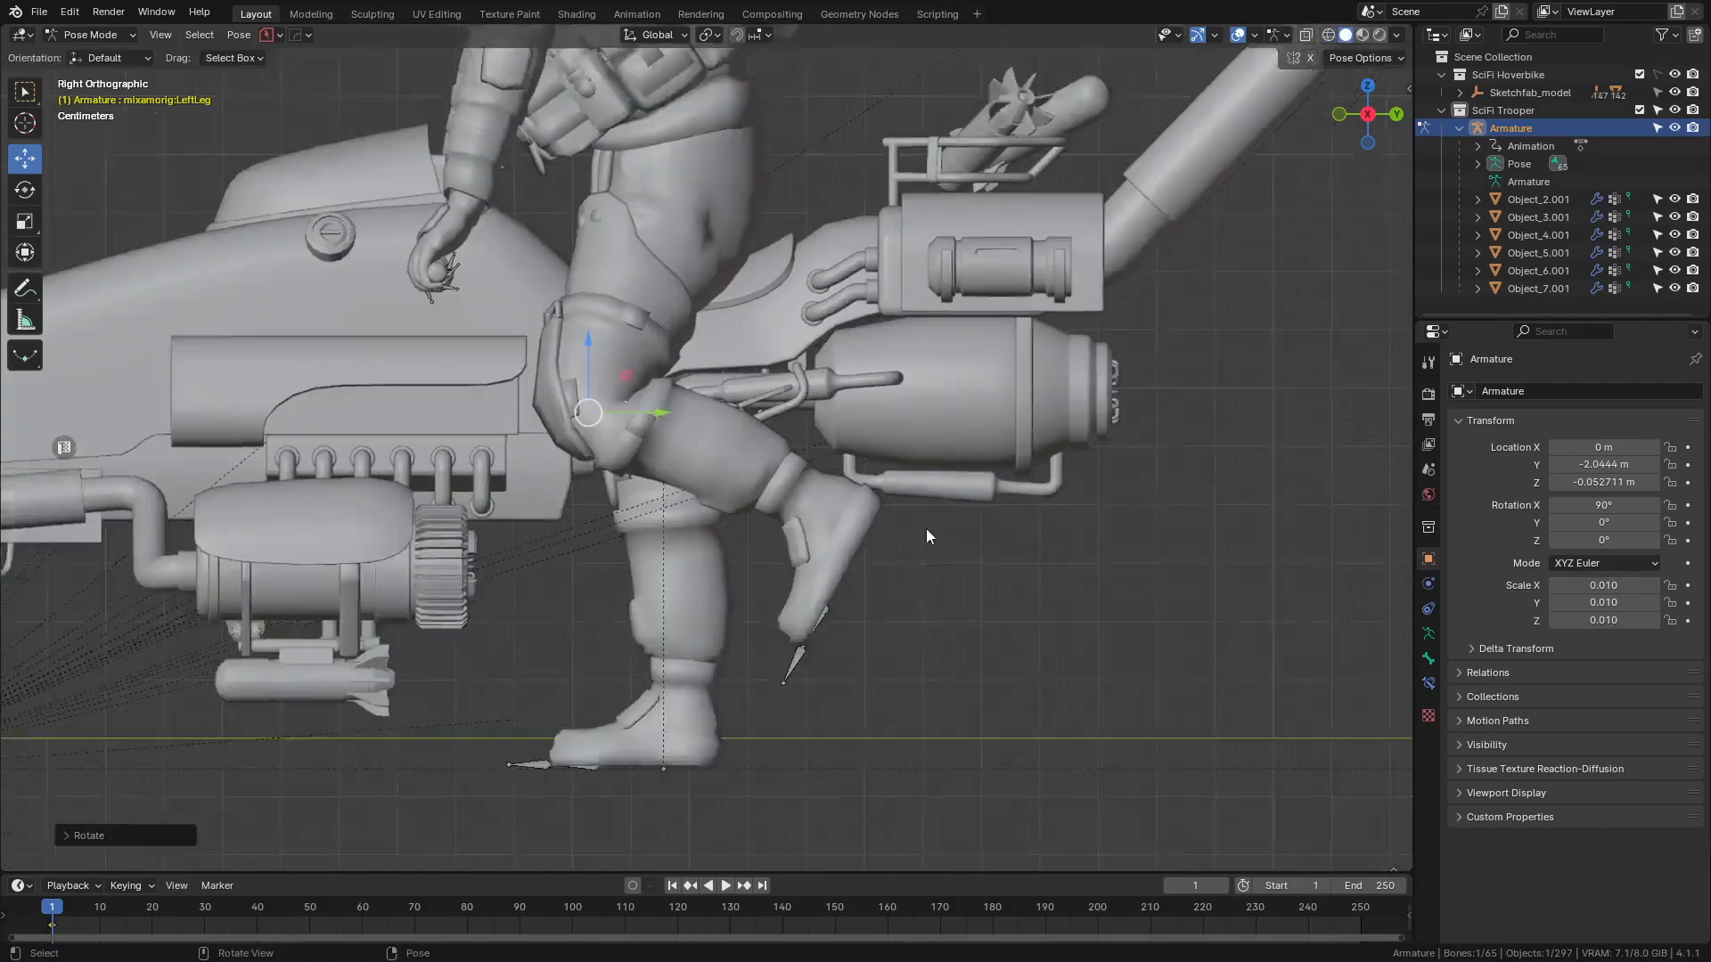
scroll(926, 527, "down", 3)
mouse_move(927, 530)
middle_mouse_down()
mouse_move(857, 613)
mouse_move(834, 607)
mouse_move(890, 499)
mouse_move(874, 469)
mouse_move(756, 505)
mouse_move(857, 515)
middle_mouse_up()
left_click(834, 607)
scroll(515, 453, "up", 4)
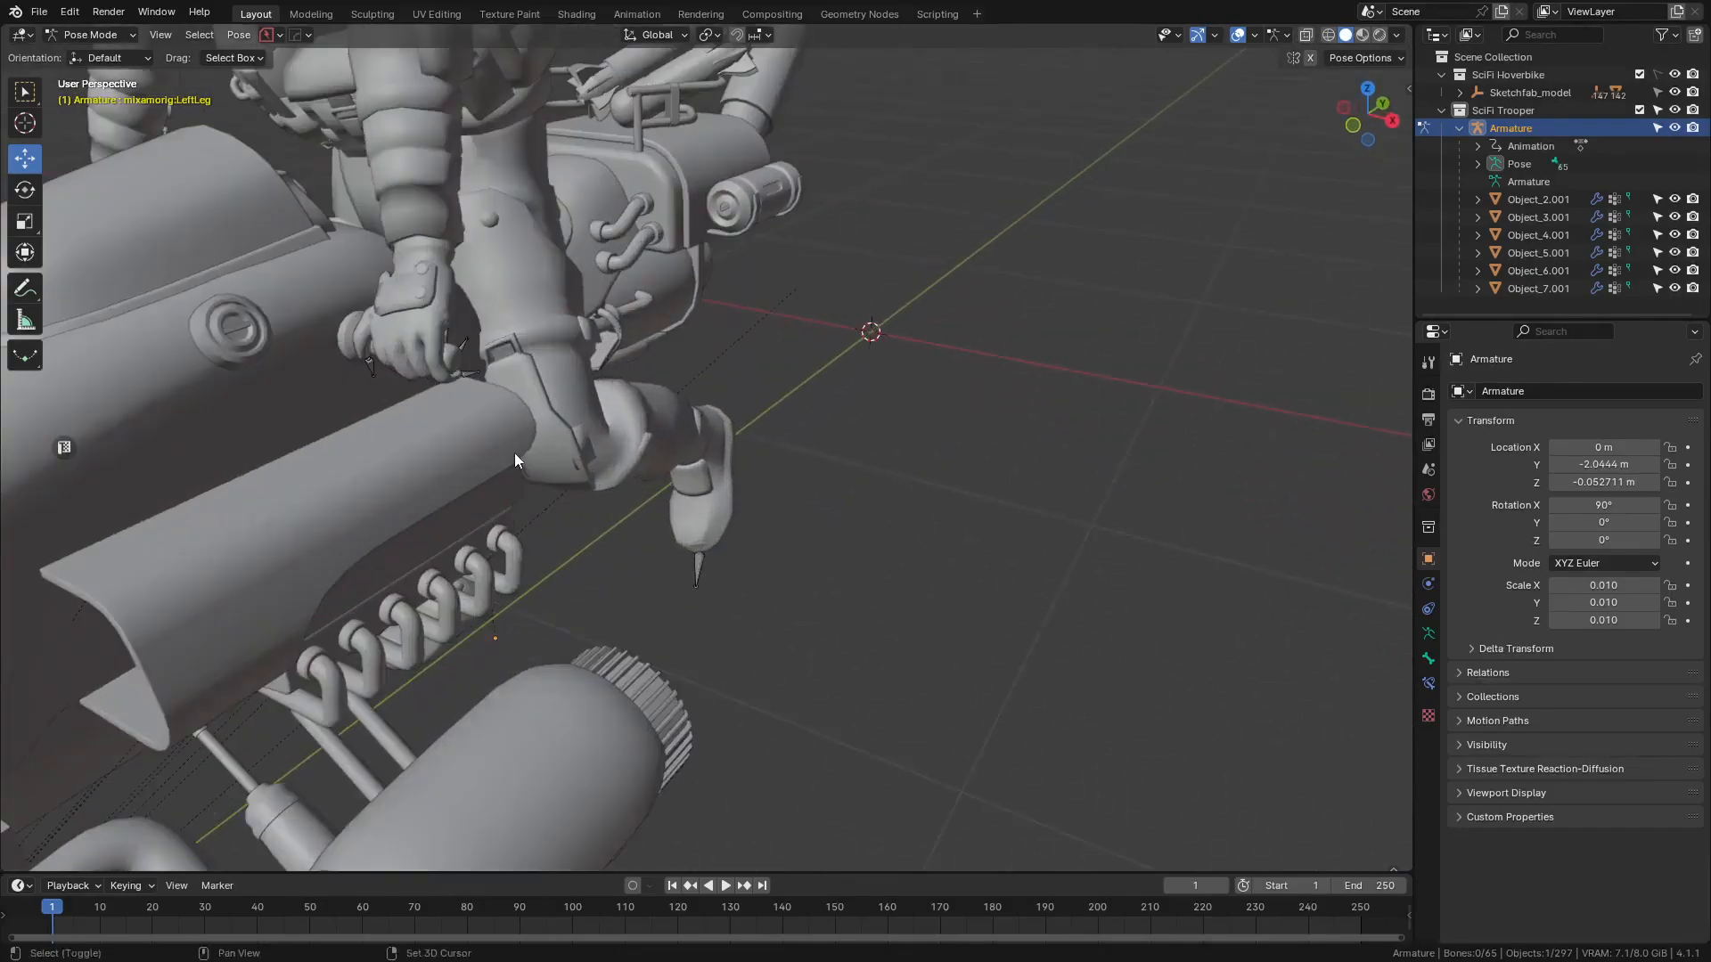
- Select the left upper leg bone and rotate it about 7° in the top view, and check the leg from the side
mouse_move(515, 452)
middle_mouse_down()
mouse_move(813, 513)
mouse_move(768, 473)
middle_mouse_up()
key("z")
left_click(757, 511)
left_click(686, 351)
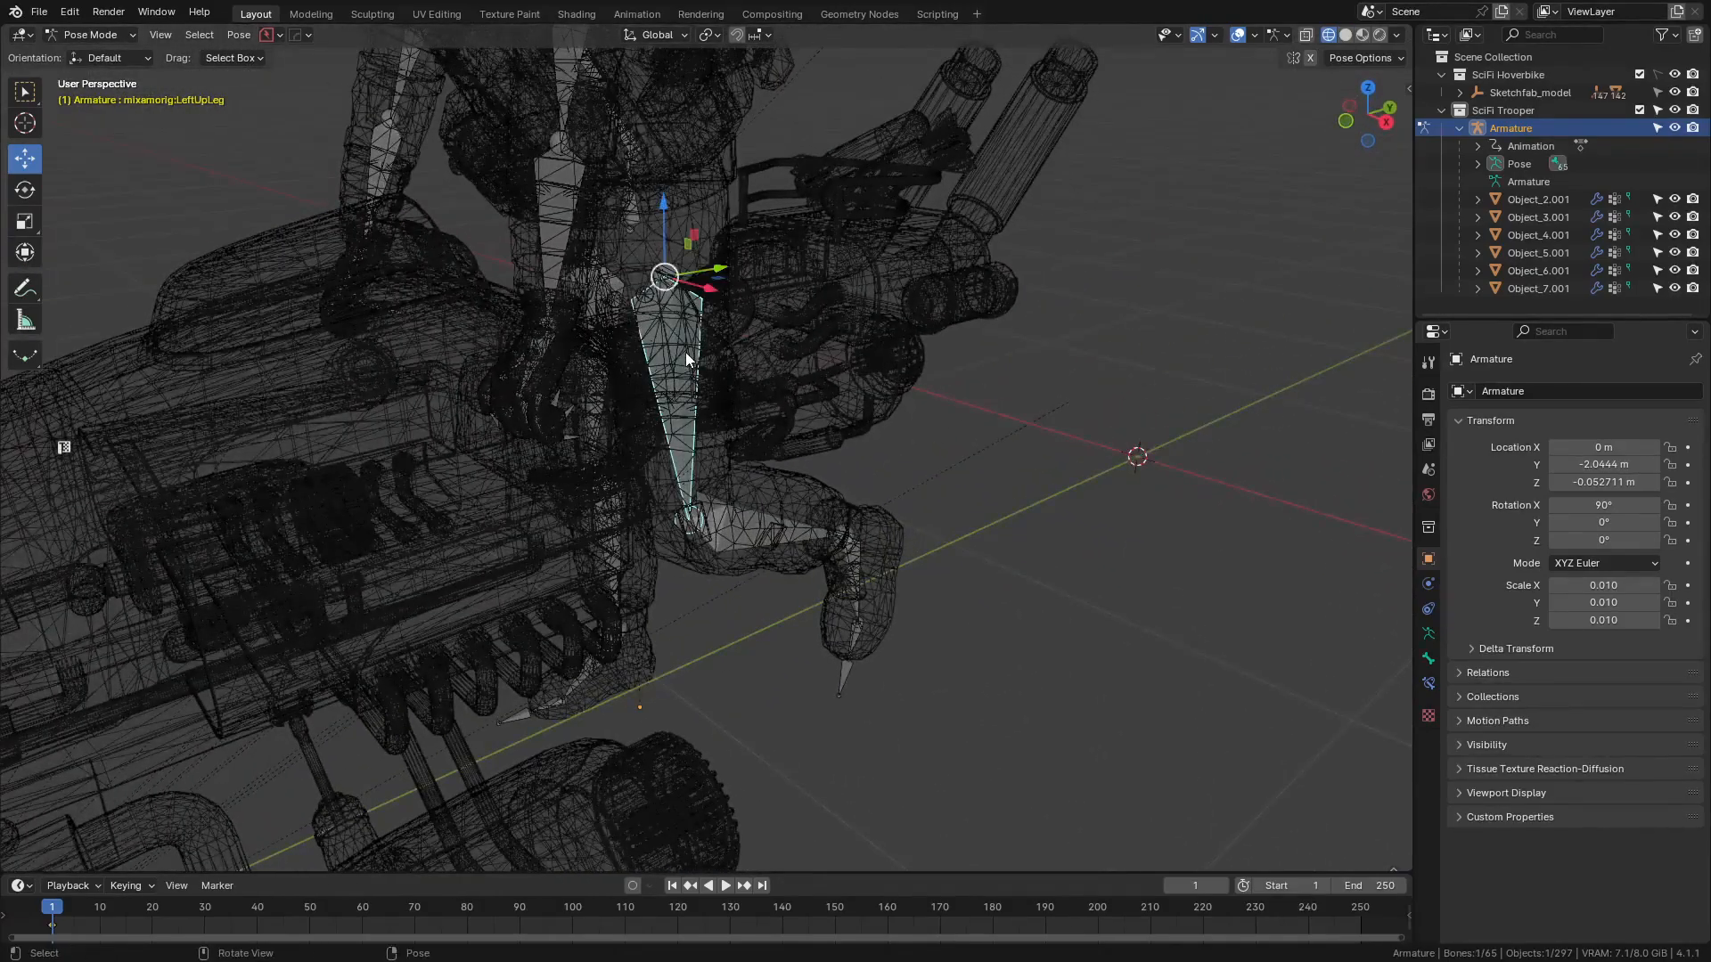
key("KP_7")
scroll(695, 401, "up", 2)
key("r")
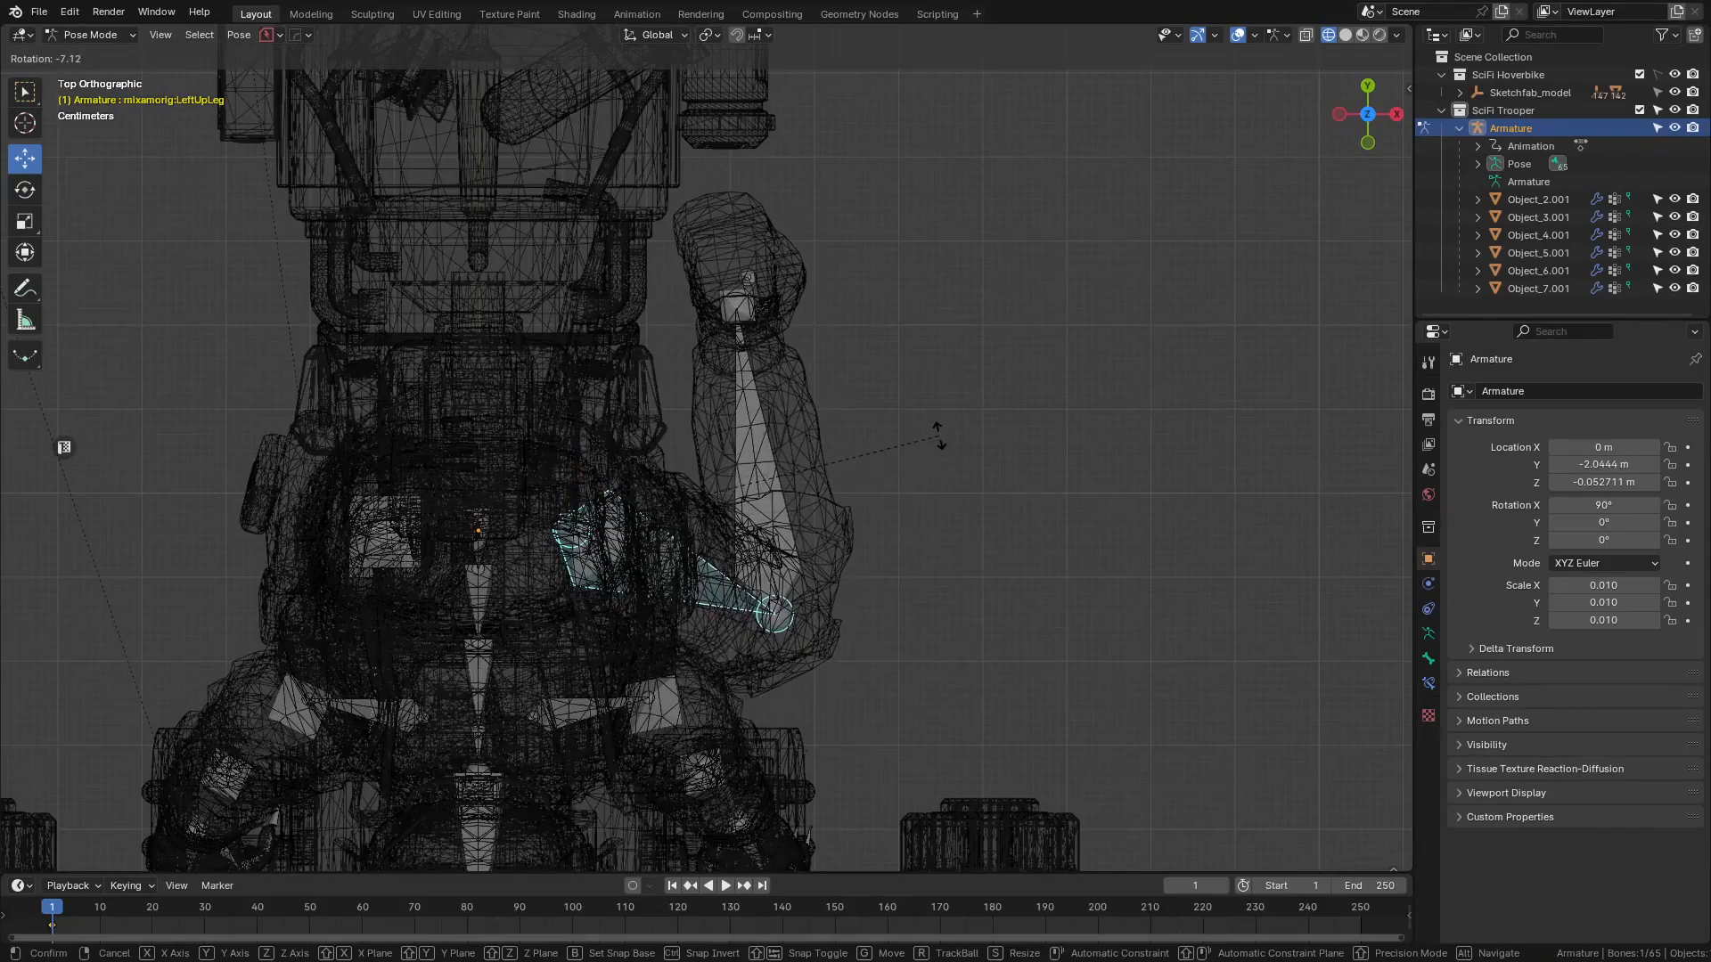
left_click(940, 438)
key("z")
left_click(1124, 533)
left_click(1138, 538)
scroll(1043, 578, "down", 5)
middle_click_drag(981, 597, 790, 387)
scroll(713, 427, "down", 3)
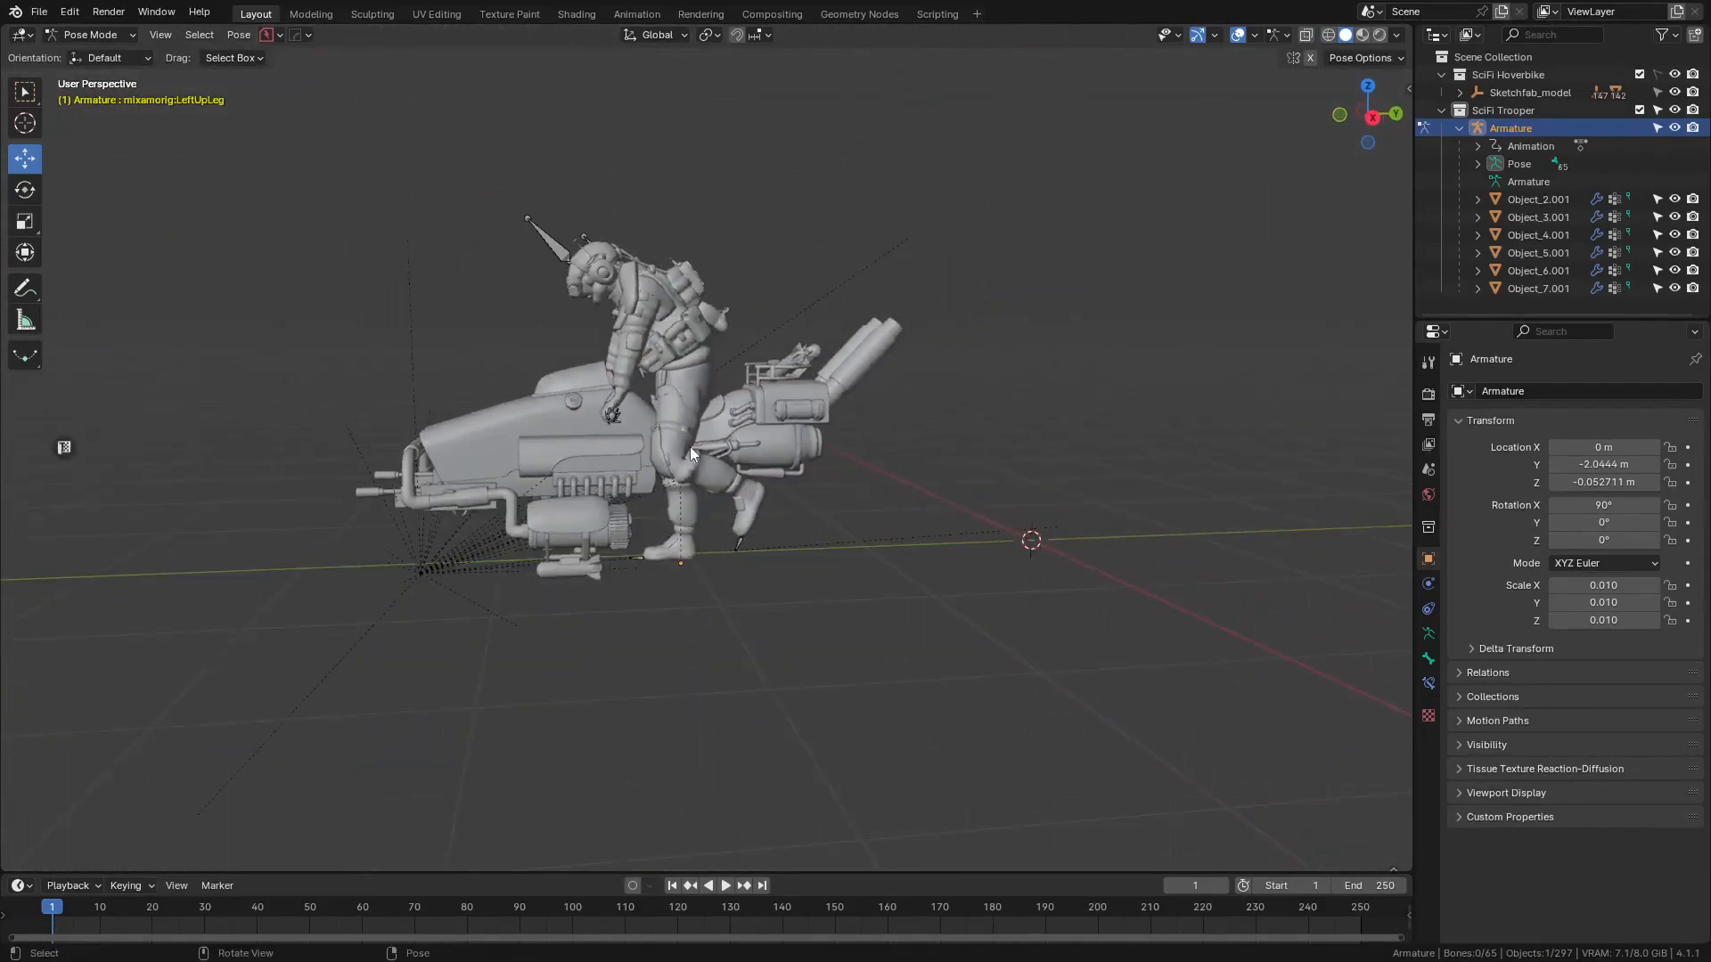
middle_click_drag(592, 453, 789, 399)
- Select the right upper leg bone and rotate it about 42° in the top view
key("ctrl+KP_3")
scroll(722, 415, "up", 2)
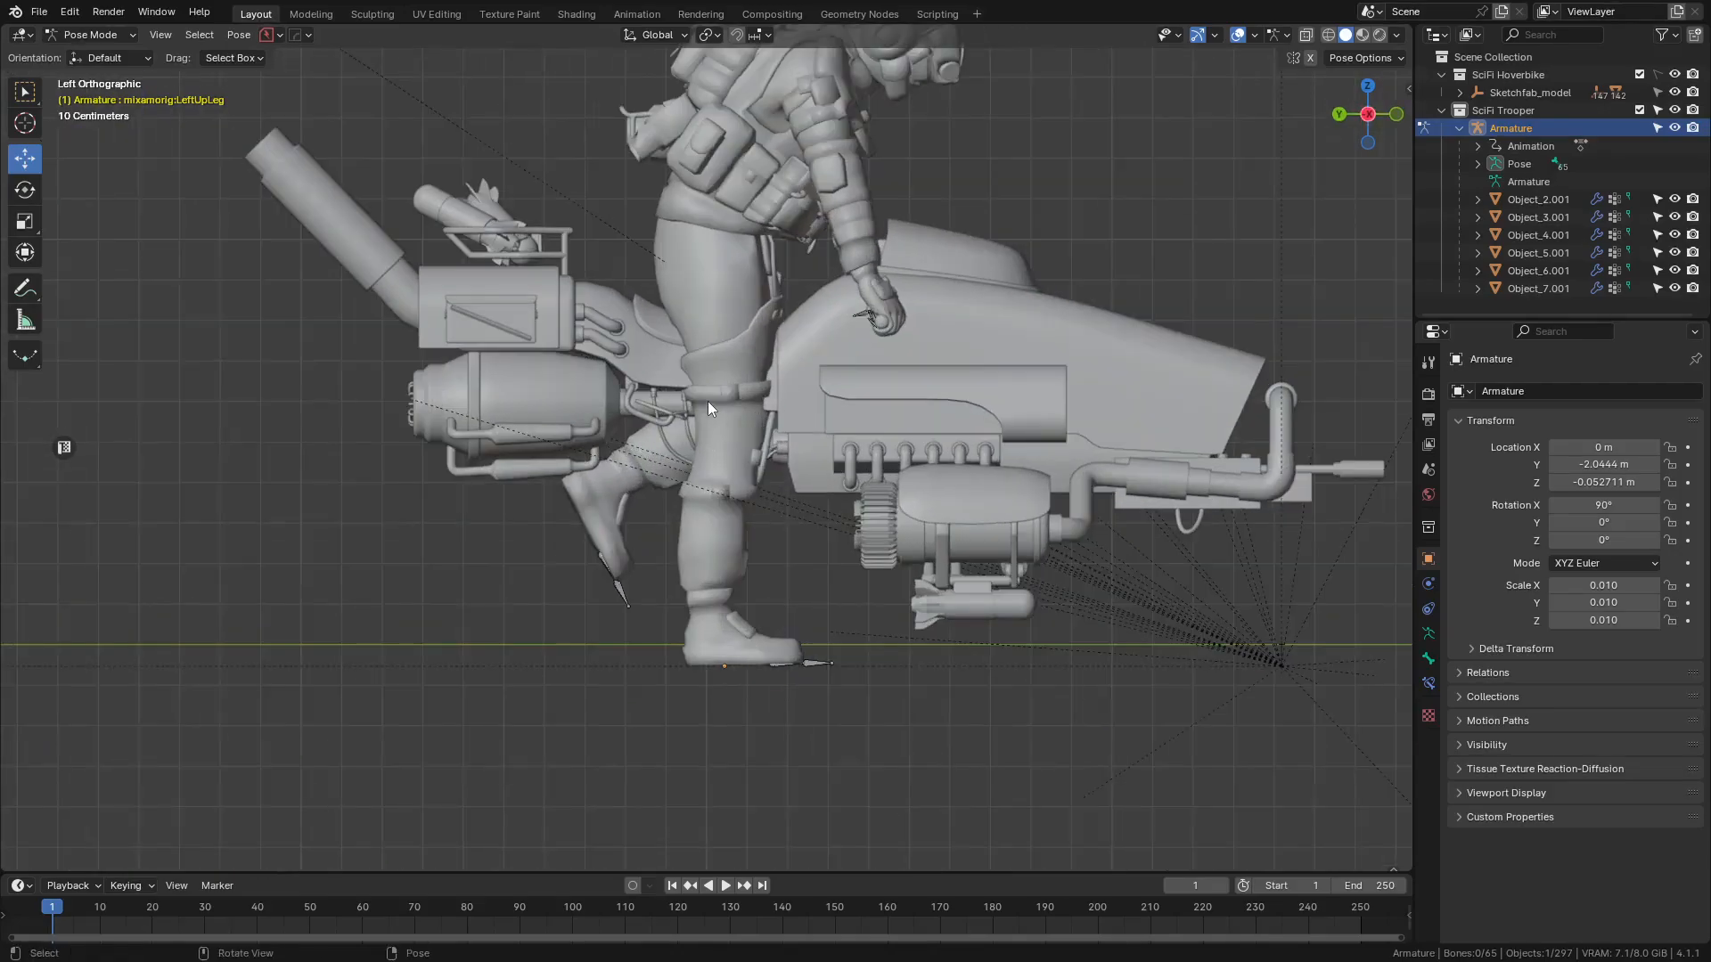
key("shift+z")
scroll(677, 472, "up", 4)
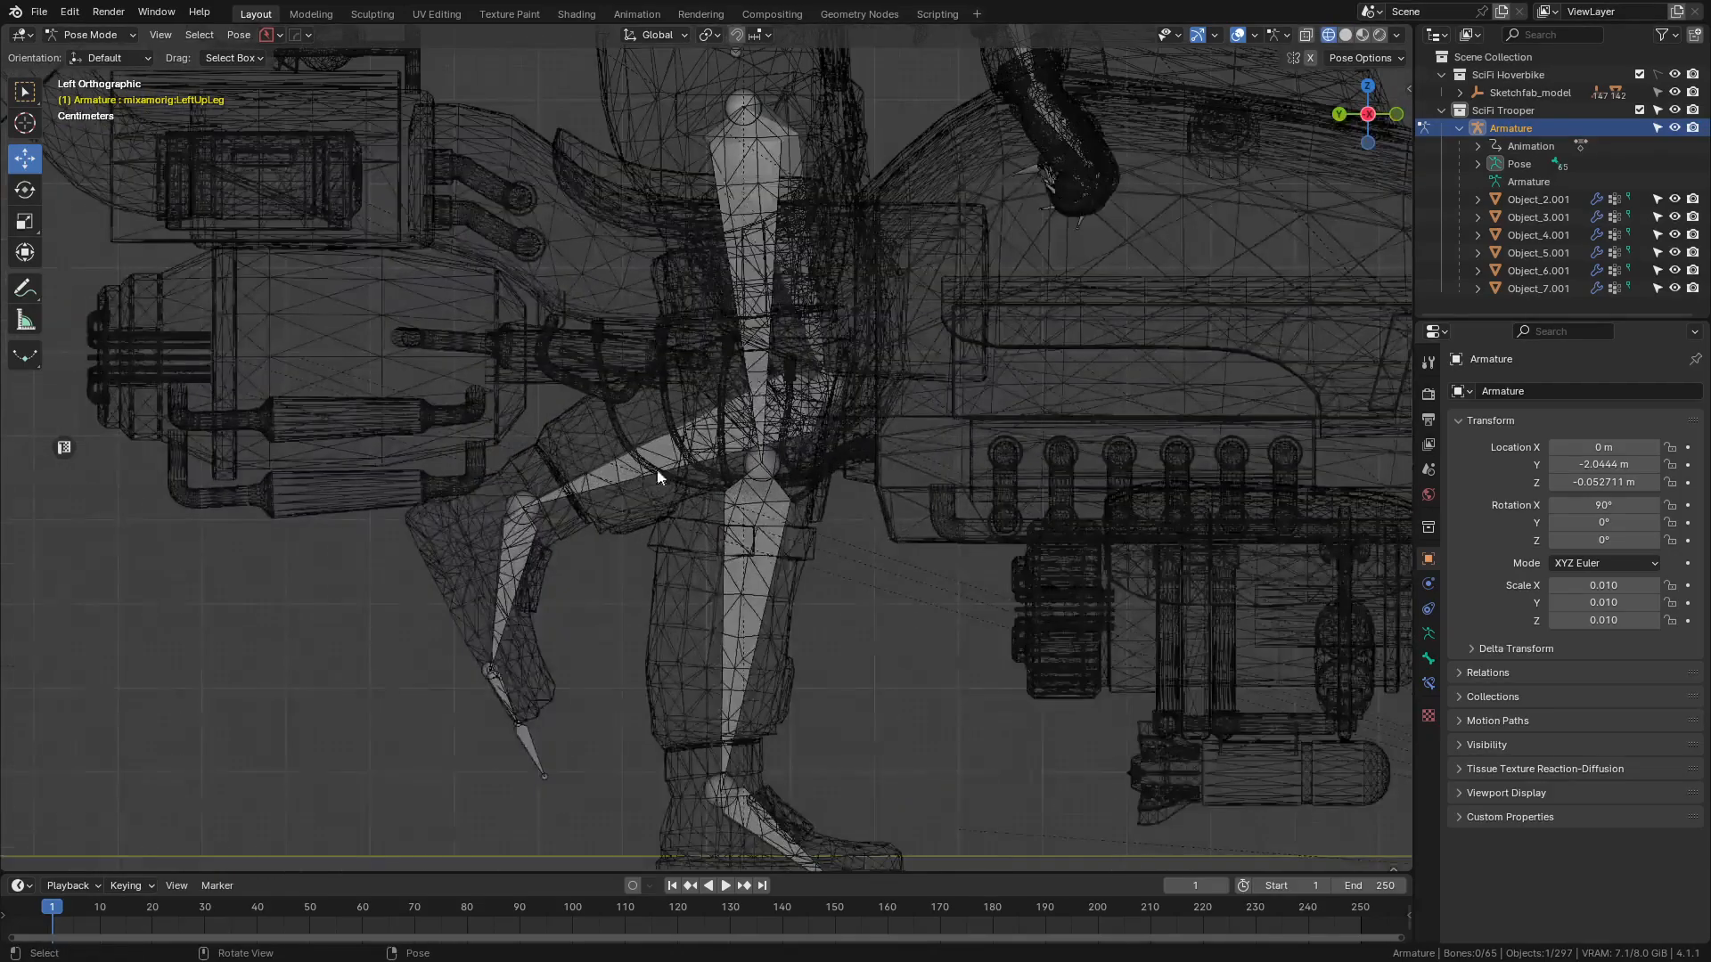
left_click(737, 338)
key("shift+z")
key("shift+z")
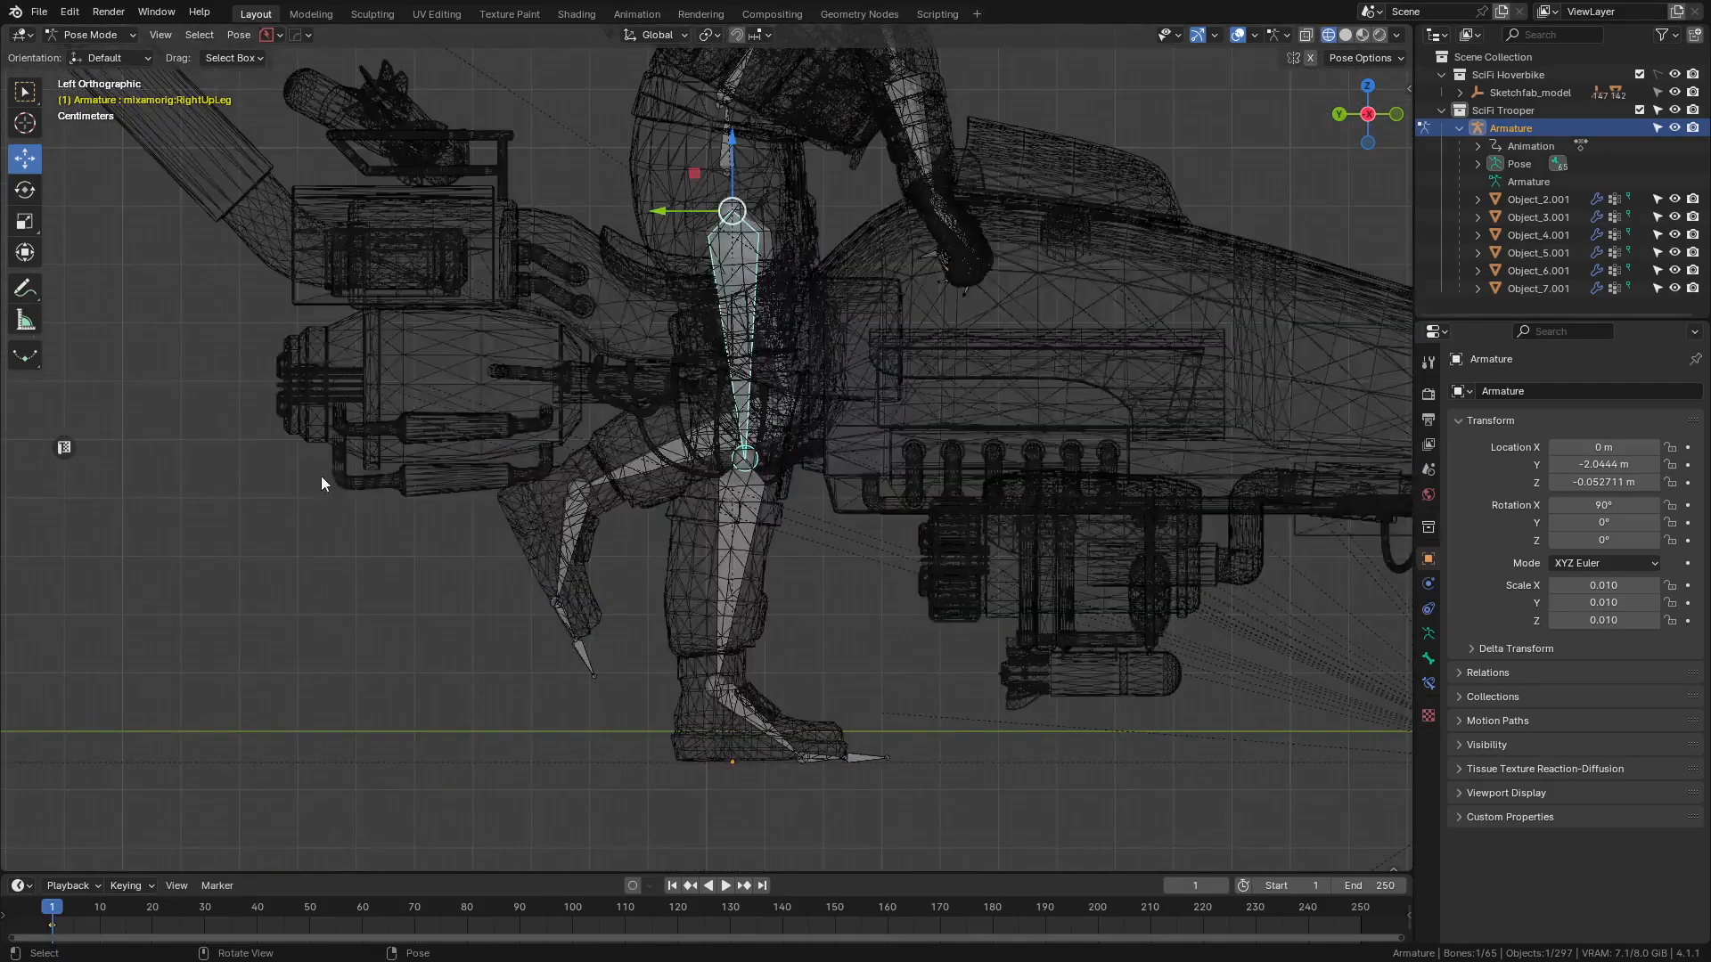
key("KP_7")
middle_click_drag(285, 466, 601, 405, "shift")
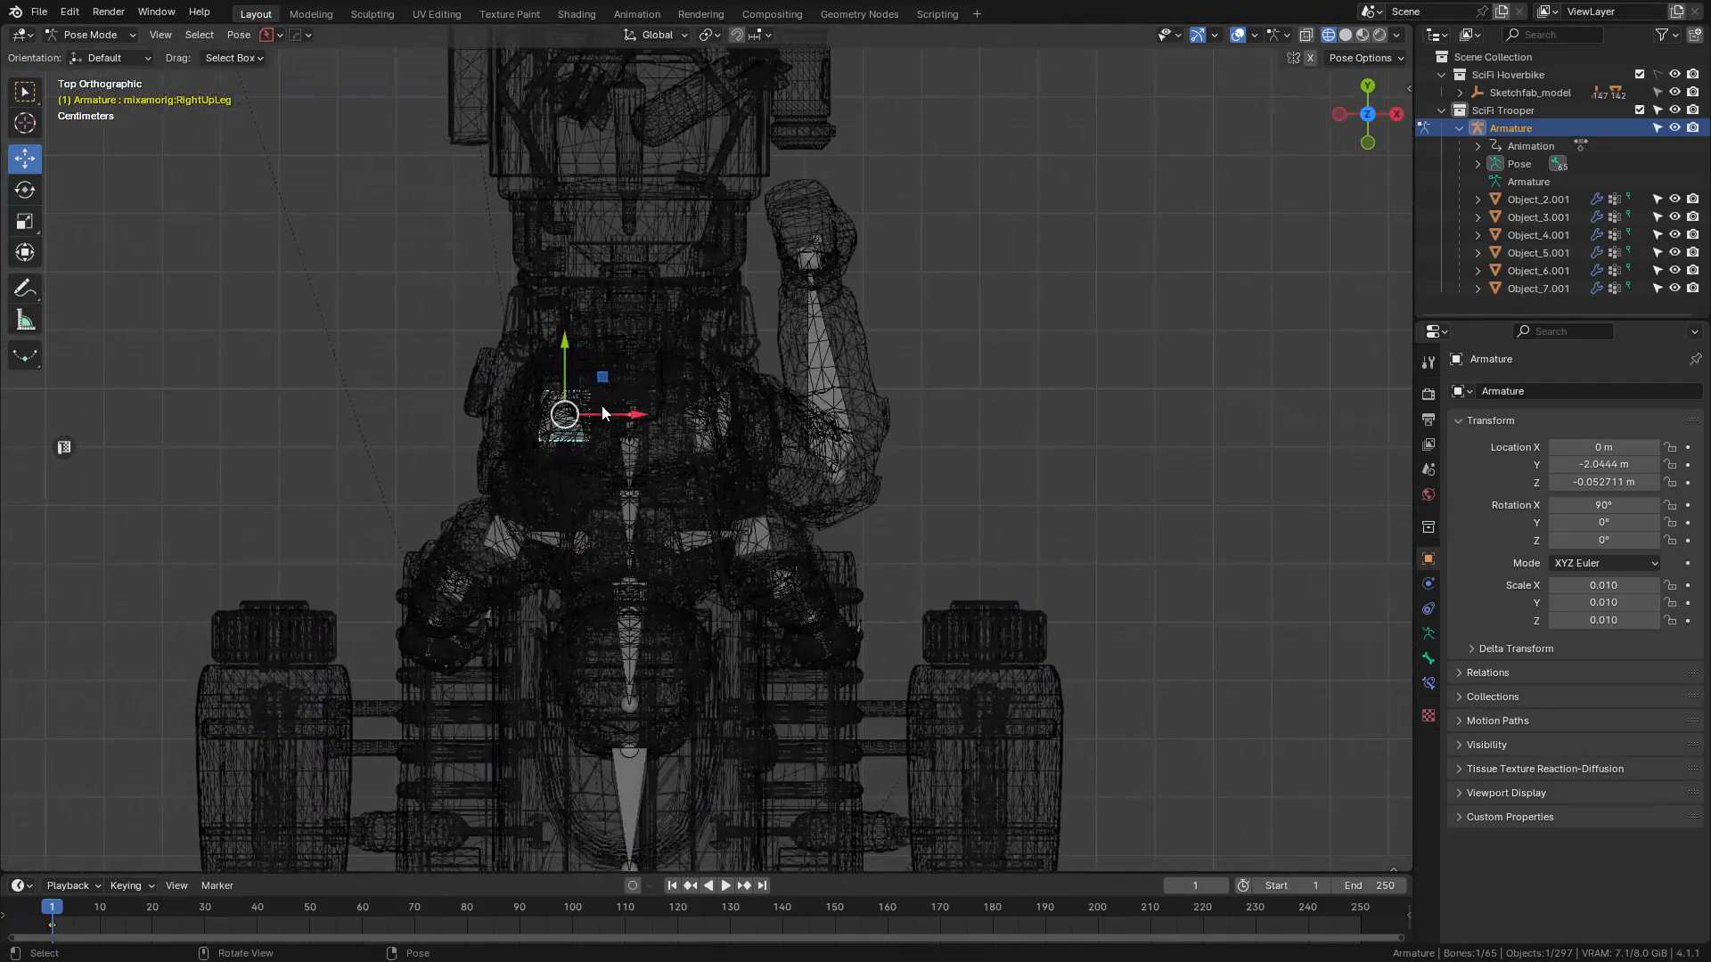
scroll(795, 323, "up", 2)
key("r")
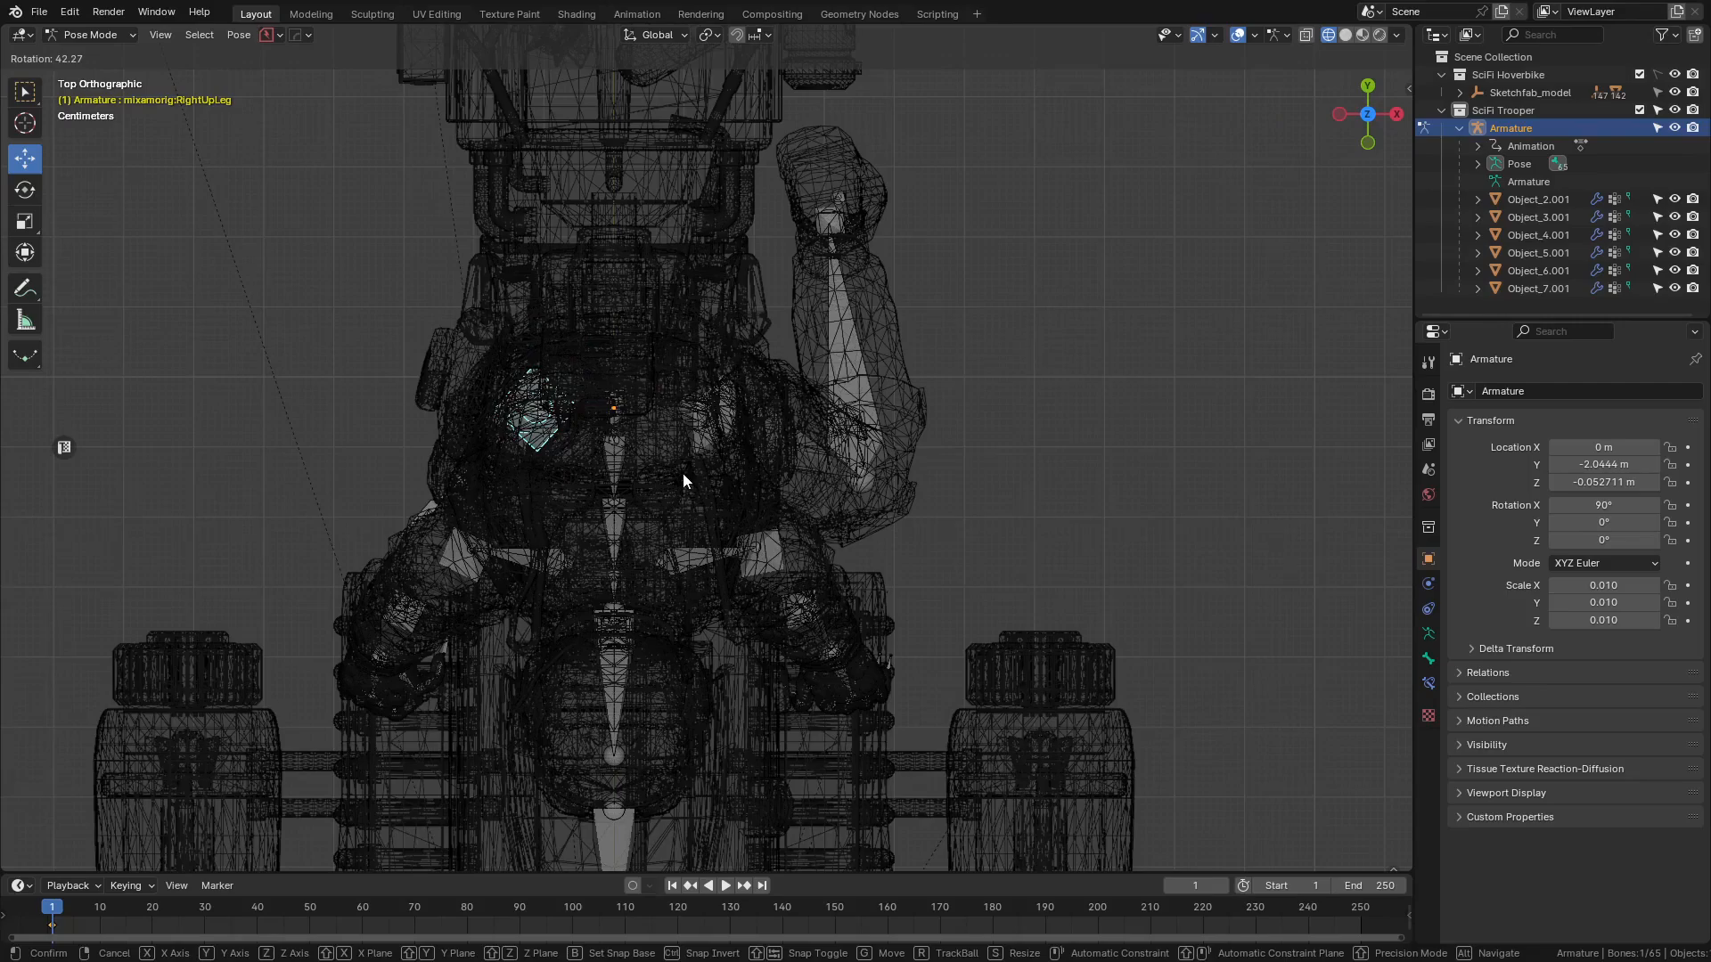
left_click(684, 474)
- Rotate the right upper leg bone in the front view to spread the thigh outward around the hoverbike's body
key("KP_1")
middle_click_drag(686, 473, 777, 489, "shift")
key("r")
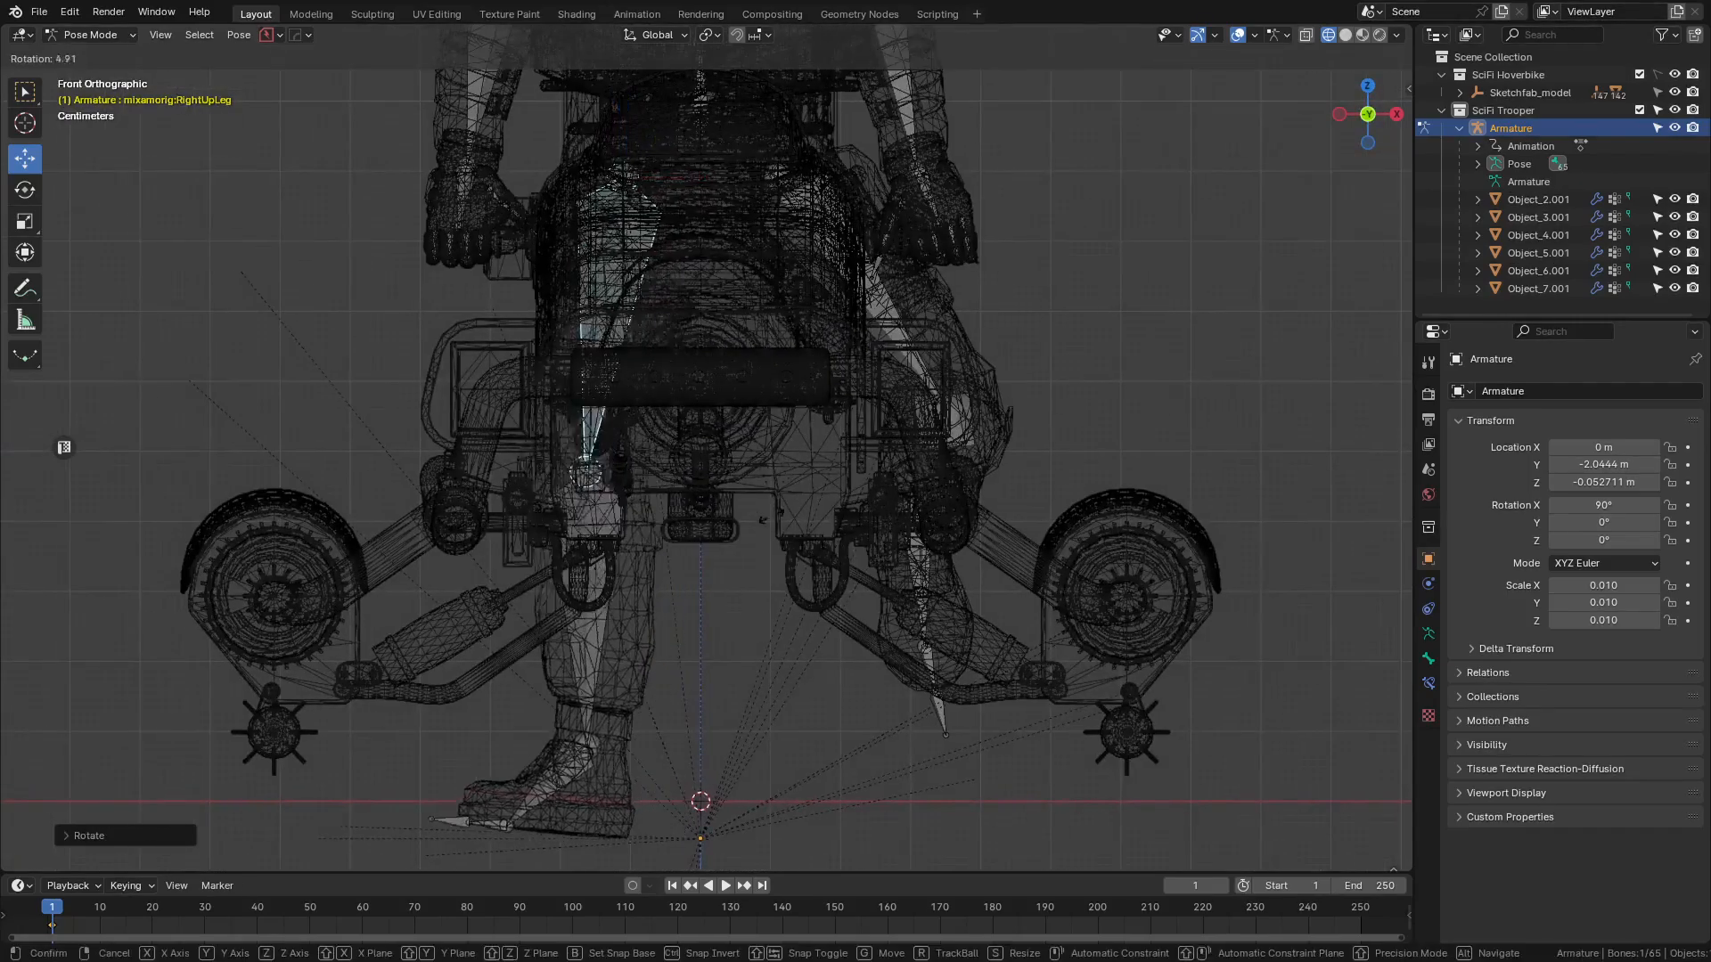
left_click(660, 558)
key("shift+z")
mouse_move(517, 572)
middle_mouse_down()
mouse_move(575, 558)
mouse_move(720, 581)
mouse_move(839, 436)
mouse_move(808, 489)
mouse_move(680, 497)
mouse_move(687, 472)
mouse_move(719, 468)
mouse_move(681, 463)
mouse_move(692, 451)
middle_mouse_up()
scroll(681, 463, "down", 3)
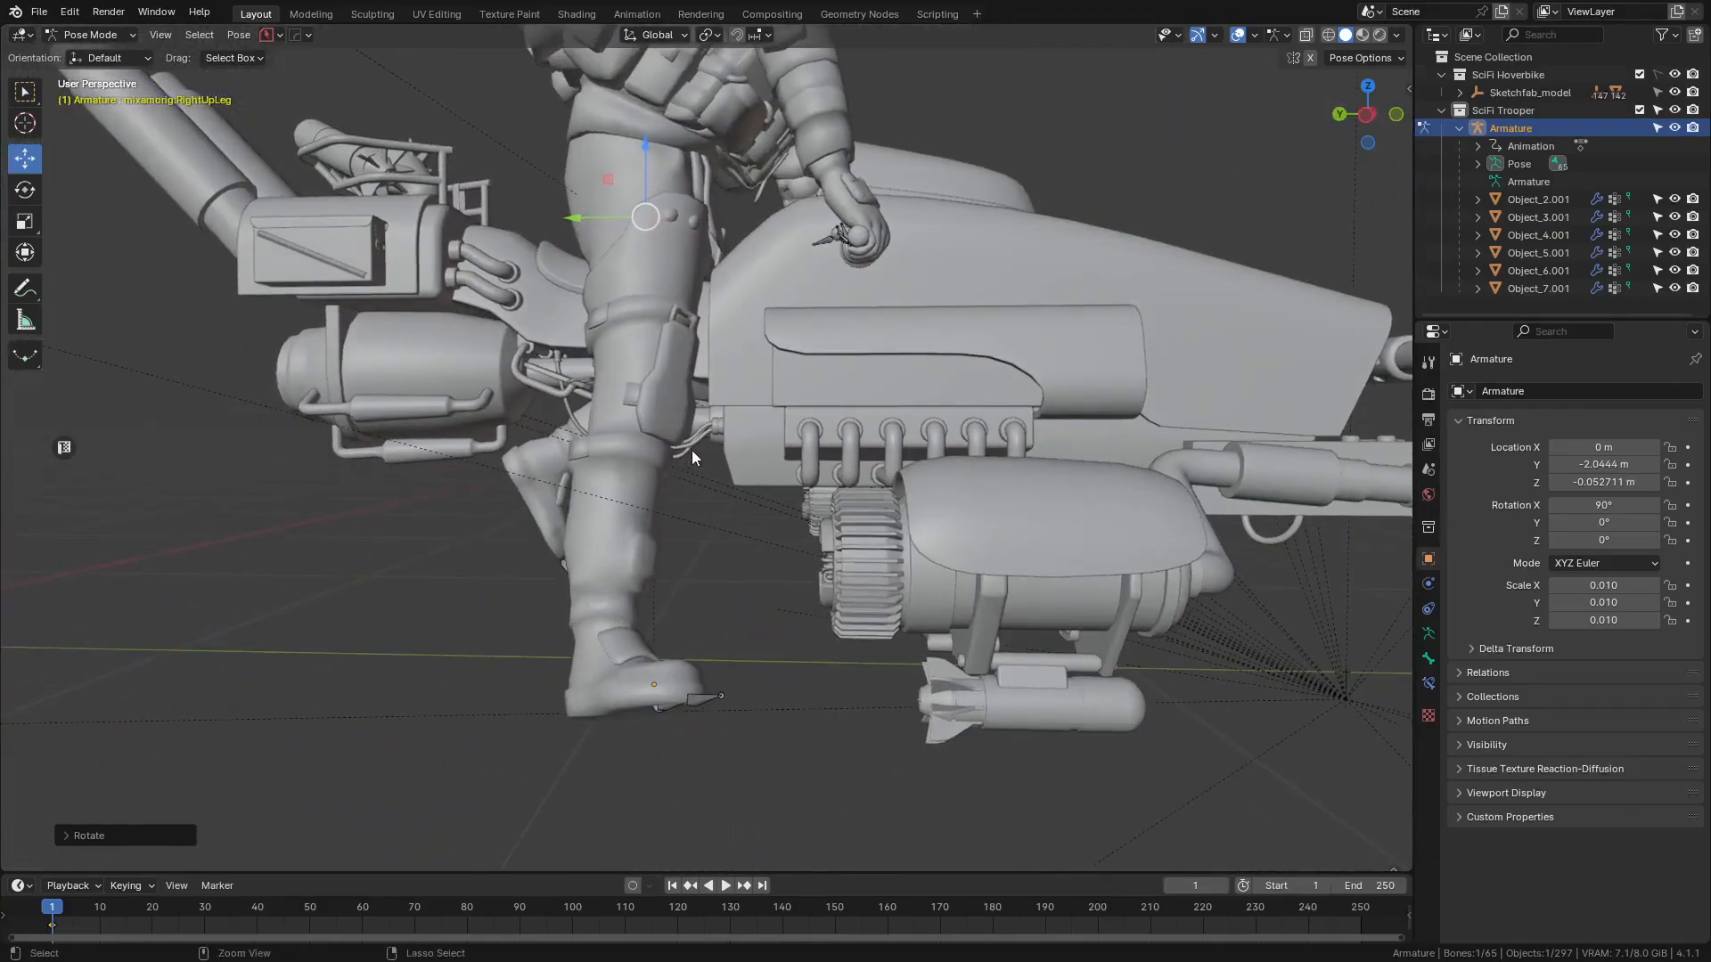
- Select the right lower leg bone and rotate it in the side view to bend the shin backward beside the left one
key("ctrl+KP_3")
key("z")
left_click(644, 413)
scroll(644, 413, "up", 3)
left_click(631, 448)
key("z")
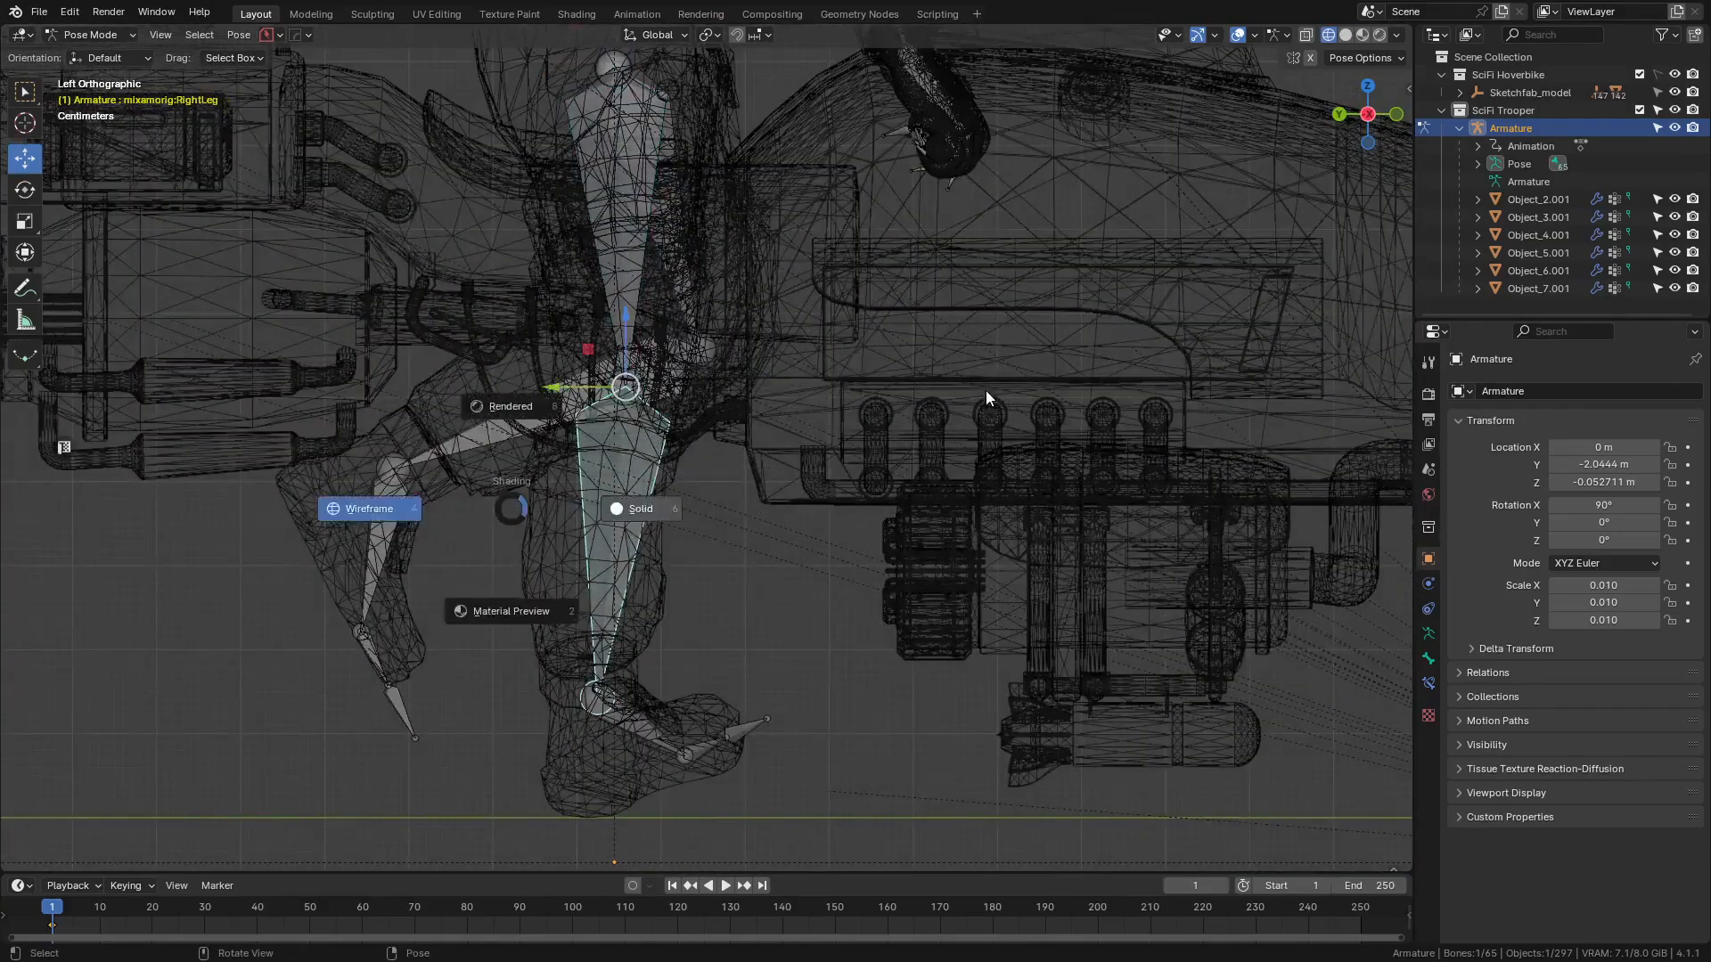
left_click(985, 391)
key("r")
left_click(773, 628)
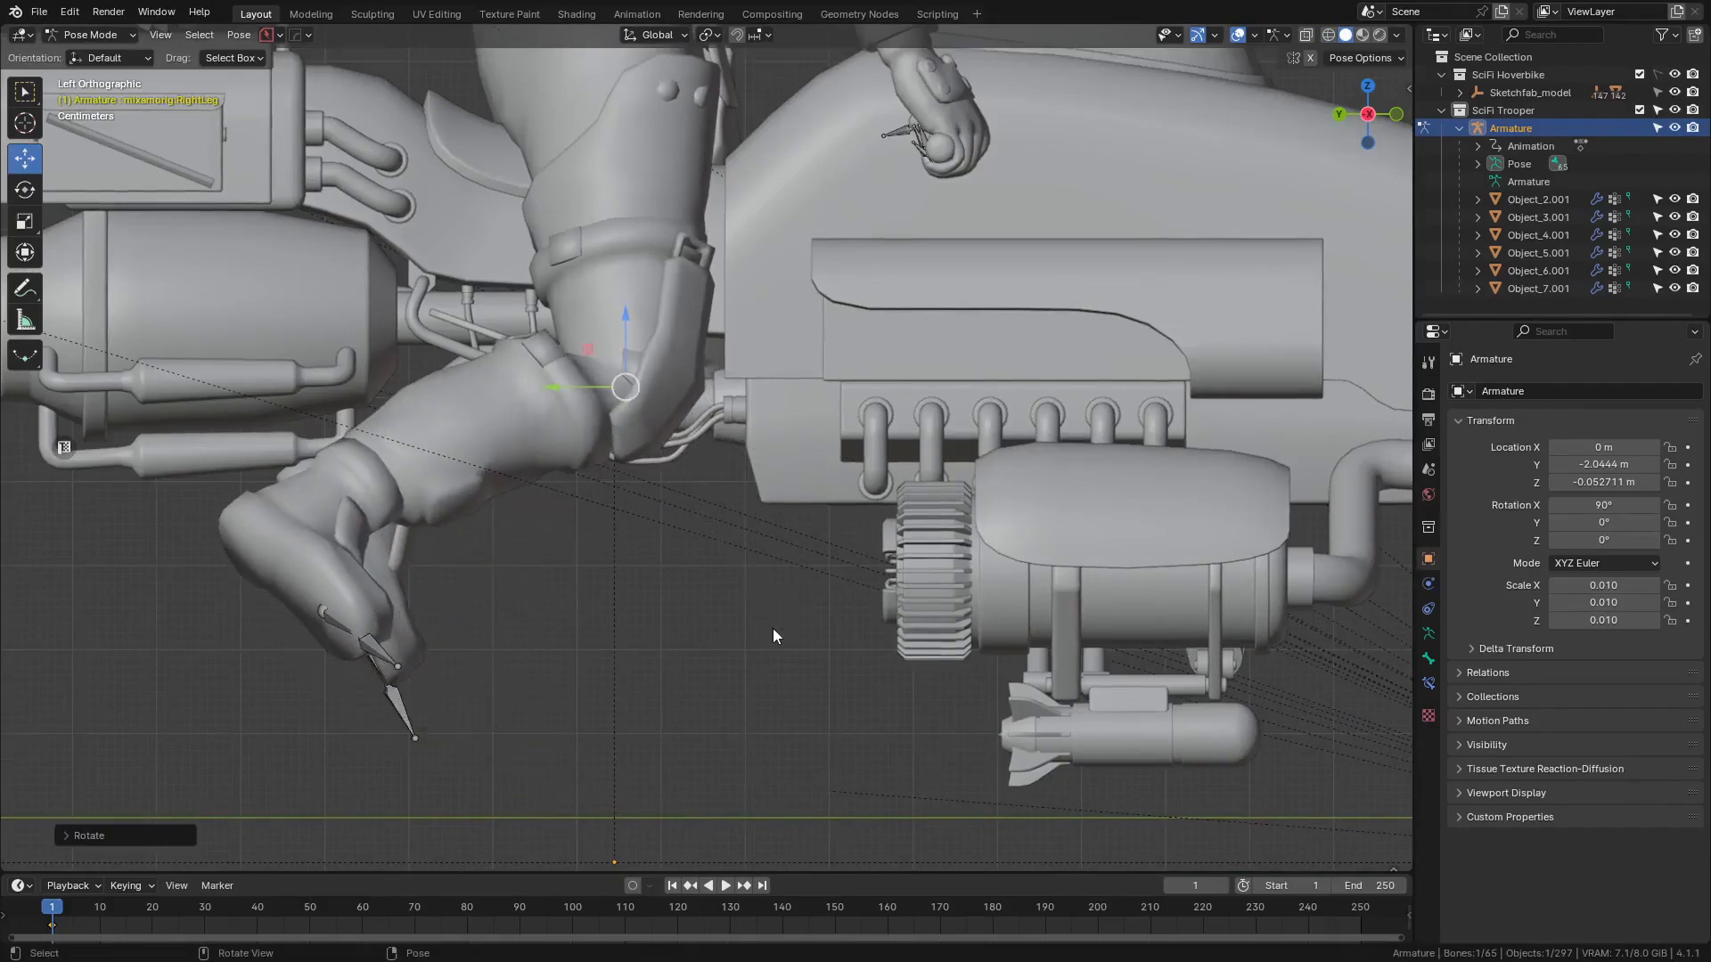
- Reselect the right upper leg bone and rotate it in the top view to adjust the direction of the bent leg
middle_click_drag(772, 628, 759, 633)
key("KP_1")
key("z")
left_click(628, 601)
middle_click_drag(544, 206, 645, 430, "shift")
left_click(644, 392)
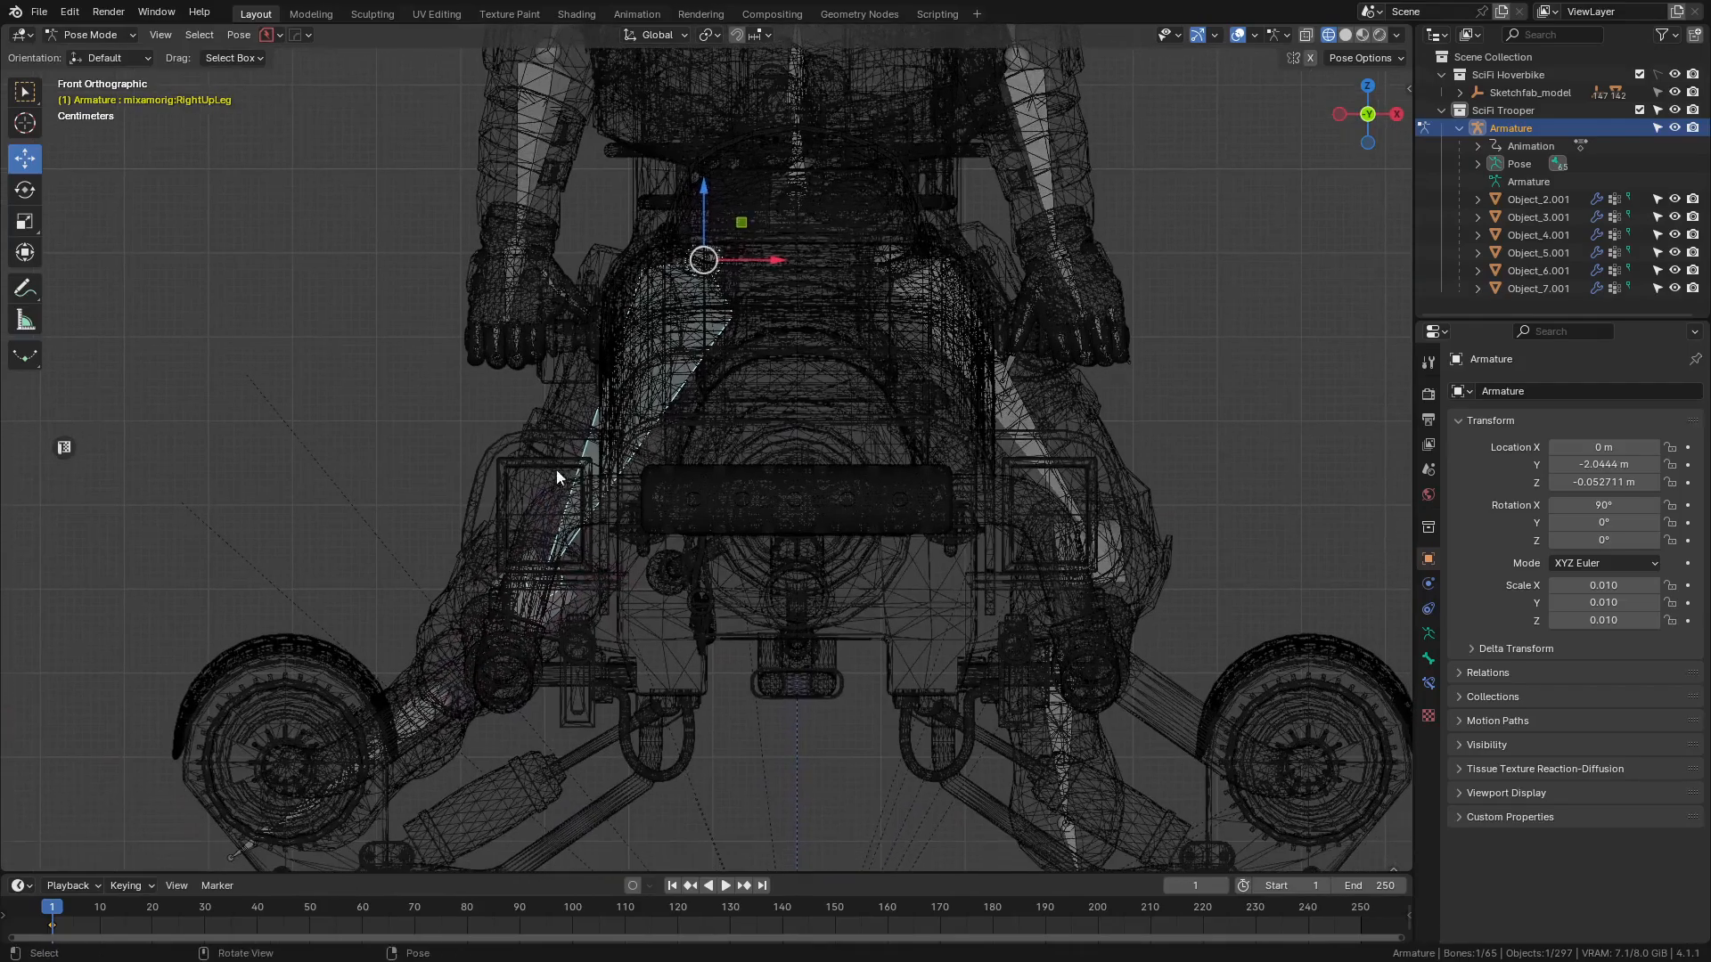
key("z")
left_click(716, 514)
mouse_move(716, 514)
middle_mouse_down()
mouse_move(1010, 516)
mouse_move(747, 585)
mouse_move(811, 506)
mouse_move(882, 481)
mouse_move(795, 520)
mouse_move(861, 569)
middle_mouse_up()
key("KP_7")
key("r")
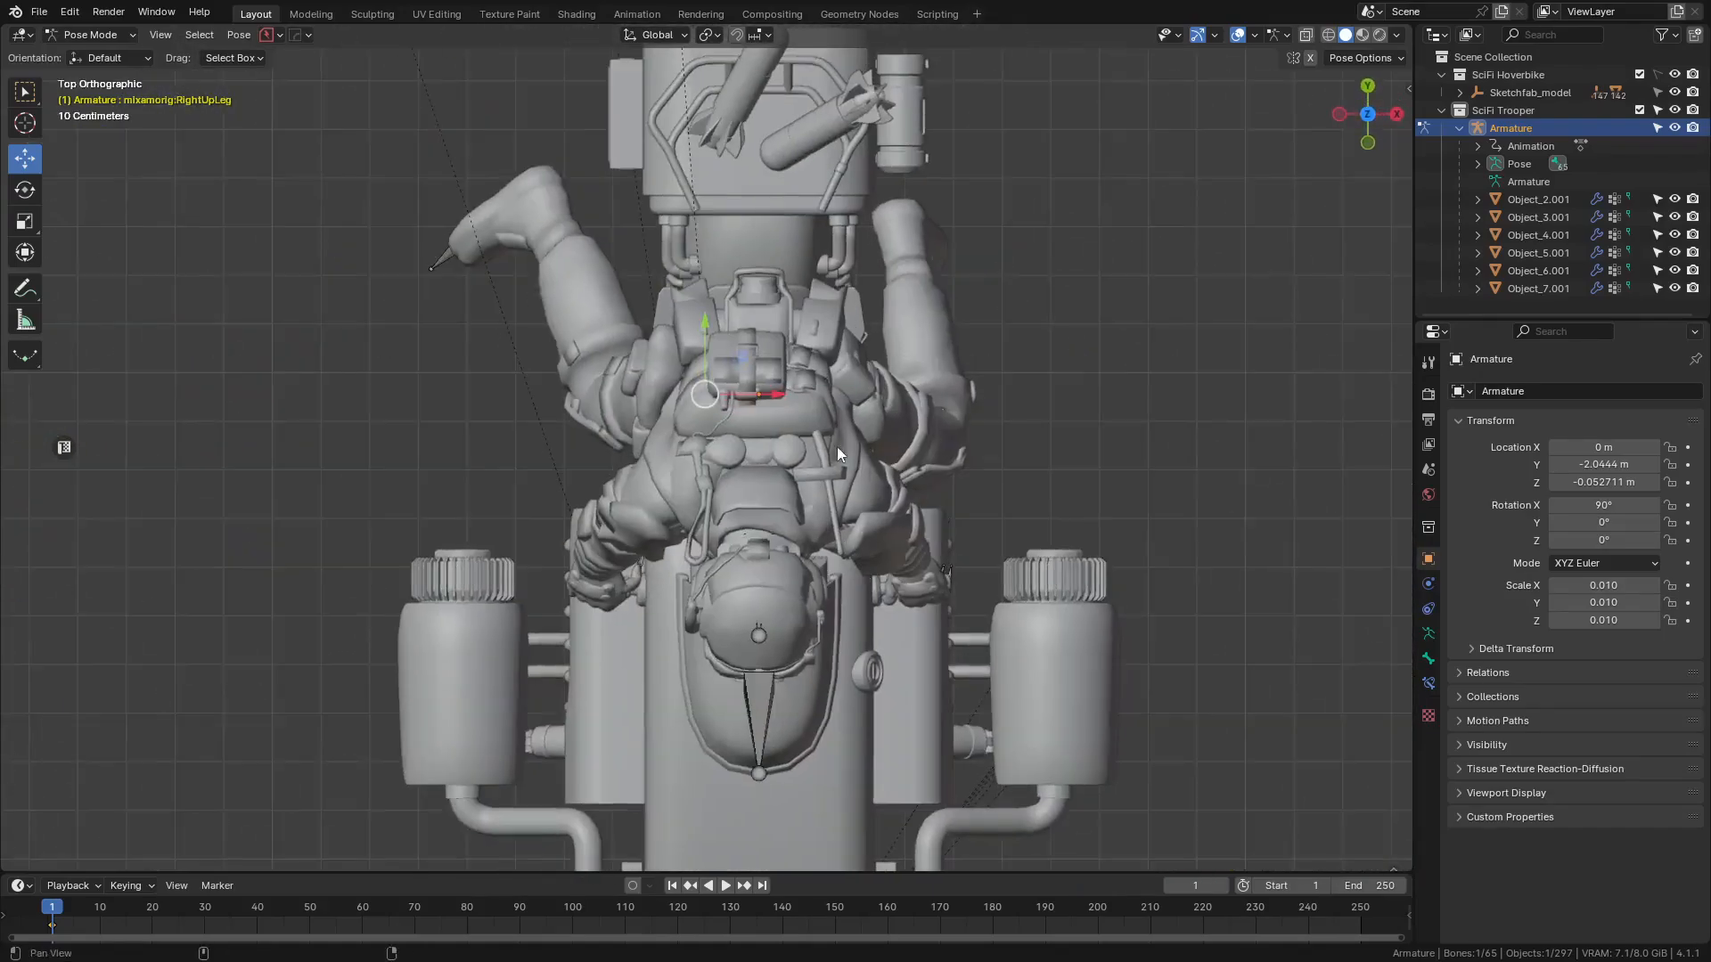
left_click(748, 288)
- Rotate the right upper leg bone slightly in the front view to bring the knee in toward the hoverbike
key("KP_1")
key("shift+z")
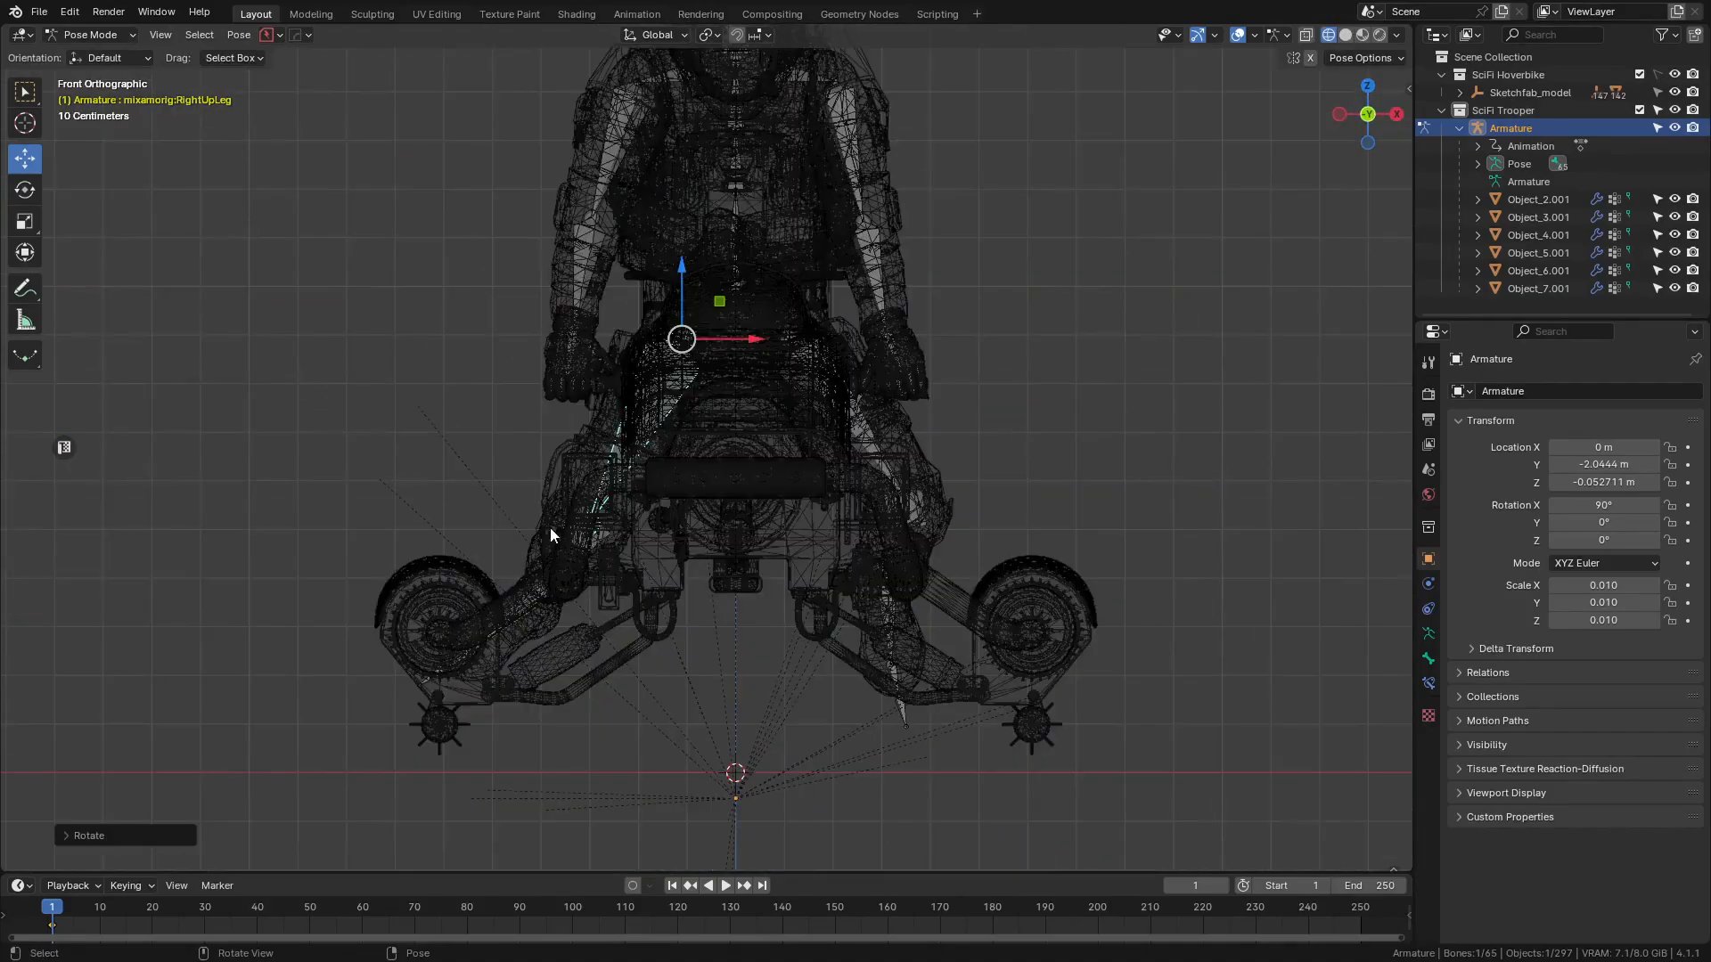
key("r")
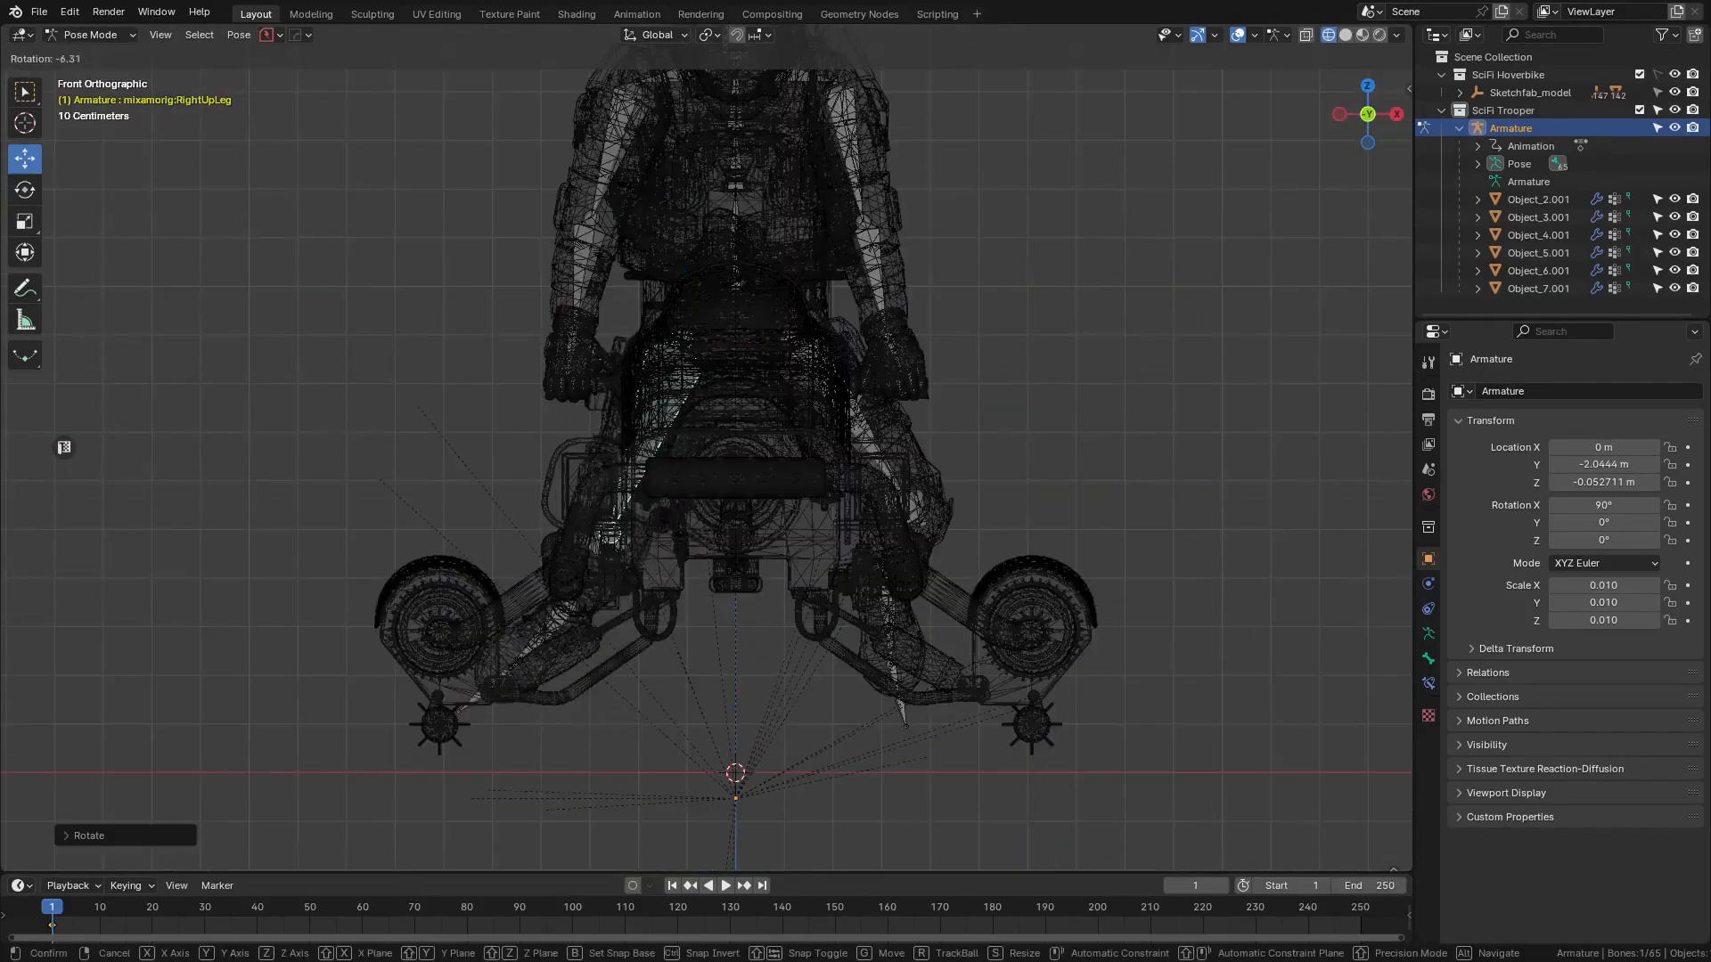
left_click(442, 645)
key("shift+z")
mouse_move(442, 645)
middle_mouse_down()
mouse_move(687, 542)
mouse_move(900, 556)
mouse_move(830, 557)
mouse_move(771, 507)
mouse_move(731, 505)
mouse_move(863, 543)
mouse_move(848, 544)
middle_mouse_up()
key("KP_3")
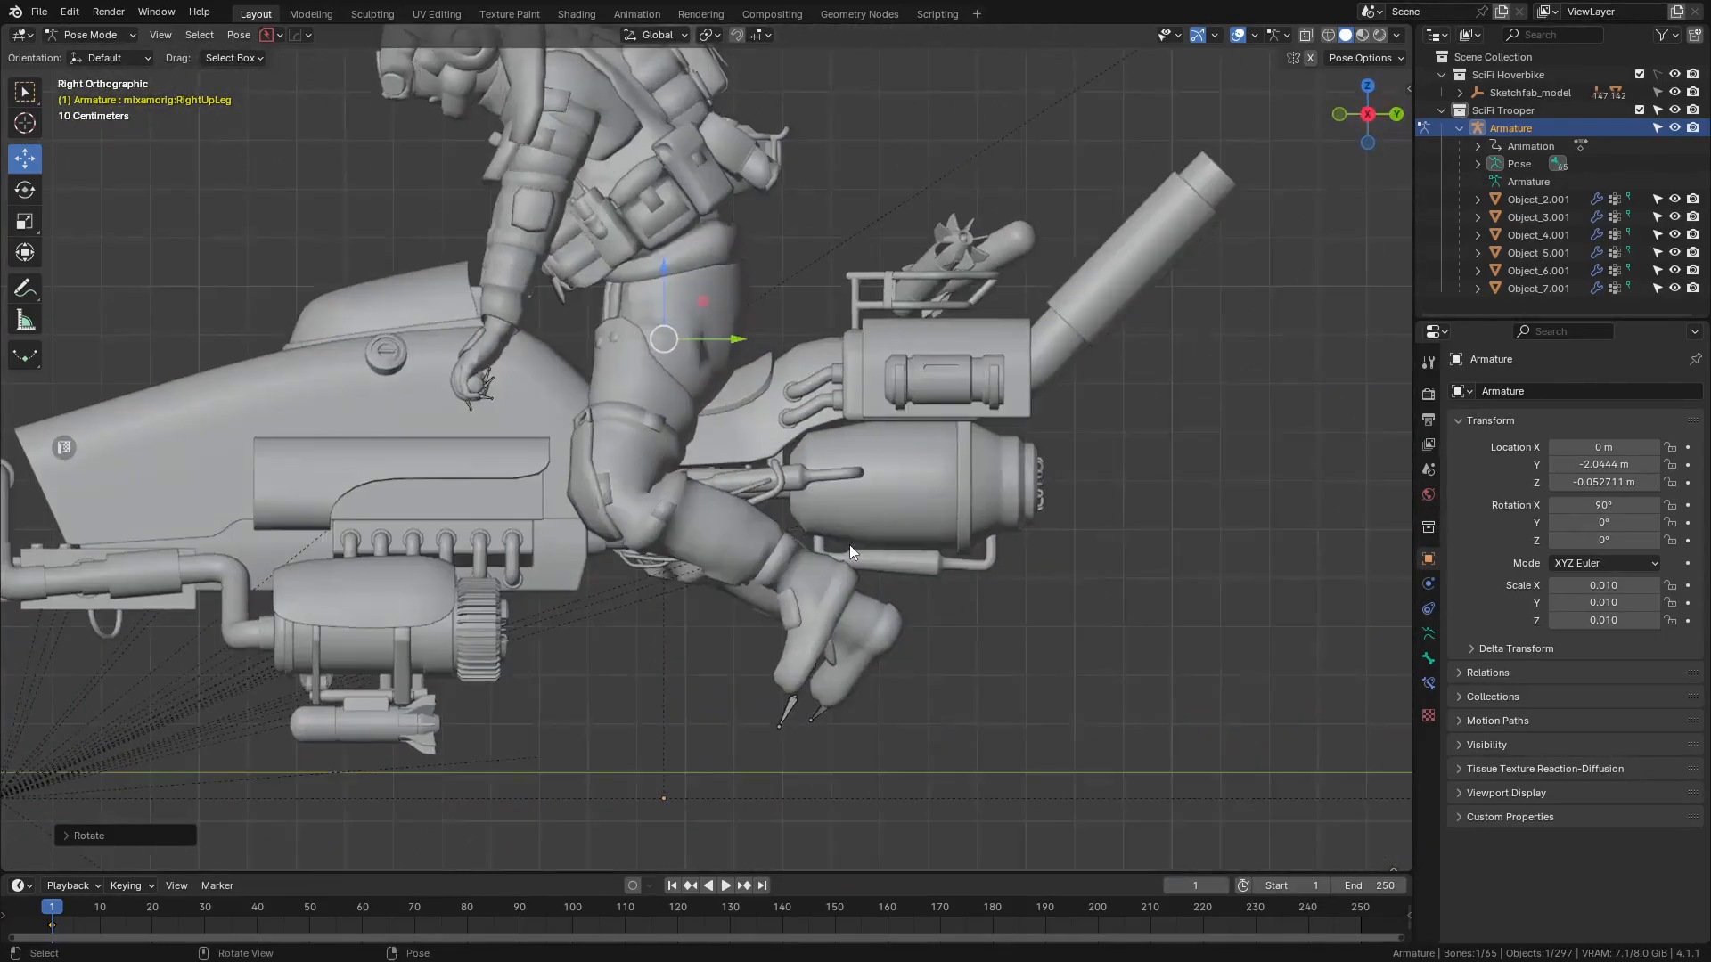
- Select the right lower leg bone and rotate it about 10° in the left side view to raise the foot, and check the pose
key("ctrl+KP_3")
key("shift+z")
scroll(592, 570, "up", 3)
left_click(741, 596)
key("r")
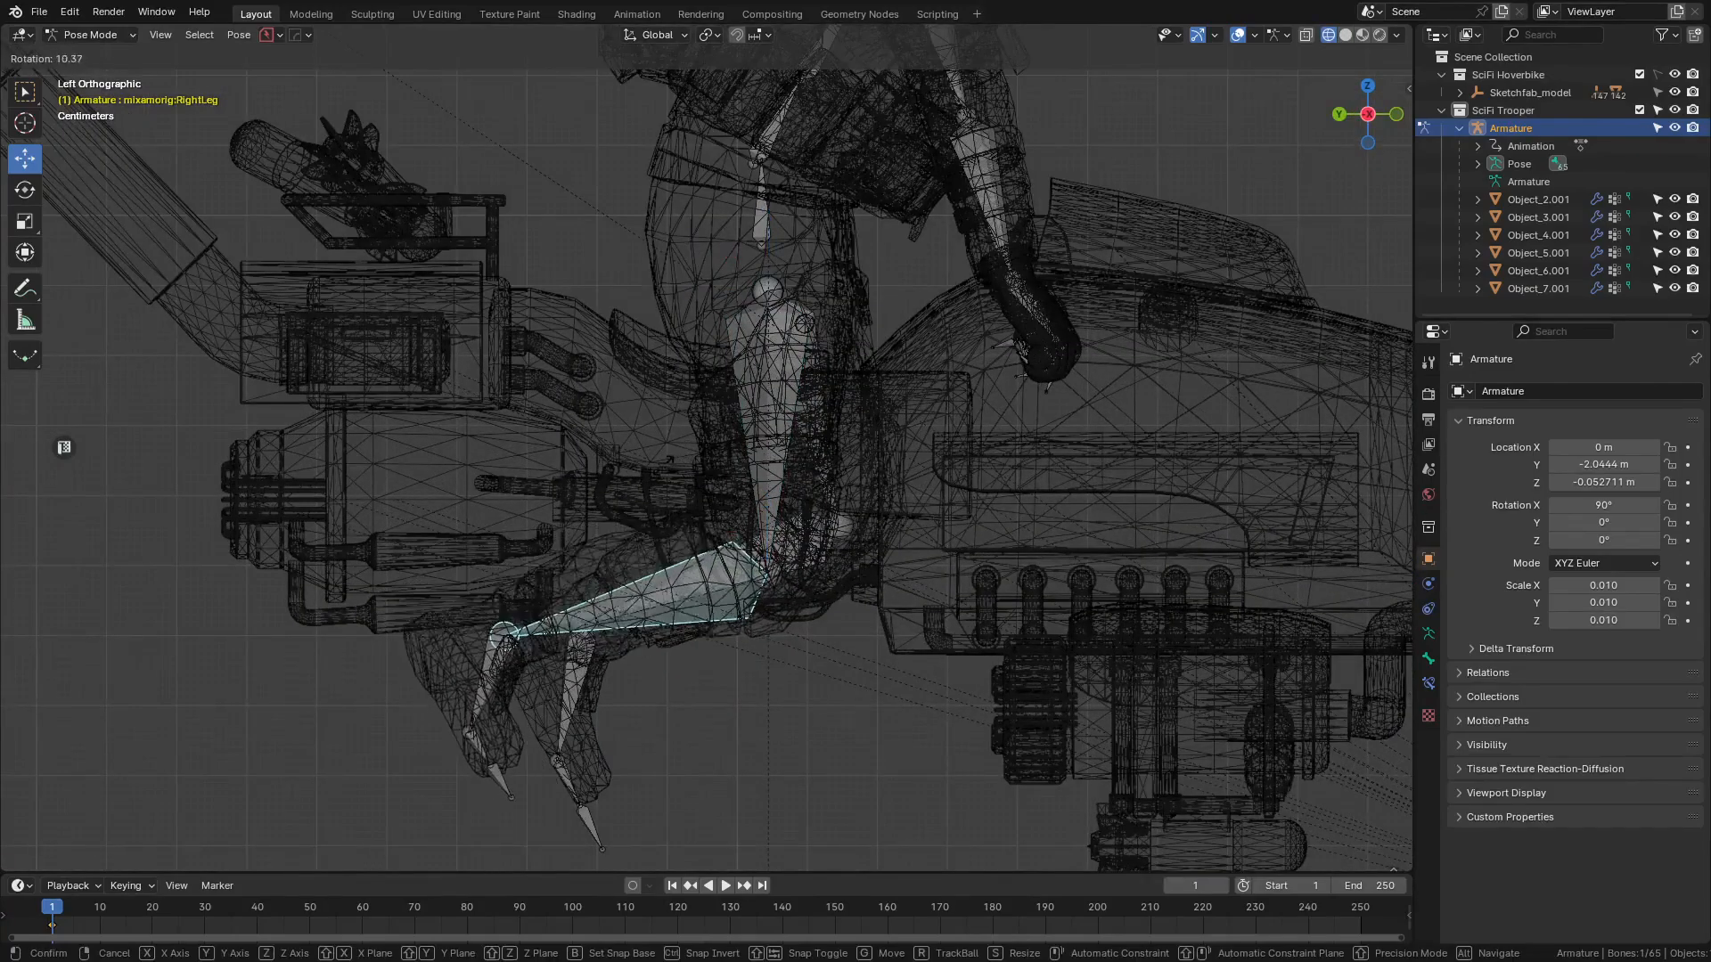
left_click(952, 527)
key("shift+z")
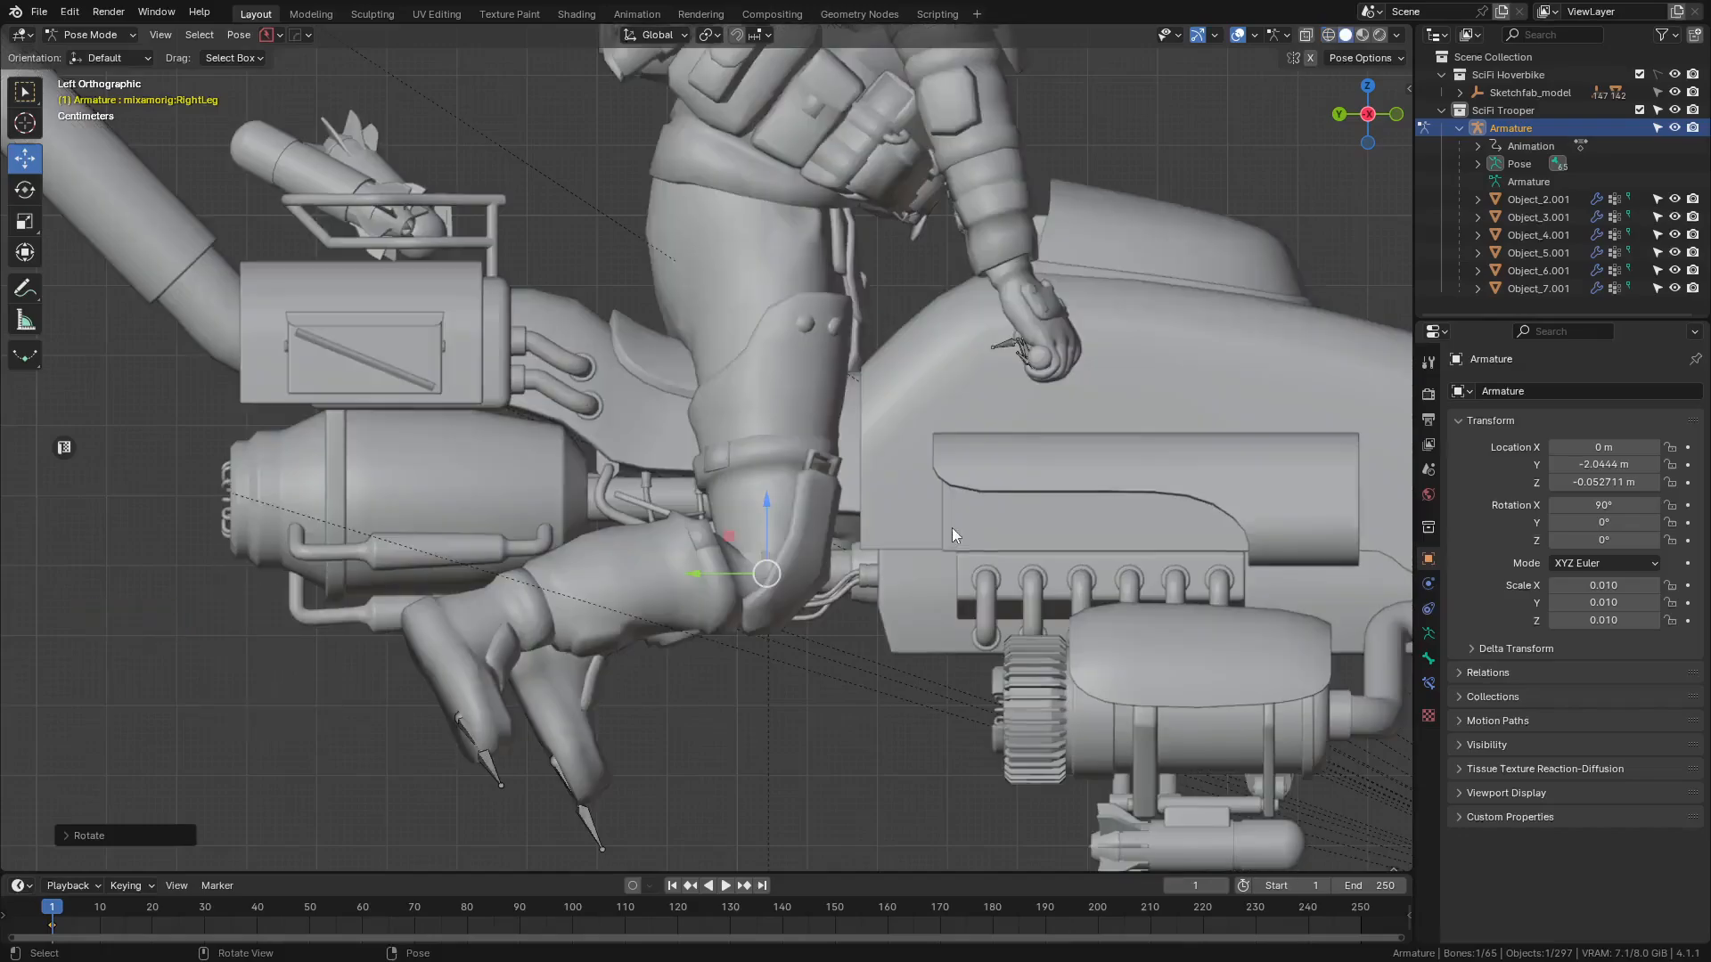
left_click(802, 735)
scroll(806, 731, "down", 6)
middle_click_drag(819, 727, 605, 418)
scroll(948, 439, "up", 6)
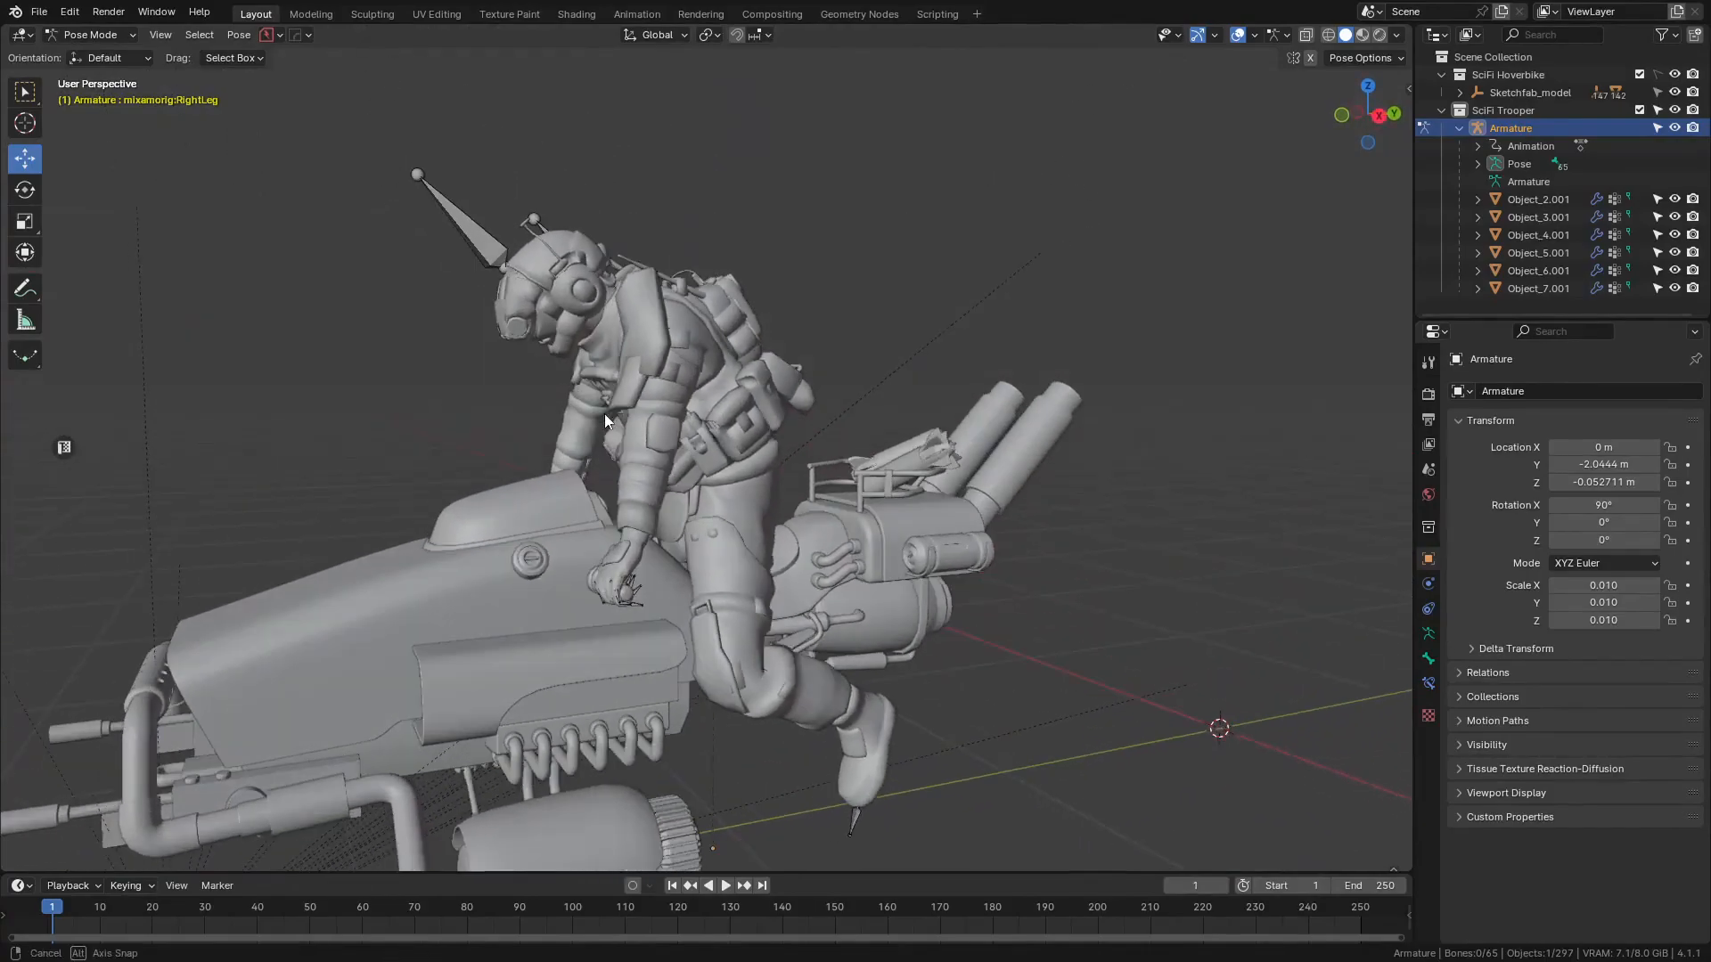
- Select the head bone and rotate it about 25° in the right side view to tilt the trooper's head up
key("ctrl+KP_3")
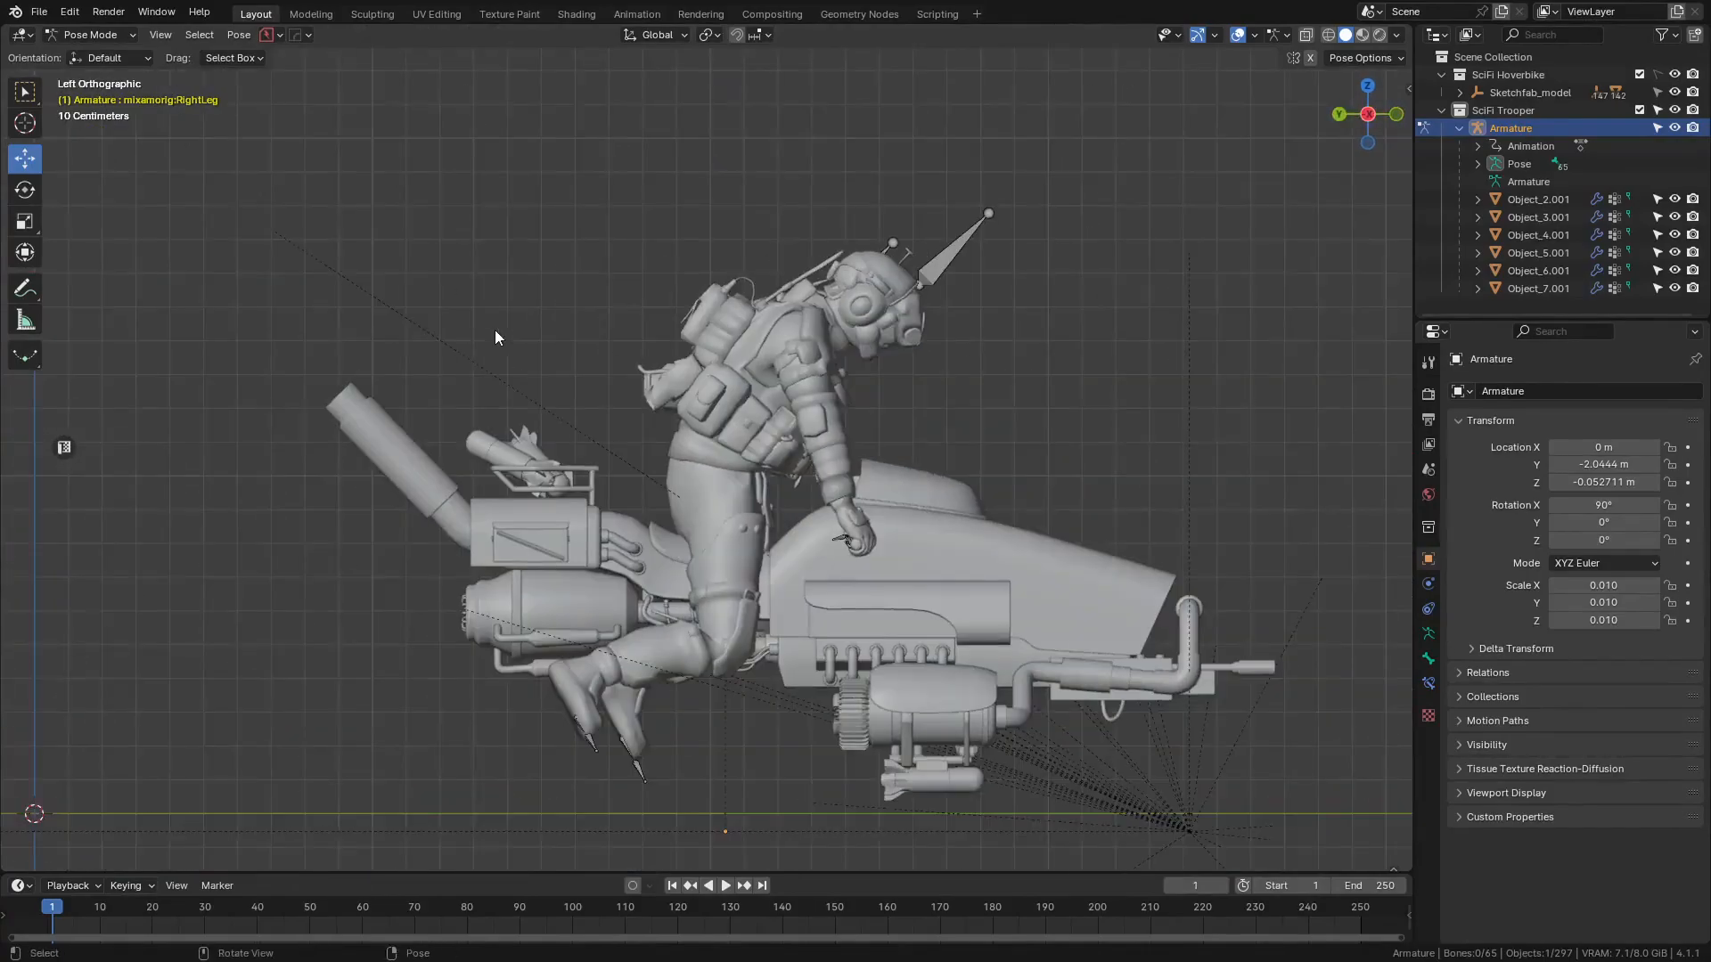
key("KP_3")
key("shift+z")
scroll(648, 256, "up", 6)
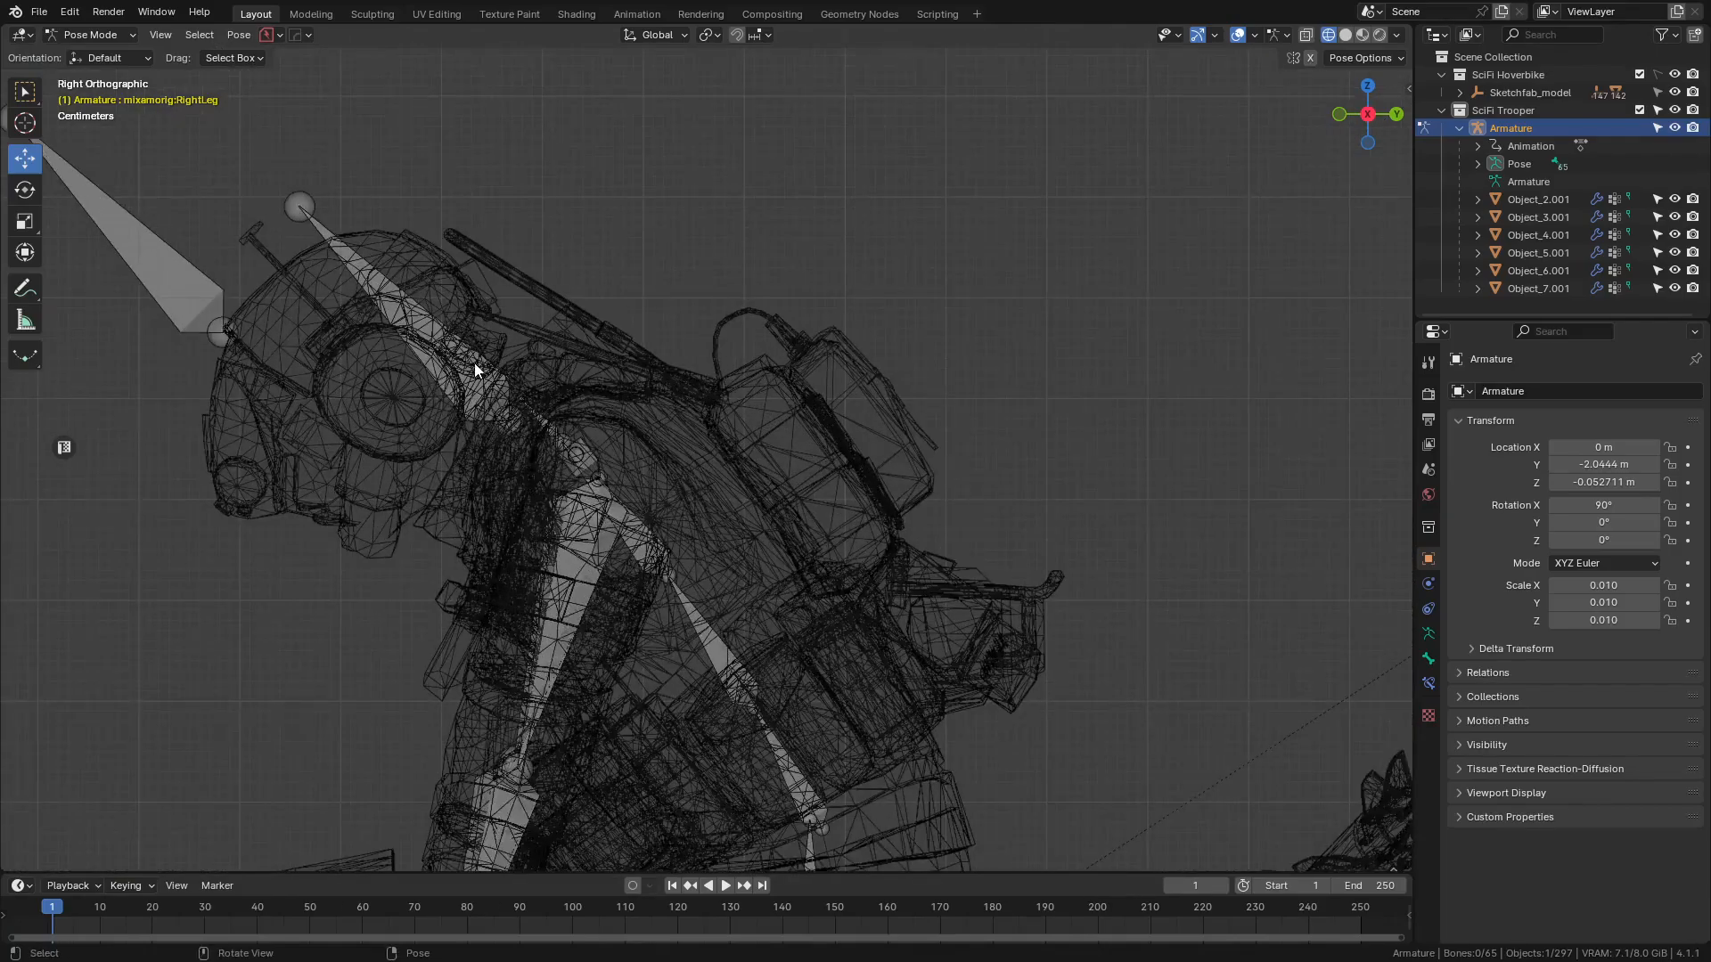
left_click(474, 370)
scroll(622, 335, "down", 3)
key("r")
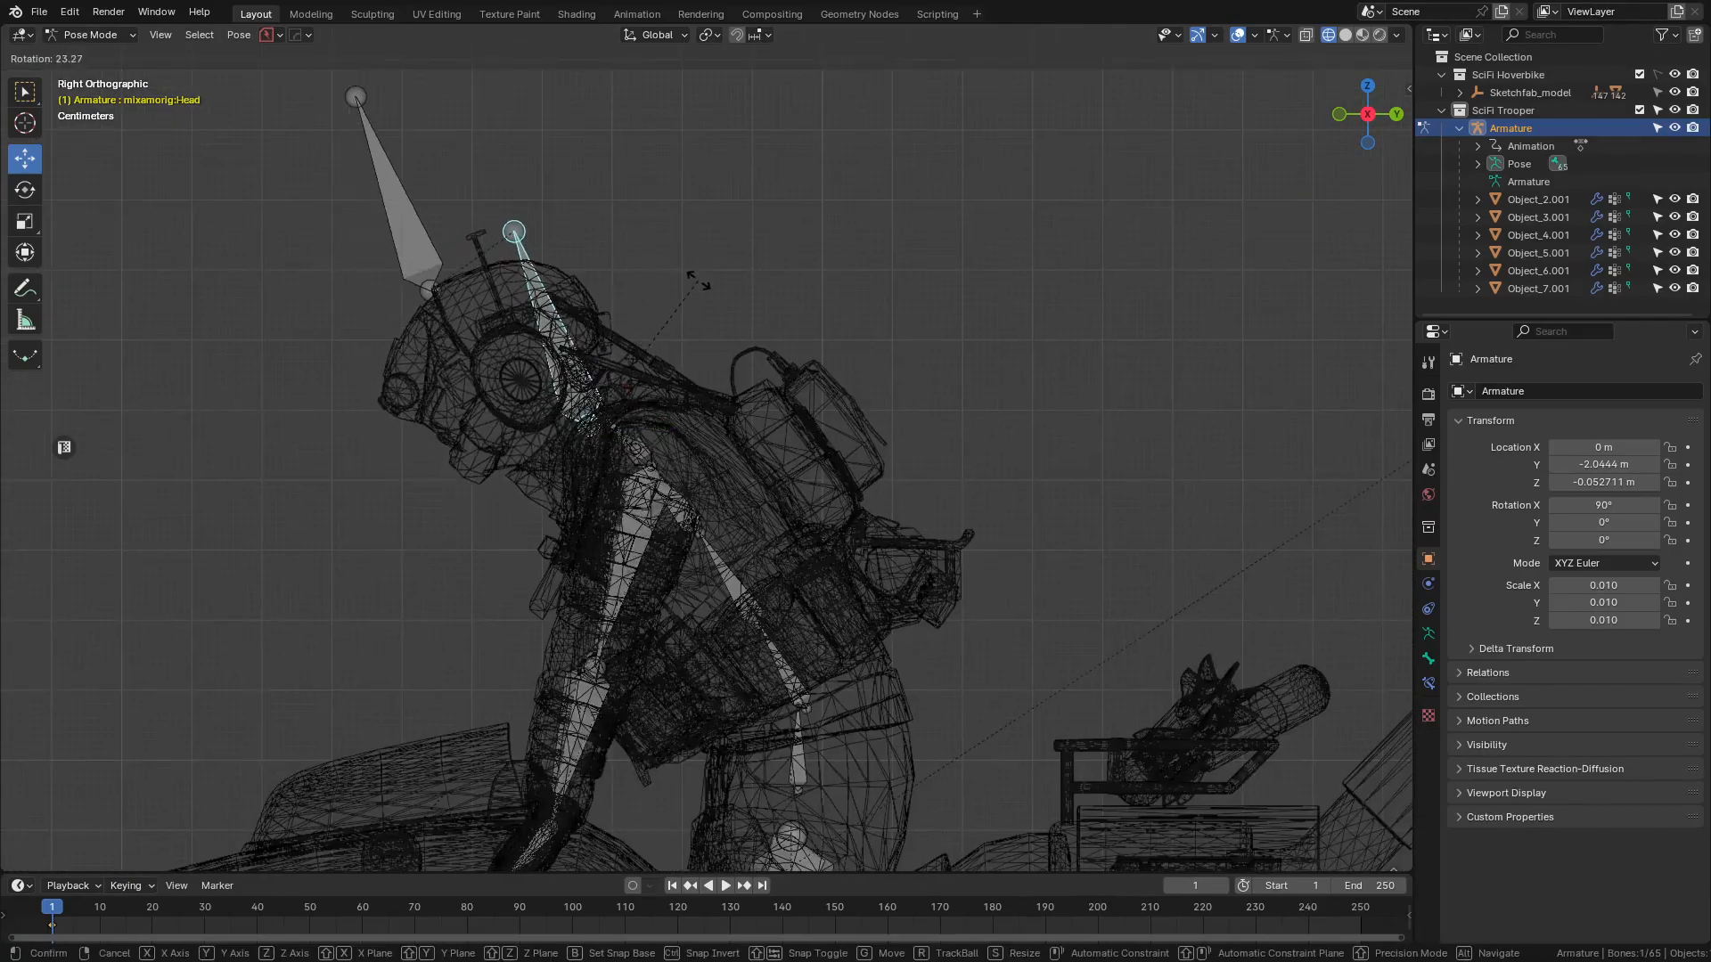
left_click(708, 285)
key("shift+z")
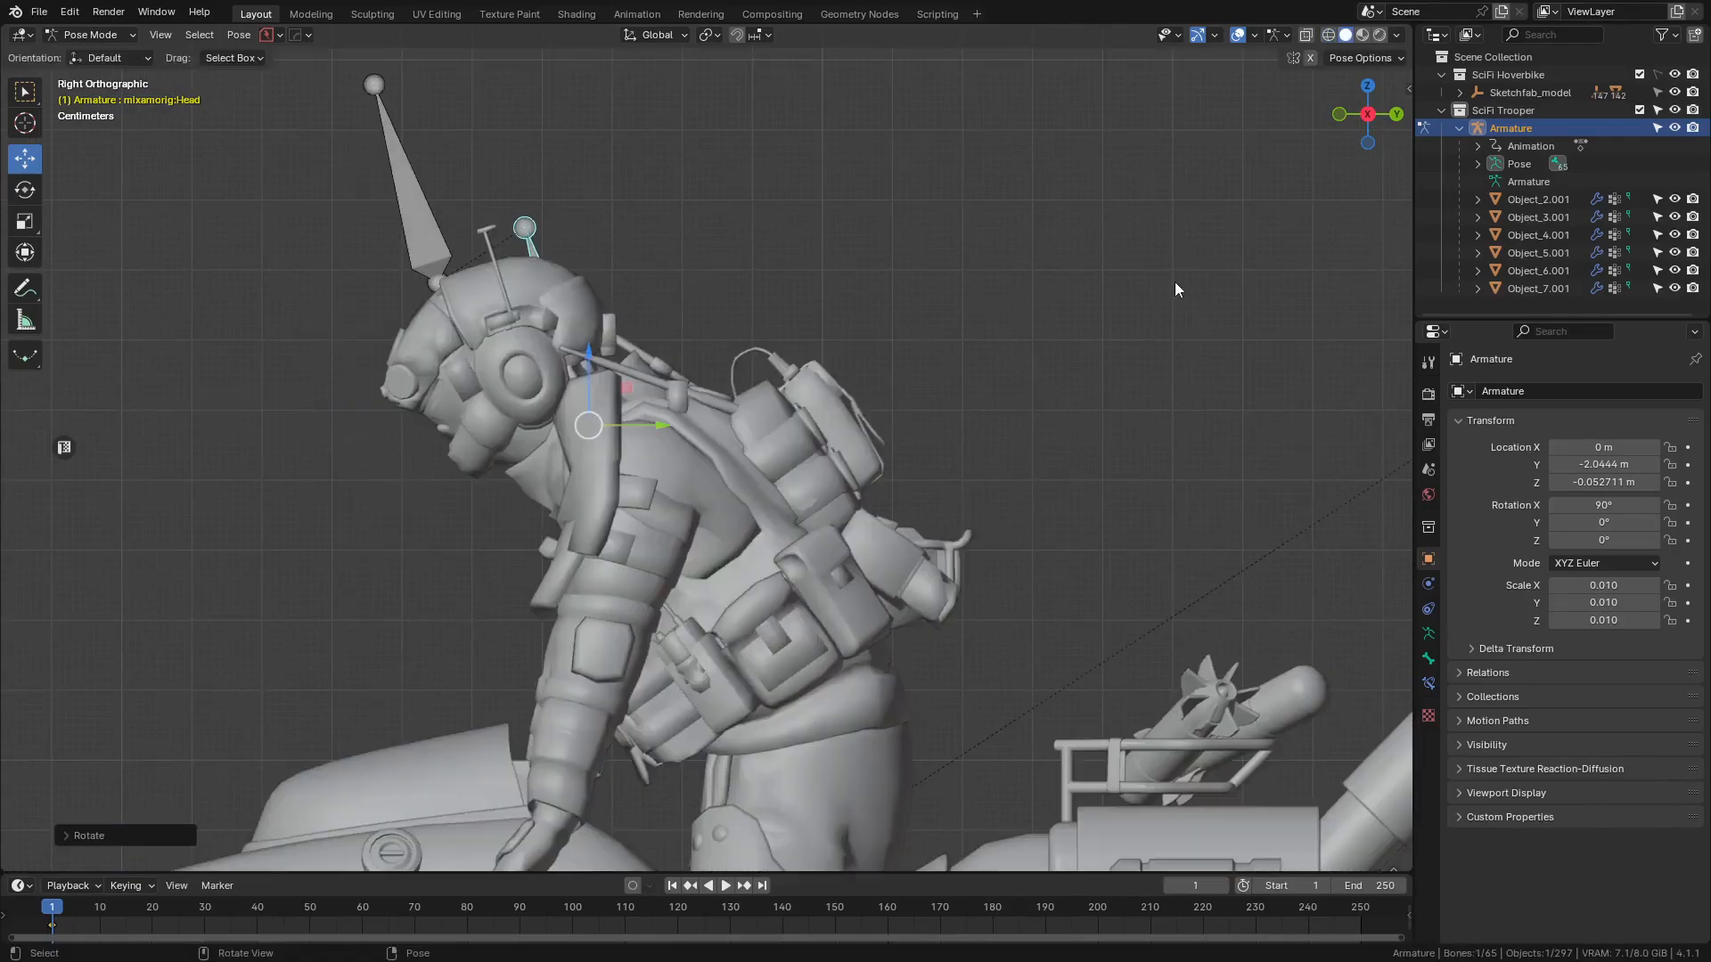
scroll(875, 360, "down", 6)
middle_click_drag(735, 356, 751, 456)
scroll(712, 484, "up", 4)
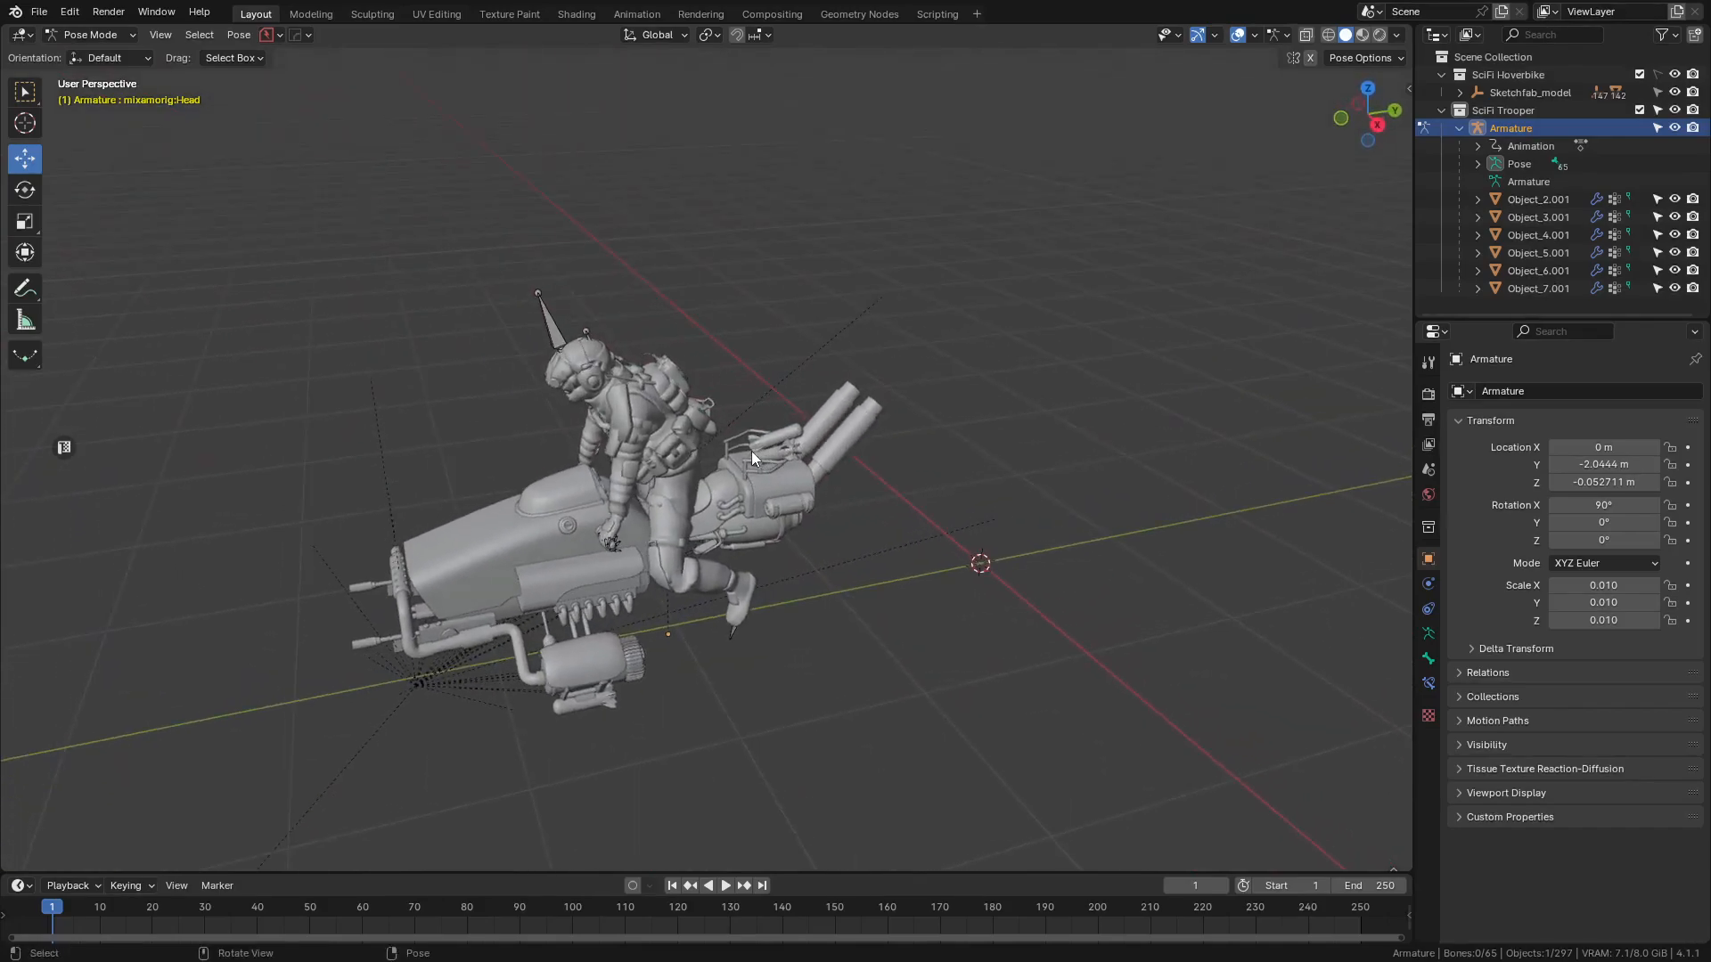
- Save the scene as "Trooper & Hoverbike Adjustment" in the project folder
key("ctrl+s")
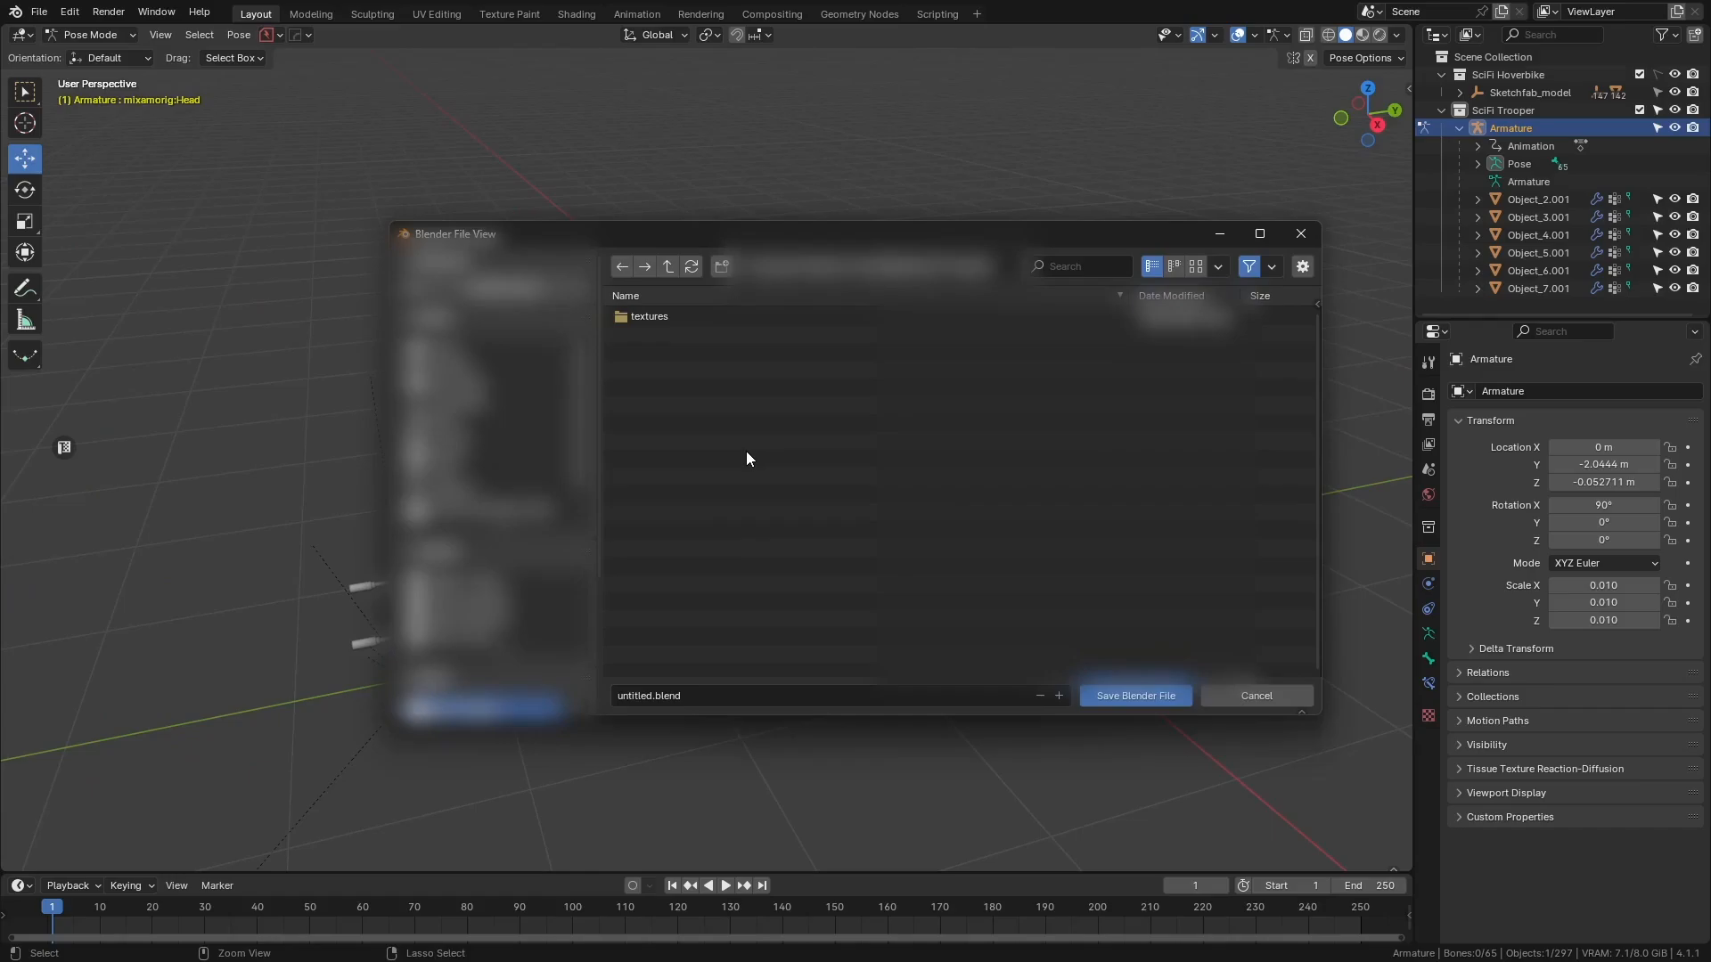
scroll(531, 544, "down", 4)
left_click(494, 588)
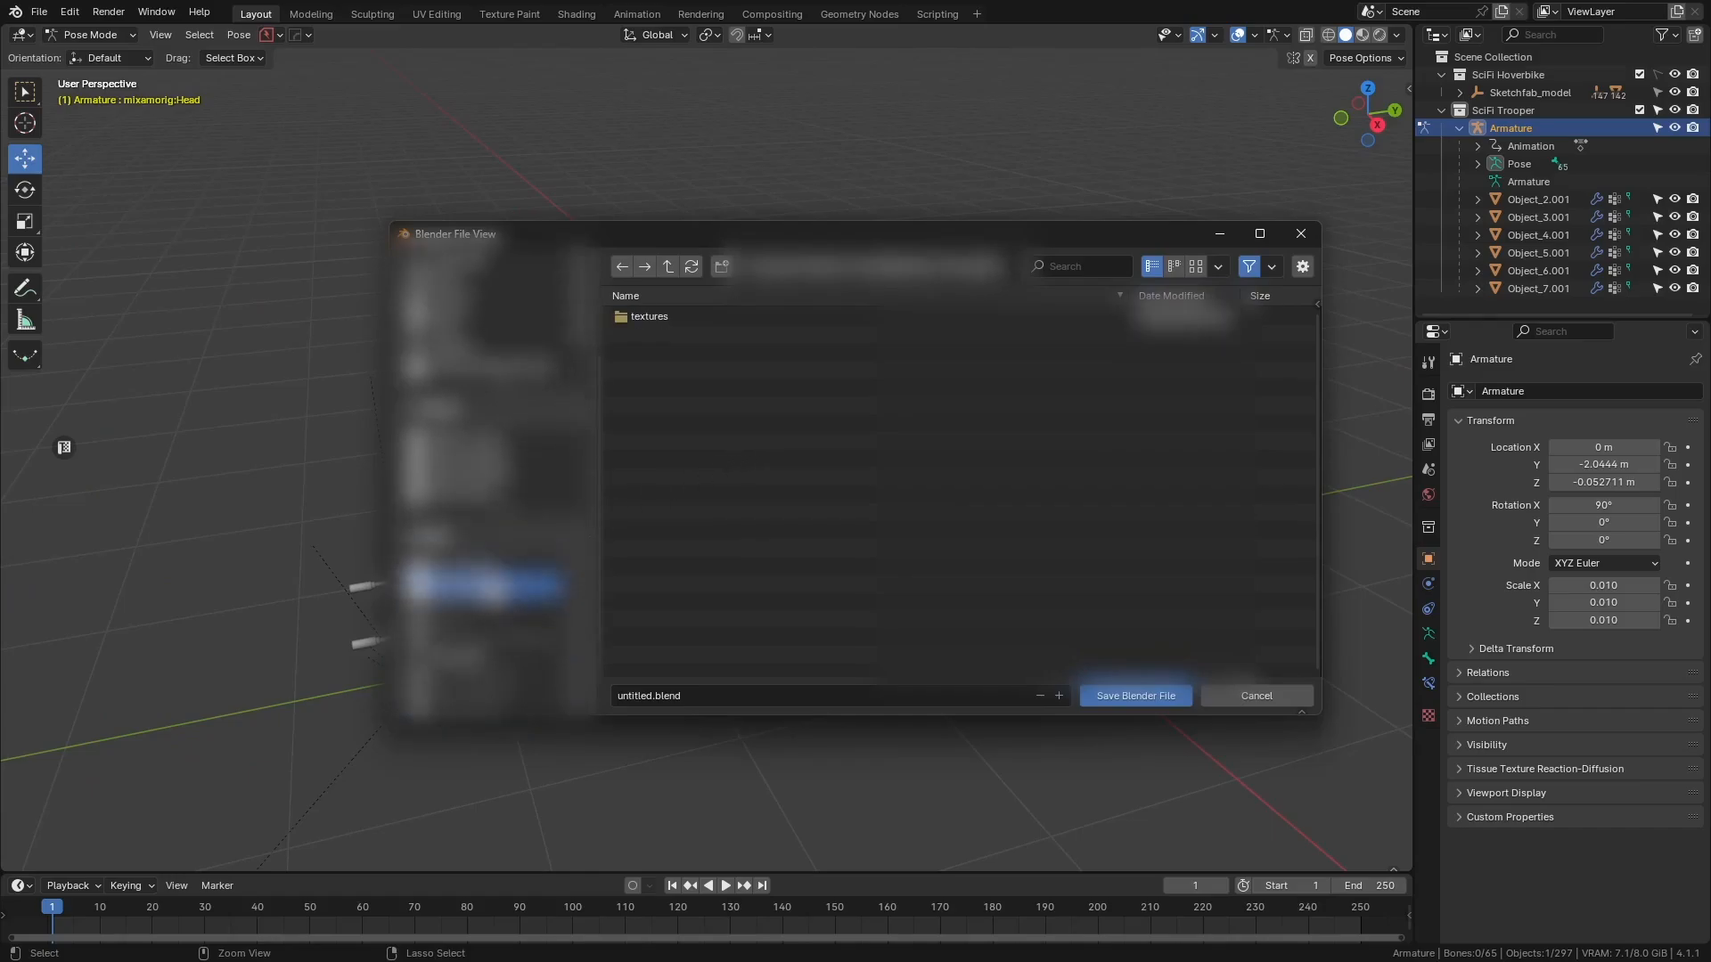
left_click(742, 703)
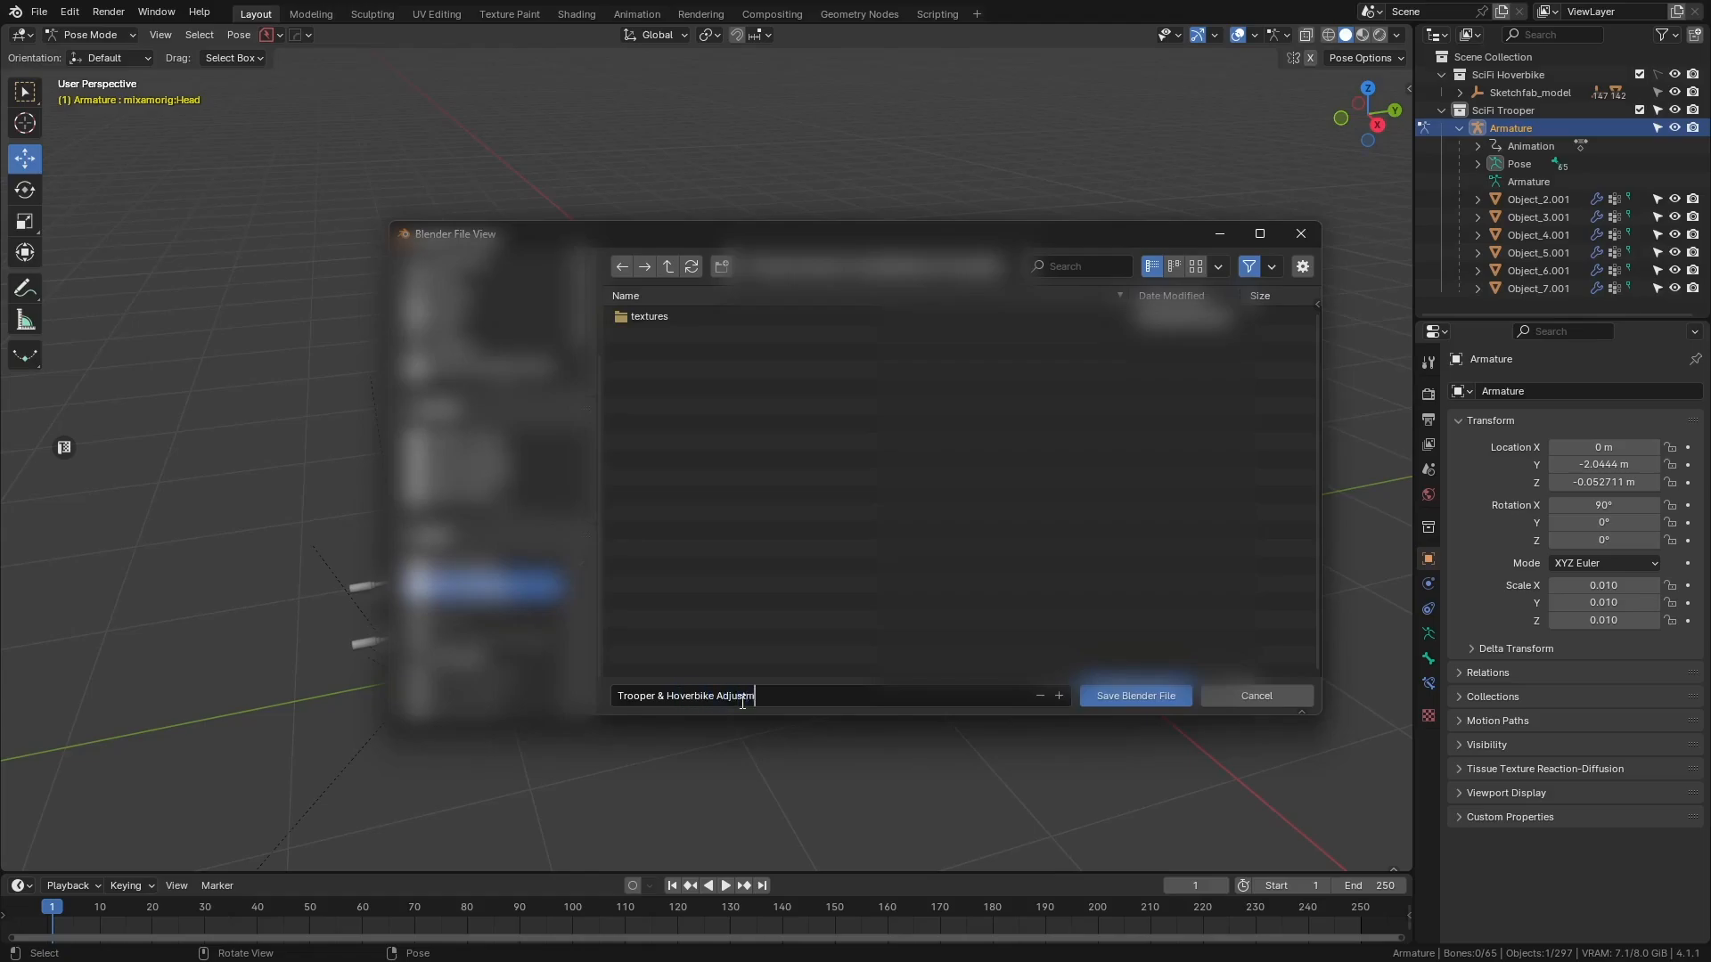
type("ent")
key("Return")
- Examine the posed trooper and hoverbike with their textures in Material Preview shading
middle_click_drag(783, 570, 749, 490)
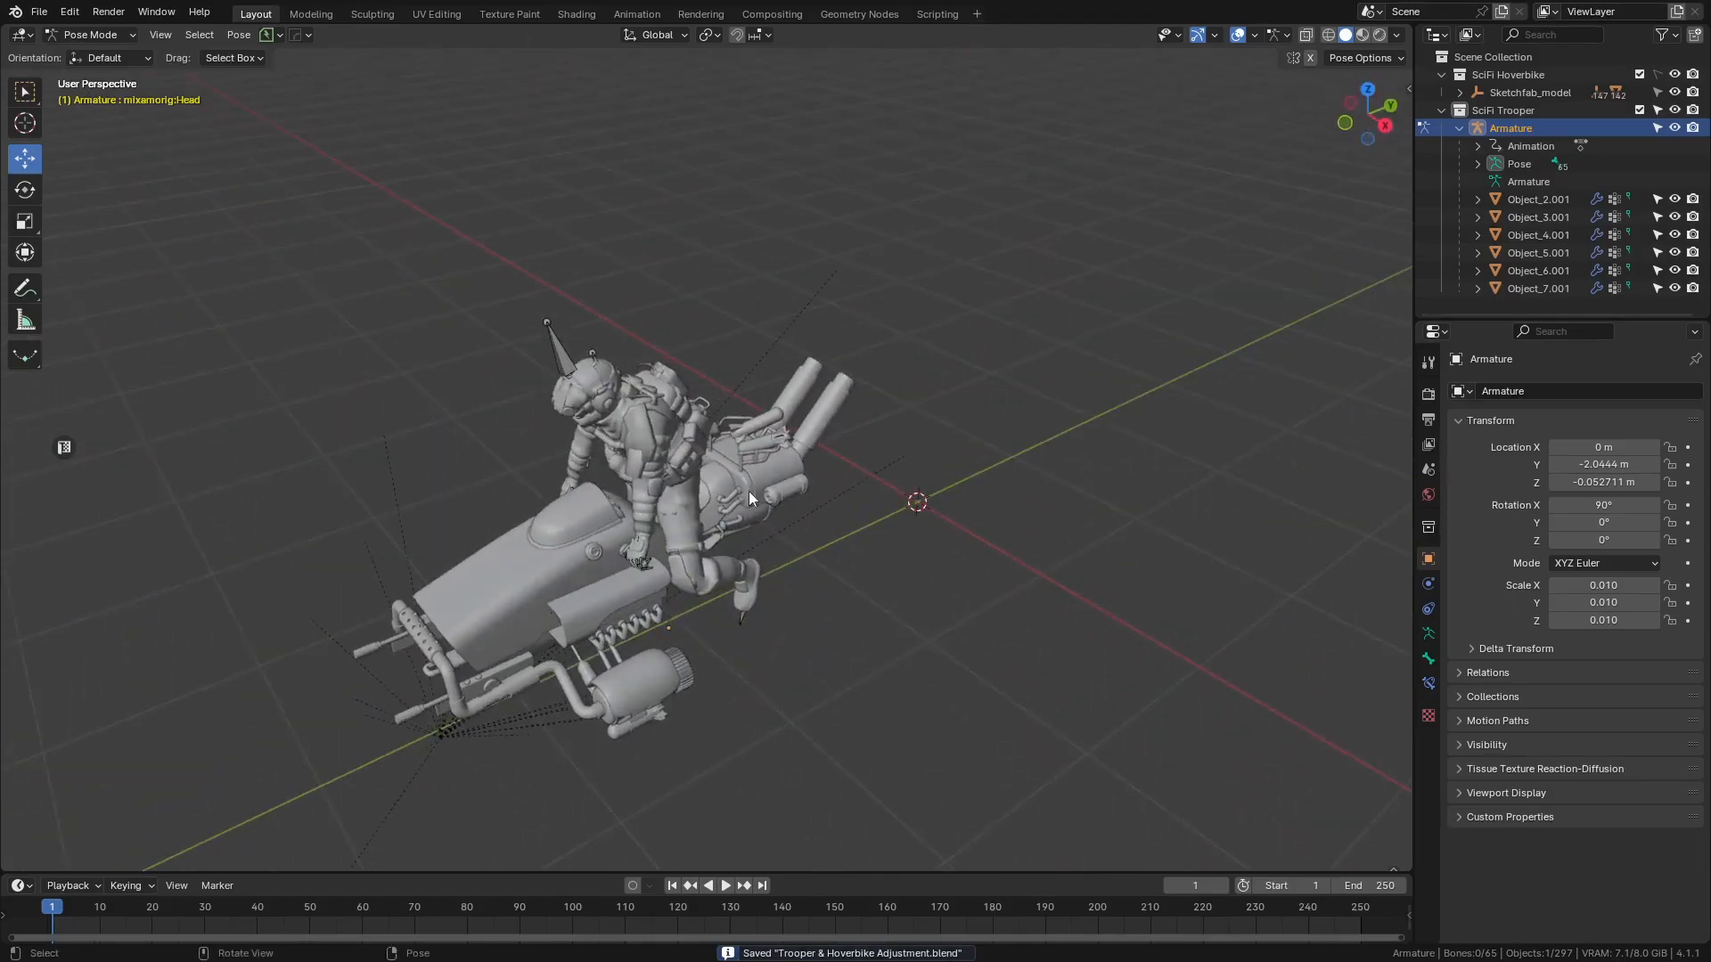
key("z")
left_click(766, 661)
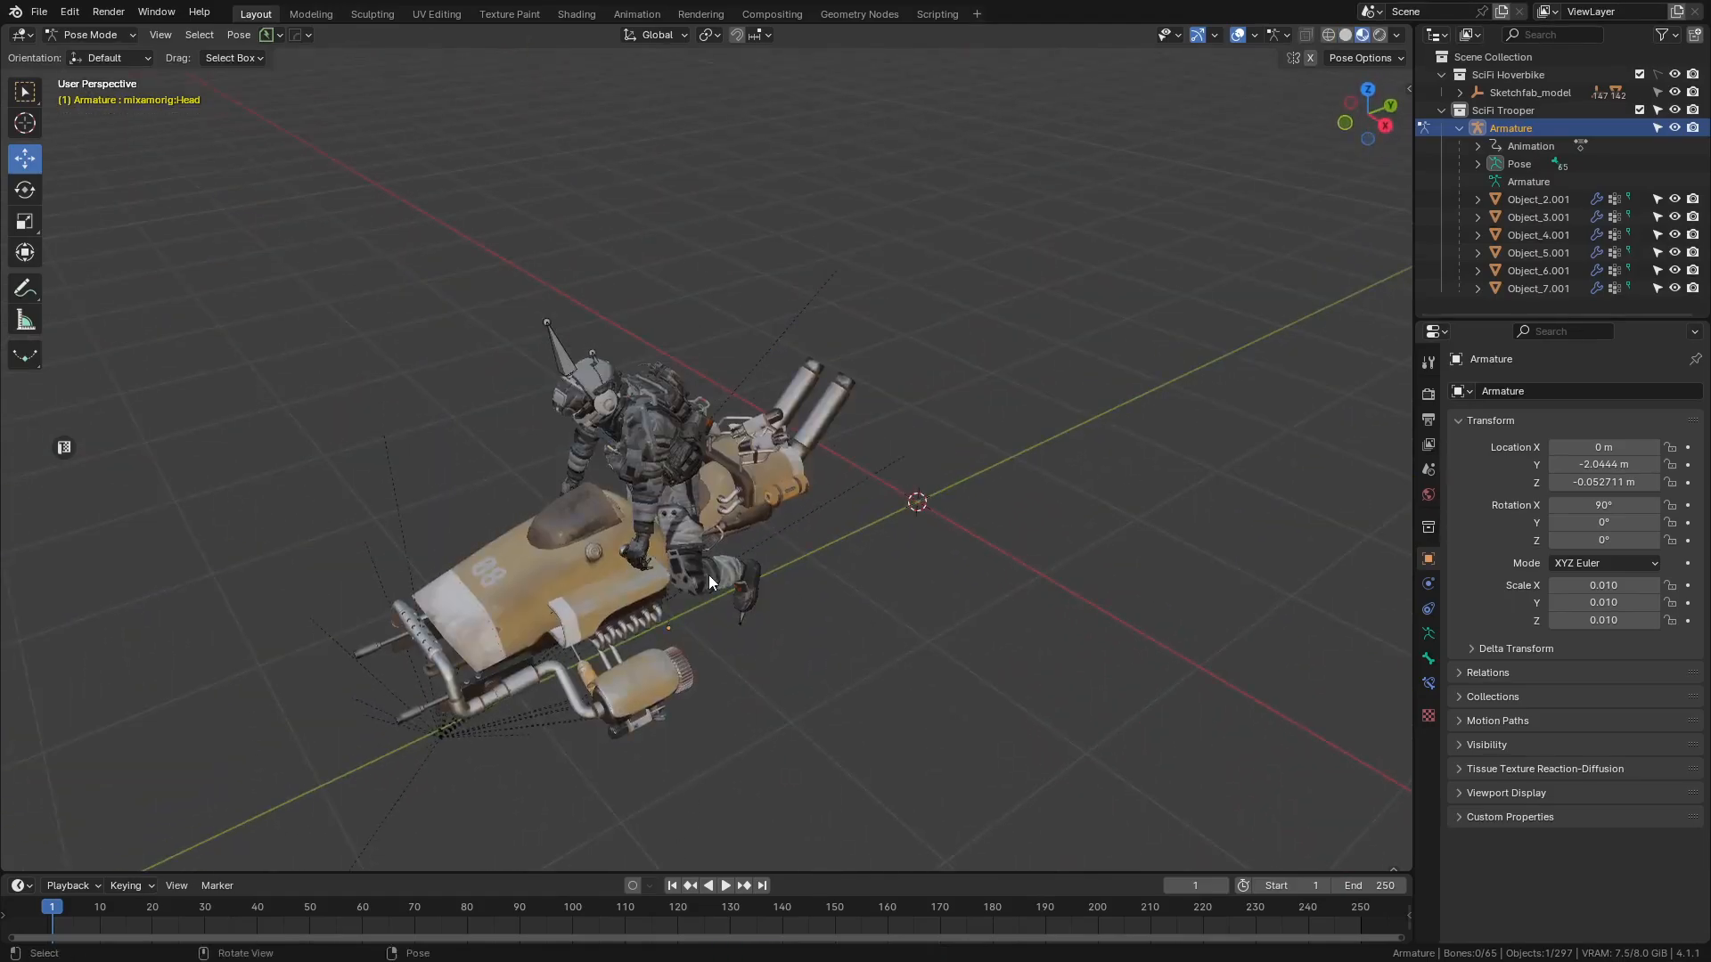
scroll(708, 574, "up", 3)
mouse_move(708, 575)
middle_mouse_down()
mouse_move(631, 538)
mouse_move(820, 424)
mouse_move(656, 442)
mouse_move(221, 439)
mouse_move(594, 483)
mouse_move(454, 483)
mouse_move(707, 486)
mouse_move(557, 478)
mouse_move(679, 474)
mouse_move(770, 436)
mouse_move(712, 415)
mouse_move(793, 457)
mouse_move(629, 481)
mouse_move(719, 494)
mouse_move(606, 497)
middle_mouse_up()
key("z")
- Select all bones of the trooper's armature in the top view
key("KP_7")
key("z")
mouse_move(474, 212)
left_mouse_down()
mouse_move(494, 270)
mouse_move(1113, 854)
left_mouse_up()
key("z")
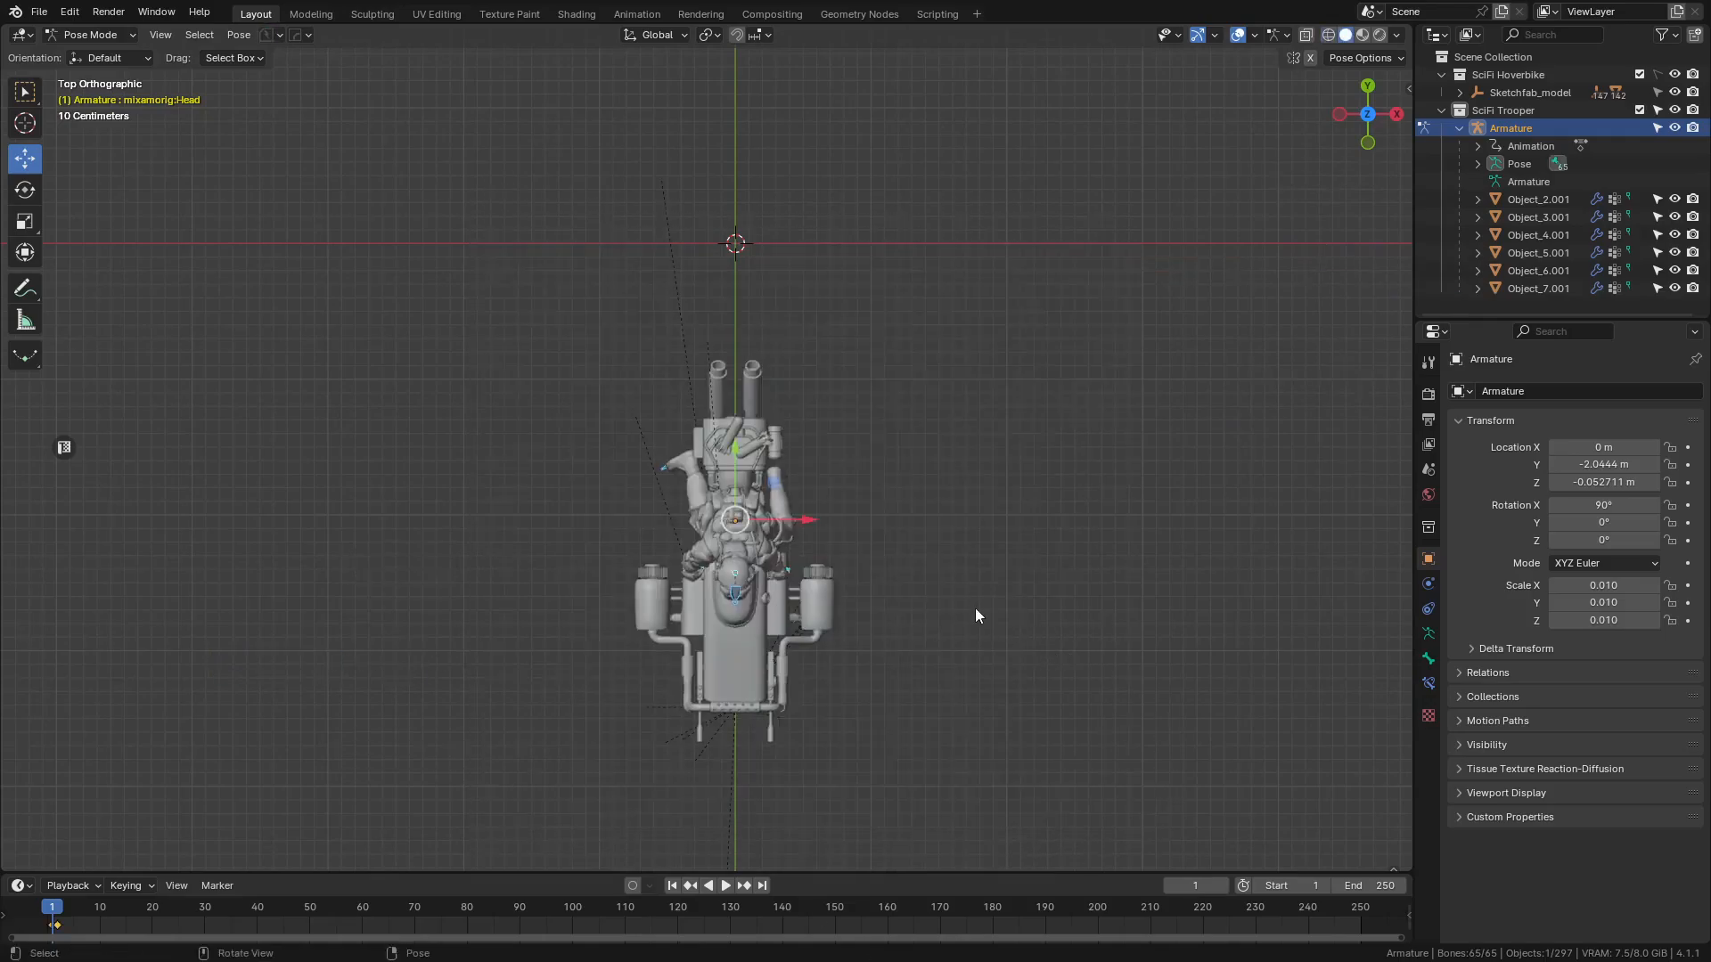
middle_click_drag(975, 616, 660, 321)
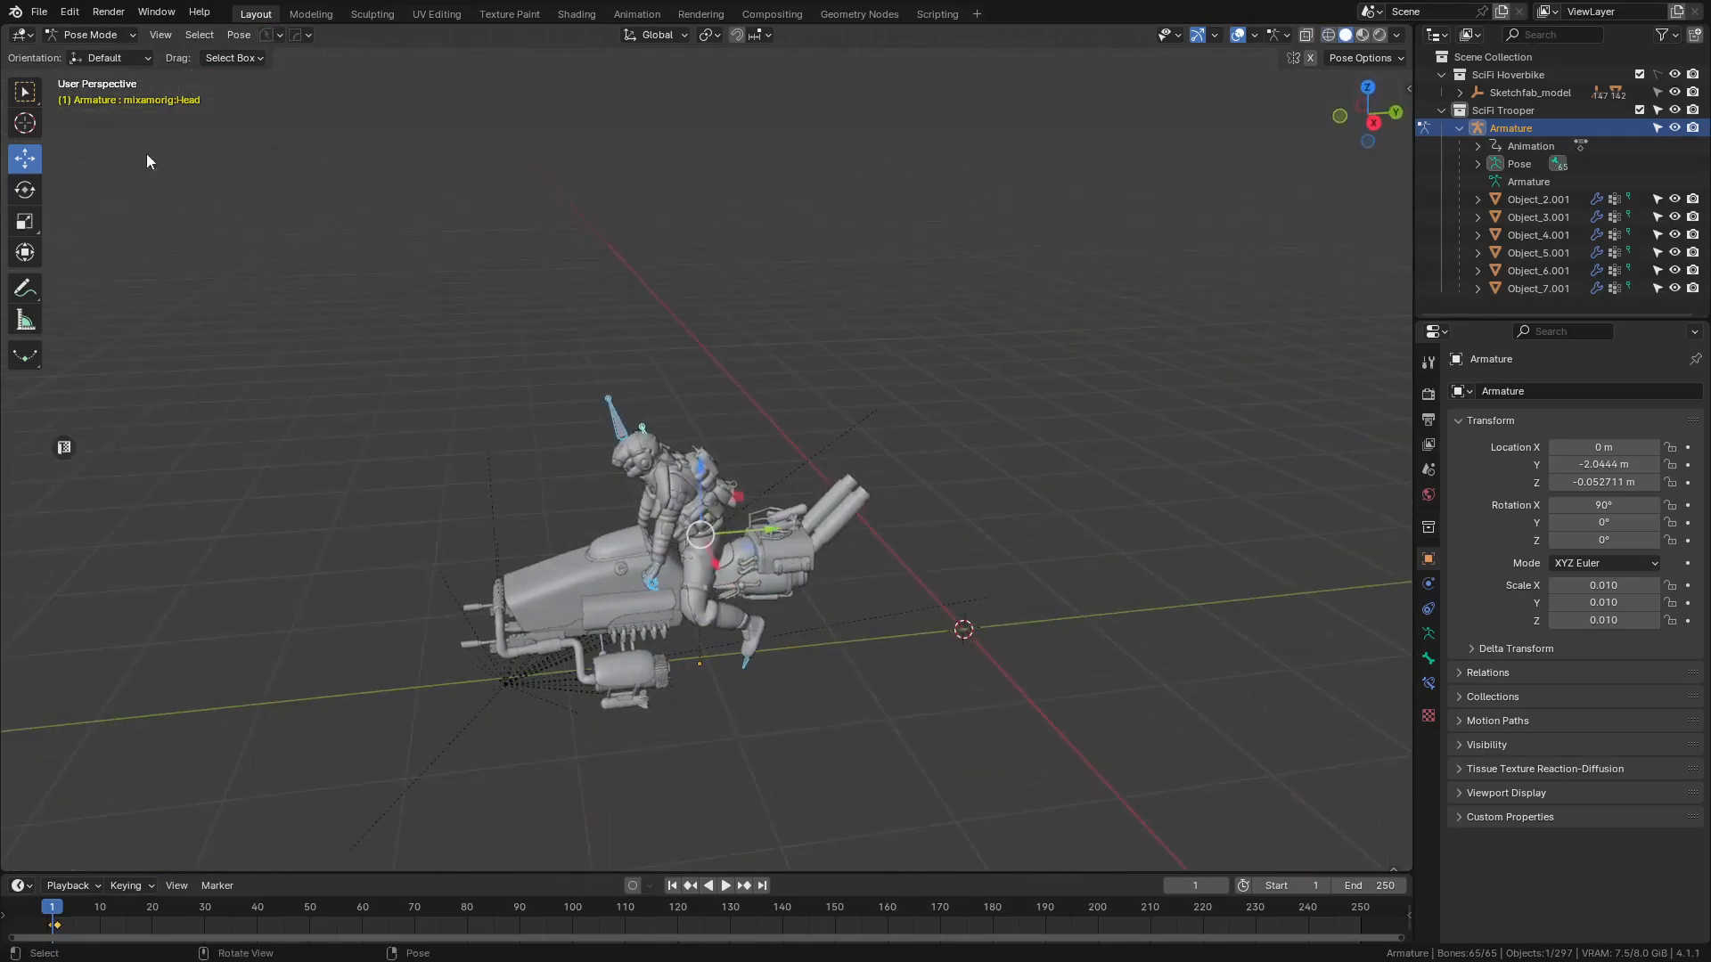
- Switch to Object Mode and select the armature together with all the trooper's meshes in the right side view
left_click(75, 55)
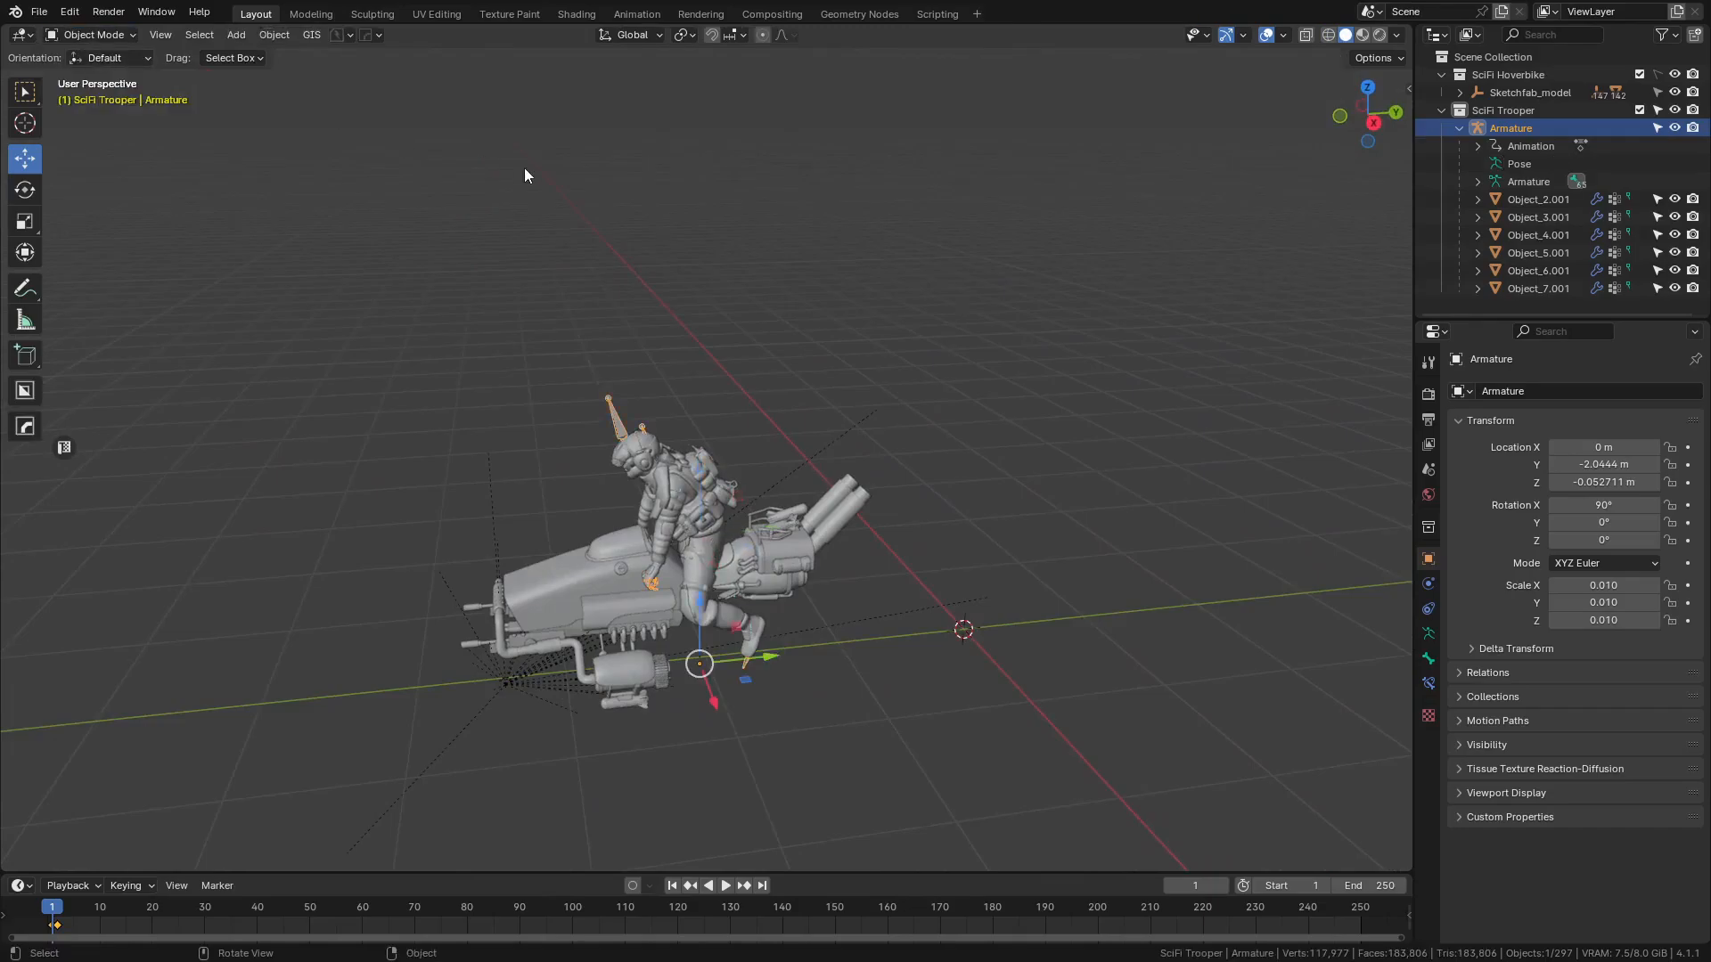
key("KP_3")
key("z")
left_click_drag(275, 256, 1332, 869)
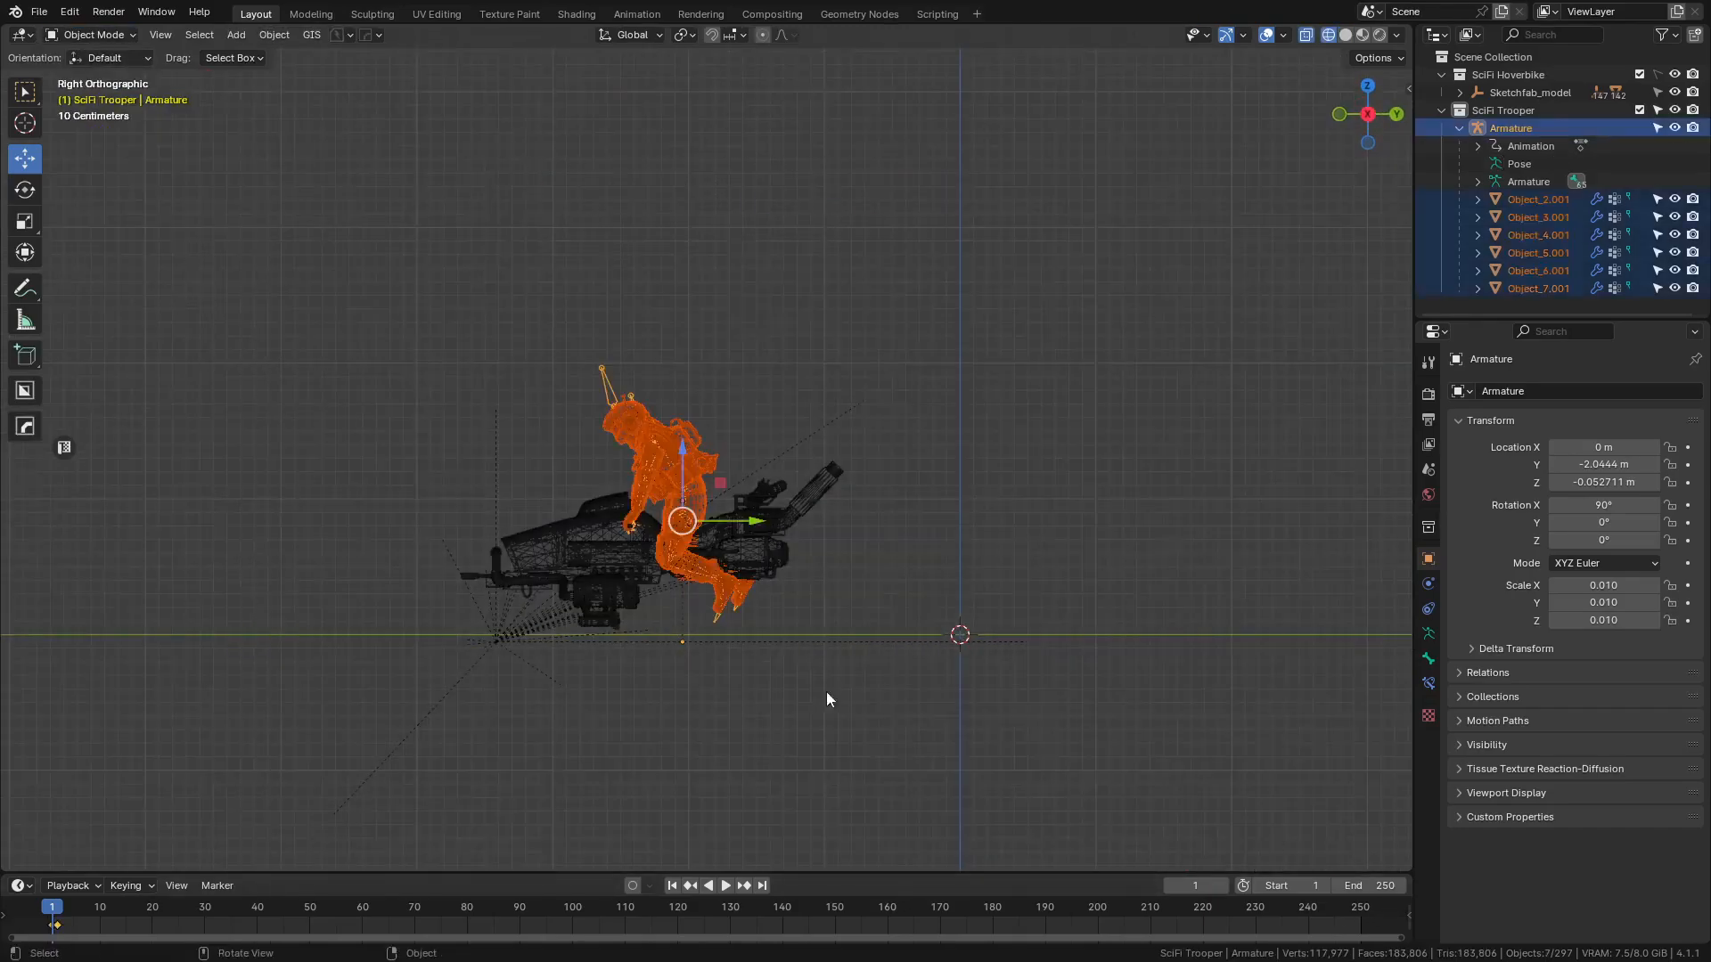
key("shift+z")
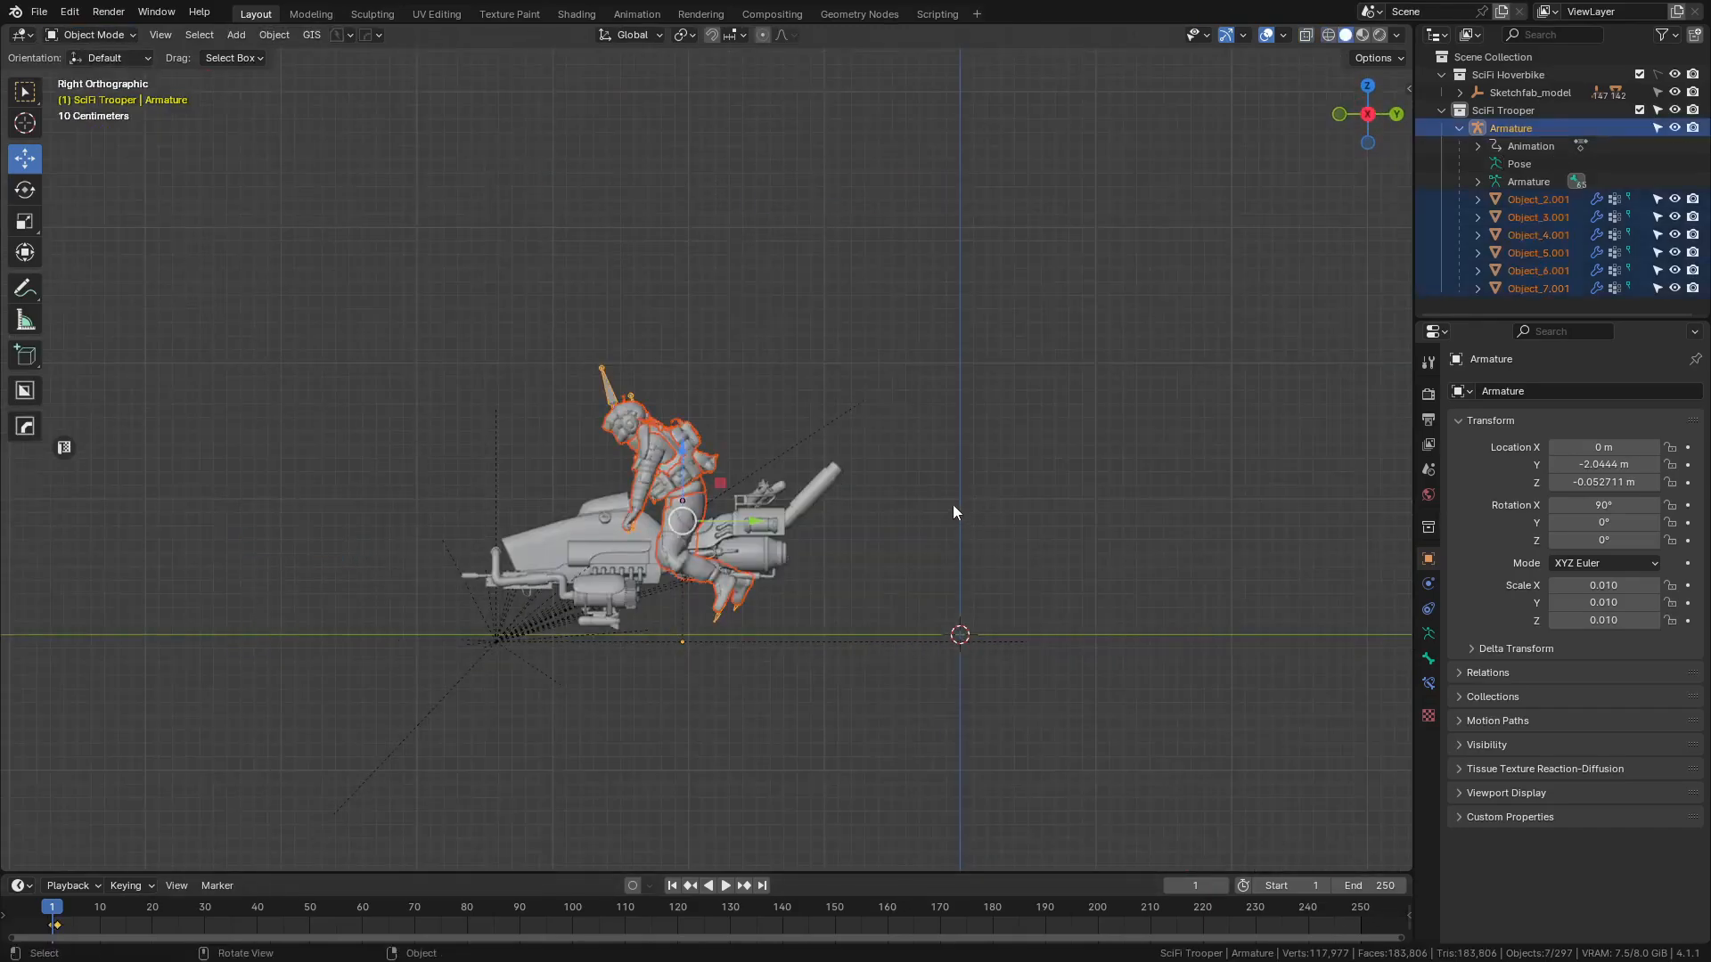
- Make the SciFi Hoverbike collection selectable and select all its objects together with the trooper and armature
left_click(1655, 75)
left_click_drag(1005, 218, 48, 874)
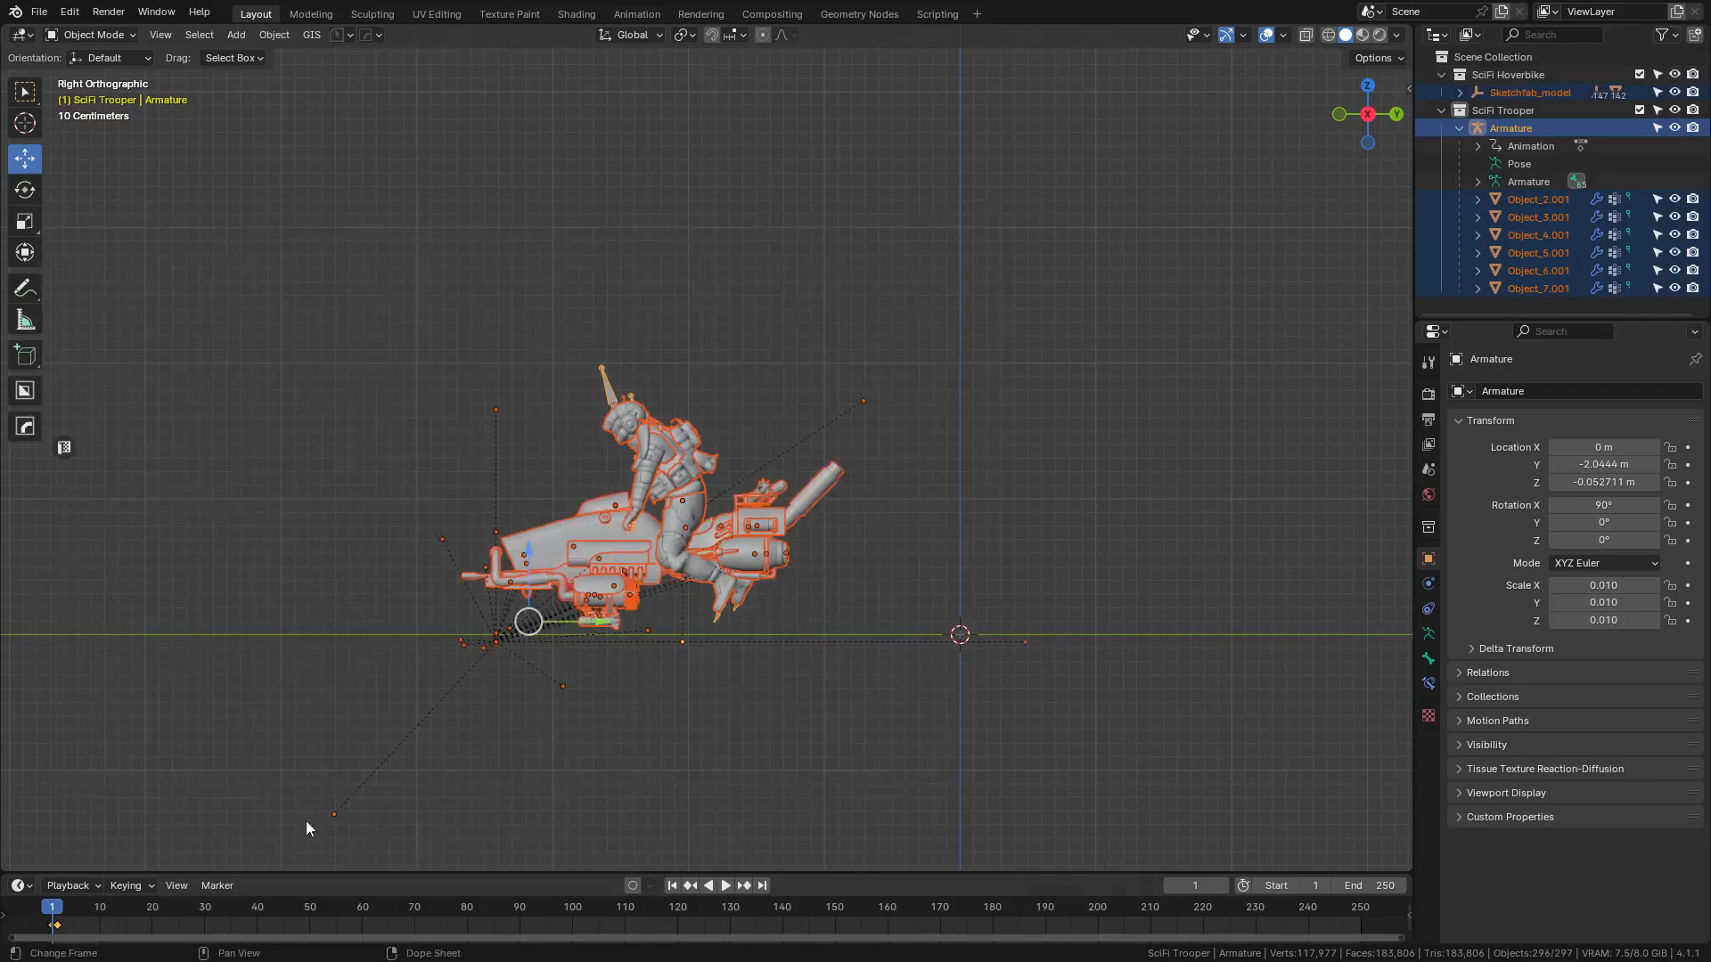
key("shift+z")
left_click_drag(1037, 245, 43, 874)
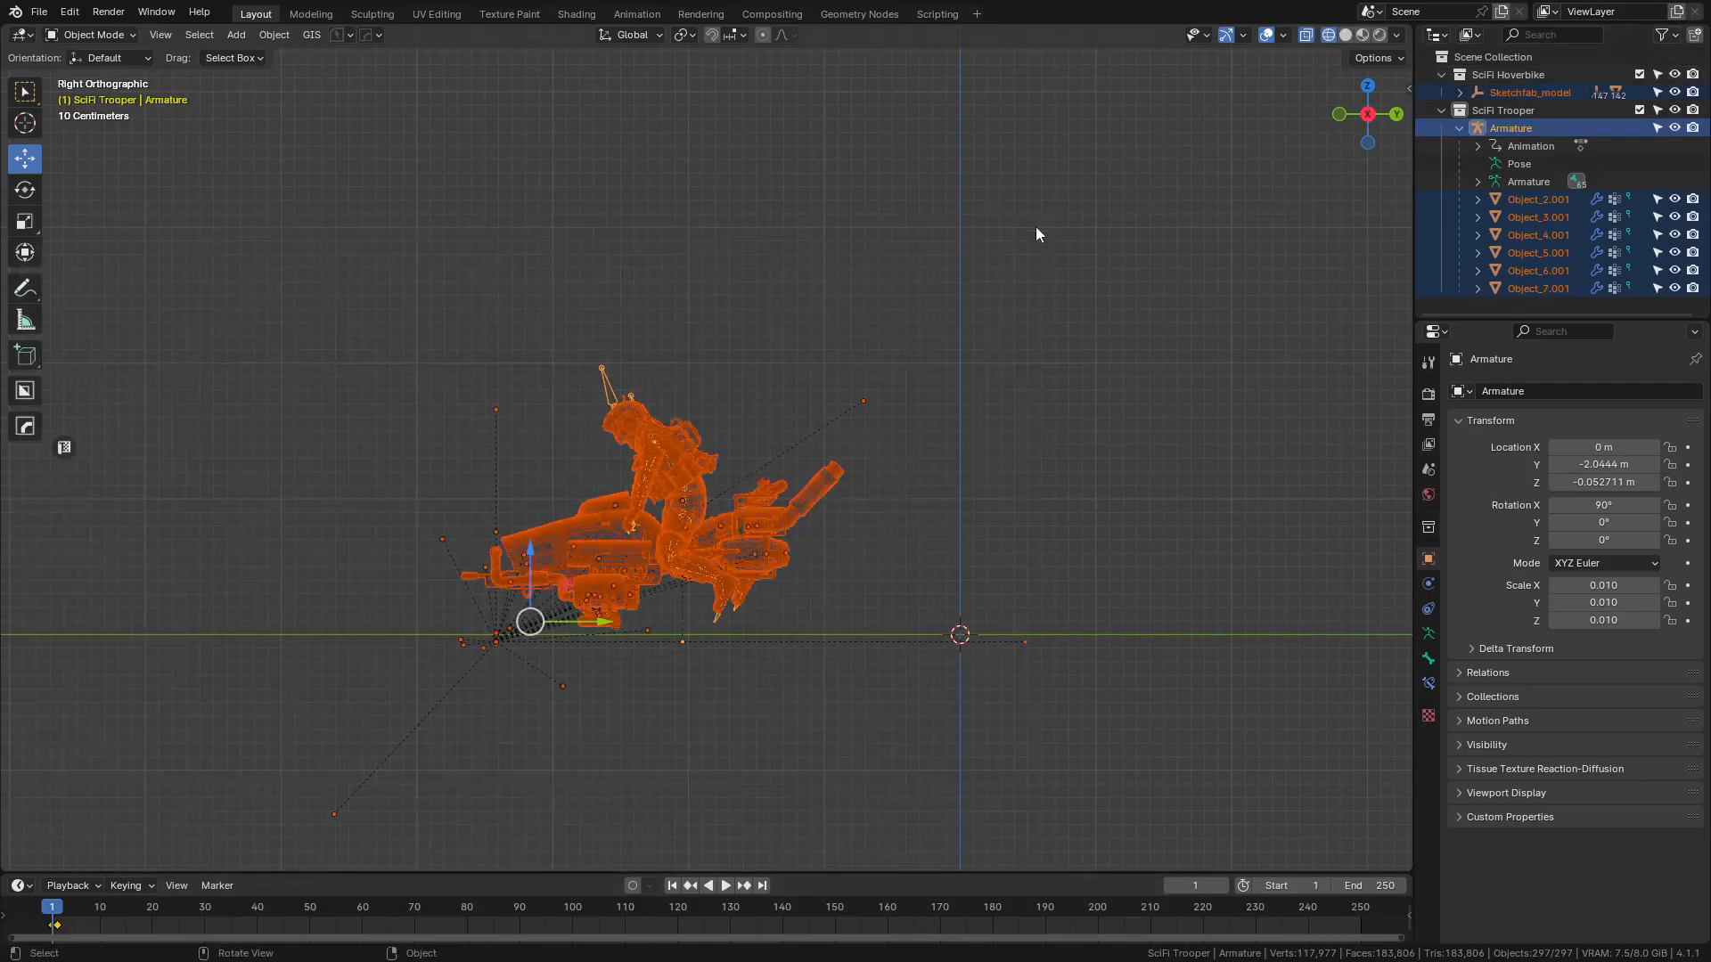
key("shift+z")
mouse_move(1083, 579)
middle_mouse_down()
mouse_move(849, 482)
mouse_move(883, 488)
middle_mouse_up()
scroll(844, 511, "up", 3)
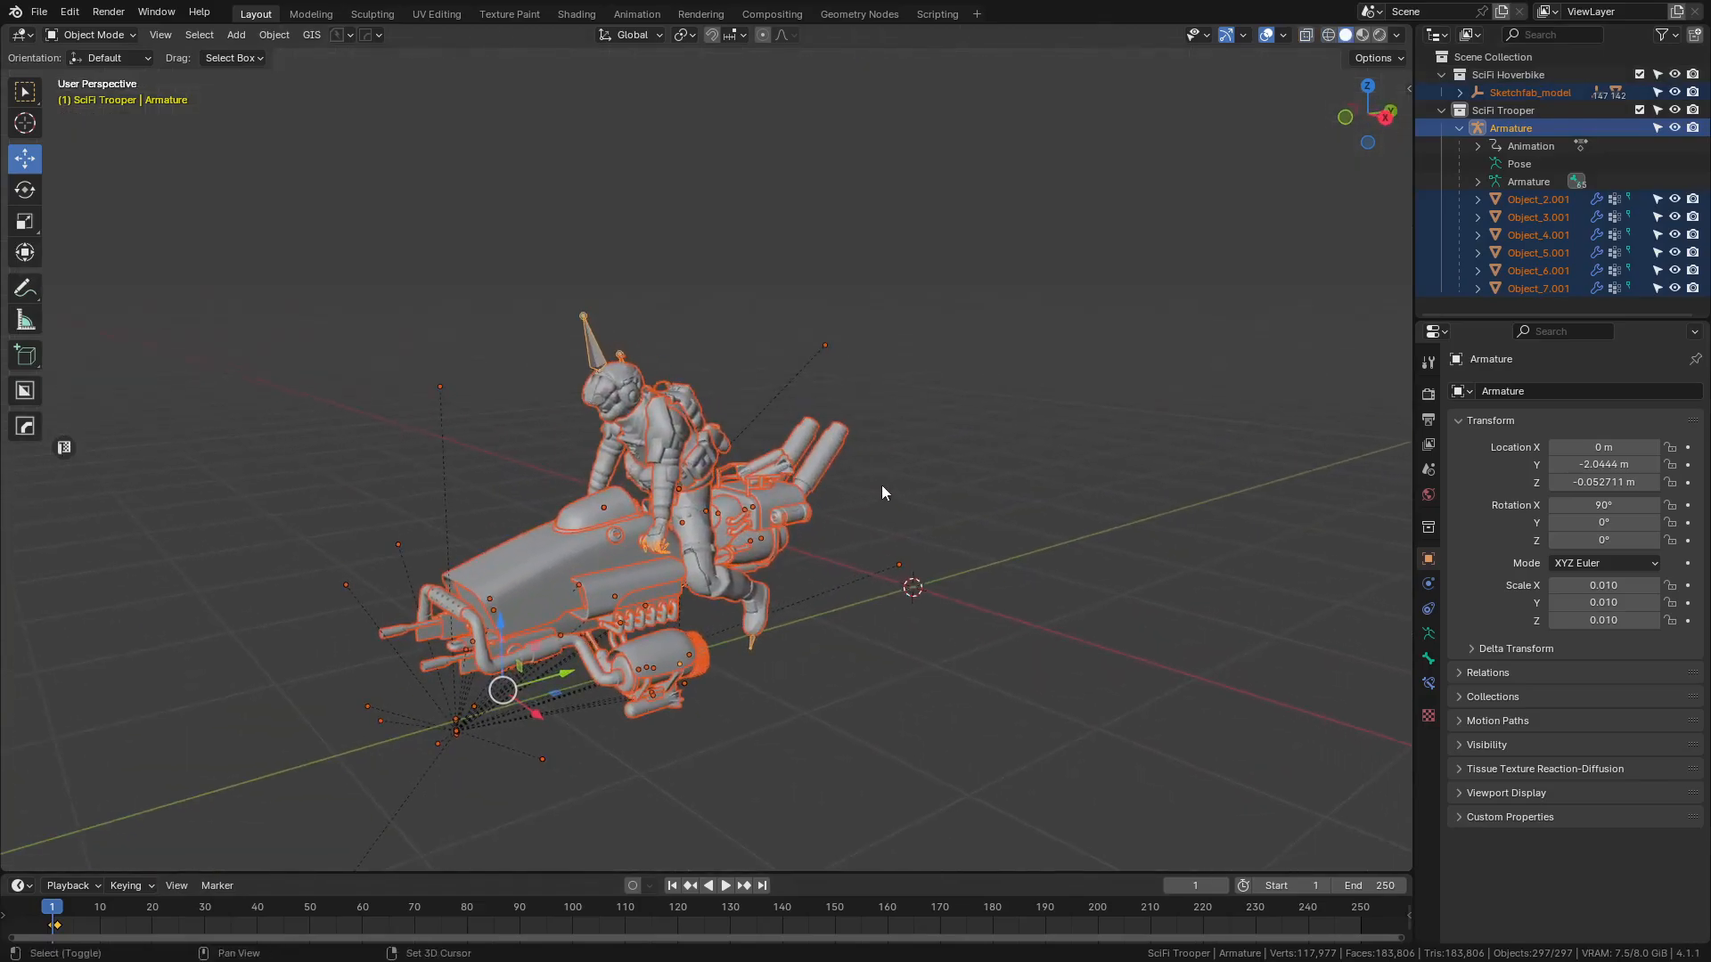
- Export the selected hoverbike and trooper meshes as the FBX file "Trooper & Hoverbike.fbx"
key("shift+e")
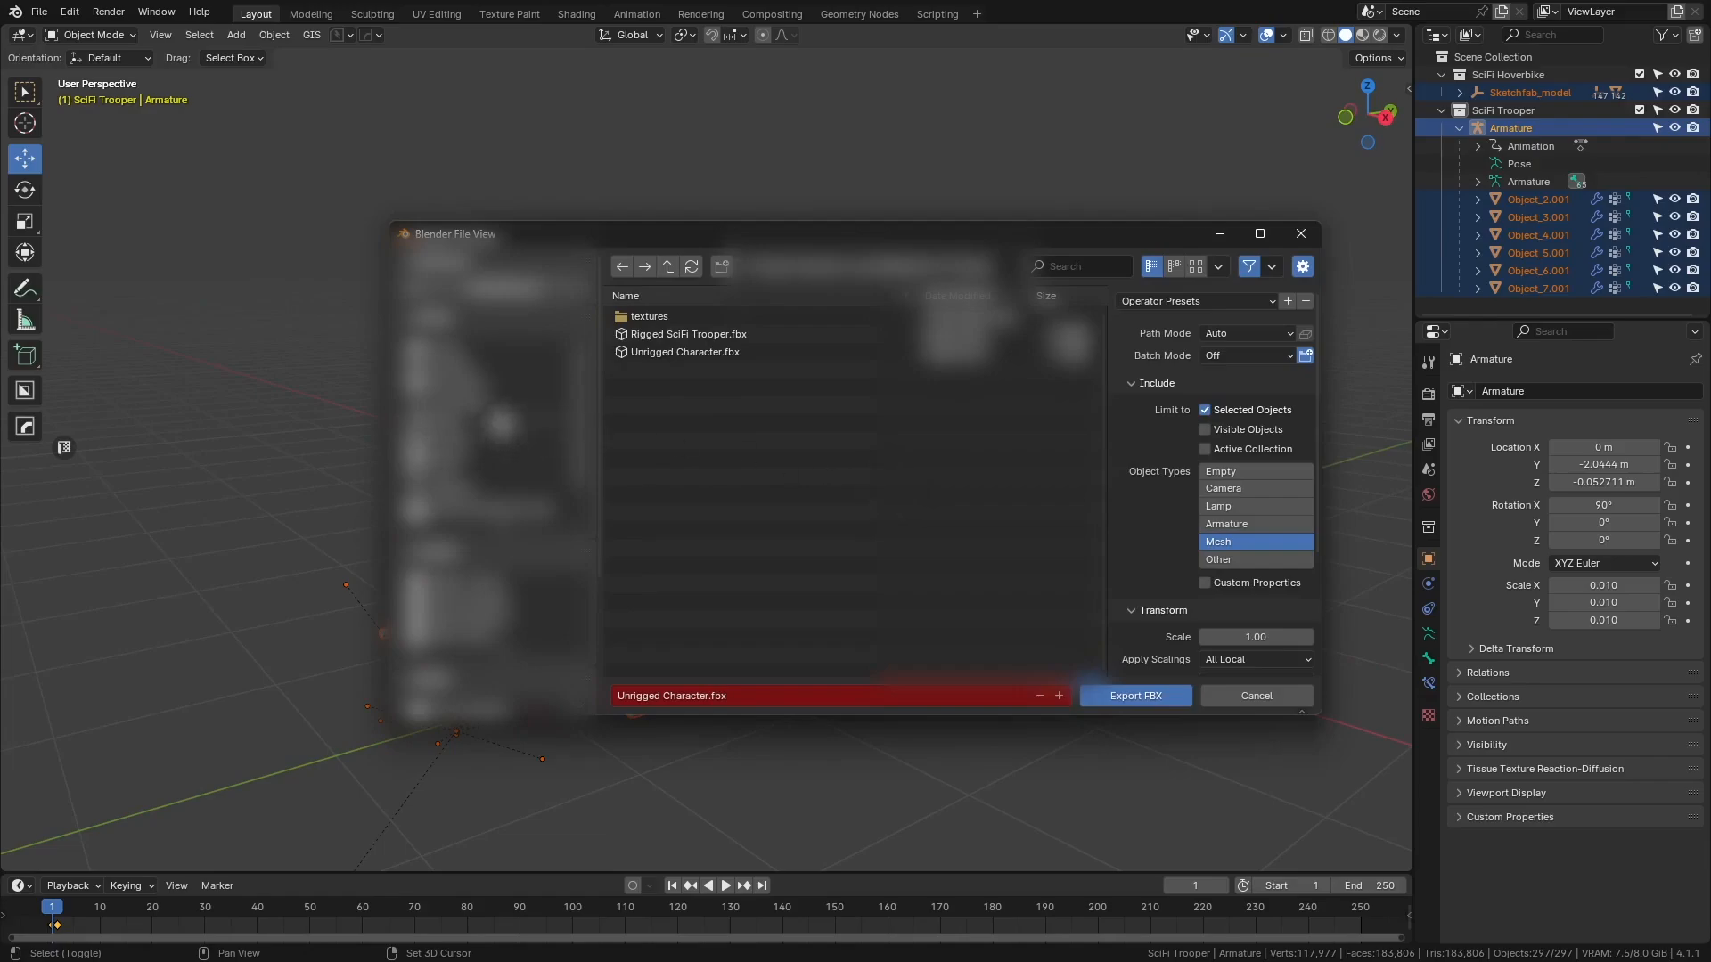
left_click(763, 693)
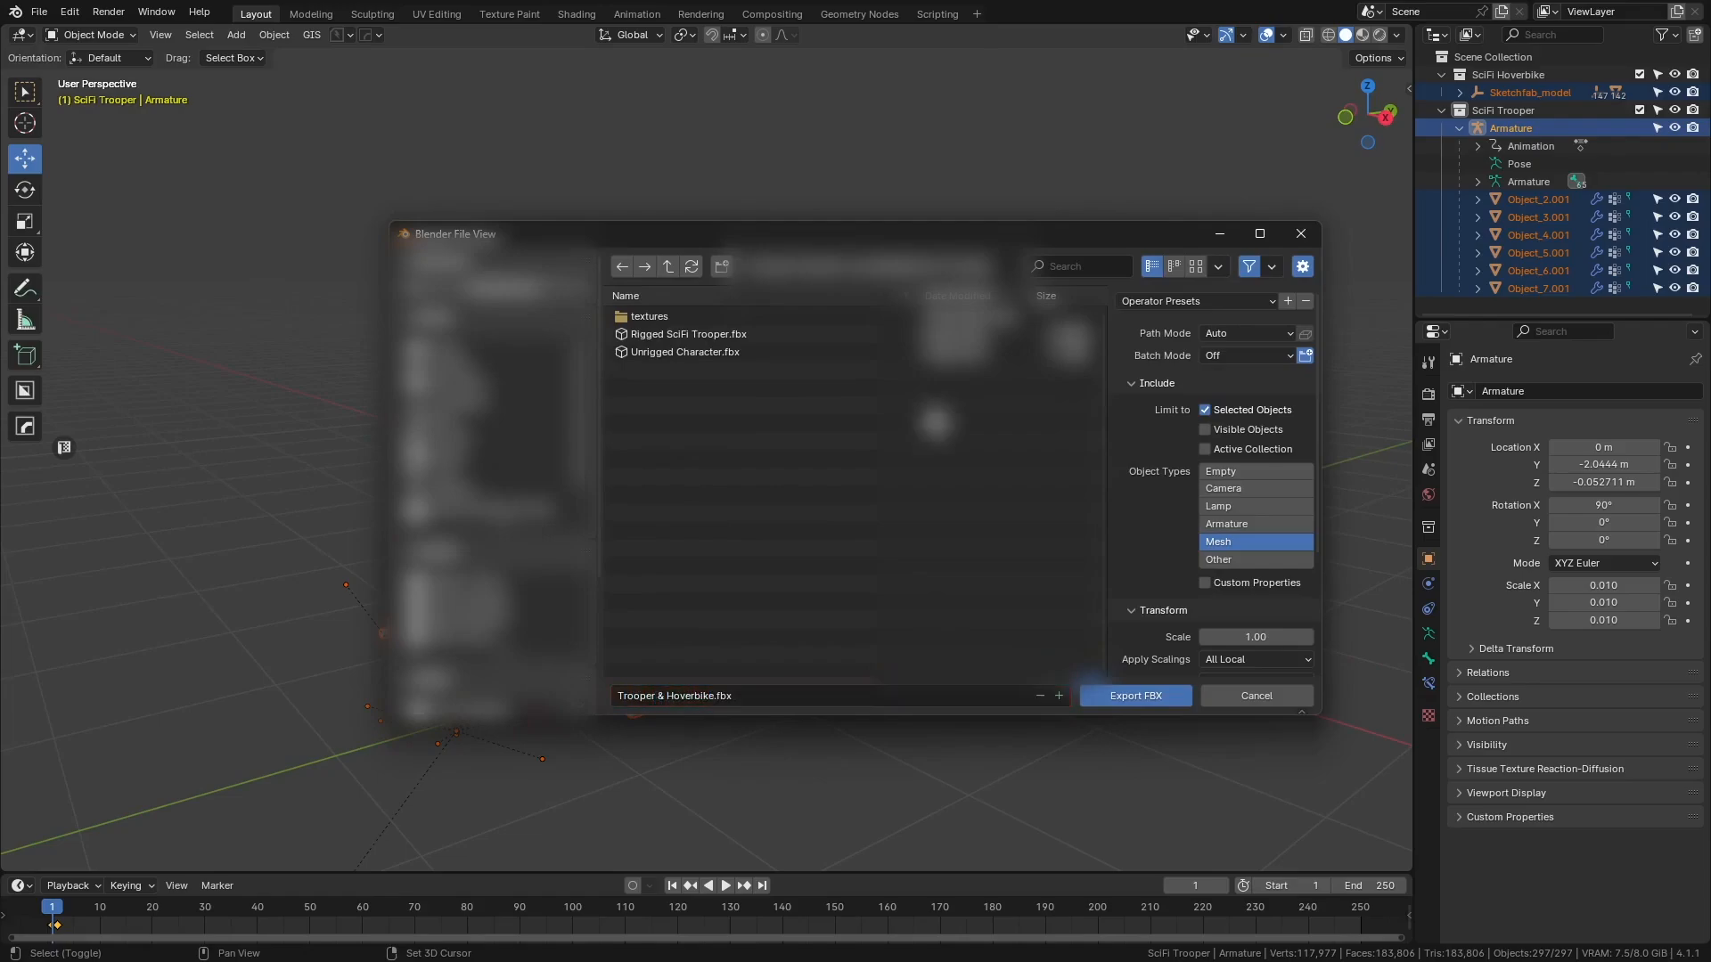
left_click(1149, 699)
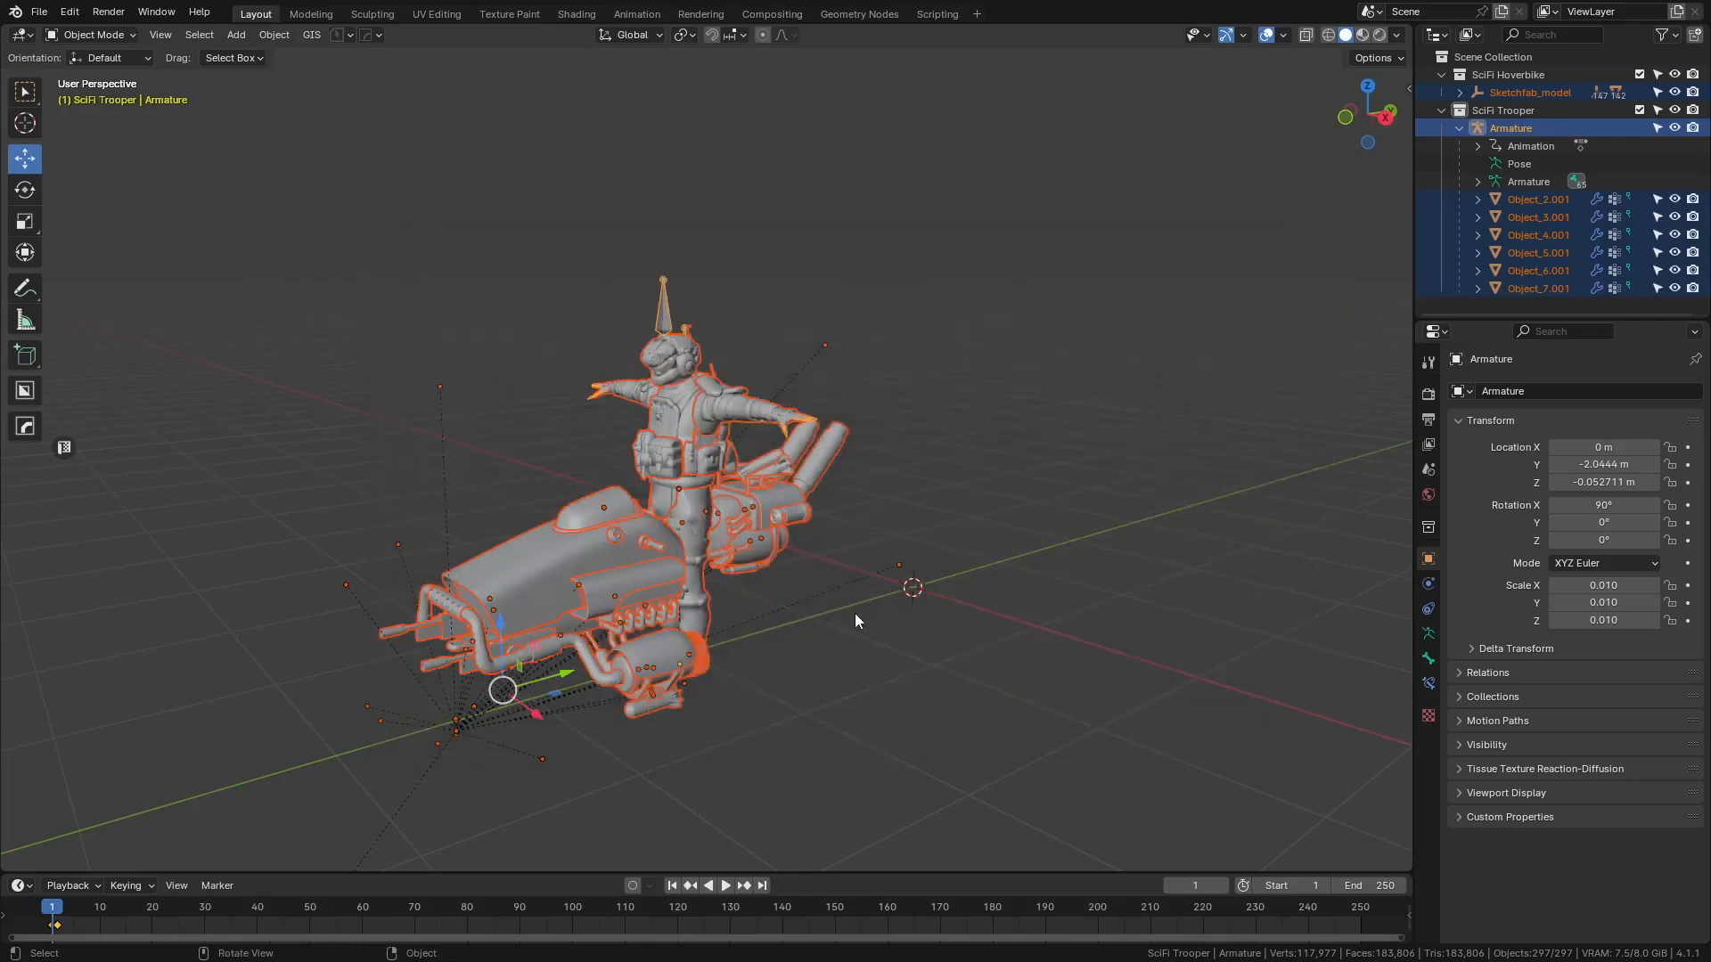
scroll(830, 604, "down", 3)
scroll(827, 603, "up", 6)
scroll(827, 603, "down", 5)
- Switch to Unreal Engine and create a new folder inside the project's 3D_Models folder
left_click(1133, 403)
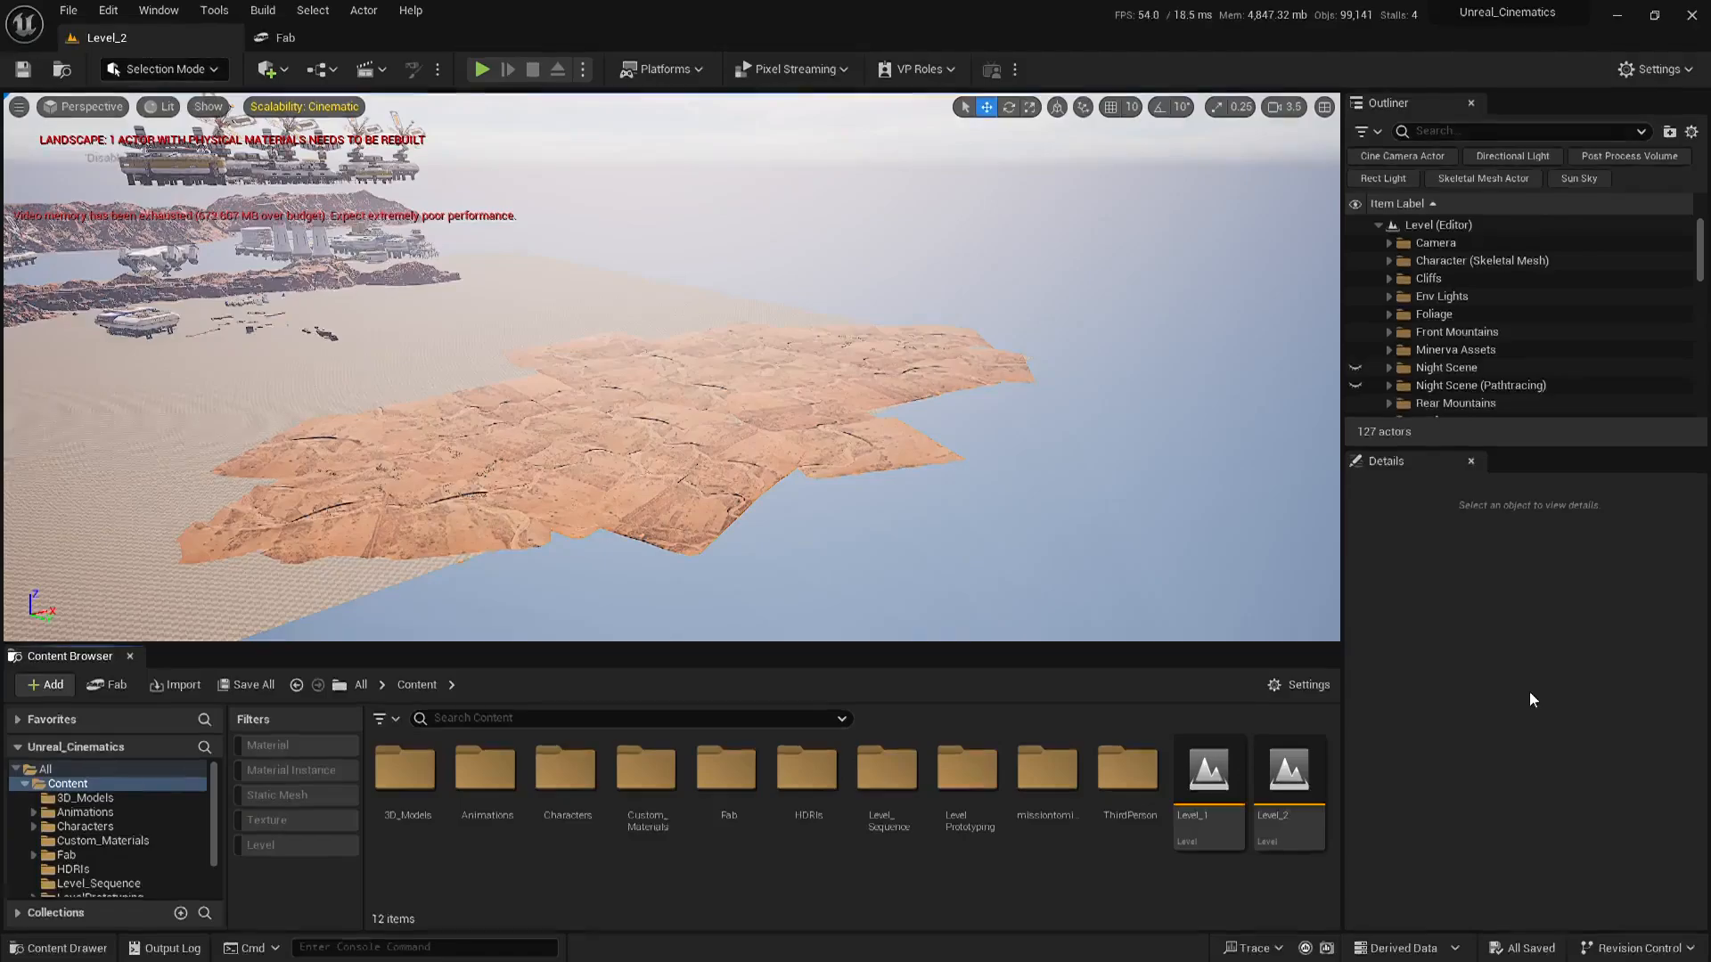
right_click_drag(719, 505, 885, 506)
left_click(419, 782)
double_click(419, 782)
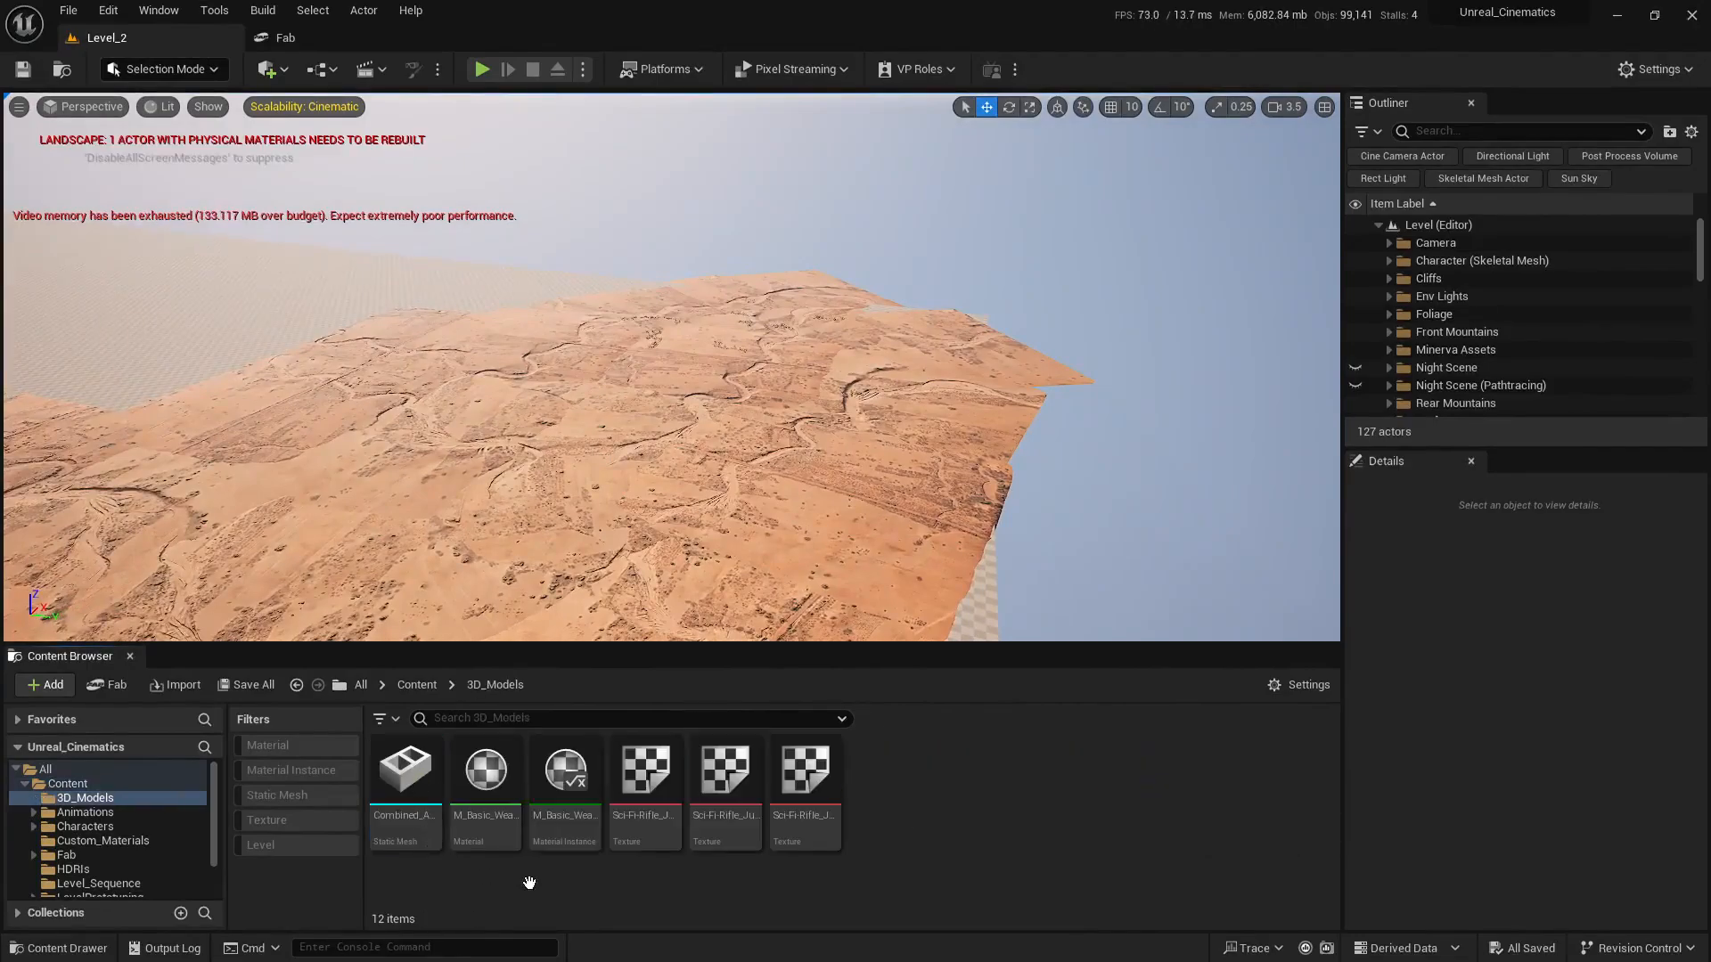
right_click(953, 758)
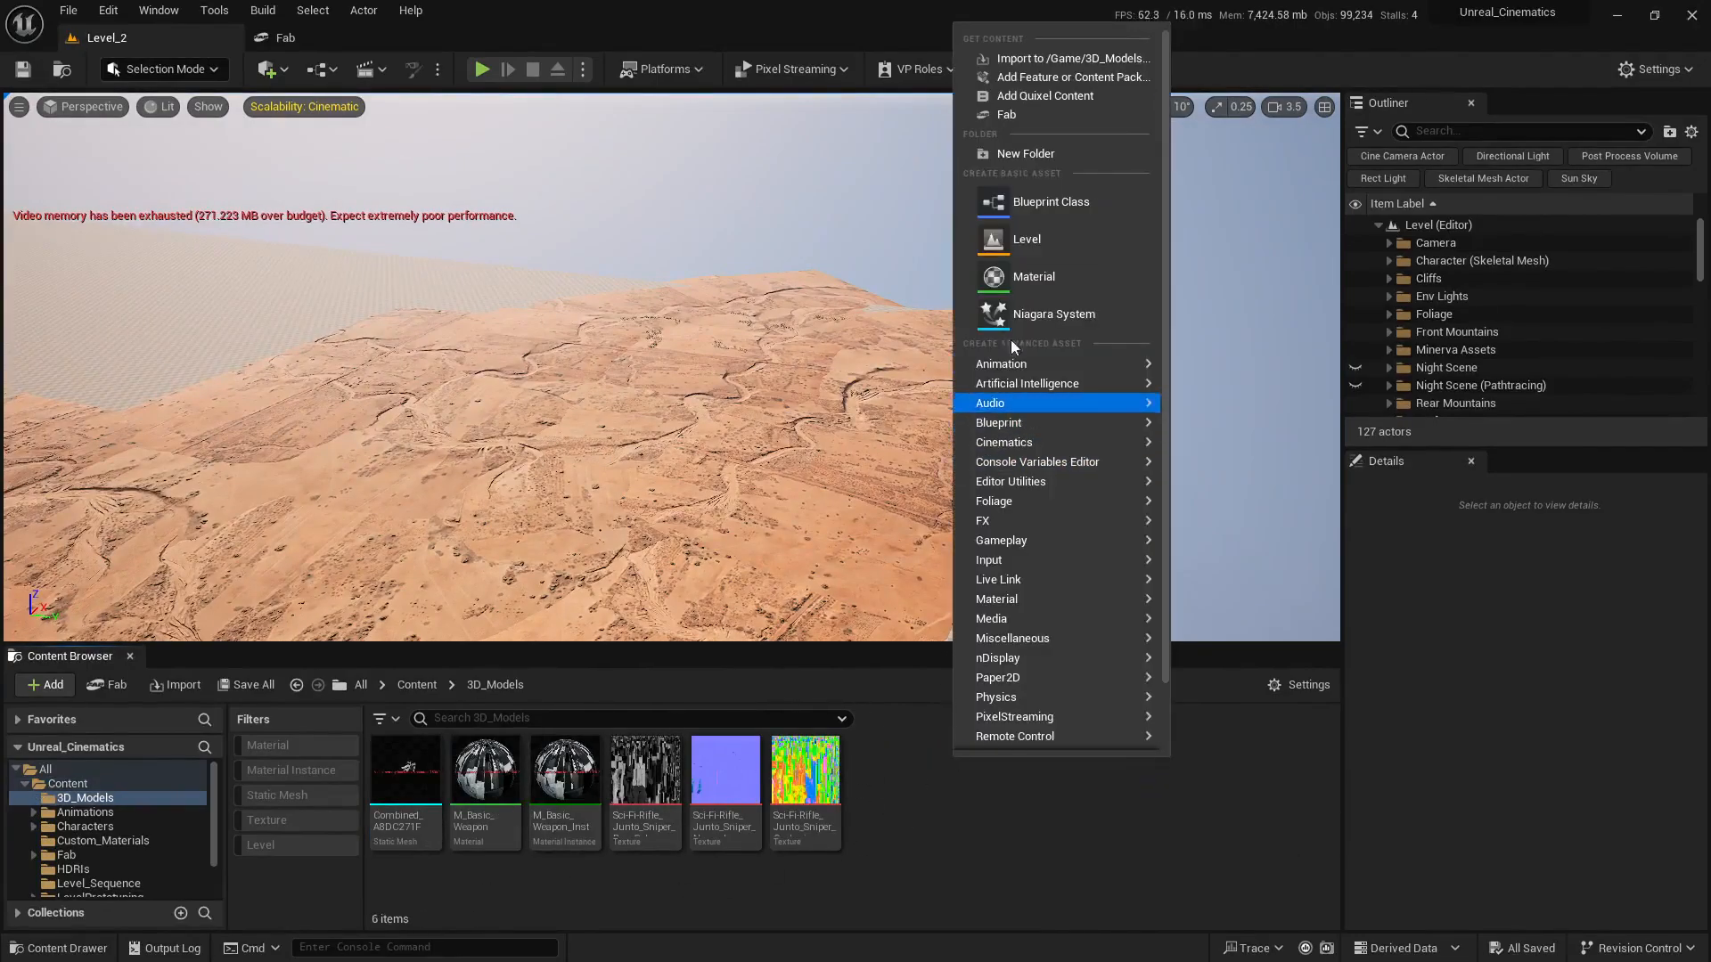
left_click(1055, 161)
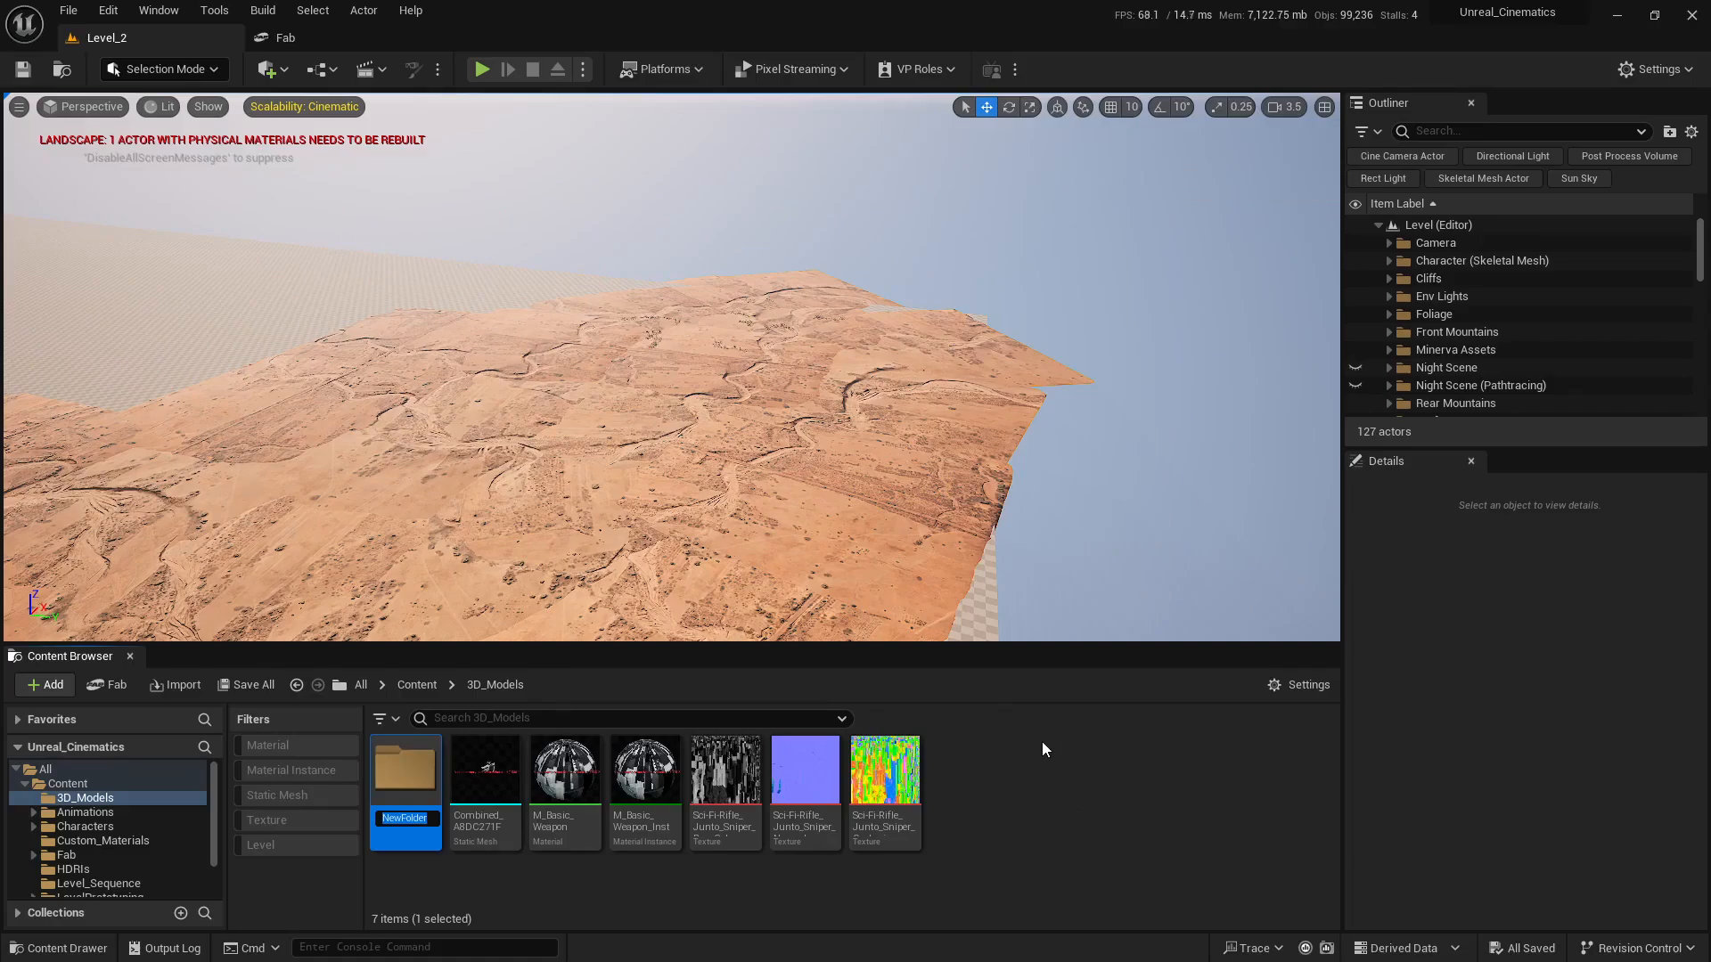
- Create a second folder named Weapon in 3D_Models and move the rifle's mesh, materials and textures into it
right_click(1040, 741)
left_click(1113, 138)
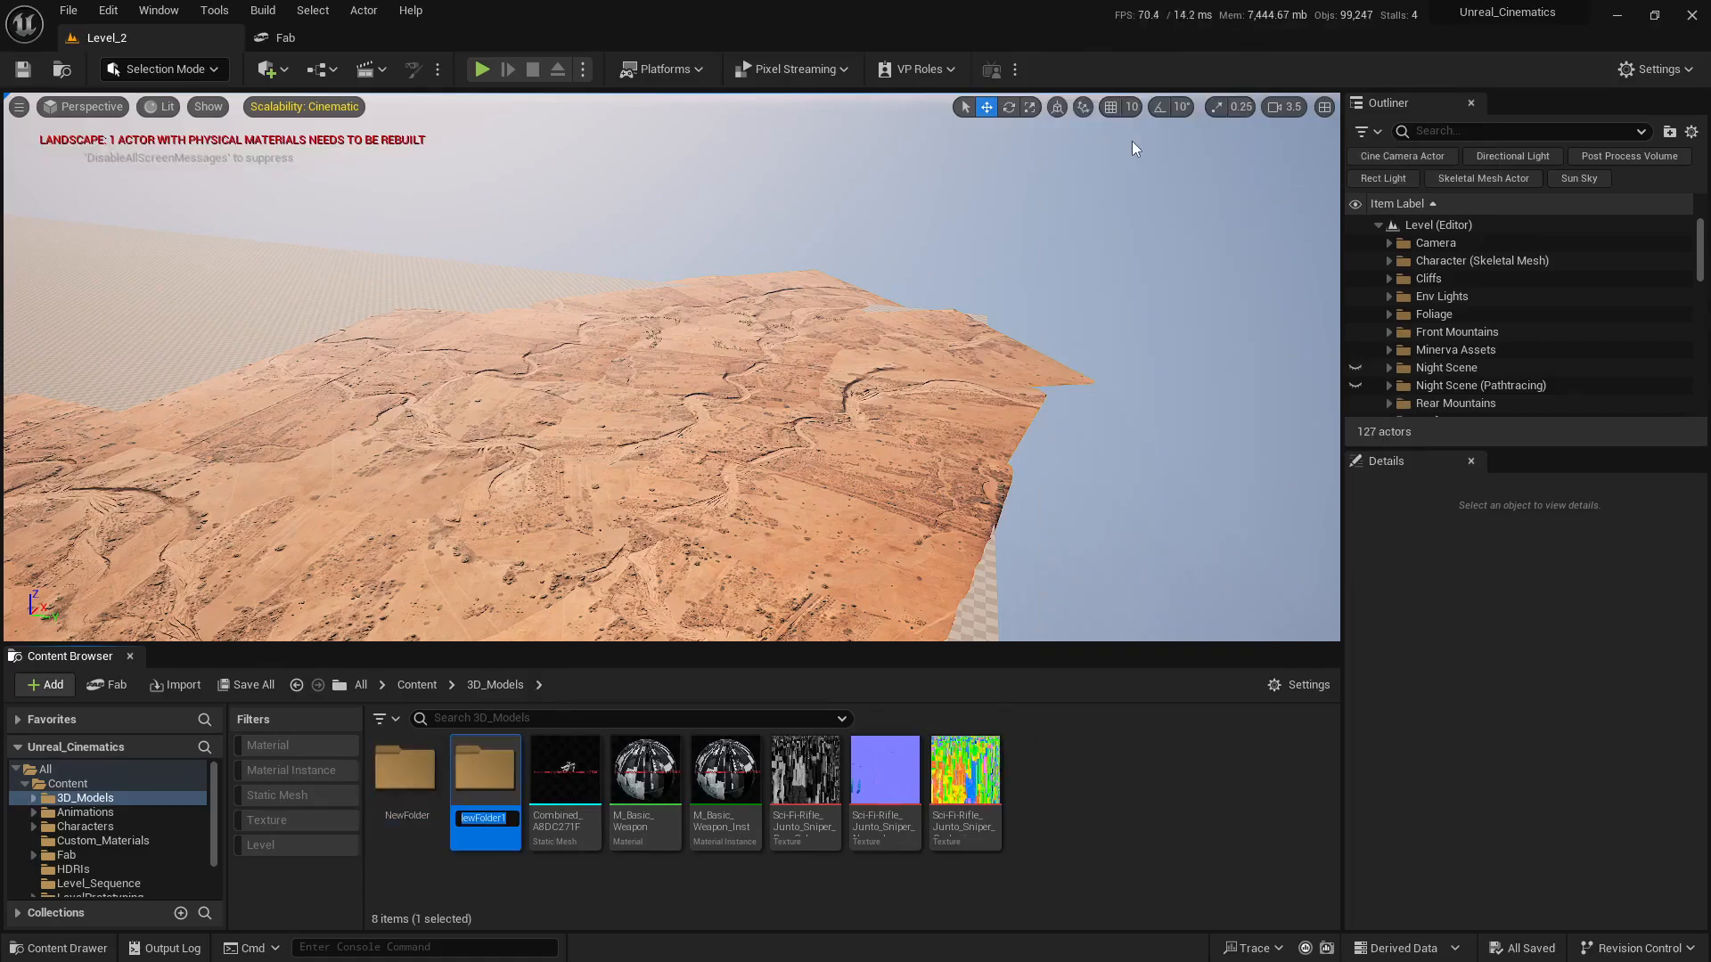
type("Weapon")
left_click(570, 766)
left_click(965, 771, "shift")
left_click_drag(584, 772, 497, 775)
left_click(543, 809)
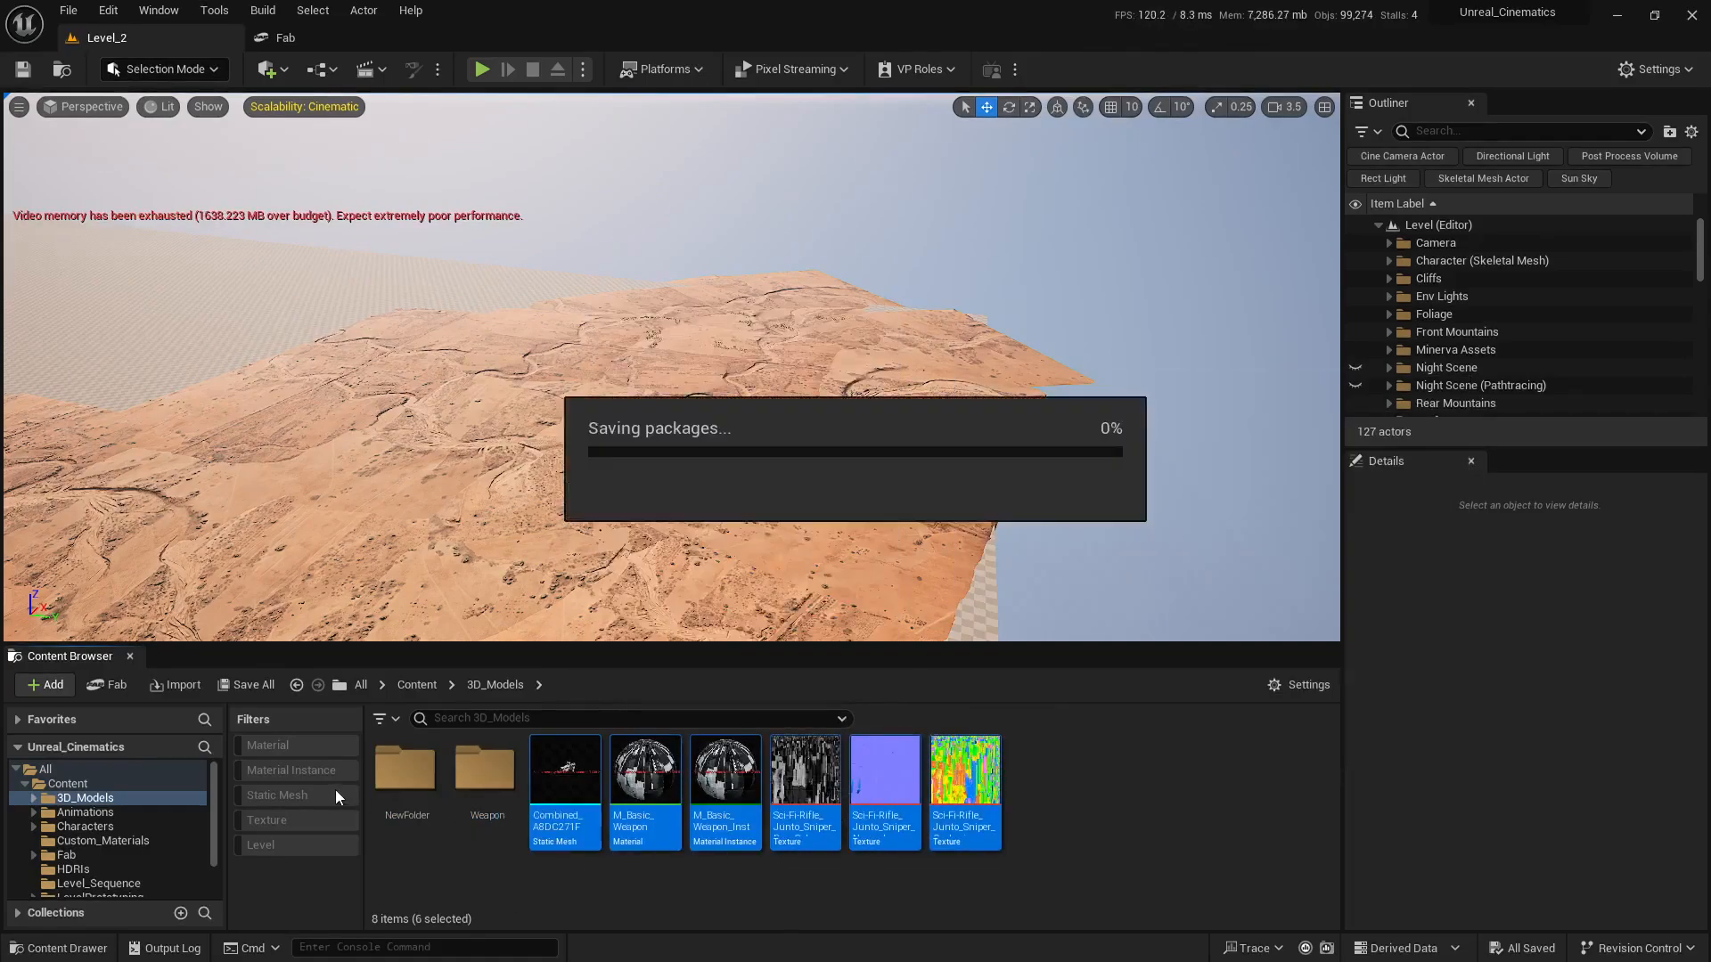
- Rename the still unnamed new folder as Trooper+Hoverbike and open it
left_click(405, 771)
key("F2")
type("T")
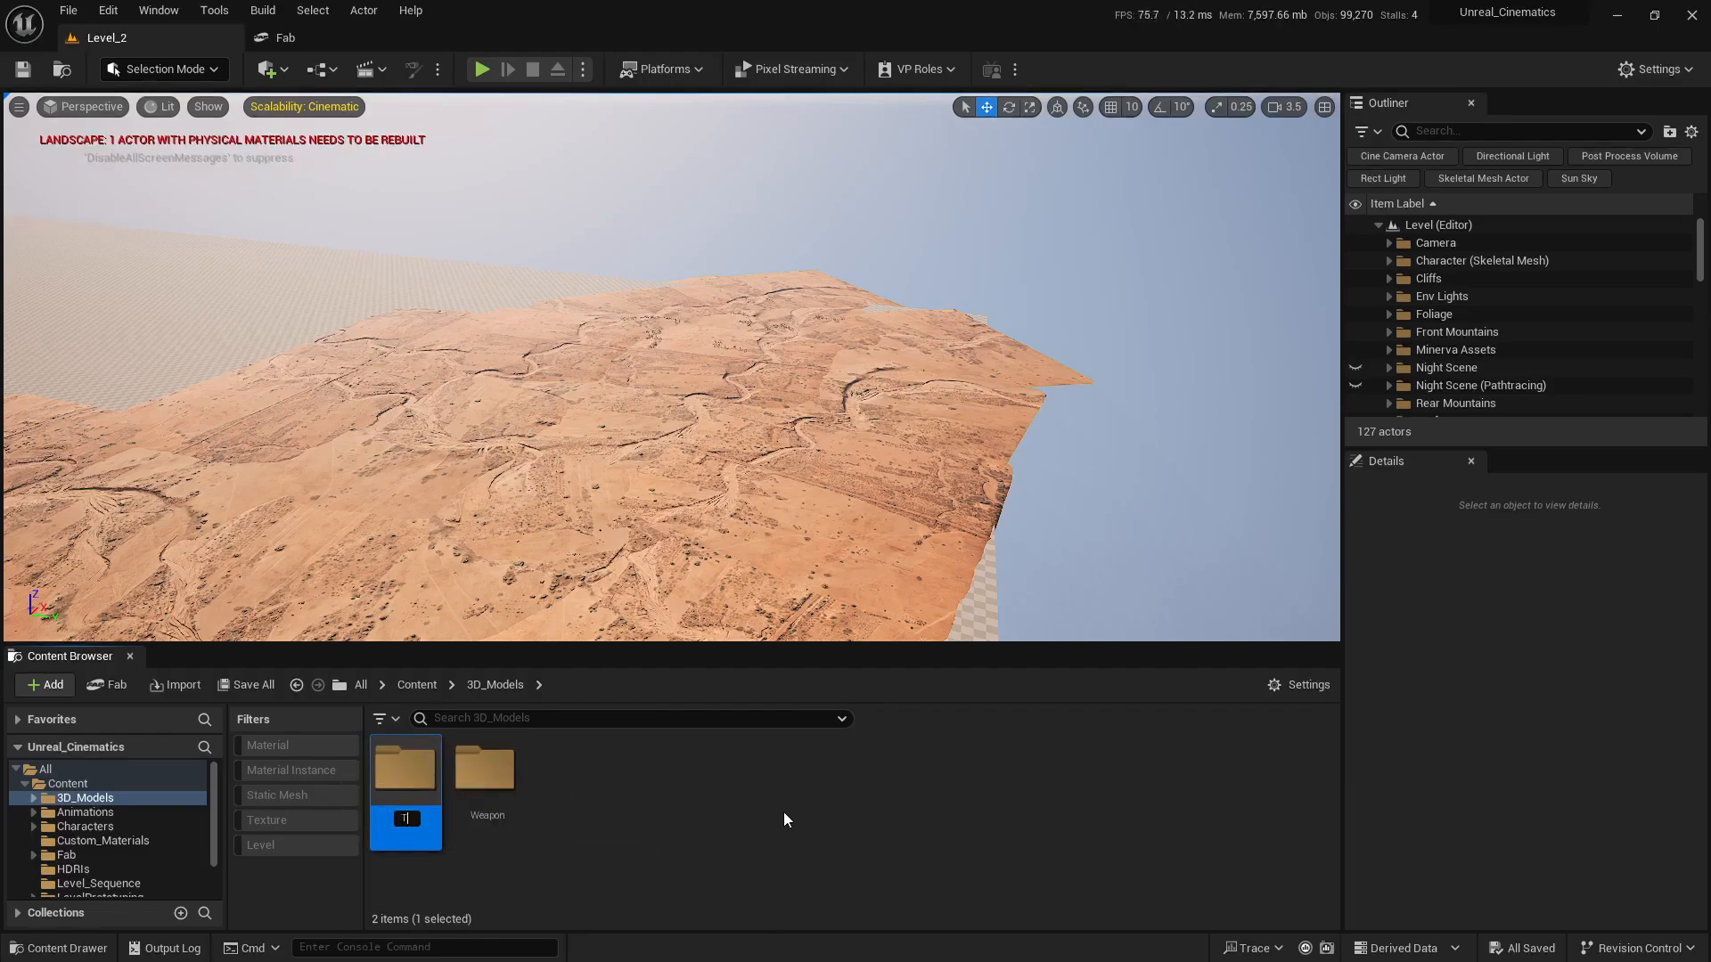
type("rooper")
type("+Hoverbike")
key("Return")
key("Return")
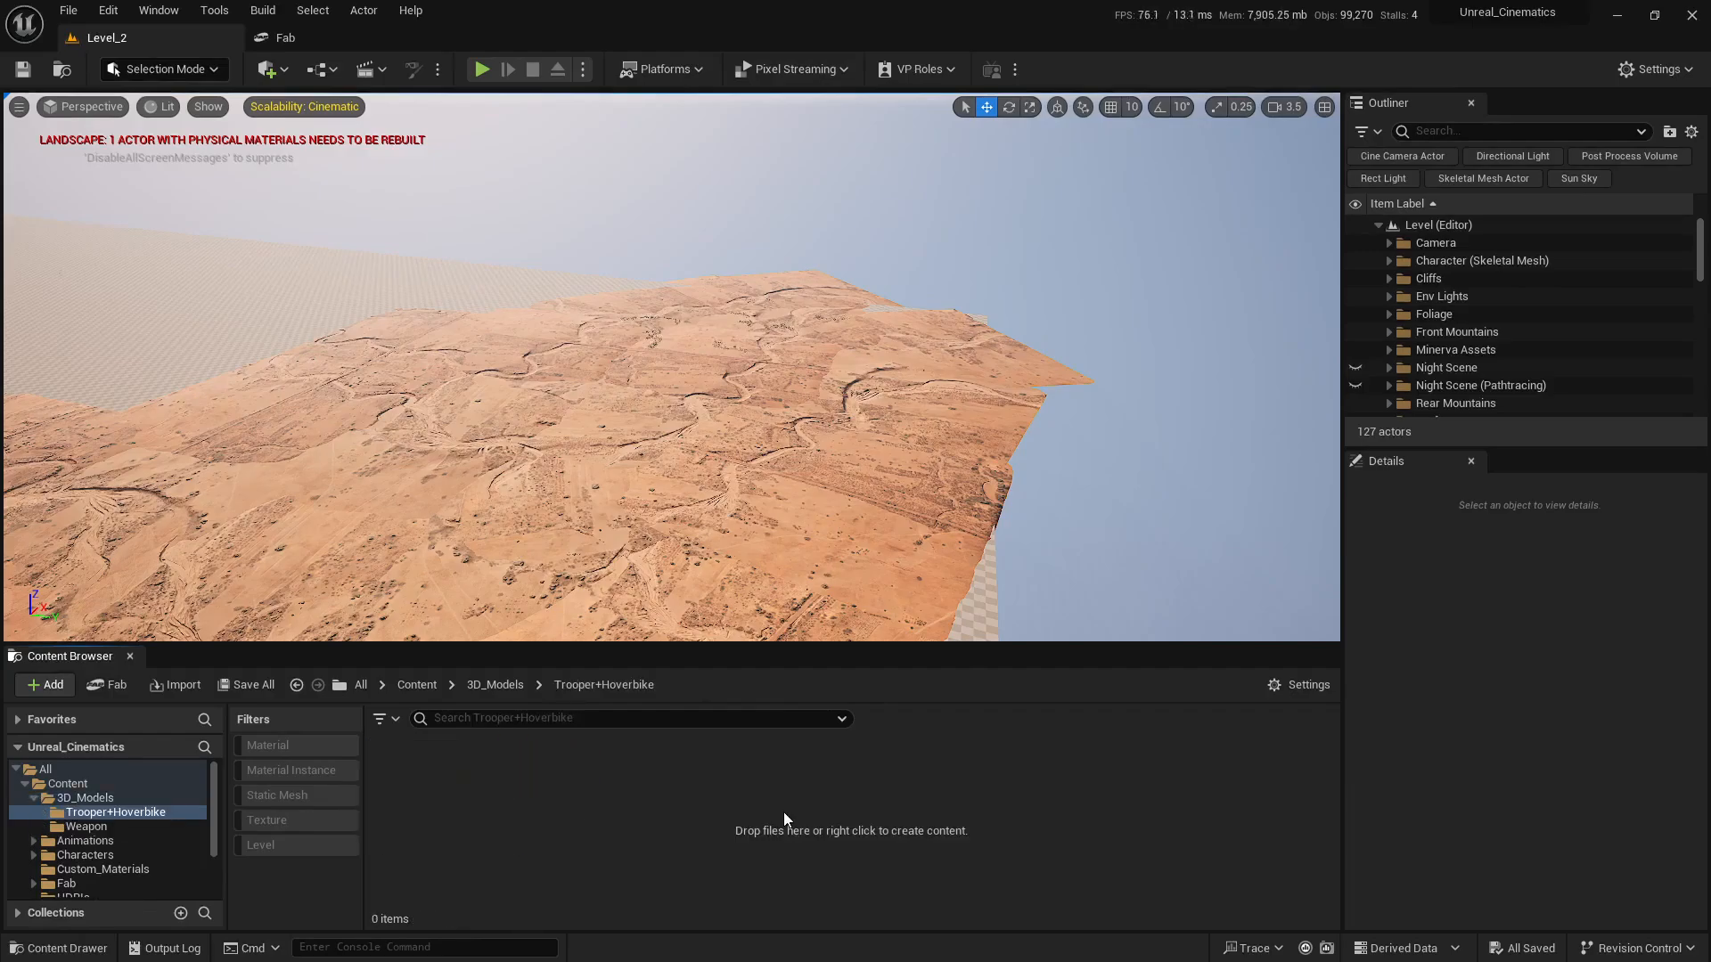
- Import all of the "Trooper & Hoverbike" FBX file into this folder with the material import method Create New Materials
left_click(171, 683)
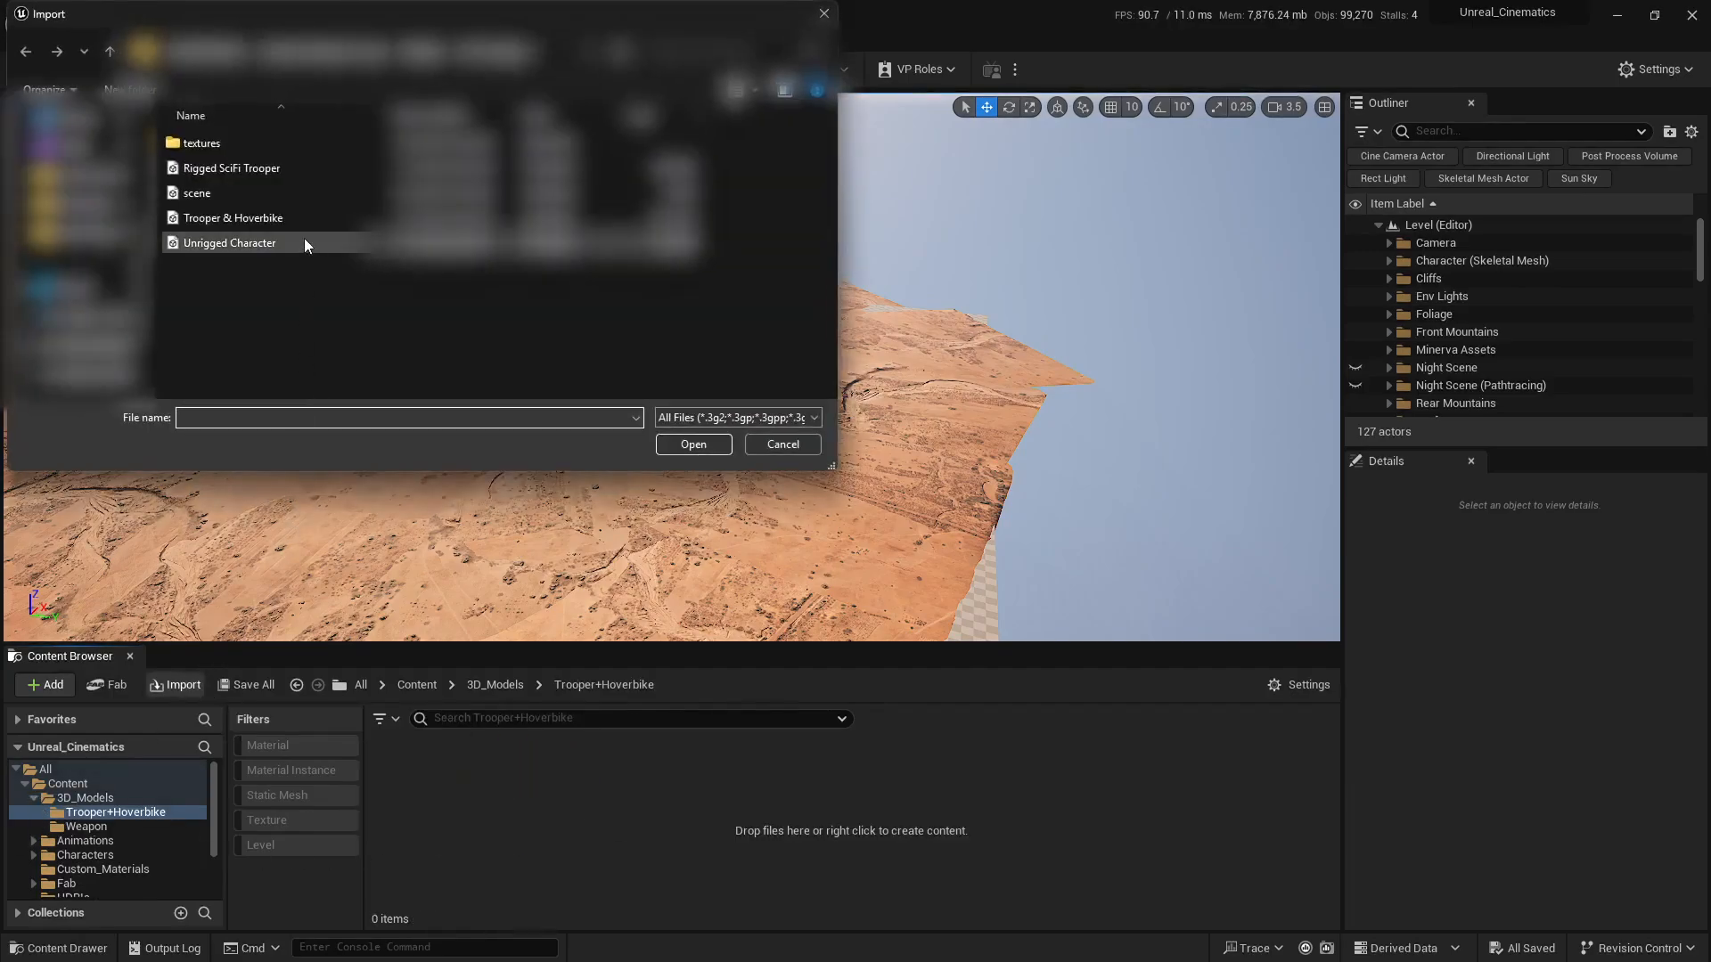
left_click(233, 218)
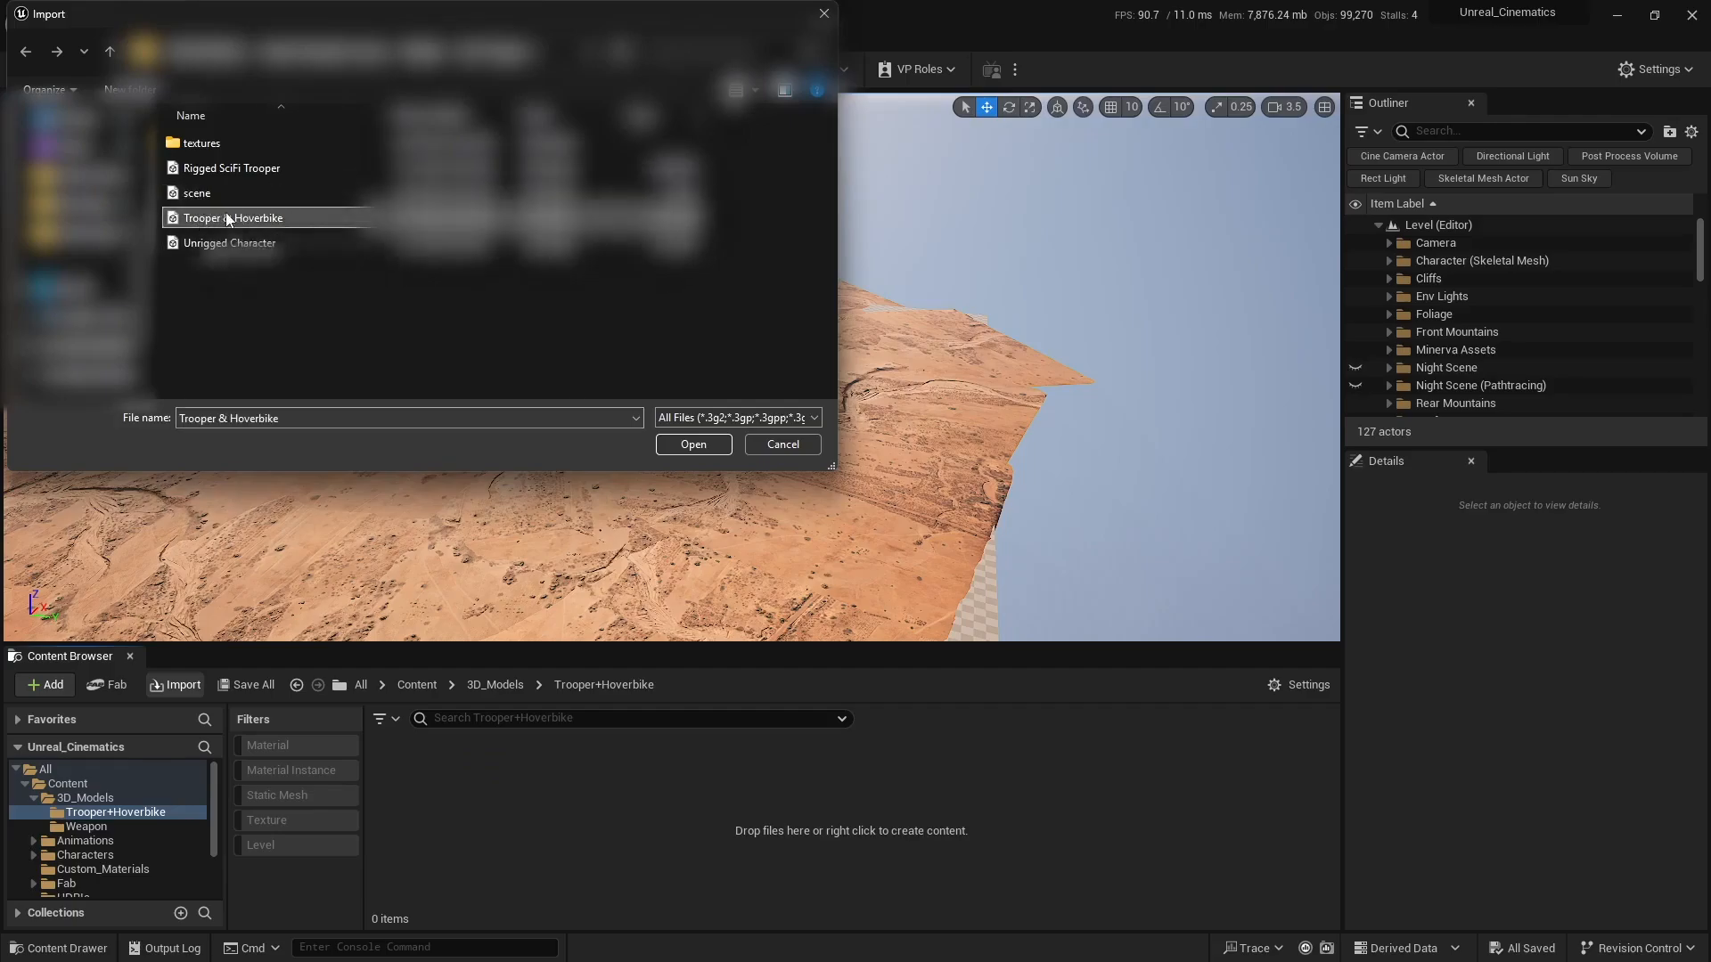
left_click(699, 447)
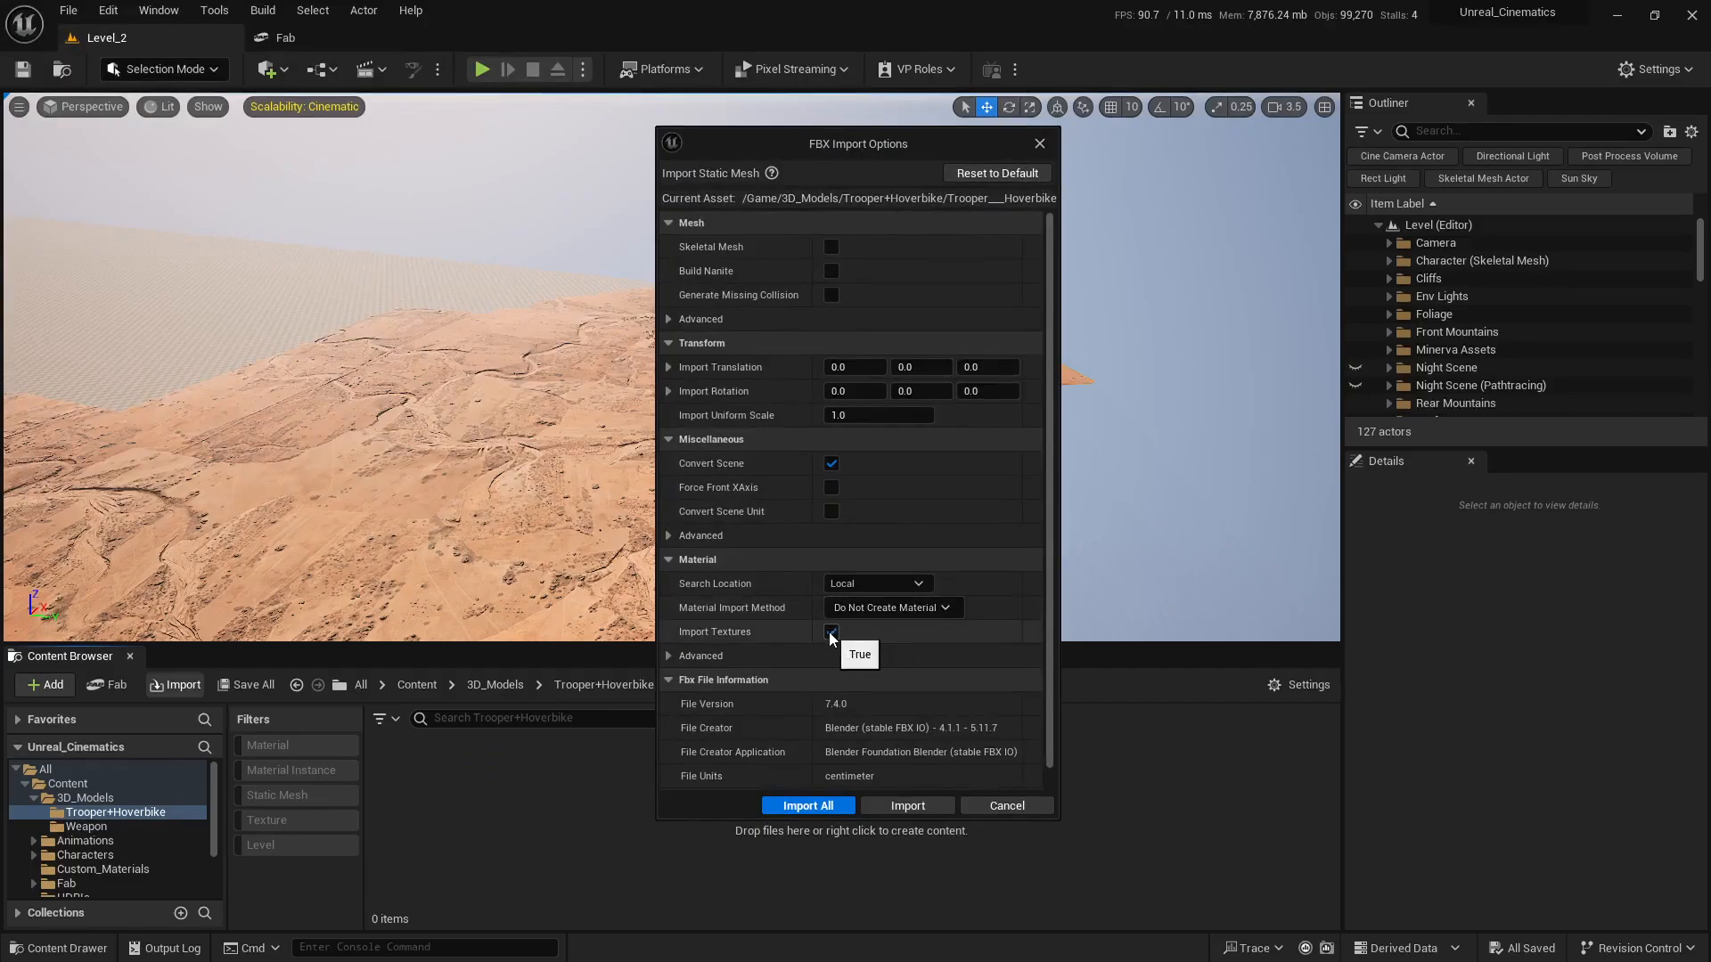
left_click(880, 609)
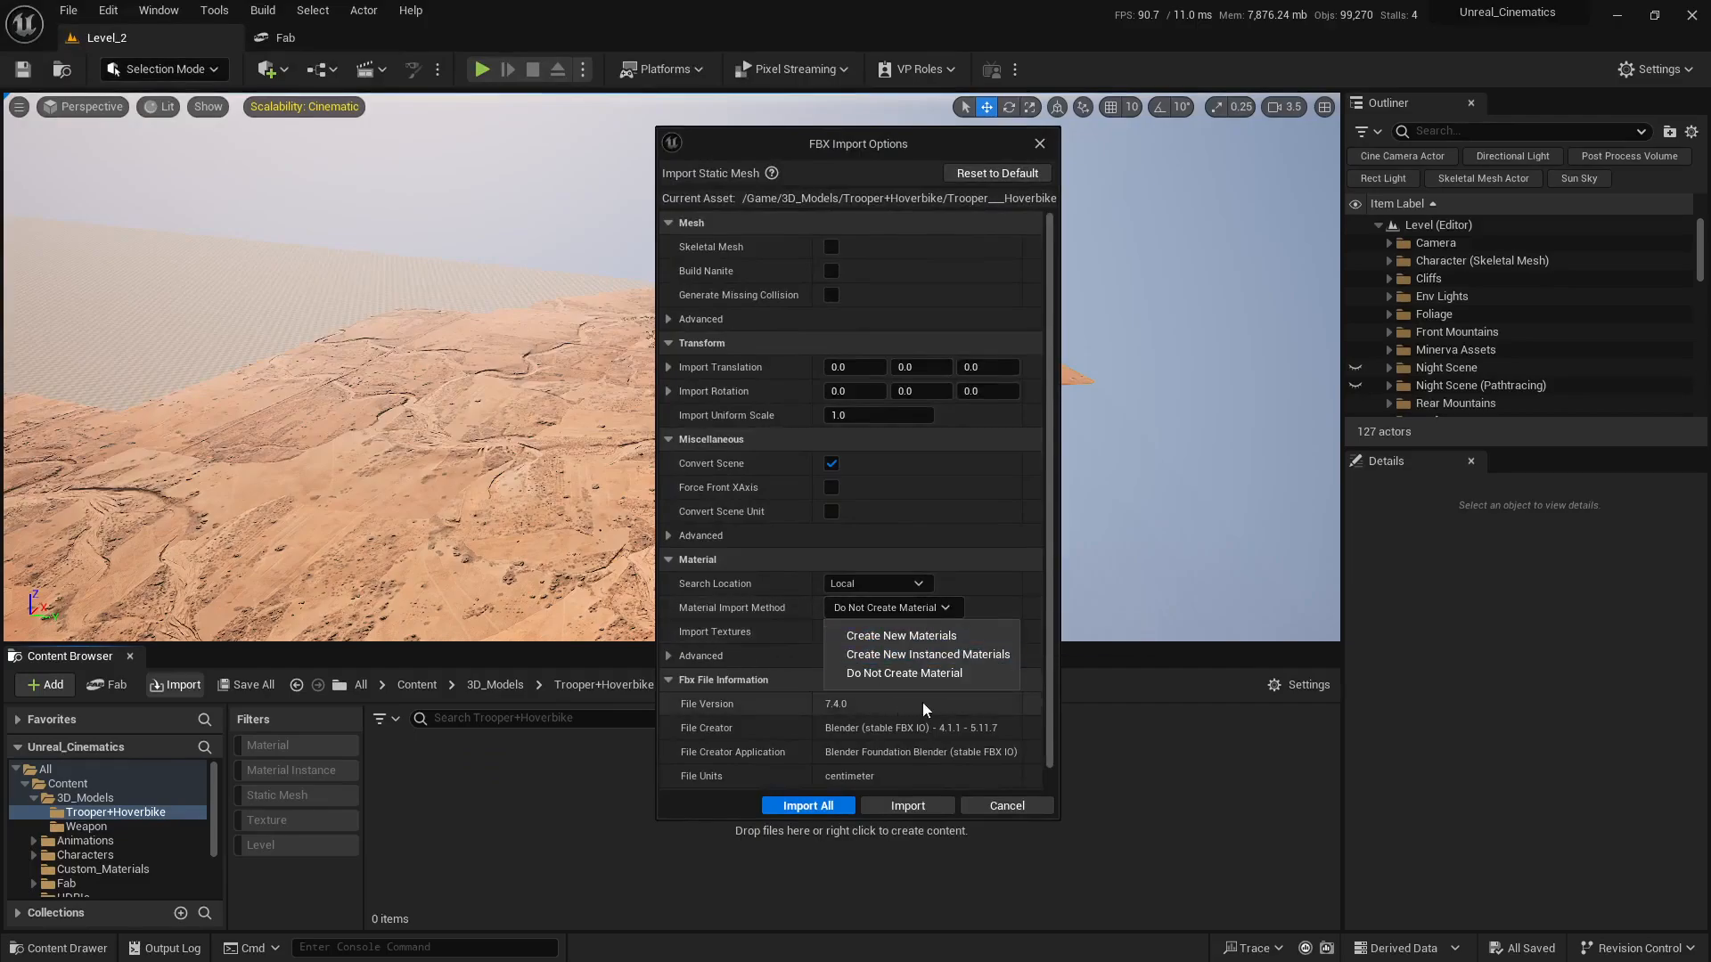
left_click(884, 636)
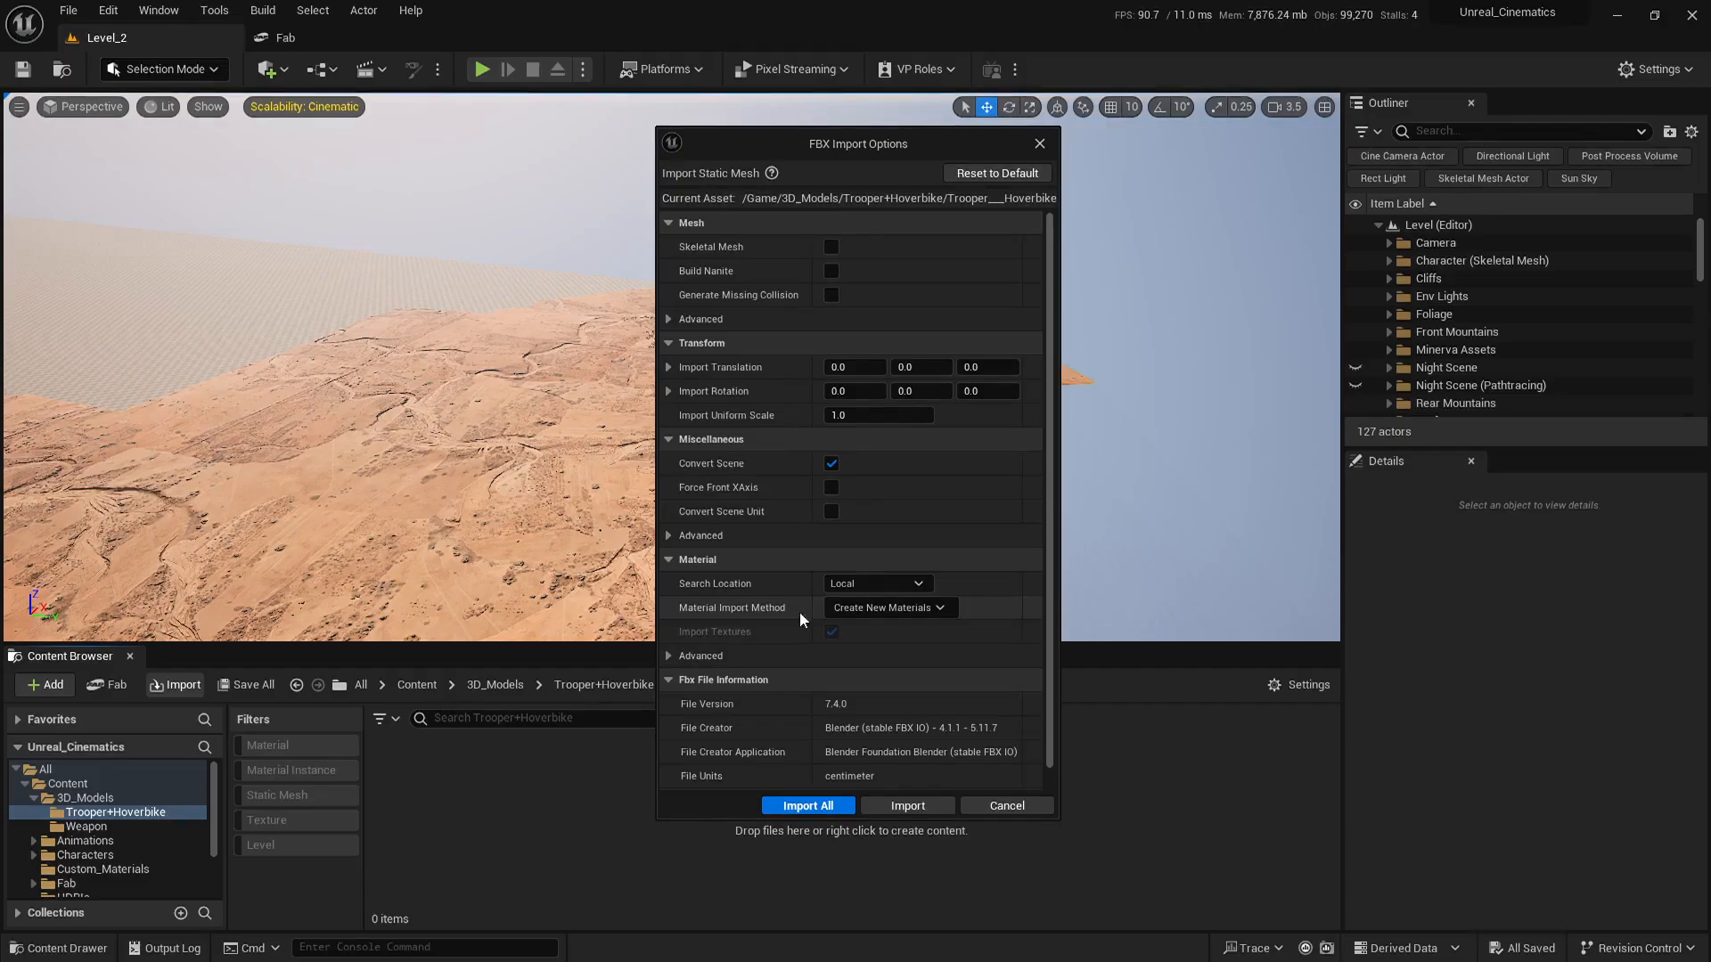
left_click(805, 804)
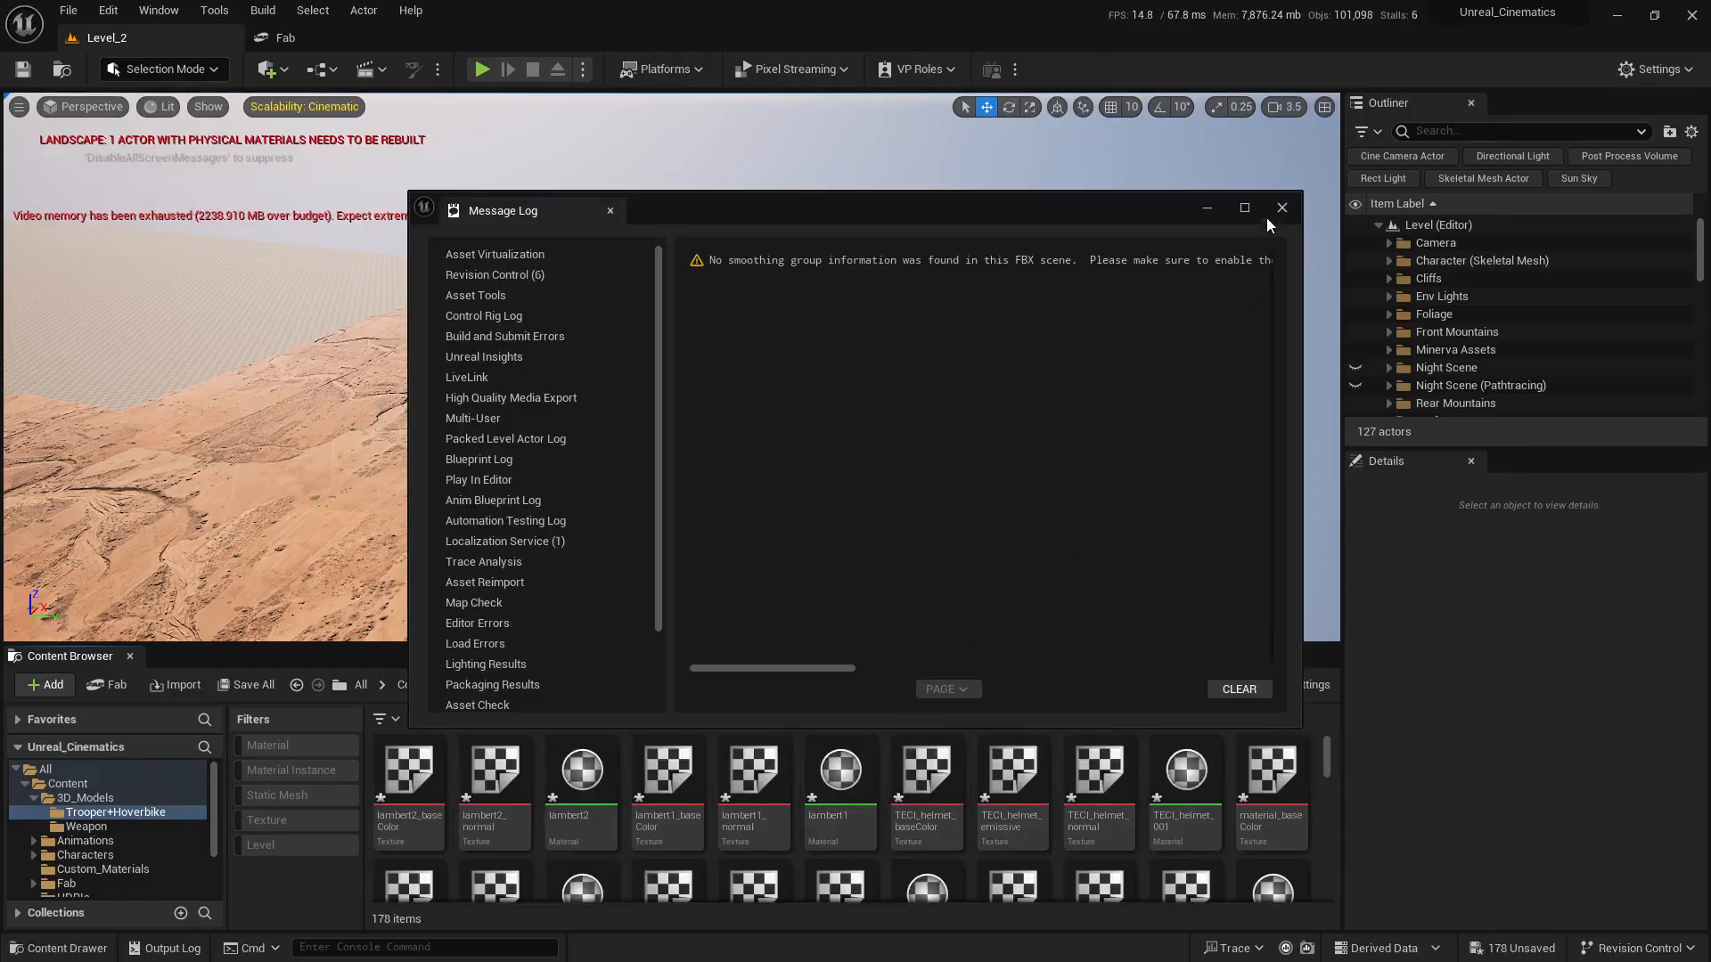
- Close the import message log and save all the newly imported assets
left_click(1280, 207)
key("ctrl+shift+s")
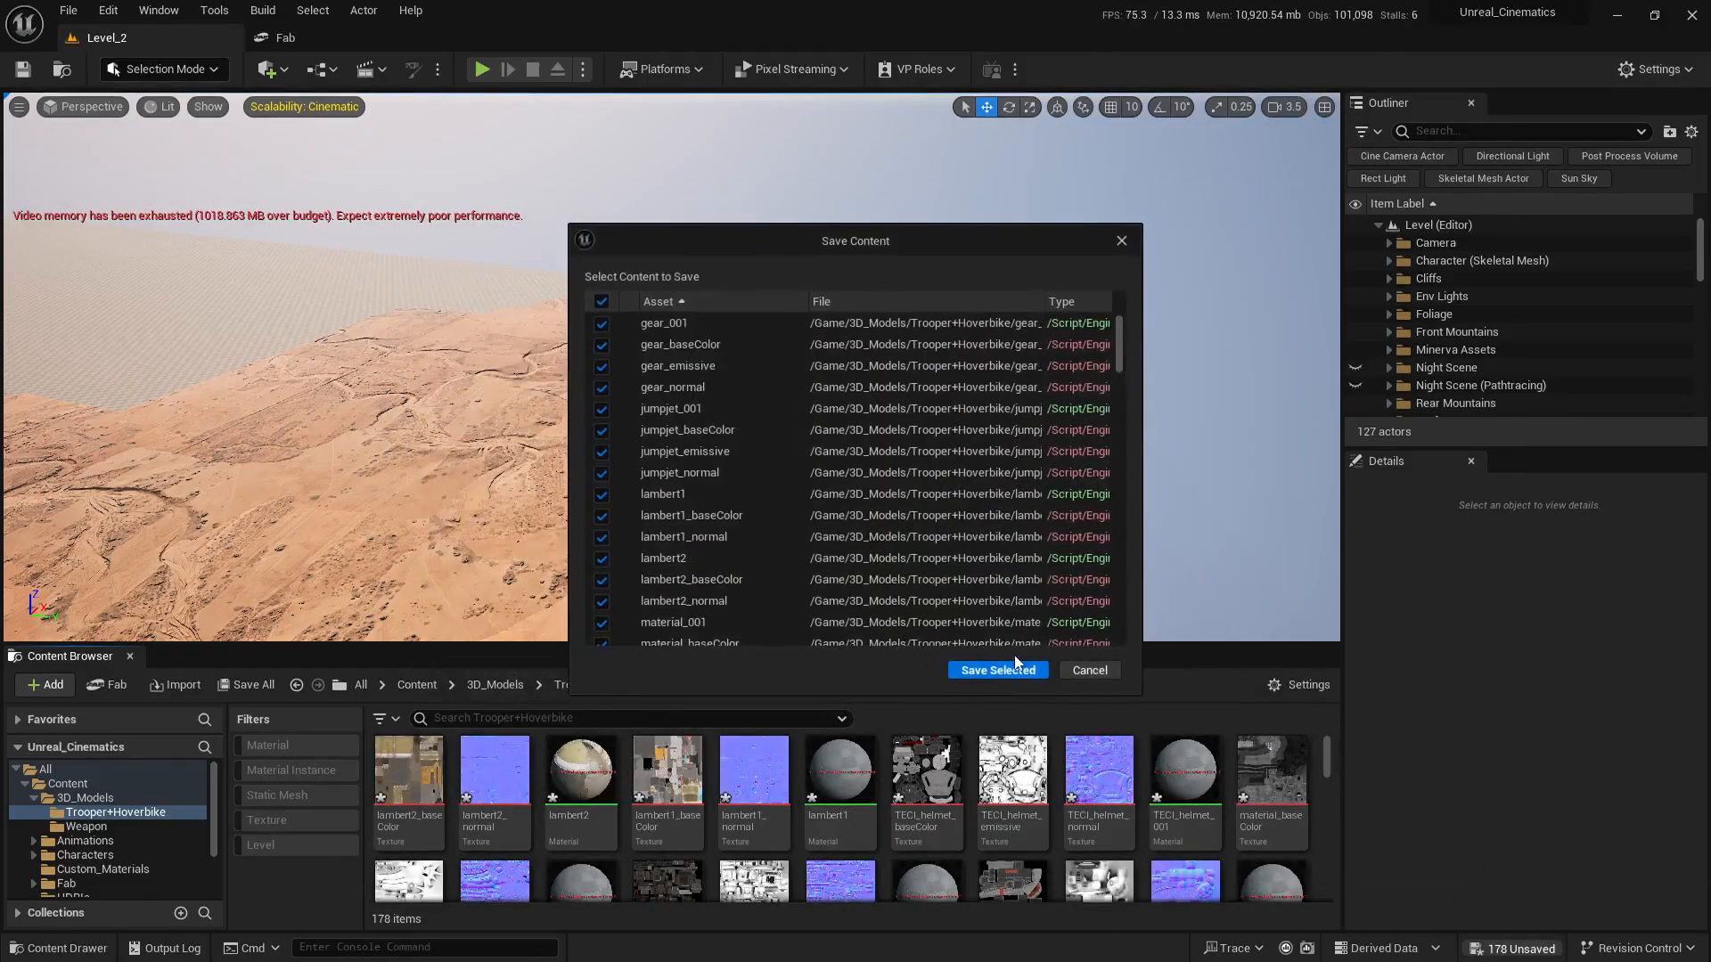
left_click(988, 670)
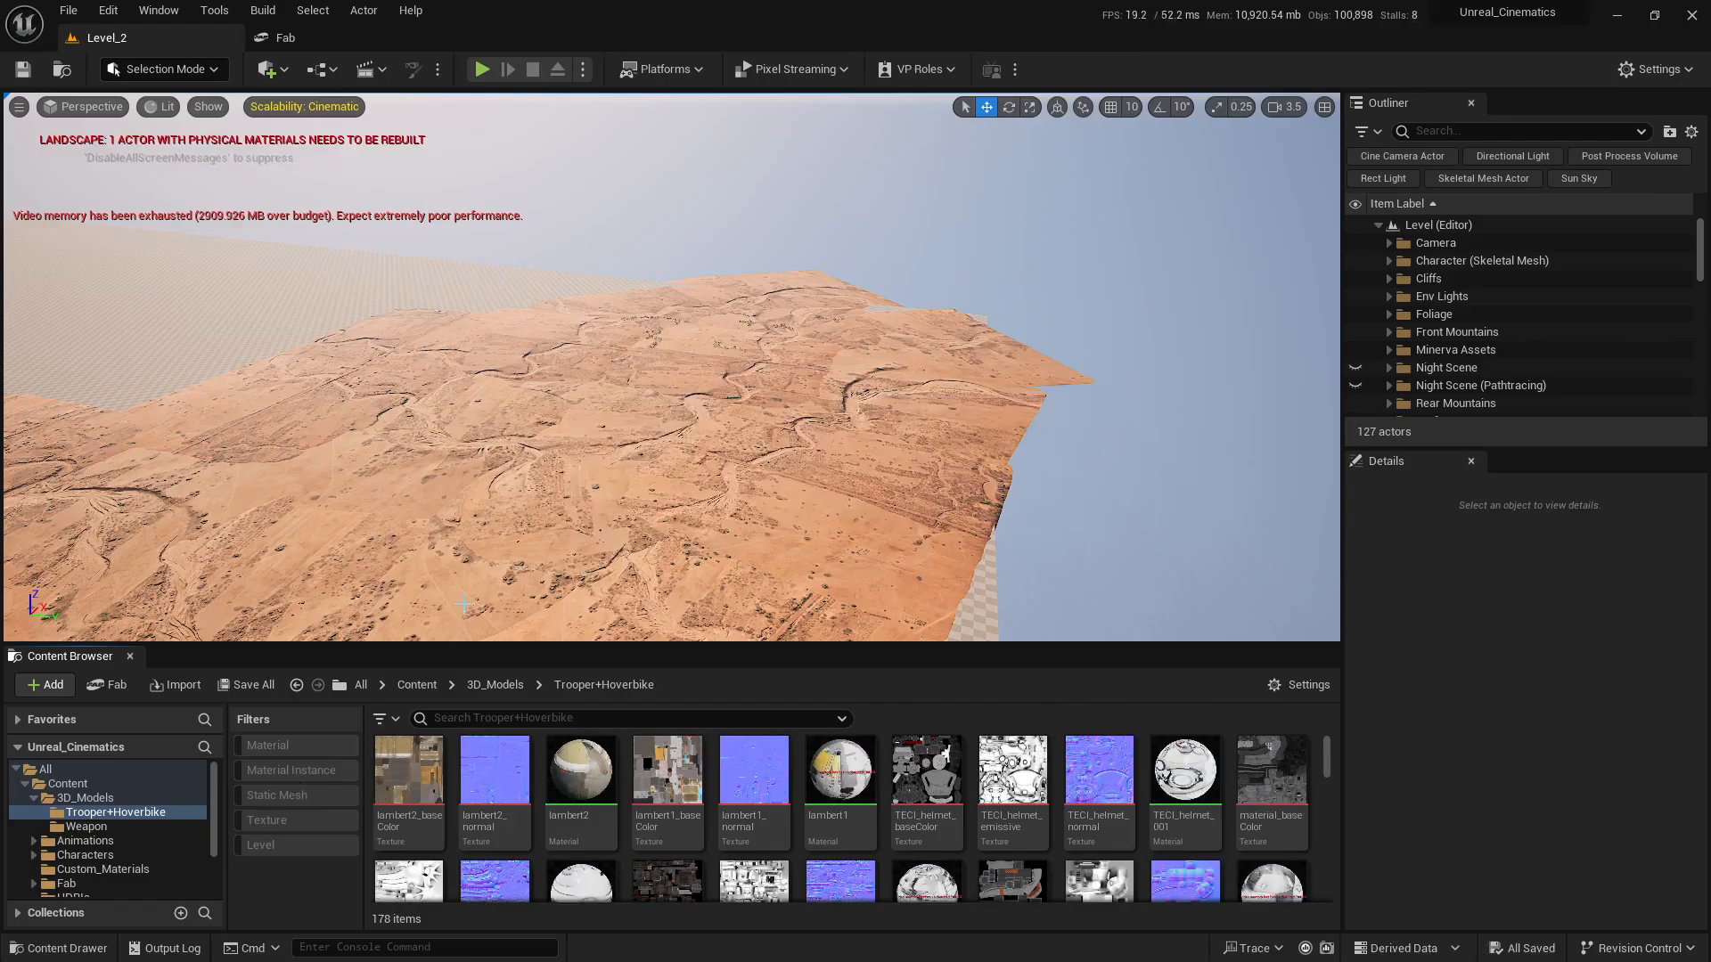
- Filter the Trooper+Hoverbike folder to static meshes and place all of them together on the desert ground in the level
left_click(277, 794)
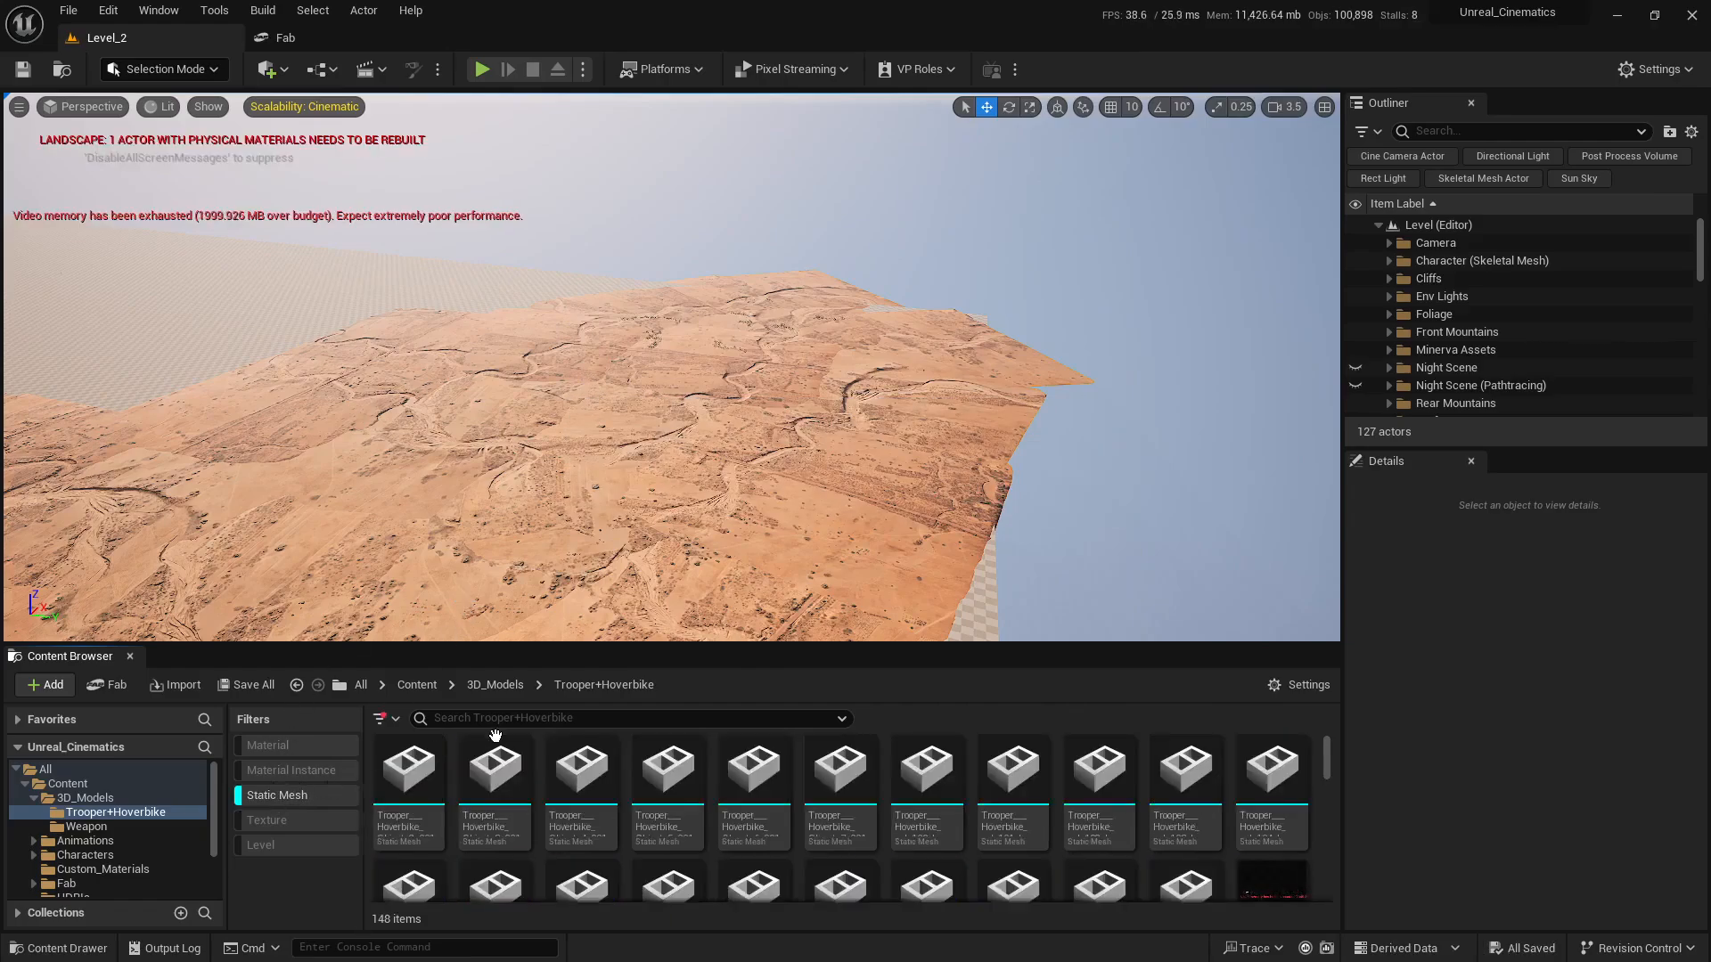
left_click(403, 769)
key("ctrl+a")
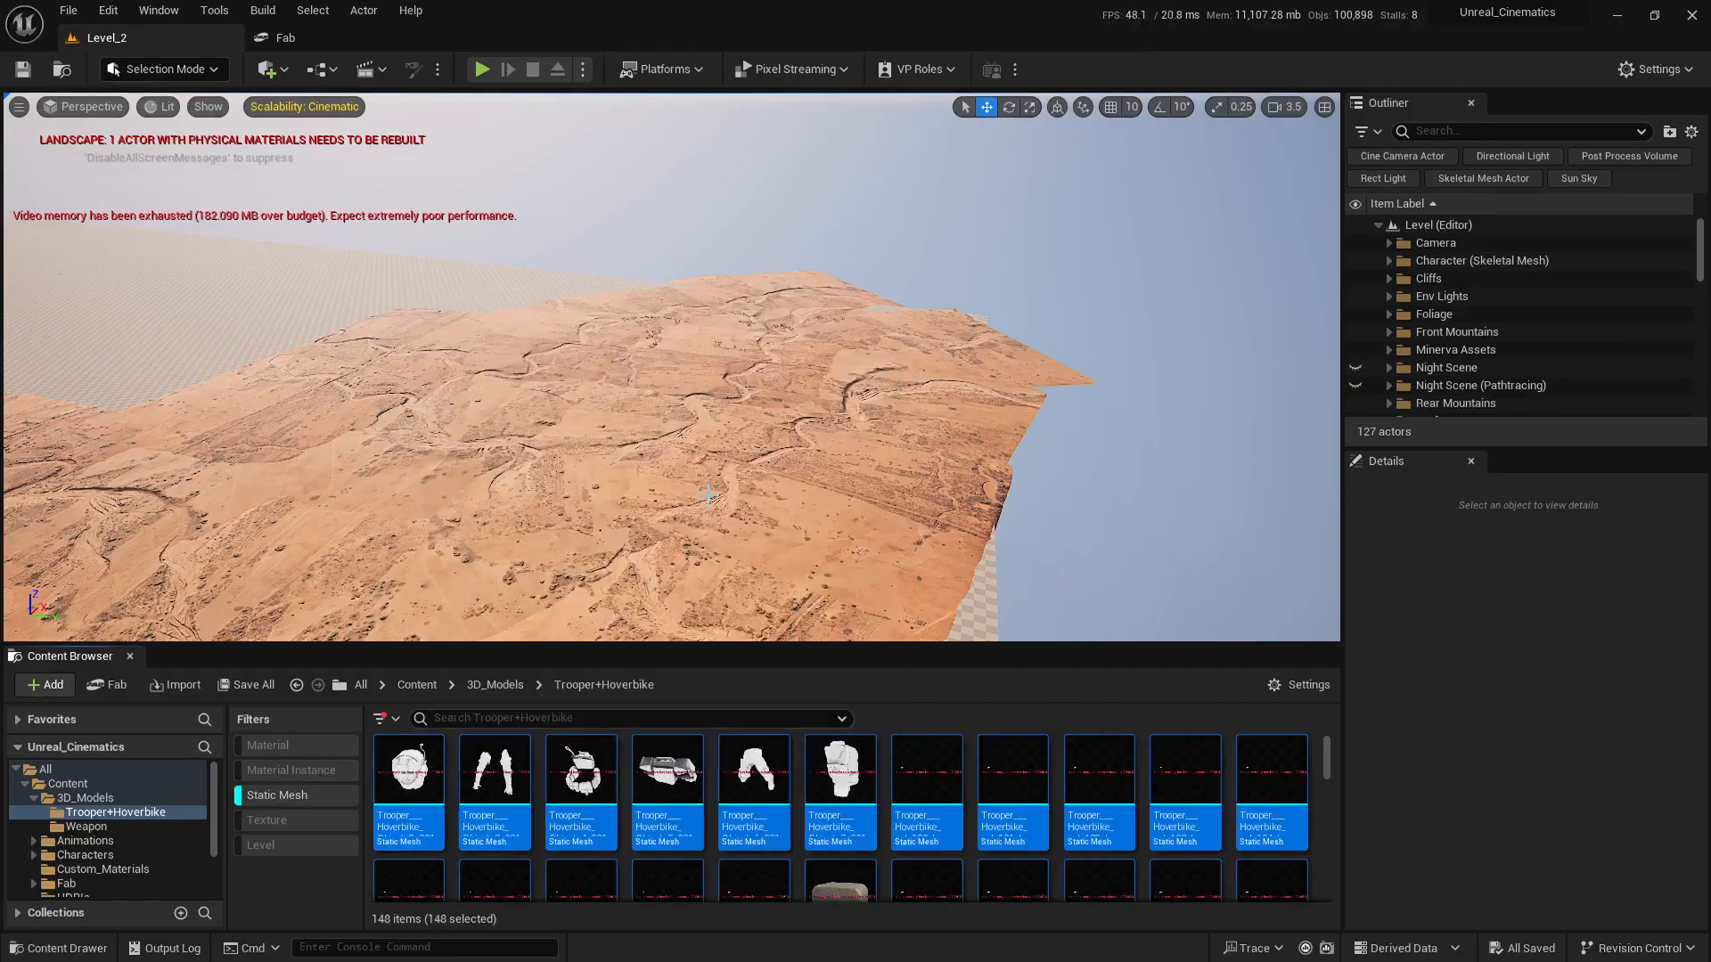
right_click_drag(672, 367, 276, 472)
scroll(671, 367, "down", 5)
left_click_drag(420, 796, 606, 421)
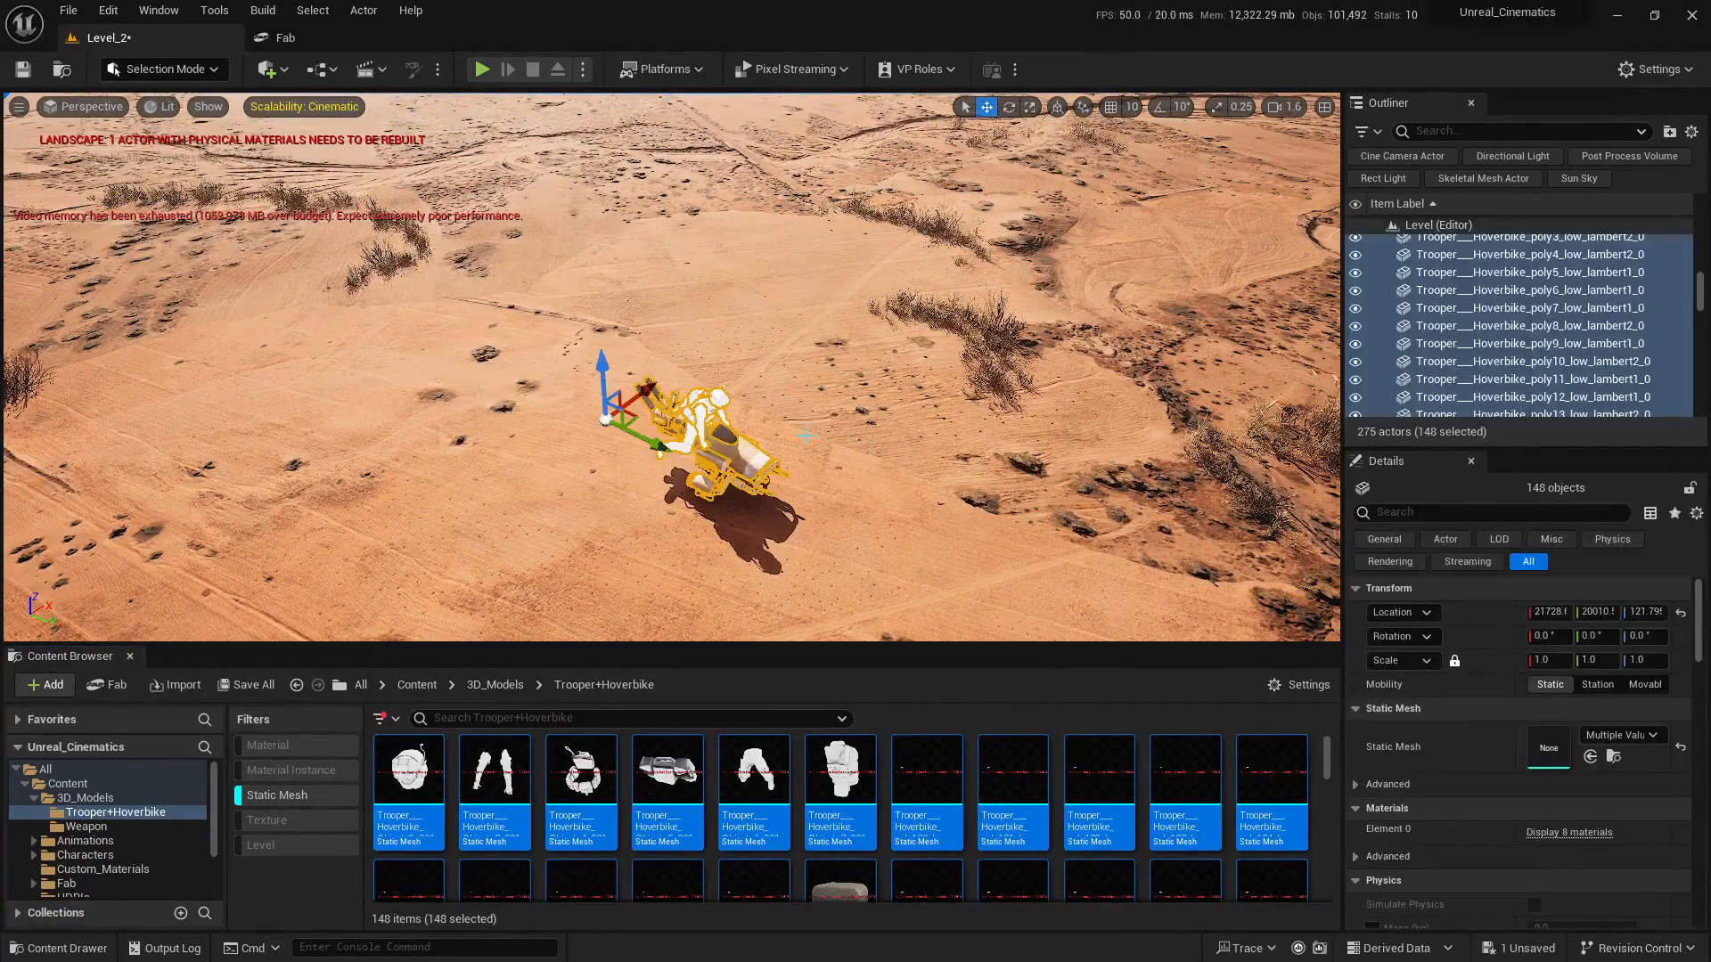
- Try to select the trooper's helmet, arms and torso together in the level
right_click_drag(842, 374, 609, 262)
scroll(668, 343, "down", 3)
scroll(624, 287, "down", 2)
scroll(614, 263, "down", 1)
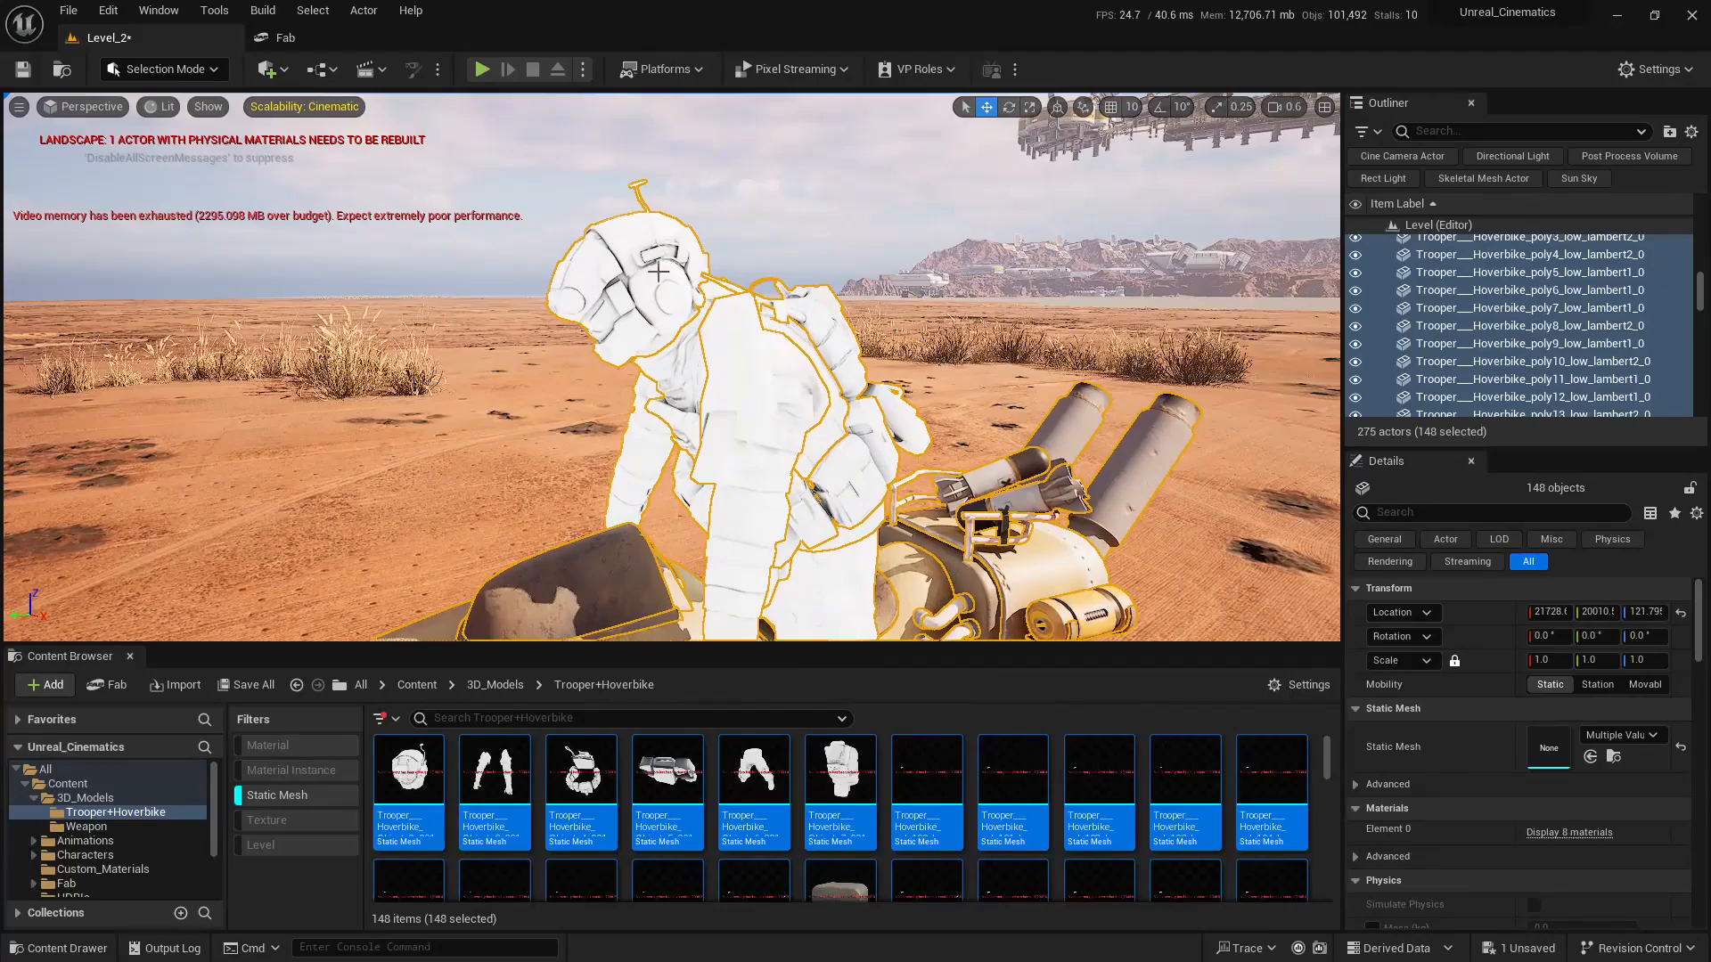
left_click(657, 271)
left_click(720, 350, "ctrl")
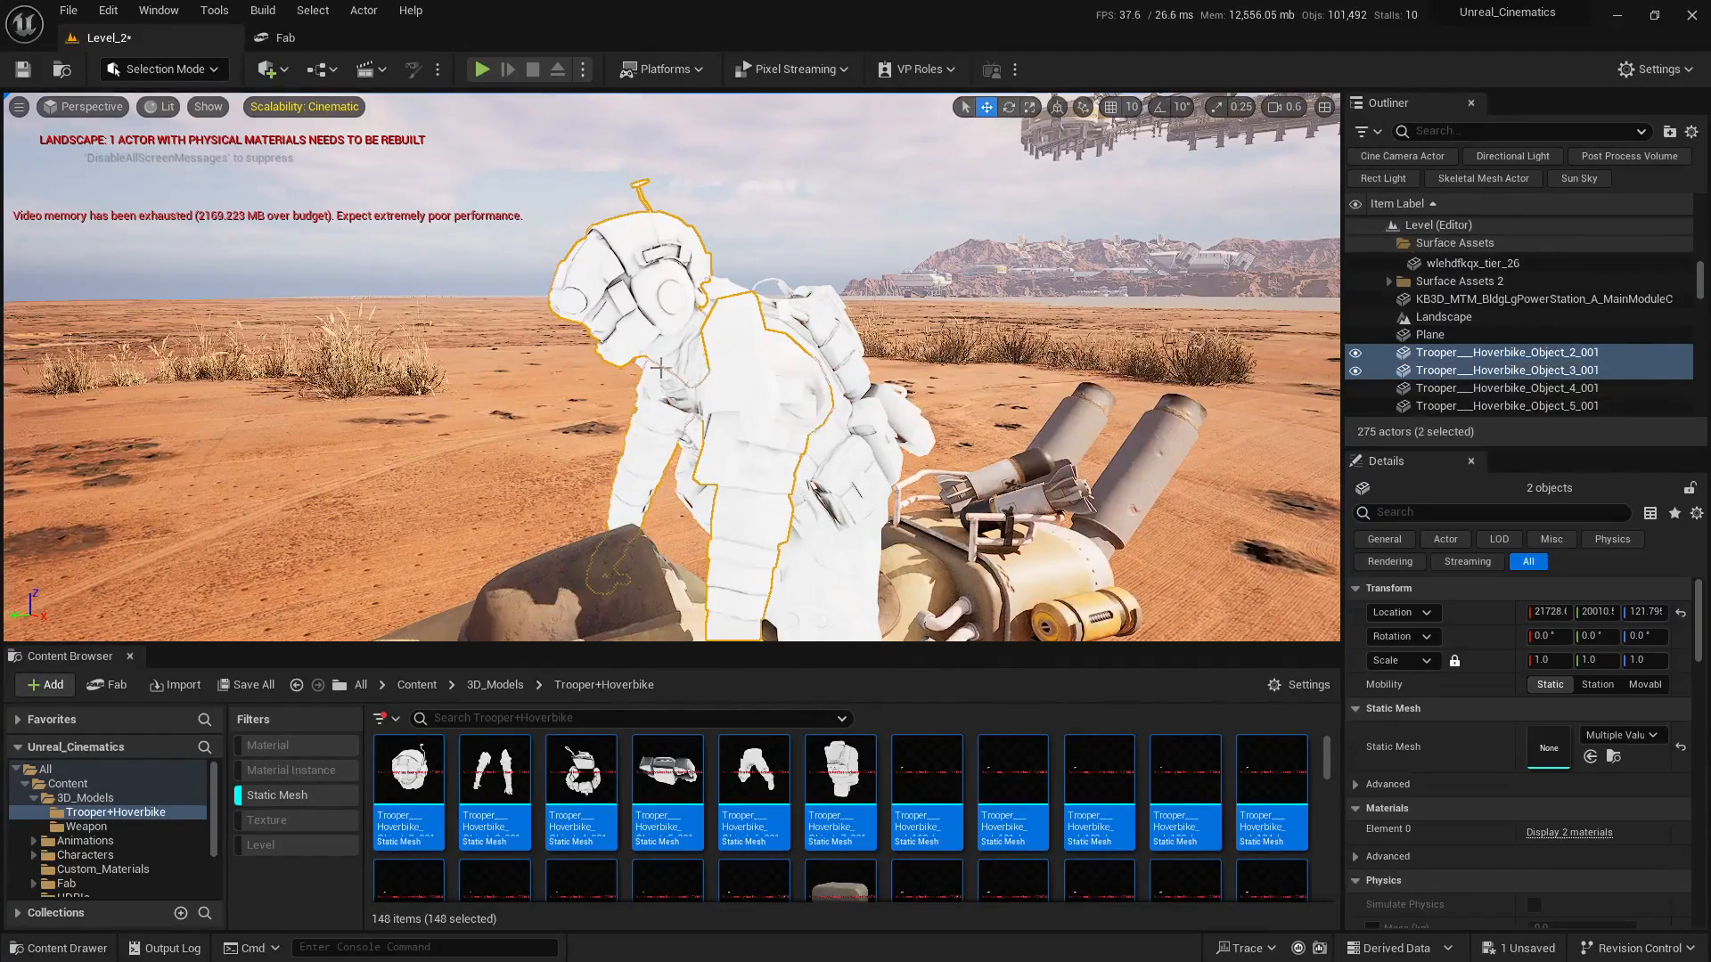
left_click(656, 364)
scroll(666, 360, "up", 5)
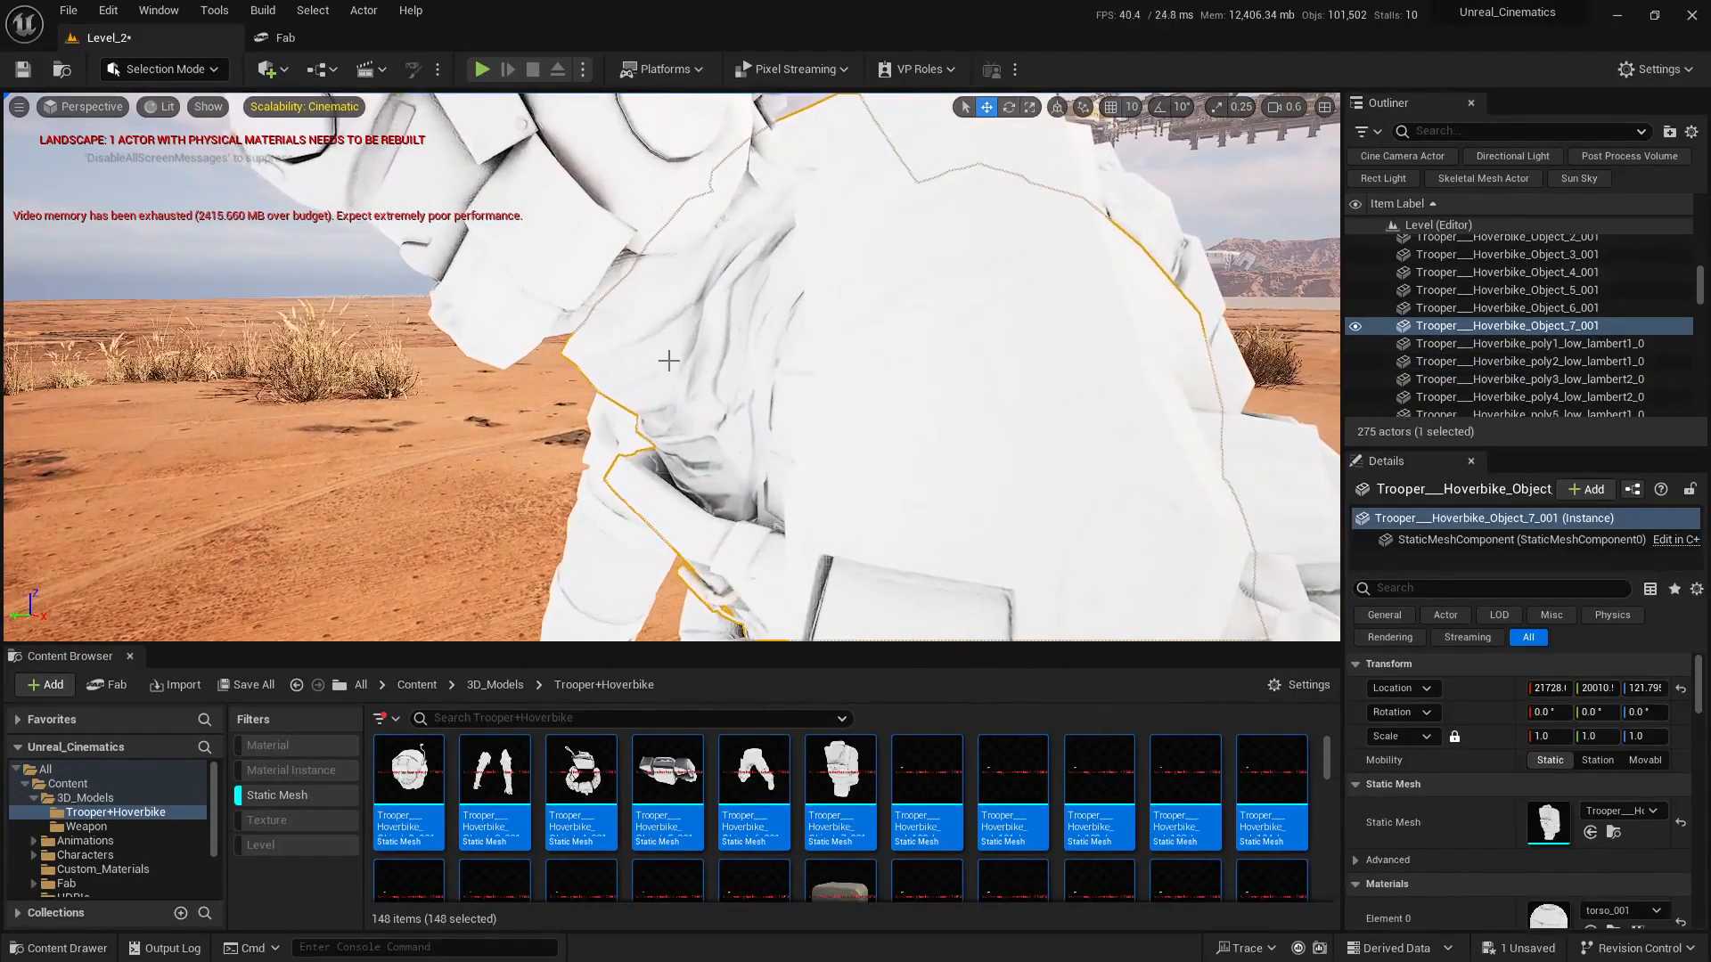
scroll(666, 359, "down", 5)
- Select the trooper's helmet, arms, gear, torso and legs together in the level, leaving the hoverbike unselected
left_click(670, 302)
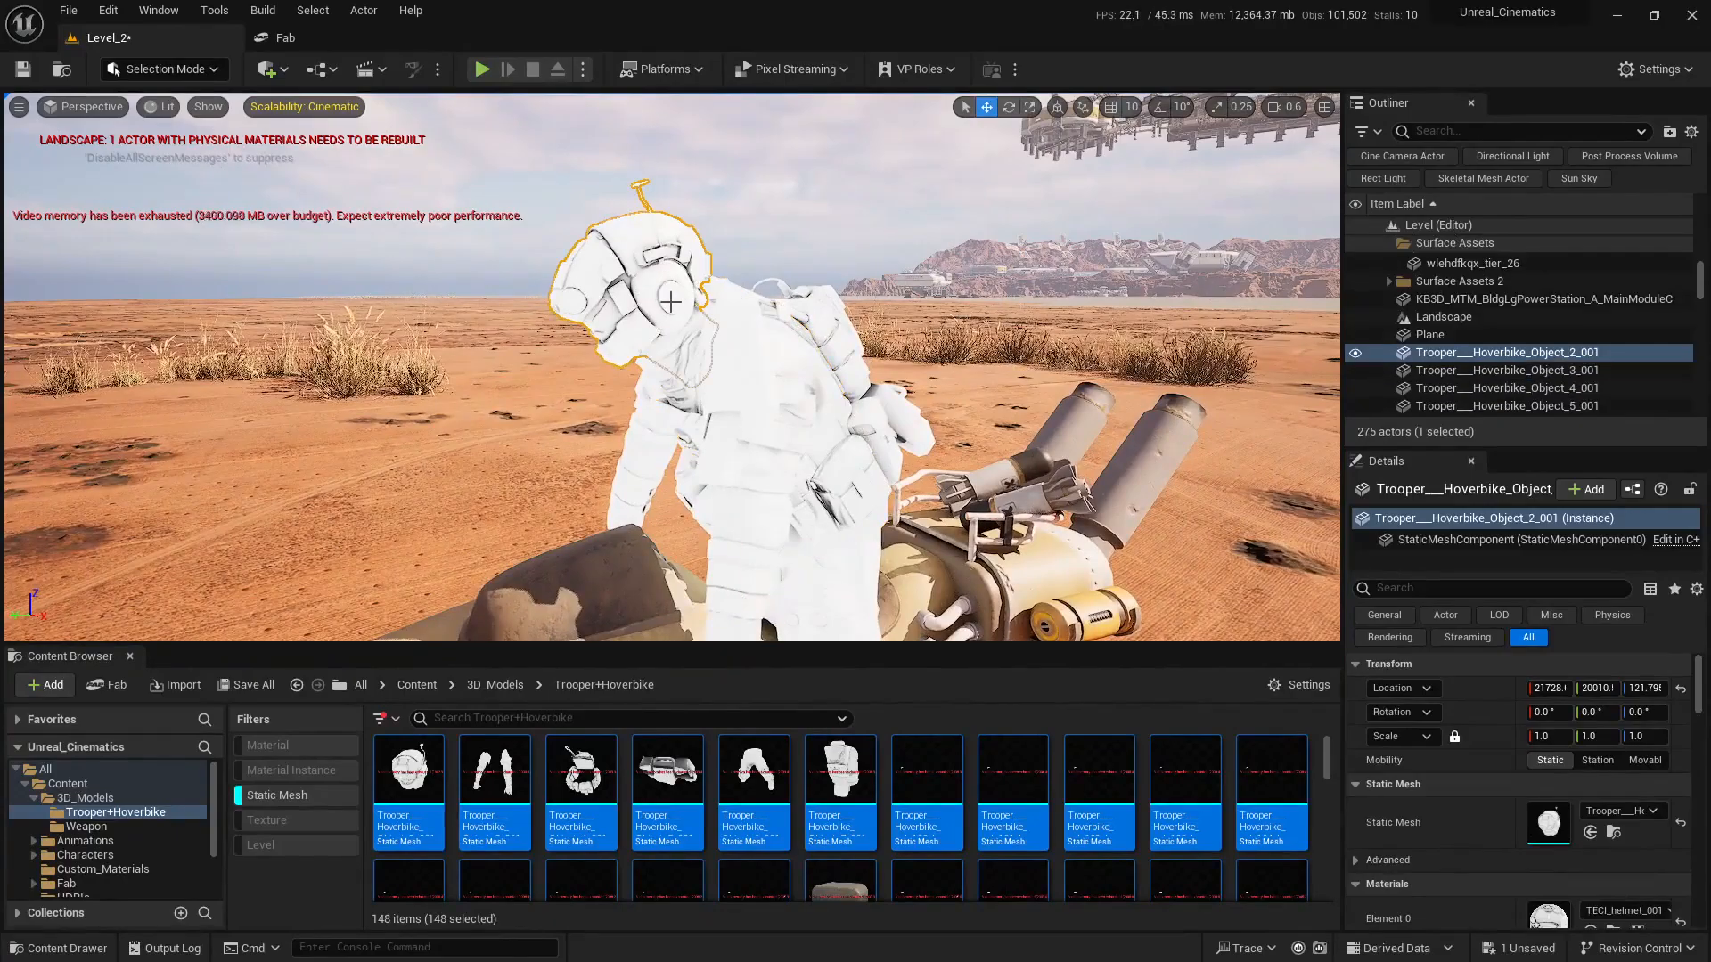
left_click(724, 344, "ctrl")
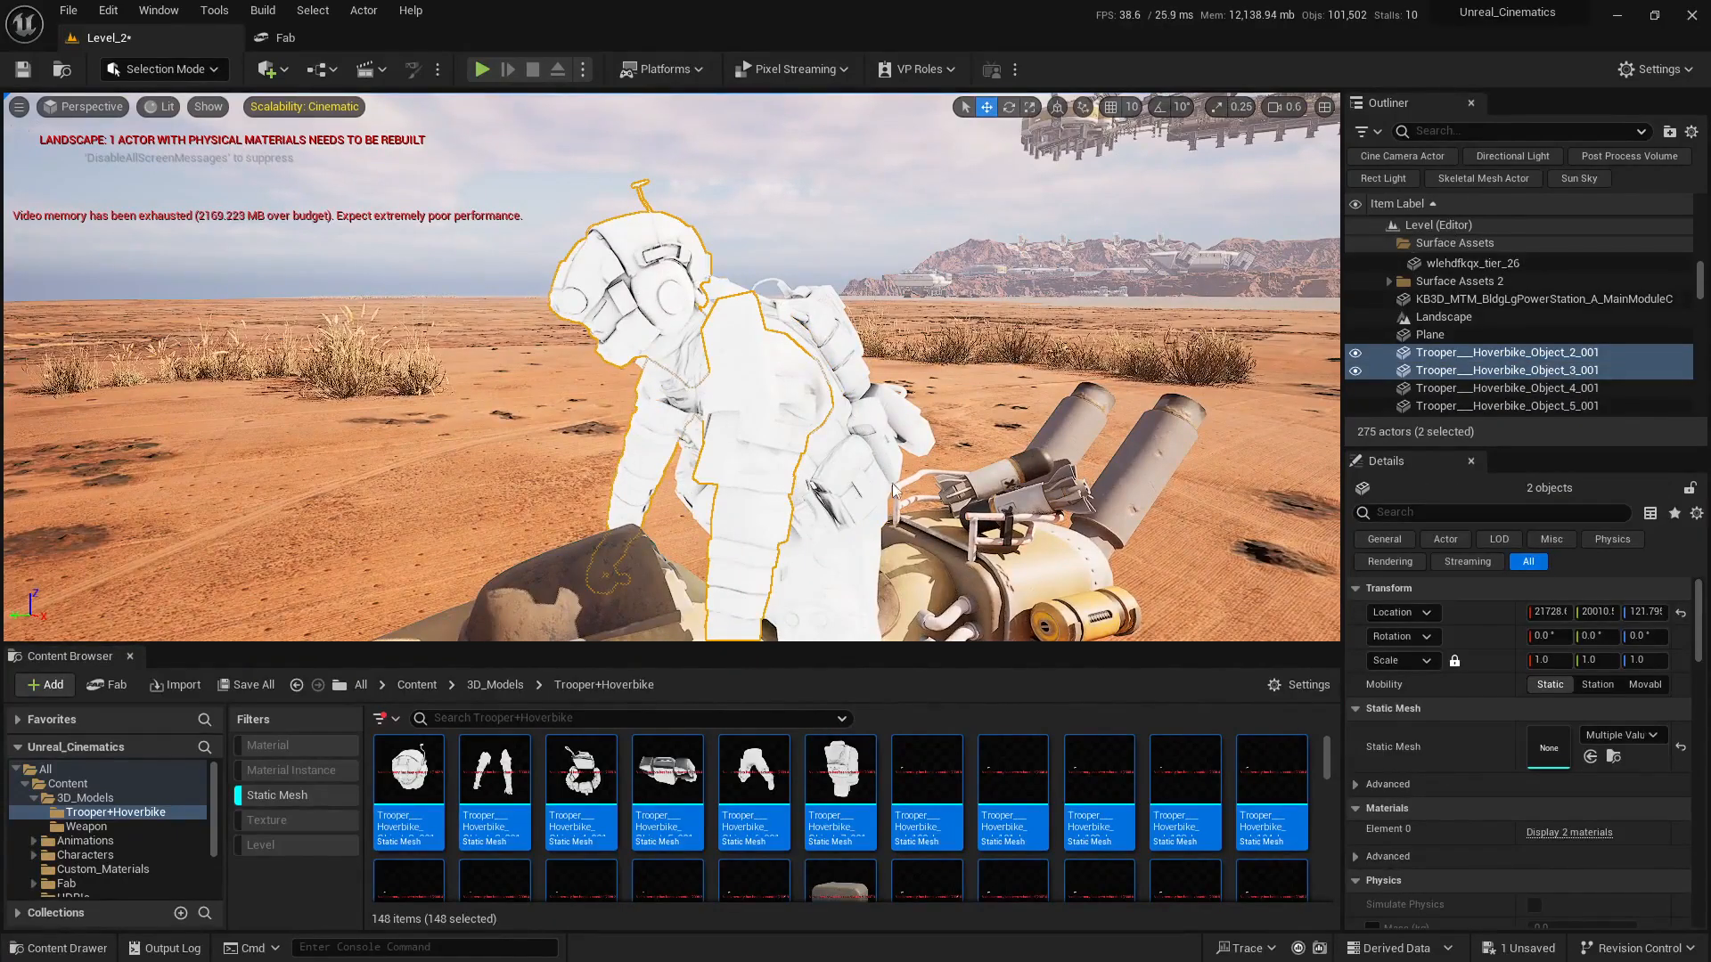
left_click(902, 444, "ctrl")
right_click_drag(942, 445, 942, 445)
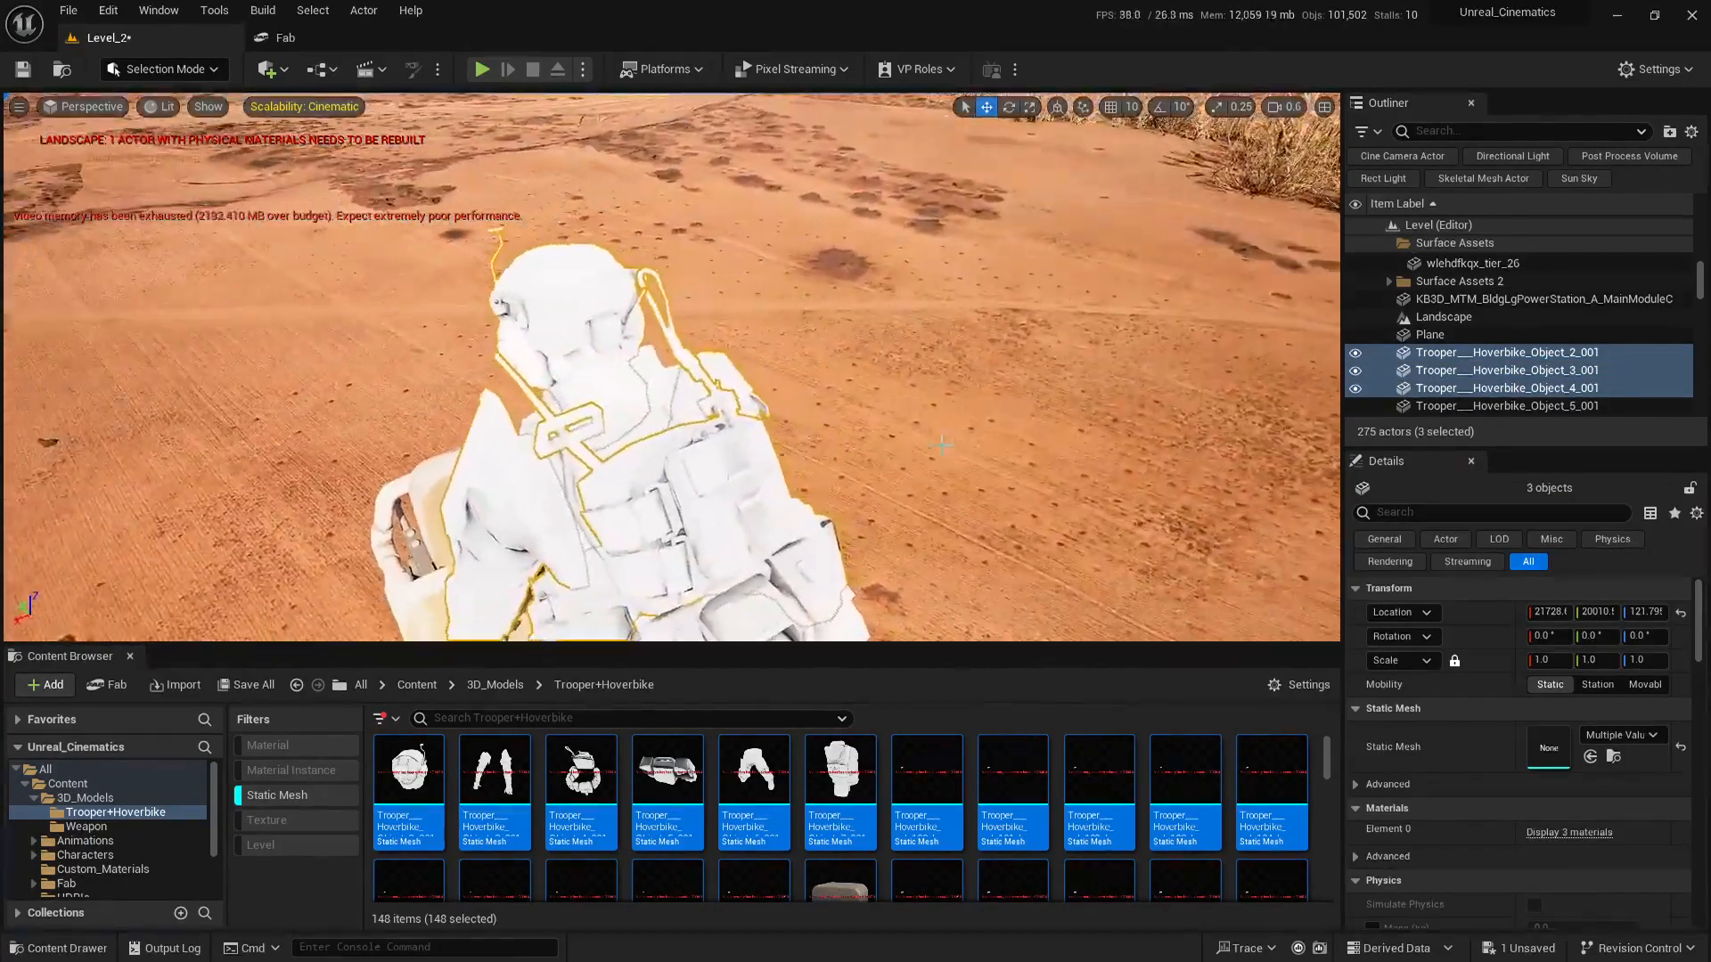
left_click(706, 407, "ctrl")
right_click_drag(705, 406, 706, 406)
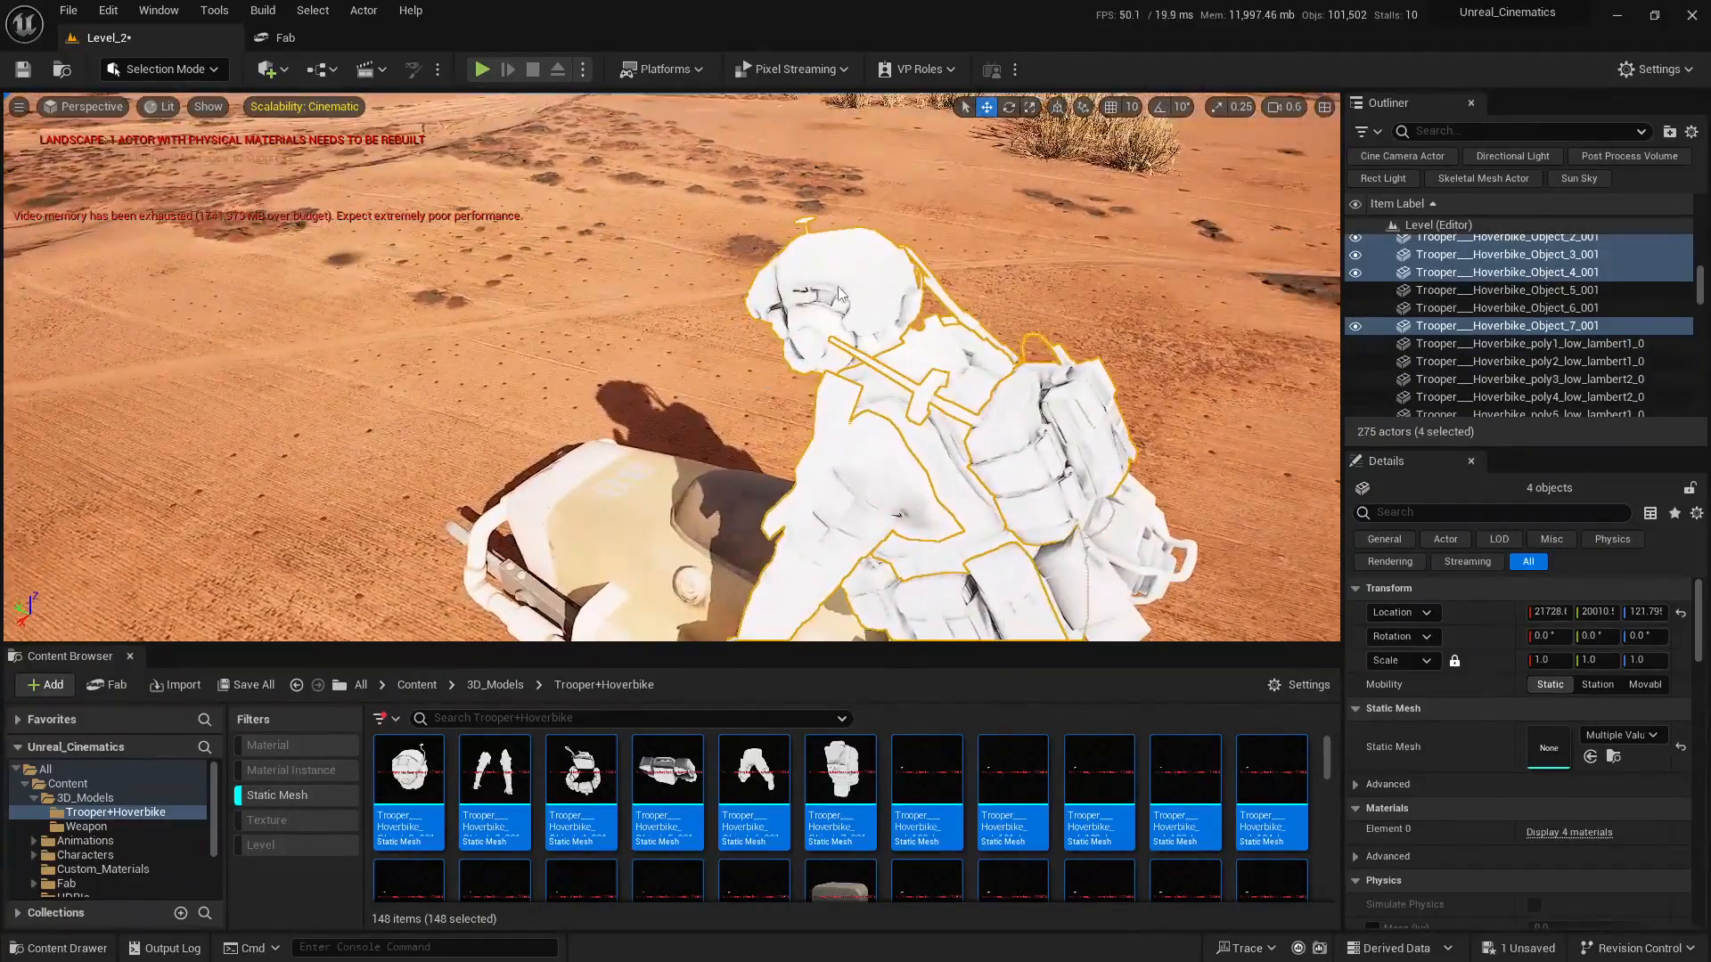
right_click_drag(840, 294, 775, 249)
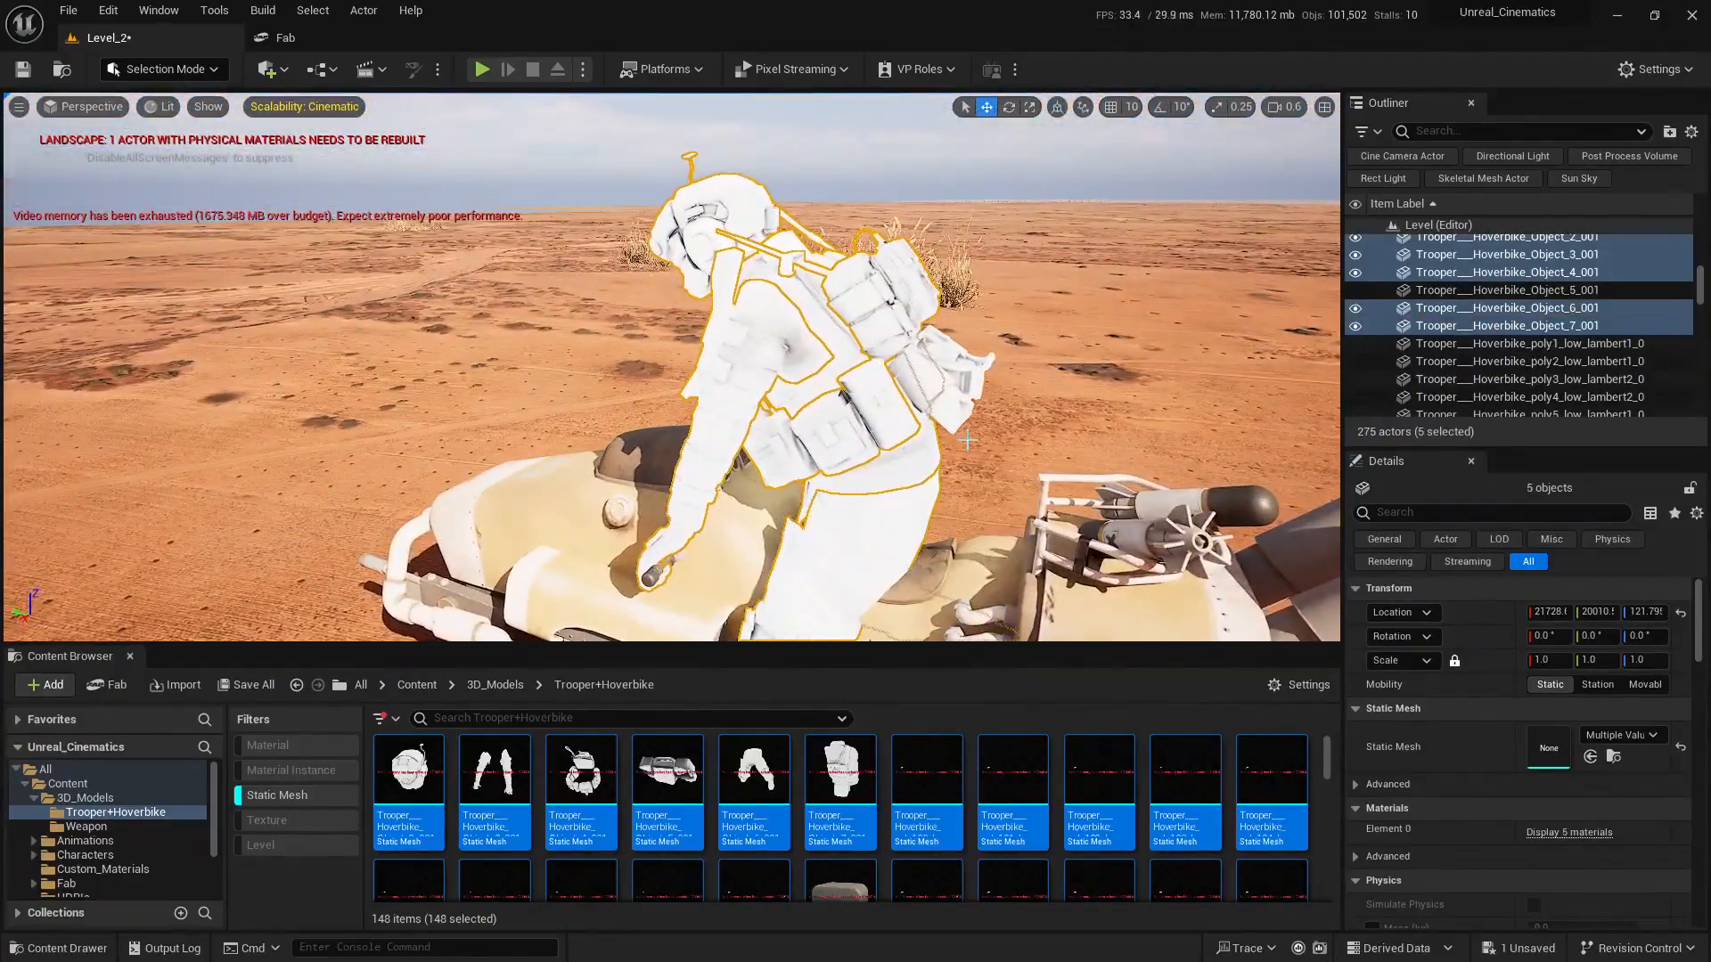
- Hide the selected trooper meshes to check for unselected parts, and undo the hiding
scroll(966, 438, "down", 5)
key("h")
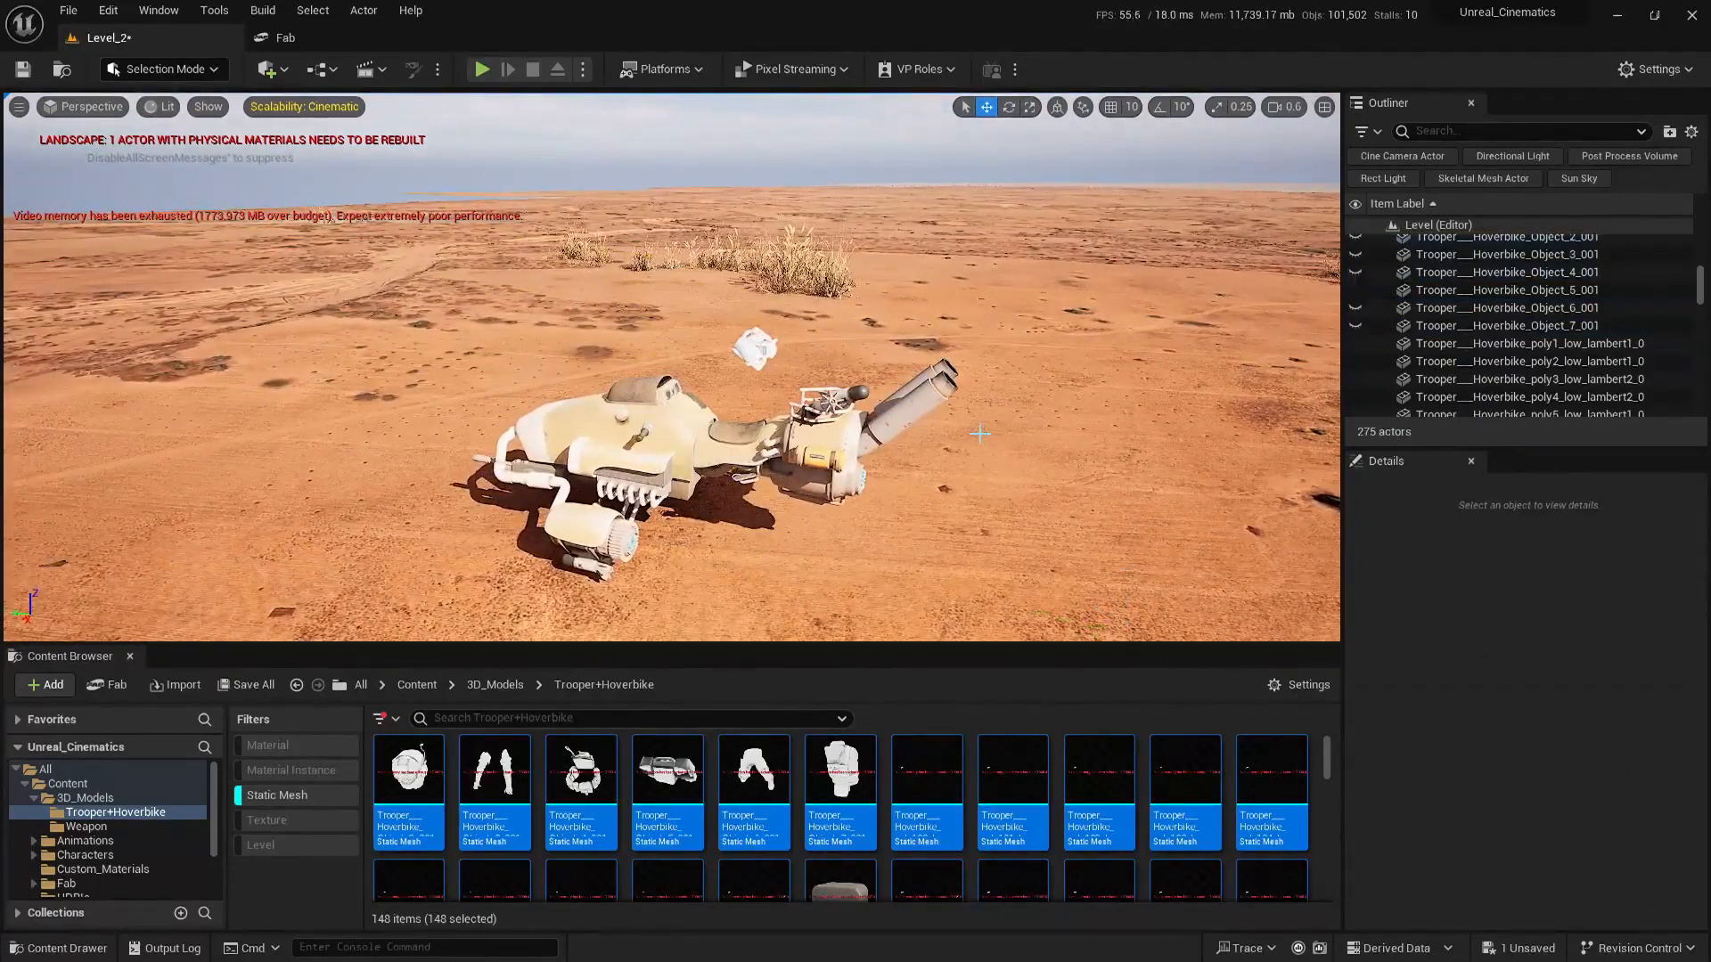
key("ctrl+z")
key("f")
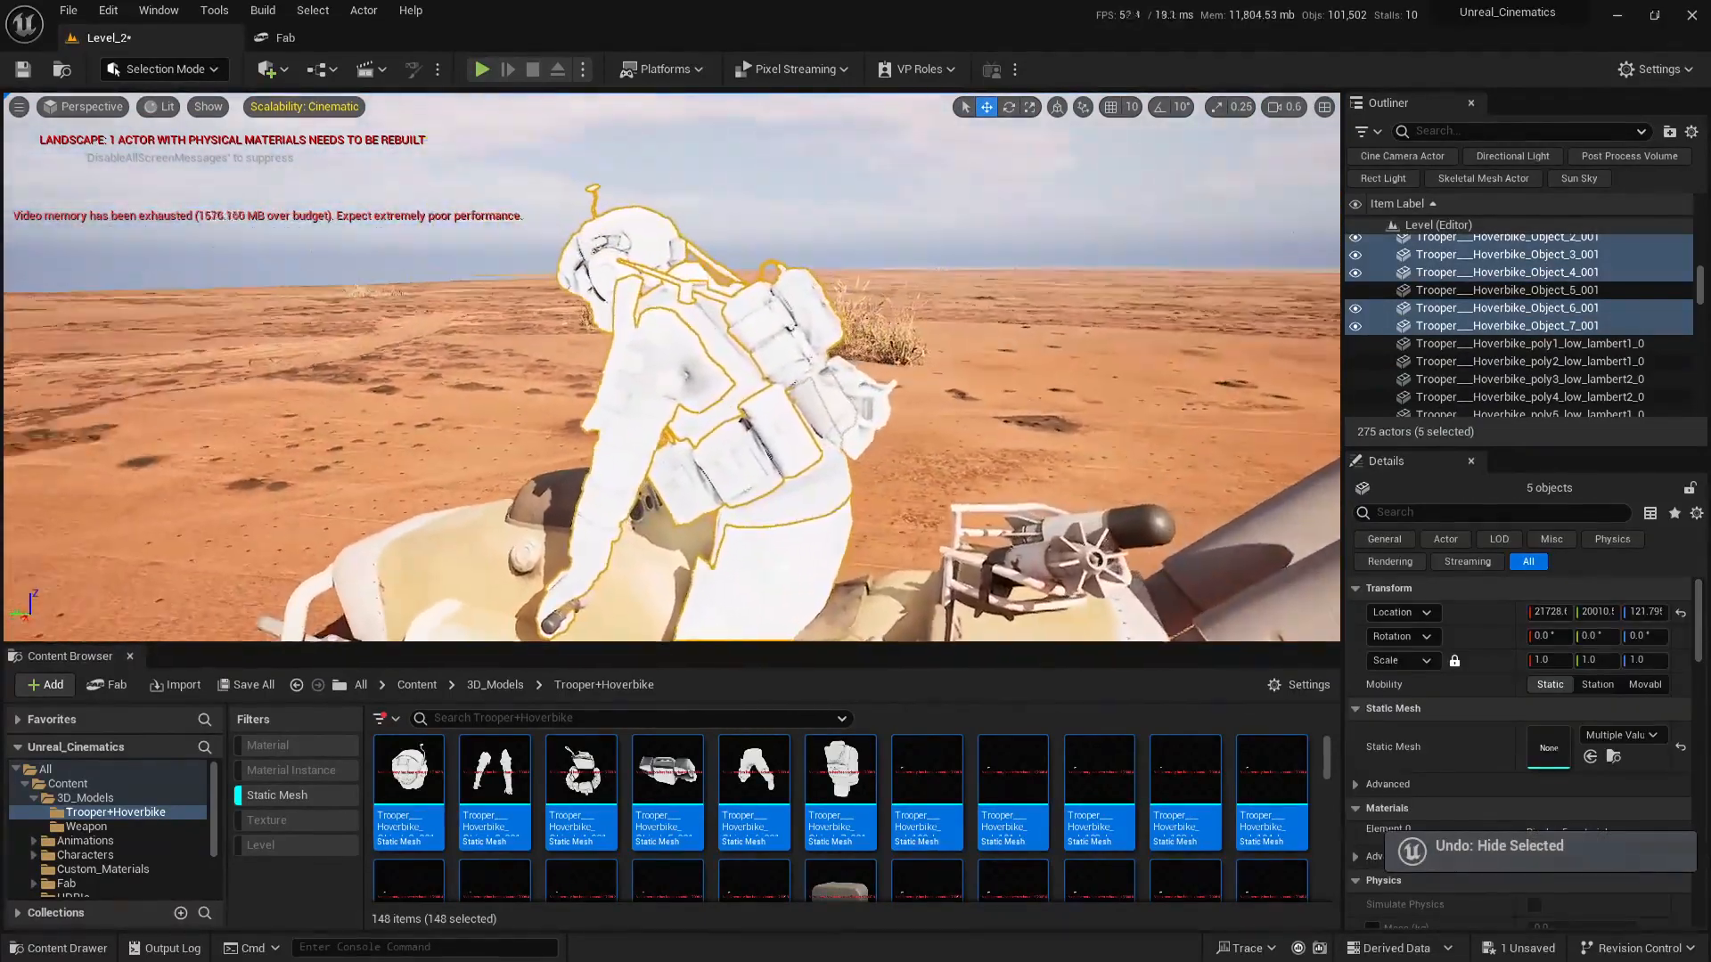
- Add the remaining trooper mesh to the selection, and temporarily hide the whole selection to check that no trooper part is missed
key("h")
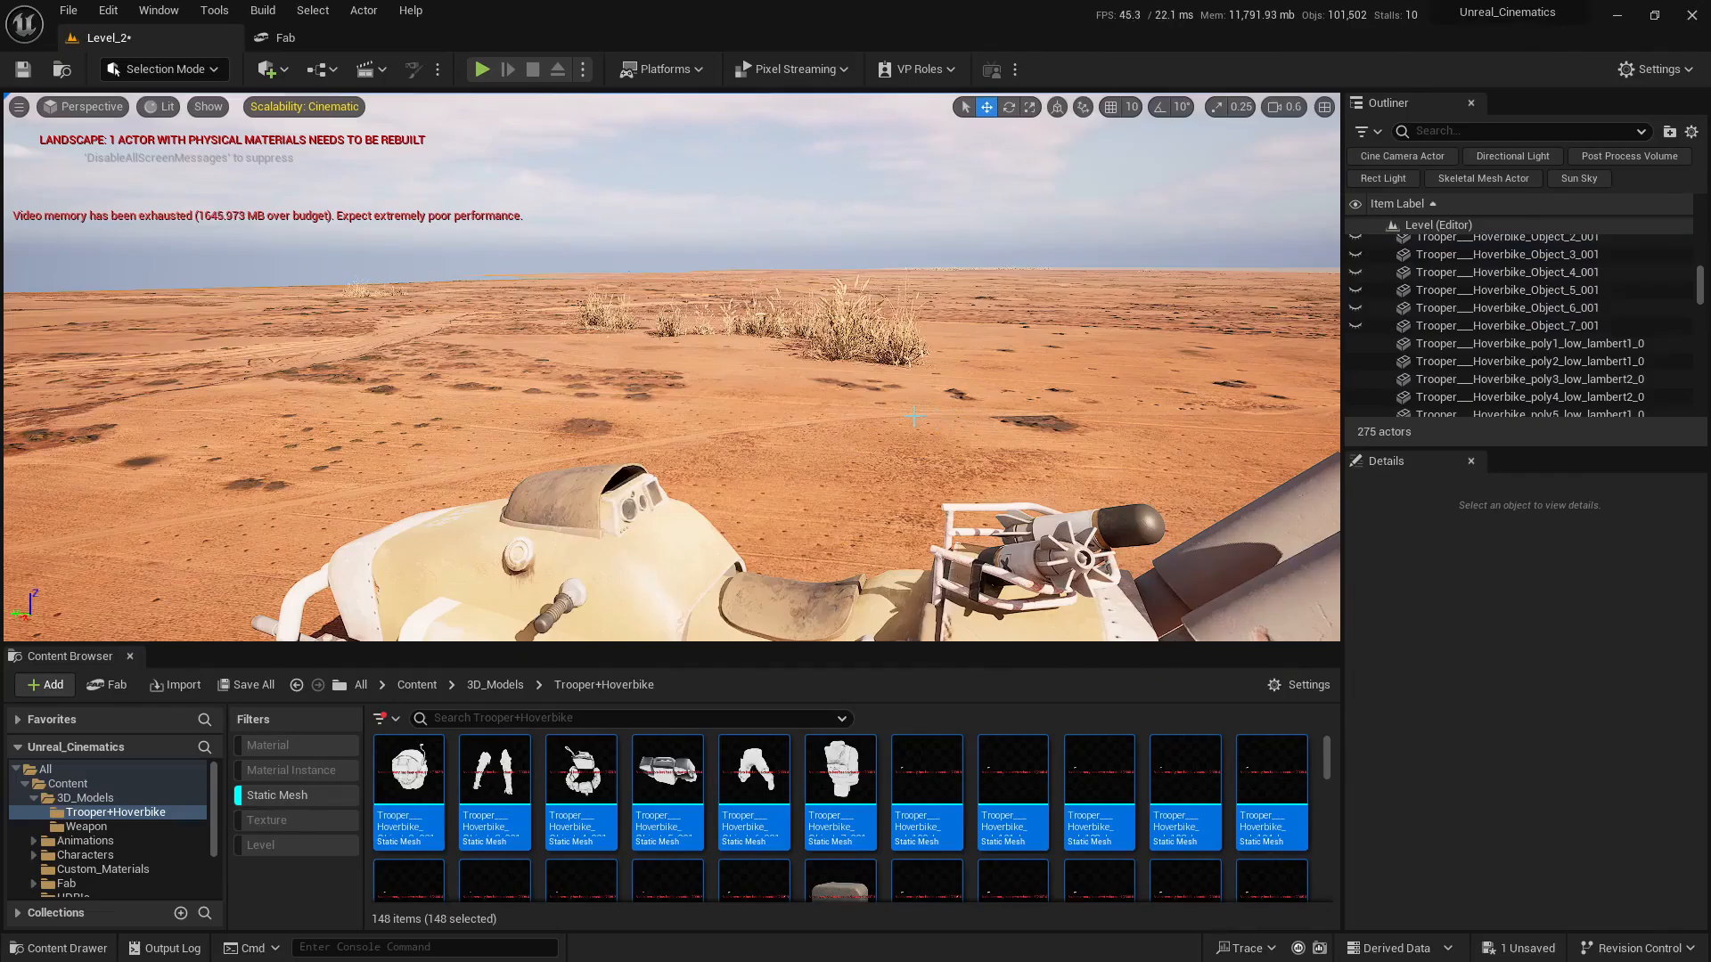
right_click_drag(913, 416, 984, 463)
key("ctrl+z")
right_click_drag(913, 416, 847, 388)
- In Modeling mode, merge the selected trooper meshes into one new object named Combined, deleting the input meshes
left_click(143, 70)
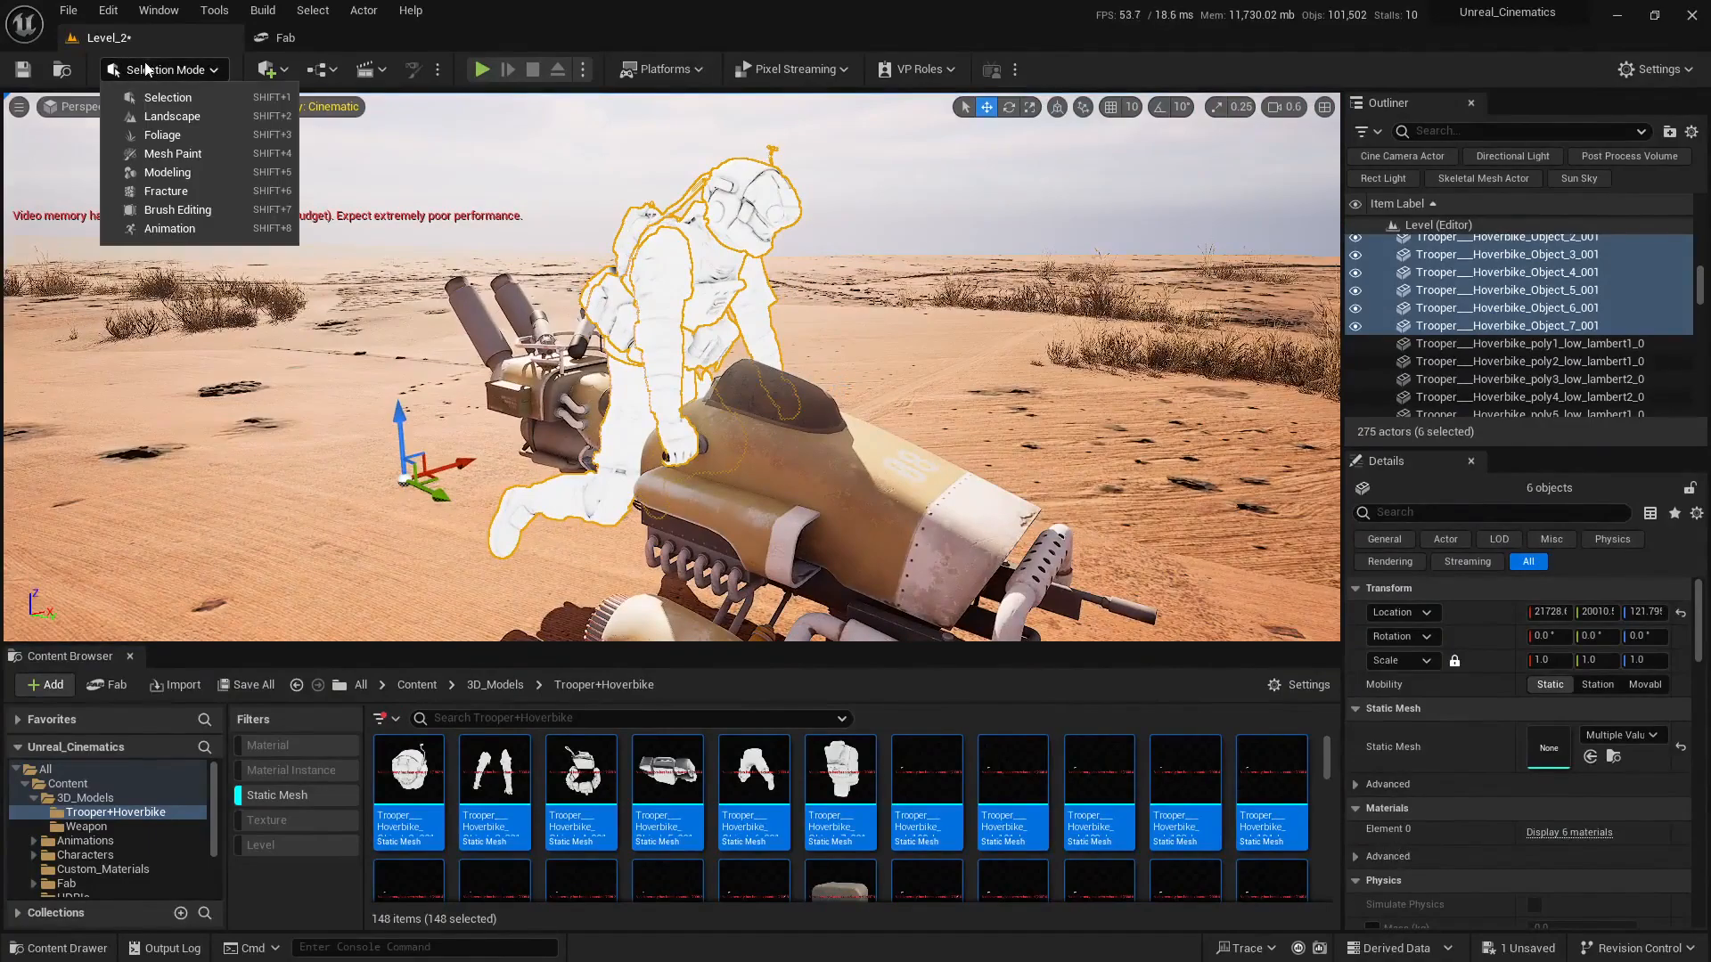
left_click(185, 175)
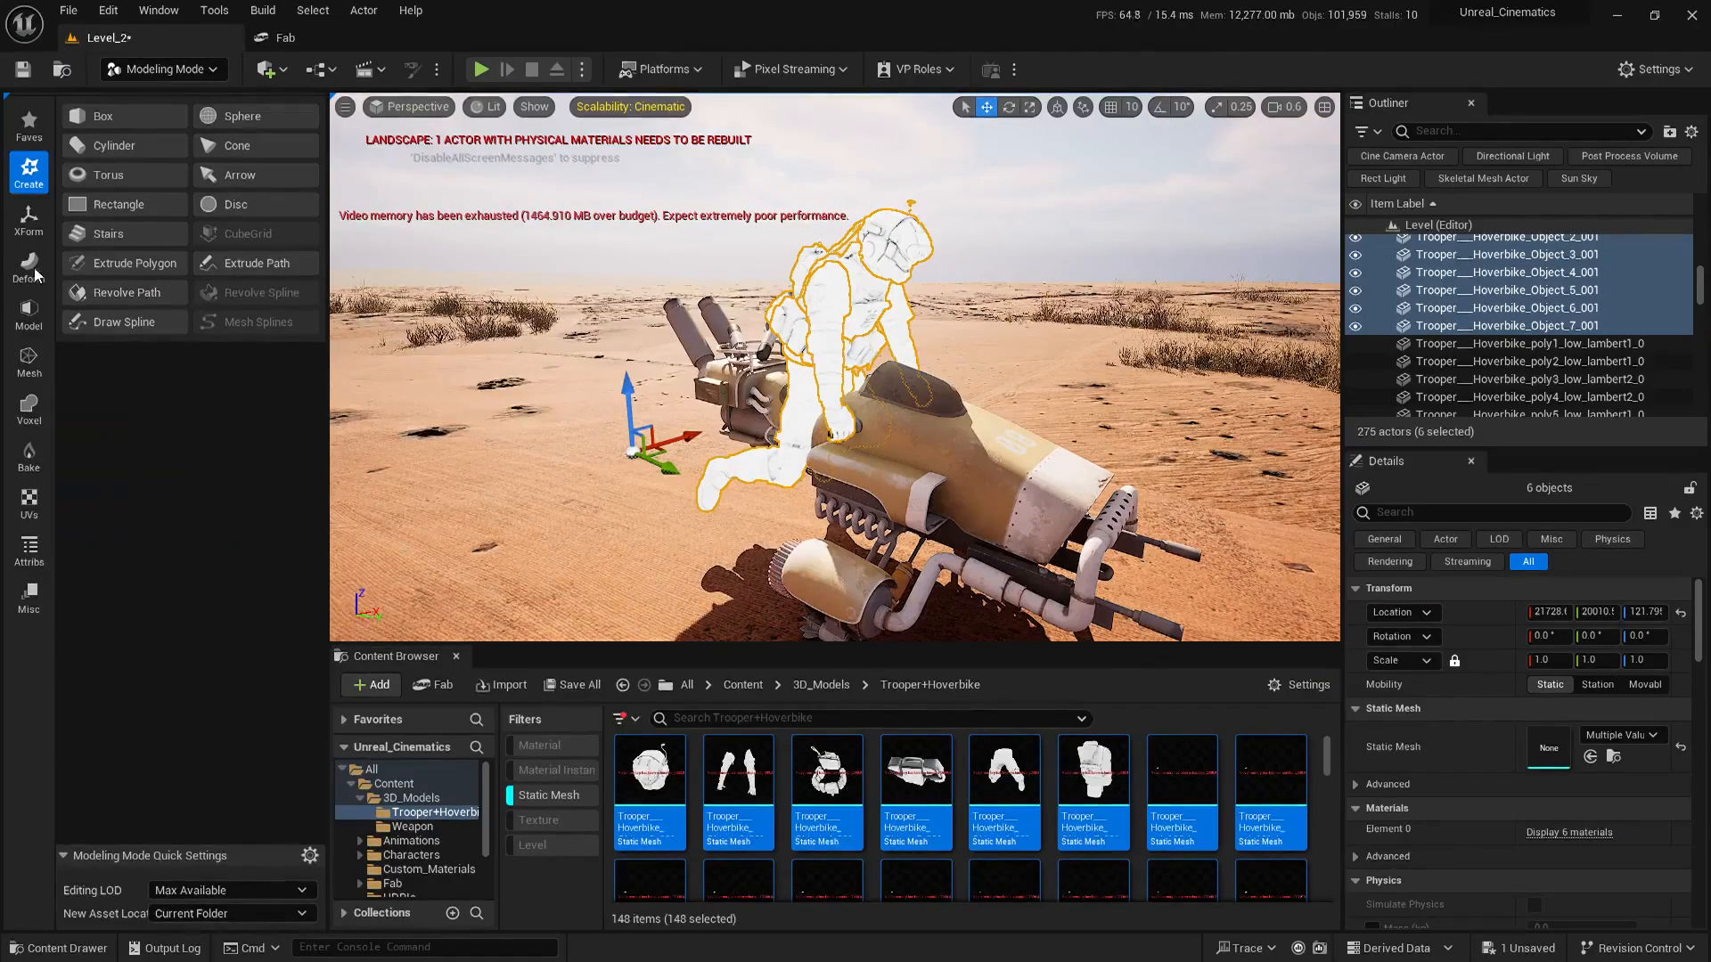
left_click(28, 221)
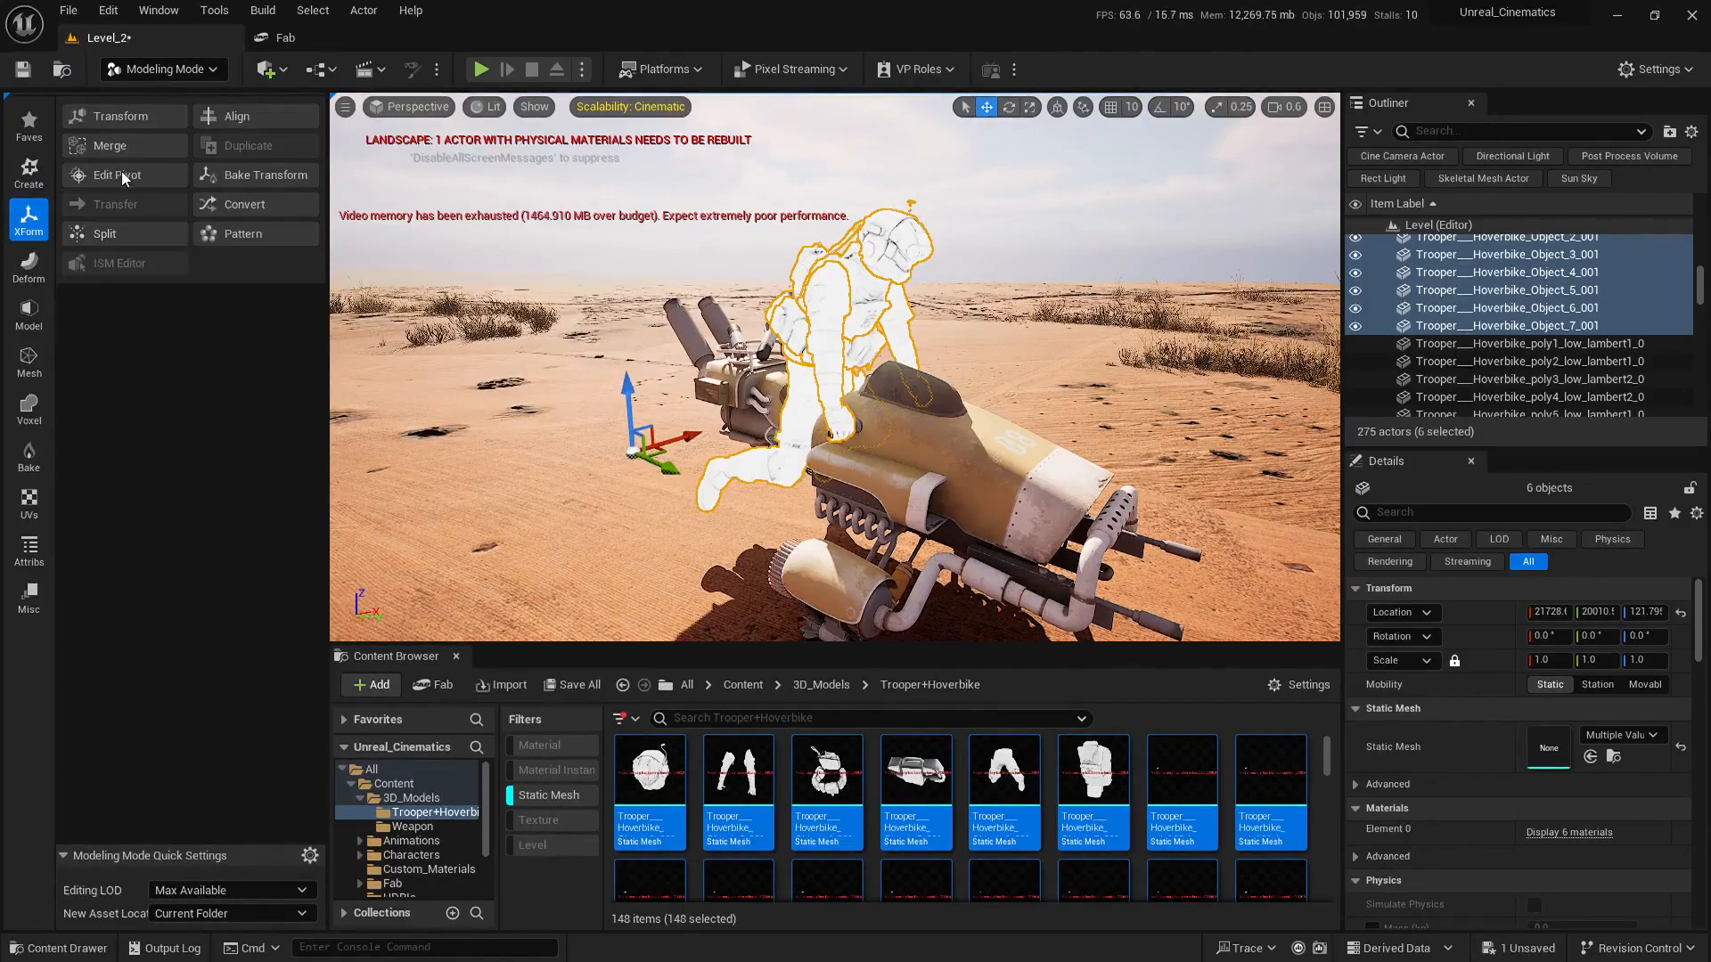
left_click(109, 147)
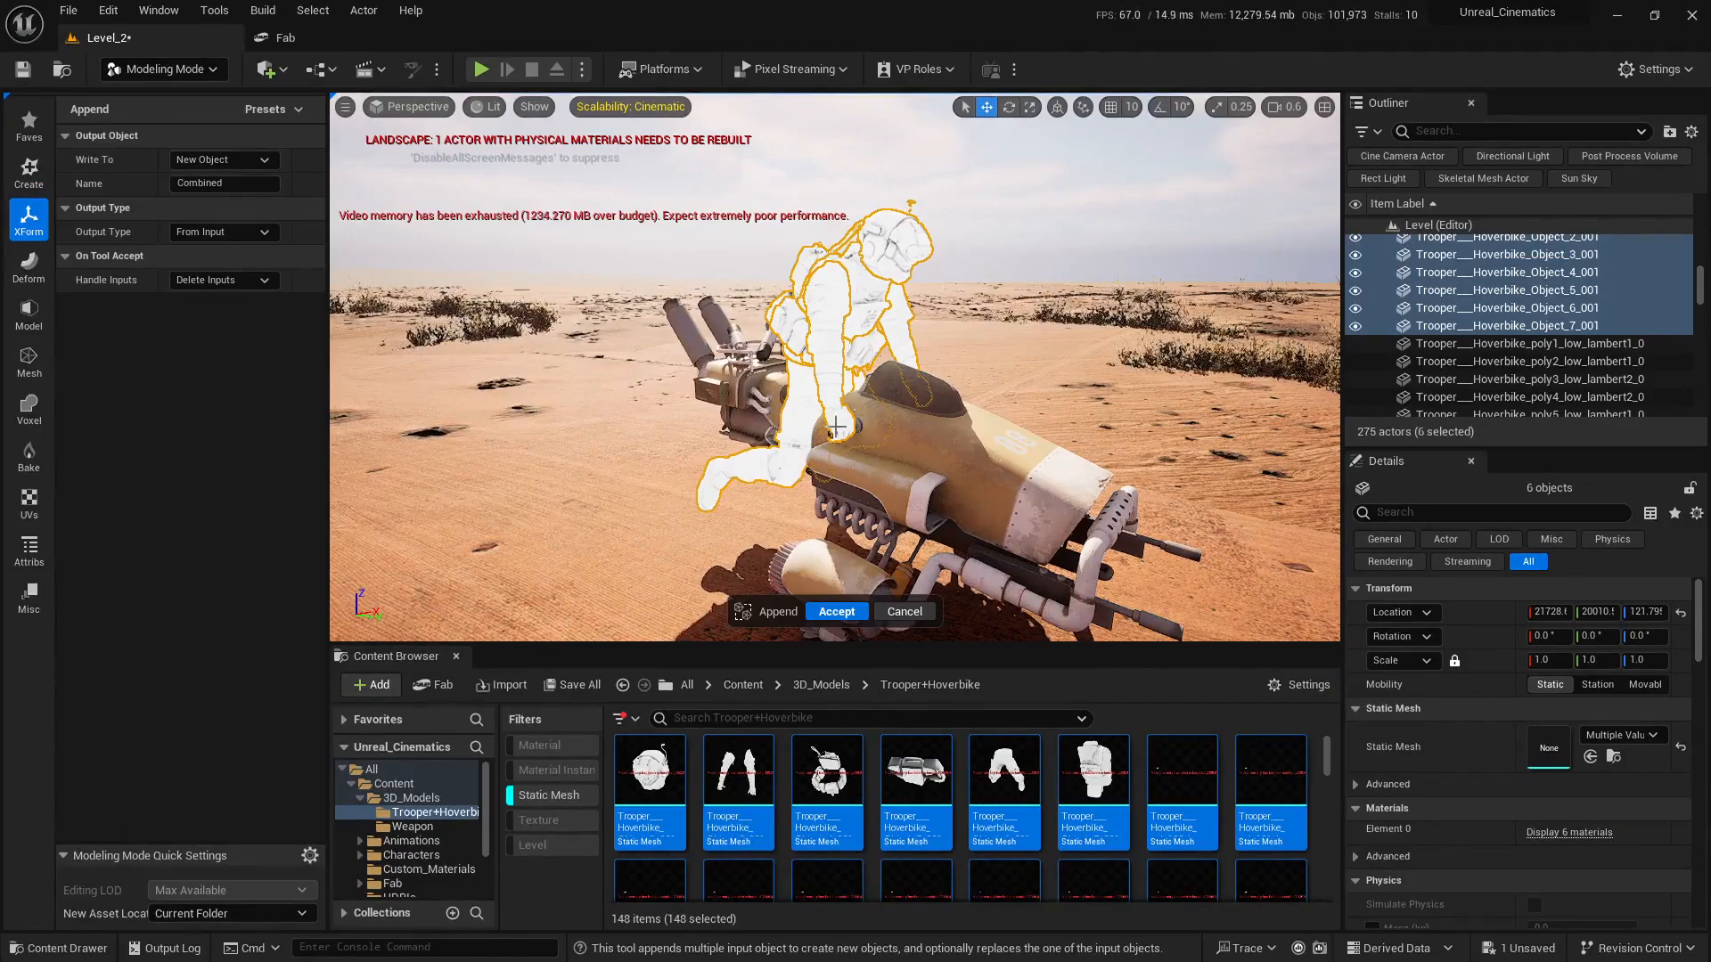
left_click(836, 612)
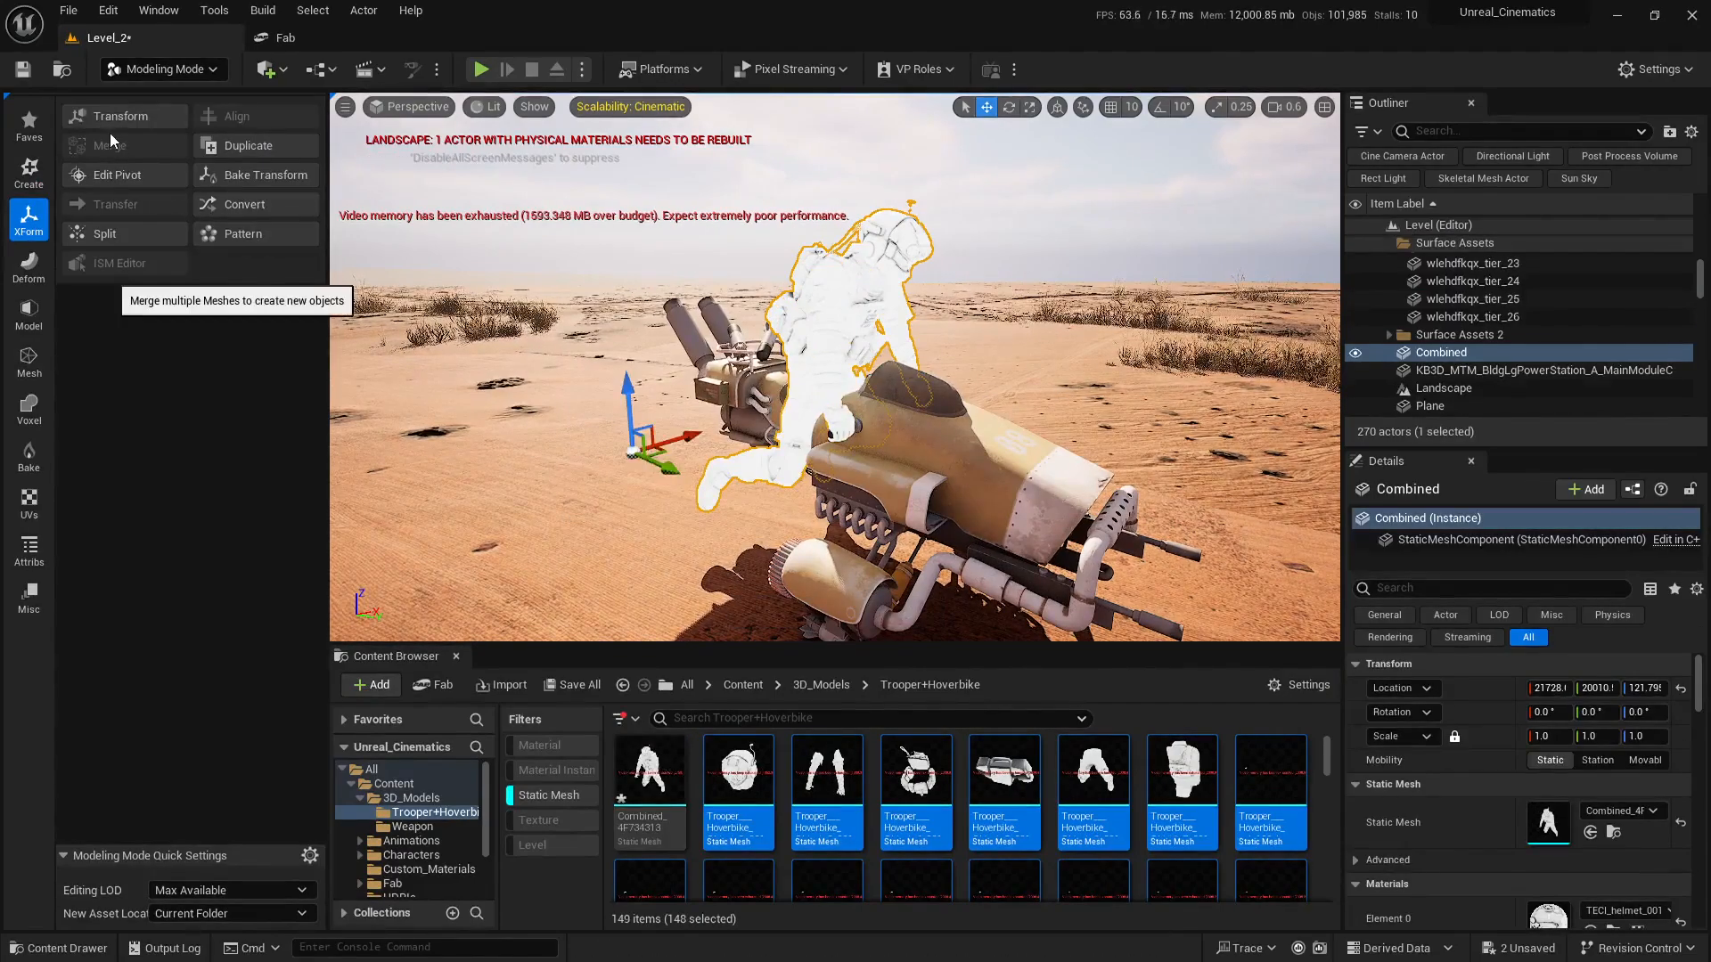
- Move the combined trooper mesh's pivot to its bottom with Edit Pivot
left_click(110, 174)
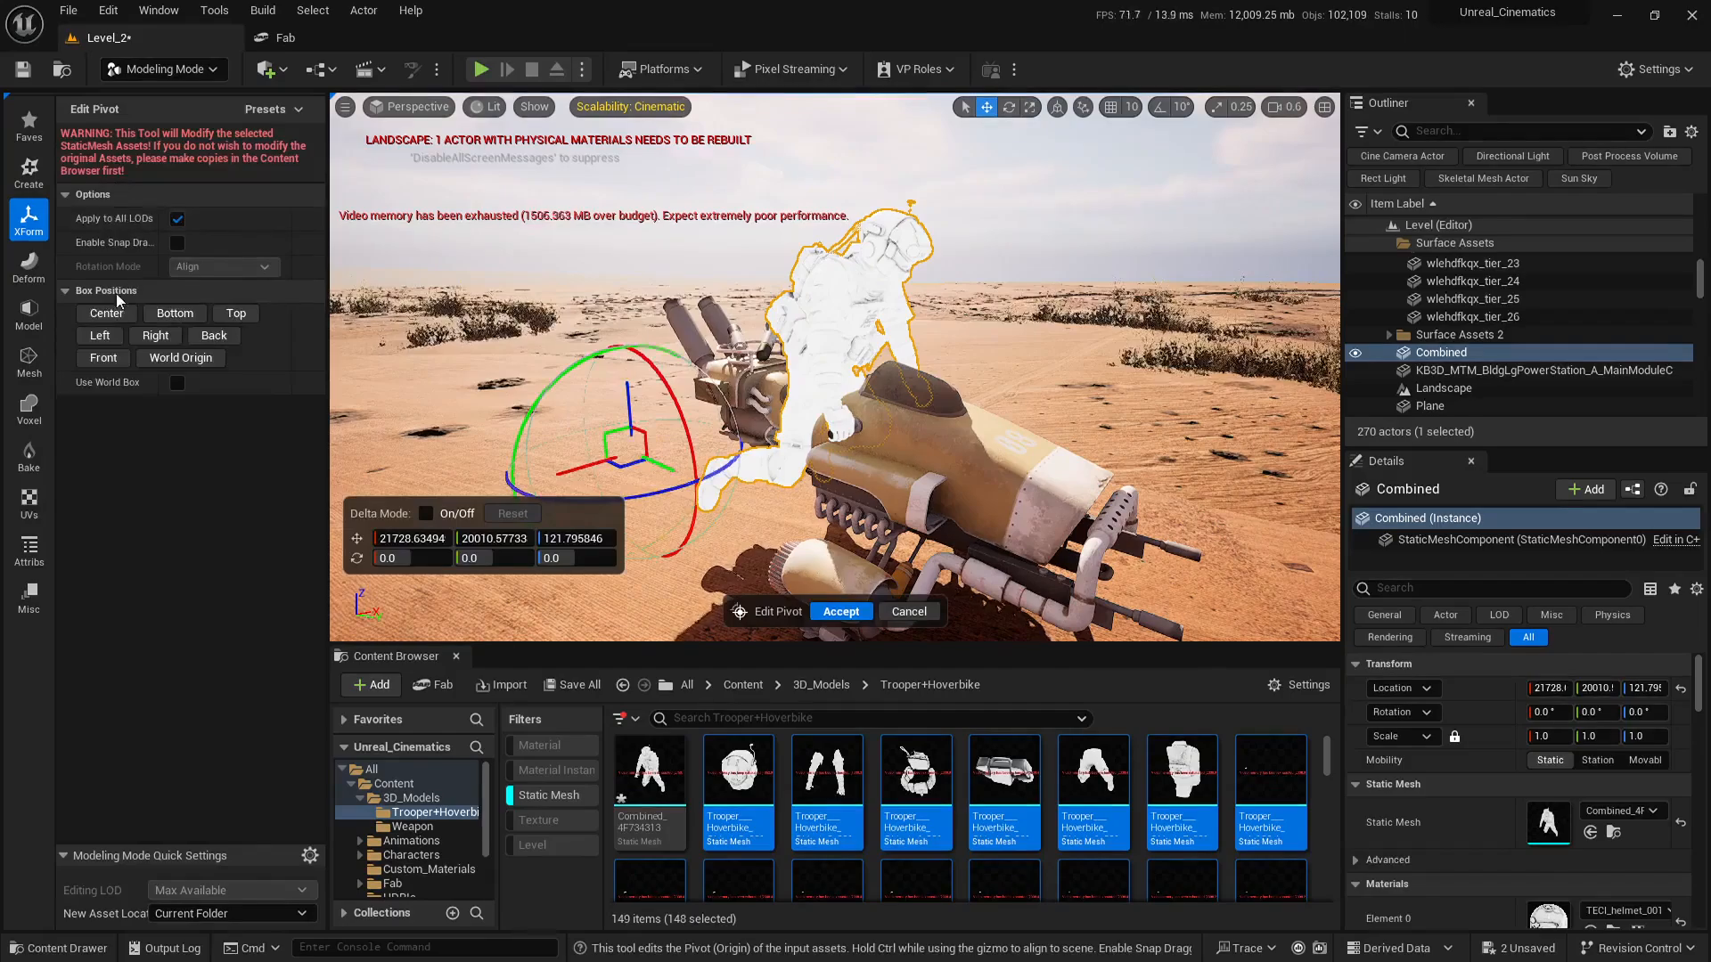
left_click(173, 319)
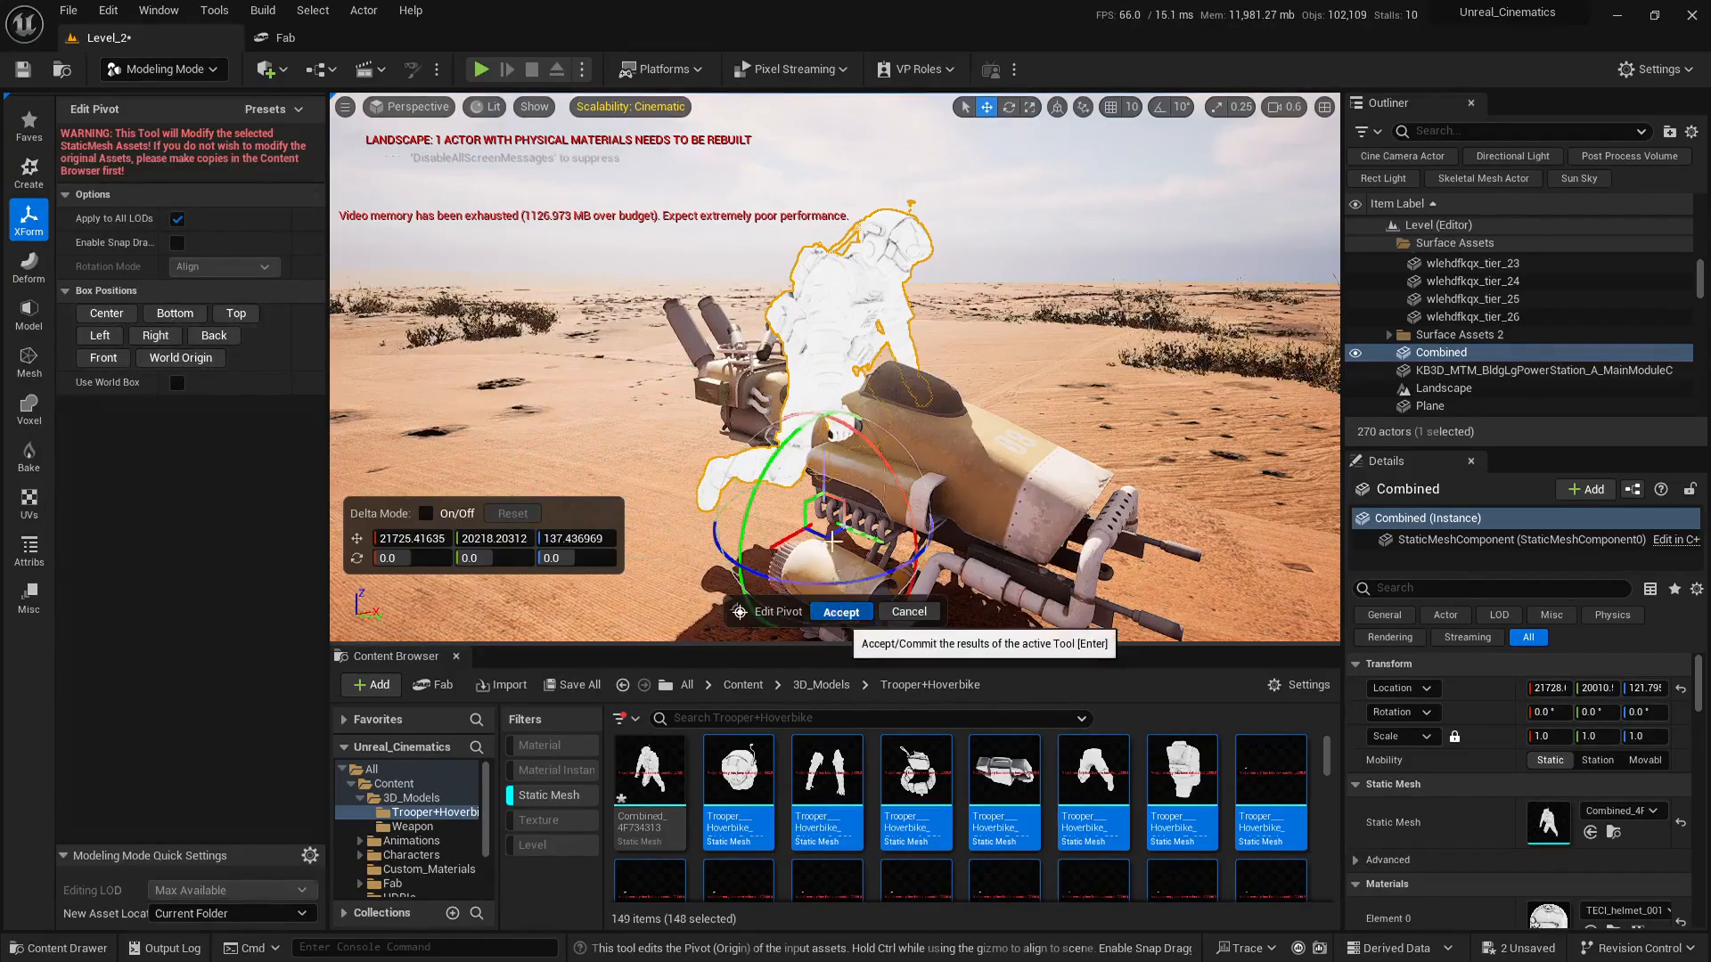
left_click(840, 613)
left_click(147, 69)
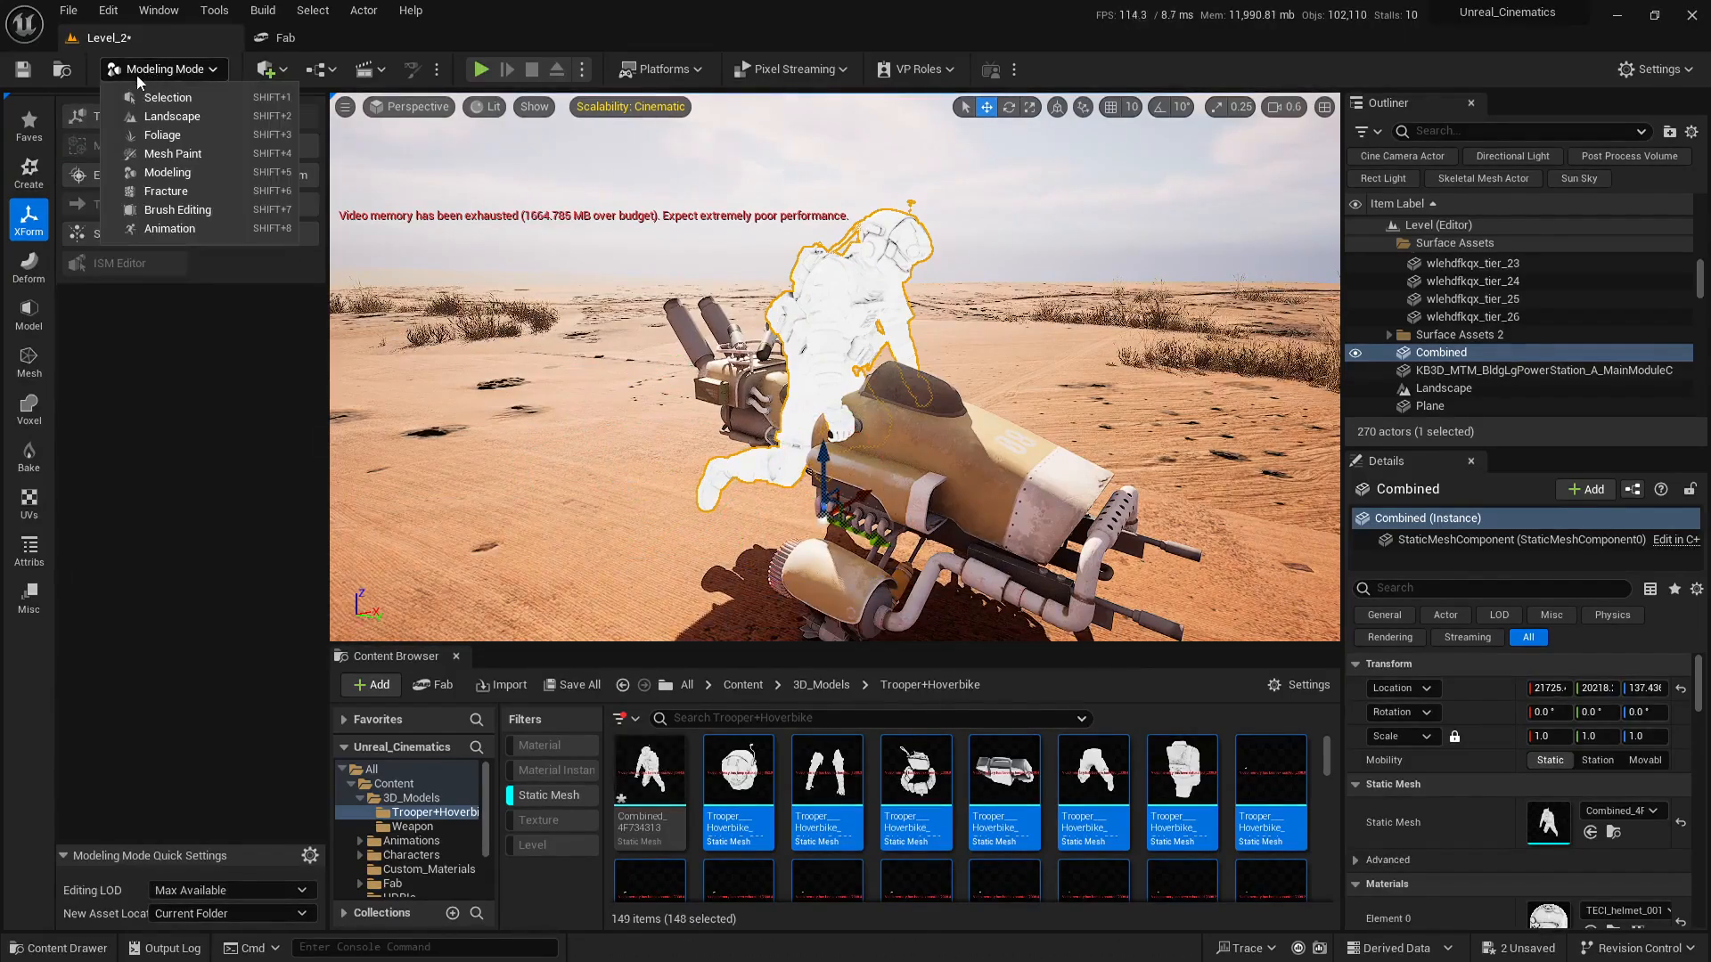
left_click(176, 440)
- Select all hoverbike meshes from poly1 to poly161 and merge them into one new object, deleting the input meshes
key("s")
mouse_move(859, 437)
right_mouse_down()
mouse_move(875, 446)
mouse_move(859, 436)
right_mouse_up()
key("w")
left_click(877, 361)
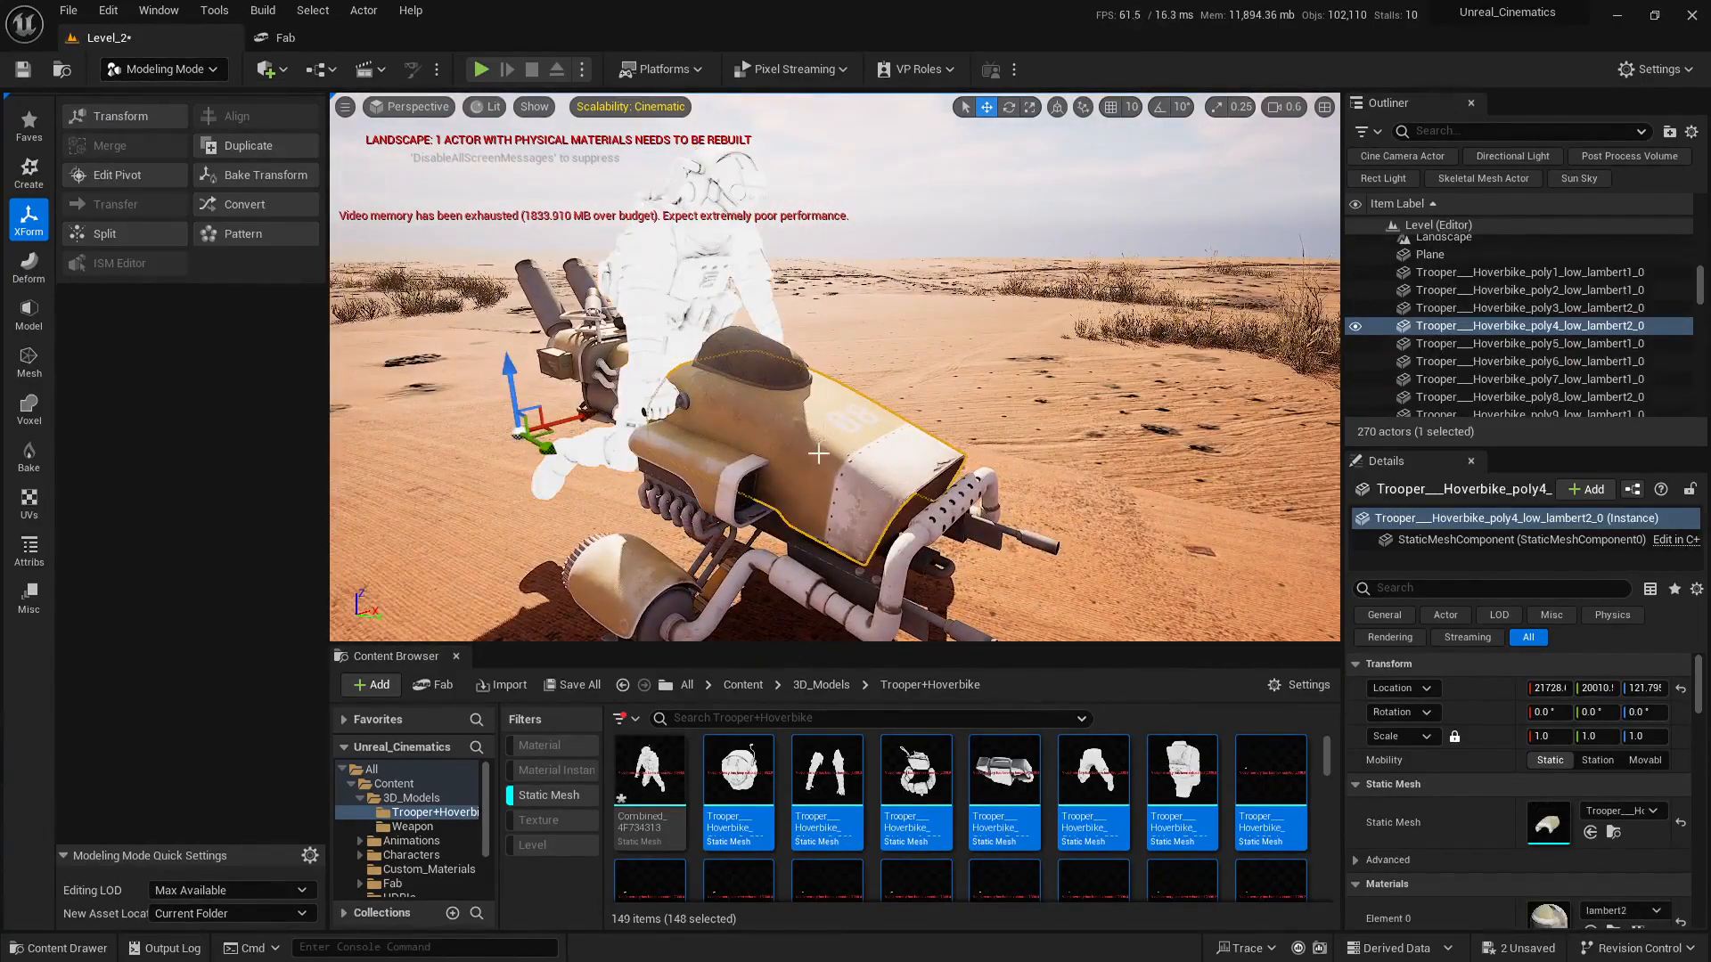
left_click(1479, 272)
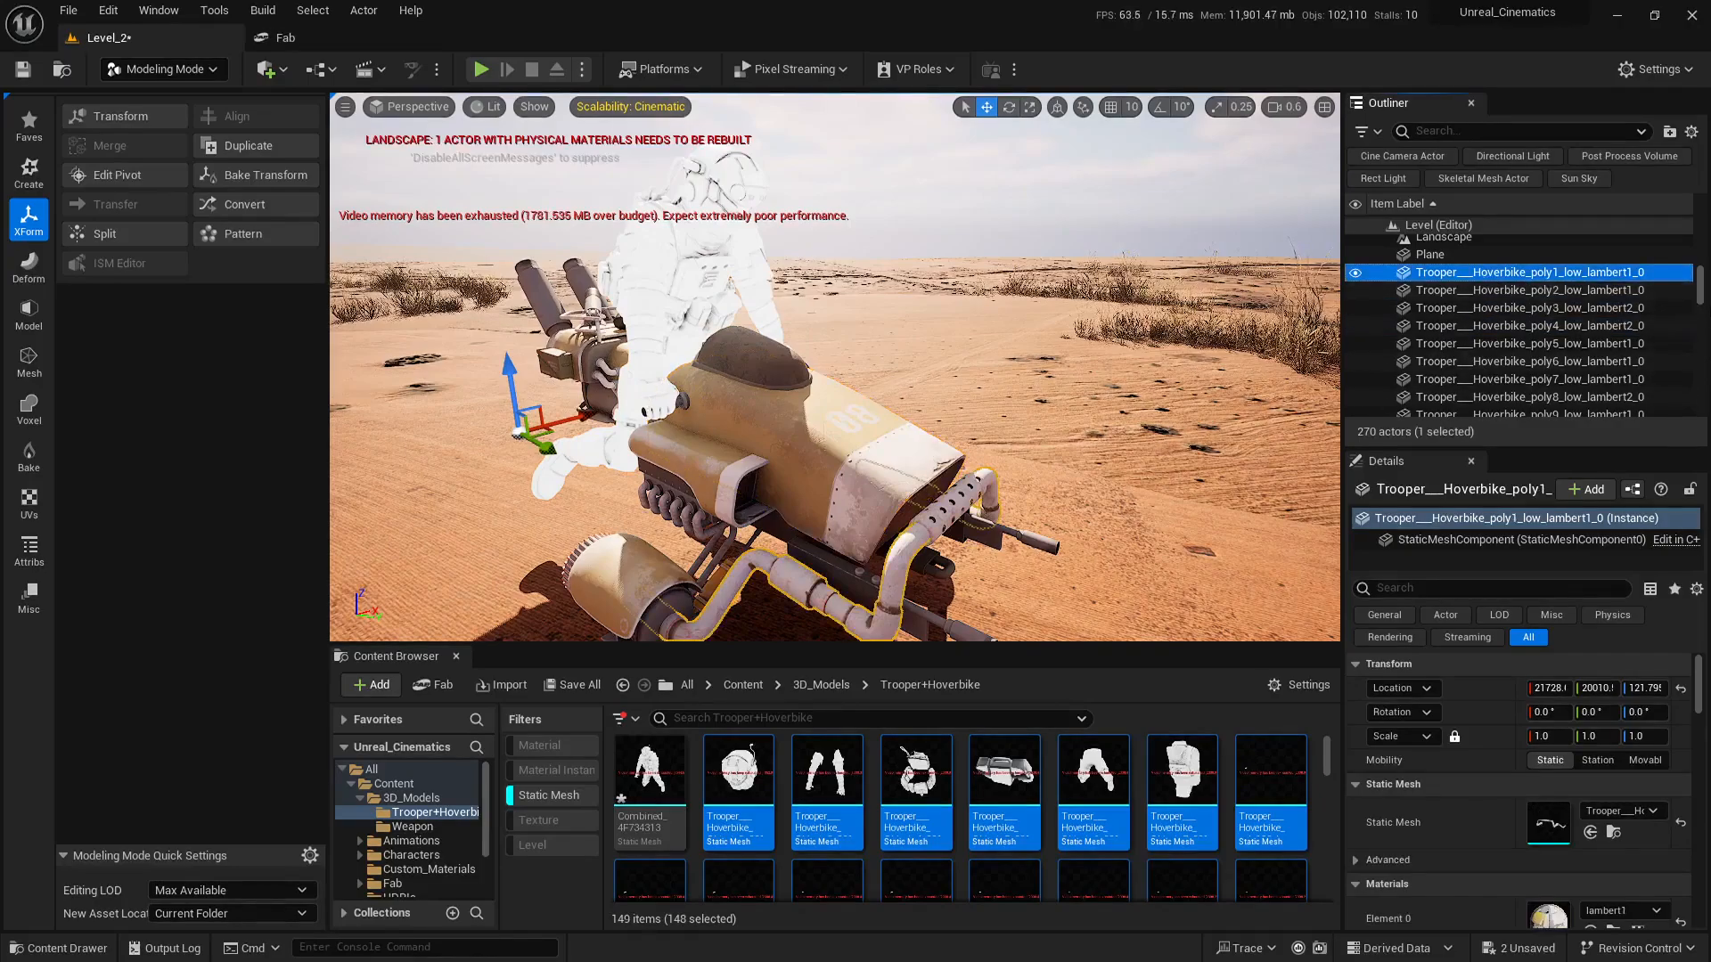
left_click_drag(1700, 296, 1699, 396)
left_click(1596, 409, "shift")
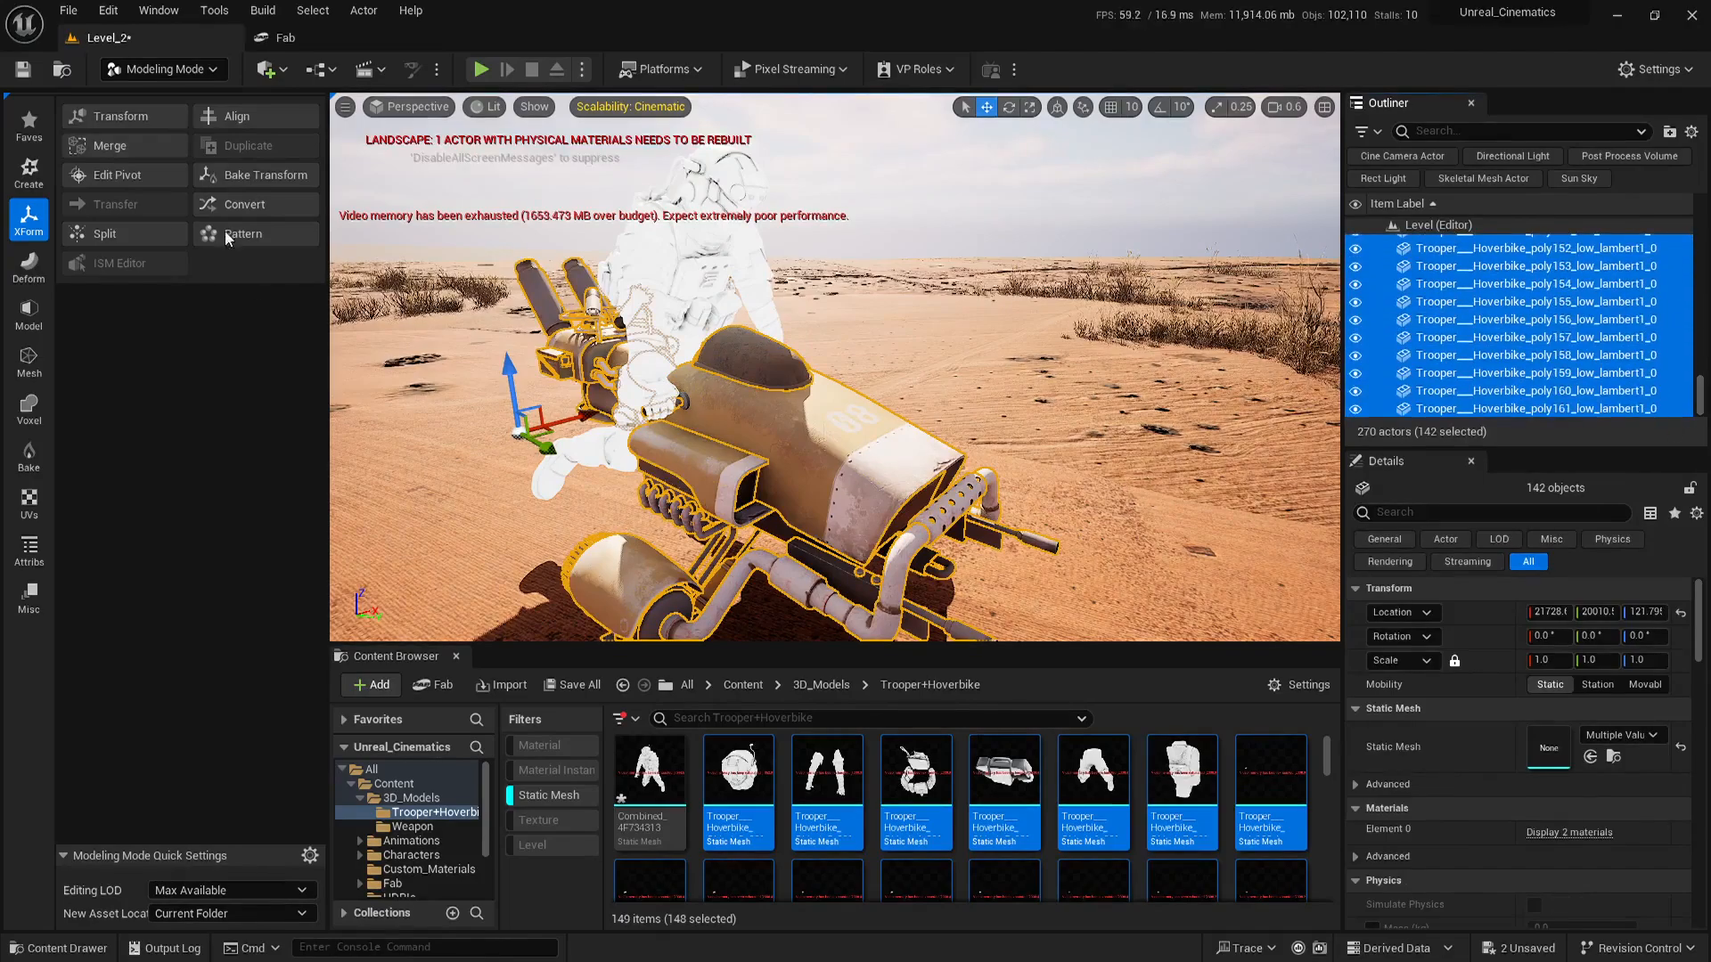
left_click(113, 150)
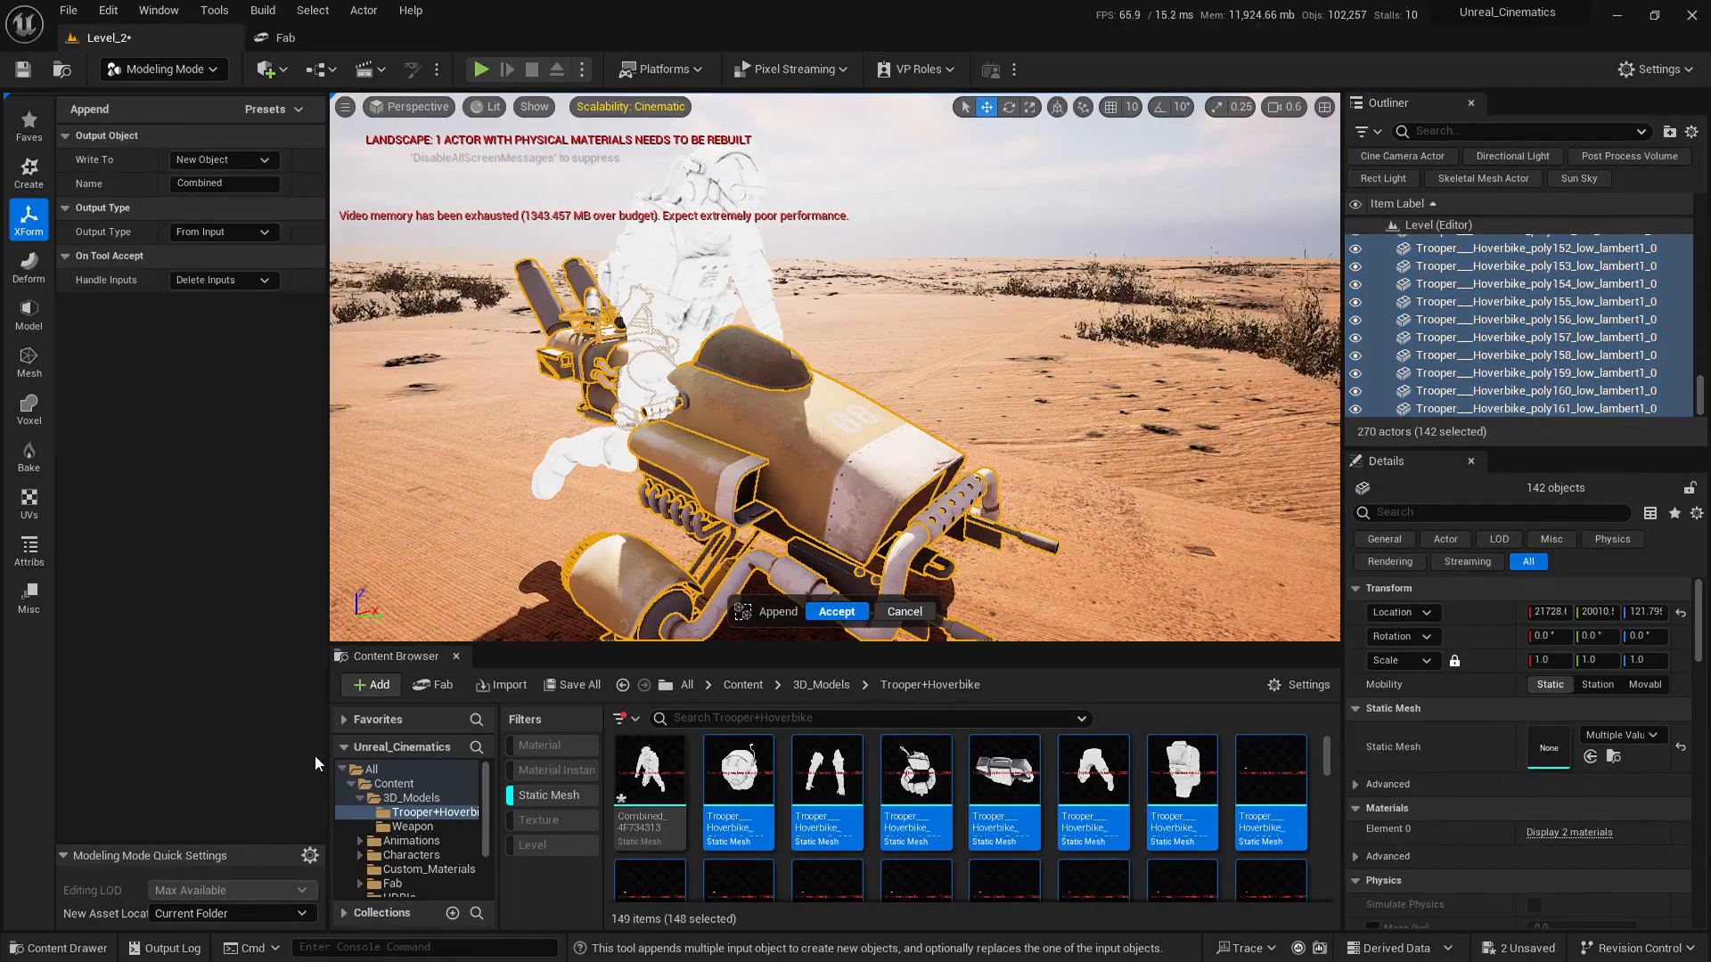
left_click(837, 611)
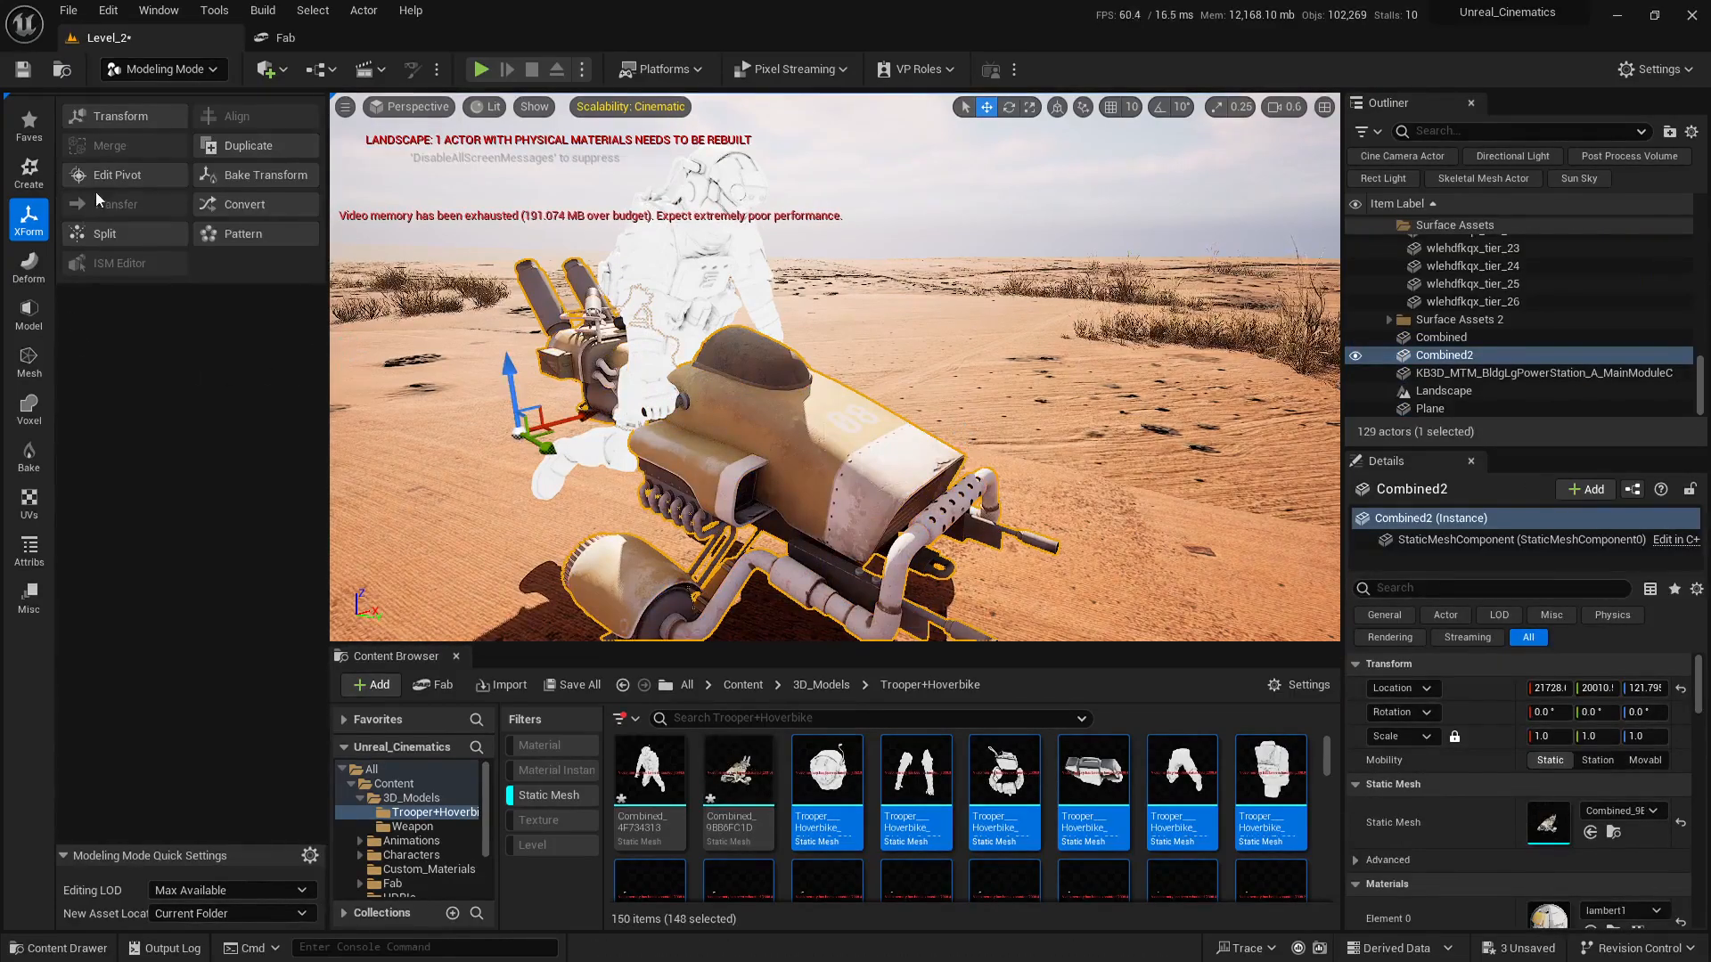
- Move the combined hoverbike mesh's pivot to its bottom and return to Selection mode
left_click(117, 175)
left_click(176, 319)
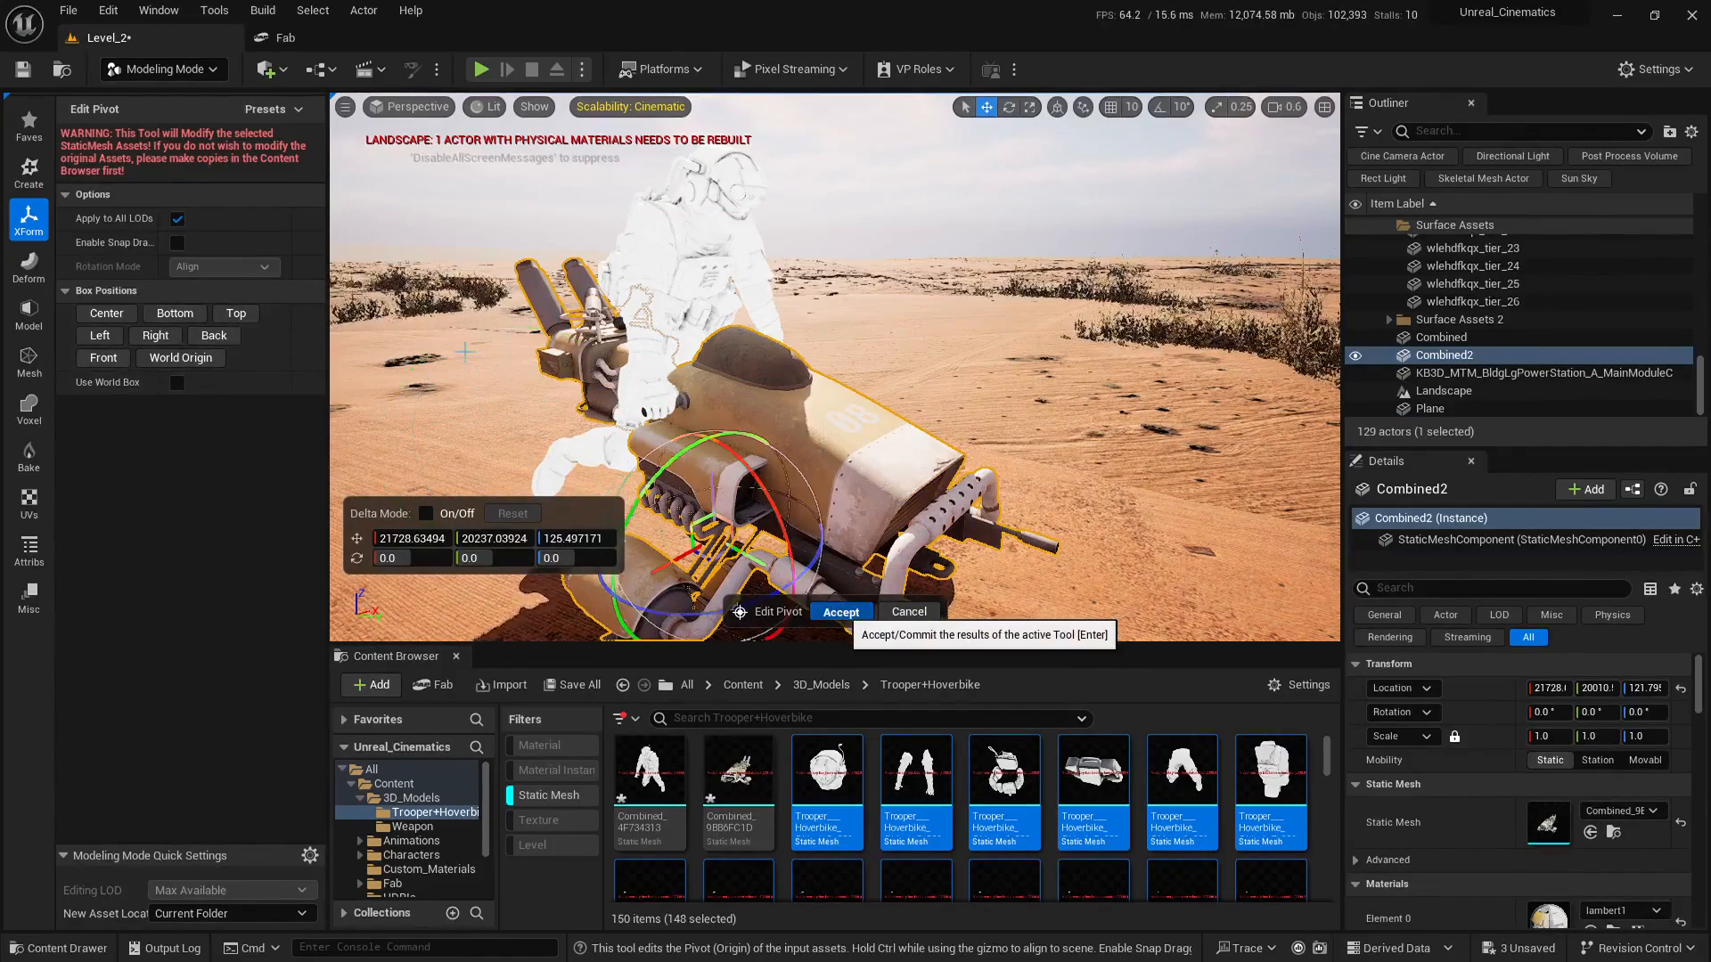
left_click(841, 613)
left_click(165, 69)
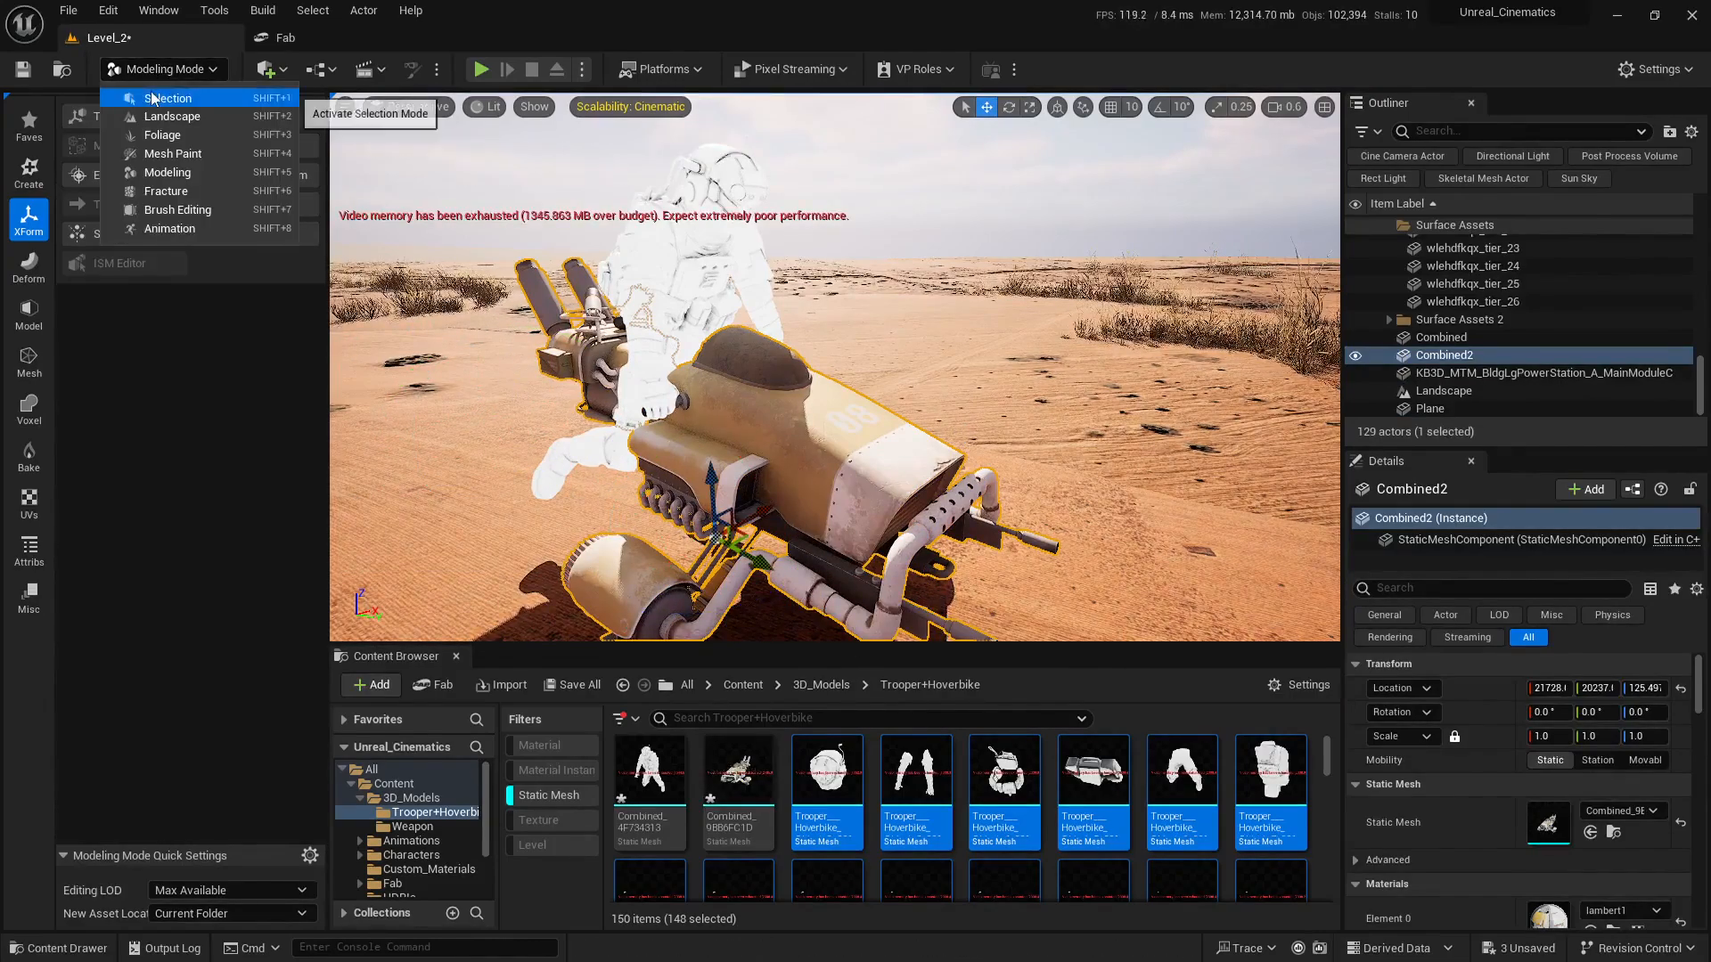
left_click(168, 98)
- Check that the trooper and the hoverbike each select as a single mesh, and save all modified assets
right_click_drag(675, 396, 633, 437)
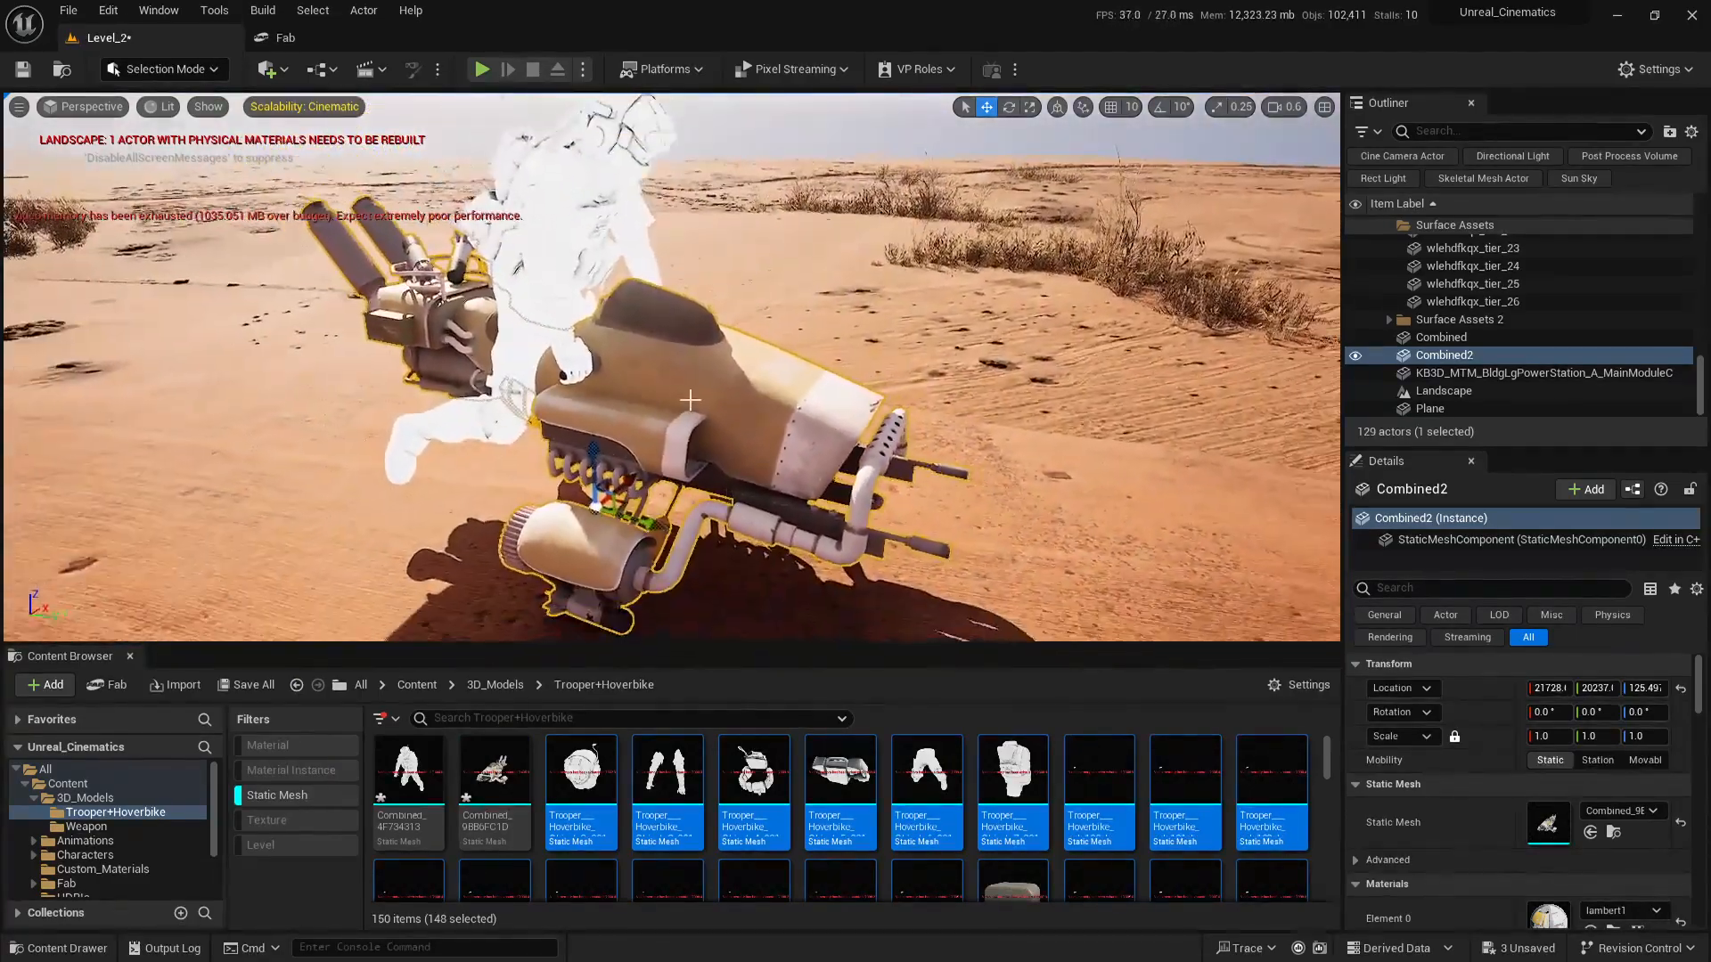
left_click(643, 391)
left_click(677, 394)
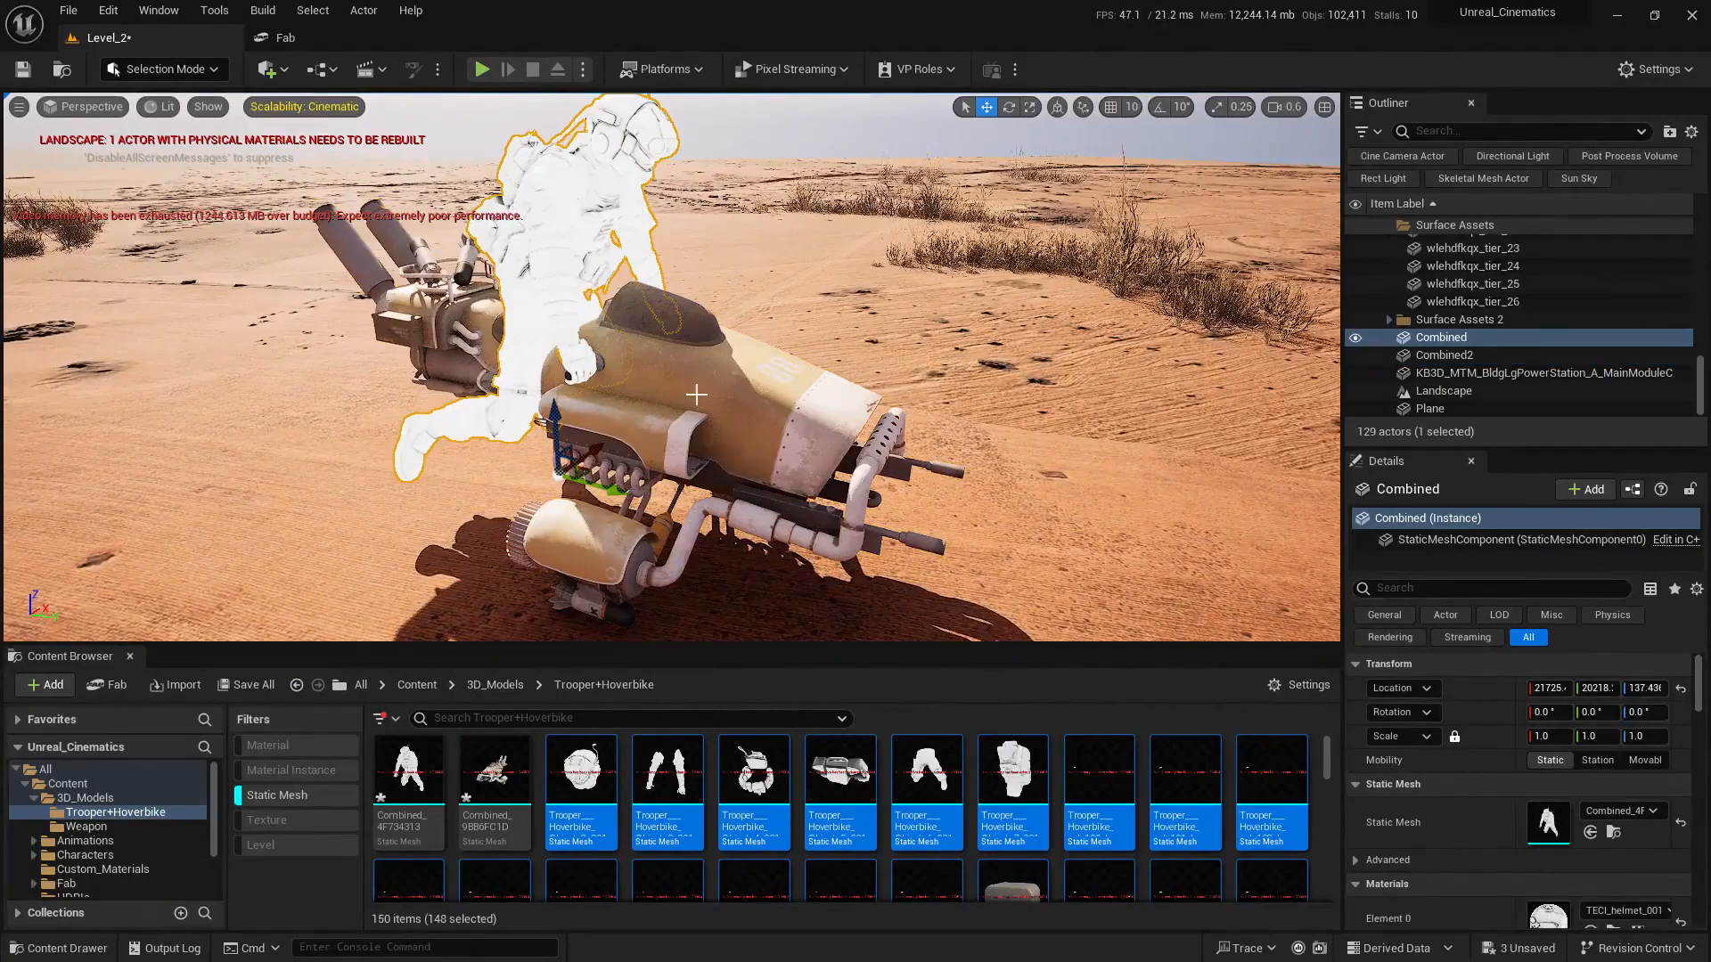
left_click(696, 394)
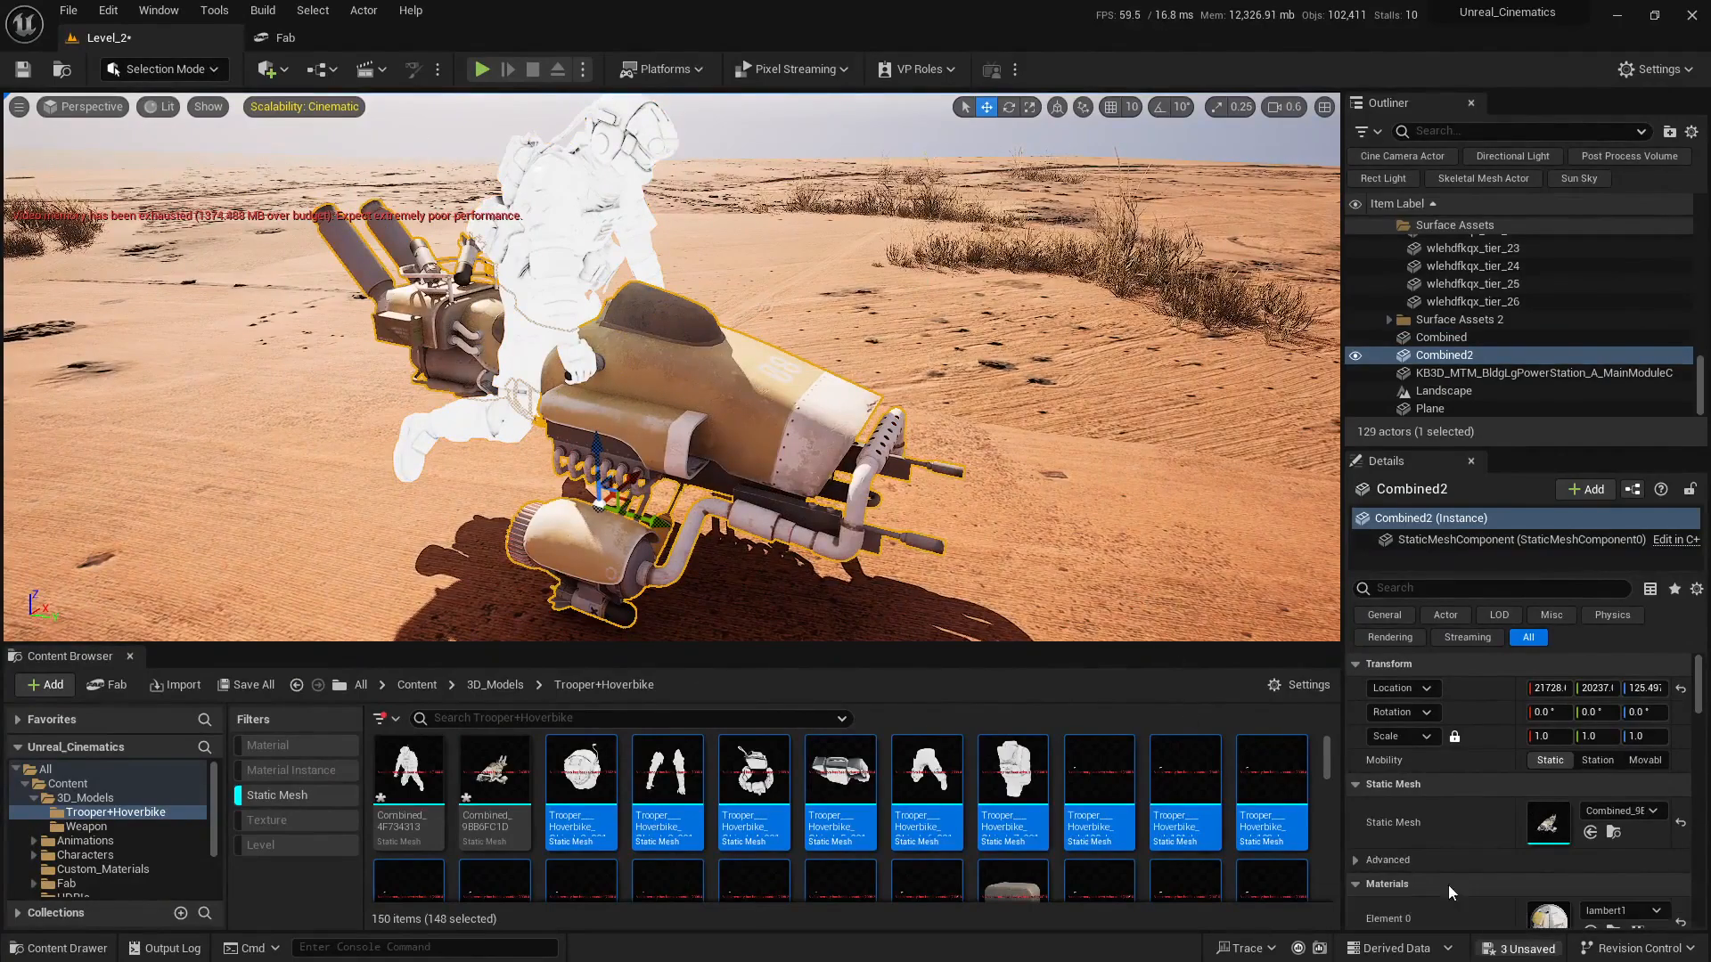
key("ctrl+shift+s")
left_click(1045, 670)
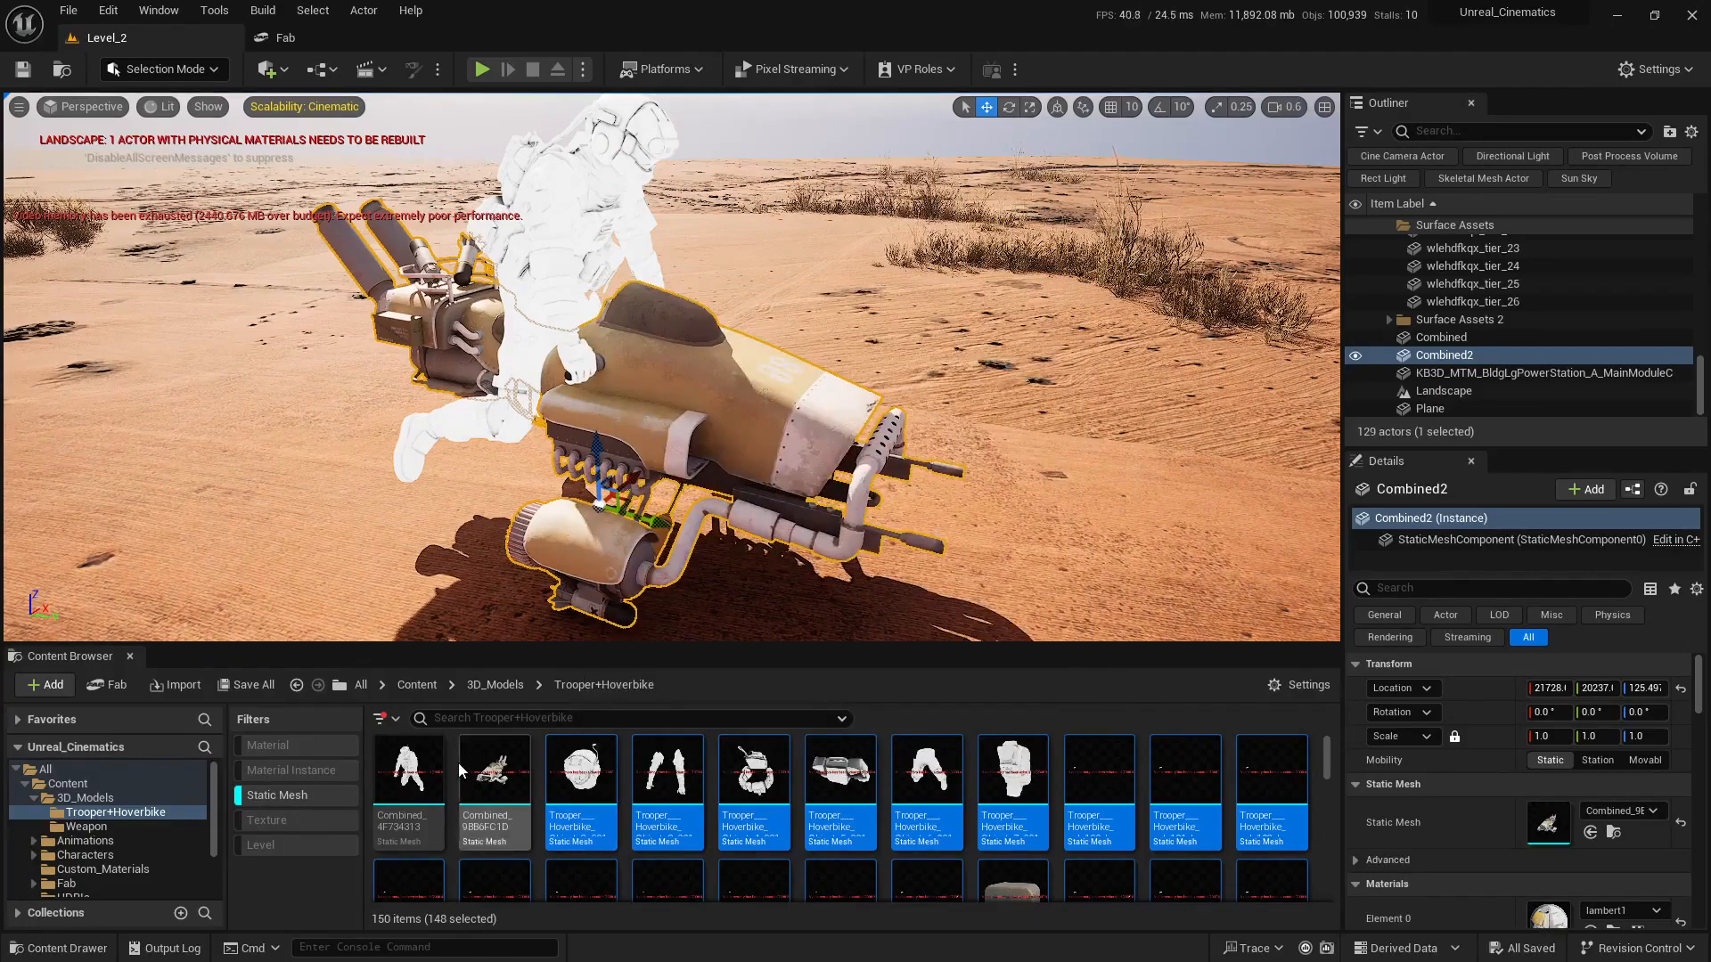
- Delete all original Trooper_Hoverbike static meshes from the Trooper+Hoverbike folder, keeping only the two combined meshes
key("ctrl+a")
left_click(498, 772, "ctrl")
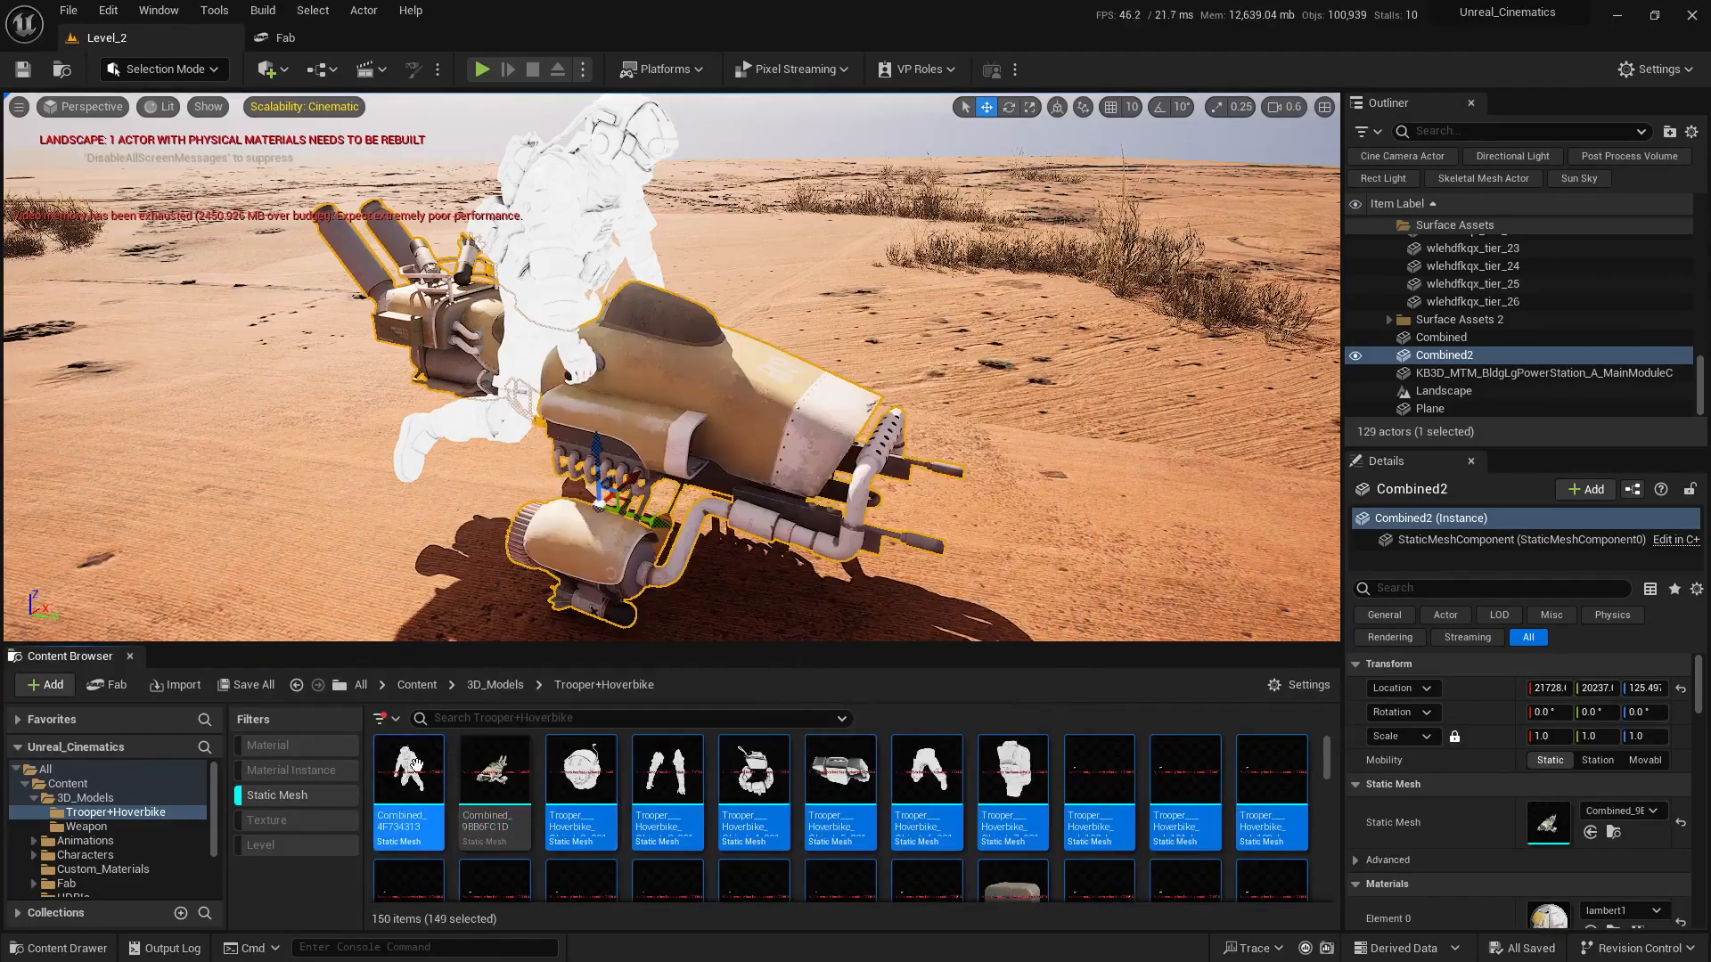
left_click(407, 774, "ctrl")
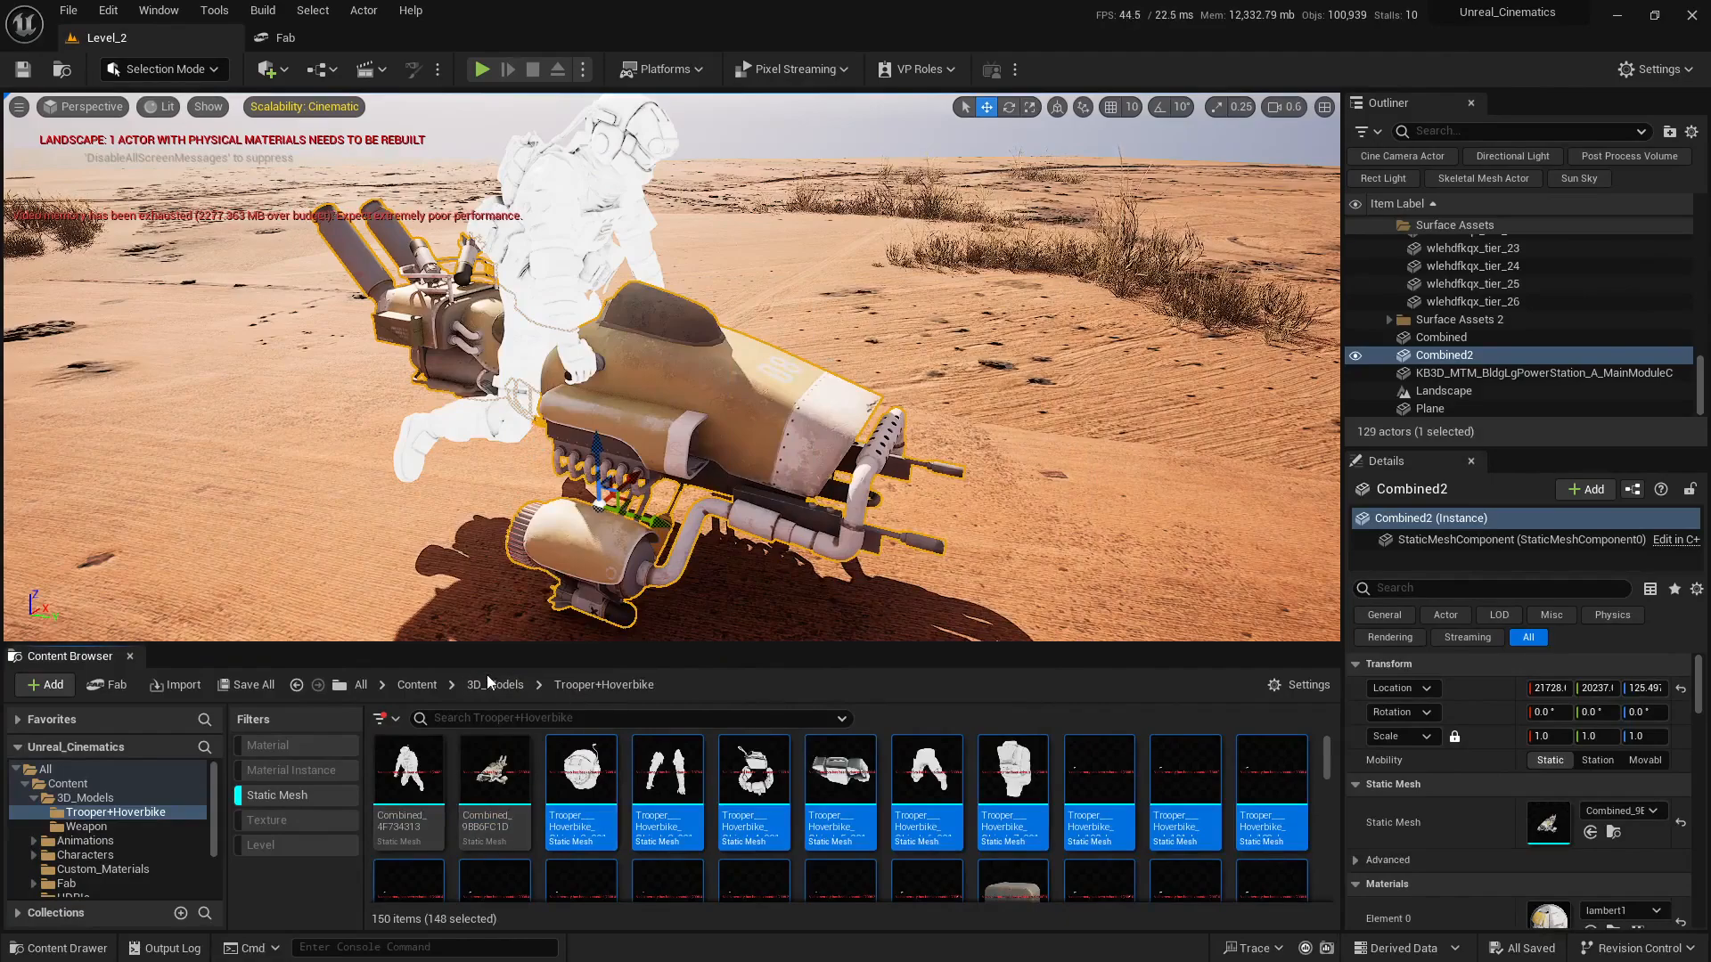
right_click(602, 798)
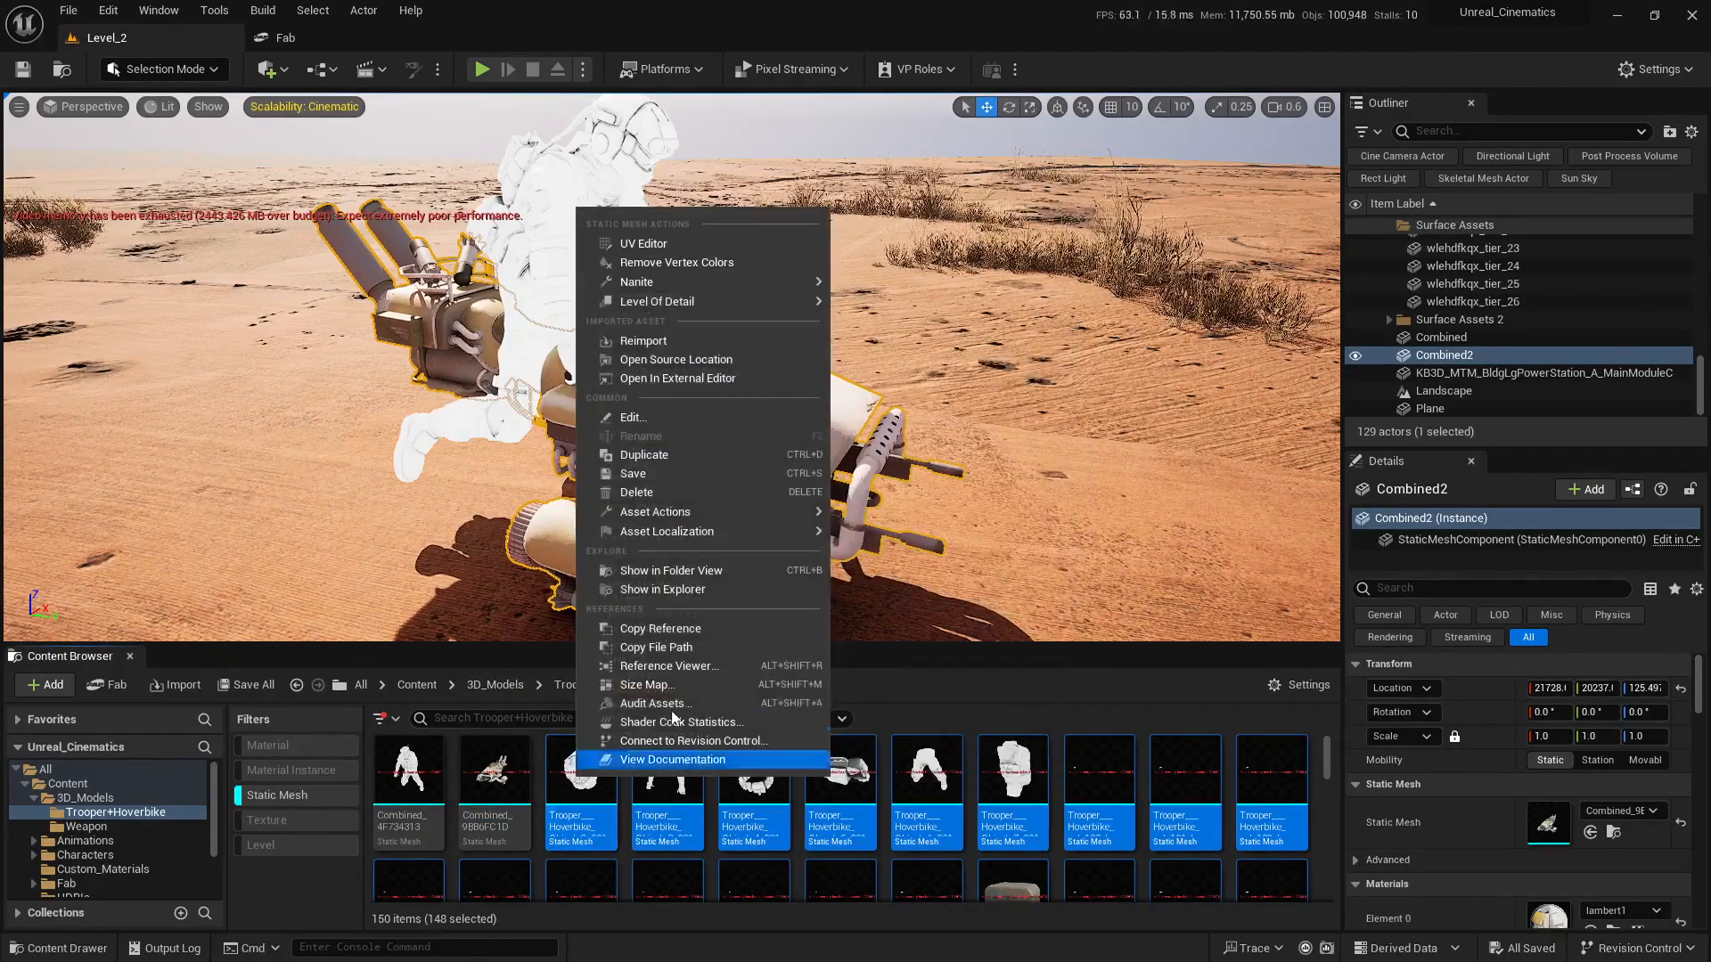
left_click(675, 491)
left_click(768, 760)
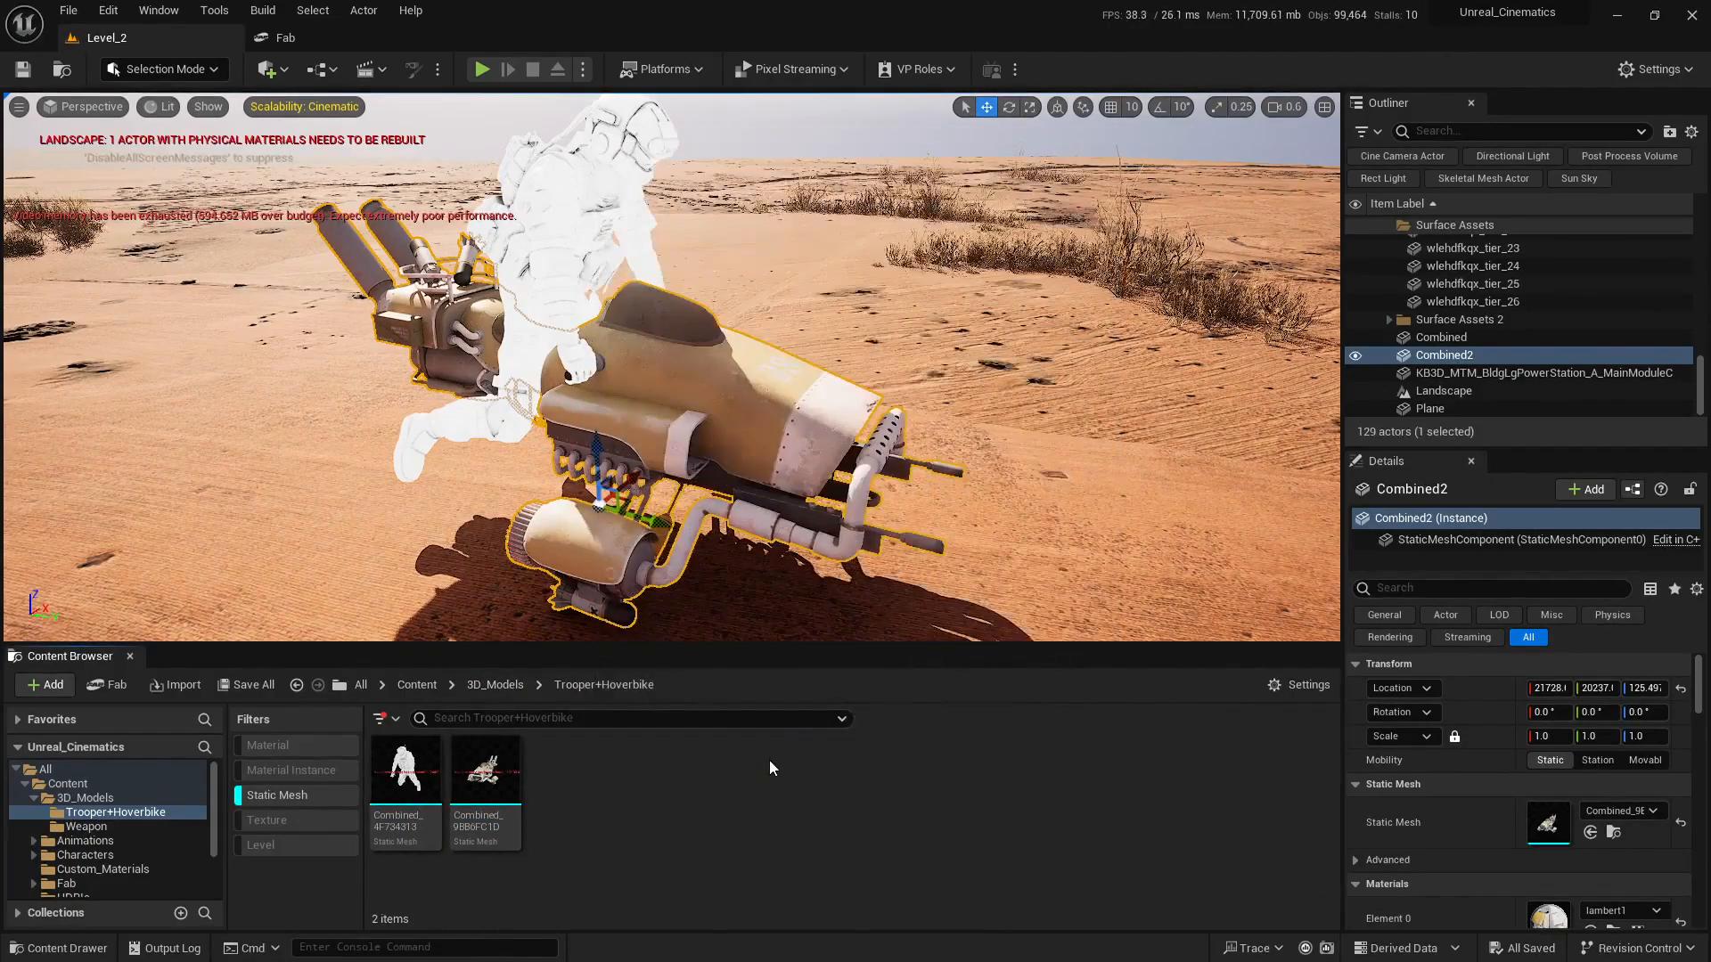
- Deselect the hoverbike, inspect the white trooper up close, and filter the Trooper+Hoverbike folder to materials instead of static meshes
left_click(306, 800)
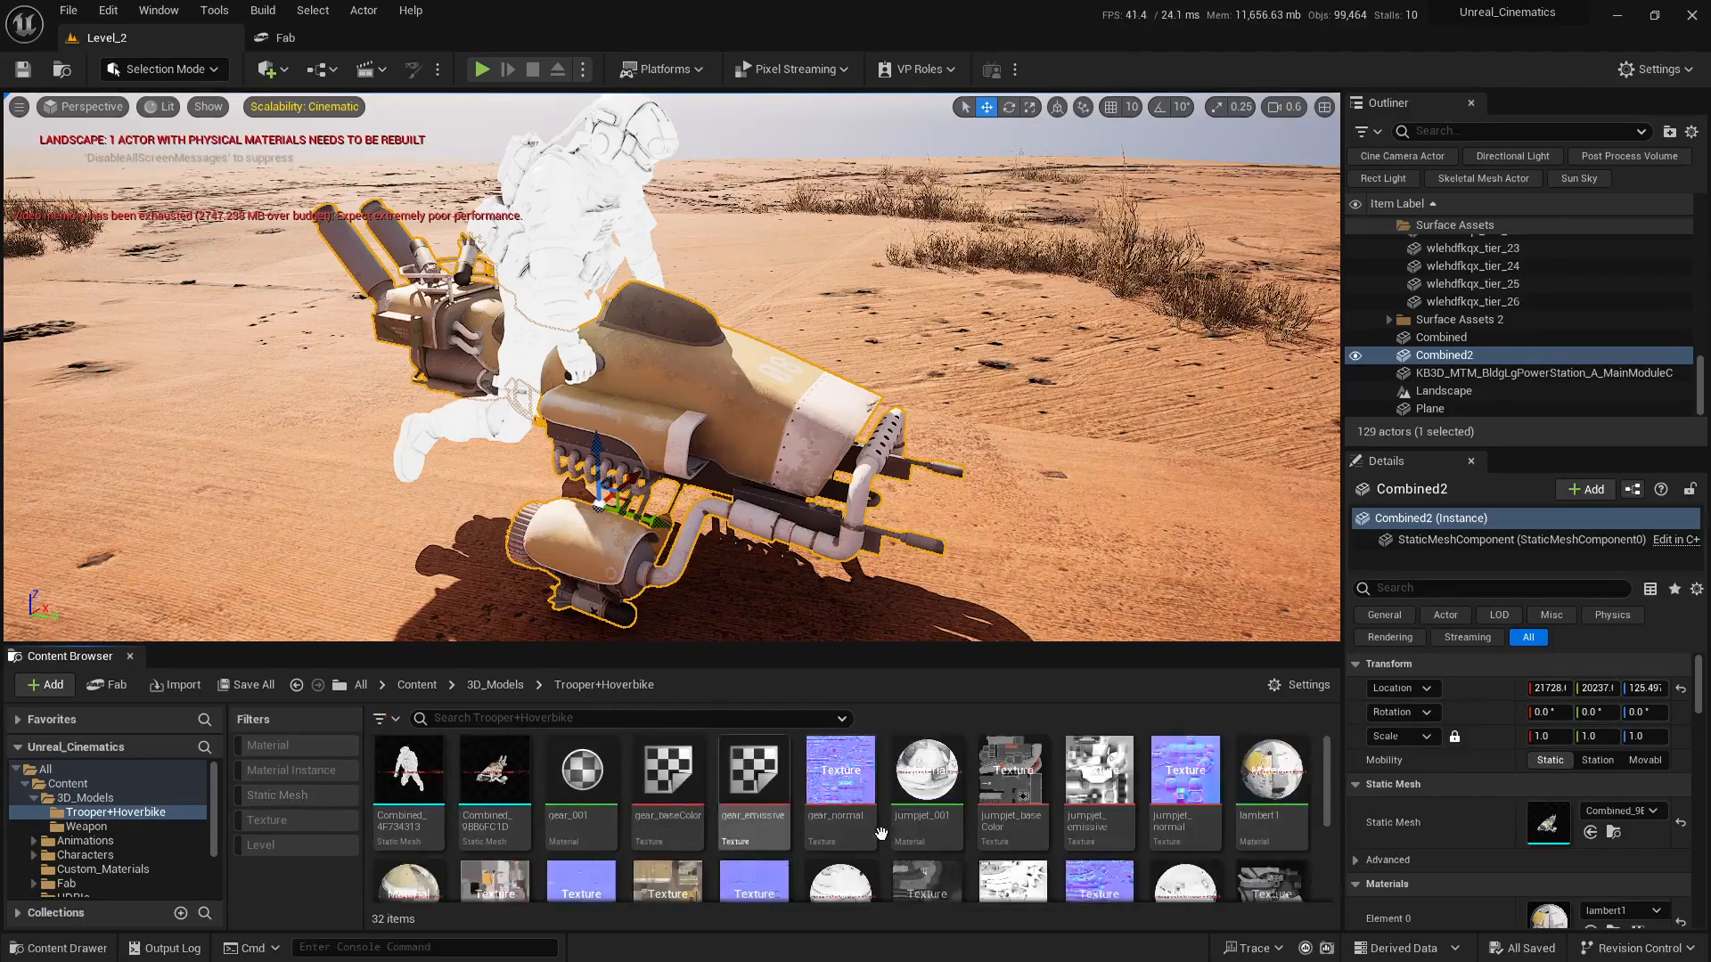
key("s")
right_click_drag(784, 499, 828, 485)
key("e")
key("Escape")
key("w")
right_click_drag(623, 395, 637, 427)
key("s")
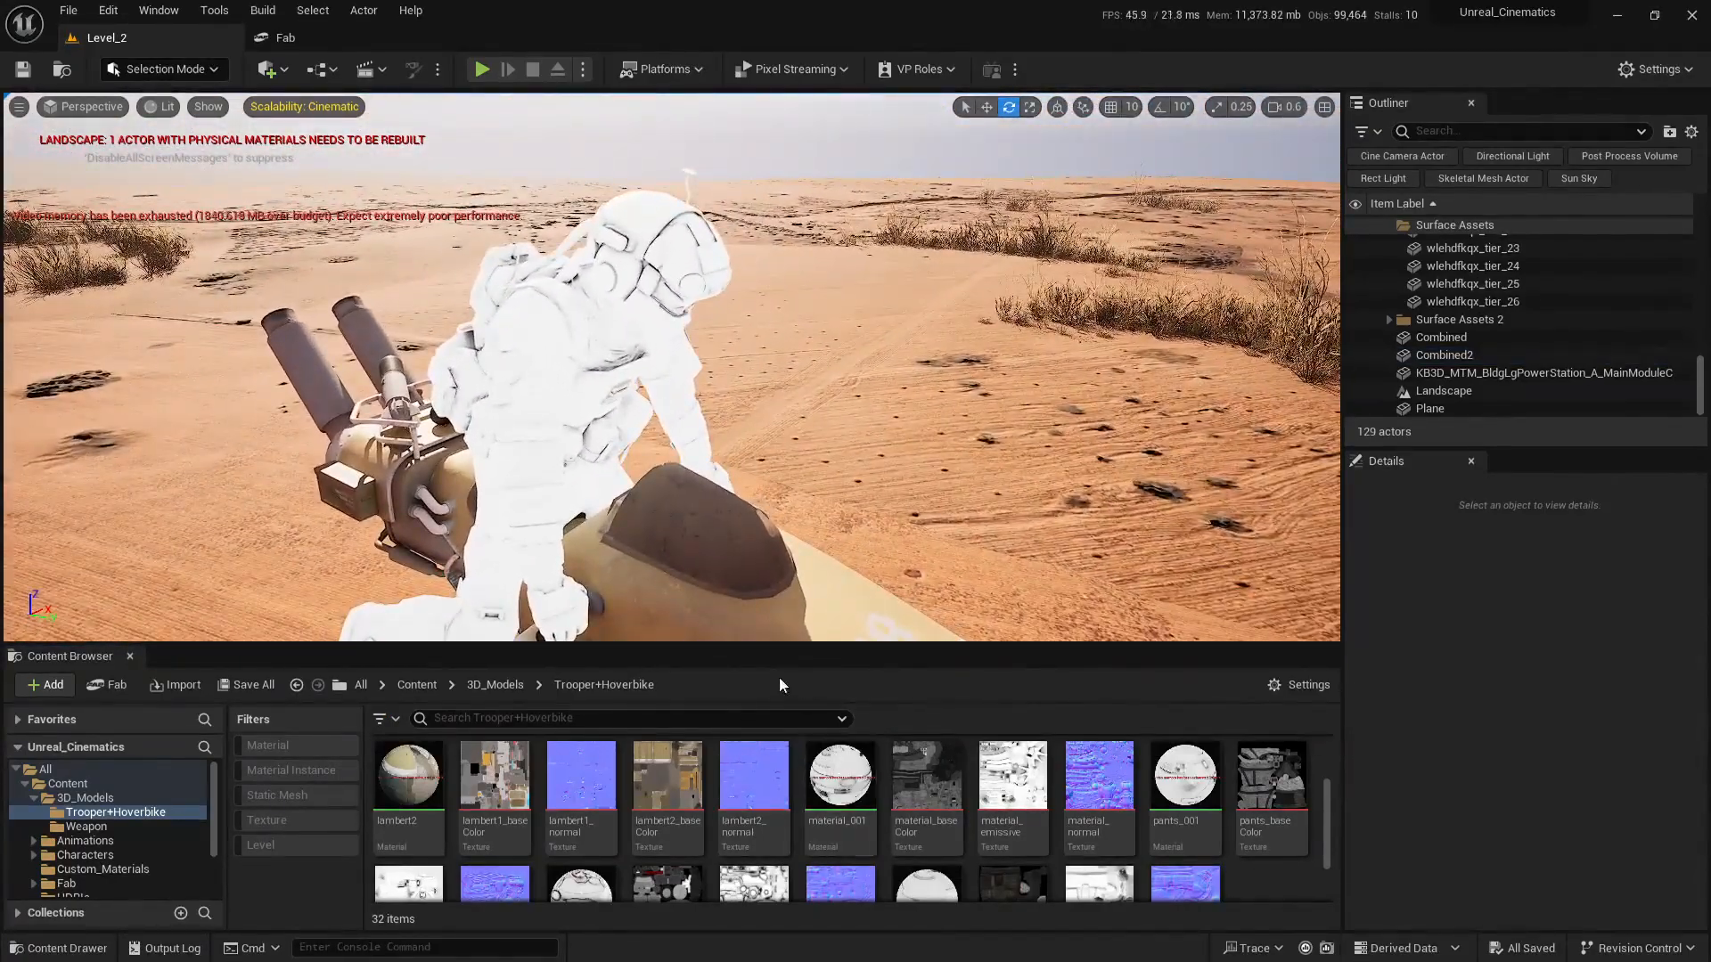
left_click(291, 751)
- Open the gear_001, jumpjet_001, material_001, pants_001, TECI_helmet_001 and torso_001 materials together in the material editor
double_click(408, 782)
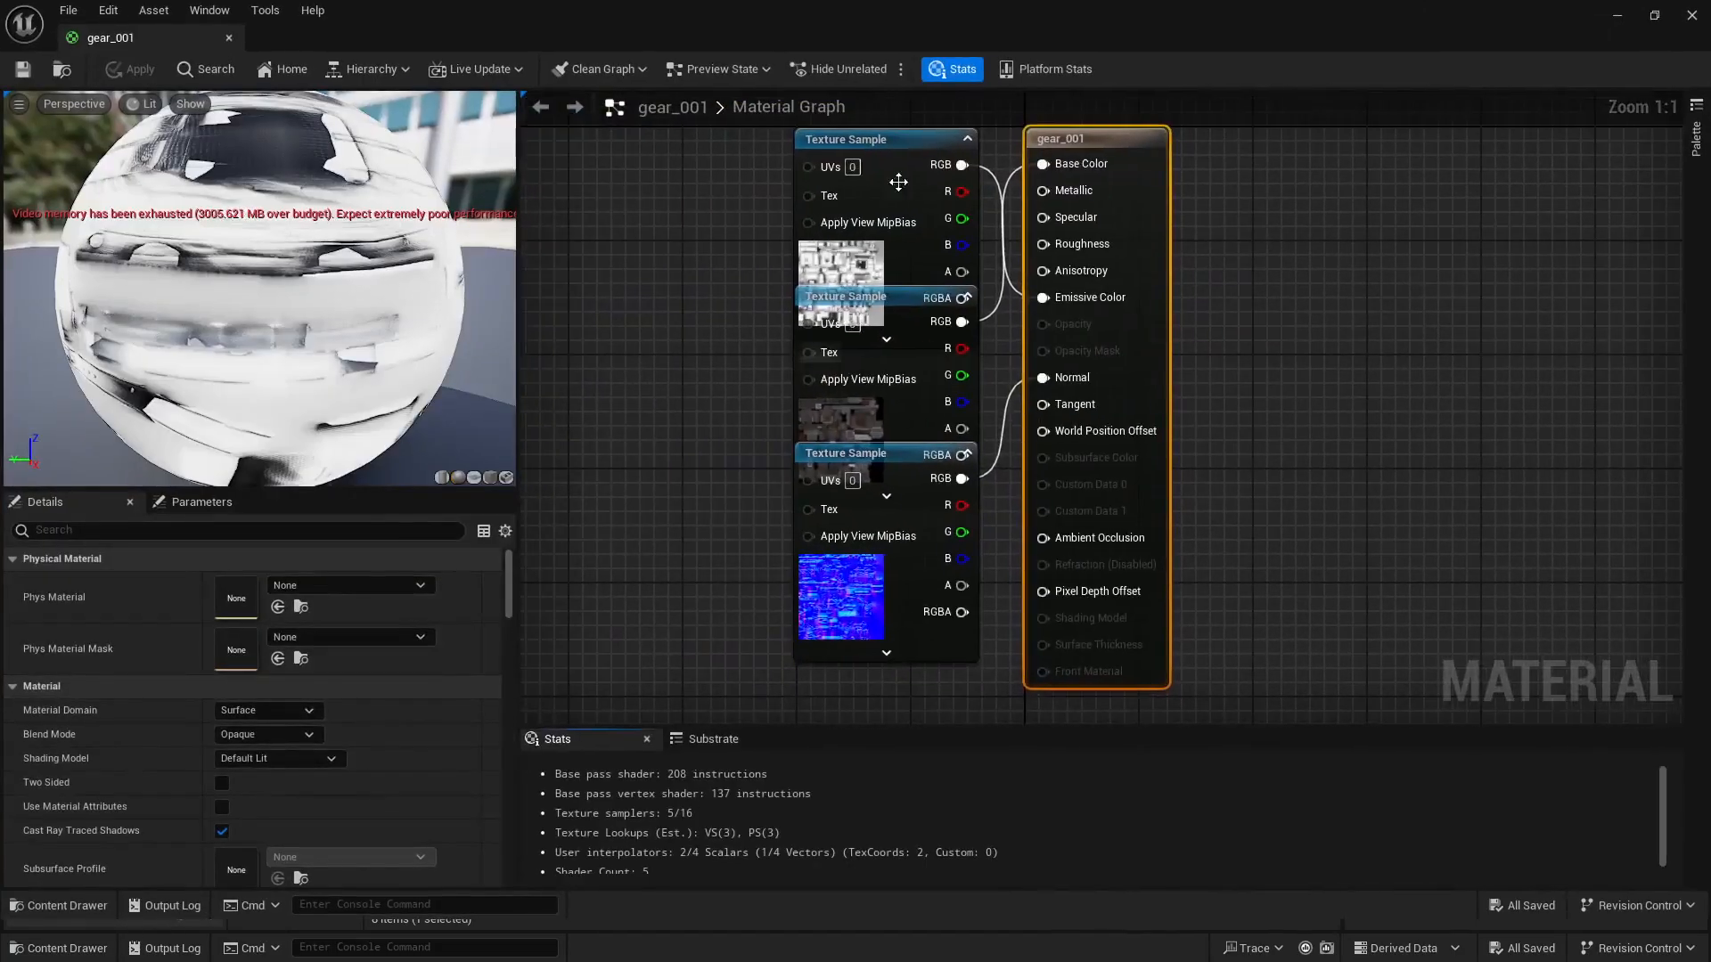
double_click(981, 7)
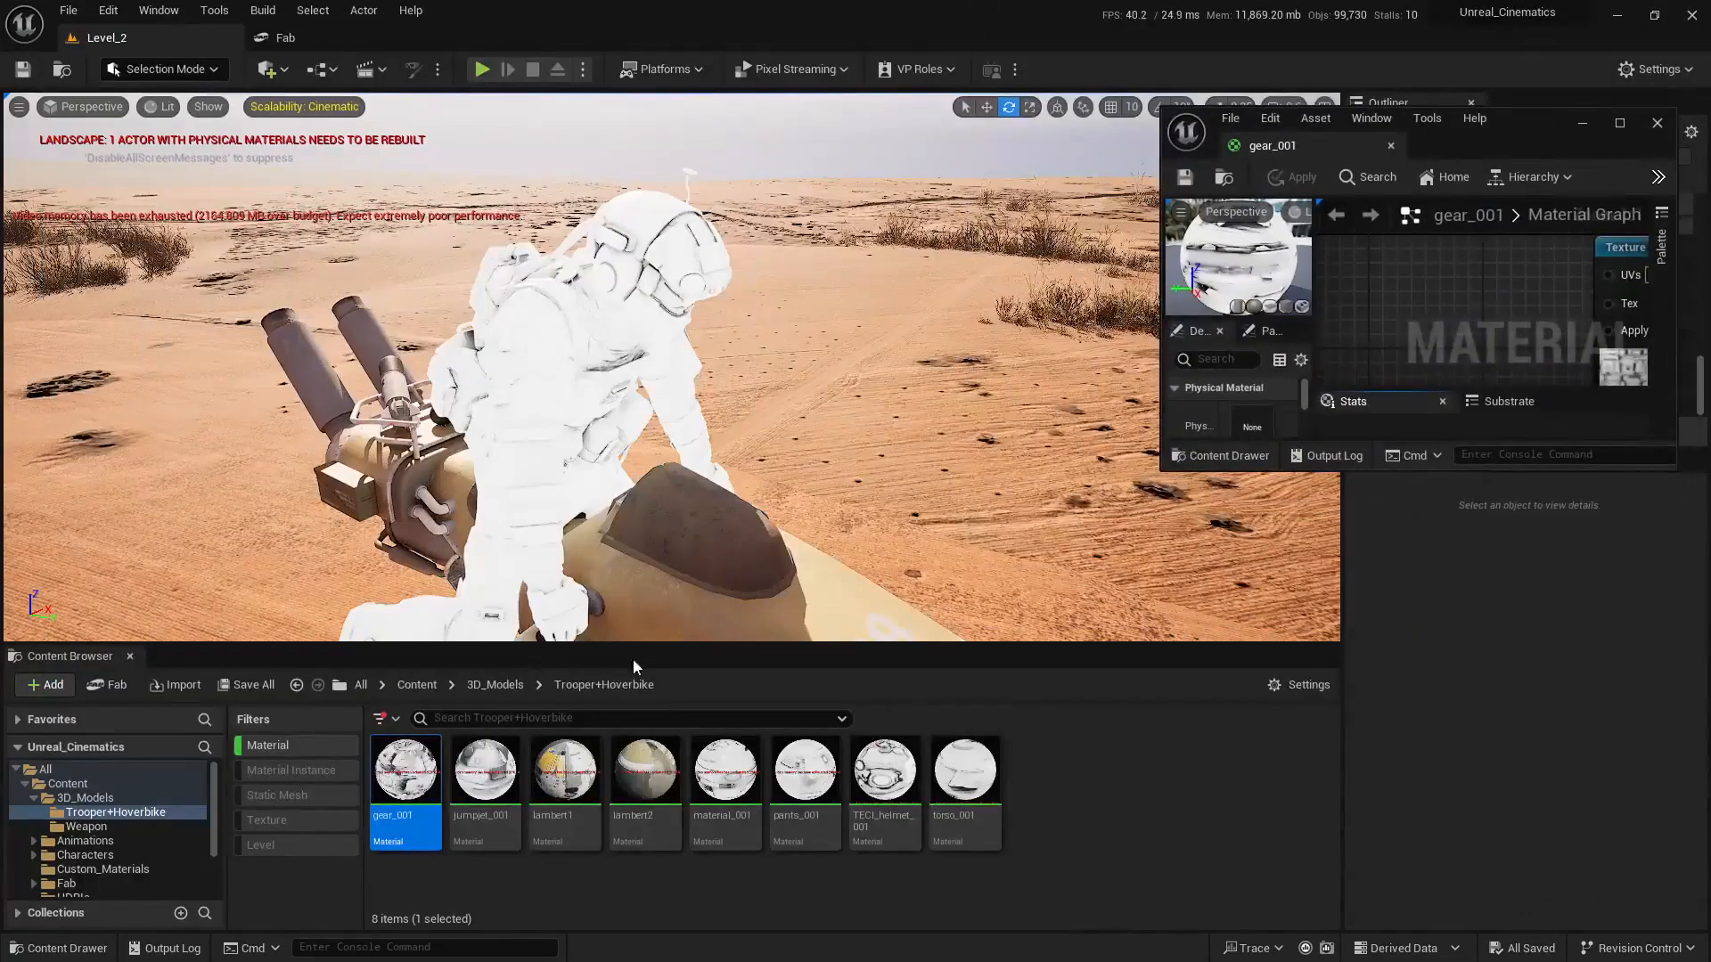
double_click(485, 794)
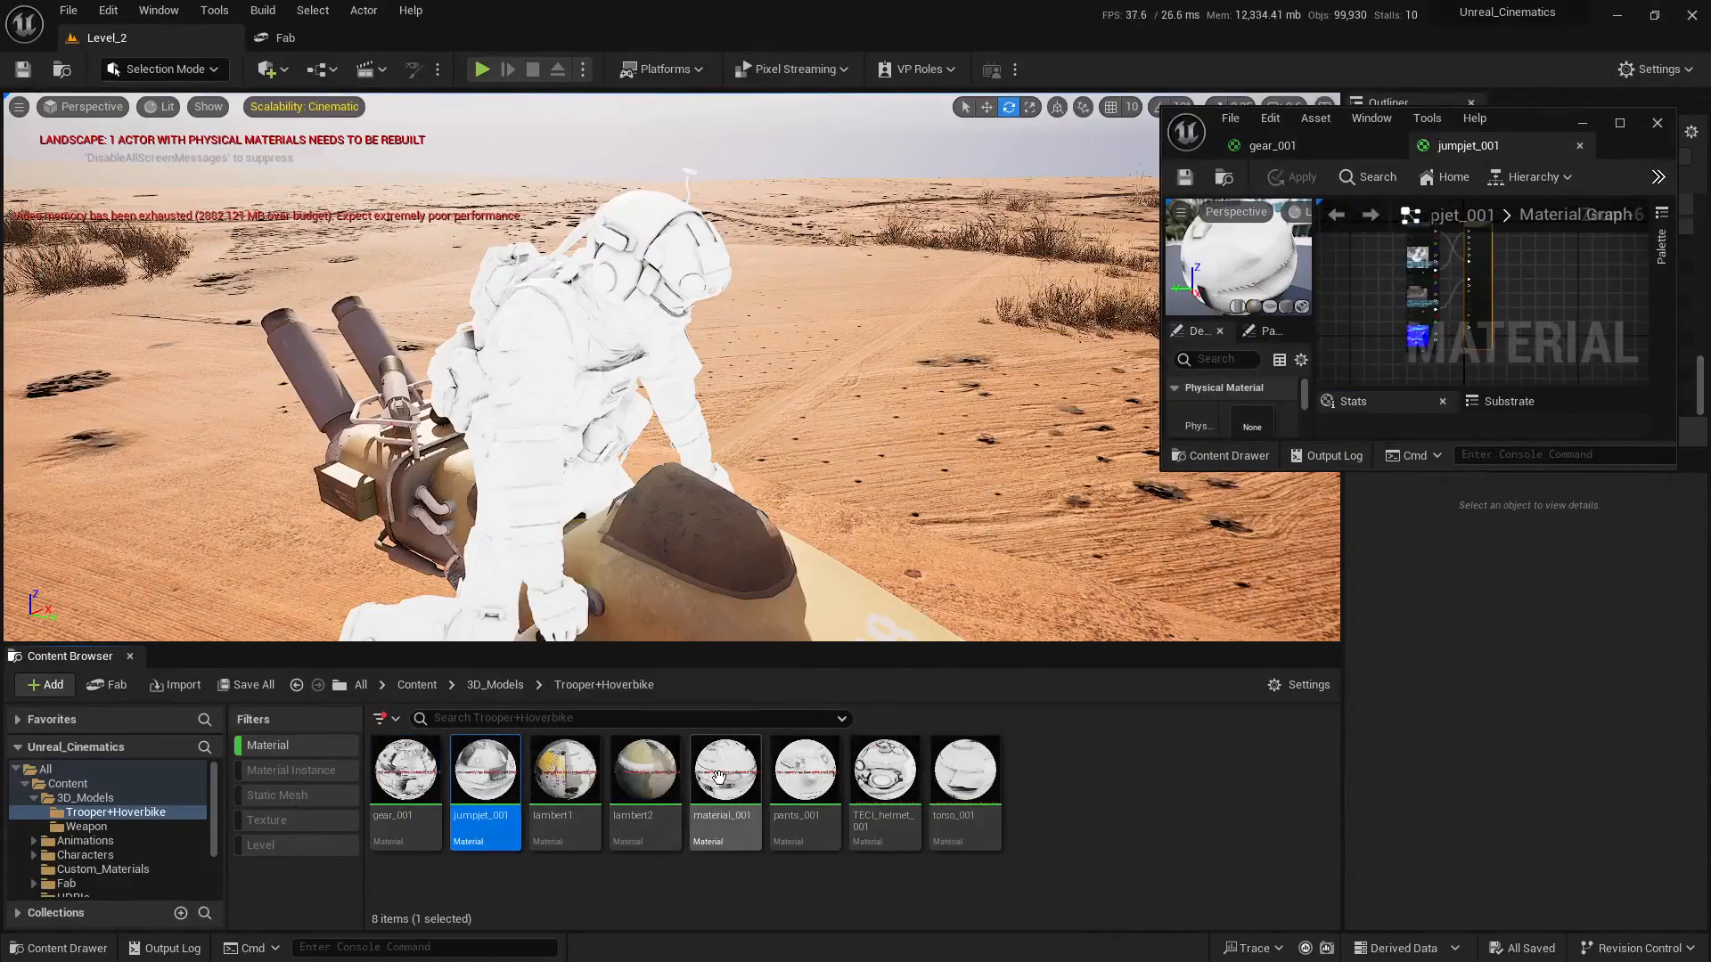
double_click(726, 775)
double_click(801, 790)
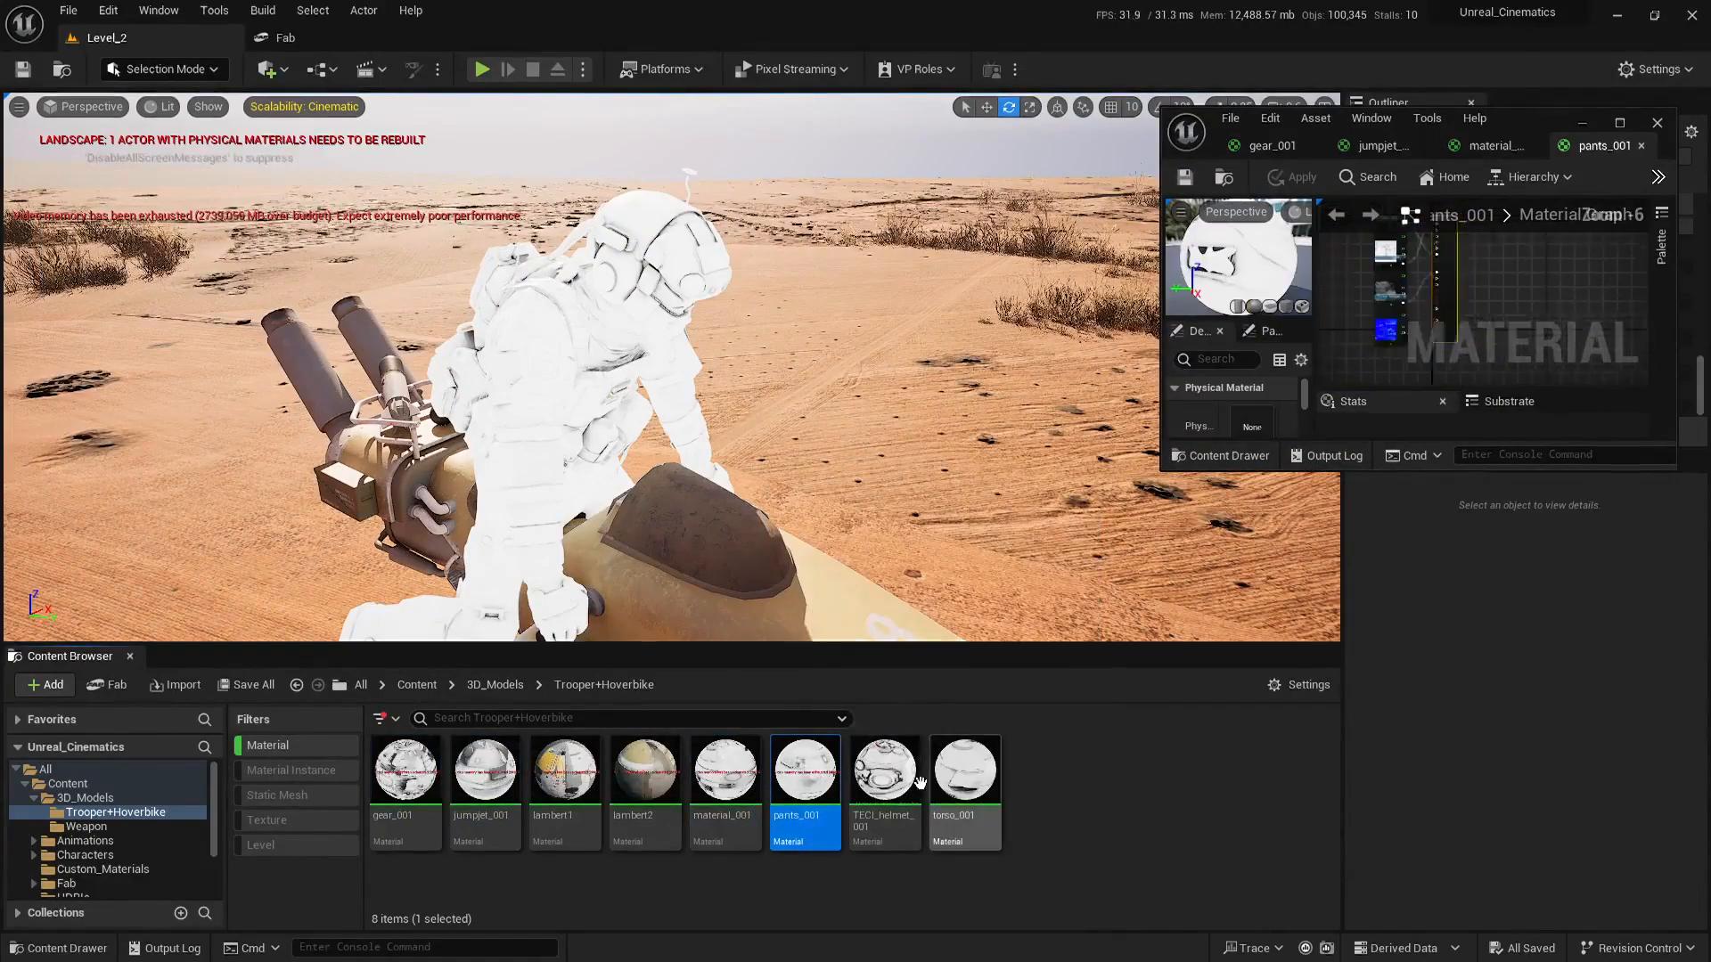
double_click(884, 773)
double_click(952, 789)
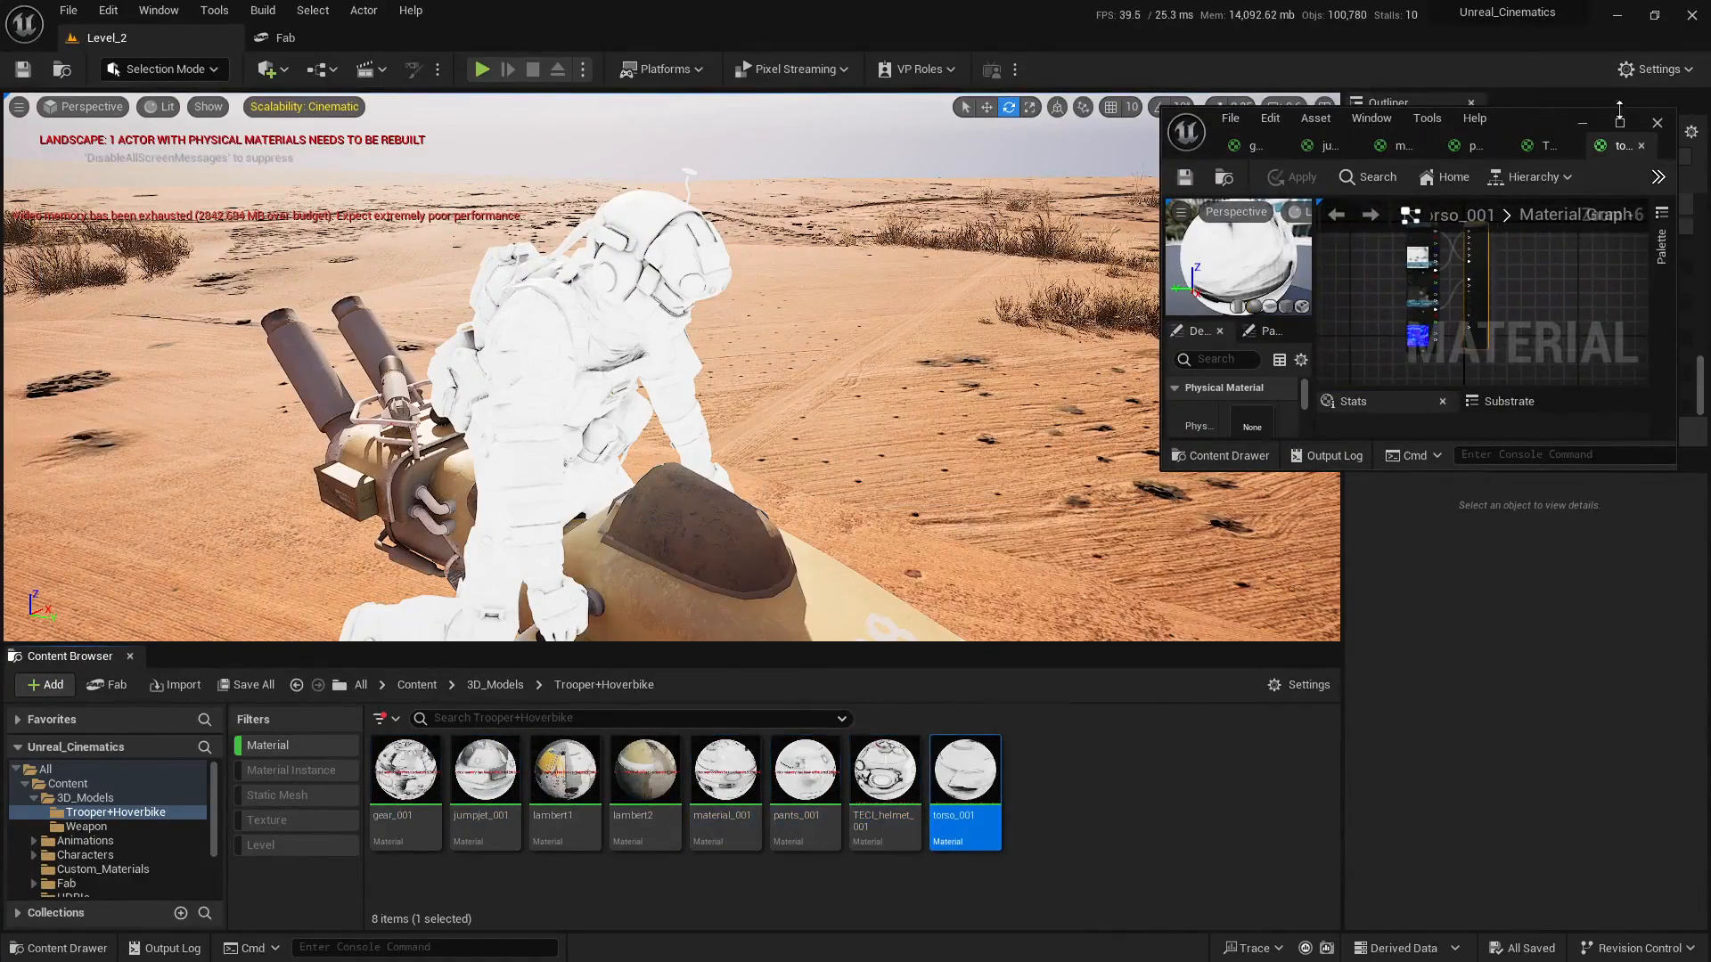
- Maximize the material editor and disconnect the texture from the Emissive Color input of torso_001
left_click(1620, 123)
right_click_drag(1000, 296, 1186, 486)
scroll(834, 314, "up", 4)
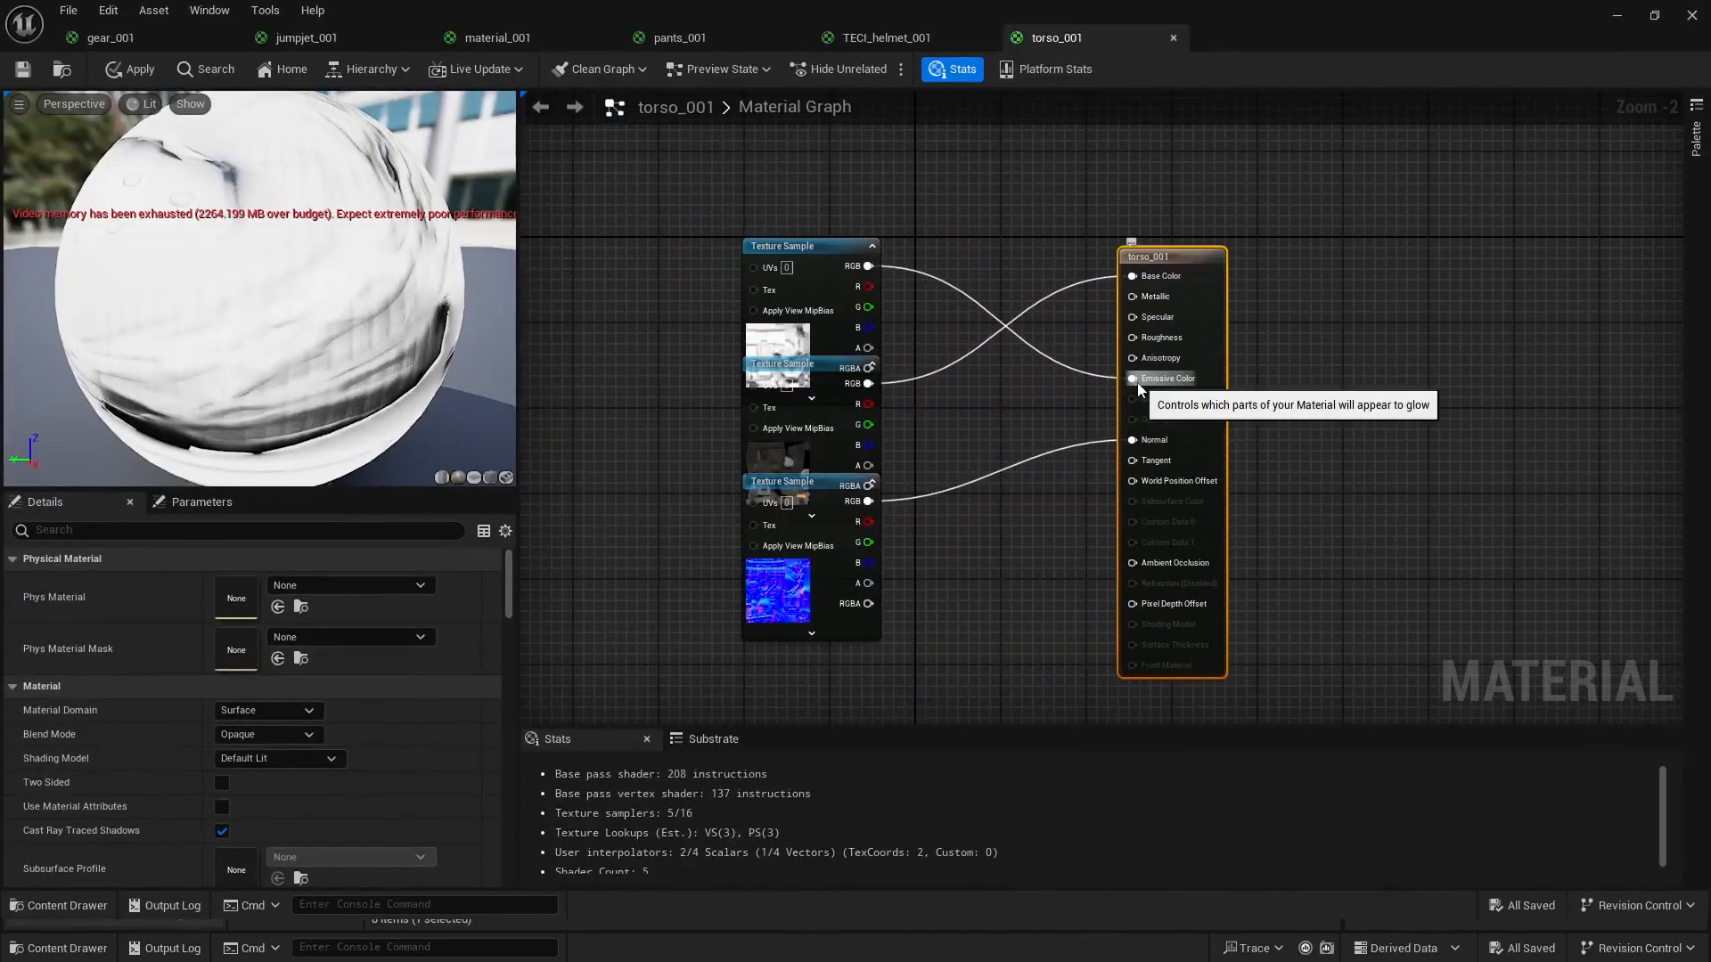
left_click(1133, 379, "alt")
- Disconnect the texture from the Emissive Color input of the TECI_helmet_001 material
left_click(904, 42)
scroll(1081, 389, "up", 6)
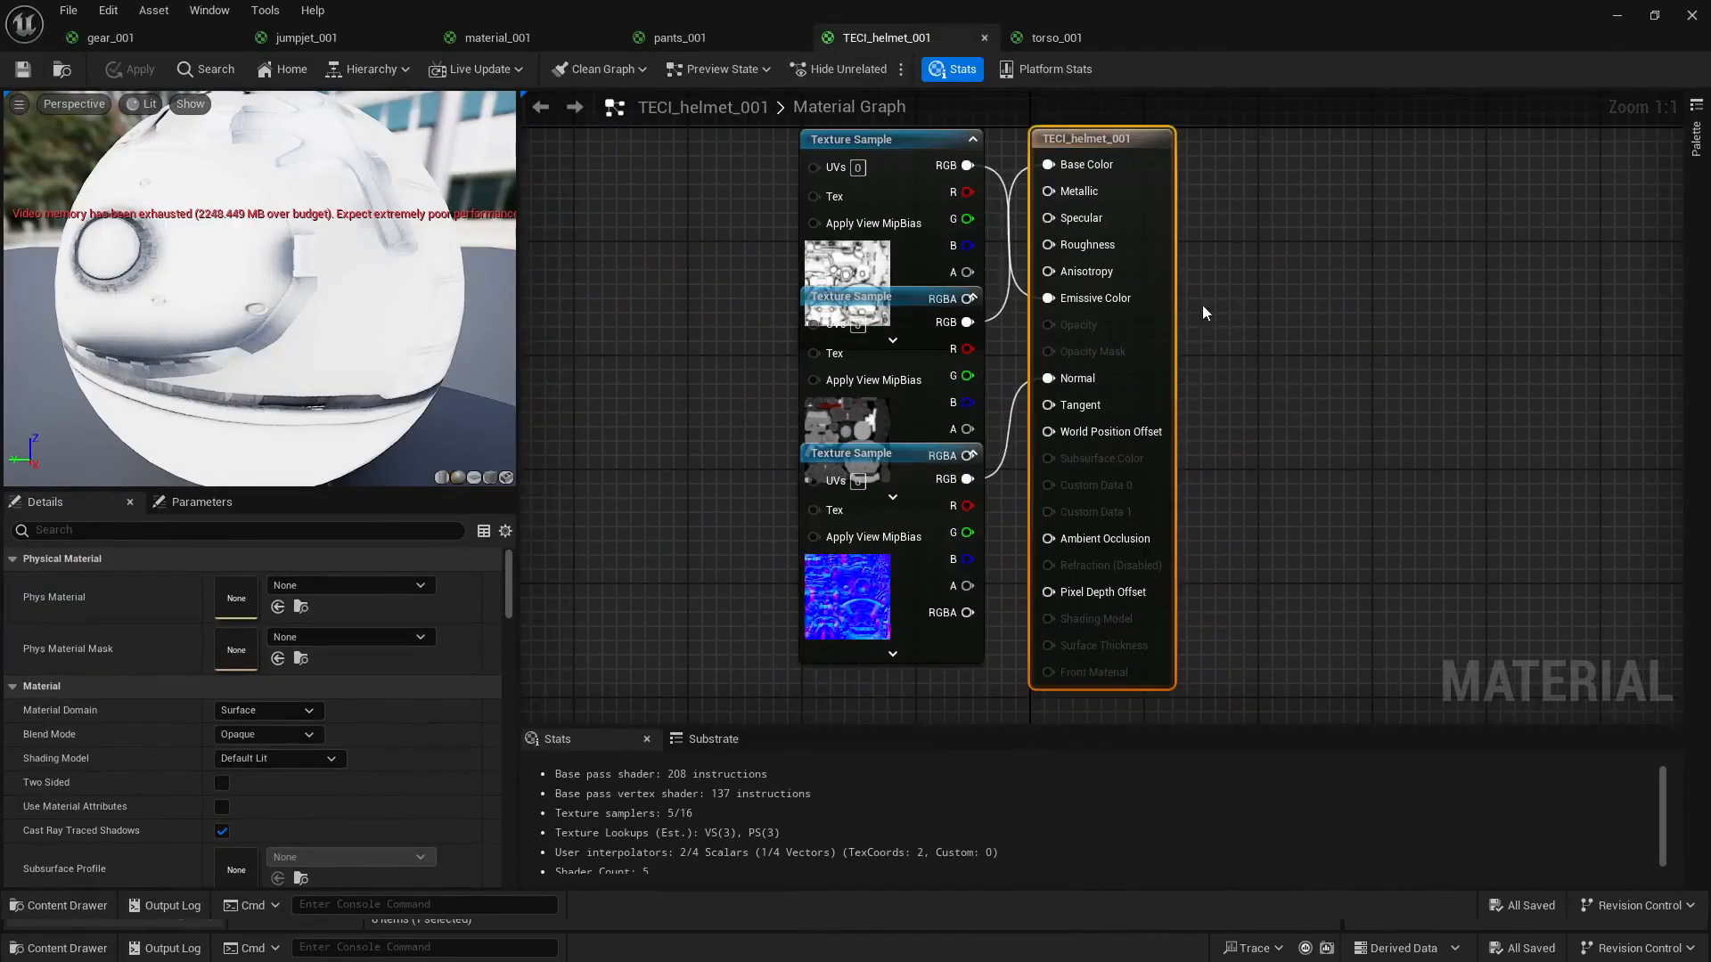
left_click(1048, 298, "alt")
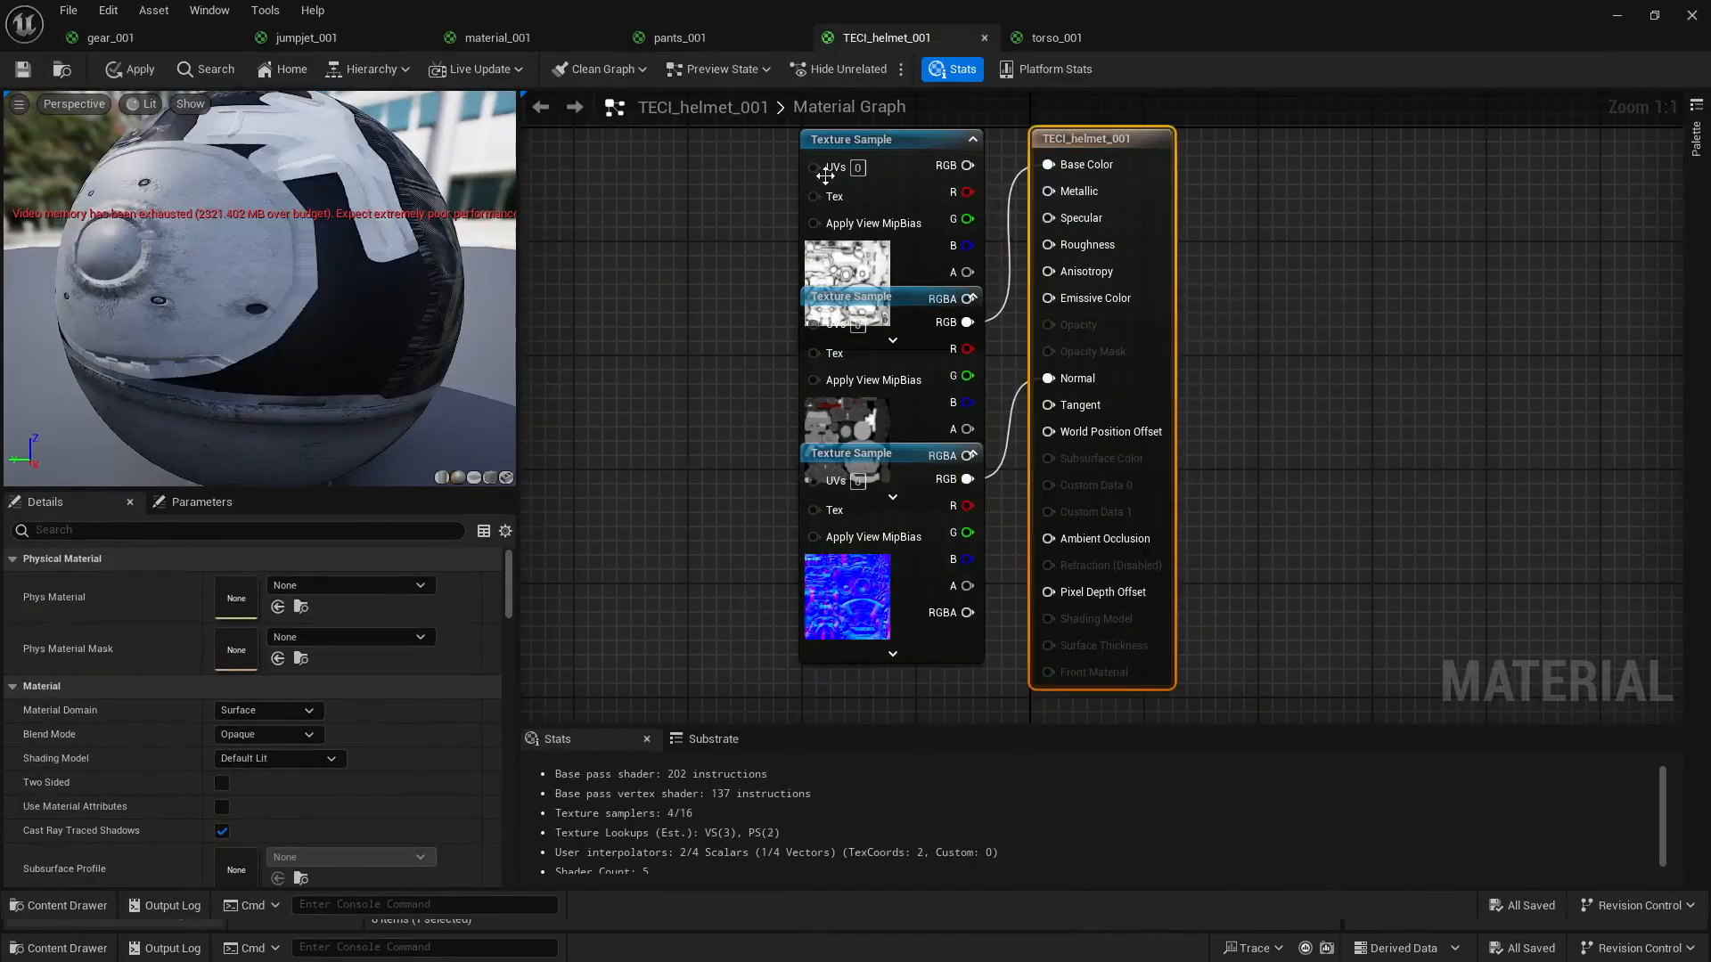
- Disconnect the texture from the Emissive Color input in both the pants_001 and material_001 materials
left_click(712, 37)
scroll(890, 317, "up", 8)
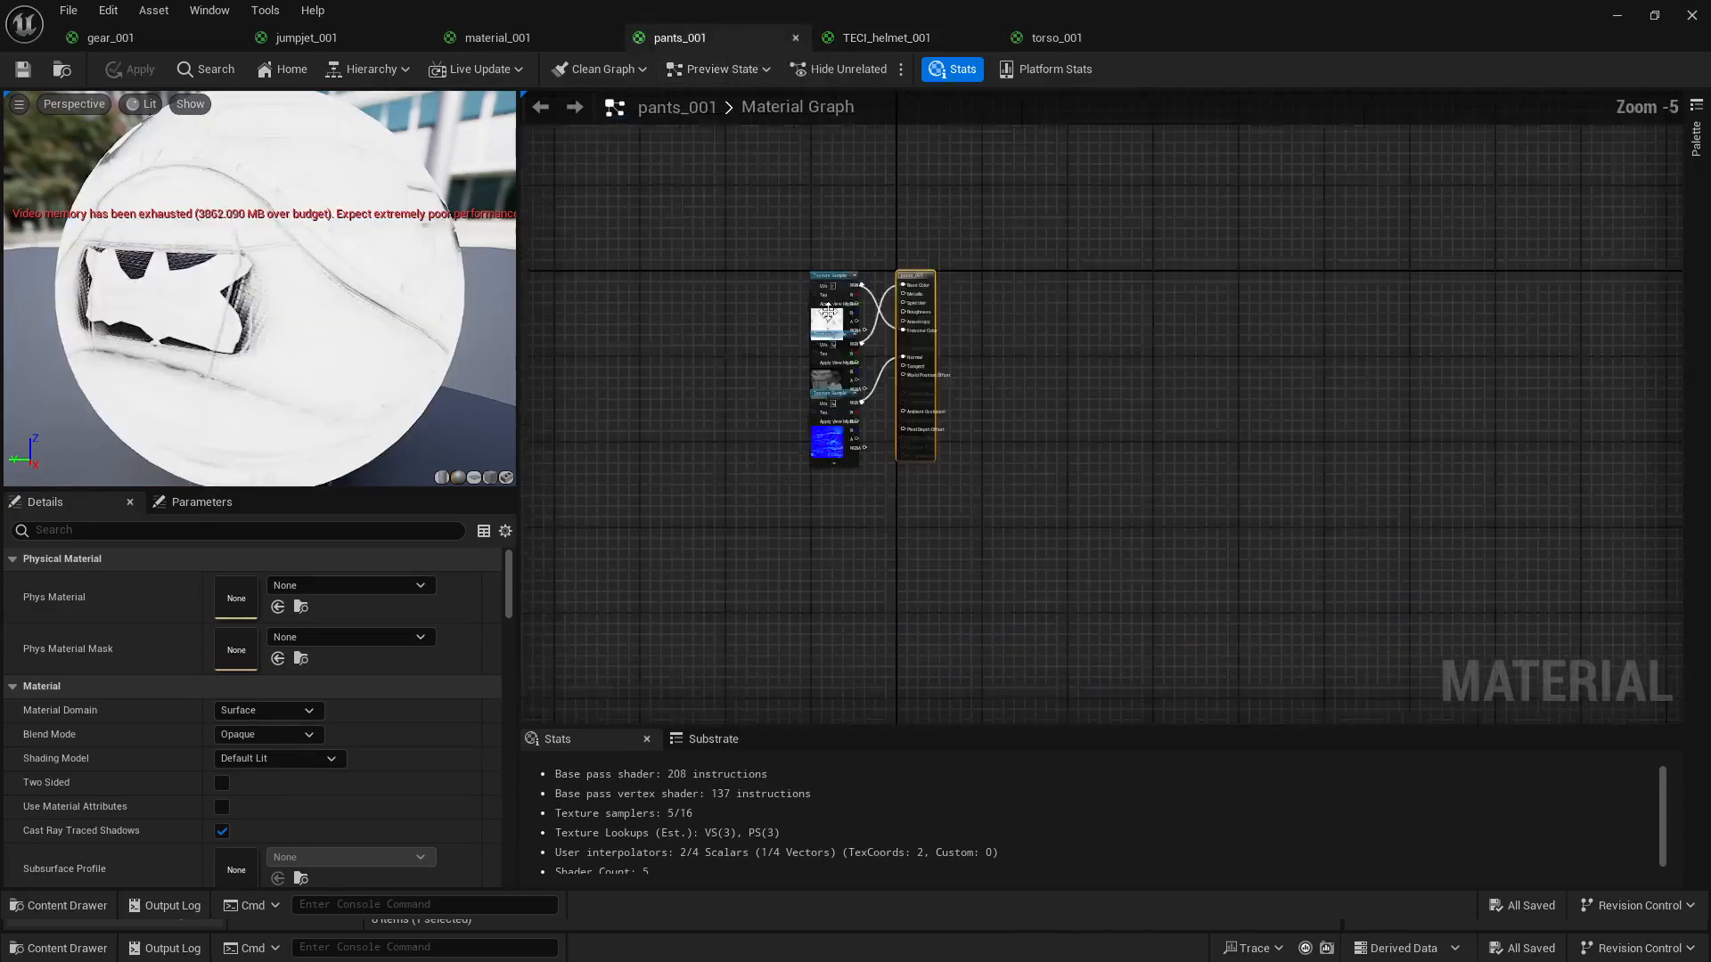
left_click(917, 314, "alt")
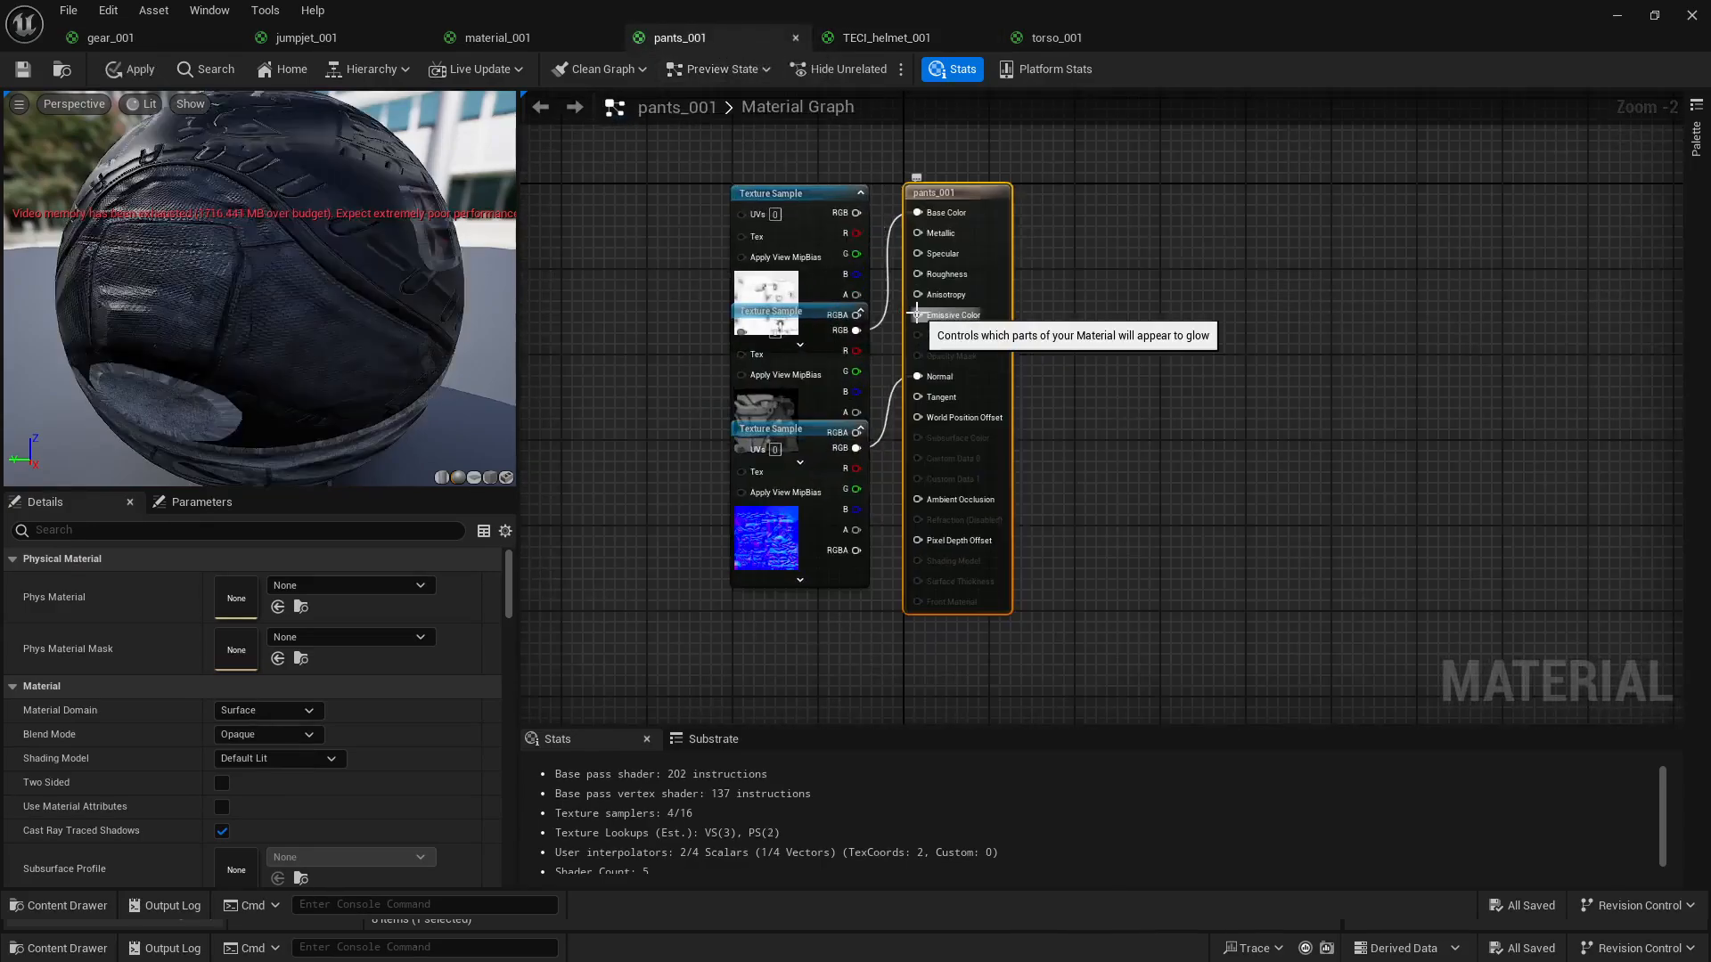
left_click(475, 37)
scroll(816, 263, "up", 9)
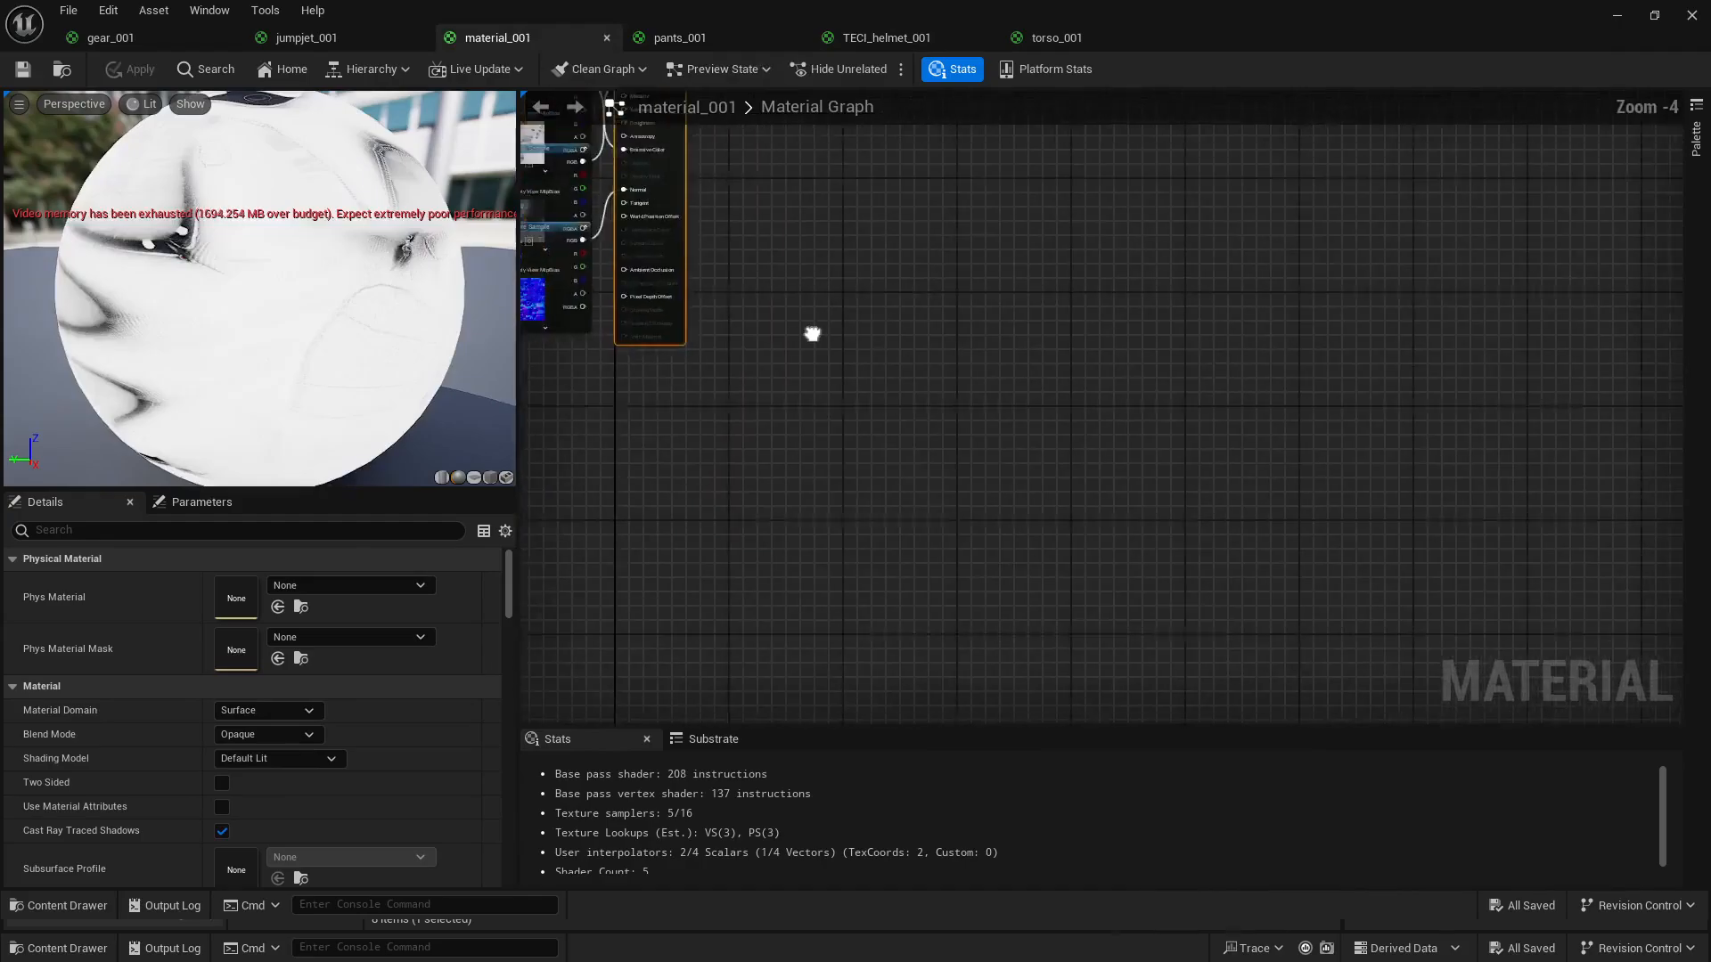
left_click(969, 372, "alt")
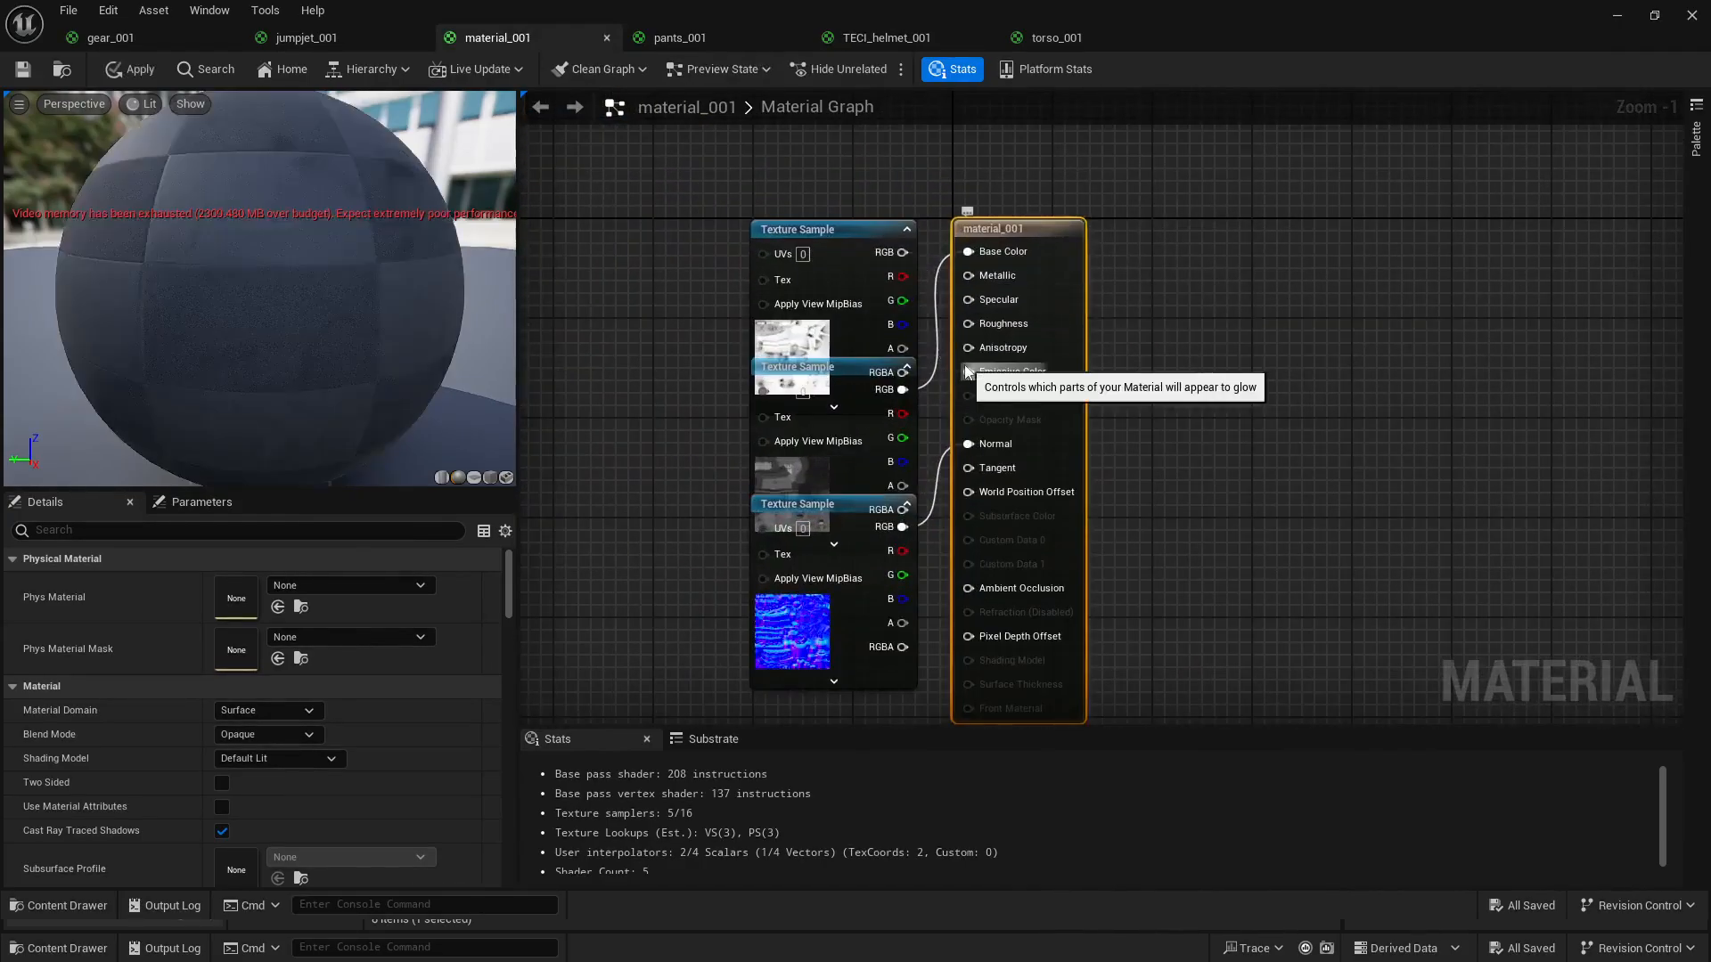
- Remove the texture connection to Emissive Color in the jumpjet_001 and gear_001 material graphs
left_click(314, 34)
scroll(817, 252, "up", 7)
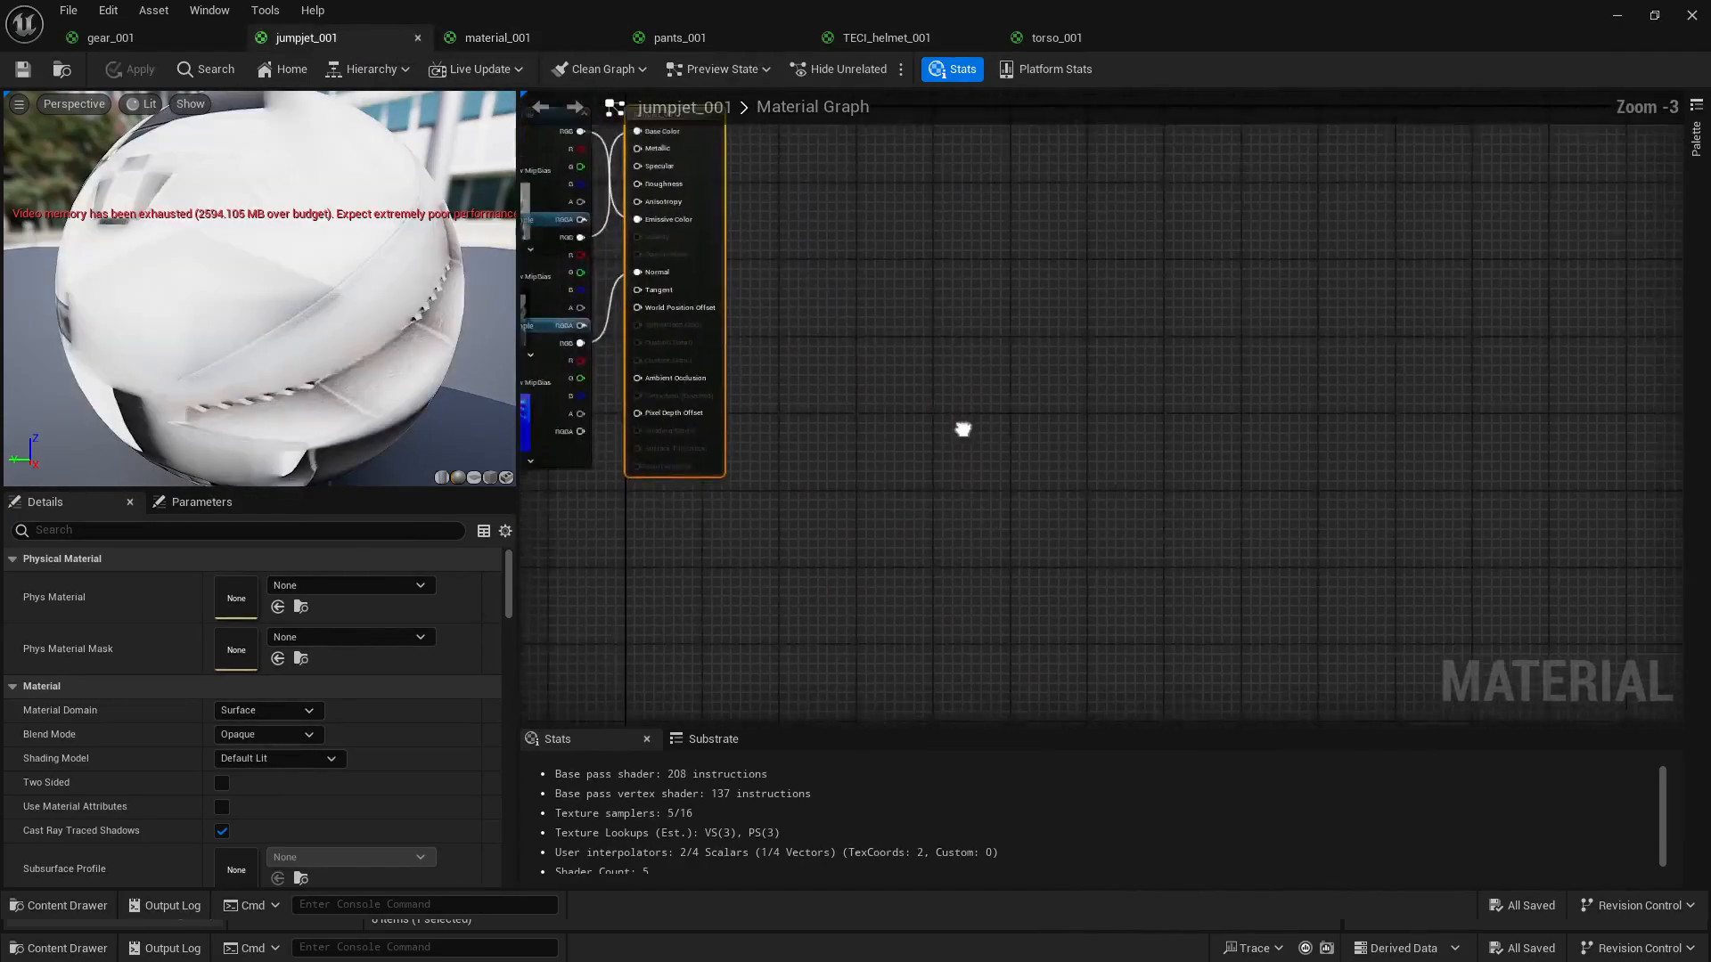
scroll(1027, 417, "up", 1)
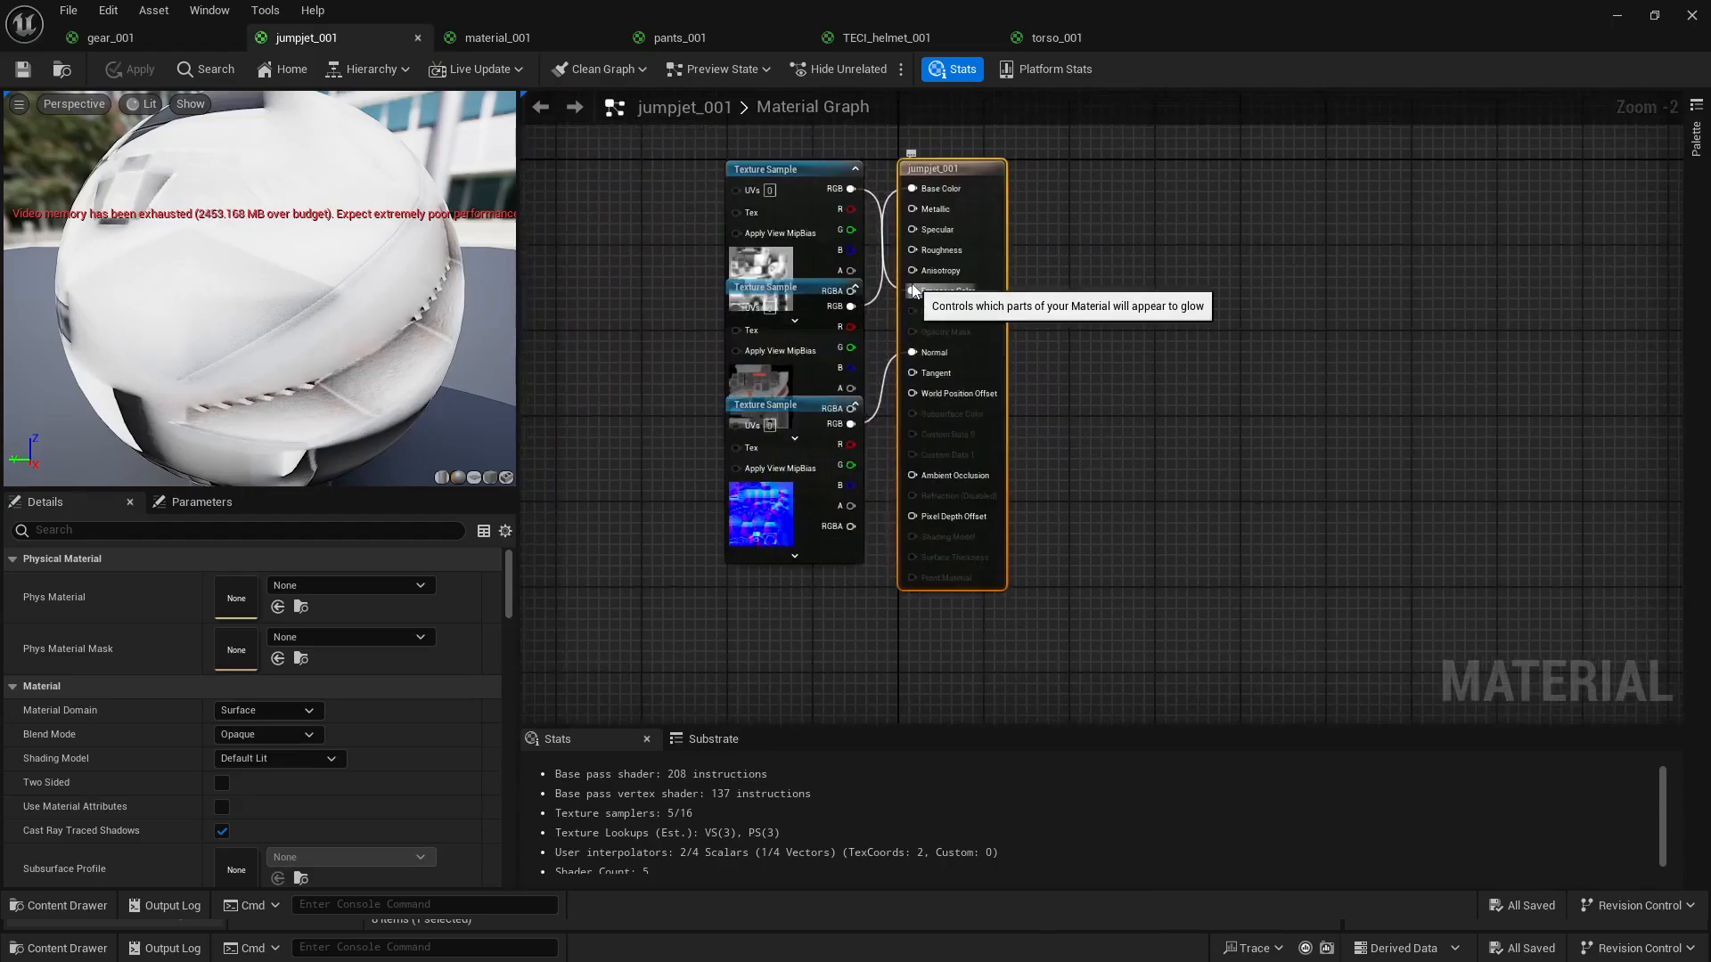
left_click(913, 290, "alt")
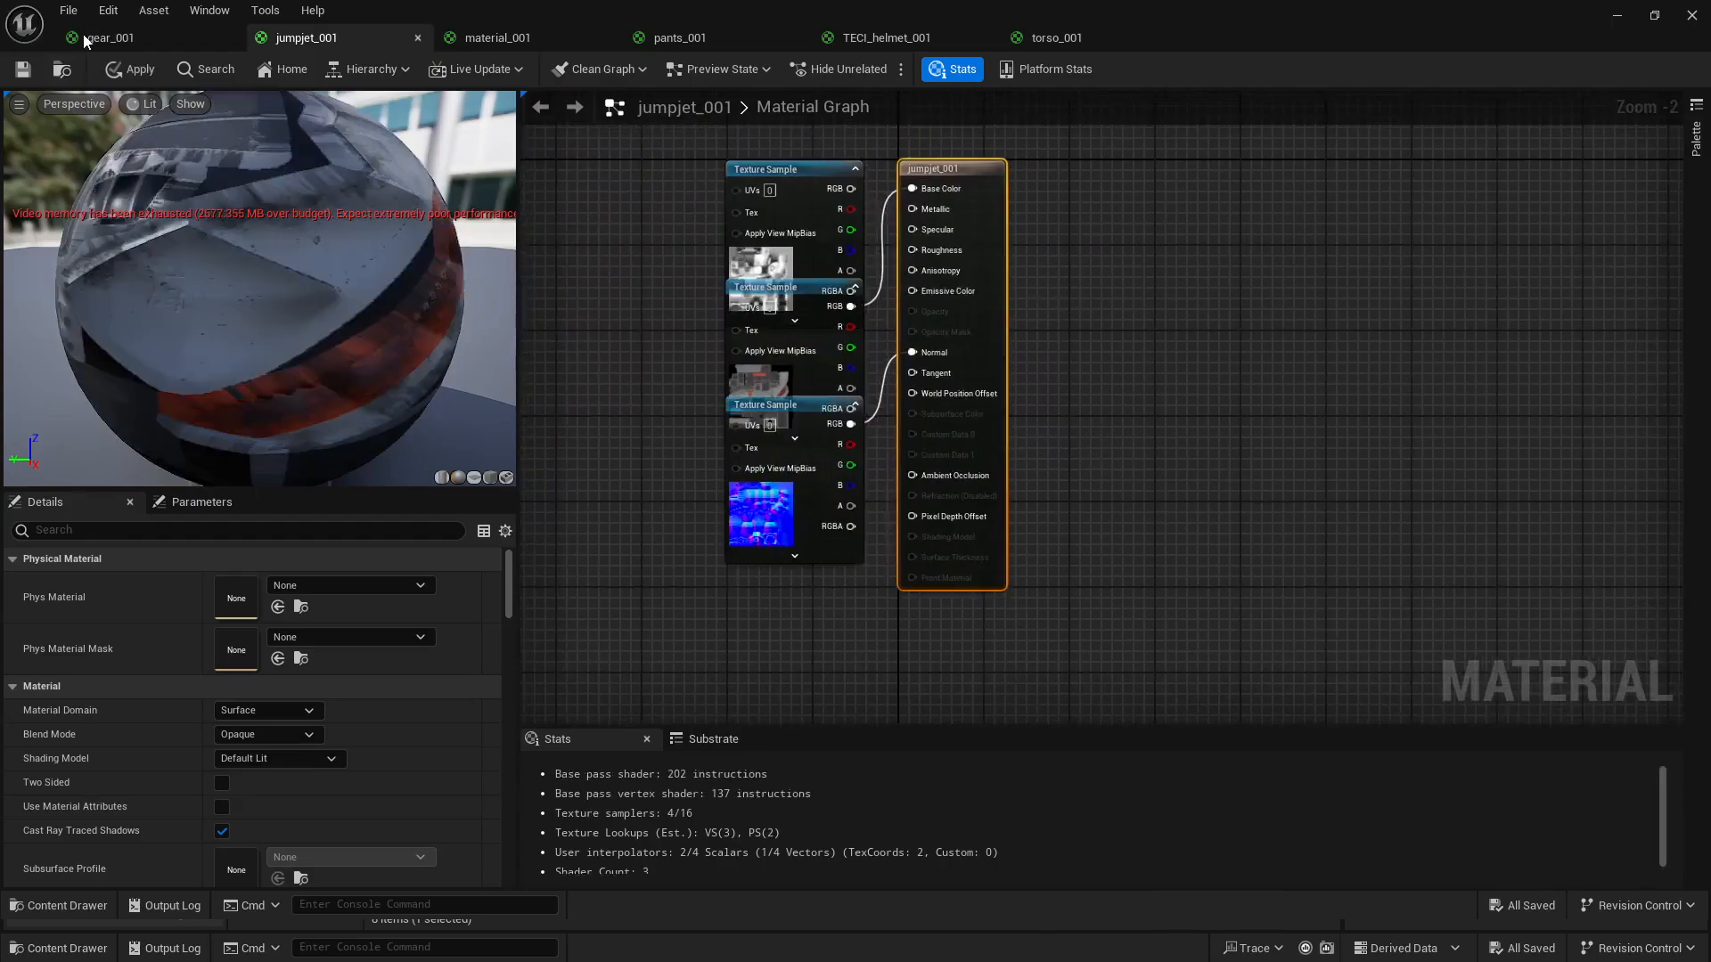
left_click(153, 37)
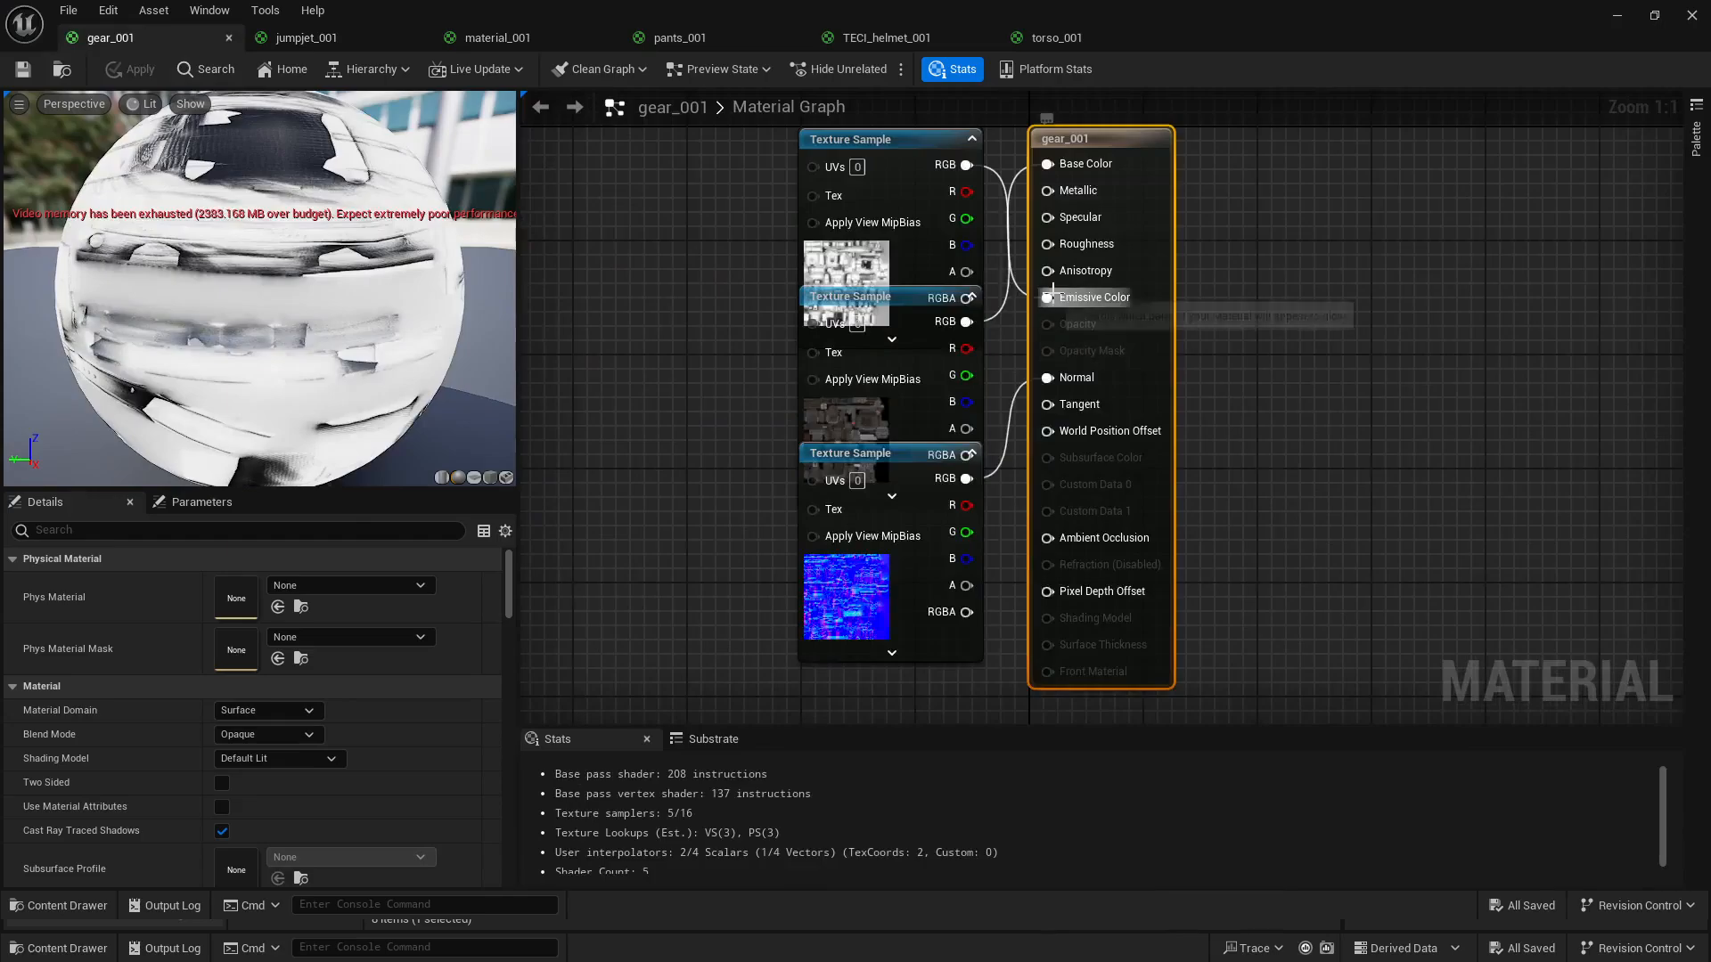
left_click(1047, 297, "alt")
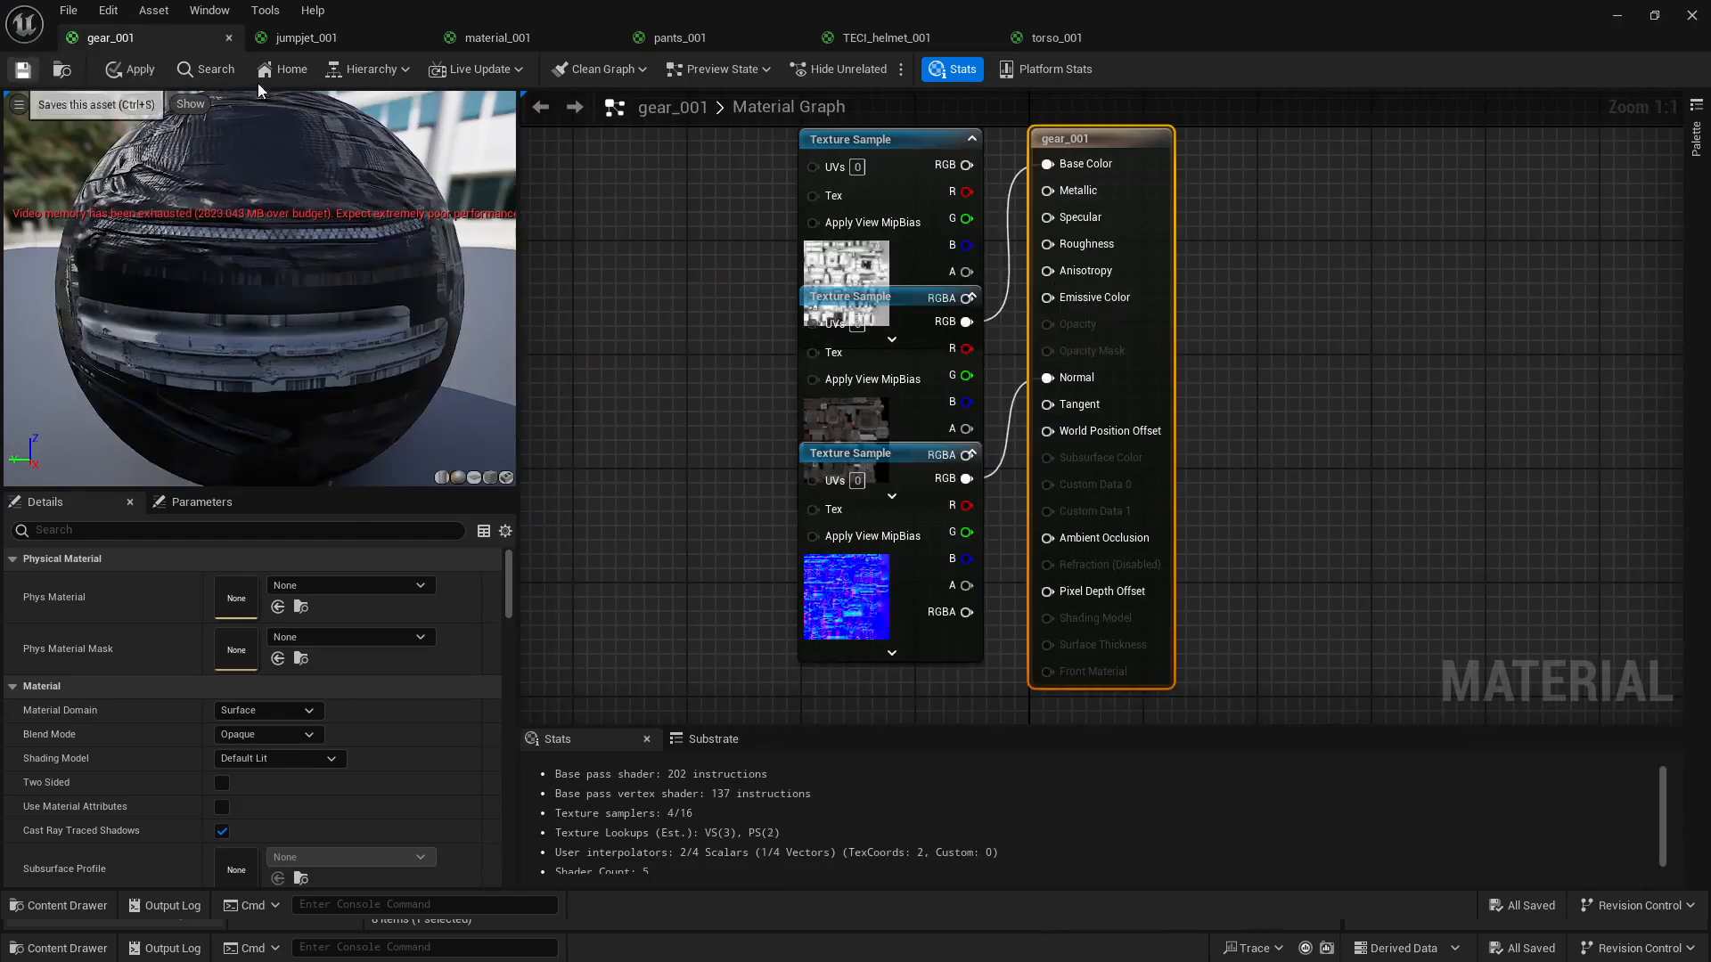
- Save the edited trooper materials one after another, finishing with torso_001, and close the material editor
left_click(328, 38)
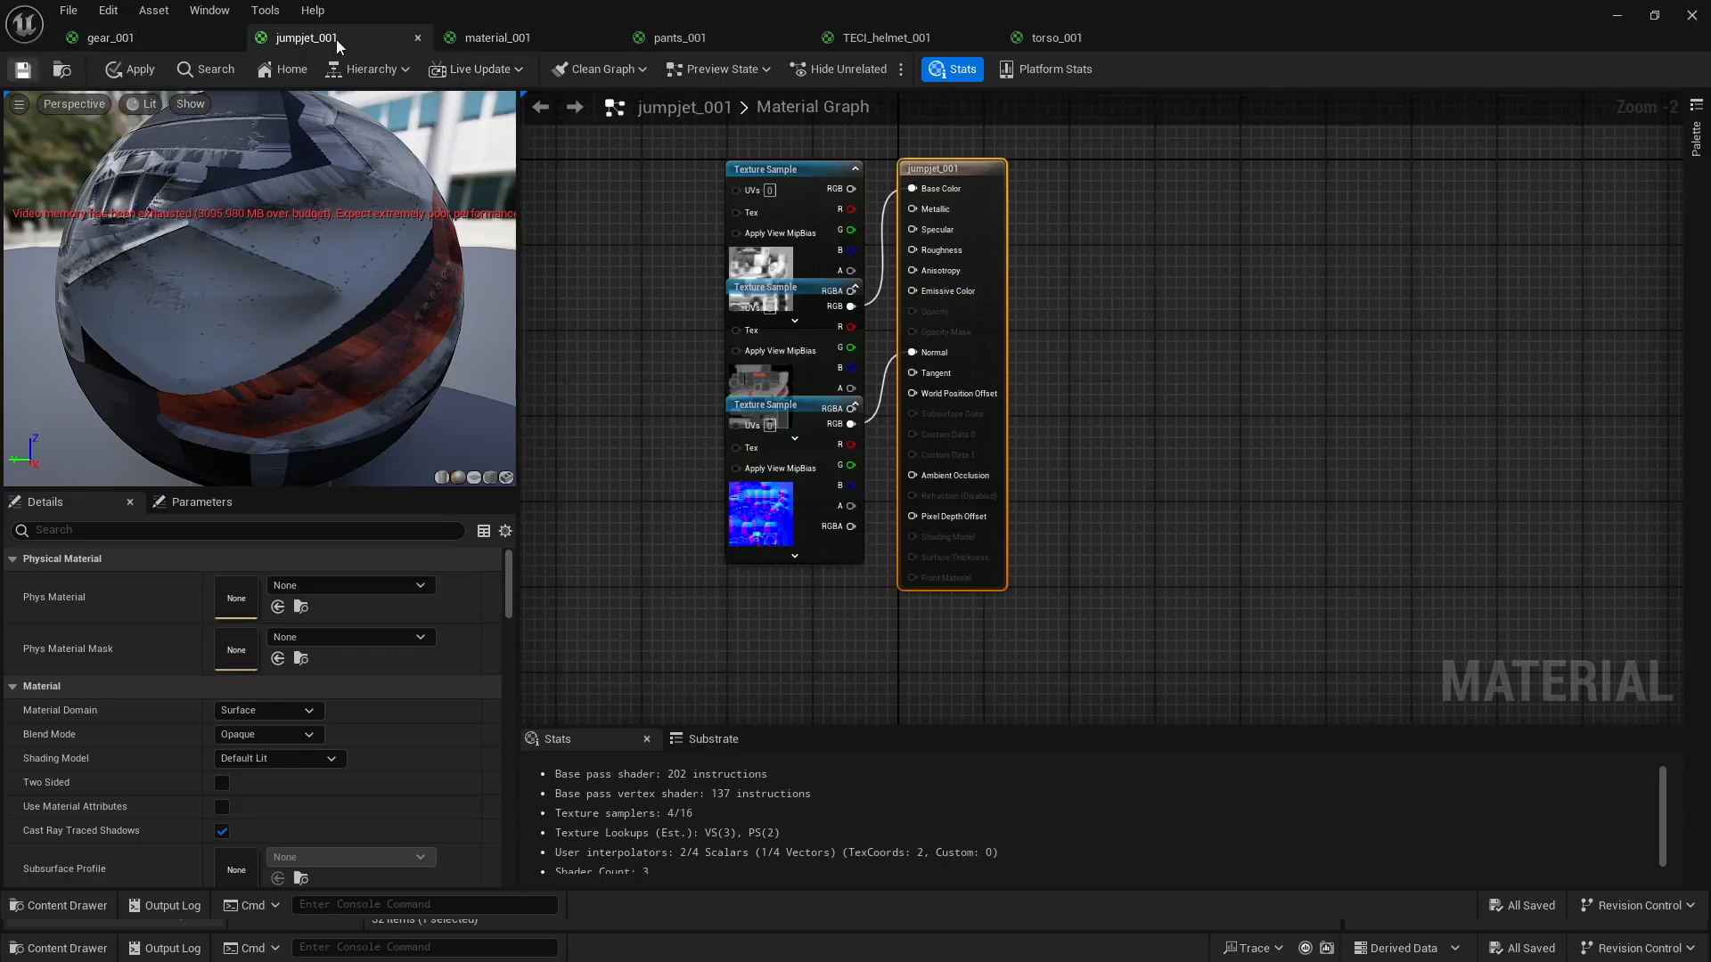
left_click(499, 39)
left_click(27, 73)
left_click(670, 38)
left_click(886, 38)
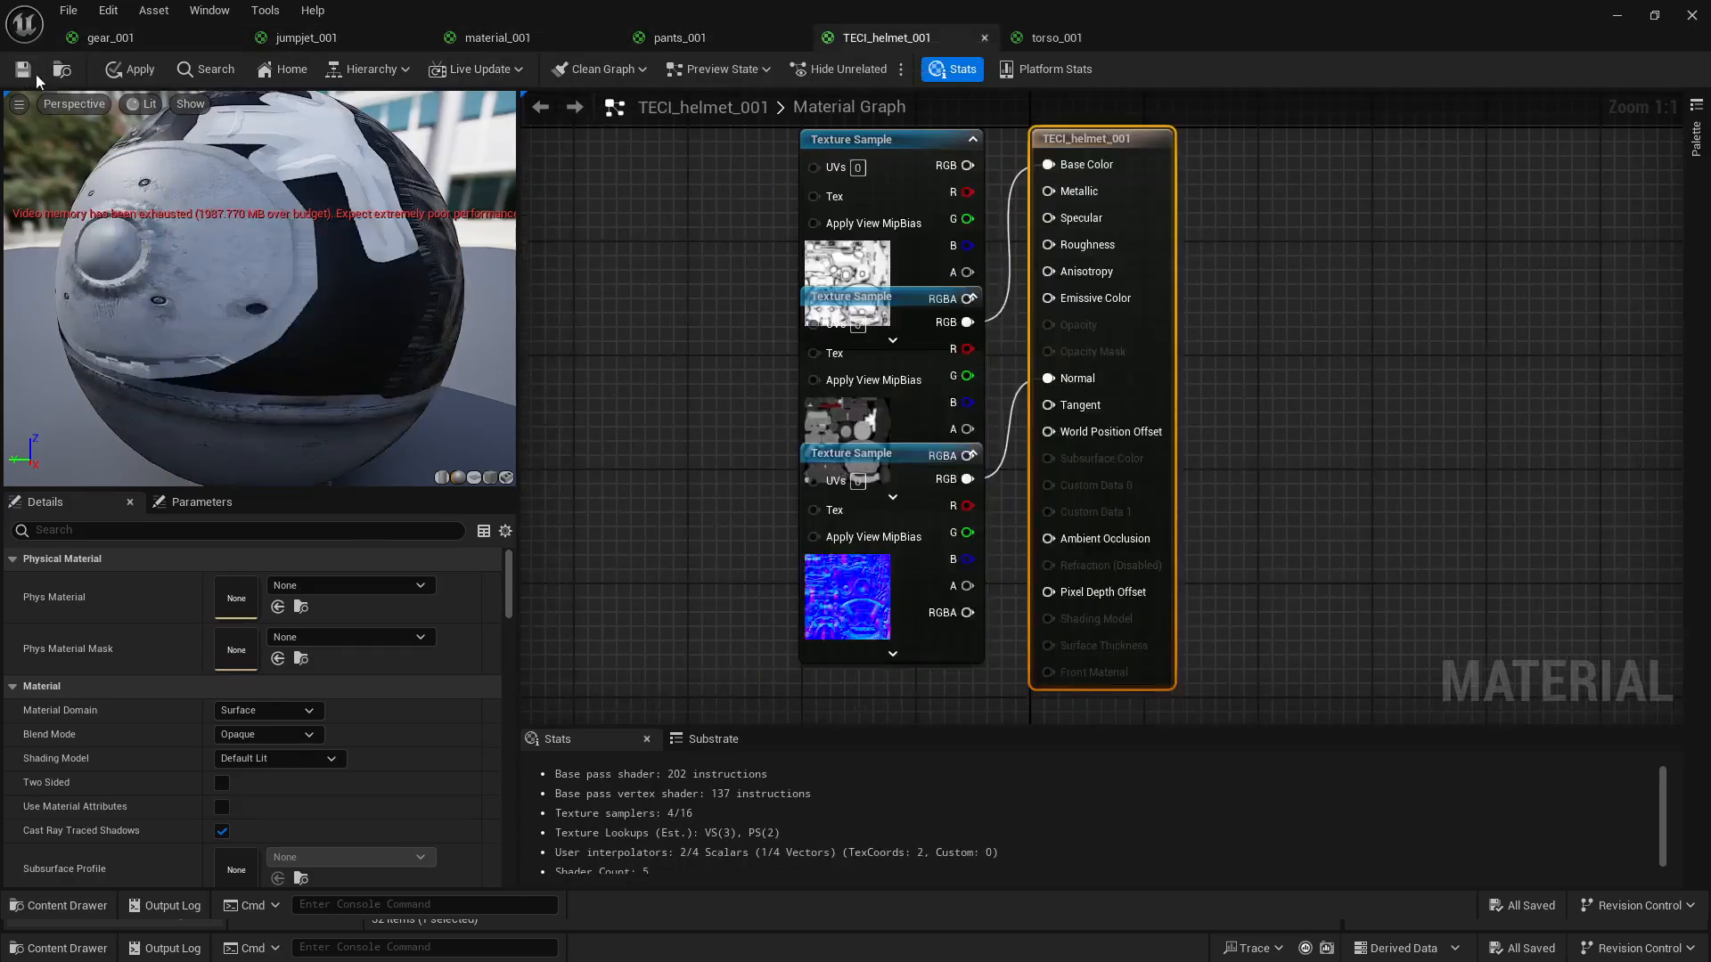
left_click(1021, 43)
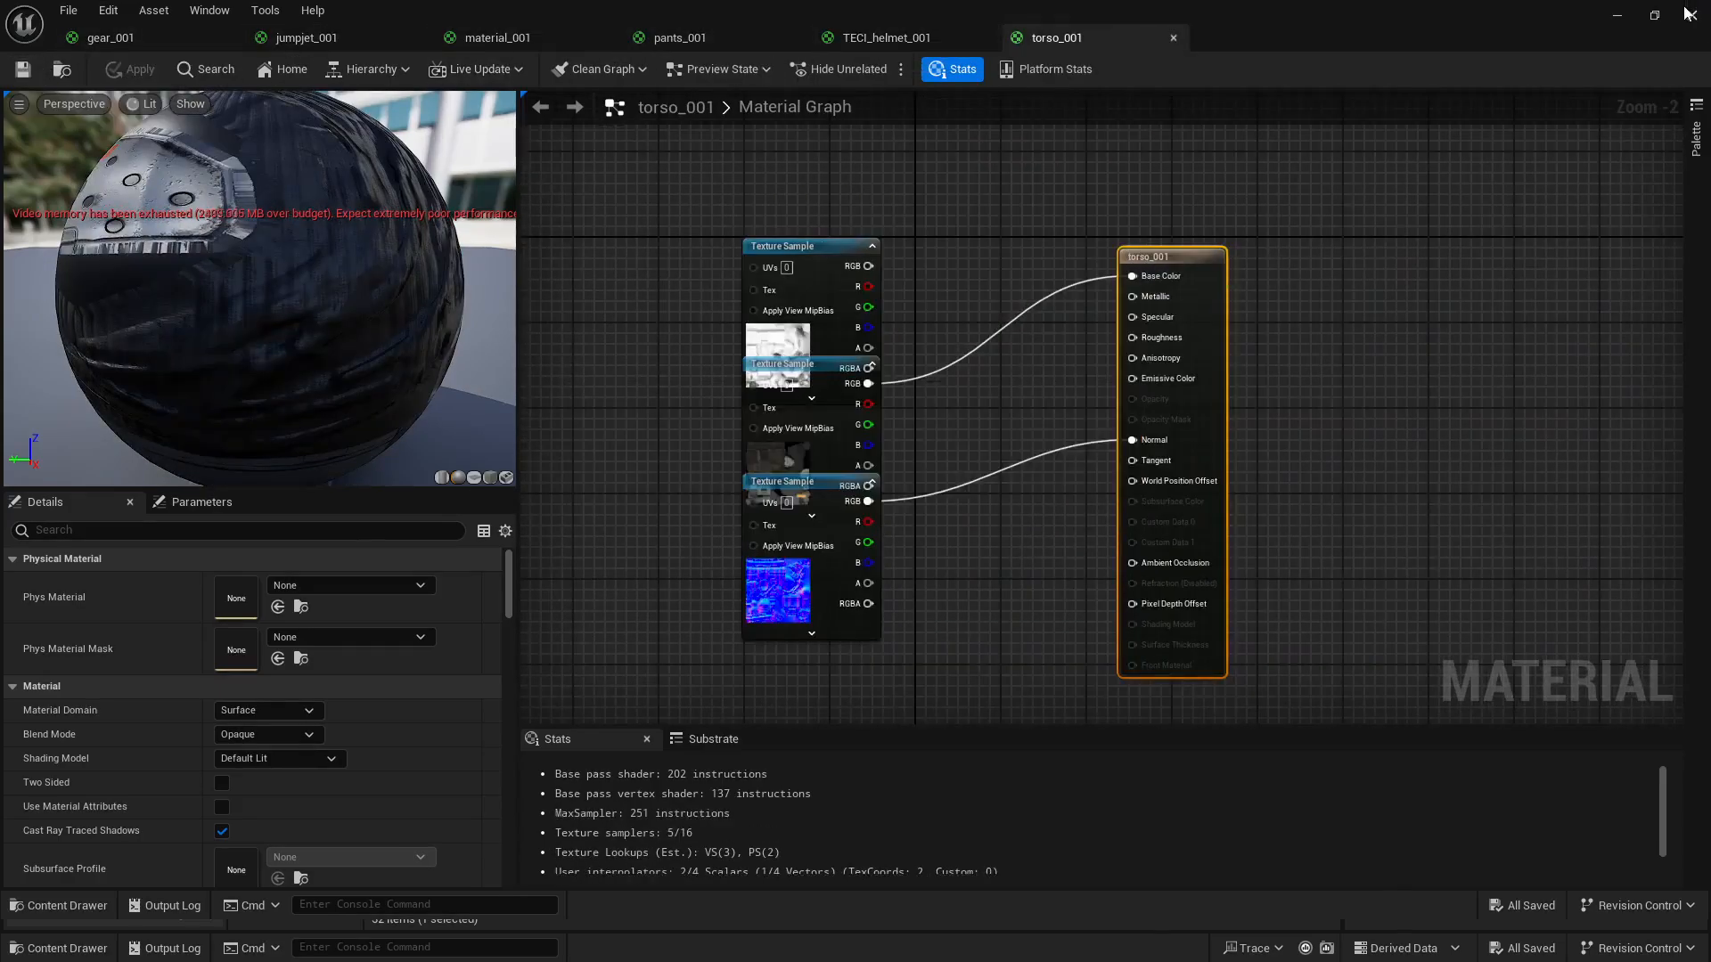
left_click(1688, 13)
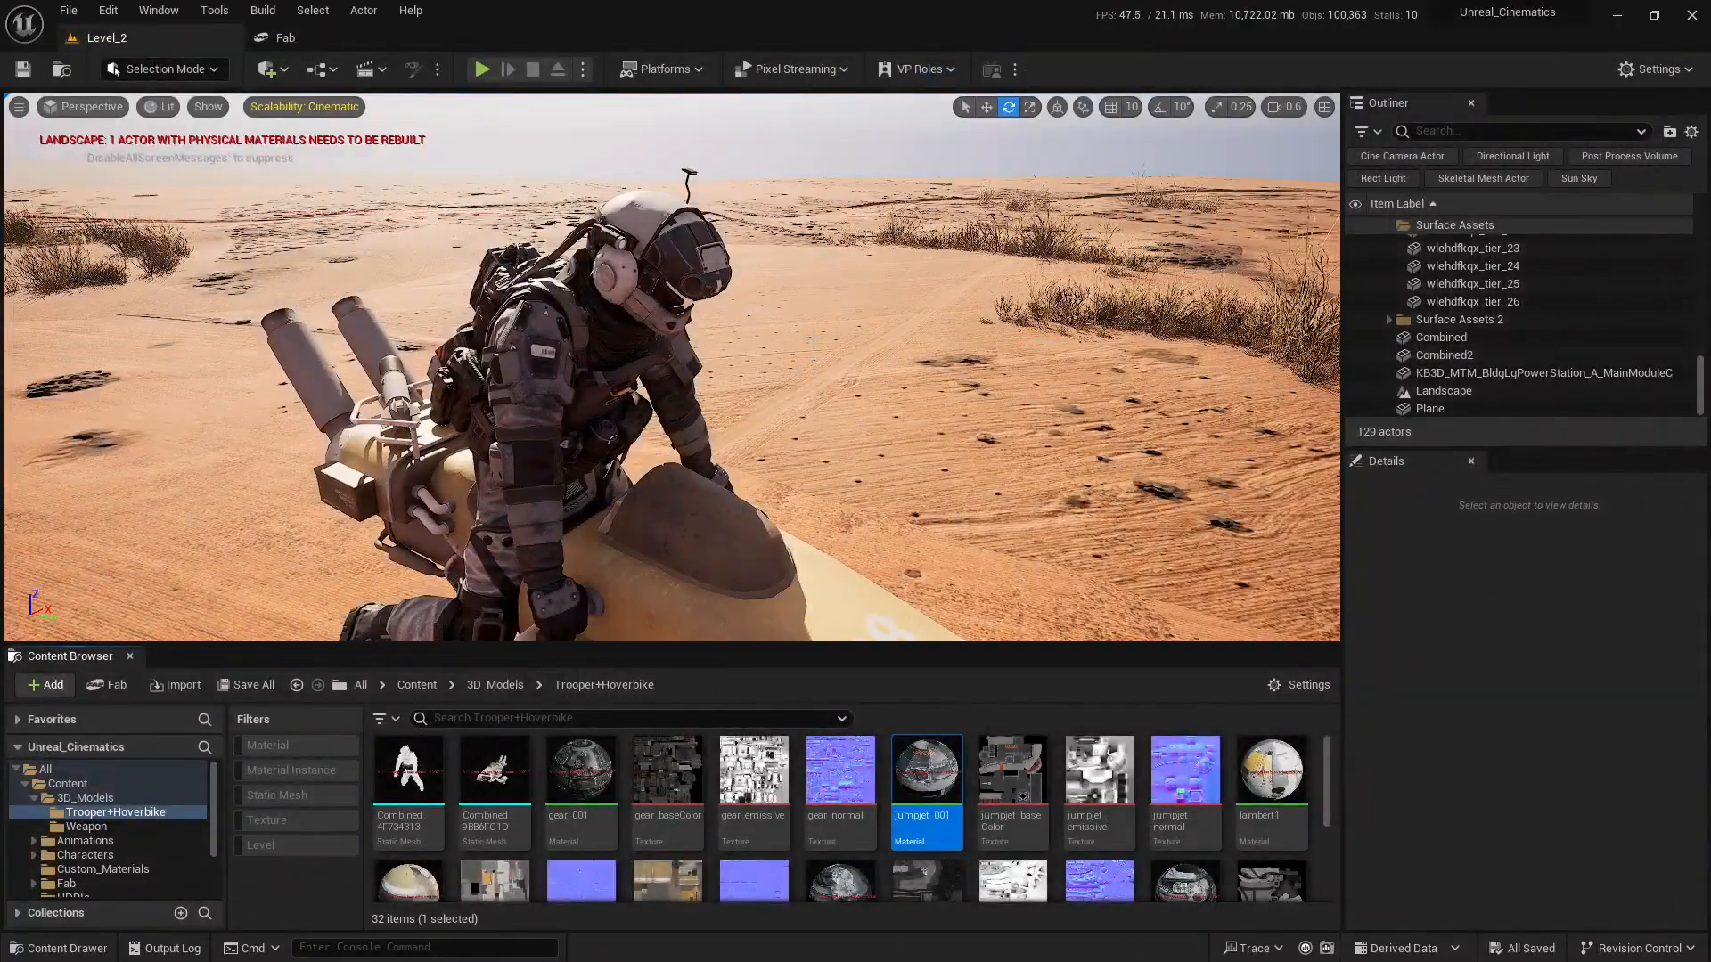
- Examine the trooper and hoverbike from a wider angle in the desert level
right_click_drag(813, 347, 650, 308)
scroll(838, 250, "down", 1)
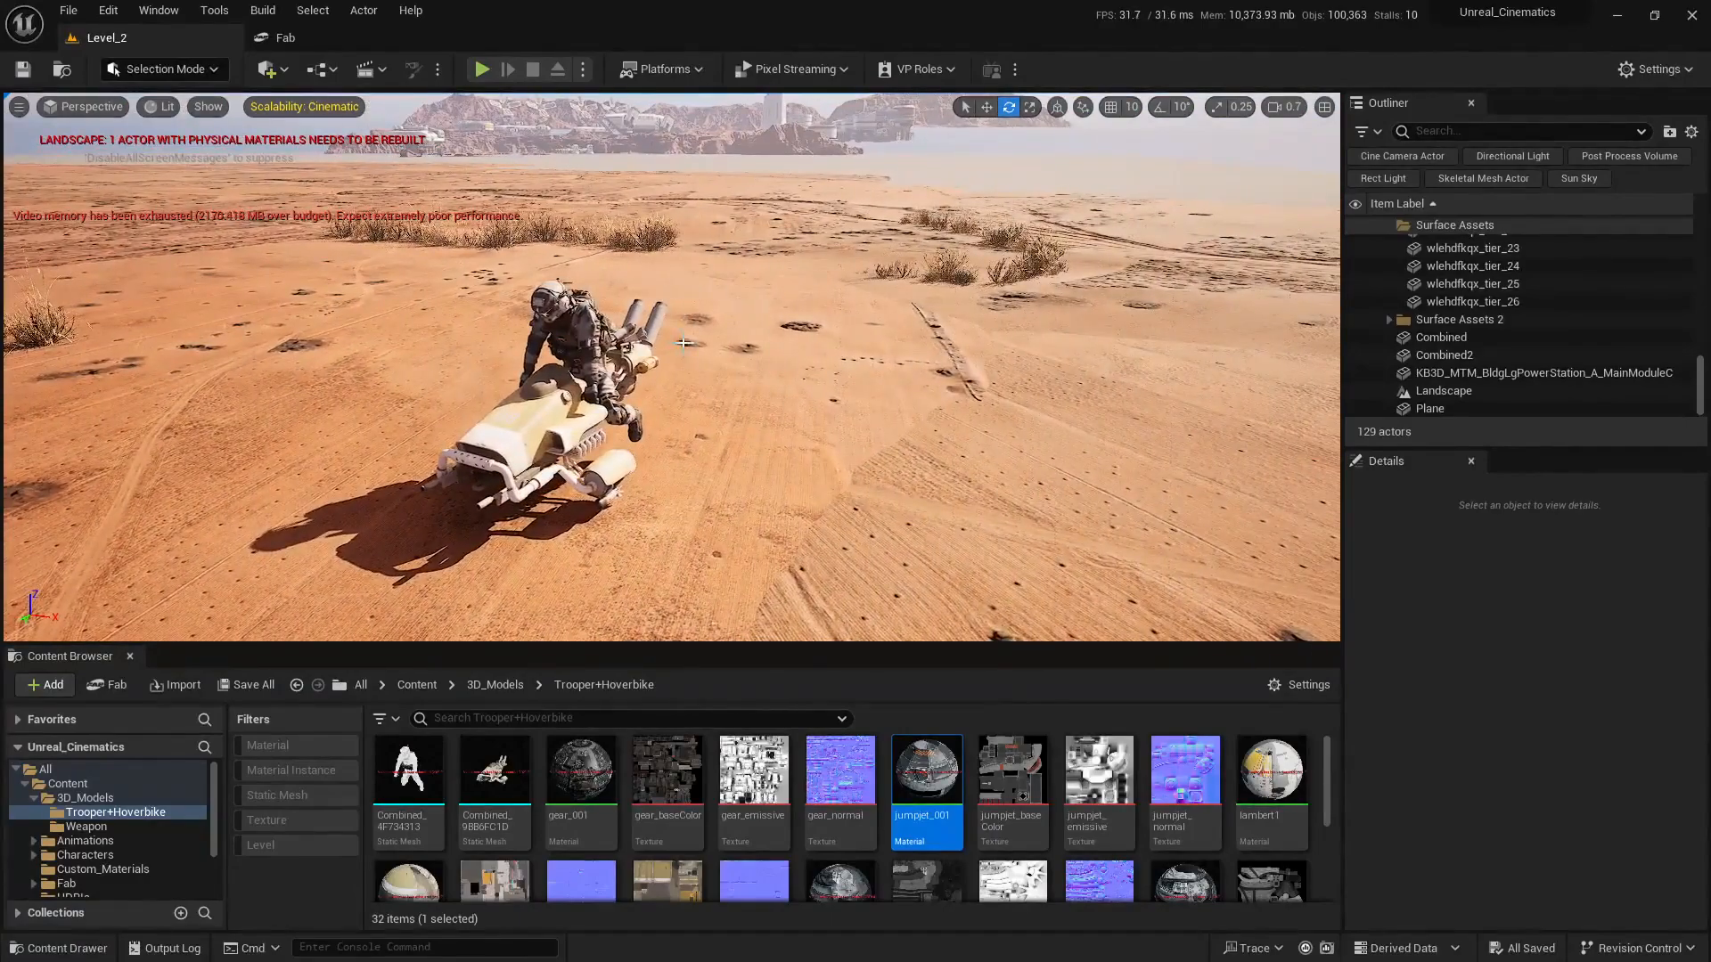